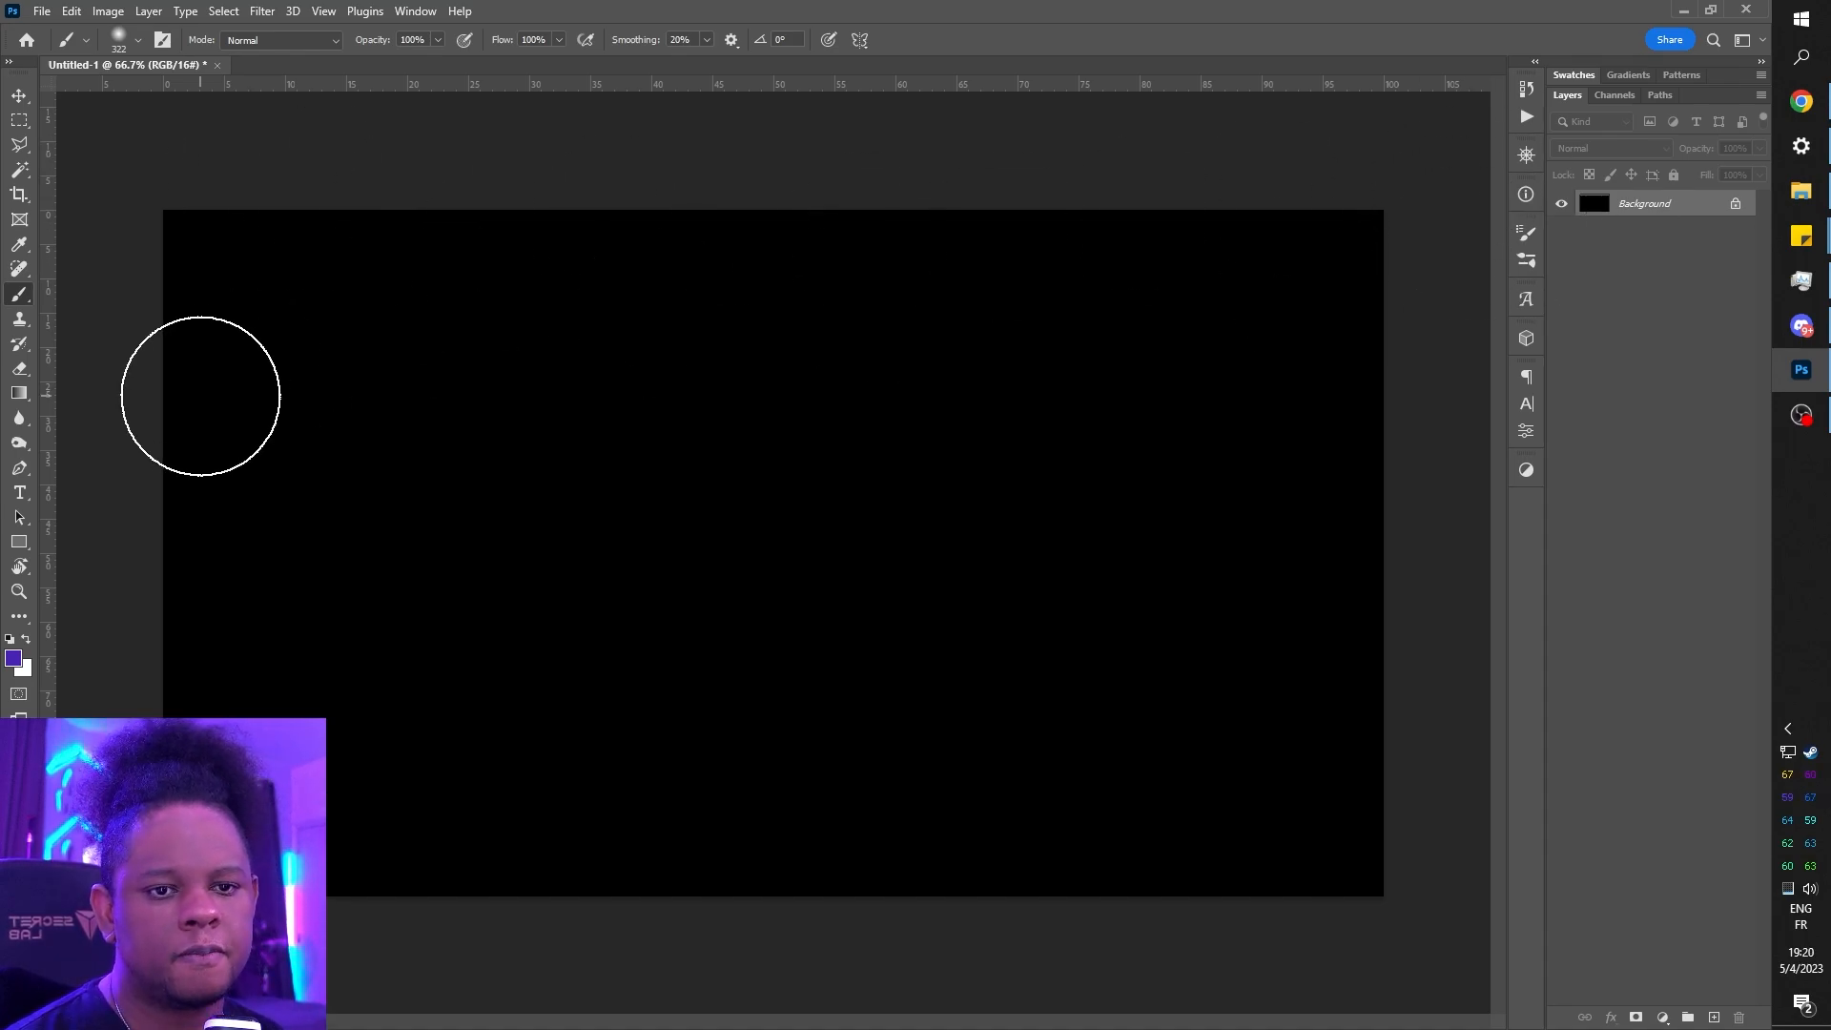
- Sketch a trial layout of two large outlined rounded rectangles, a long bar along the canvas bottom and a smaller bar inside the right-hand rectangle
click(19, 541)
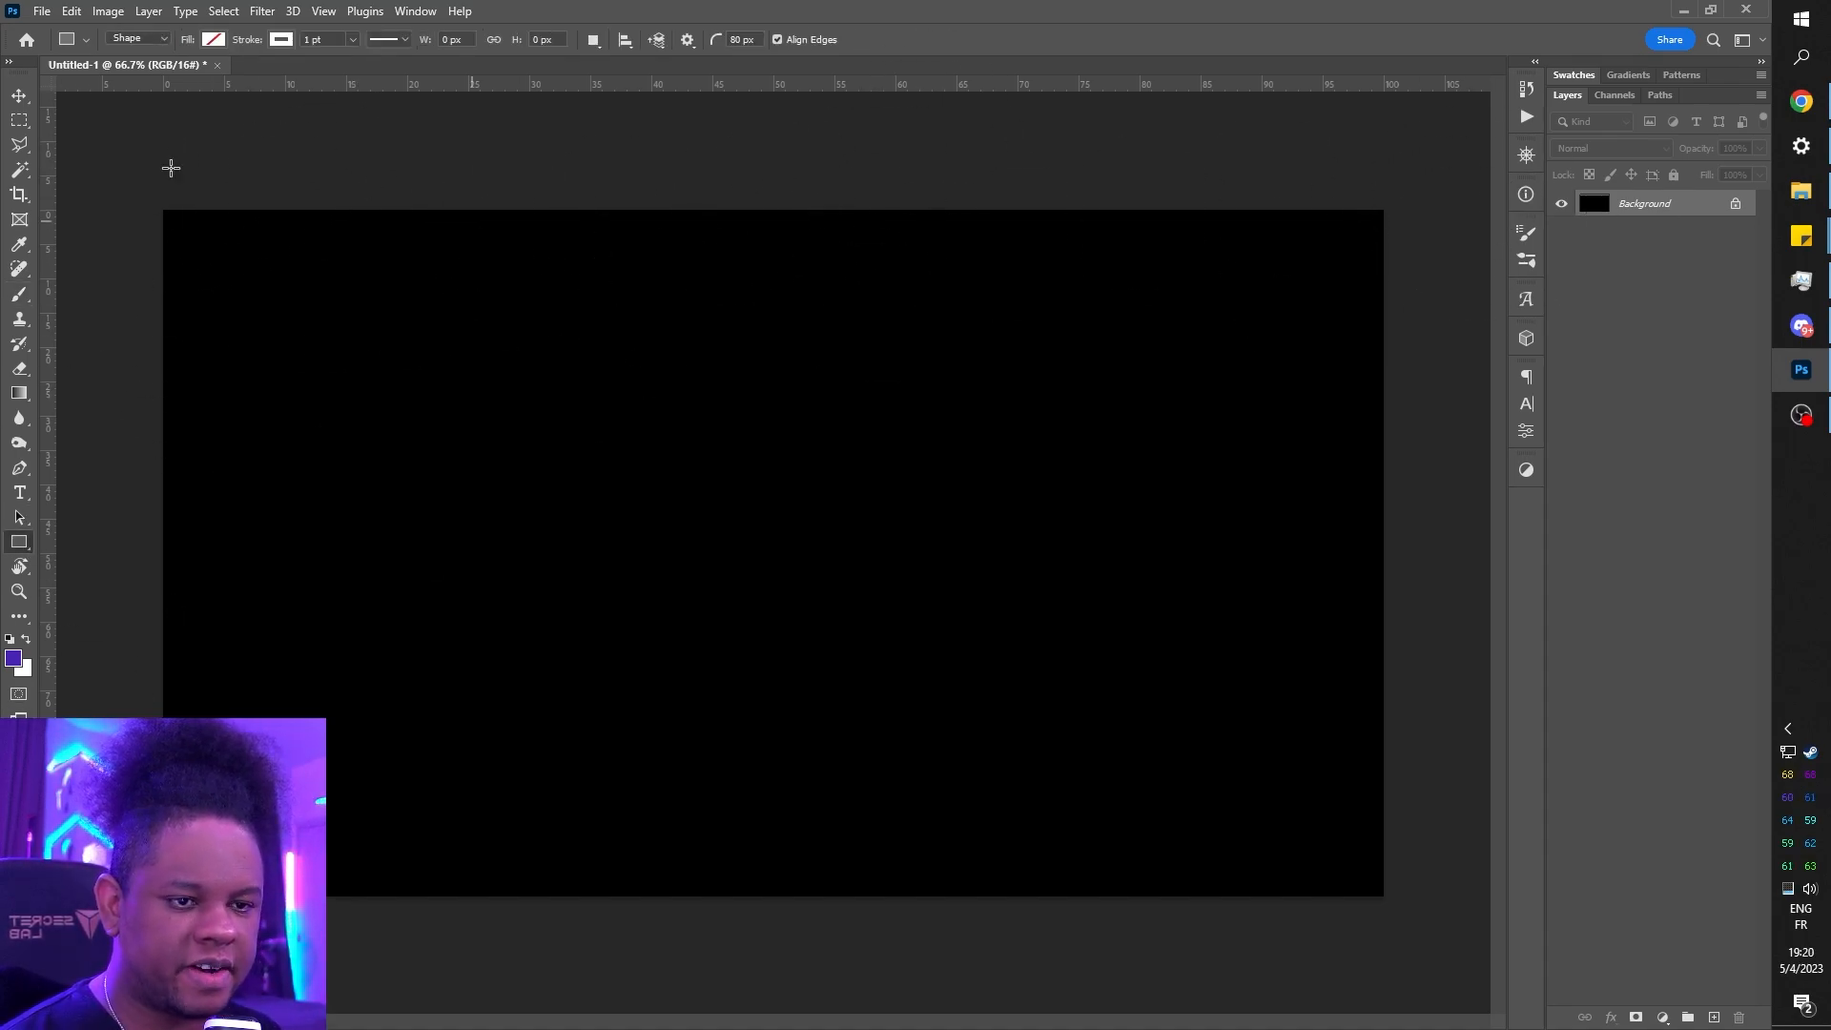
drag(231, 272, 790, 780)
drag(846, 279, 1321, 730)
drag(333, 831, 1171, 883)
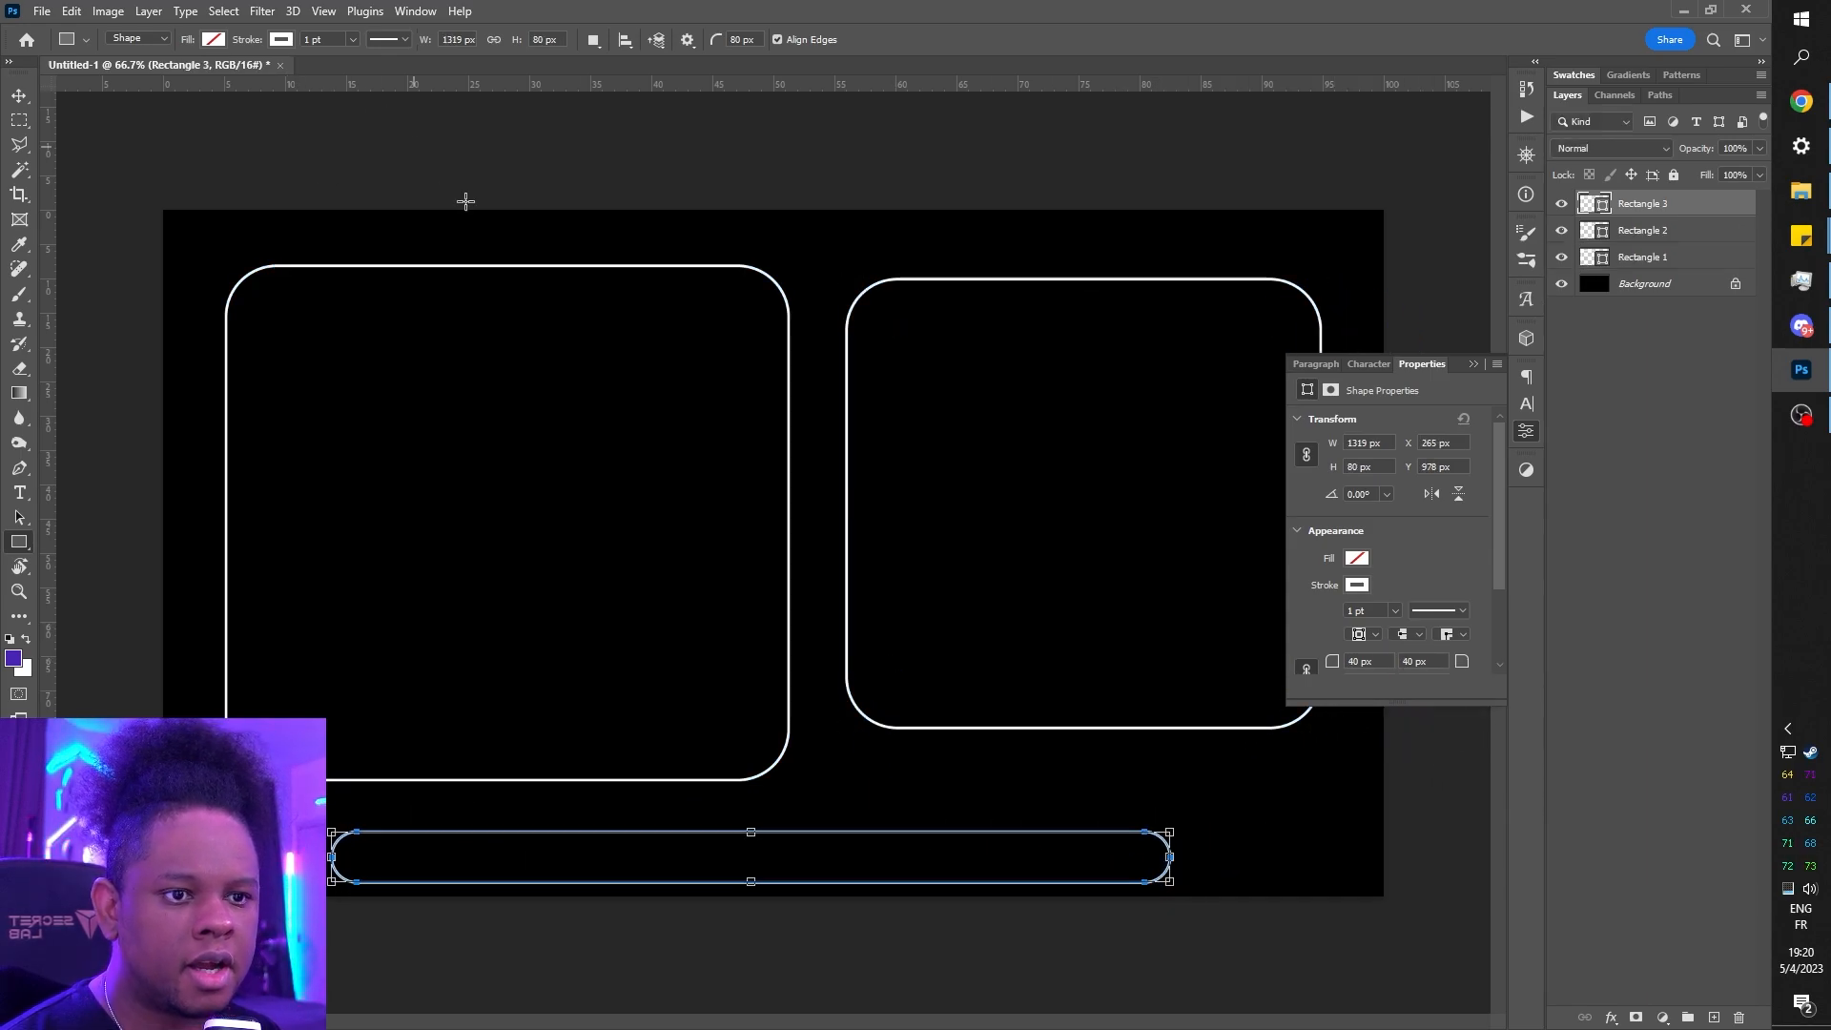
drag(523, 237, 1266, 545)
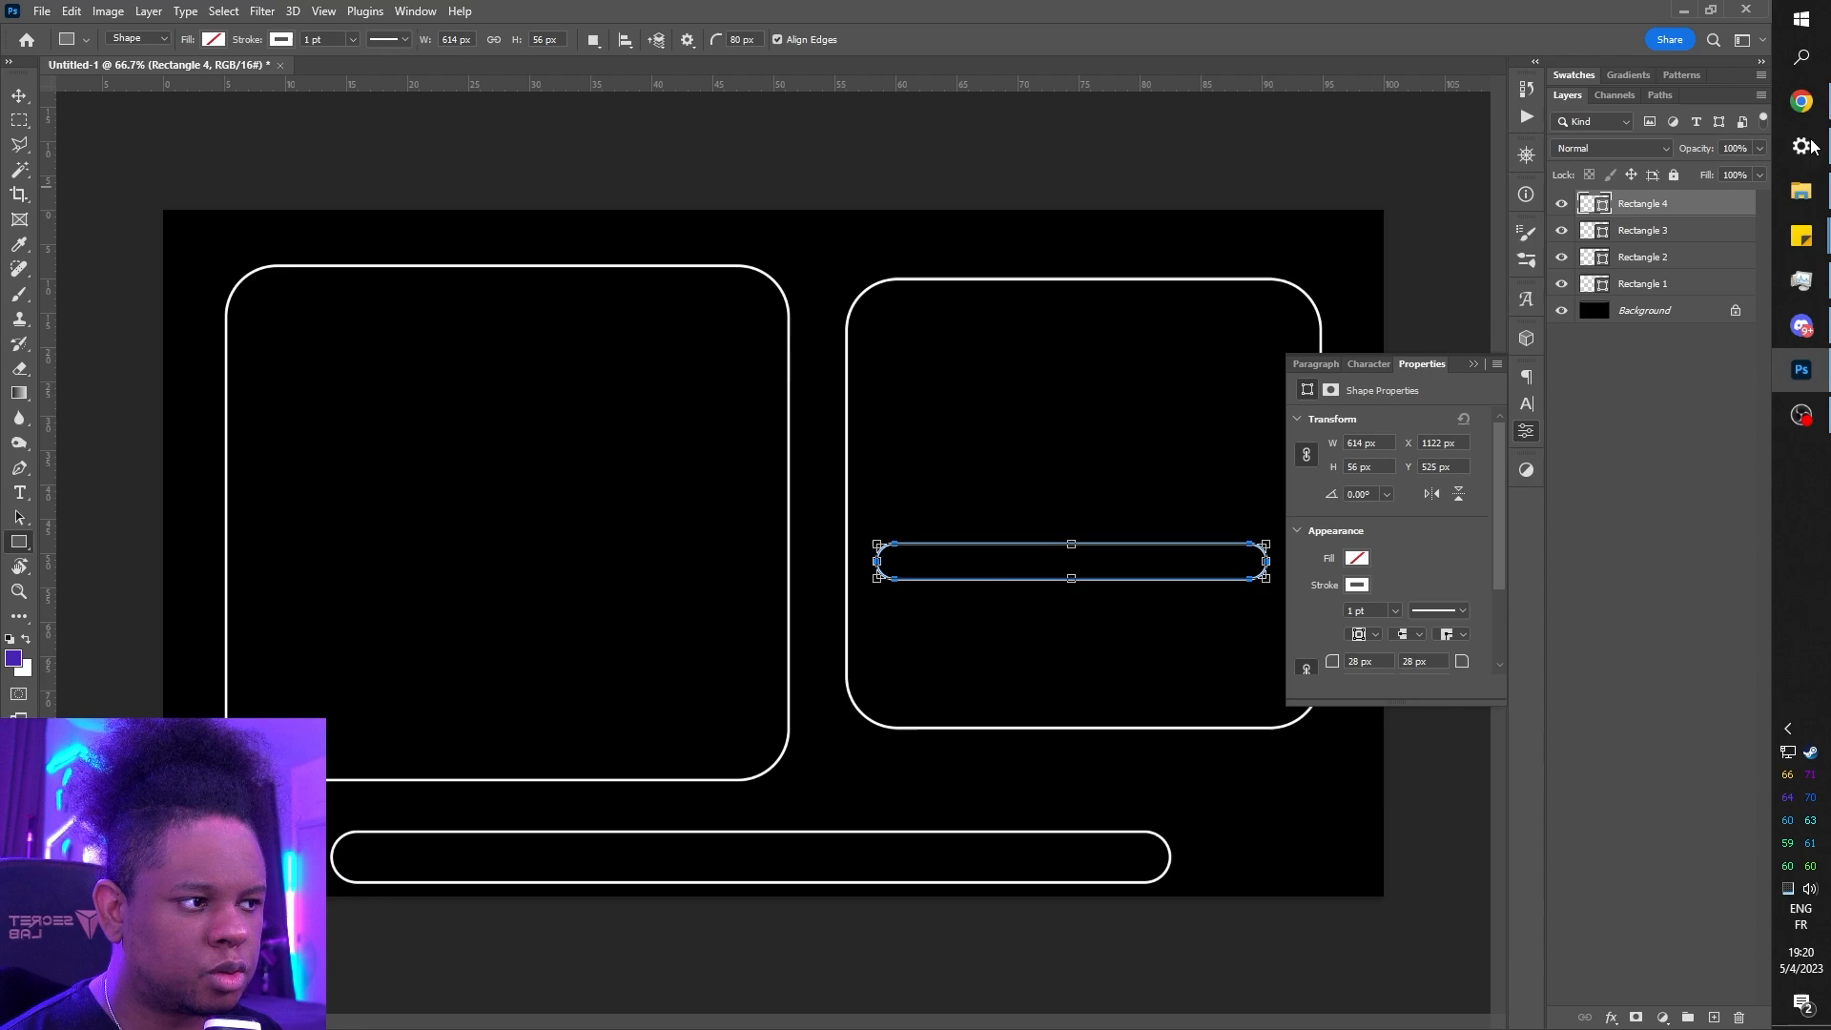
- Delete all four rectangle shape layers, leaving only the black background
shift+click(1659, 286)
drag(1659, 286, 1738, 1017)
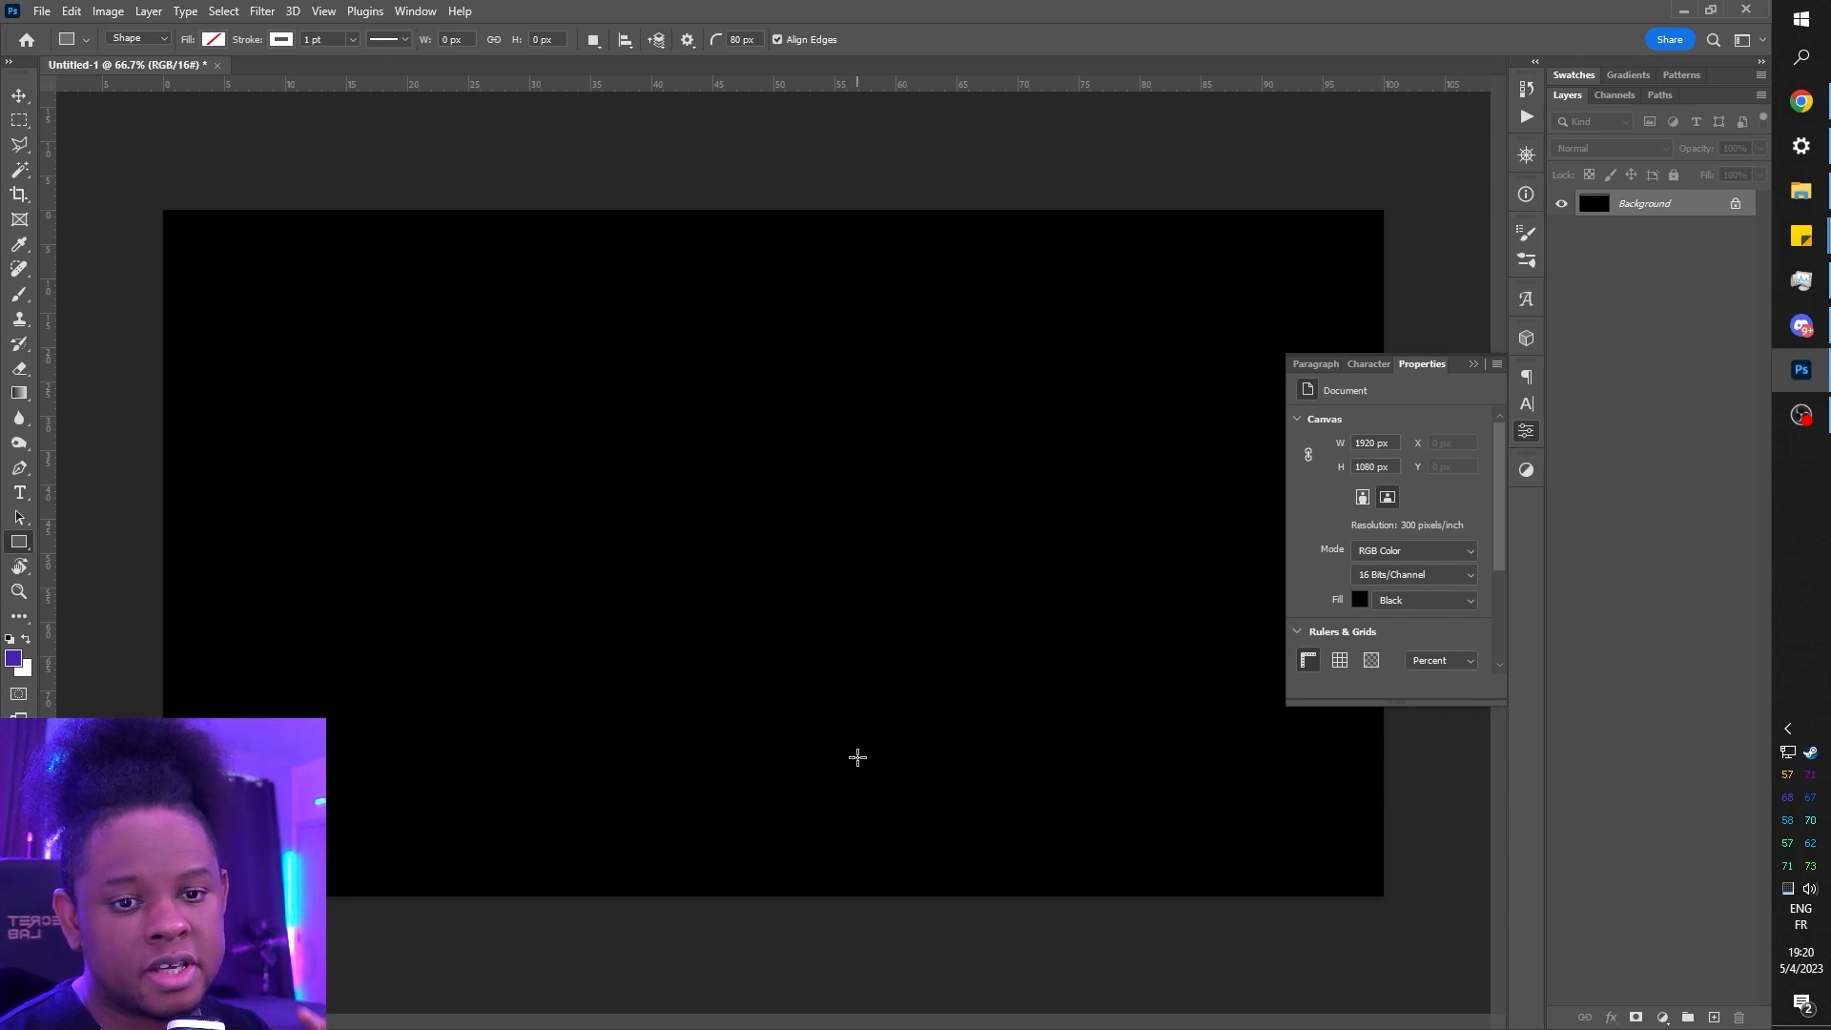
click(1475, 367)
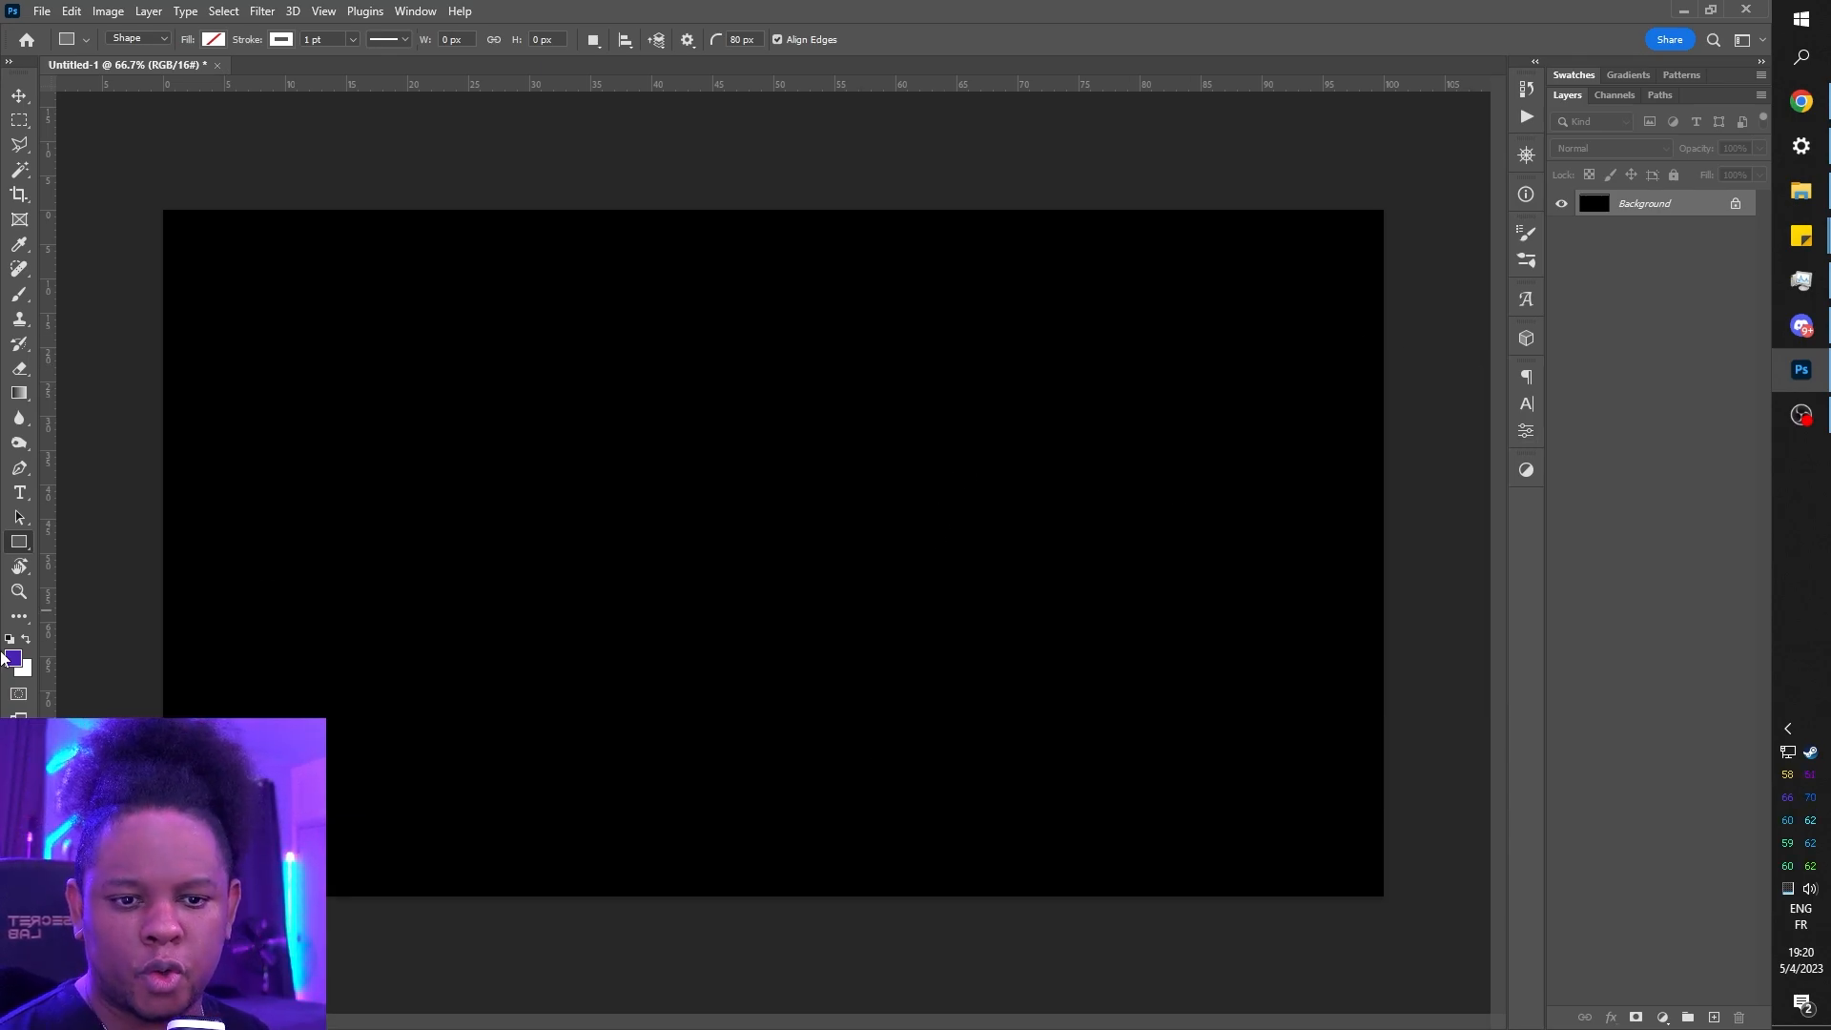
- Draw a triangle shape about 490 × 424 px in the upper-left part of the canvas
right_click(20, 542)
click(112, 579)
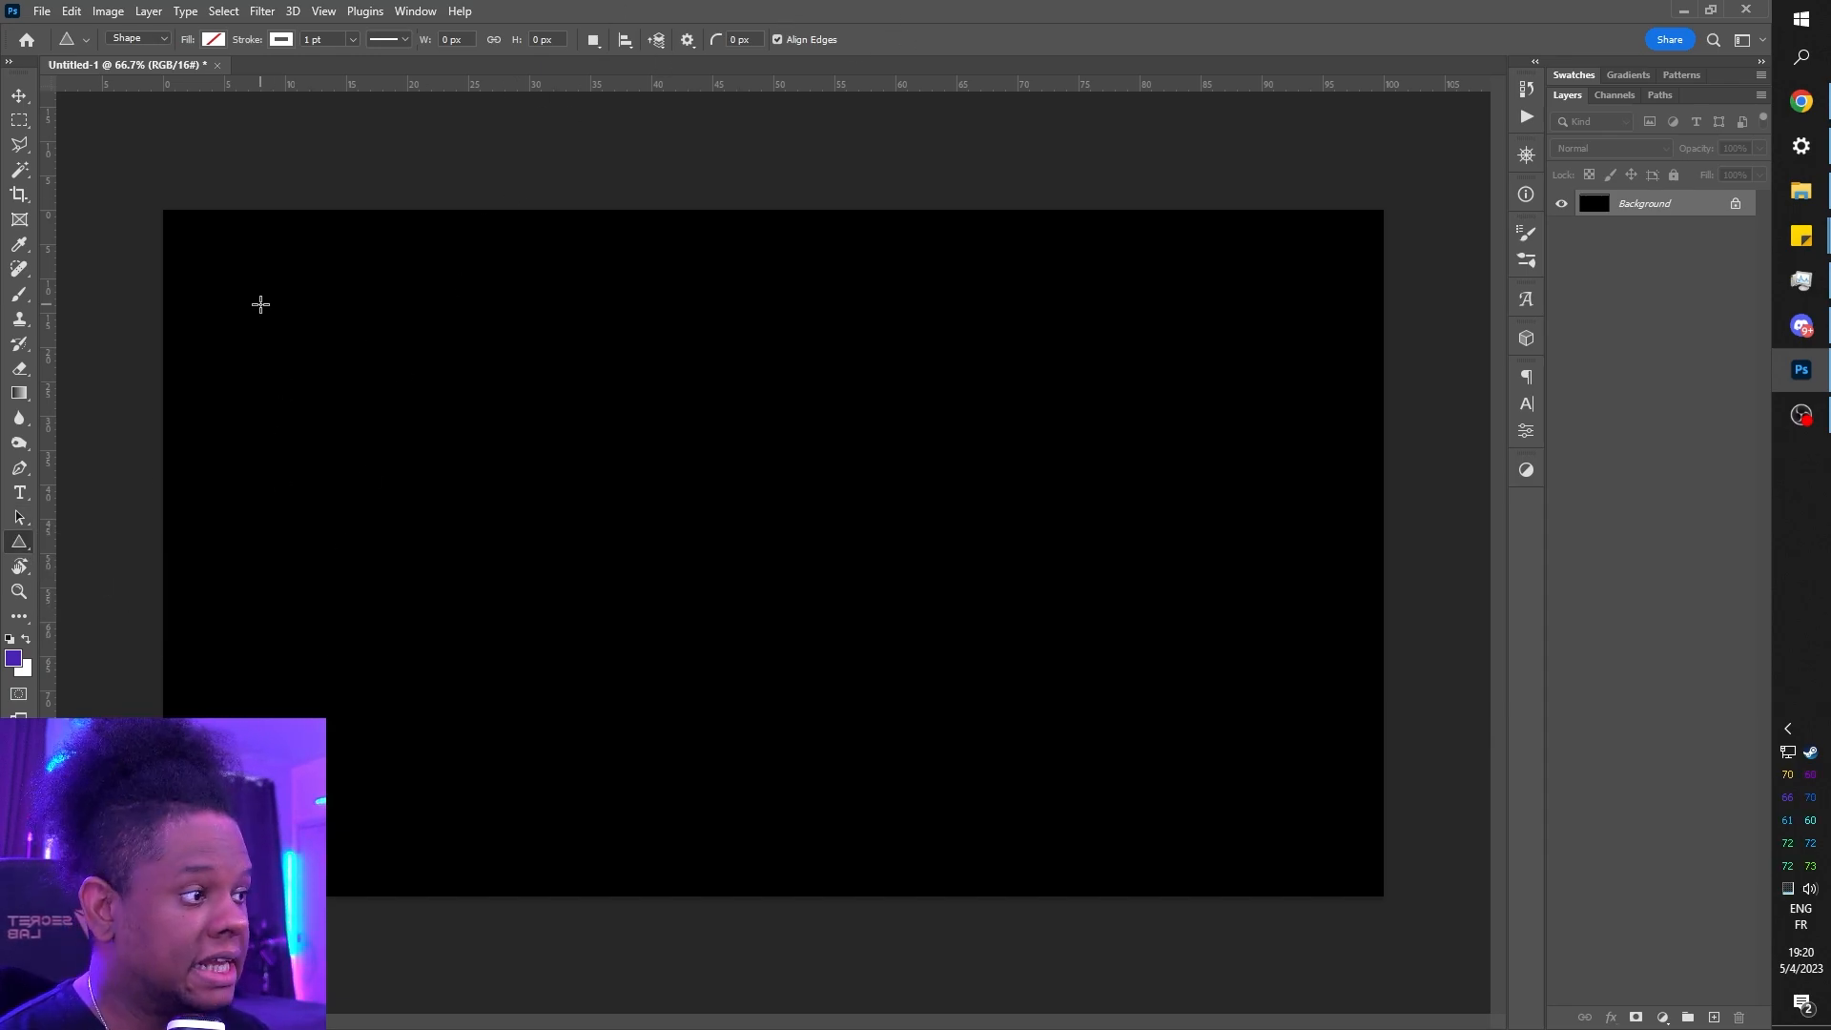
drag(253, 272, 660, 613)
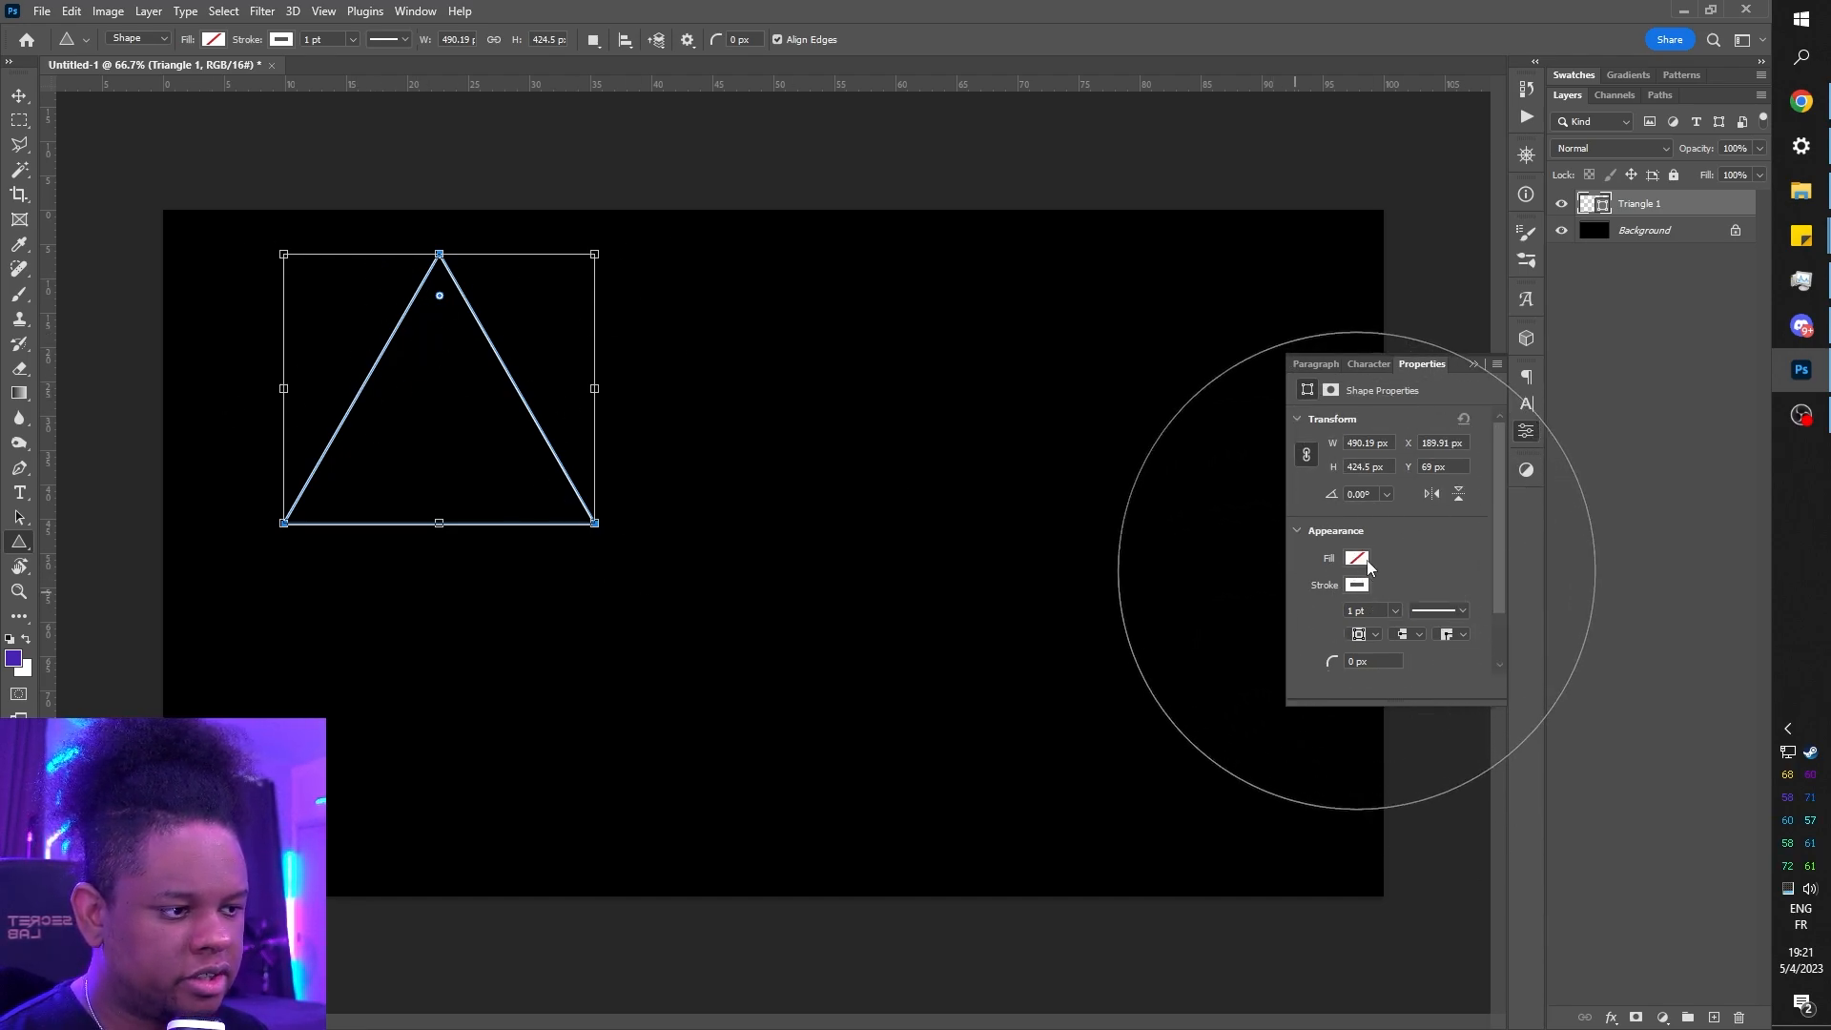
- Give the triangle a white fill and remove its stroke
click(214, 41)
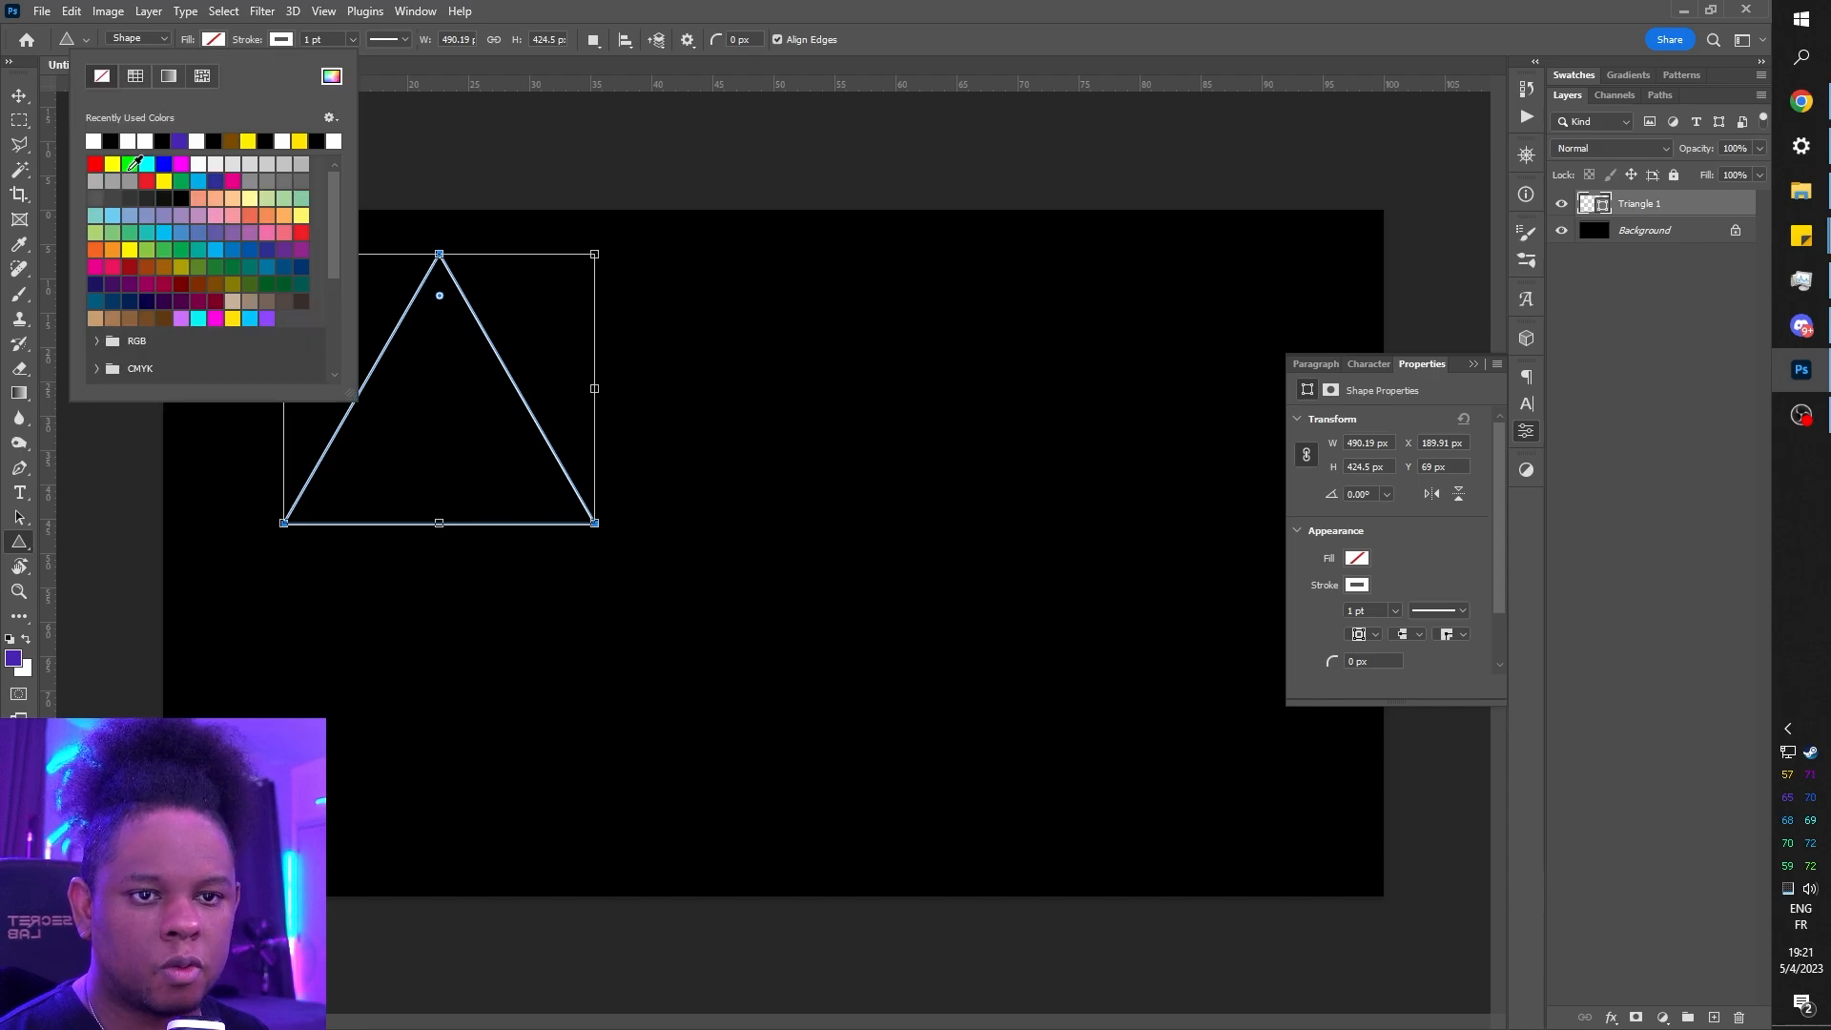
click(199, 163)
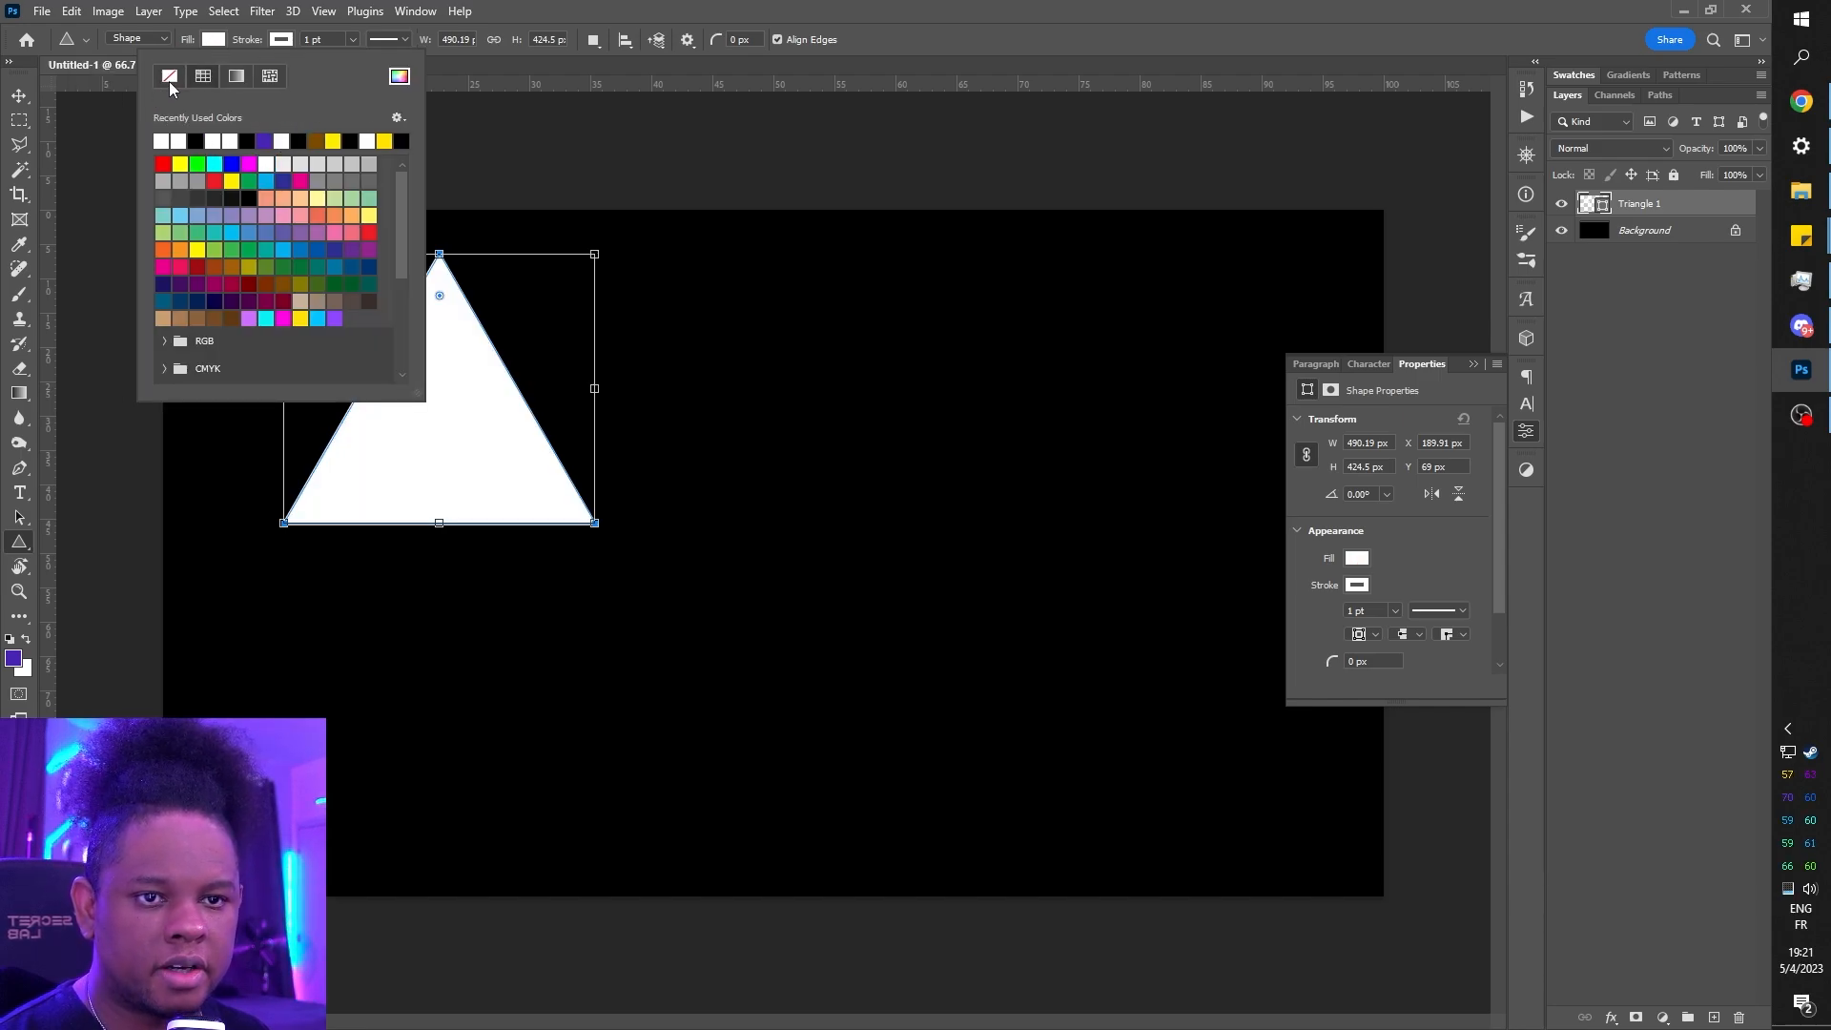
click(172, 82)
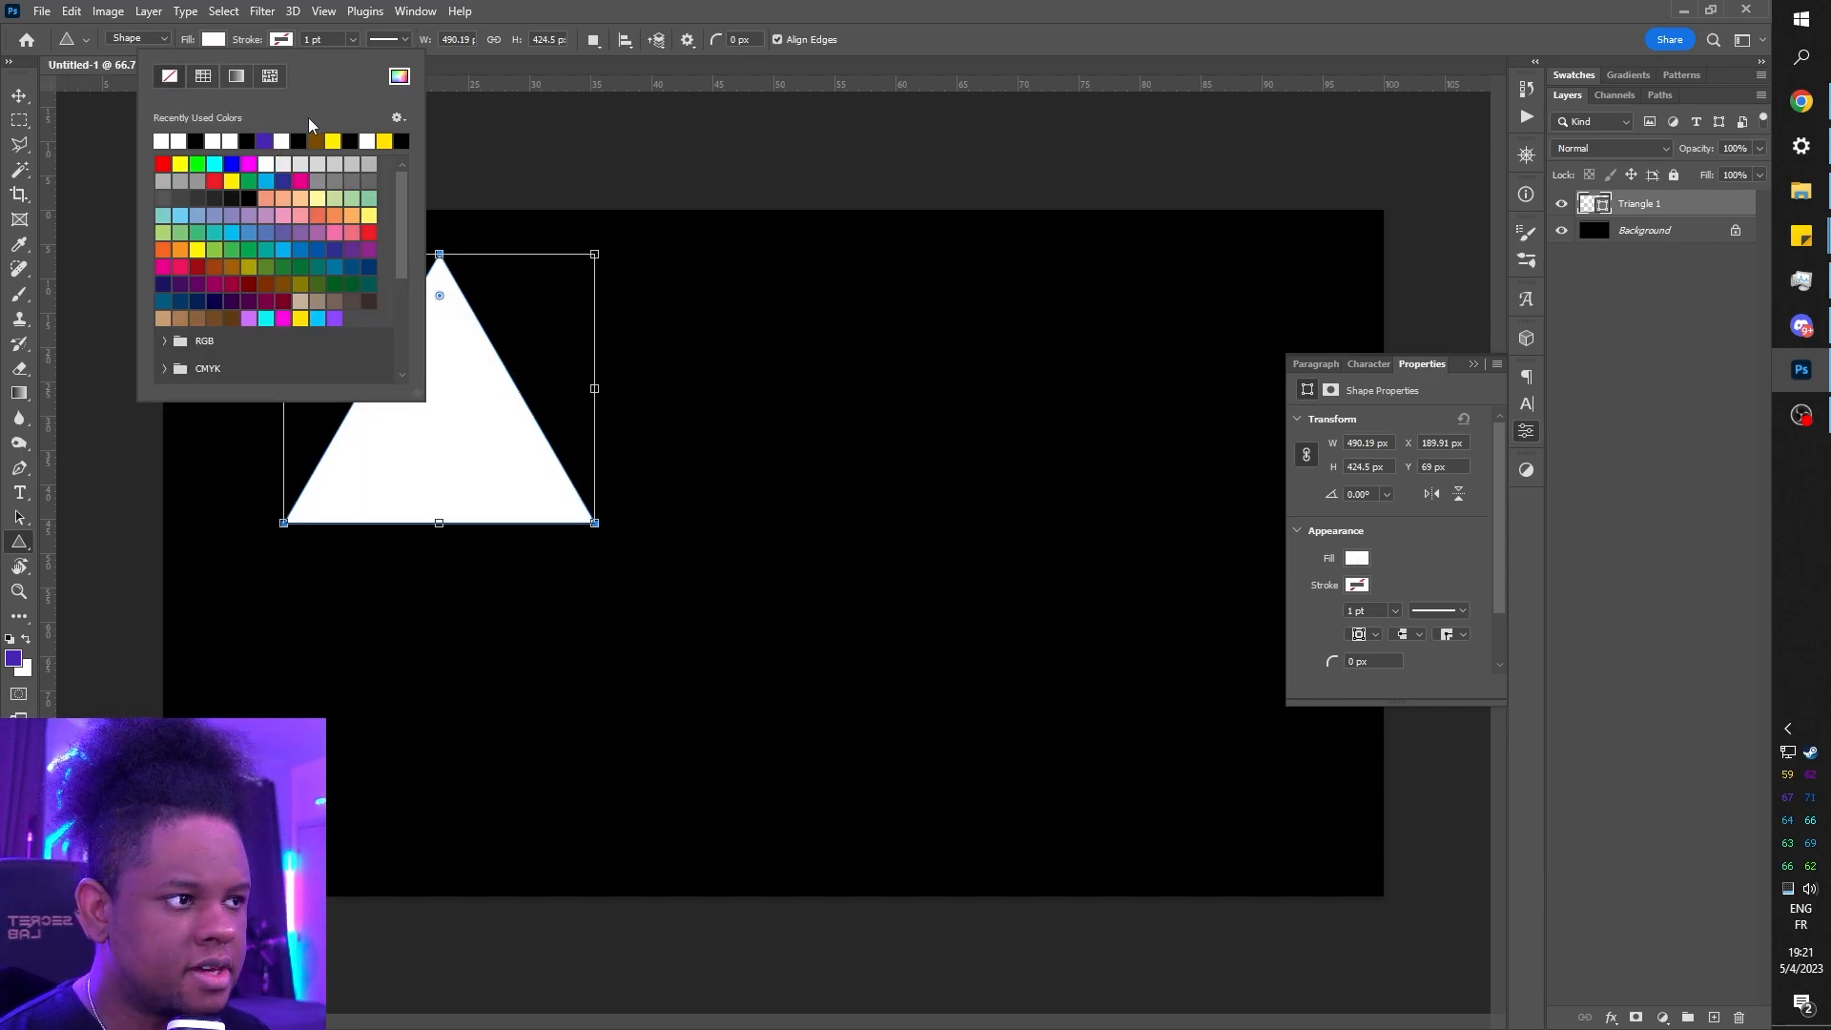
click(969, 43)
- Flip the triangle vertically with Free Transform and move it slightly down and to the right
right_click(424, 379)
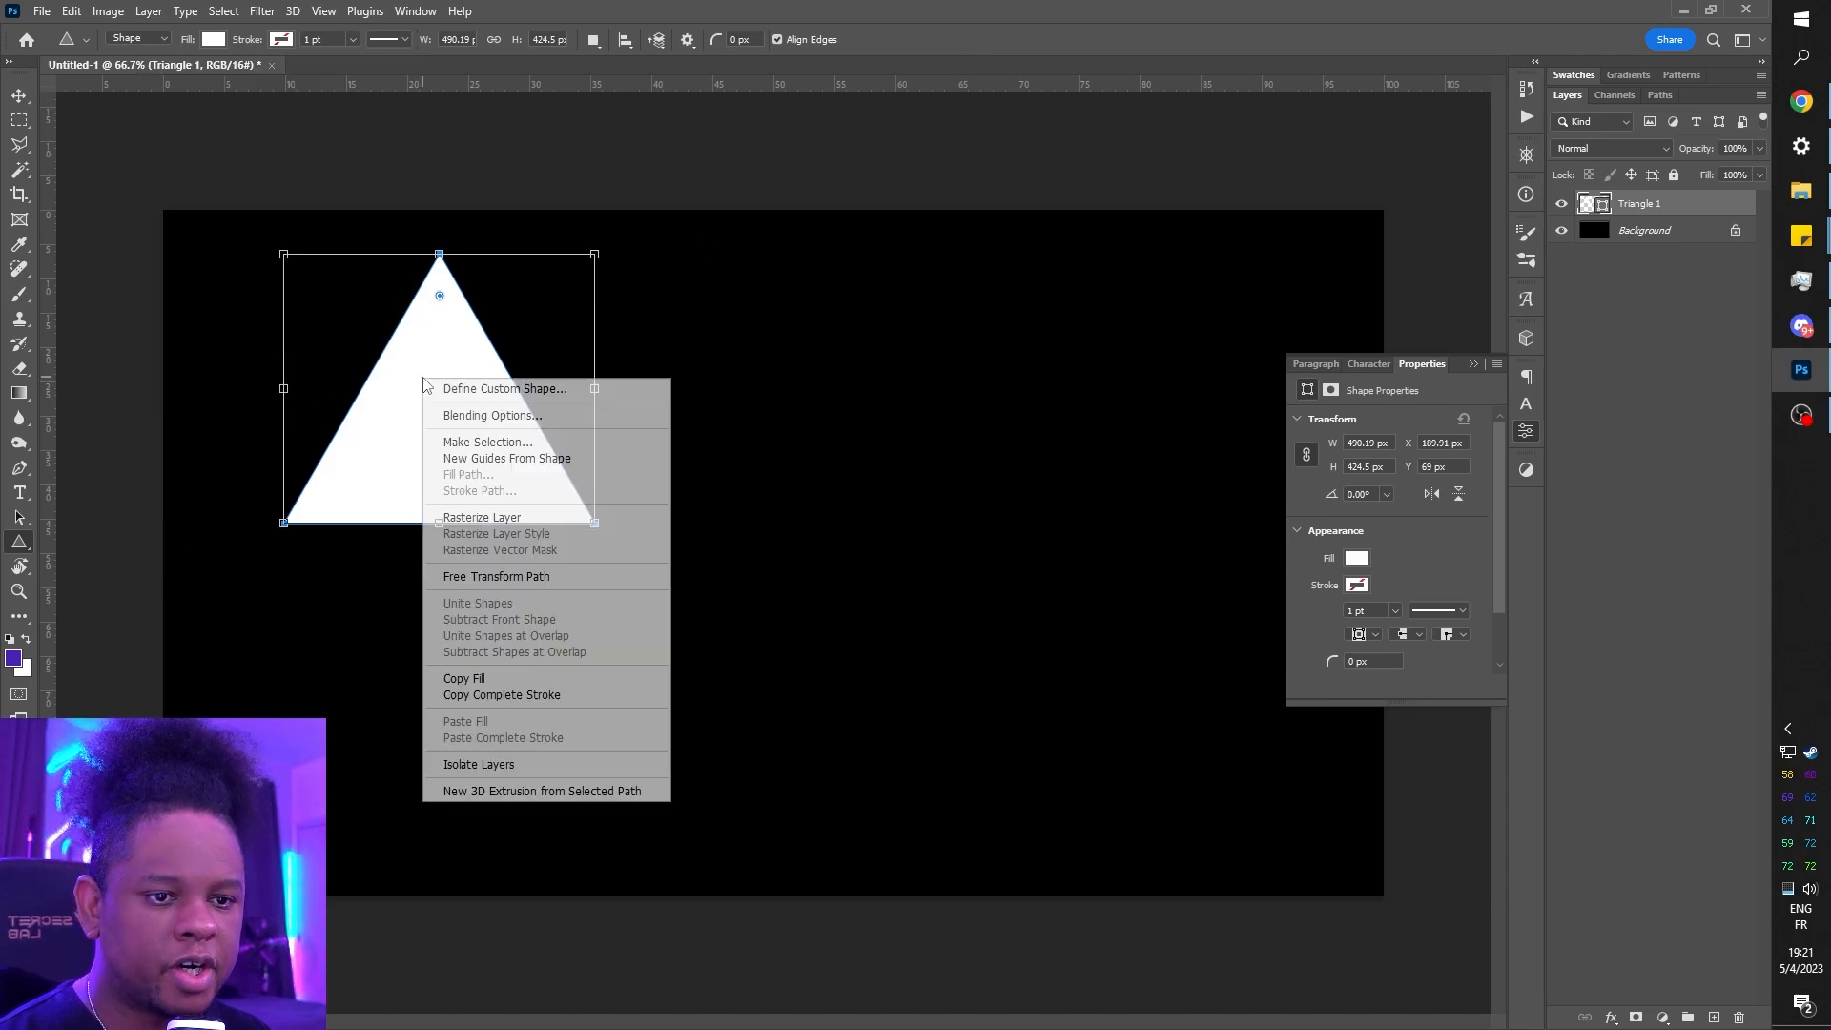
click(19, 96)
key(ctrl+t)
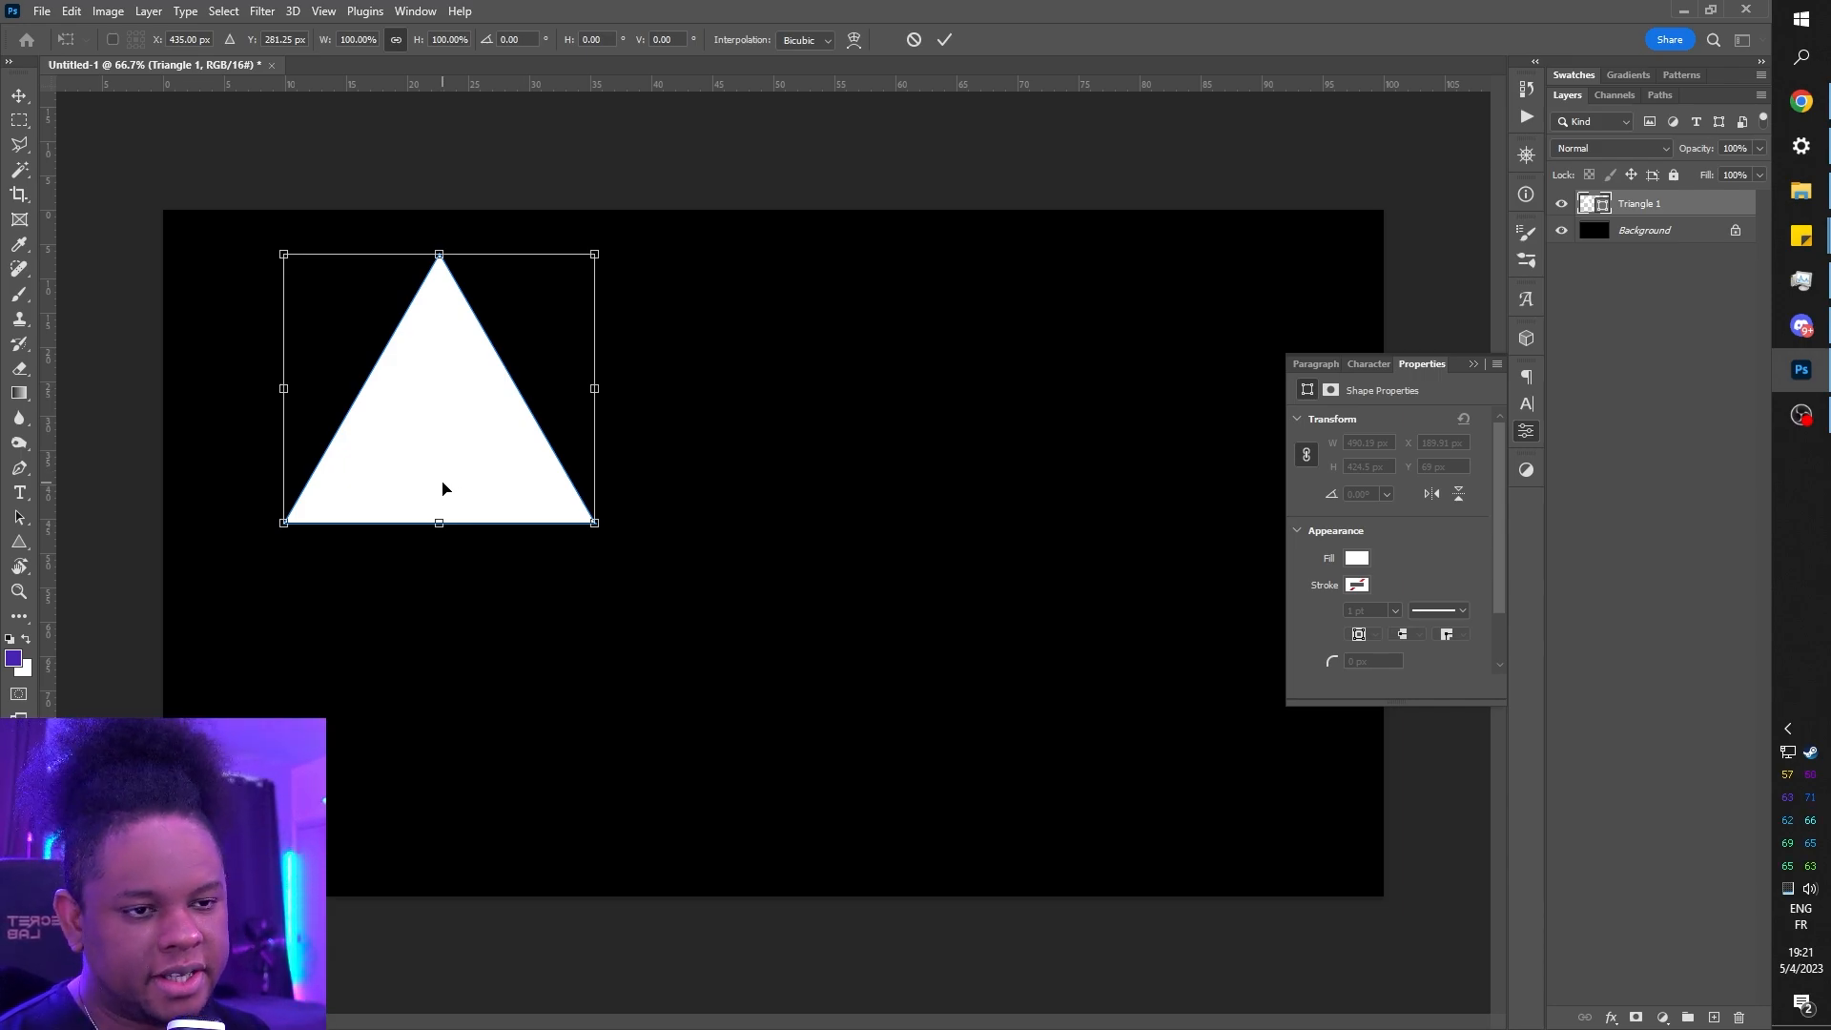
right_click(429, 391)
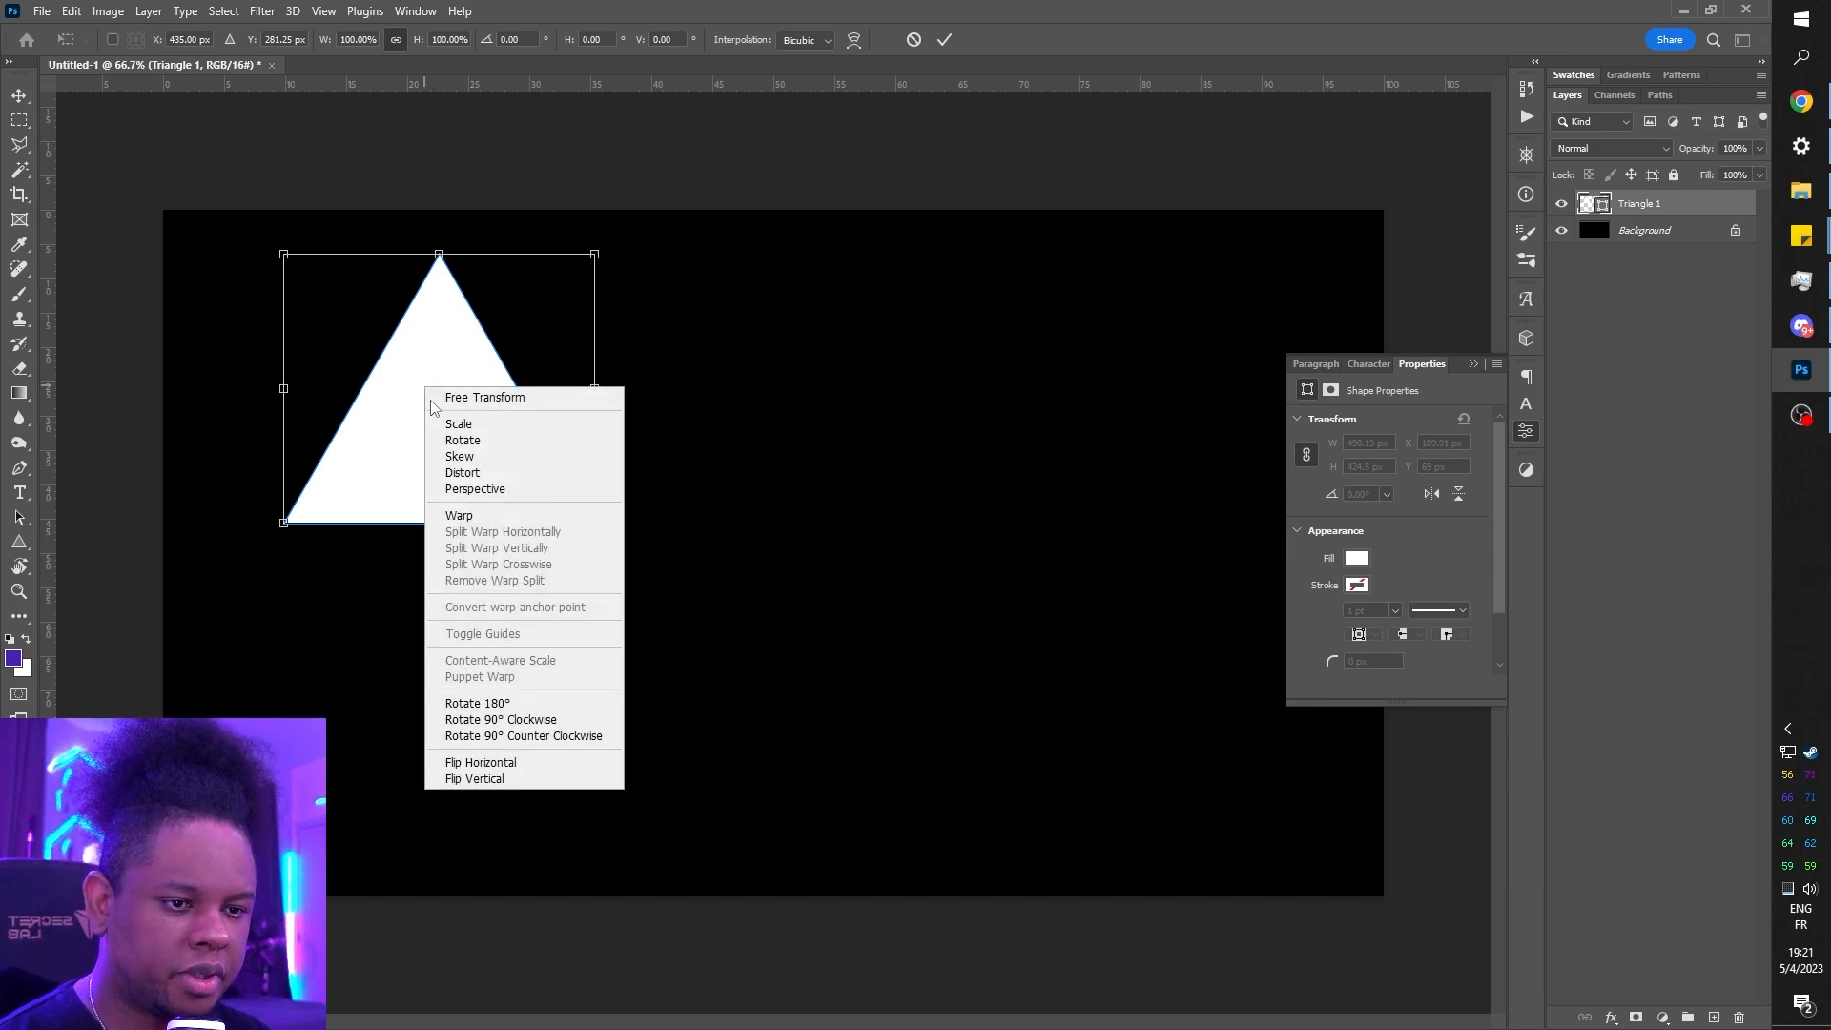
click(484, 780)
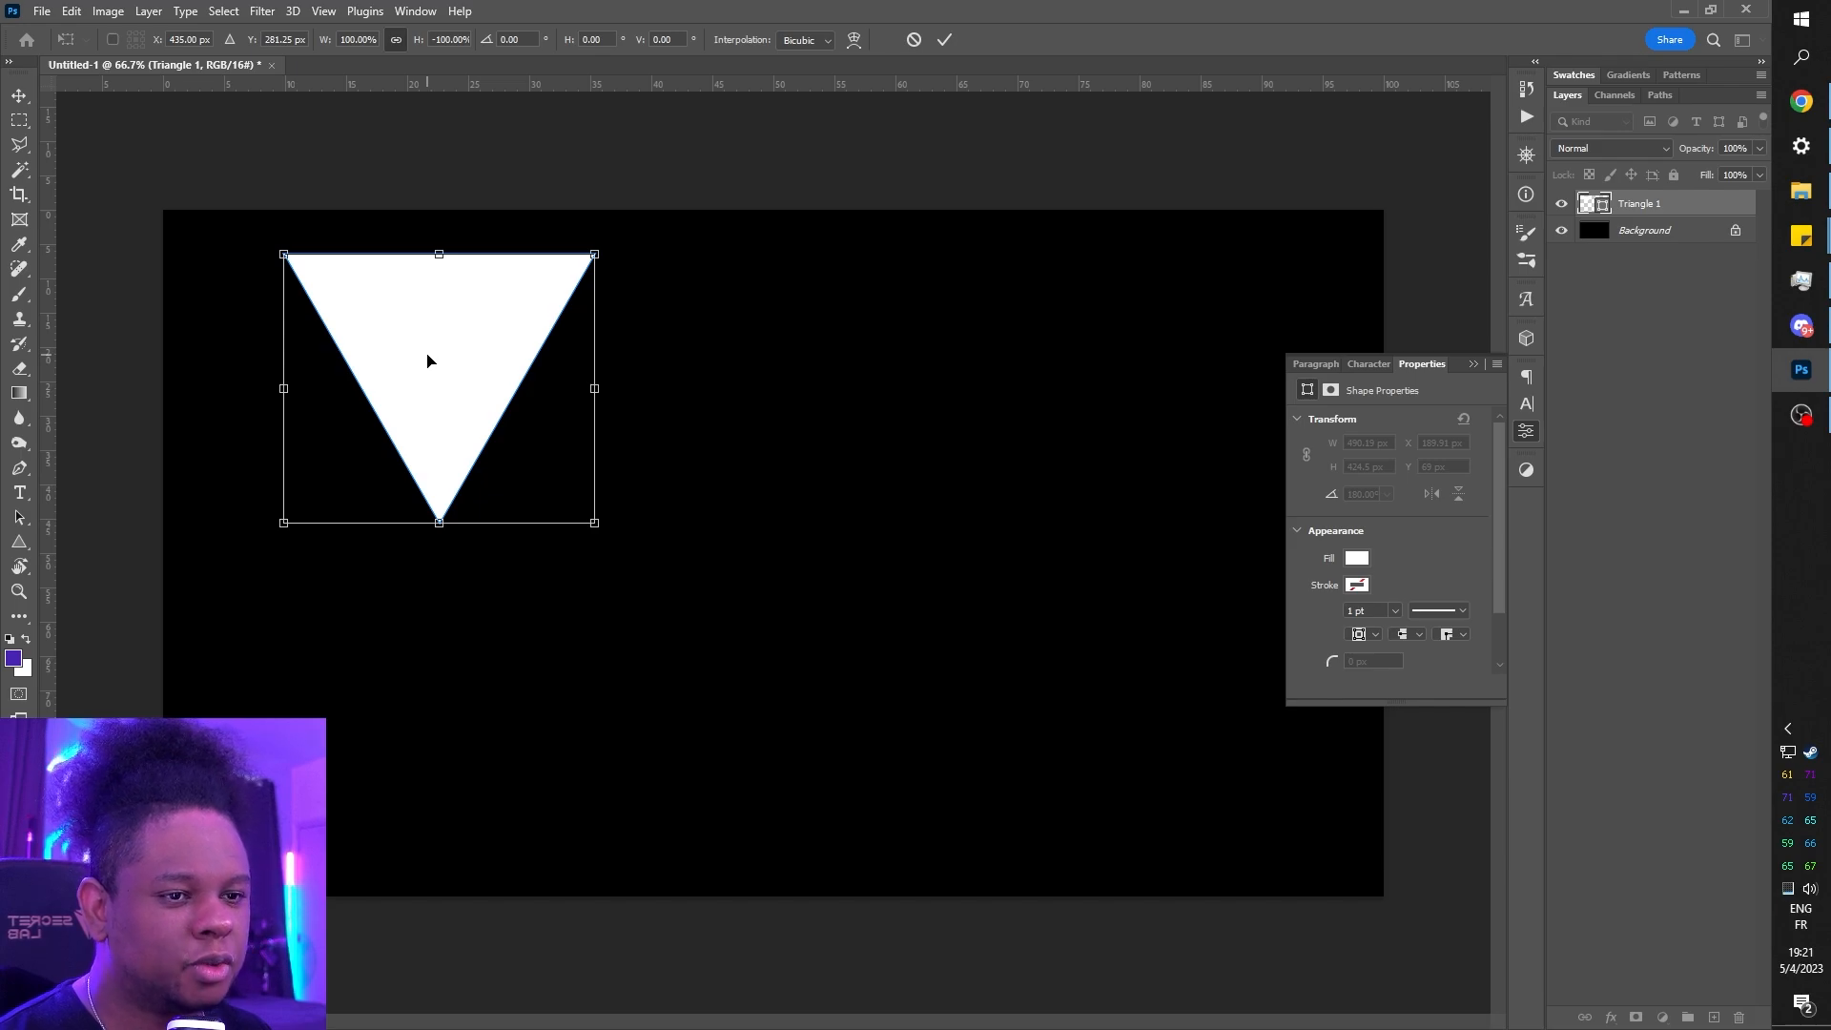
drag(430, 361, 441, 416)
key(Return)
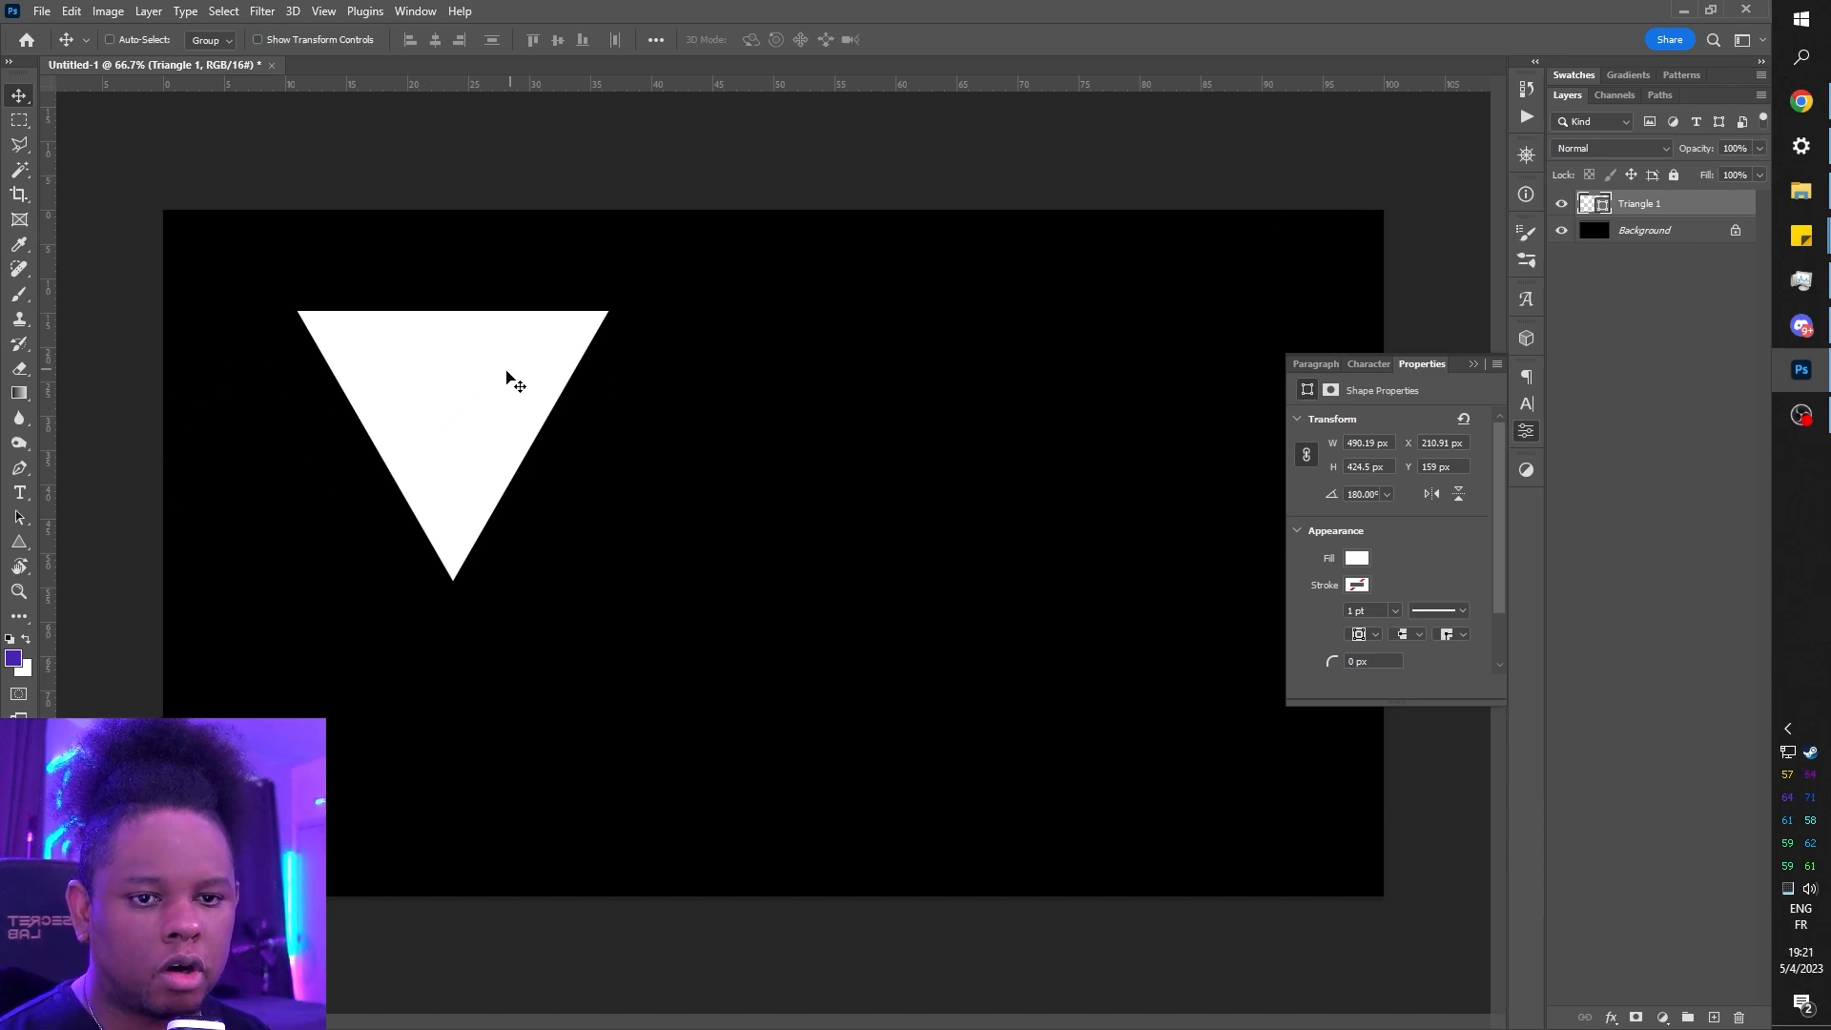
- Duplicate the inverted triangle, flip the copy vertically and fit it against the original's lower-left side with a narrow gap
alt+drag(494, 402, 376, 583)
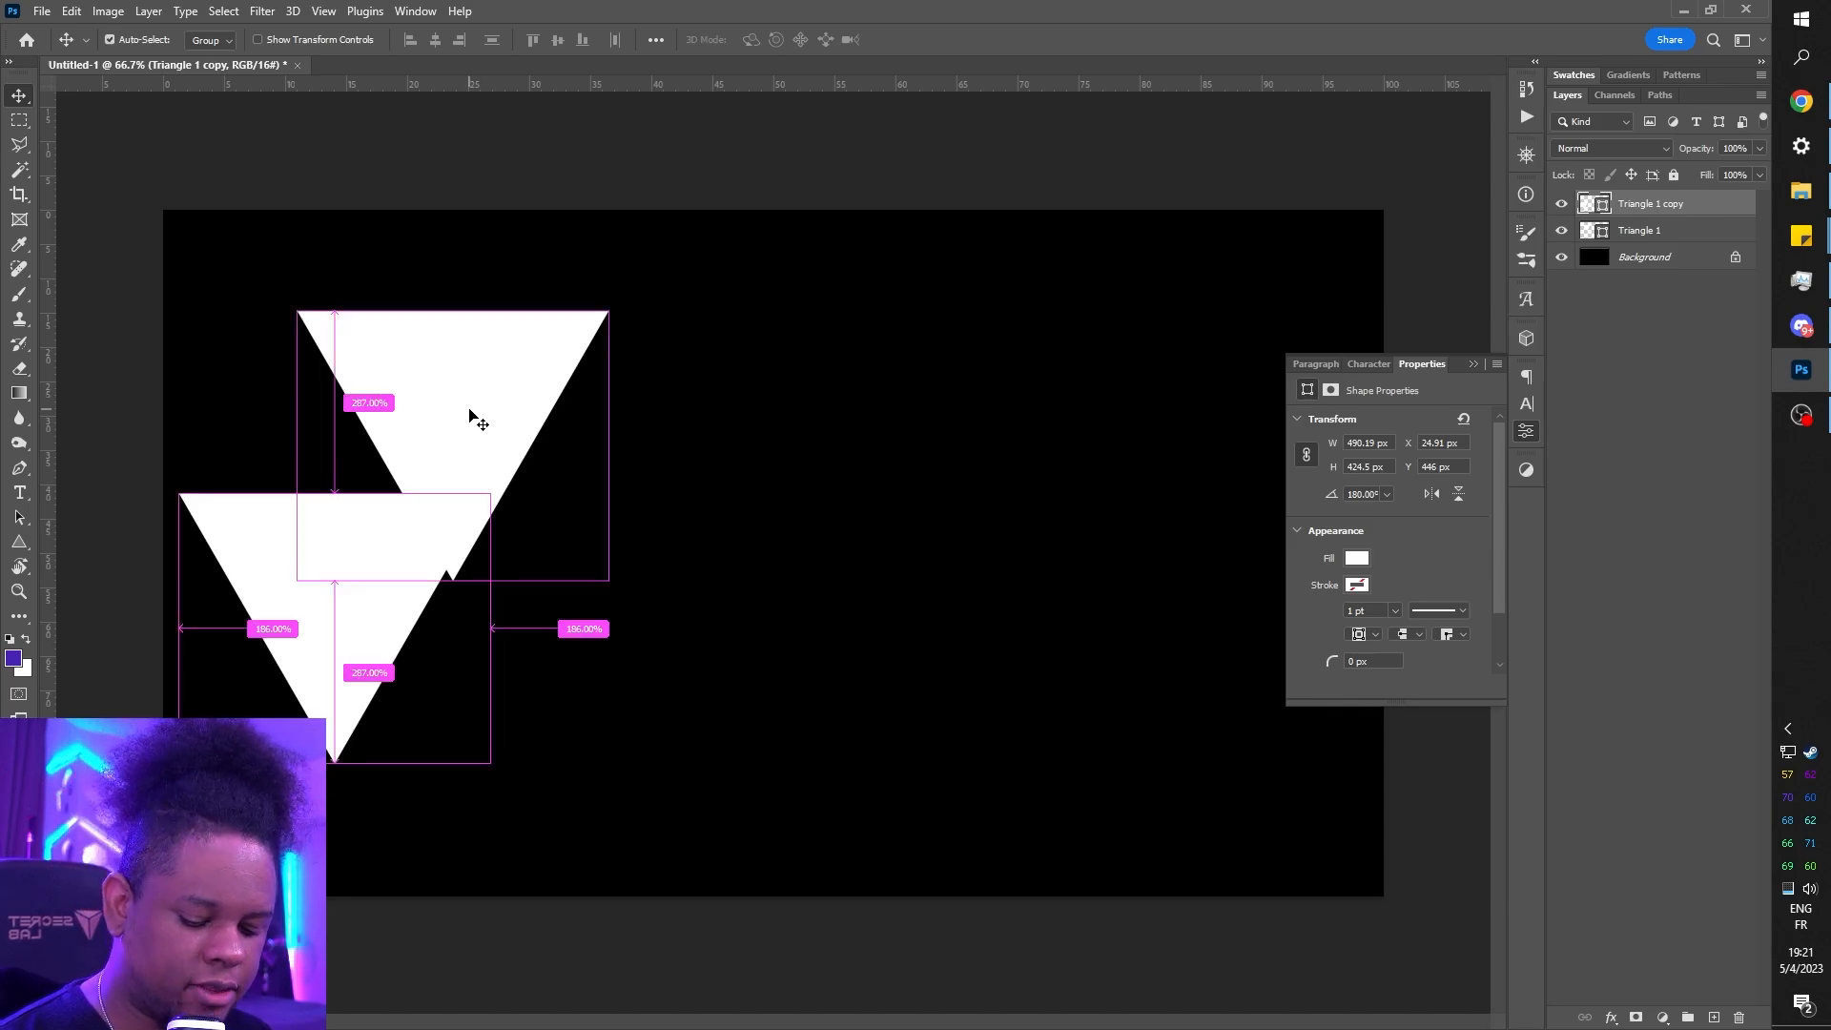
key(ctrl+t)
right_click(345, 602)
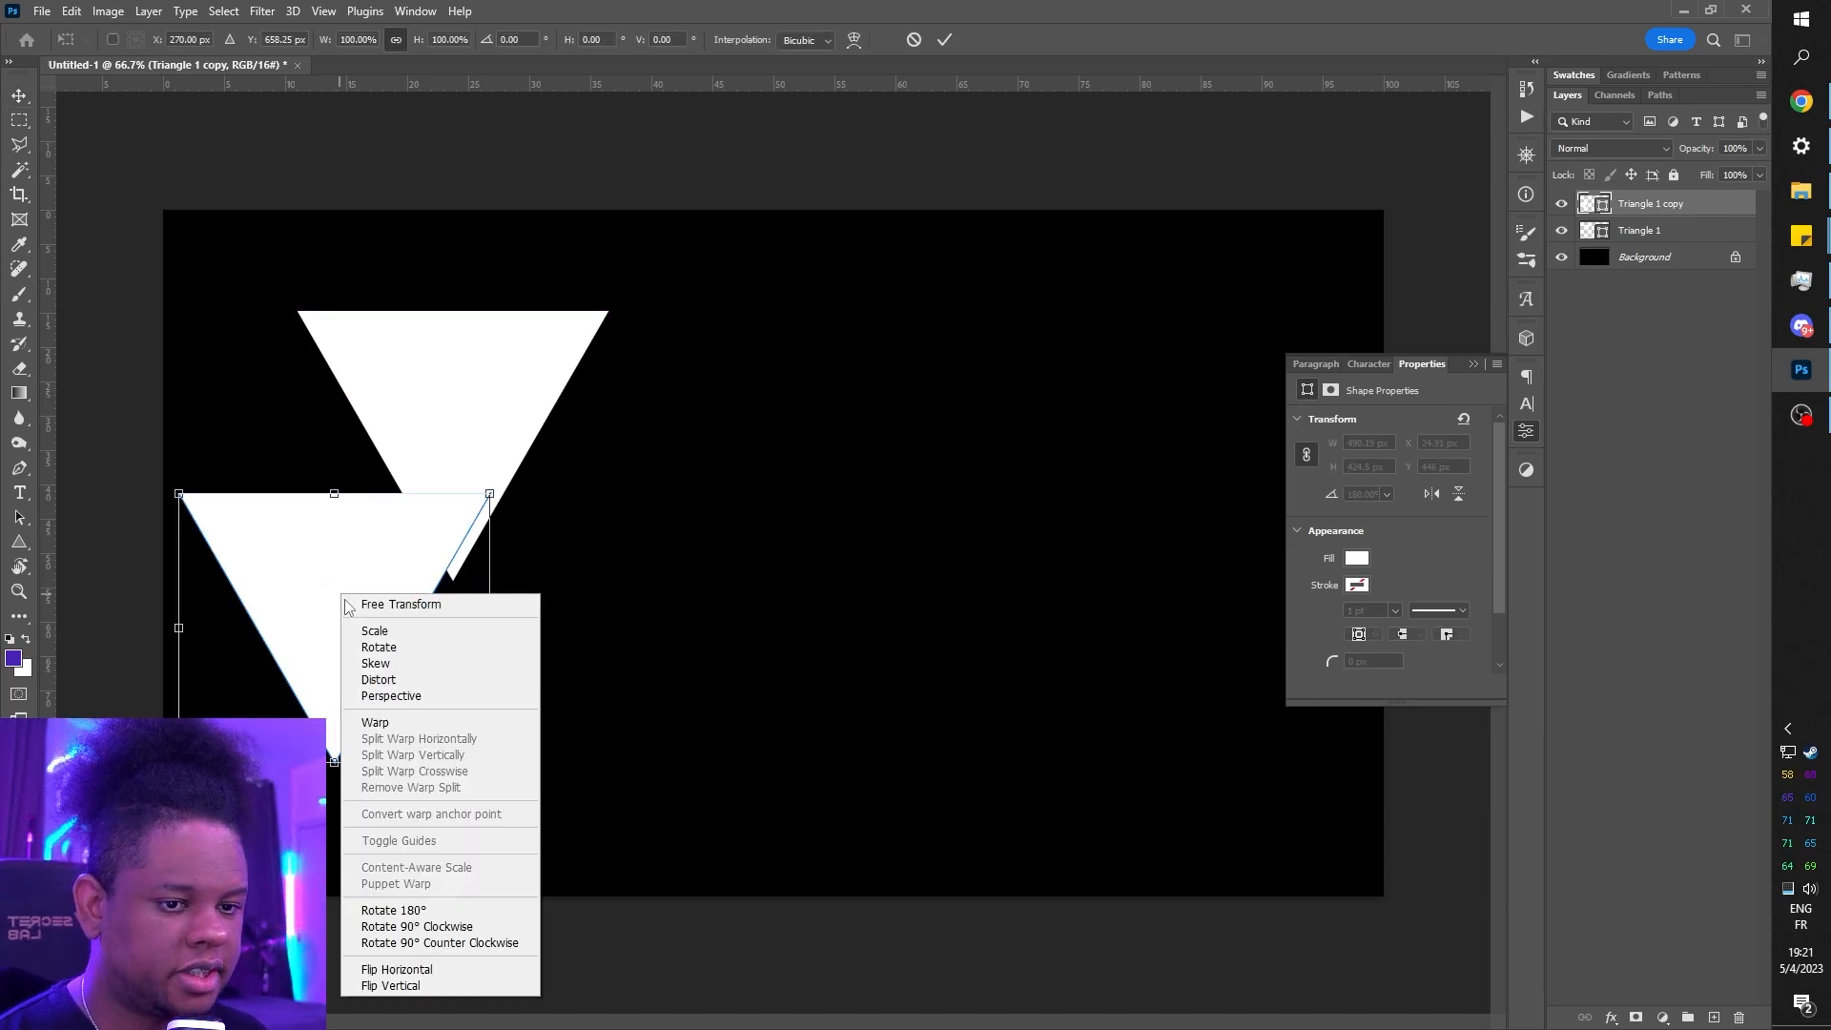
click(397, 985)
drag(388, 683, 360, 547)
key(Return)
- Duplicate the upright triangle to the right side of the inverted one and flip the new copy vertically
alt+drag(273, 605, 561, 600)
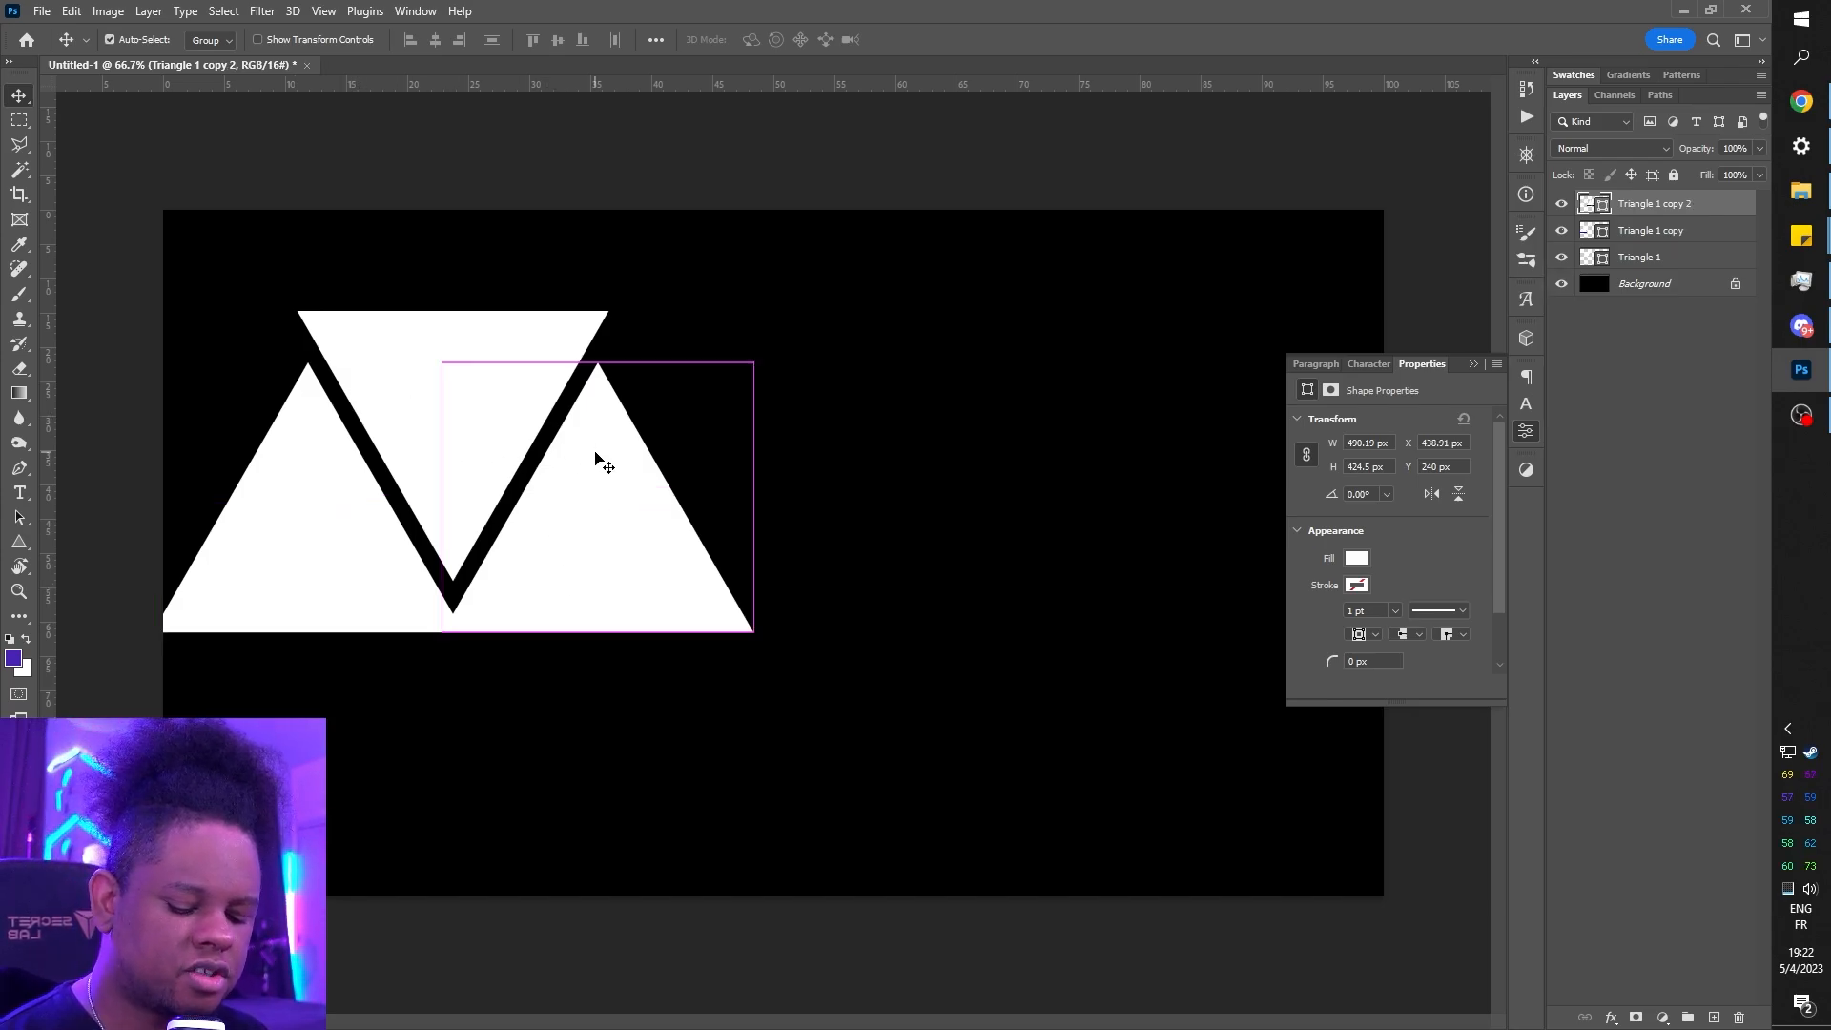
key(ctrl+t)
right_click(599, 517)
click(629, 896)
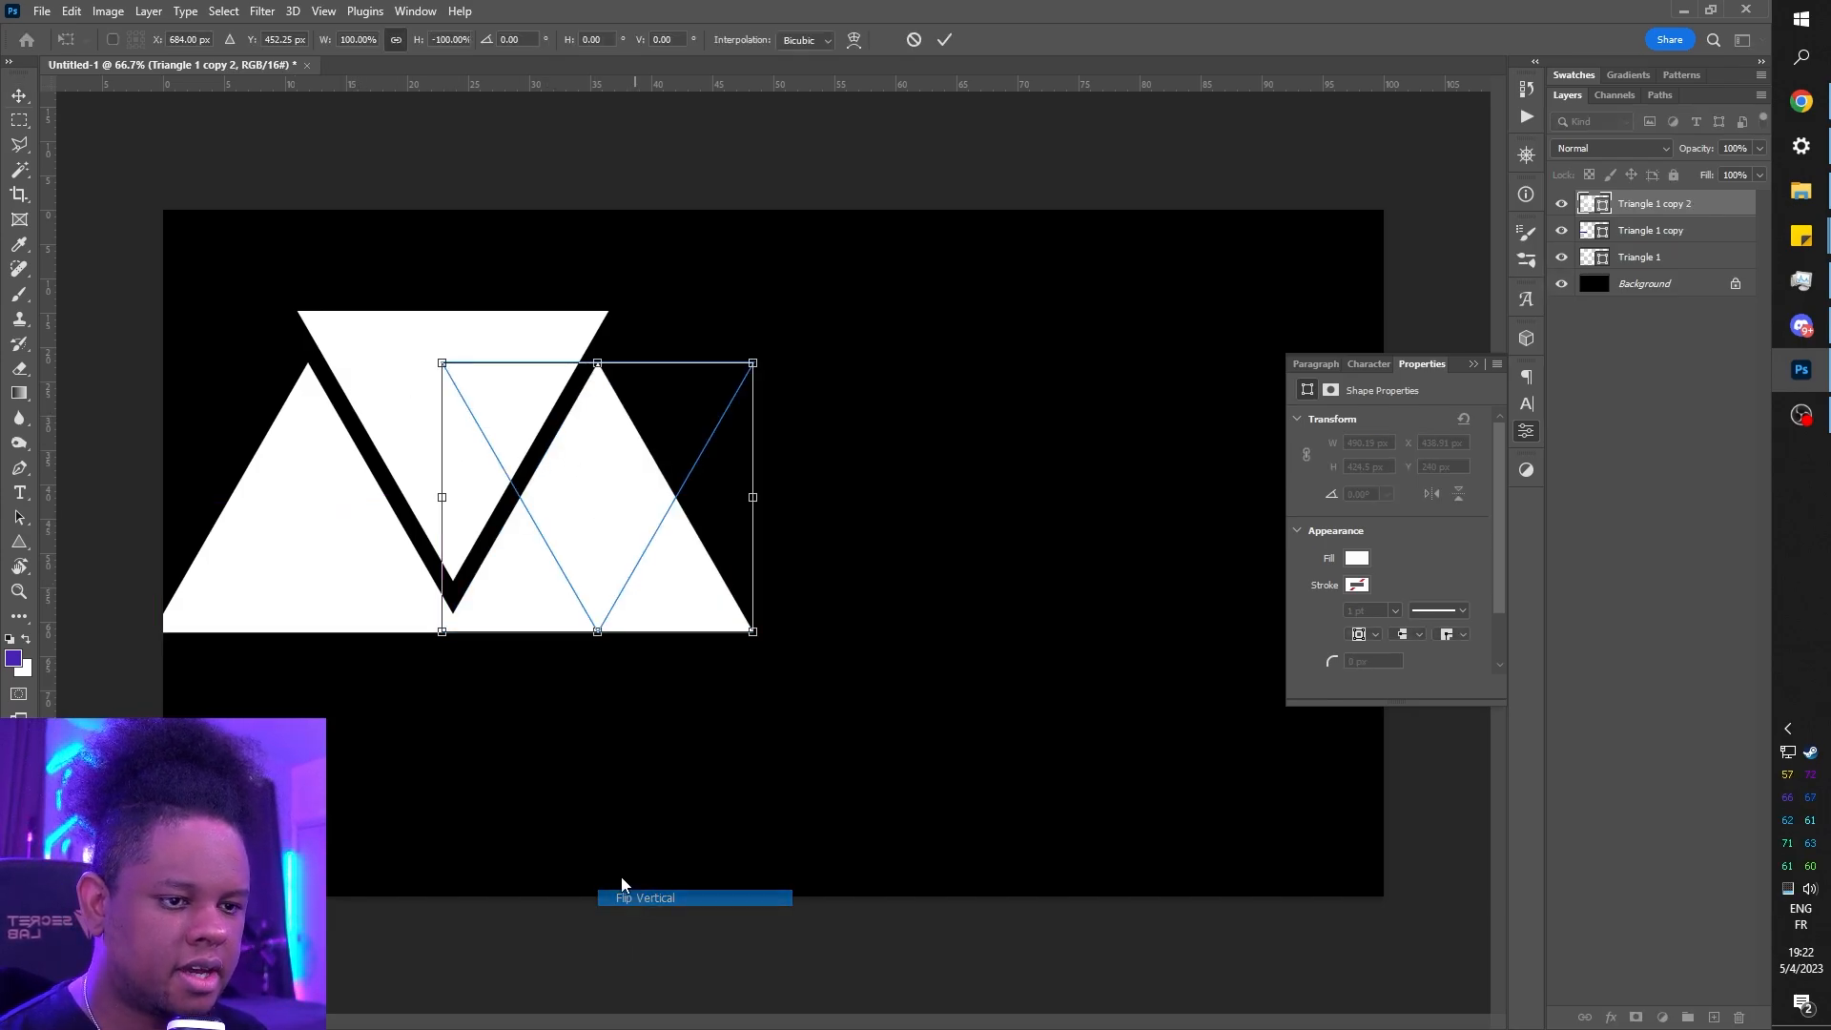
right_click(604, 462)
click(631, 401)
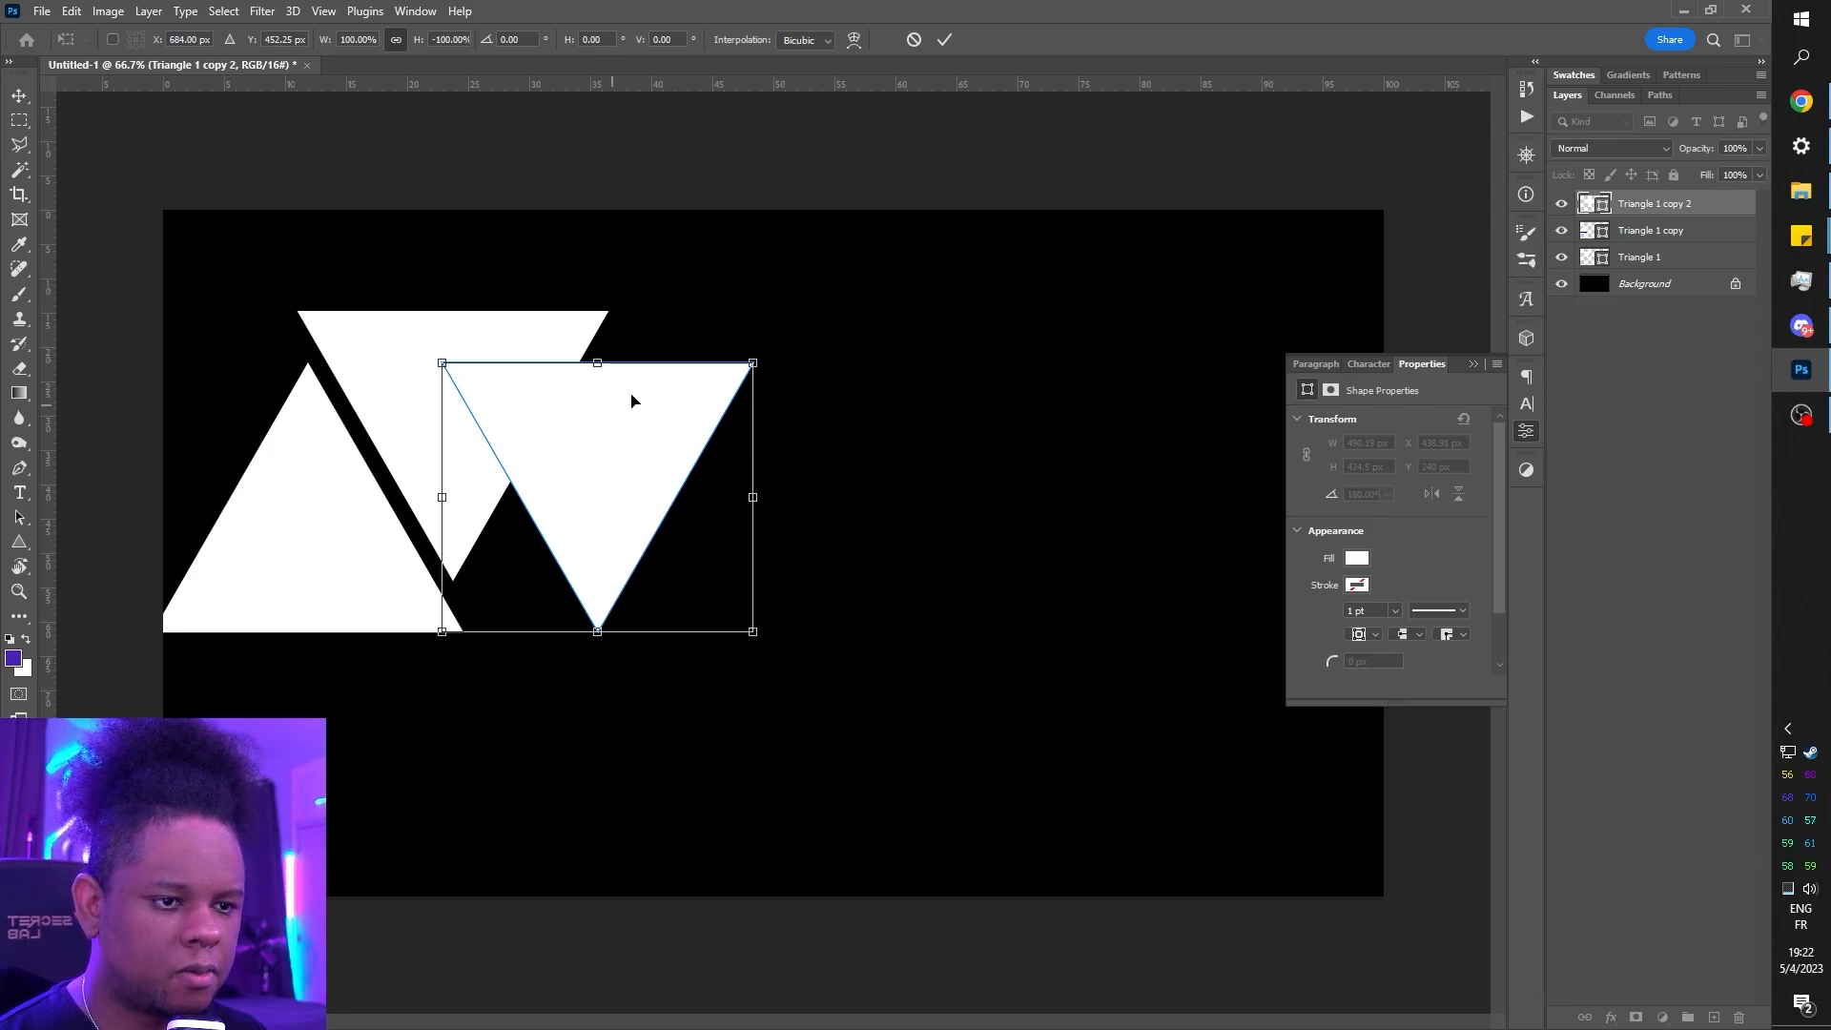
- Rotate the flipped copy to point up and arrange an interlocking diagonal pattern of four triangles with narrow gaps
drag(859, 498, 732, 711)
drag(610, 450, 580, 495)
key(Escape)
drag(316, 563, 294, 524)
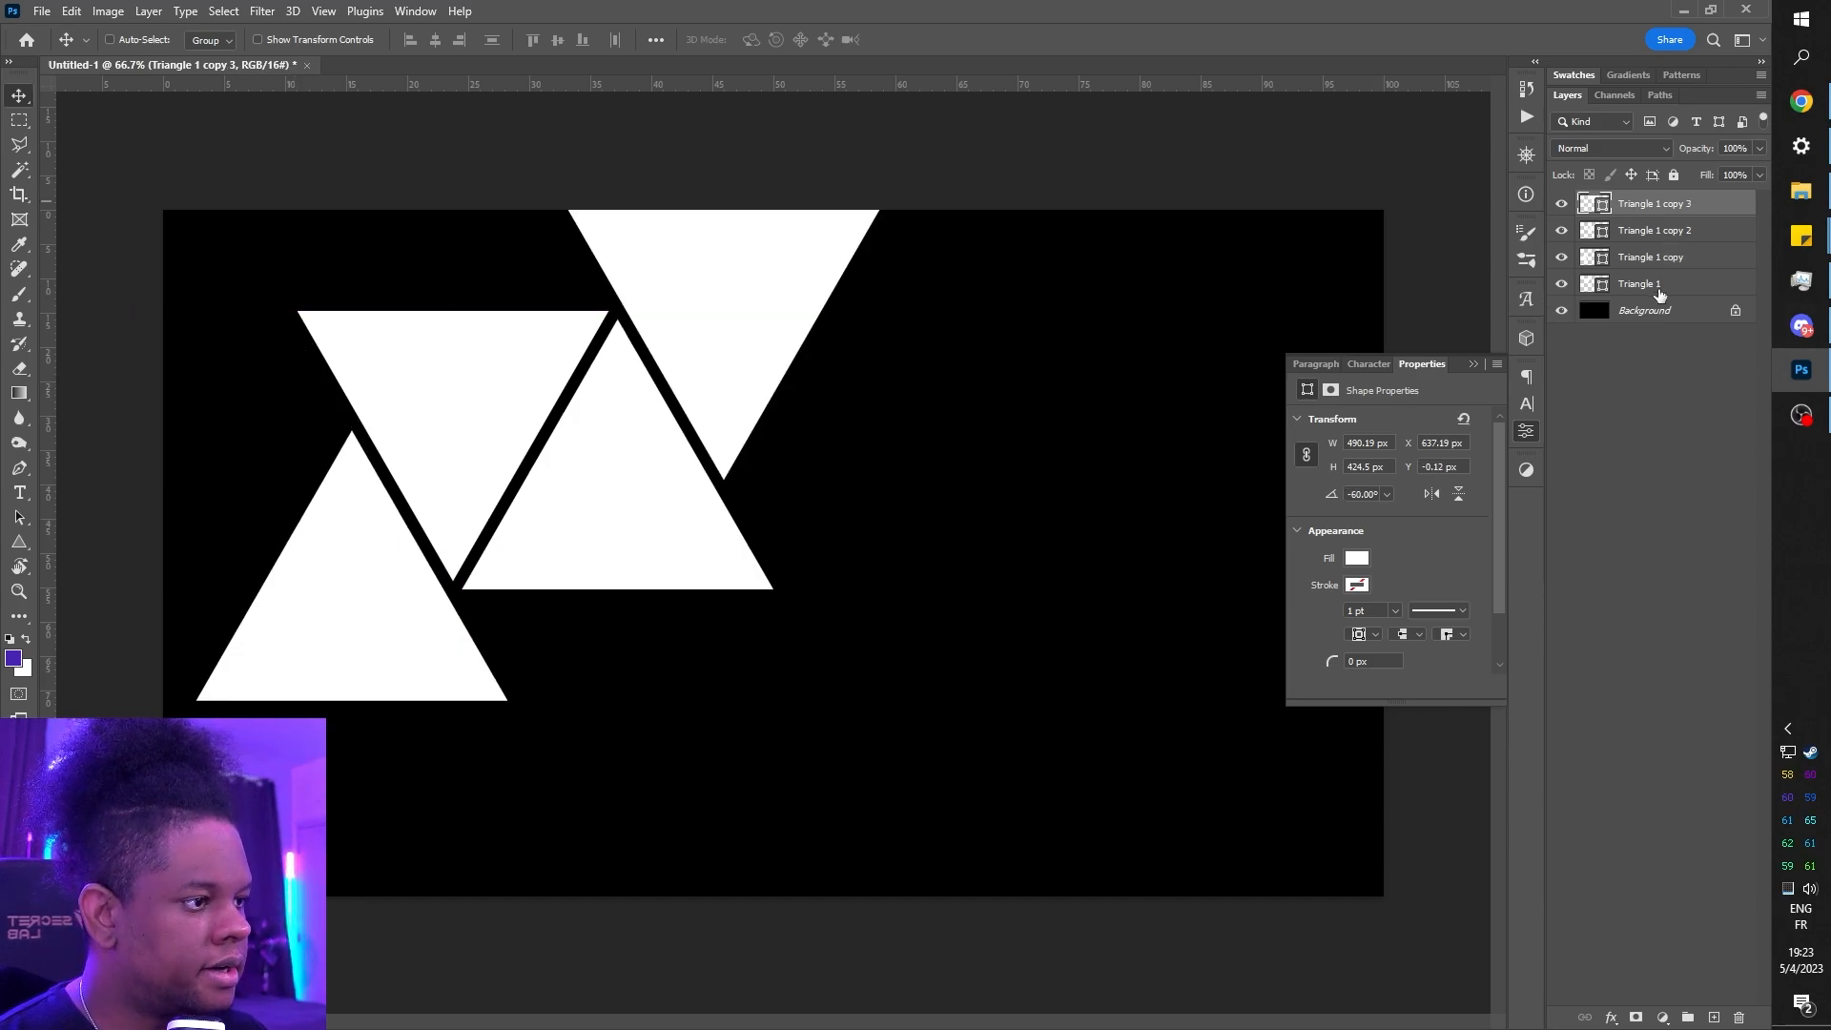
- Select all four triangle layers and move them together down and to the left on the canvas
shift+click(1656, 284)
drag(696, 418, 616, 436)
click(1444, 362)
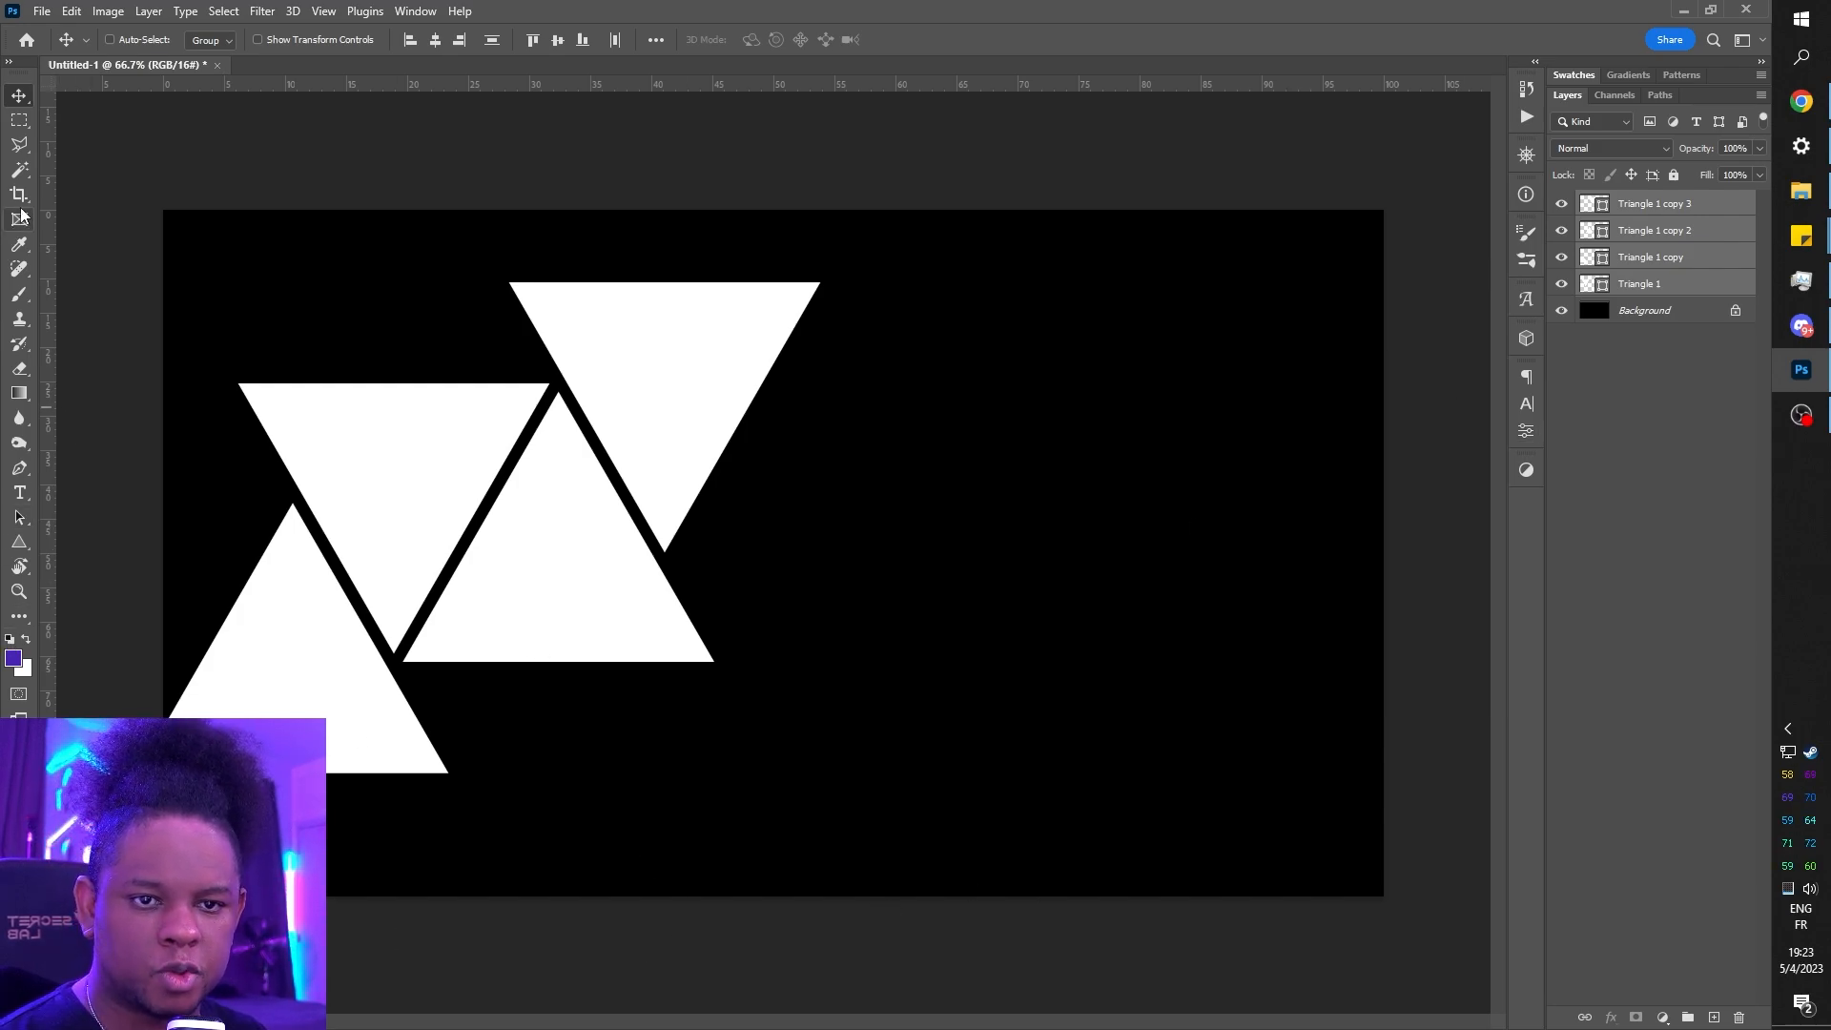
- Draw a rectangle about 908 × 59 px near the canvas bottom and set its corner radii to 0 px
click(19, 543)
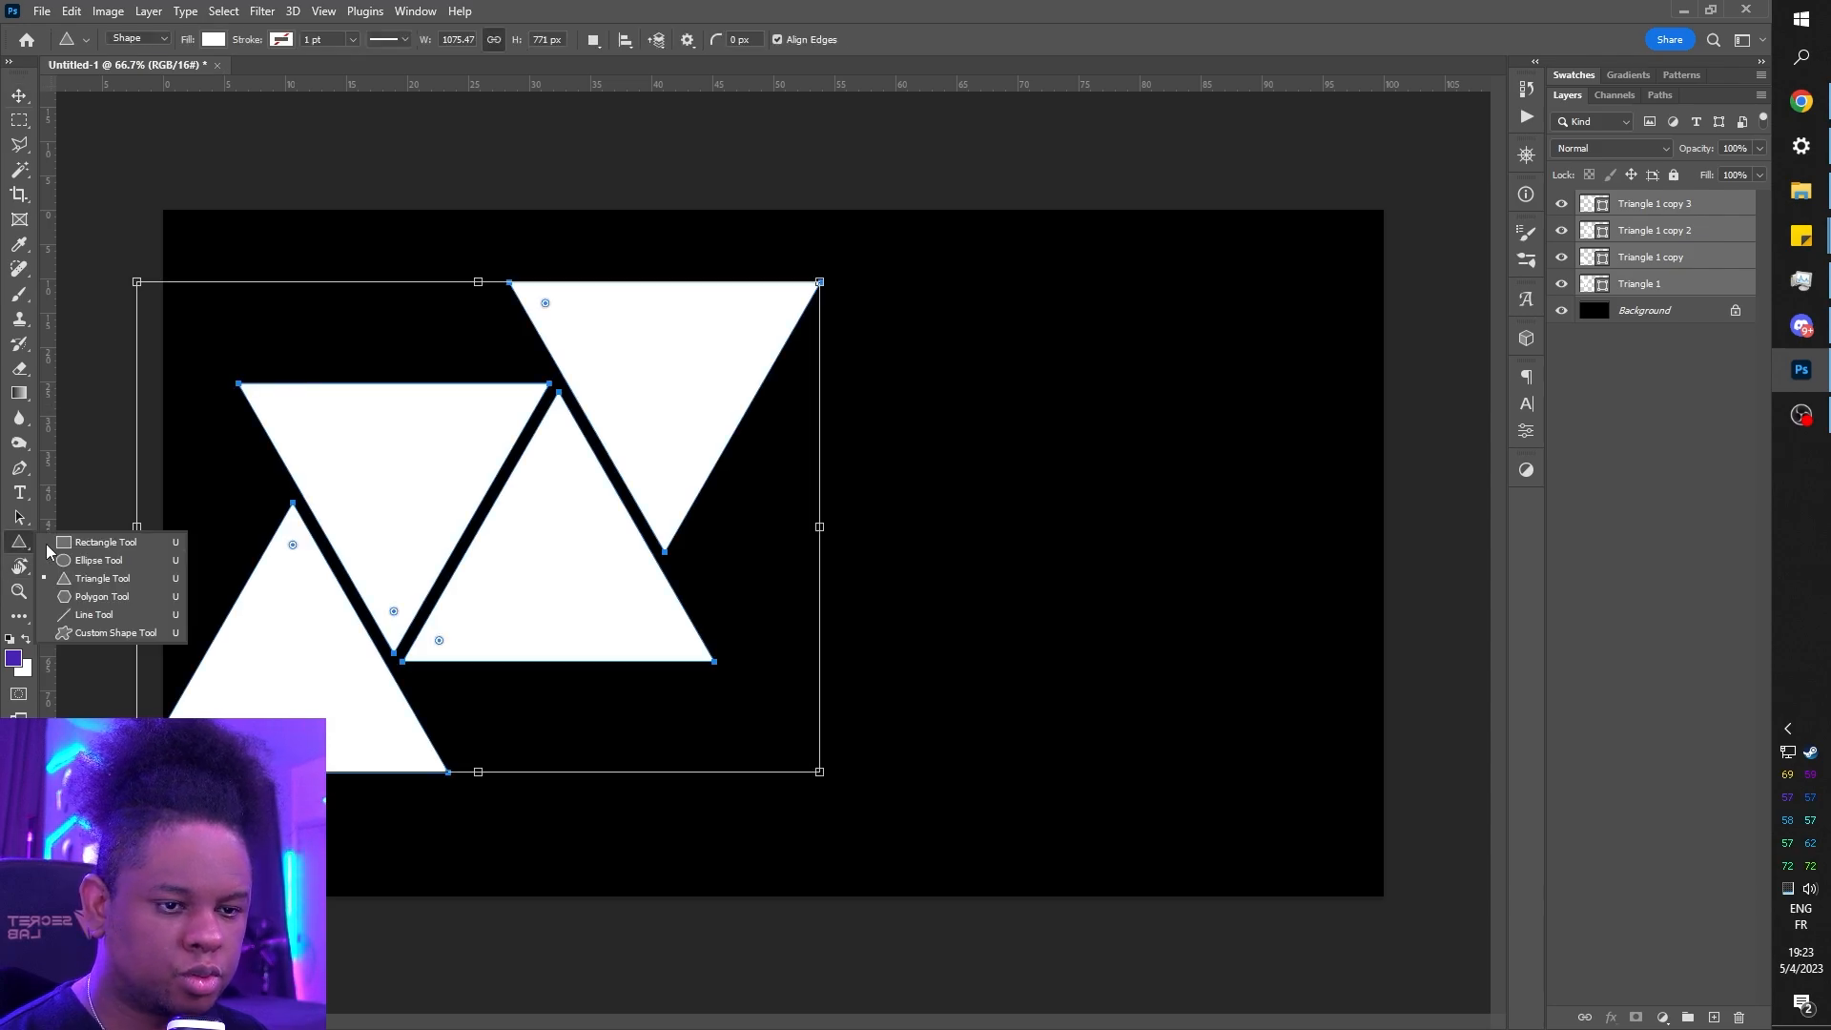
click(84, 546)
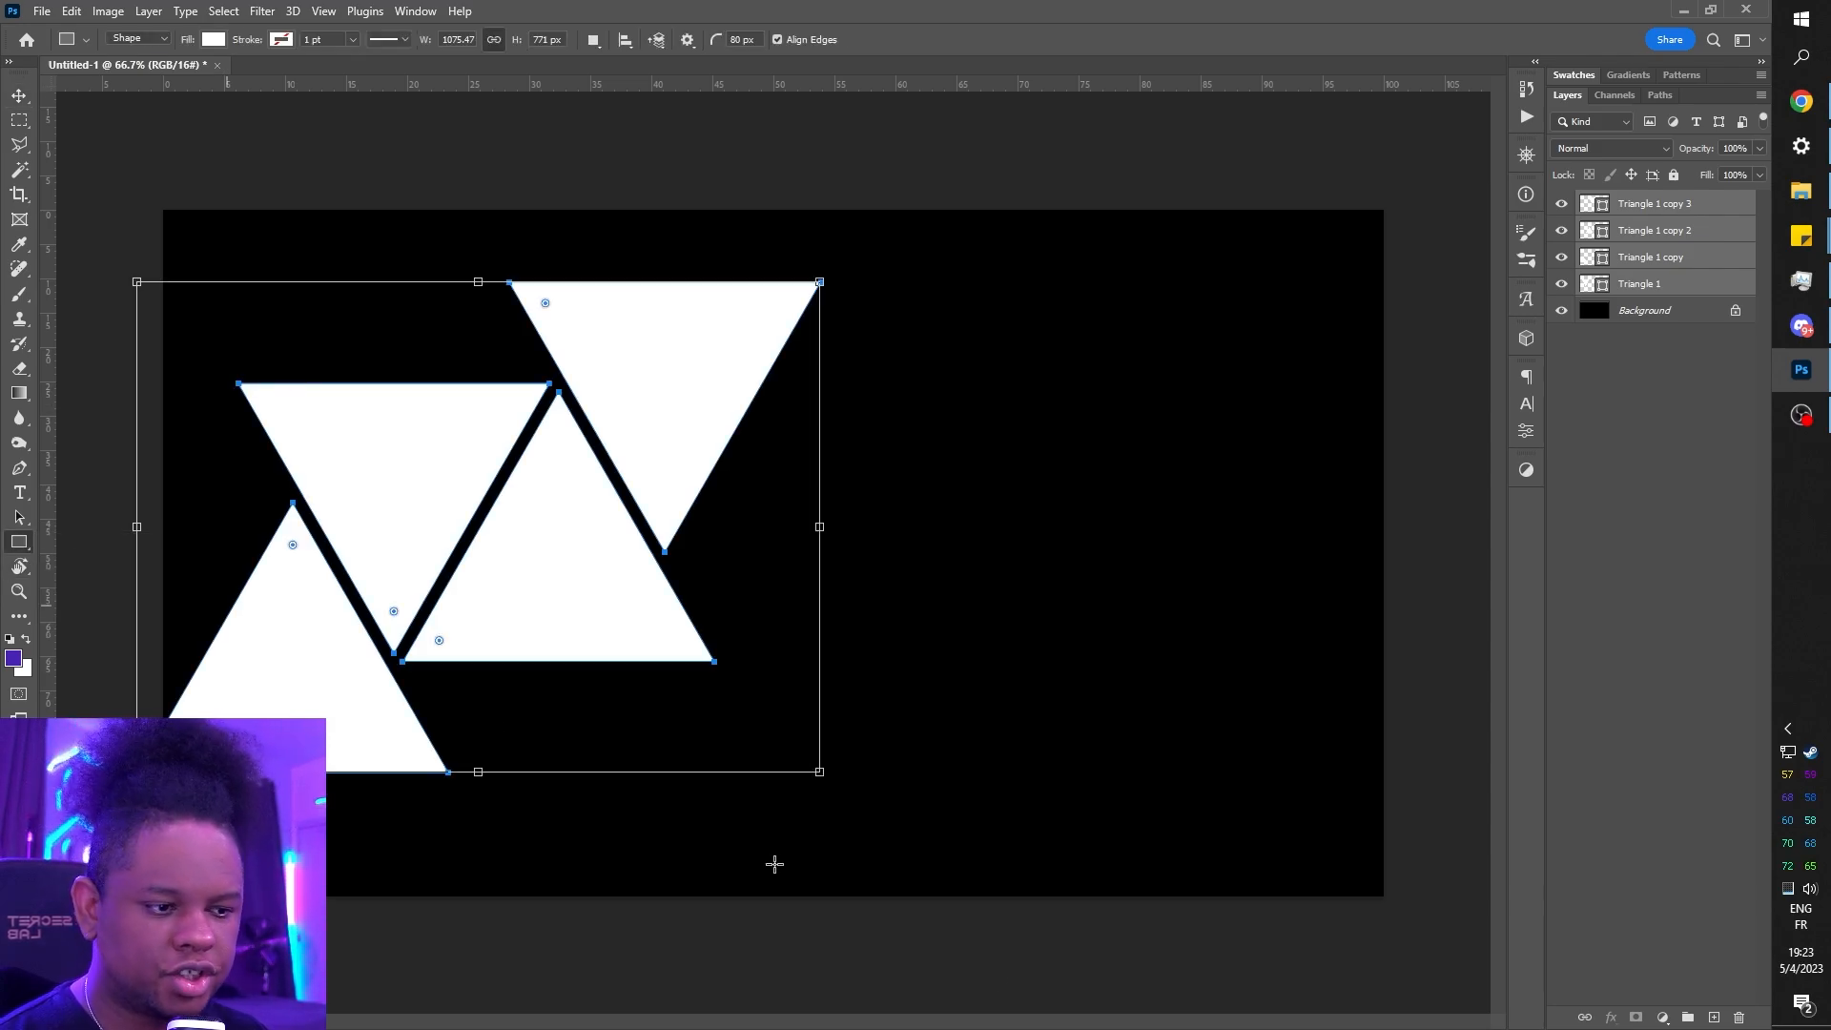
drag(523, 843, 1101, 878)
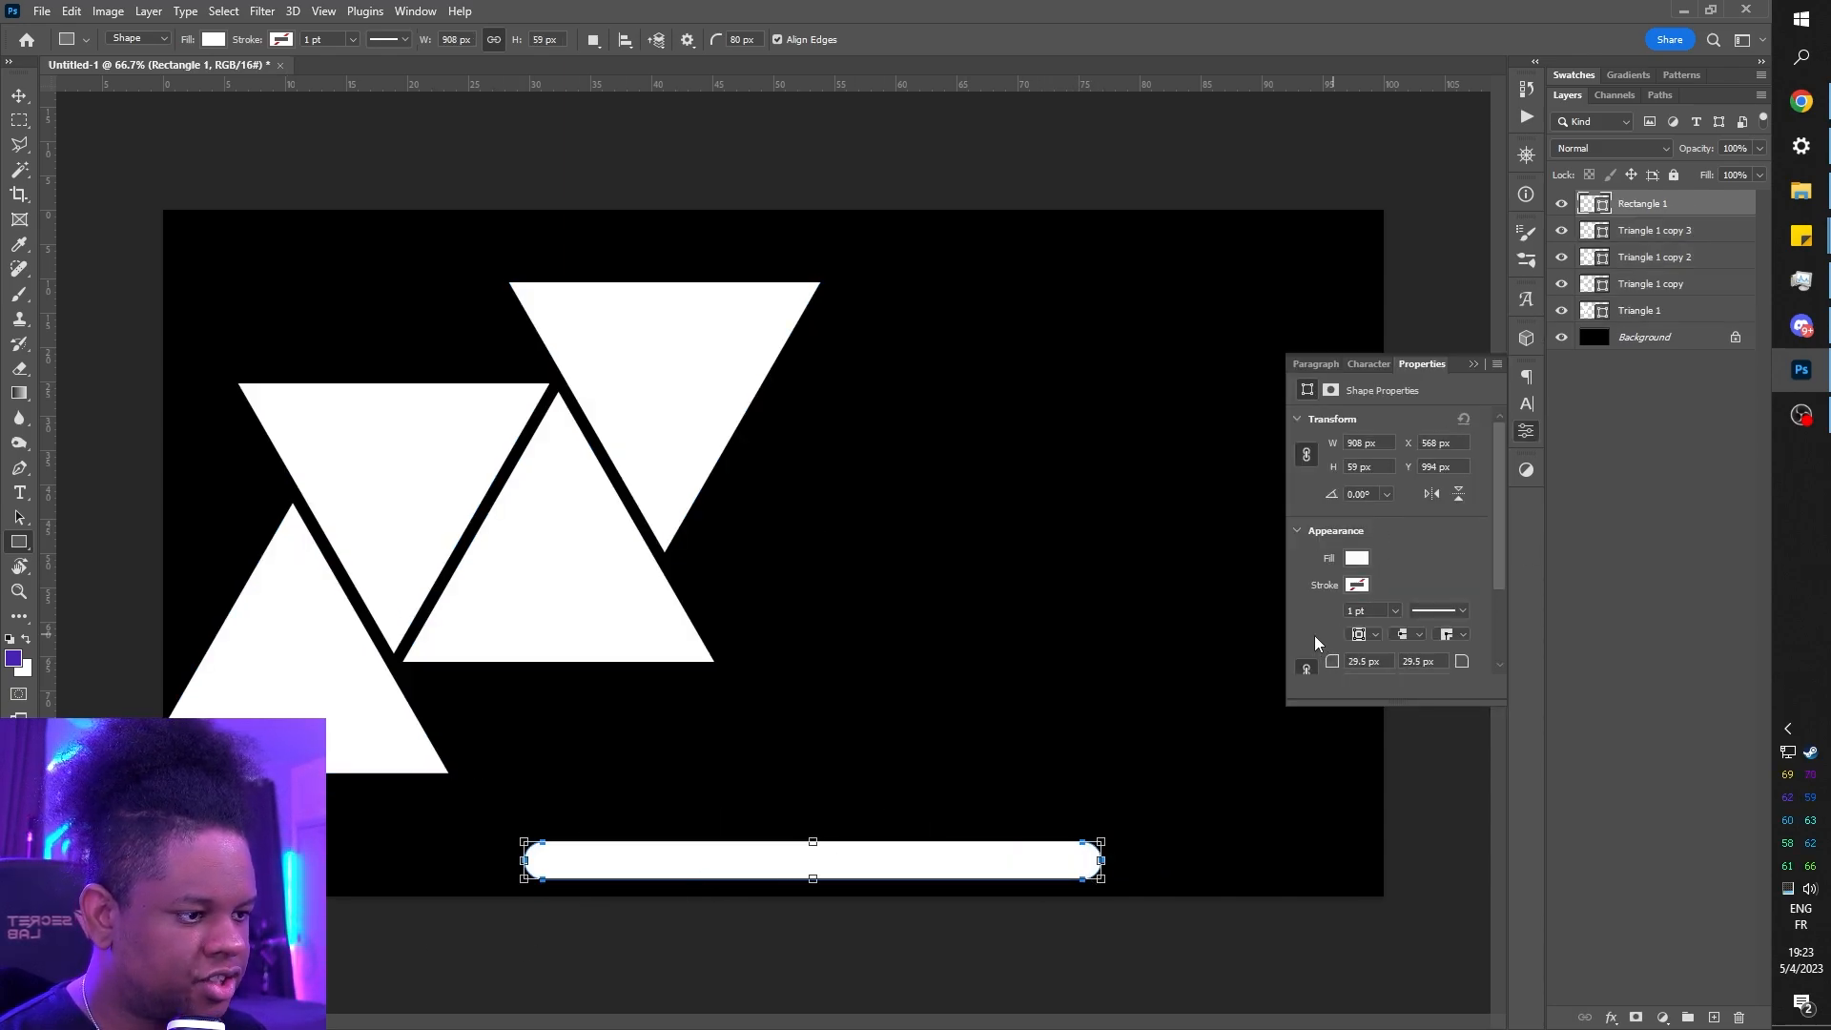
drag(1328, 663, 1200, 665)
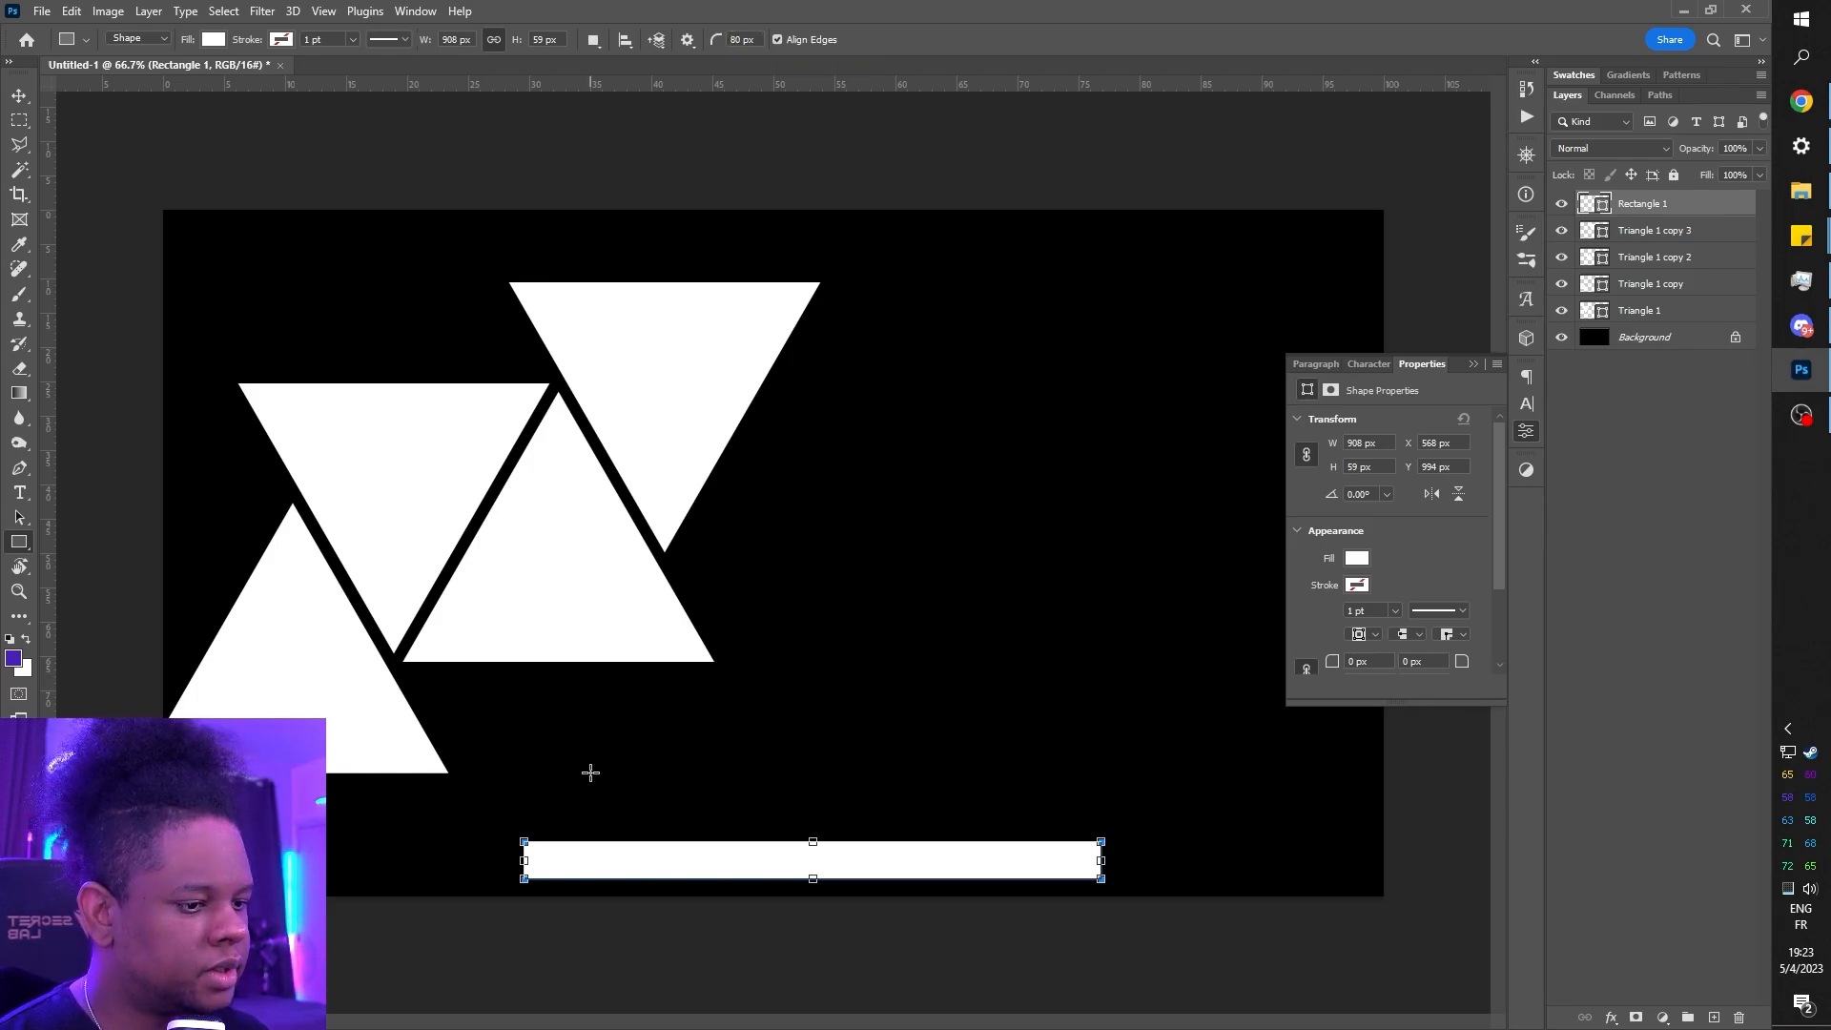
- Give the bottom rectangle a white stroke and remove its fill
click(1358, 584)
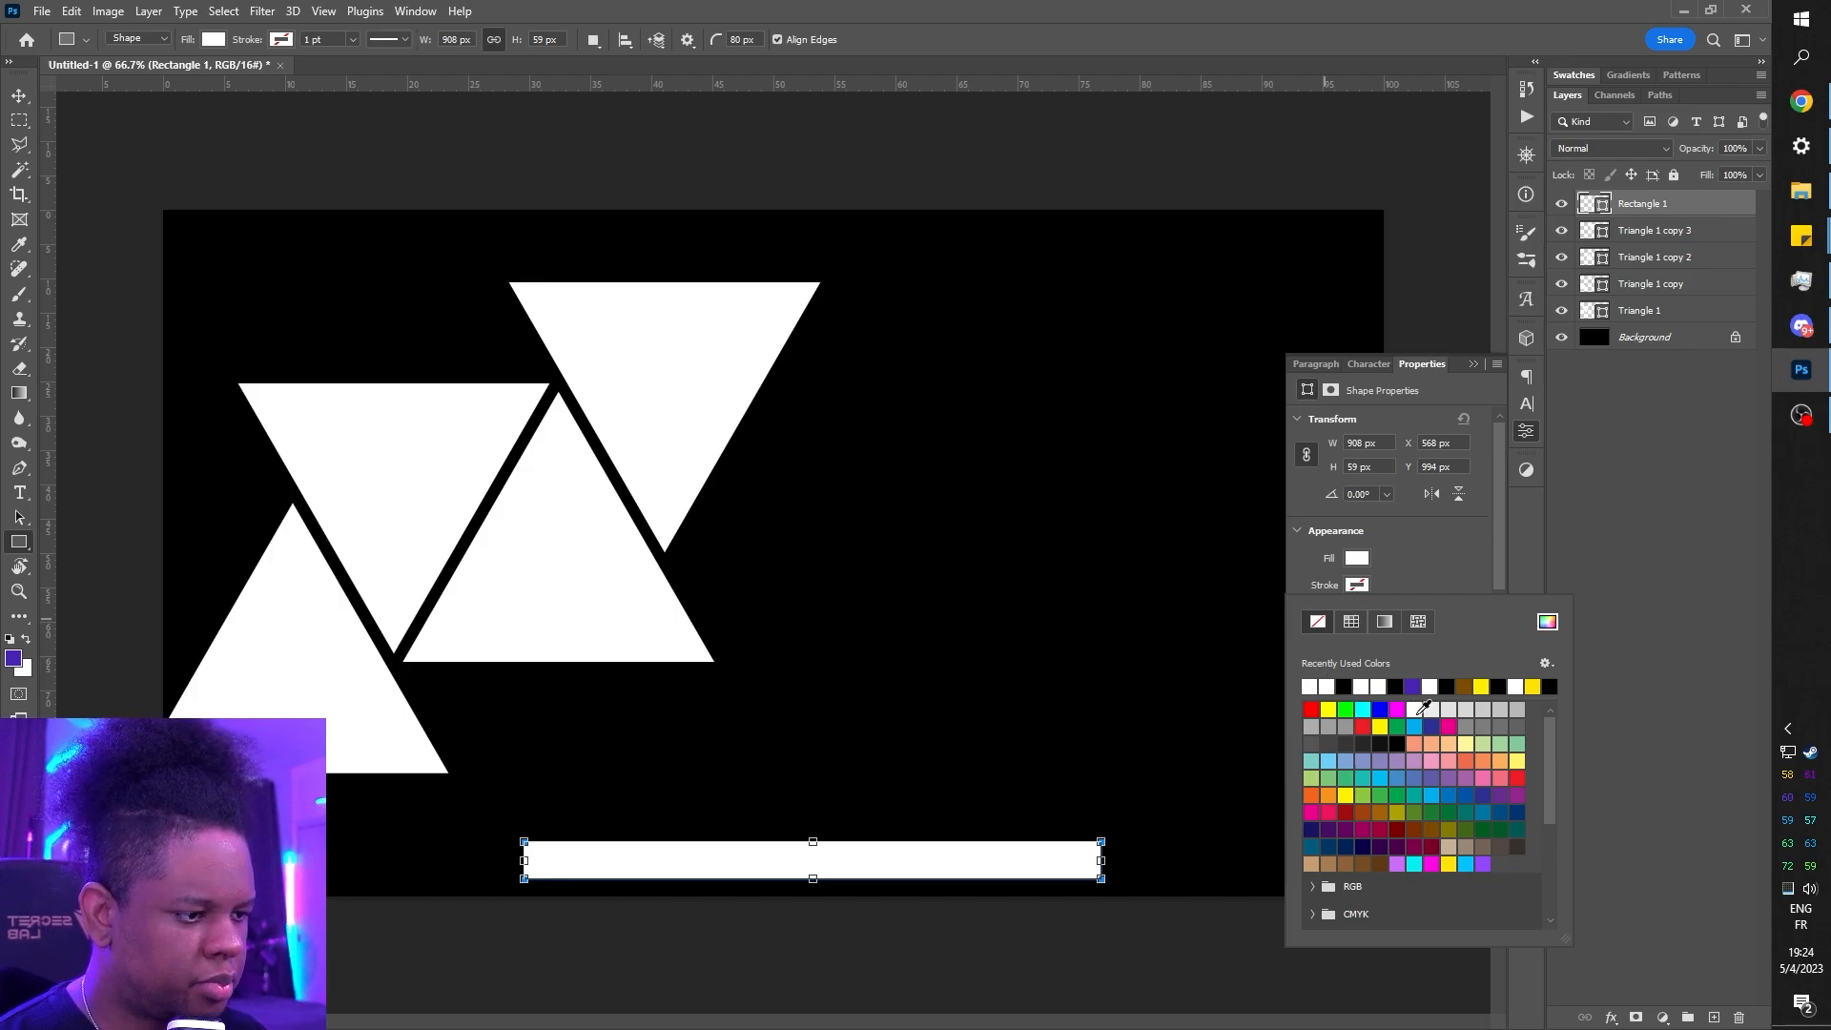
click(1417, 710)
click(1358, 561)
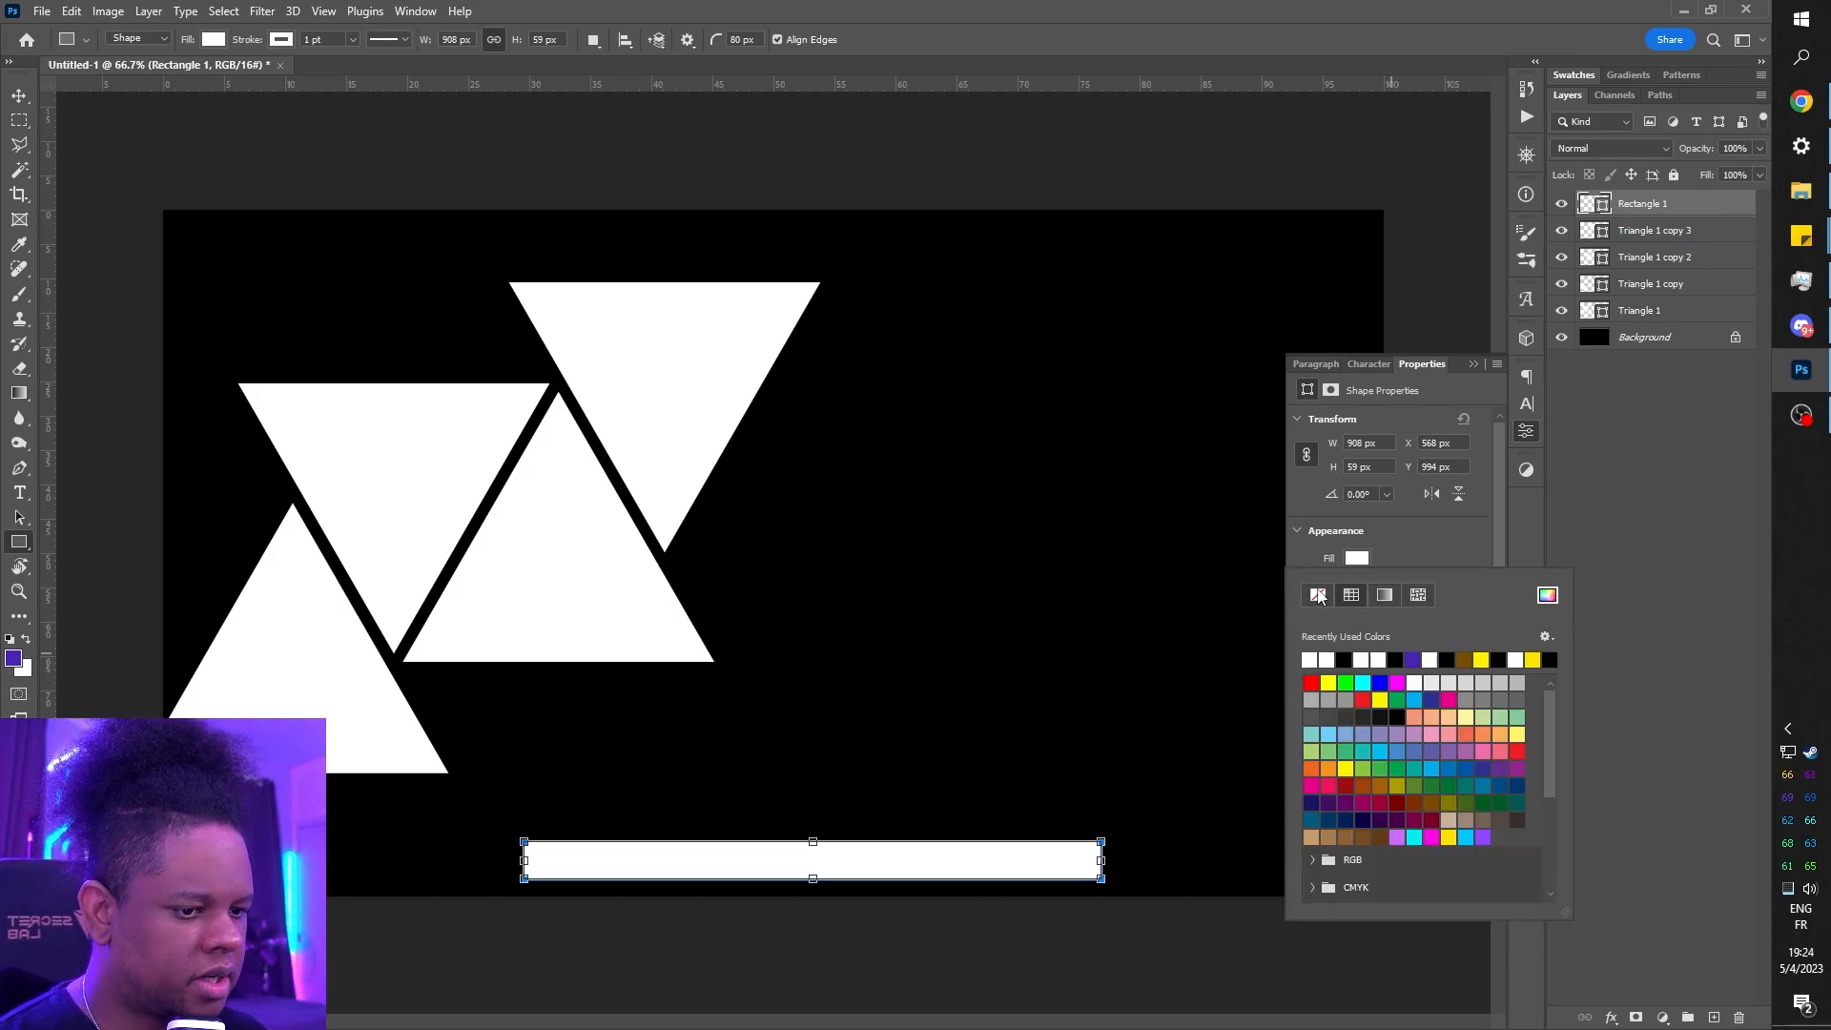
click(1318, 595)
click(1417, 538)
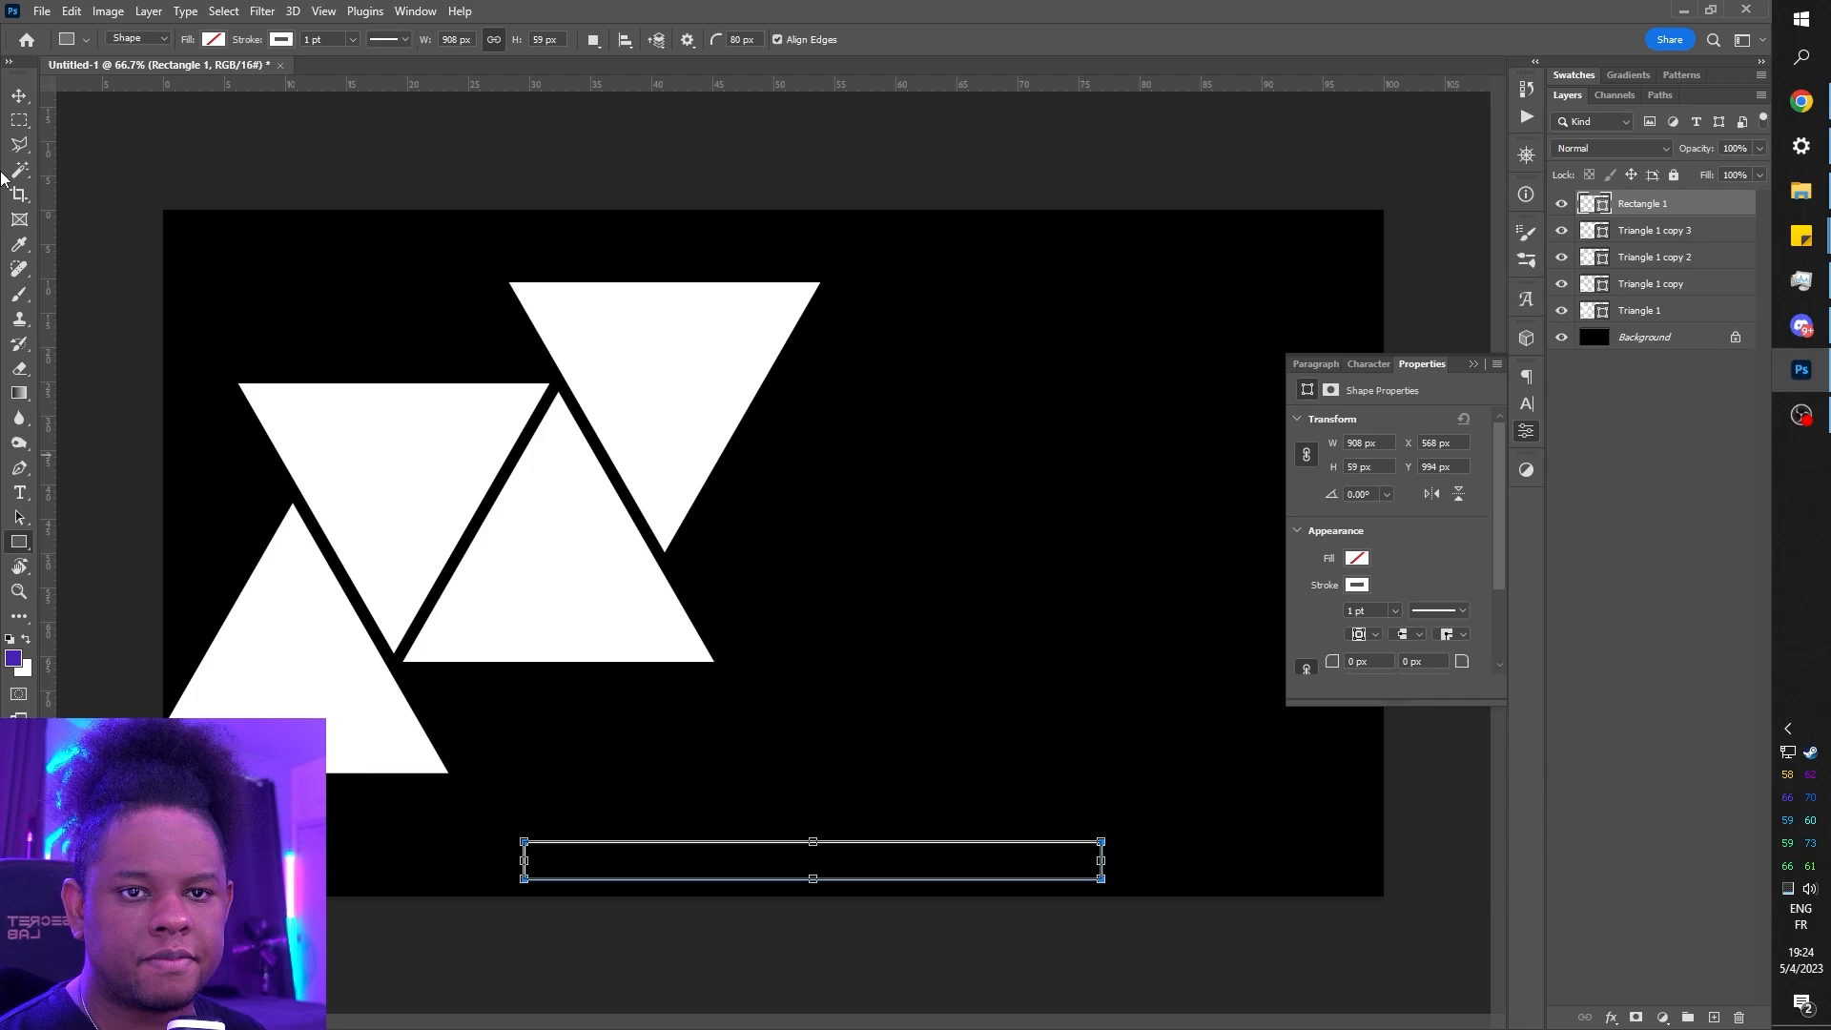
- Center the outlined rectangle horizontally on the canvas and clear the selection
click(20, 97)
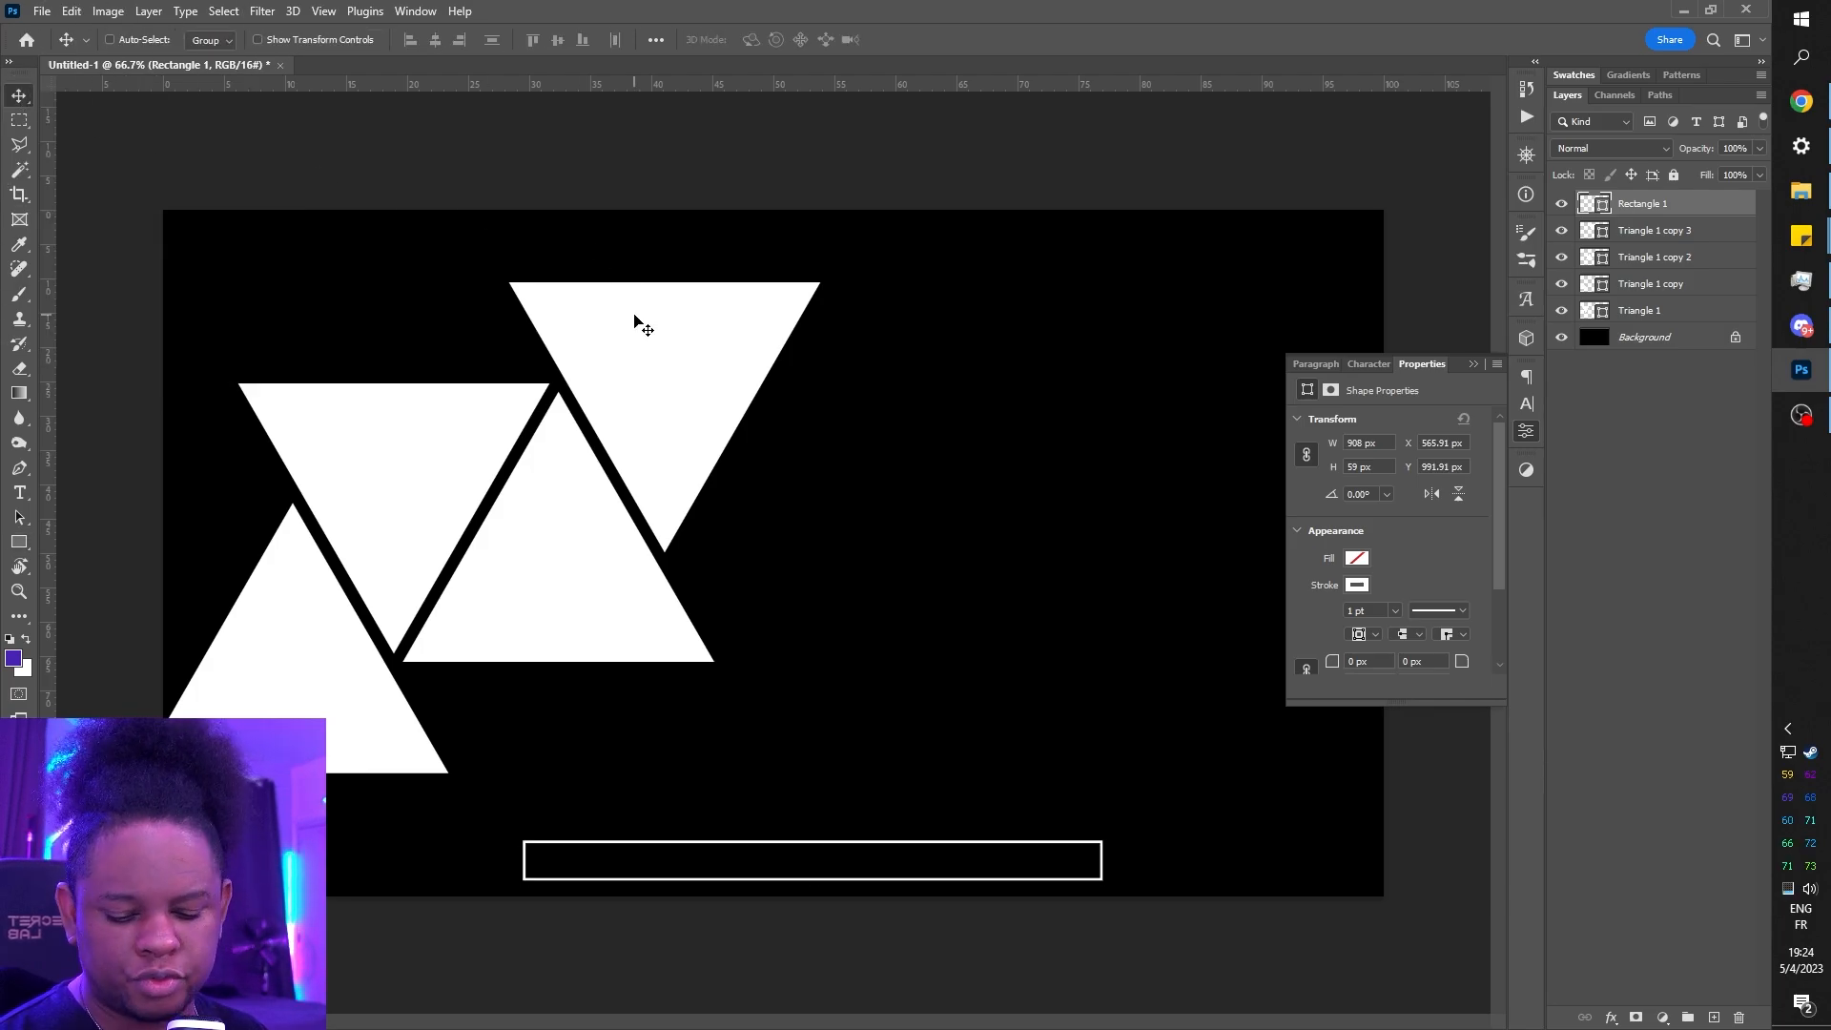
key(ctrl+a)
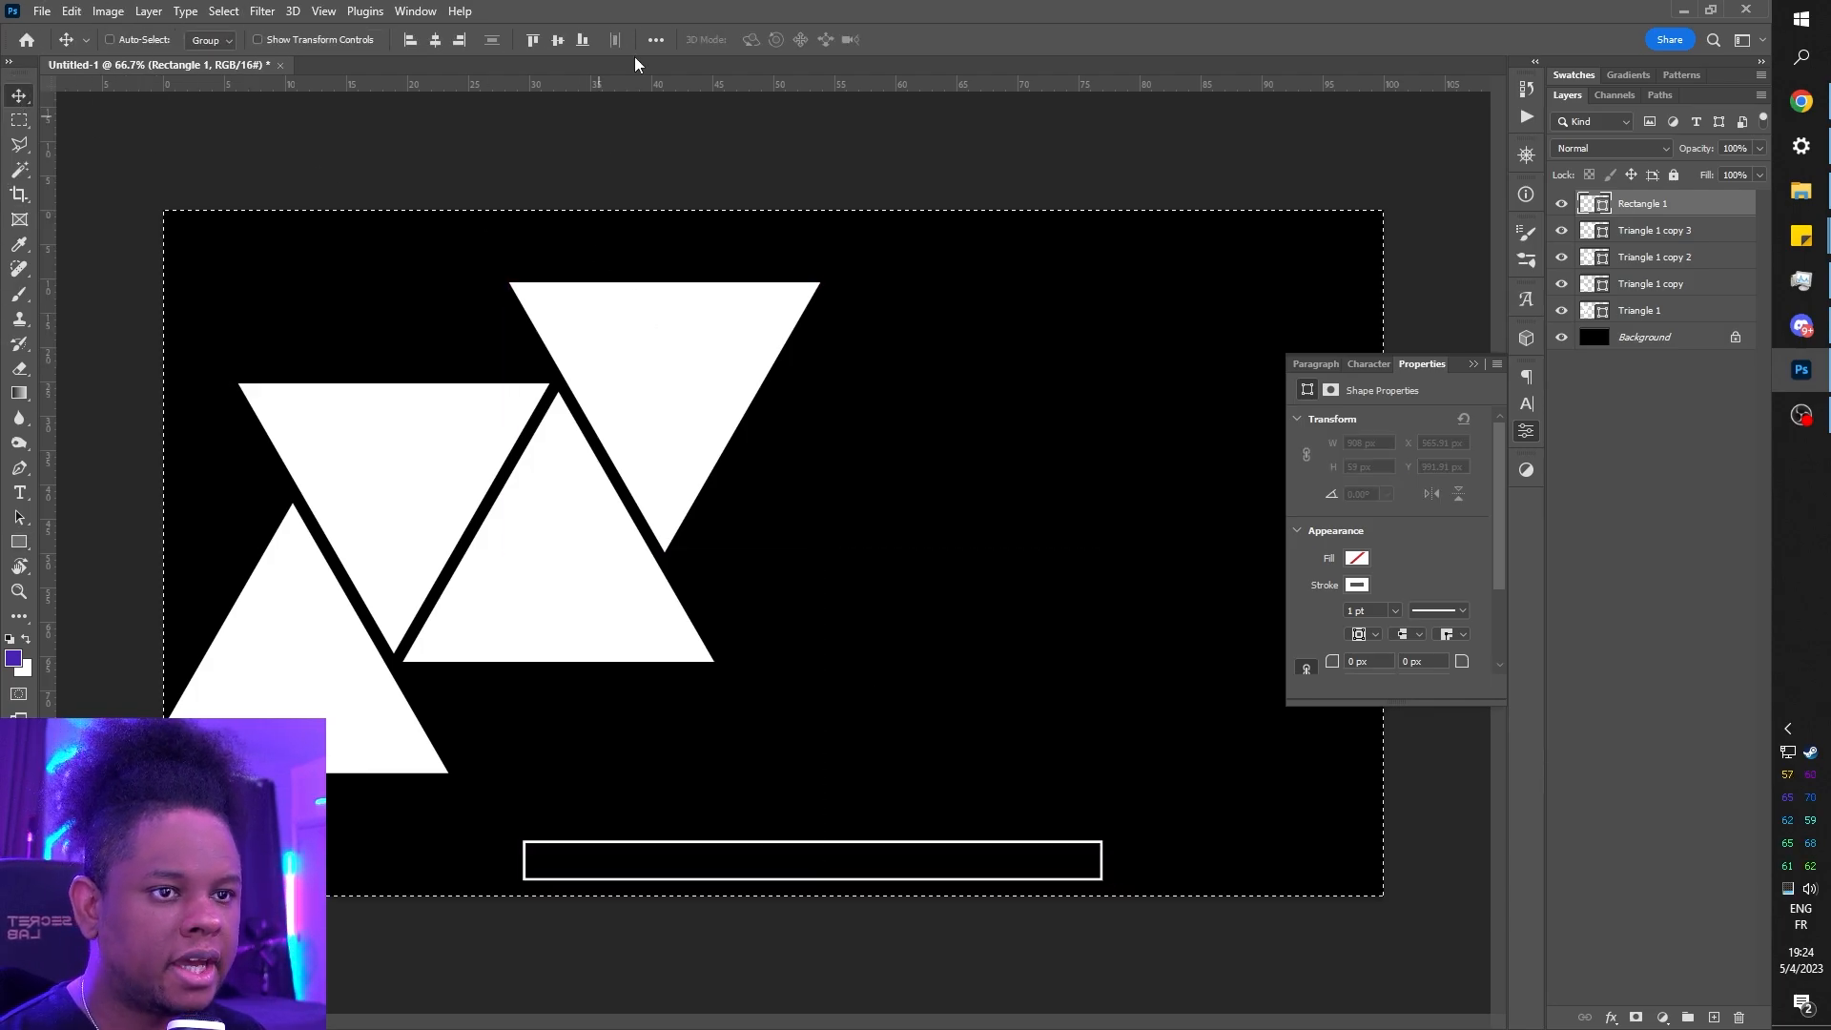
click(431, 44)
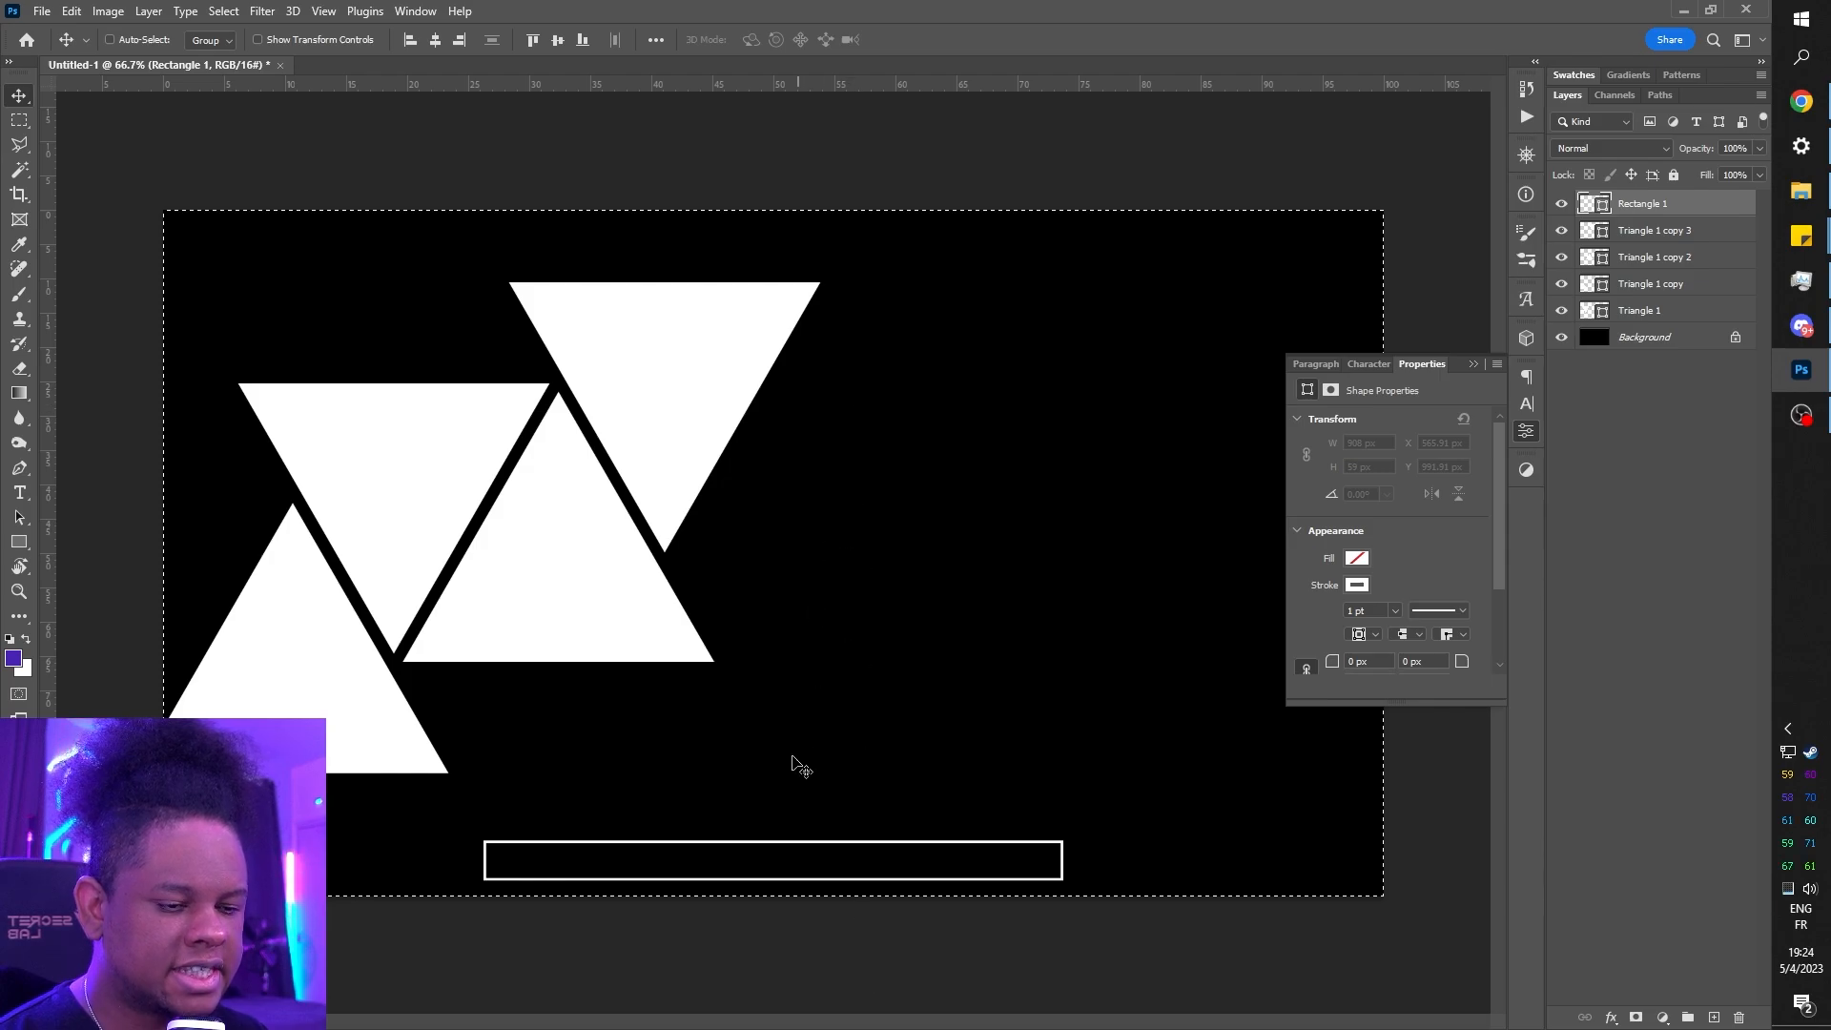
key(ctrl)
key(ctrl+d)
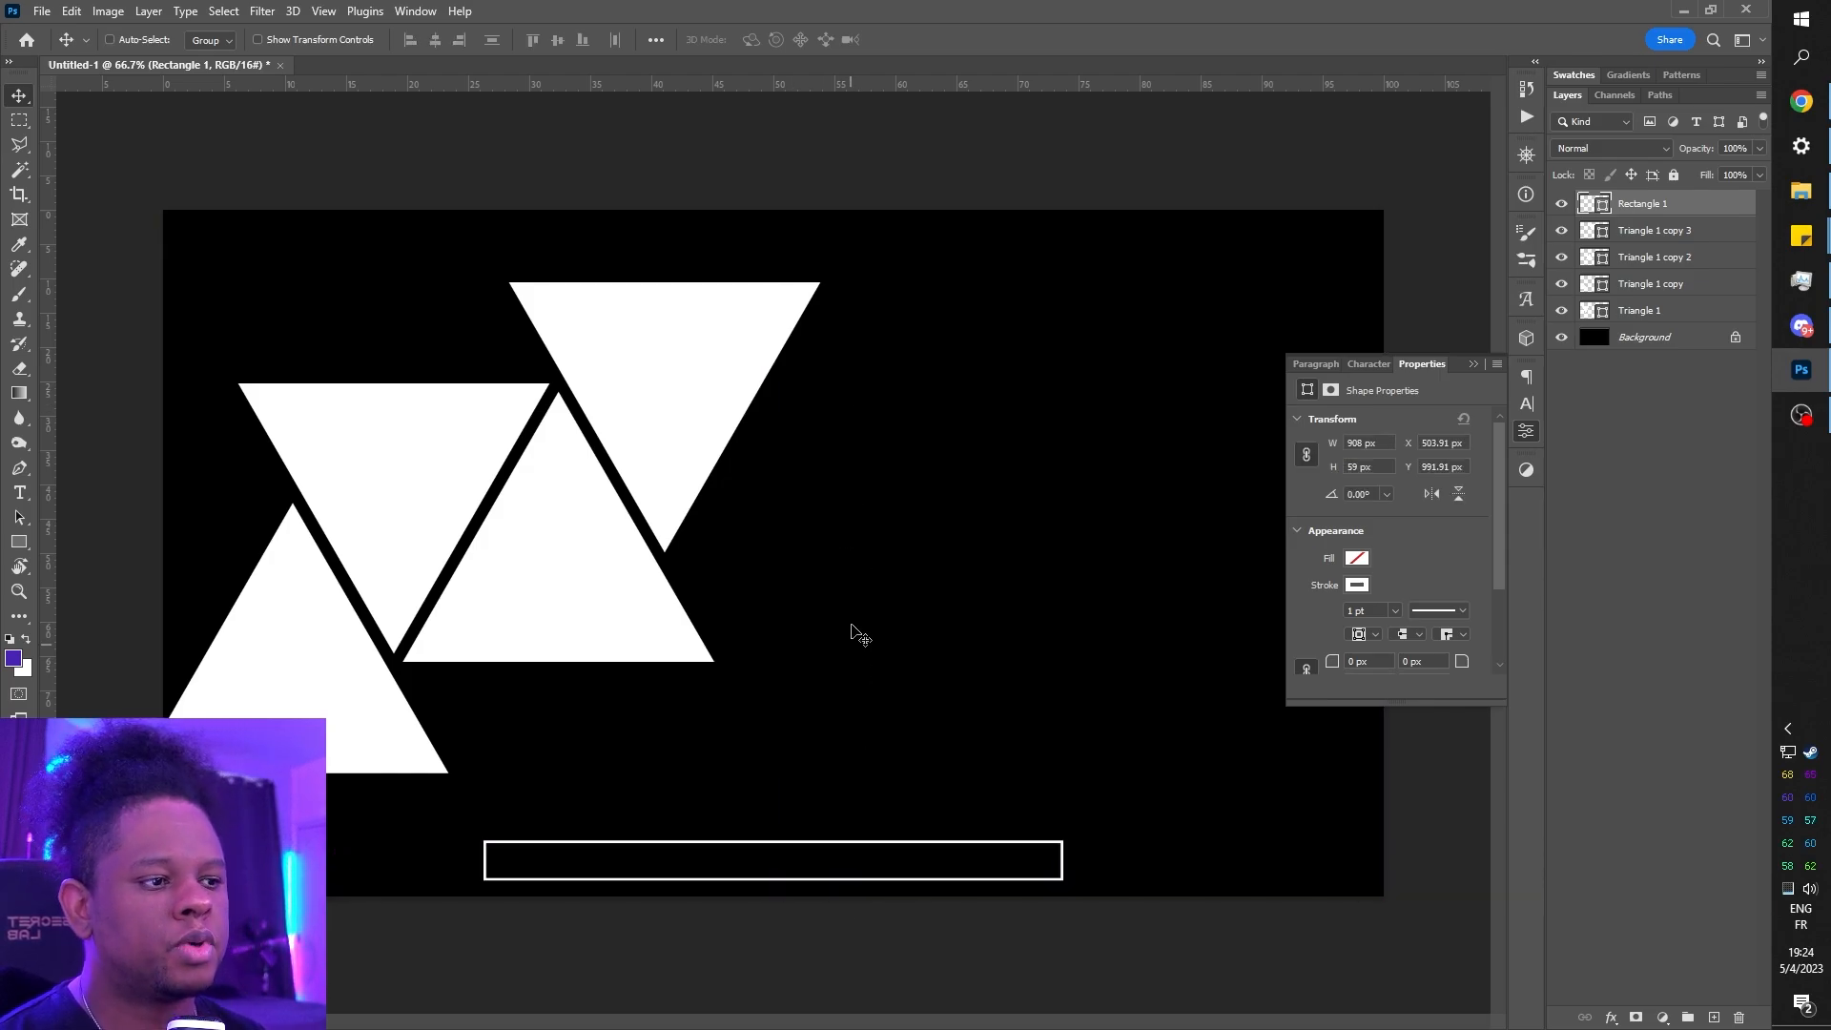
click(1473, 365)
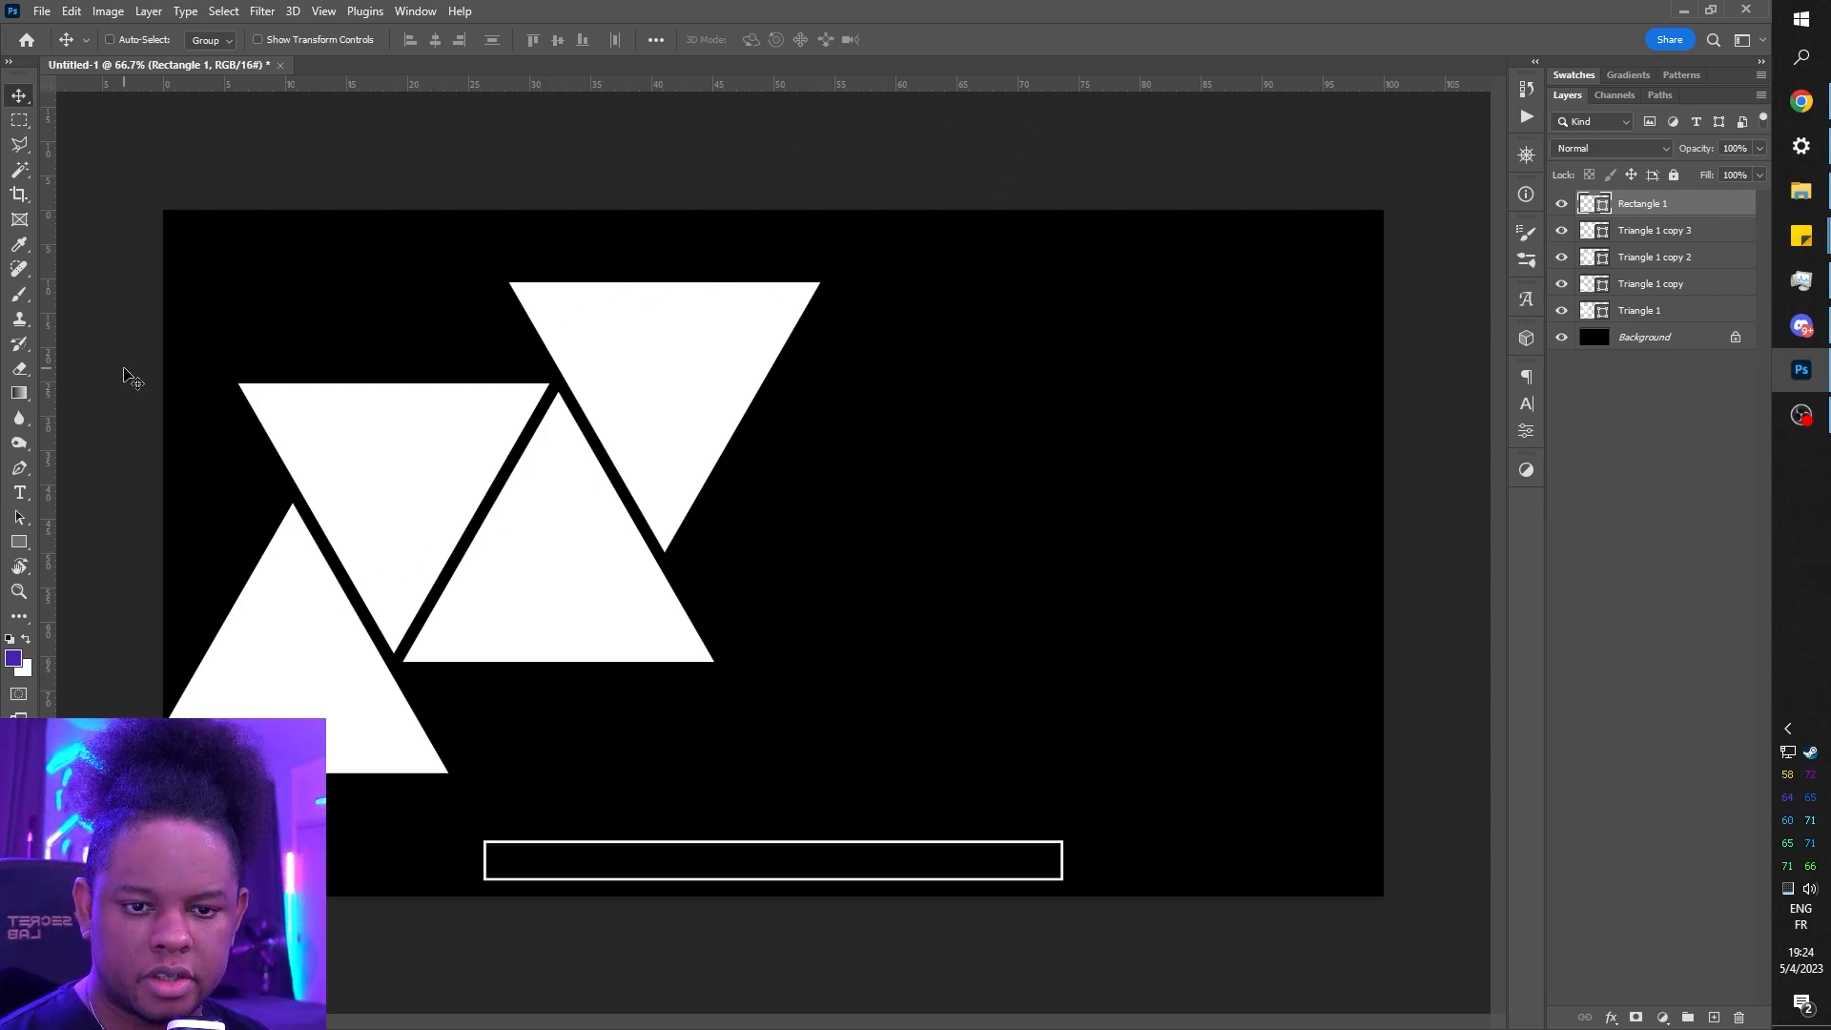
- Draw a horizontal line about 1429 px long near the canvas top with the Line tool at 3 px weight
click(18, 541)
click(95, 614)
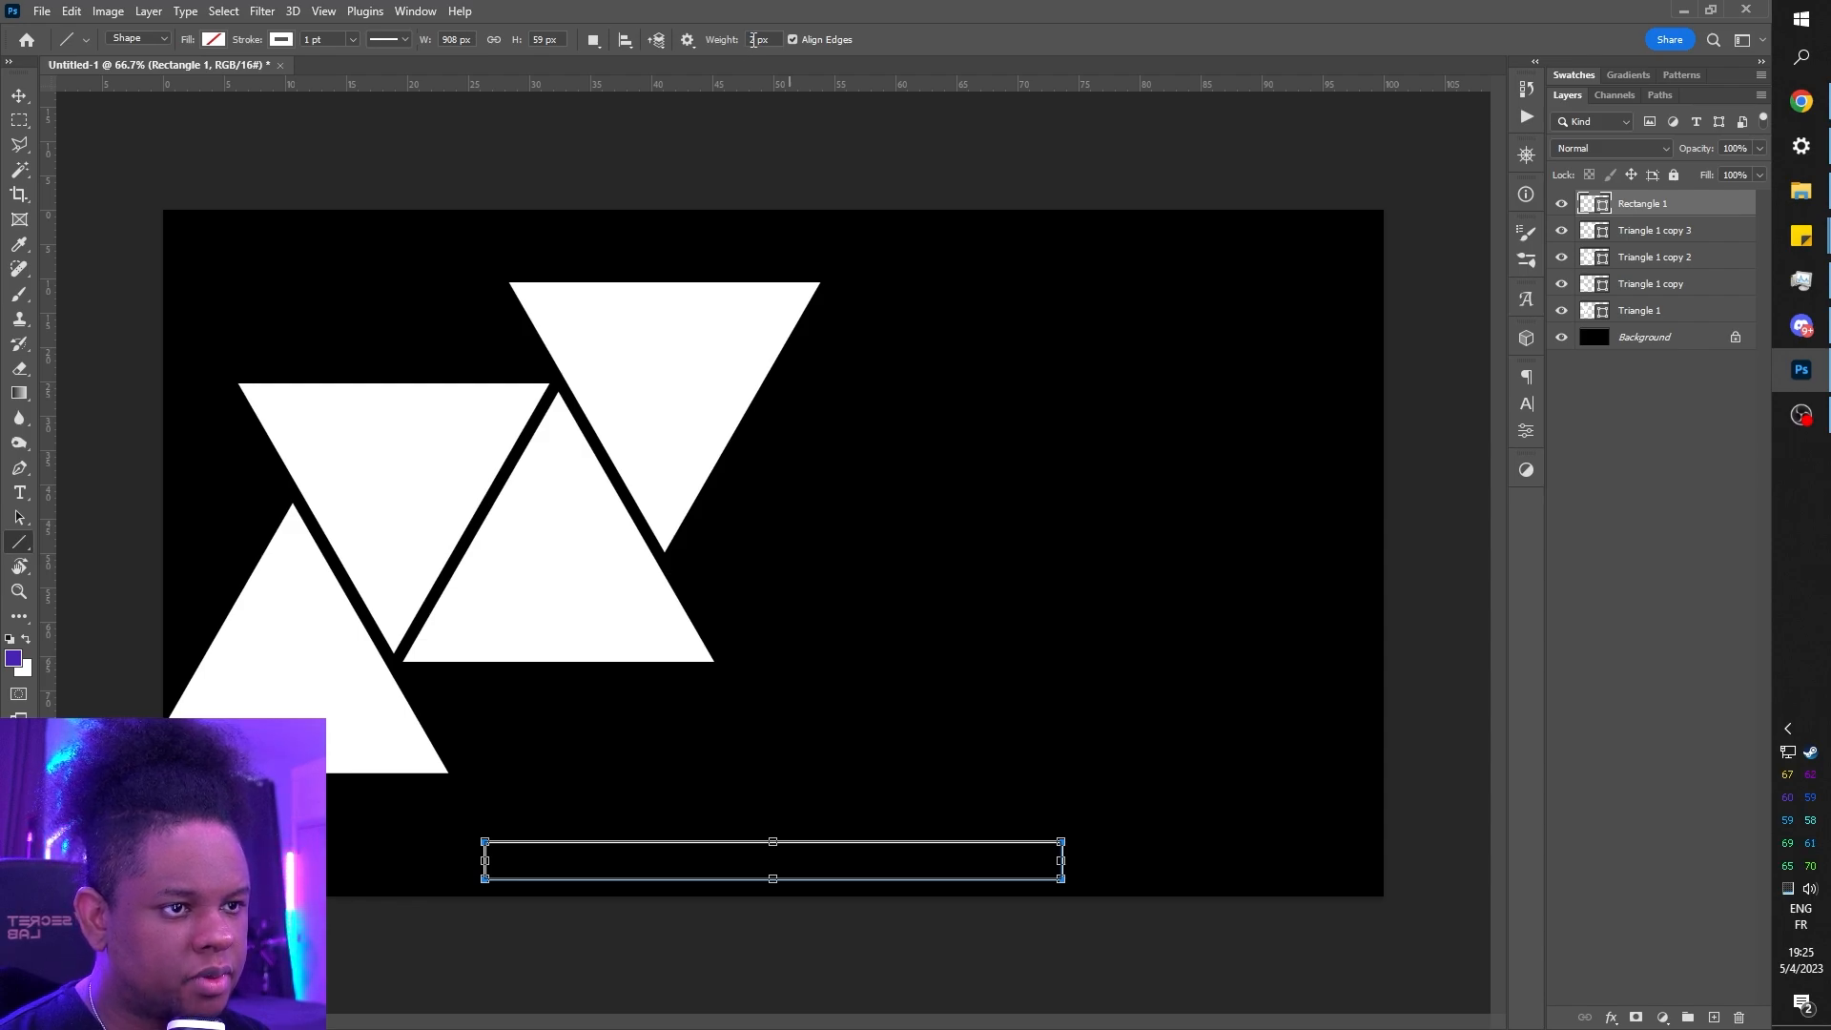
text(3)
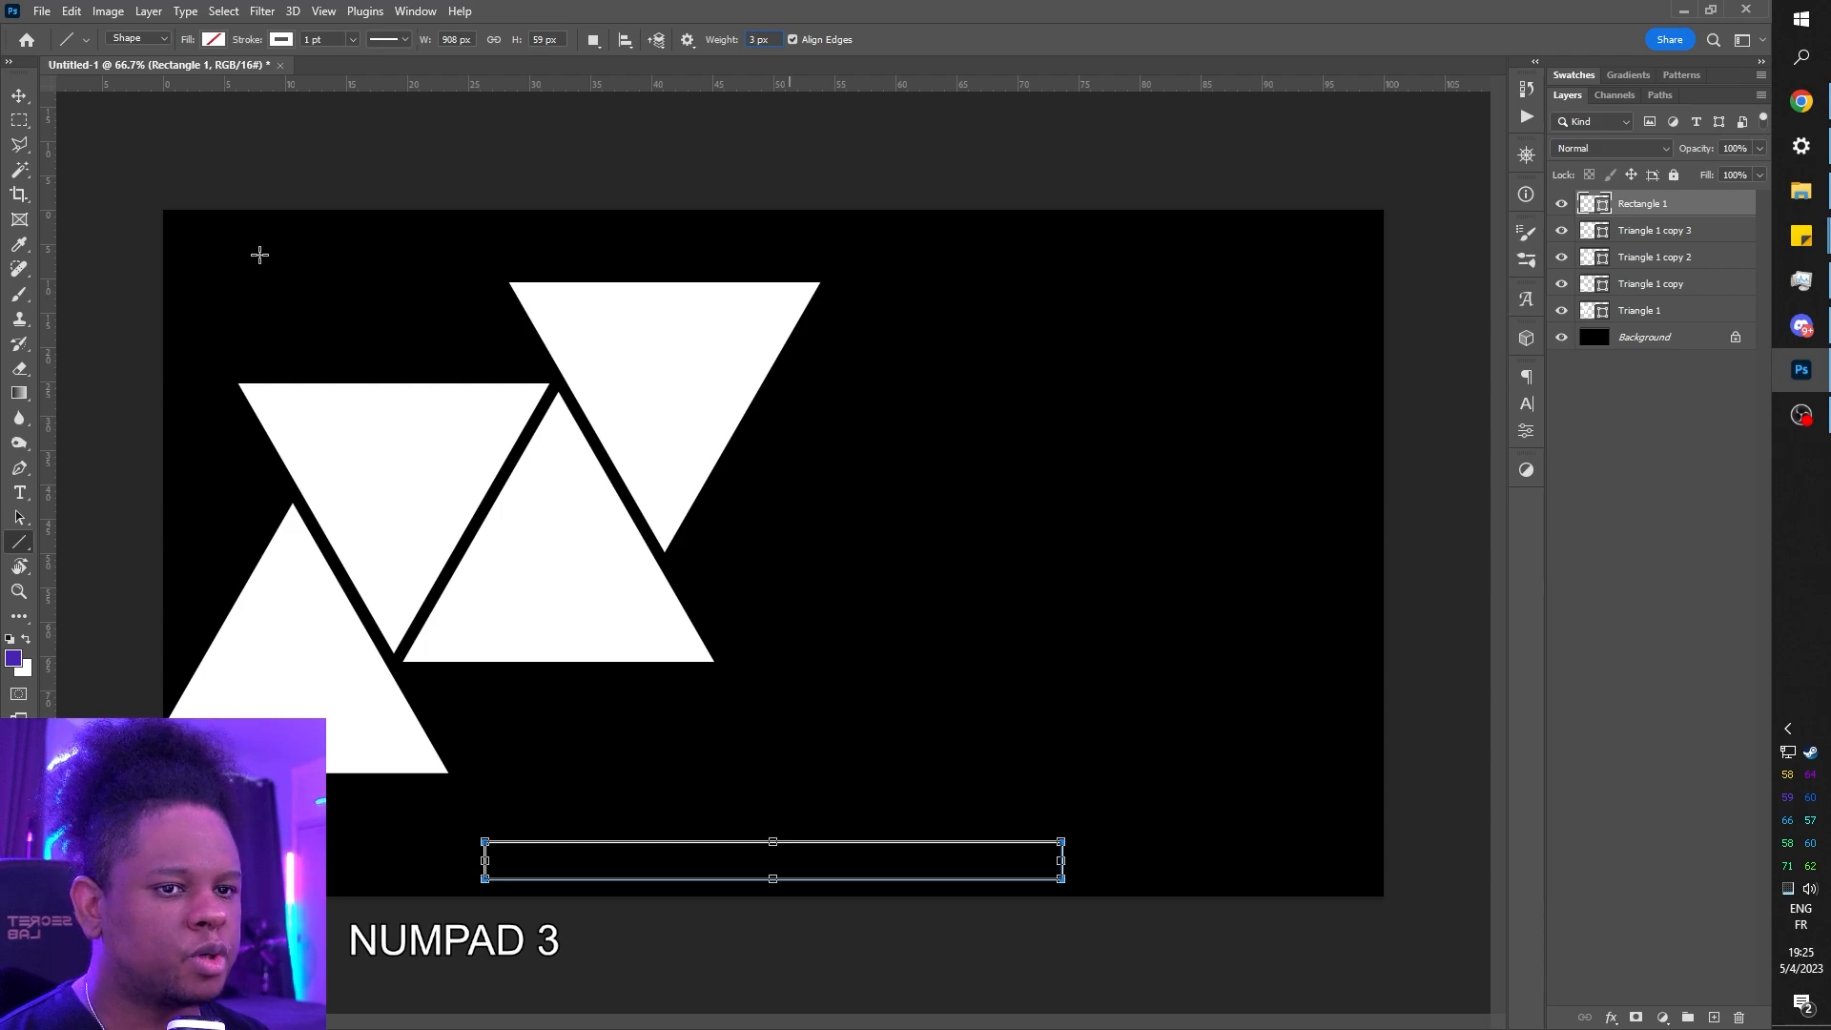
drag(286, 255, 1172, 305)
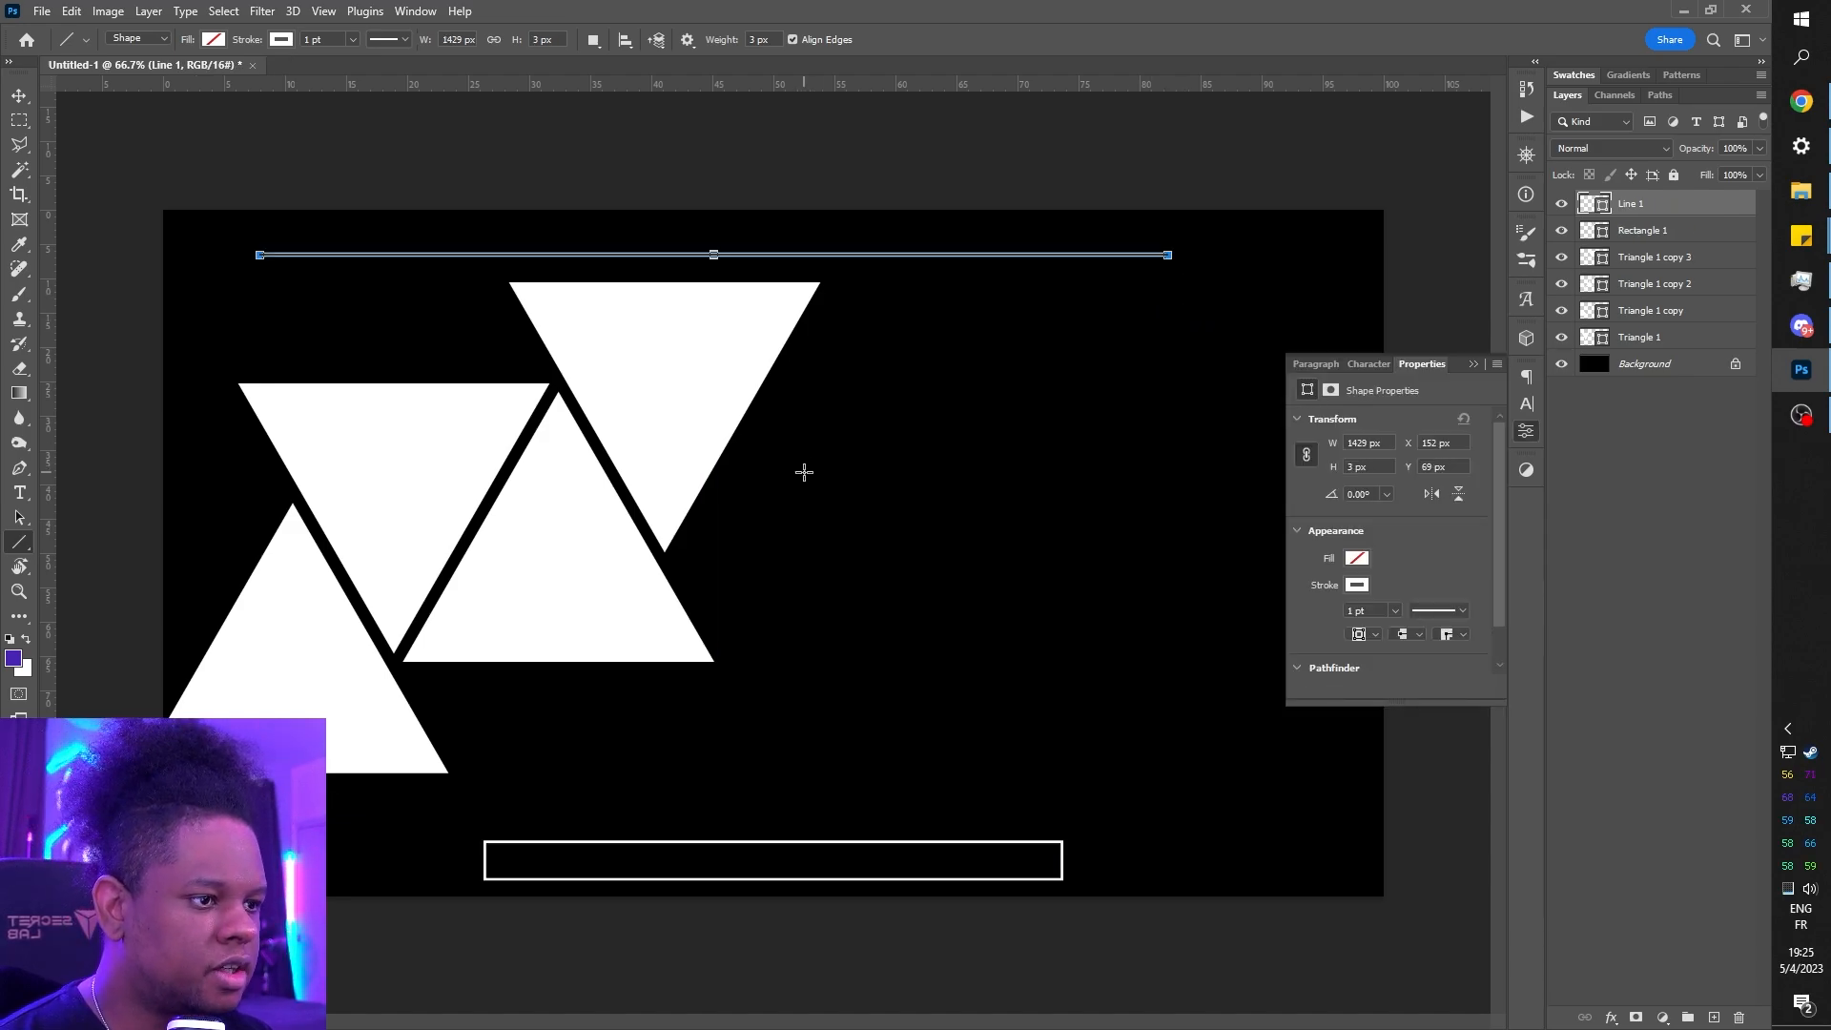
- Center the line horizontally on the canvas, then clear the selection and deselect its layer
key(ctrl+a)
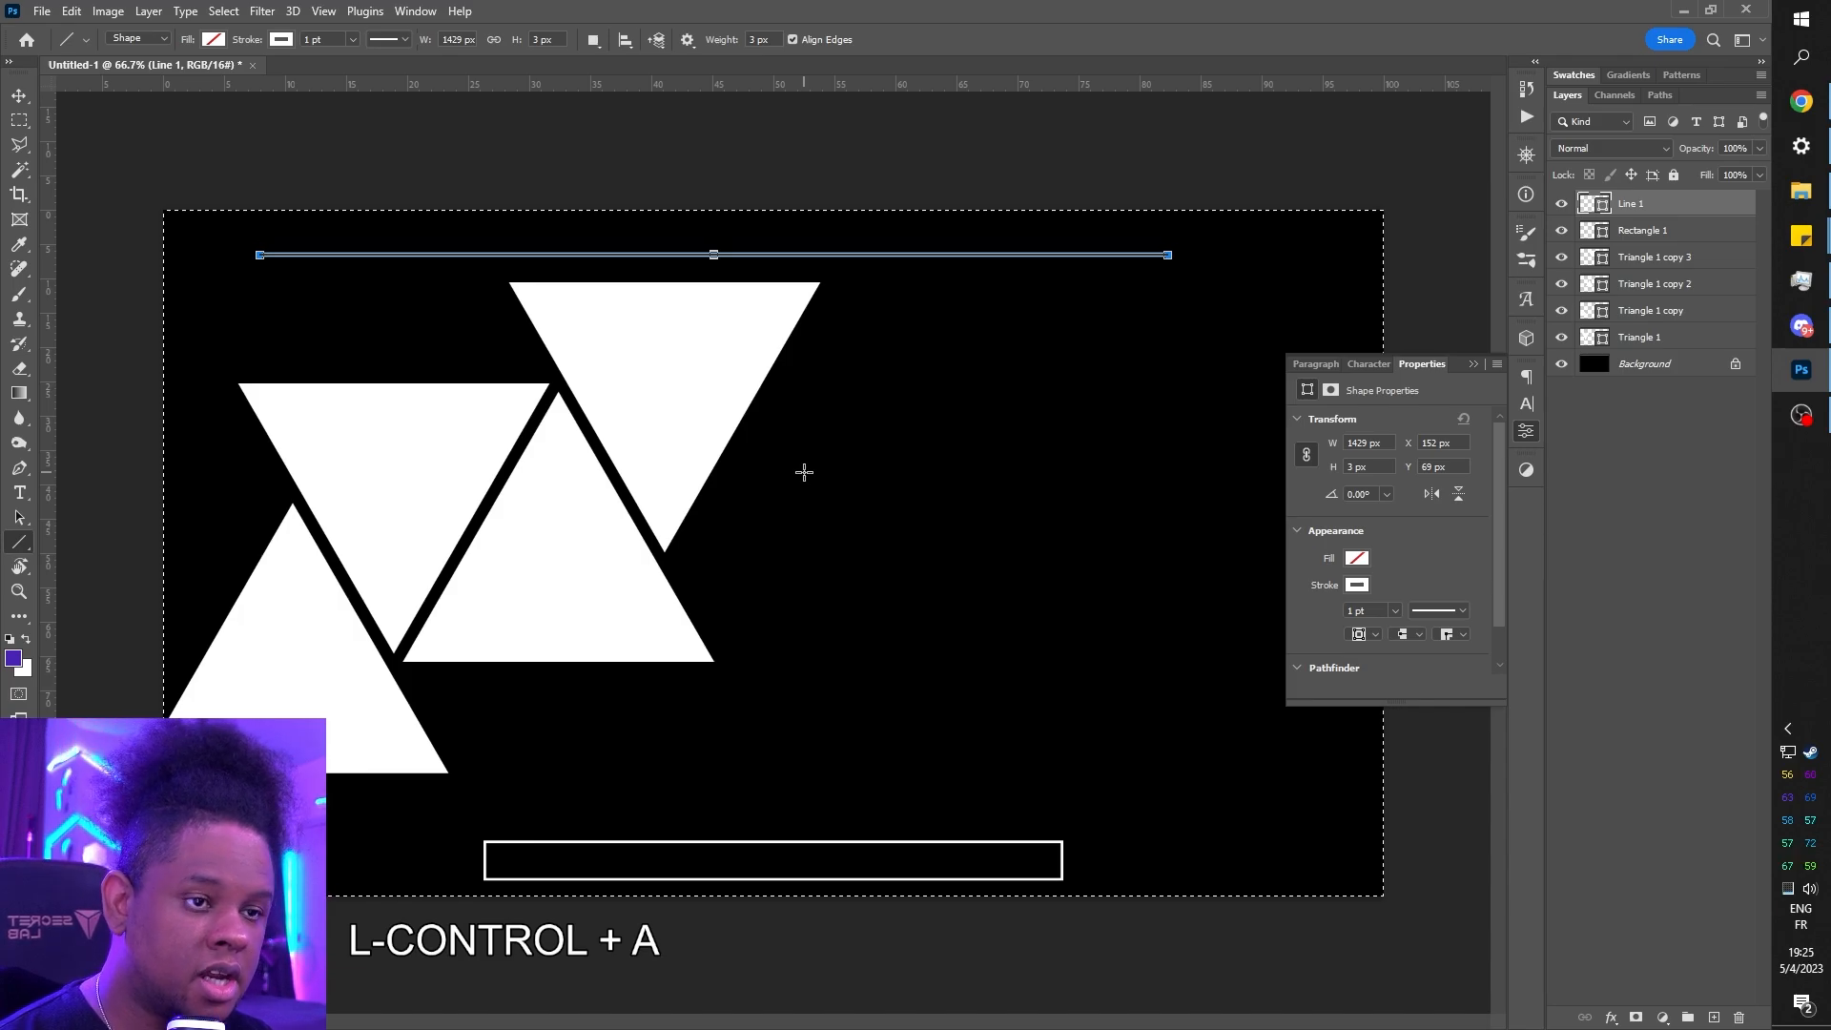
key(v)
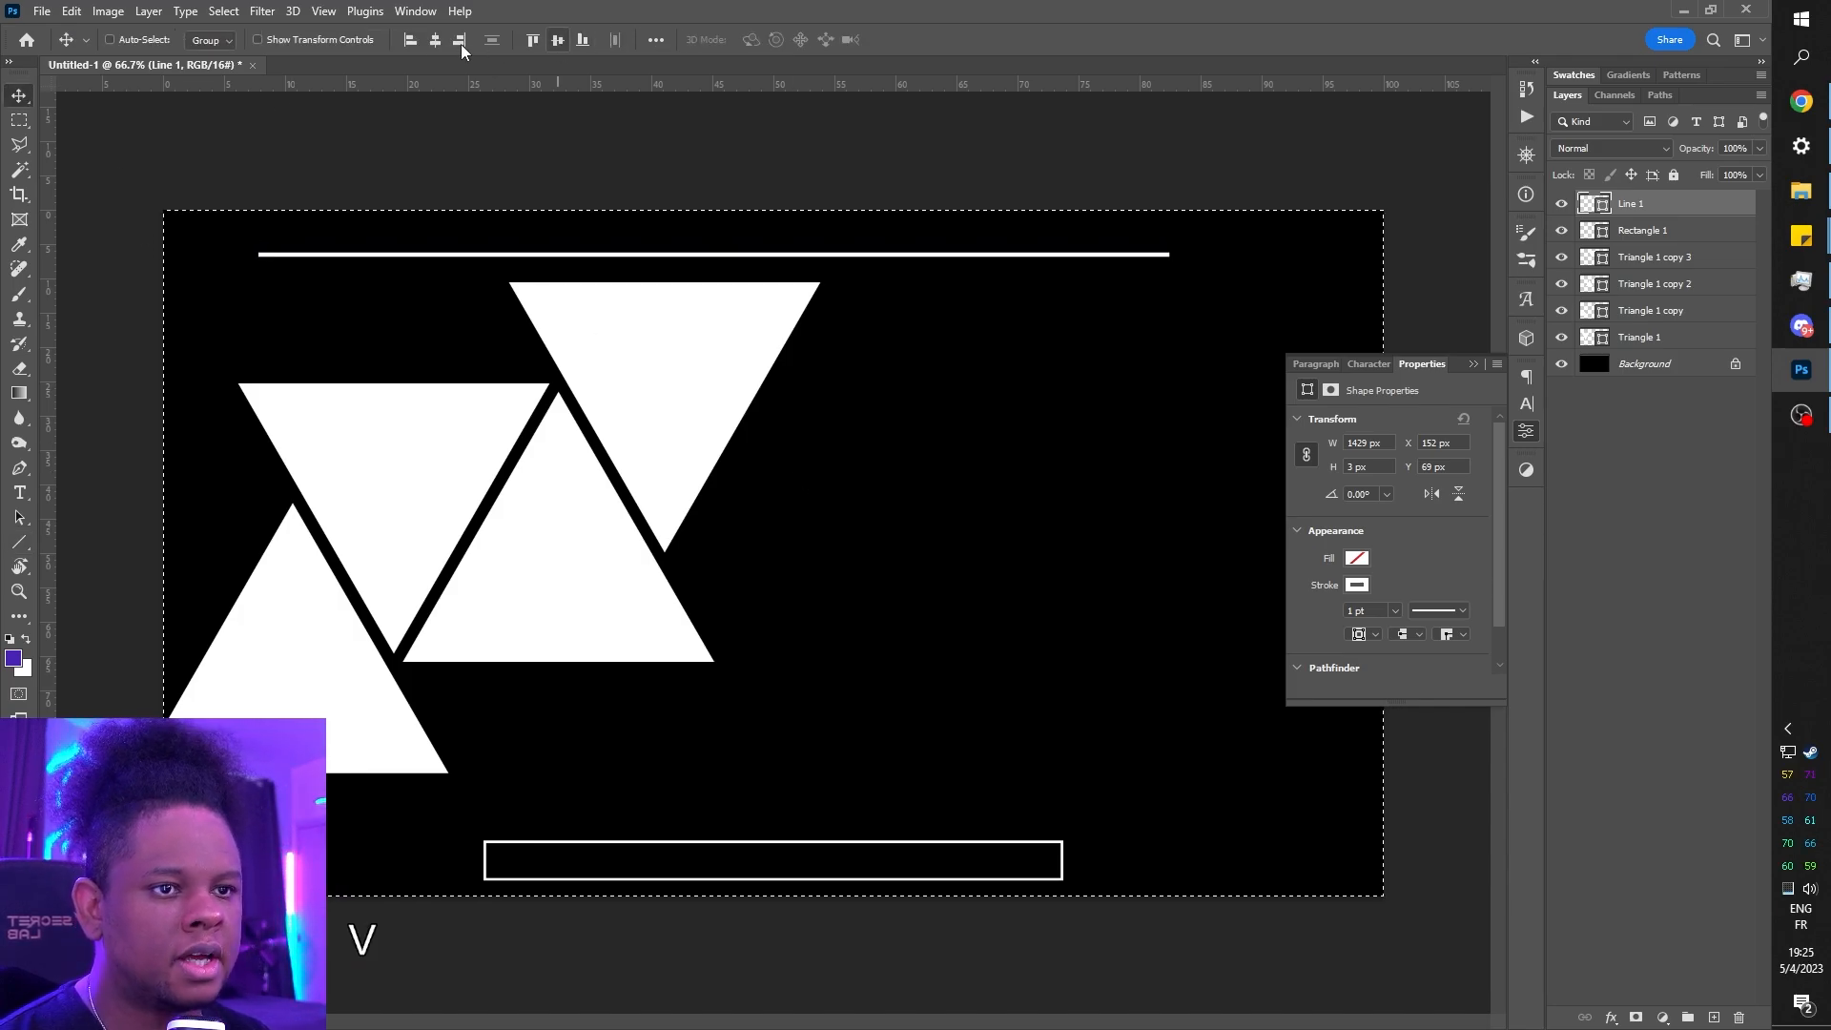
click(434, 42)
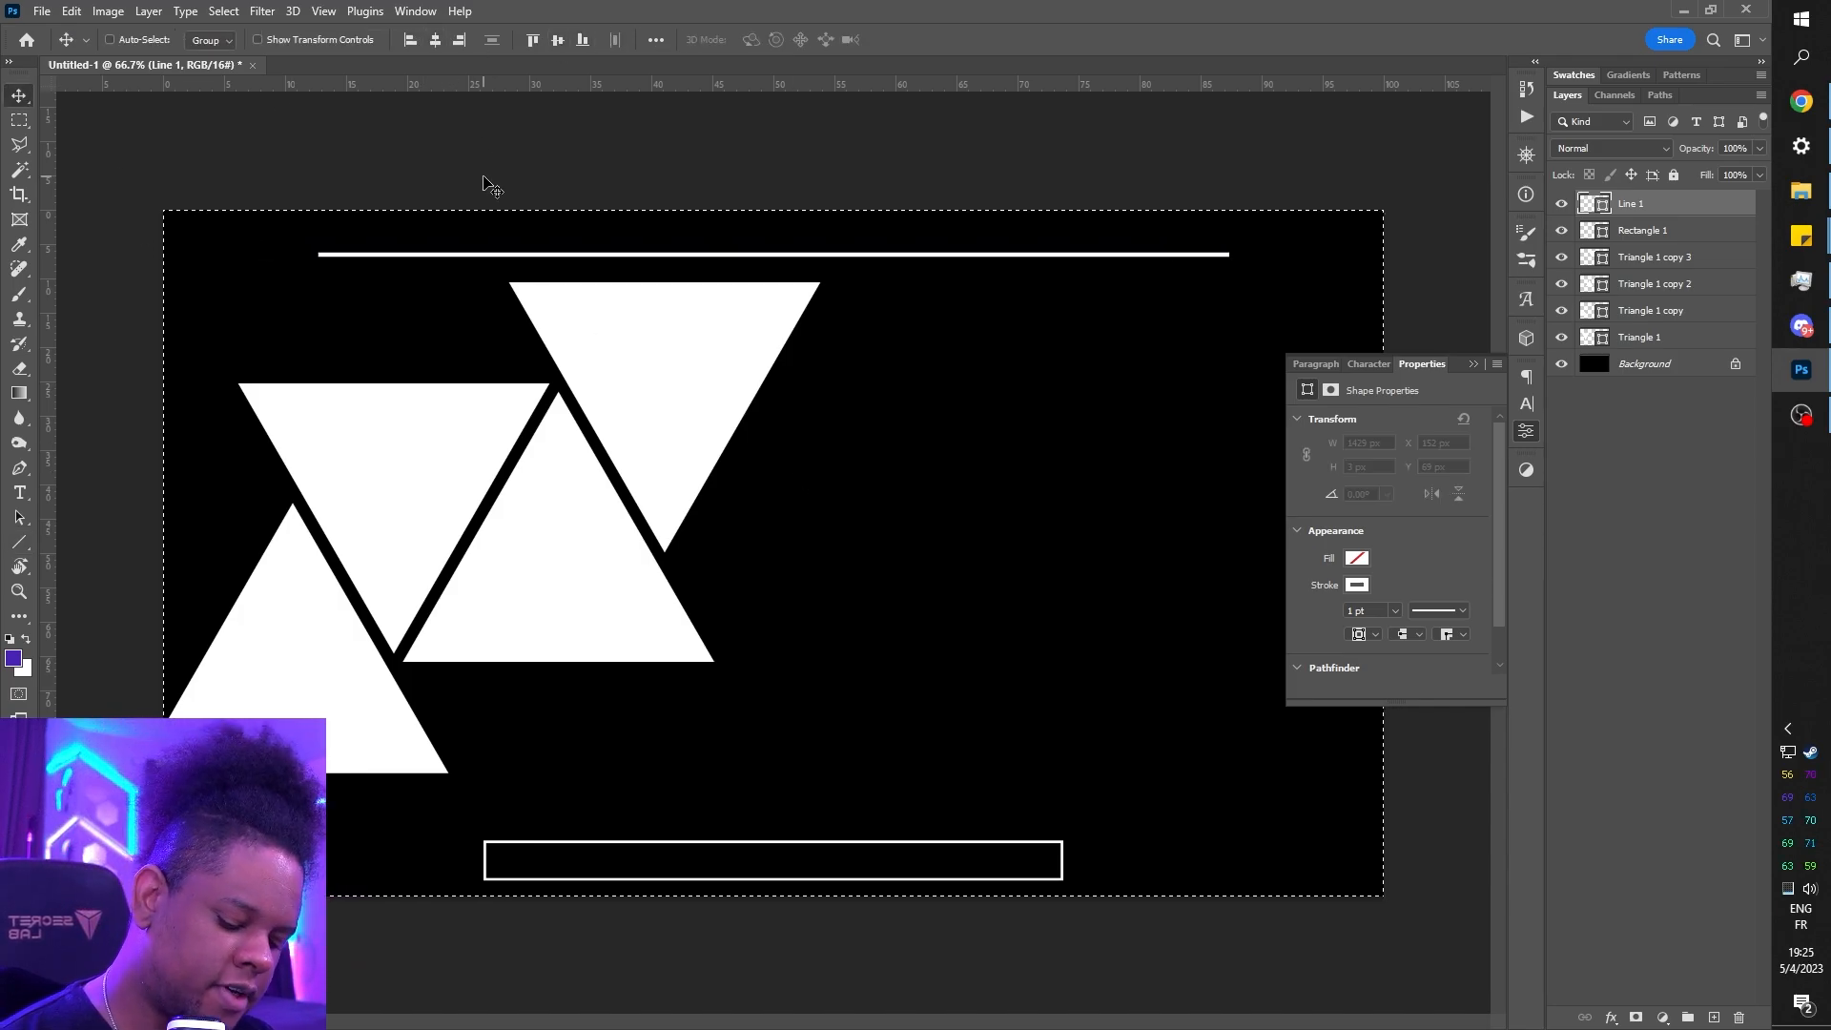
key(ctrl+d)
click(1637, 465)
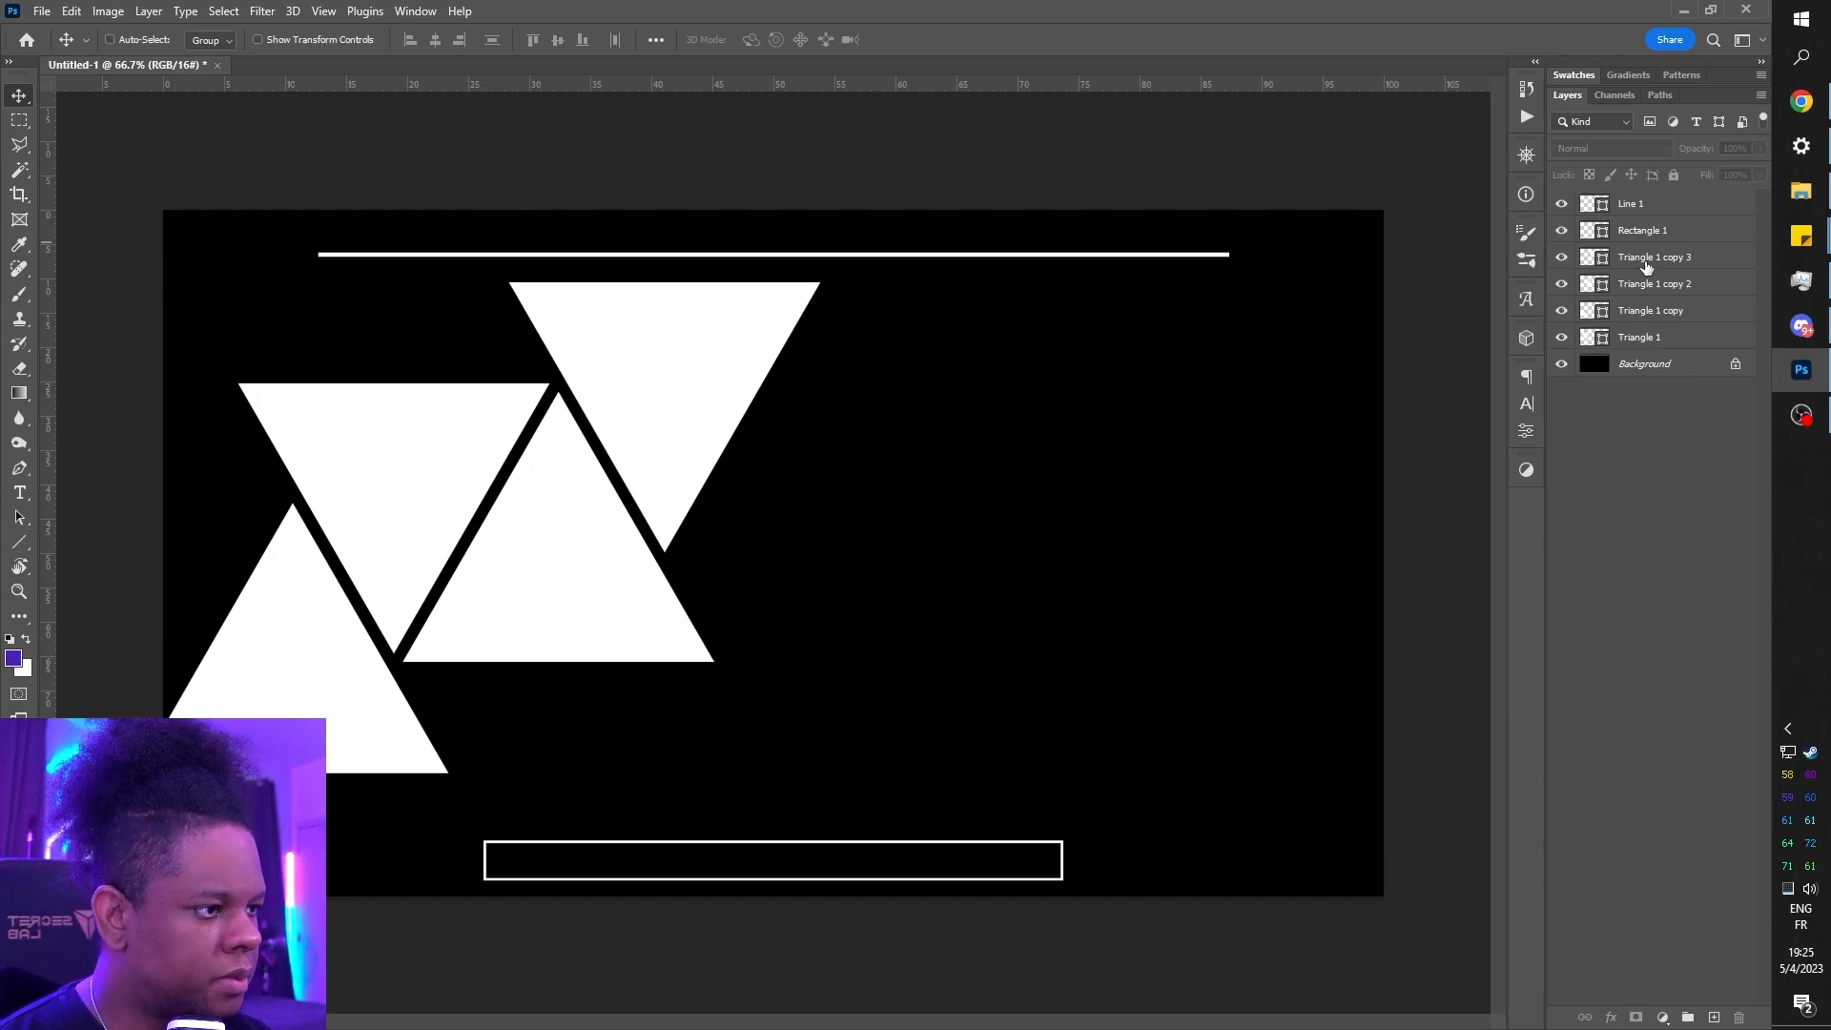
- Group the four triangle layers and name the group "triangles"
click(1646, 260)
shift+click(1648, 343)
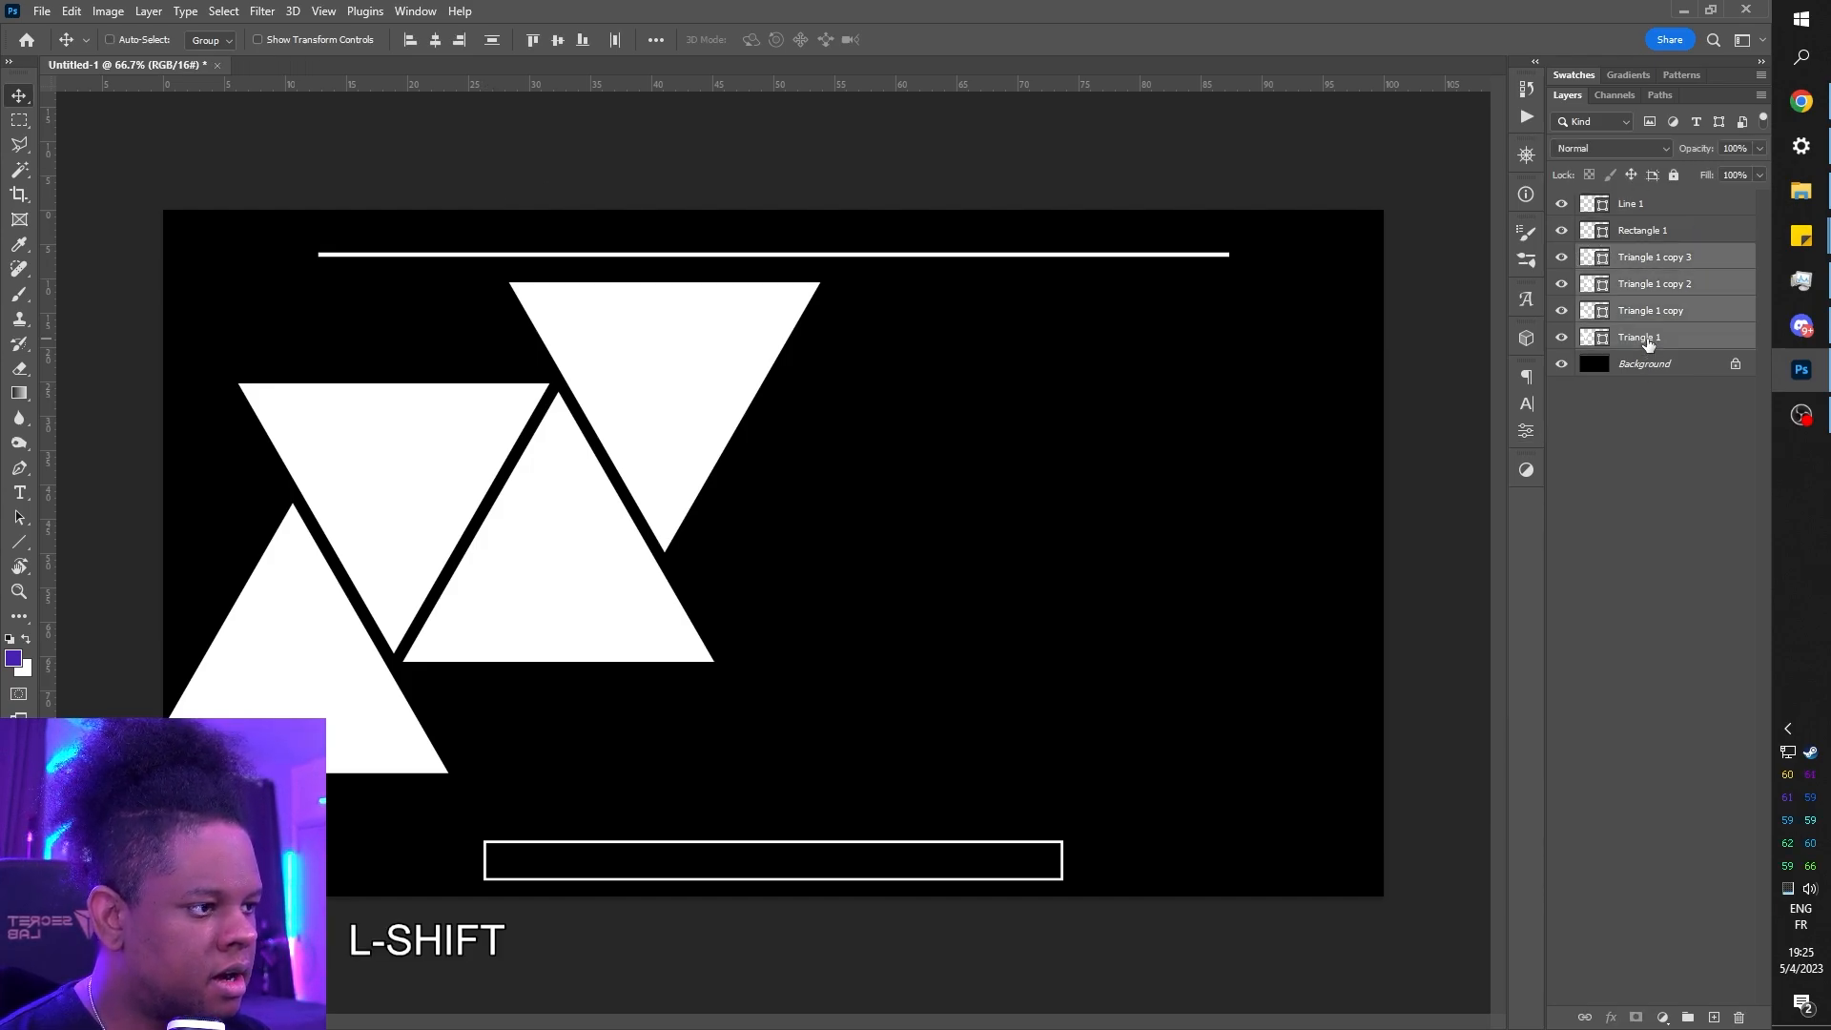
click(1649, 270)
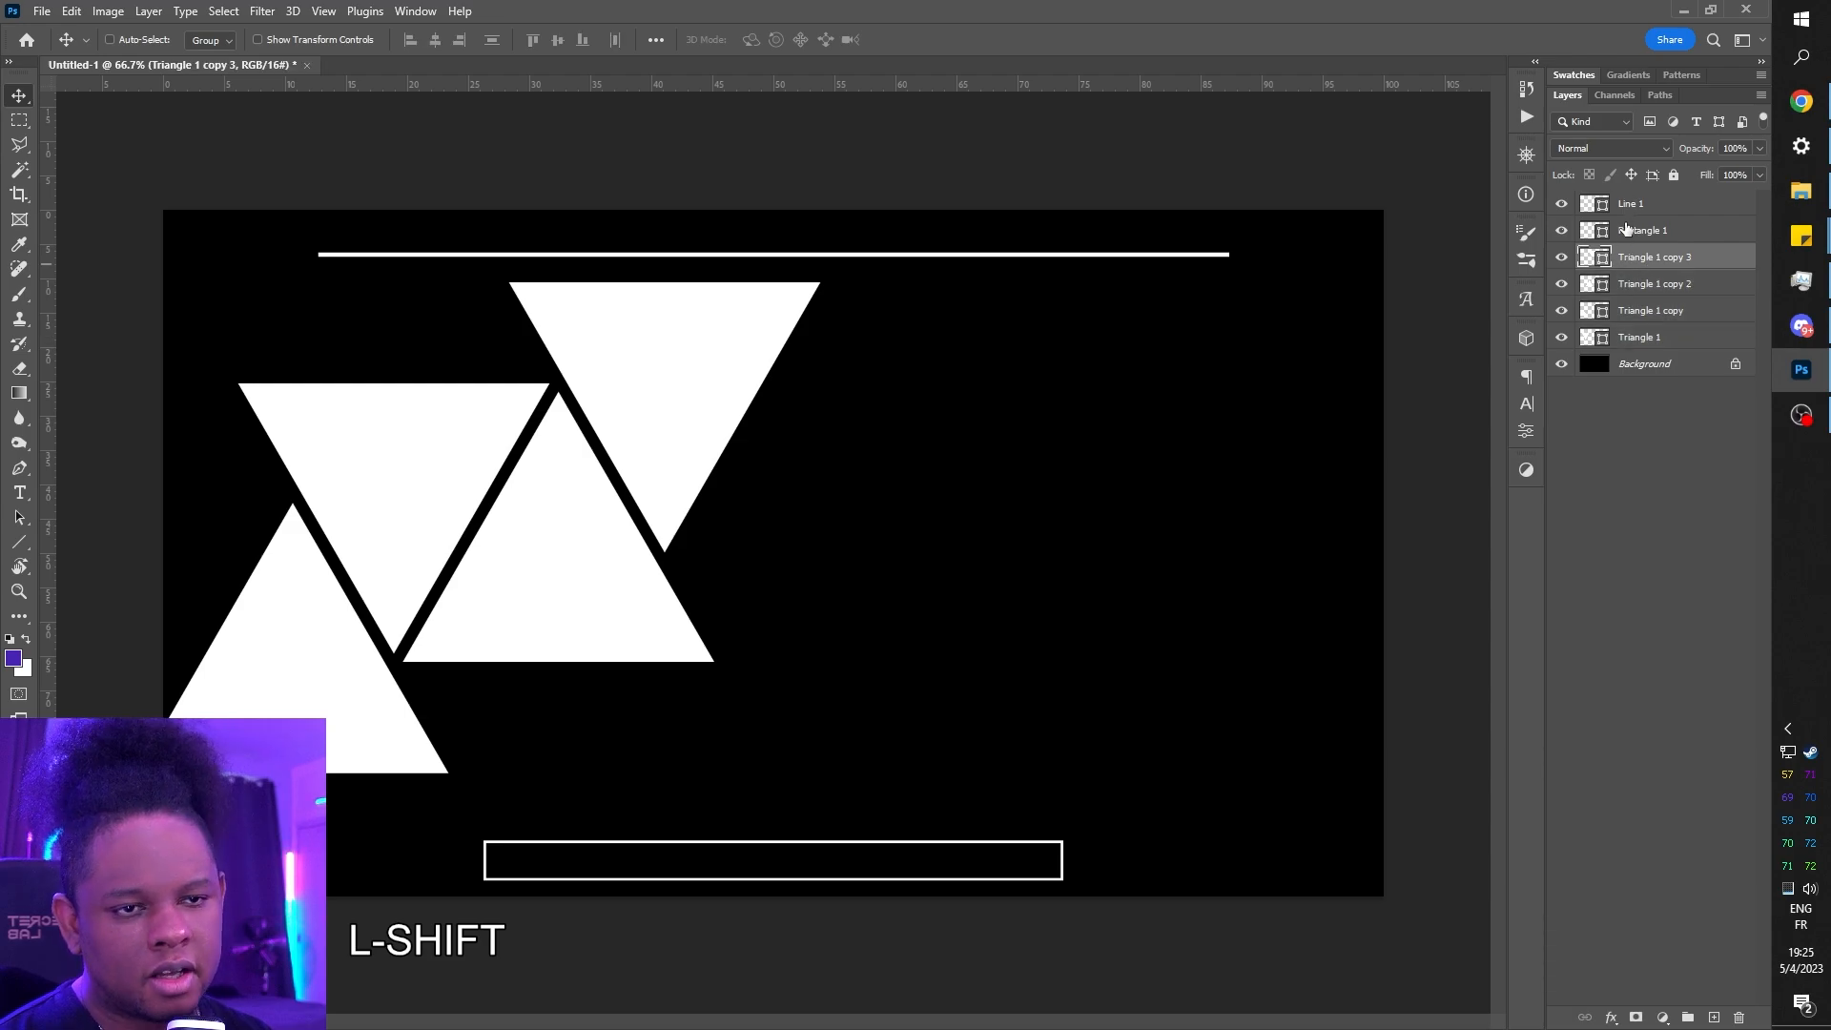
shift+click(1649, 339)
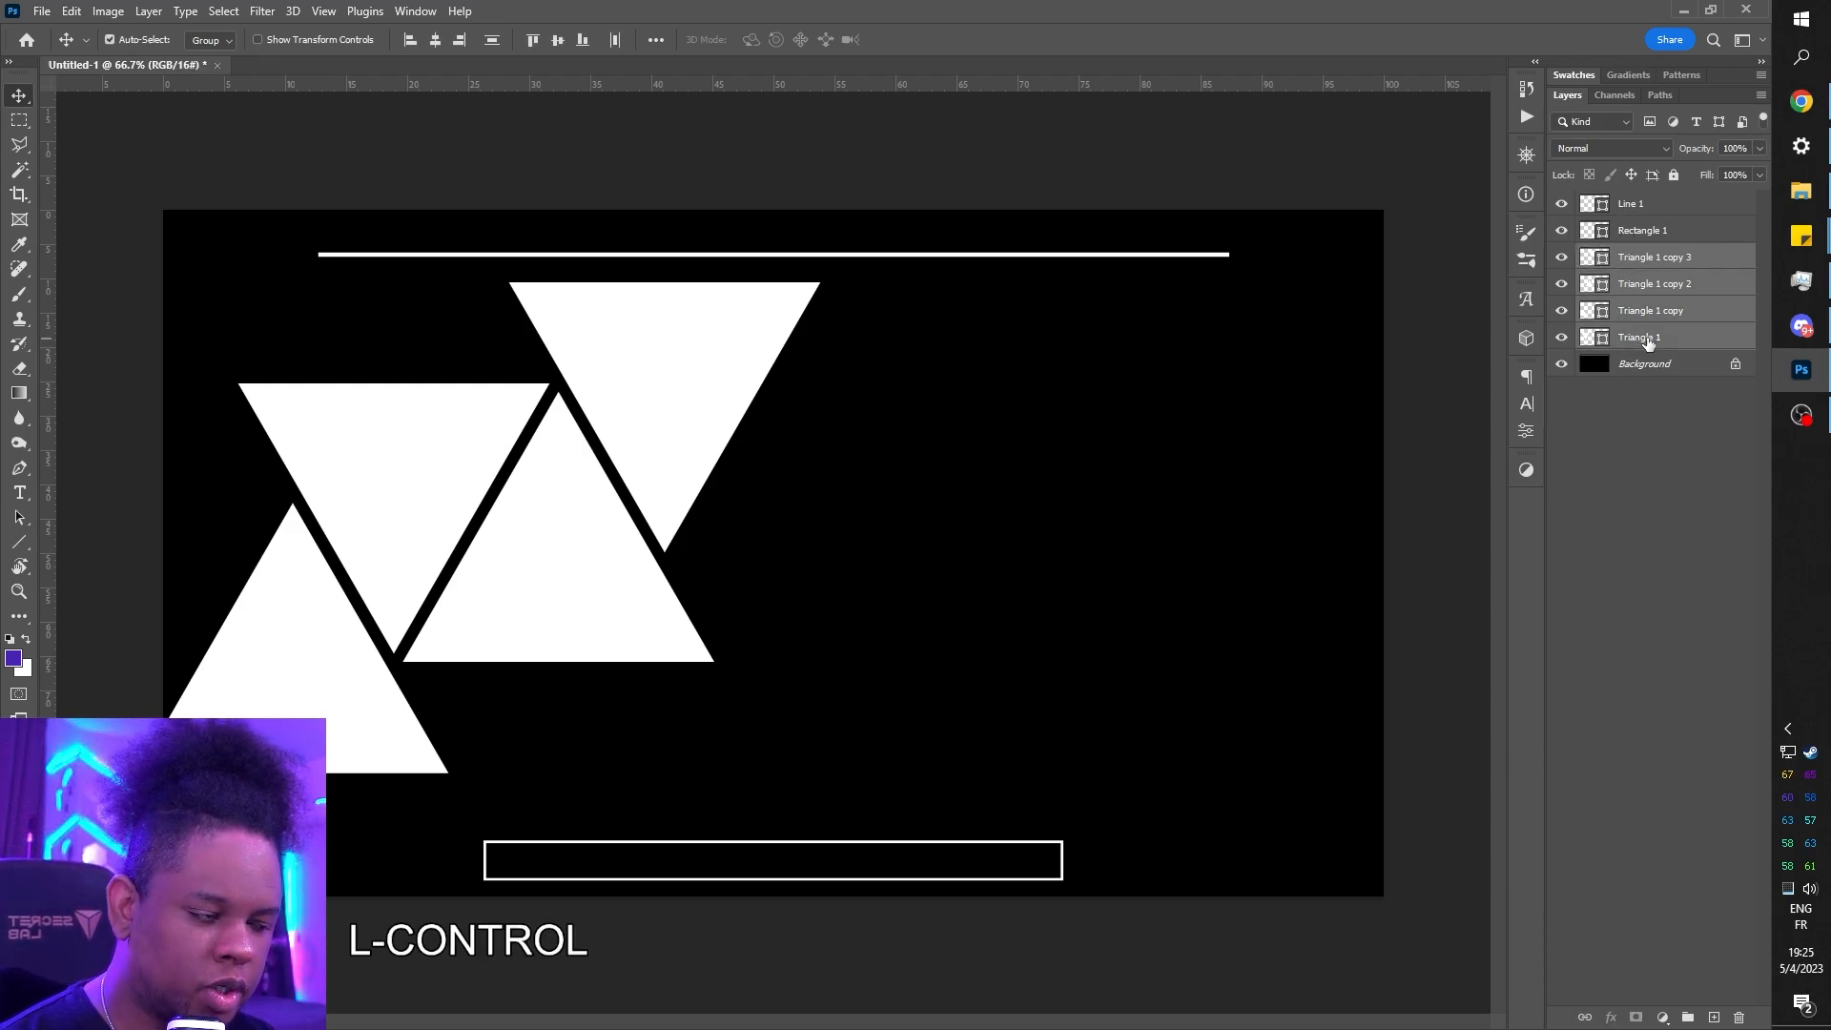
key(ctrl+g)
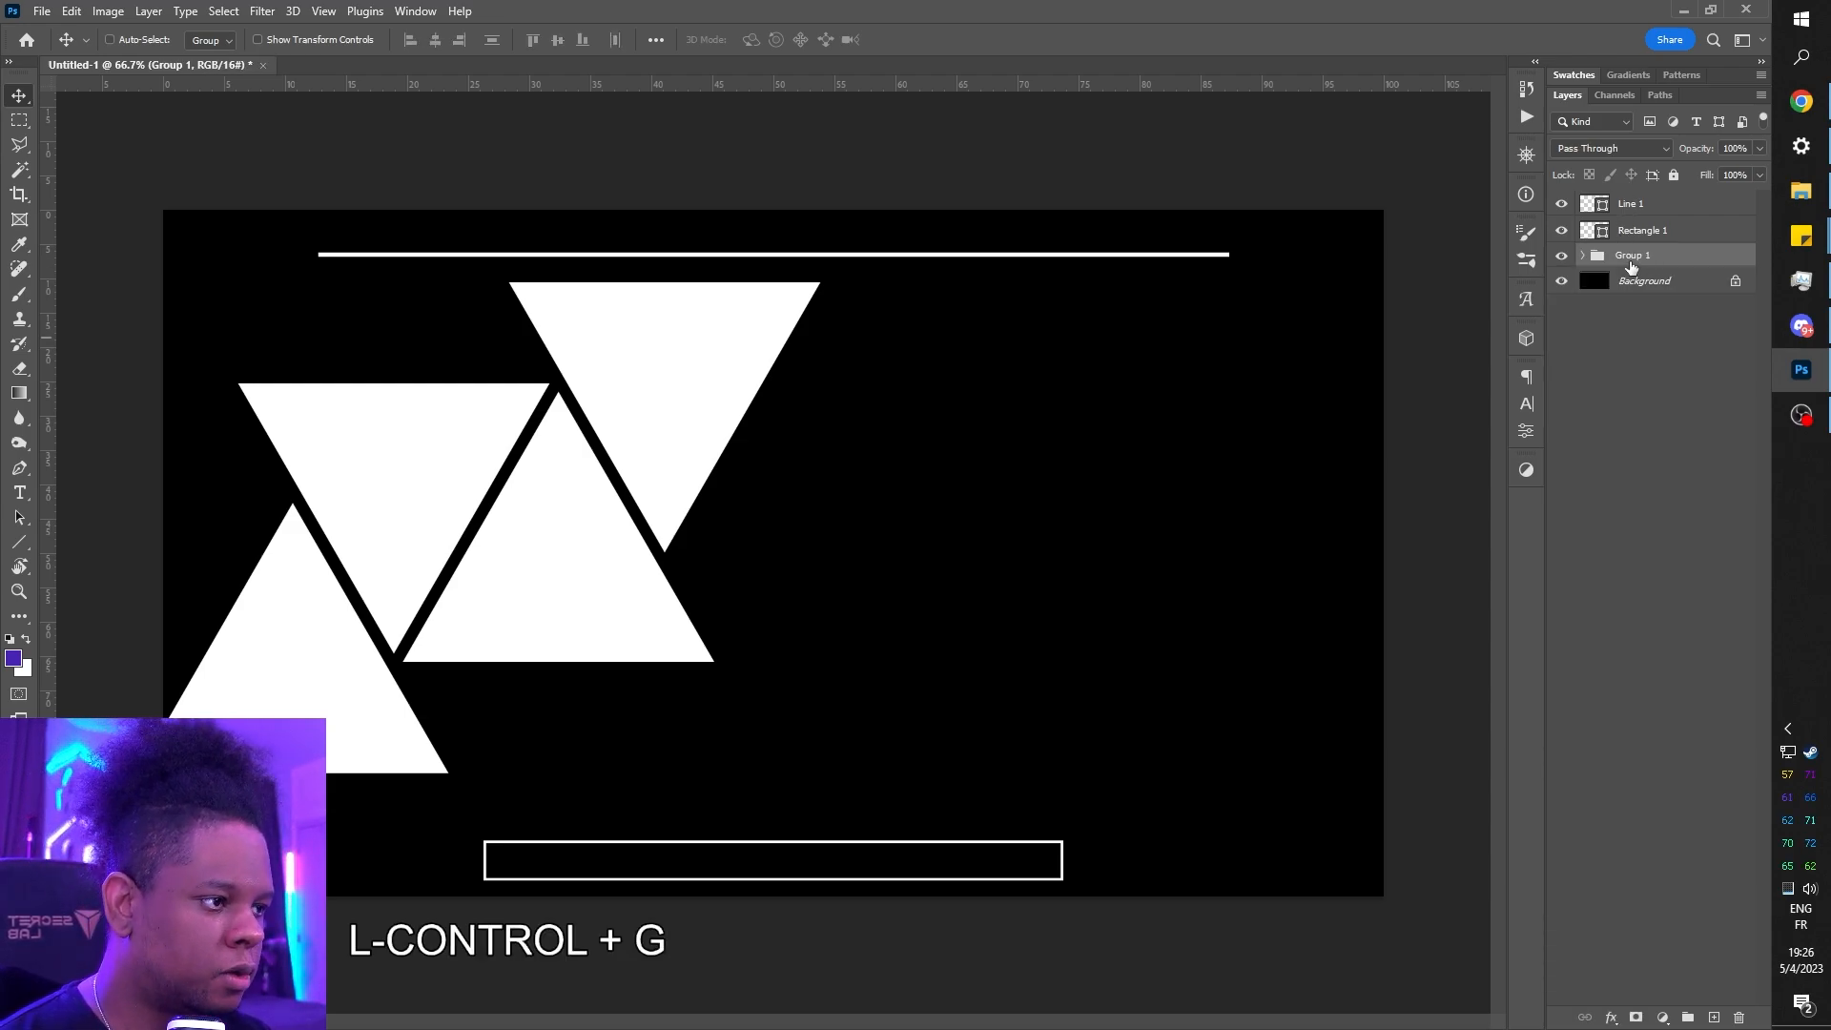
double_click(1630, 255)
text(Tra)
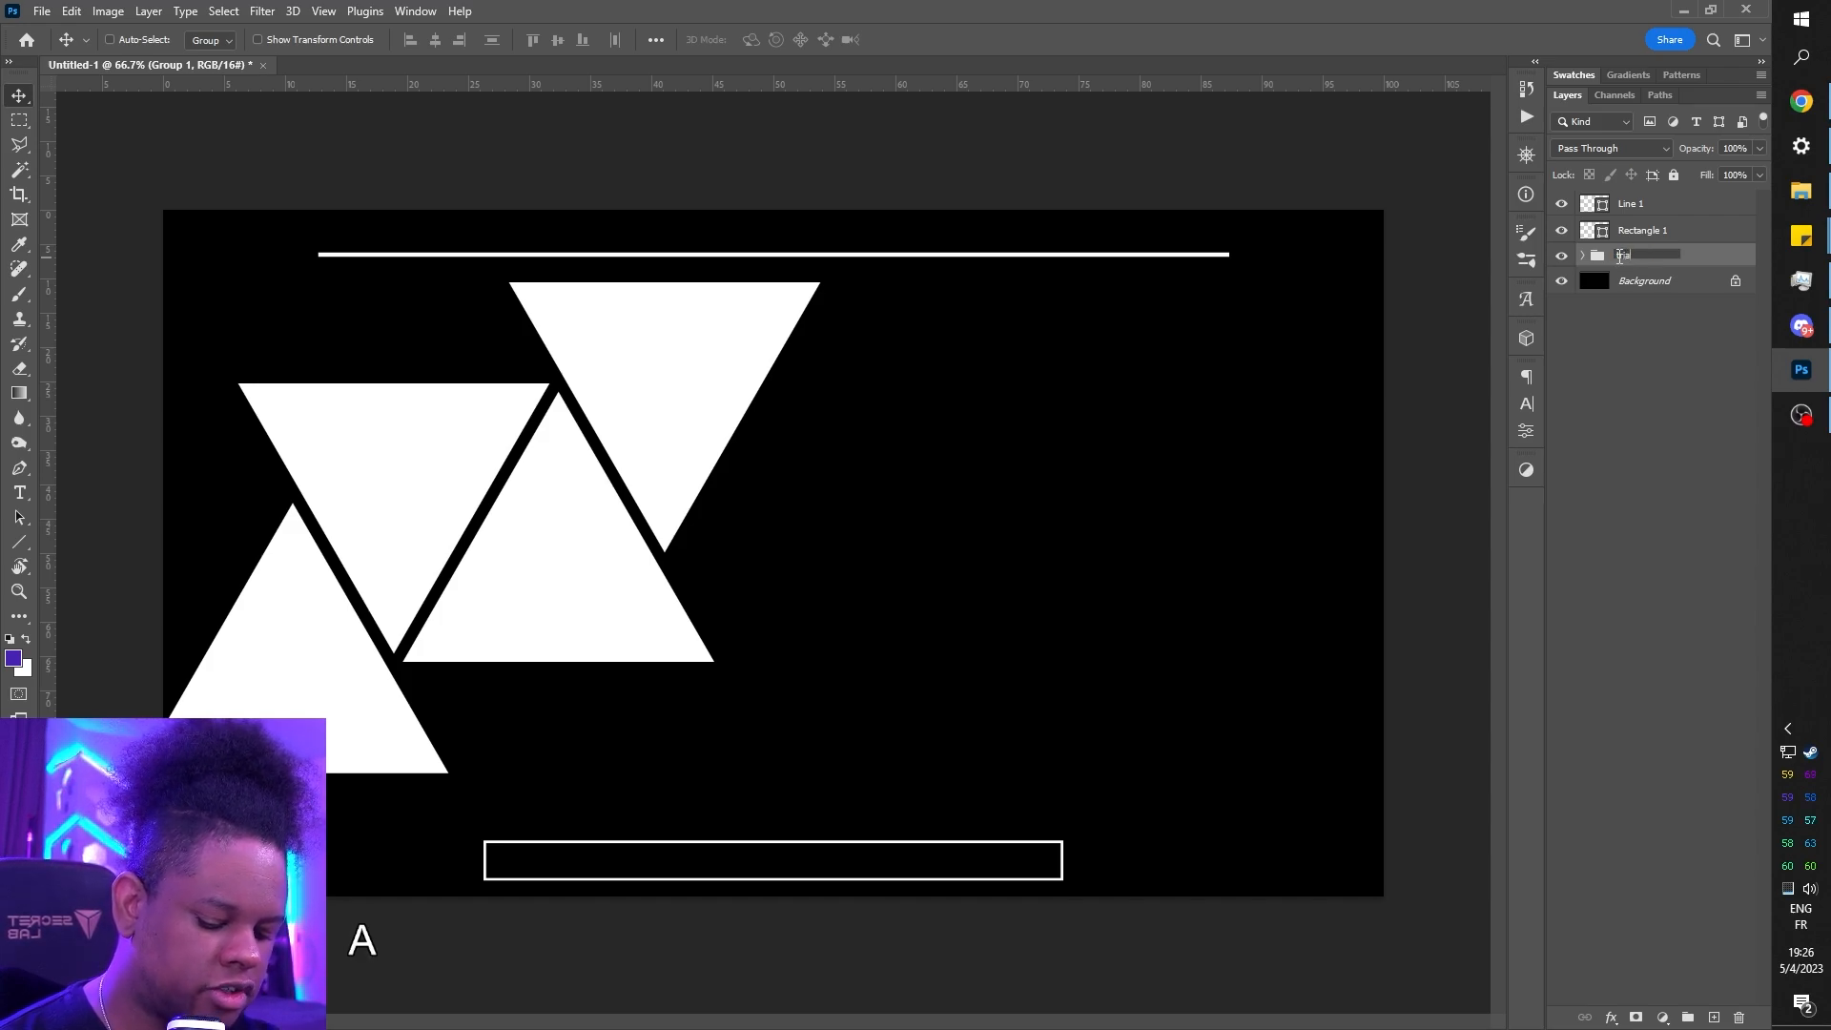
text(ingles)
key(Return)
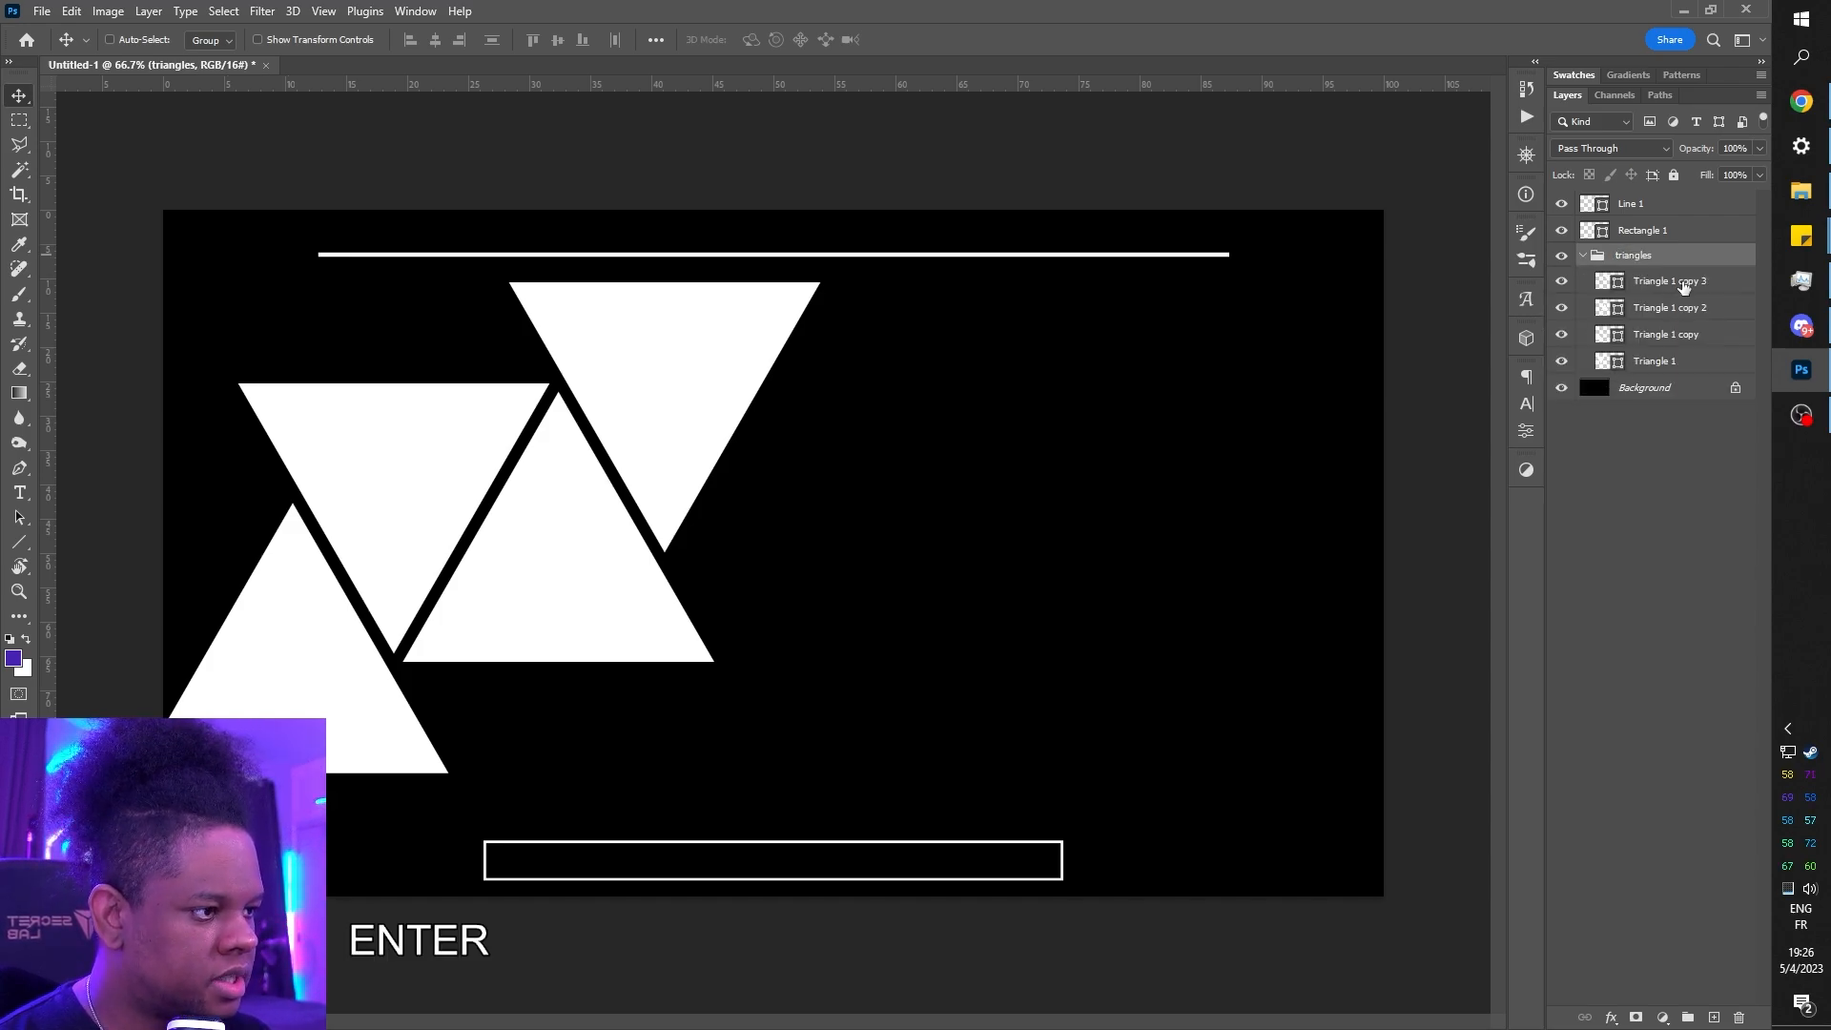
- Remove the fill from all four triangles in the group and give them a white stroke
click(1683, 282)
shift+click(1660, 361)
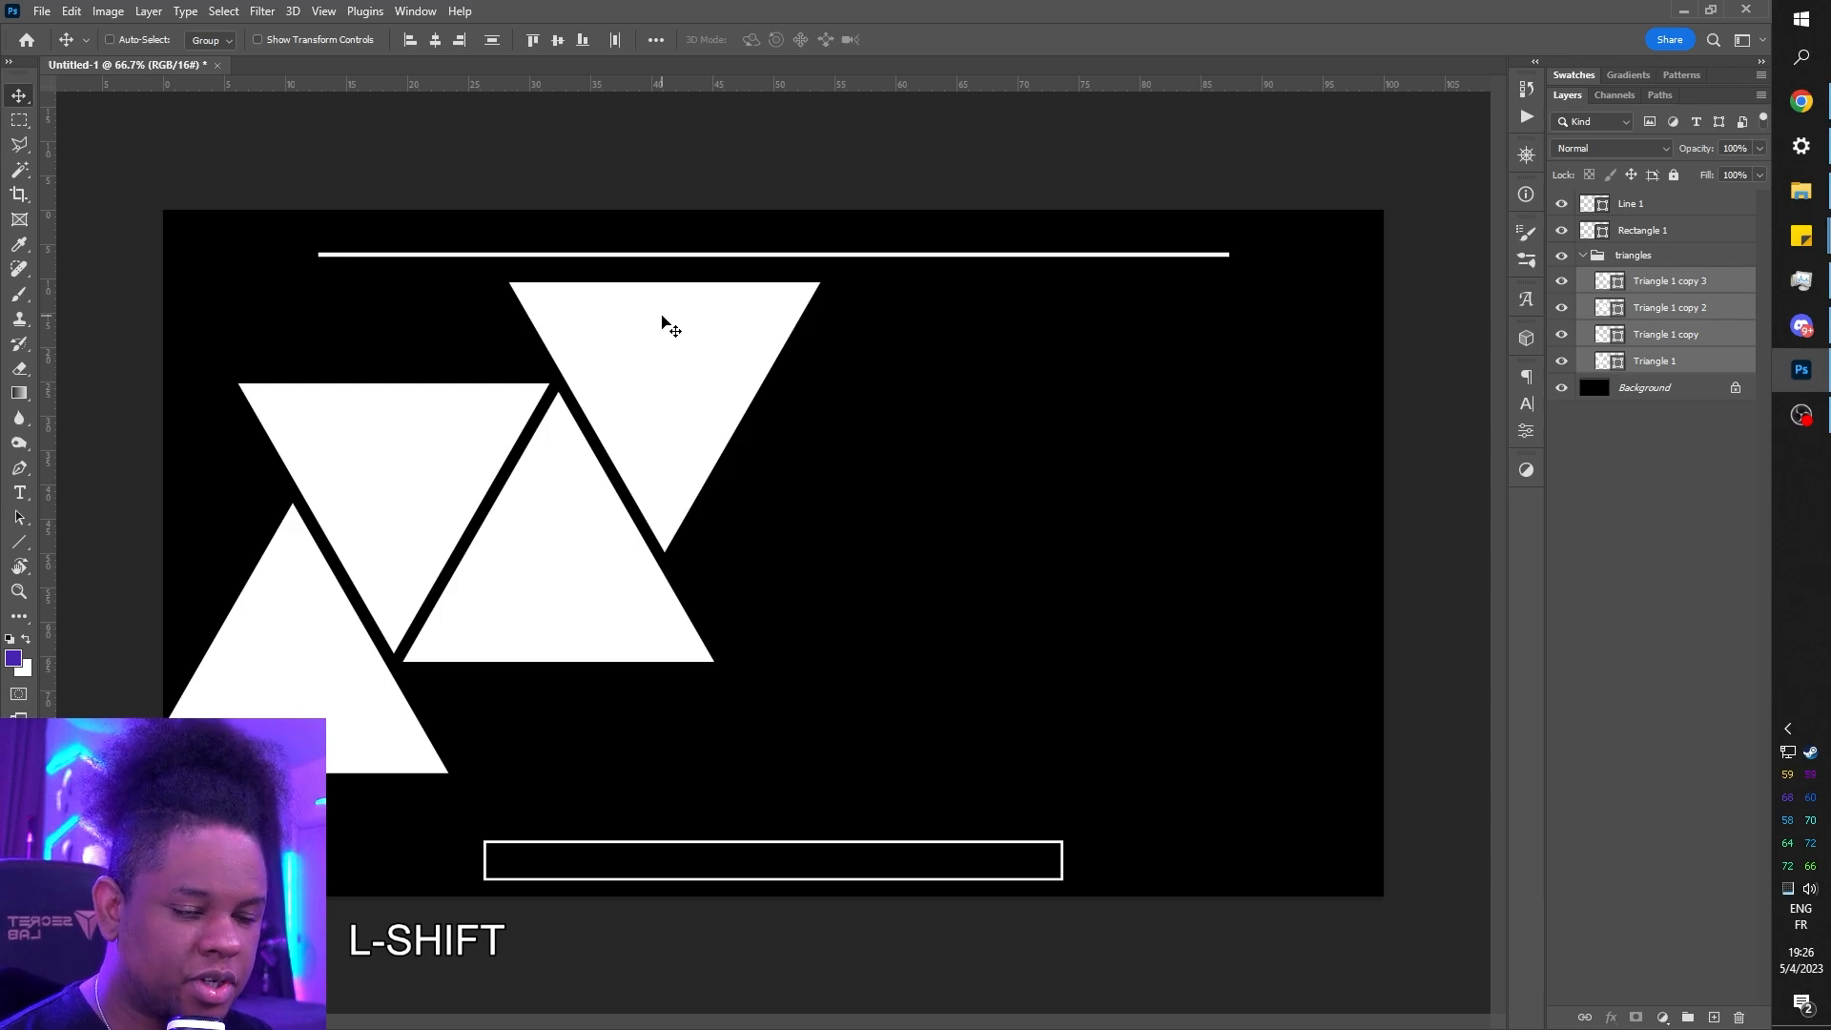
key(u)
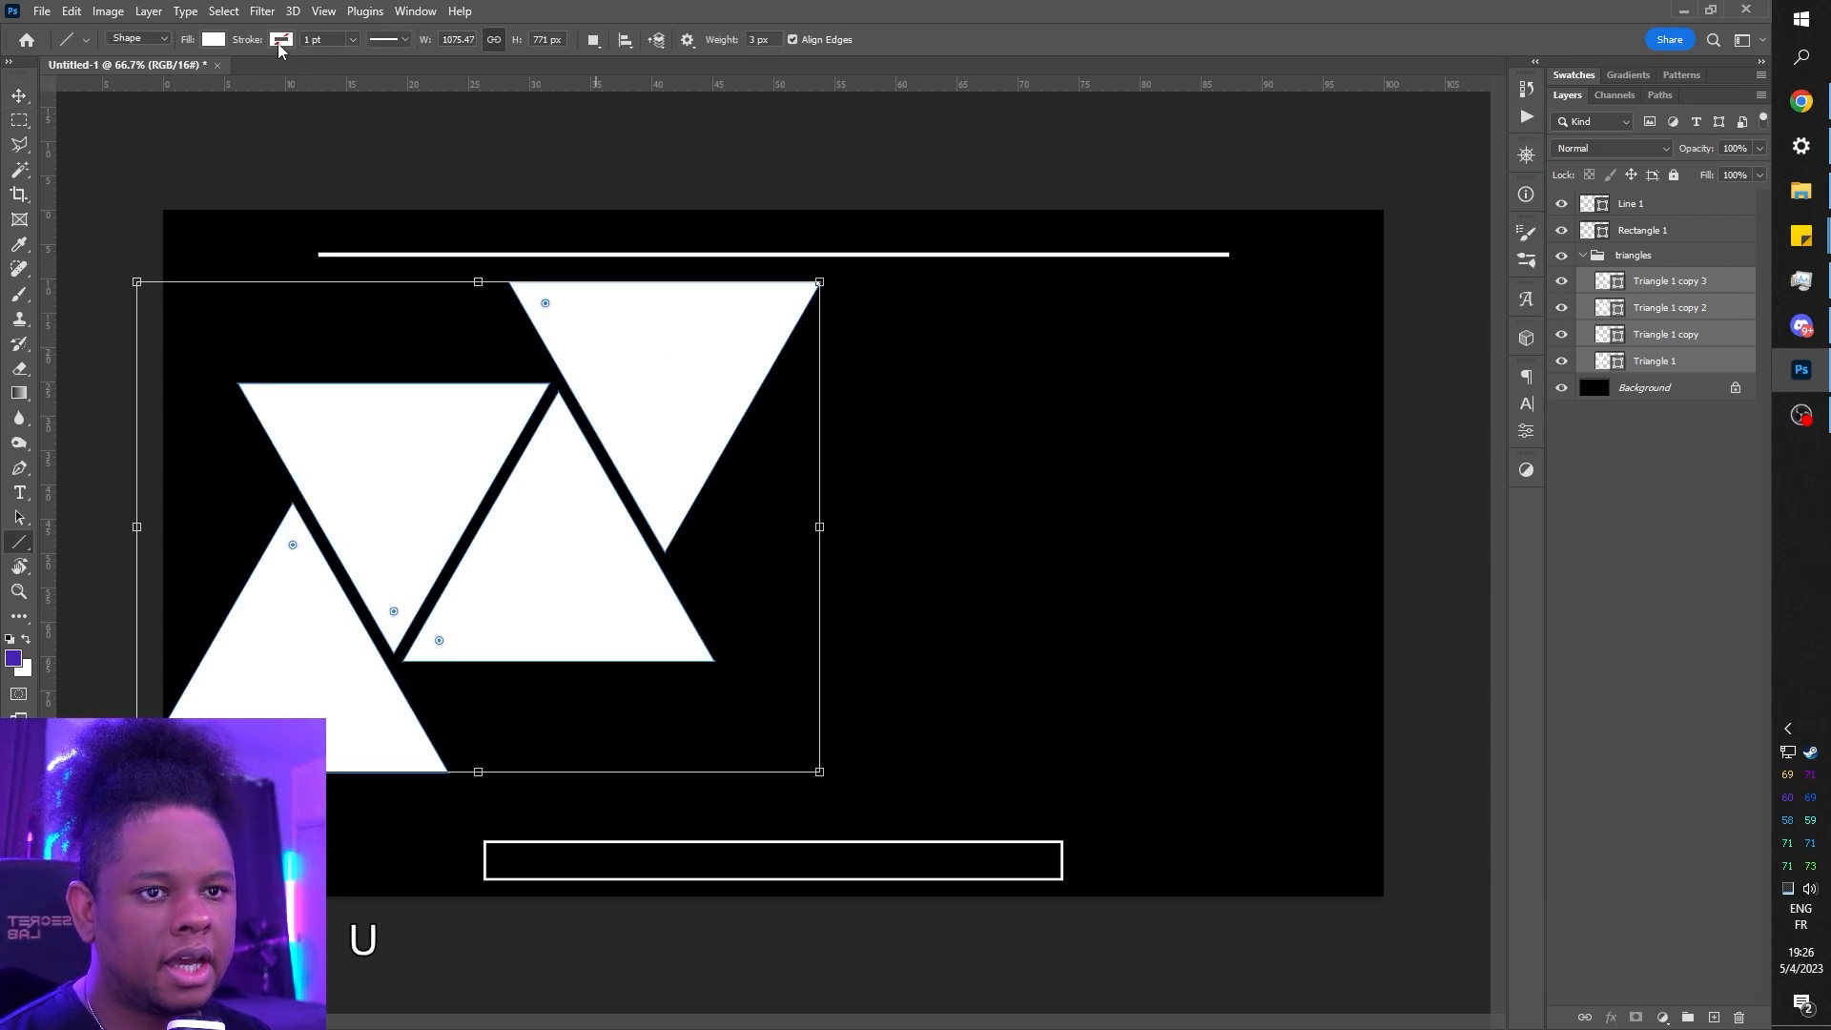
click(219, 41)
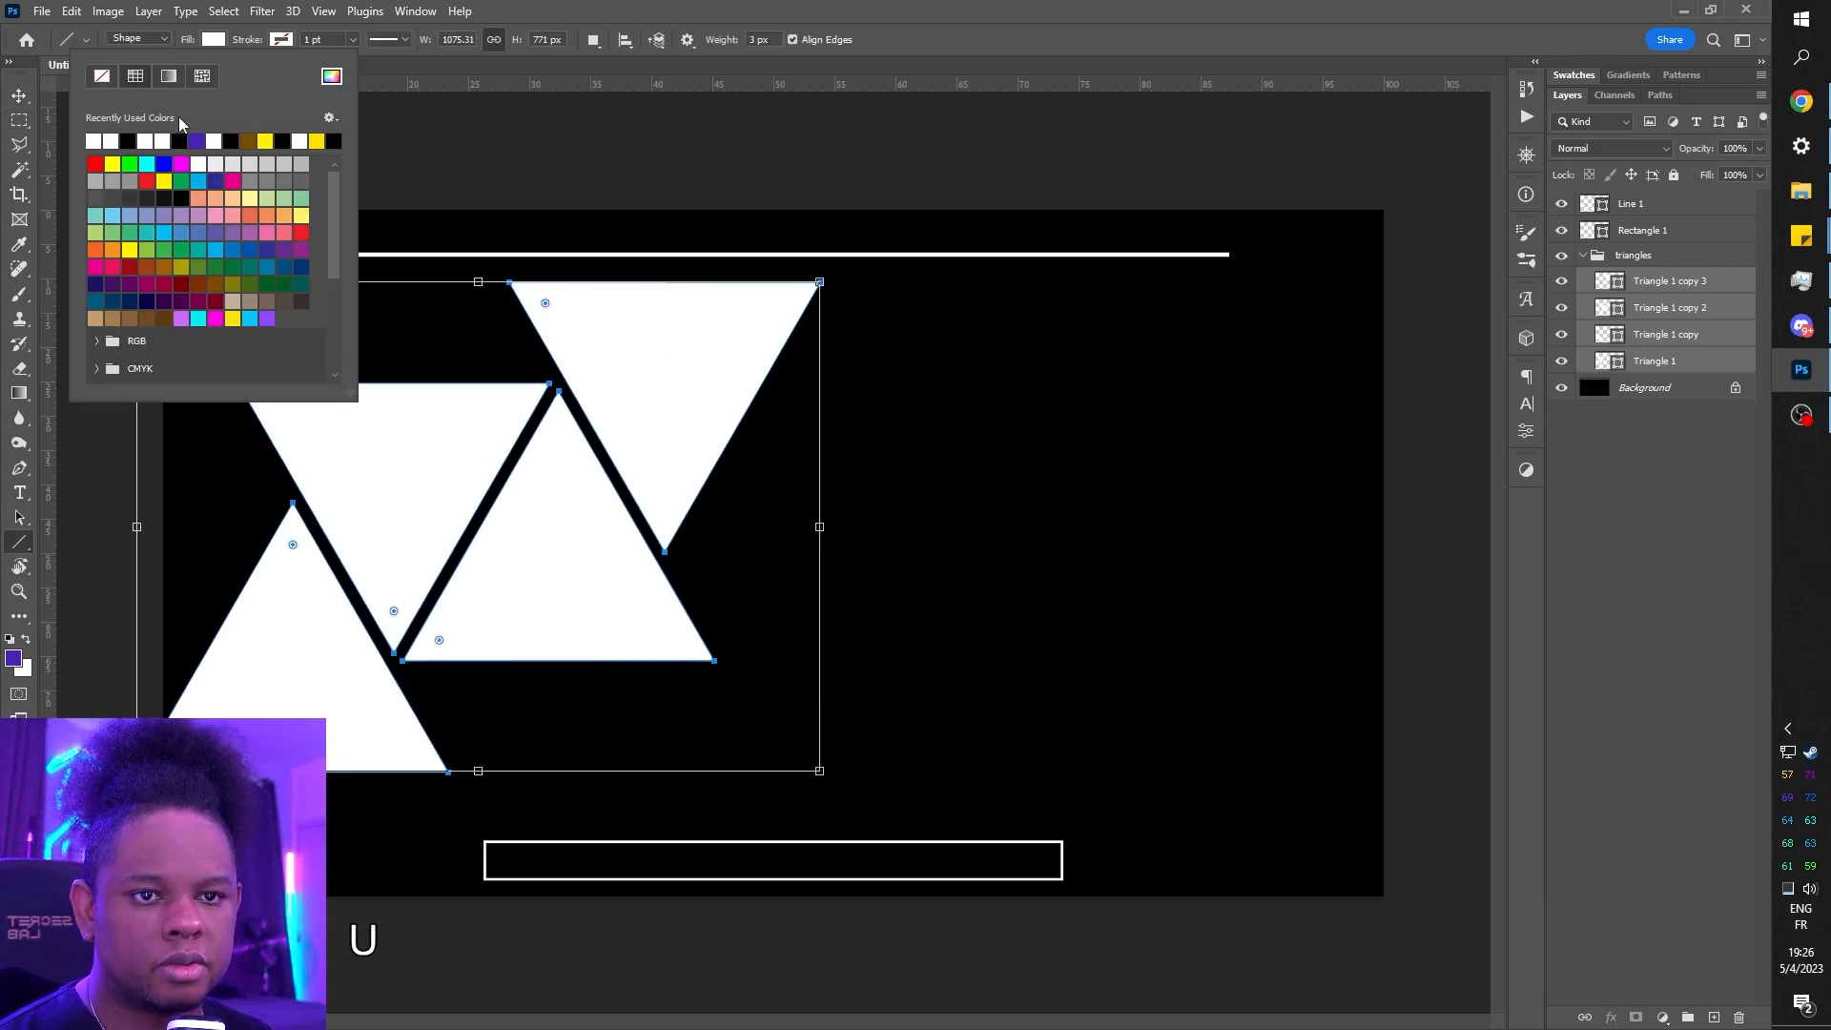
click(102, 75)
click(282, 40)
click(161, 142)
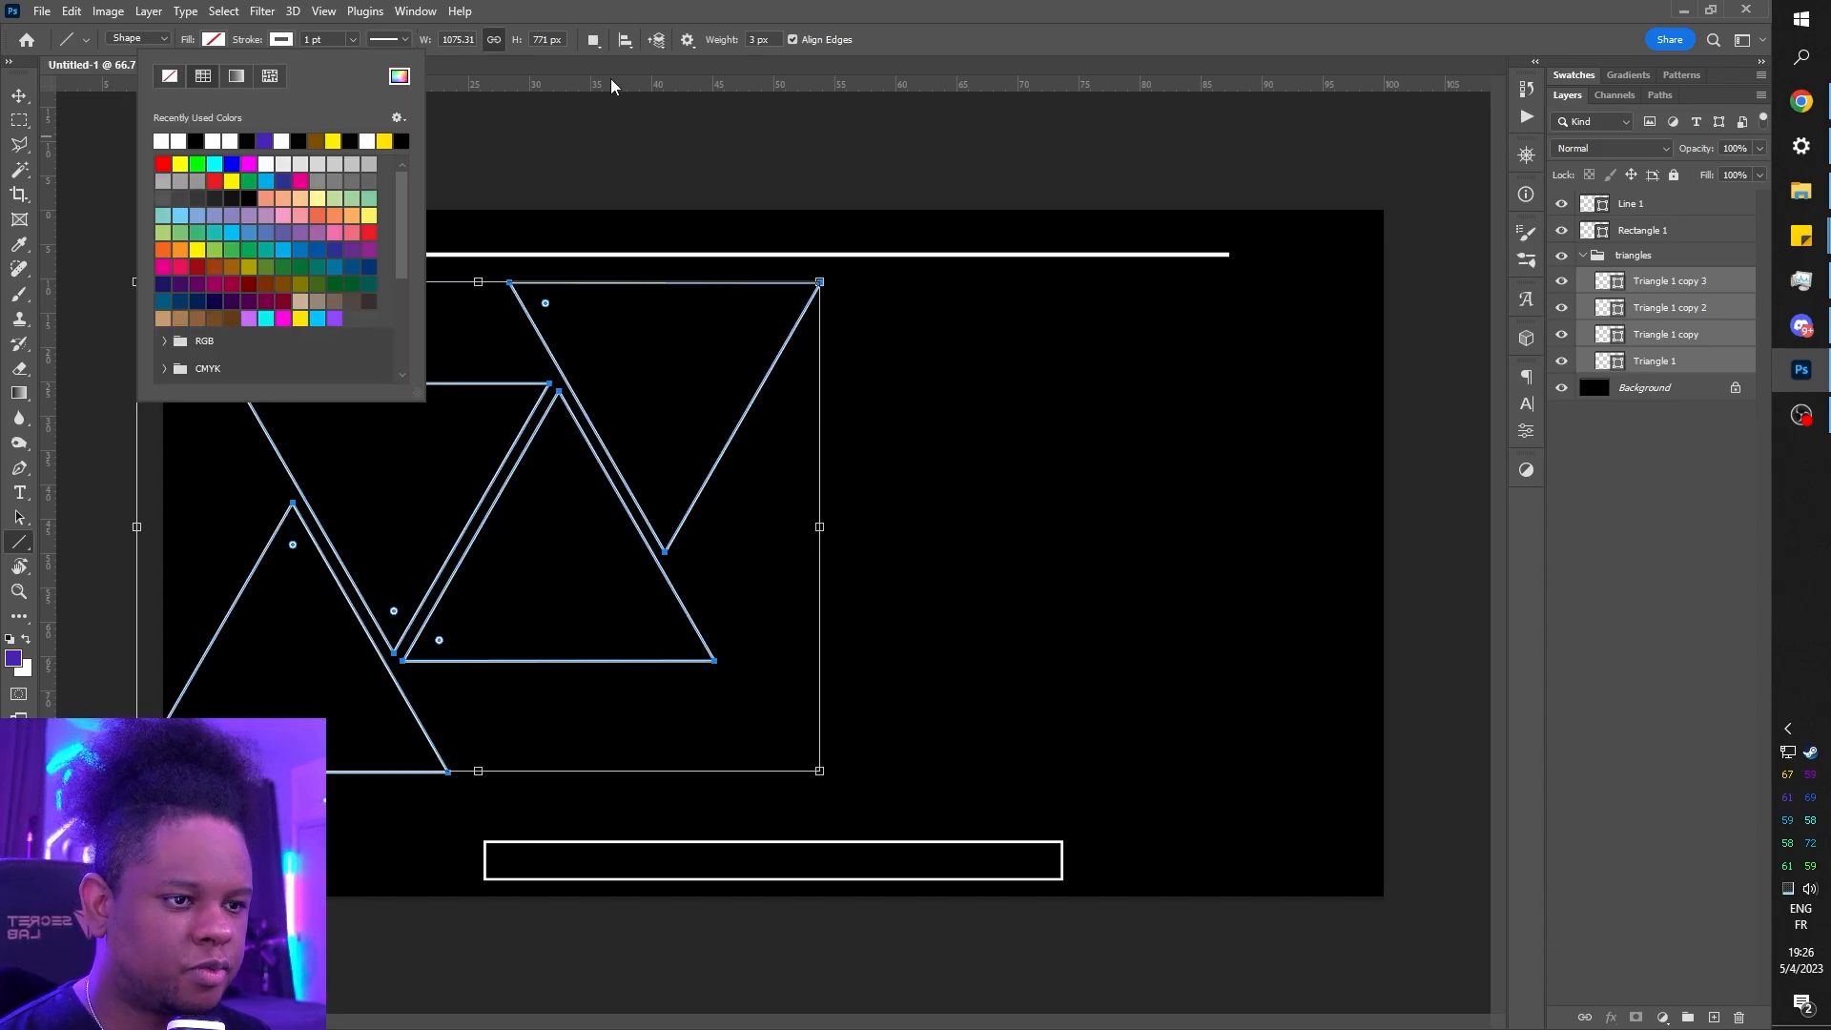
click(1077, 53)
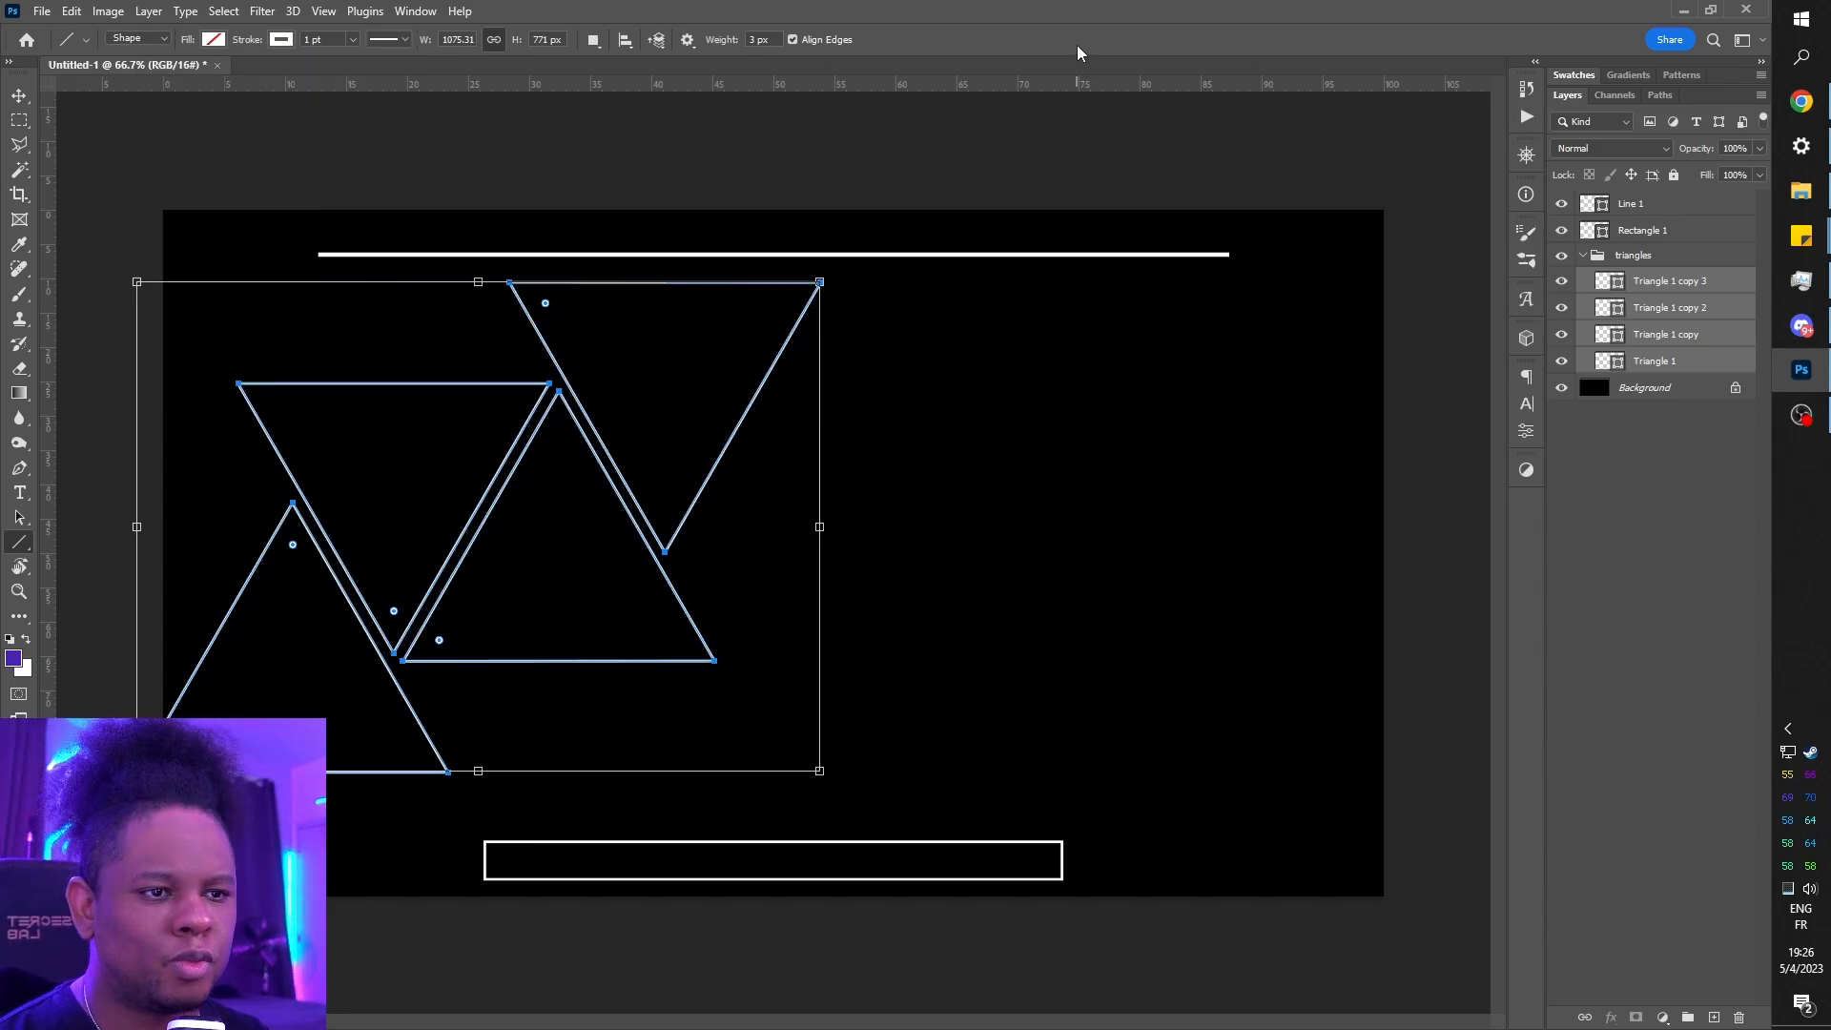
- Set the stroke color of the four triangles to blue 0090ff and deselect the layers
click(281, 41)
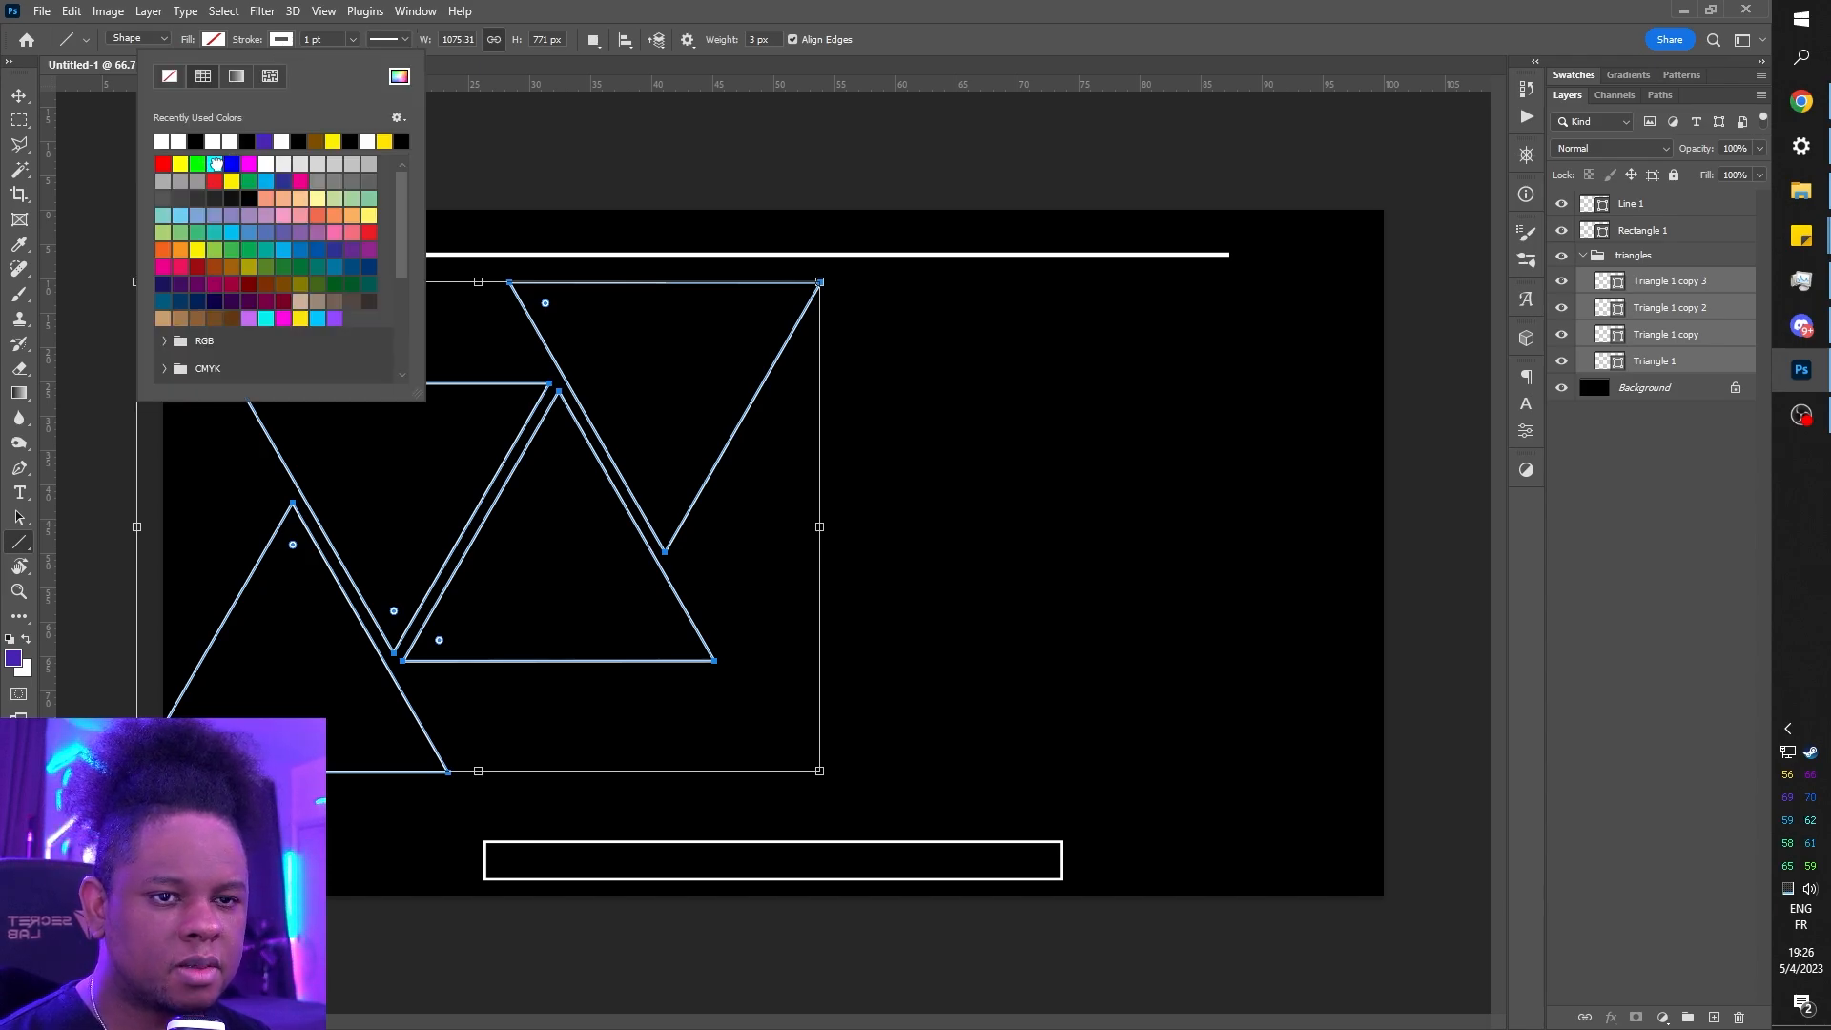
click(216, 164)
click(399, 76)
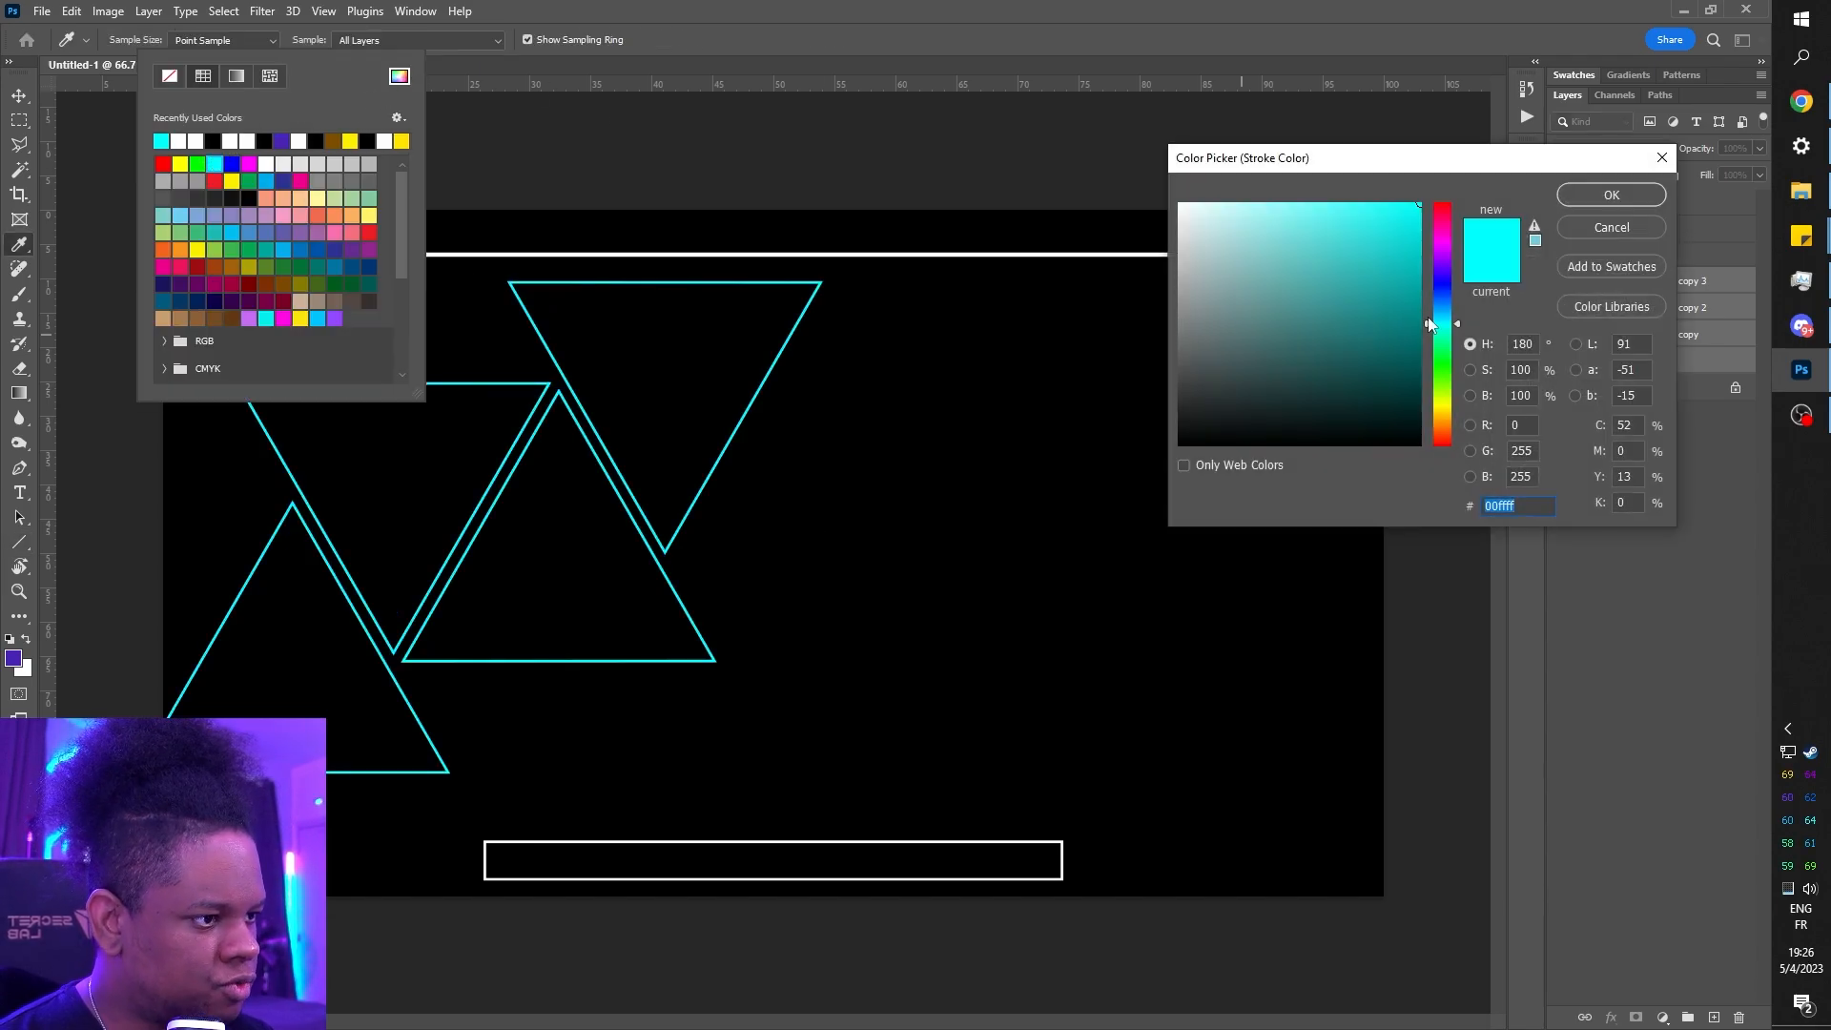
drag(1427, 320, 1434, 306)
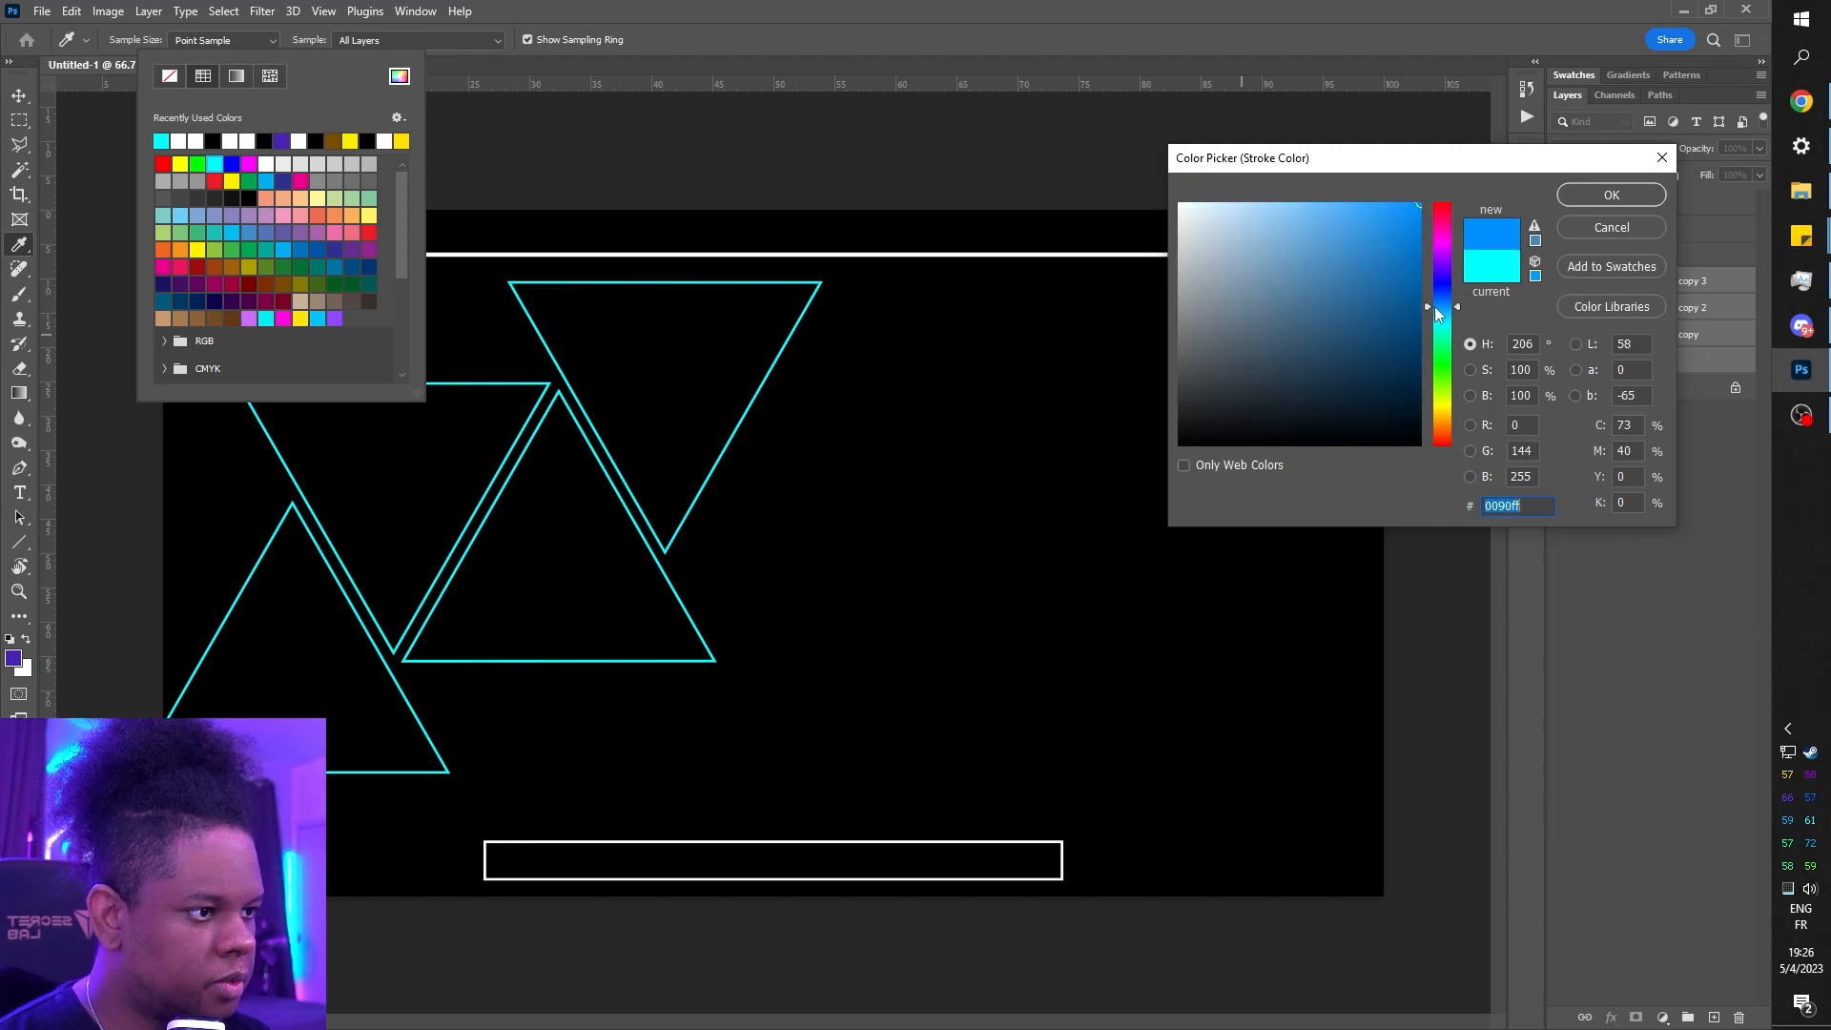
key(Return)
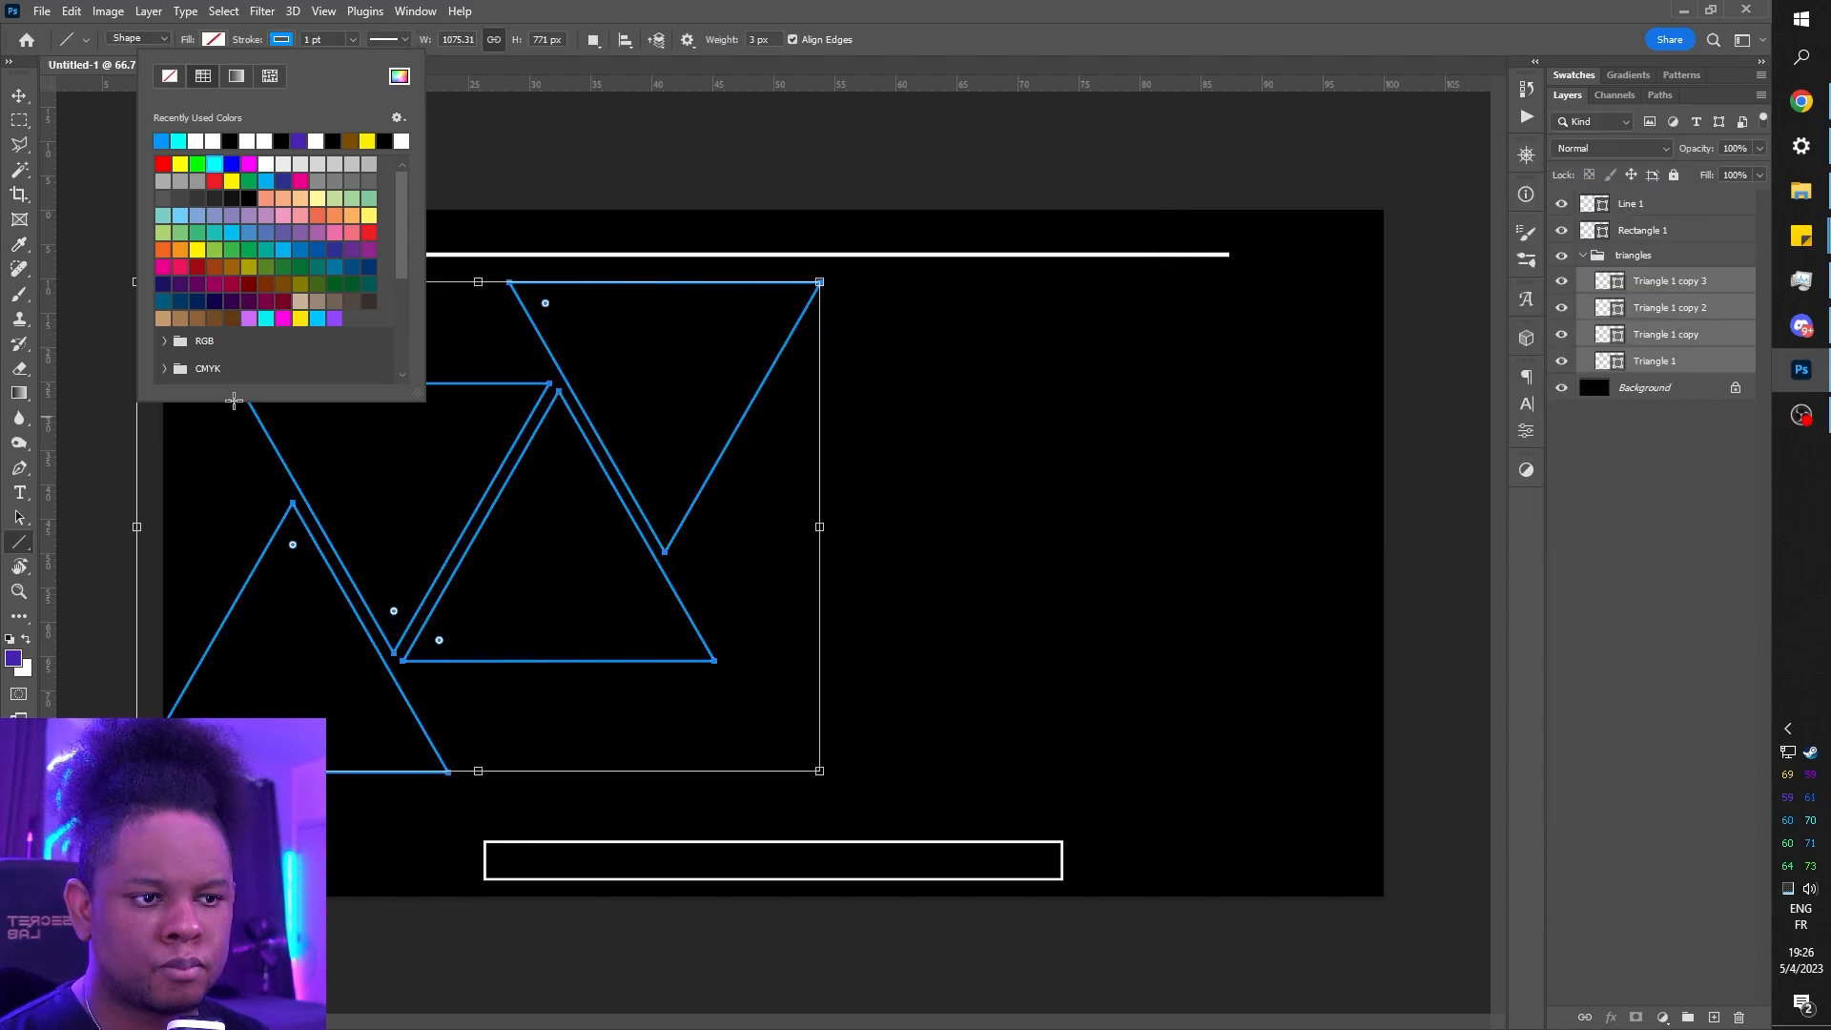
click(1679, 474)
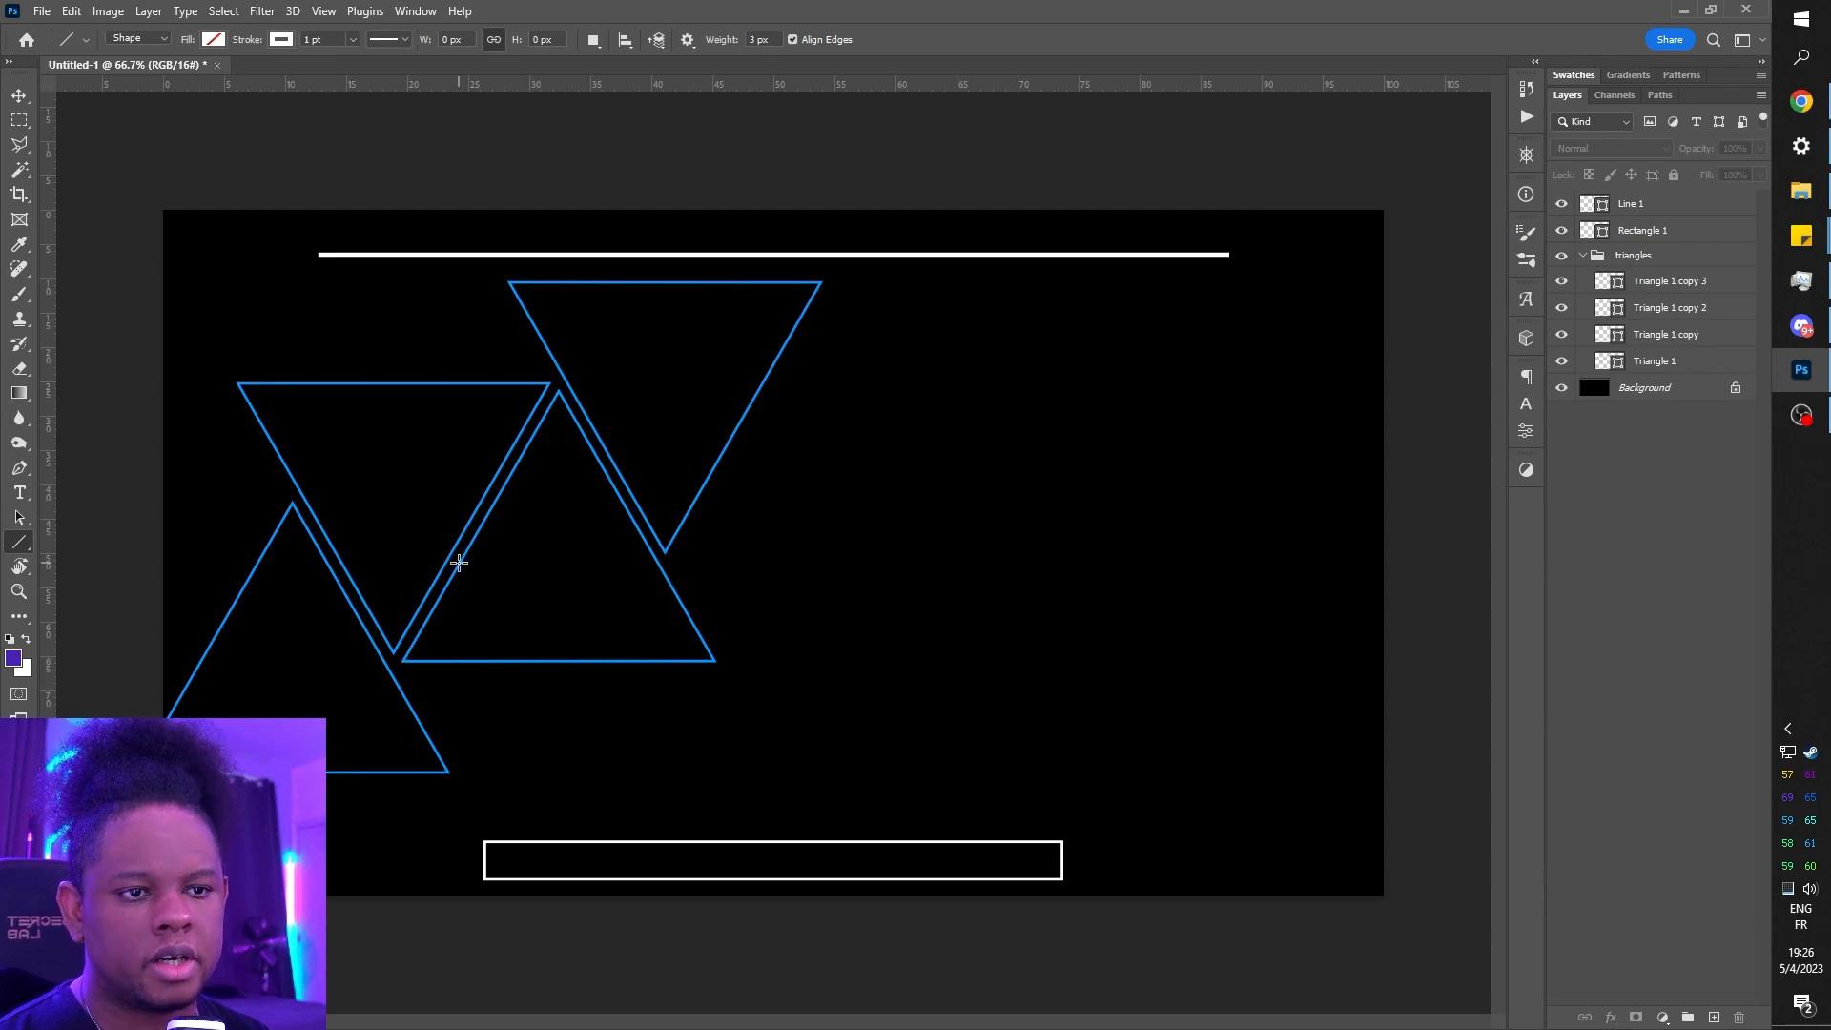
- Apply the recently used blue as the stroke color of the bottom rectangle and the top line
click(1659, 233)
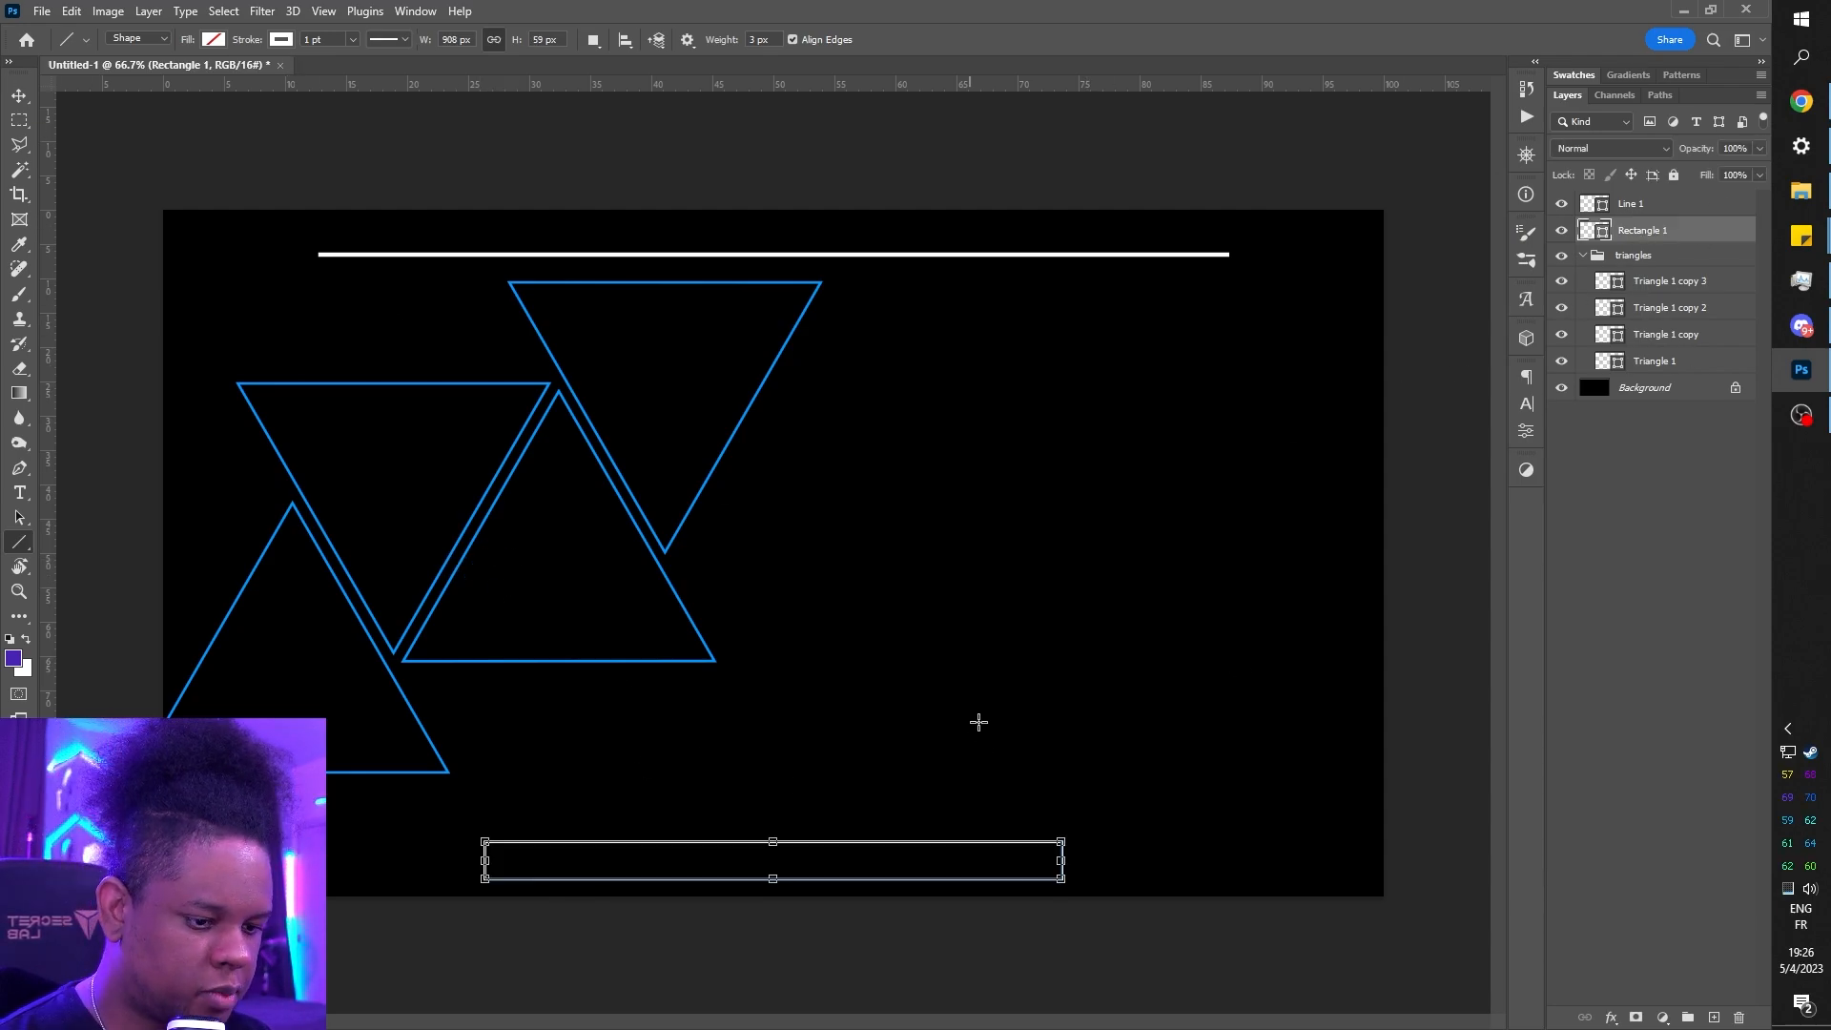
click(282, 40)
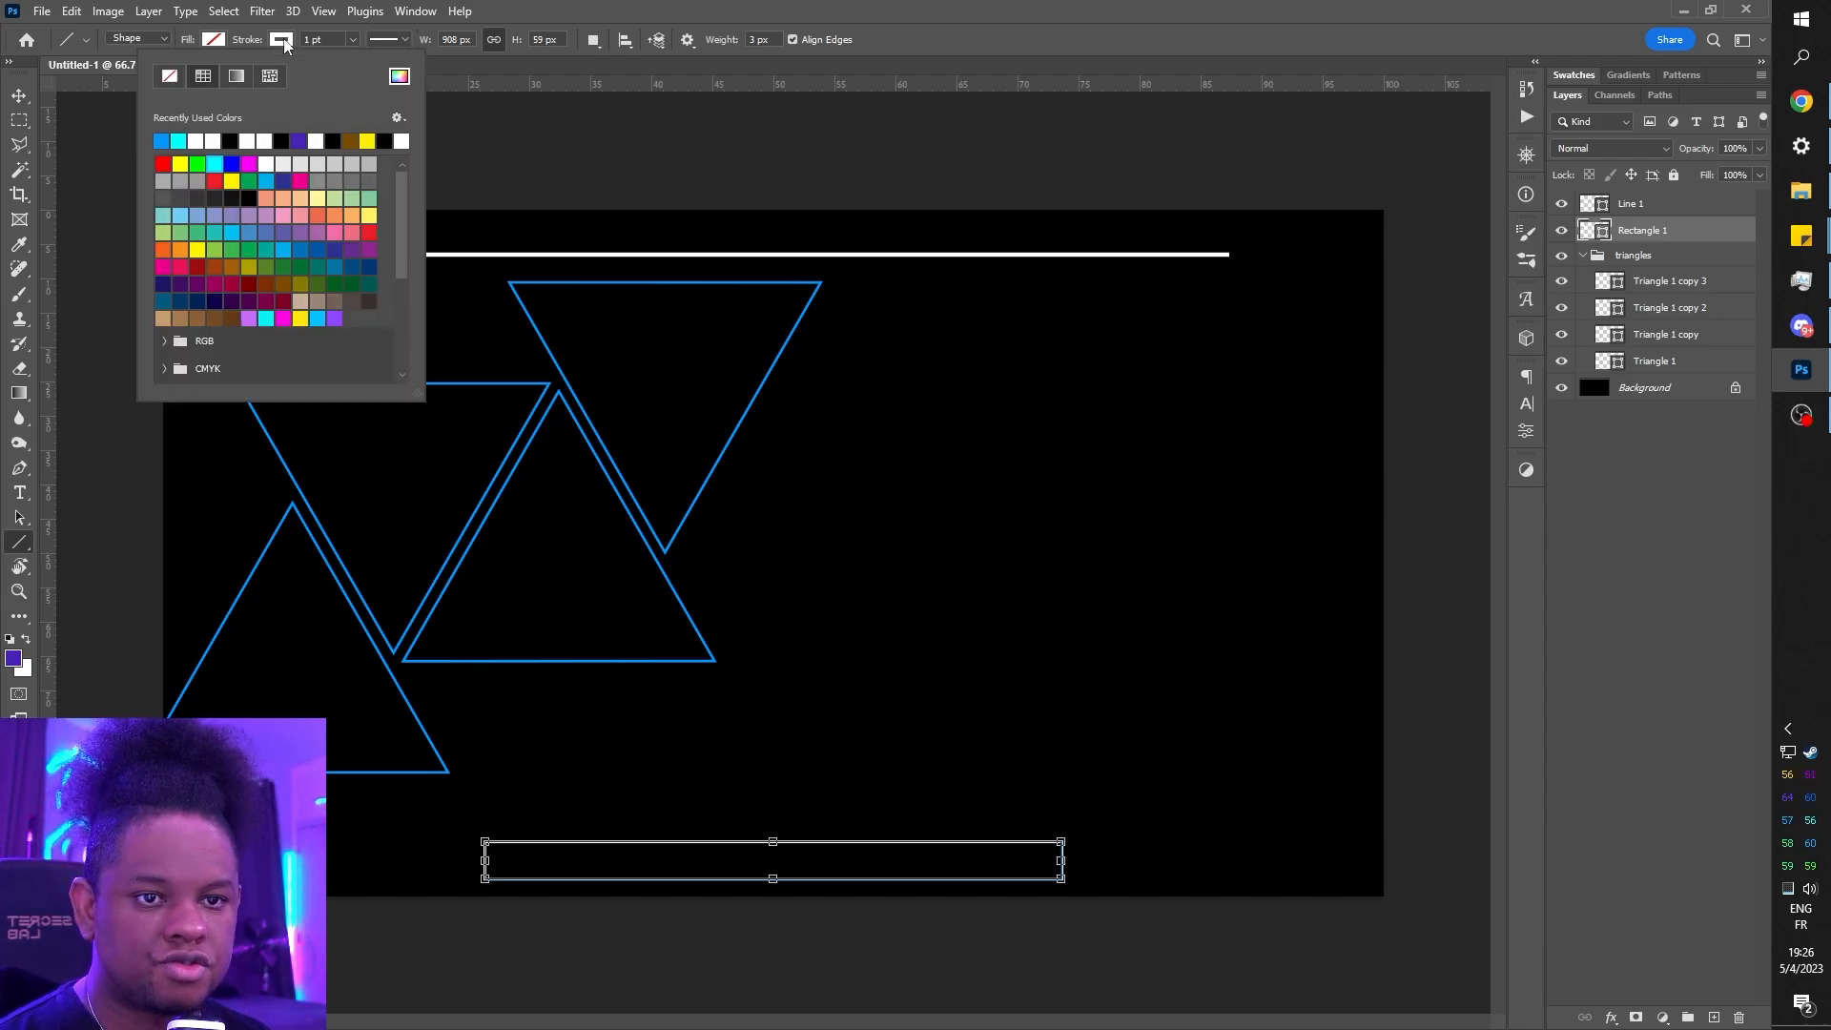
click(162, 141)
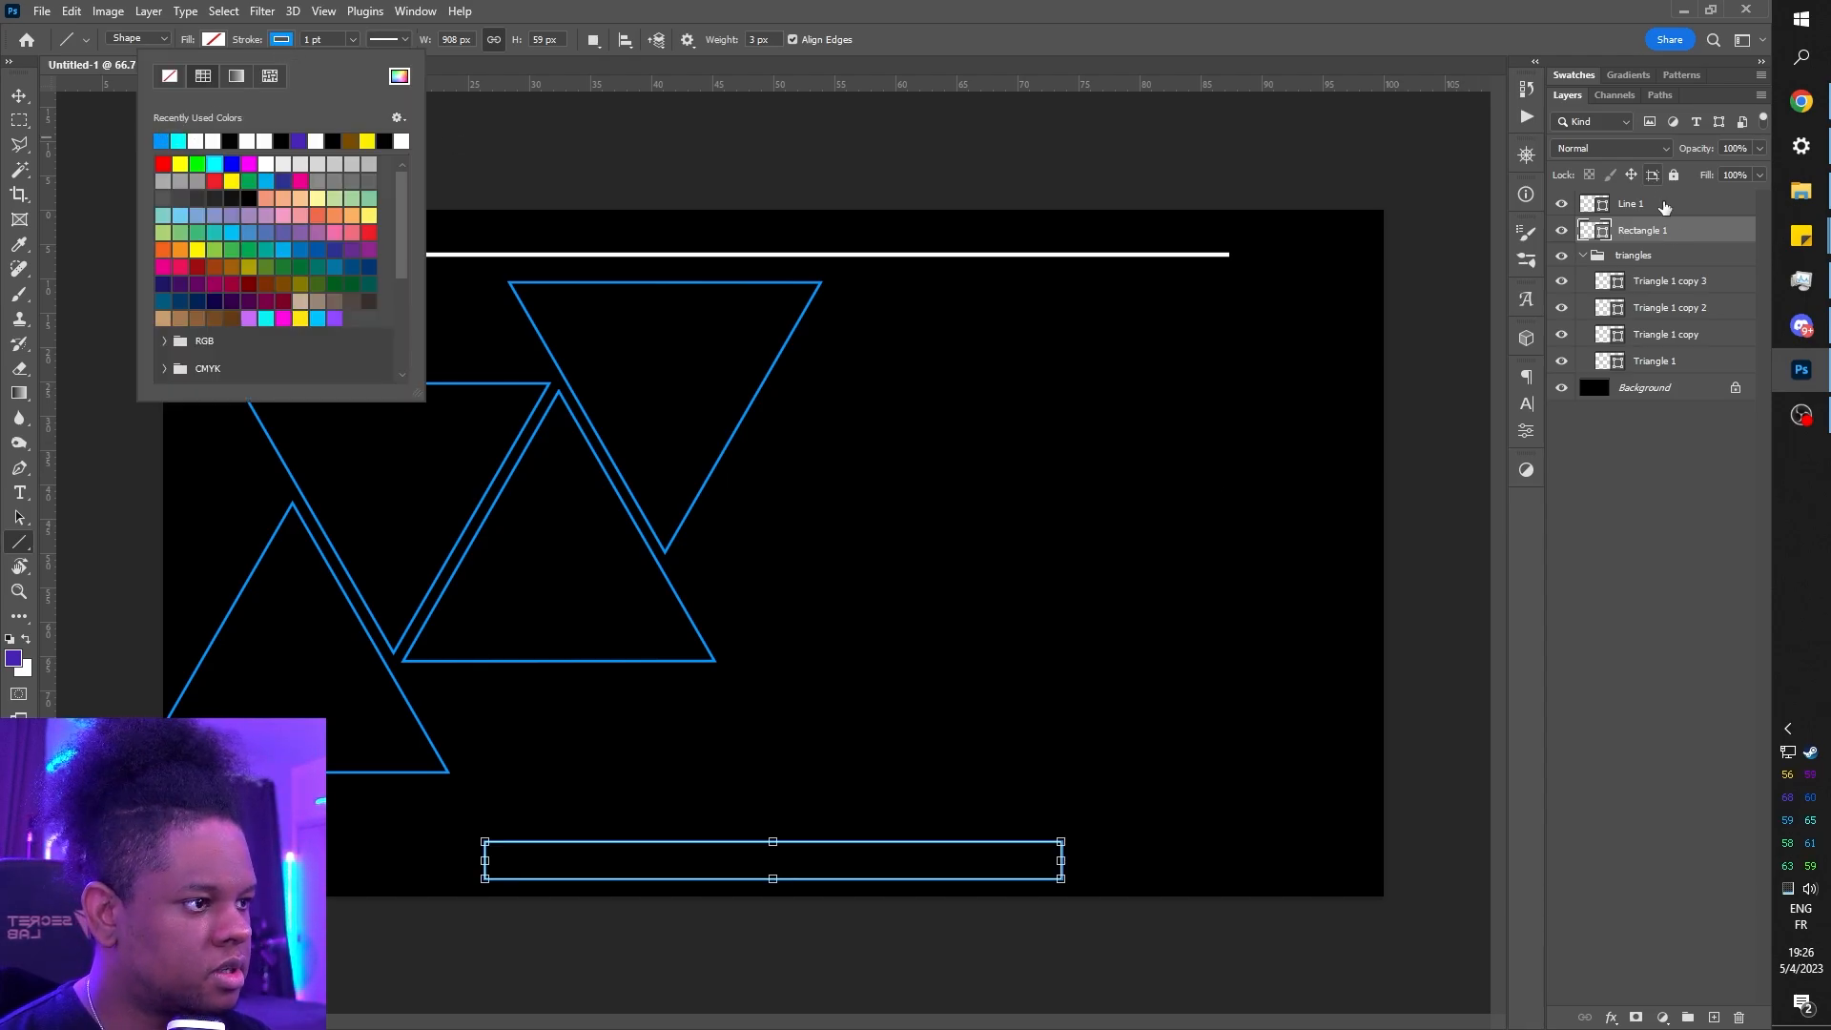
click(1640, 203)
click(281, 40)
click(167, 139)
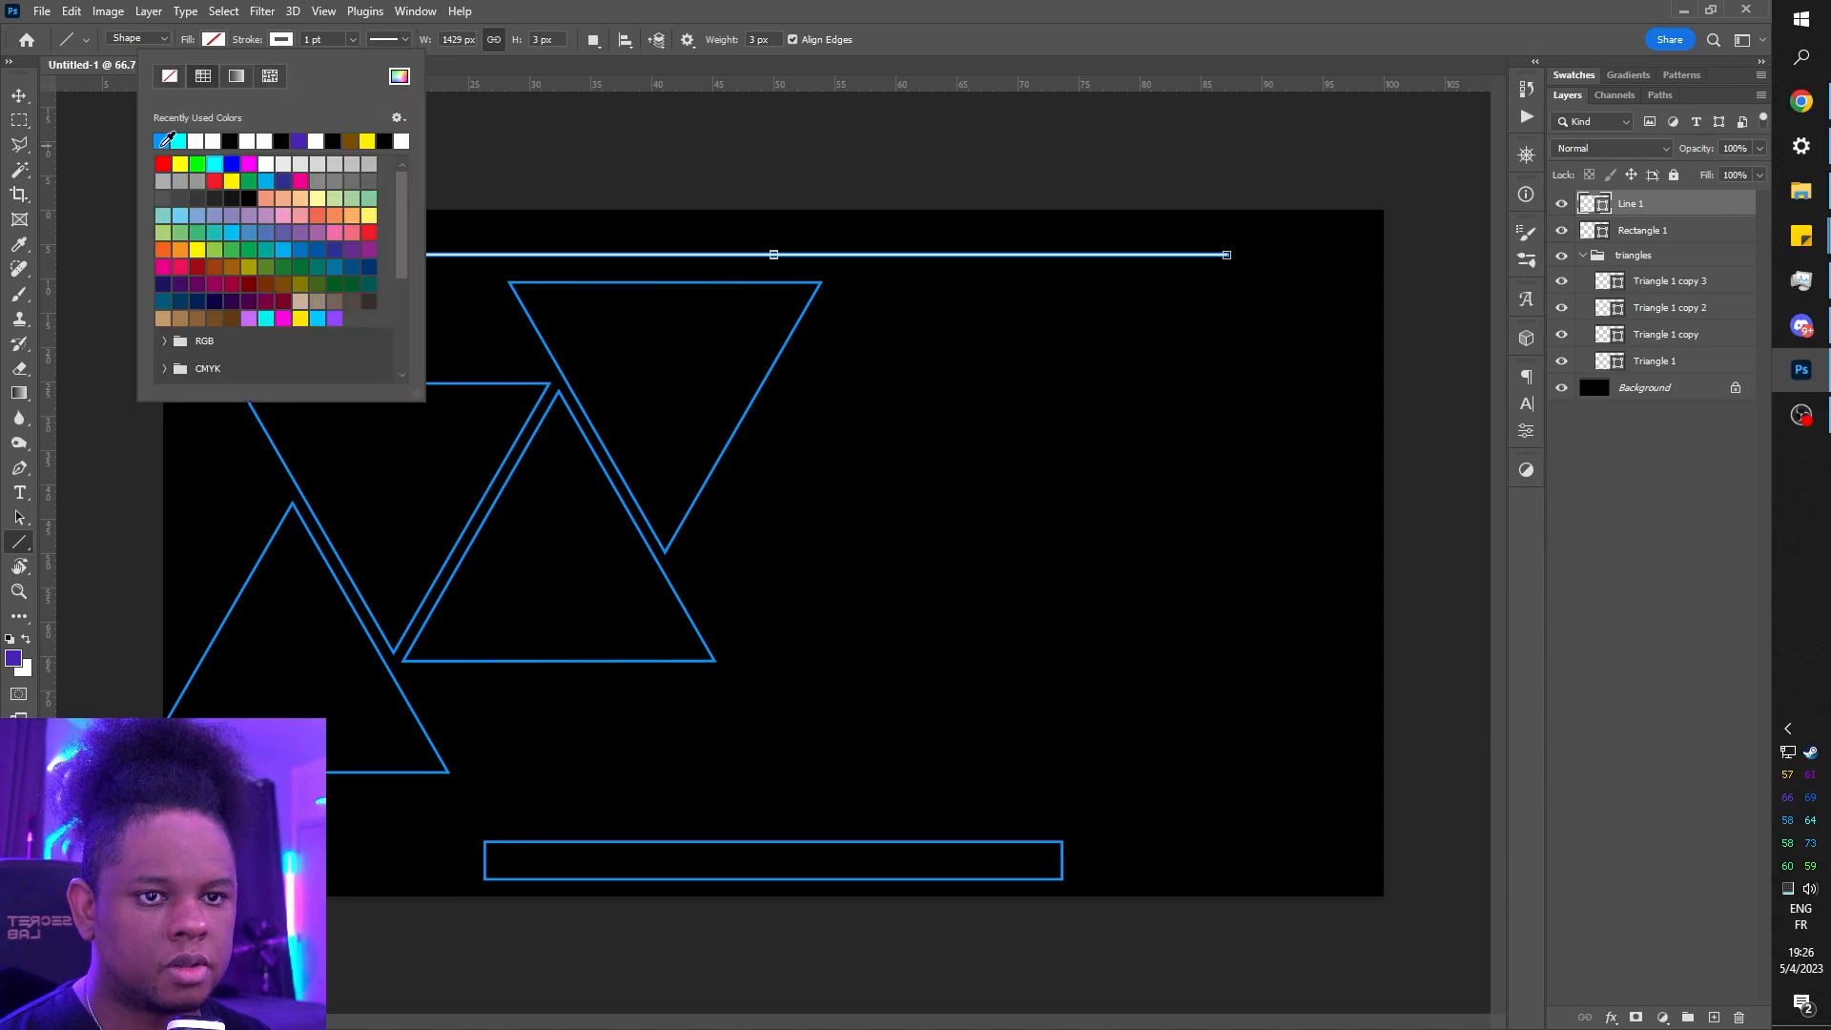
- Draw a rectangle about 2038 × 1202 px covering the whole canvas, directly above the Background layer
click(1647, 389)
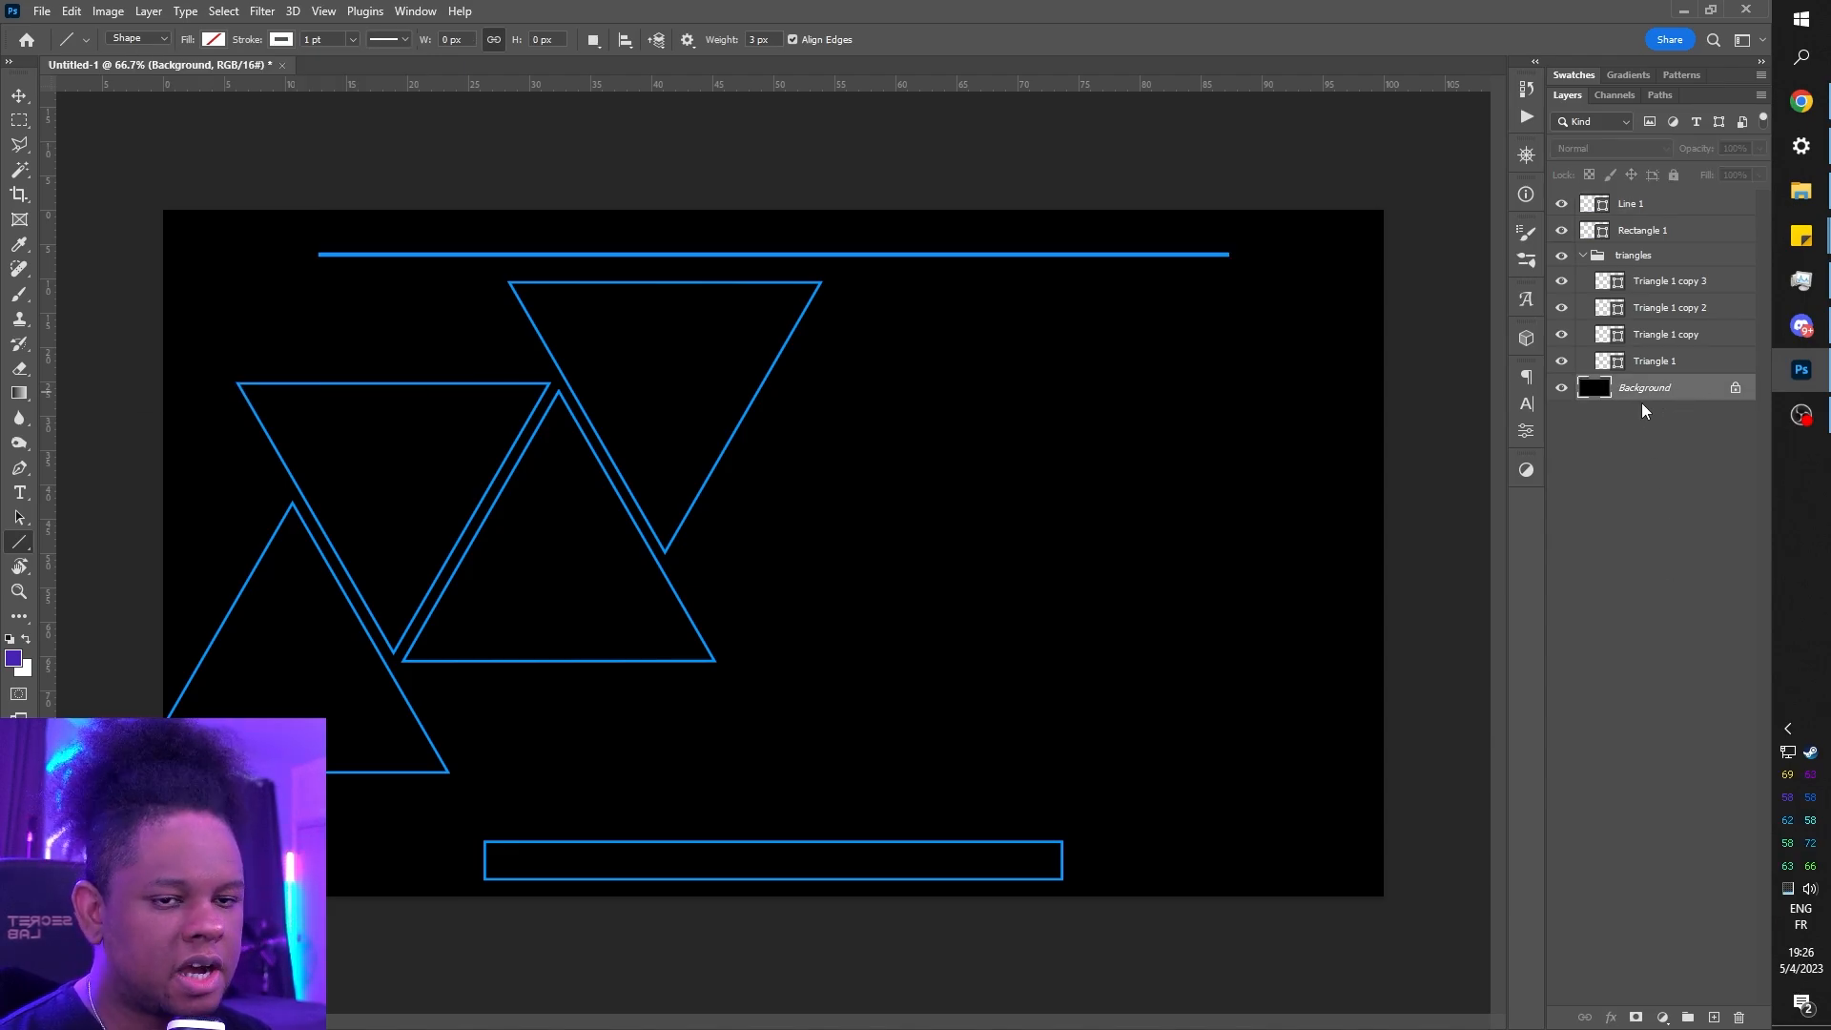
right_click(19, 544)
click(76, 539)
drag(139, 166, 1432, 928)
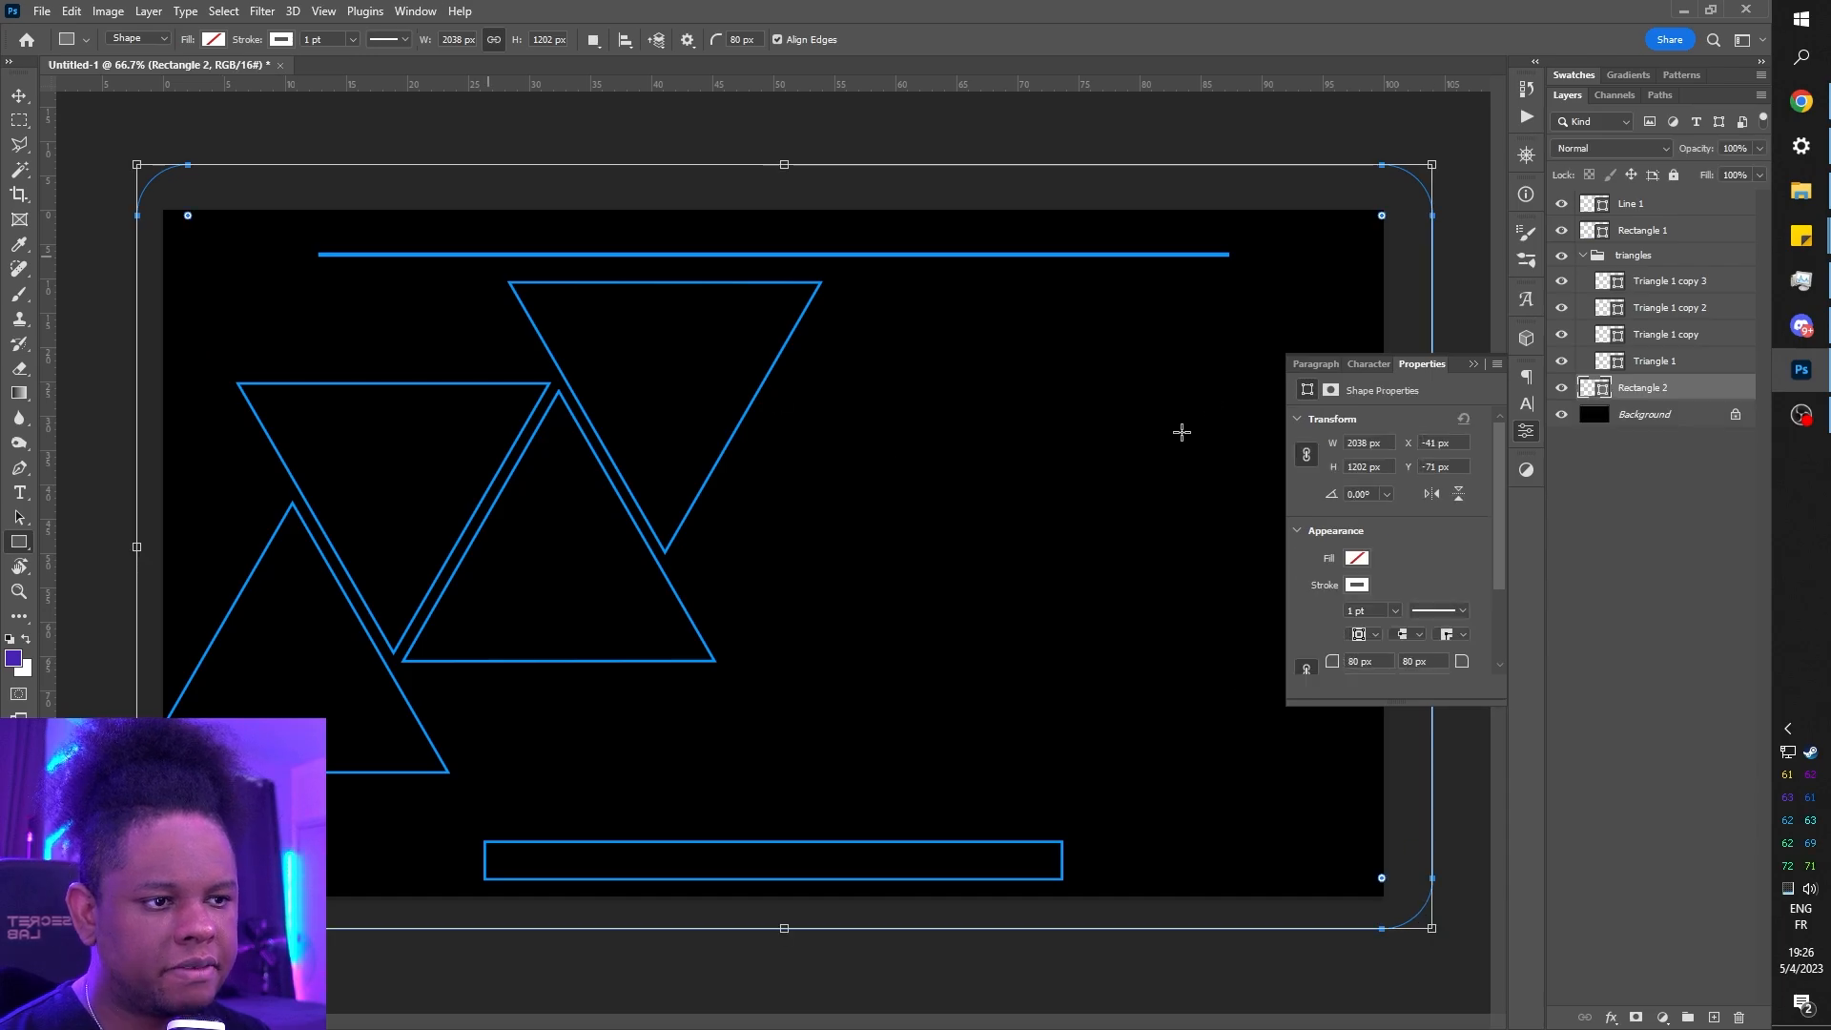
- Fill the canvas-covering rectangle with the very dark blue 06040d and deselect it
click(1355, 559)
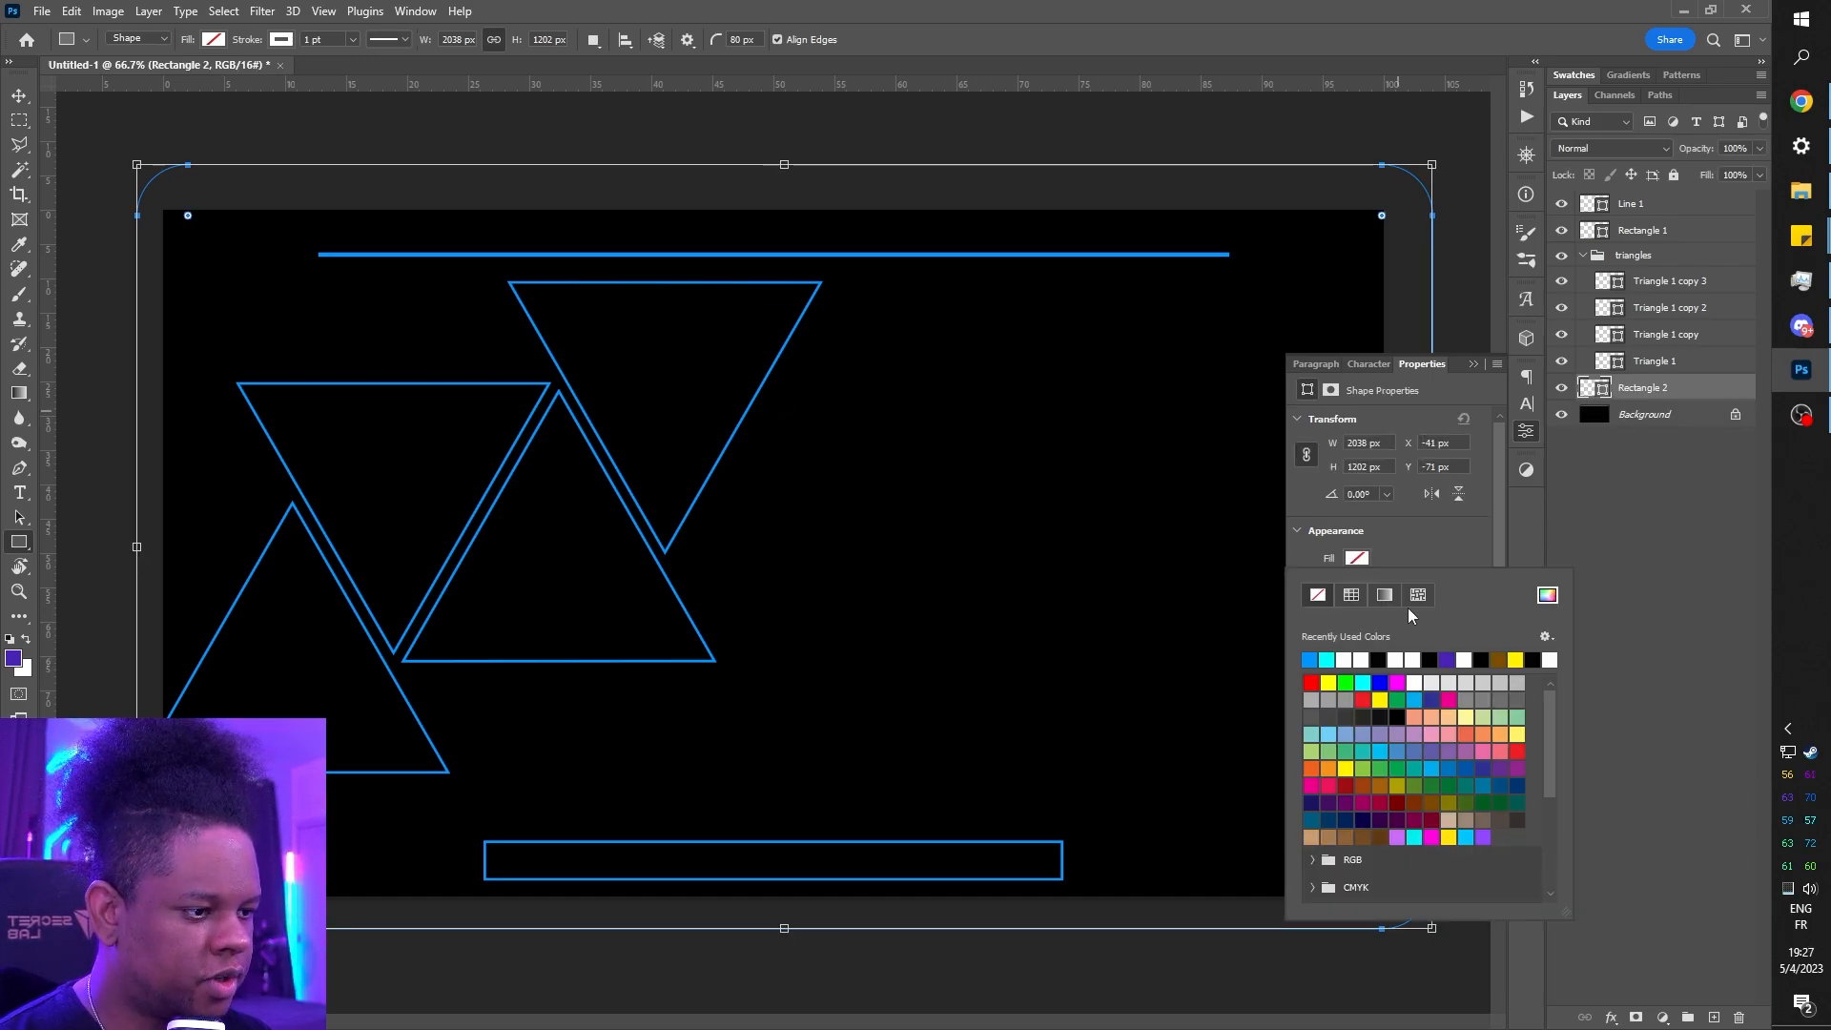
click(1547, 595)
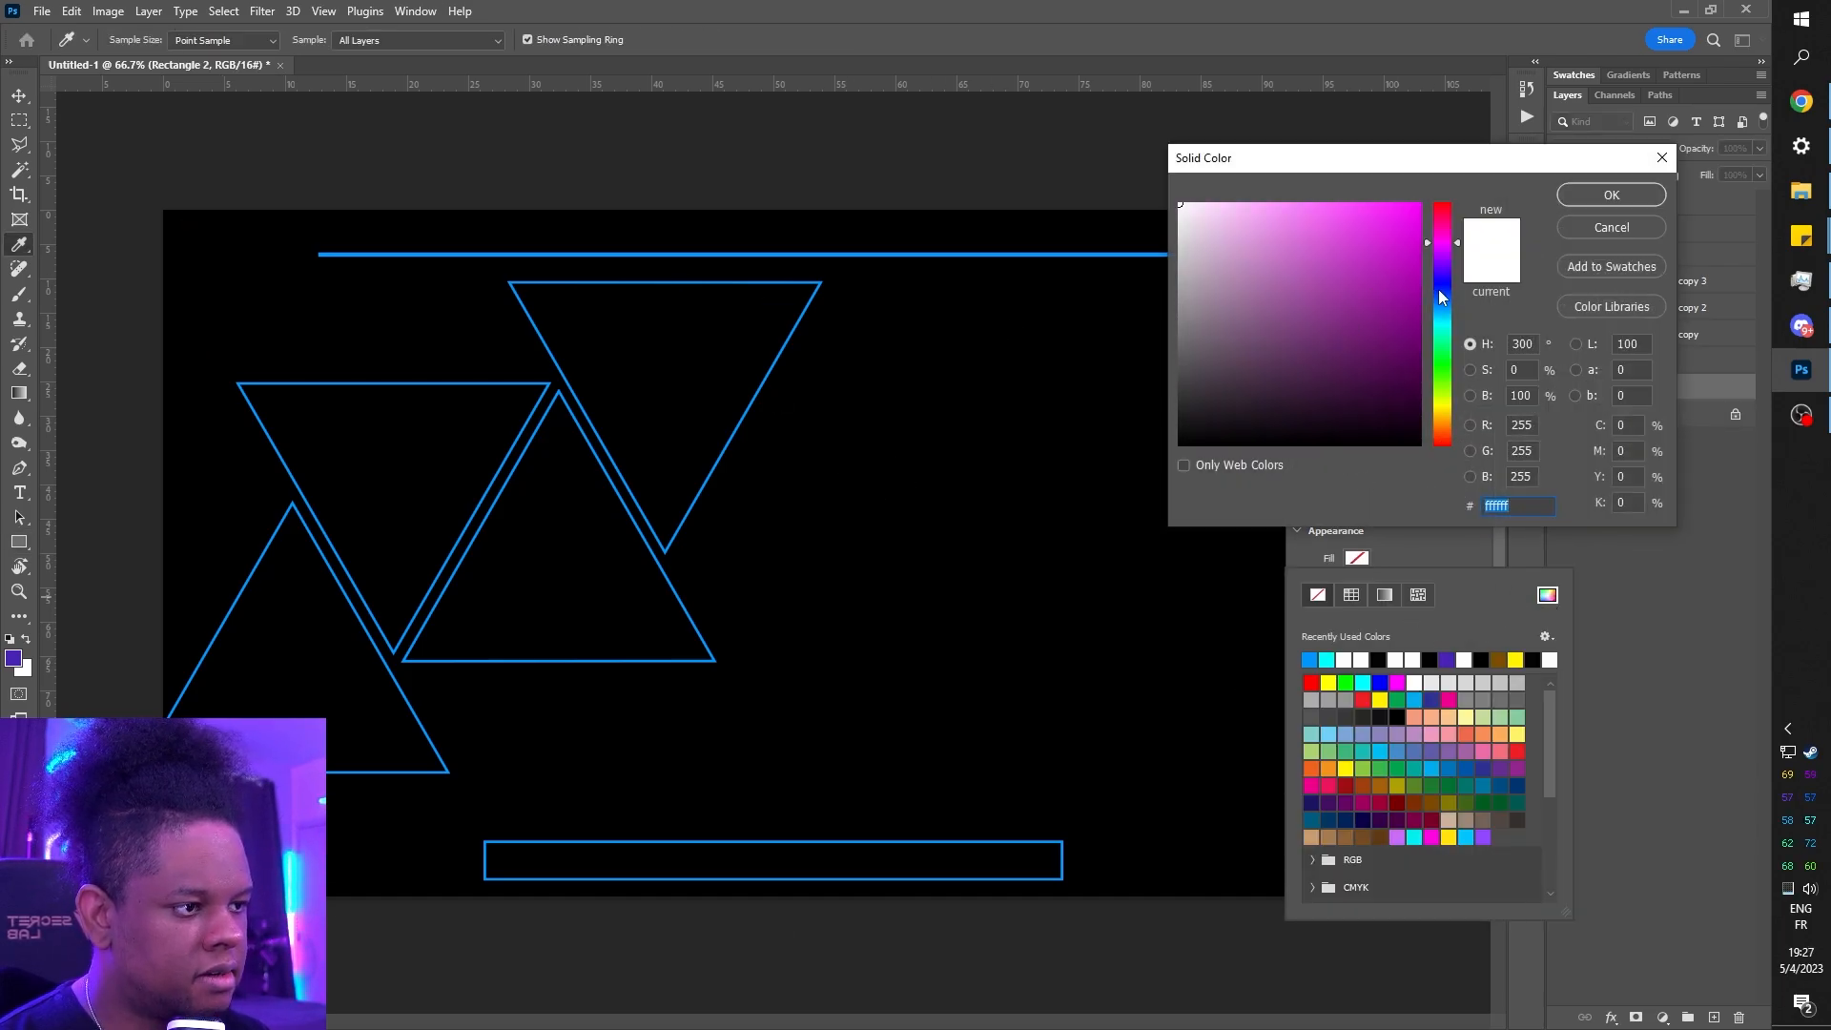
click(1443, 284)
drag(1344, 404, 1356, 420)
click(1606, 195)
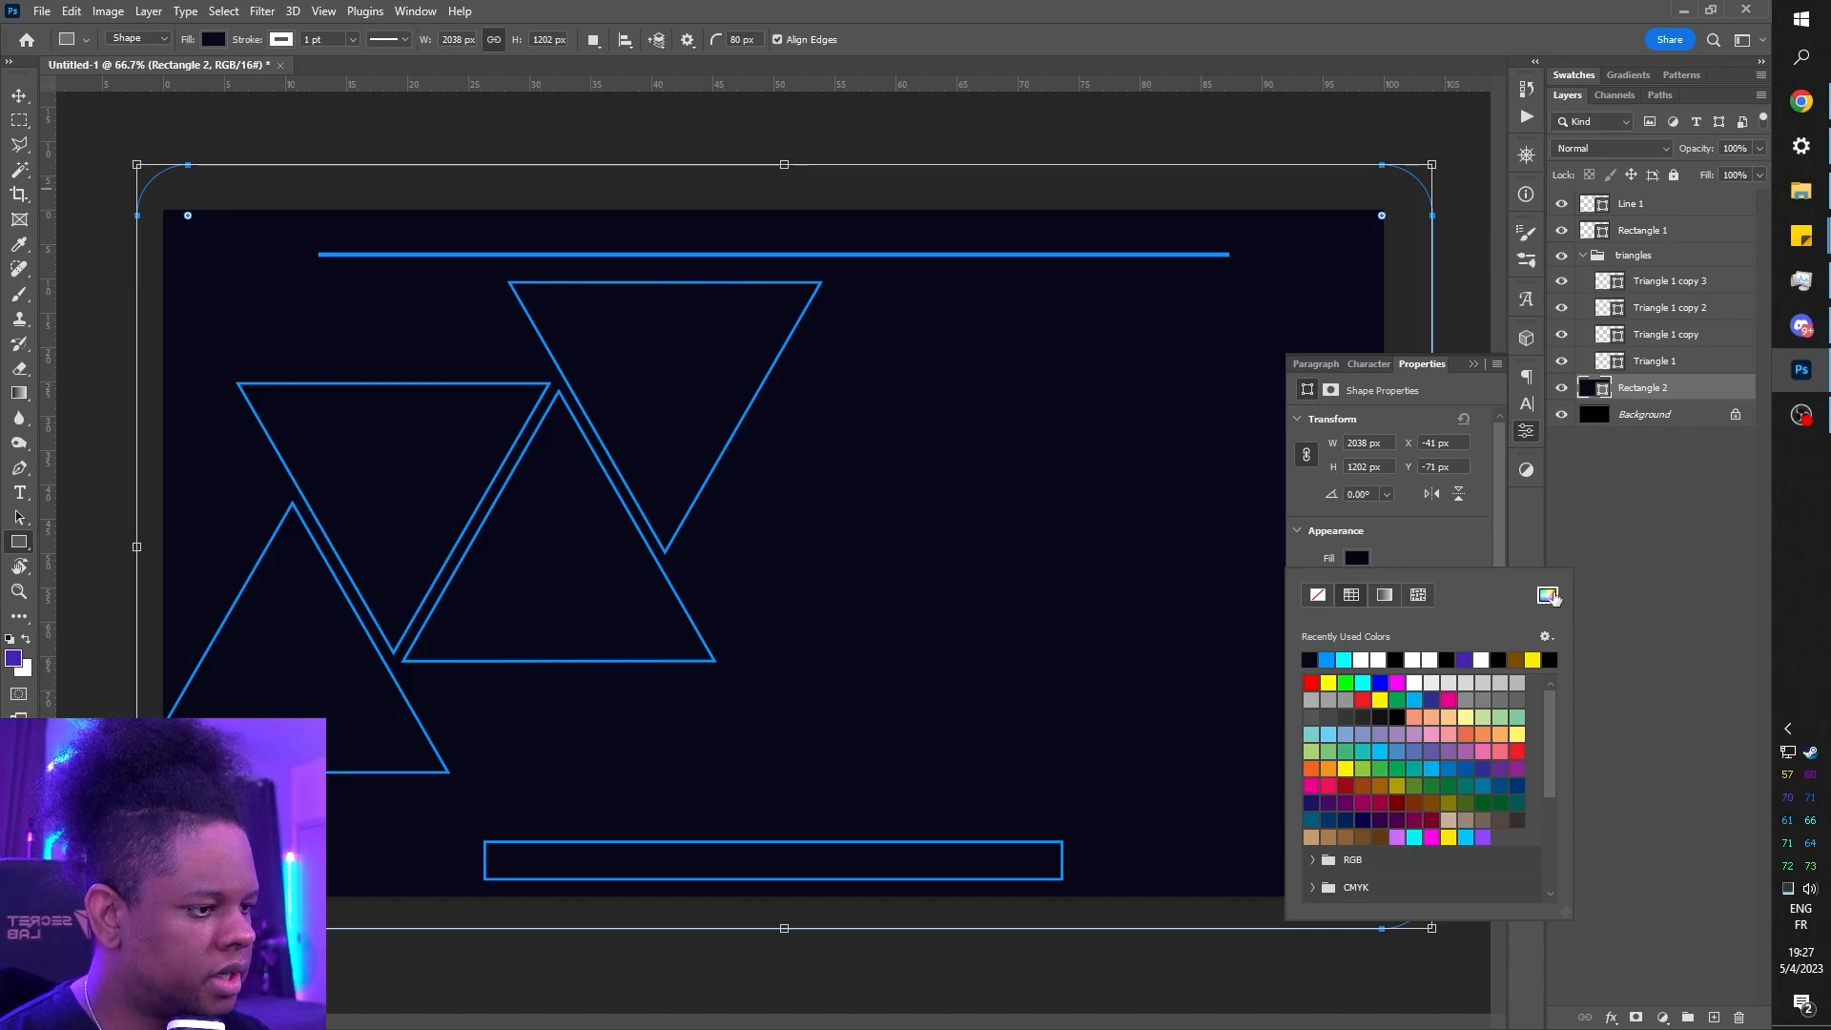
click(1547, 594)
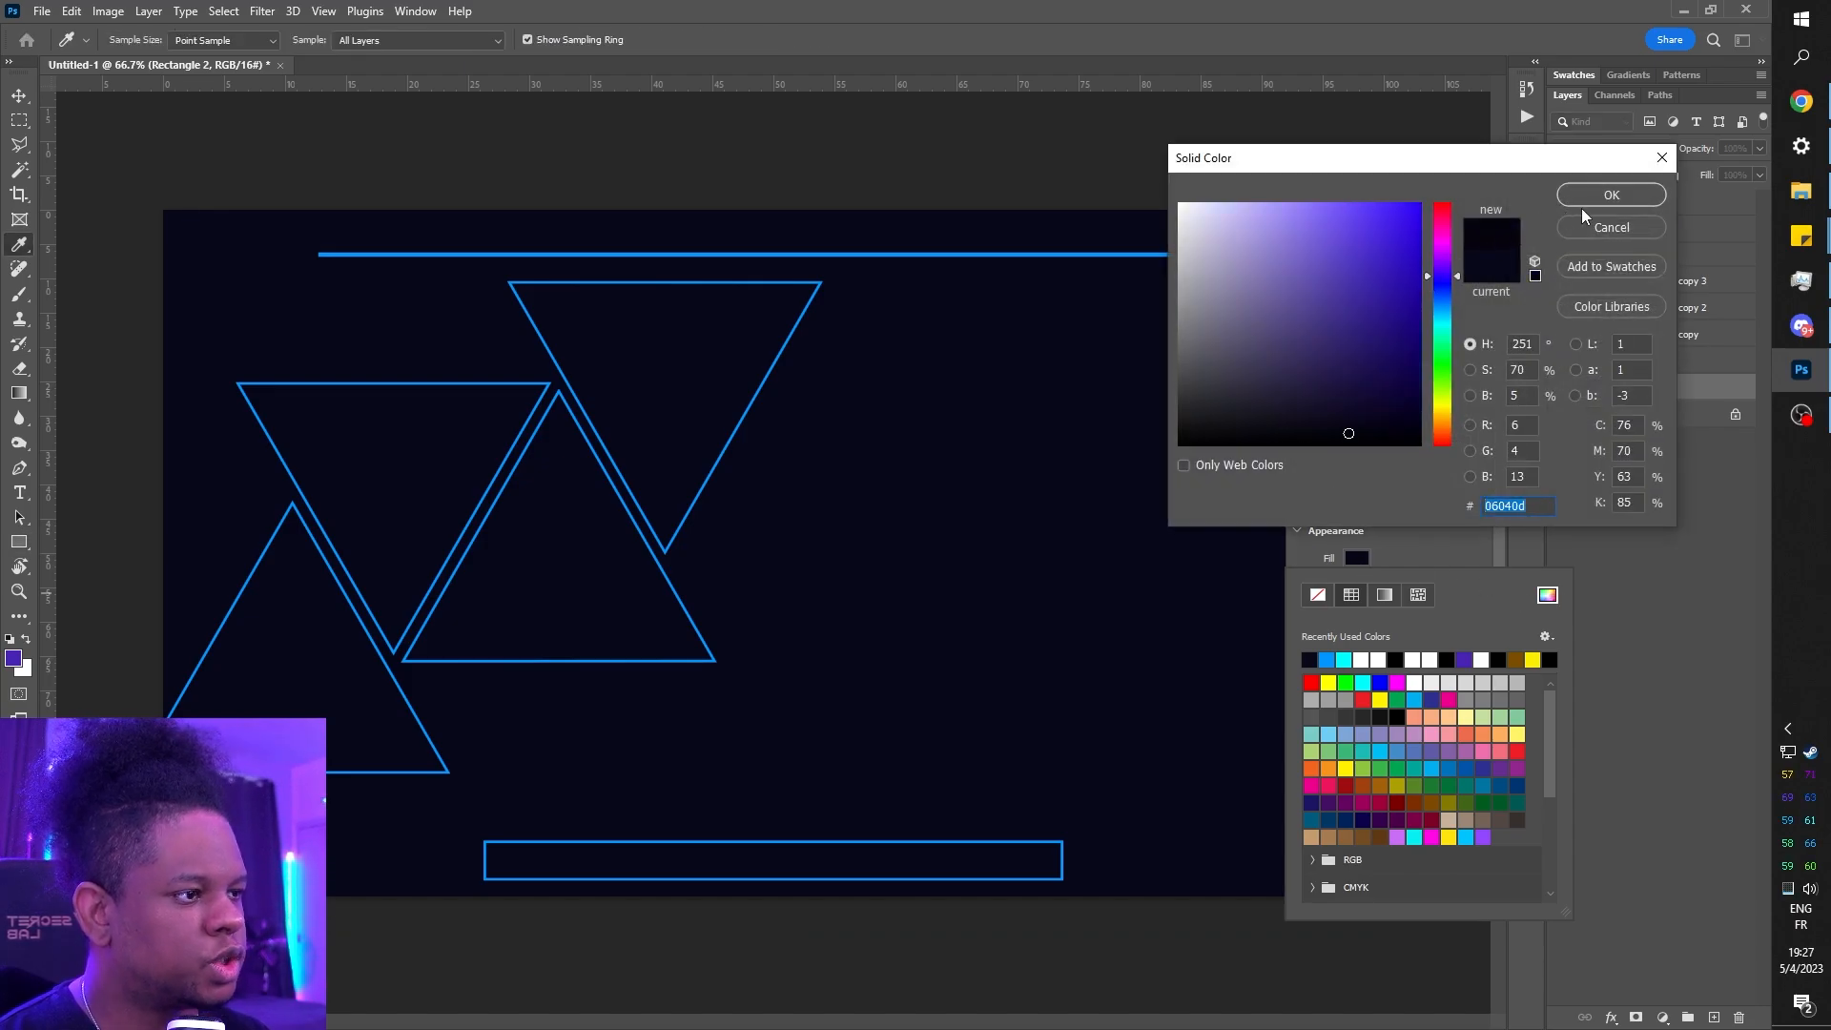
click(1610, 196)
click(1704, 546)
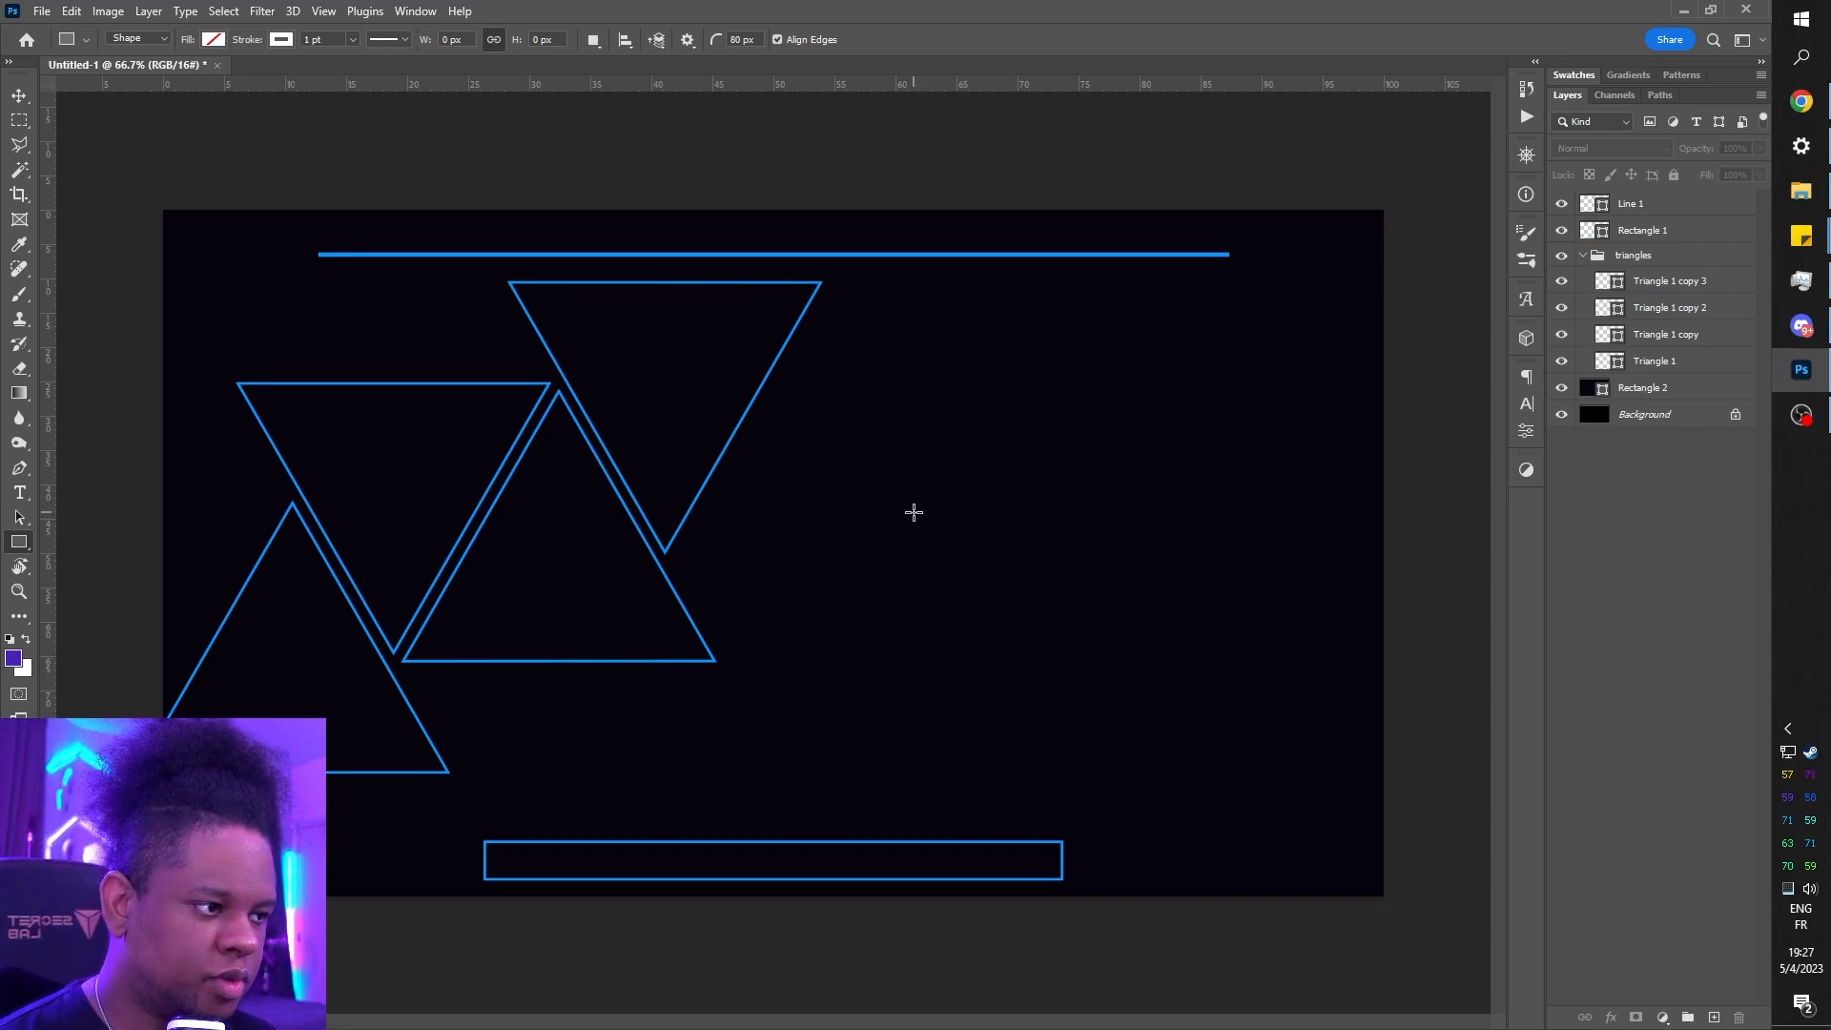
- Duplicate the collapsed triangles group and merge the duplicate into a single layer
click(1584, 255)
key(alt)
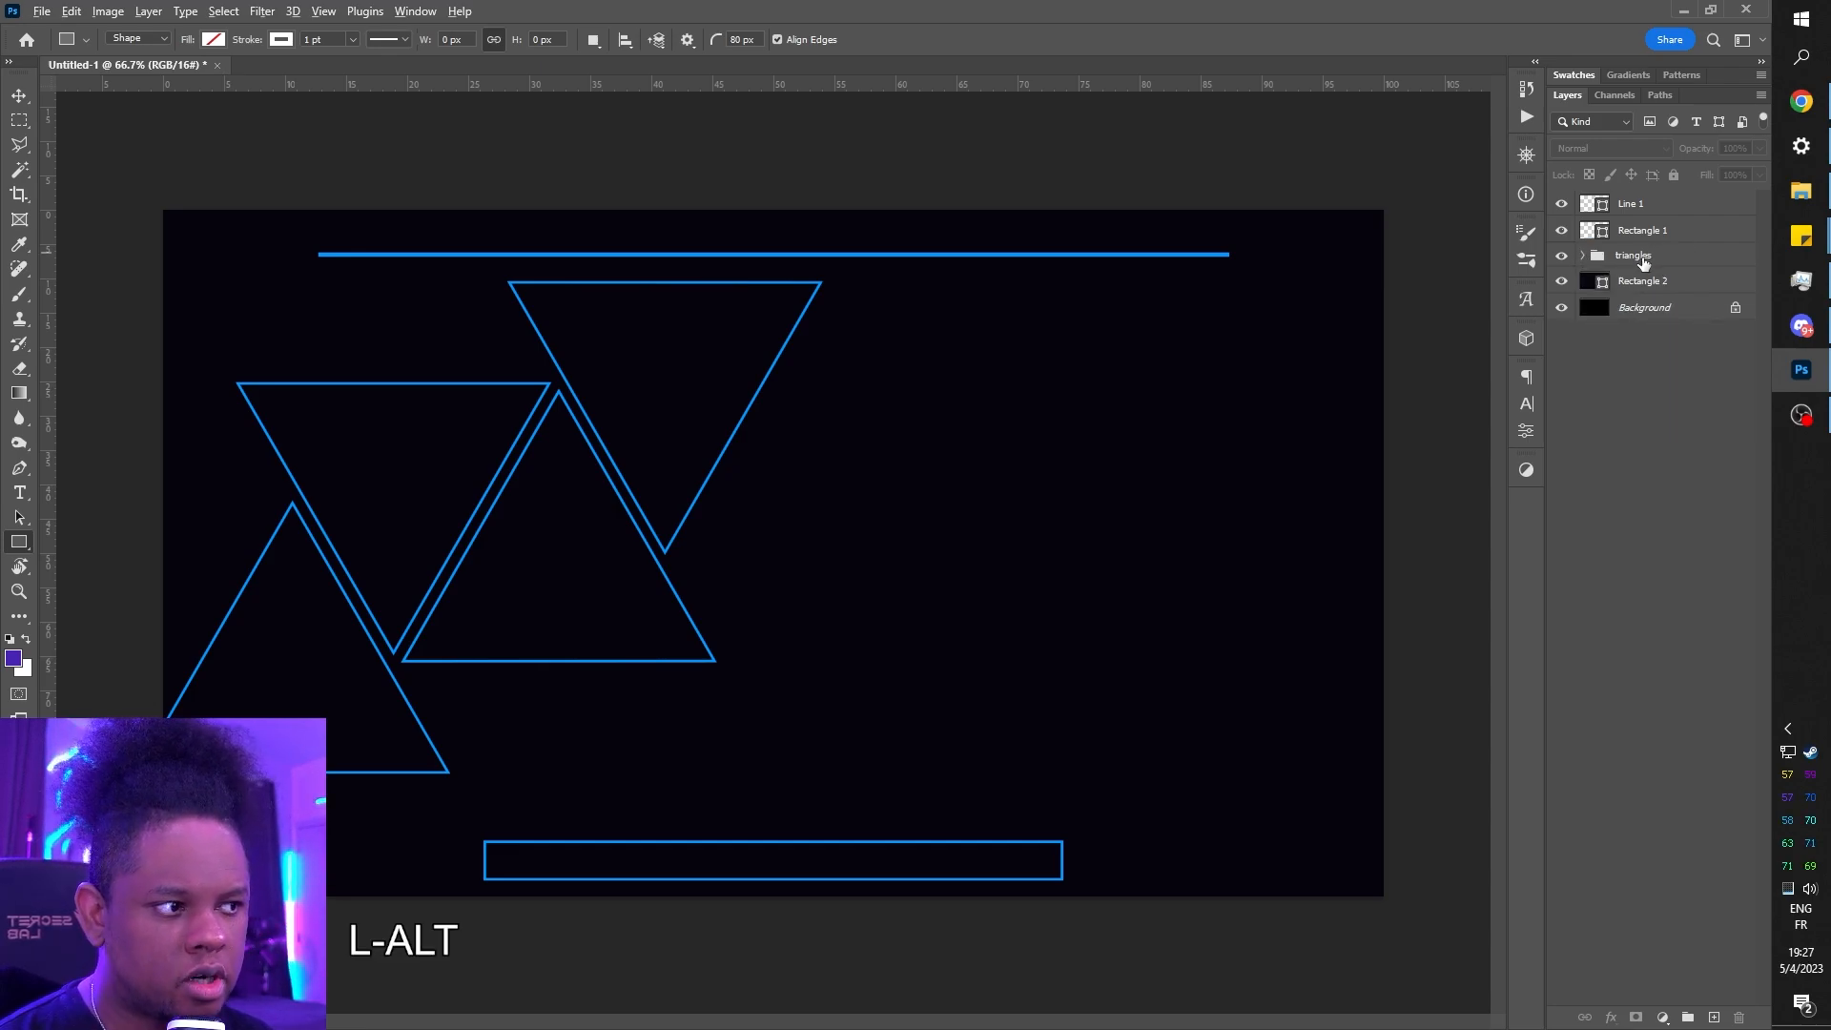
drag(1642, 262, 1637, 273)
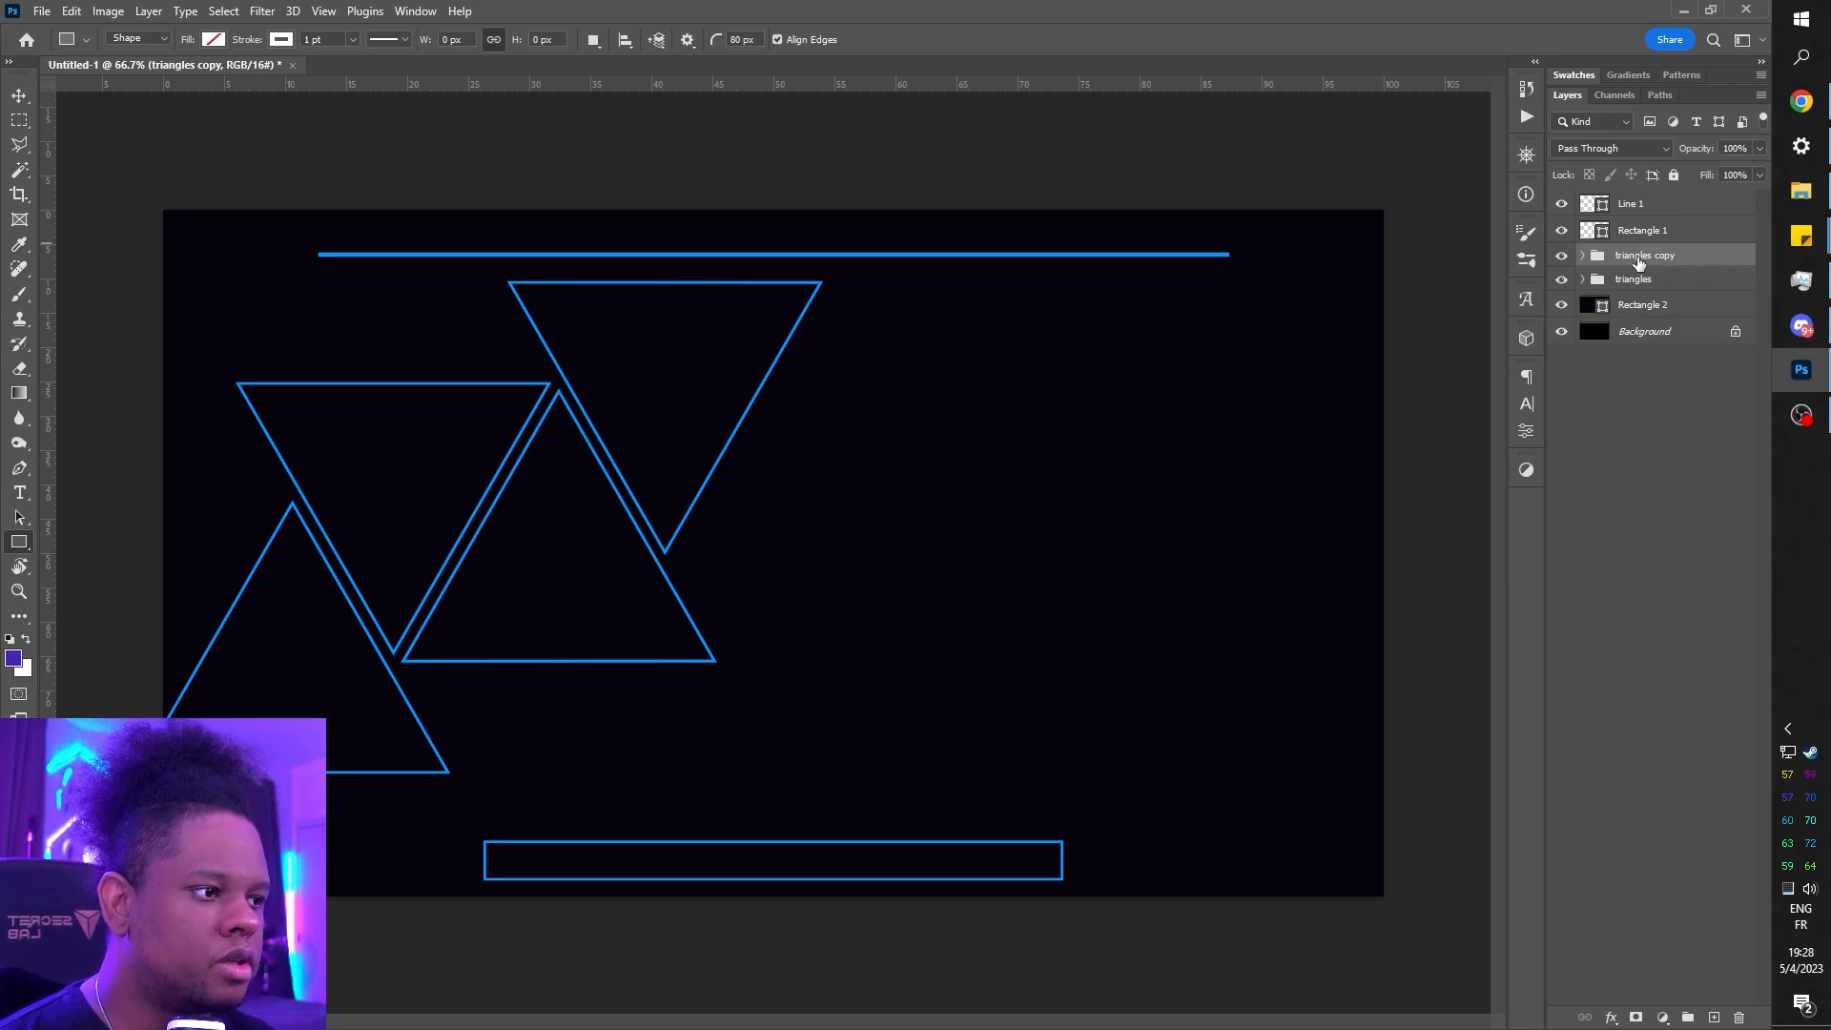
right_click(1638, 258)
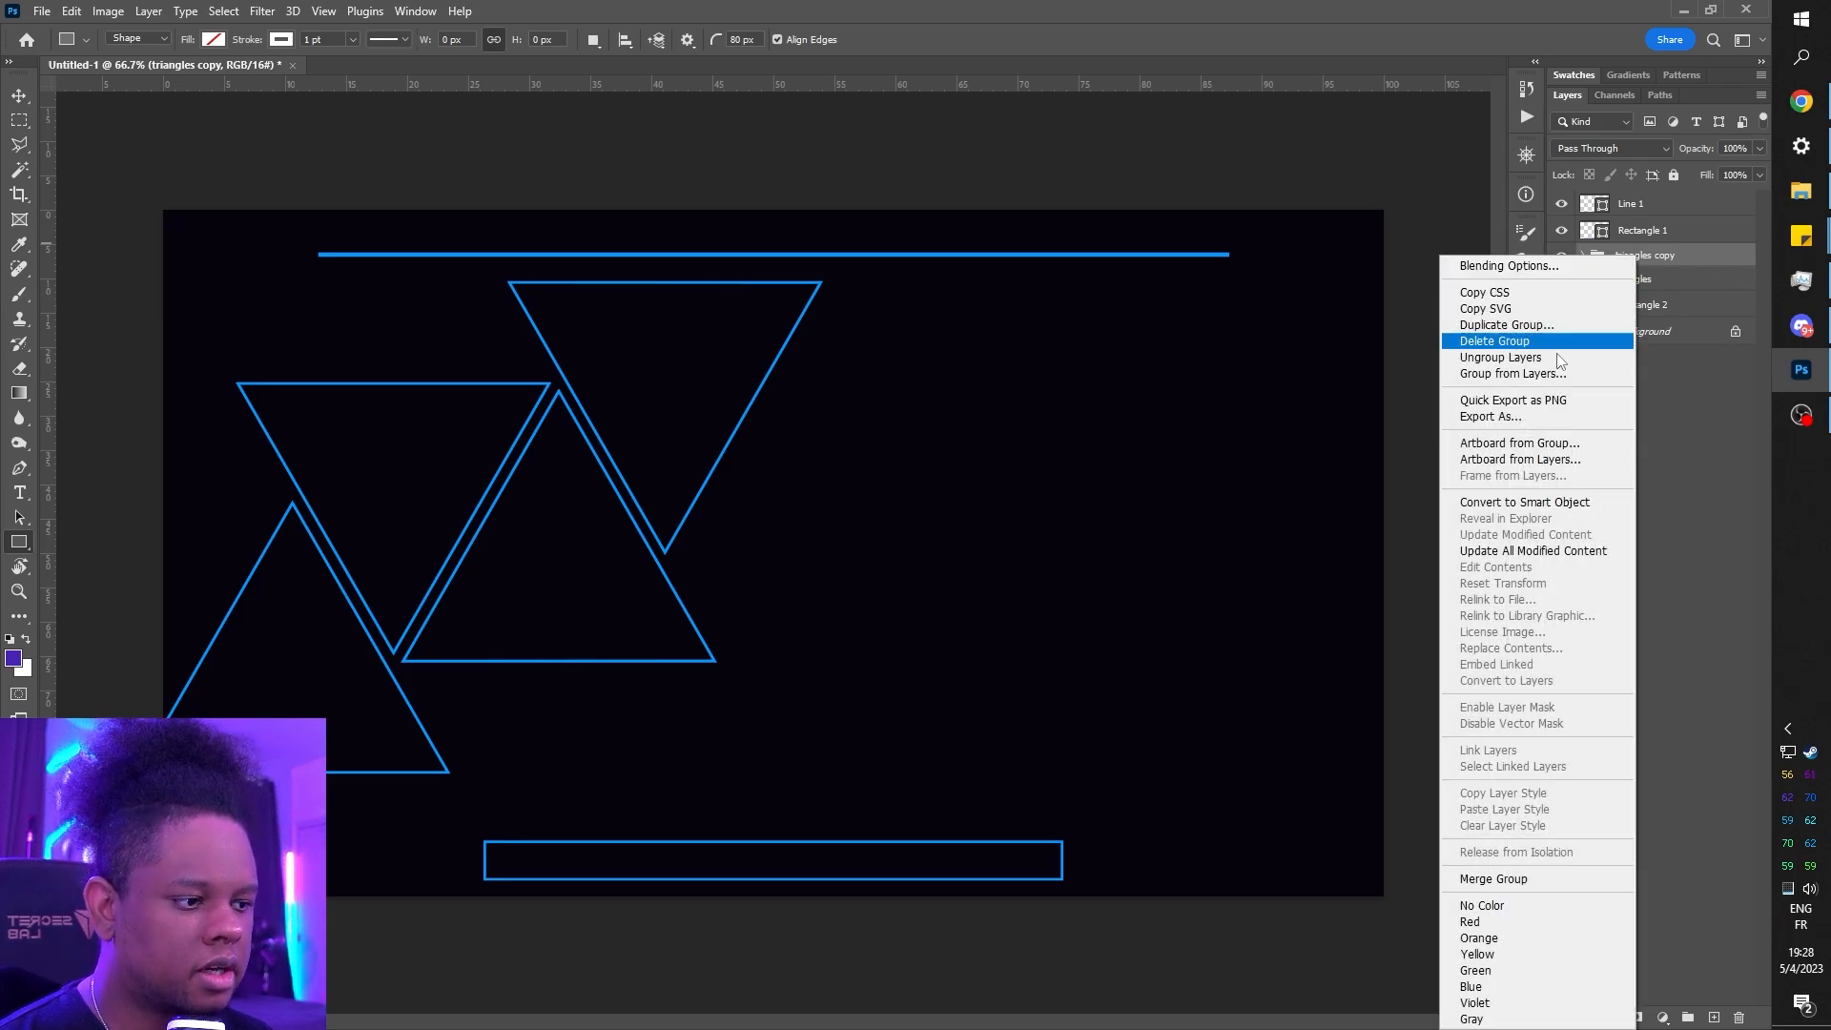
click(1545, 879)
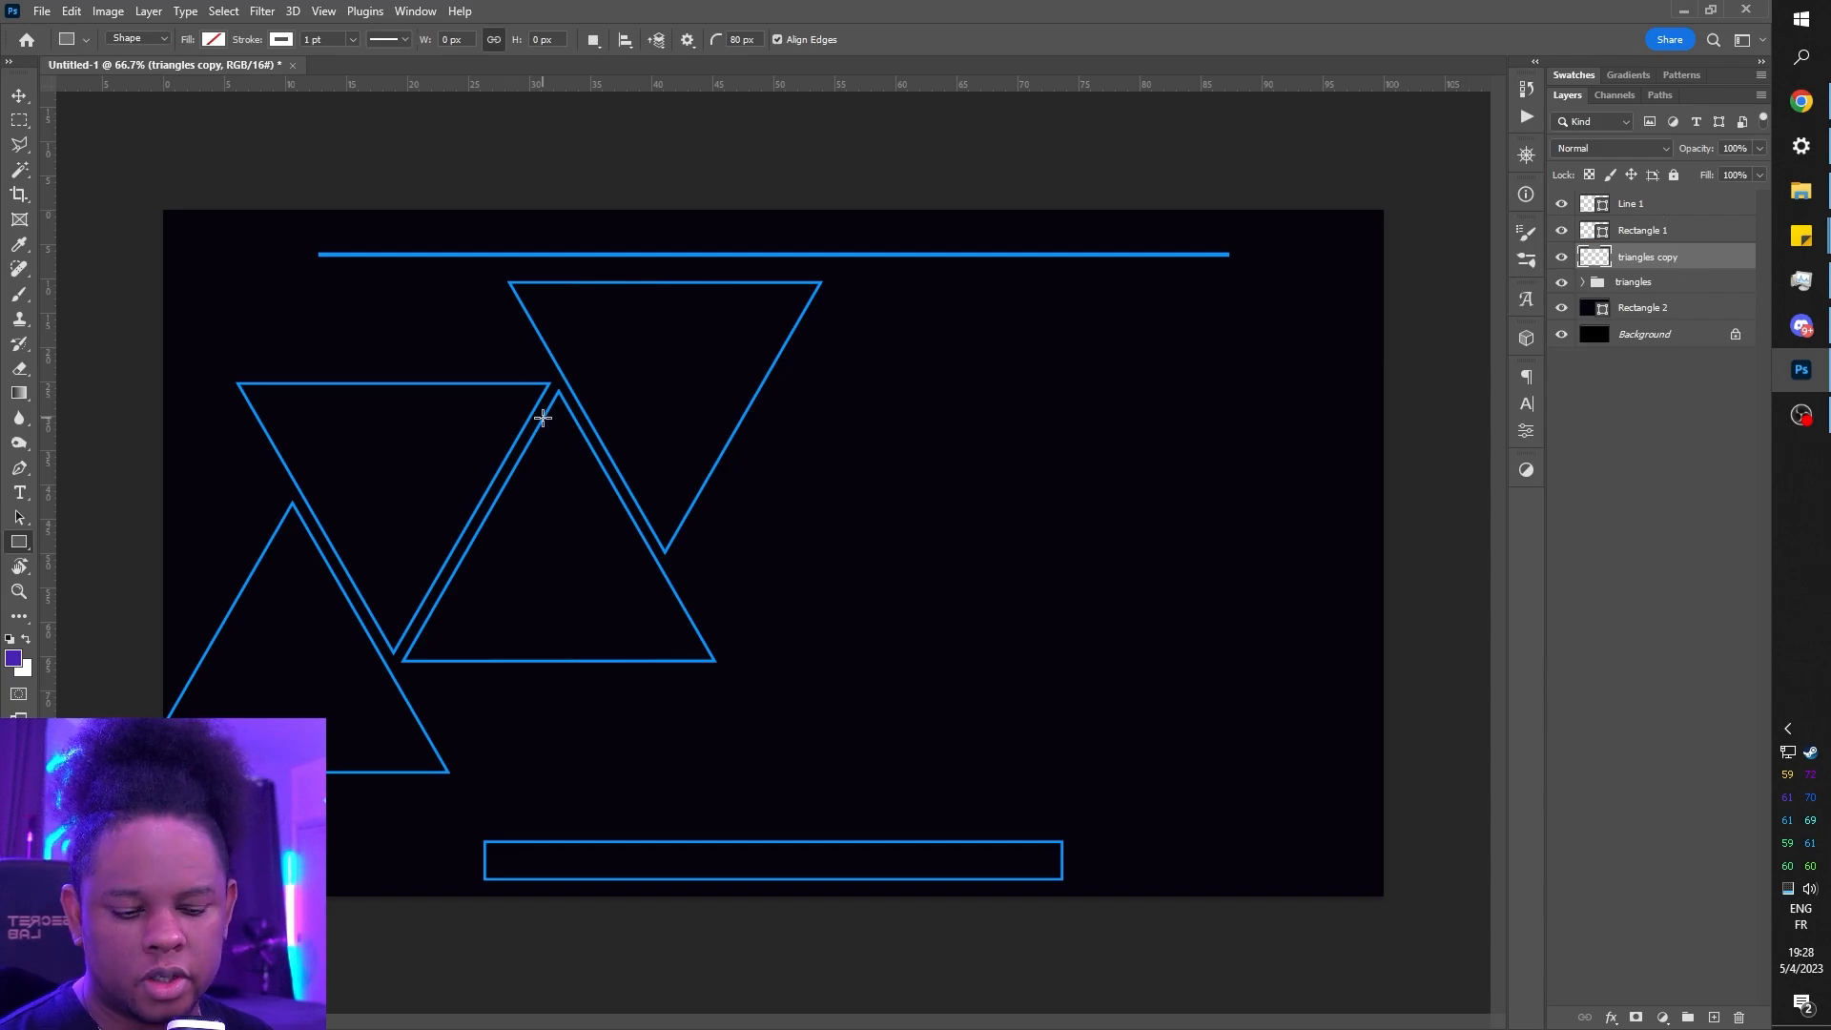
- Scale the merged triangles copy down to a tiny motif and place it in the canvas's upper-left corner
key(ctrl+t)
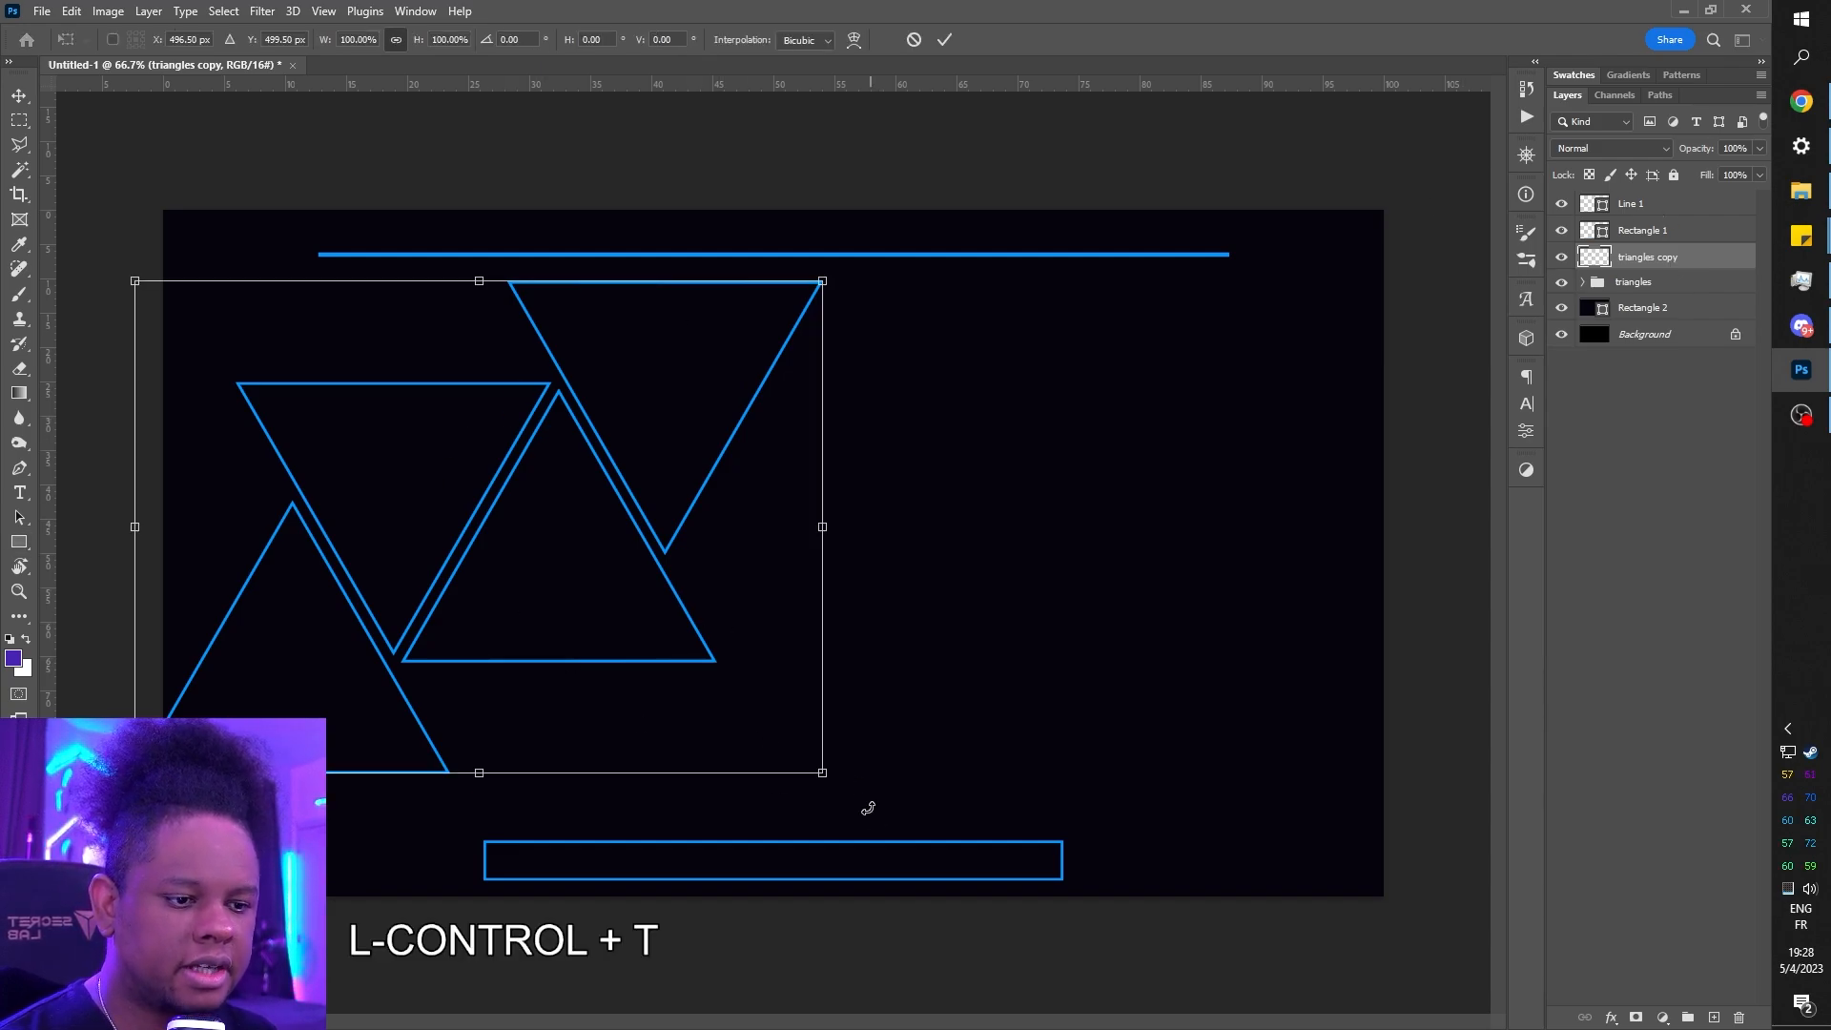
drag(824, 773, 242, 265)
drag(179, 302, 230, 258)
key(Return)
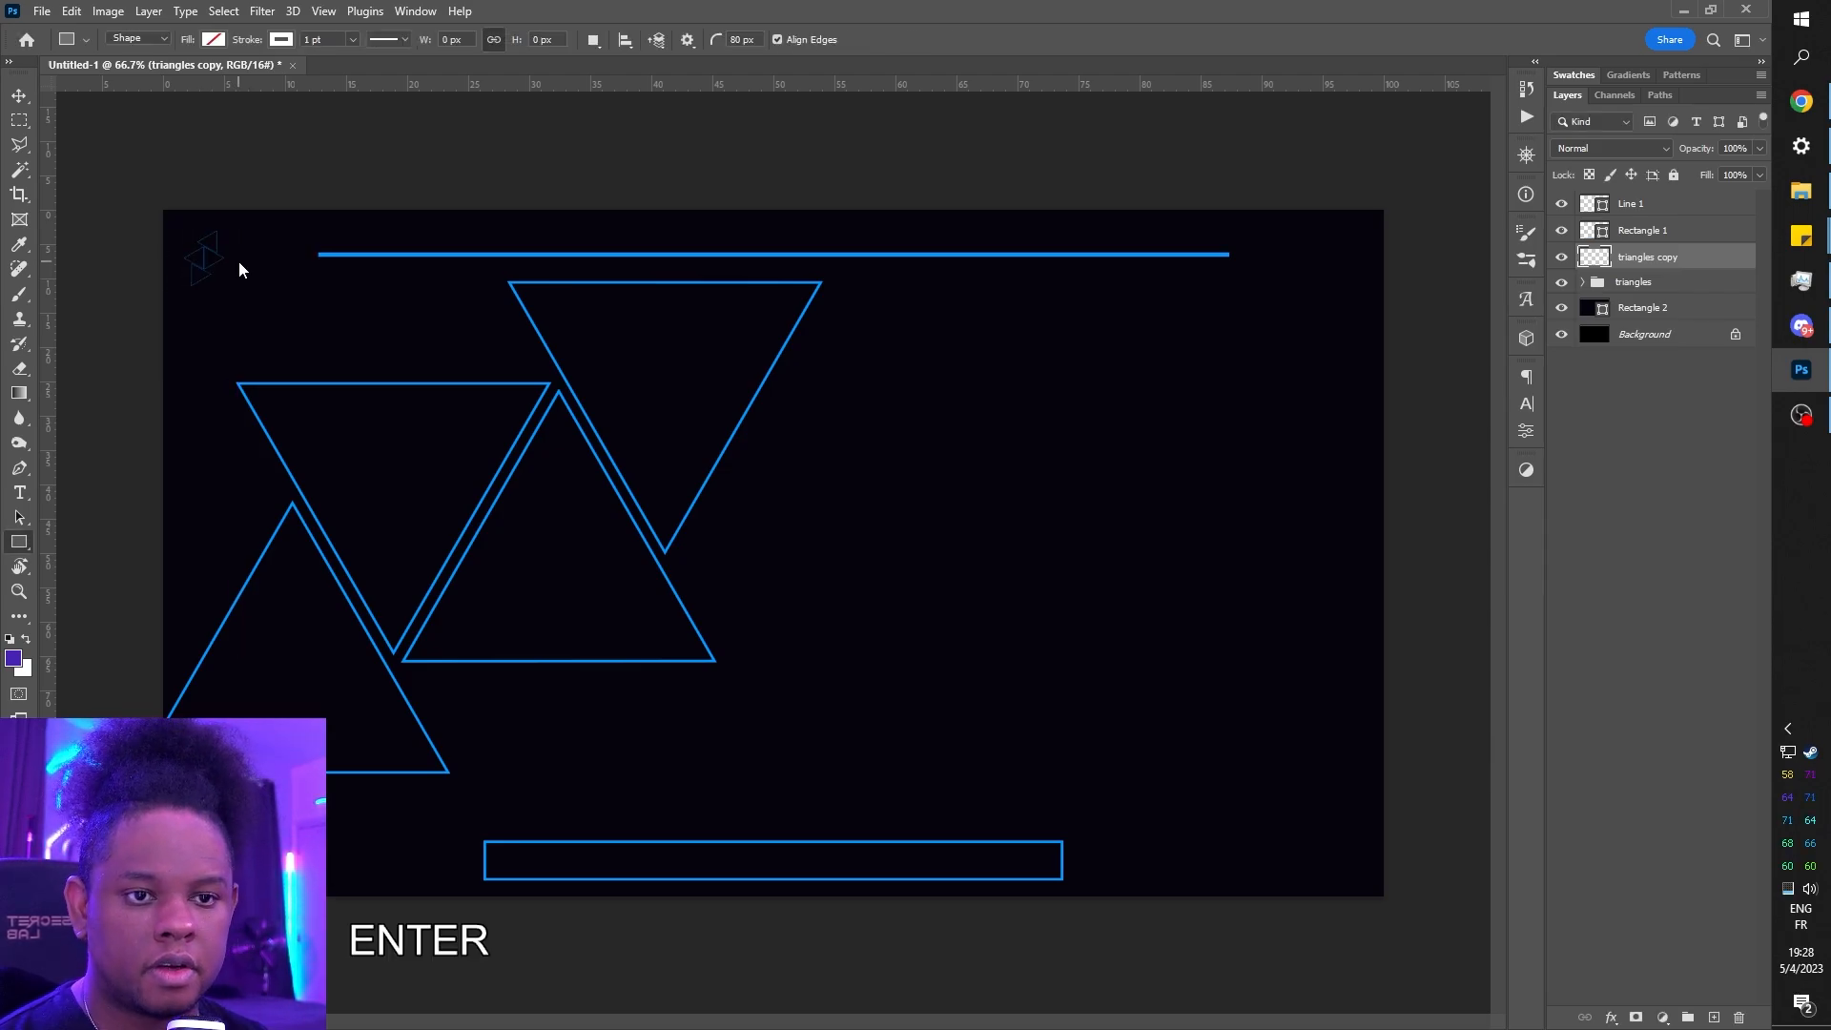
- Duplicate the small triangle motif into the lower-right canvas corner, and scatter even smaller copies of it across the canvas
key(v)
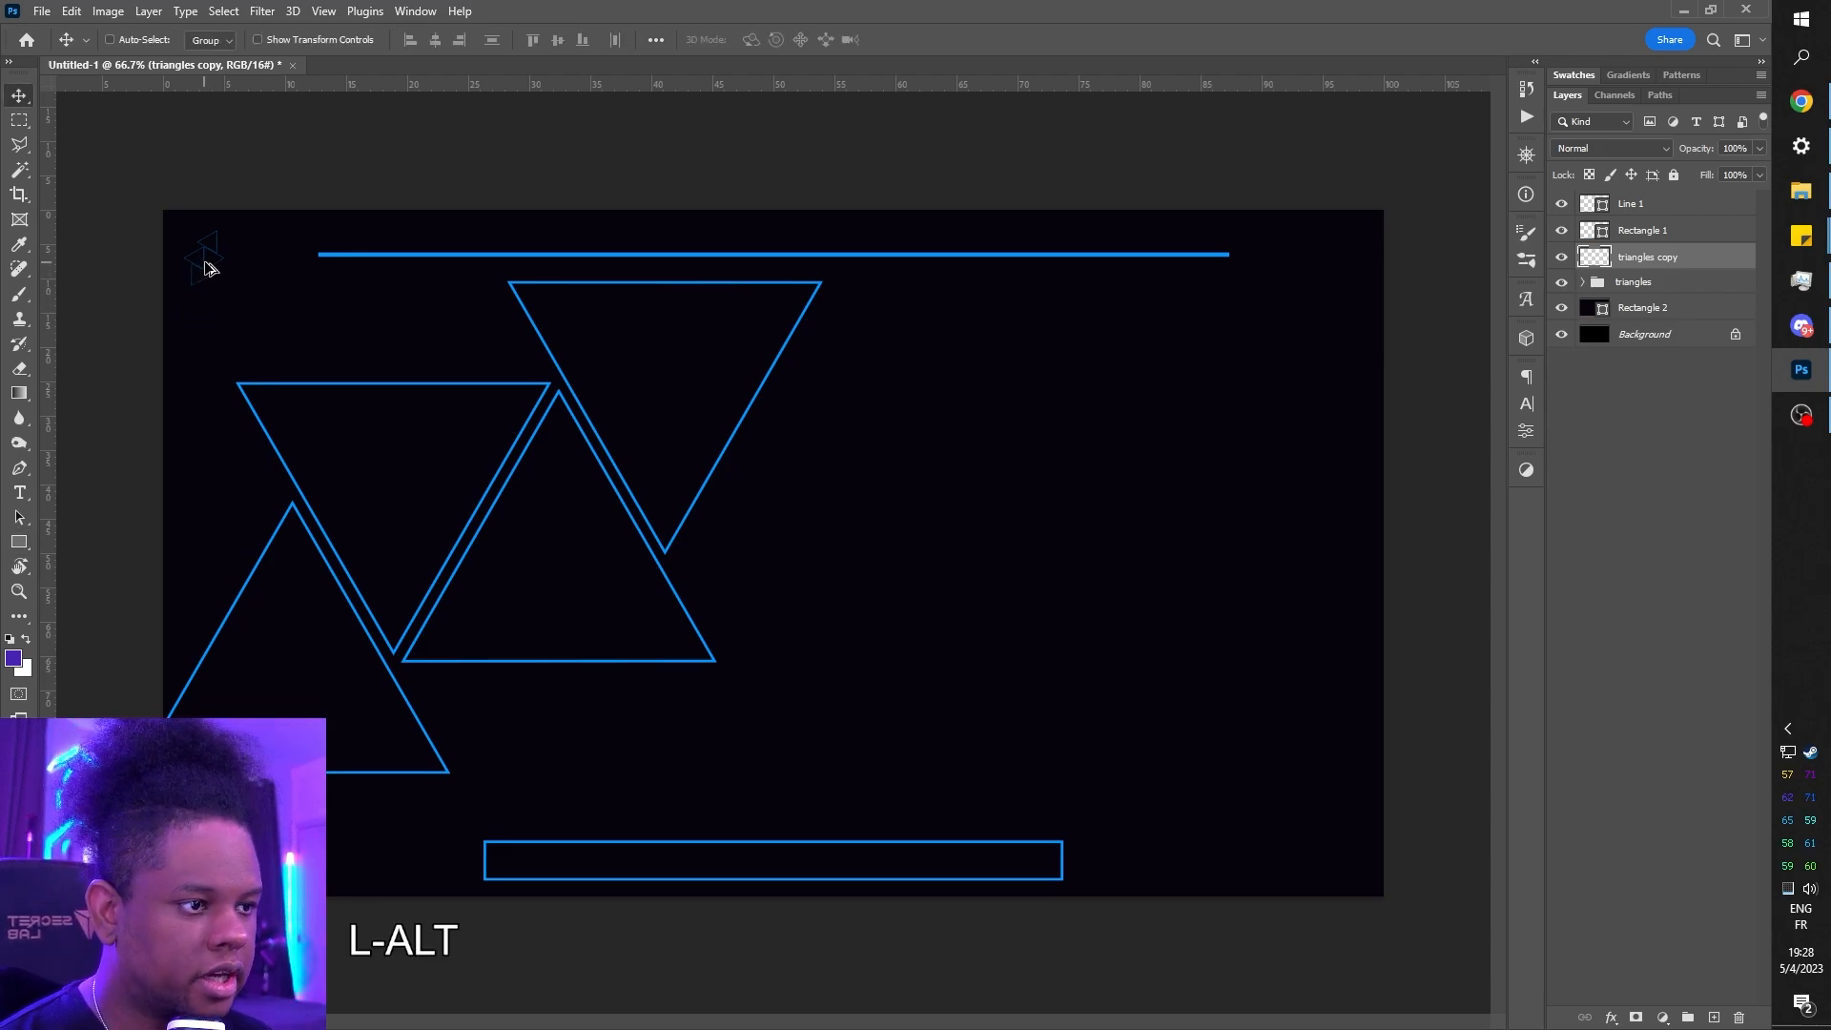
drag(209, 270, 1345, 869)
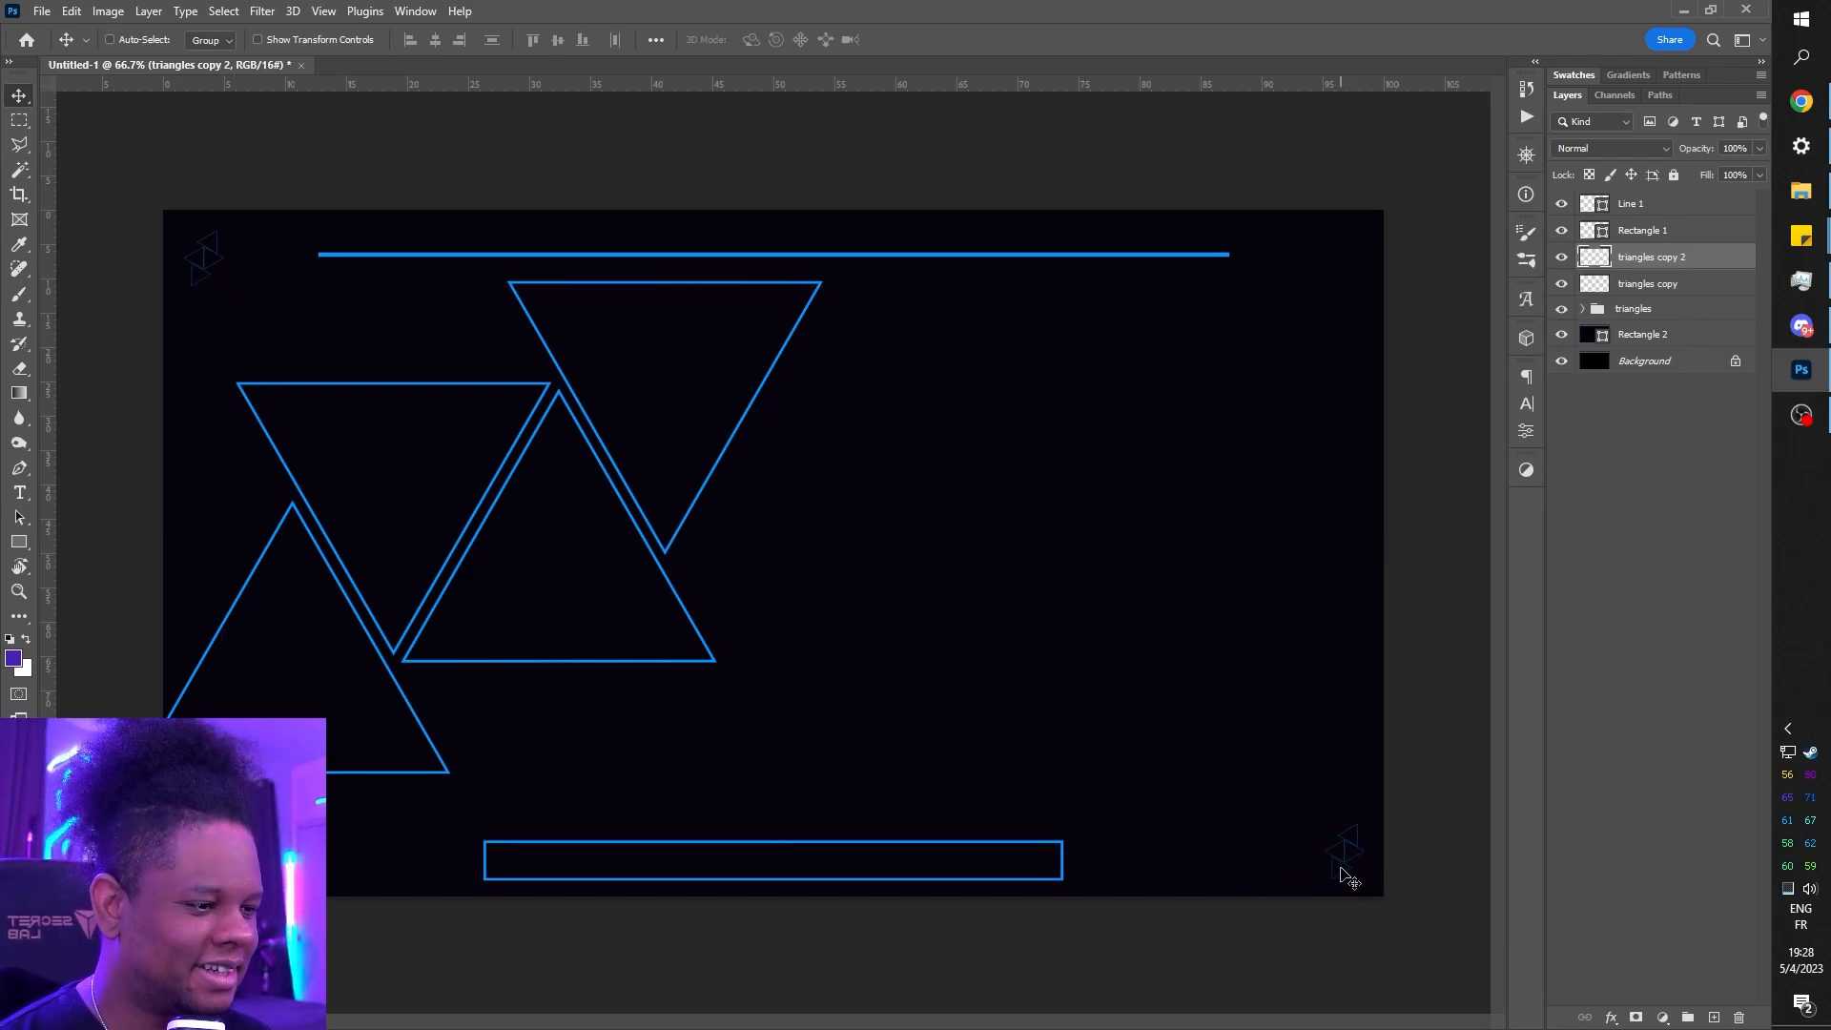
drag(1345, 875, 620, 742)
key(ctrl+t)
key(Return)
drag(399, 361, 386, 349)
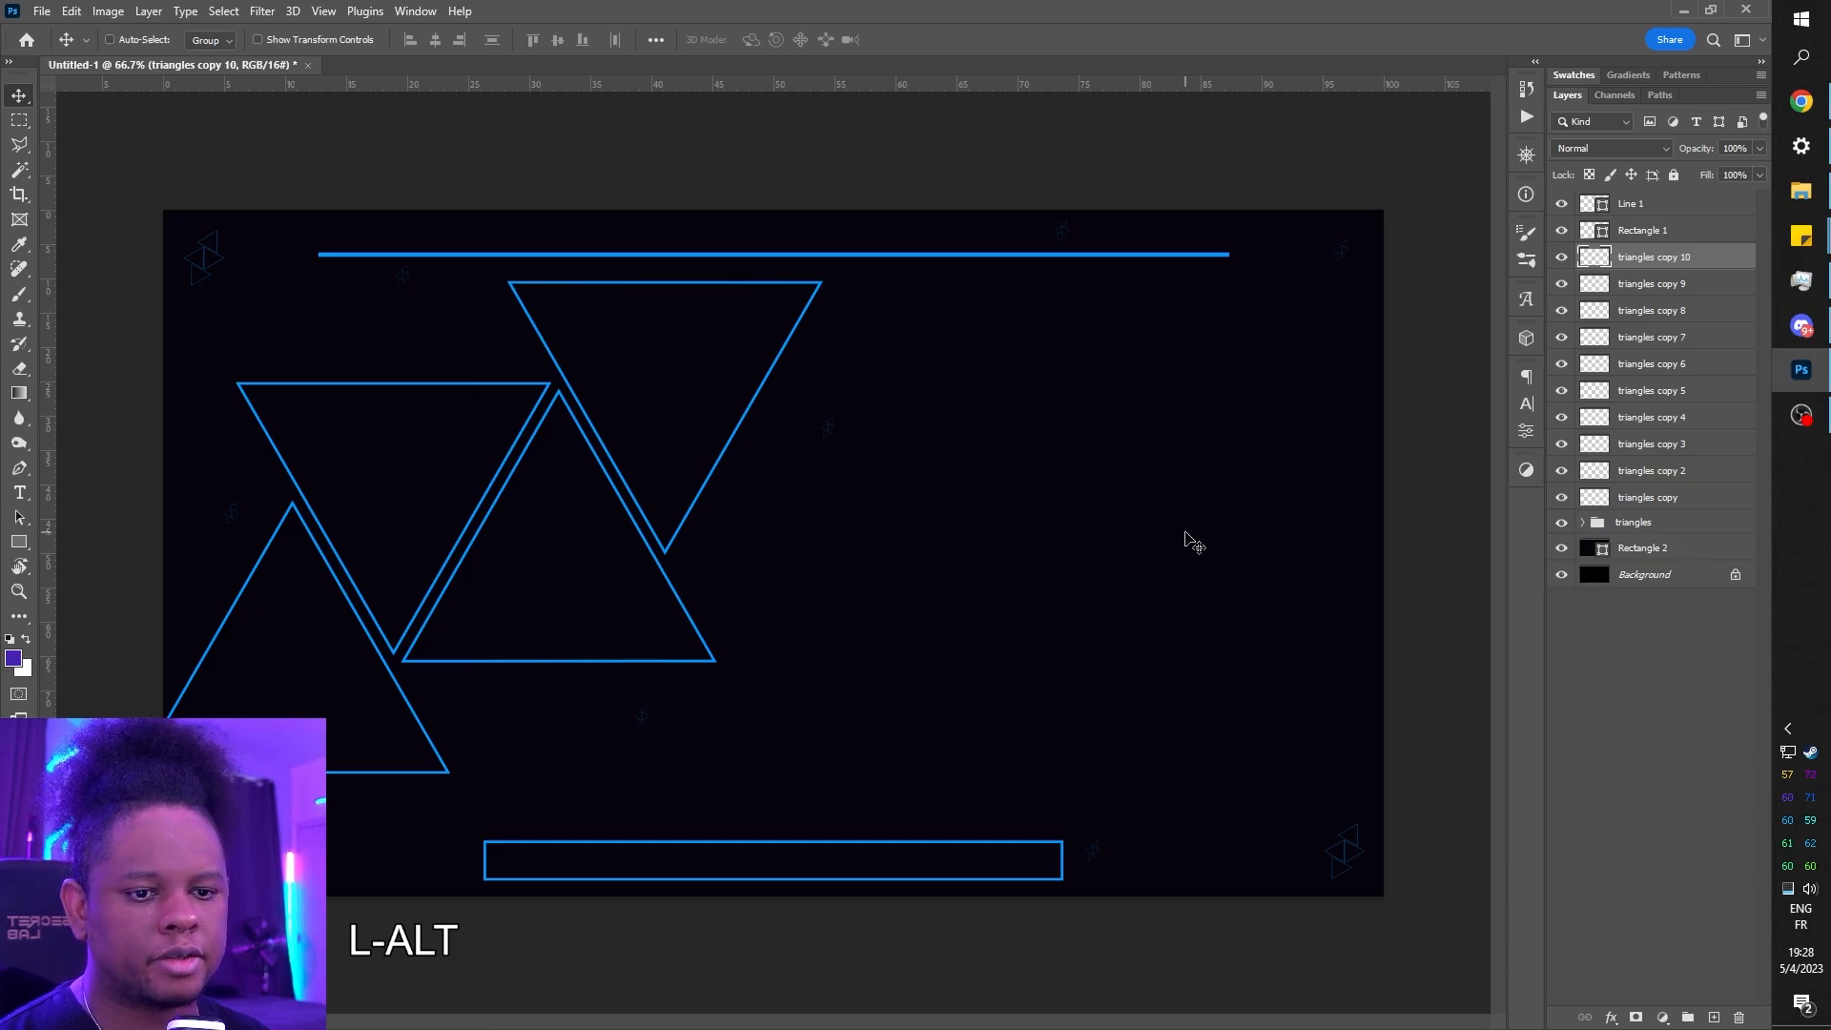
- Merge all the small triangle motif layers into one layer and check it by toggling its visibility
shift+click(1646, 499)
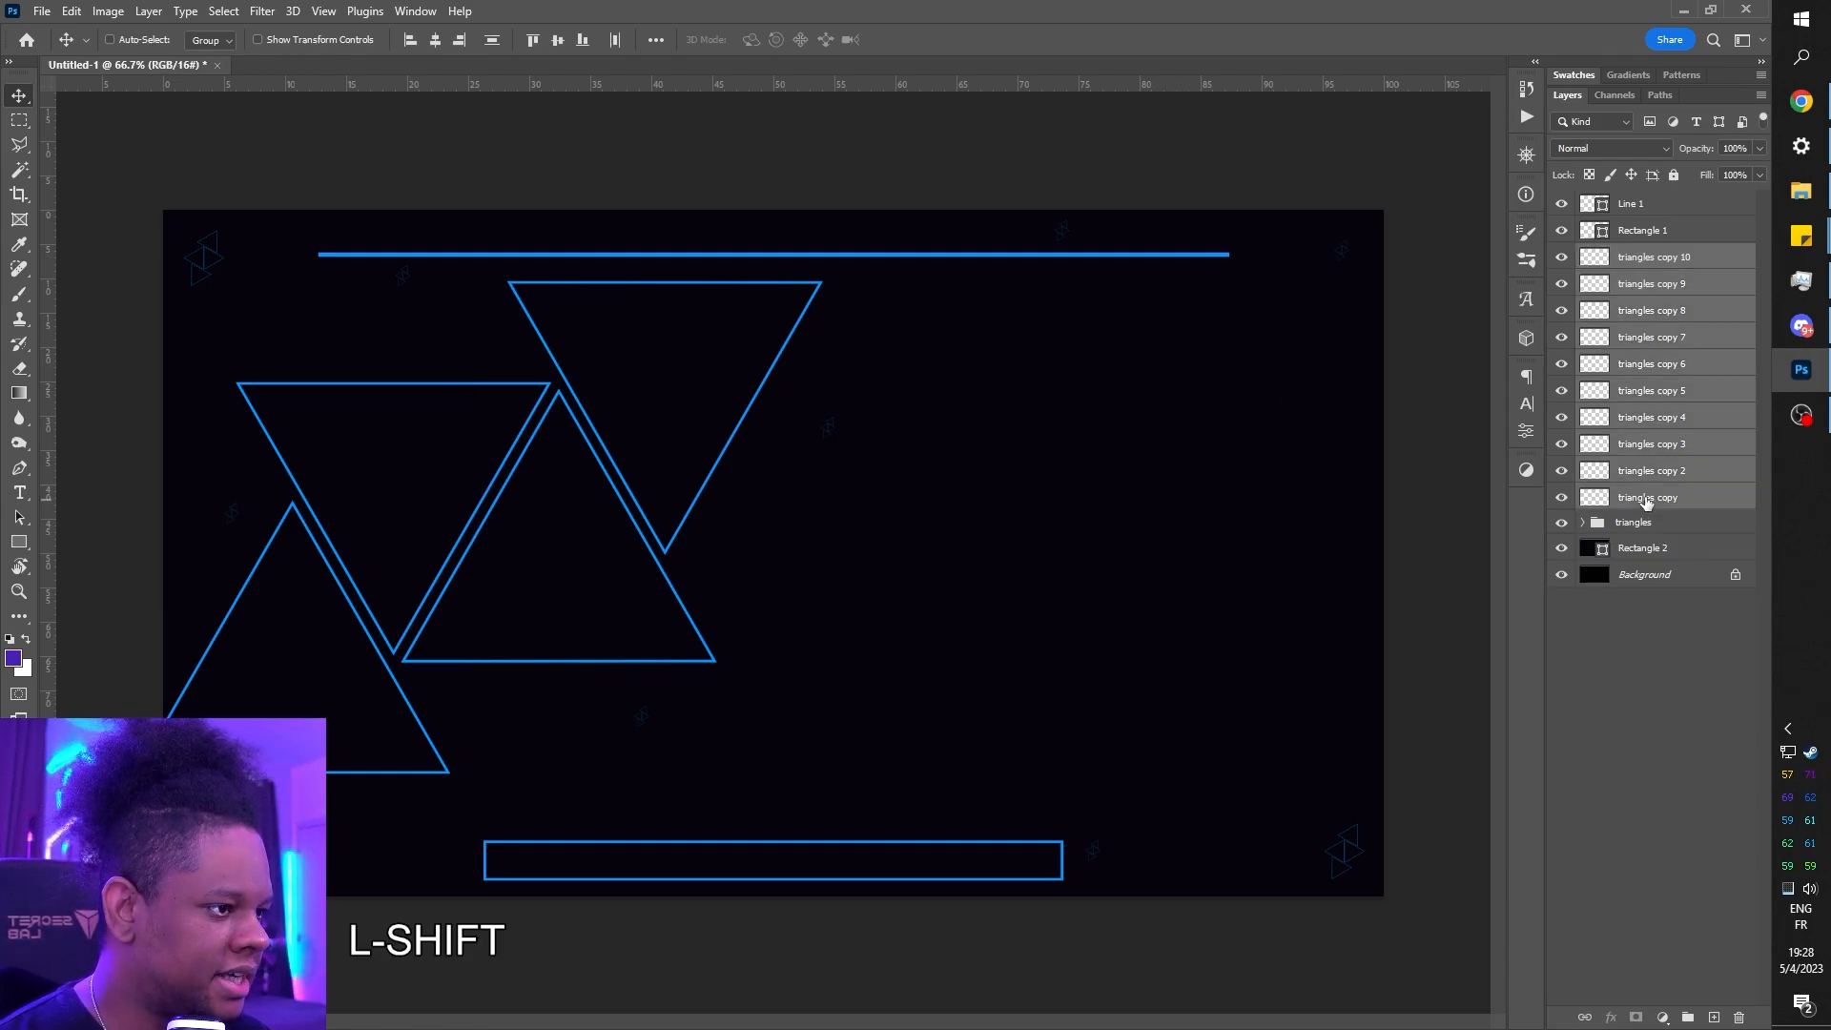
right_click(1657, 366)
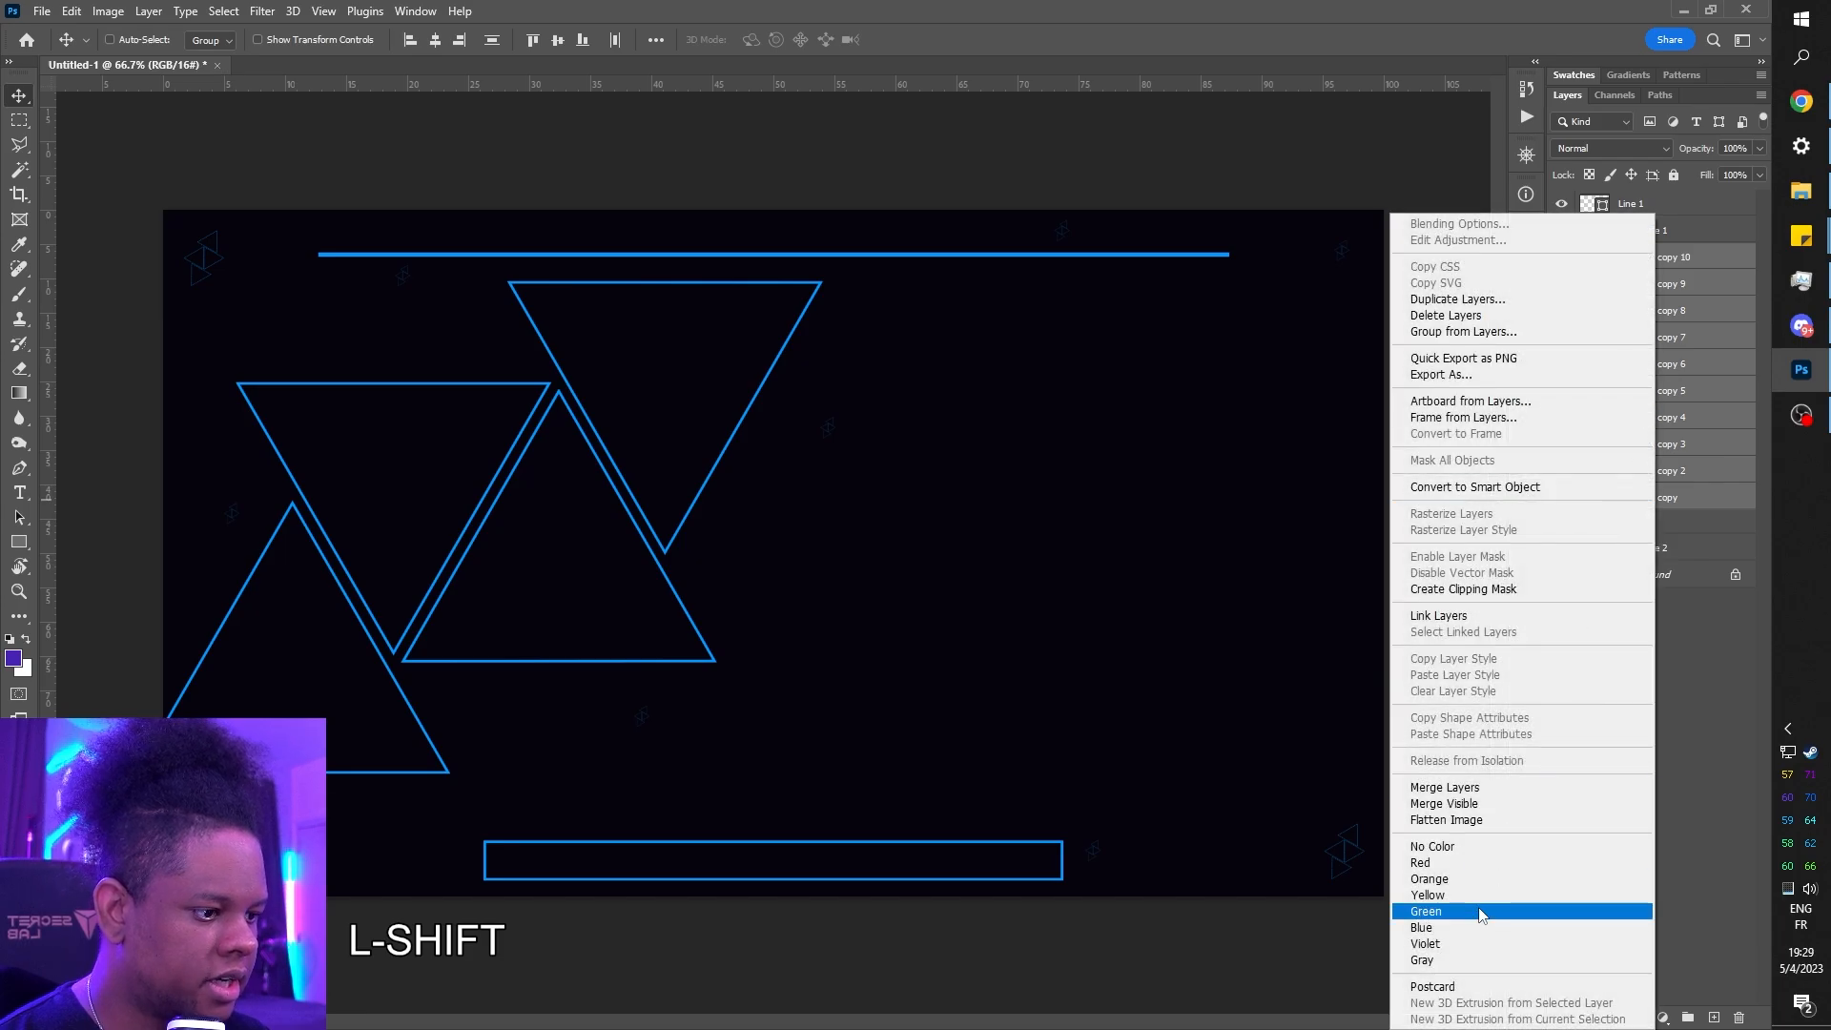
click(1538, 789)
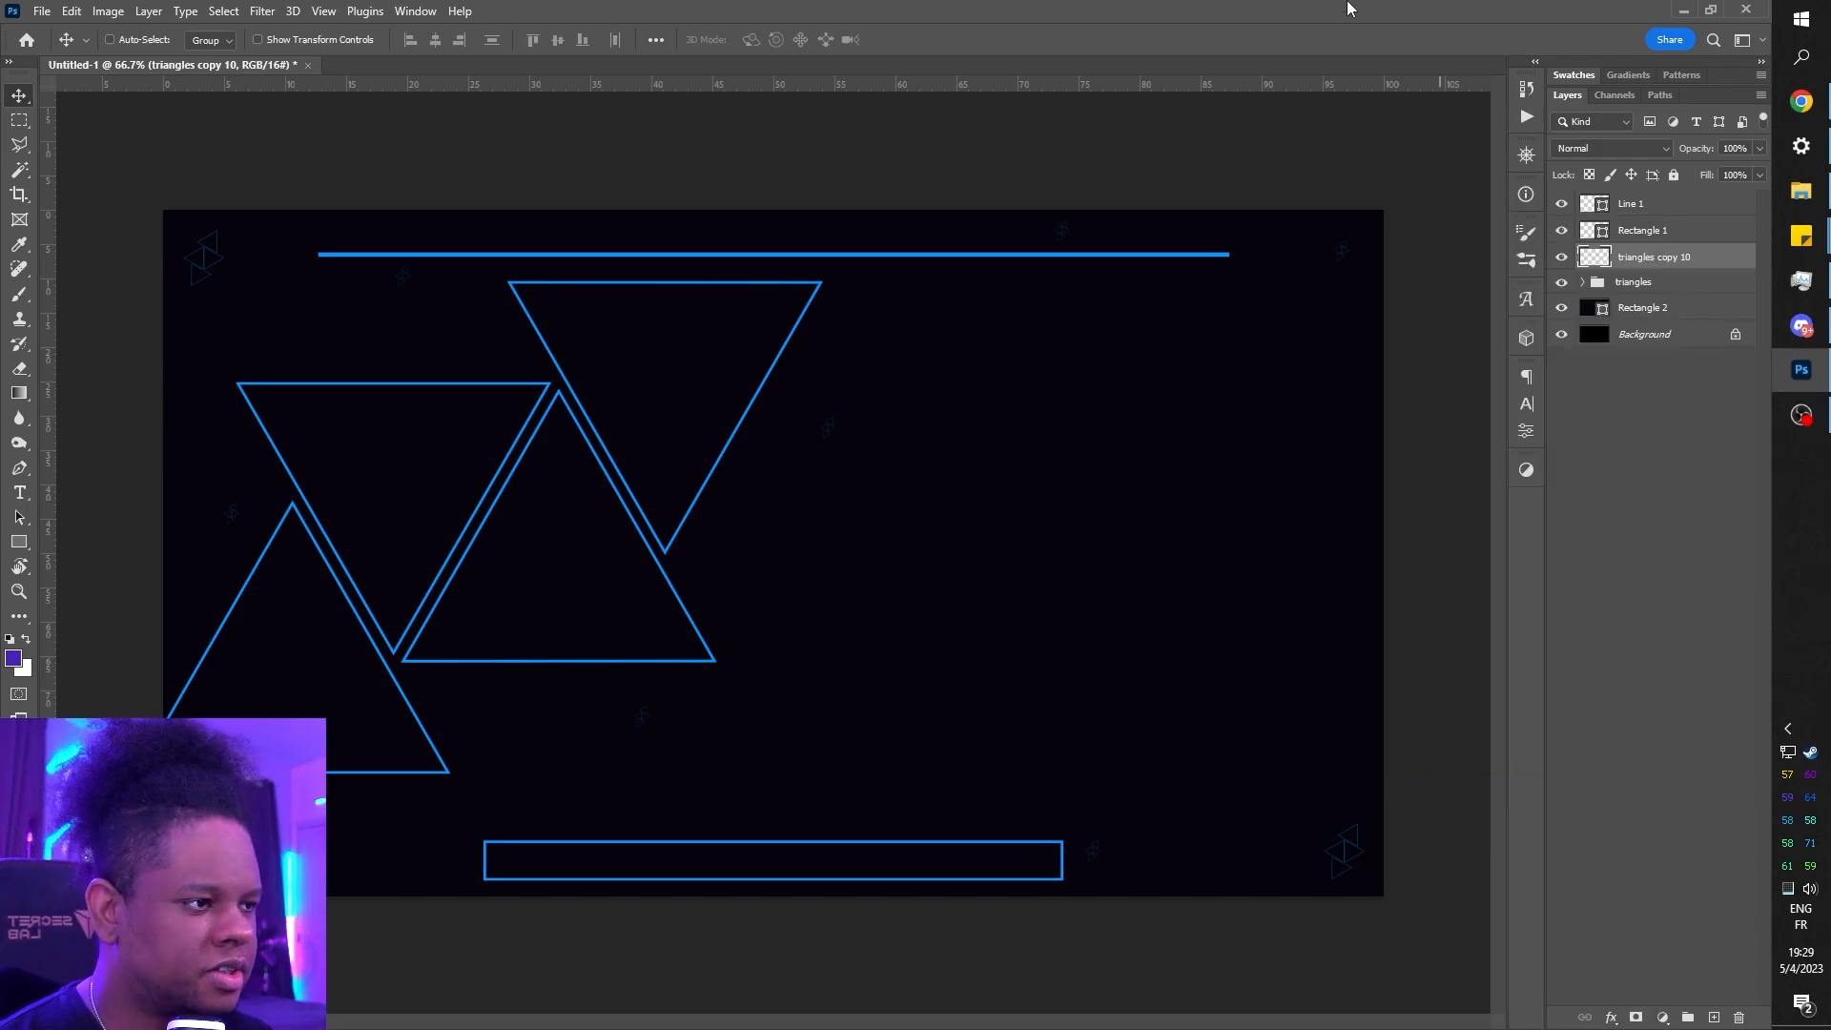
click(1560, 257)
click(1561, 258)
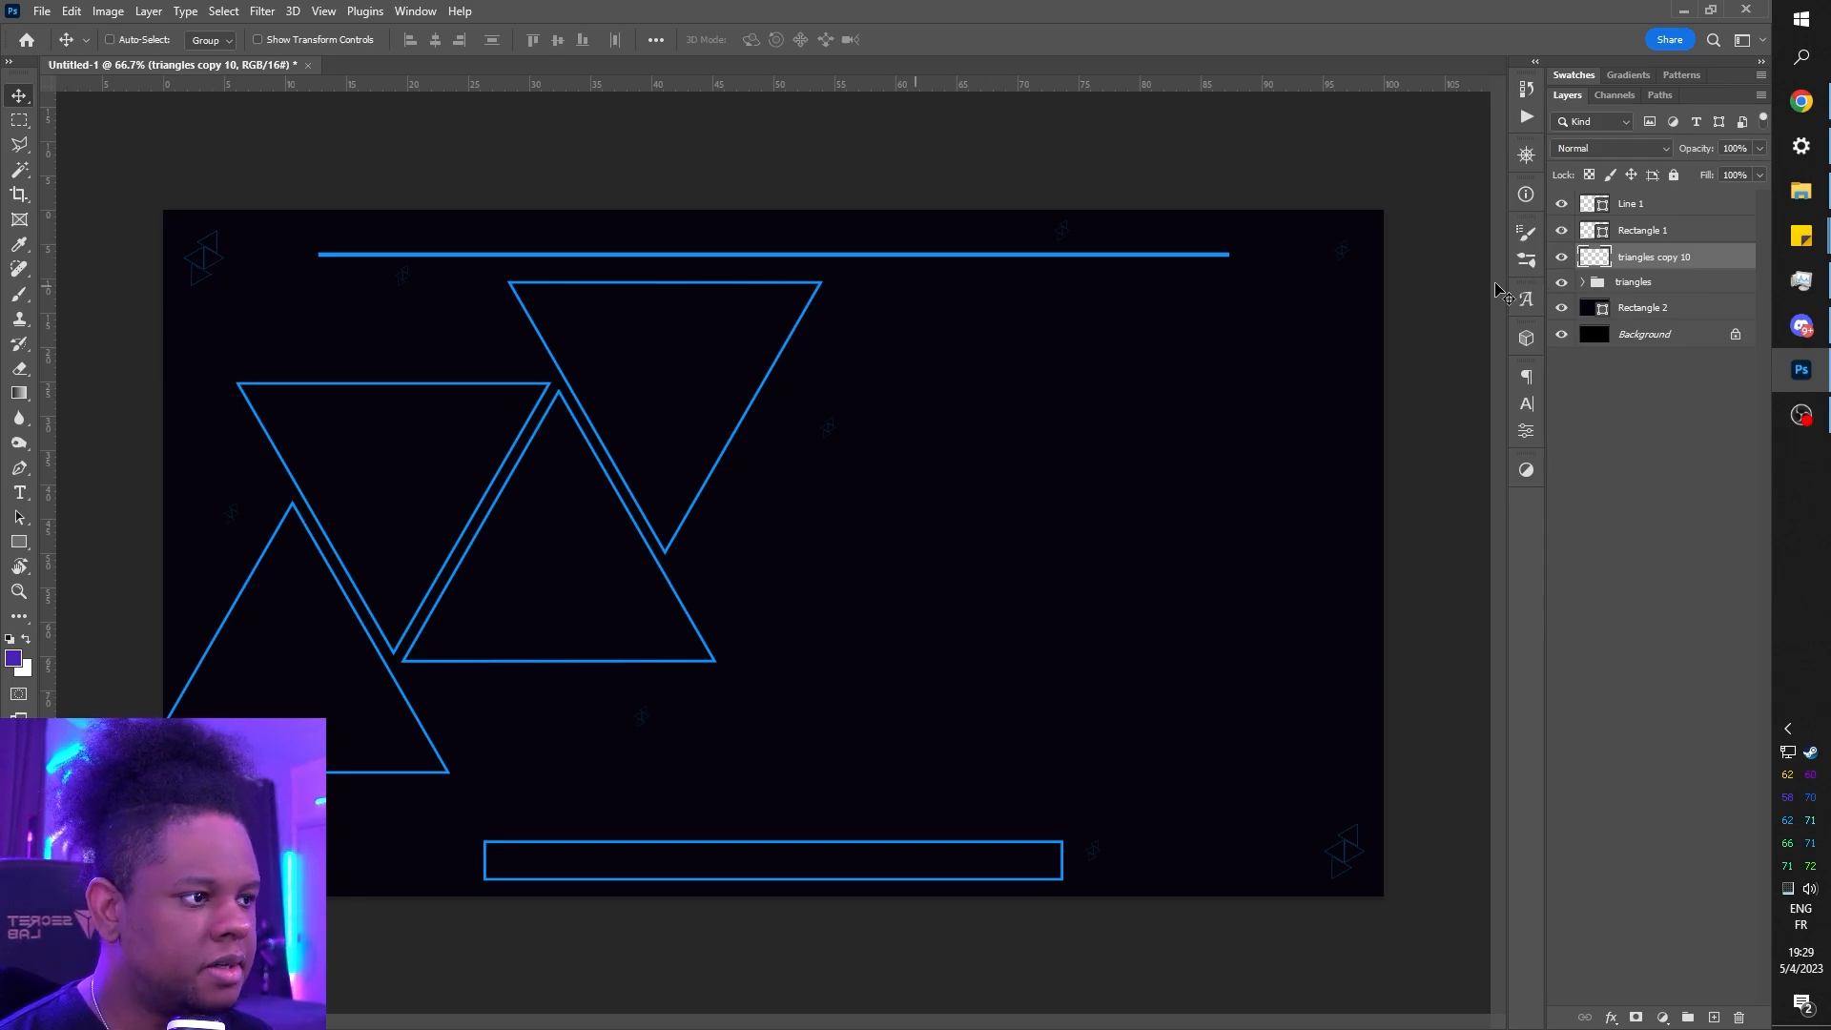
- Intensify the faint small motifs by duplicating their merged layer and merging the two layers together
drag(1659, 263, 1661, 252)
shift+click(1660, 280)
right_click(1660, 280)
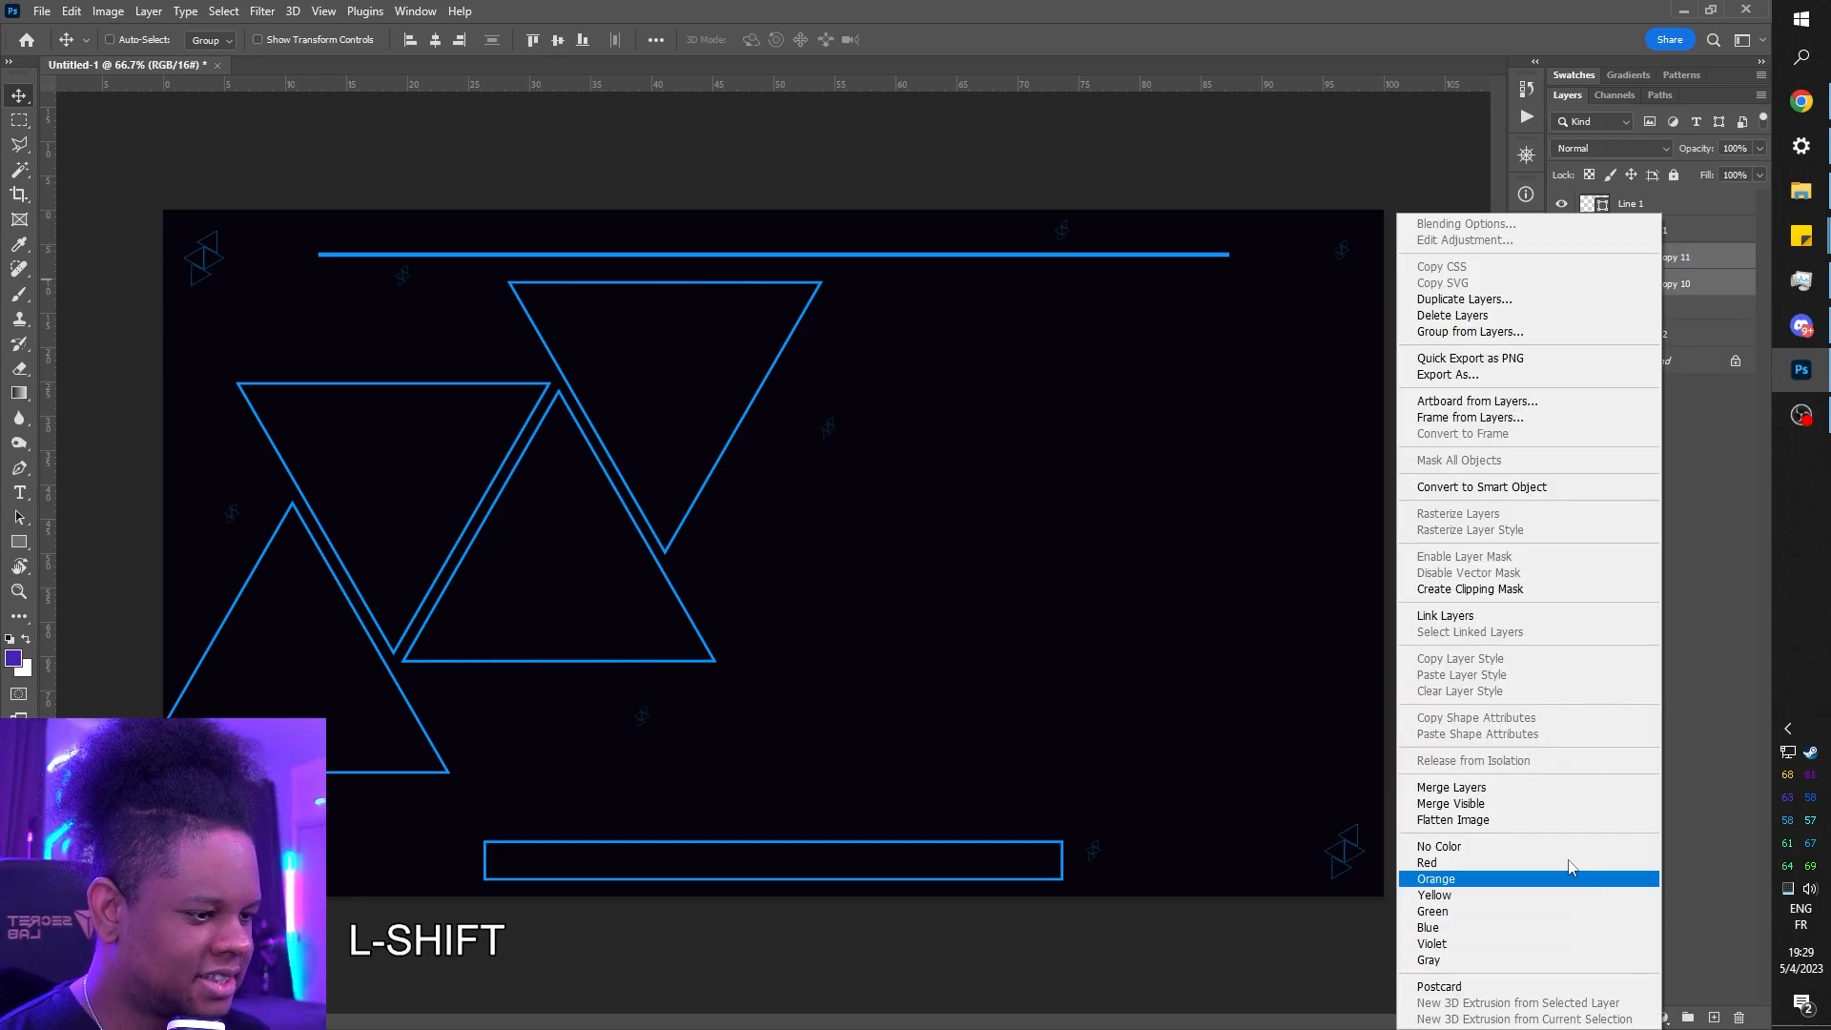
click(1573, 788)
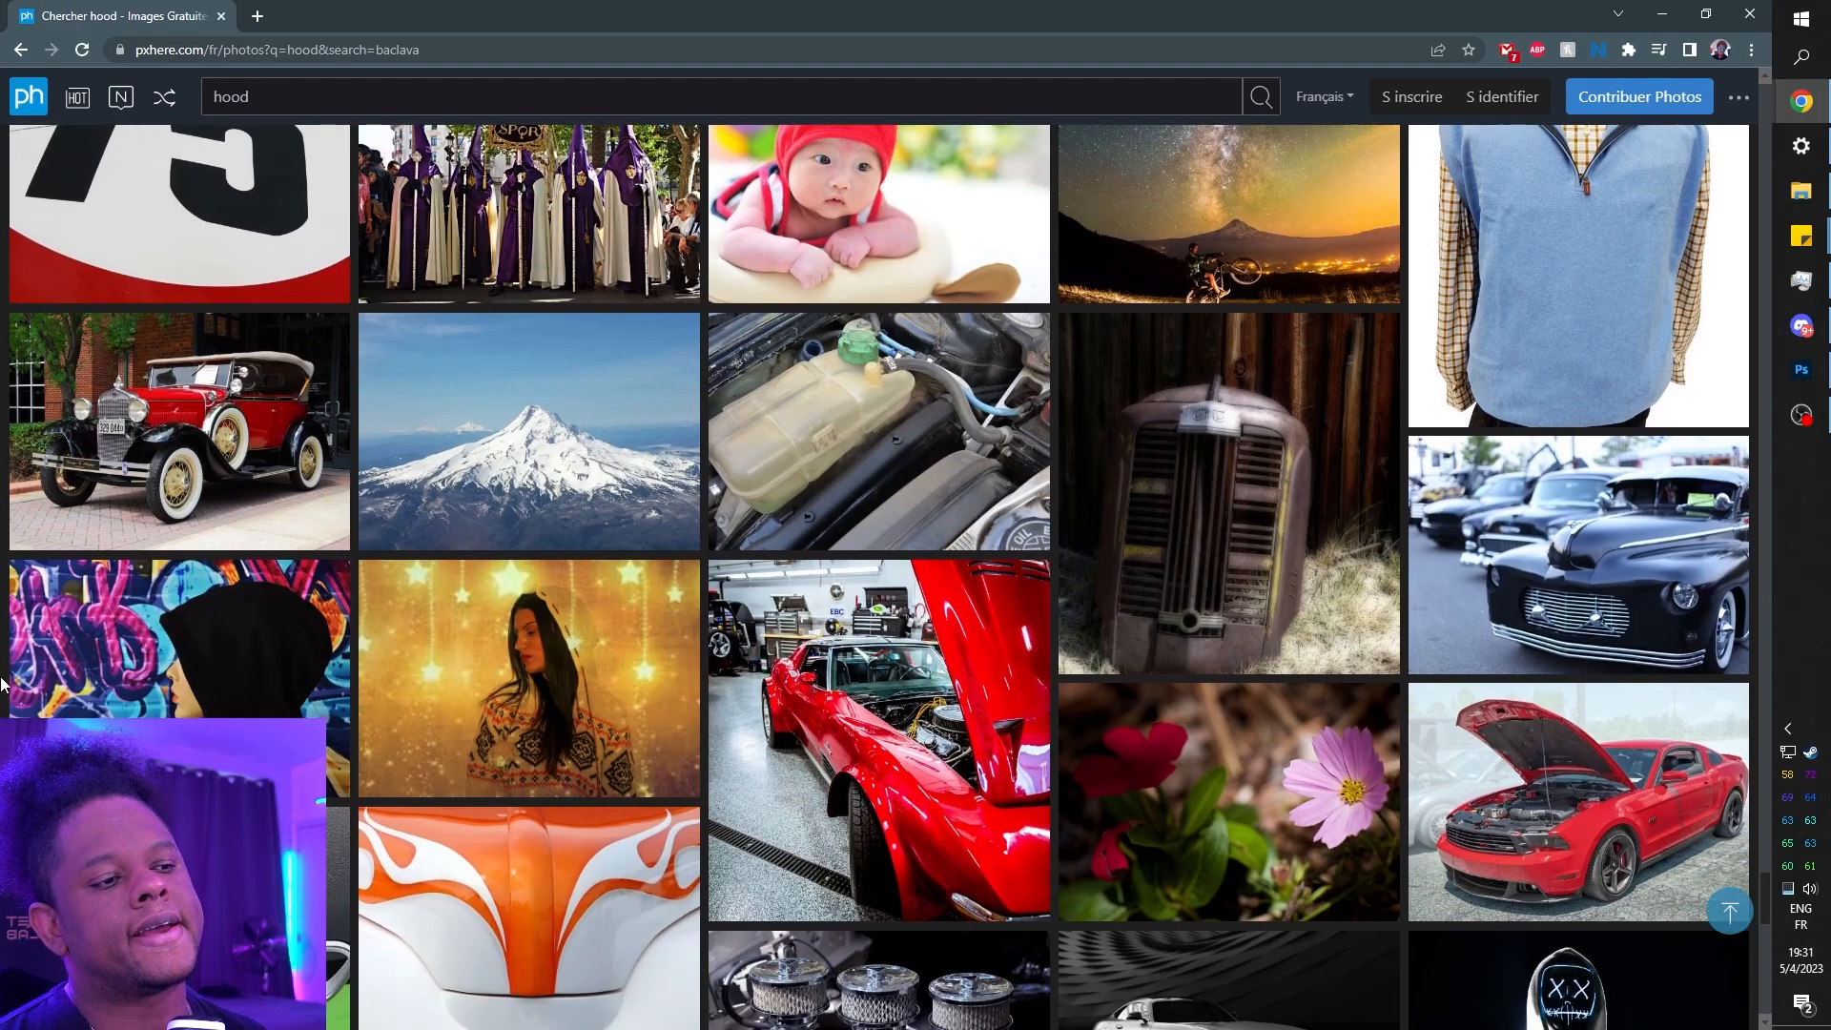
- Find the photo of the hooded figure with the glowing X-eyed mask in the pxhere hood results and copy it
scroll(3, 683, down, 1)
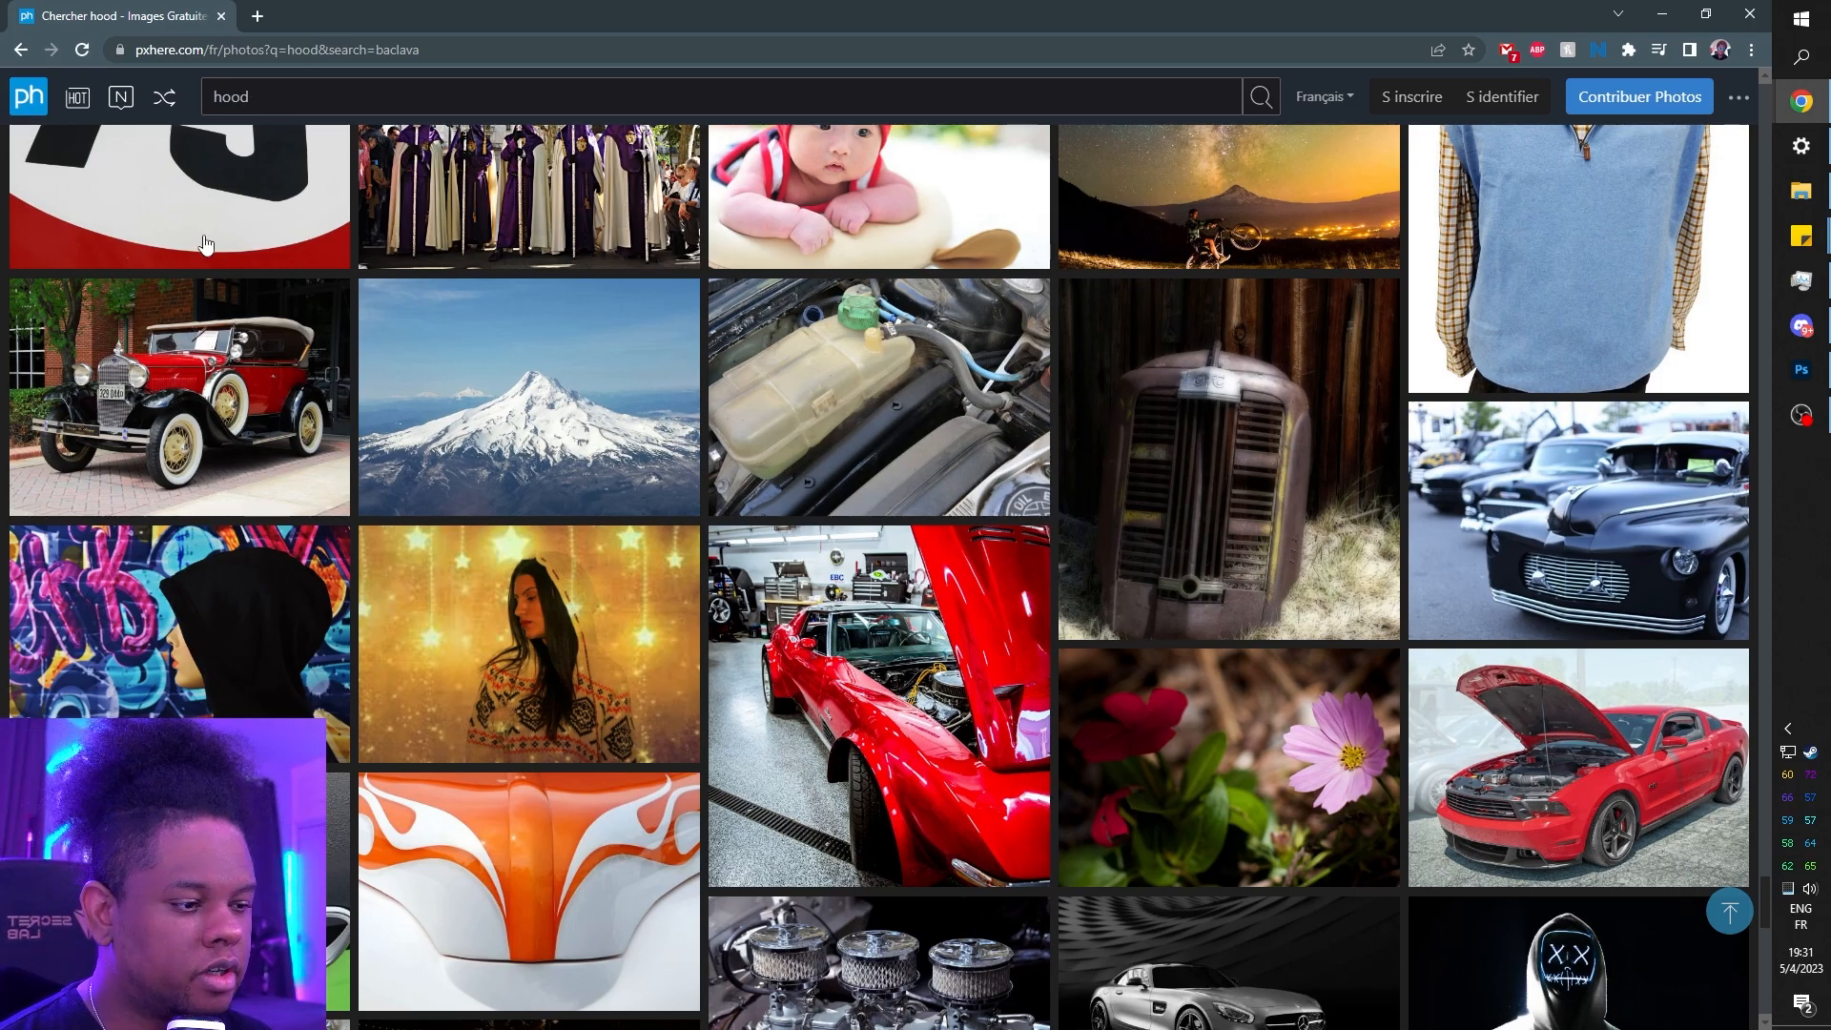
scroll(205, 245, down, 5)
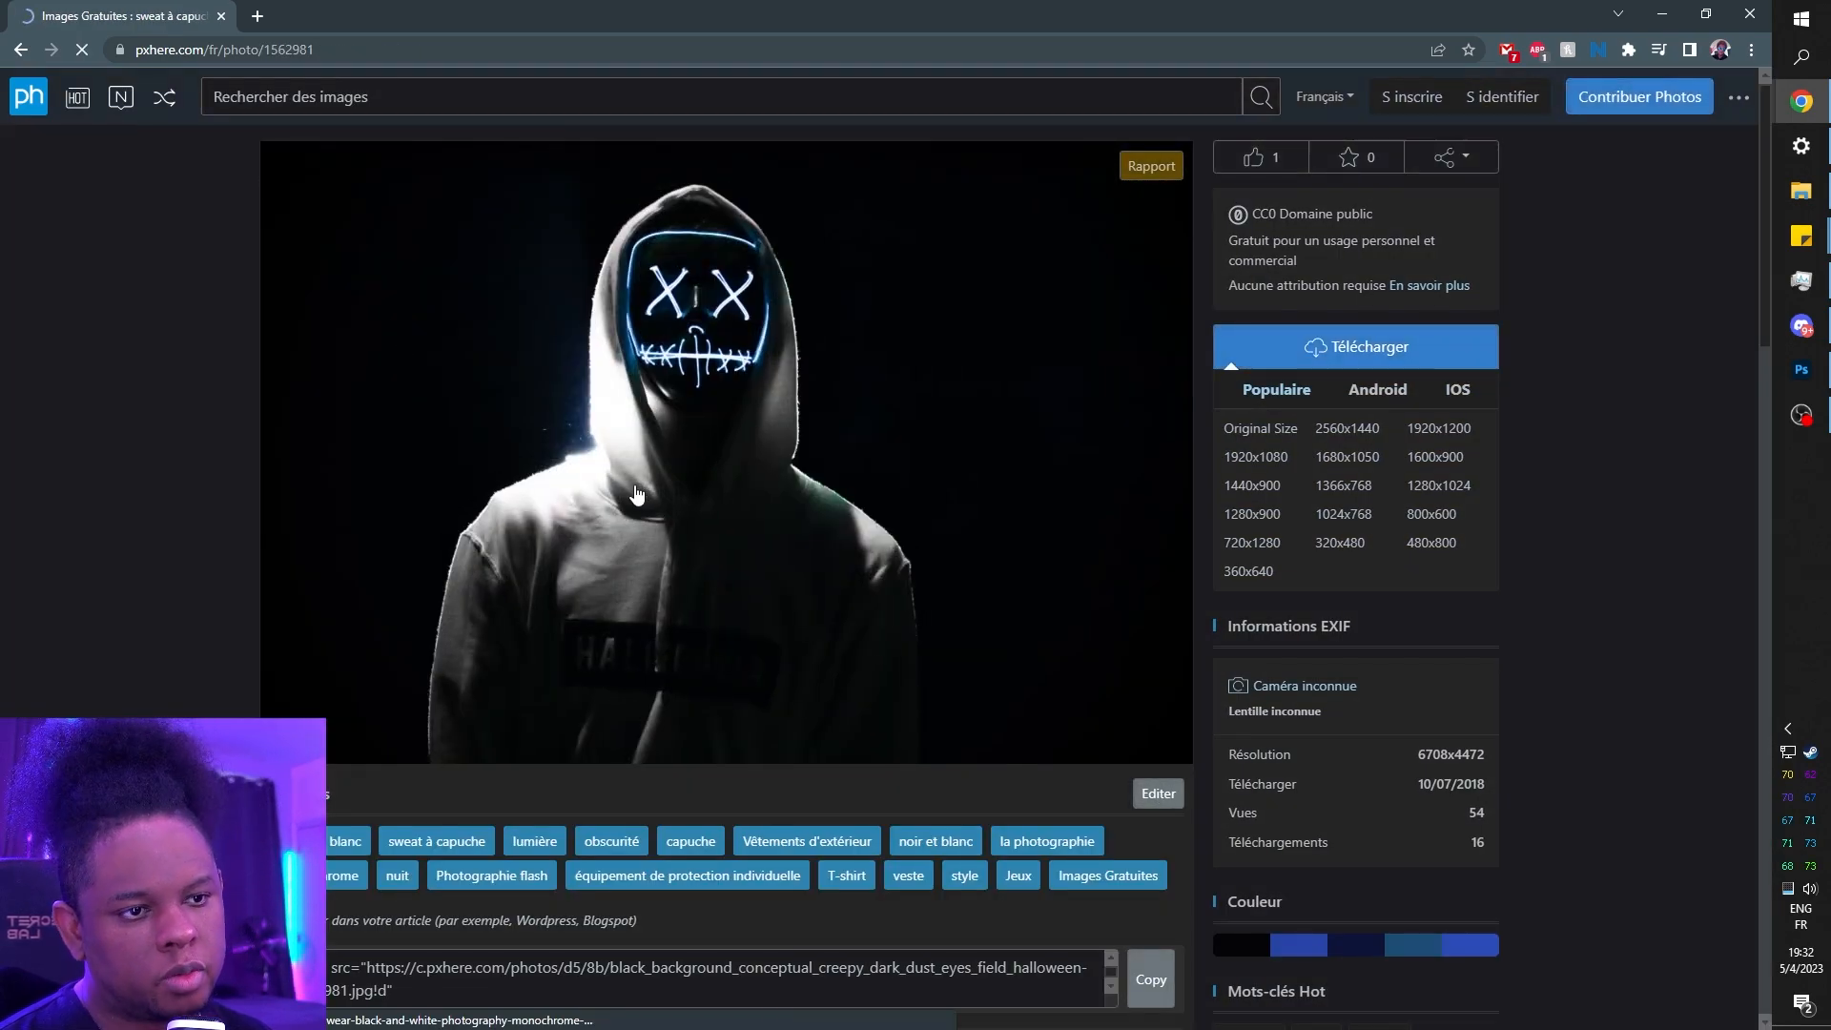
right_click(641, 412)
click(725, 637)
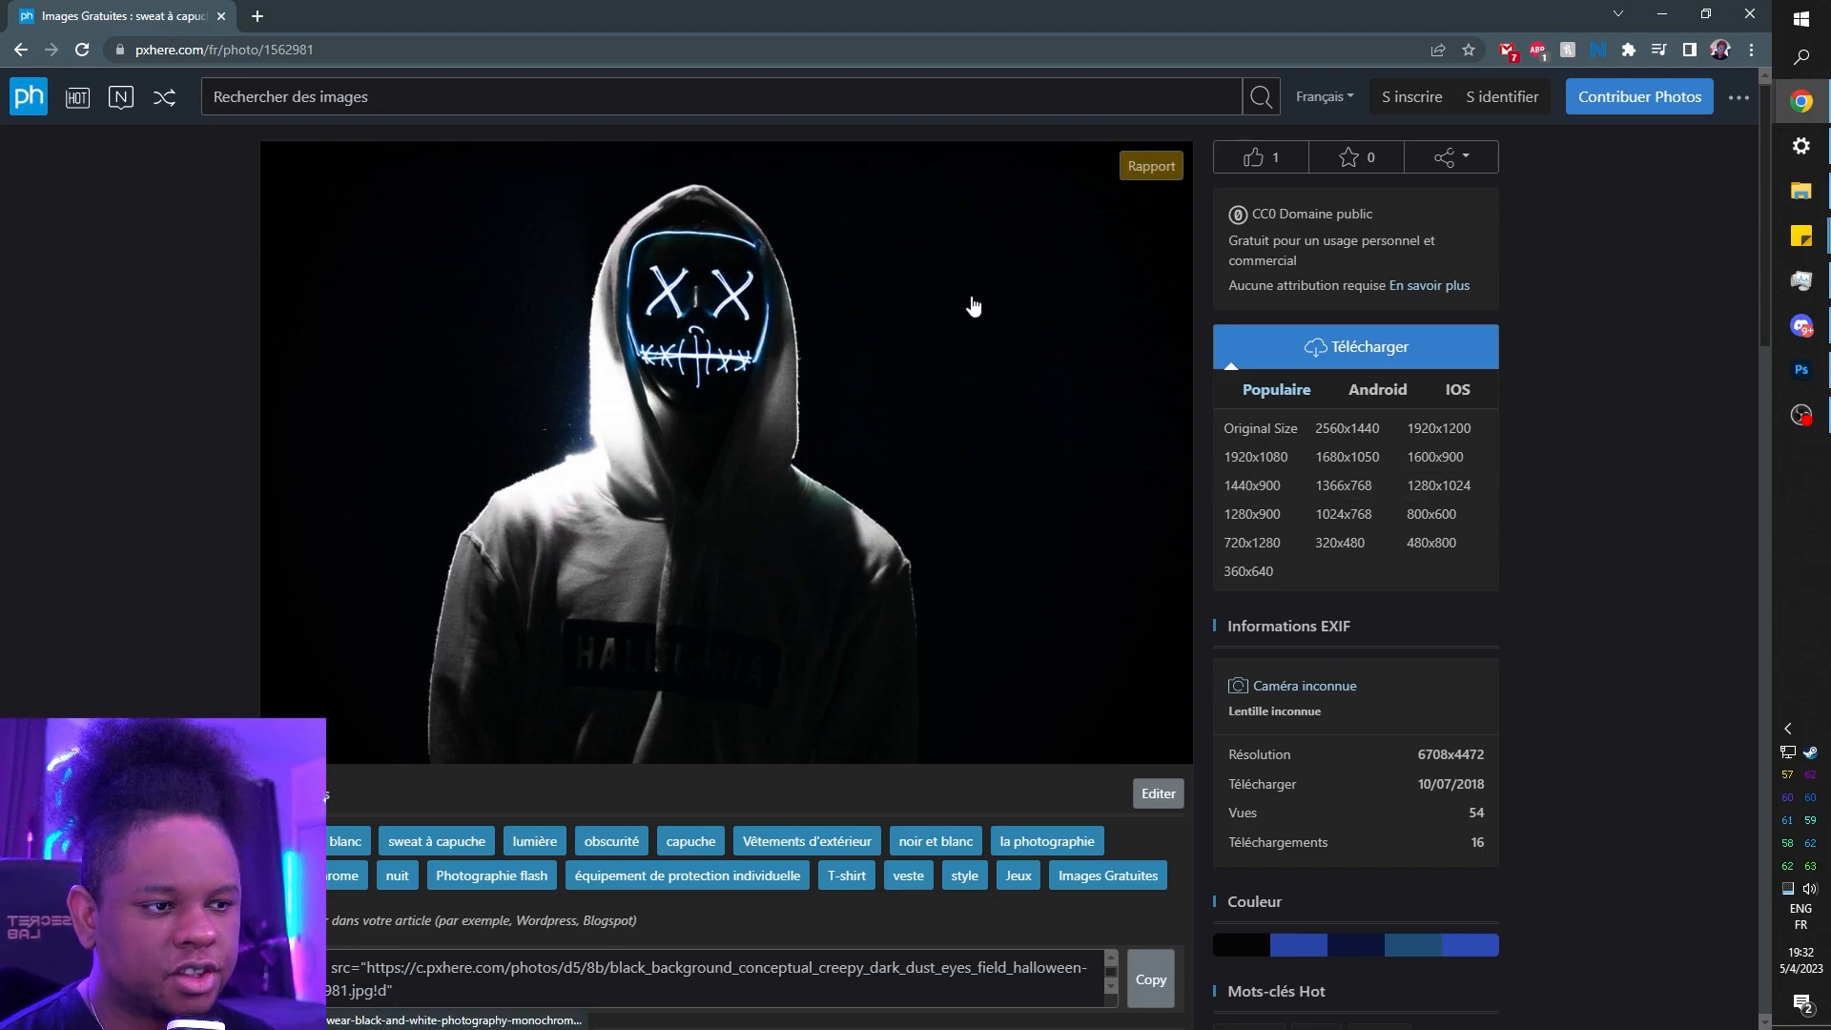
- Switch back to Photoshop, paste the copied photo and move its layer to the top of the layer stack
click(1800, 369)
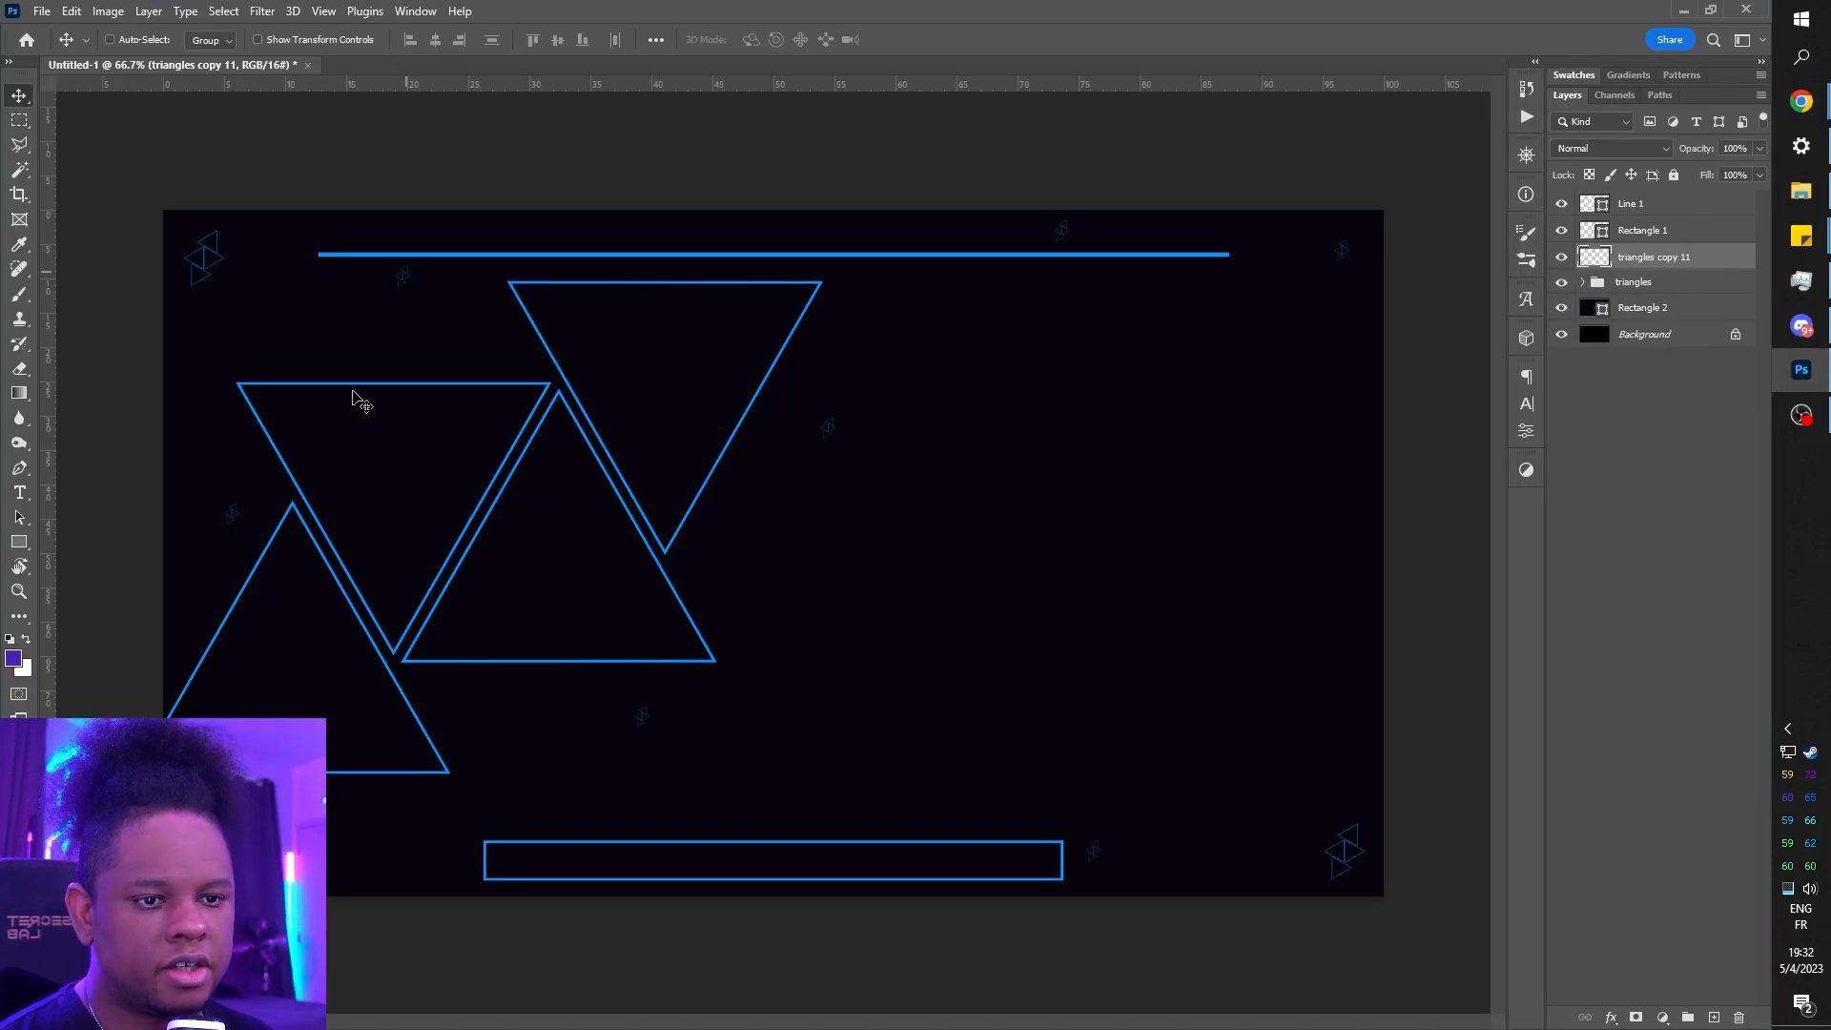
key(ctrl+v)
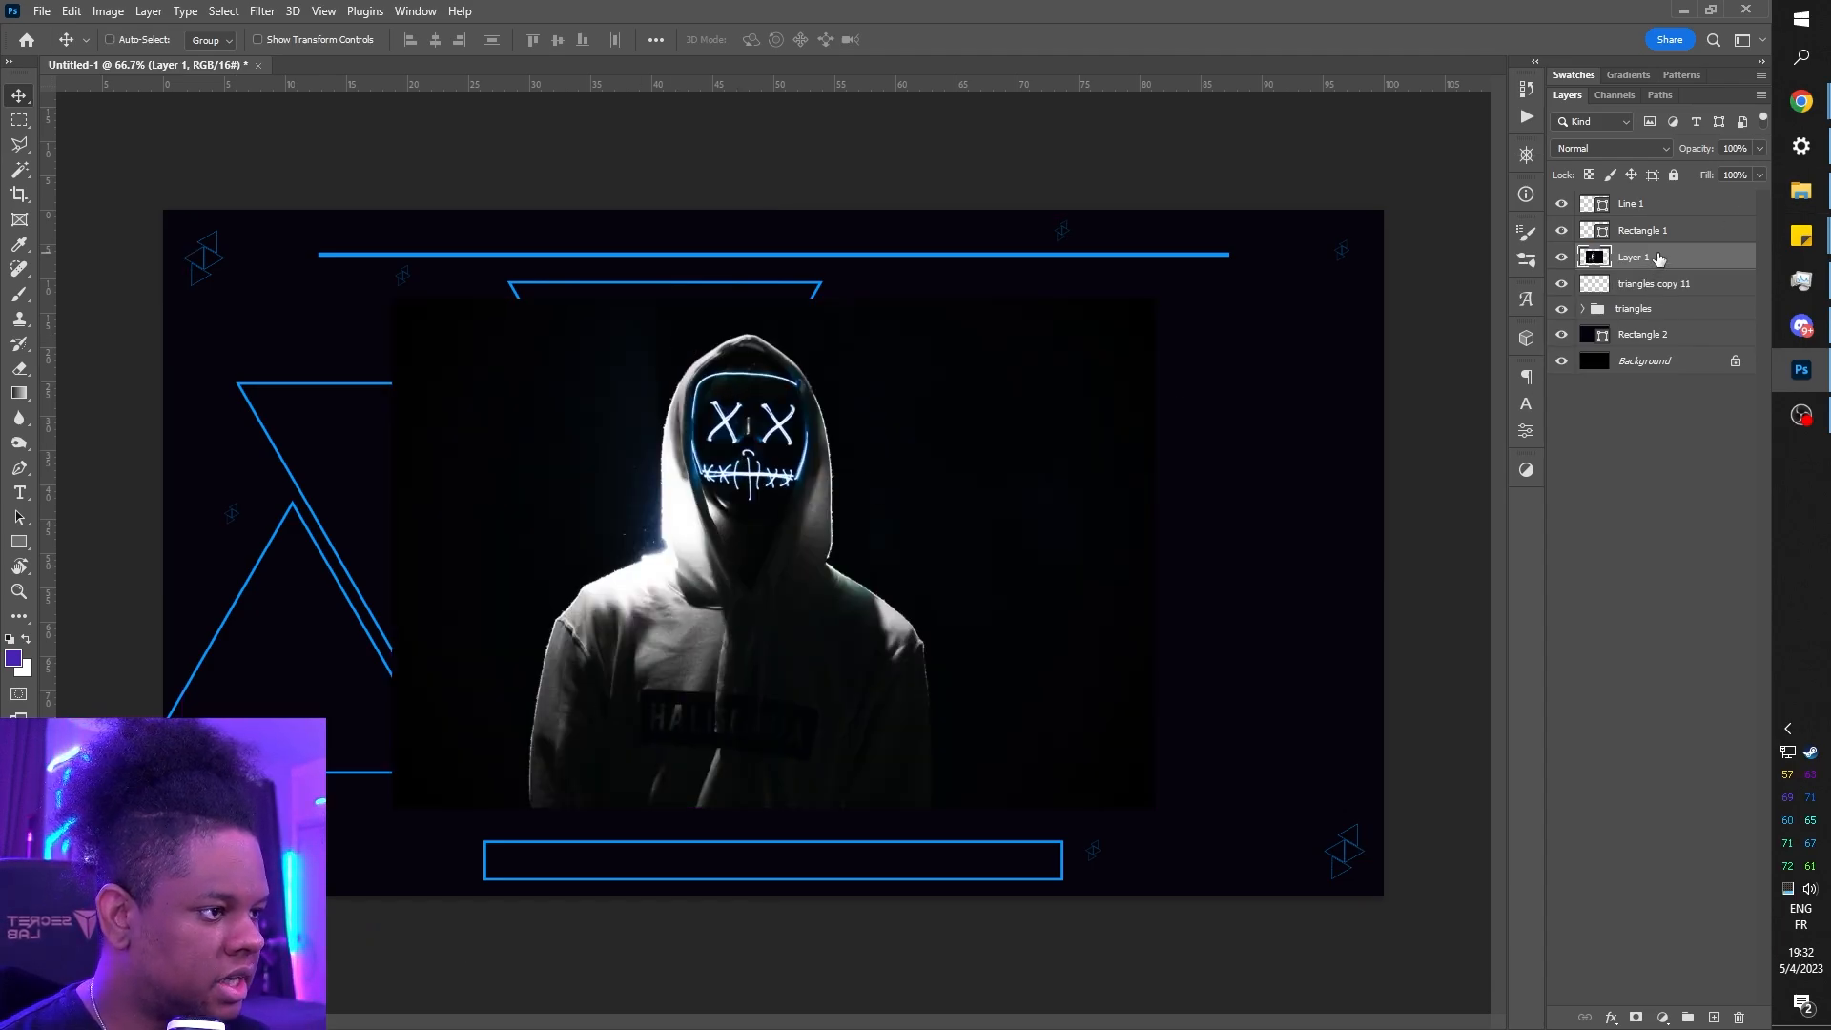
drag(1669, 268, 1662, 200)
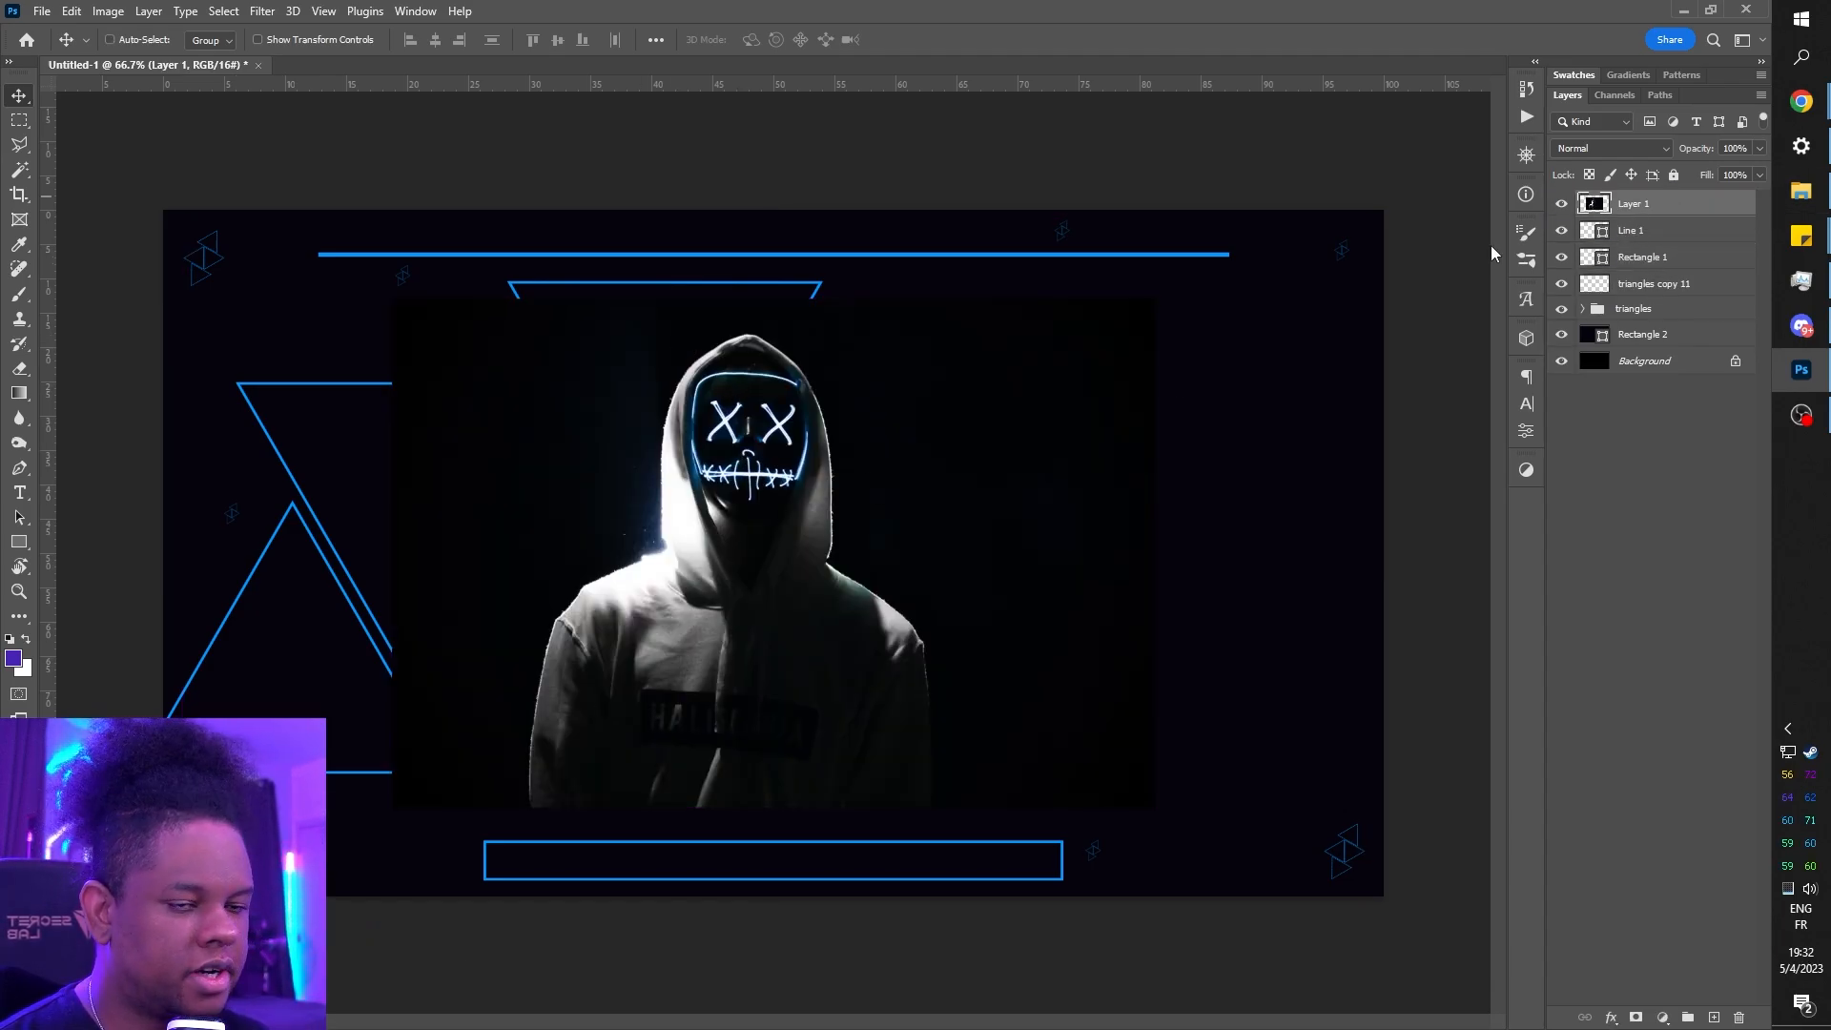
- Cut out the hooded figure with Select Subject and a layer mask on the photo layer
click(20, 168)
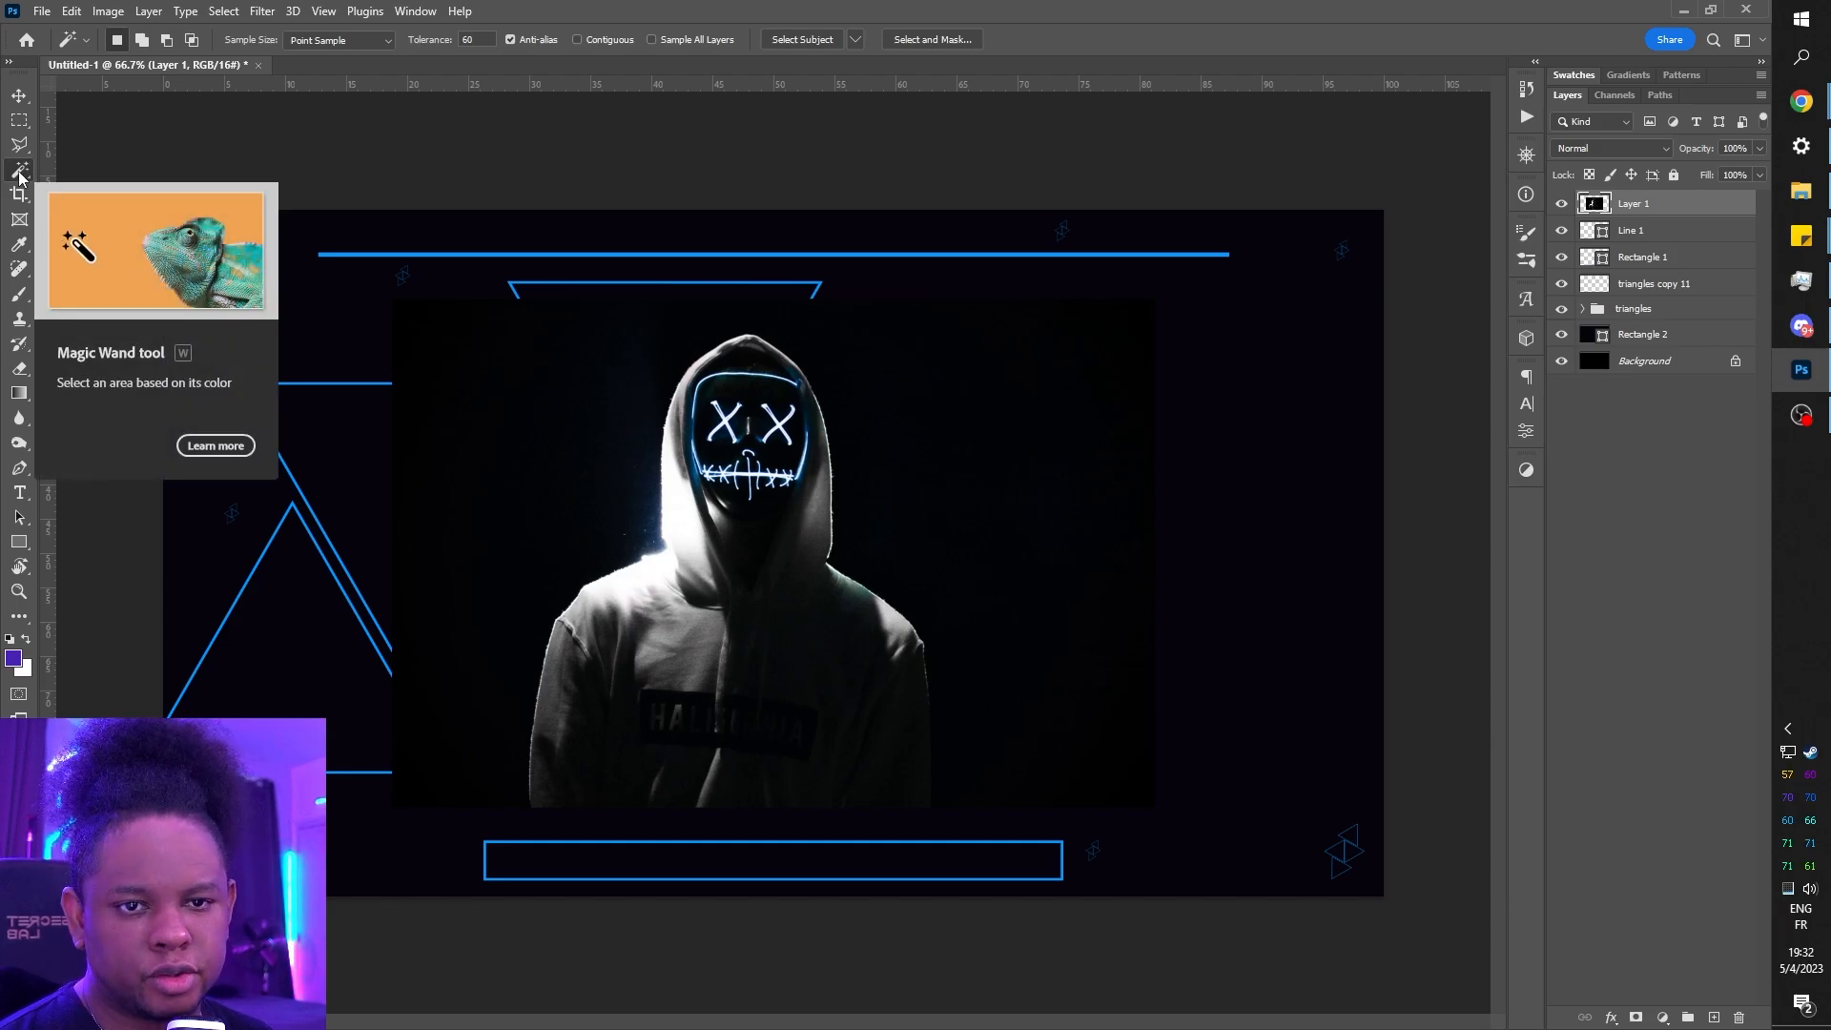
click(790, 43)
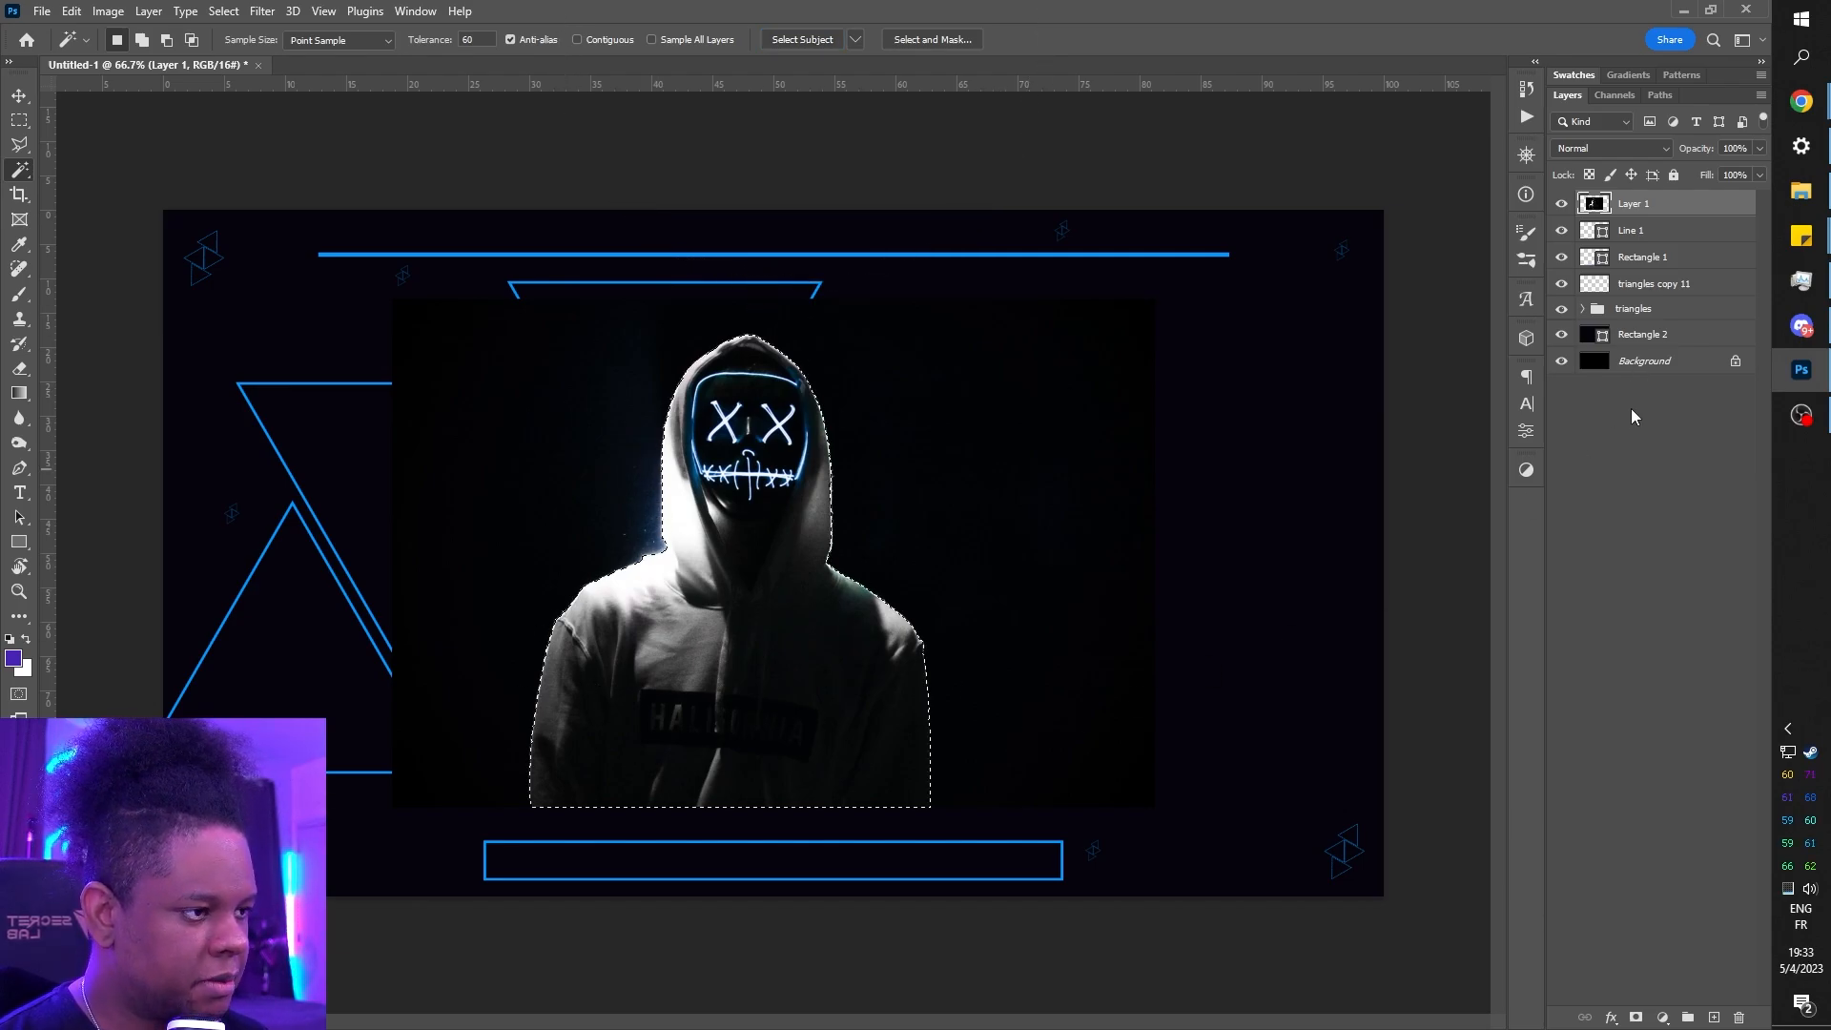
click(1636, 1017)
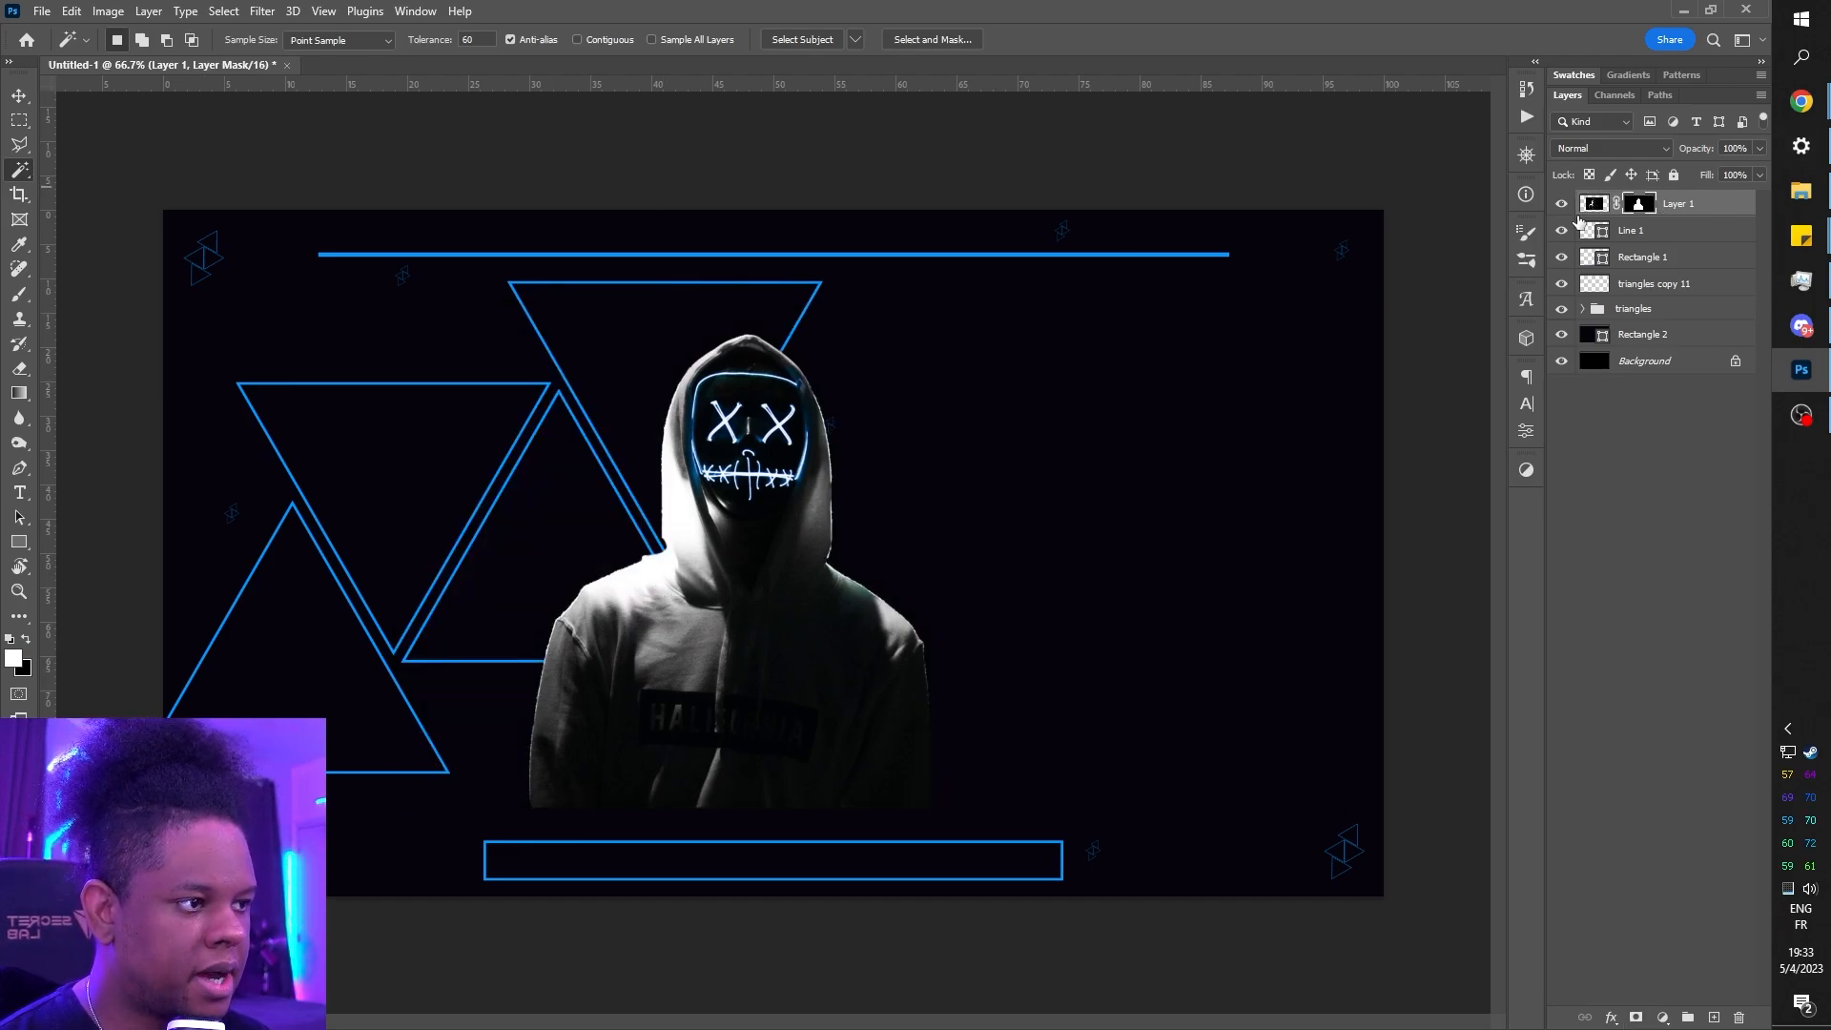
mouse_move(1561, 361)
mouse_down()
mouse_move(1562, 345)
mouse_move(1562, 363)
mouse_up()
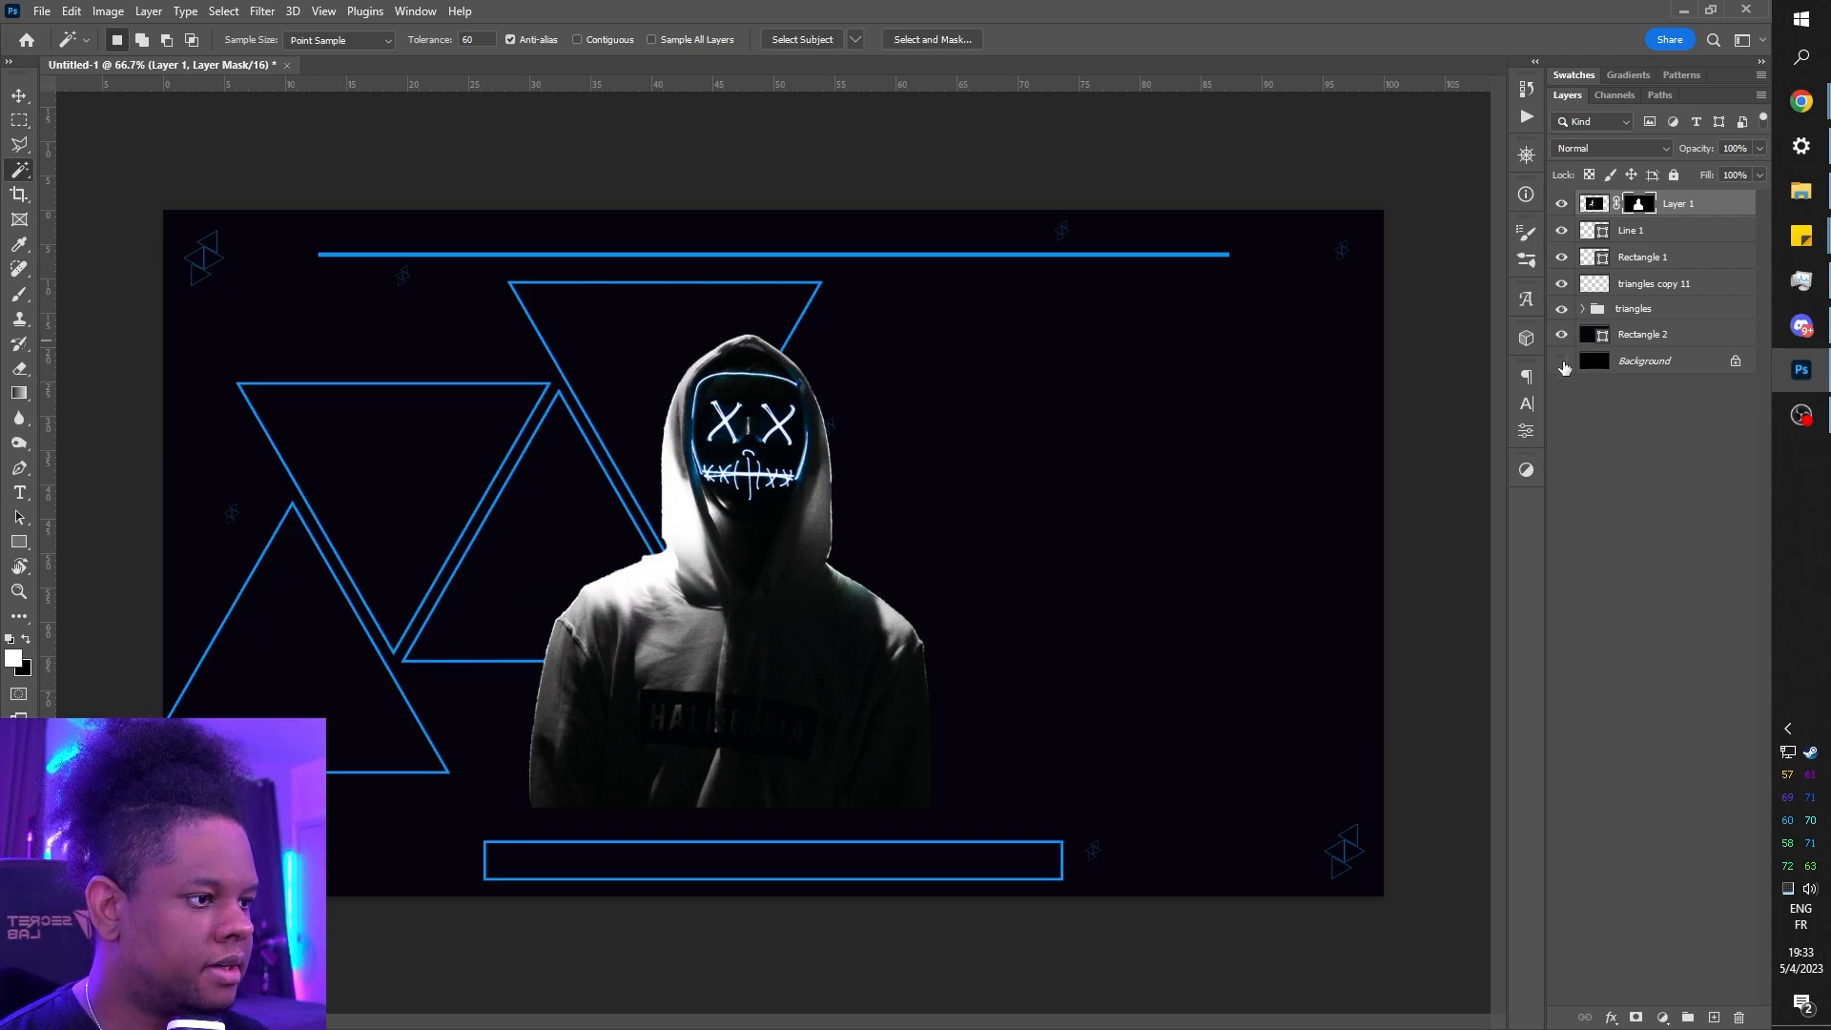
click(1642, 334)
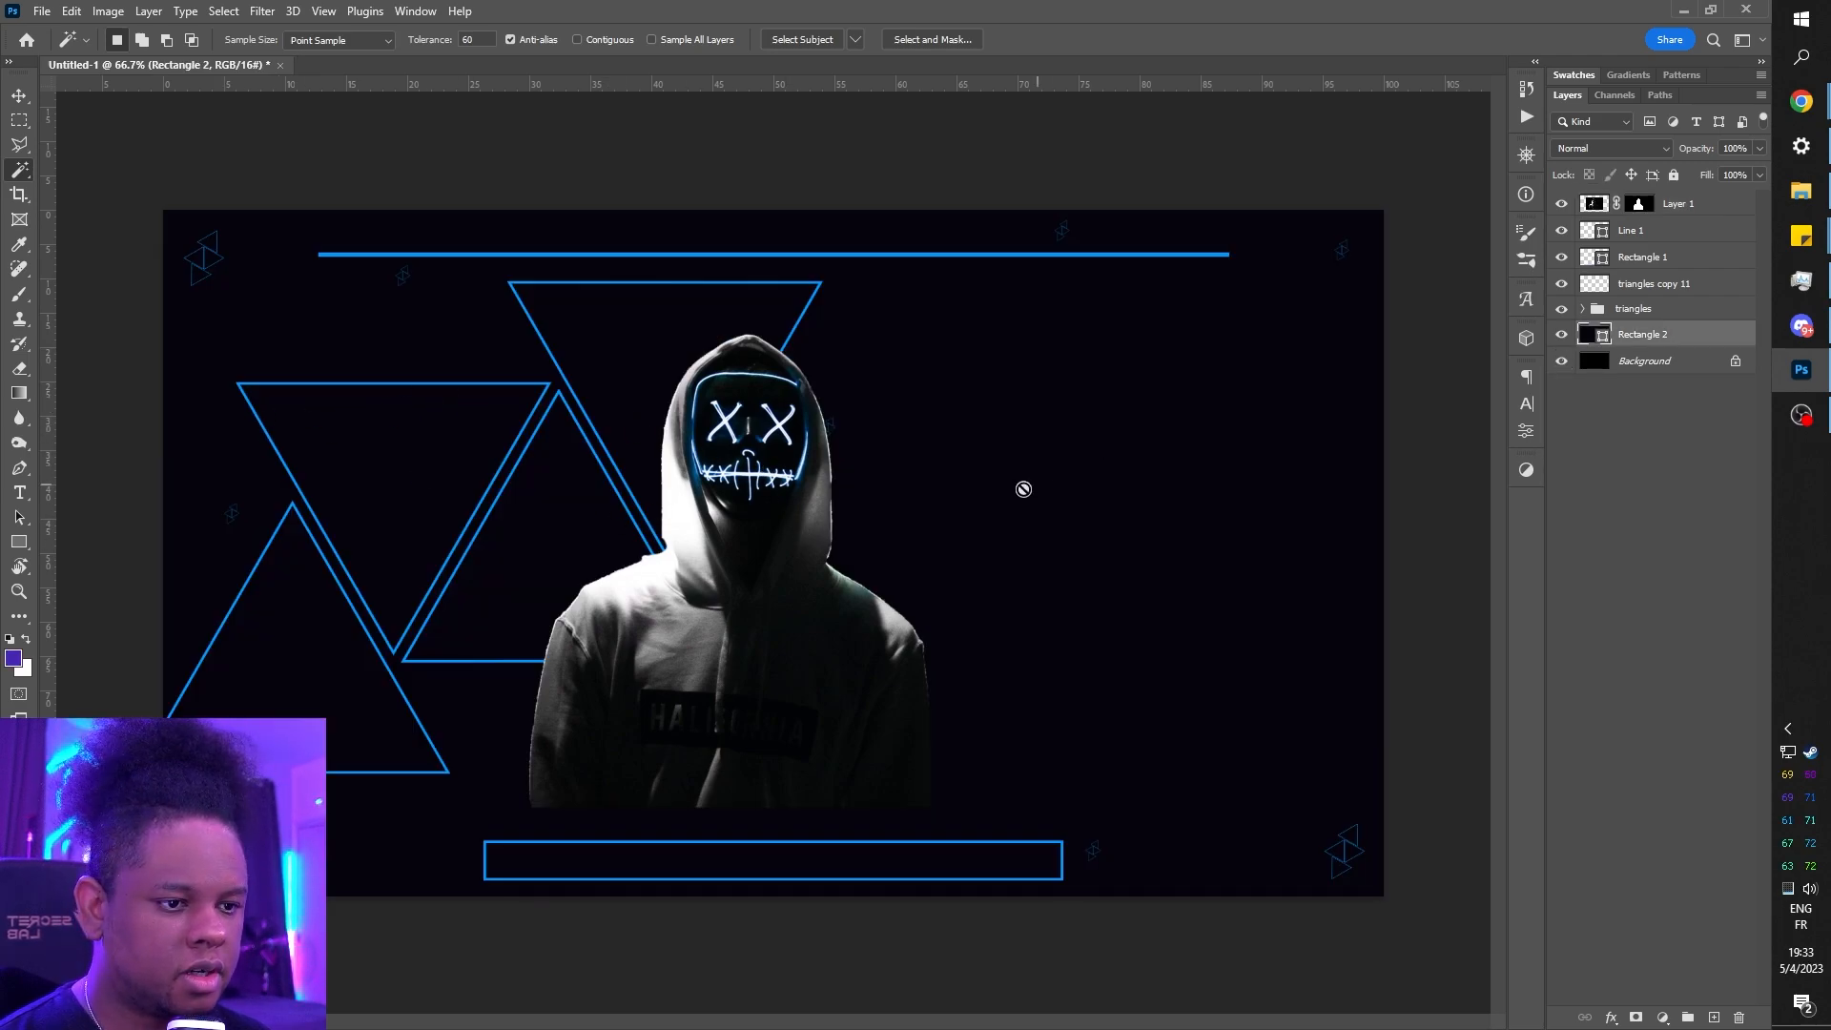
key(v)
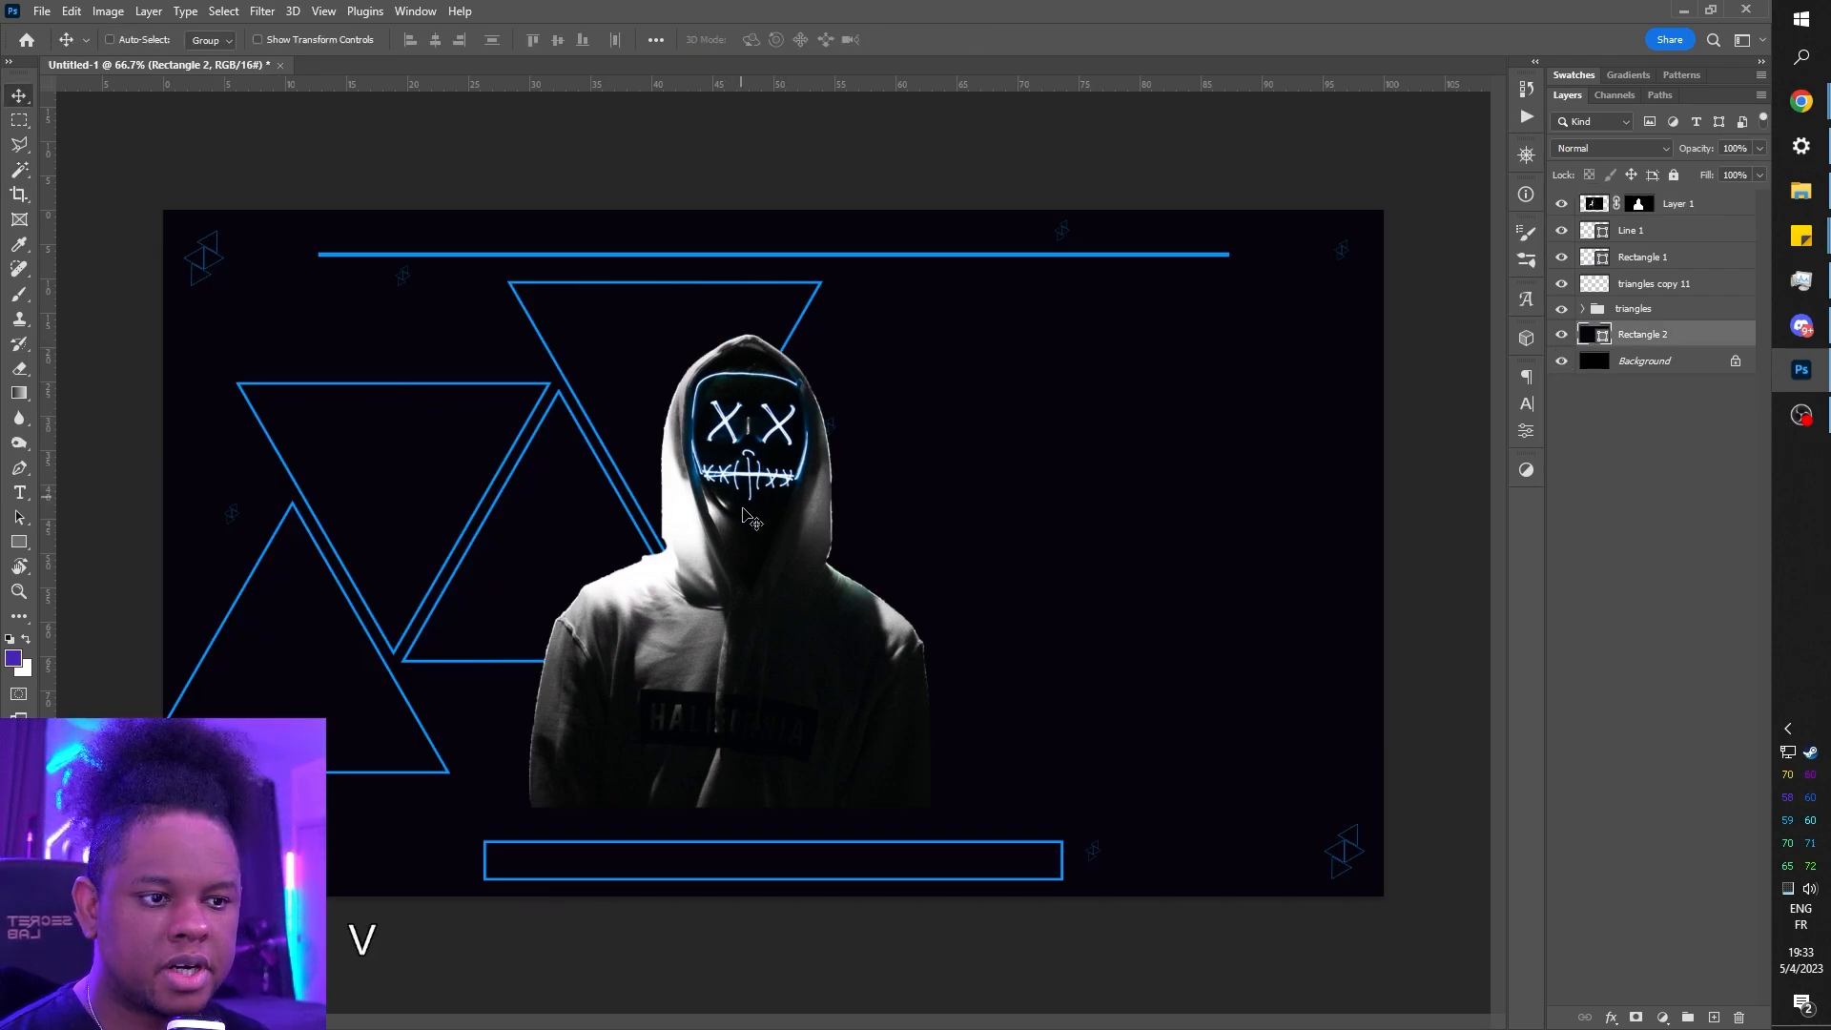
drag(792, 613, 599, 575)
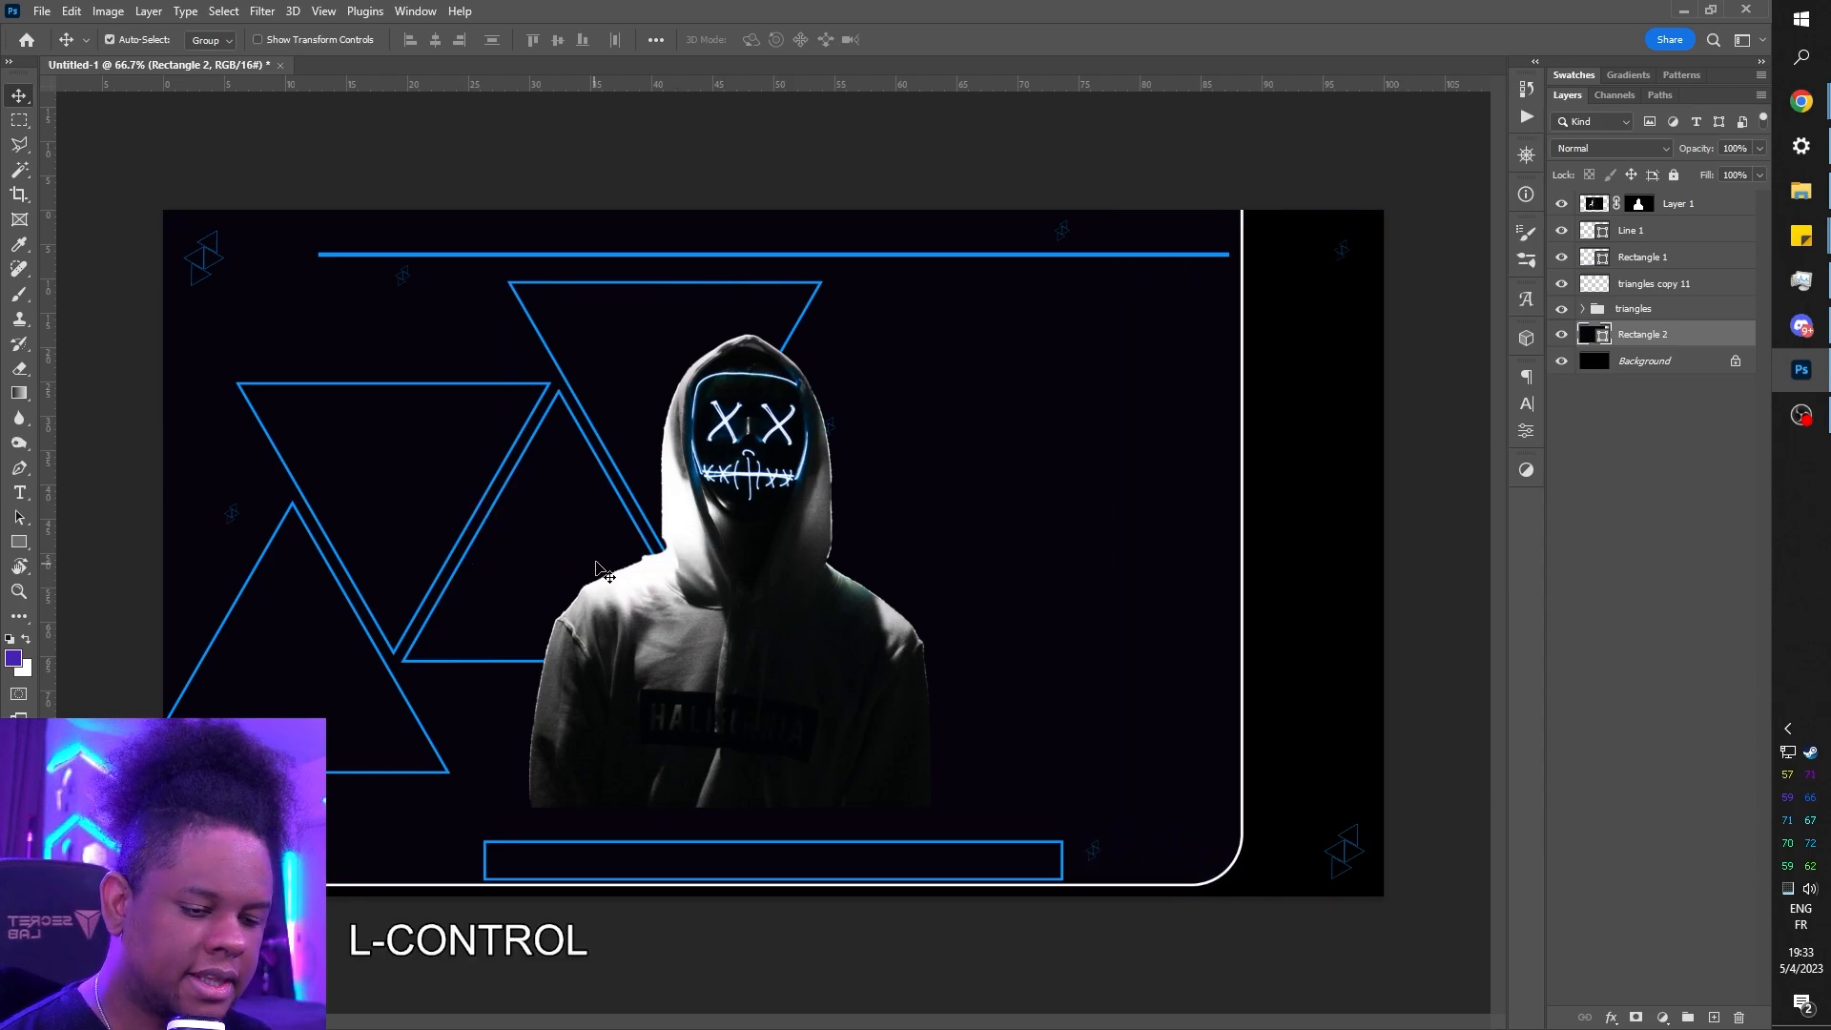
key(ctrl+z)
- Move the hooded figure over the left-hand triangles and place its layer directly below the triangles group
click(1673, 211)
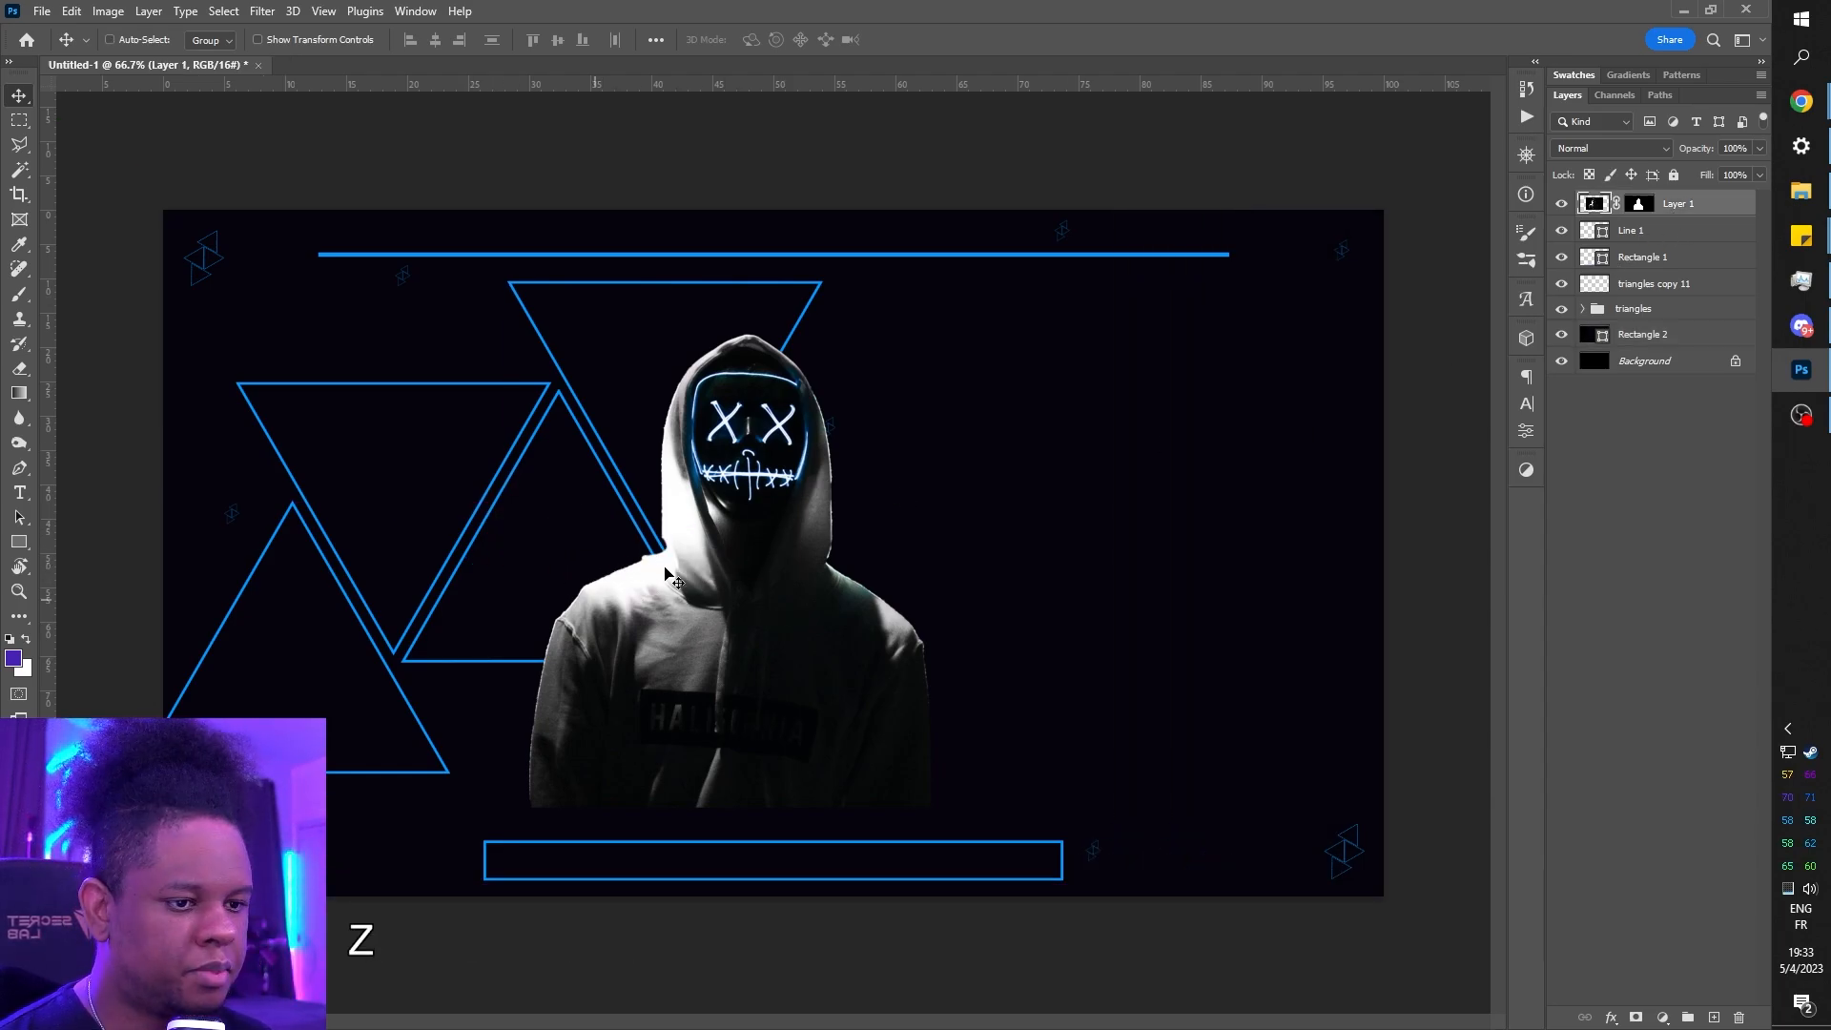
drag(768, 618, 441, 572)
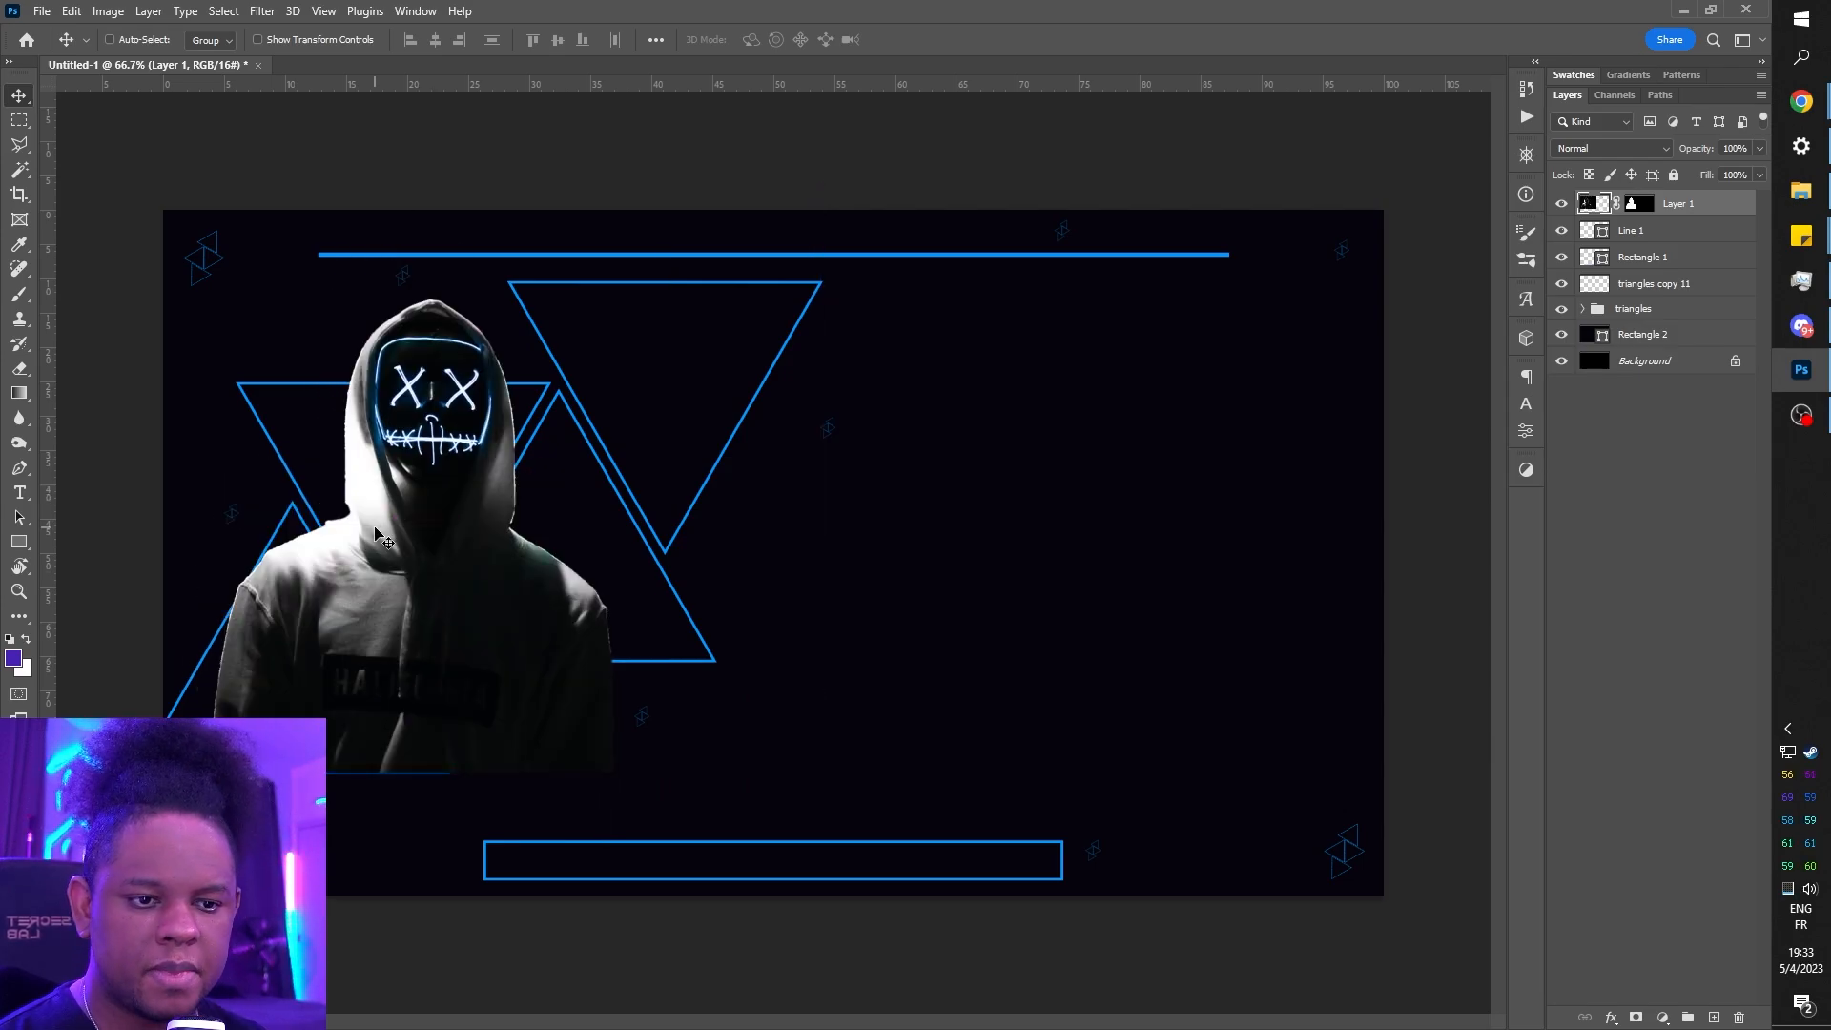
key(Up)
key(Up)
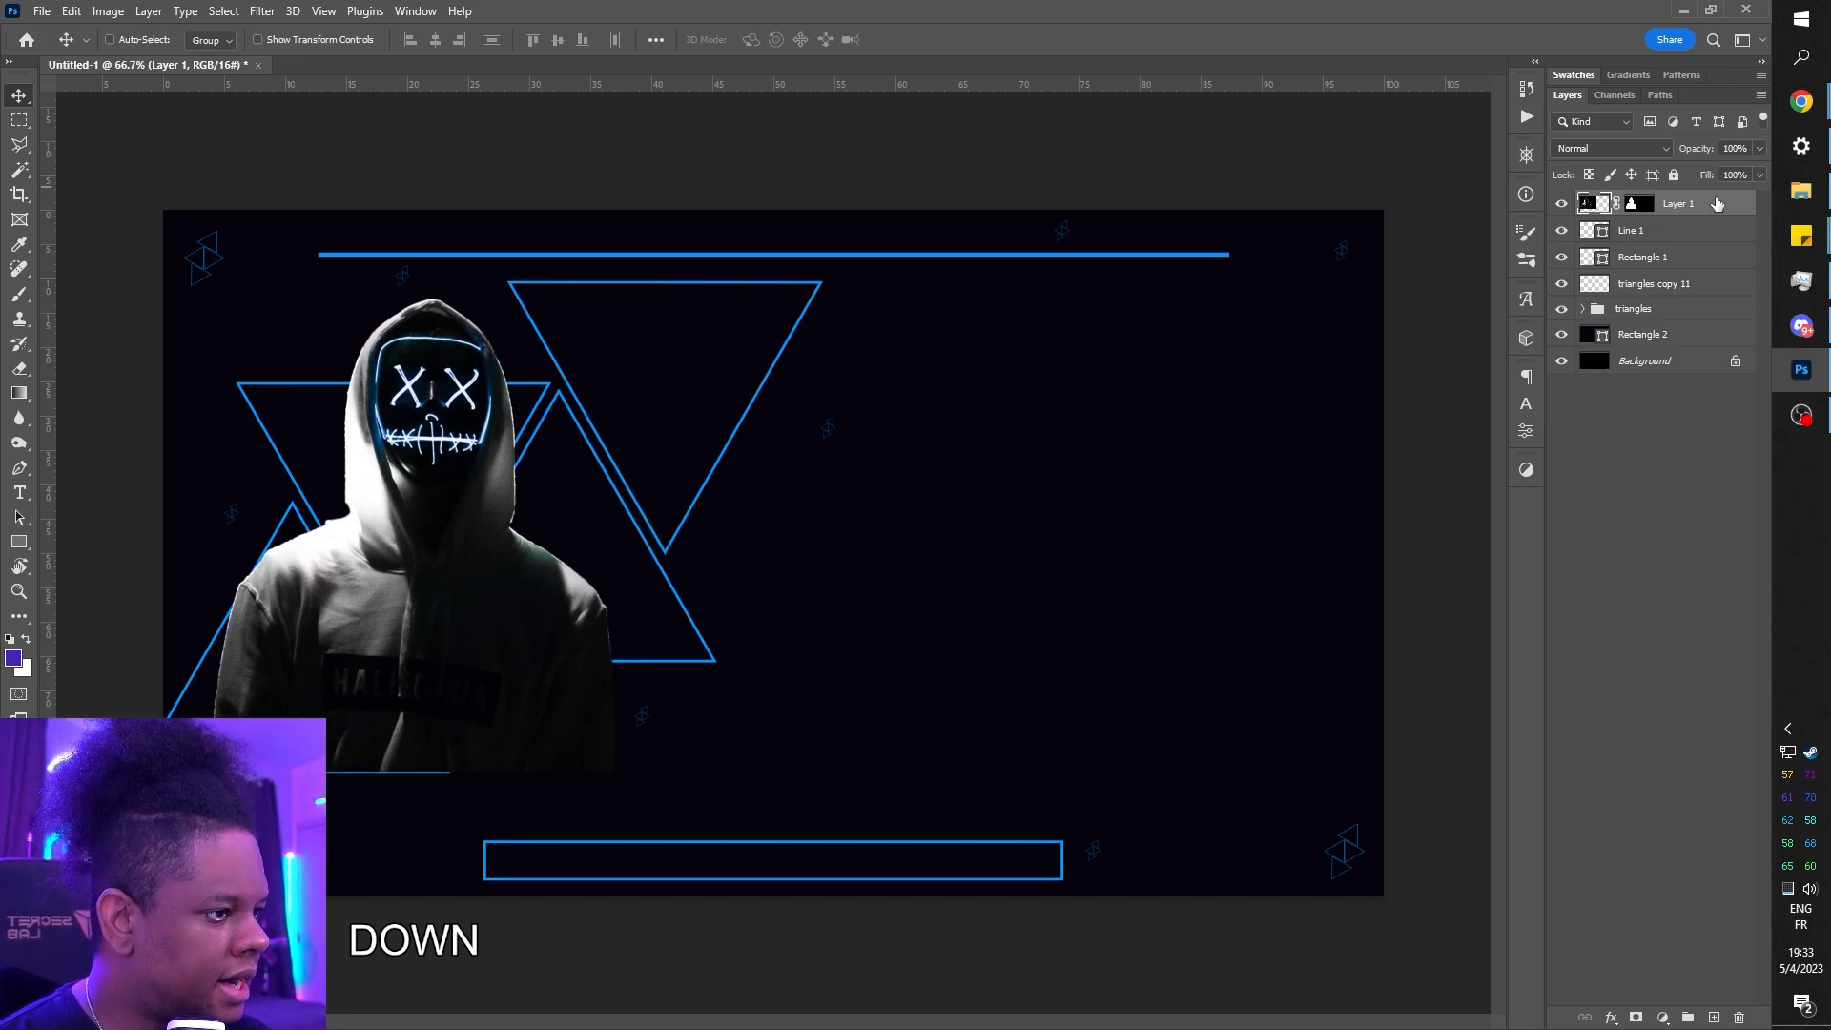
drag(1701, 208, 1679, 324)
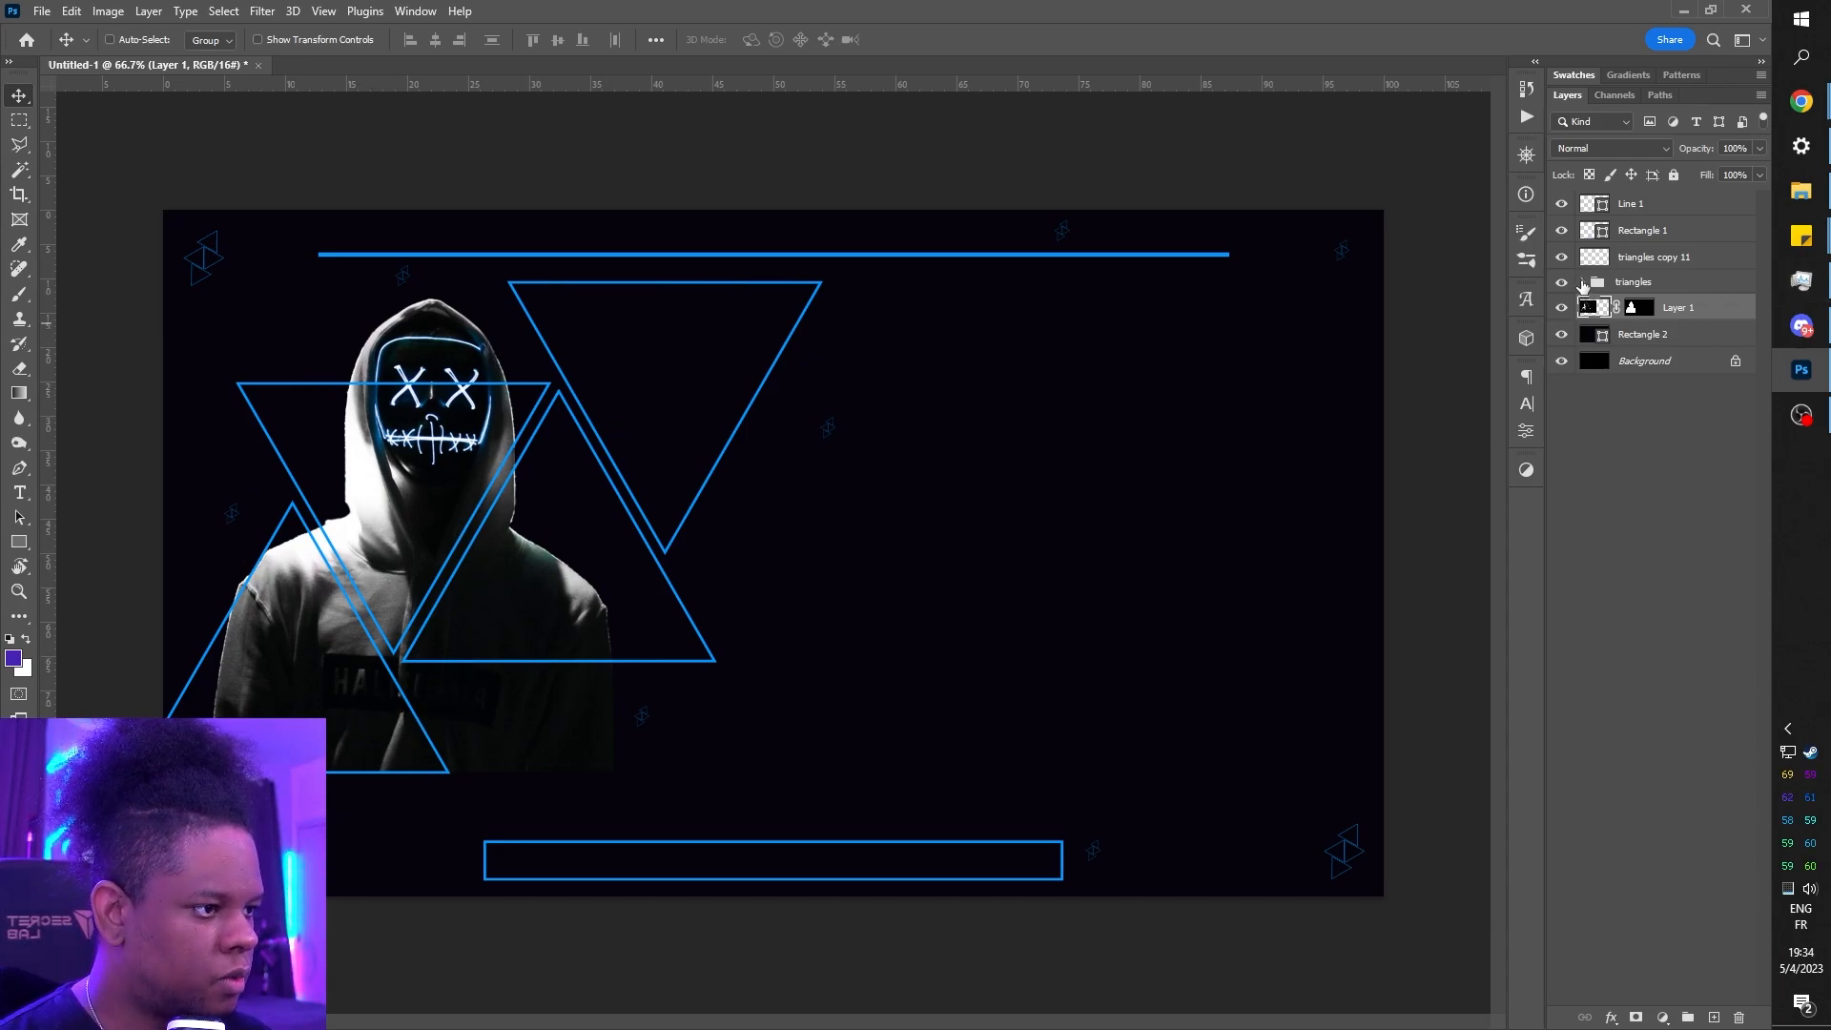
- Load the outlines of the three triangles overlapping the hooded figure as one combined selection
click(1583, 283)
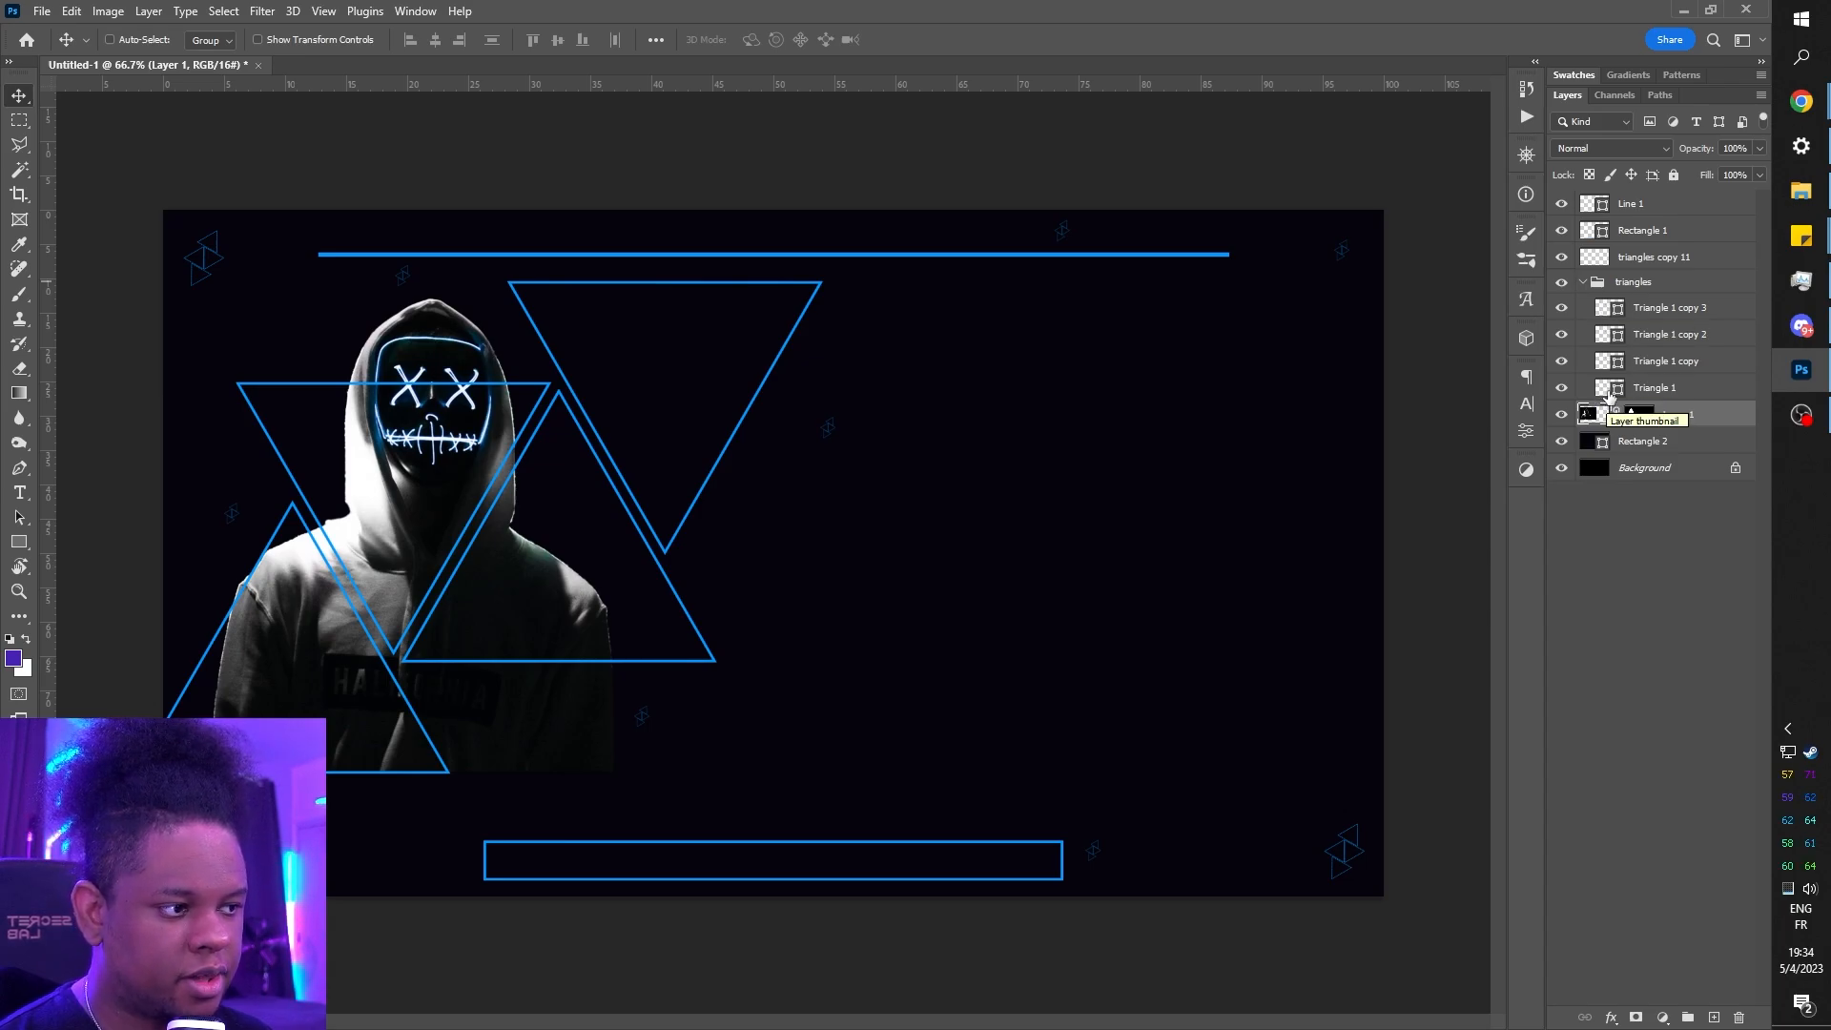
key(ctrl)
ctrl+click(1609, 315)
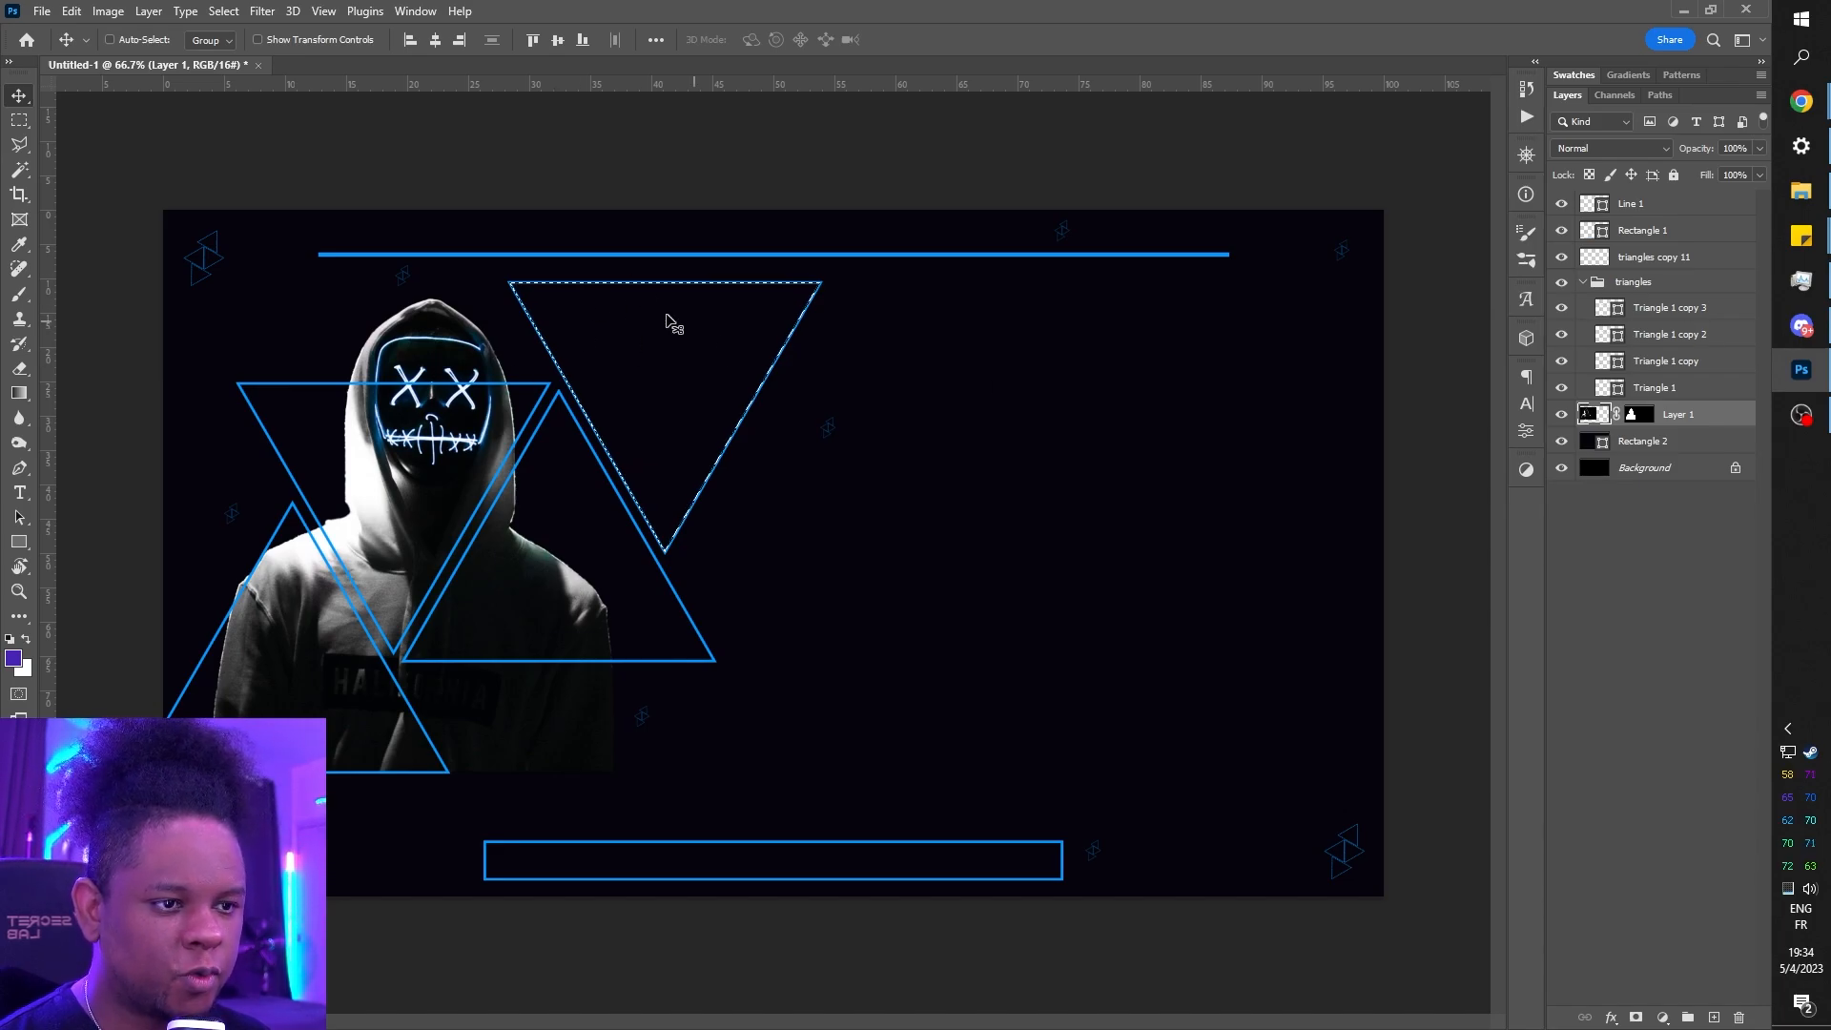
ctrl+click(1608, 335)
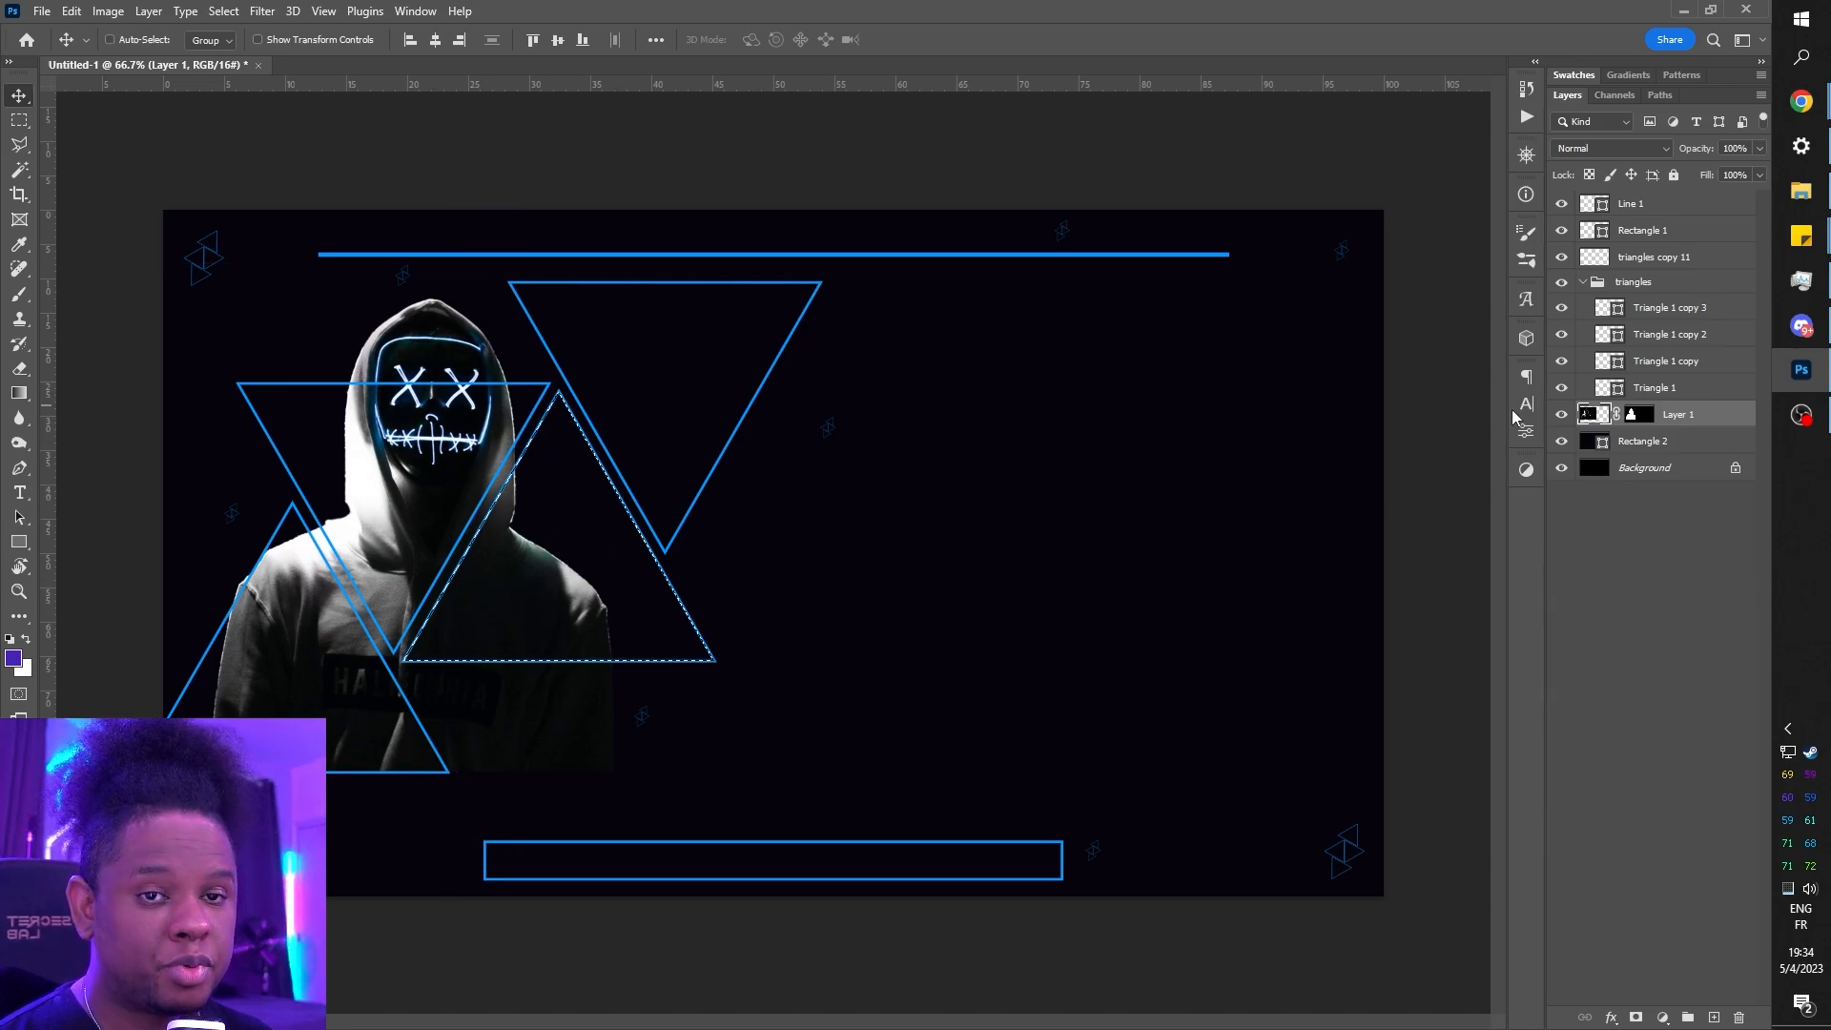
ctrl+shift+click(1622, 364)
ctrl+shift+click(1608, 399)
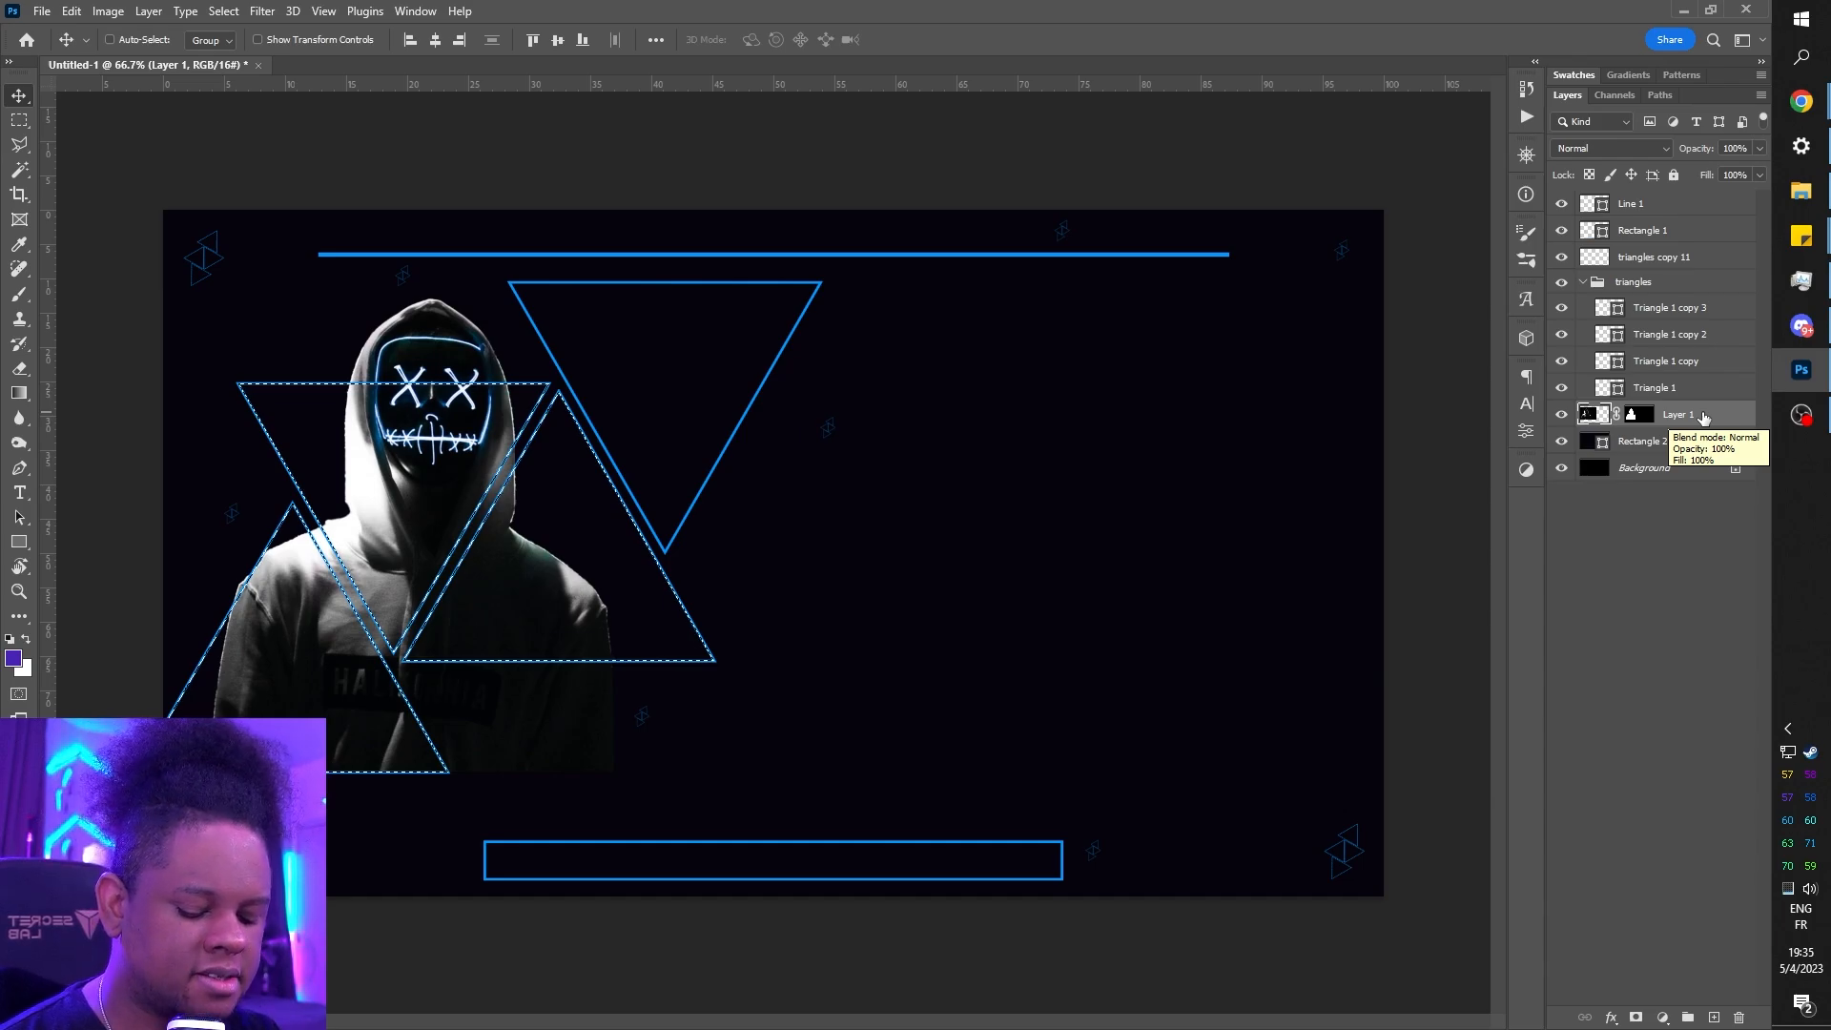
- Group the photo layer and mask the group with the combined triangle selection
key(ctrl)
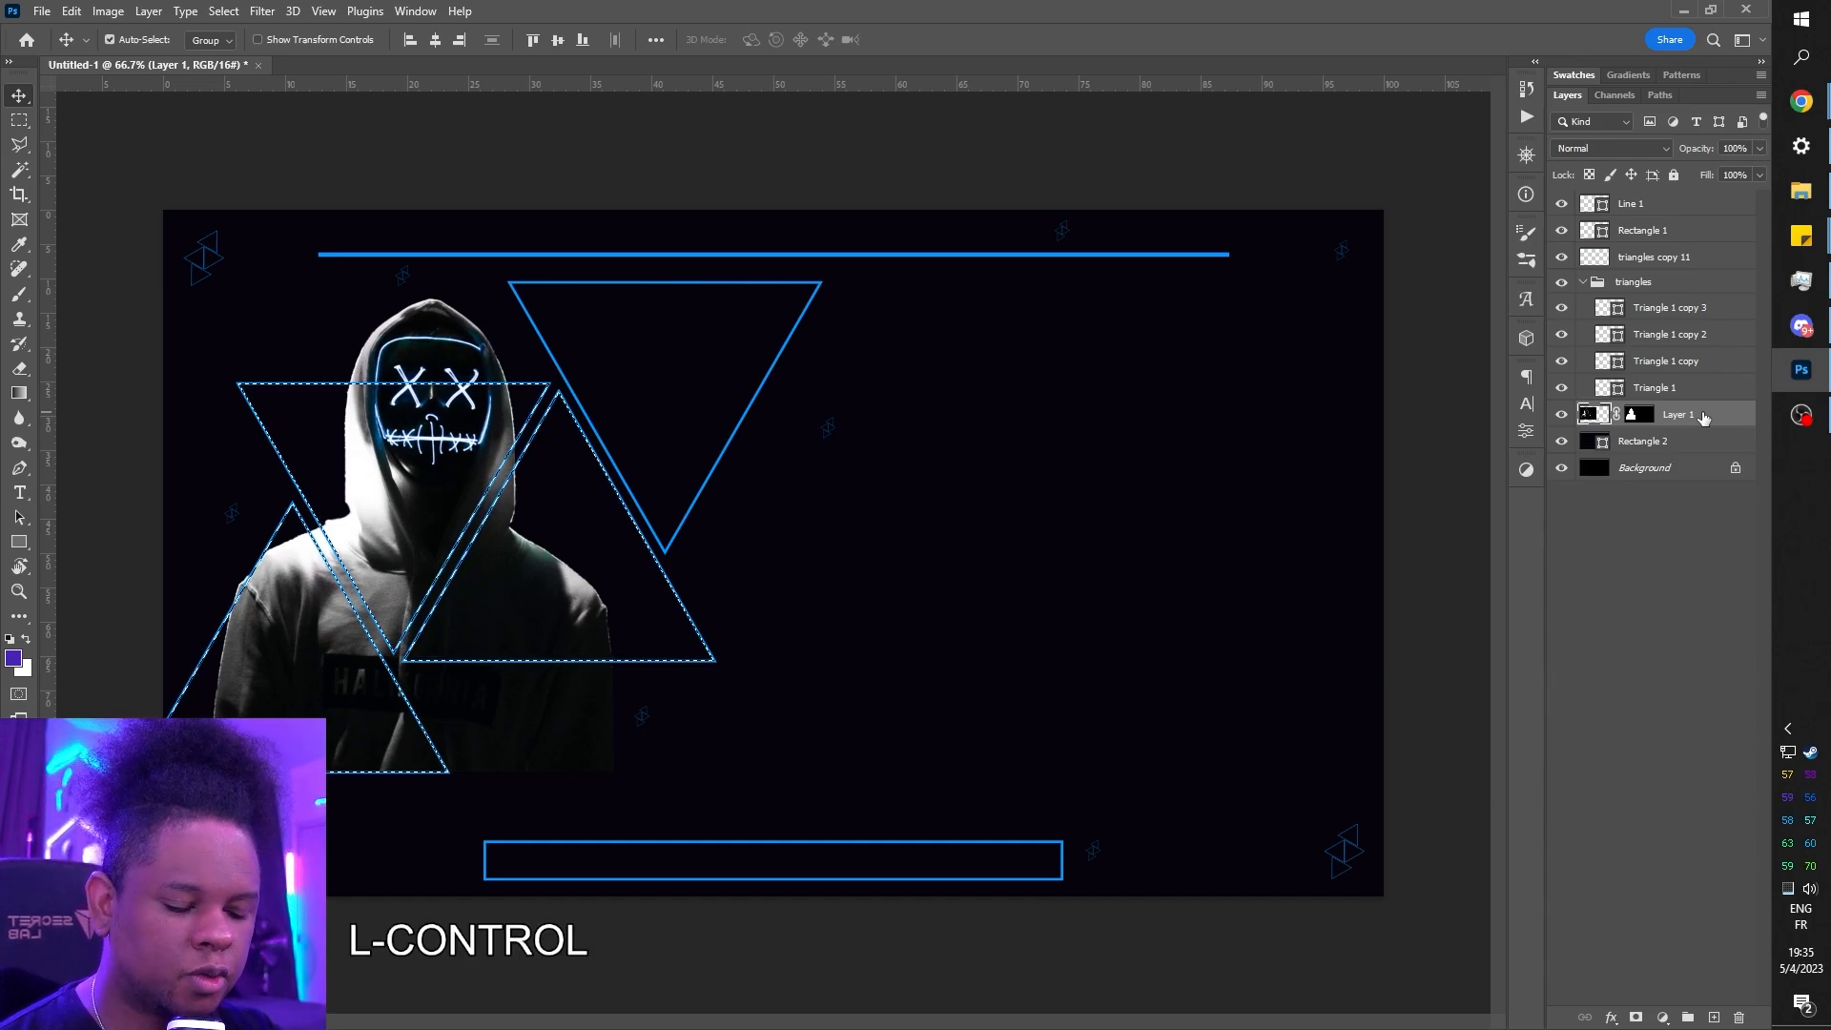
key(ctrl+g)
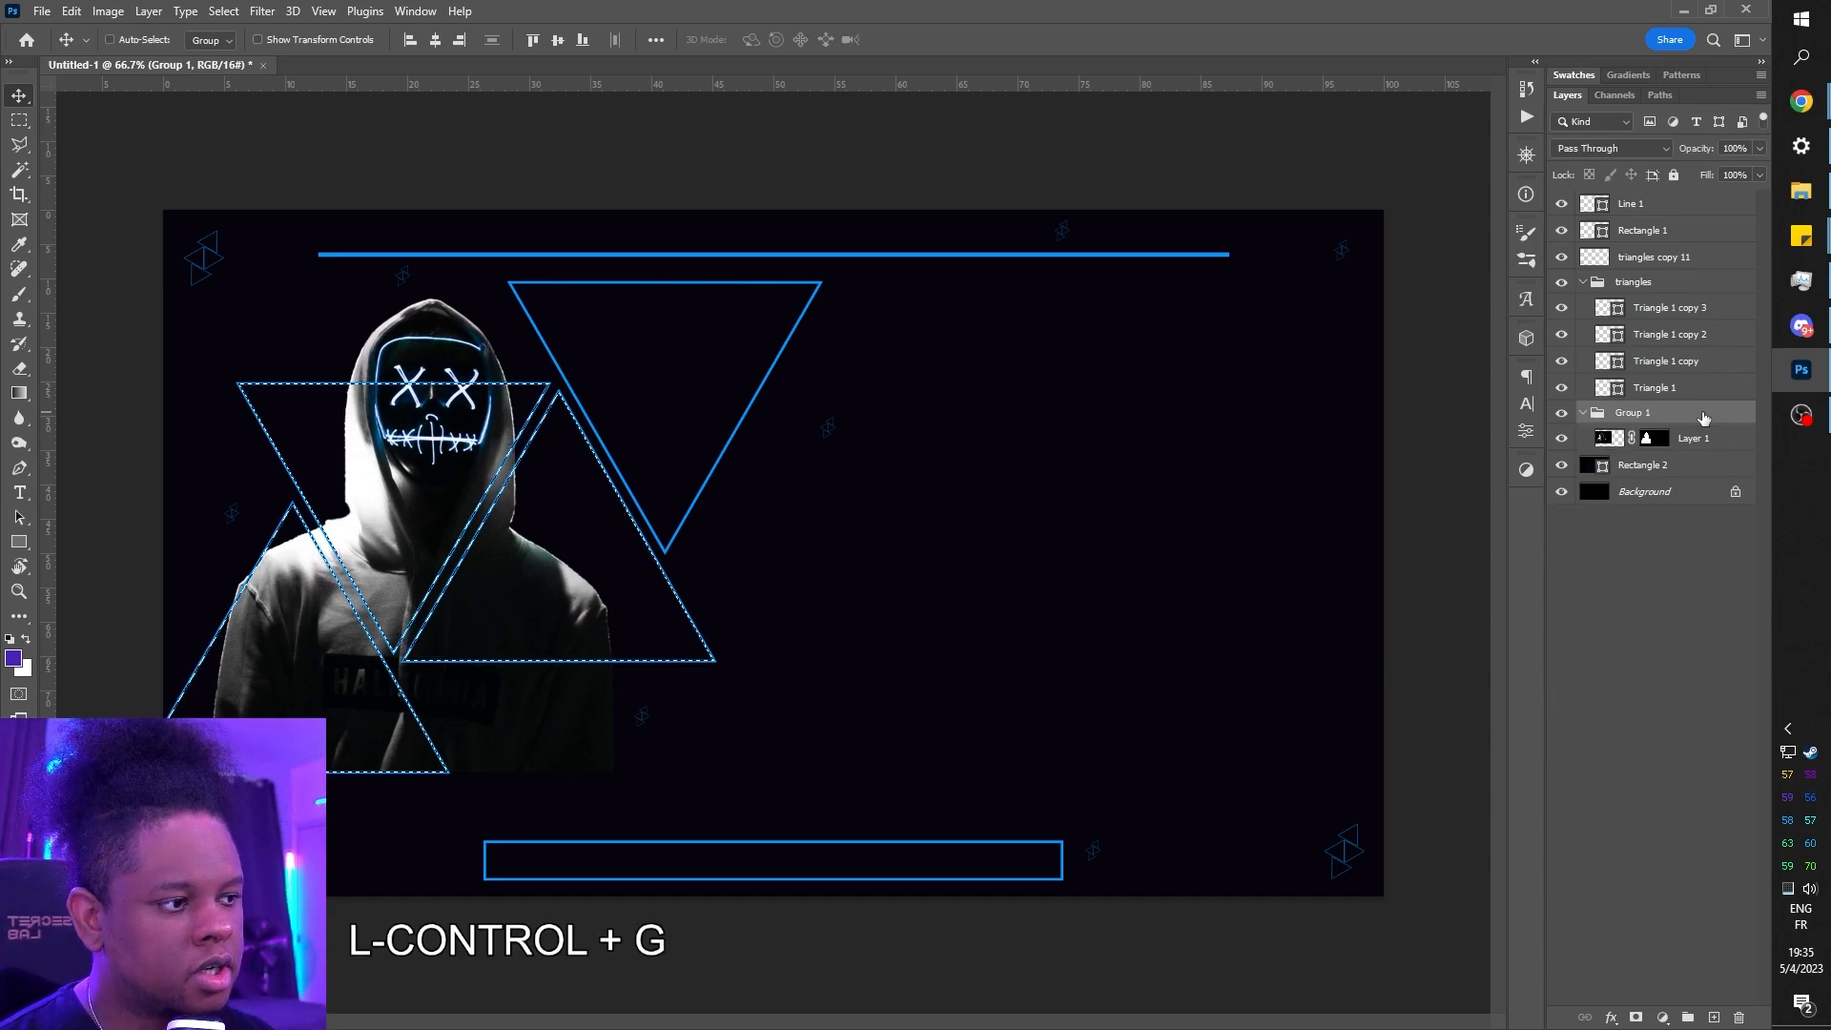
click(1634, 1018)
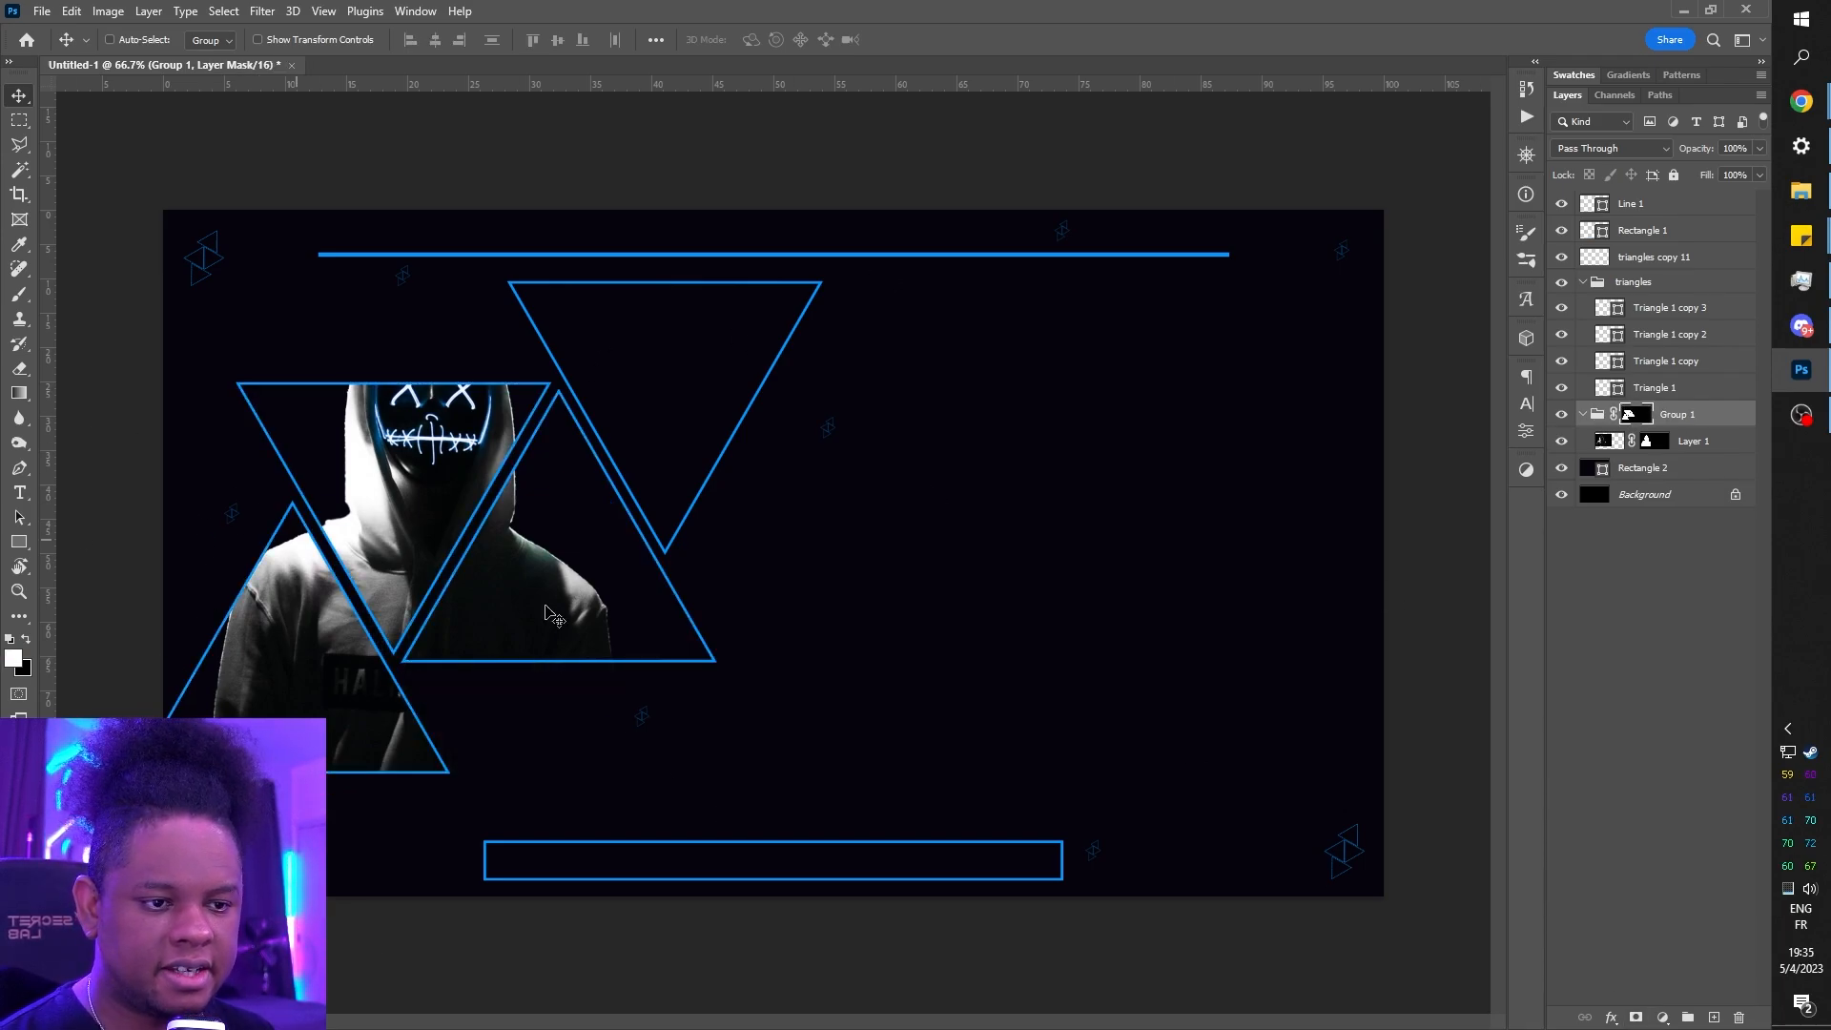
- Shift the hooded figure's photo layer slightly to the left within the group's triangle mask
click(1633, 450)
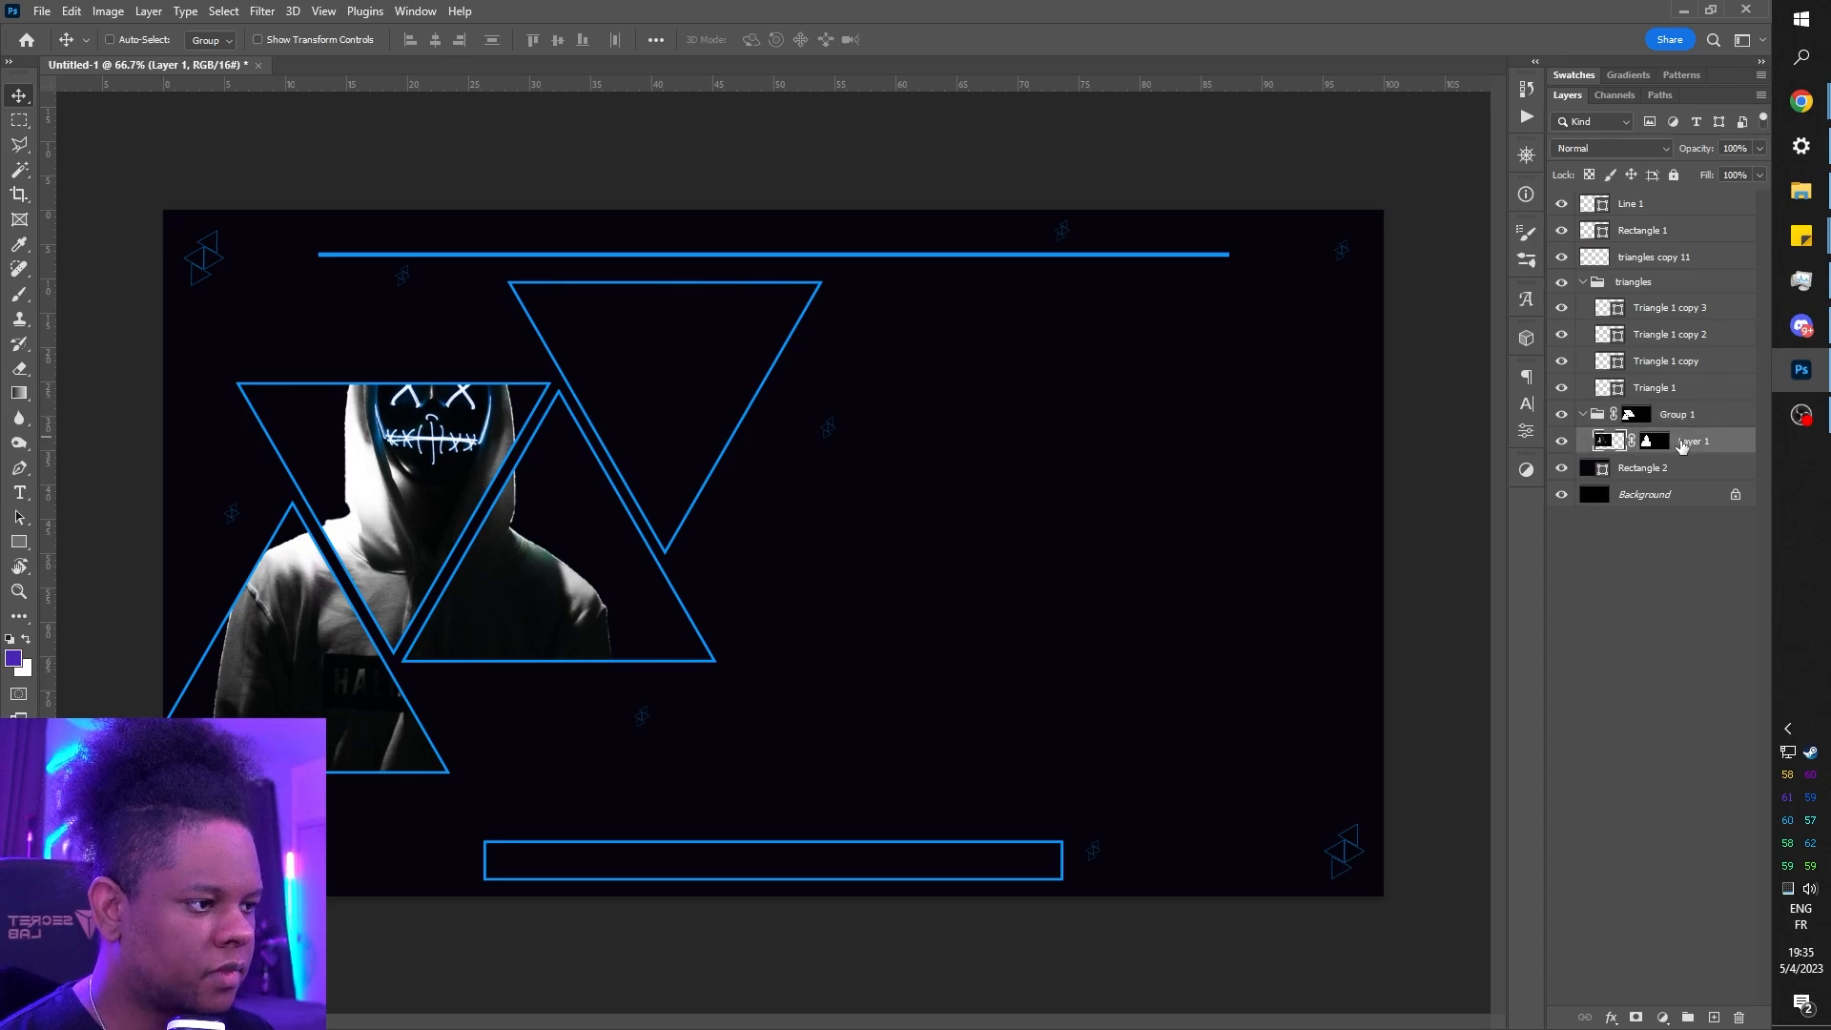
key(v)
mouse_move(636, 596)
mouse_down()
mouse_move(624, 584)
mouse_move(630, 610)
mouse_move(627, 581)
mouse_move(630, 603)
mouse_up()
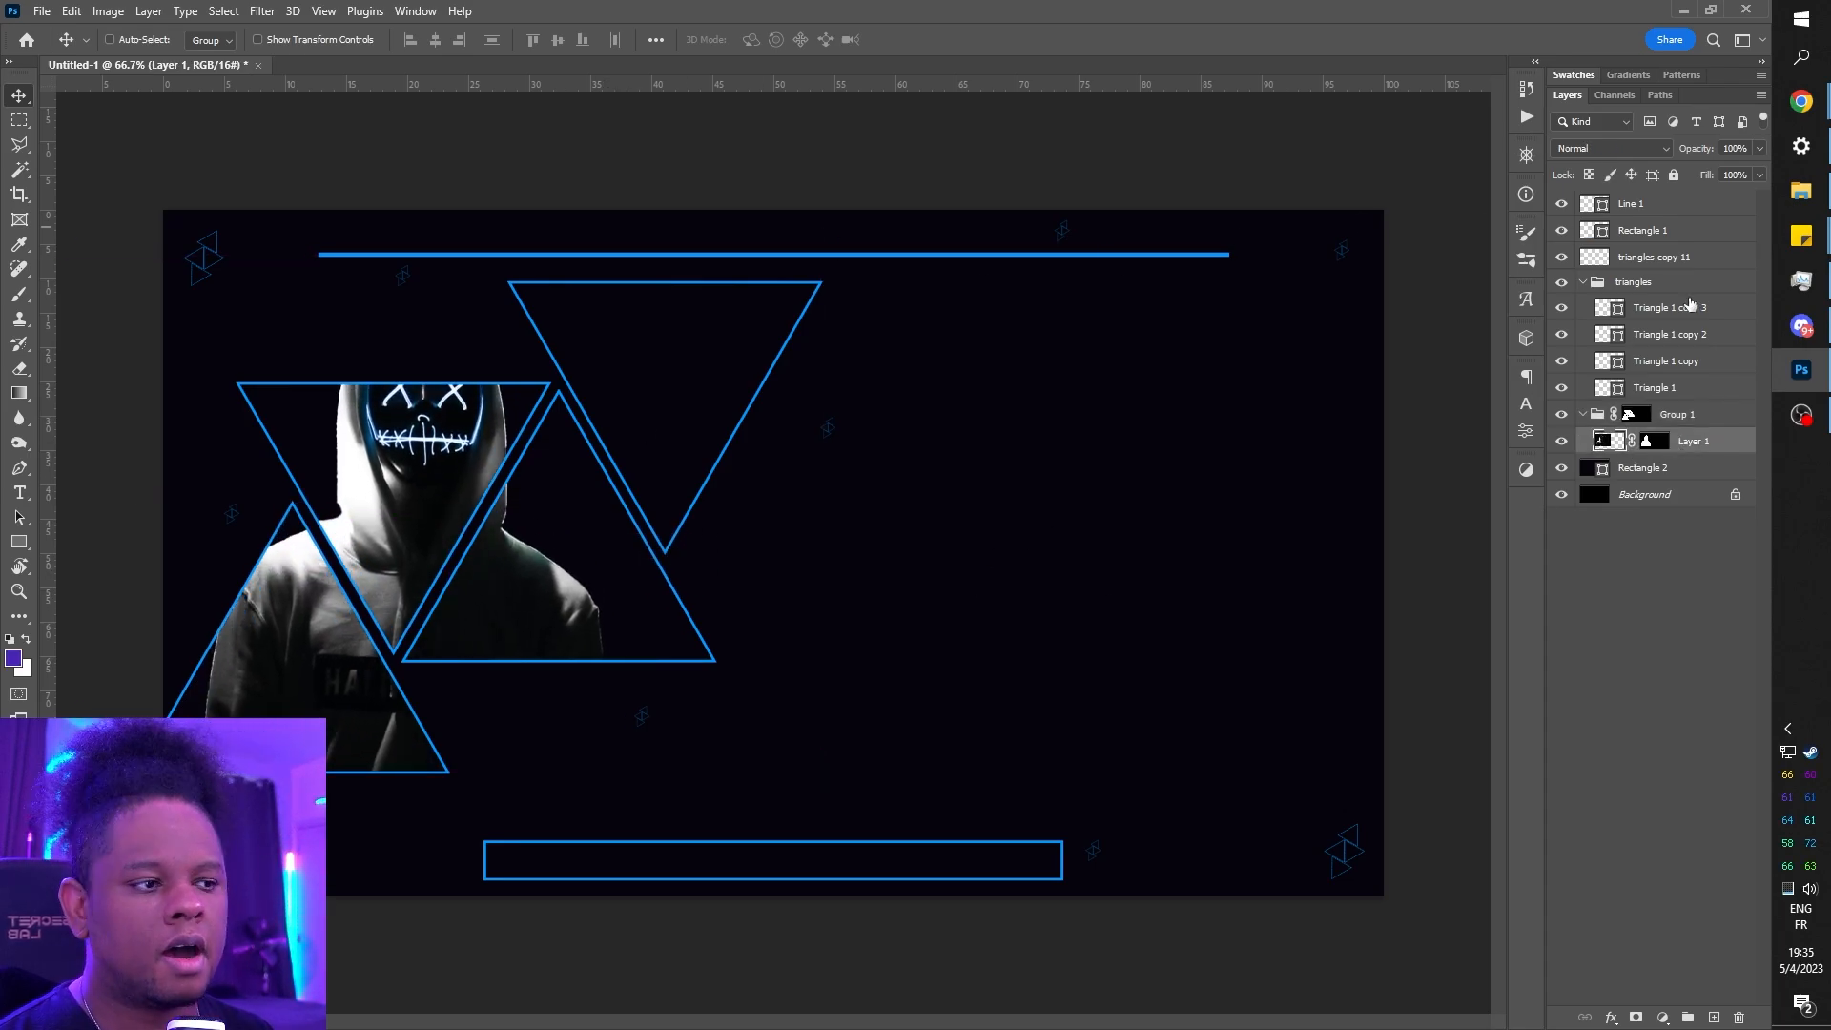
- Reveal the hooded head above the triangle by painting white on the group's mask with a 158 px Hard Round brush
click(1634, 416)
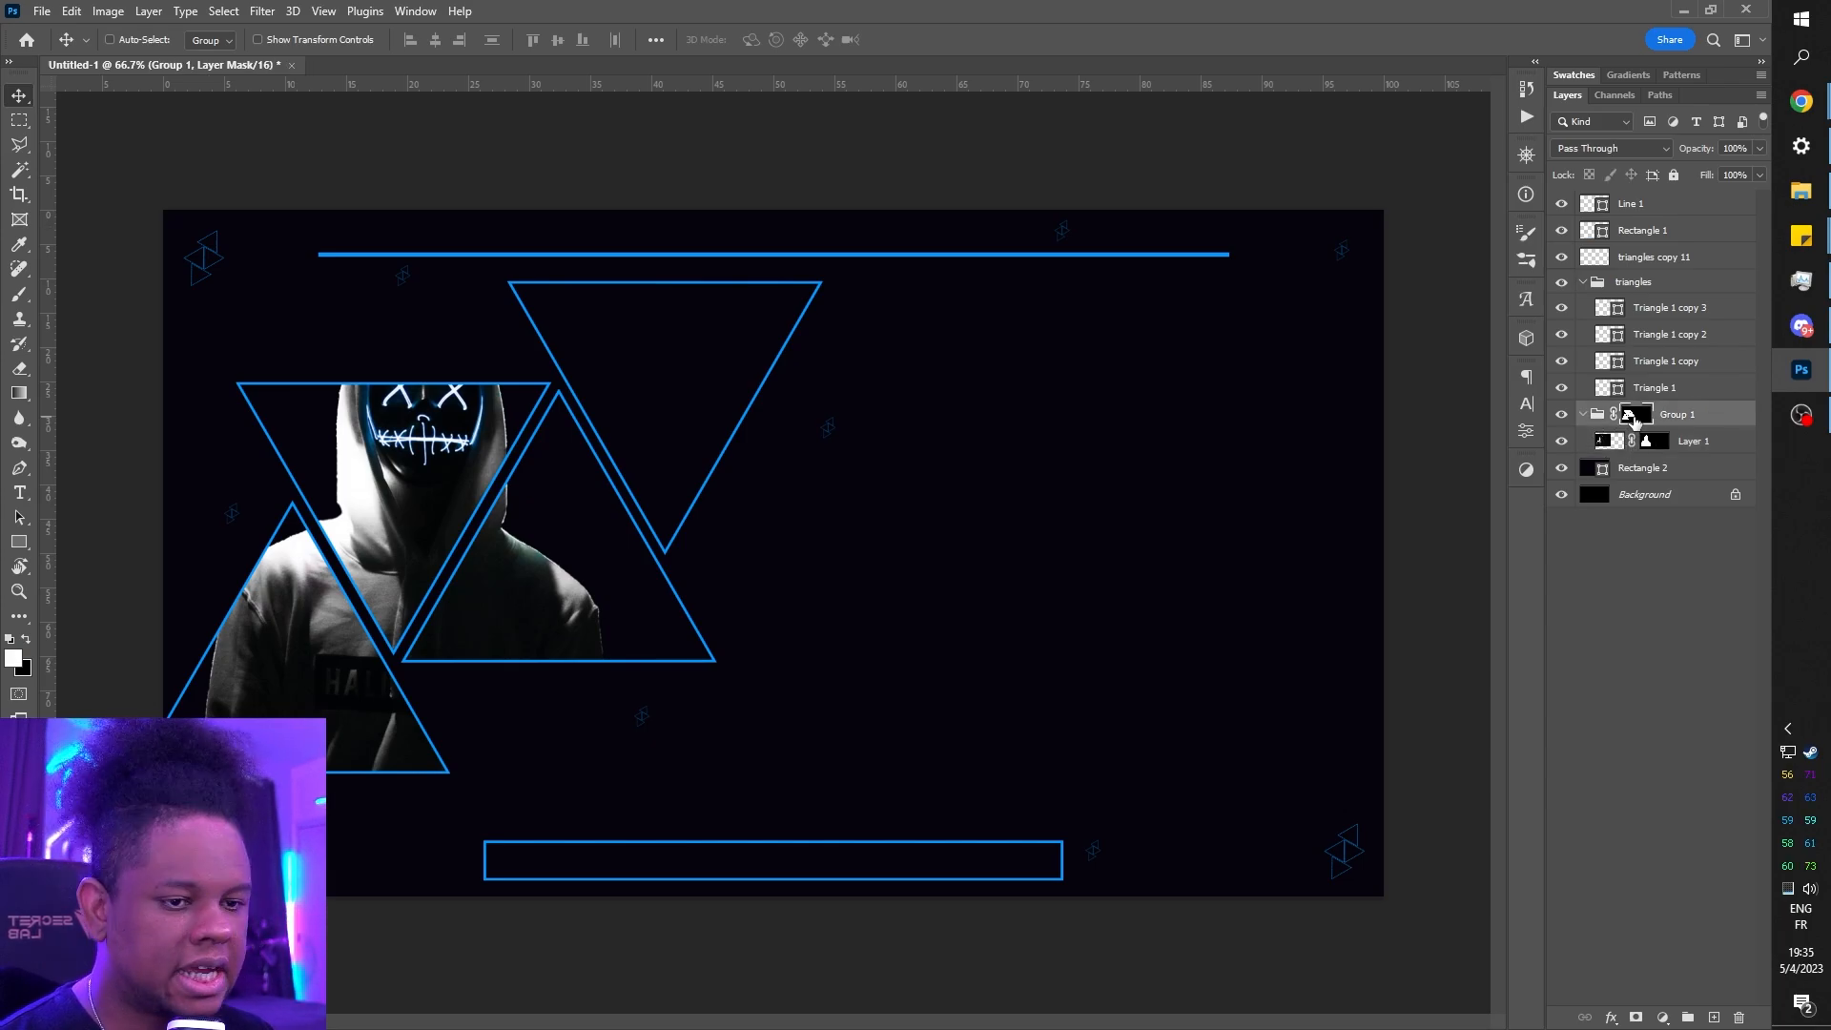
alt+click(1634, 417)
alt+click(1634, 417)
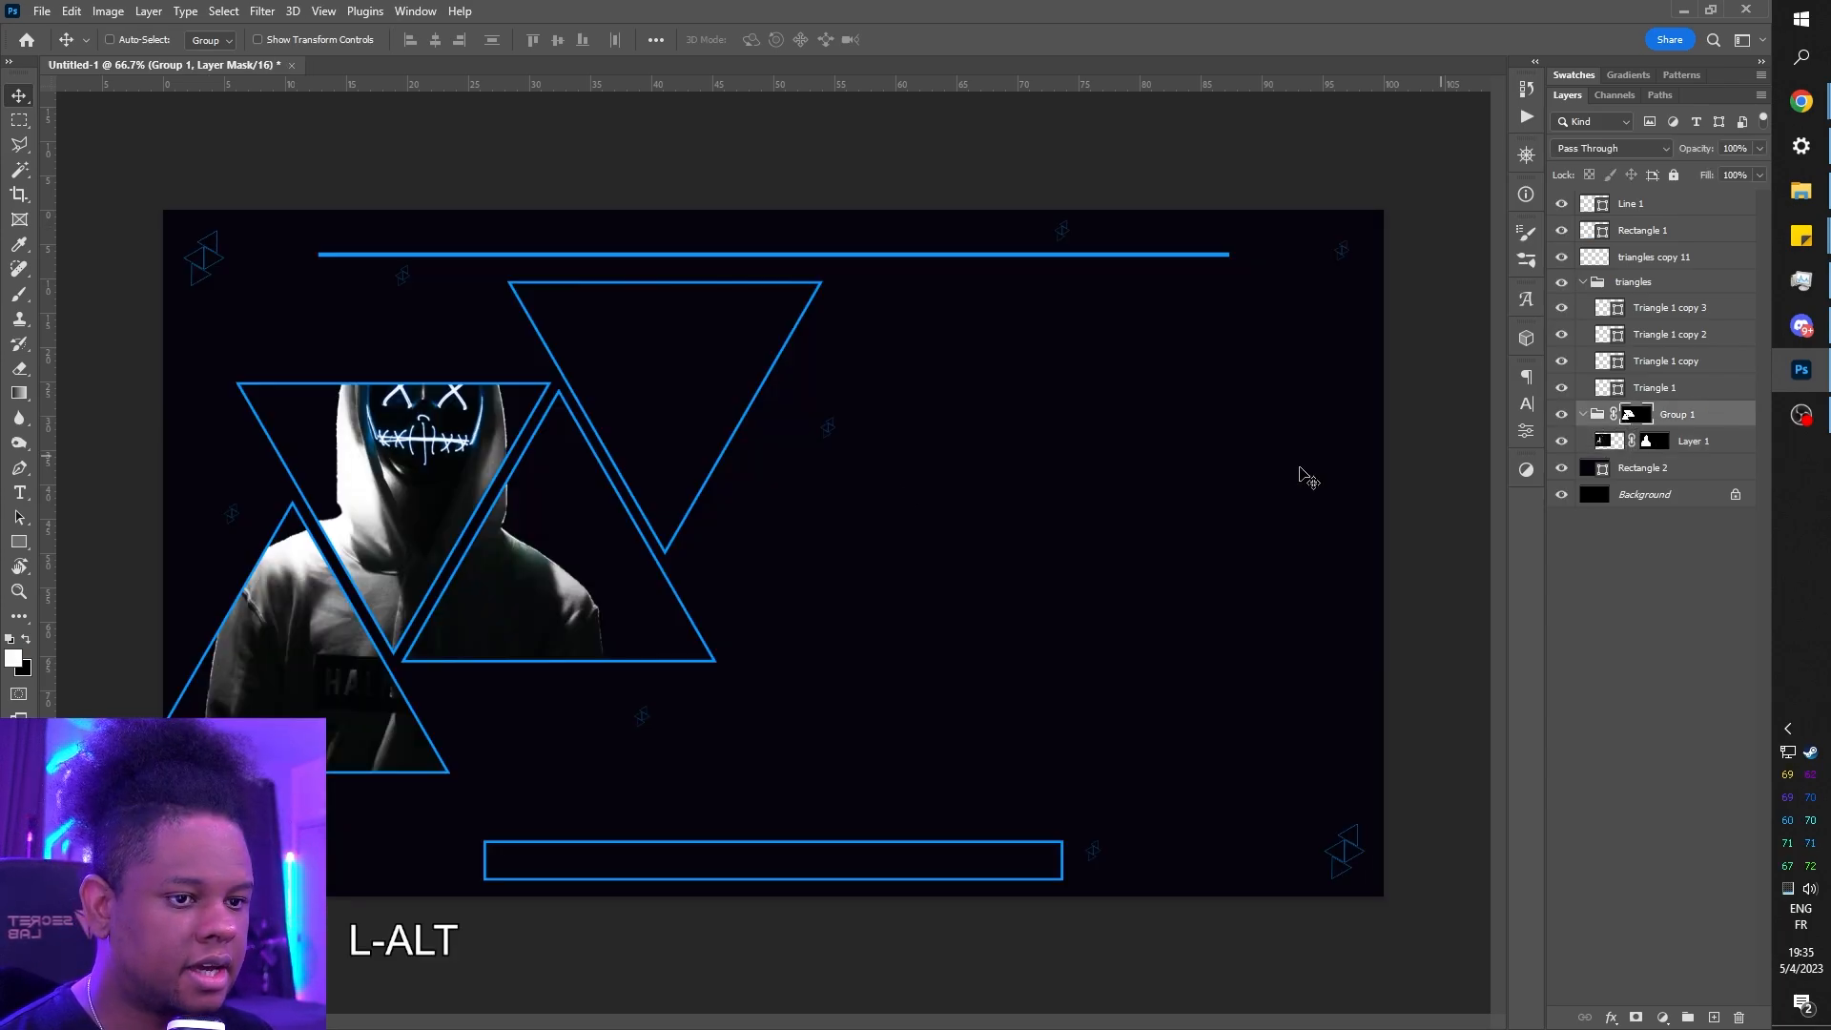
key(b)
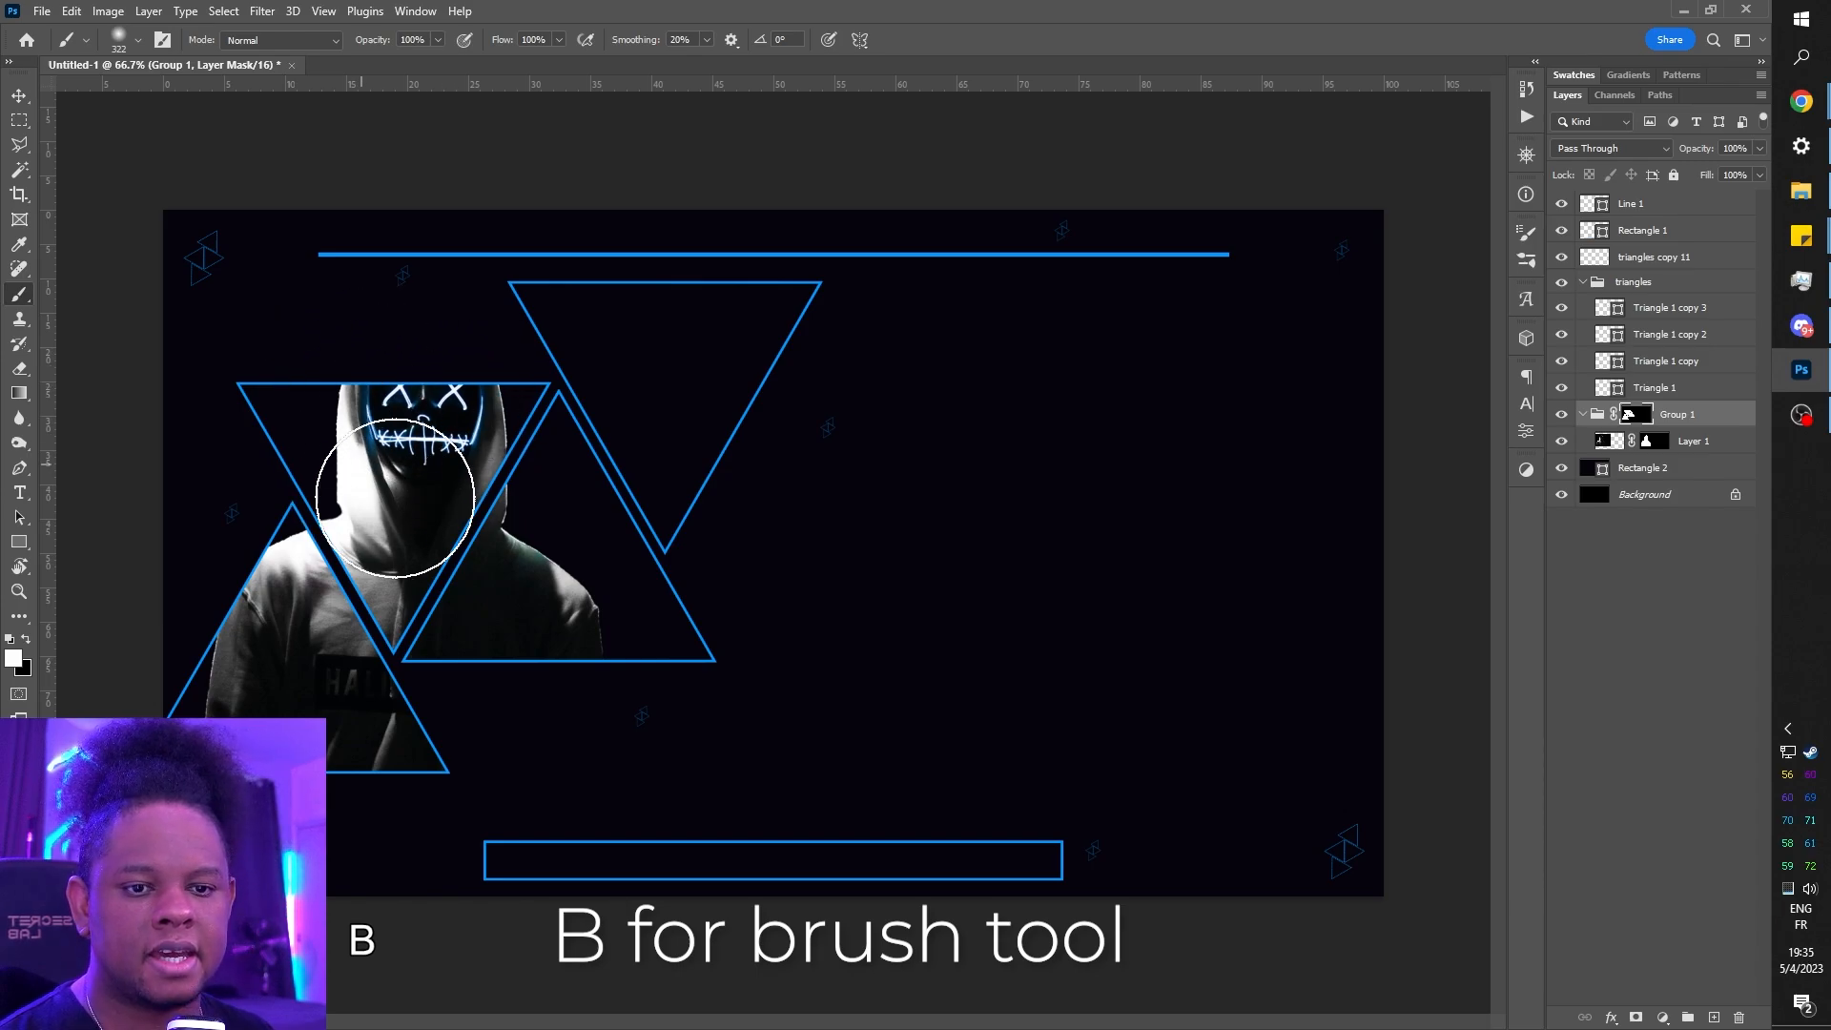
right_click(472, 455)
mouse_move(617, 544)
mouse_down()
mouse_move(705, 545)
mouse_move(652, 497)
mouse_up()
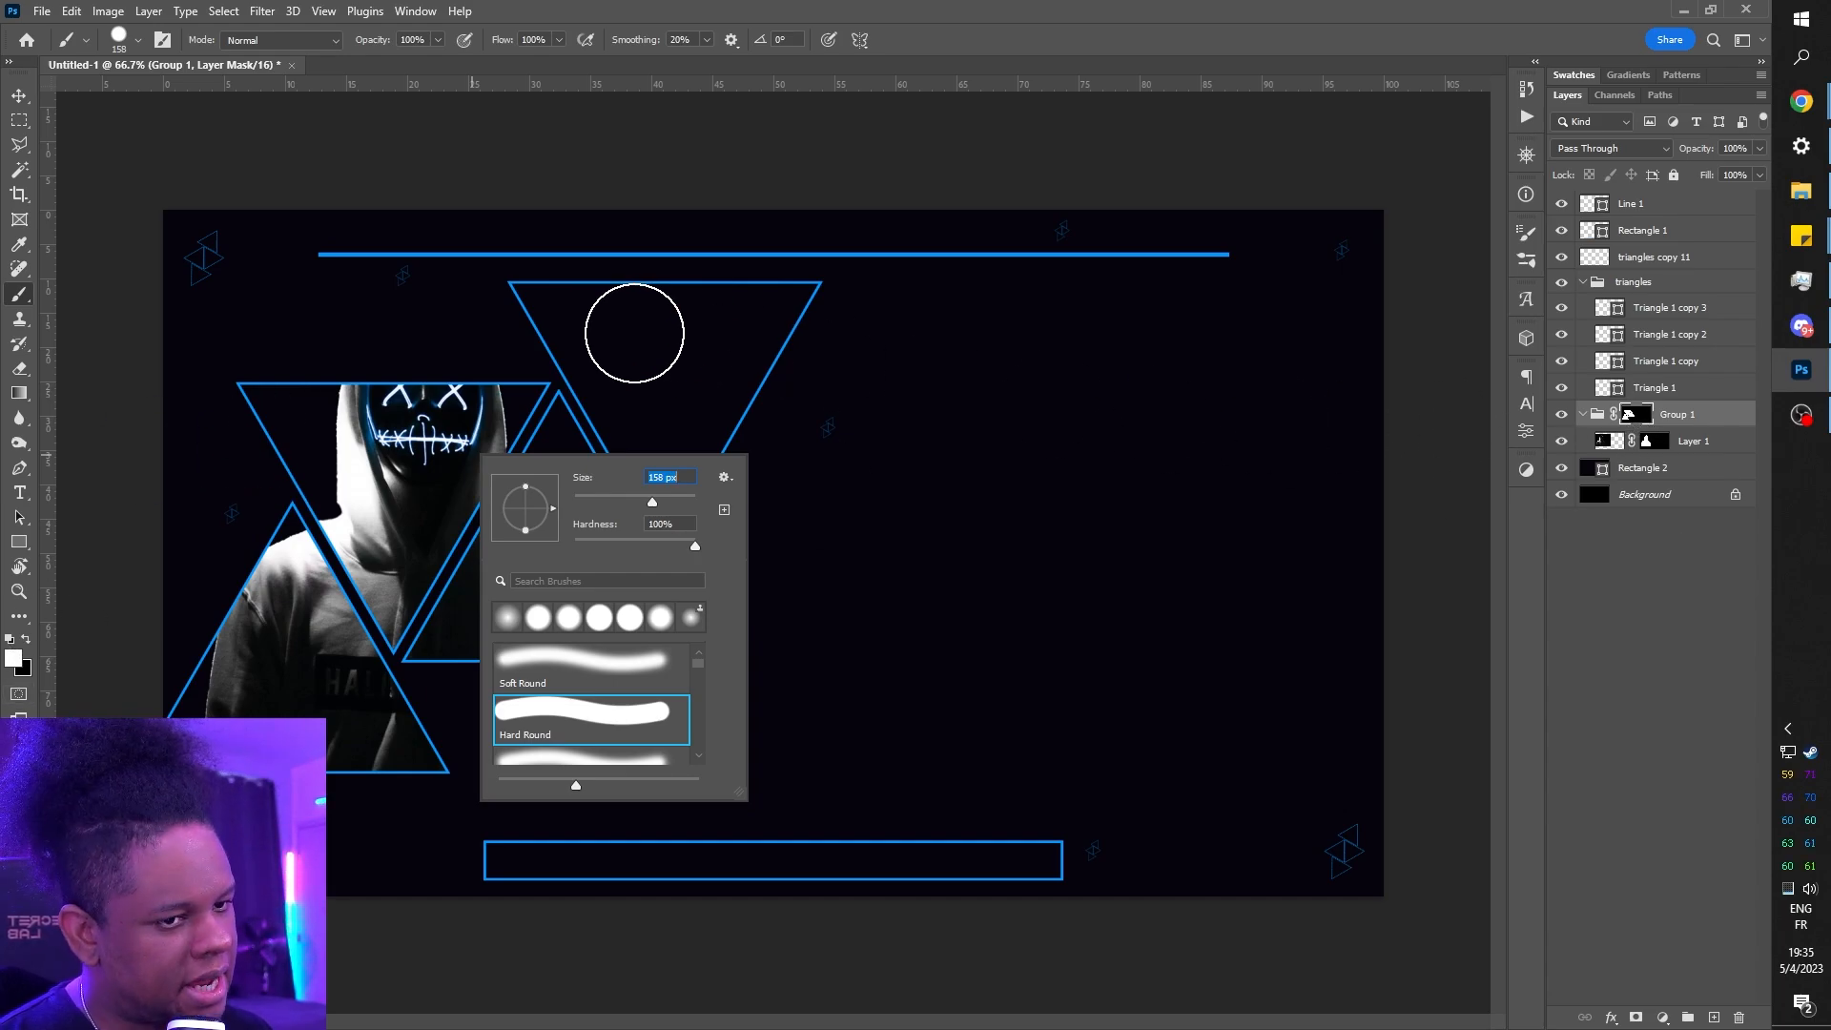
click(377, 382)
mouse_move(378, 381)
mouse_down()
mouse_move(401, 338)
mouse_move(431, 338)
mouse_move(458, 375)
mouse_up()
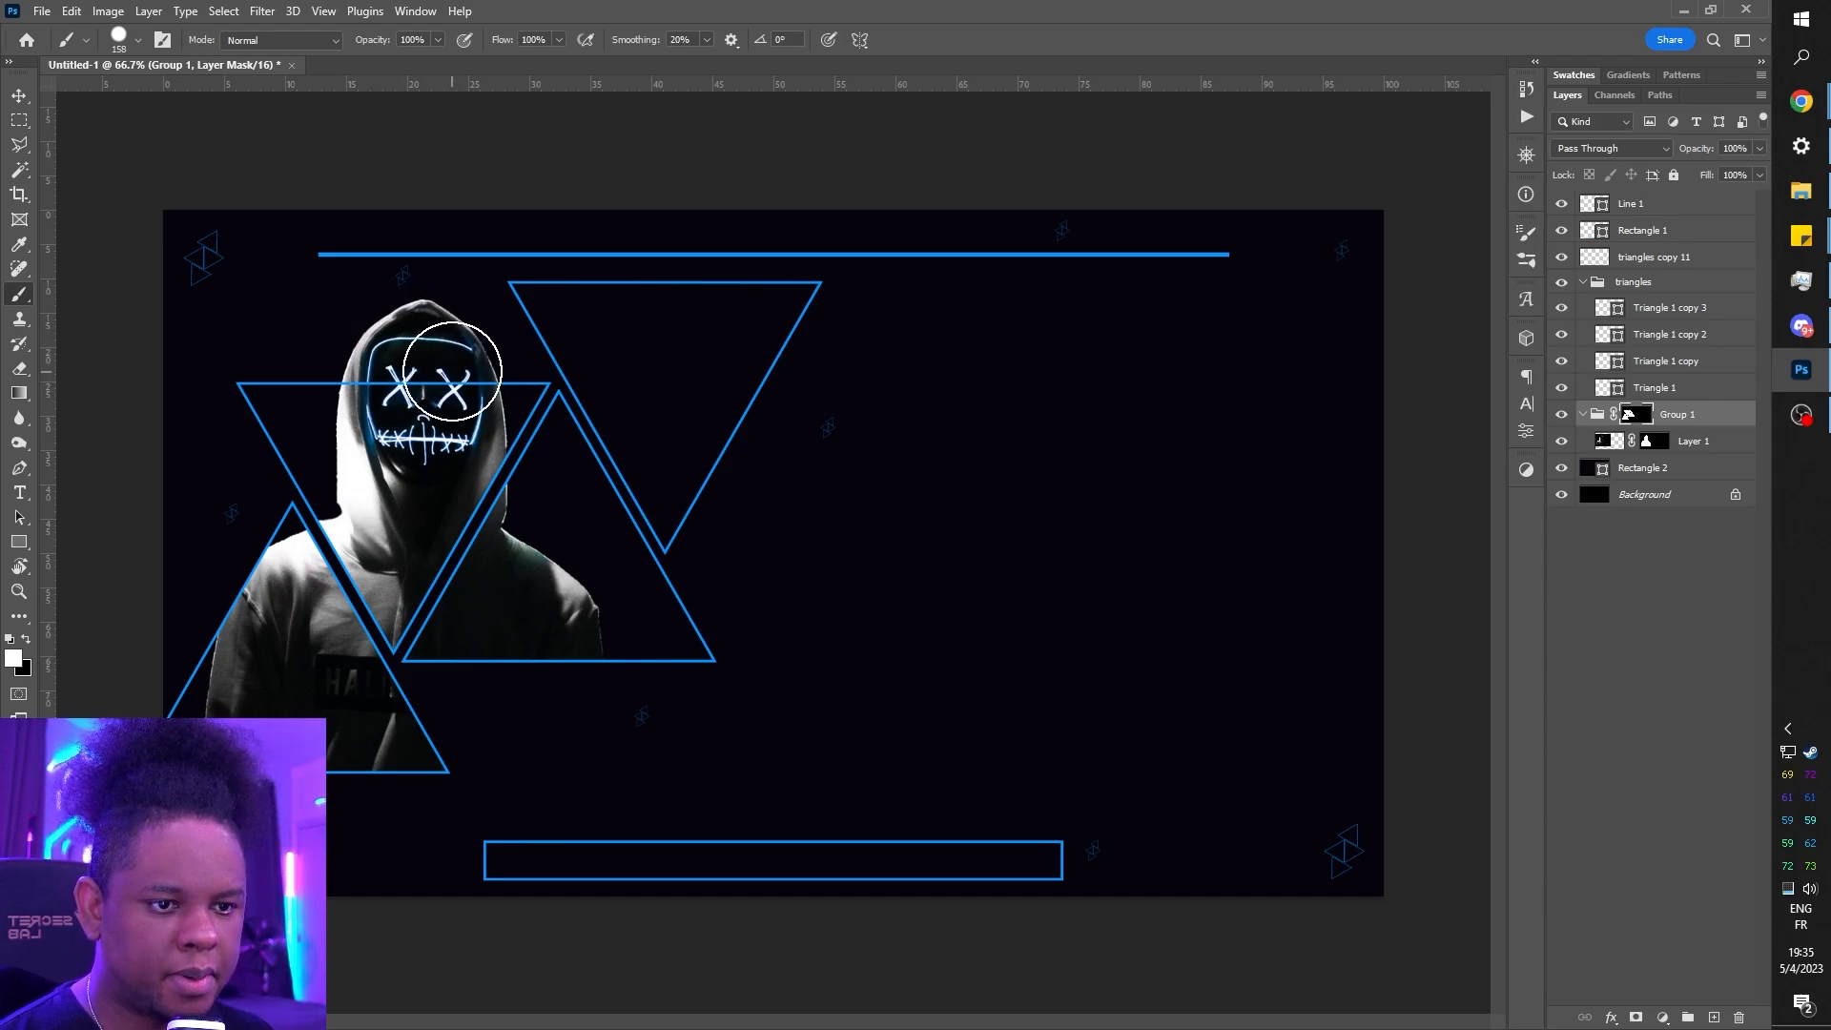
- Add a Photo Filter adjustment above the photo layer using the Cyan filter at 100% density
click(1703, 441)
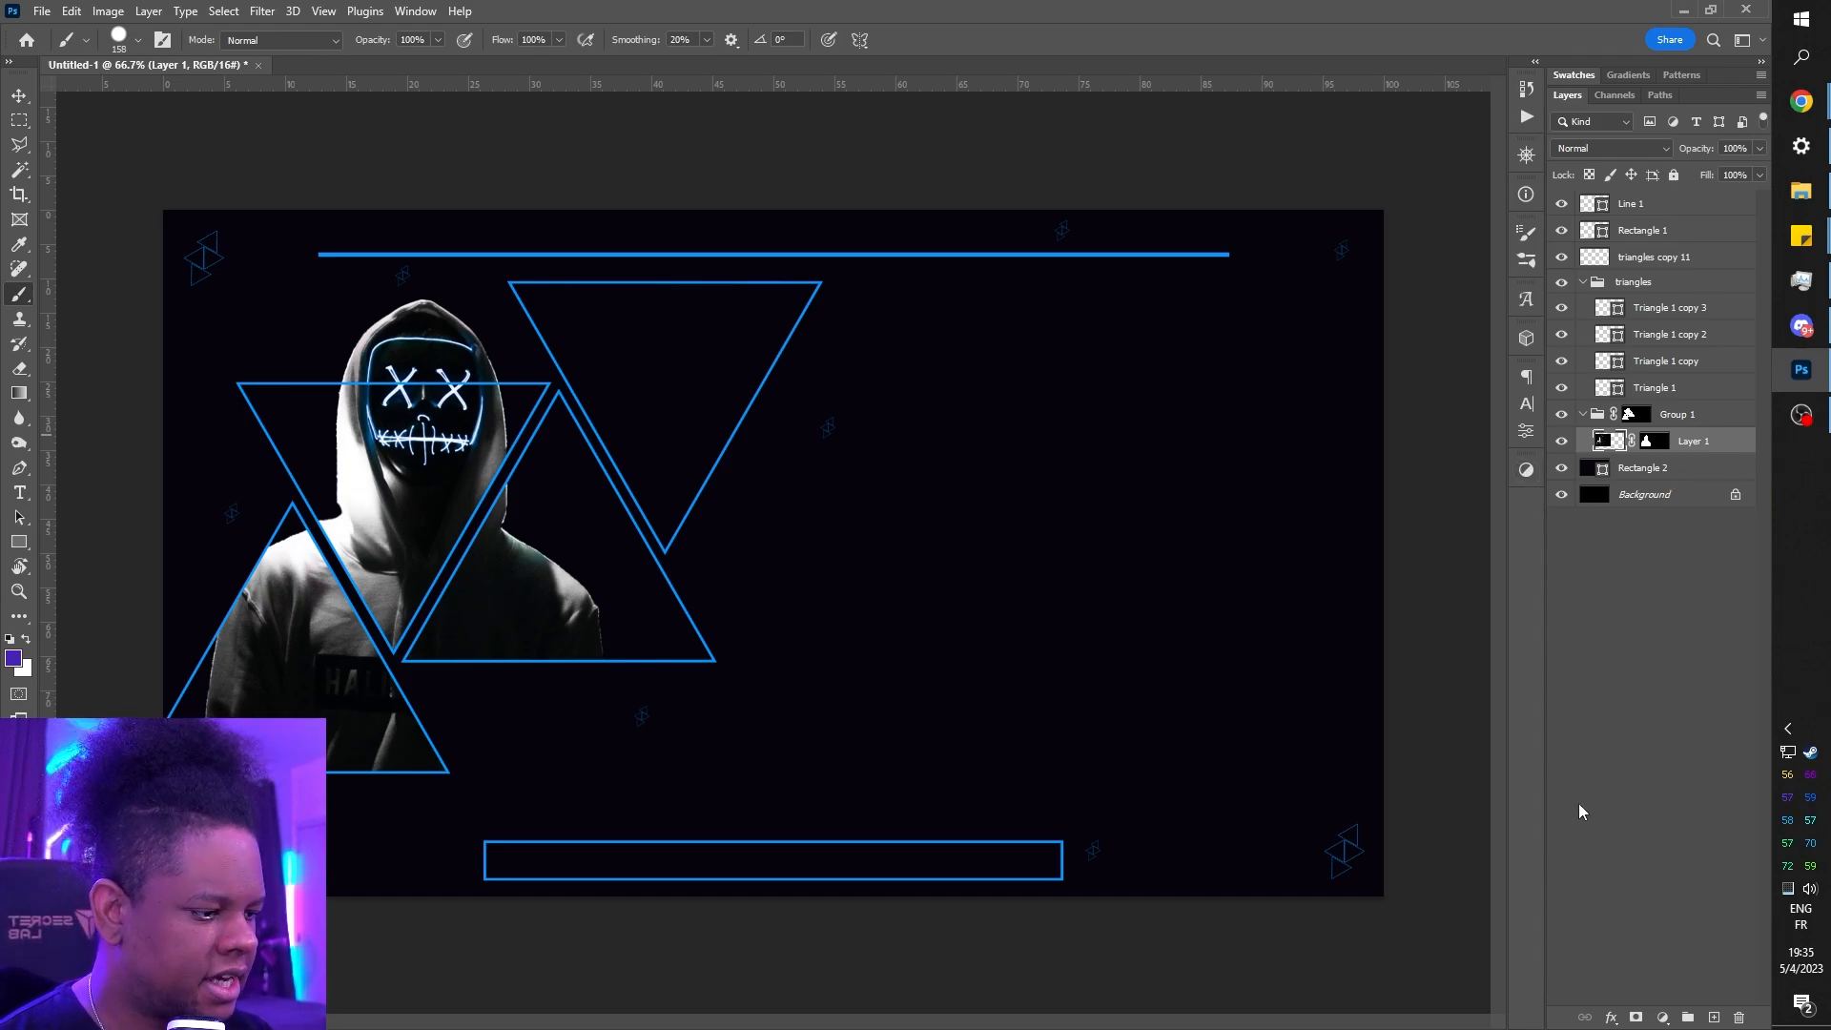
click(1664, 1019)
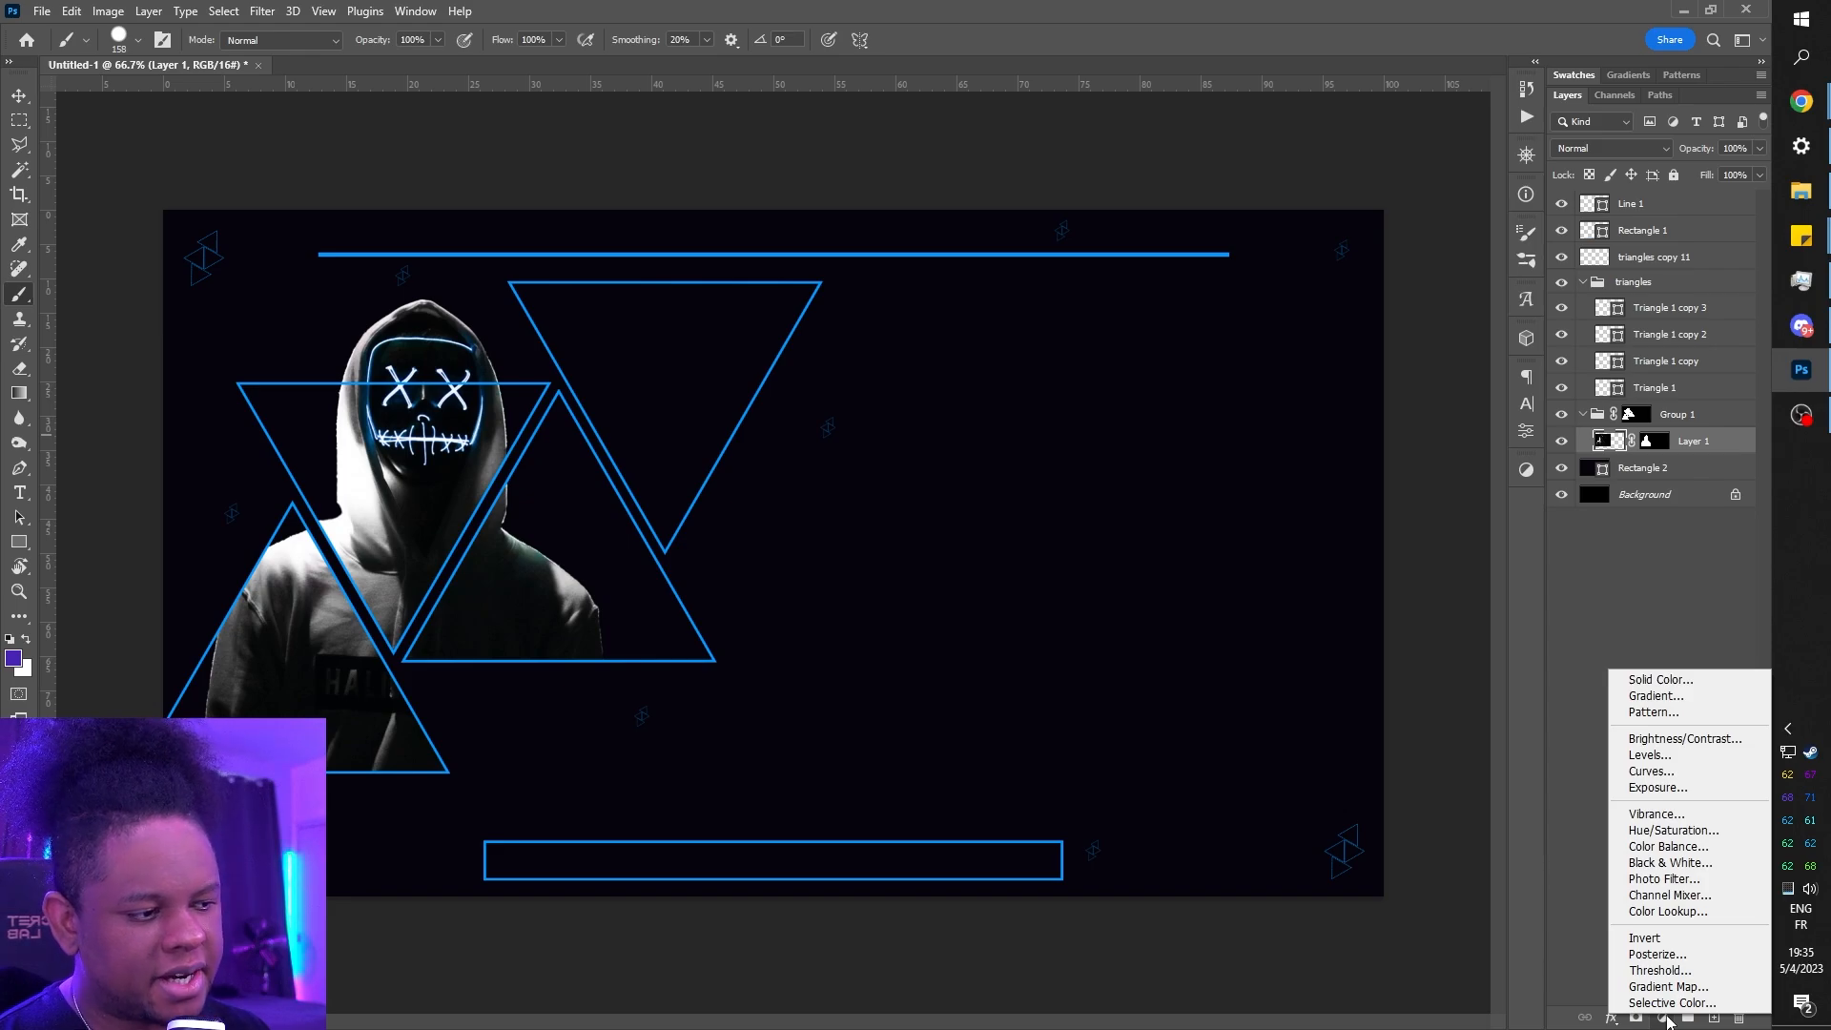
click(1669, 879)
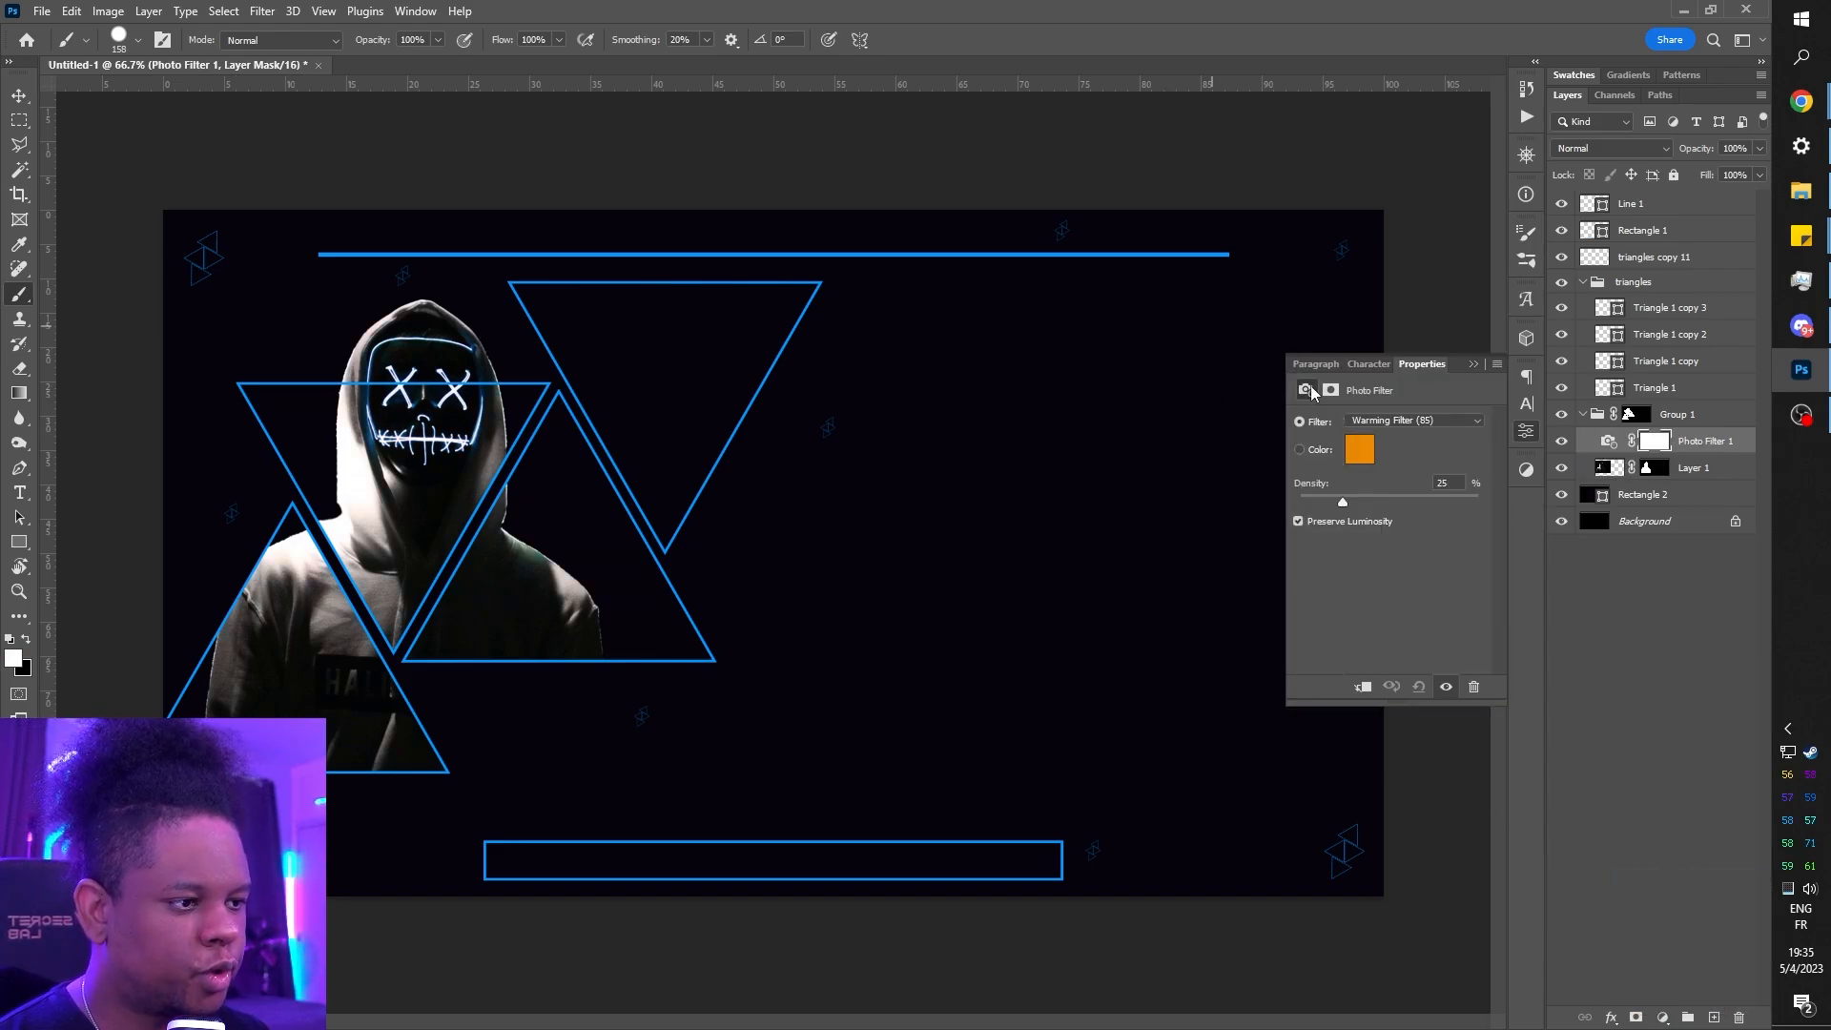
click(1400, 426)
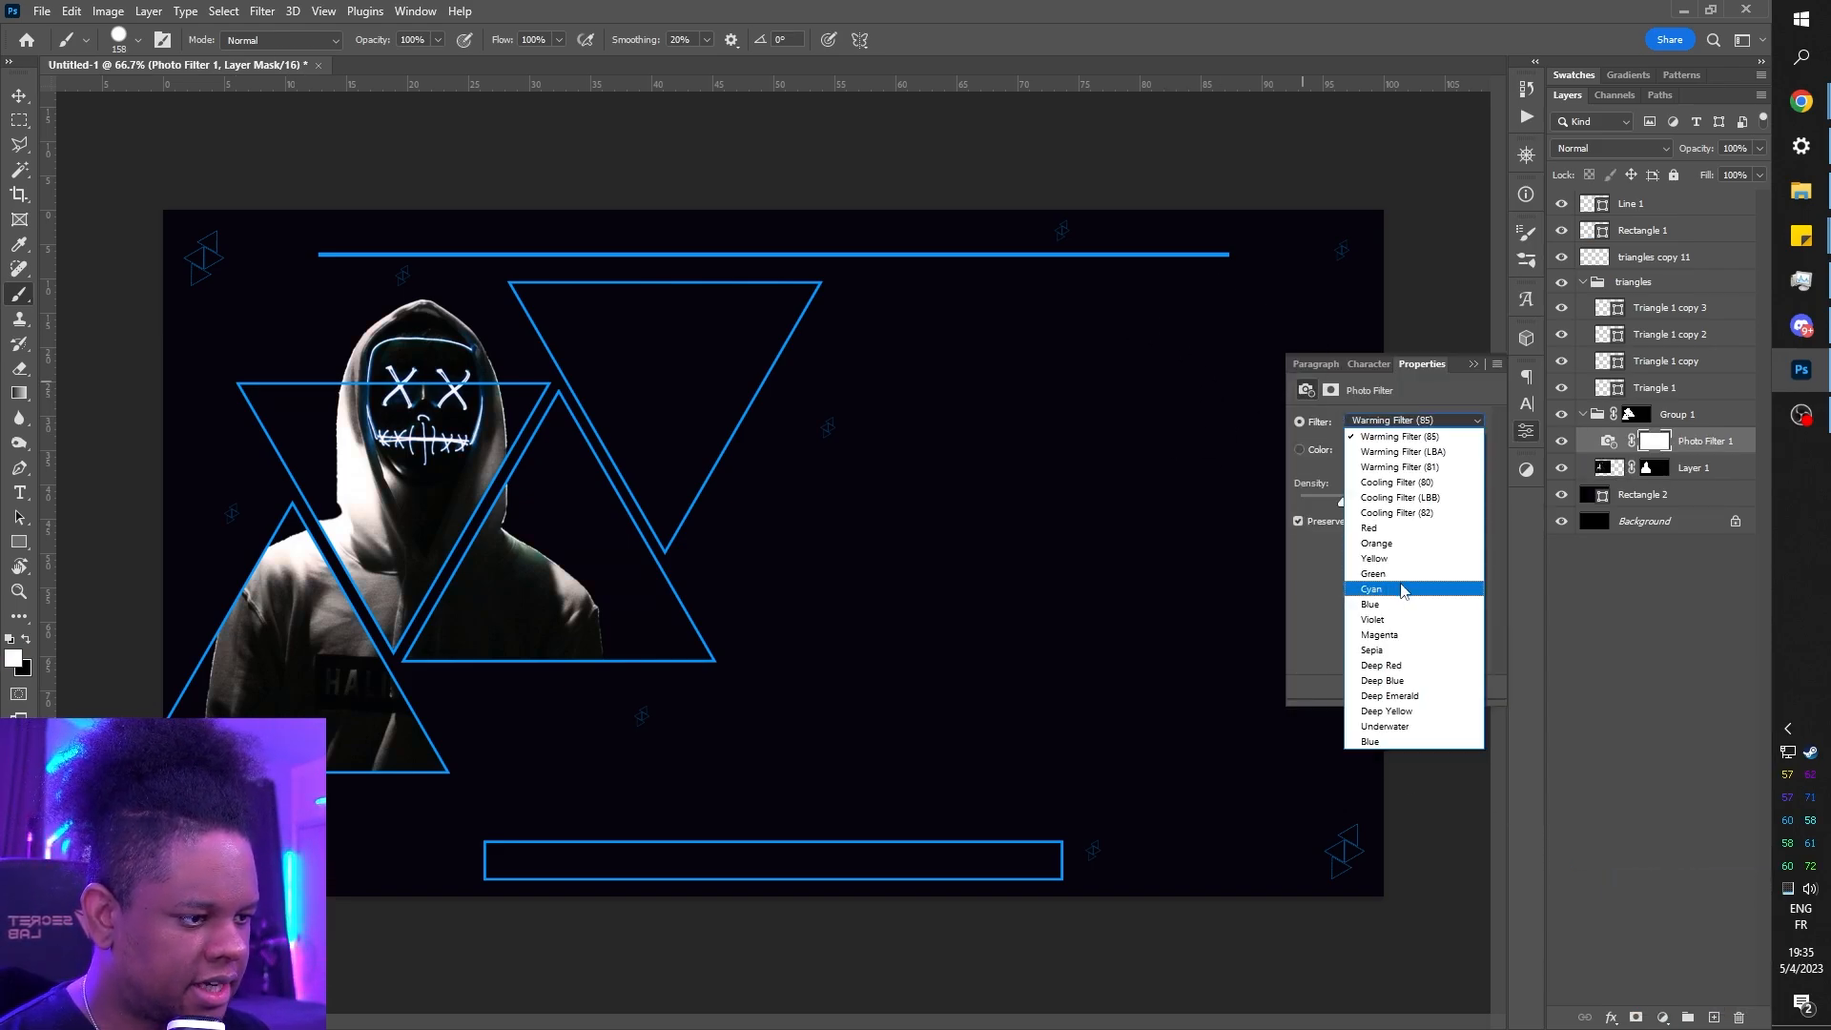
click(1402, 589)
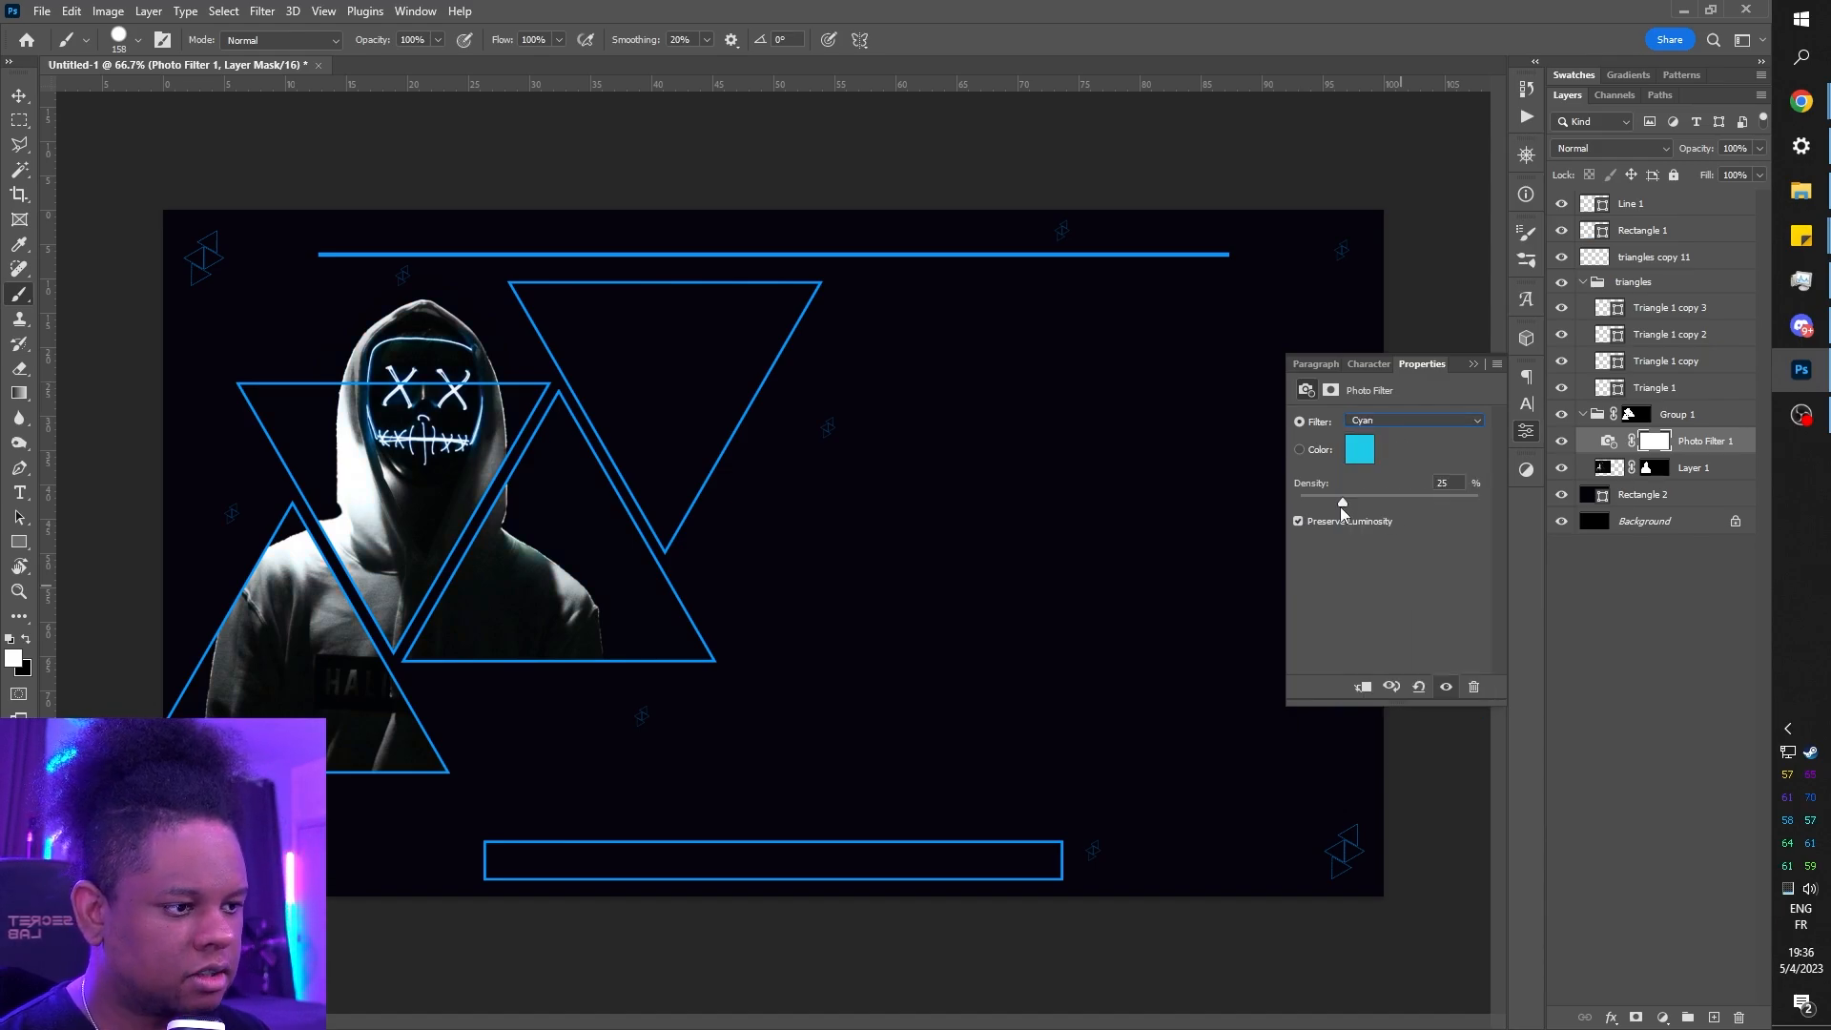
drag(1391, 504, 1417, 501)
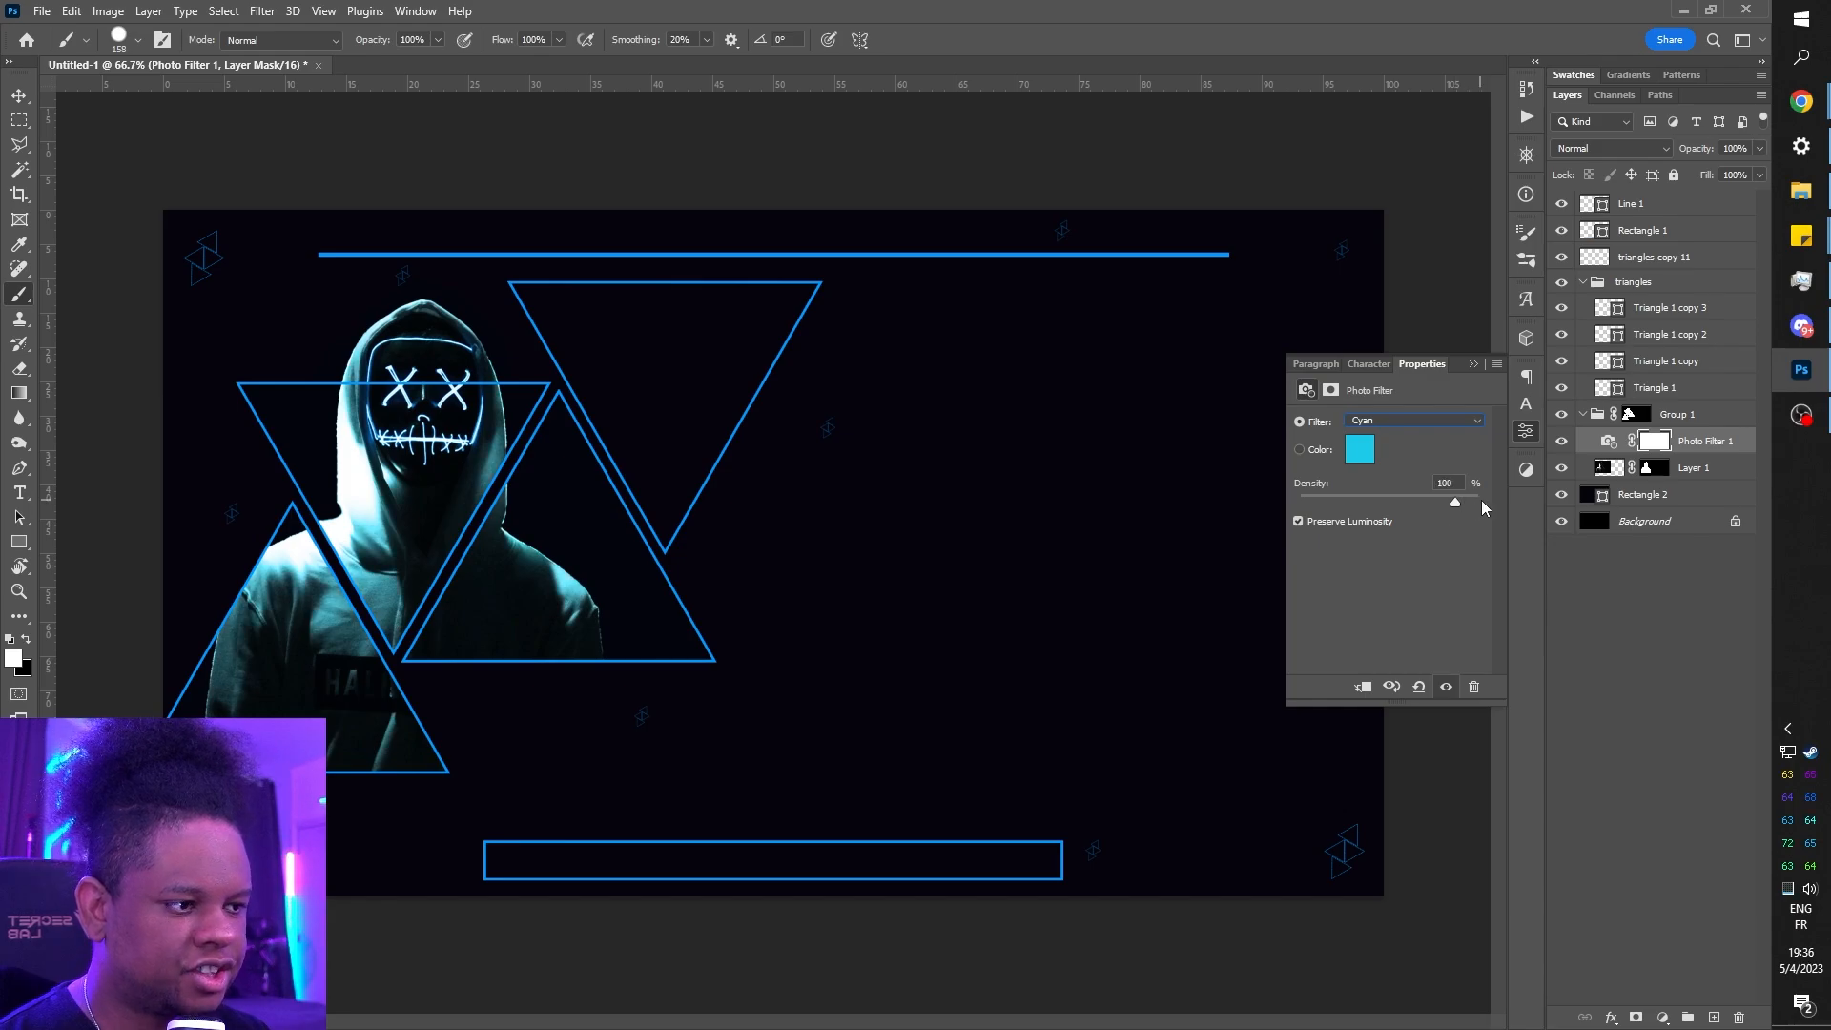
- Switch the photo filter to a custom colour, the blue 0096ff sampled from a triangle outline, at 100% density
click(1301, 448)
click(1361, 450)
click(710, 482)
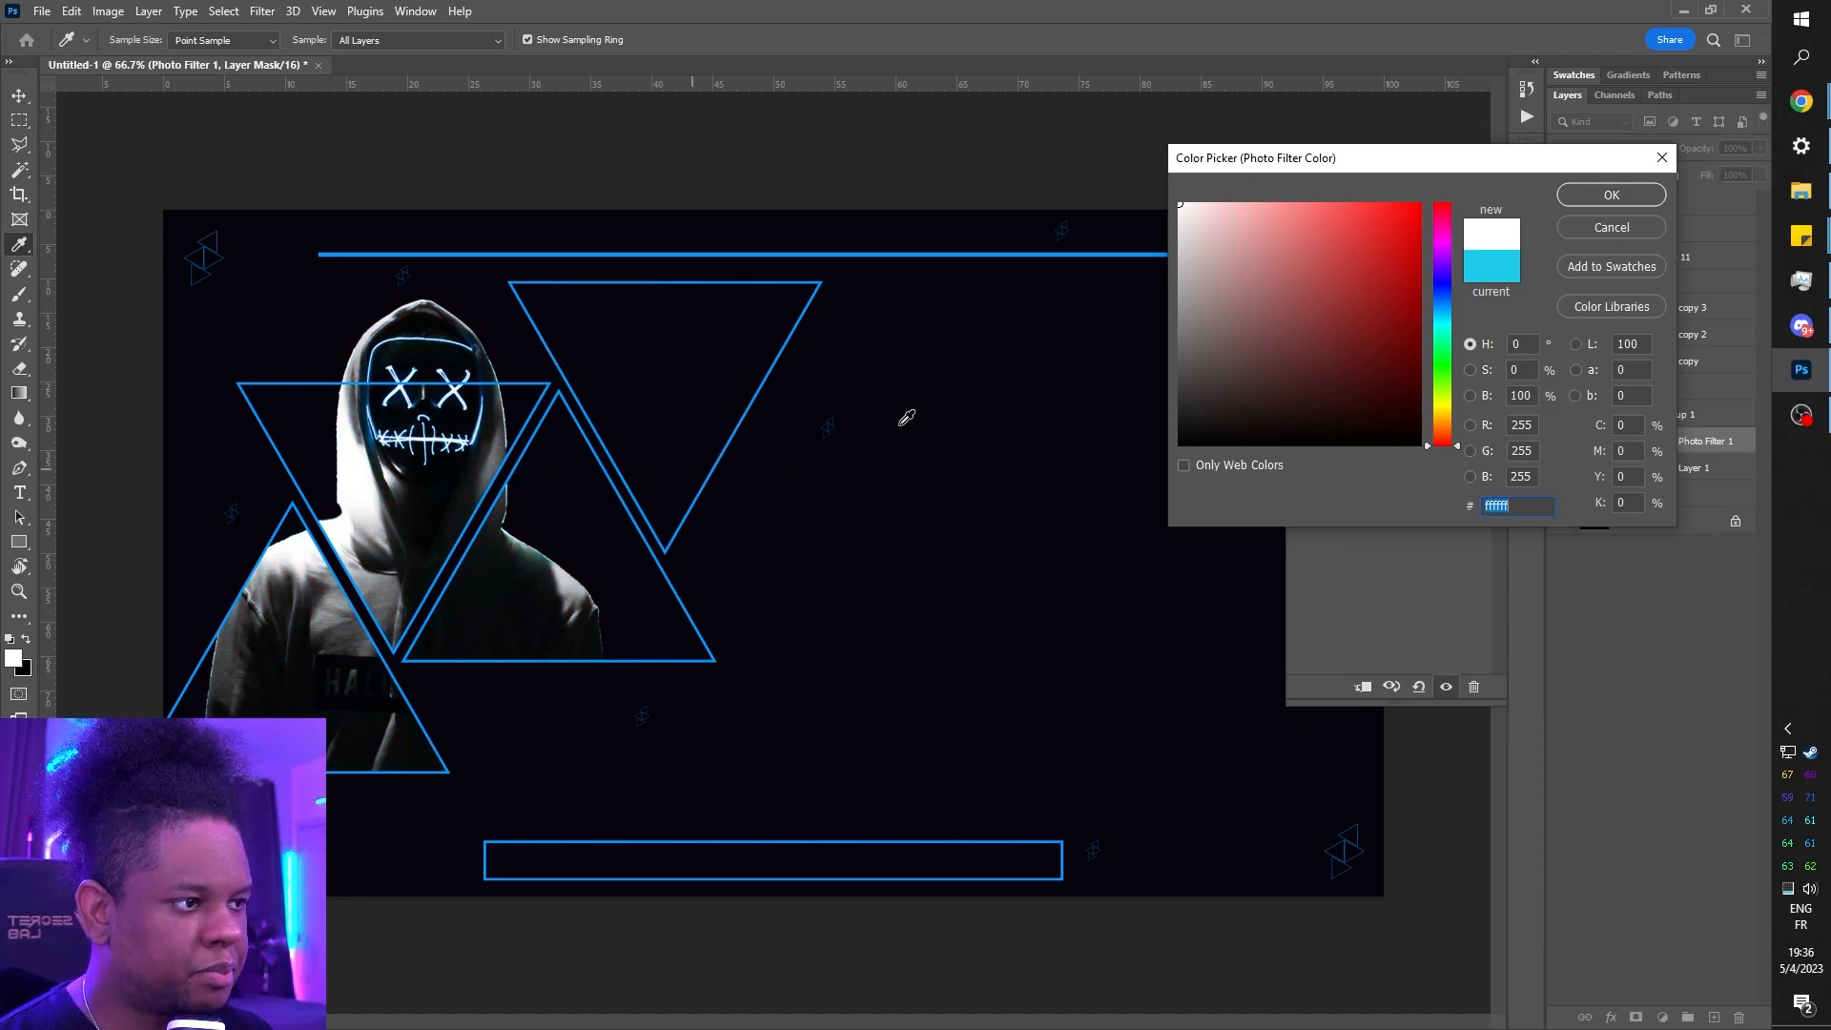
click(1612, 194)
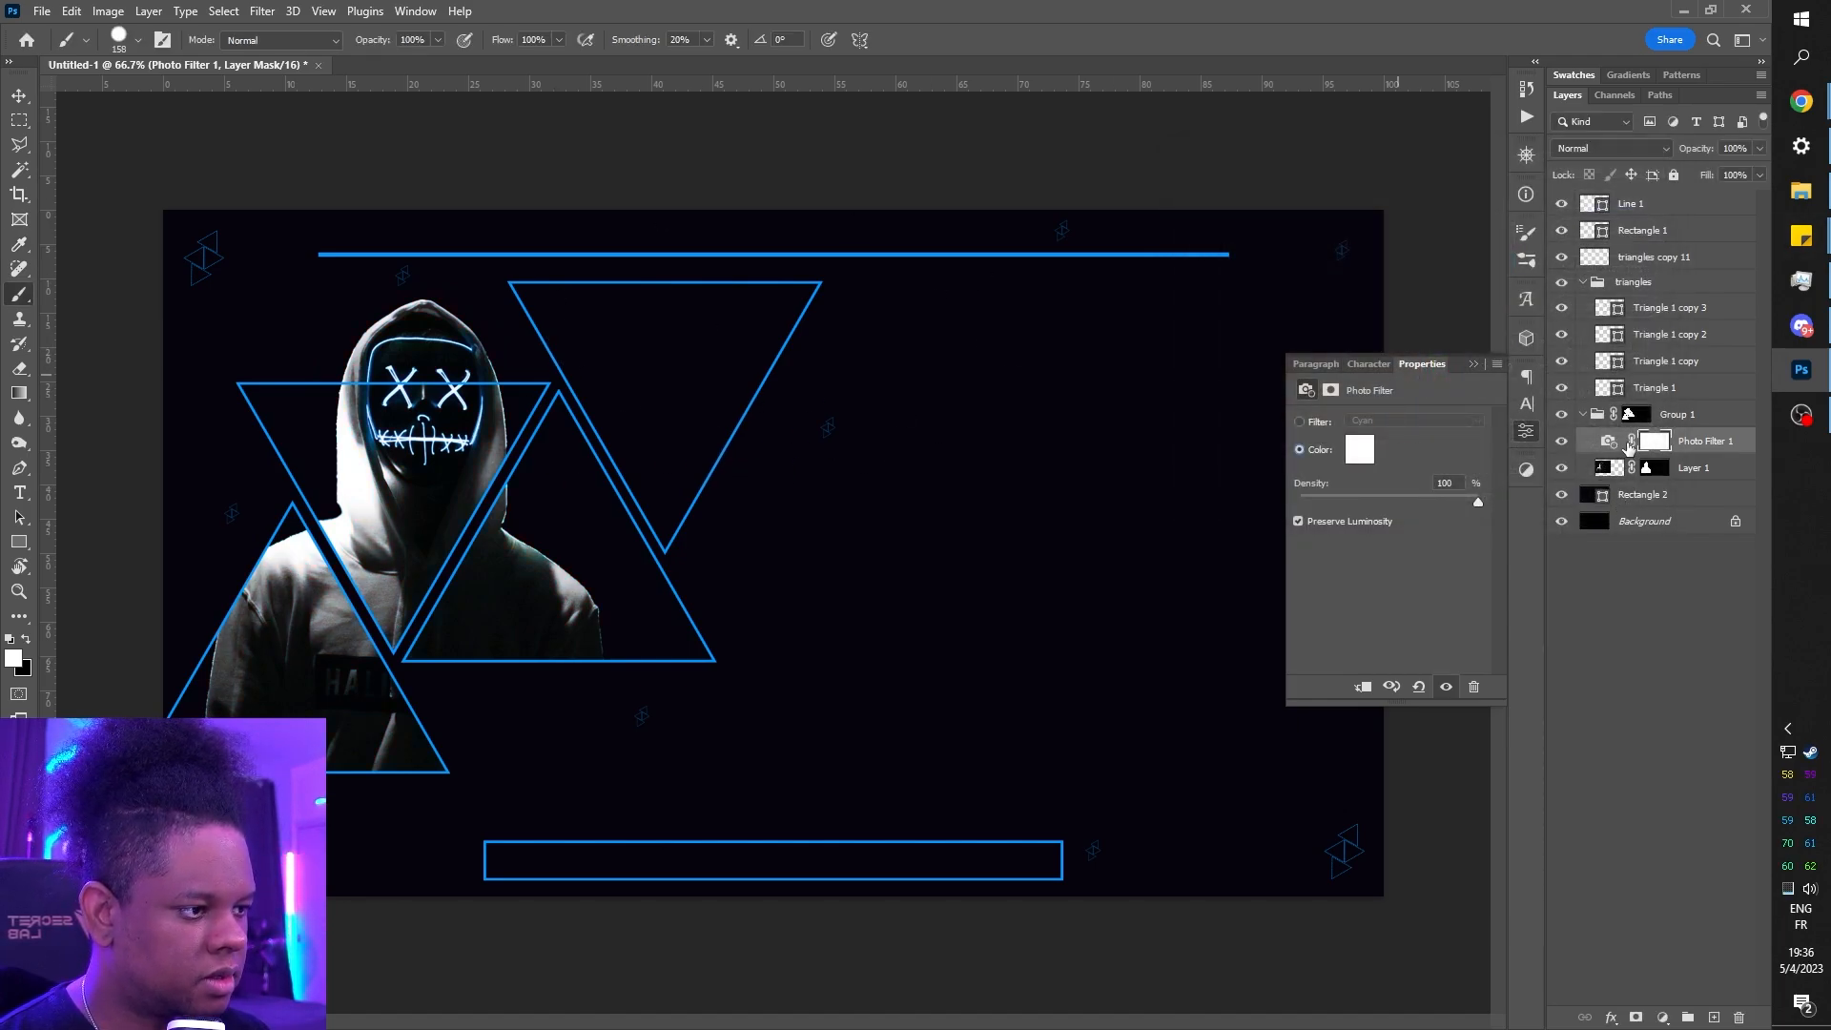
click(1359, 449)
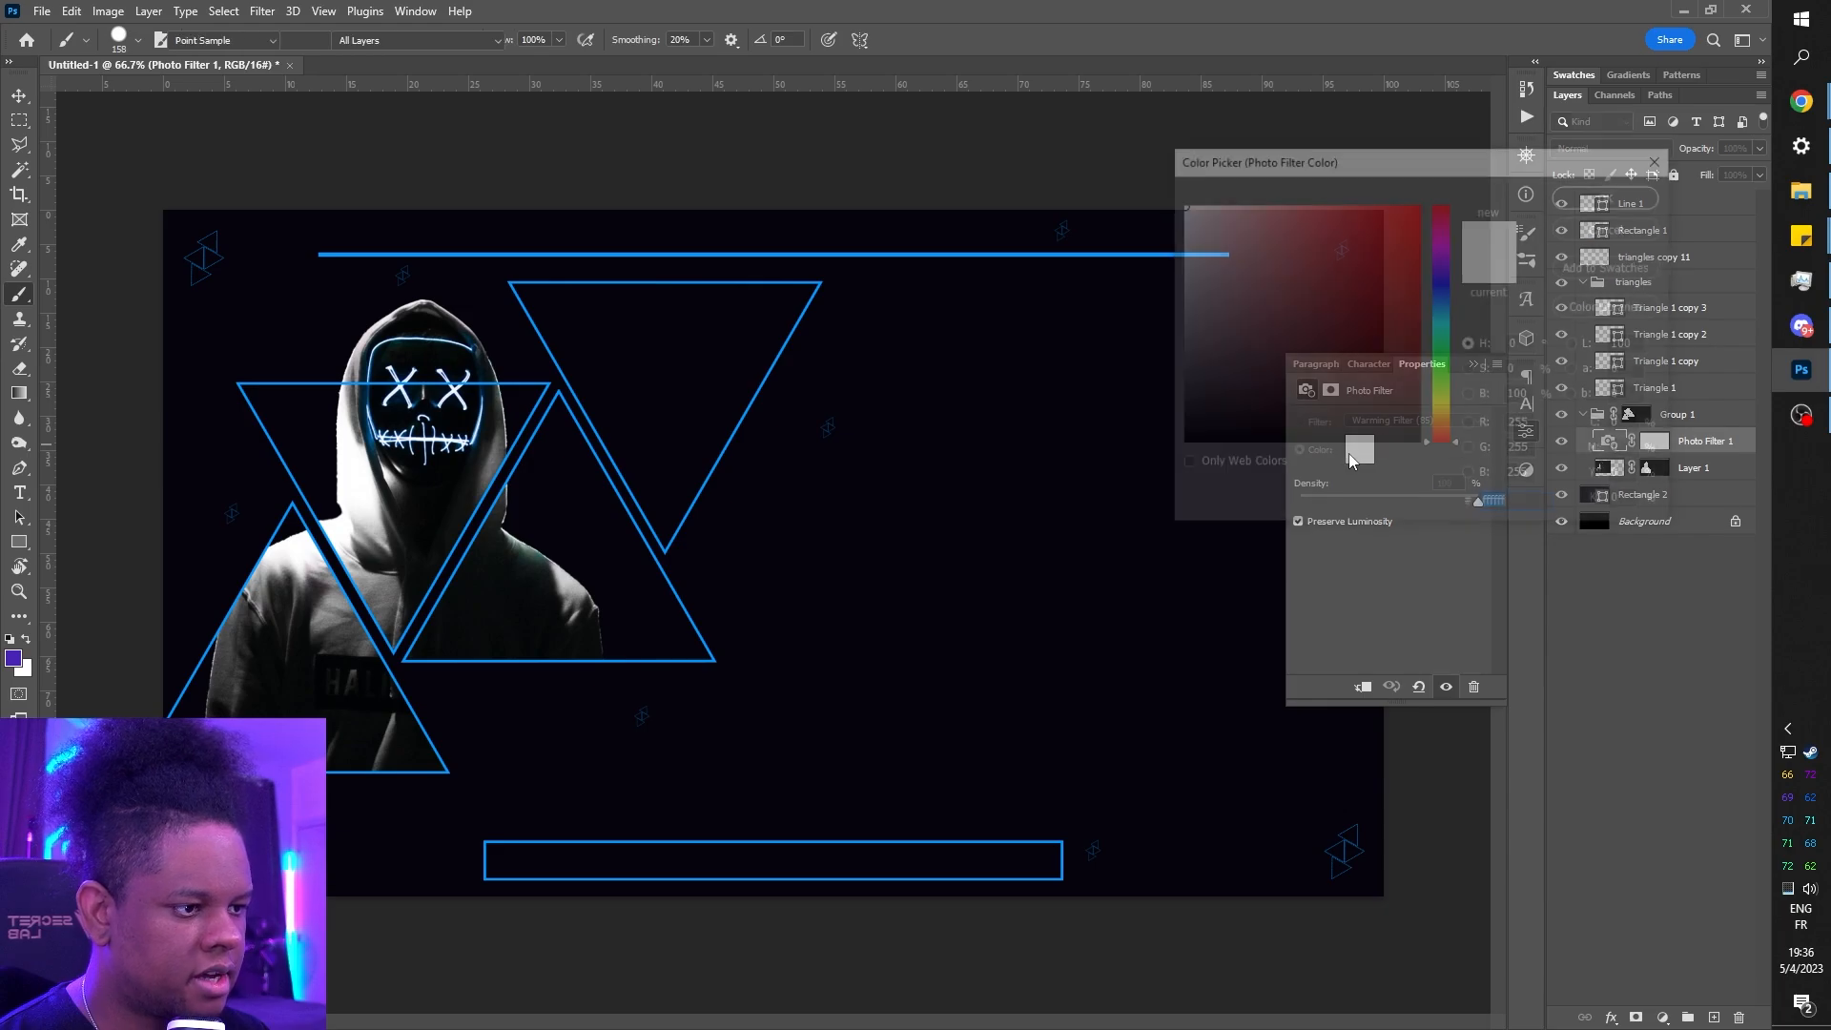
drag(695, 486, 705, 480)
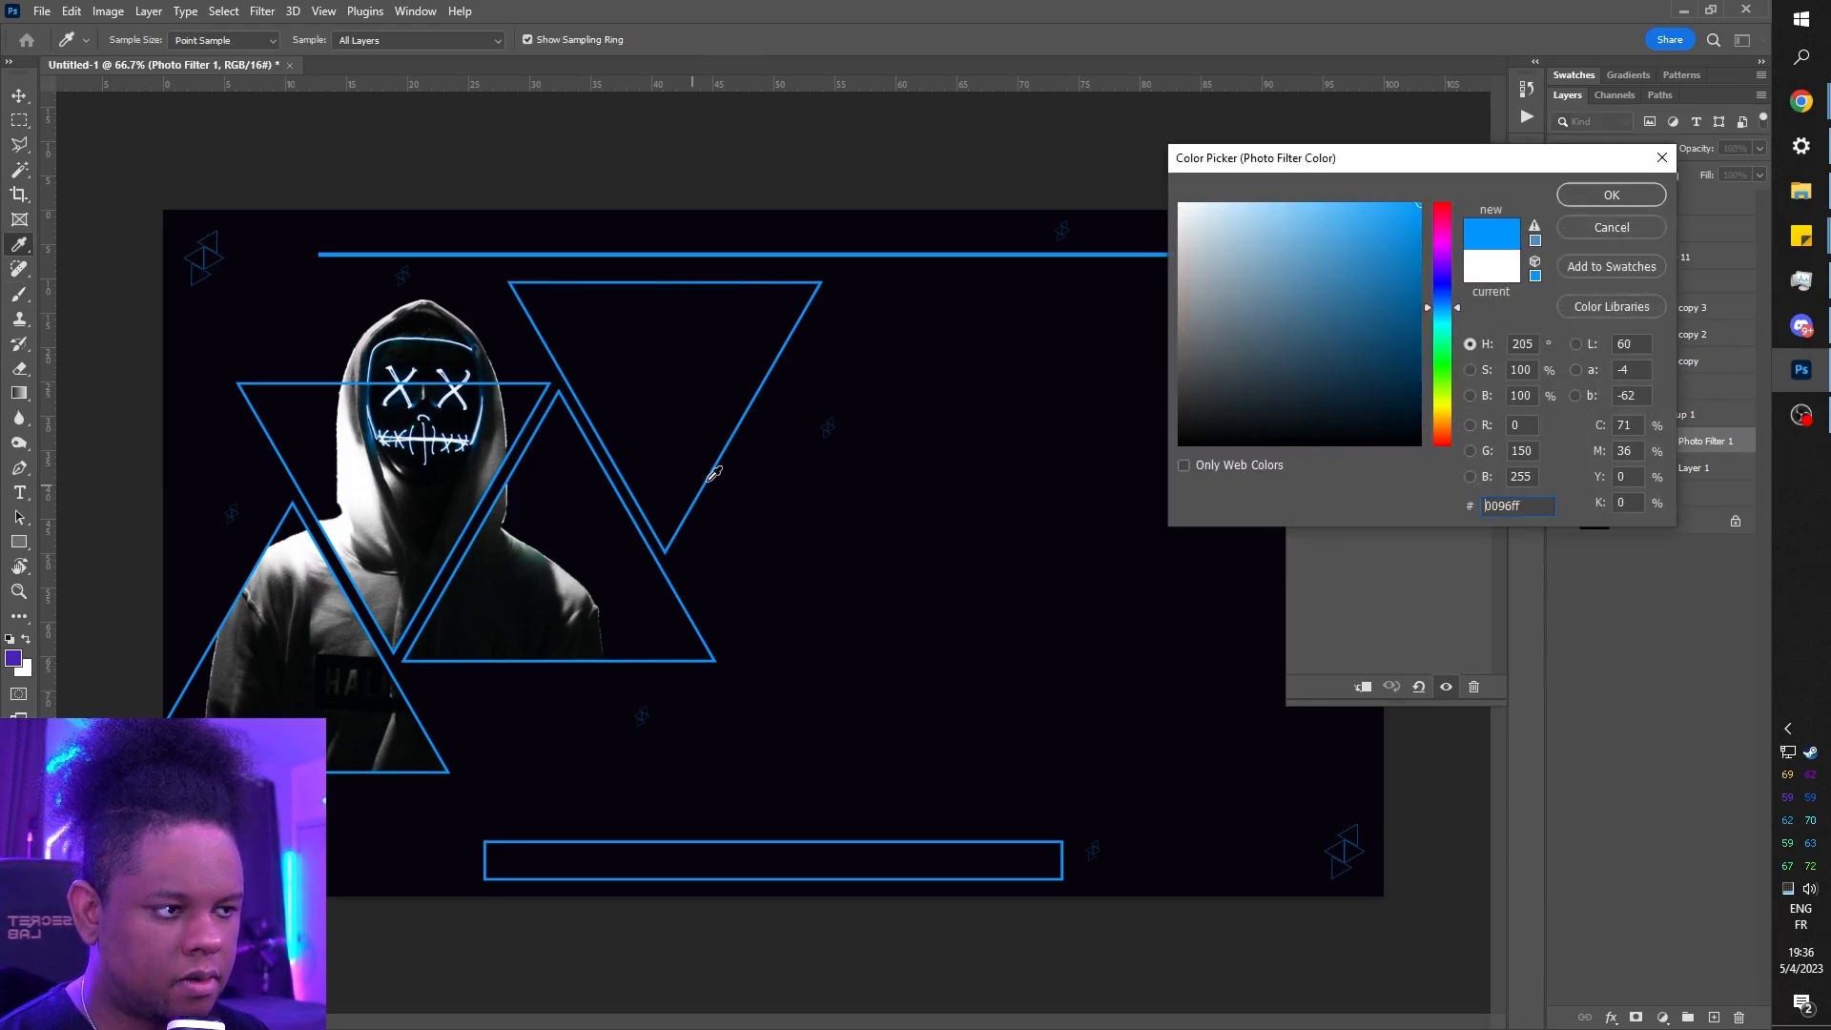
click(1623, 196)
drag(1475, 507, 1479, 502)
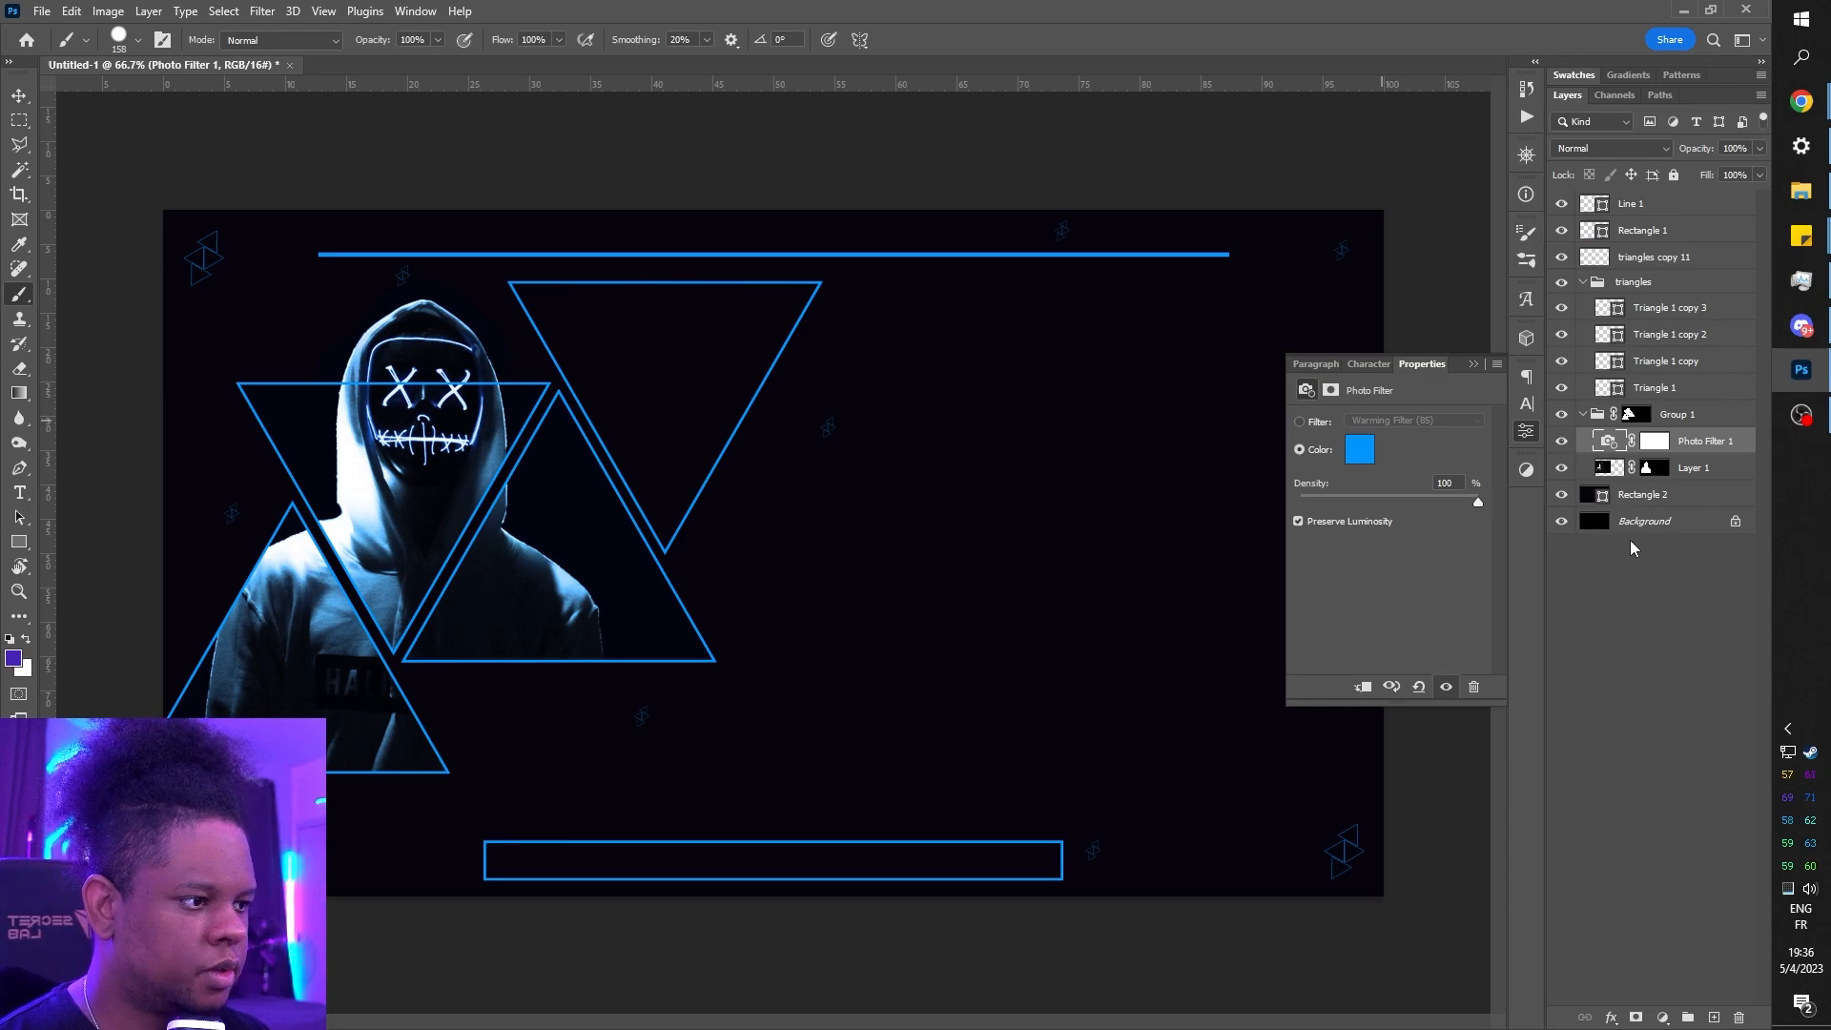
- Add a layer mask to the triangles group and load the hooded figure's layer mask as a selection
click(1696, 469)
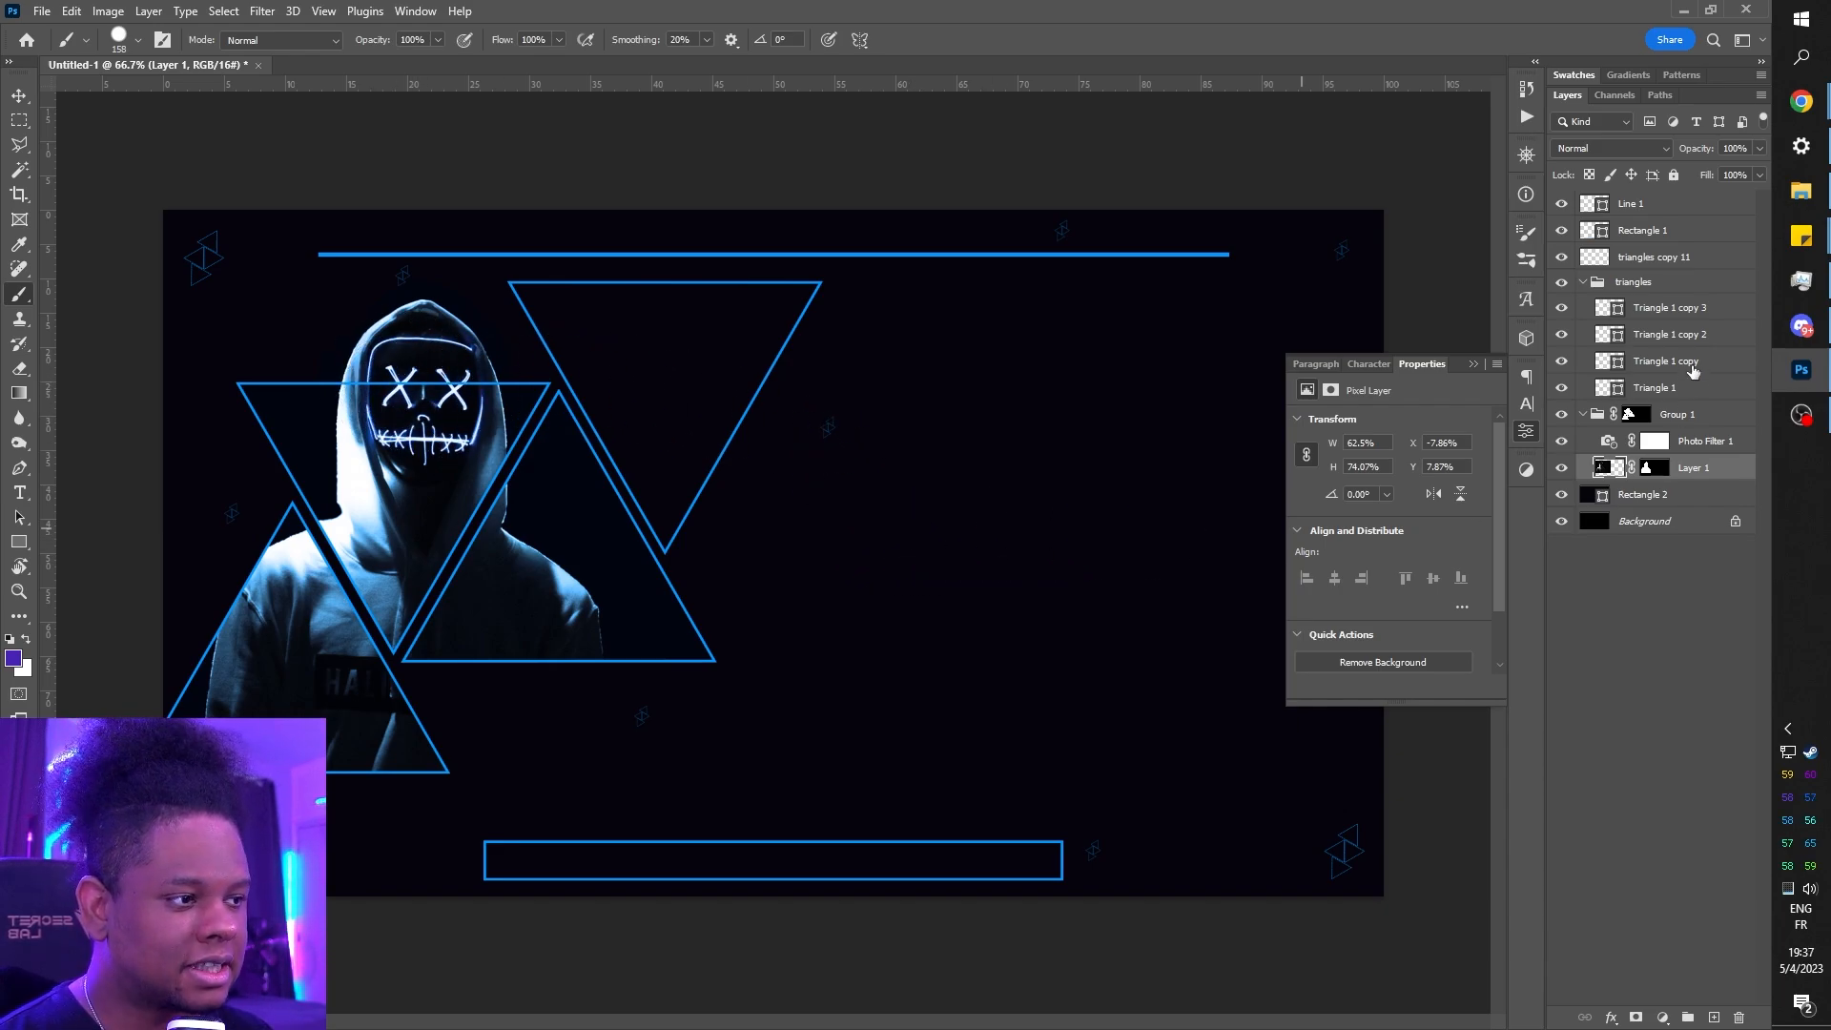
click(1631, 284)
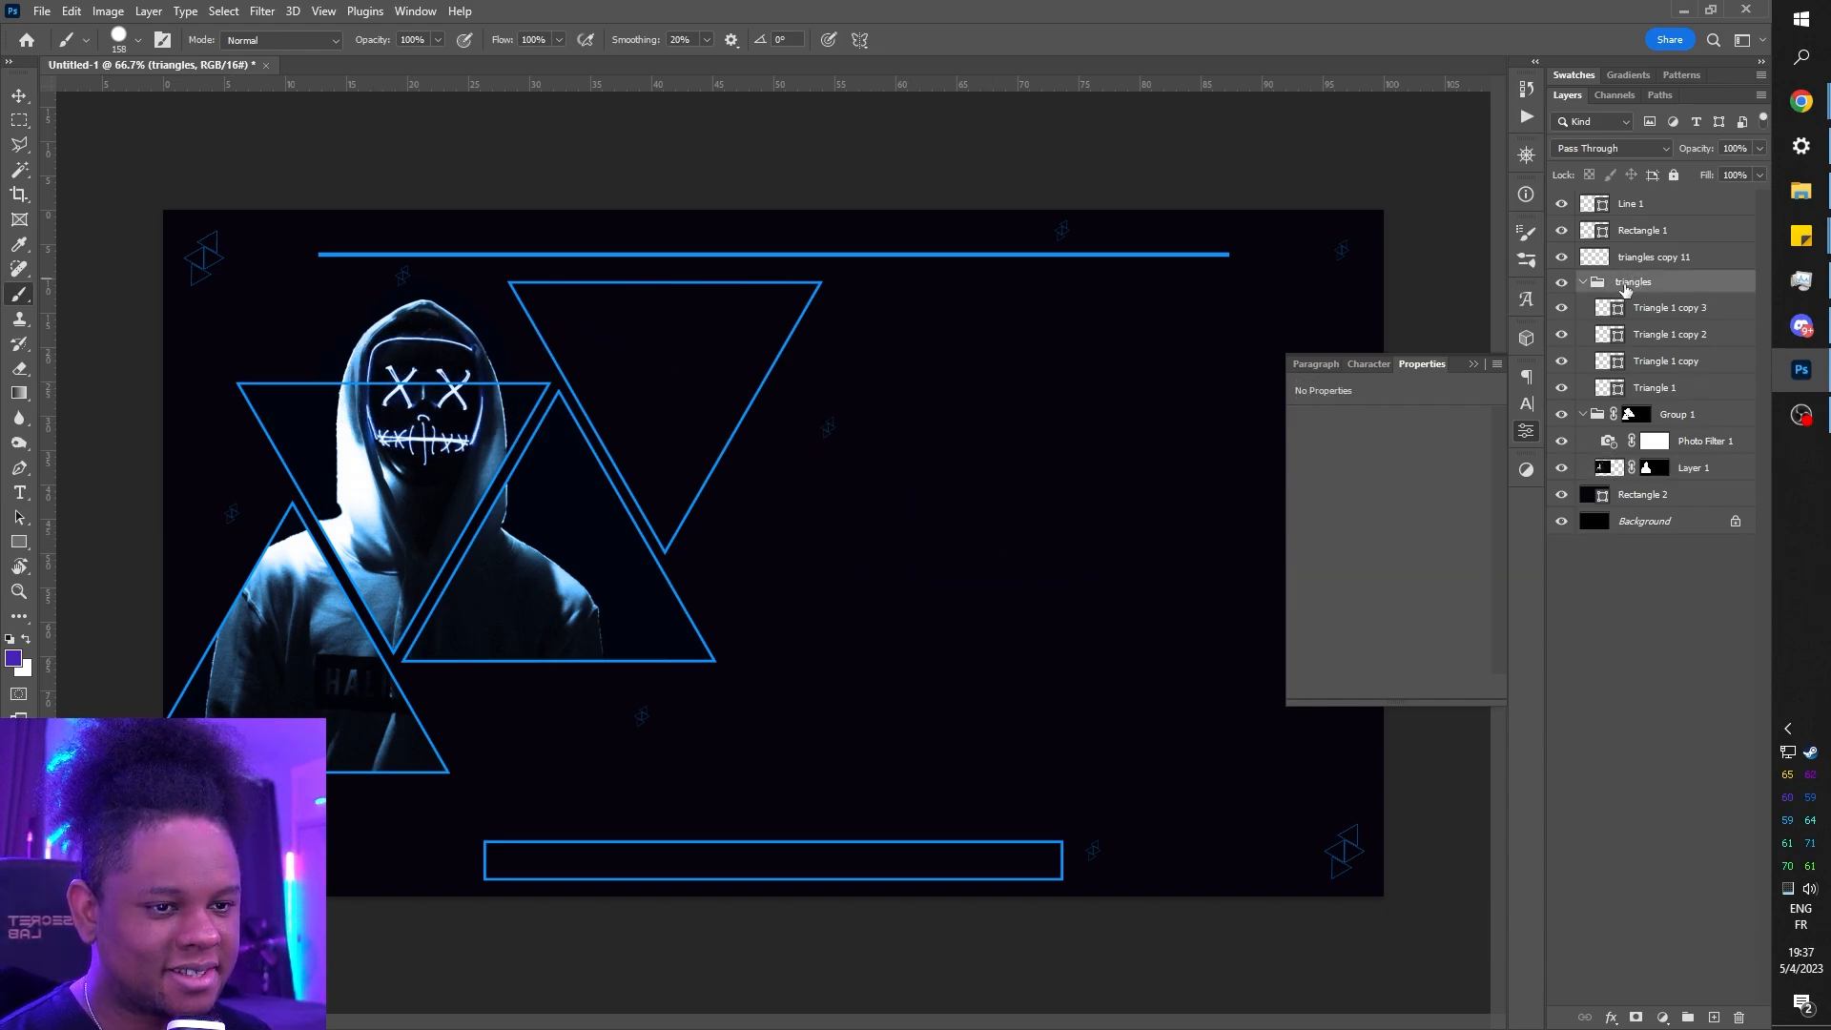
click(1584, 283)
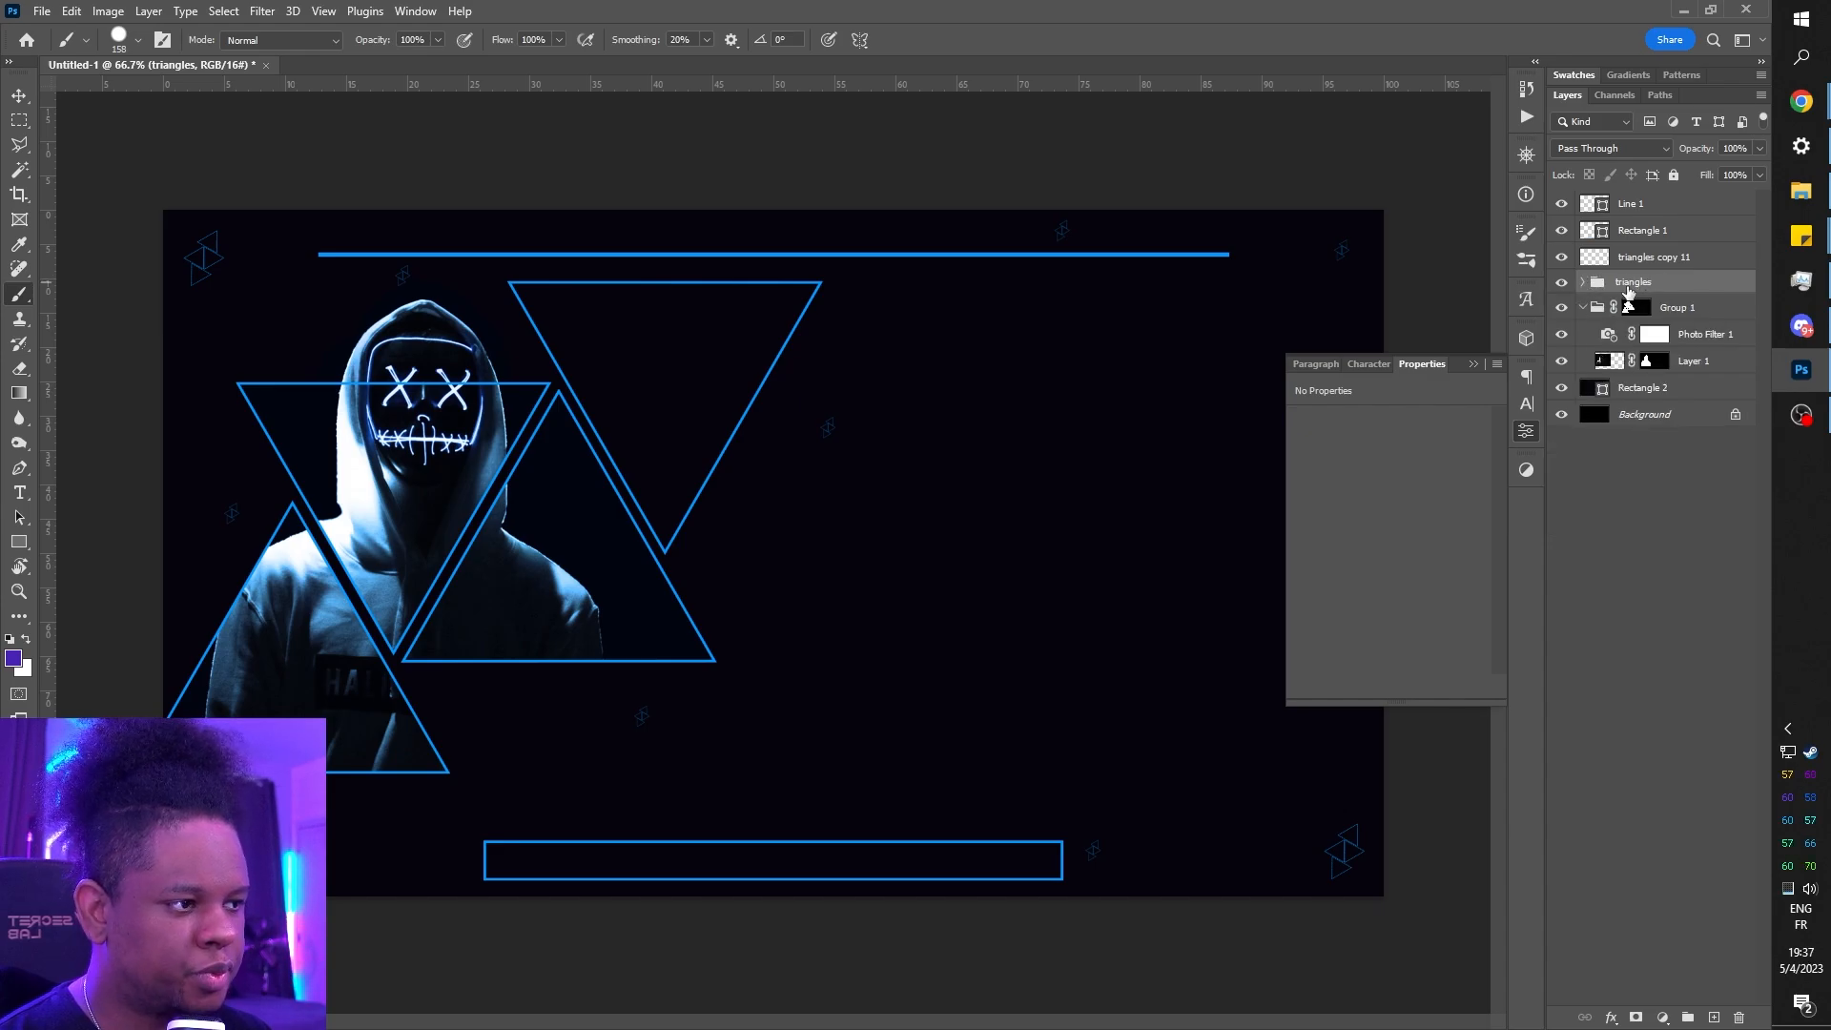
click(1635, 1019)
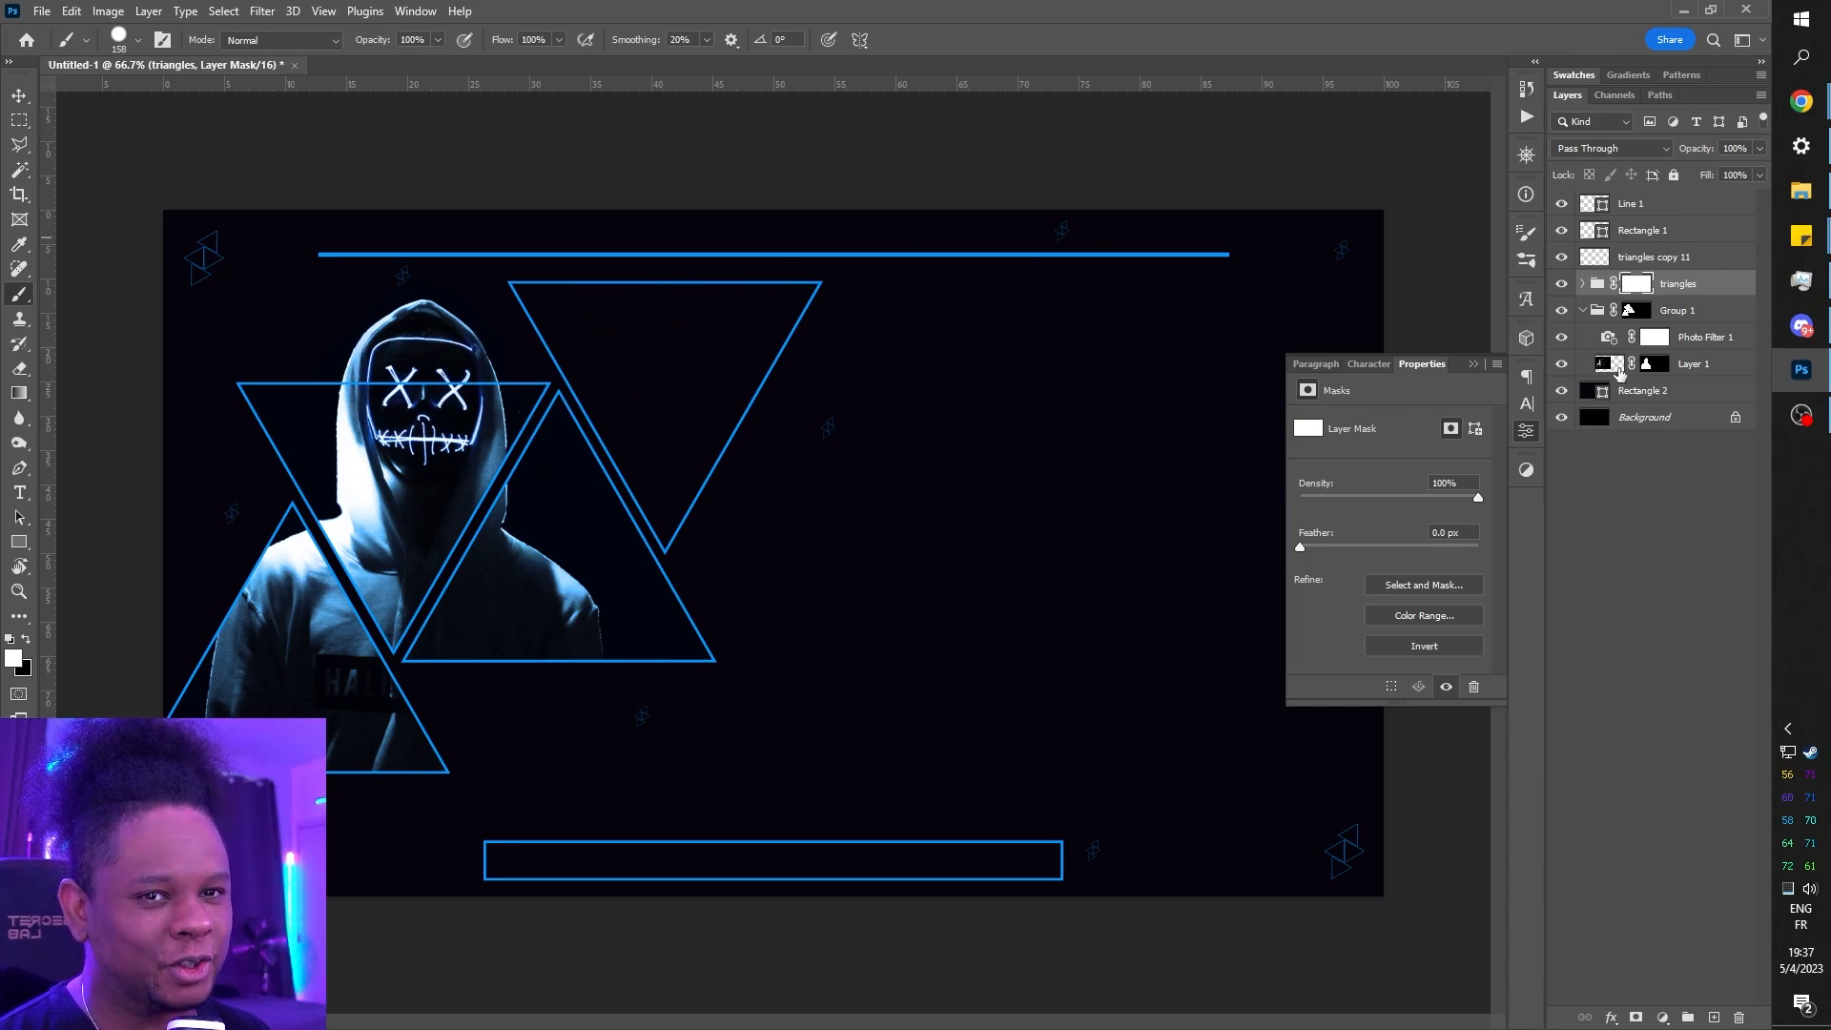
key(ctrl)
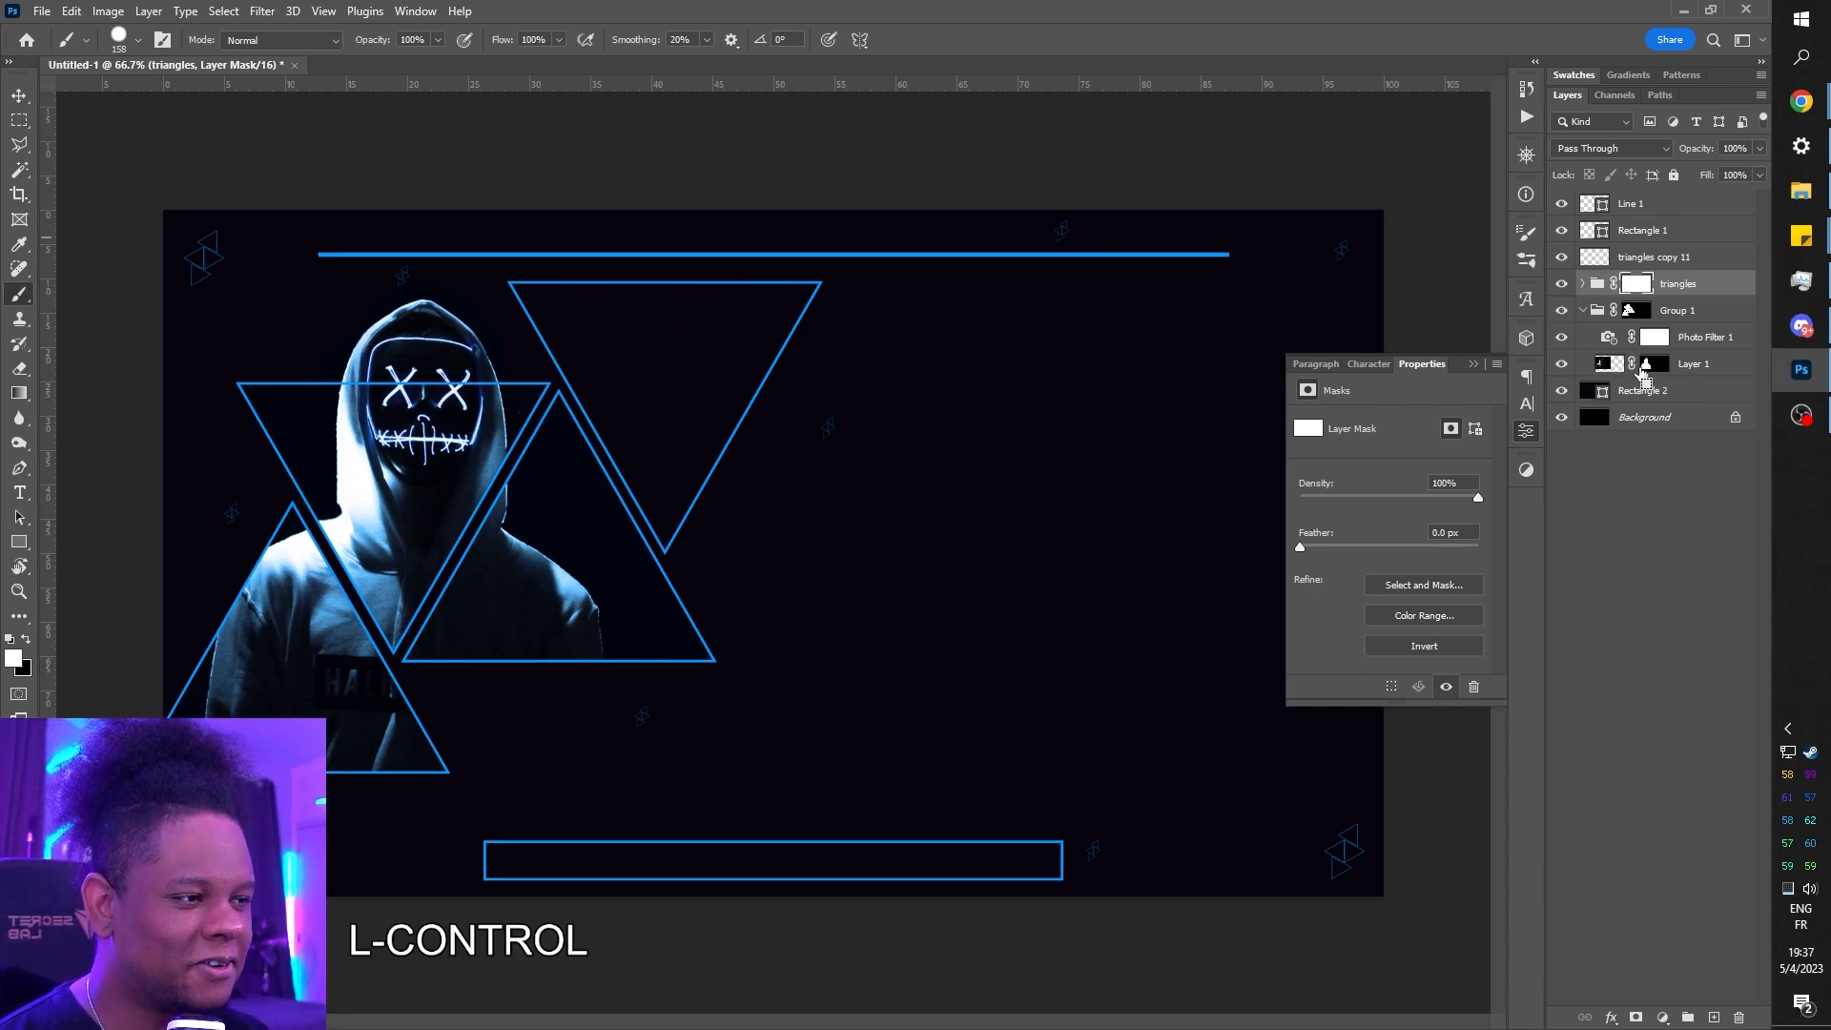
ctrl+click(1645, 369)
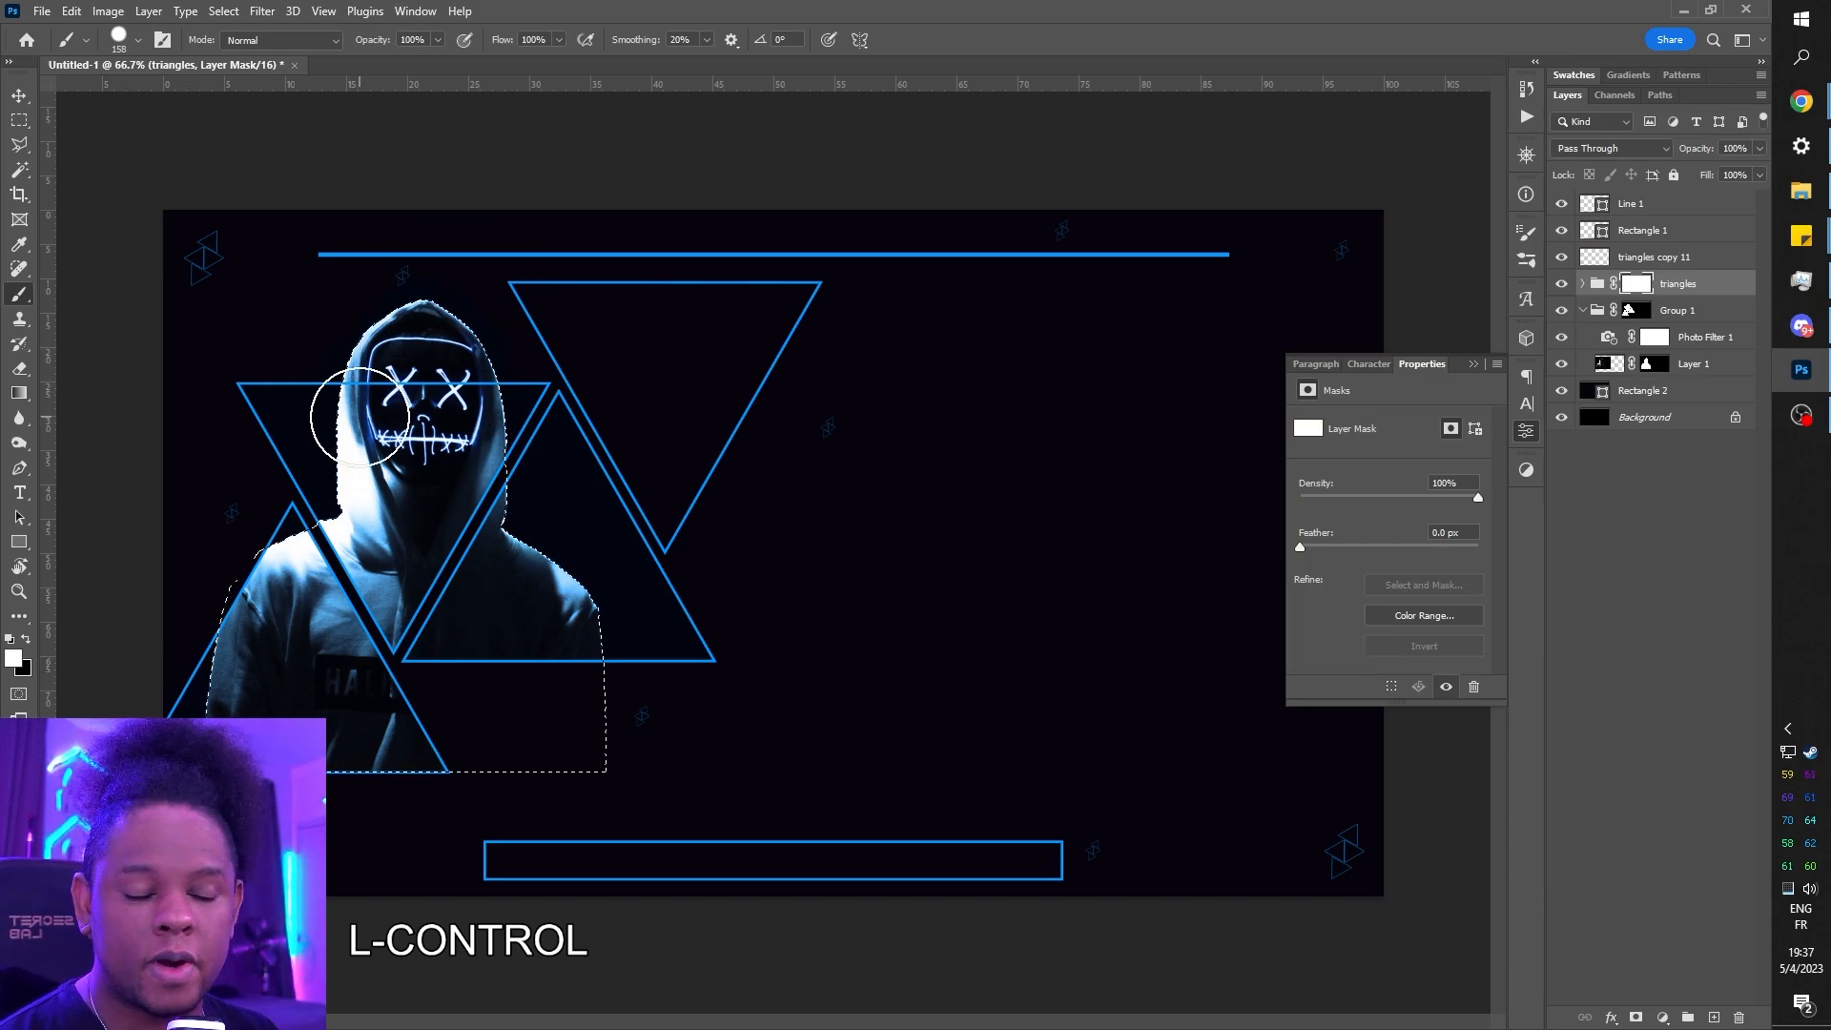
- Hide the triangle line crossing the figure's glowing mask by painting black on the triangles group's mask within the selection
key(ctrl+KP_Add)
key(ctrl+KP_Add)
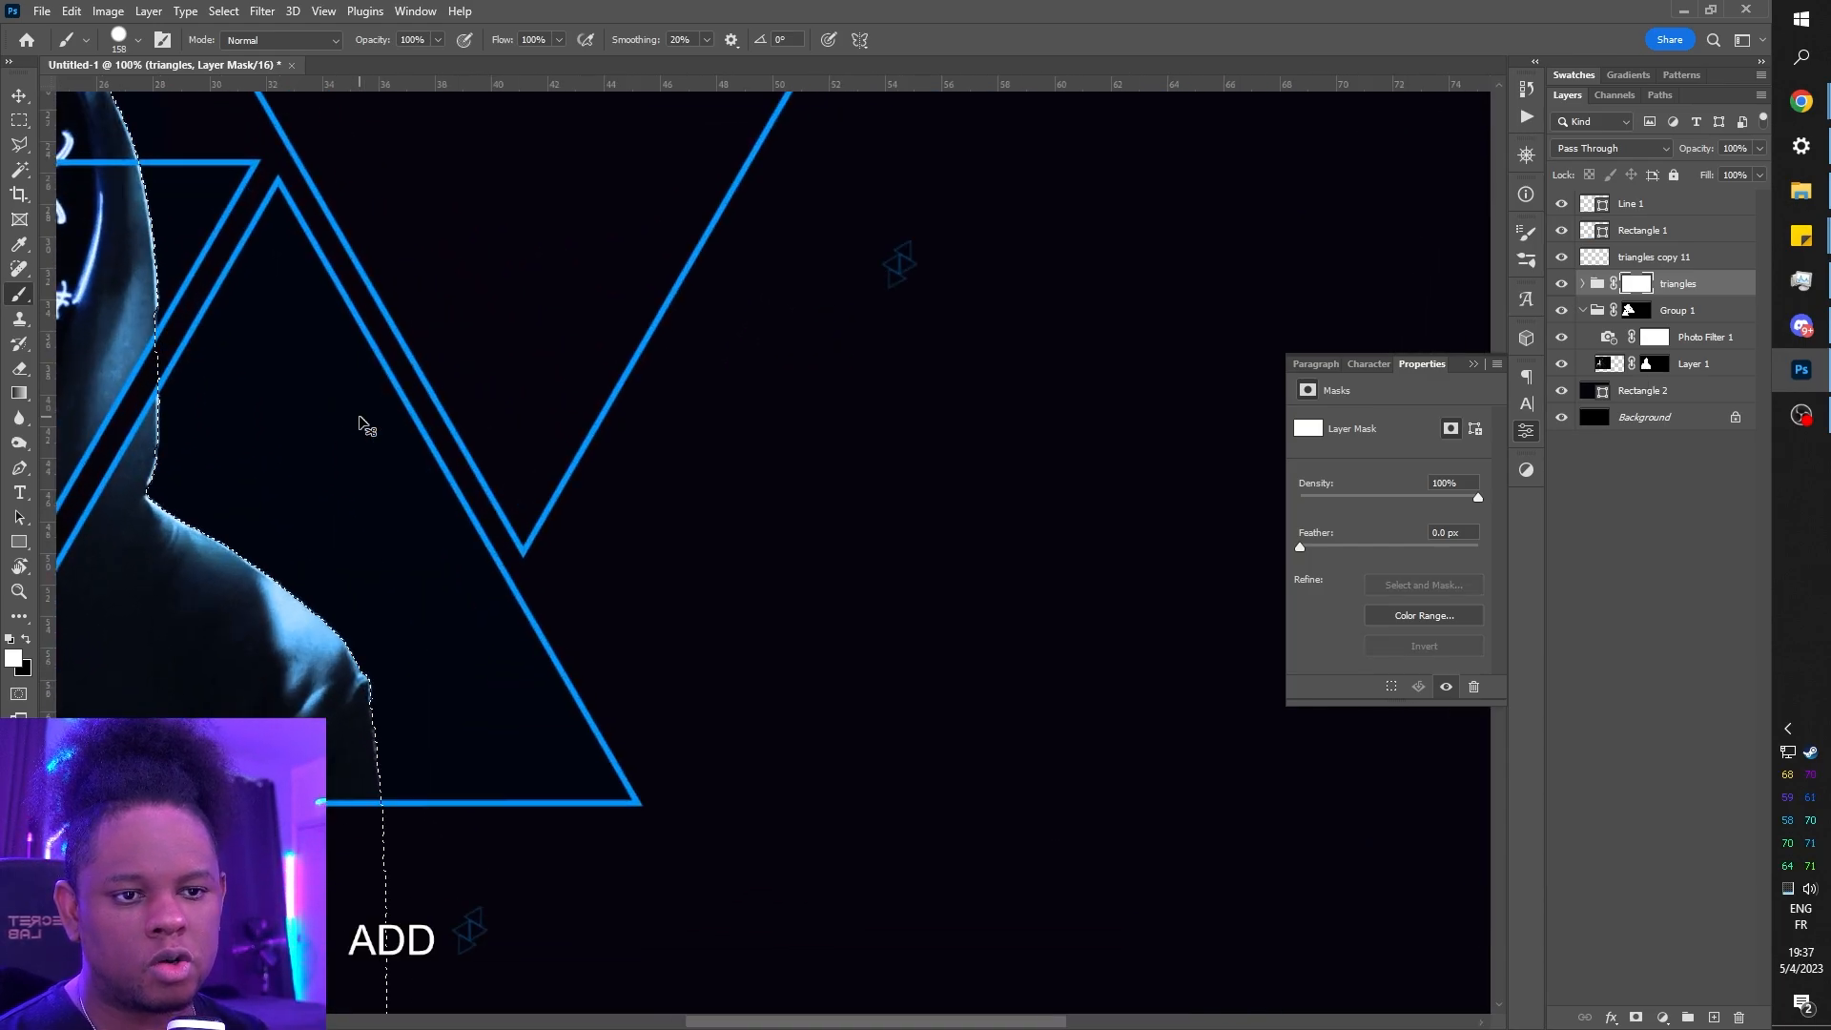
mouse_move(194, 427)
mouse_down()
mouse_move(633, 388)
mouse_move(1112, 666)
mouse_up()
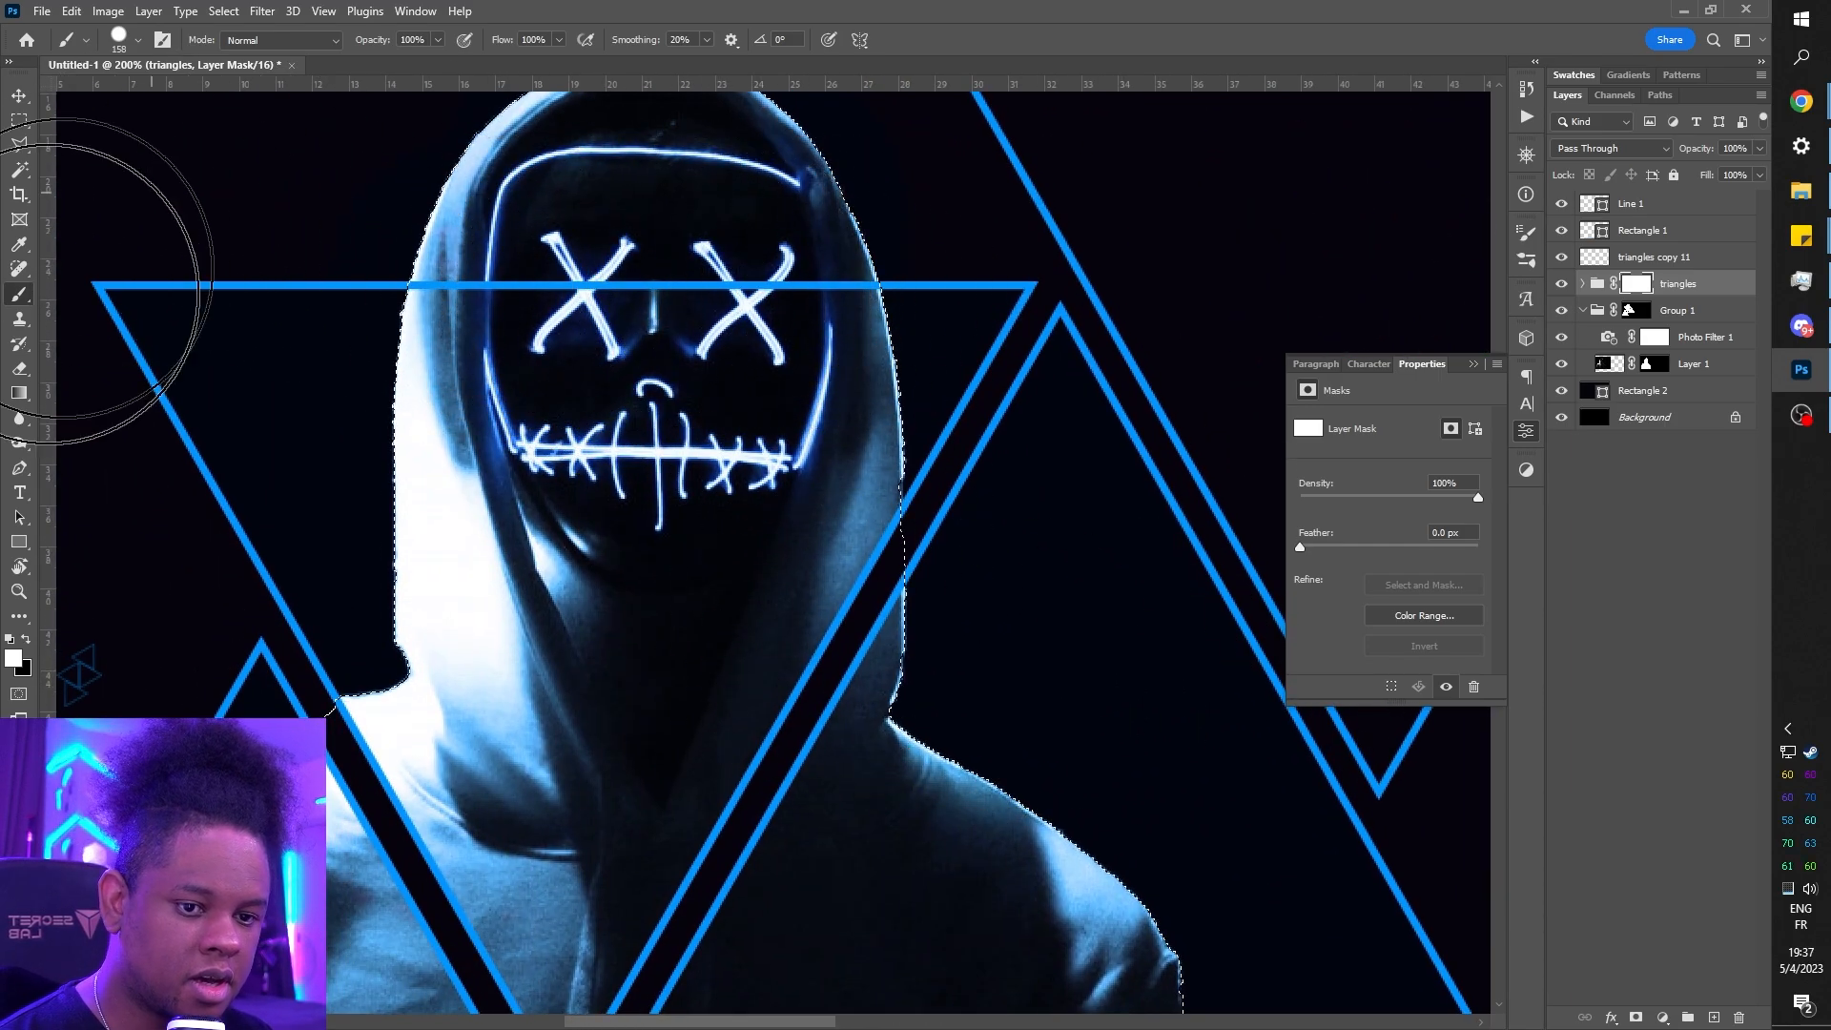
click(28, 640)
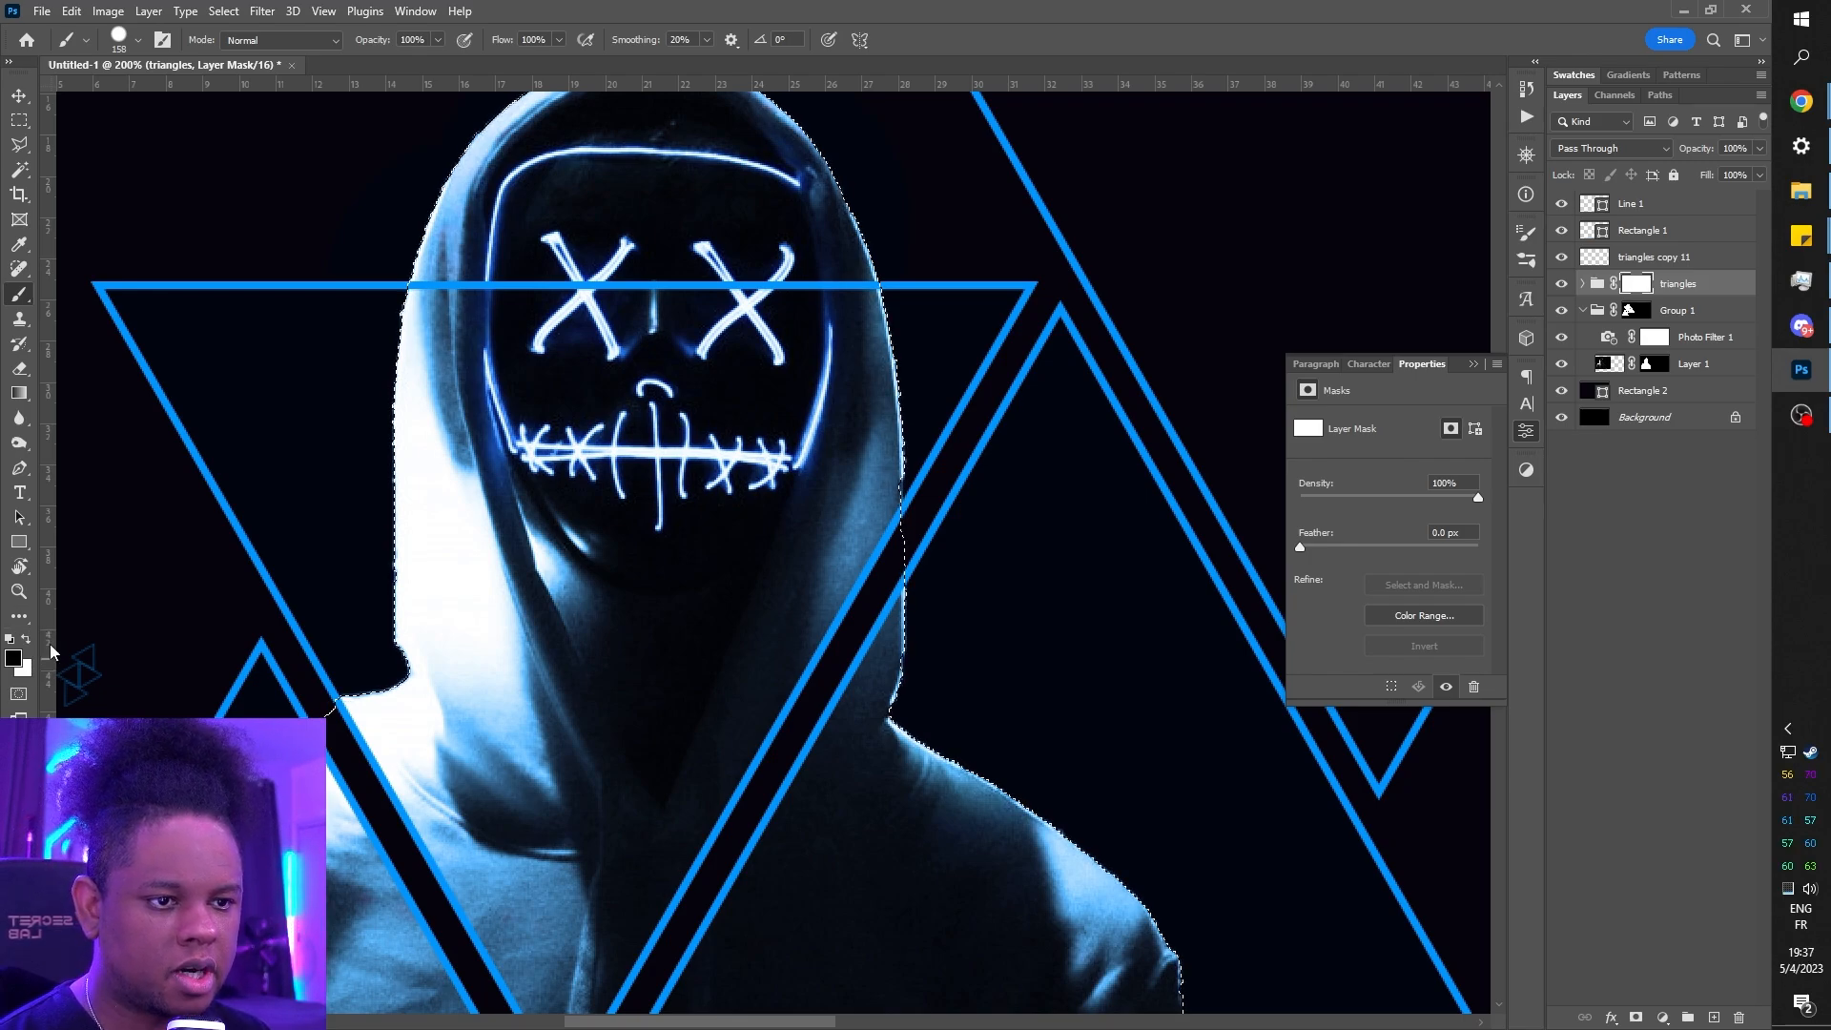
mouse_move(507, 308)
mouse_down()
mouse_move(757, 184)
mouse_move(654, 327)
mouse_up()
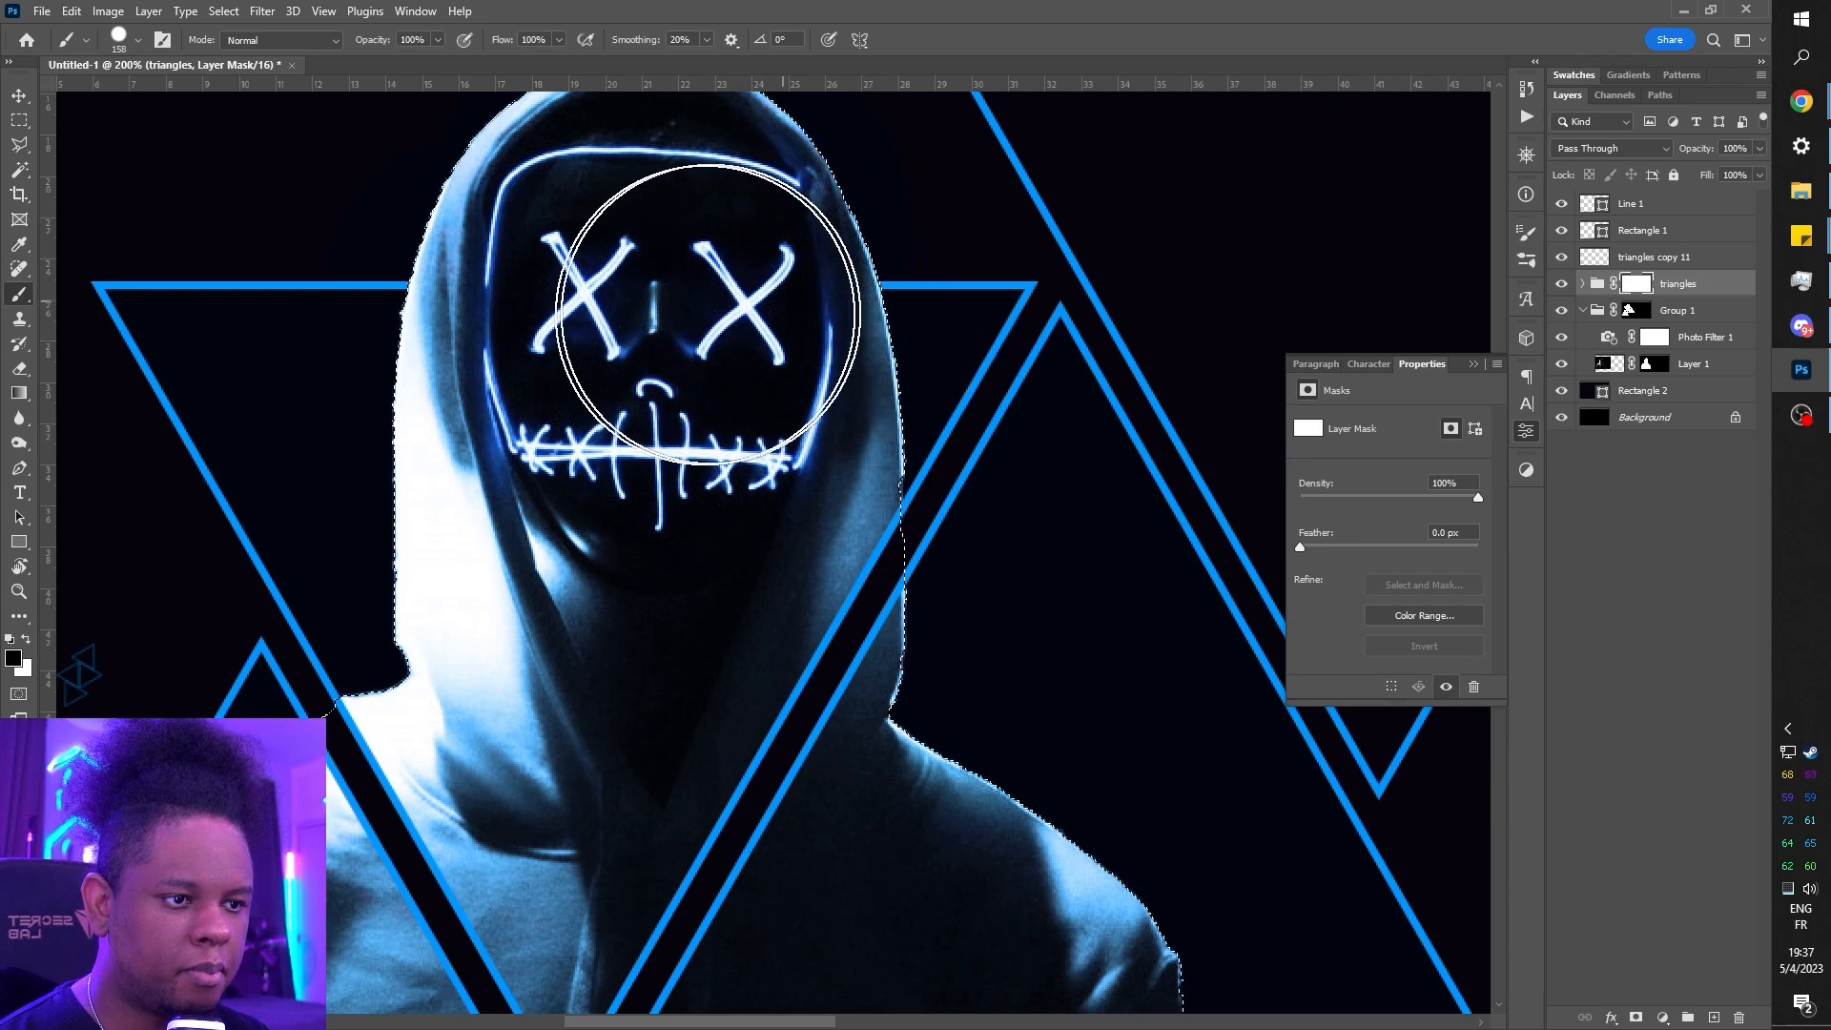
- Clear the selection, duplicate the hooded figure's masked photo layer beneath the original, and scale the copy to about 246%
key(ctrl+d)
key(ctrl+minus)
key(ctrl+minus)
key(ctrl+minus)
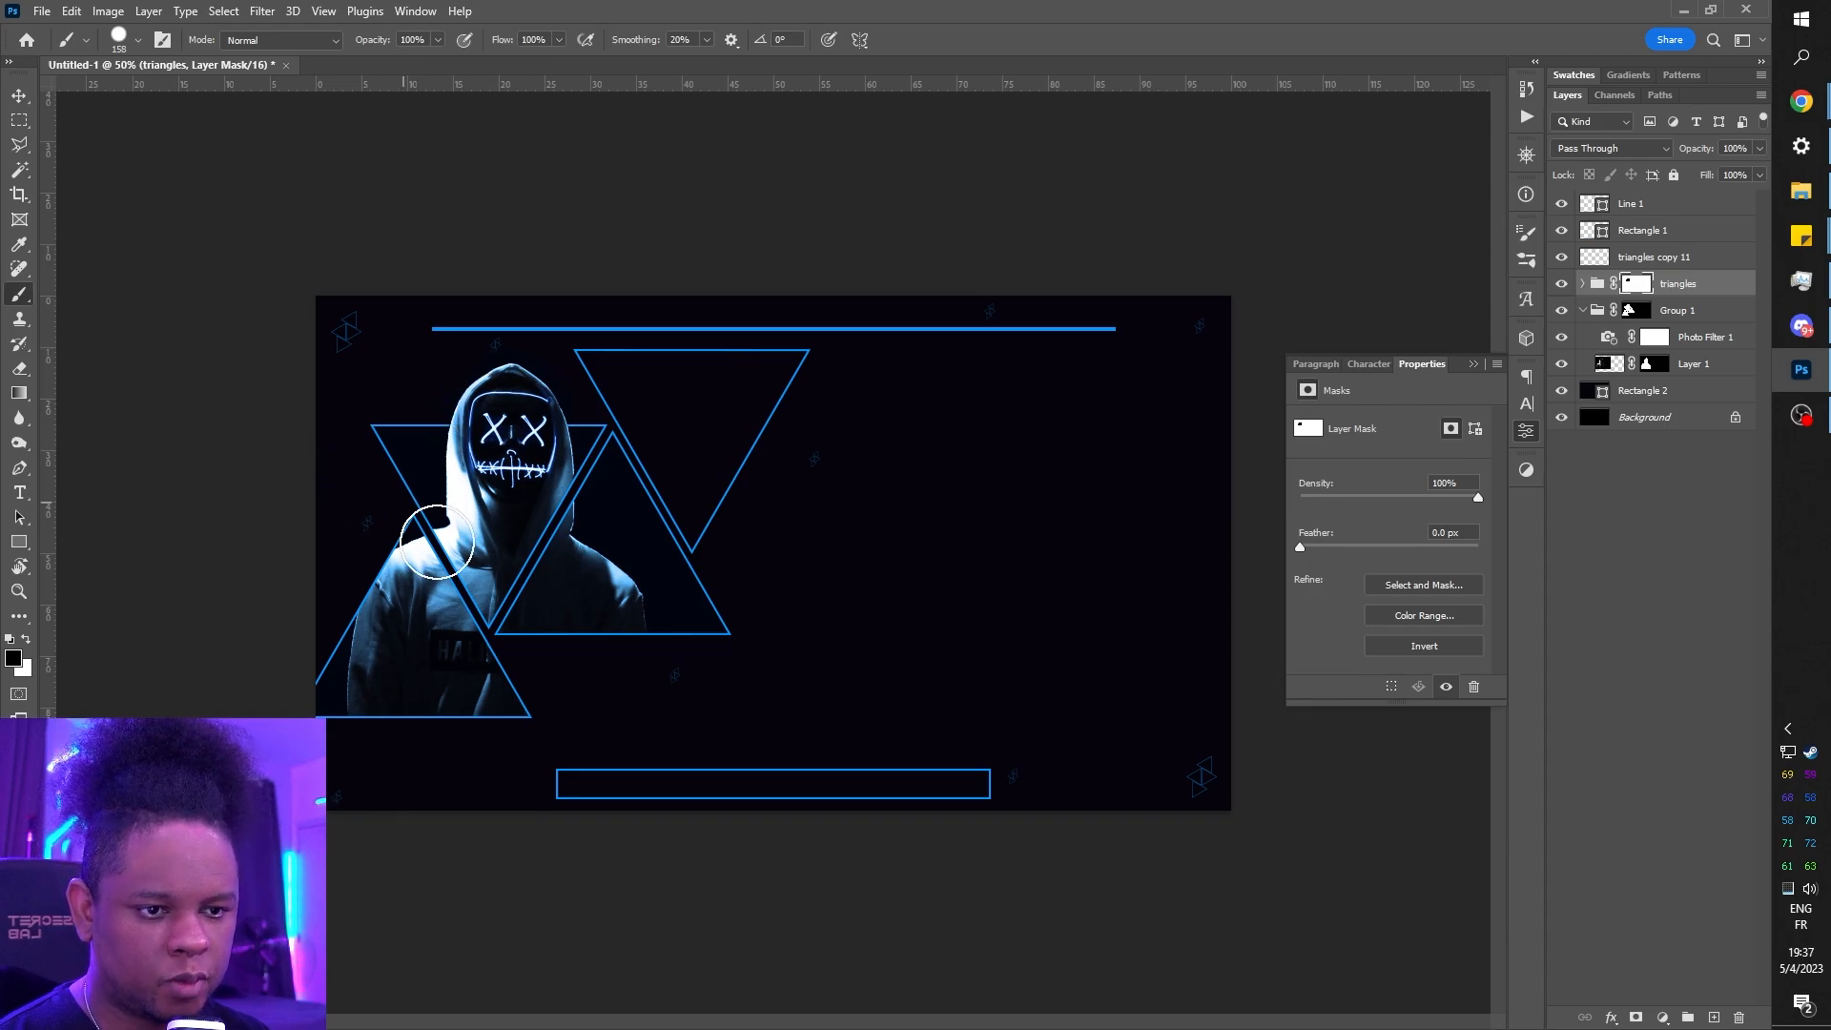
drag(1702, 371, 1583, 420)
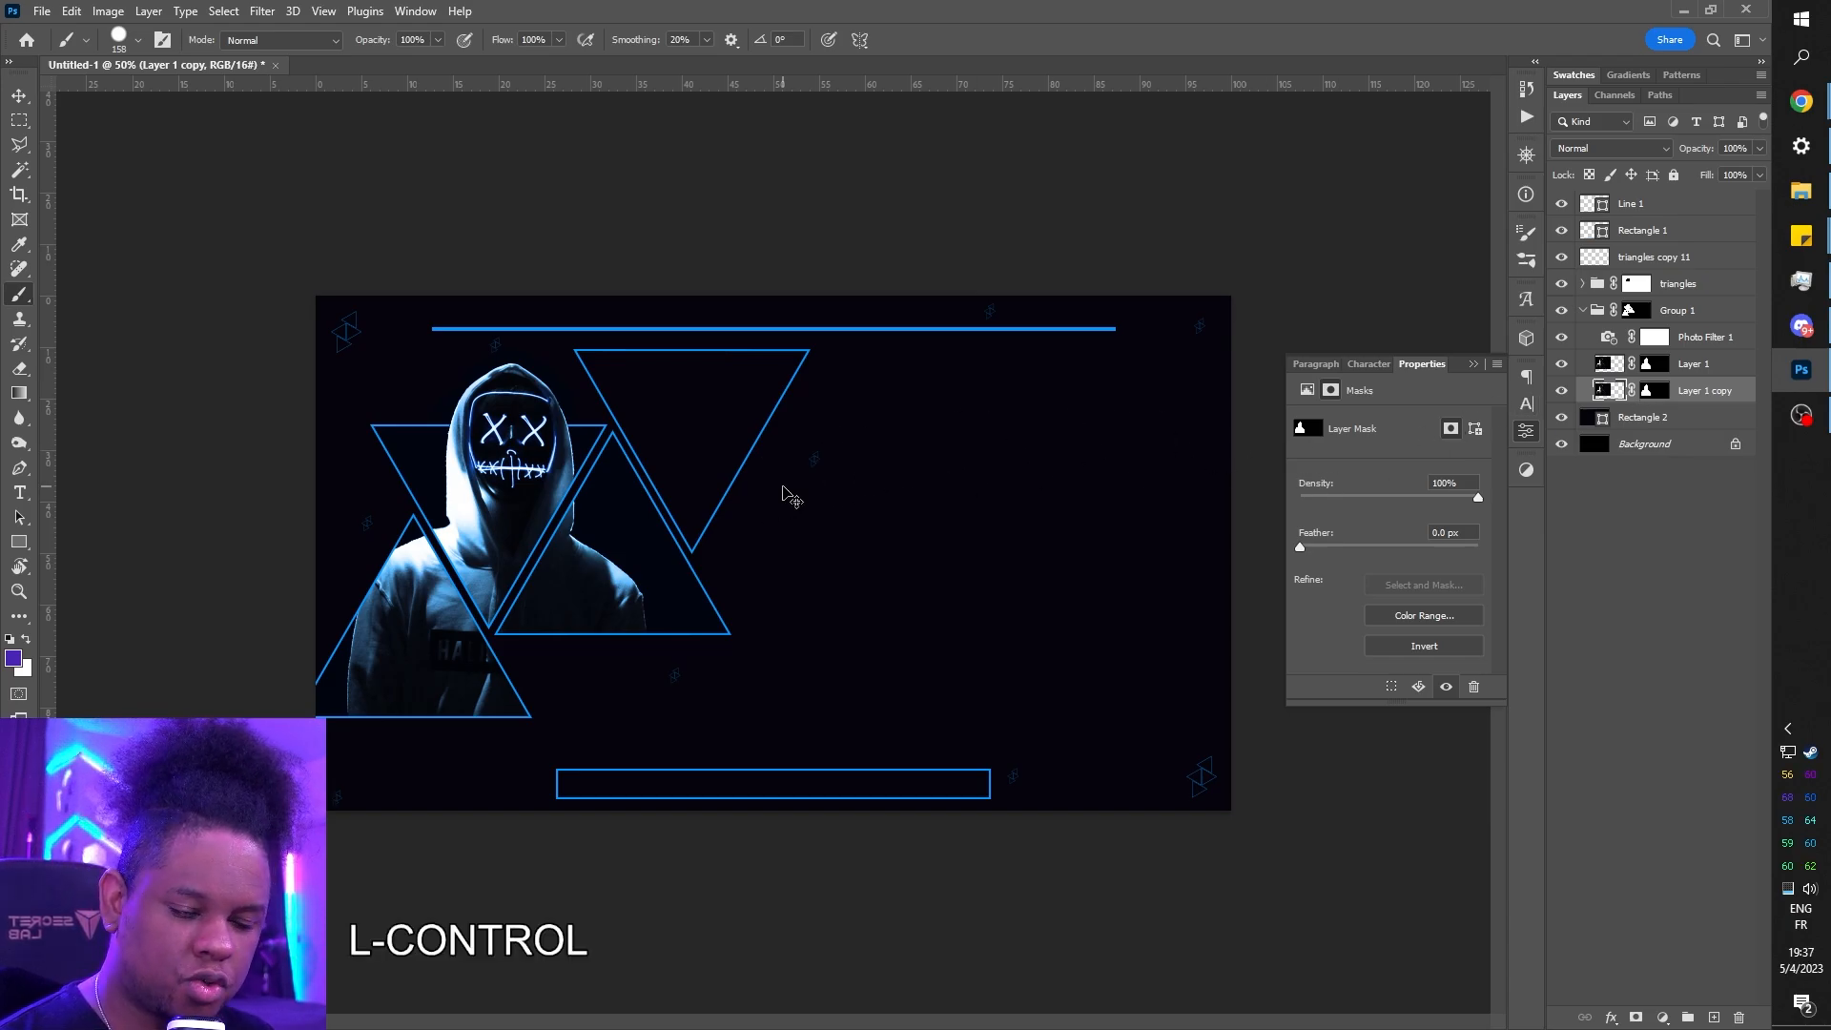
key(ctrl+t)
drag(815, 328, 1331, 203)
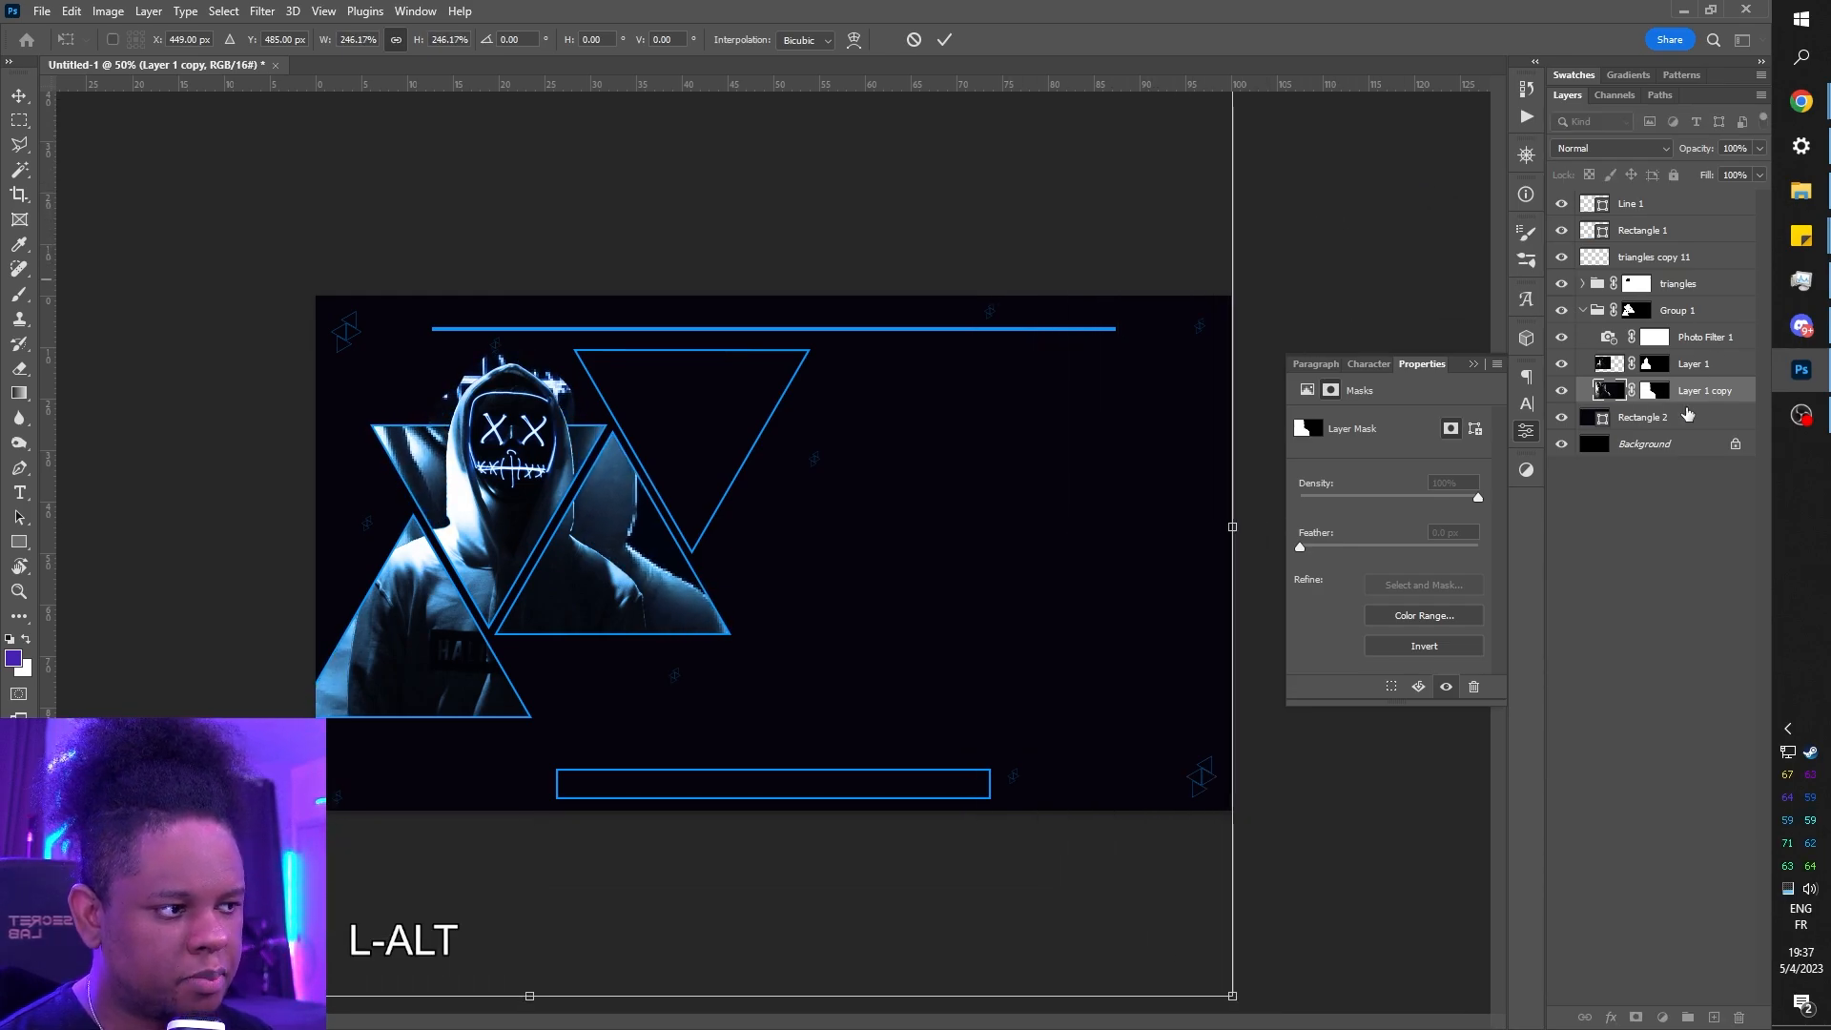
- Move the enlarged figure copy out of Group 1 to directly beneath it and set its opacity to 8%
click(1710, 394)
drag(1710, 394, 1710, 411)
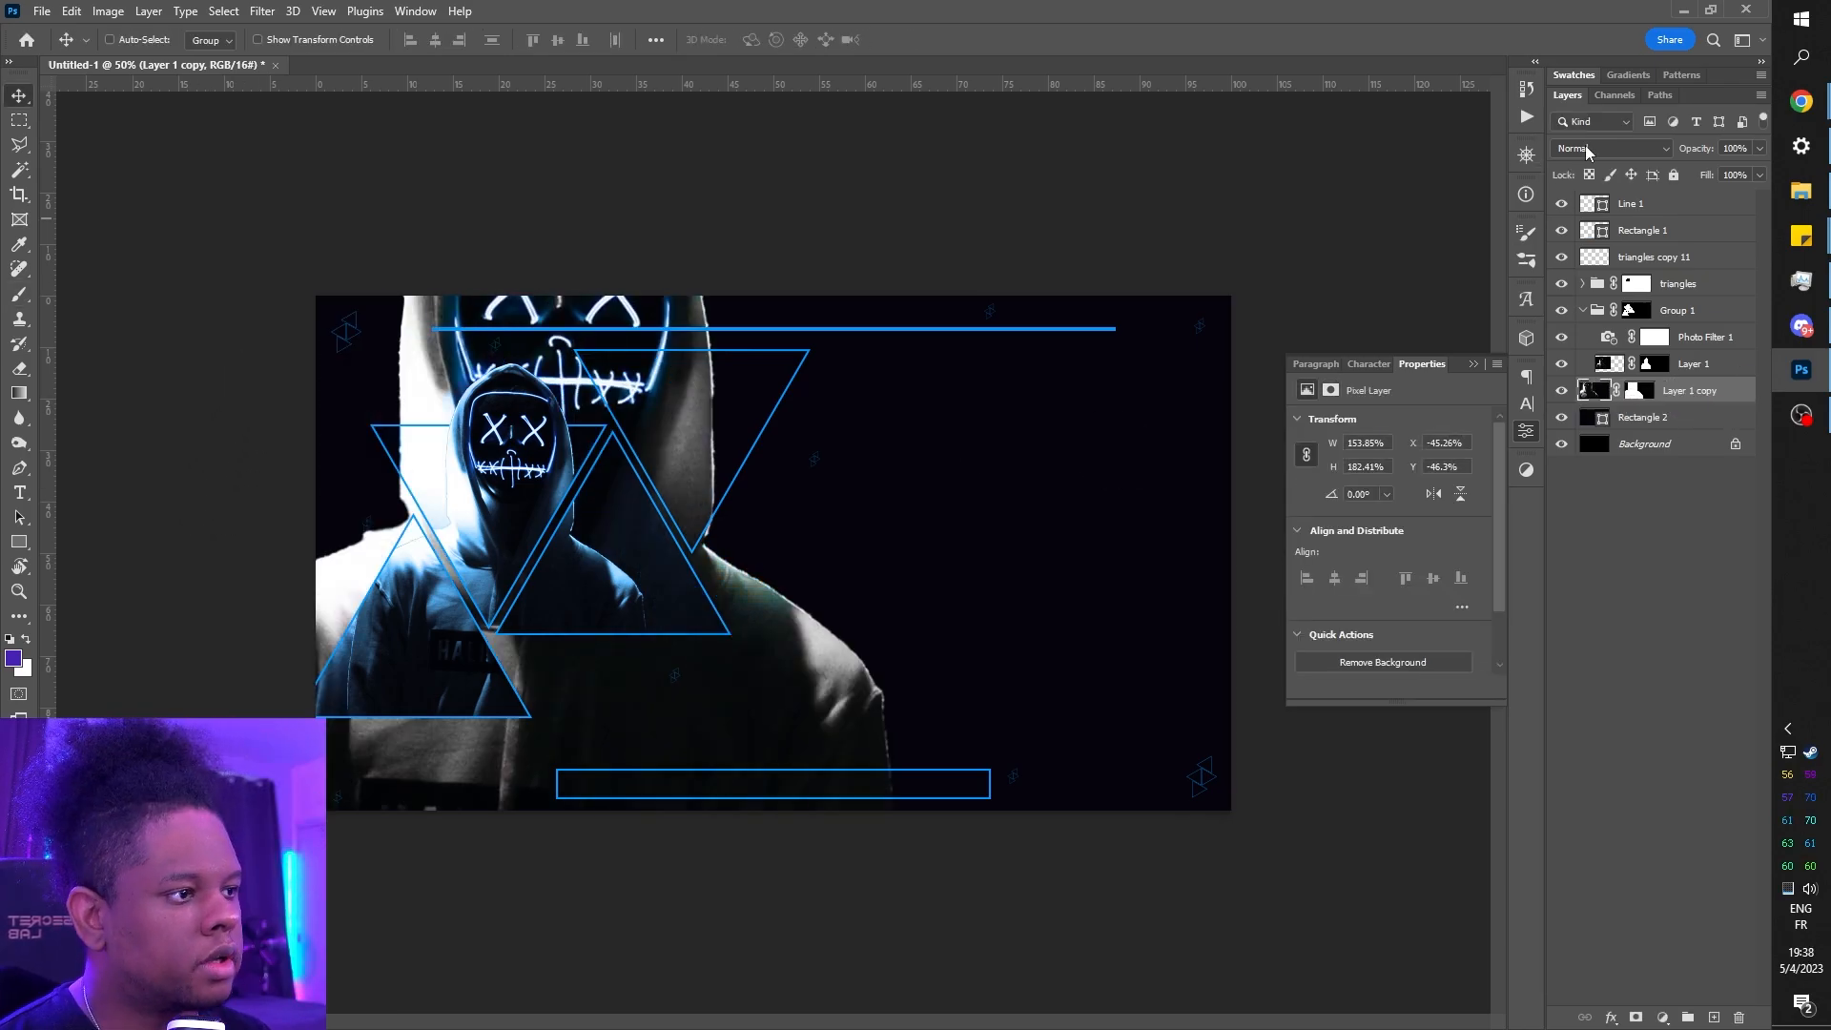
click(1758, 150)
click(1673, 168)
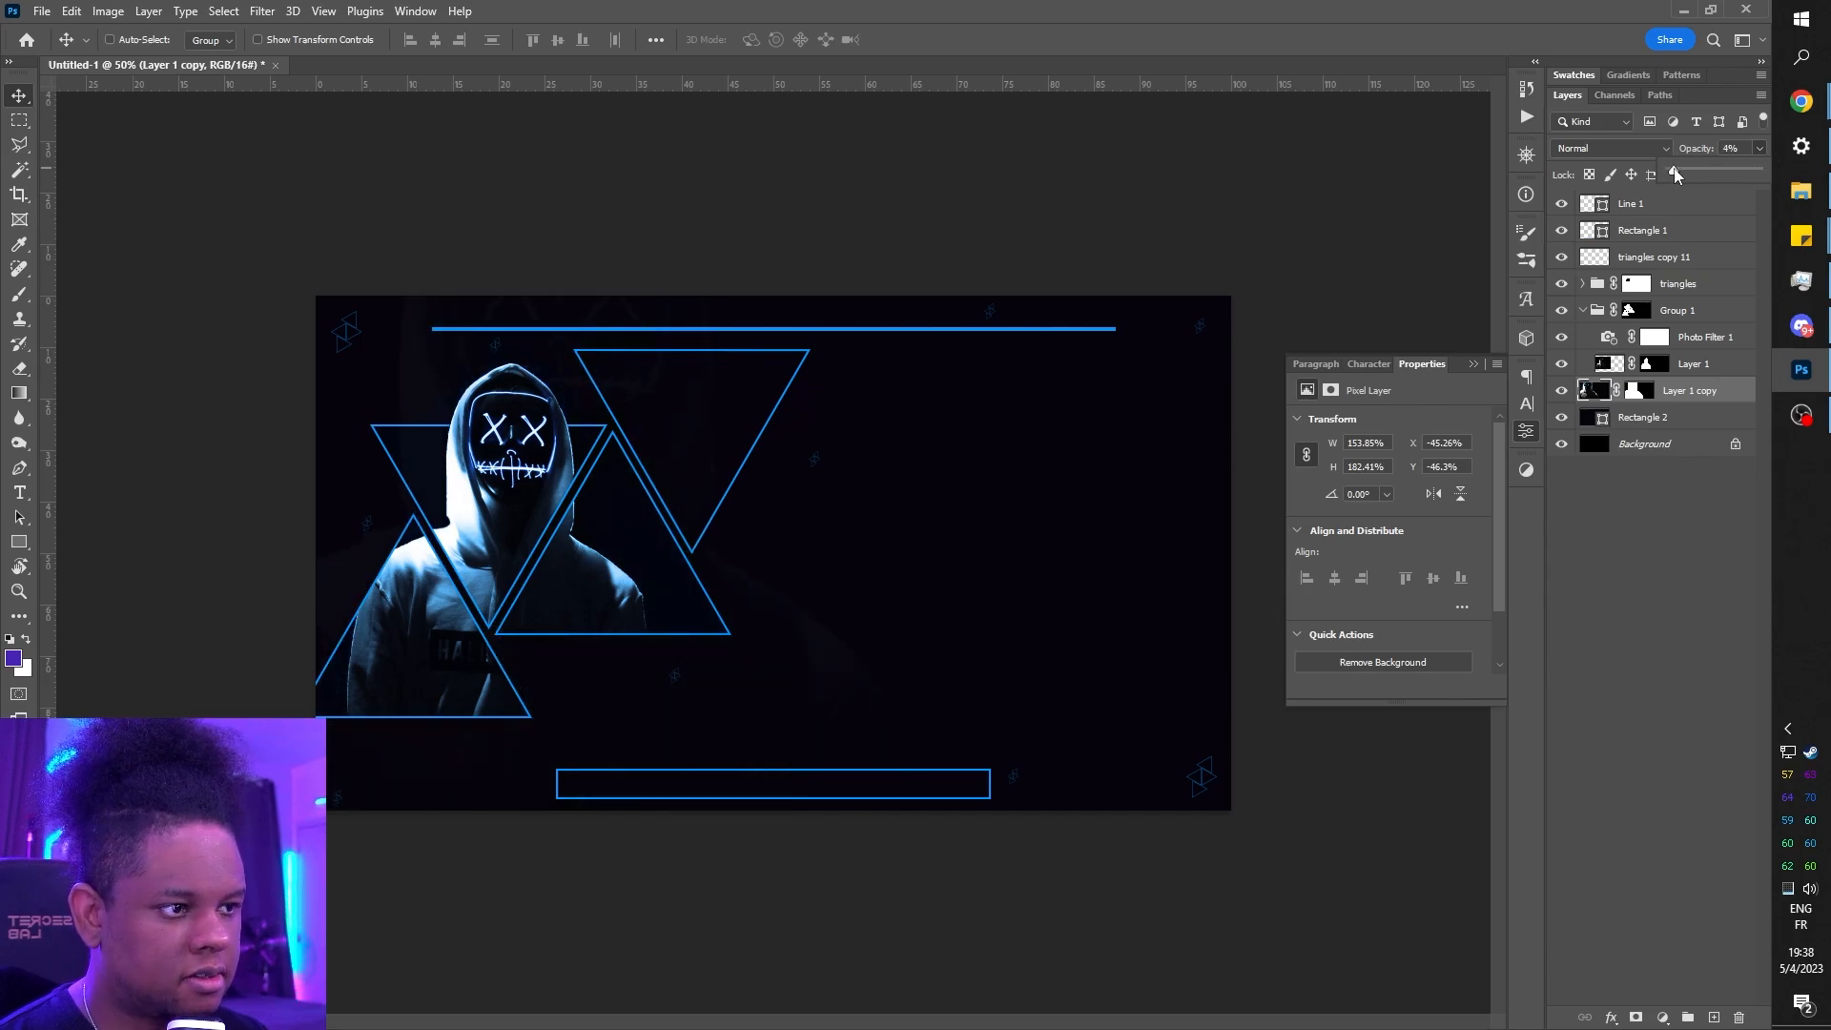
drag(1675, 172, 1680, 175)
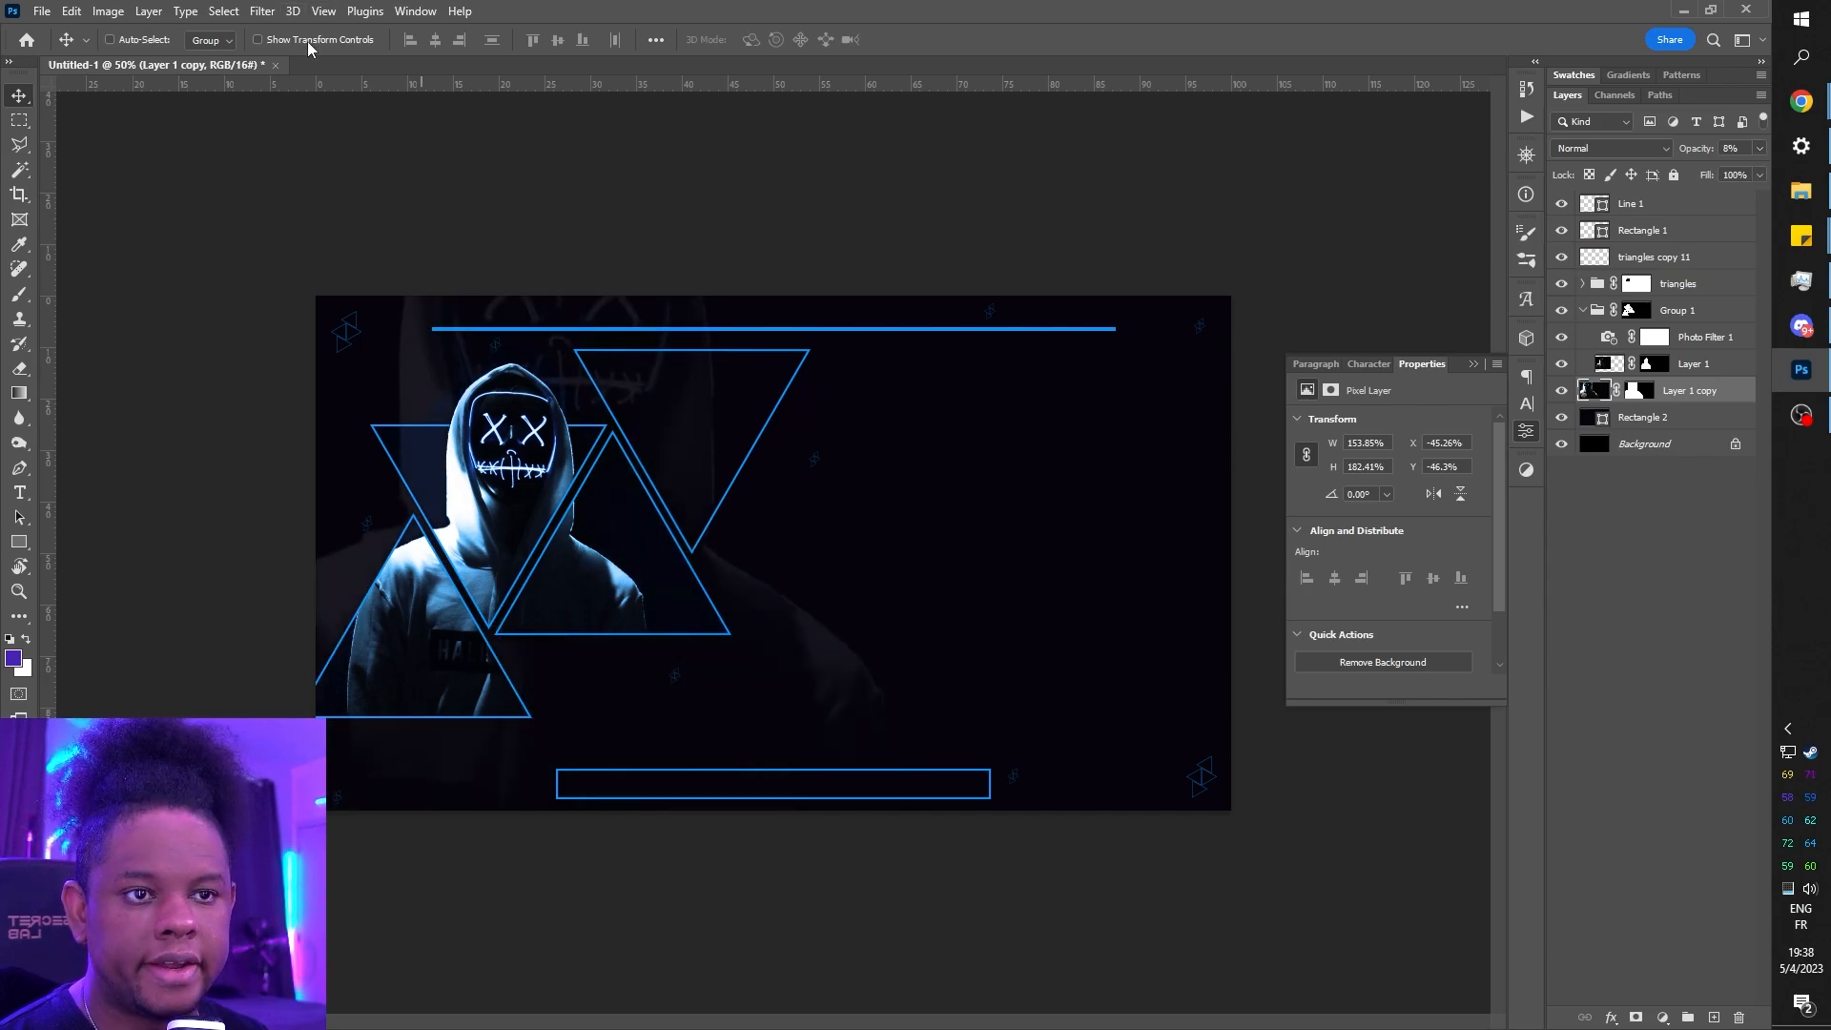
- Apply a Gaussian Blur with a radius of about 11 pixels to the enlarged, faded figure copy and deselect the layer
click(261, 10)
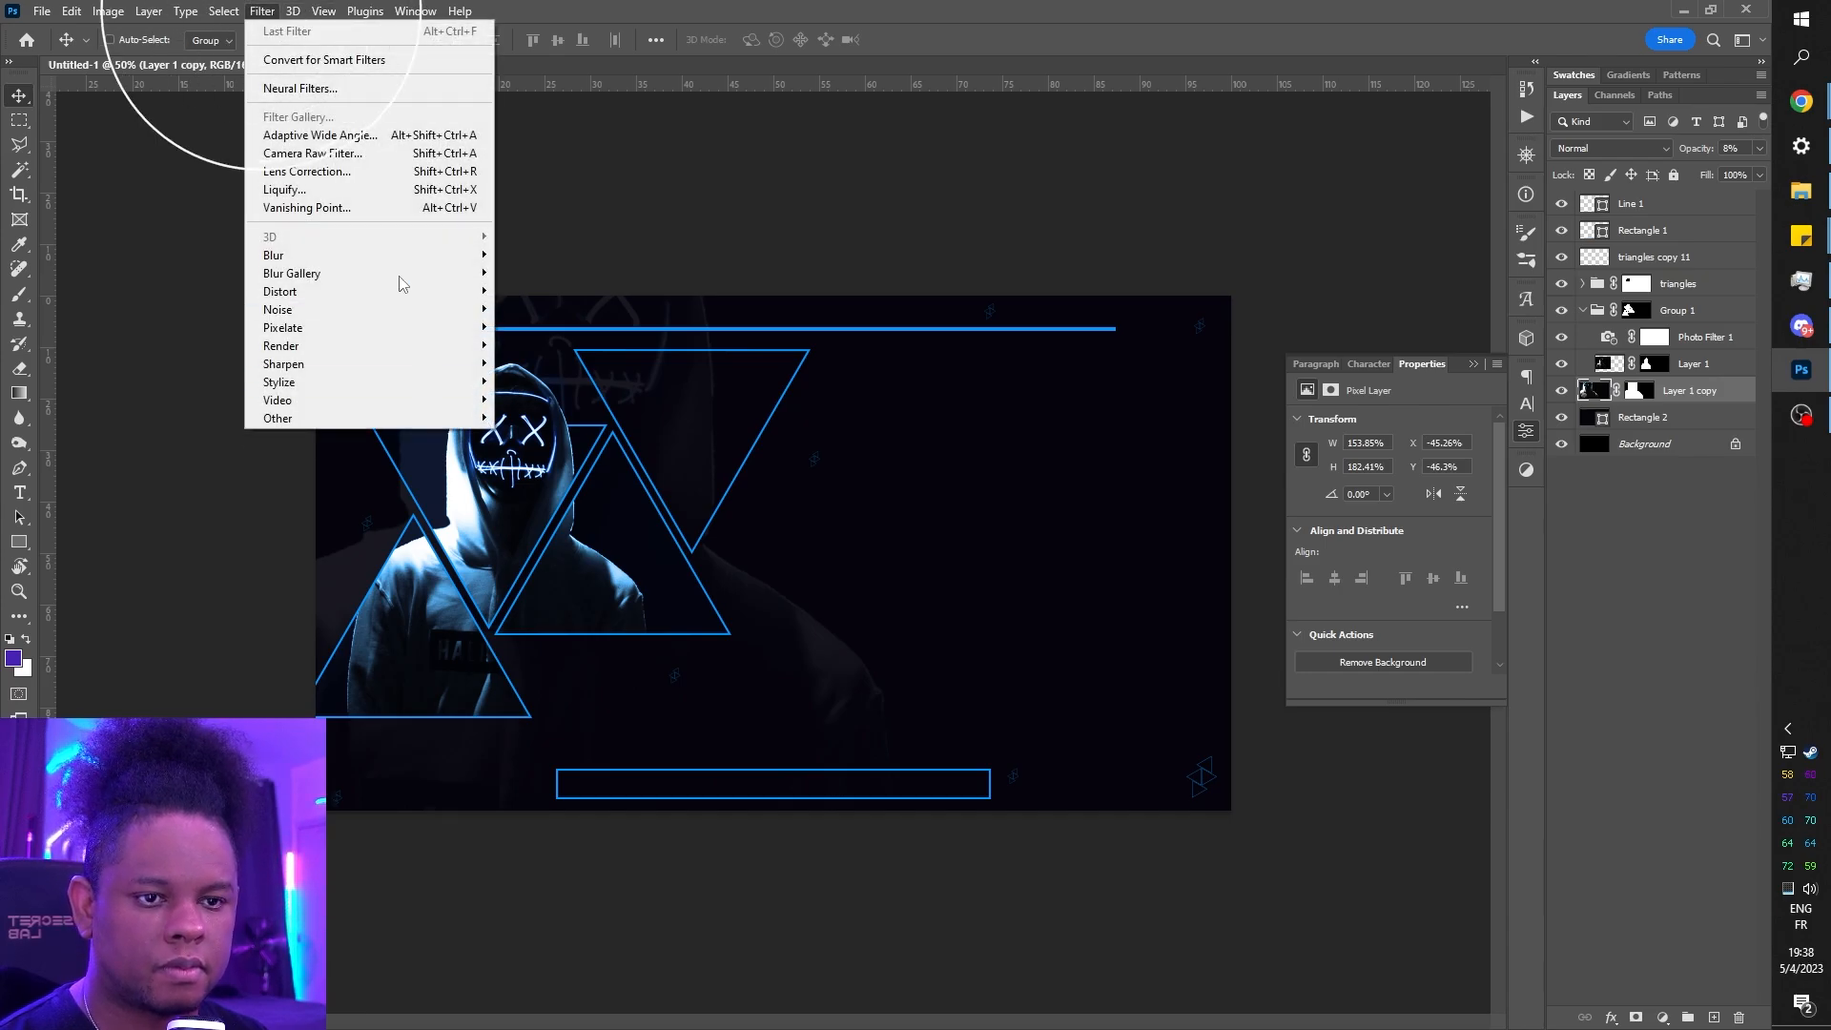
mouse_move(410, 255)
click(546, 327)
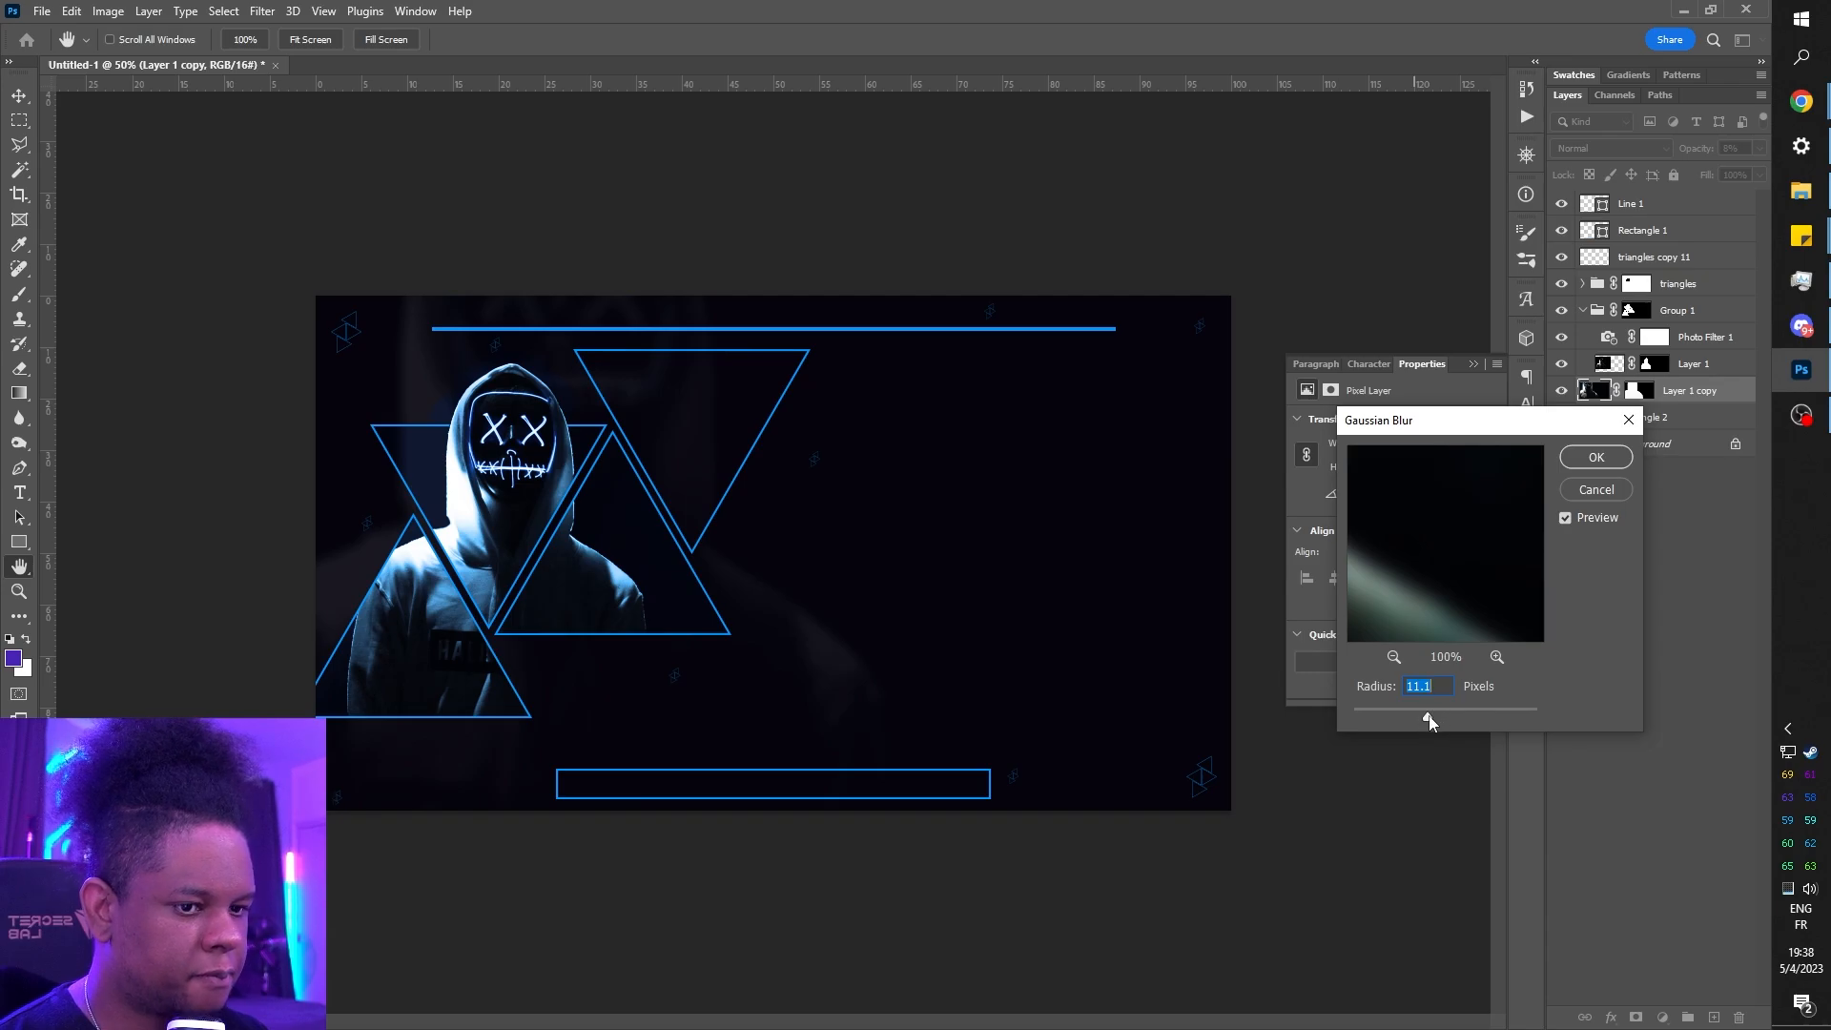
drag(1429, 716, 1432, 717)
click(1589, 458)
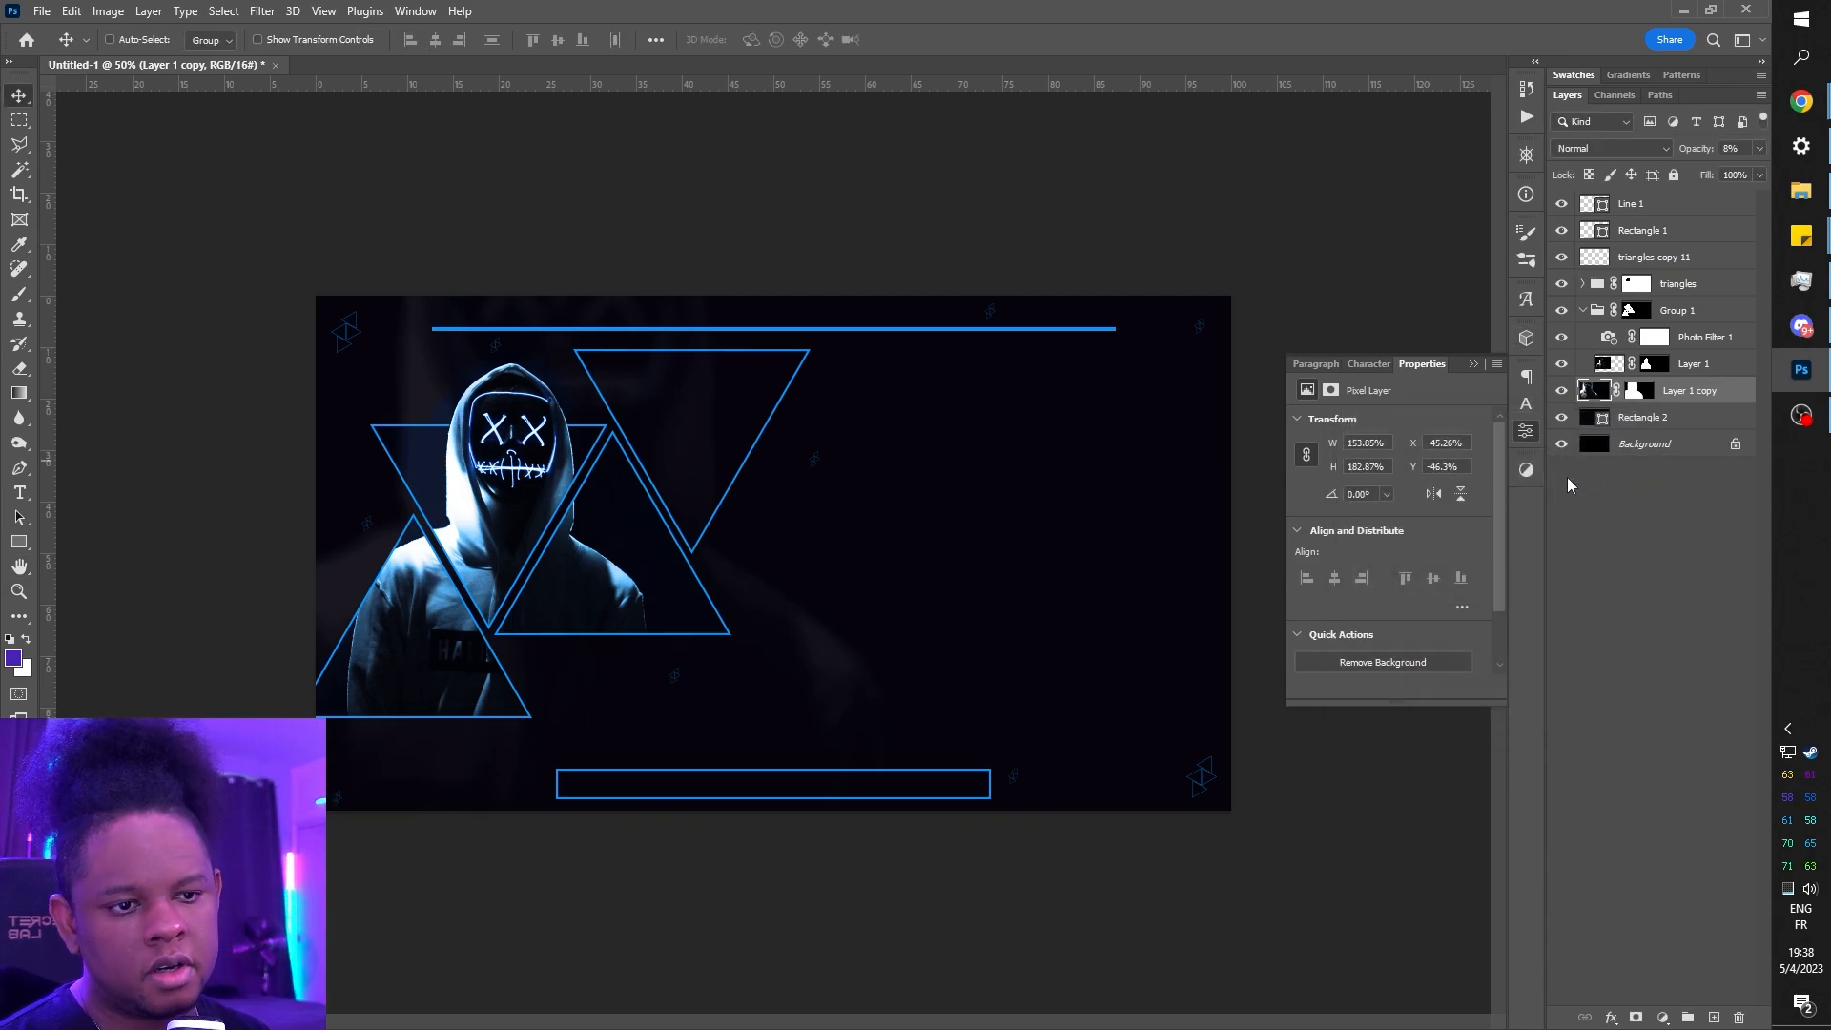
click(1688, 568)
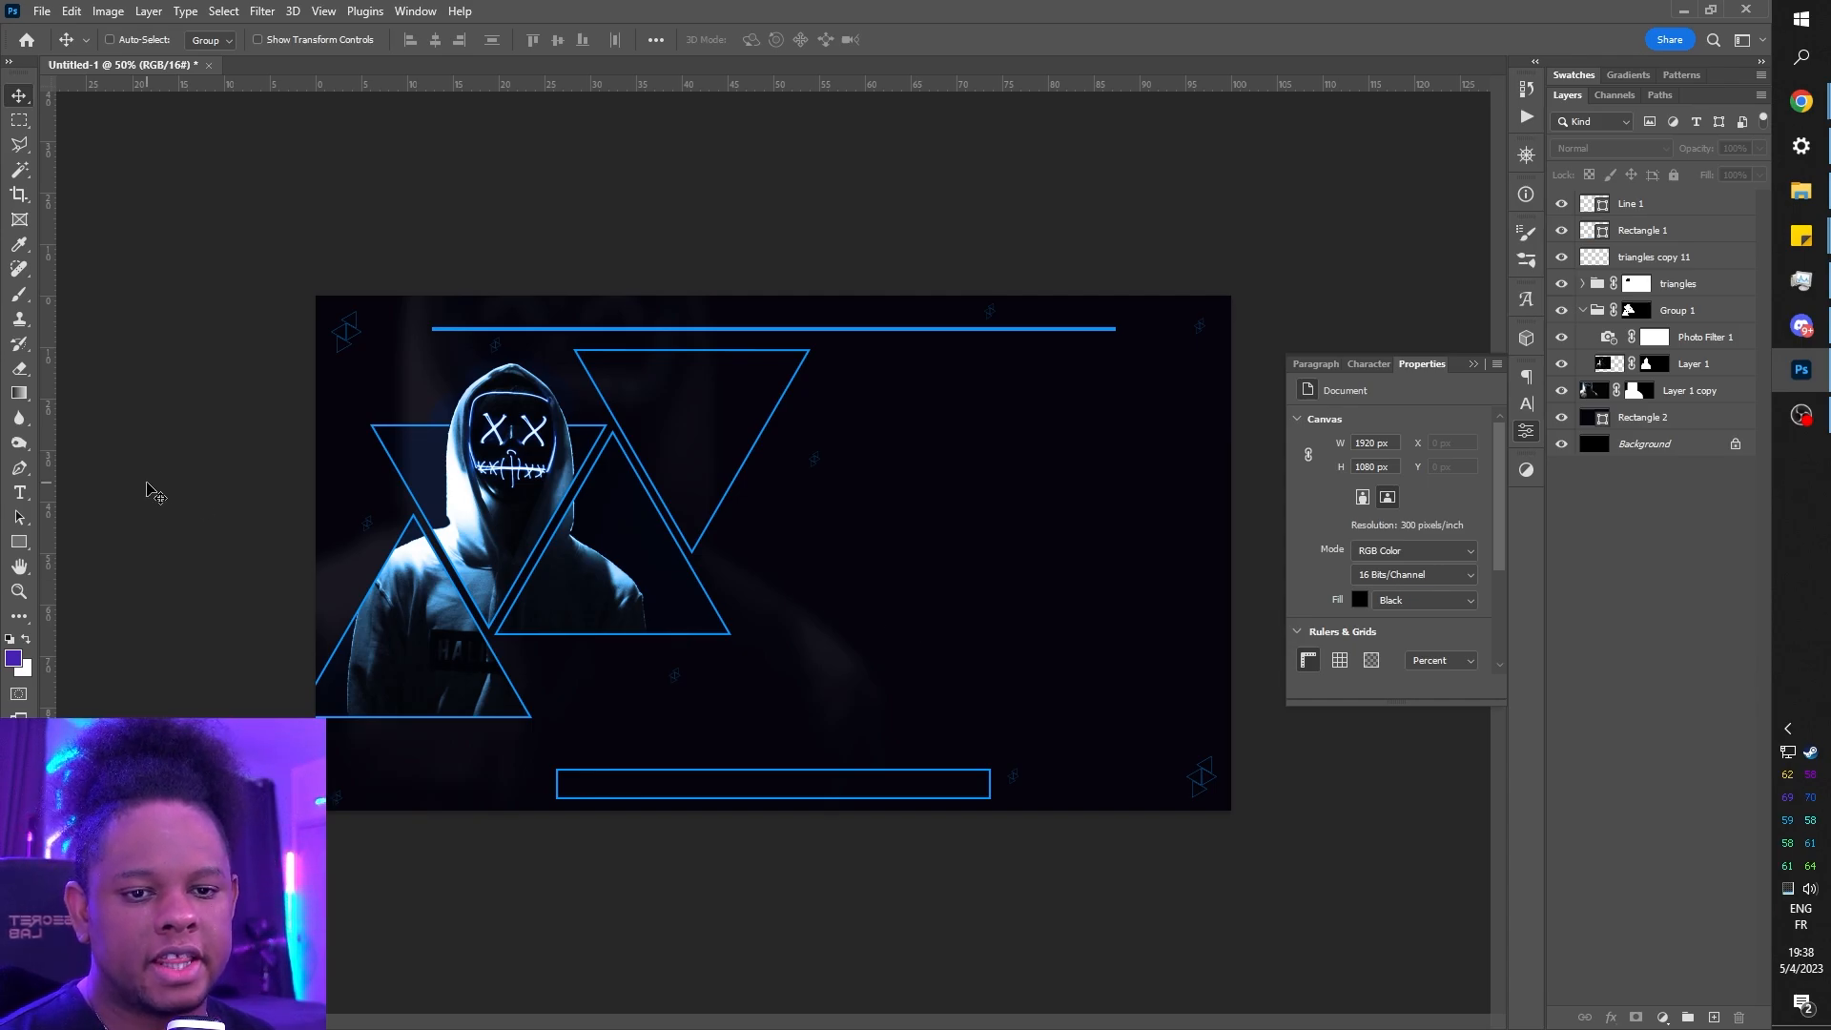
- Add the text STARTING SOON on two lines in the empty area beside the triangles
click(20, 493)
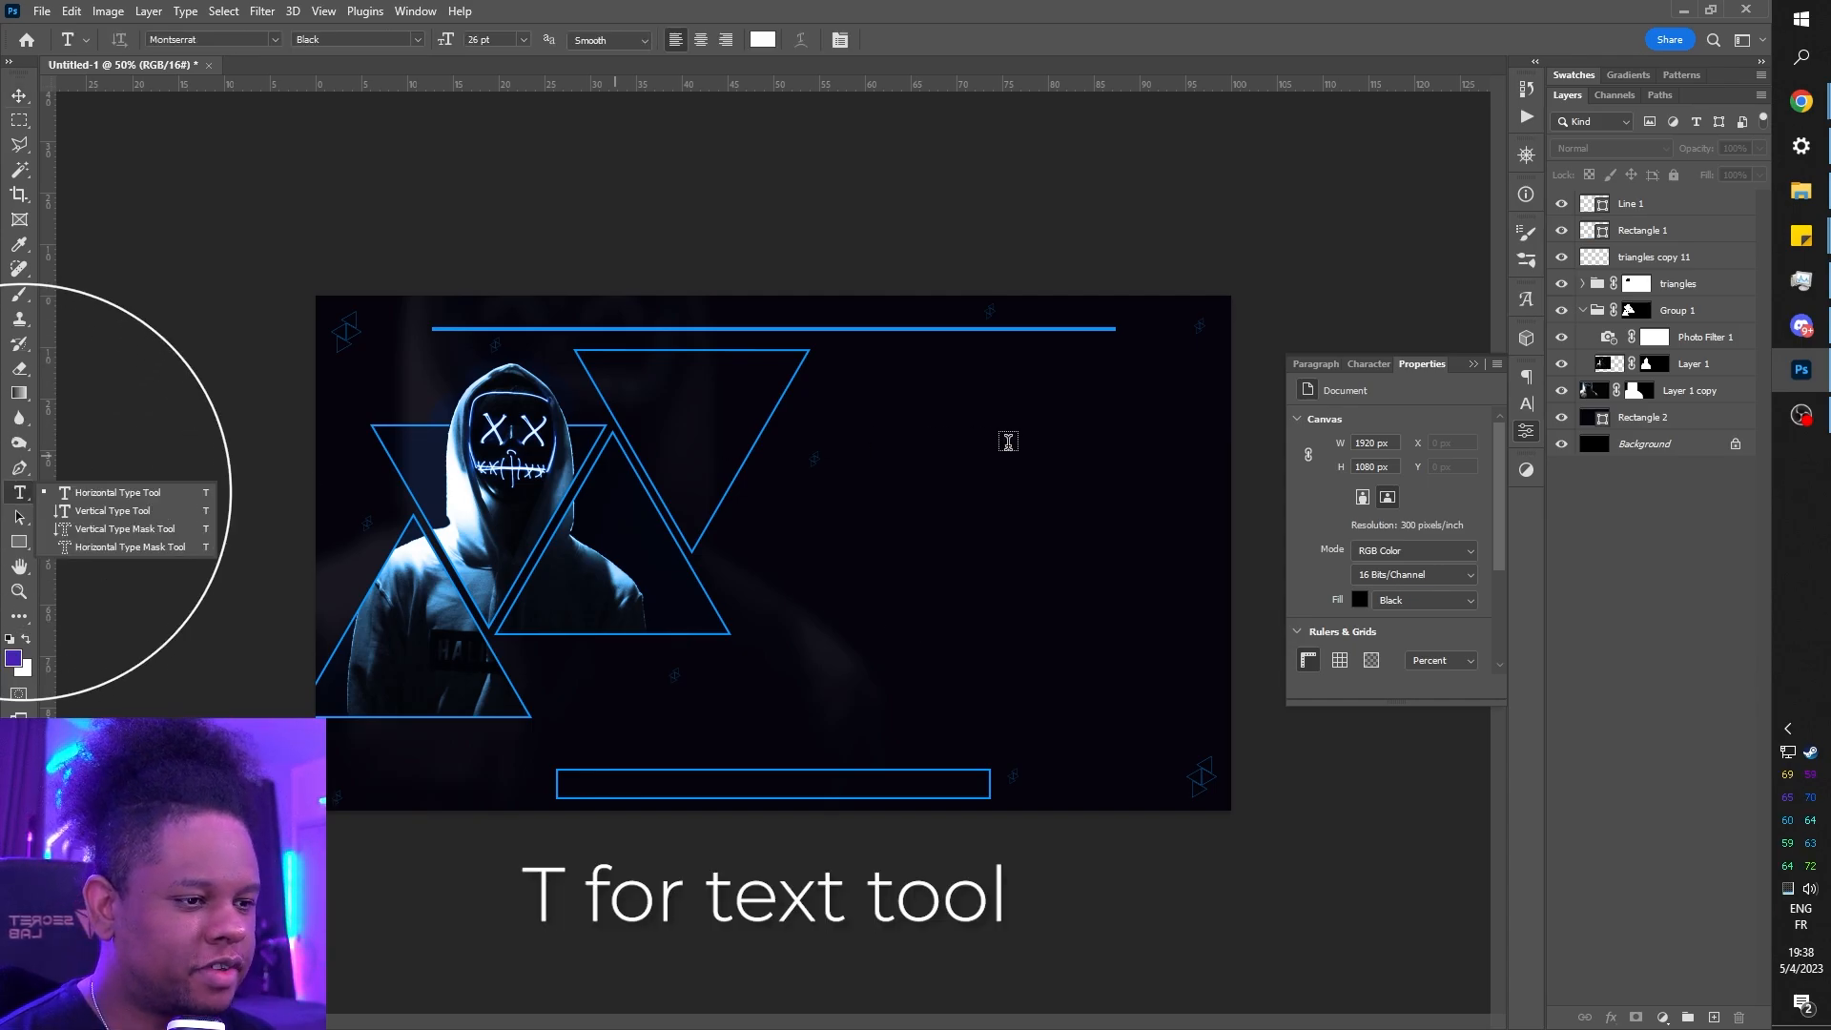
click(858, 468)
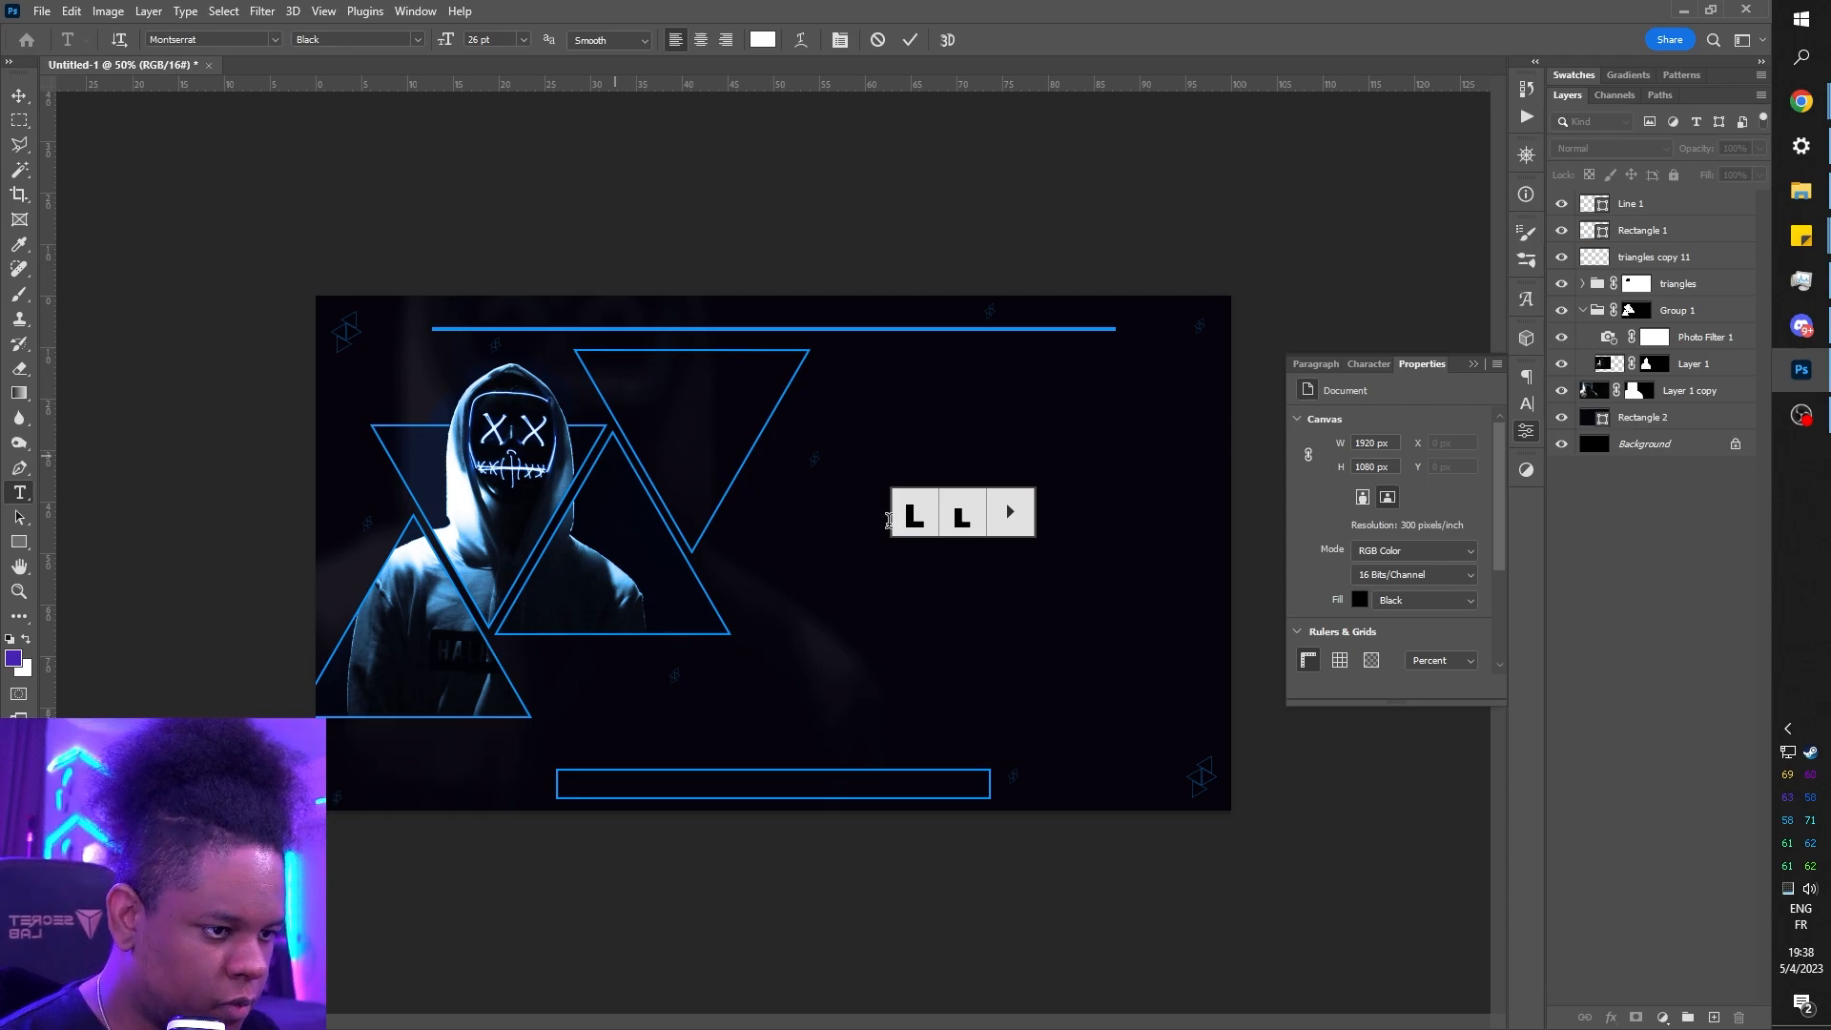
text(STA)
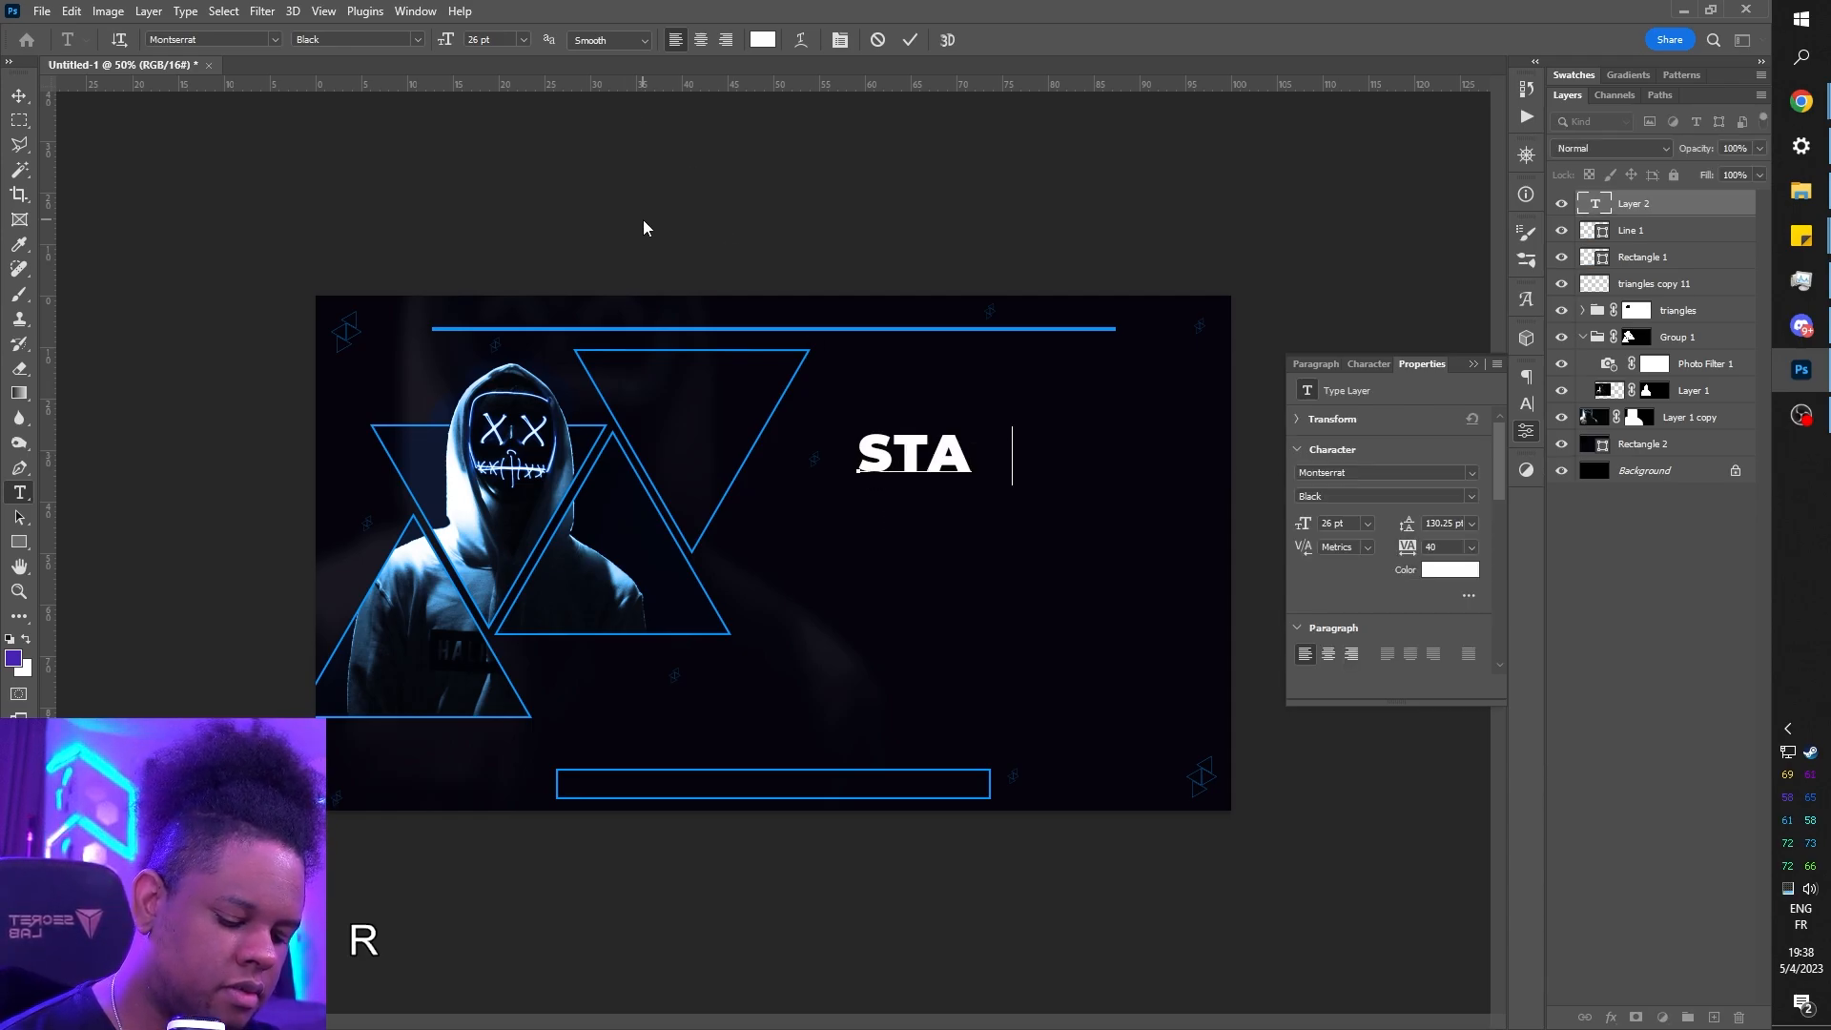
text(RTING)
key(Return)
text(SOON)
- Set the leading of all the STARTING SOON text to Auto
key(ctrl+a)
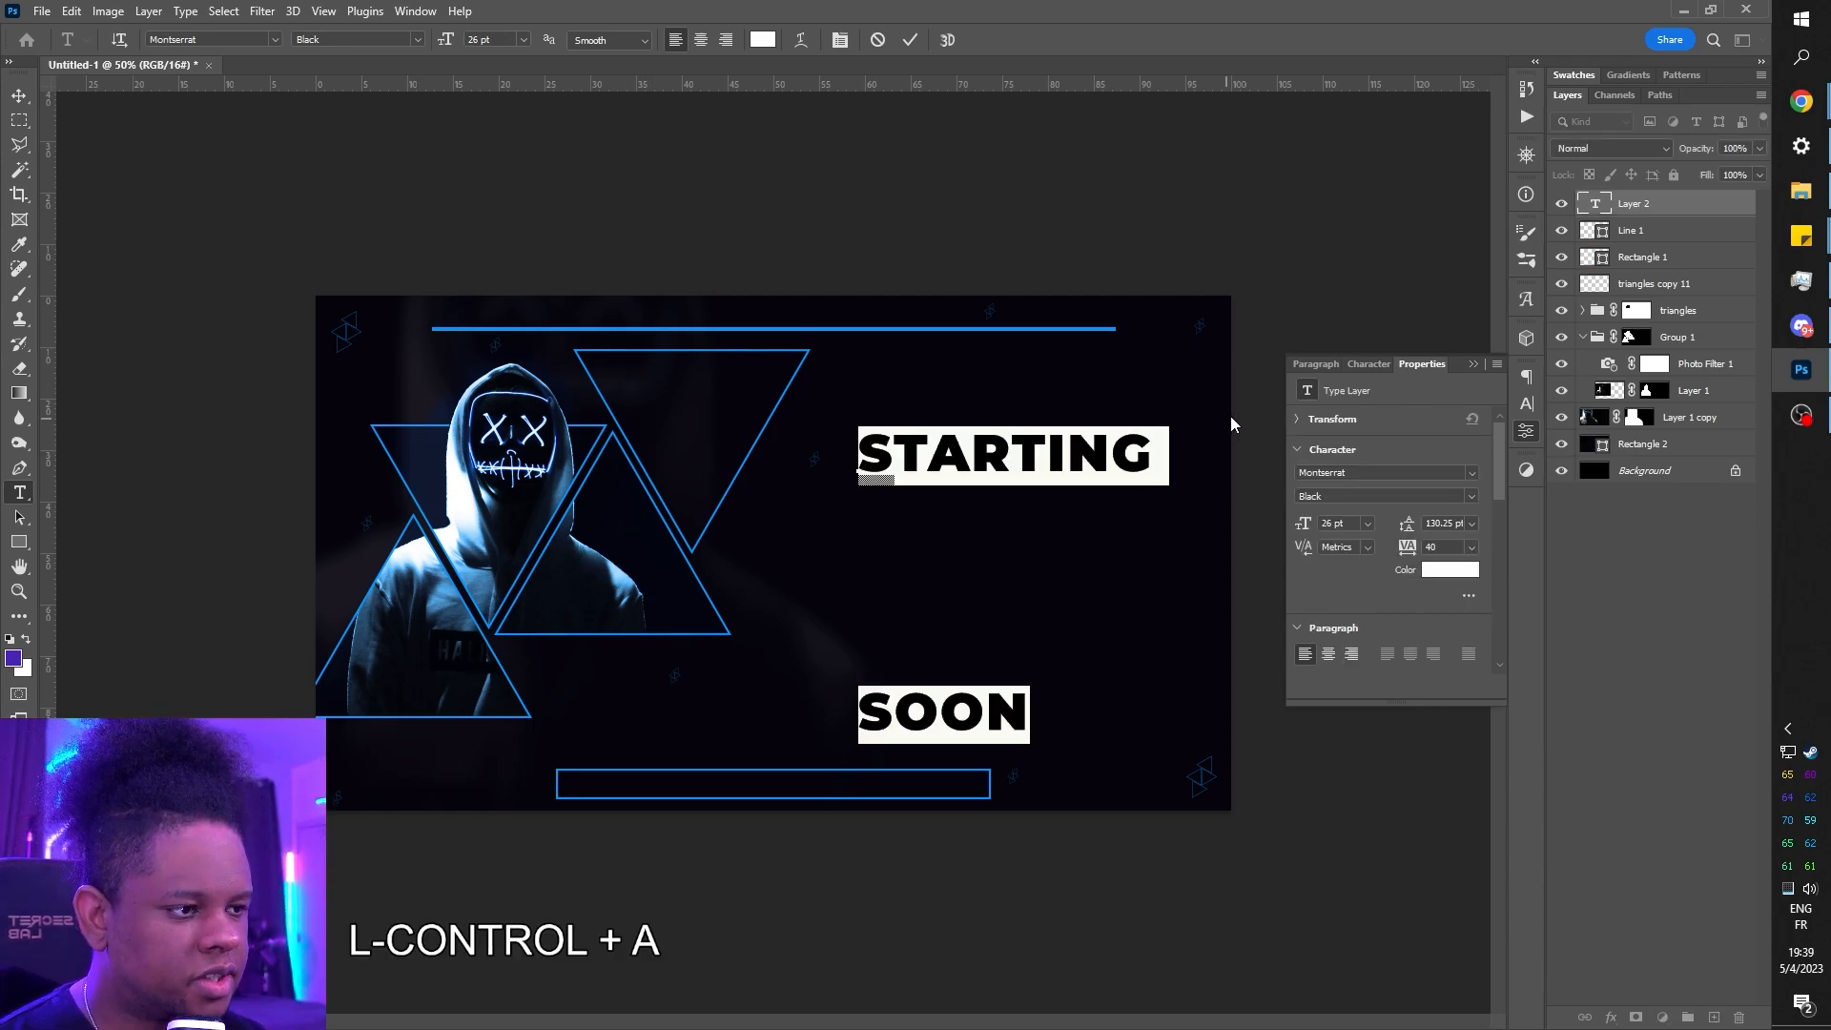
click(1366, 365)
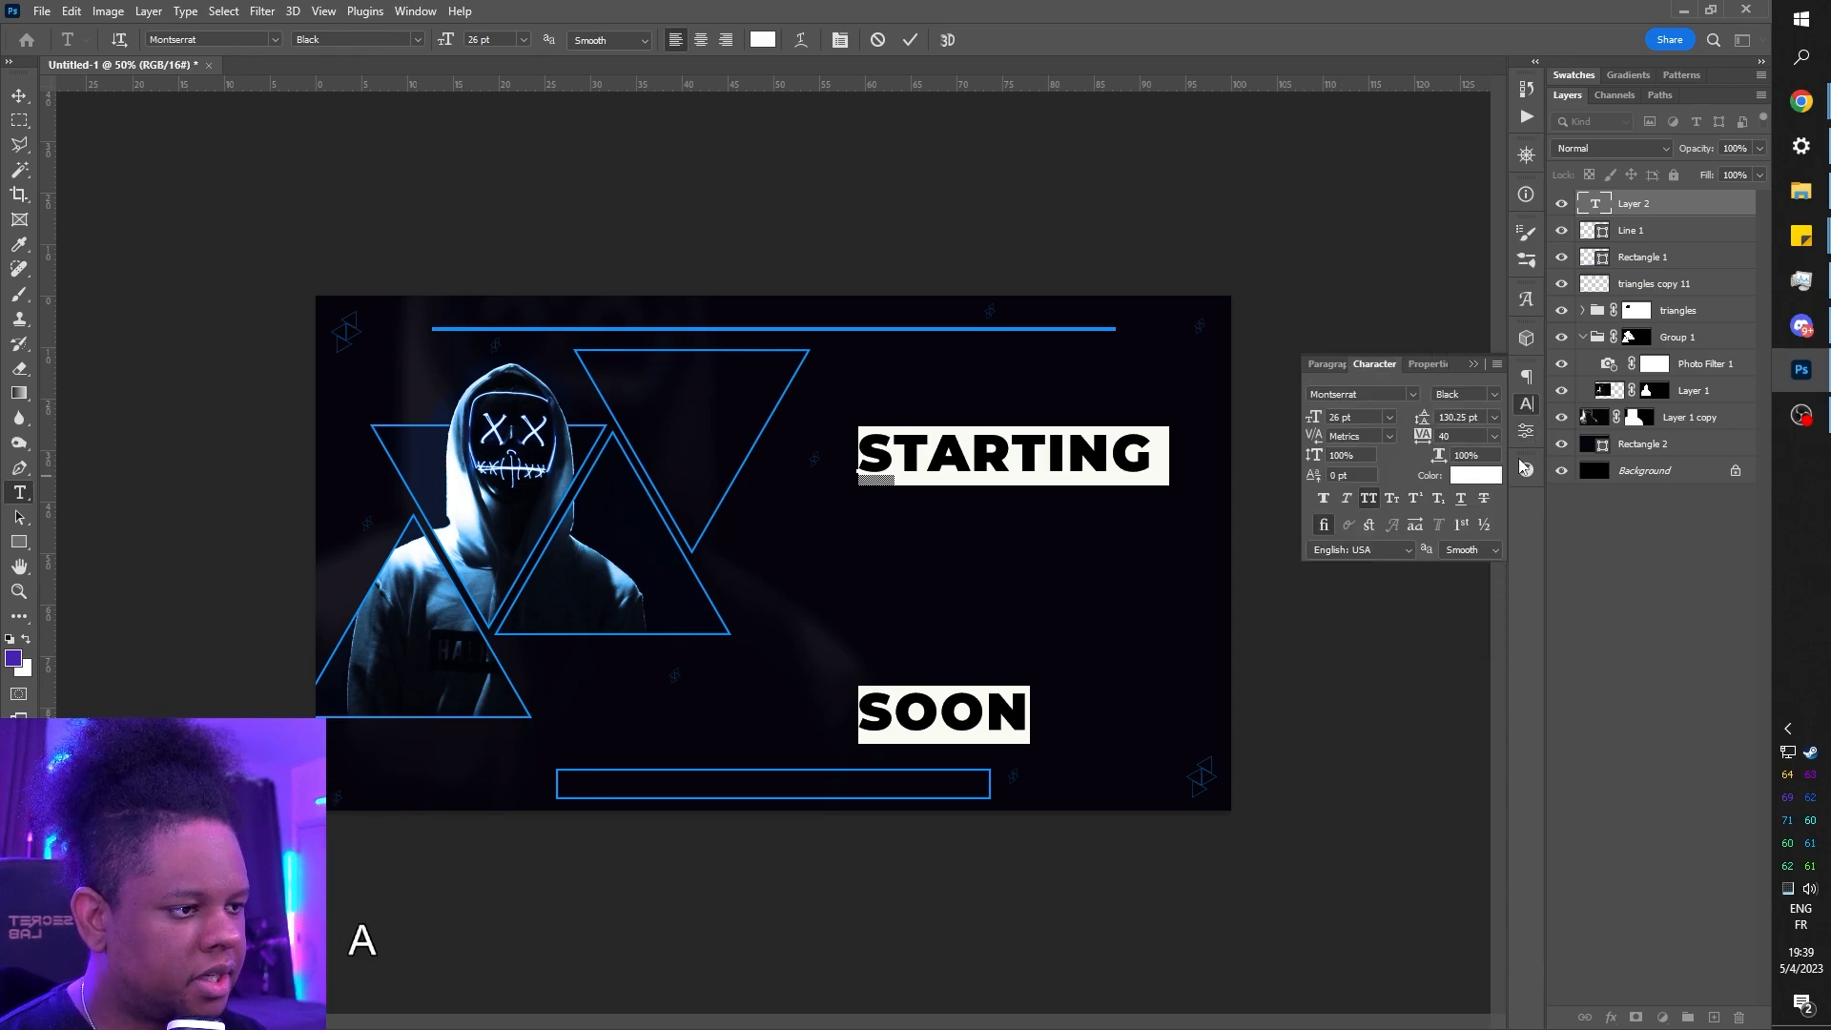
click(413, 11)
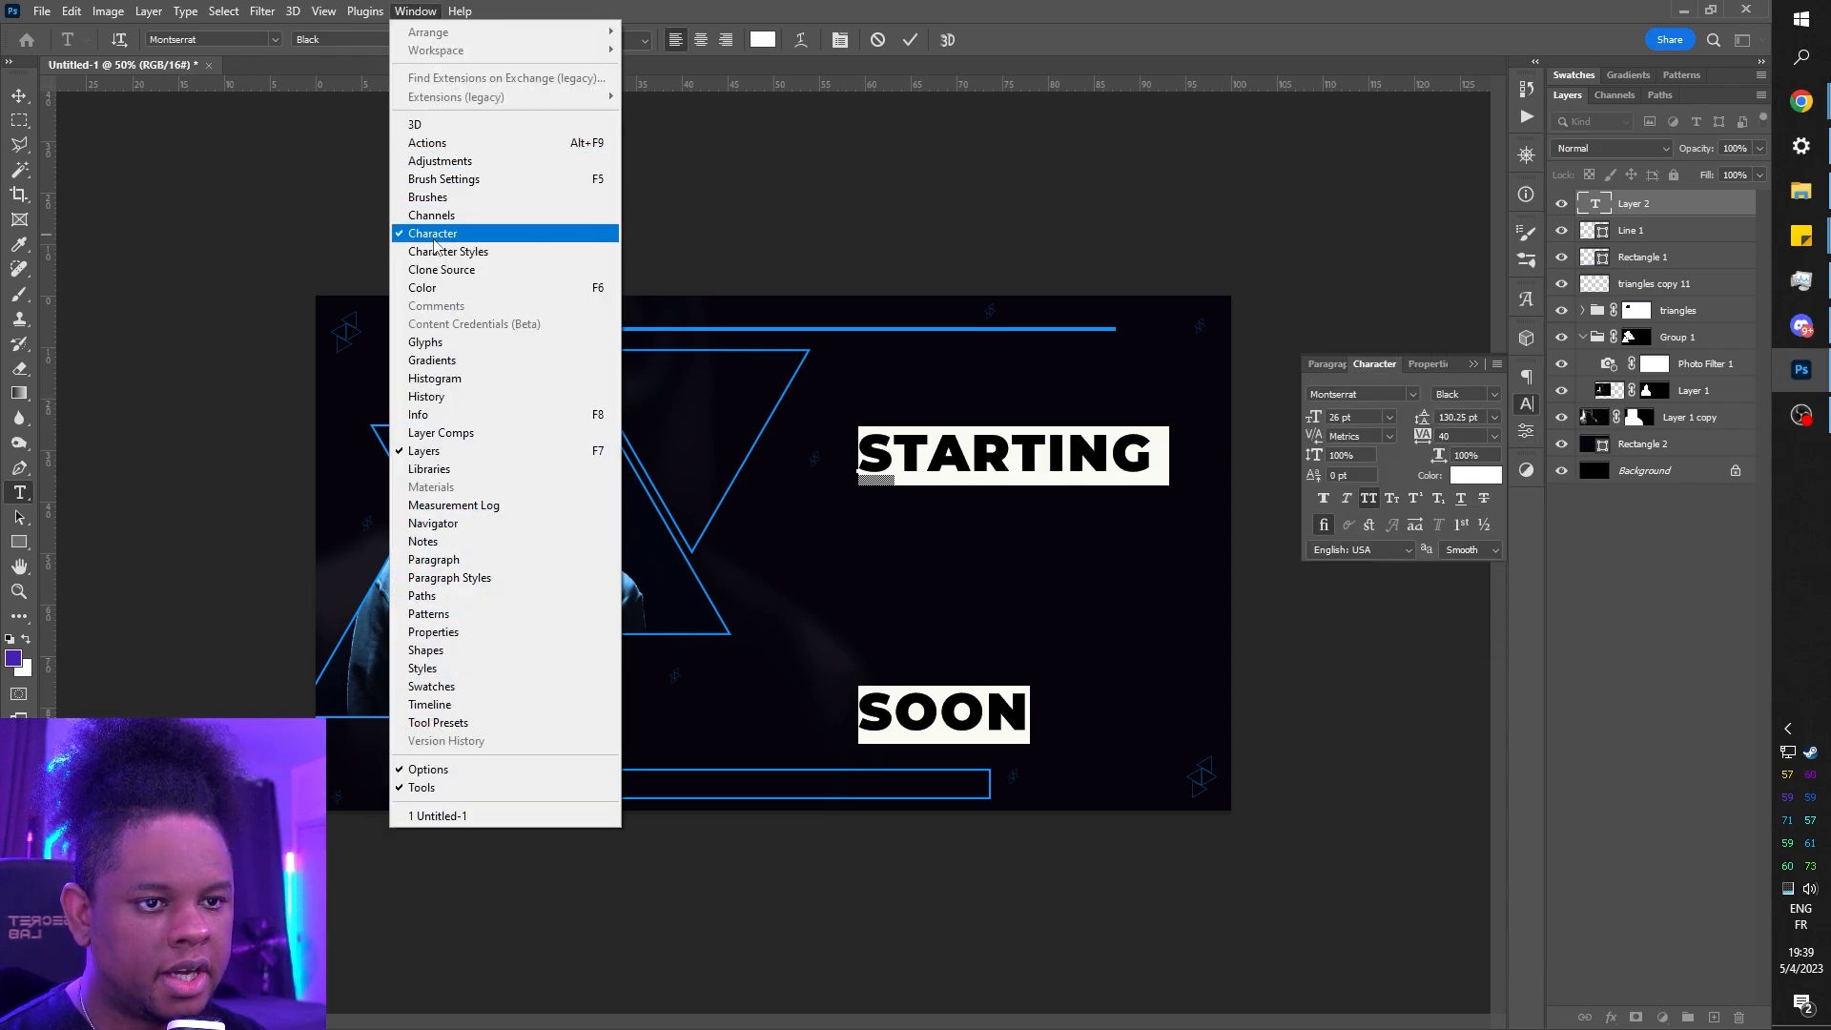
click(1494, 417)
click(1473, 429)
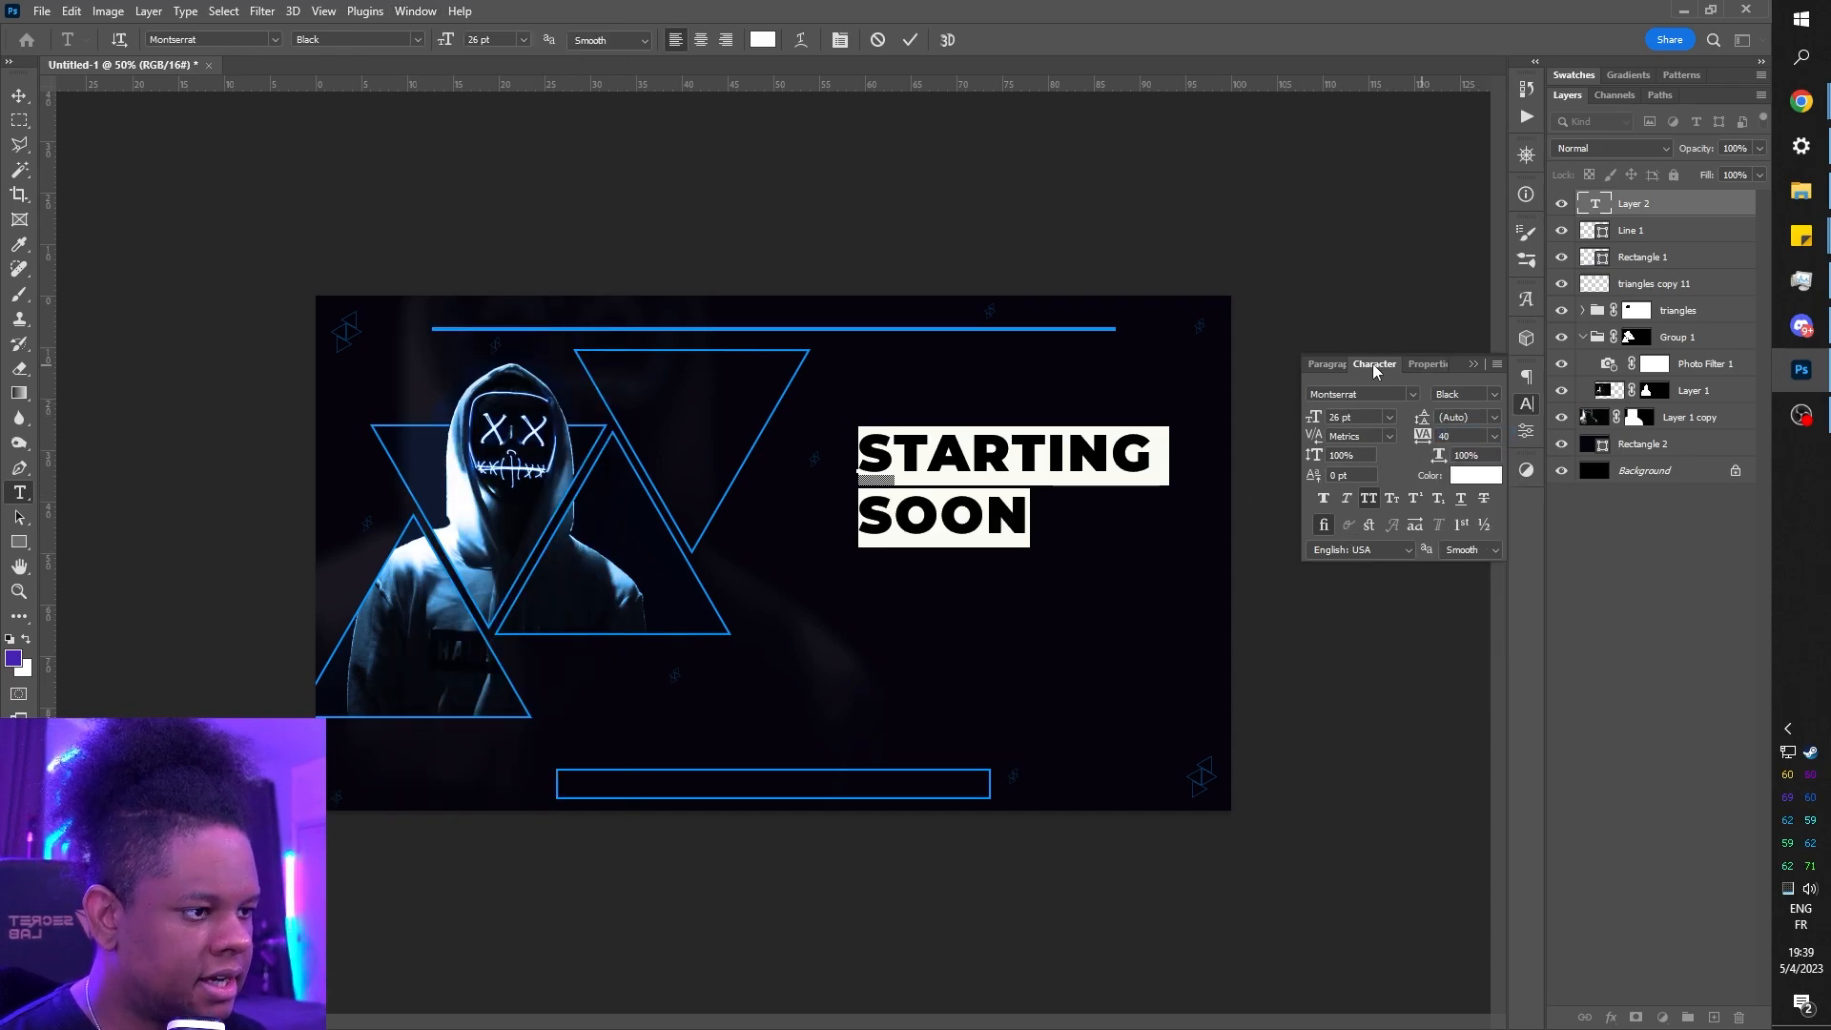
- Right-align the two text lines and move them back into the empty area beside the triangles
click(1326, 364)
click(1373, 393)
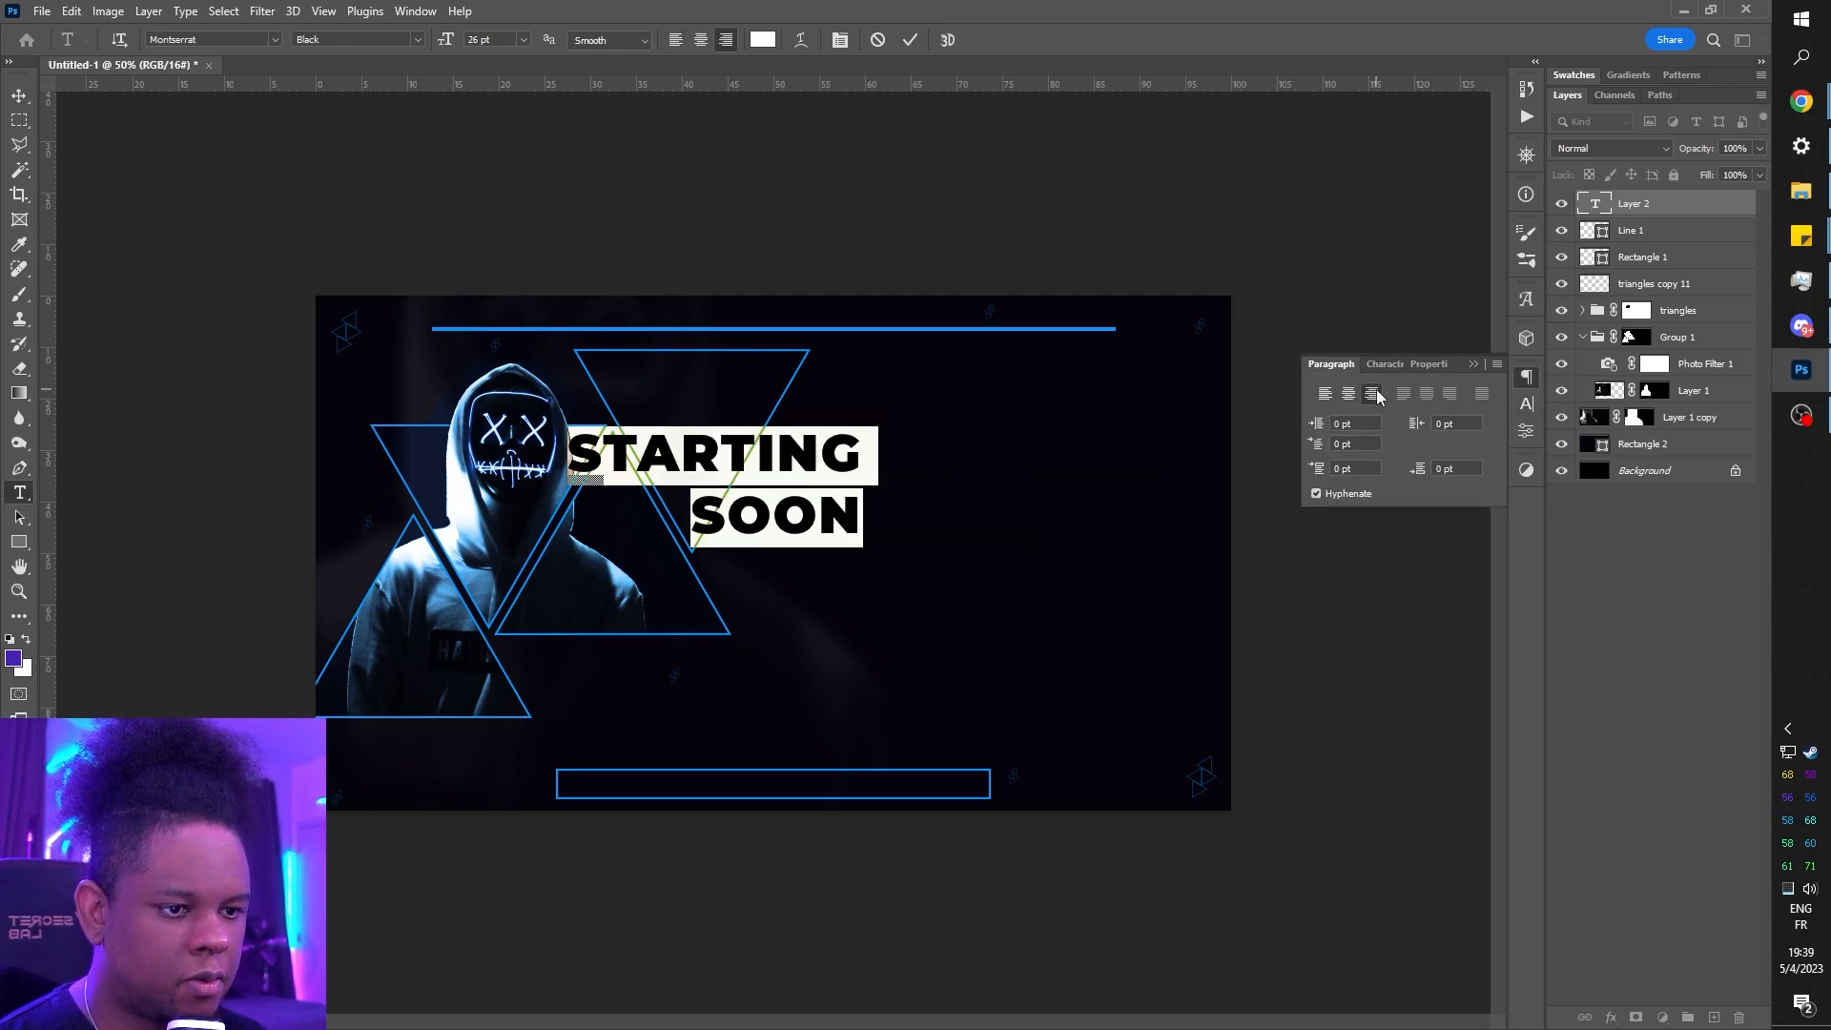
drag(818, 405, 1077, 386)
- Format the STARTING SOON text in FoughtKnight Regular at 31 pt with 31 pt leading
click(1385, 364)
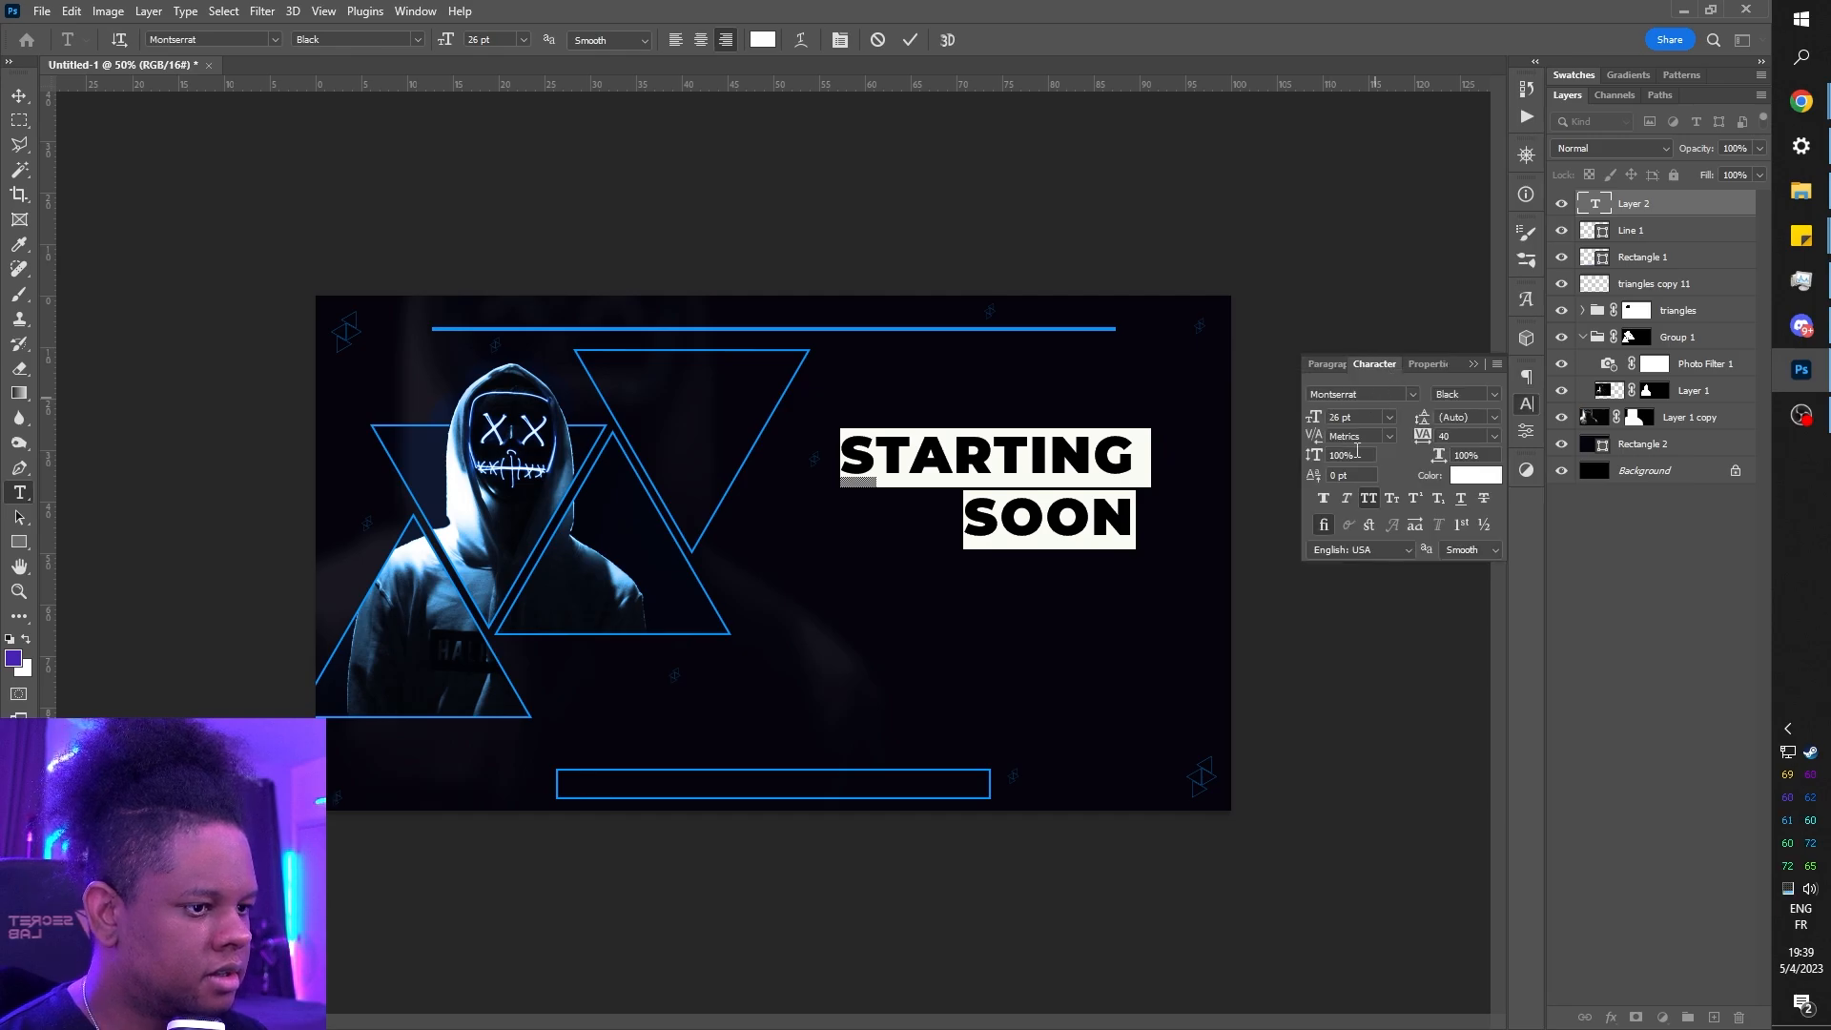
drag(1311, 422, 1322, 417)
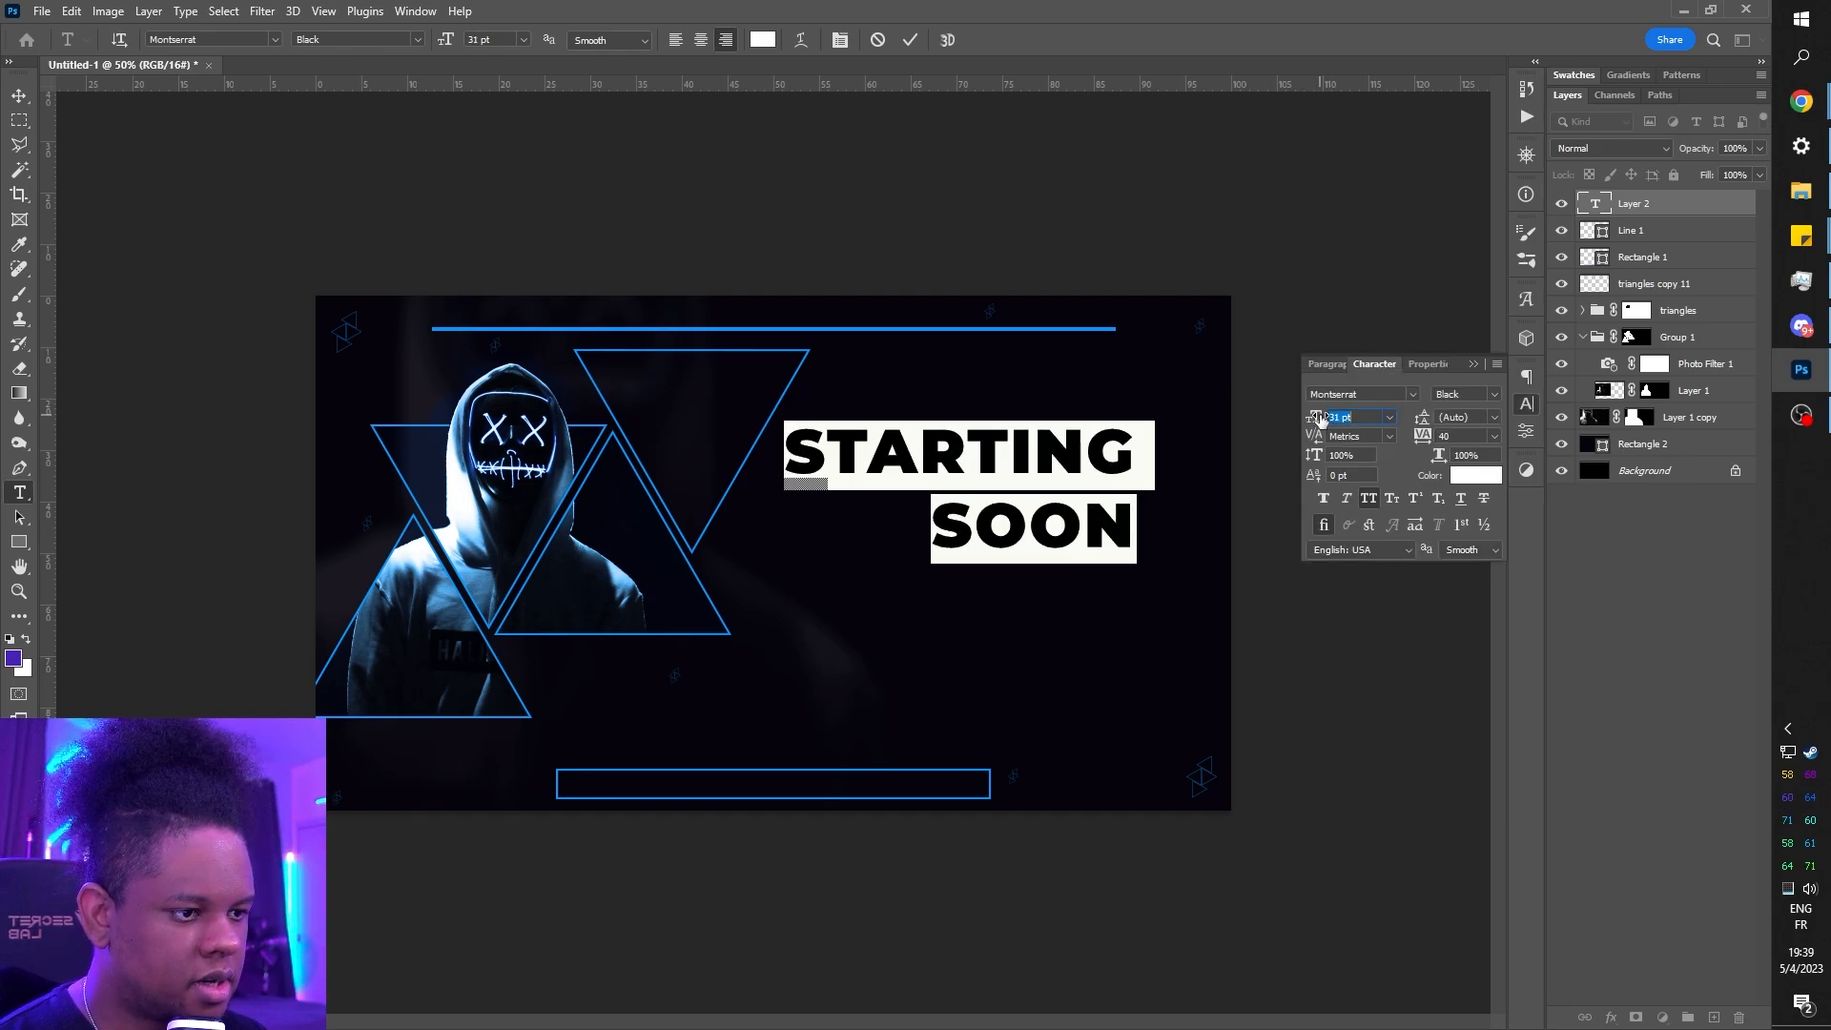
click(1415, 394)
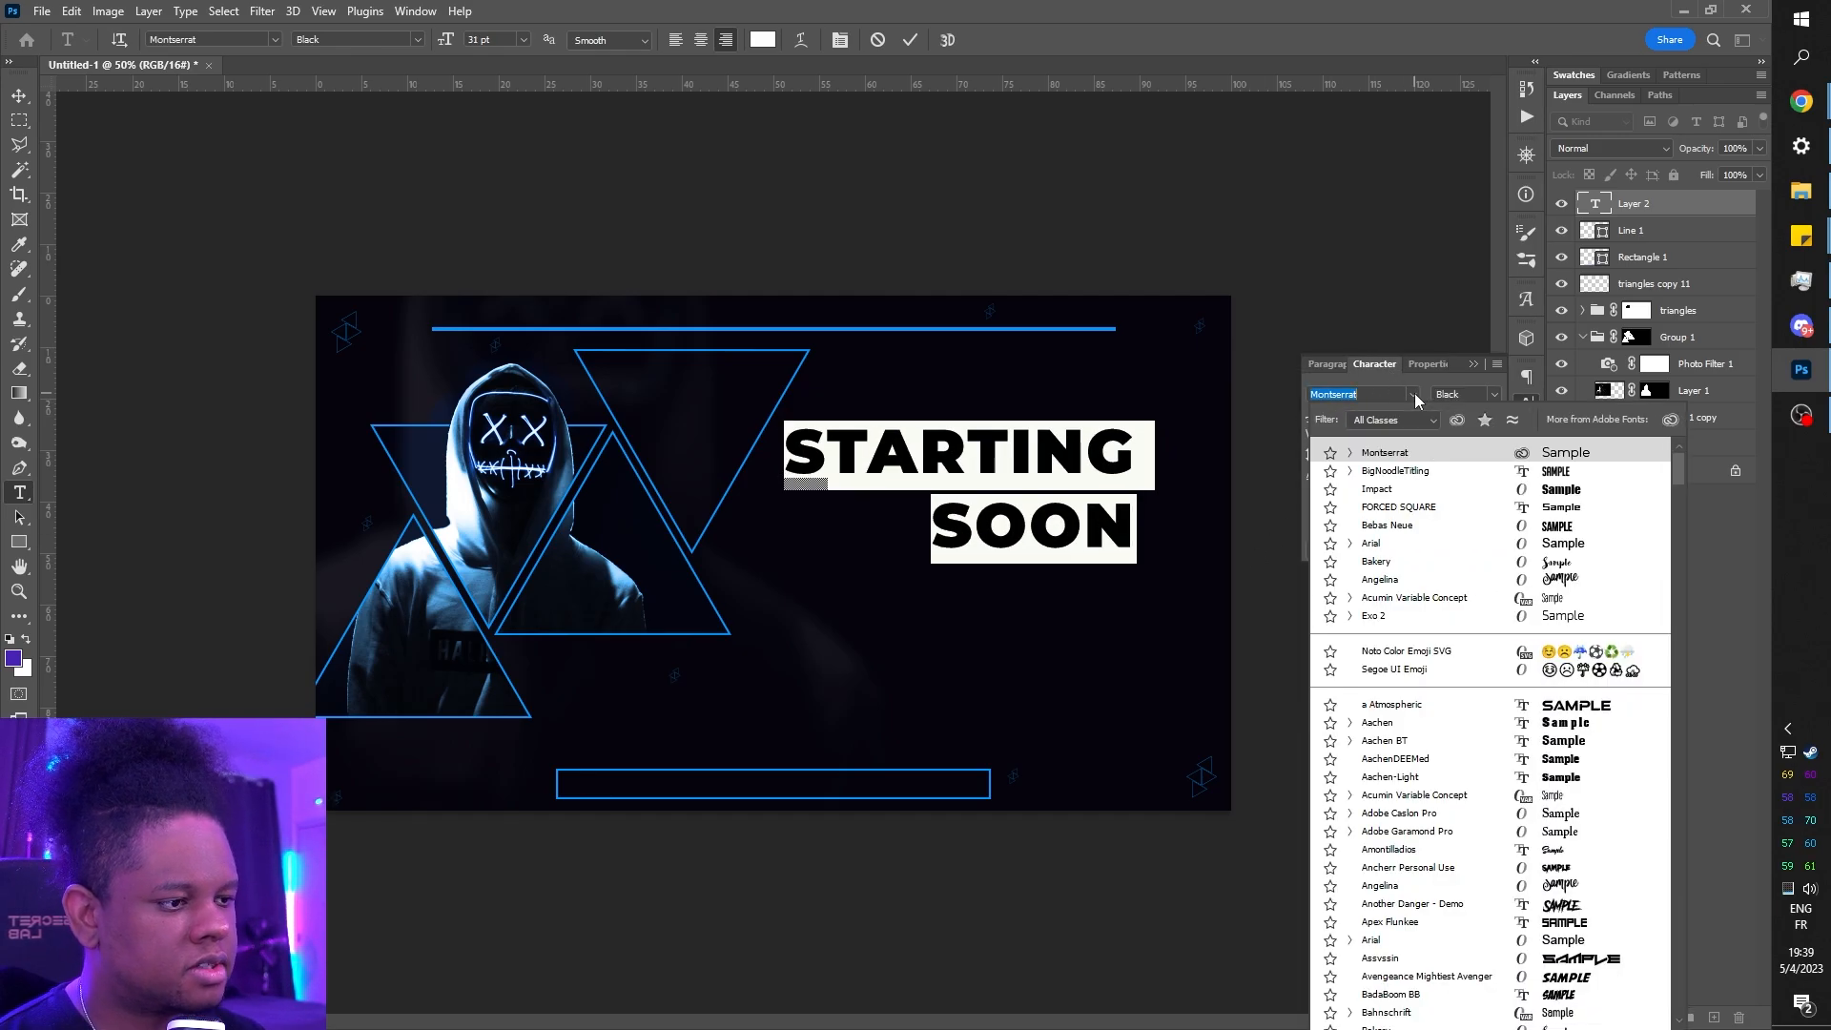
drag(1679, 467, 1691, 592)
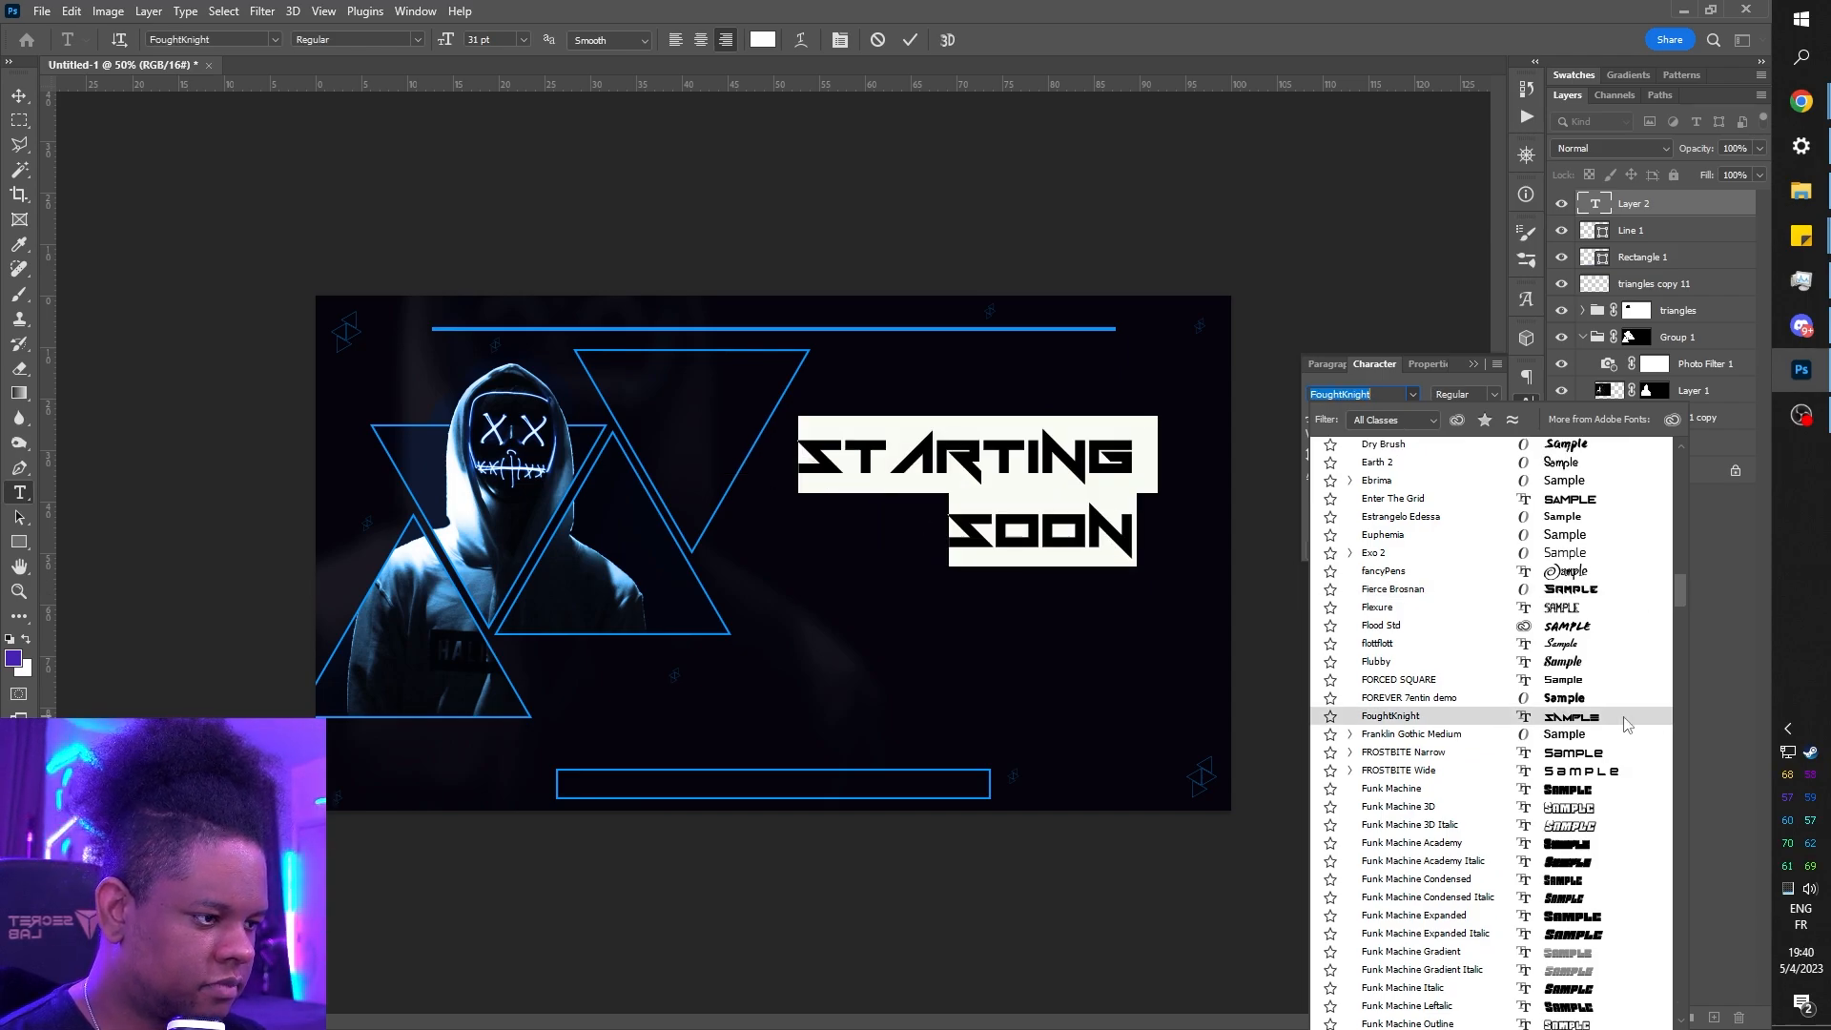
click(1451, 720)
drag(1437, 429, 1420, 419)
click(19, 95)
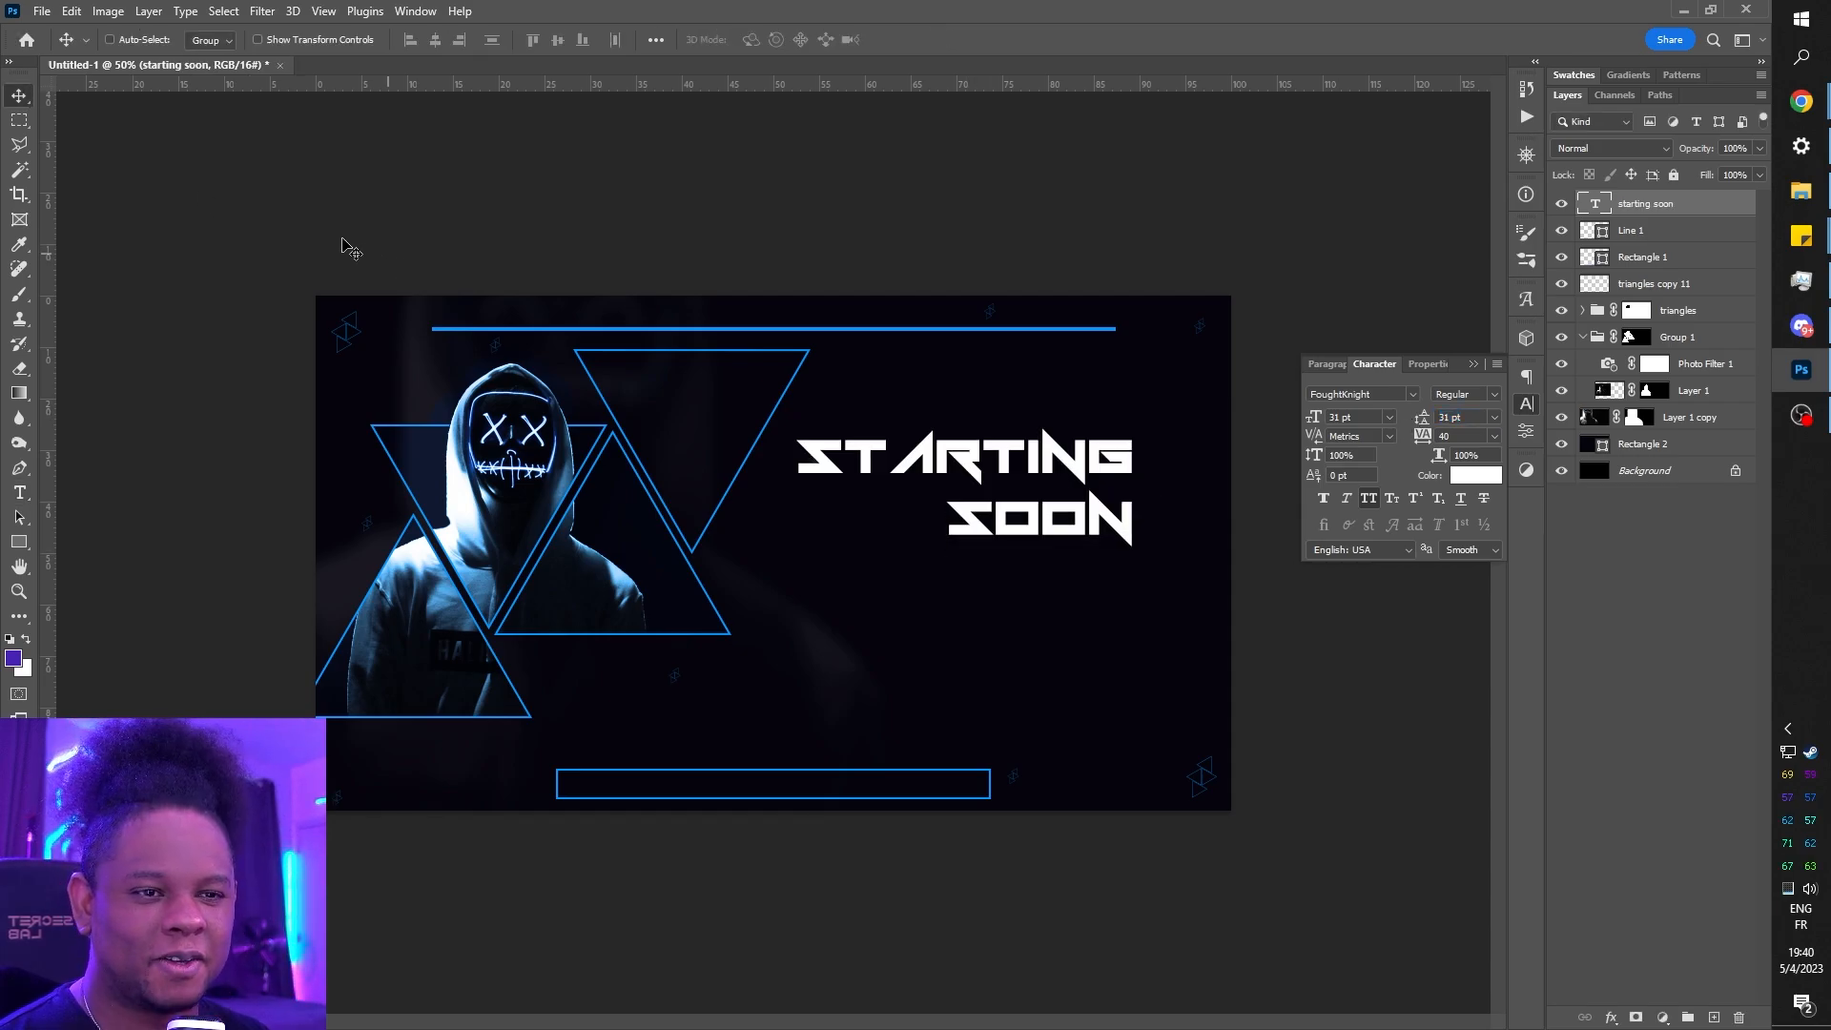
- Scale the STARTING SOON text up to about 34.33 pt and move it slightly lower and further right on the canvas
key(ctrl+t)
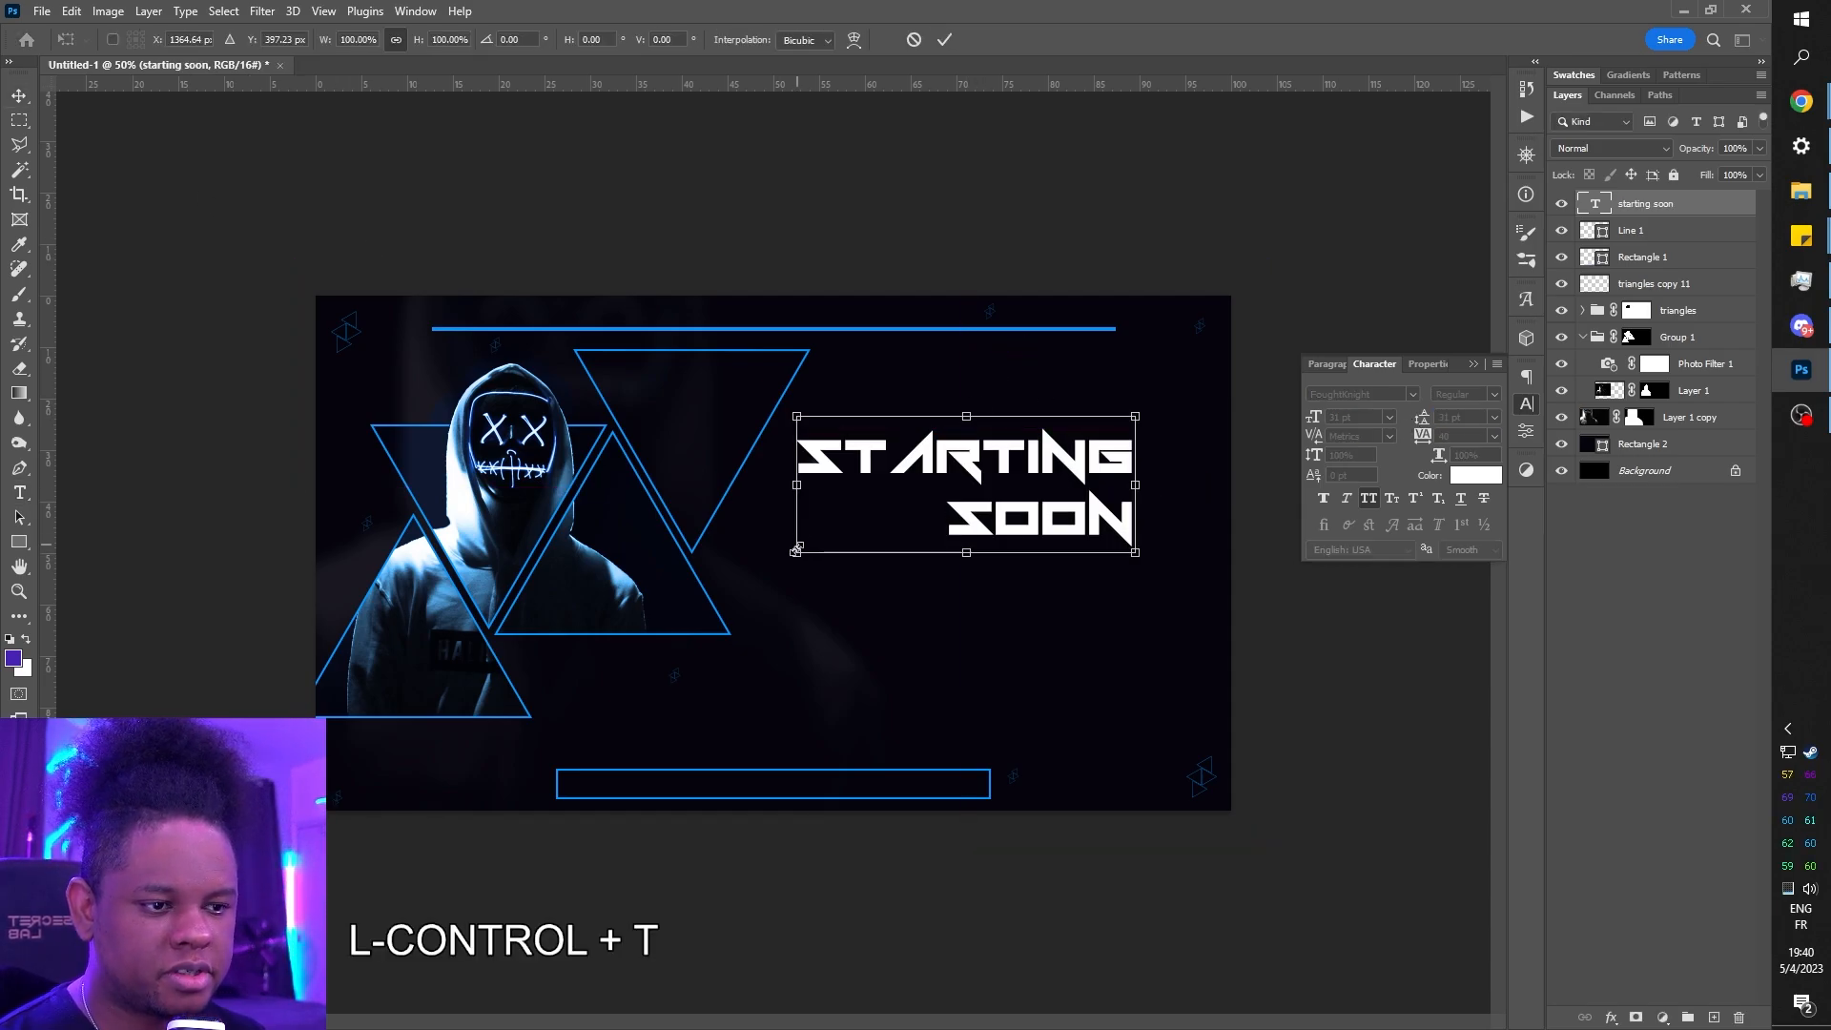
drag(796, 552, 760, 568)
drag(974, 487, 1040, 506)
key(Return)
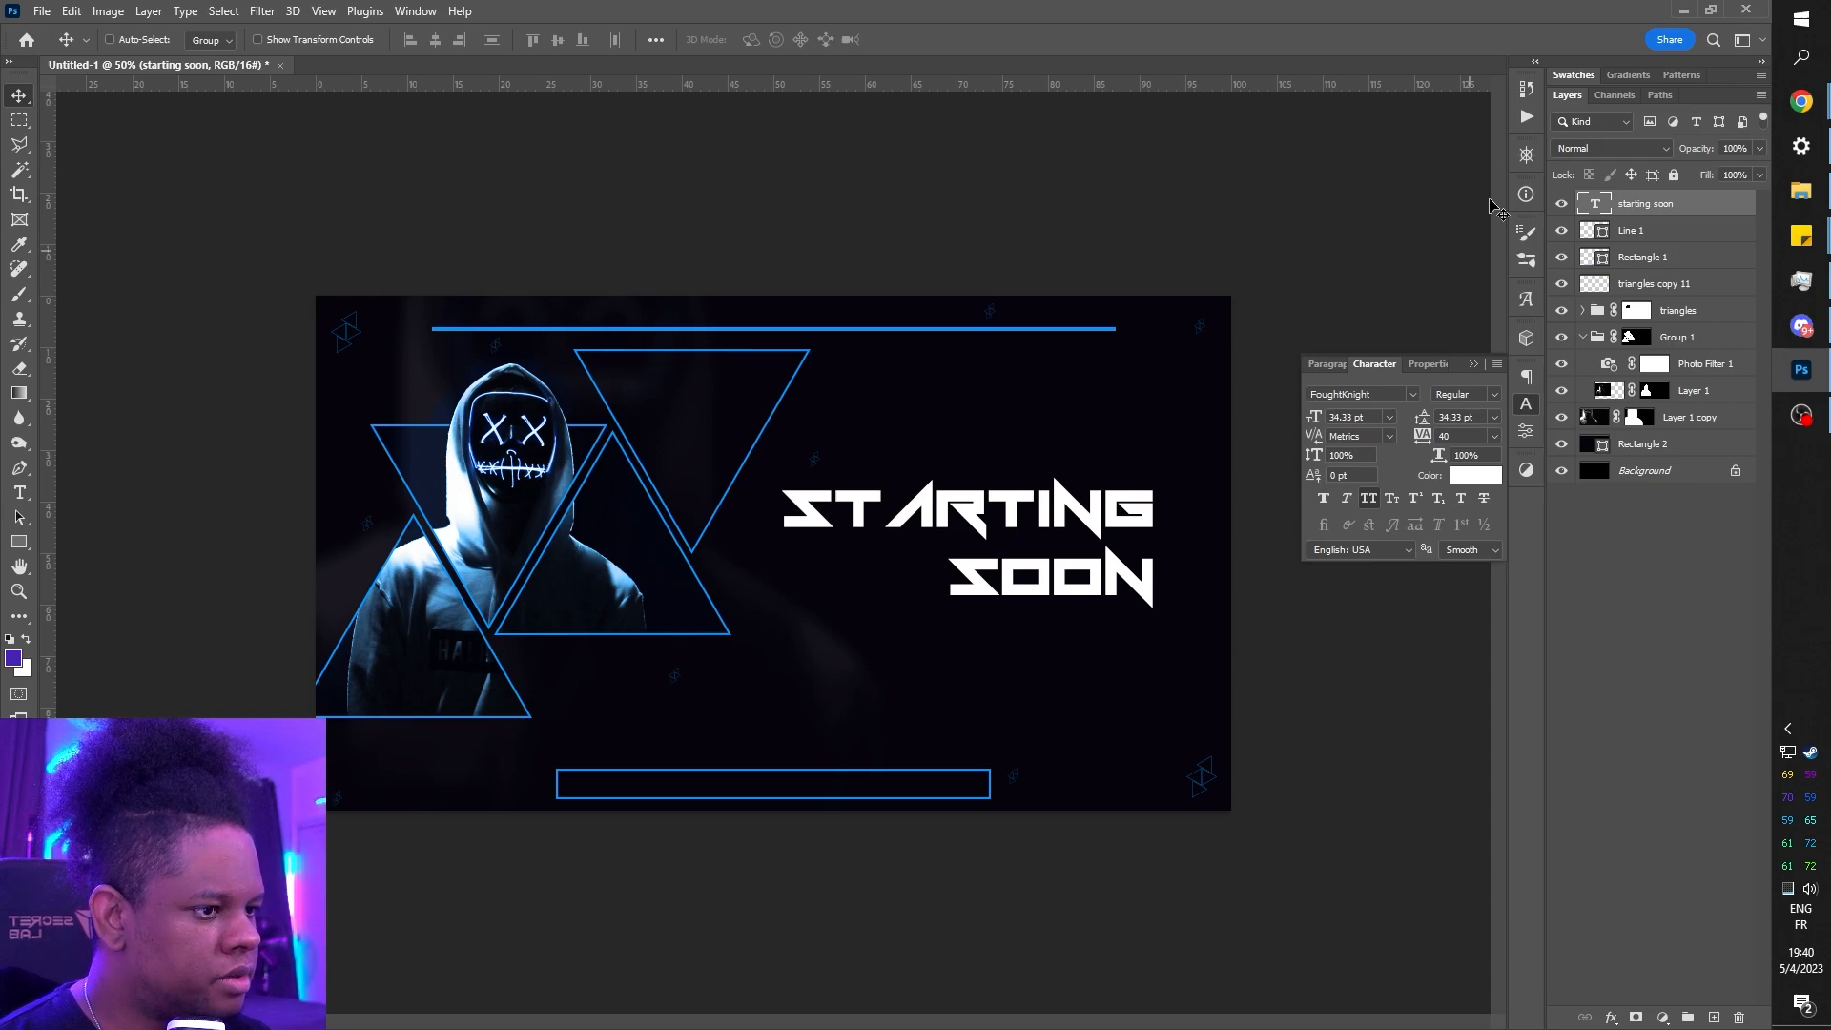
- Add a 3 px inside stroke to the text in the blue 0096ff sampled from the line above the figure
click(1610, 1017)
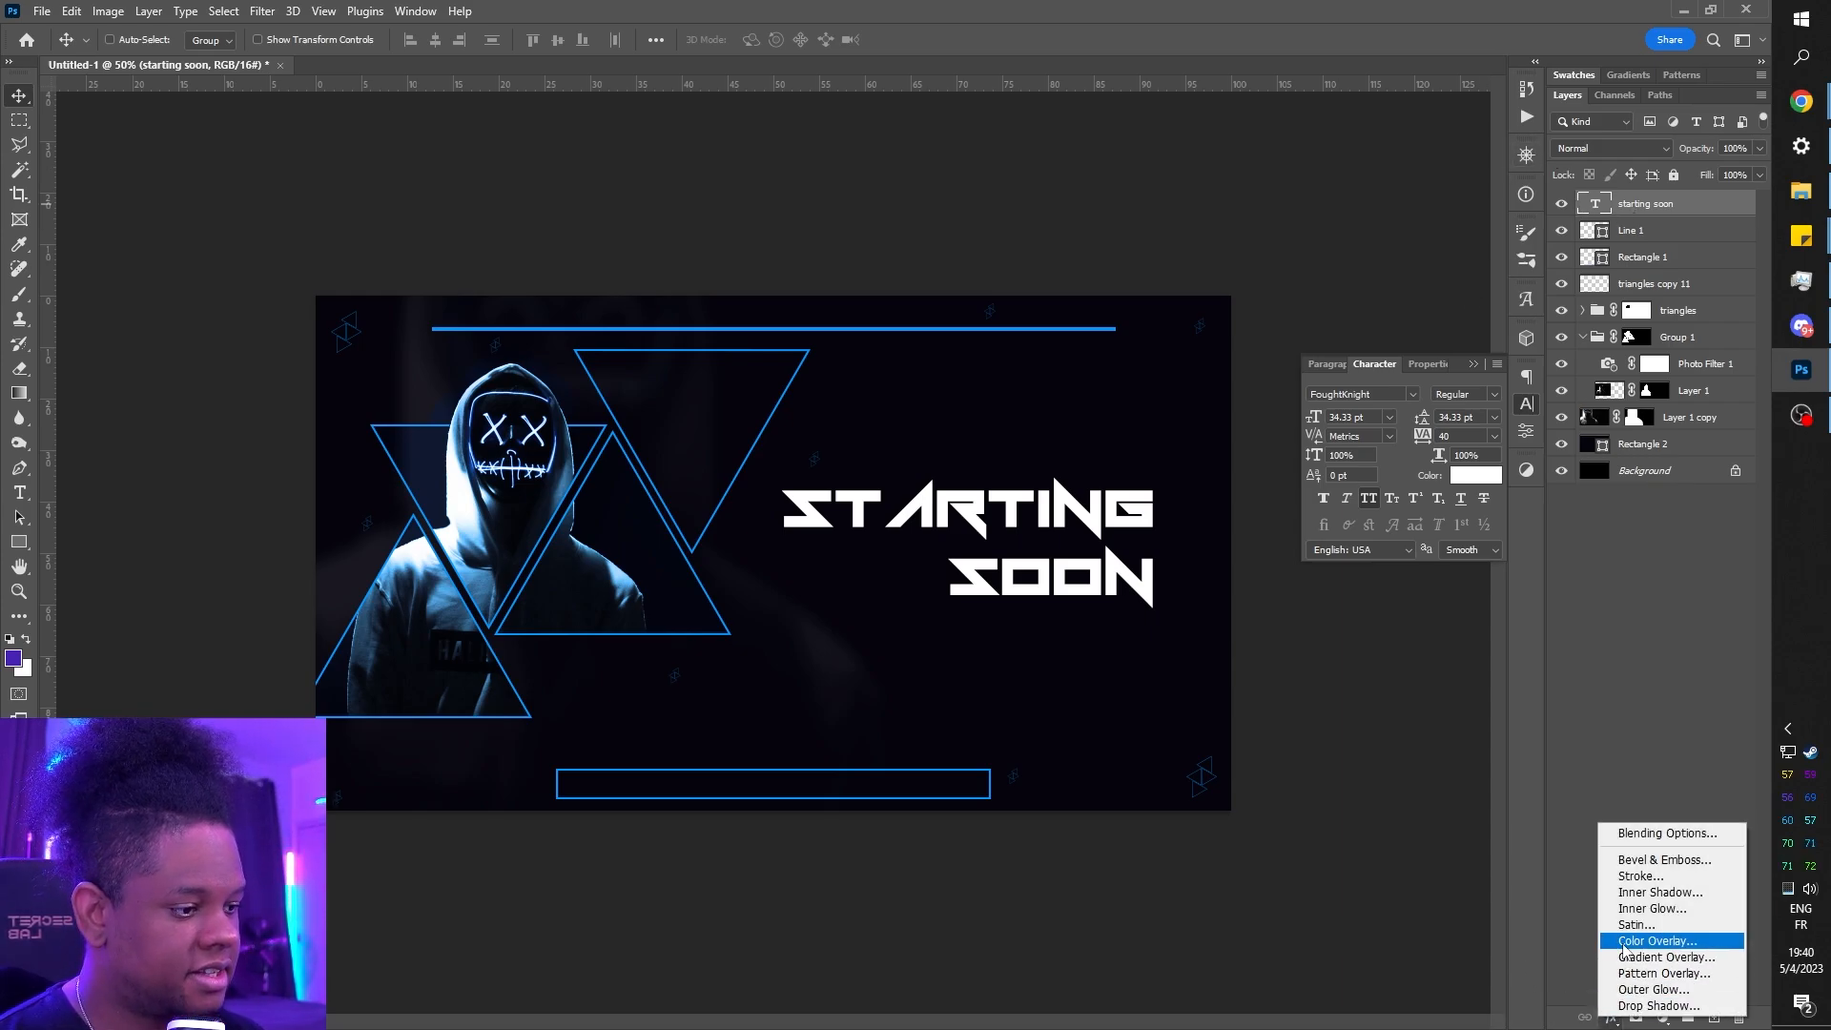
click(1645, 877)
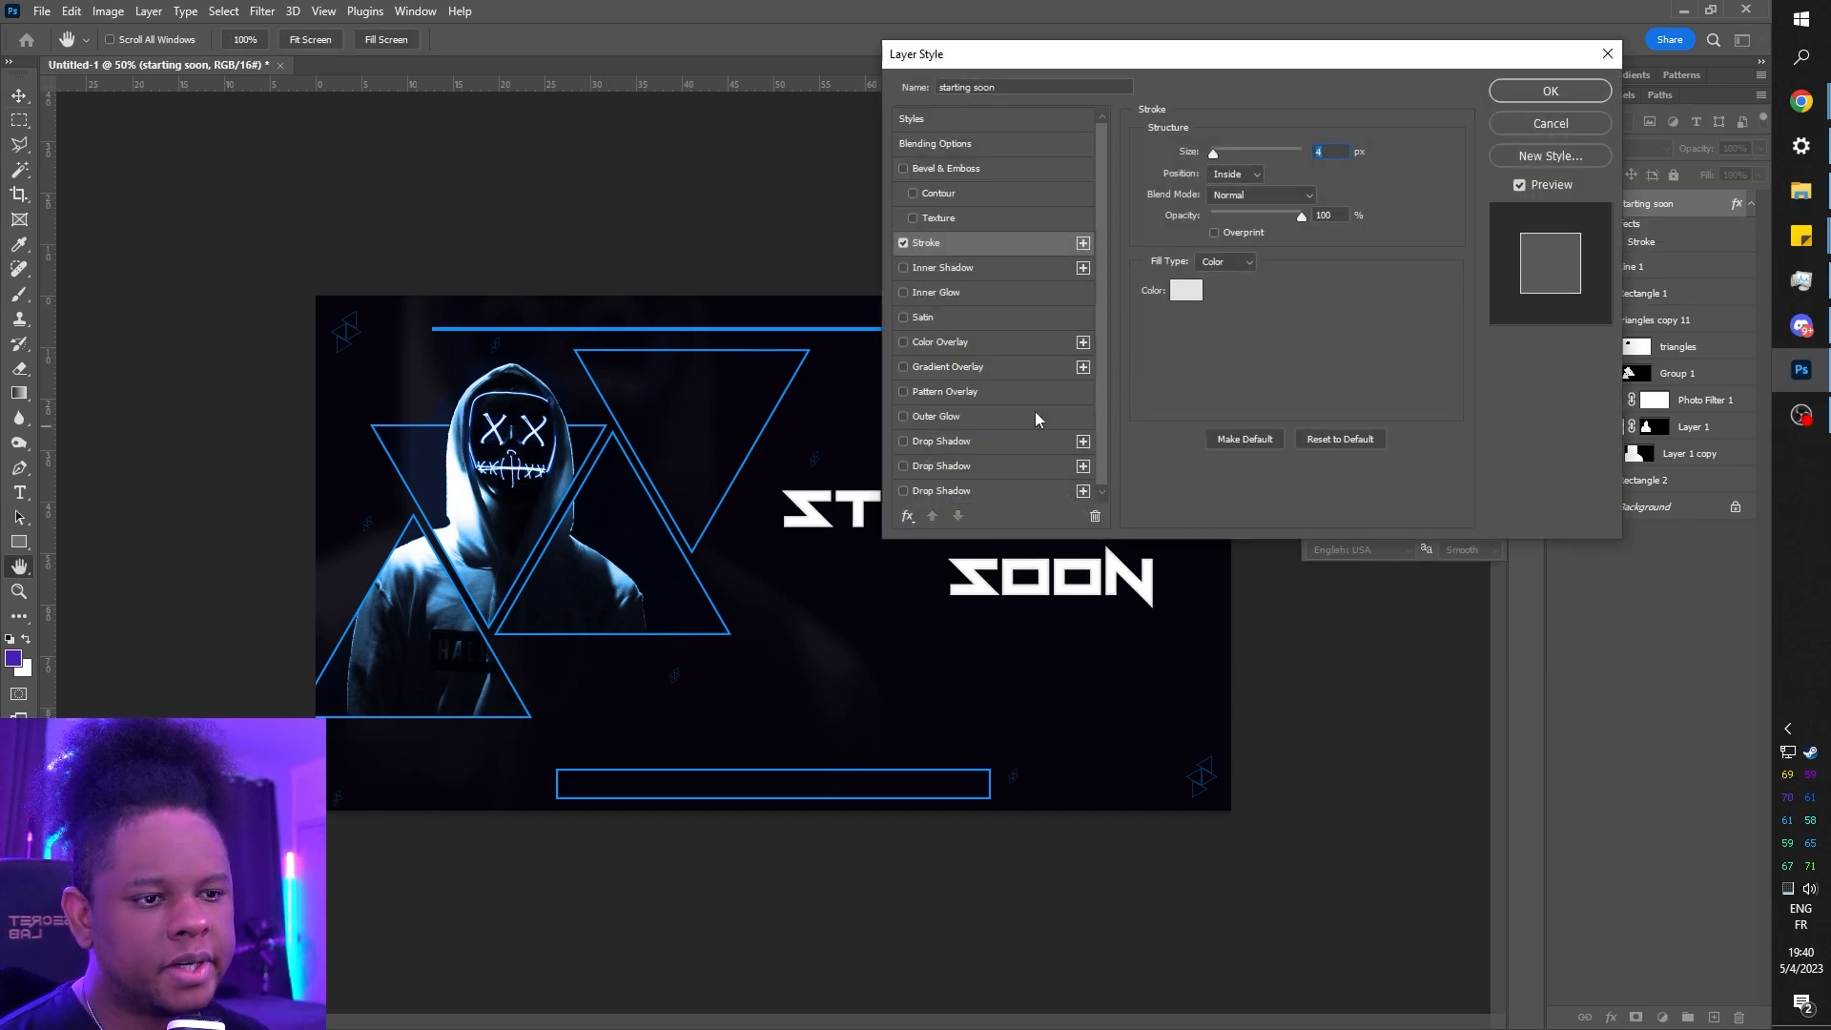
click(1174, 289)
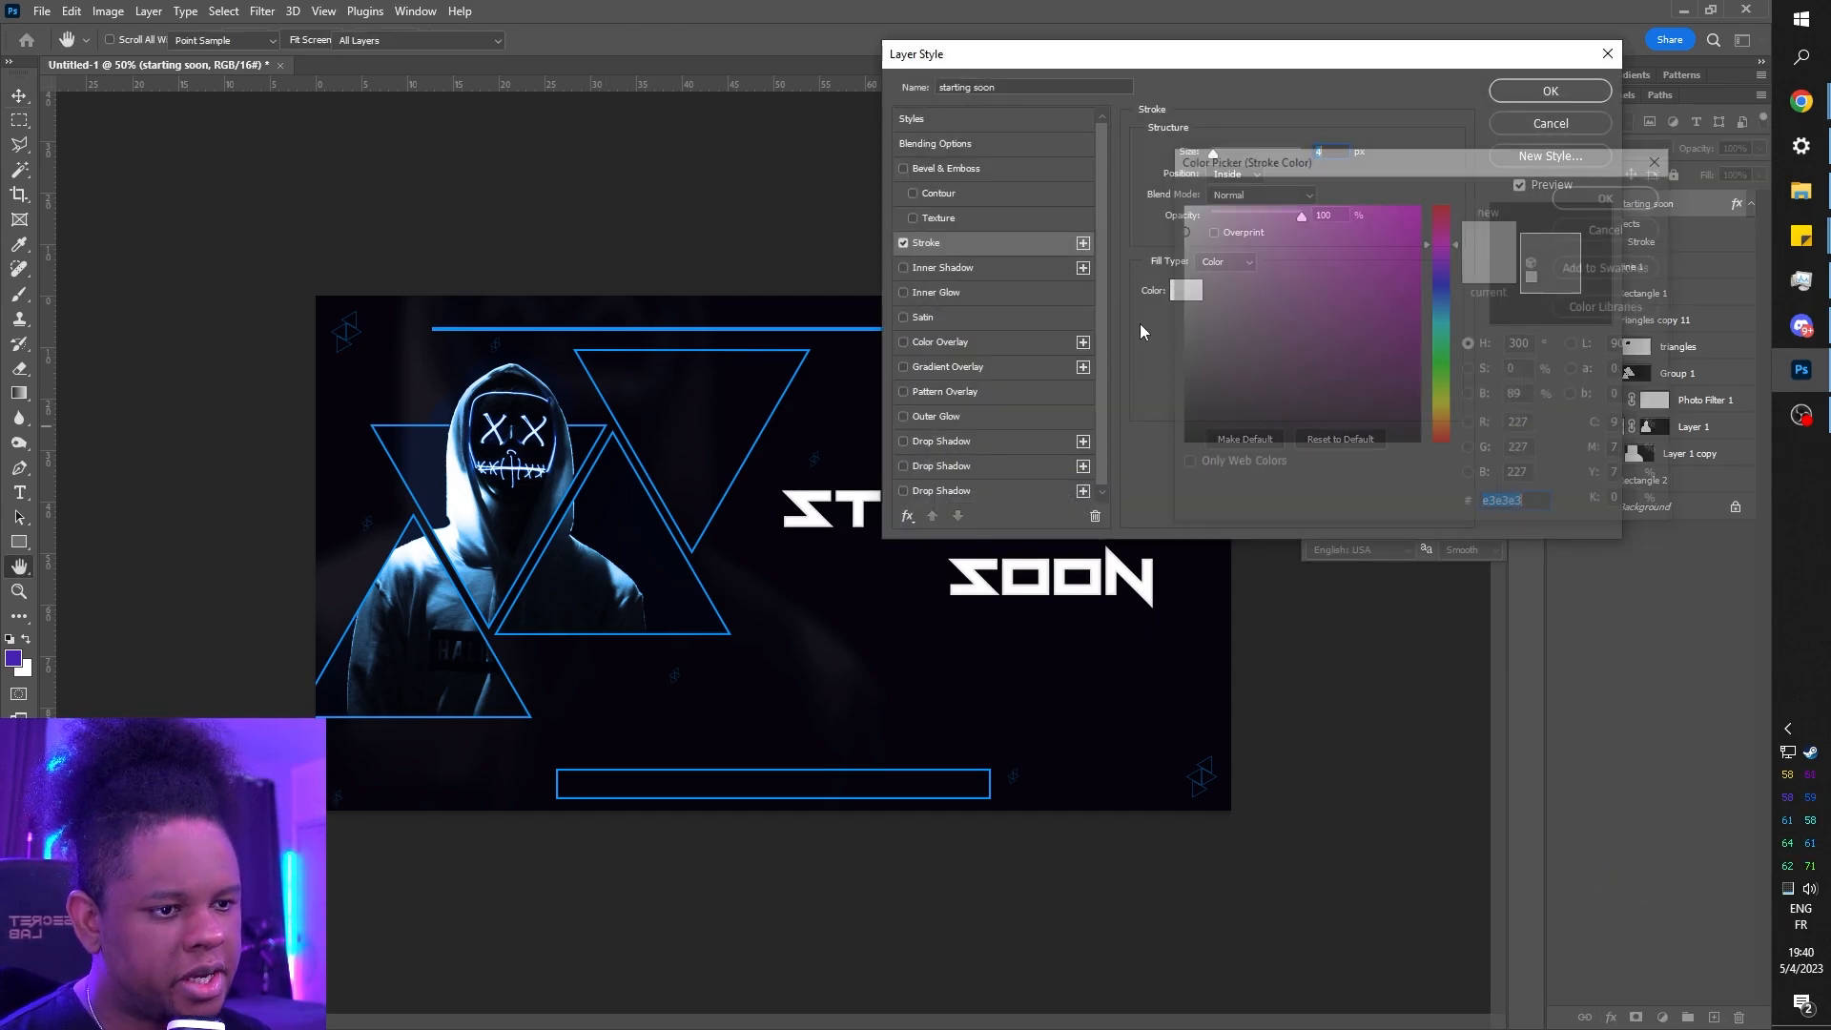
click(650, 329)
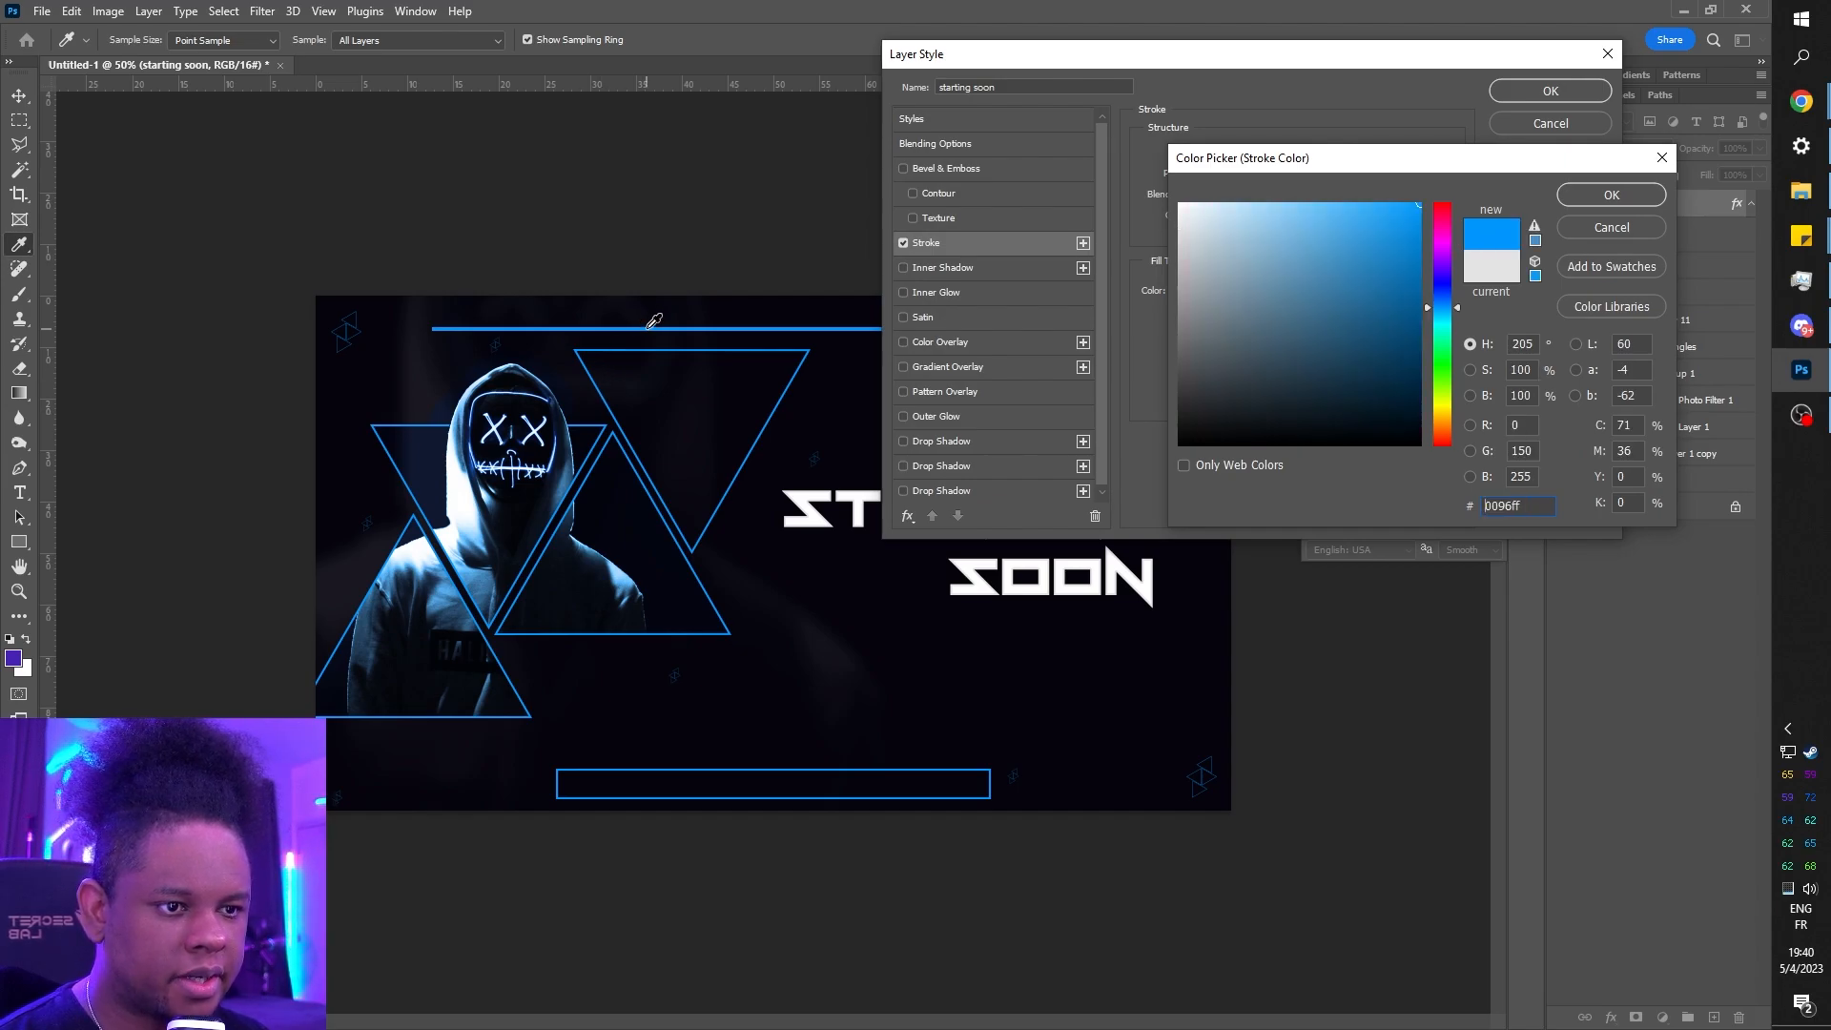
click(1610, 196)
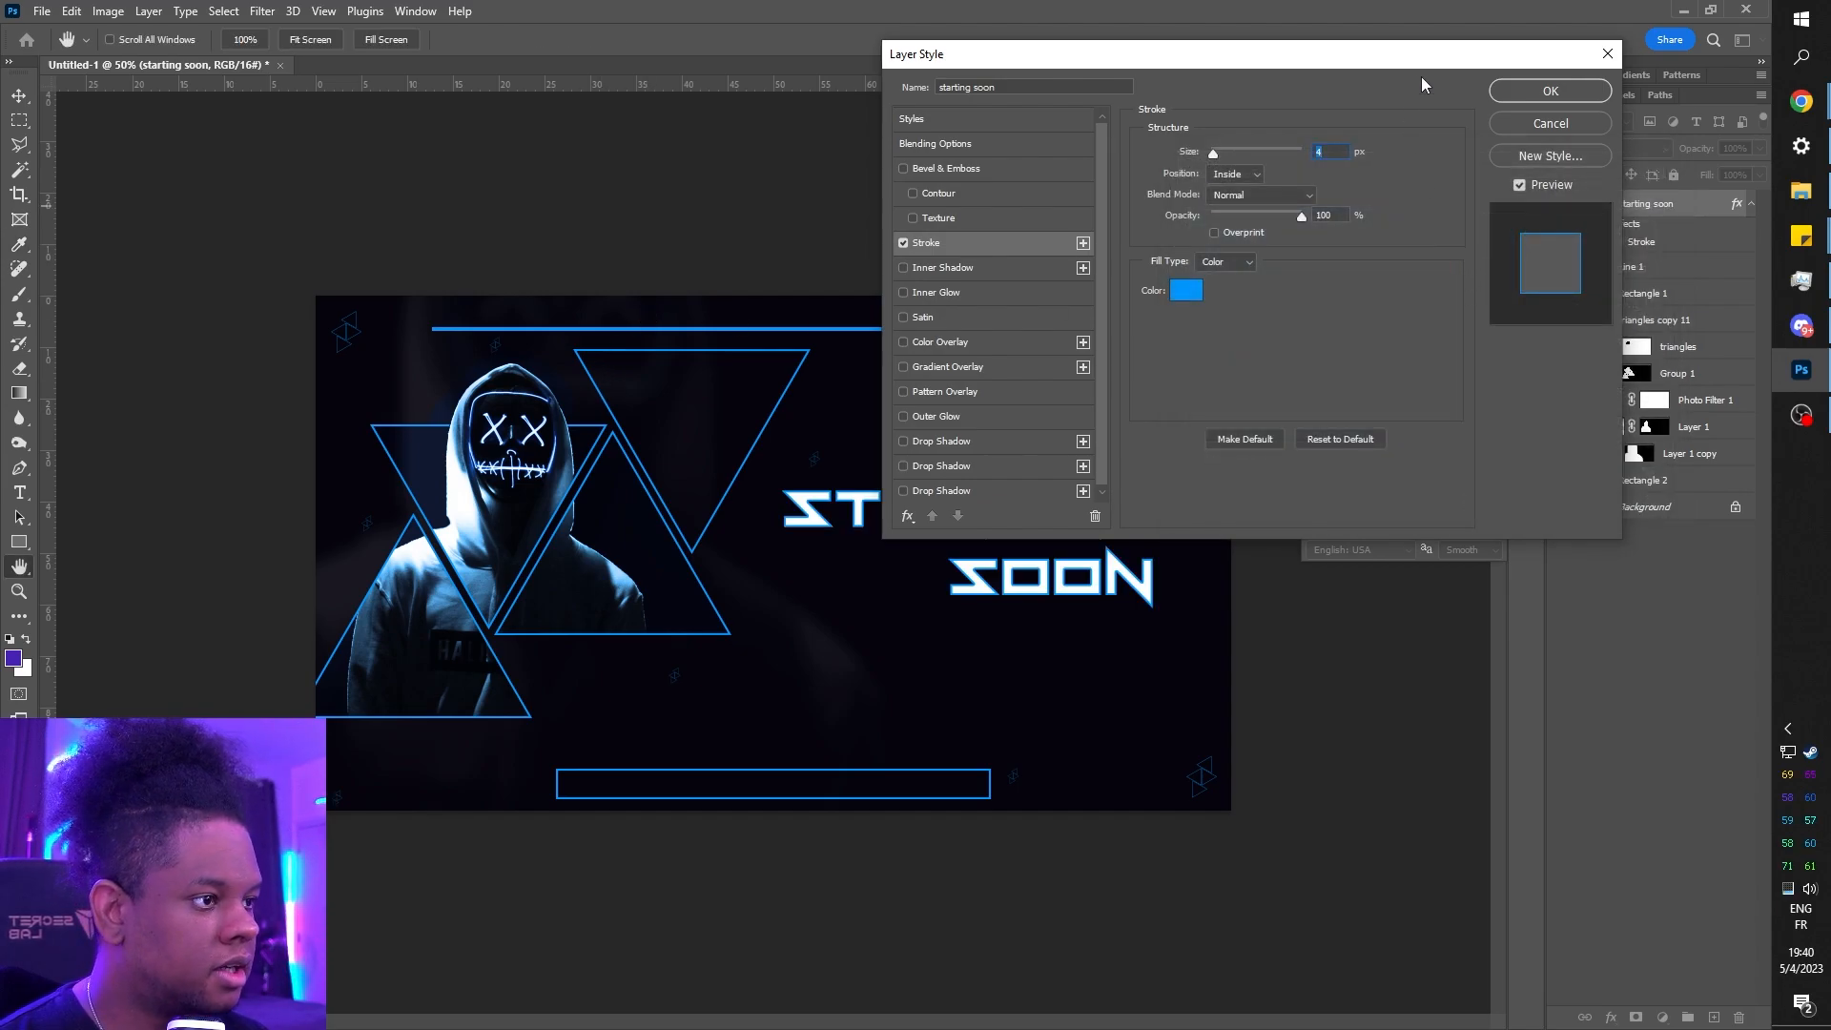
text(3)
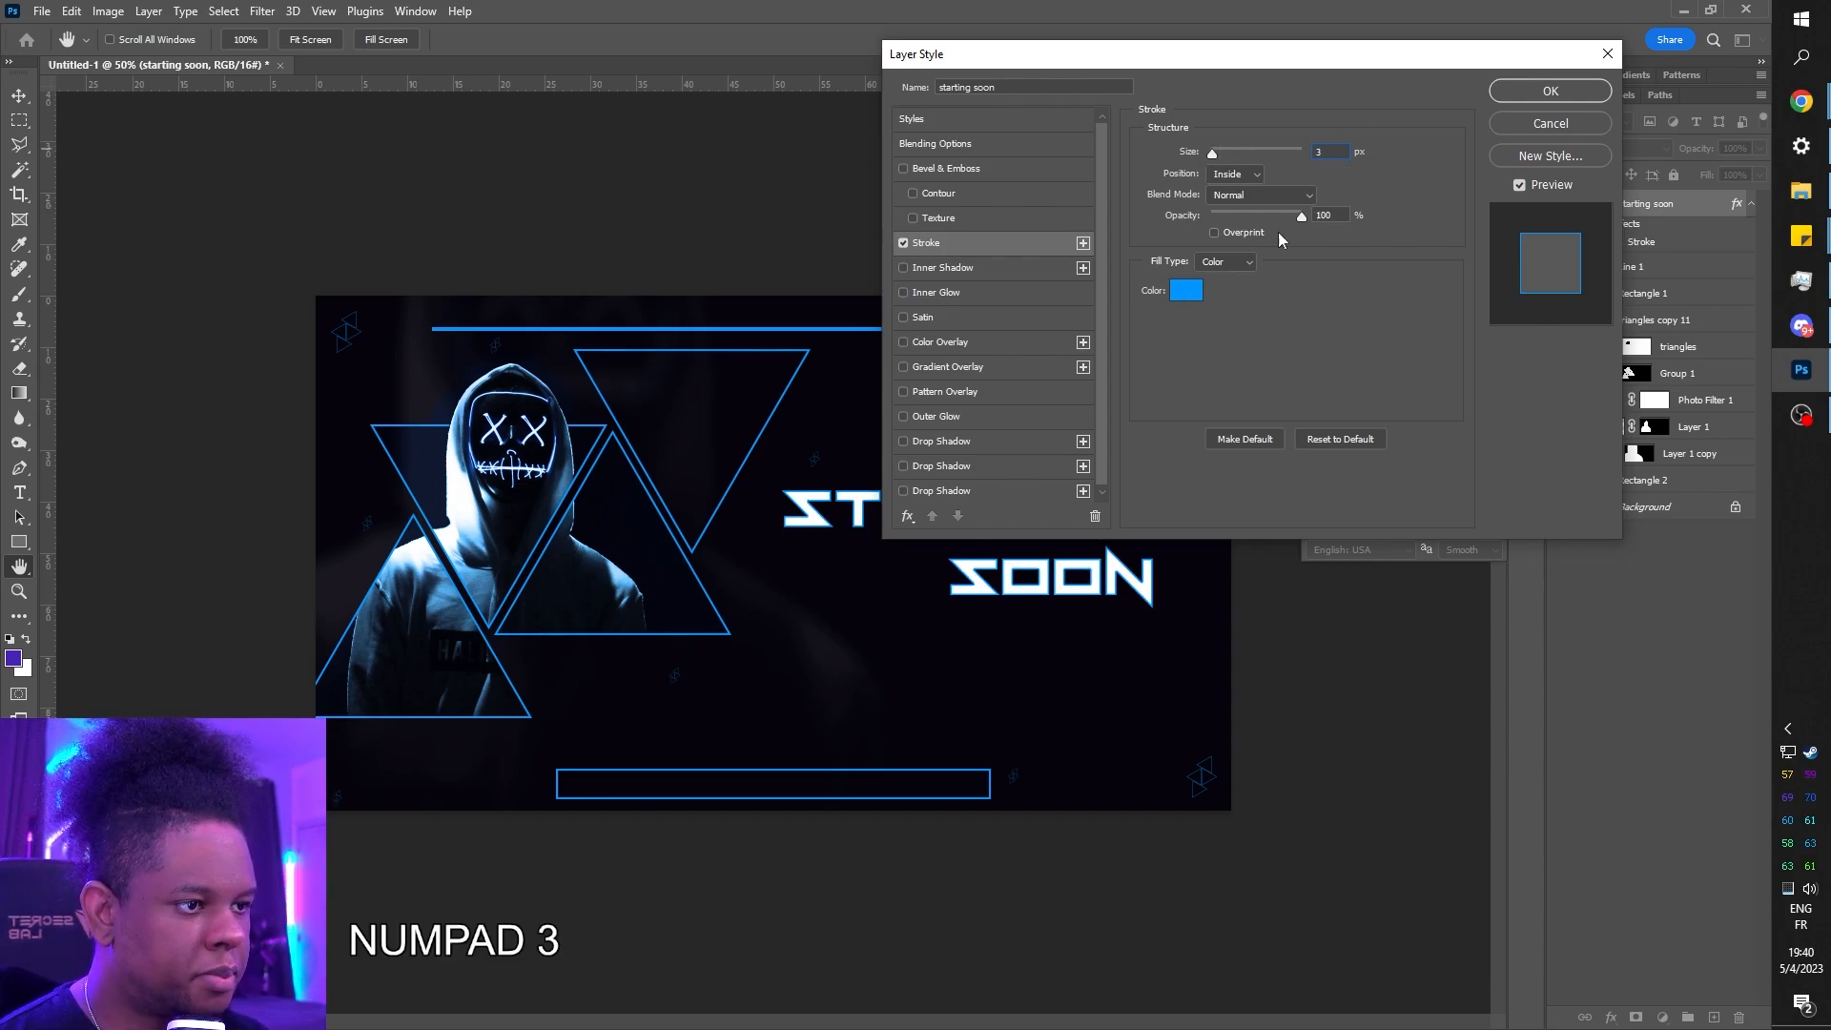
click(1528, 92)
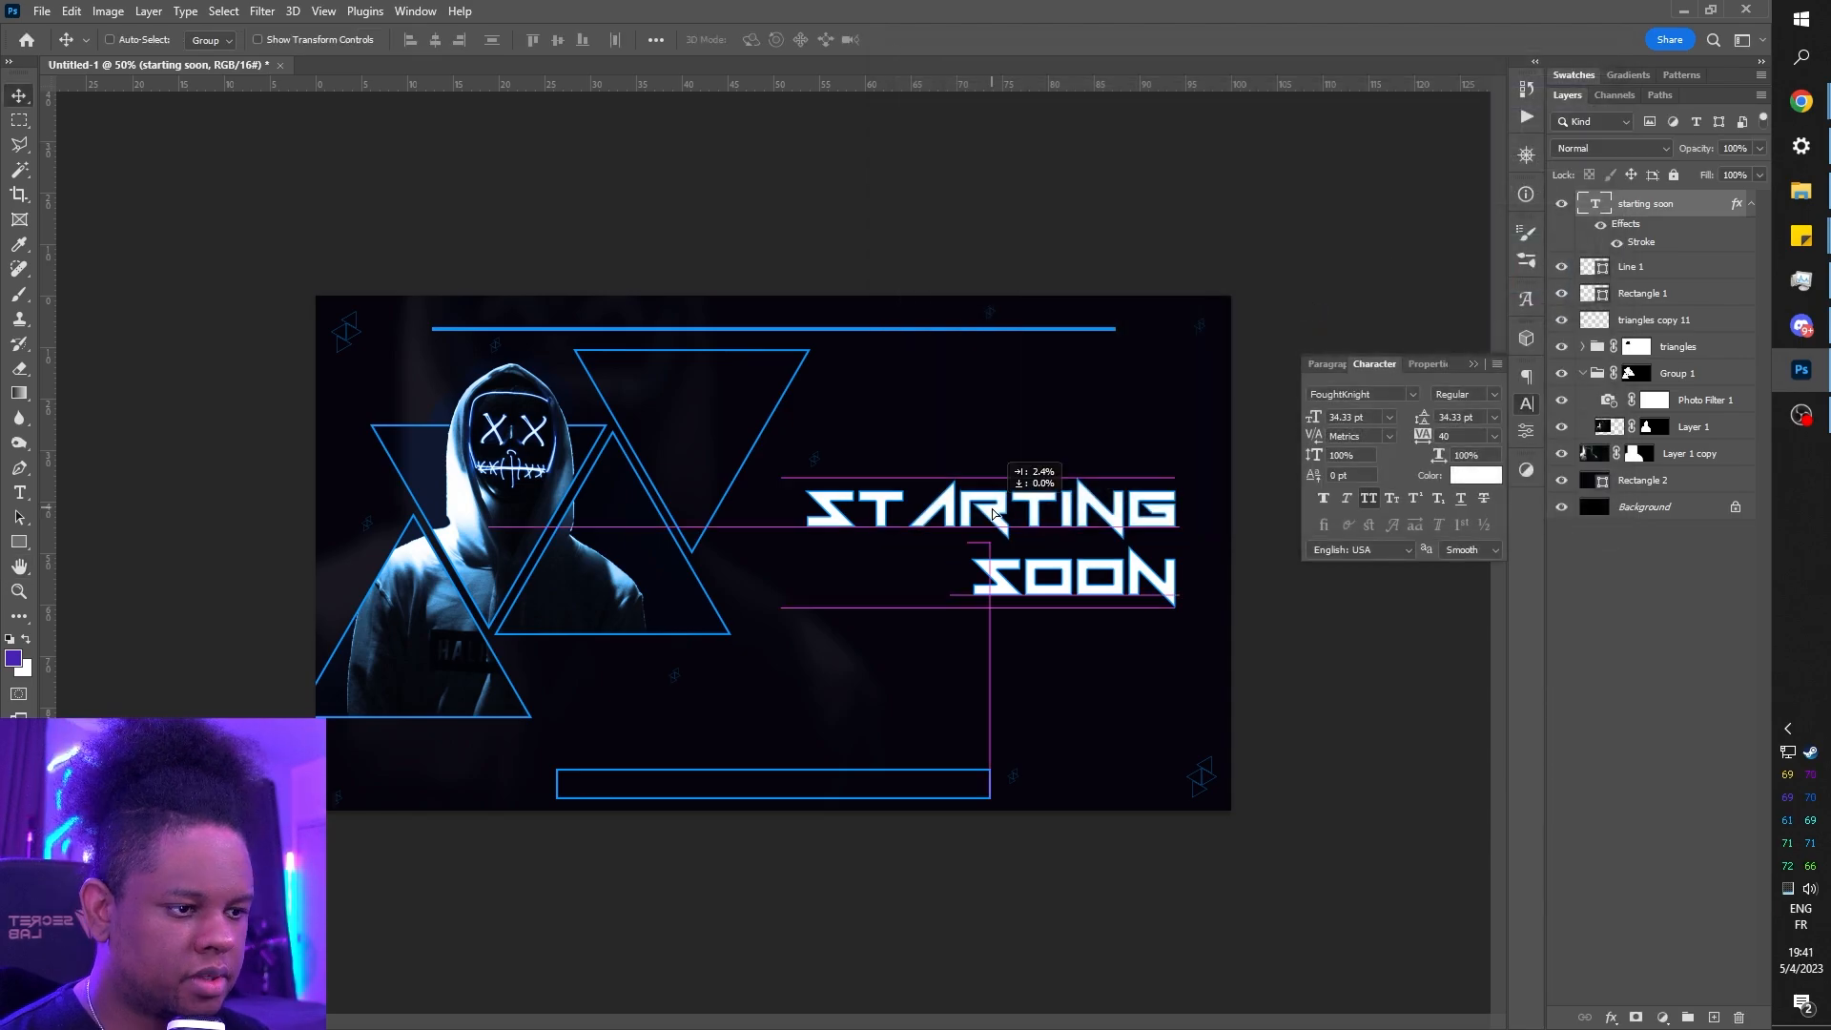
- Shift the STARTING SOON text slightly to the right and scale it up to about 36.26 pt
key(ctrl)
key(ctrl+t)
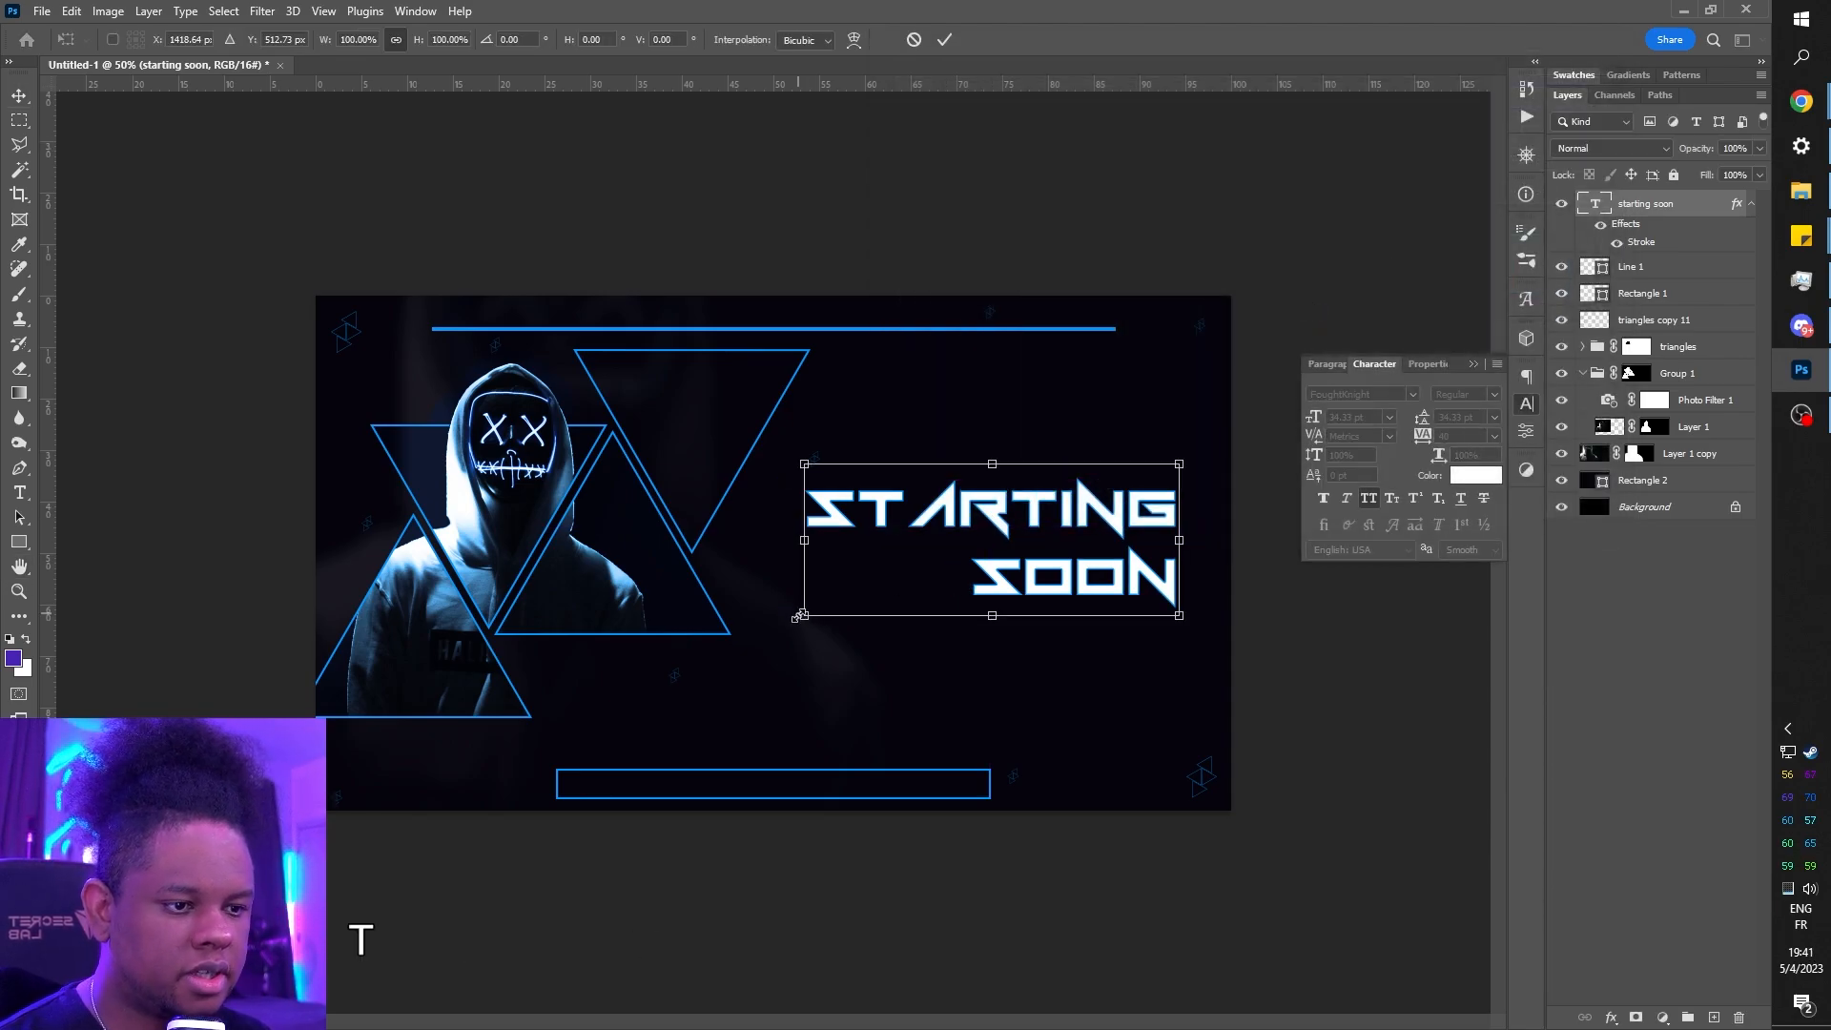
drag(805, 607, 782, 635)
key(Return)
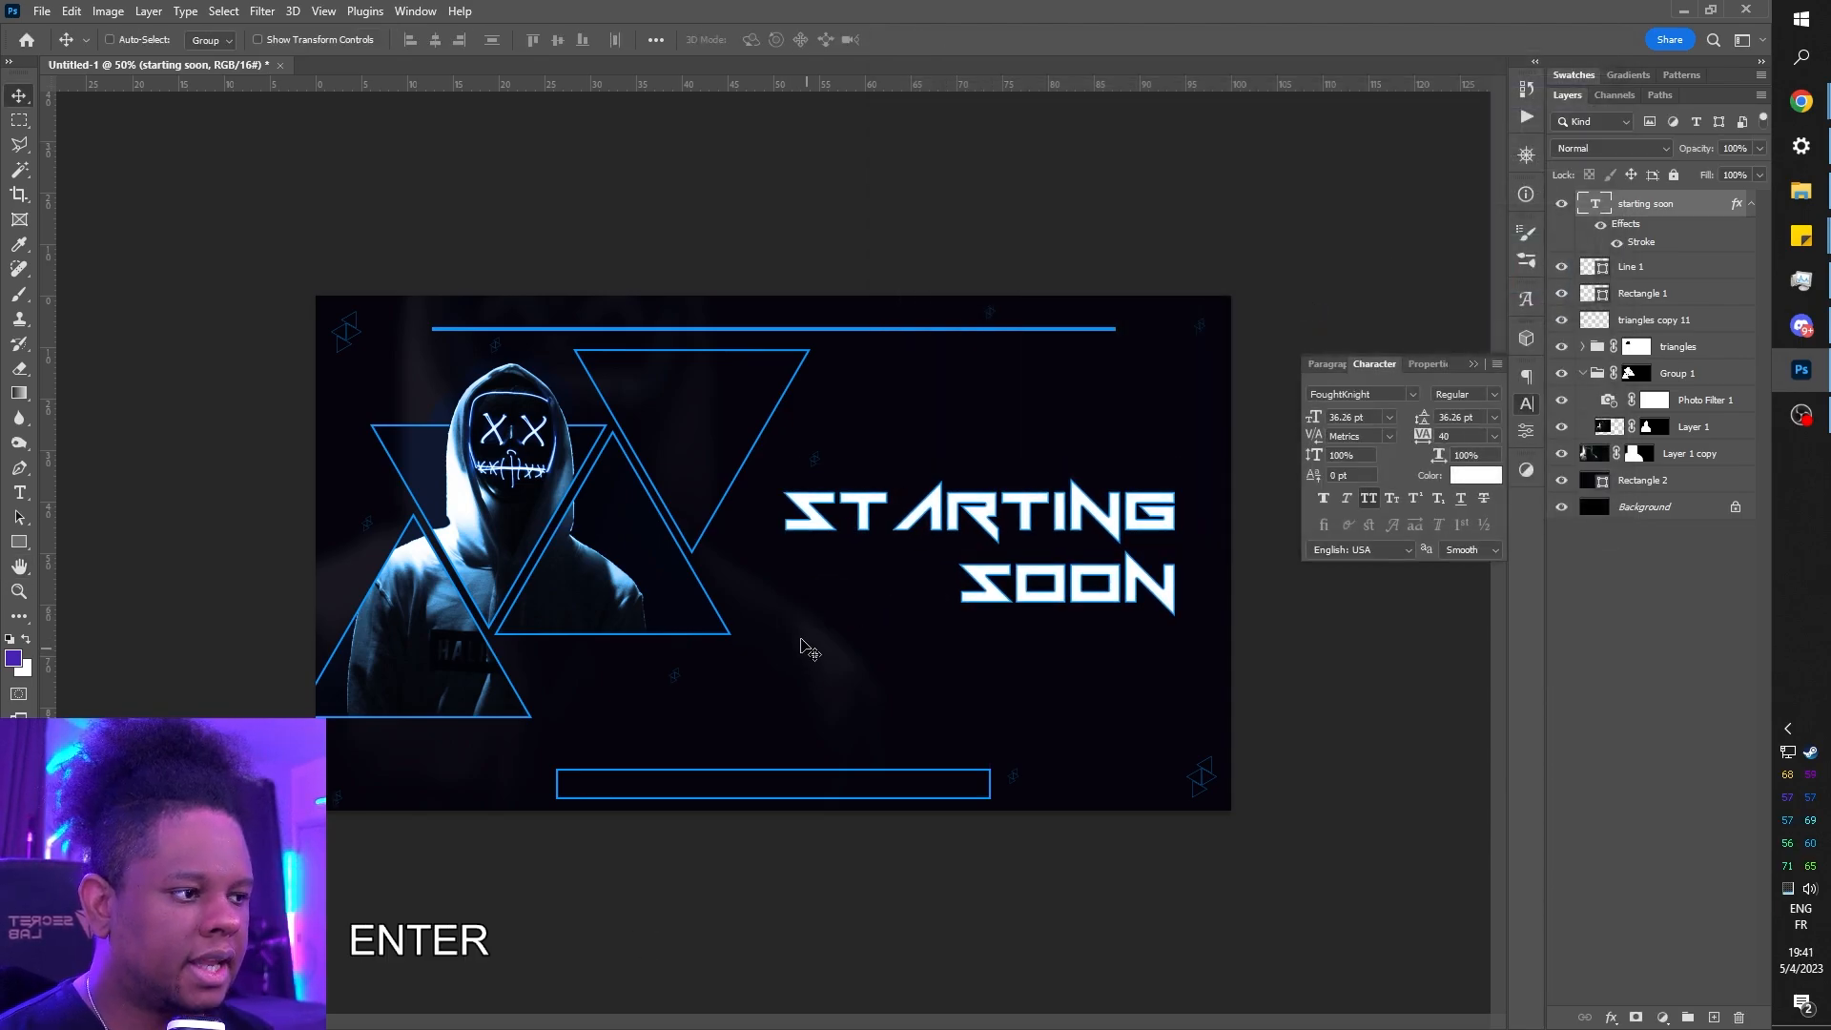
- Rename the Line 1 layer as top bar and give it a layer mask inverted to black
click(1752, 205)
double_click(1632, 230)
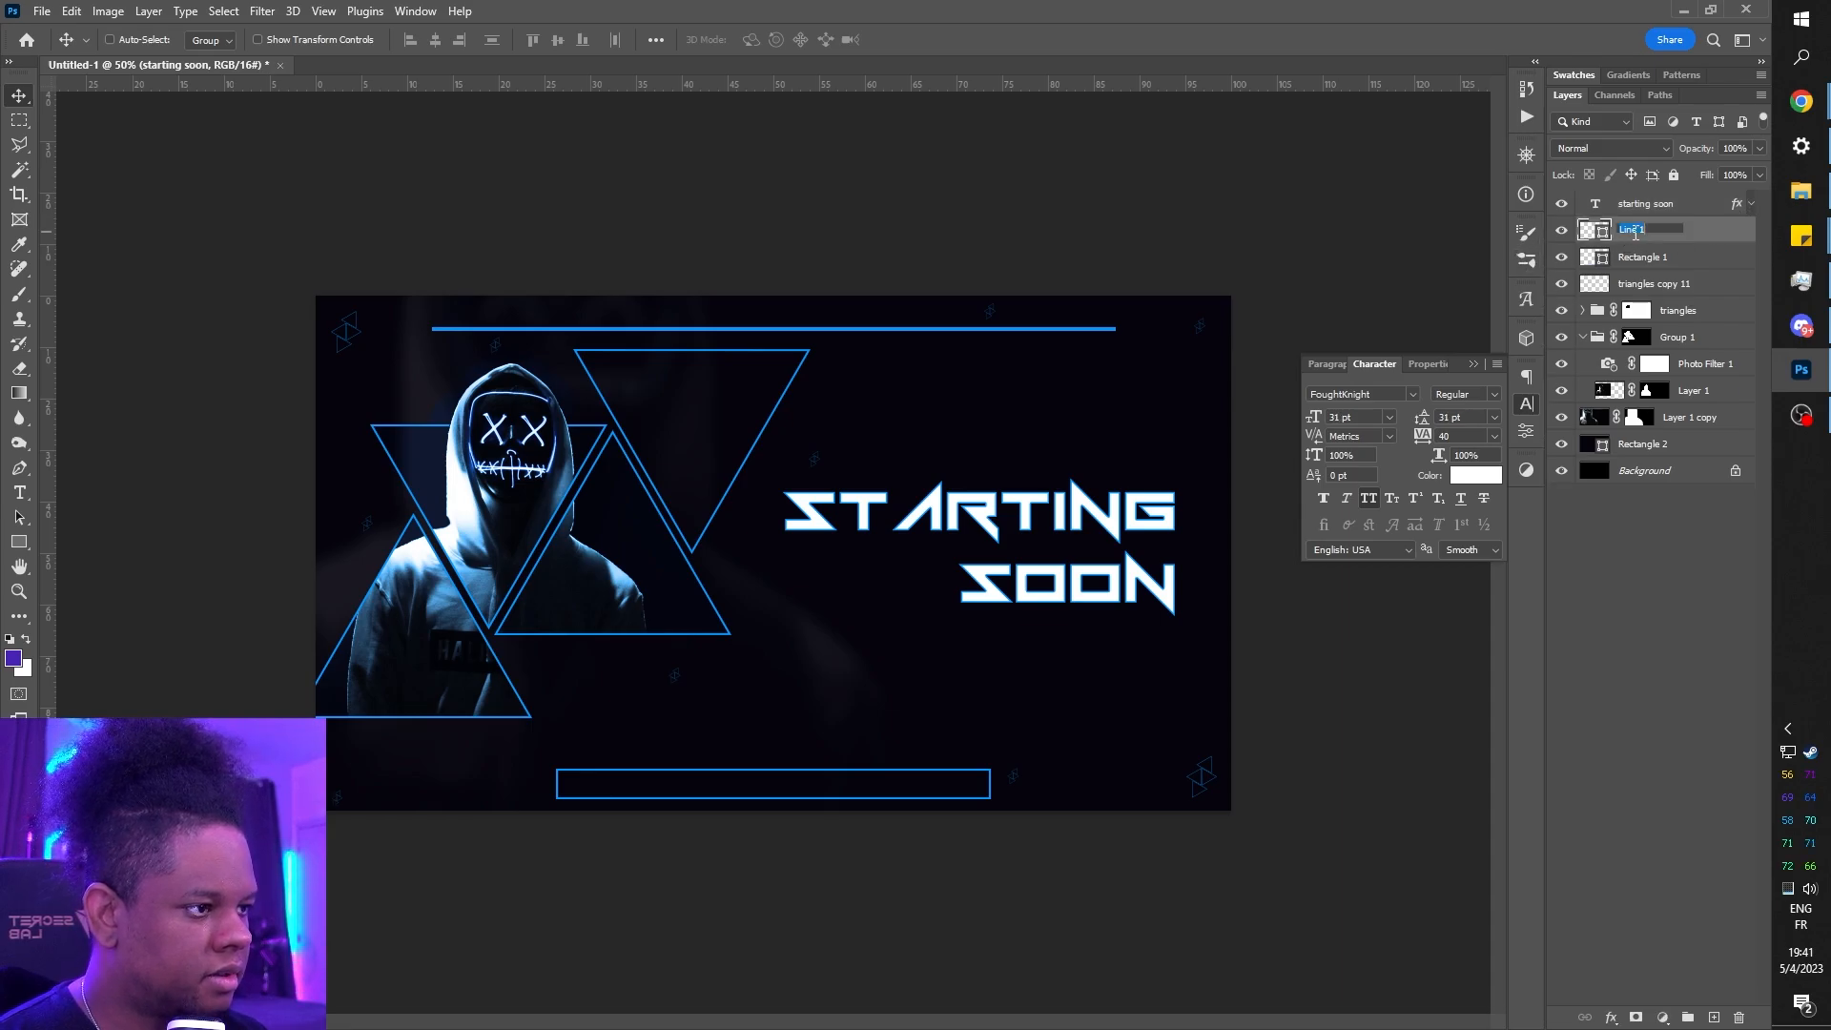
text(top bar)
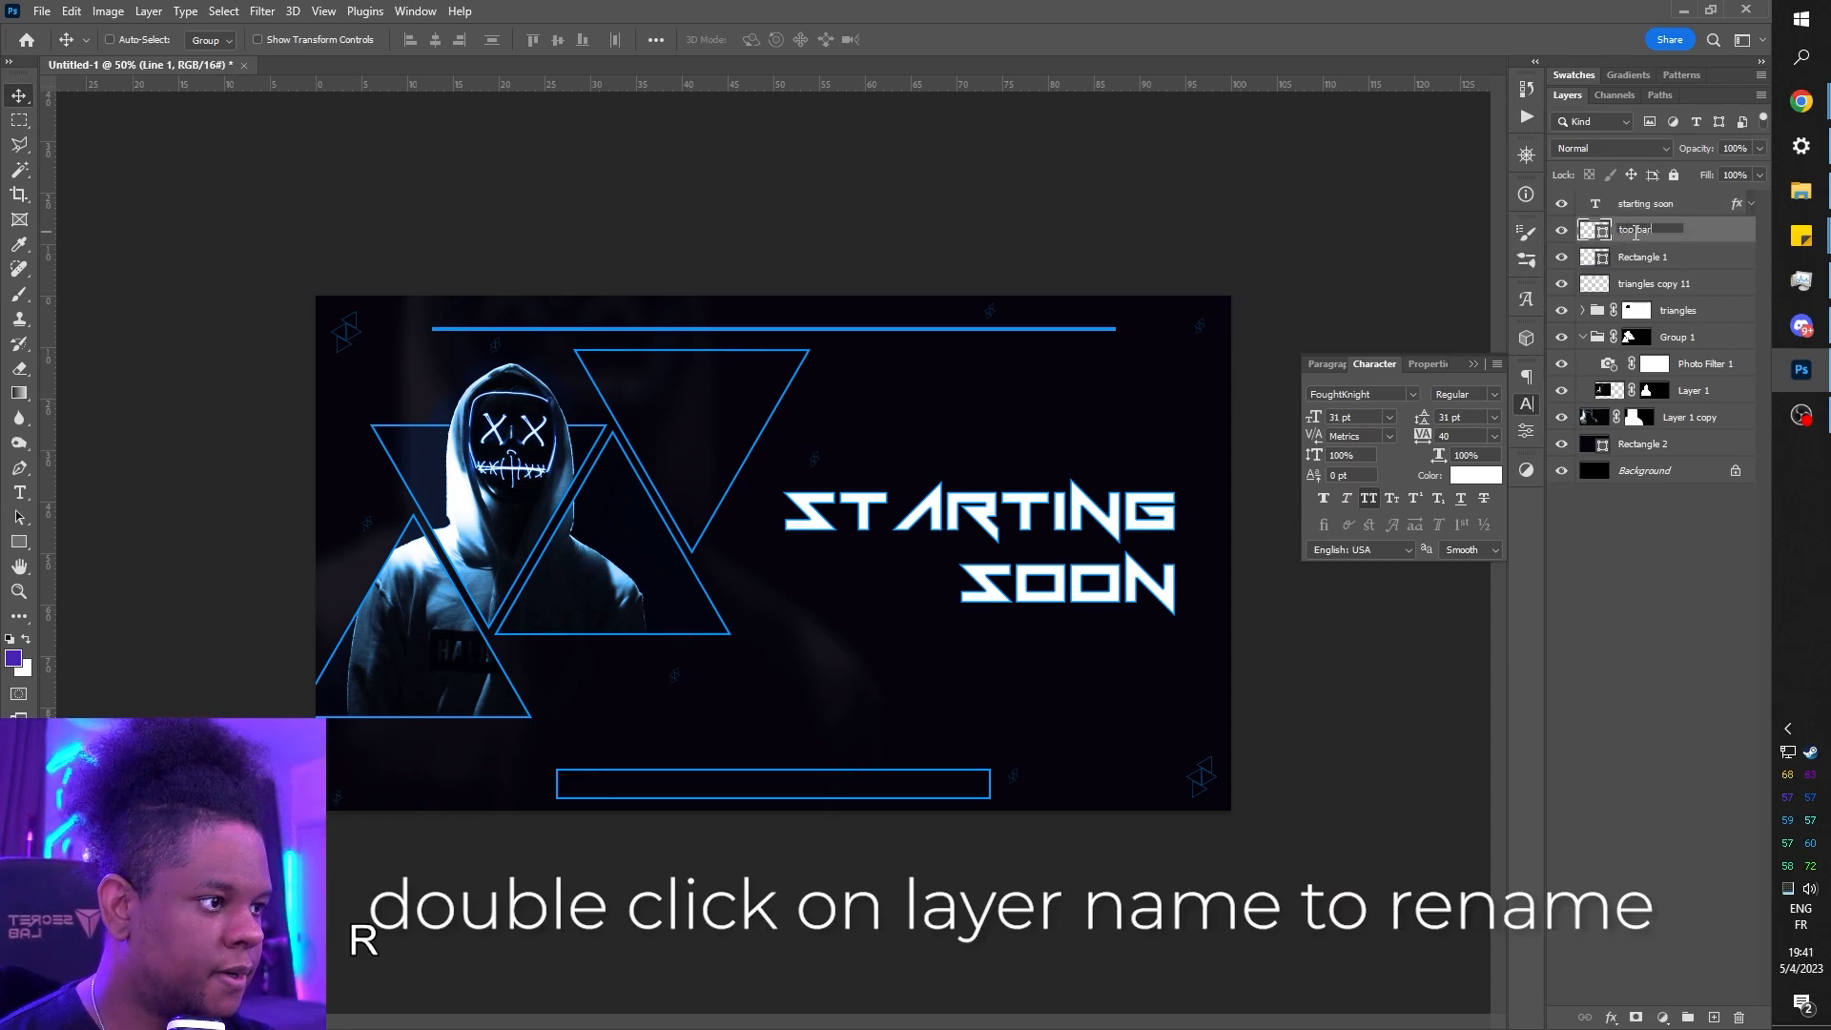
key(Return)
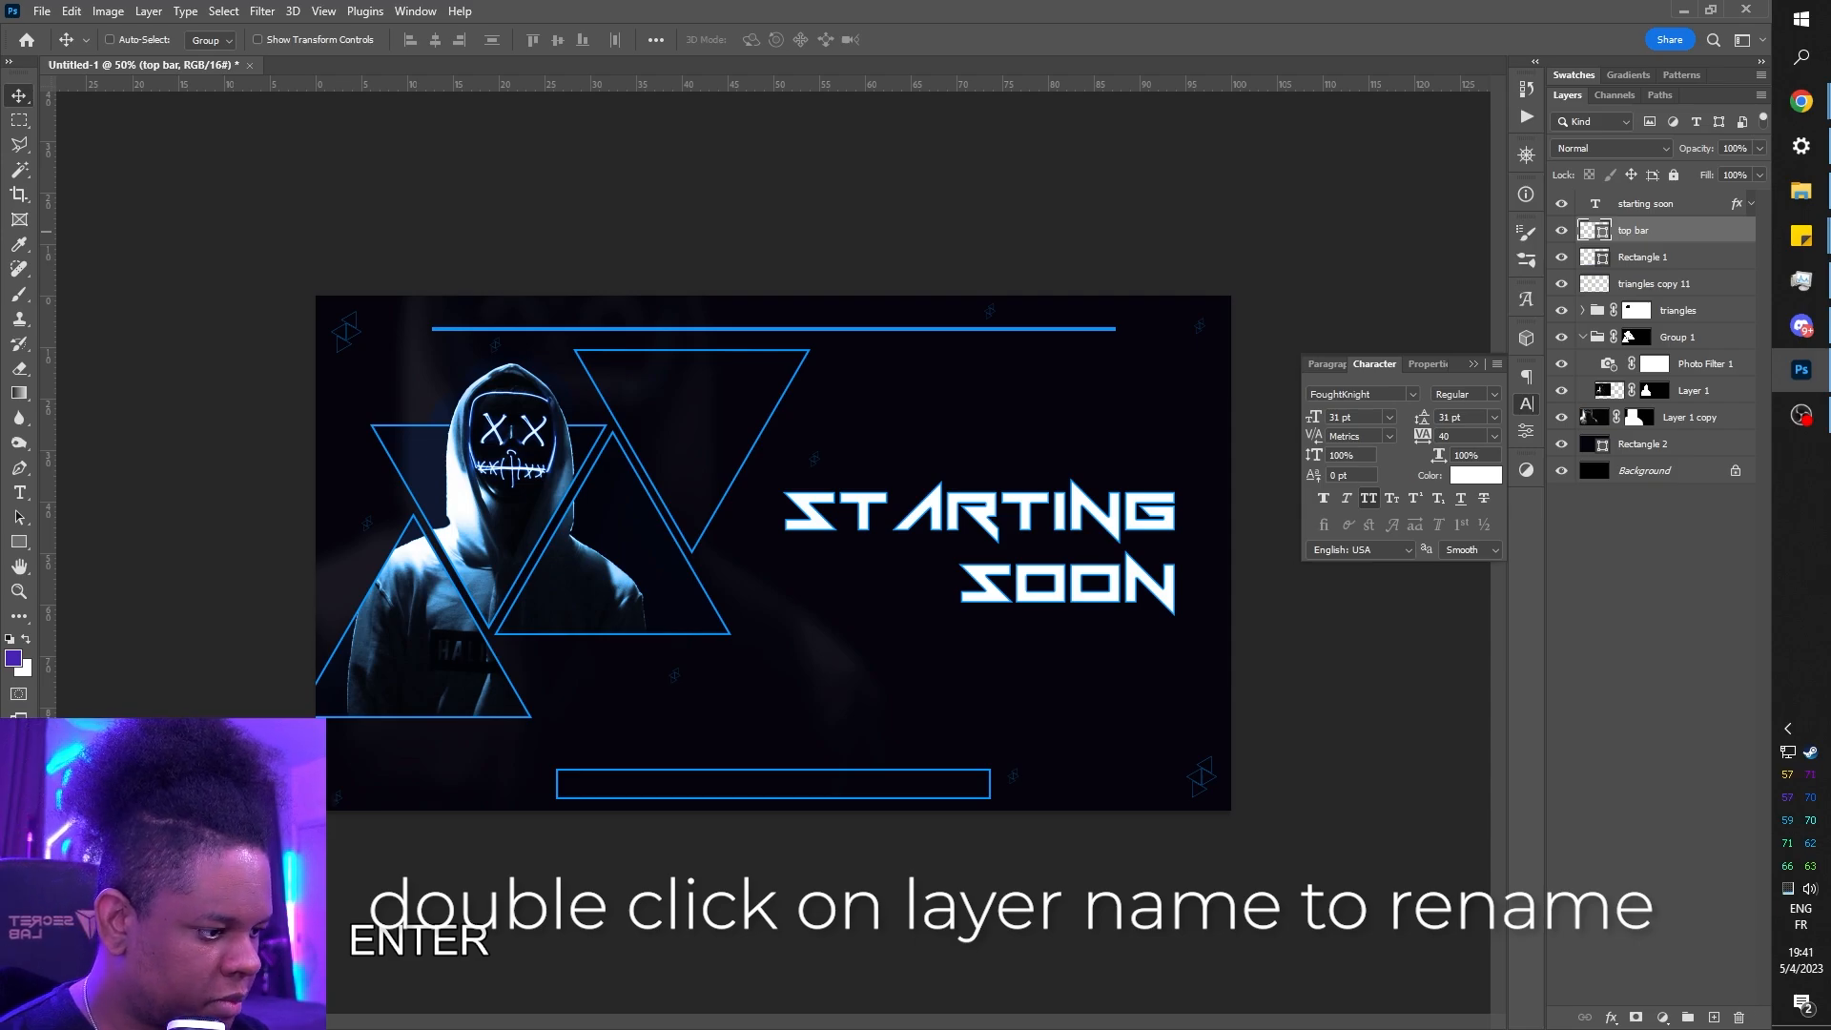
click(1636, 1018)
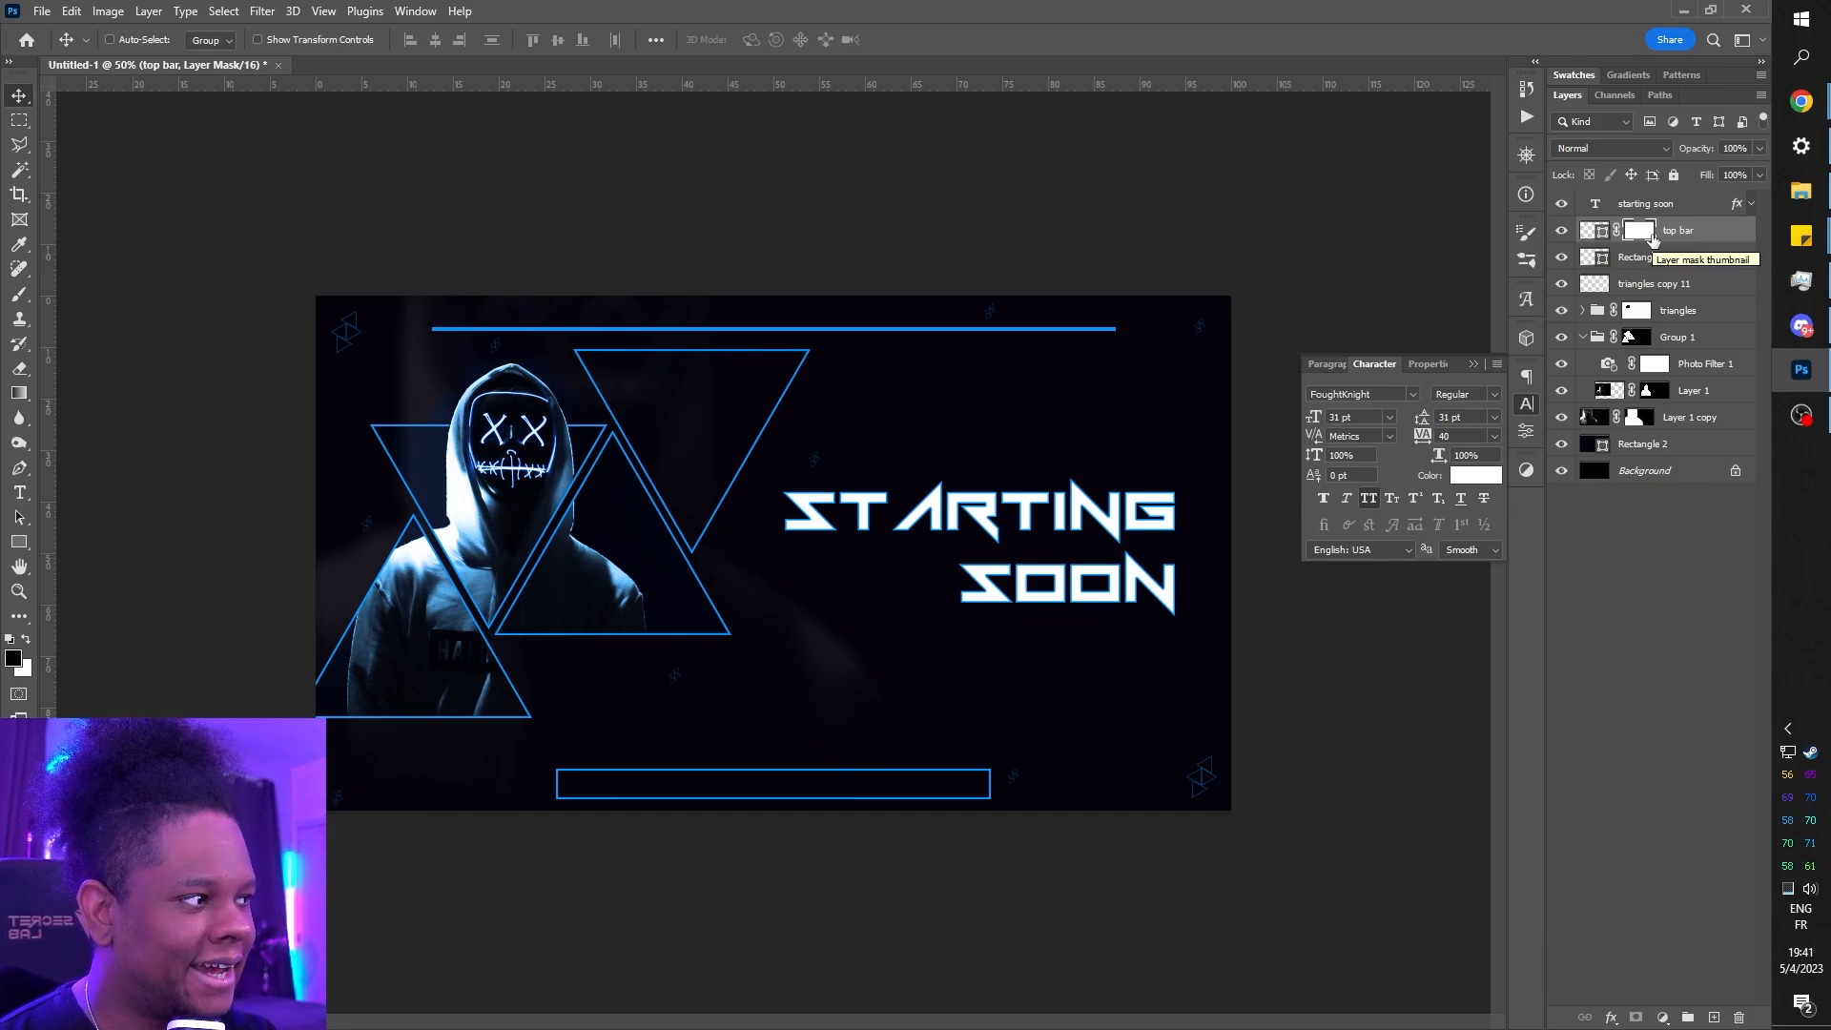
key(ctrl+i)
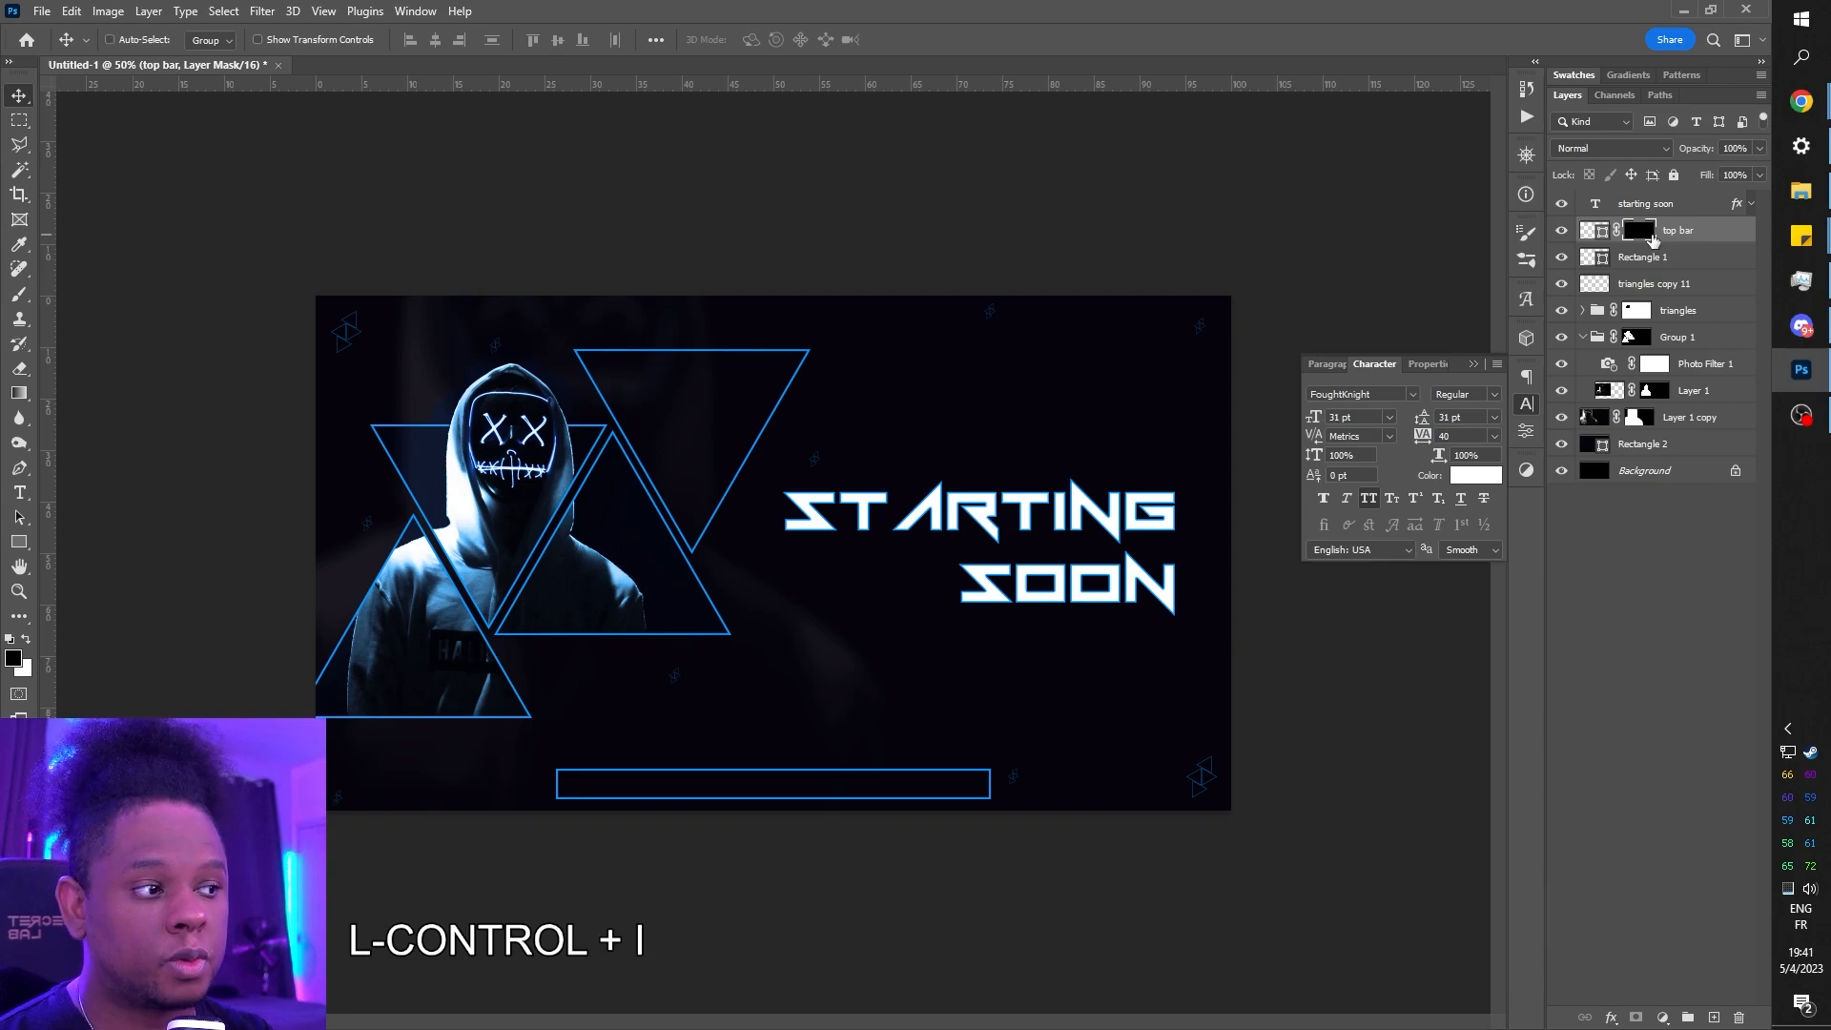
- Draw a white-to-transparent reflected gradient on the top bar's mask, from the canvas centre horizontally to about 85% of its width
click(19, 404)
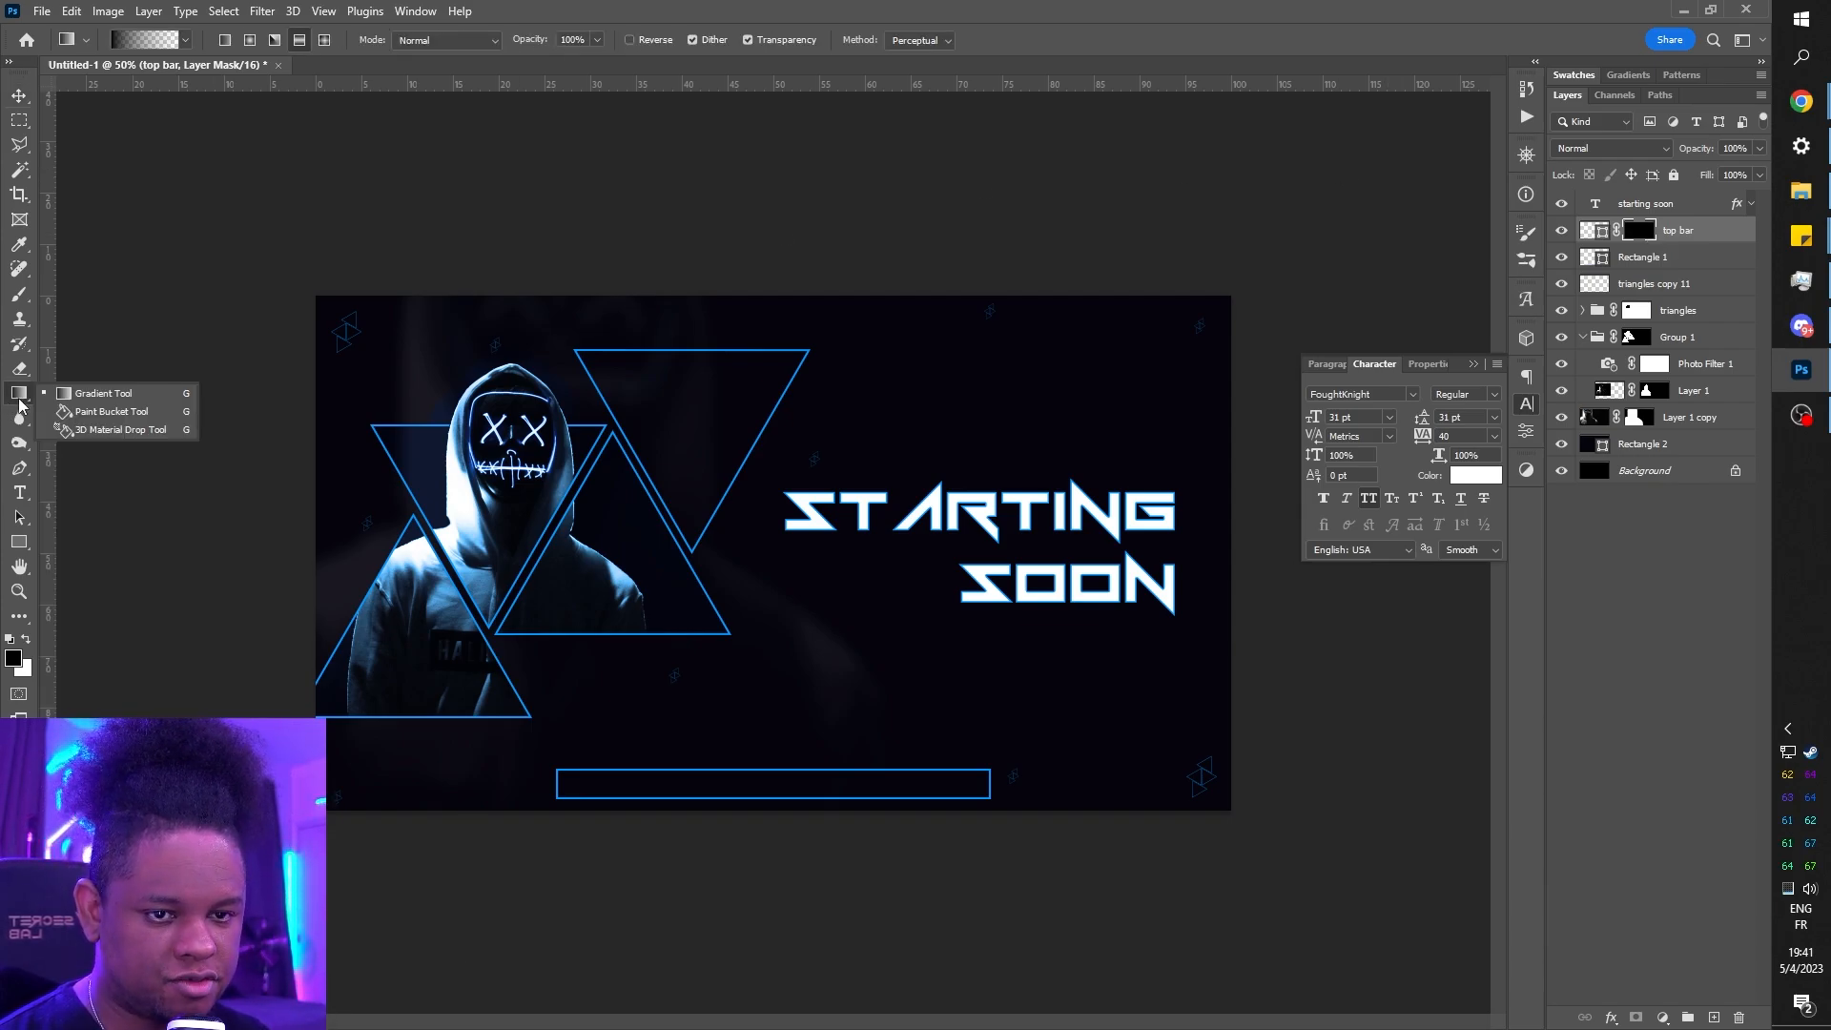
click(105, 395)
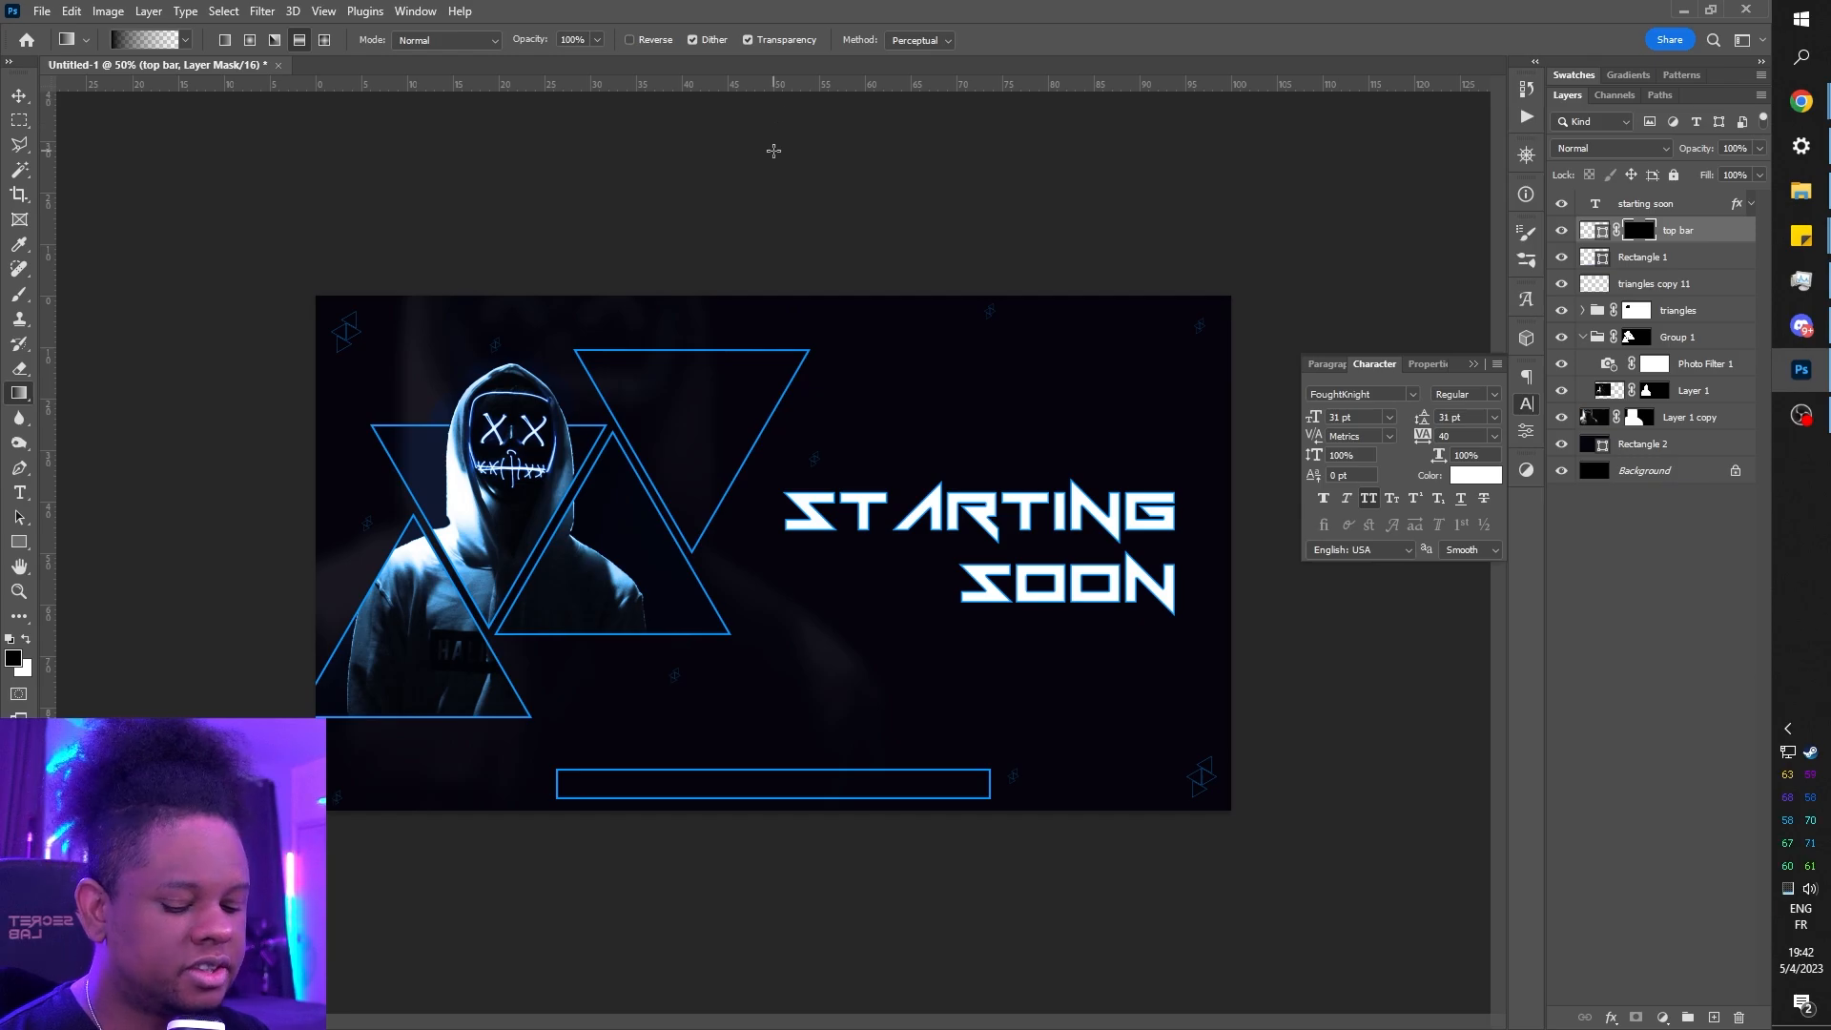
key(ctrl+r)
key(ctrl+r)
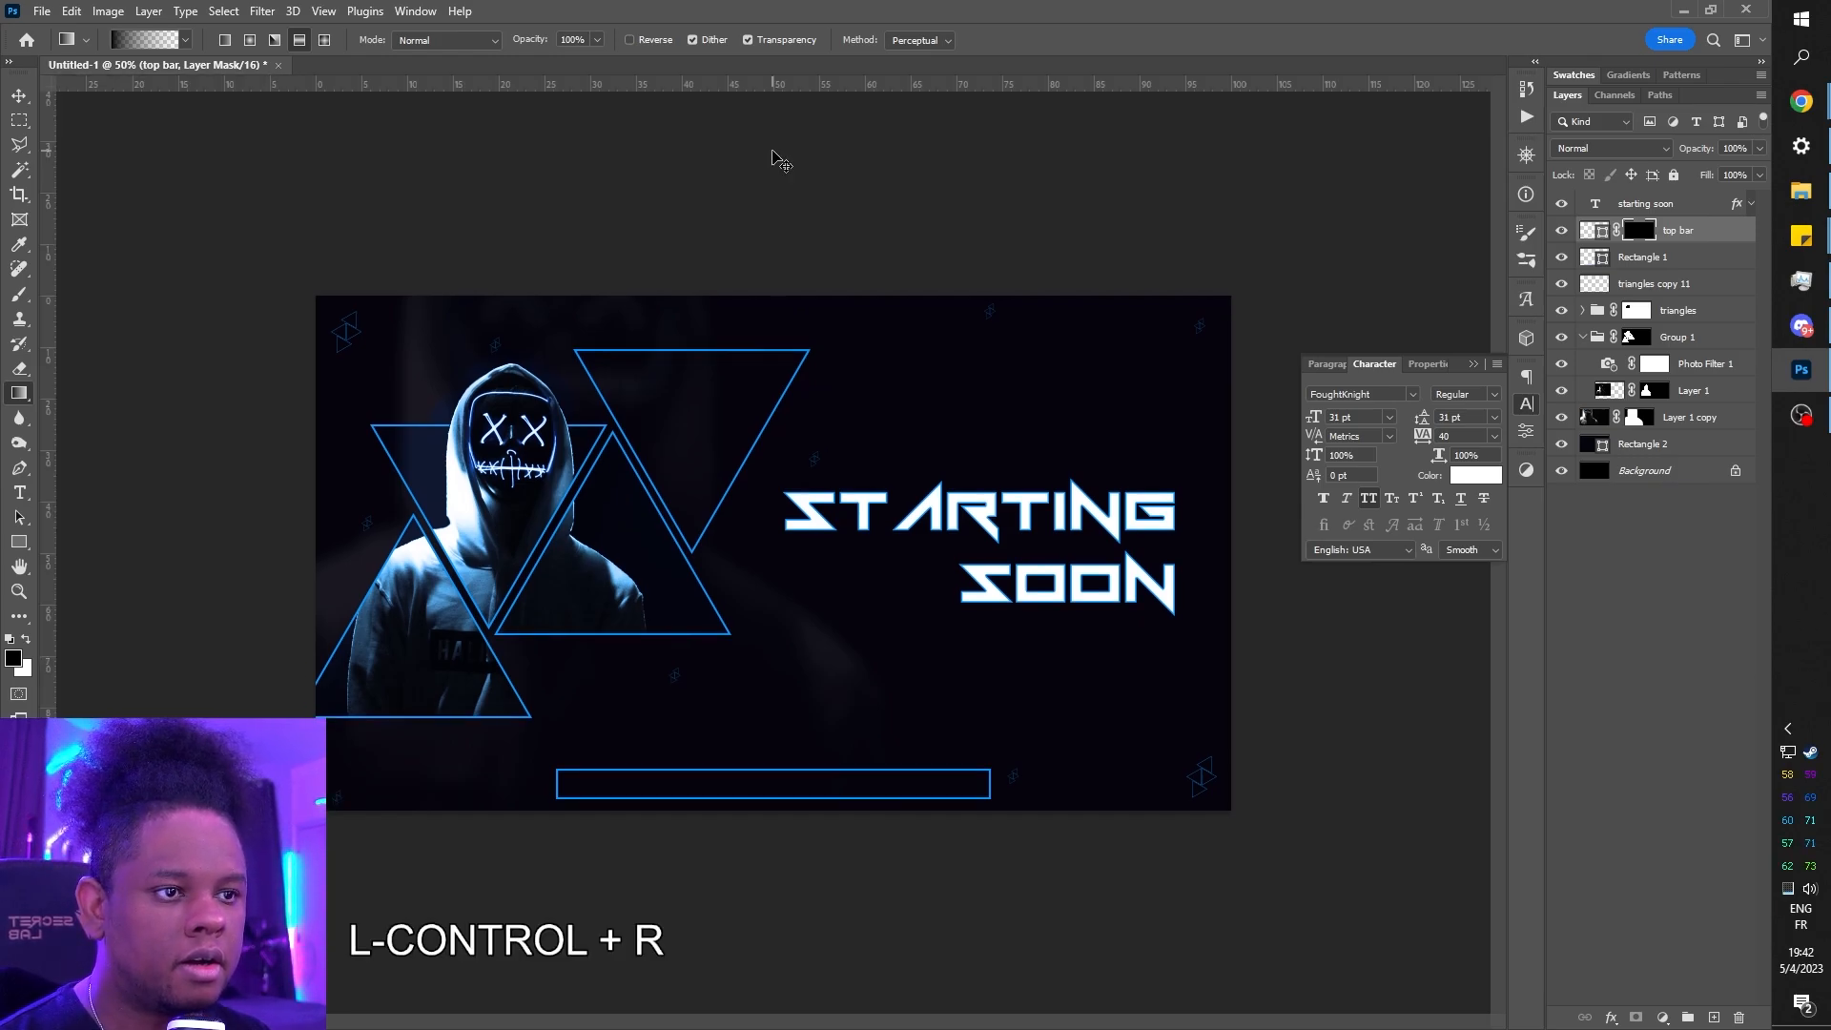
right_click(756, 83)
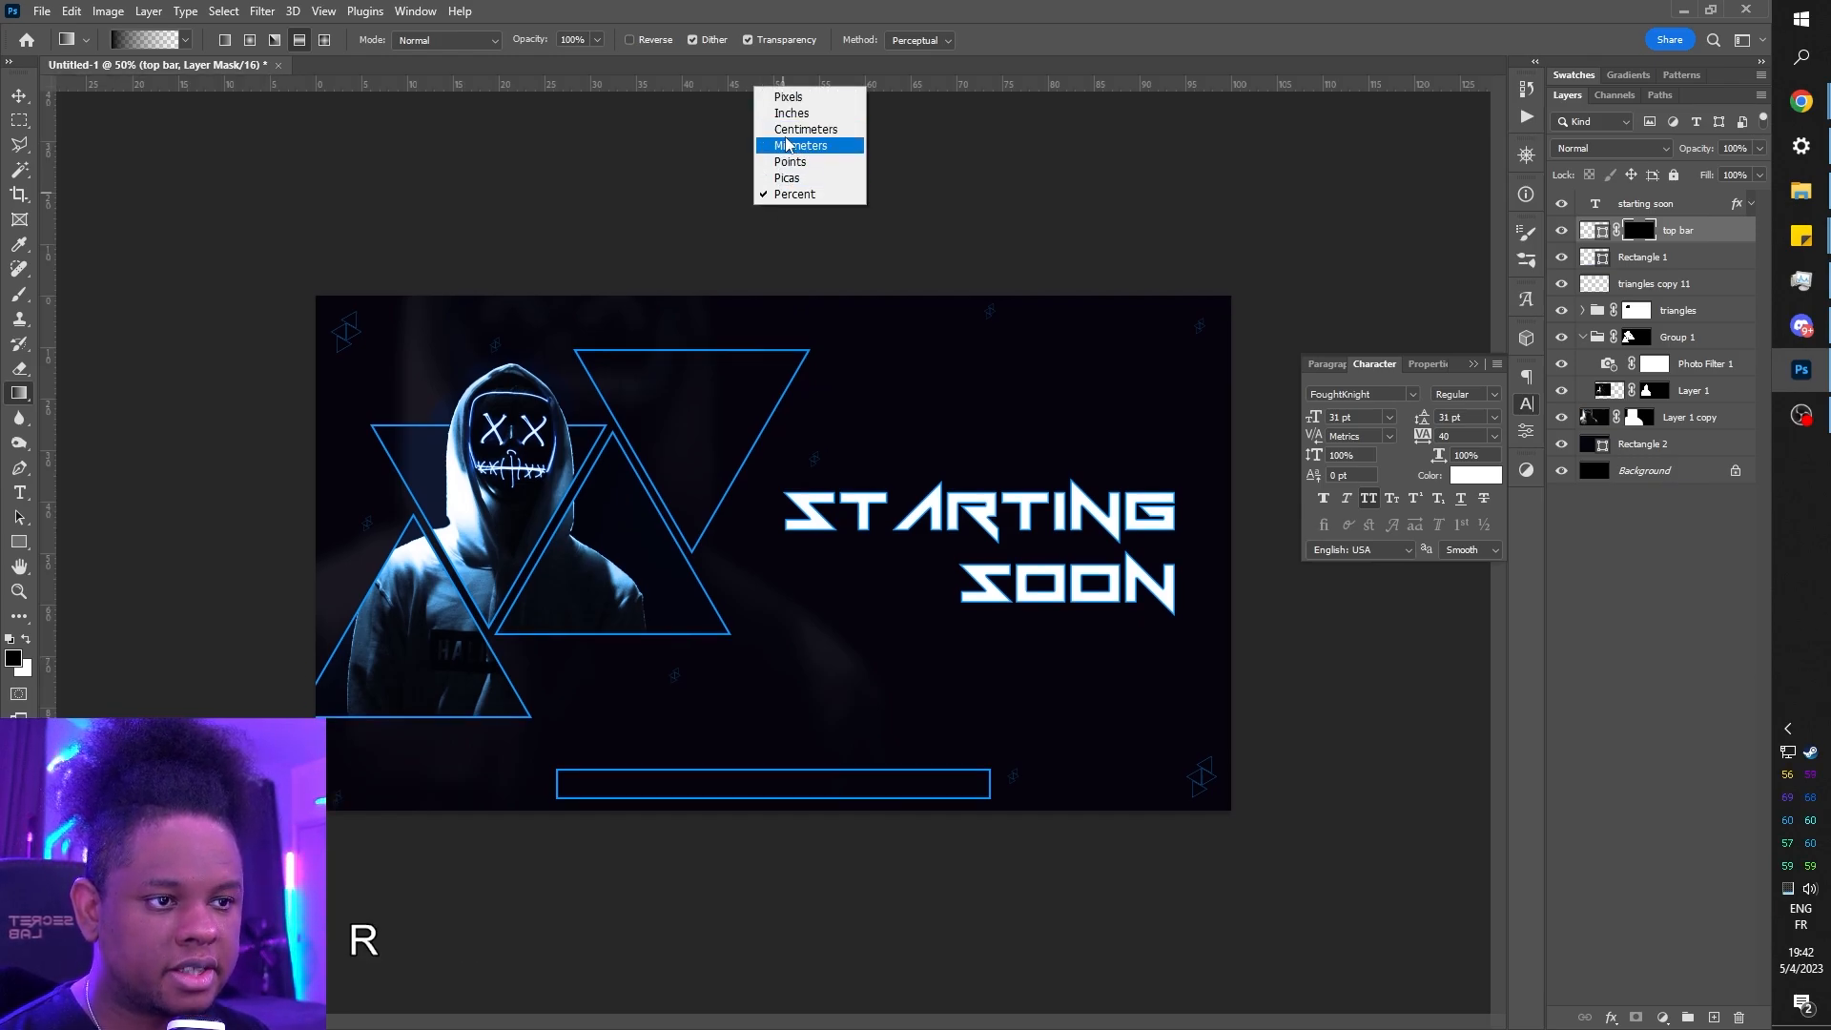
click(796, 194)
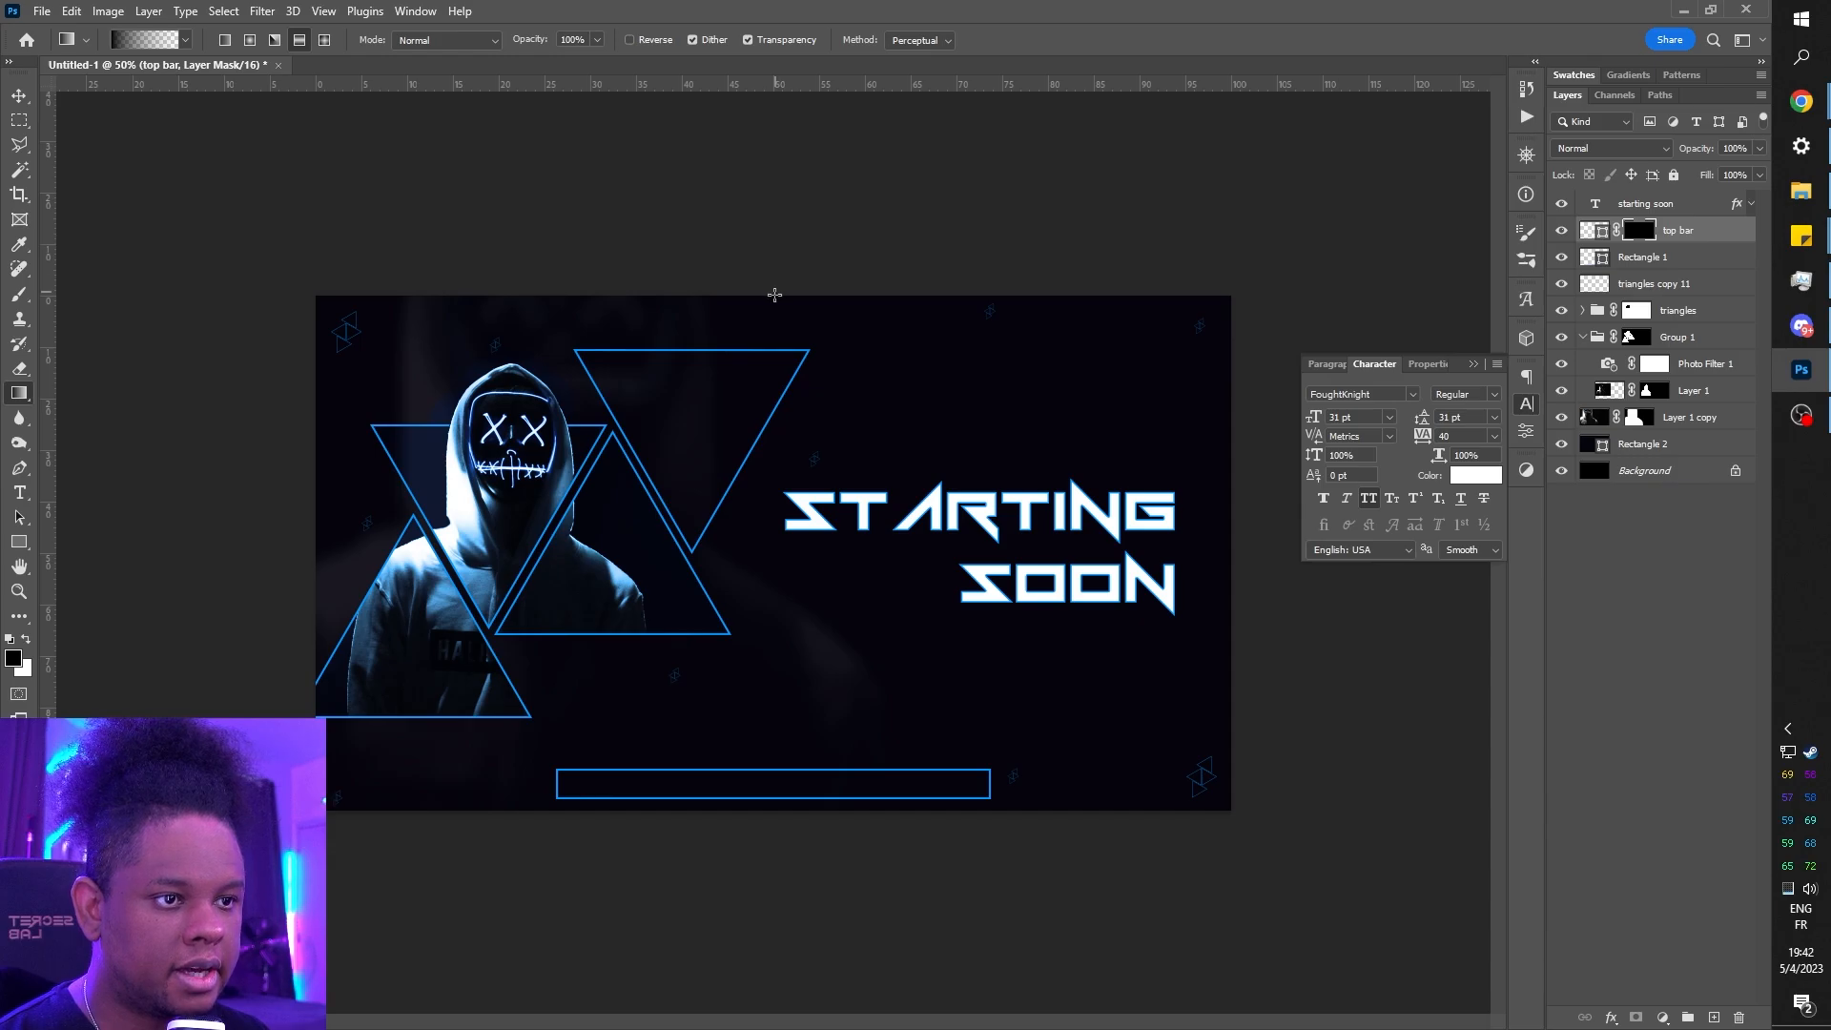
click(299, 42)
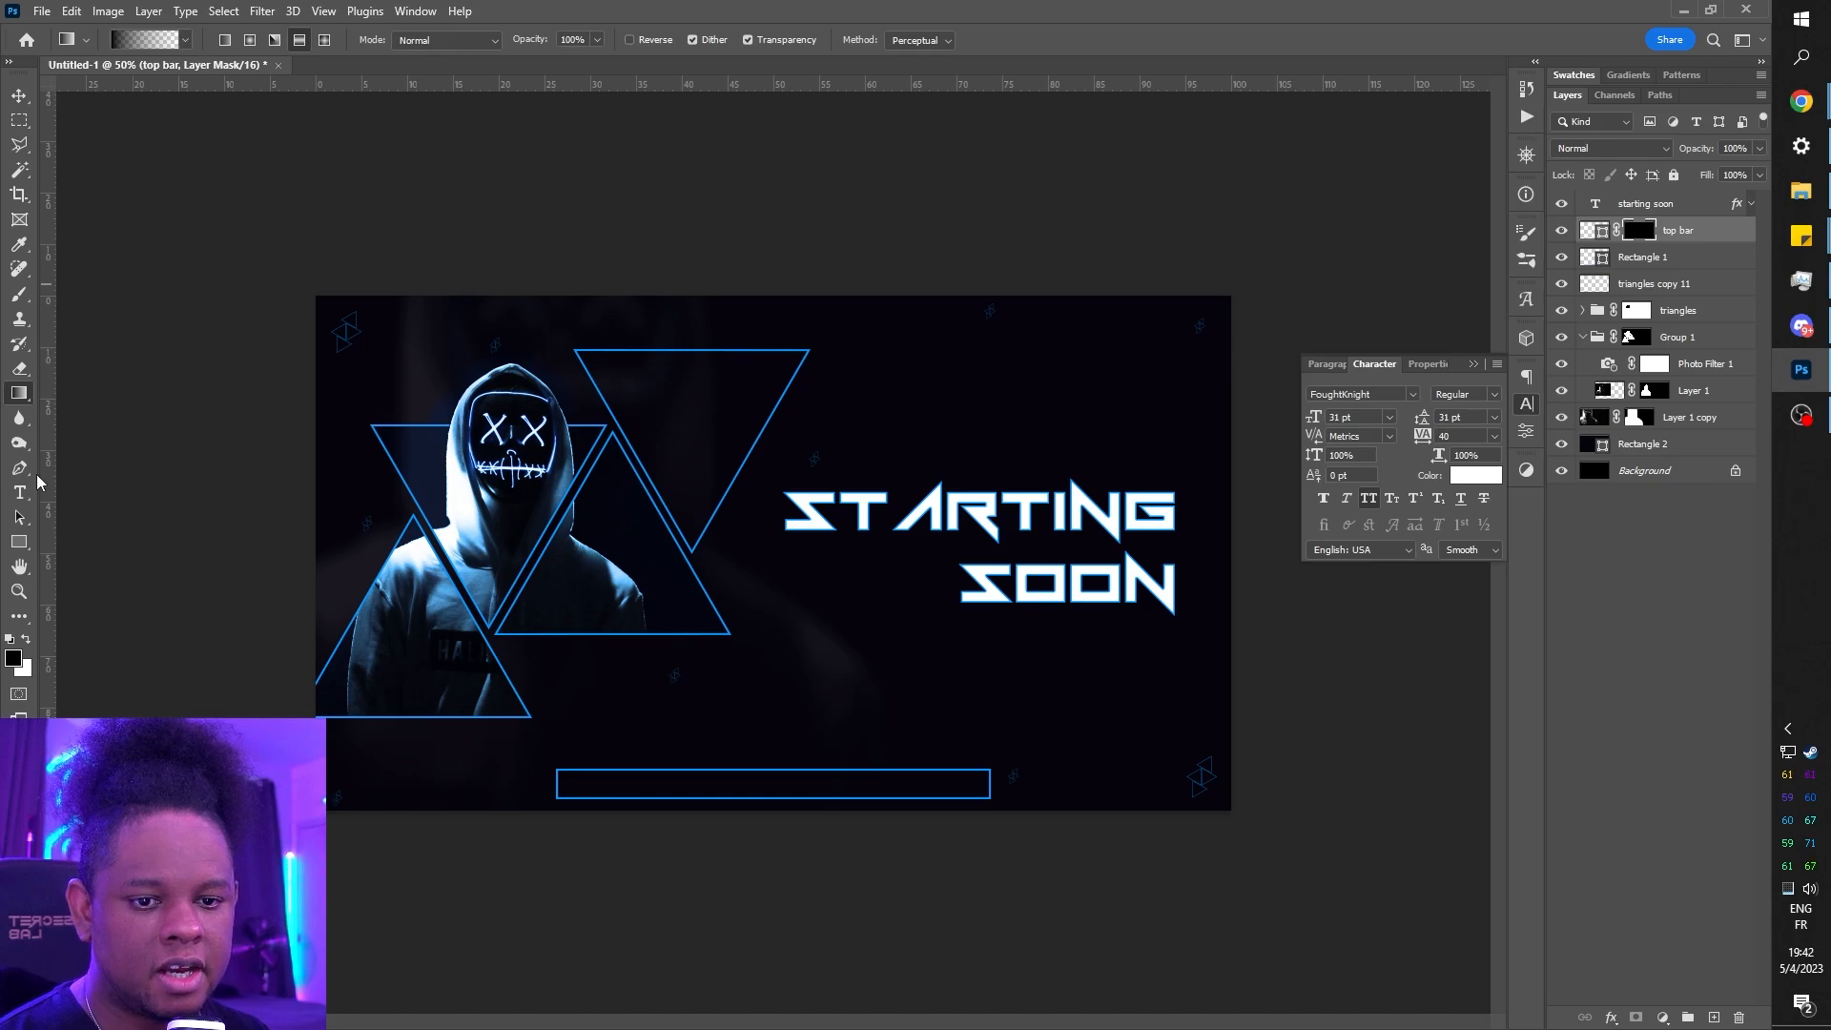
click(28, 641)
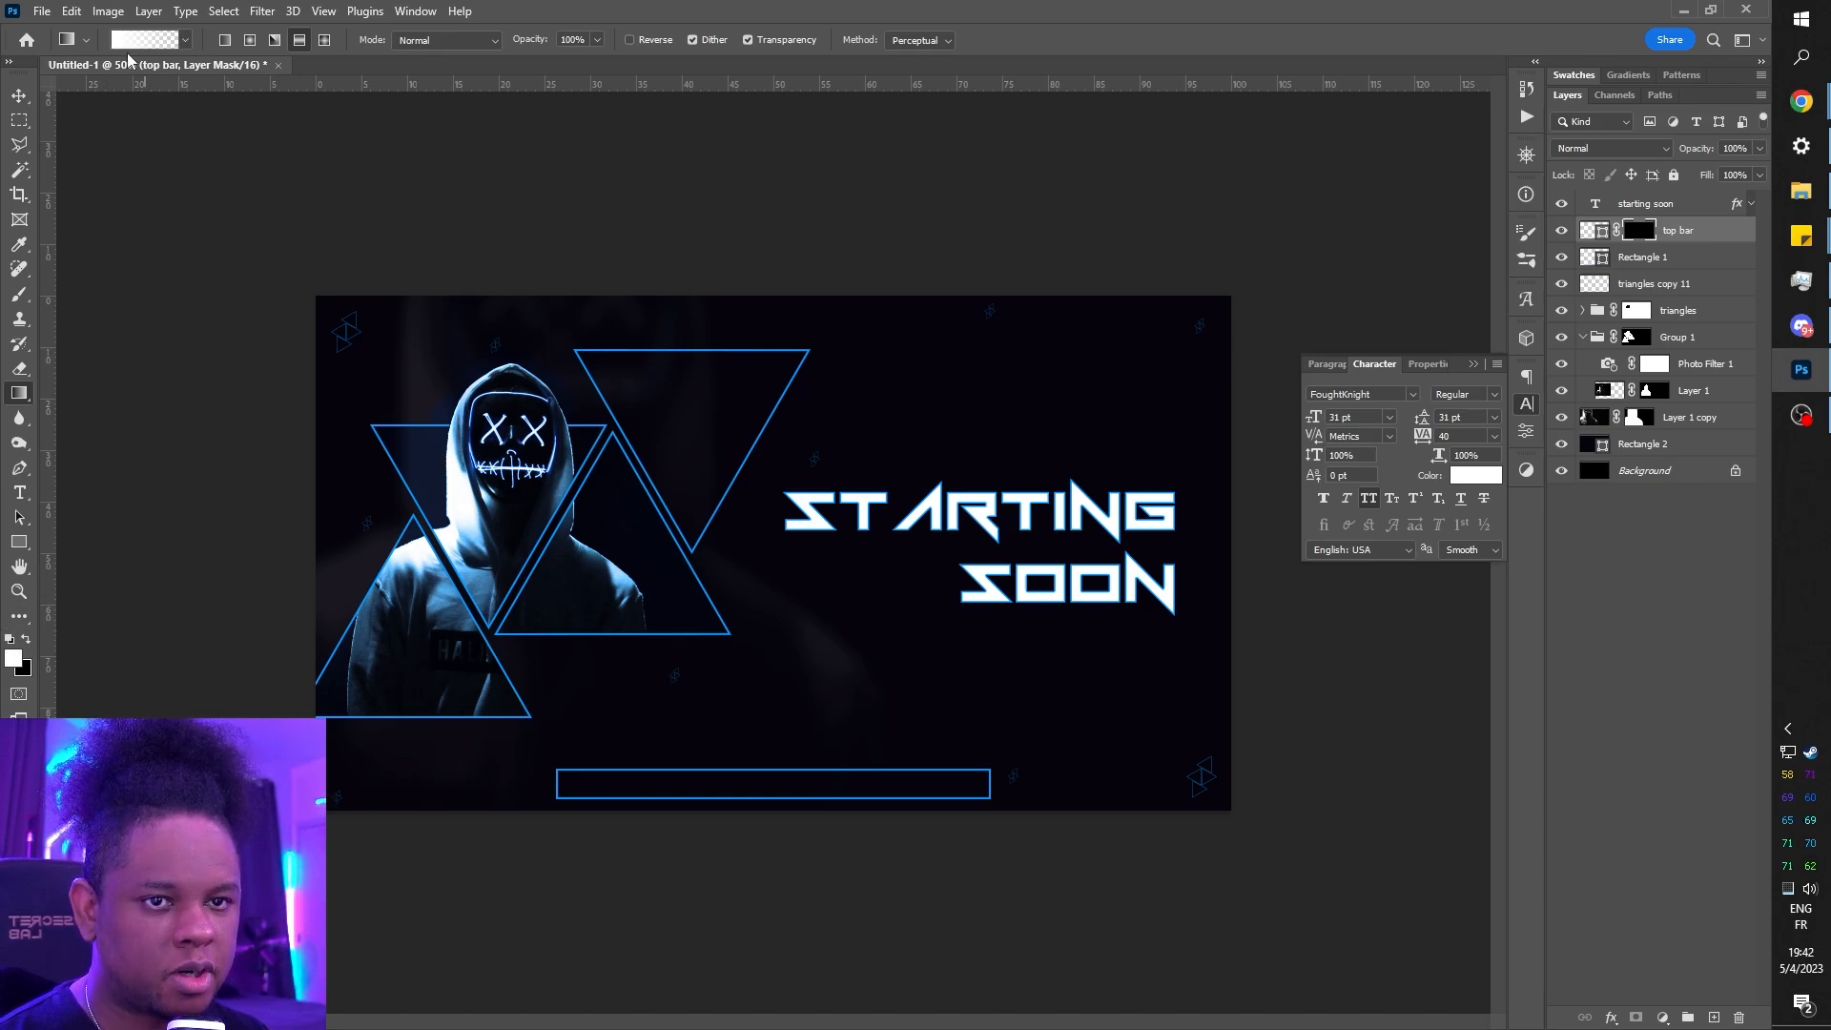
click(186, 40)
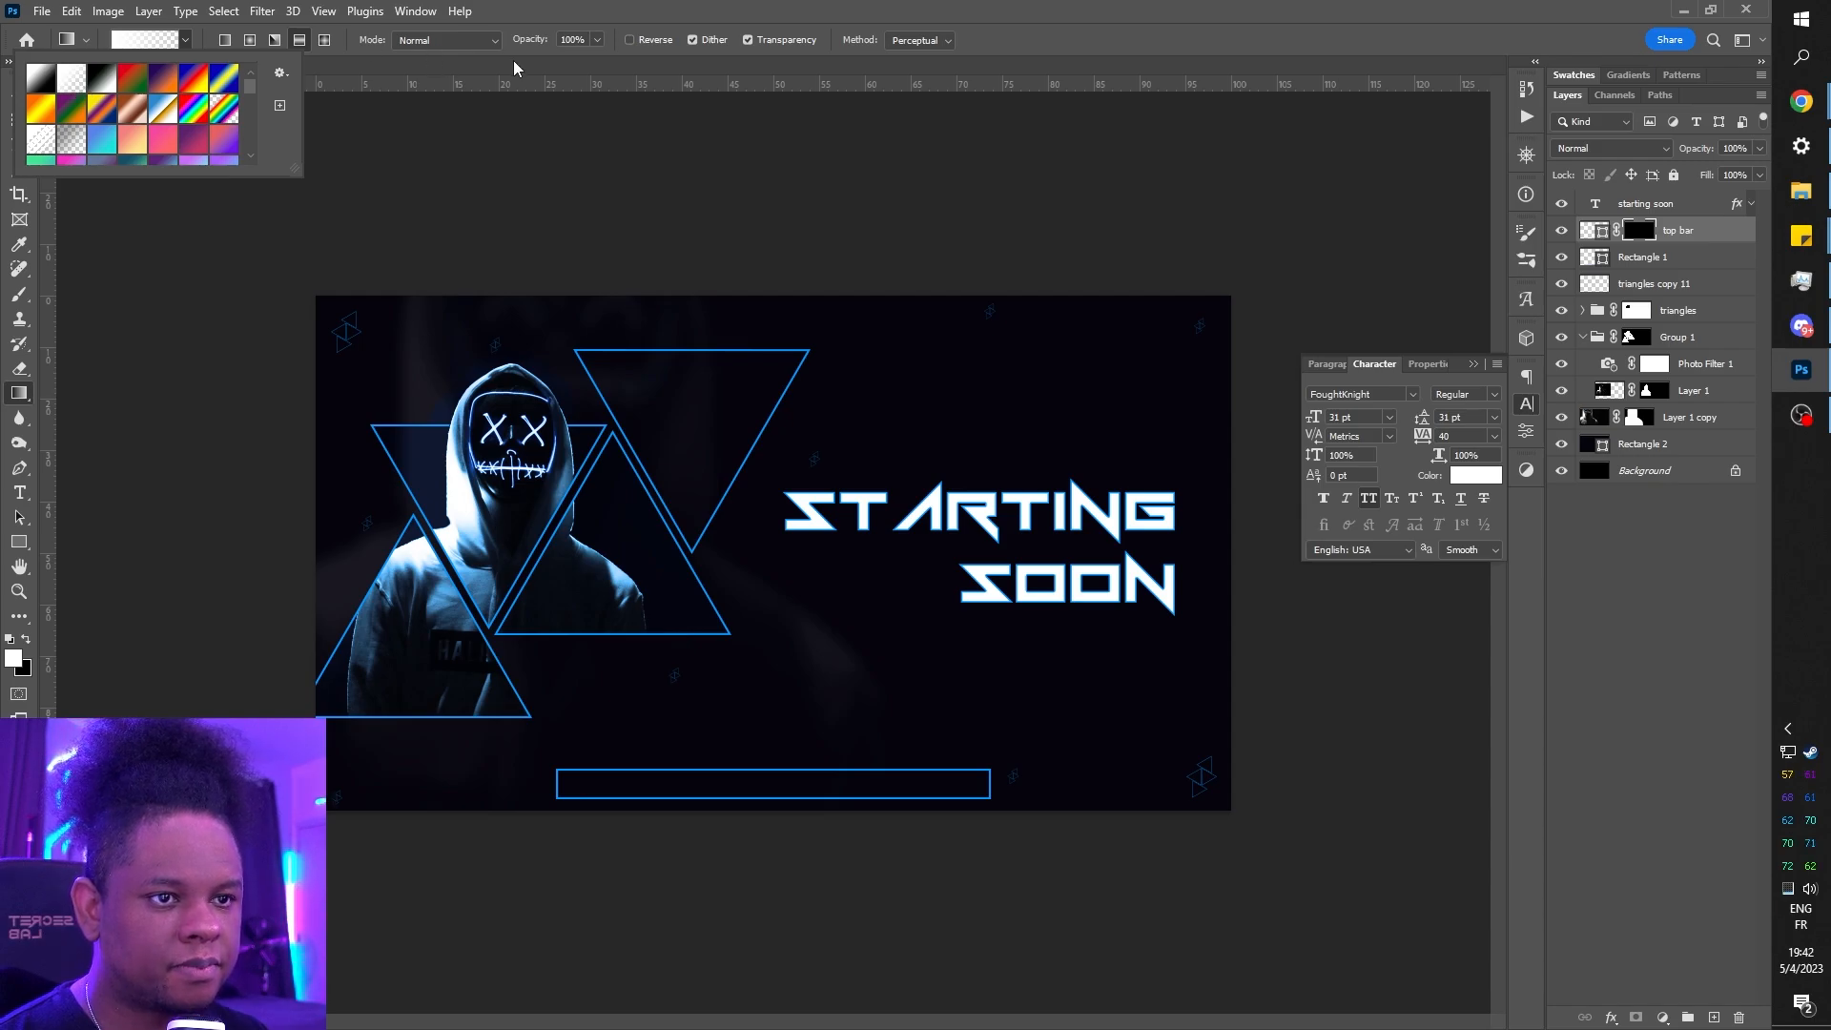
click(538, 73)
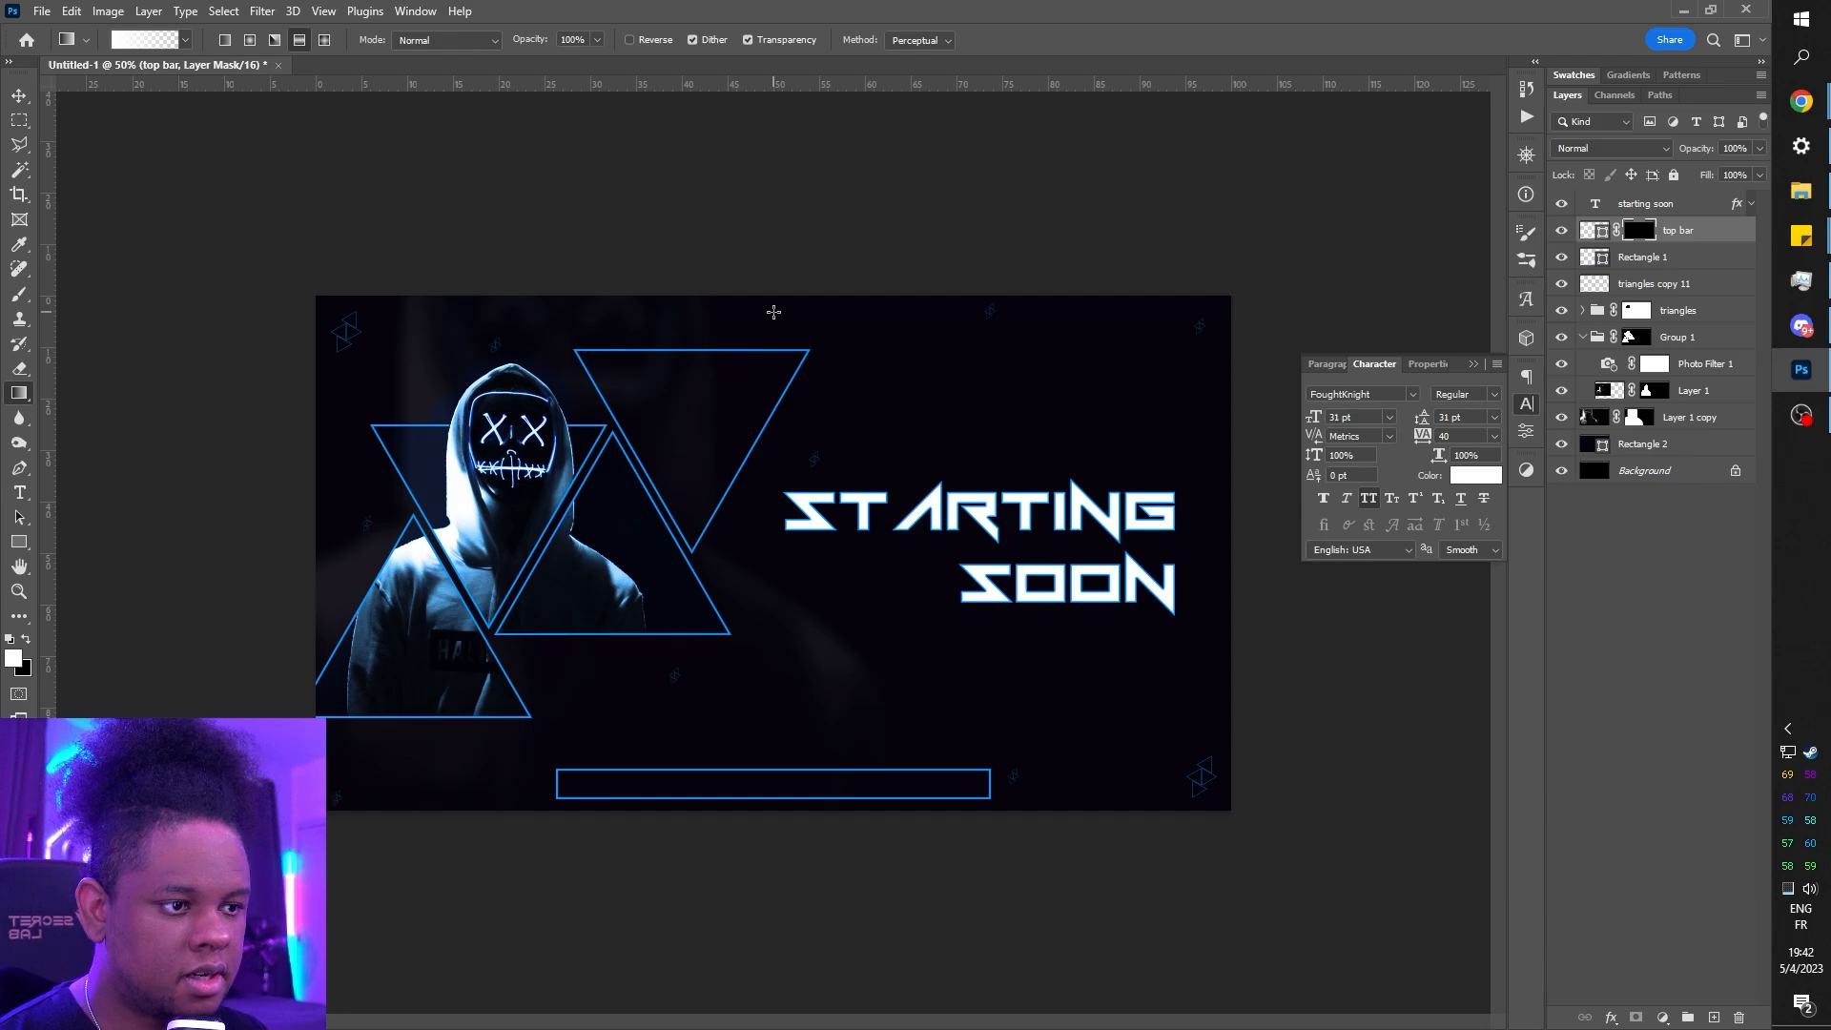
drag(773, 312, 1092, 312)
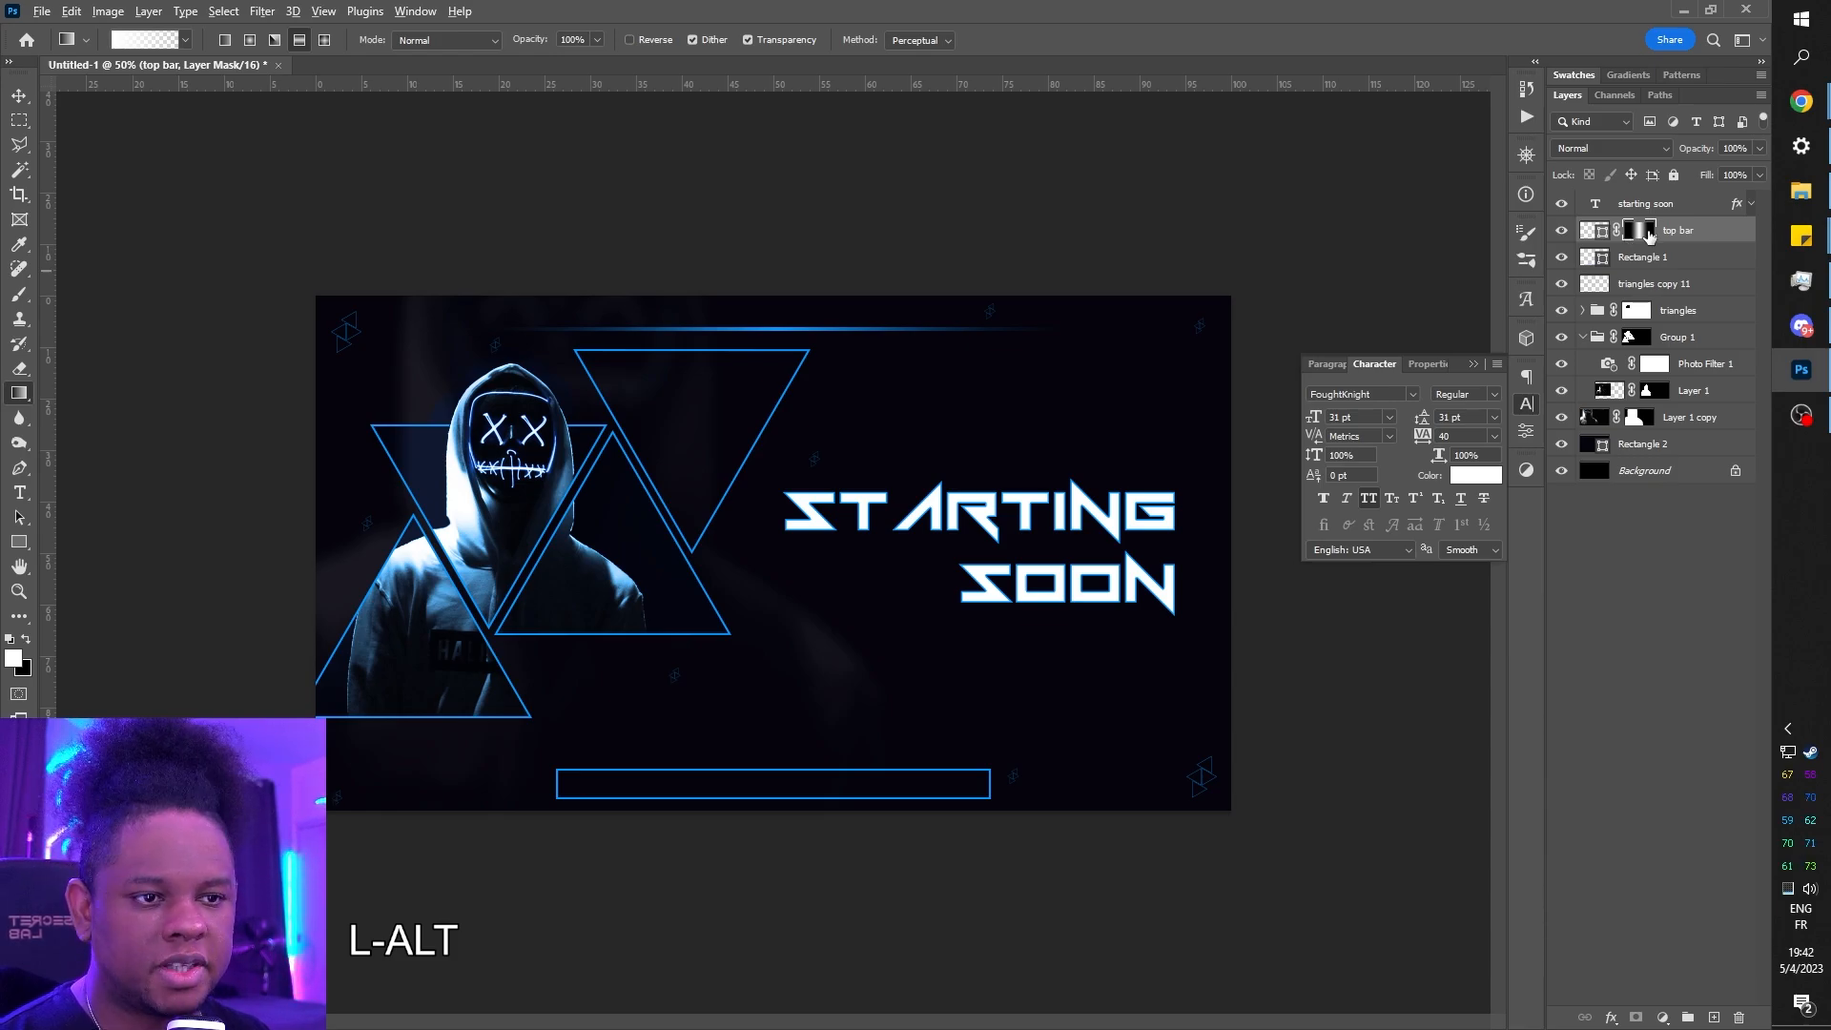
- Copy the top bar's gradient mask onto the Rectangle 1 layer
alt+click(1649, 236)
alt+click(1649, 236)
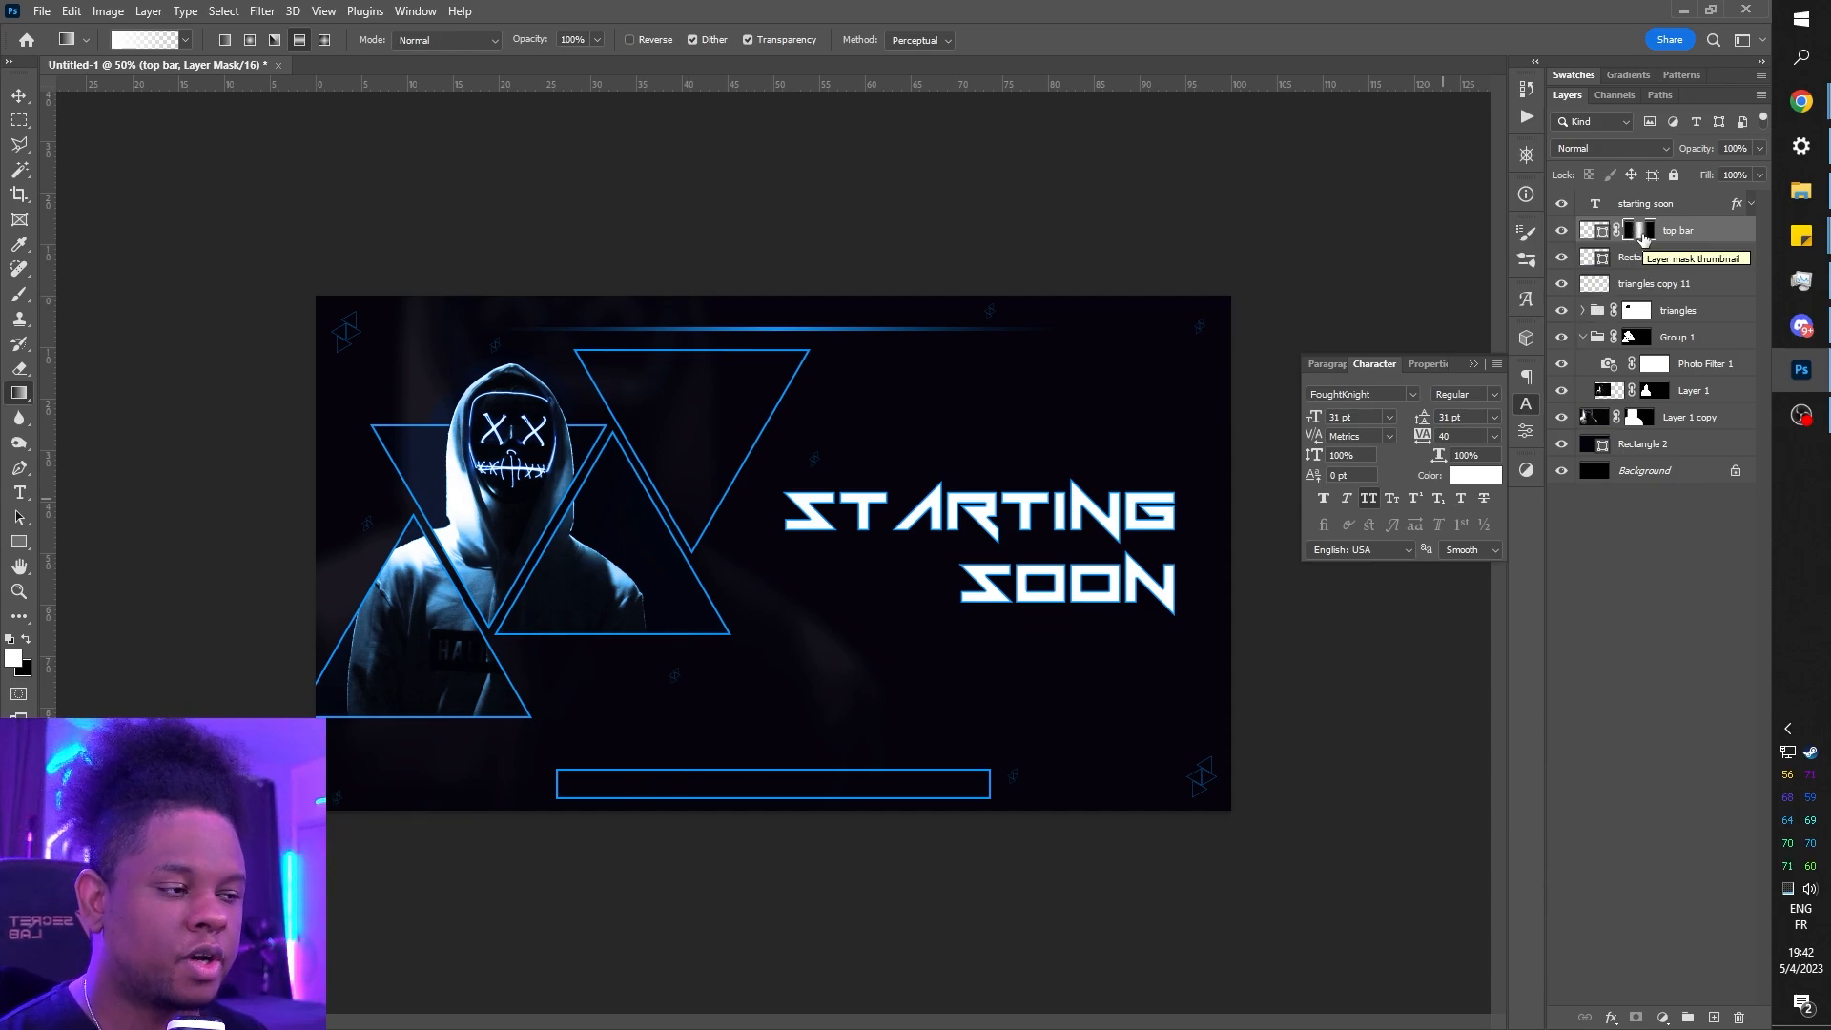
drag(1642, 239, 1643, 265)
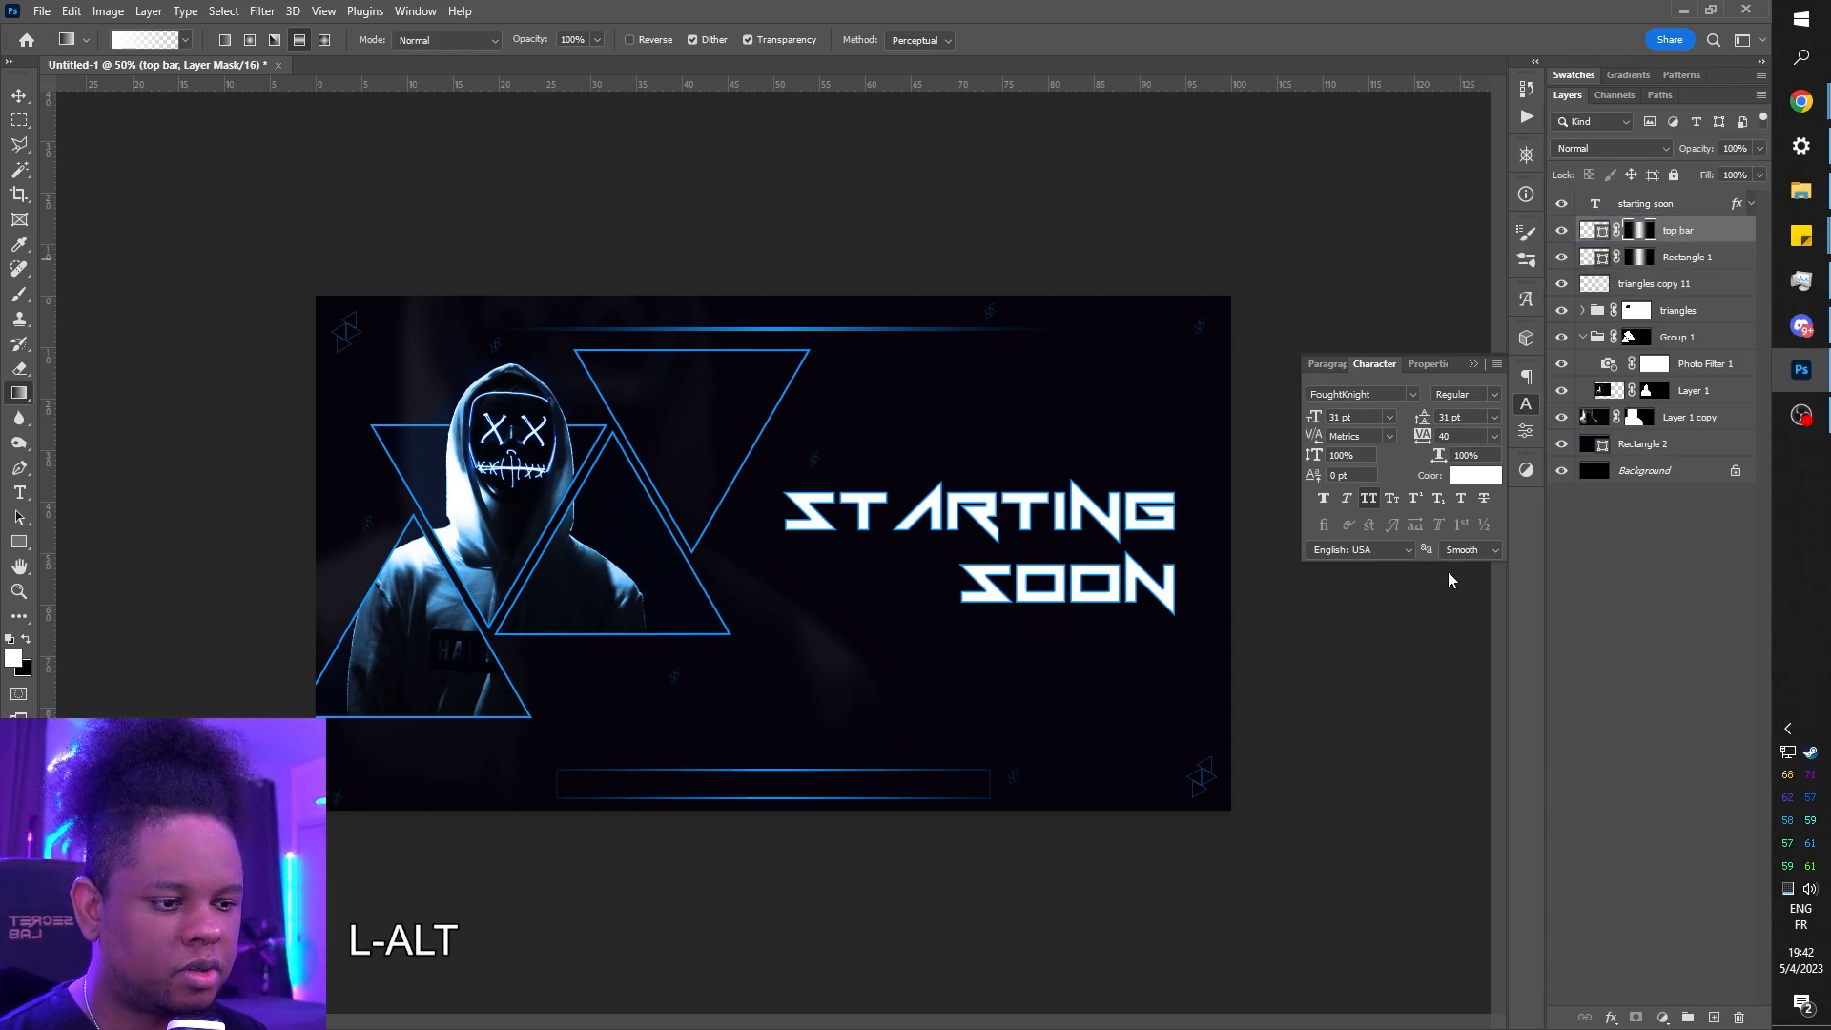
- Unlink the mask from Rectangle 1 and narrow the mask about its centre to 68.17% width
click(1642, 259)
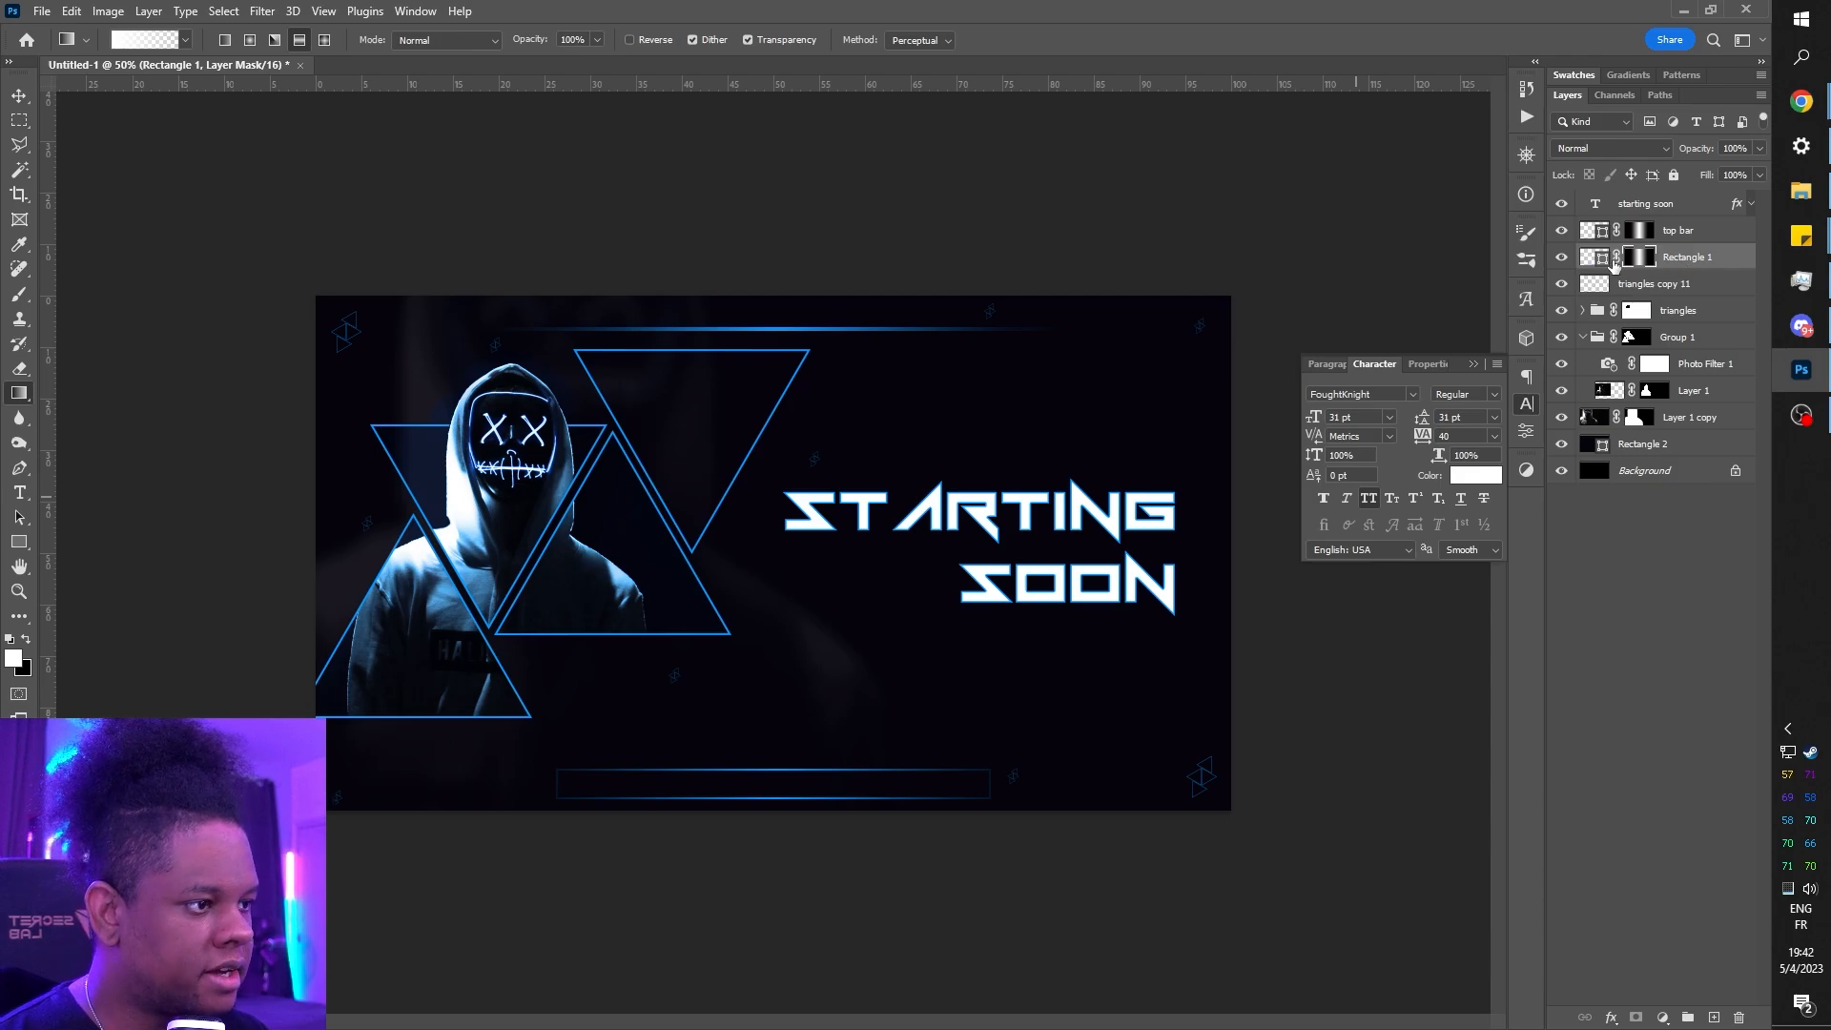
click(1617, 259)
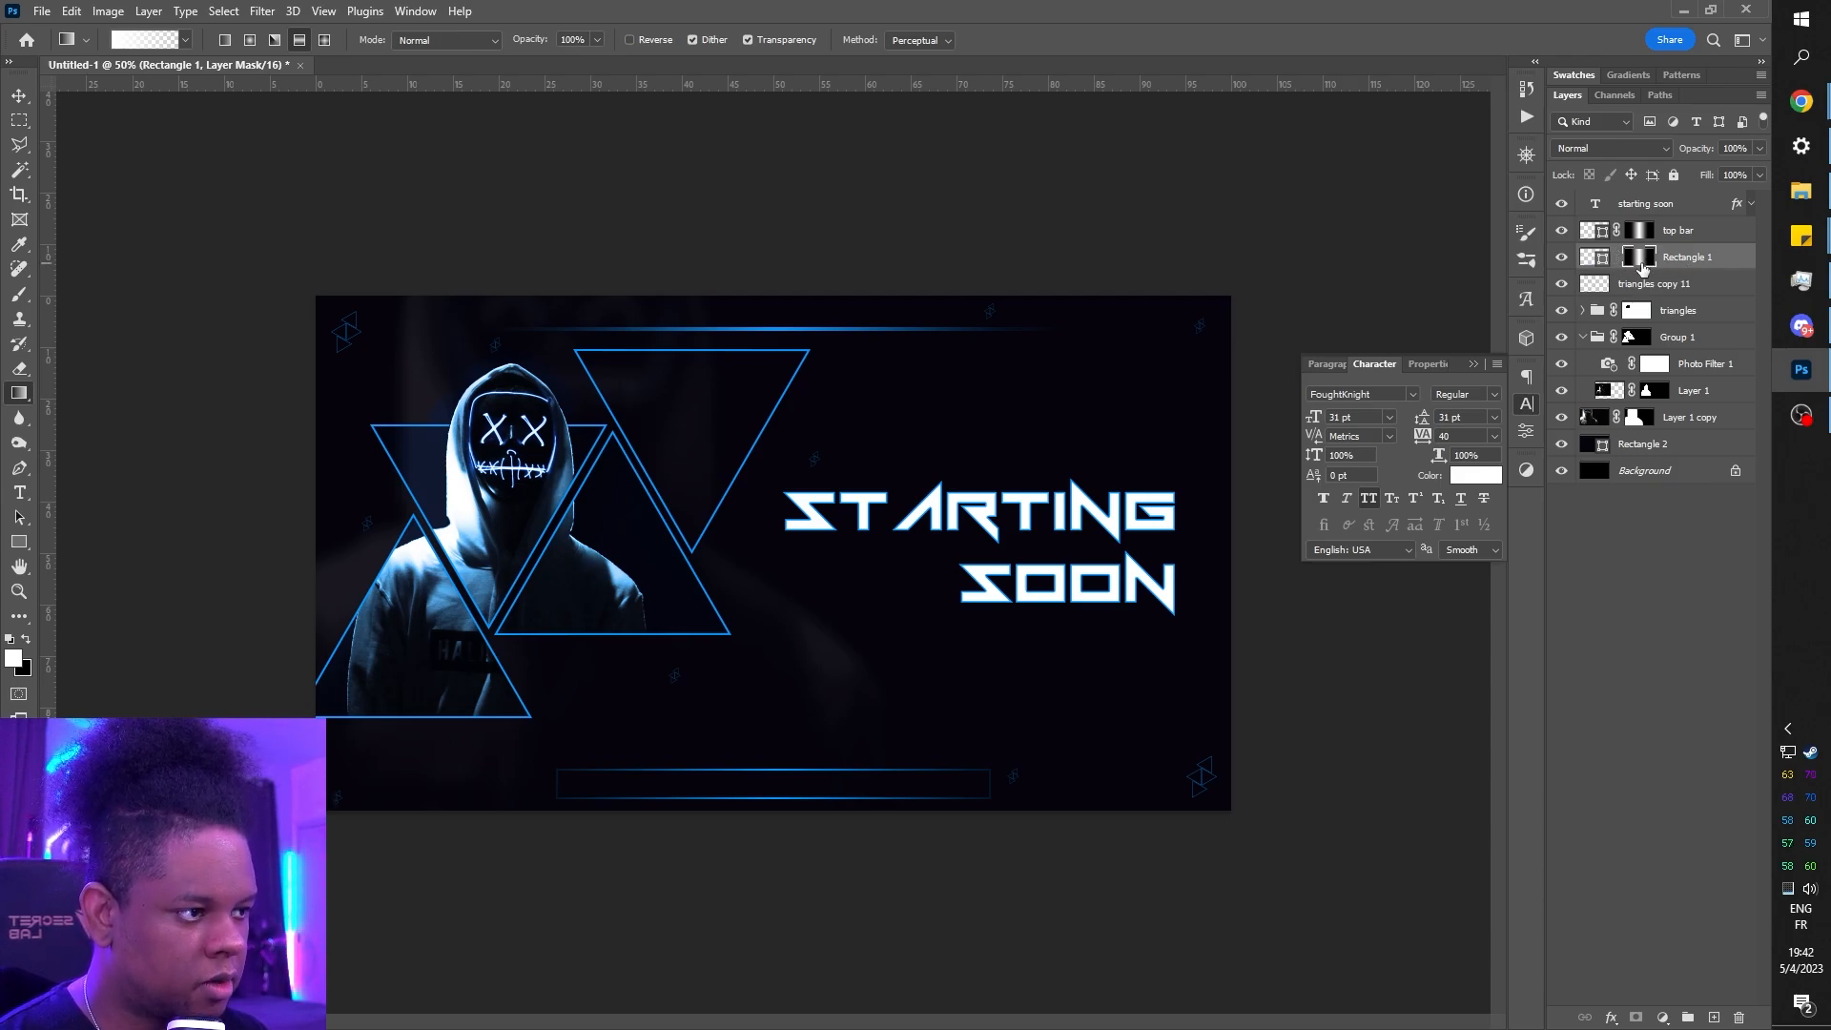
key(ctrl+t)
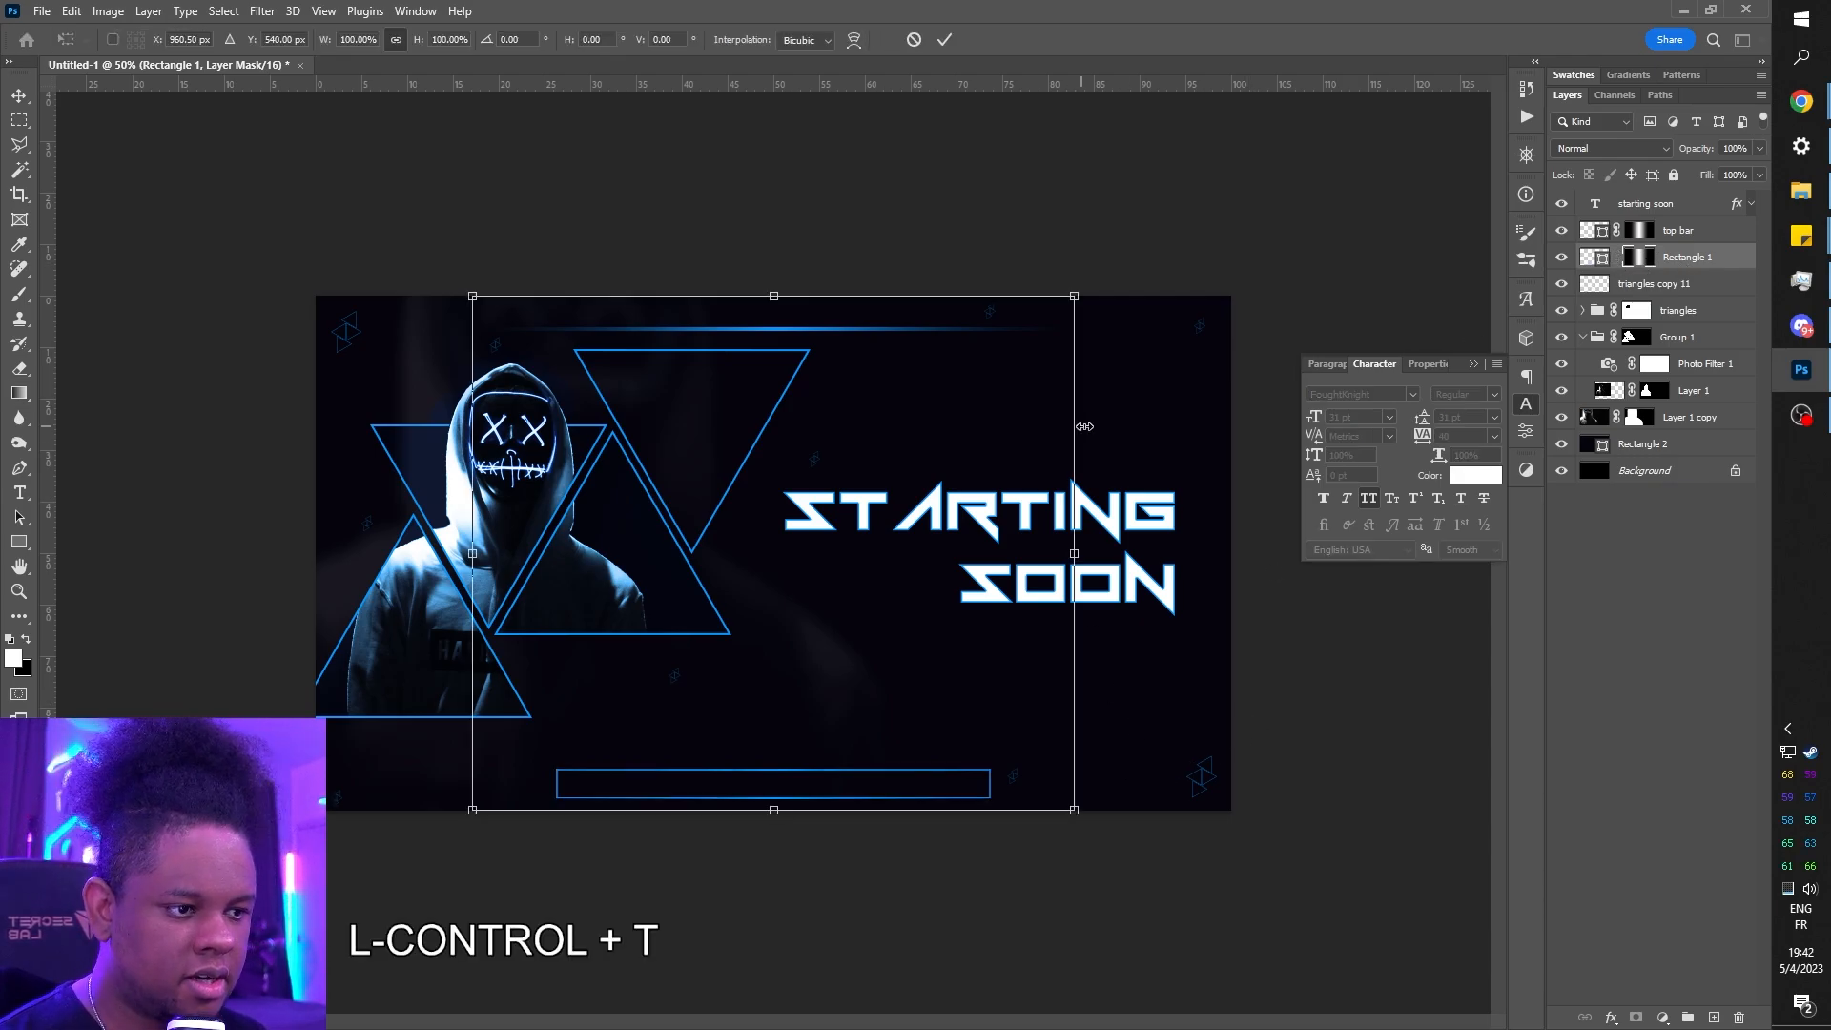
drag(1075, 554, 978, 587)
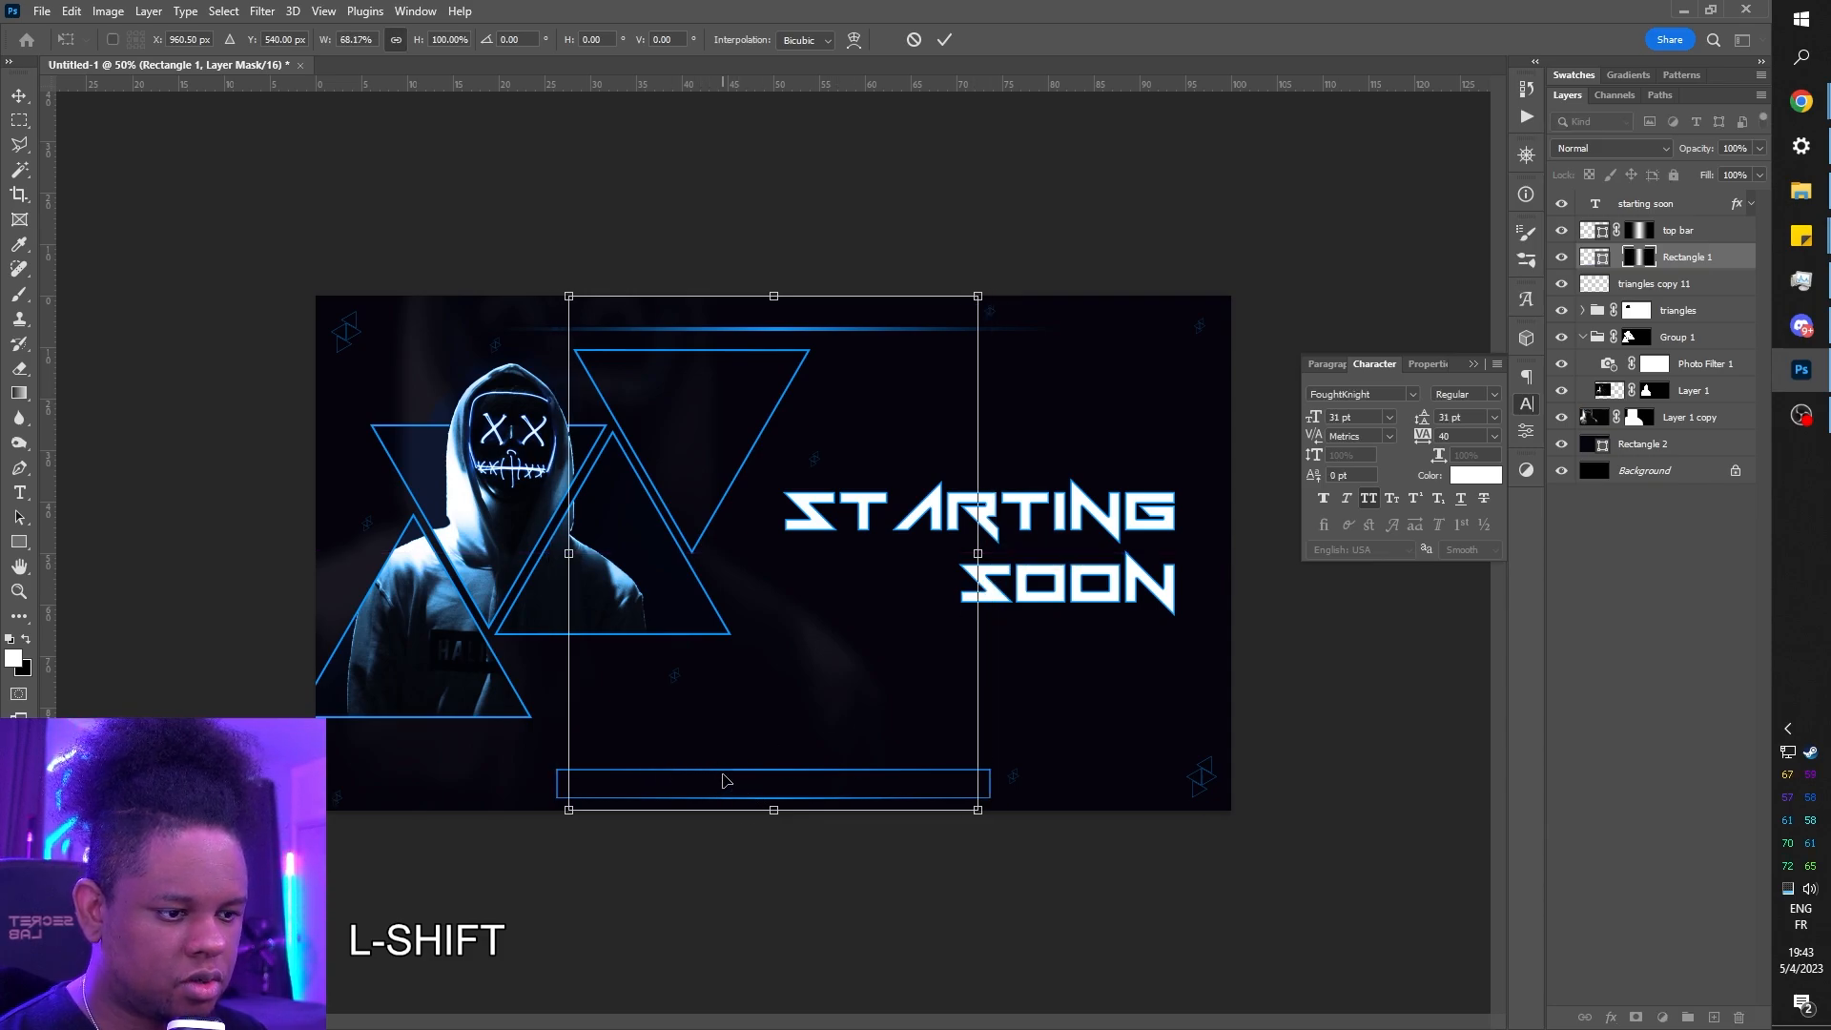
key(Return)
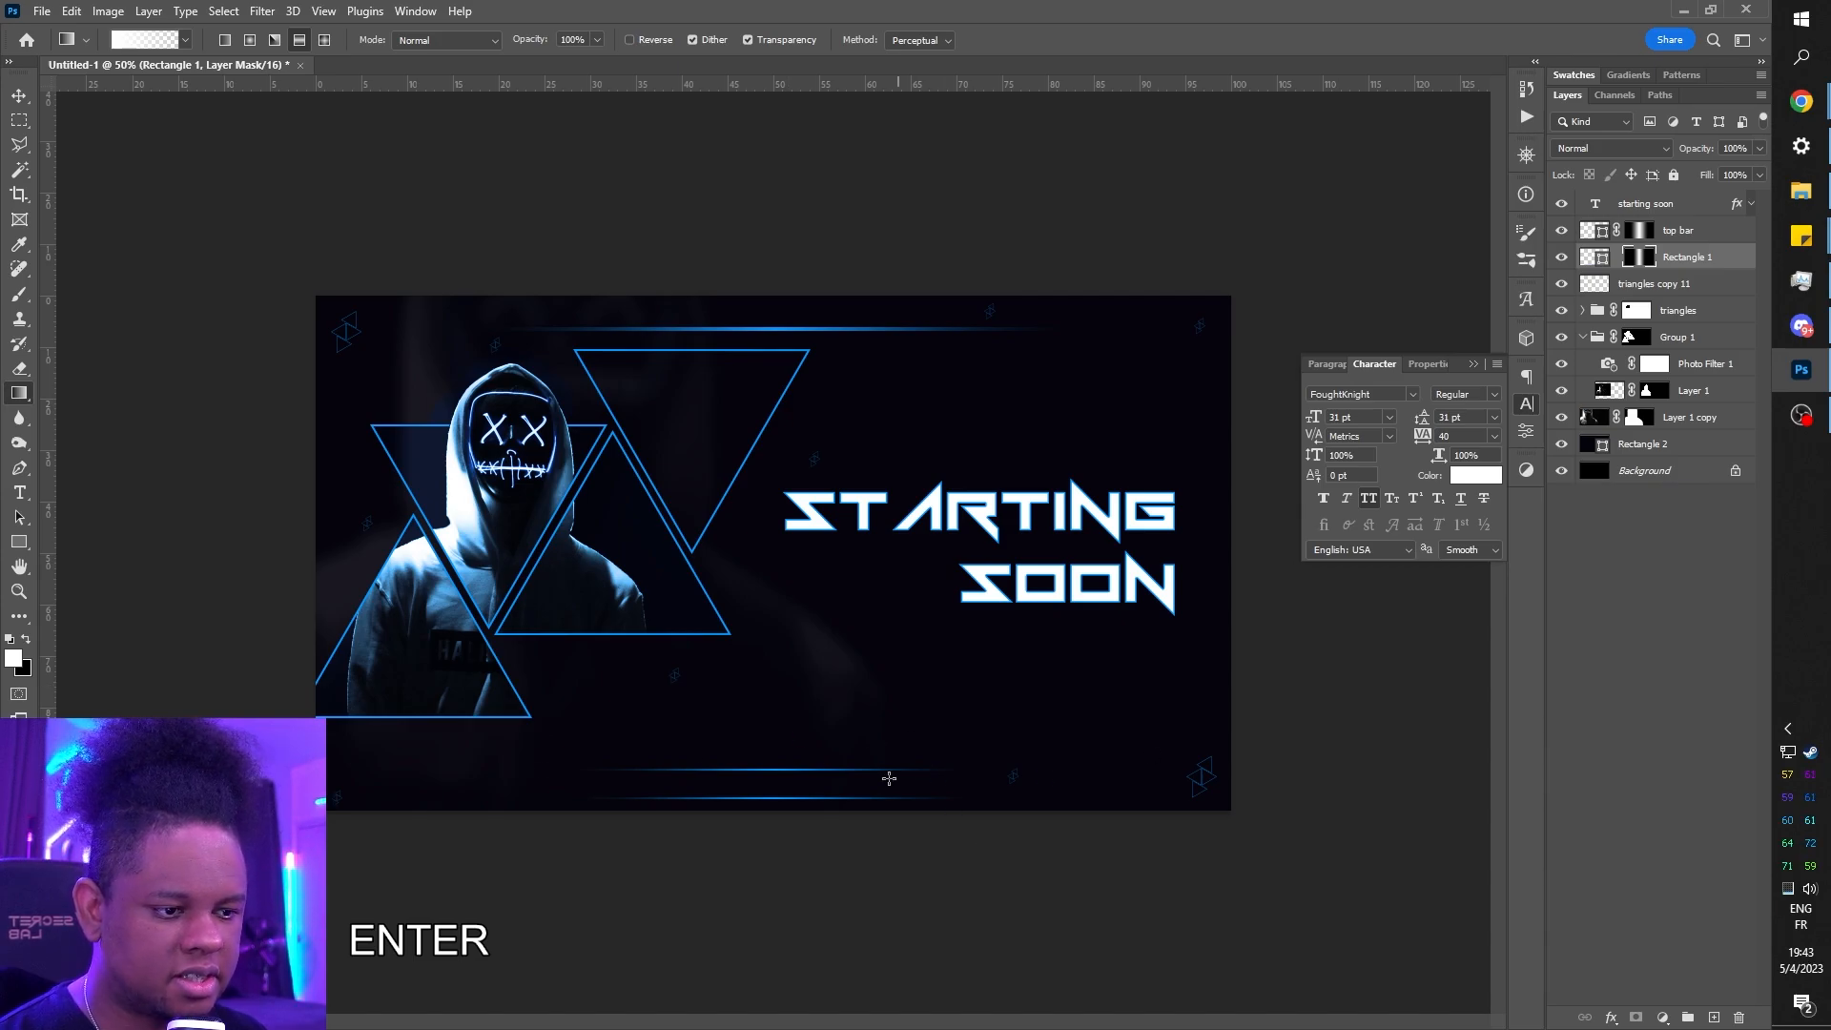
- Relink the mask to Rectangle 1 and move the bottom bar slightly higher on the canvas
key(v)
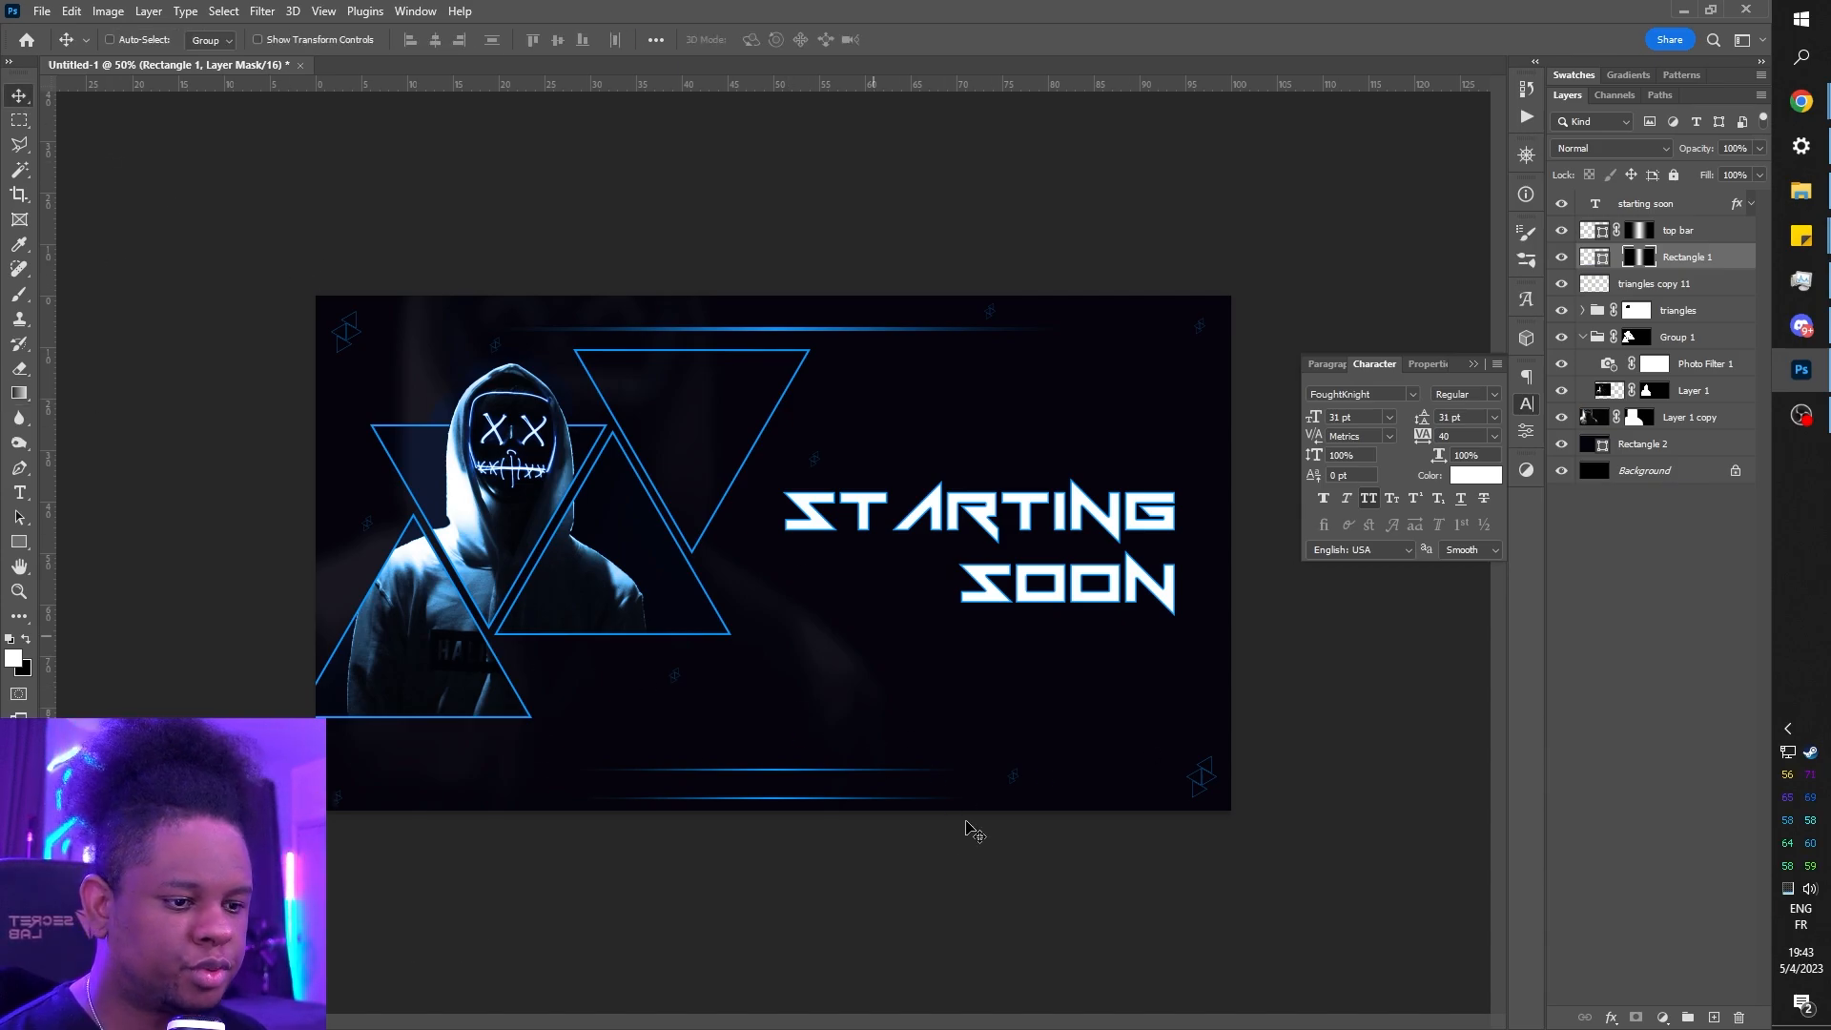
drag(789, 794, 784, 787)
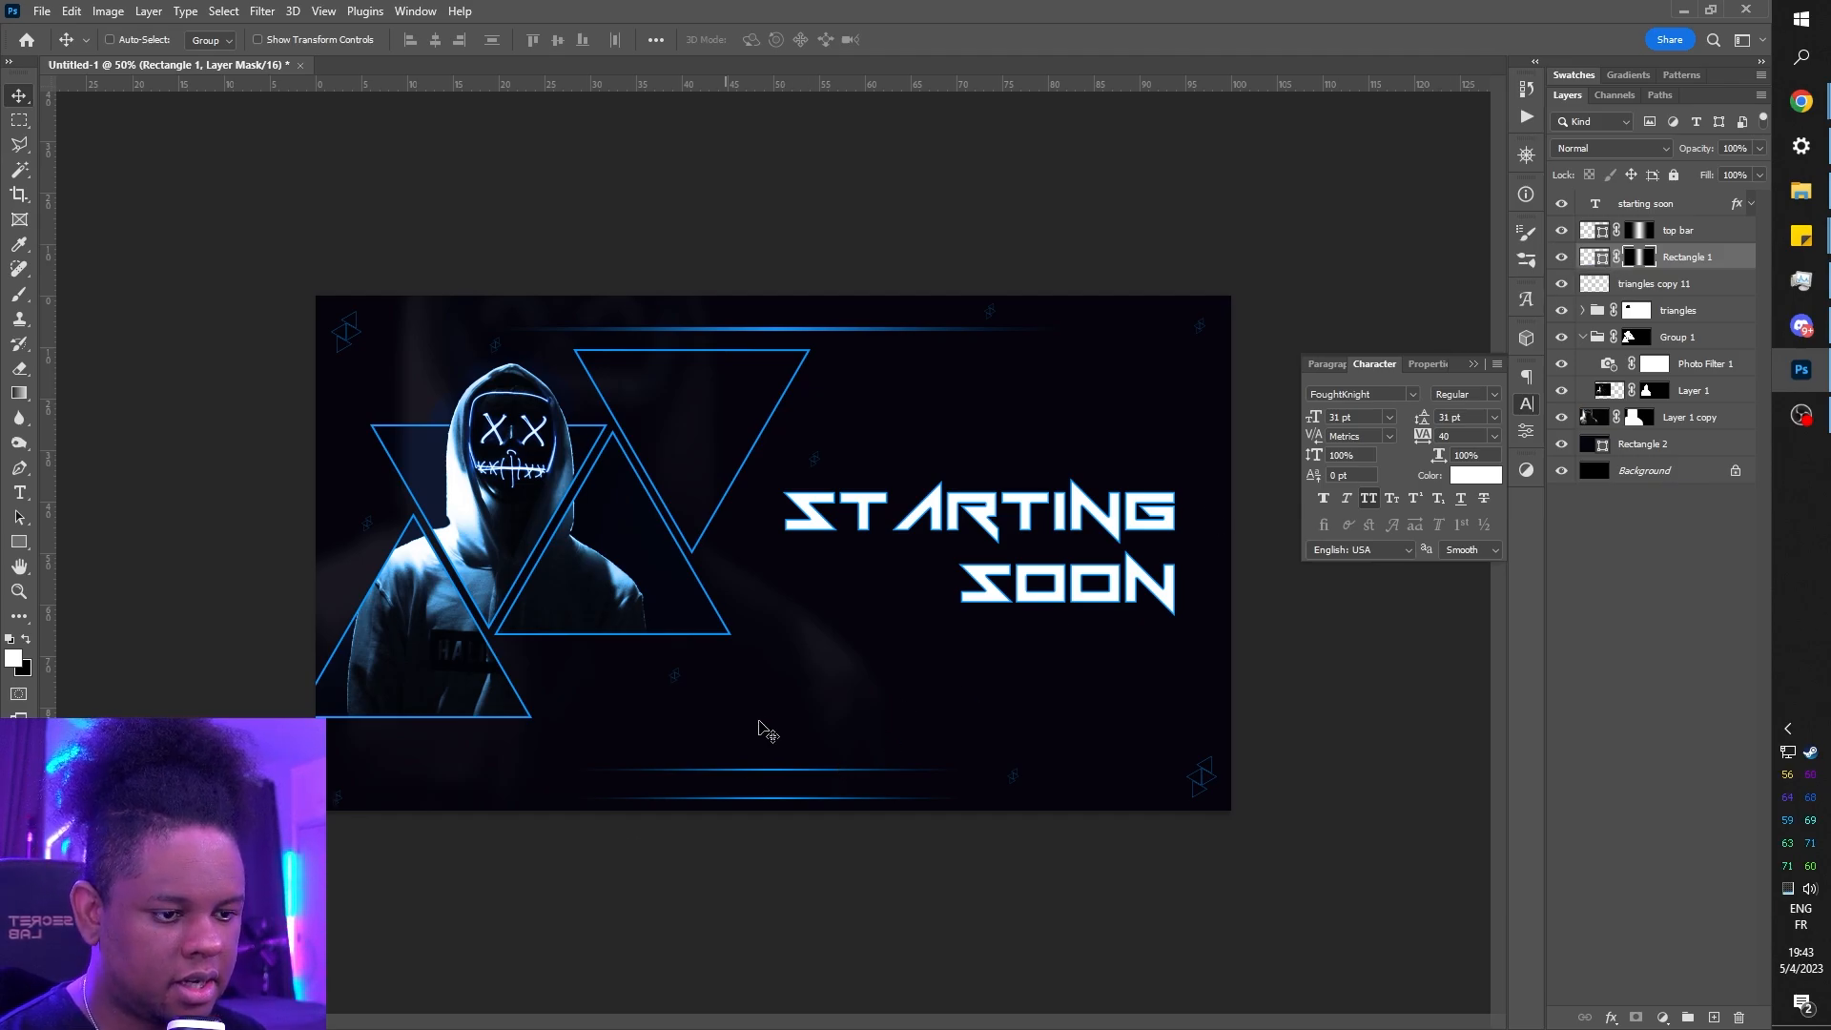
drag(758, 726, 757, 701)
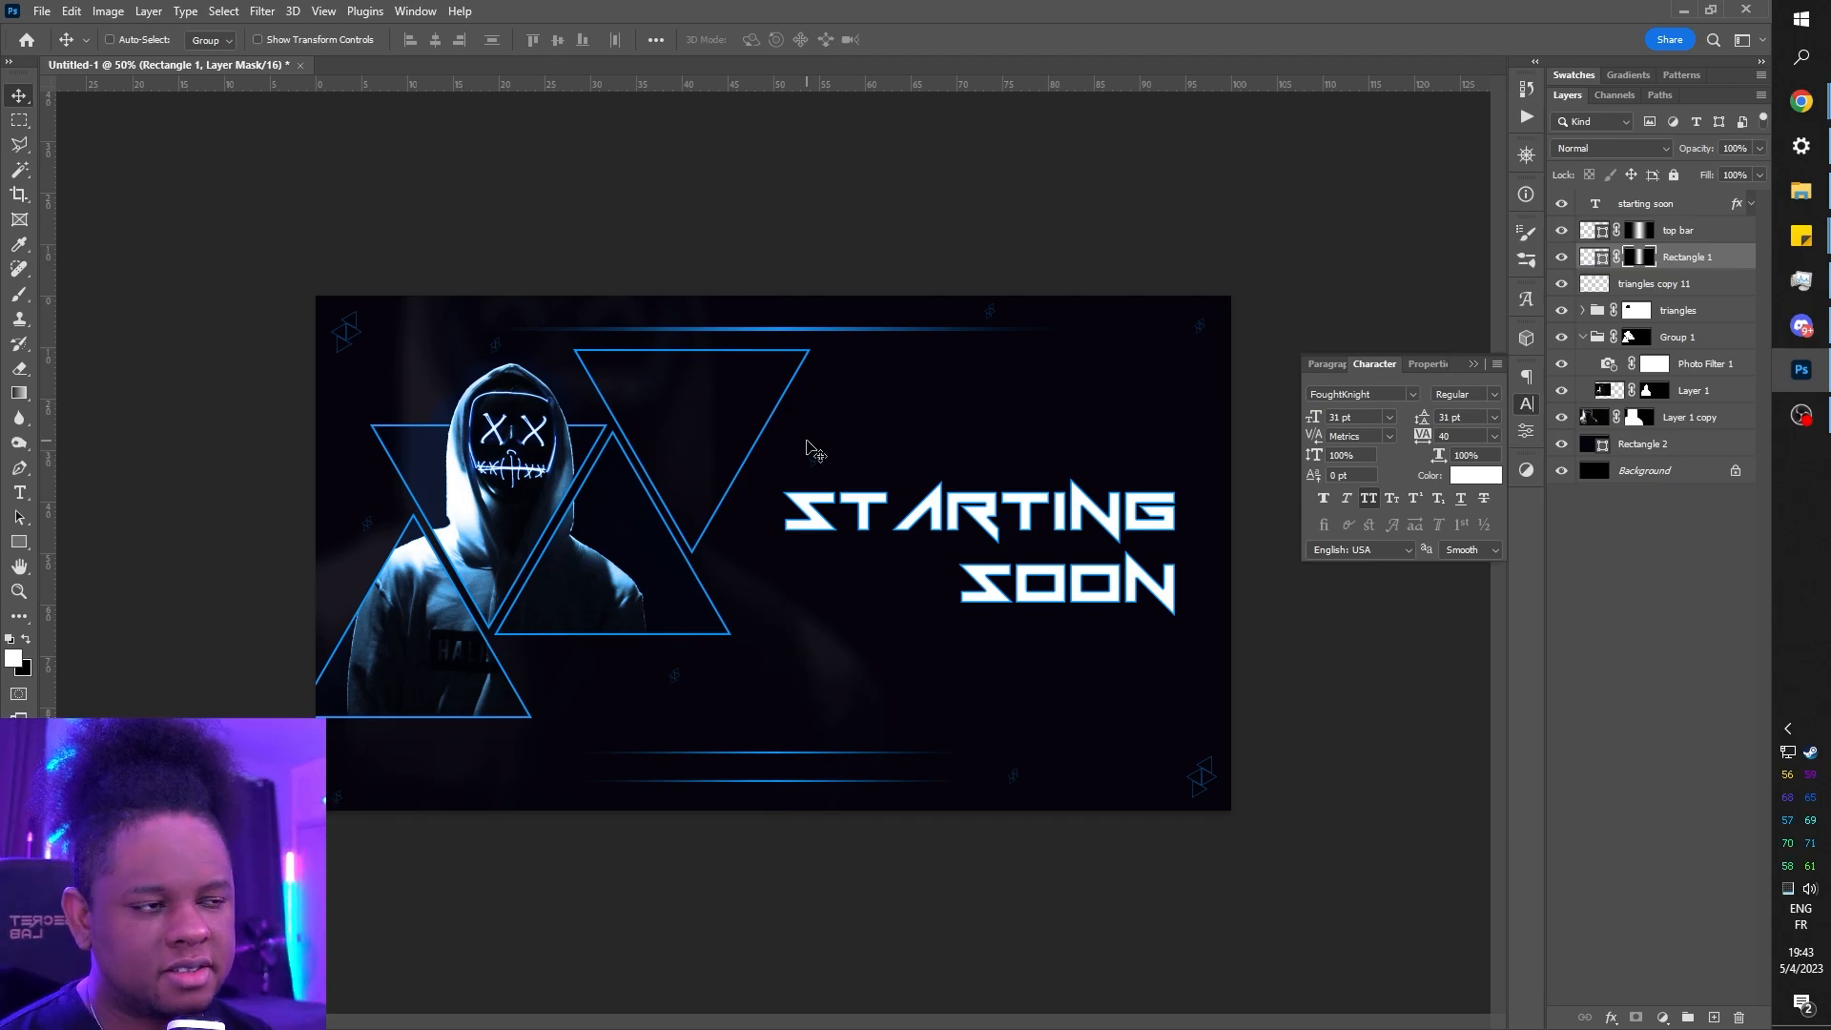
- Place diamond.png from the stock pictures folder at the centre of the design
click(1801, 191)
scroll(1050, 513, down, 15)
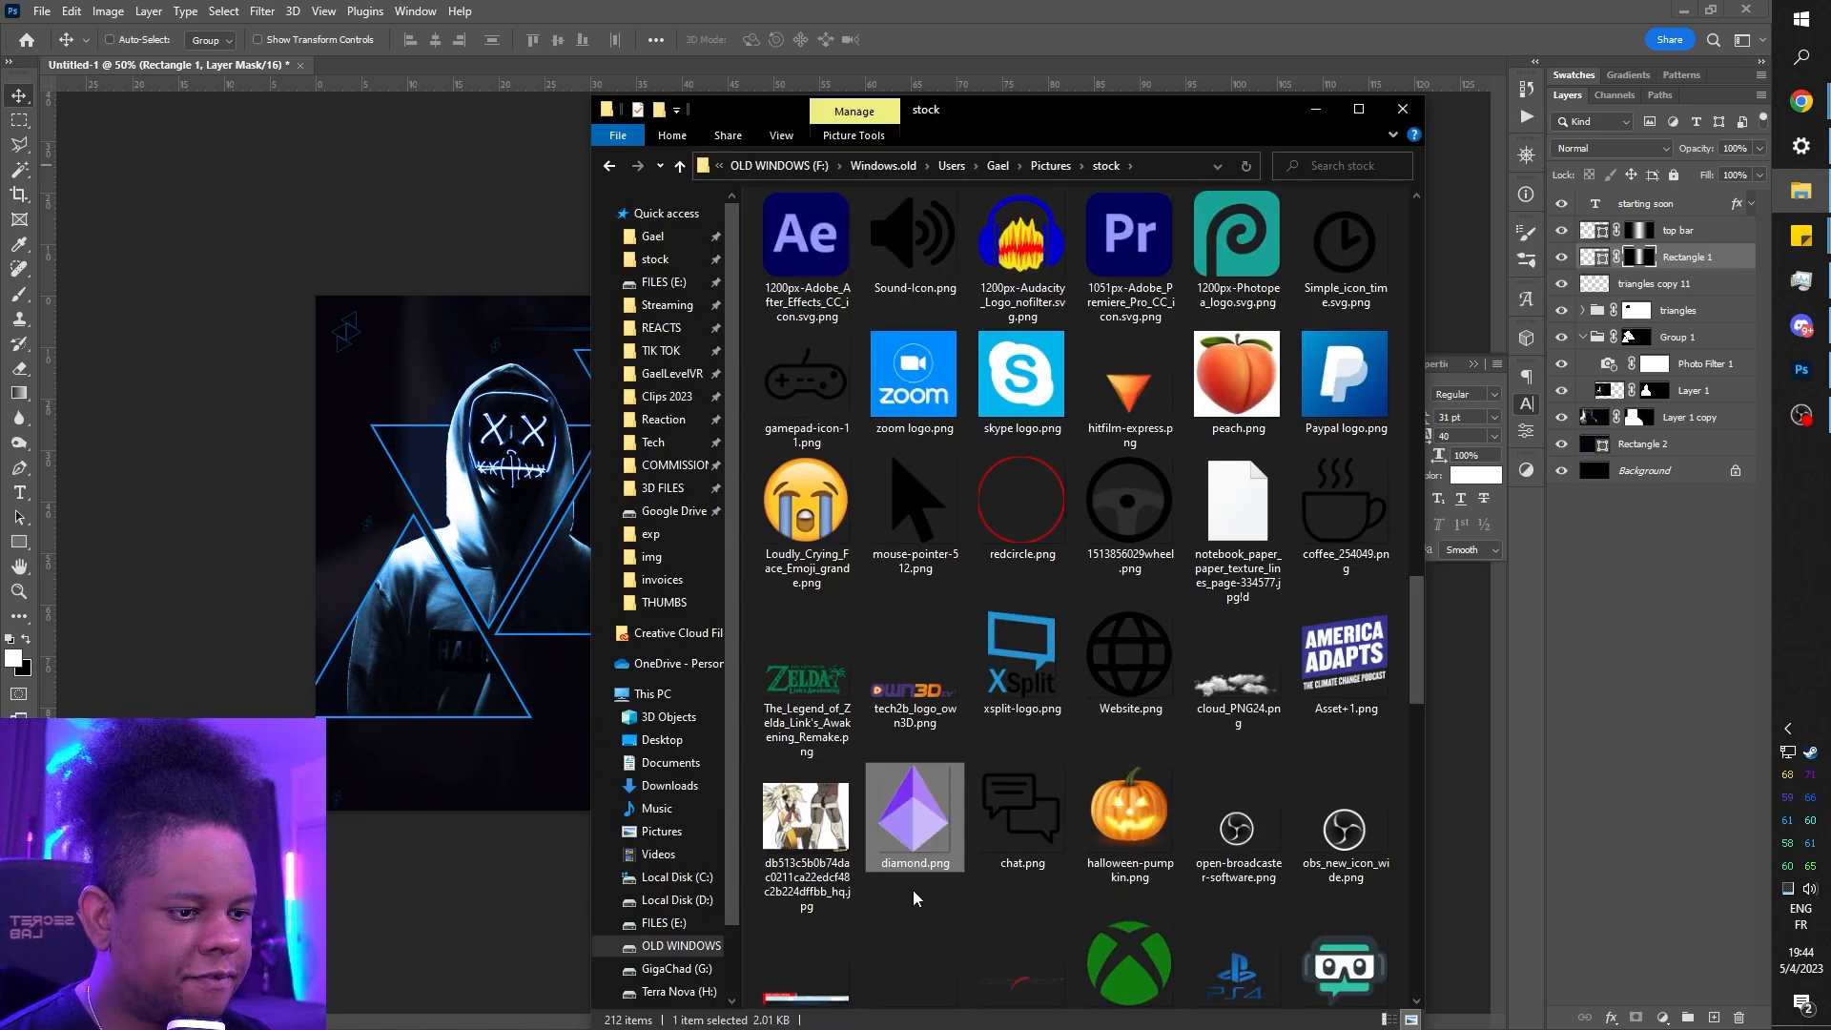
drag(895, 787, 668, 605)
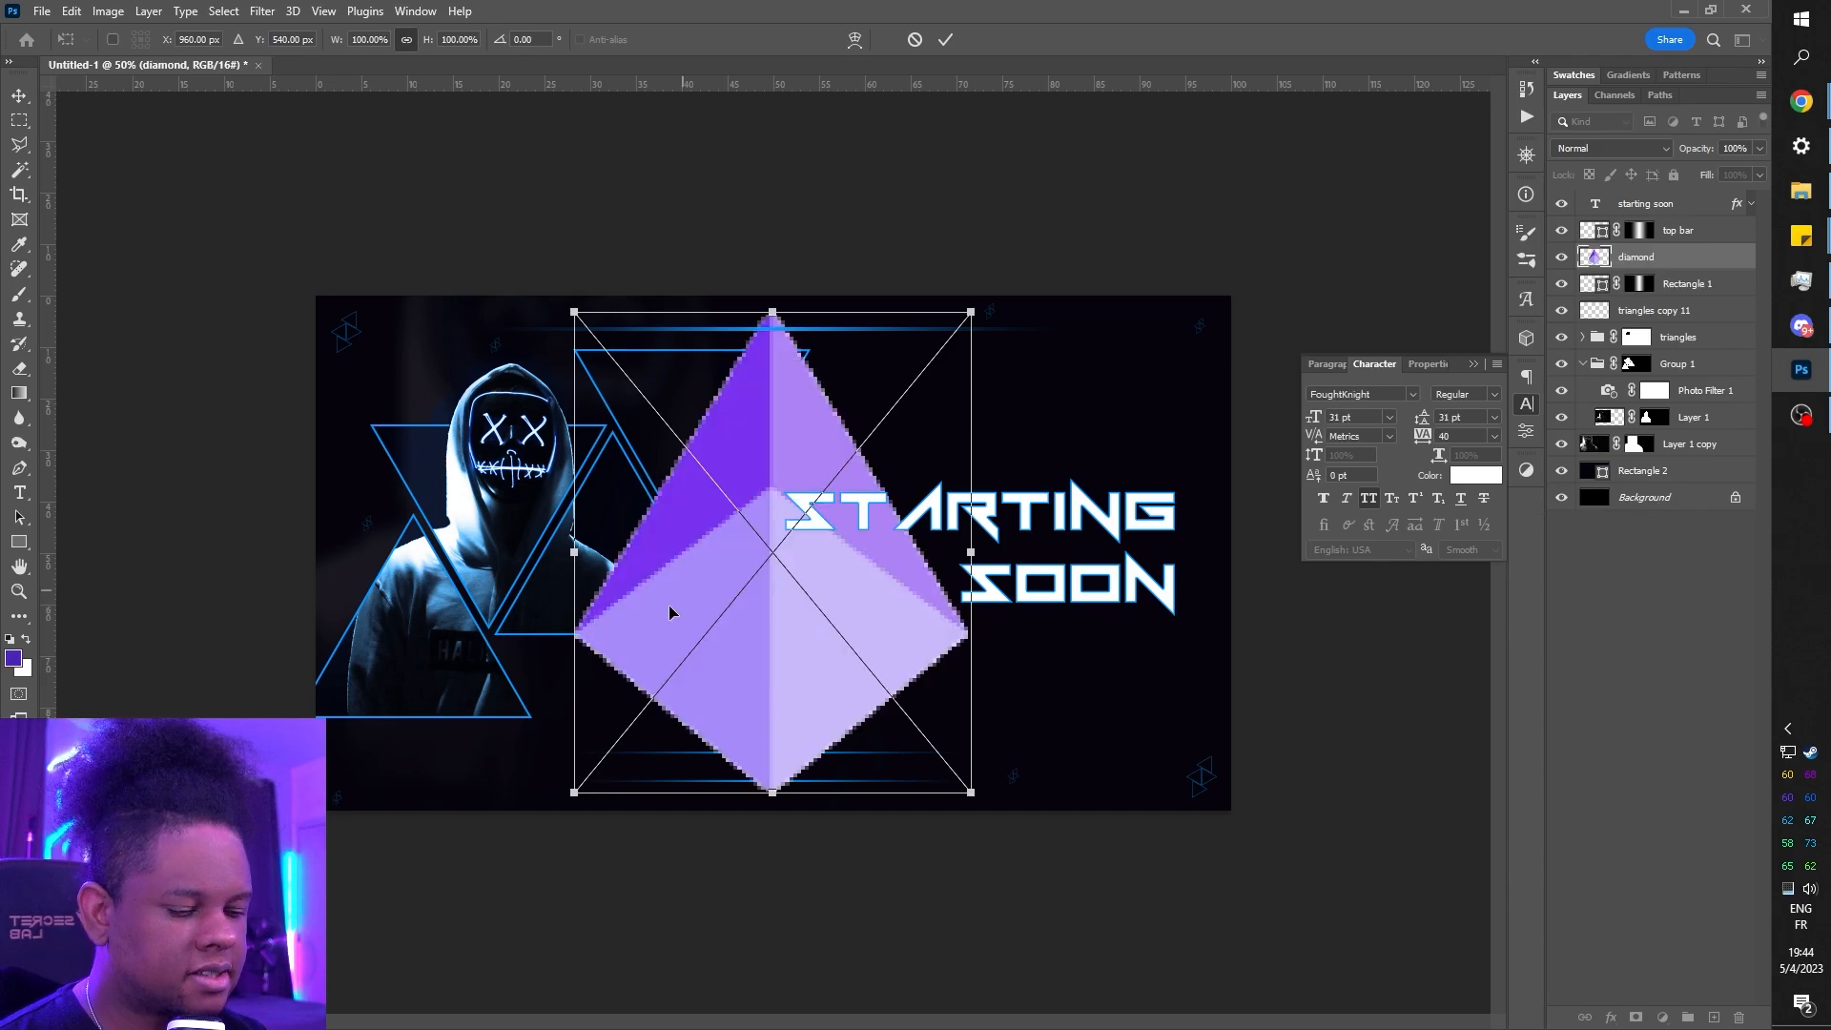
key(Return)
- Place the black crown image 381631-200.png from the stock folder over the diamond
key(alt+Tab)
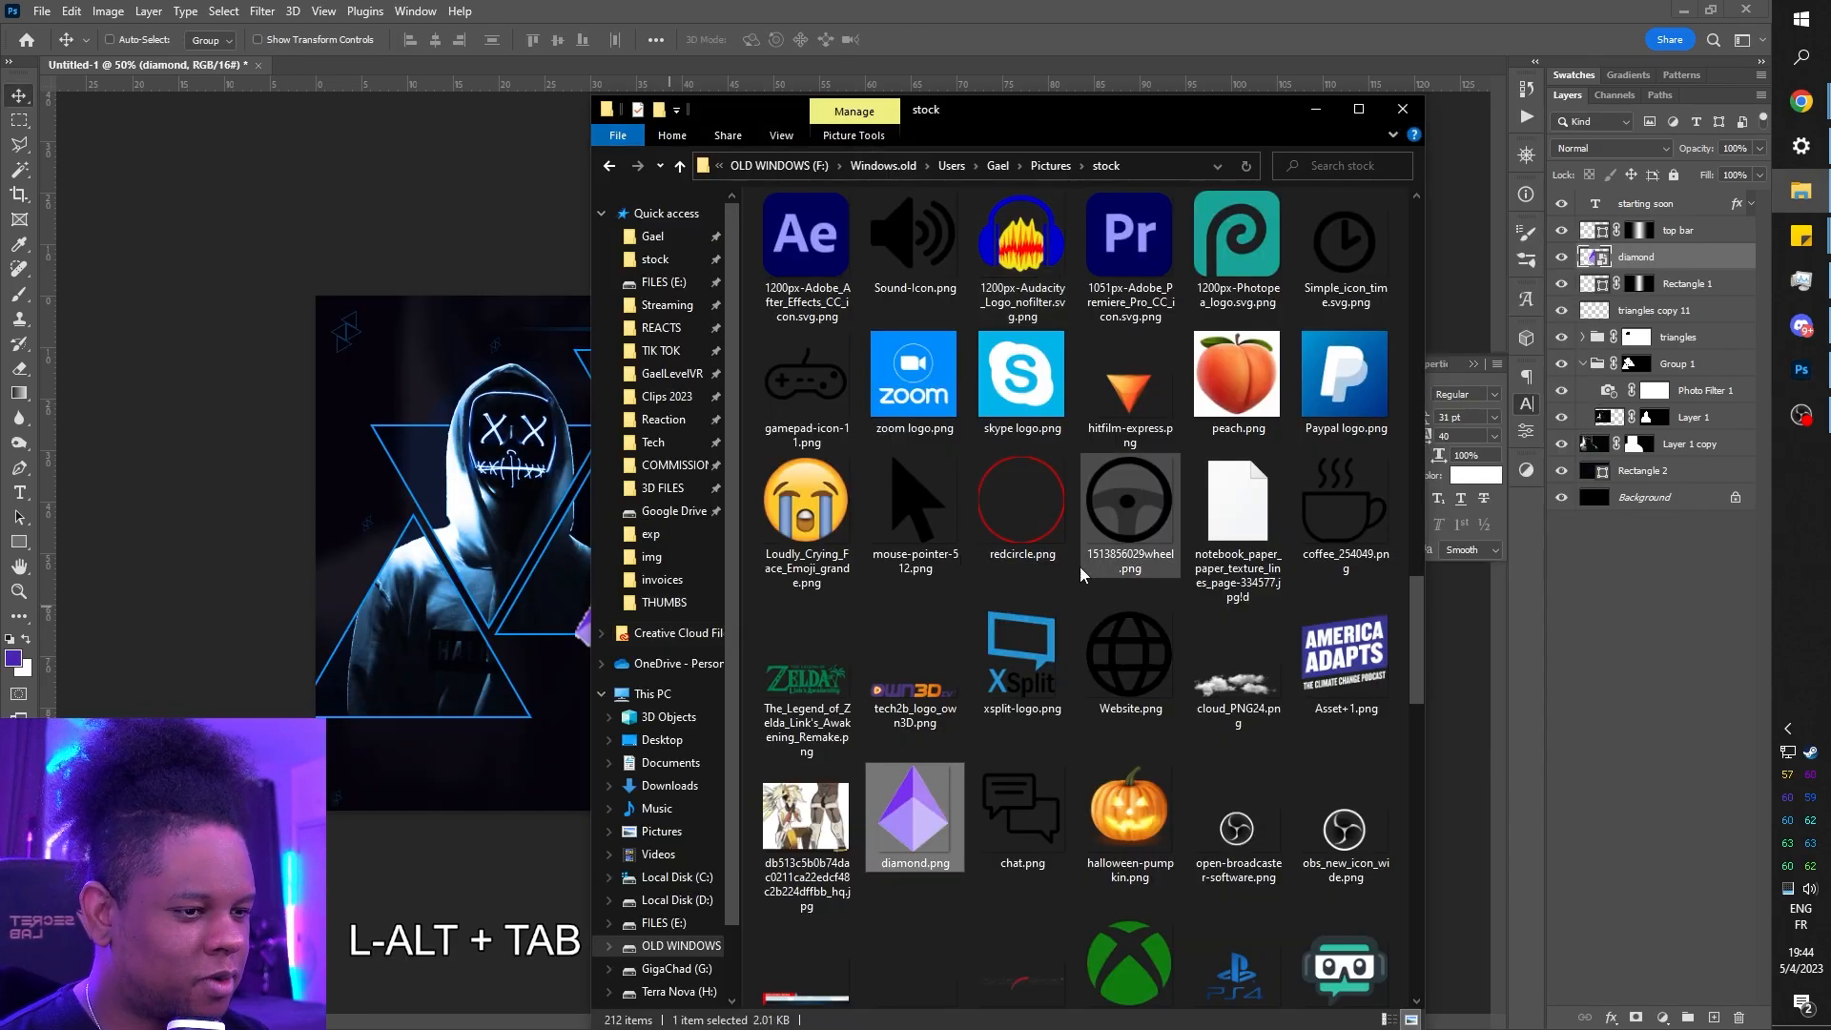
scroll(1013, 673, down, 3)
scroll(1011, 665, down, 12)
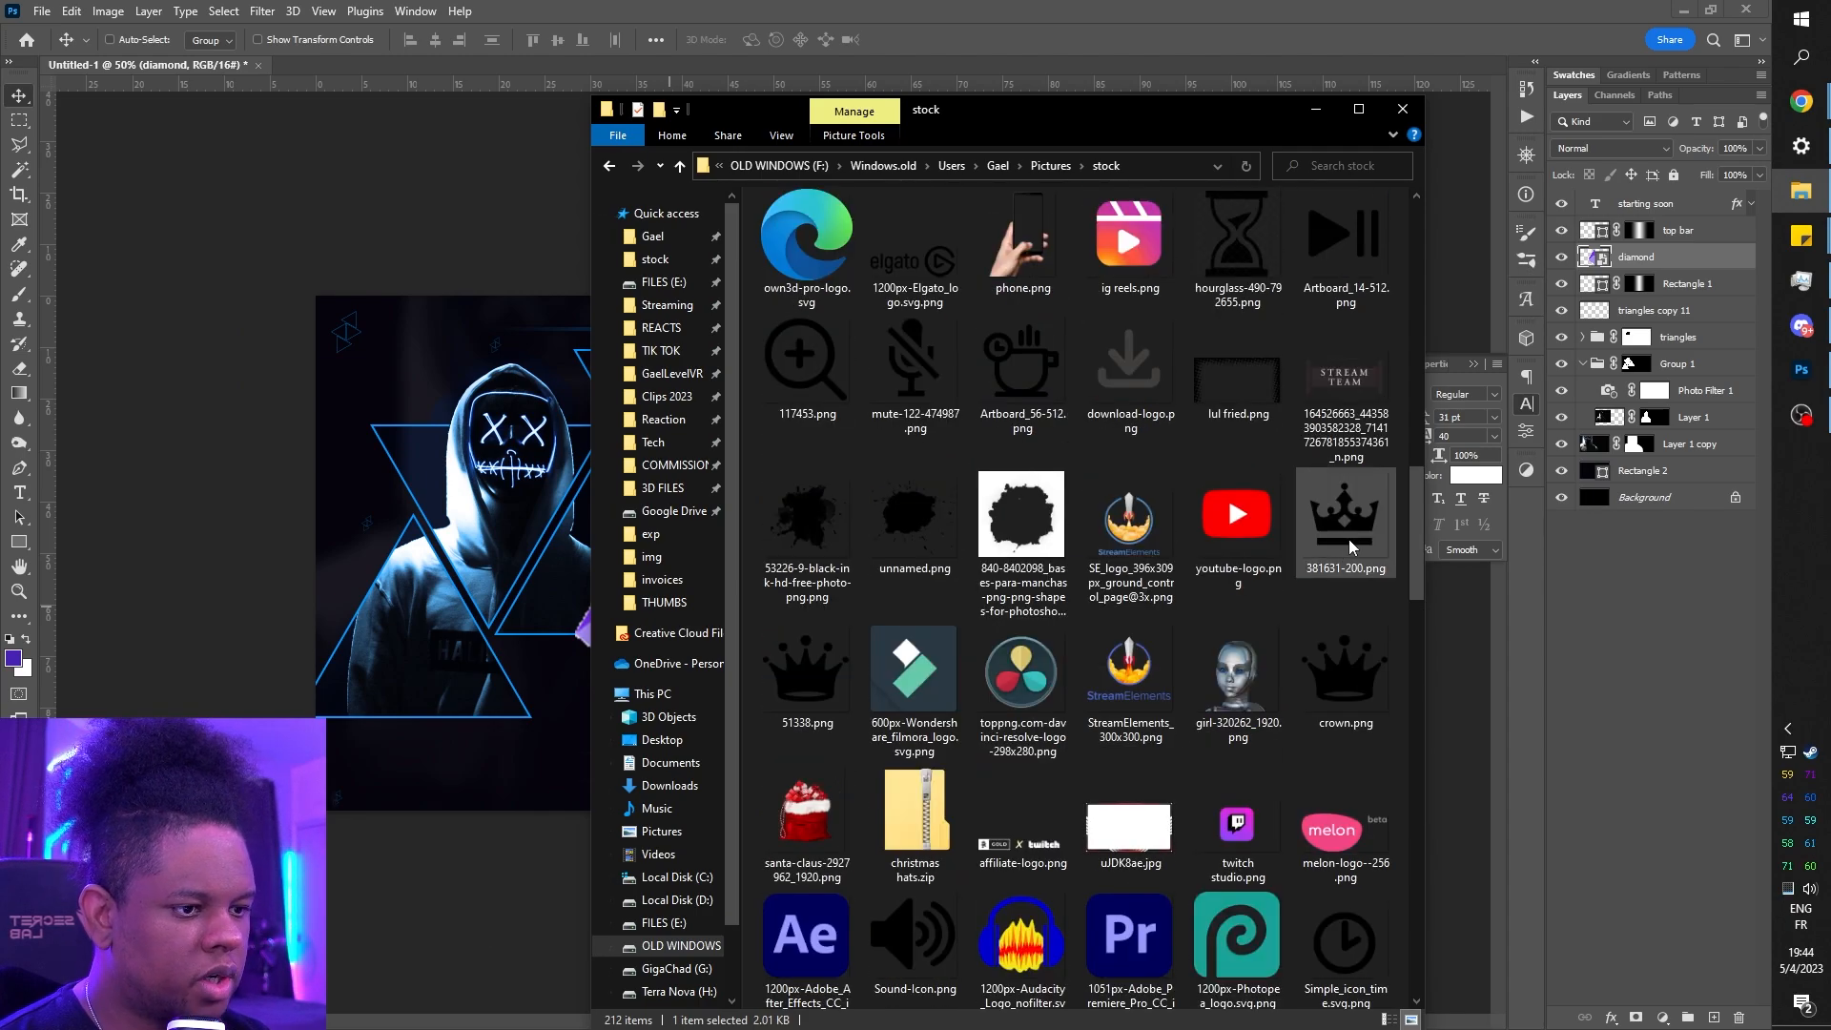
drag(1338, 518, 515, 394)
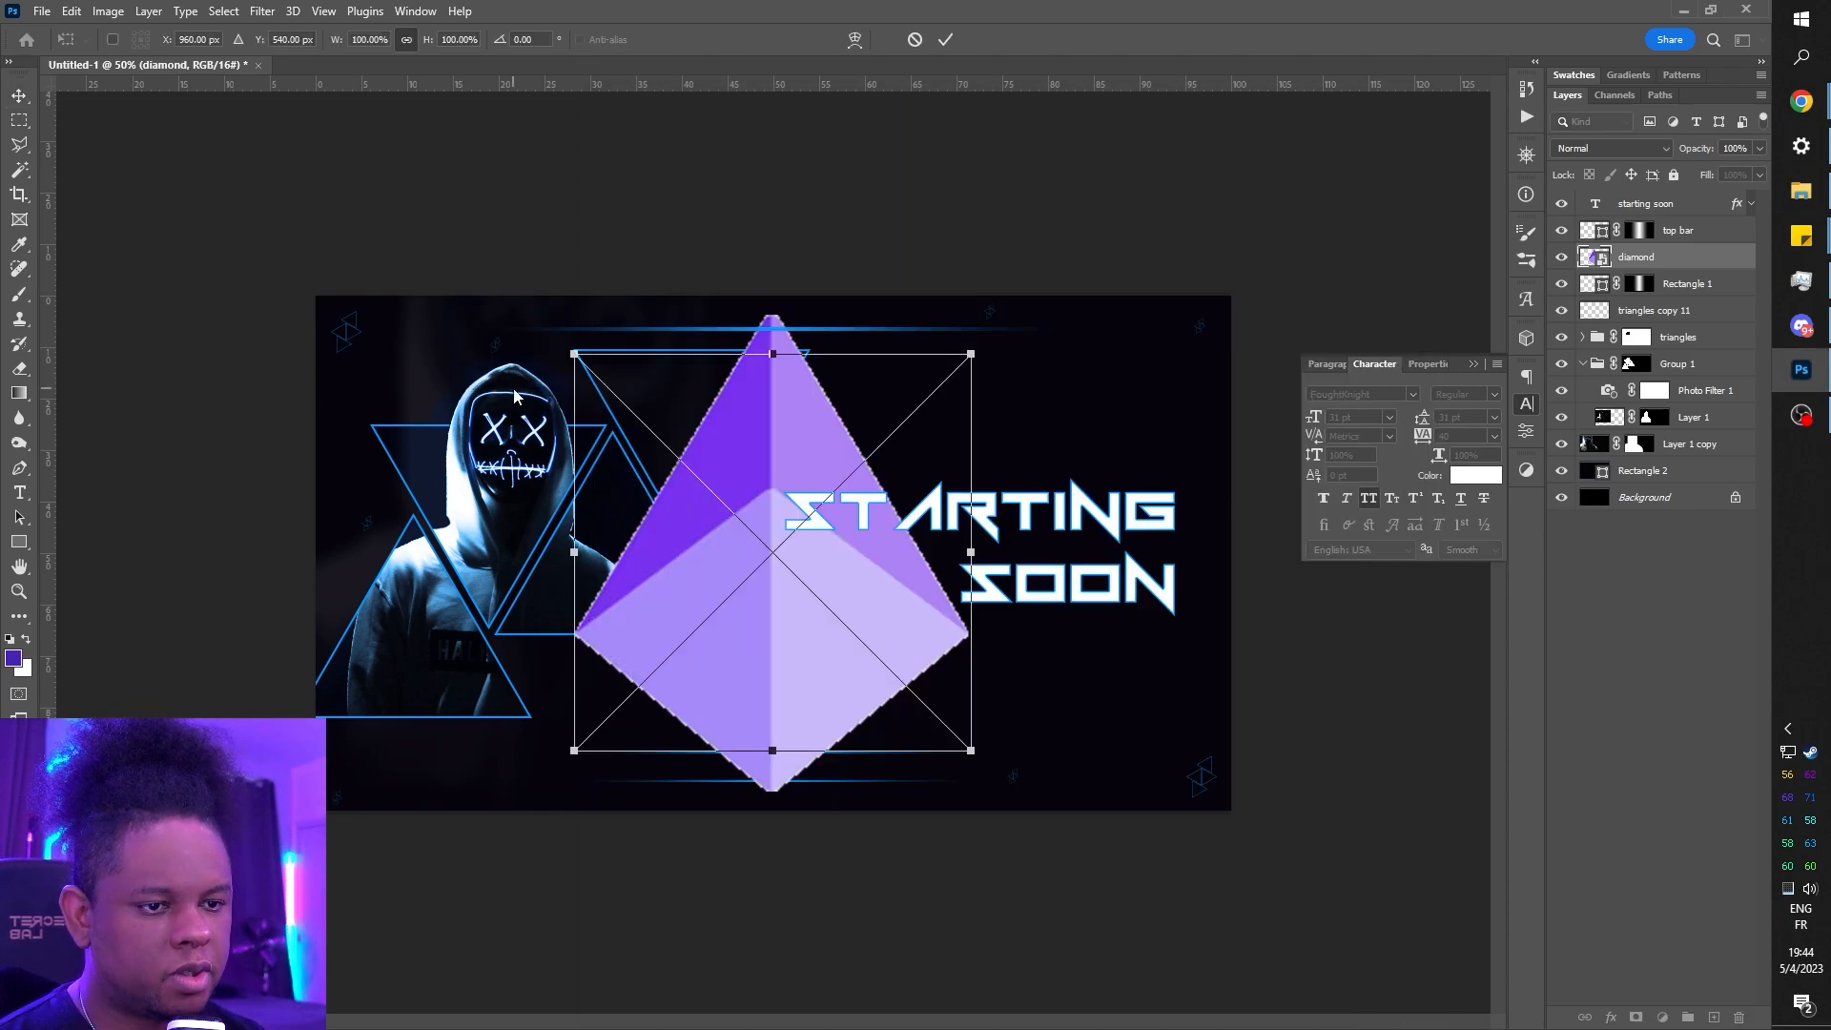
key(Return)
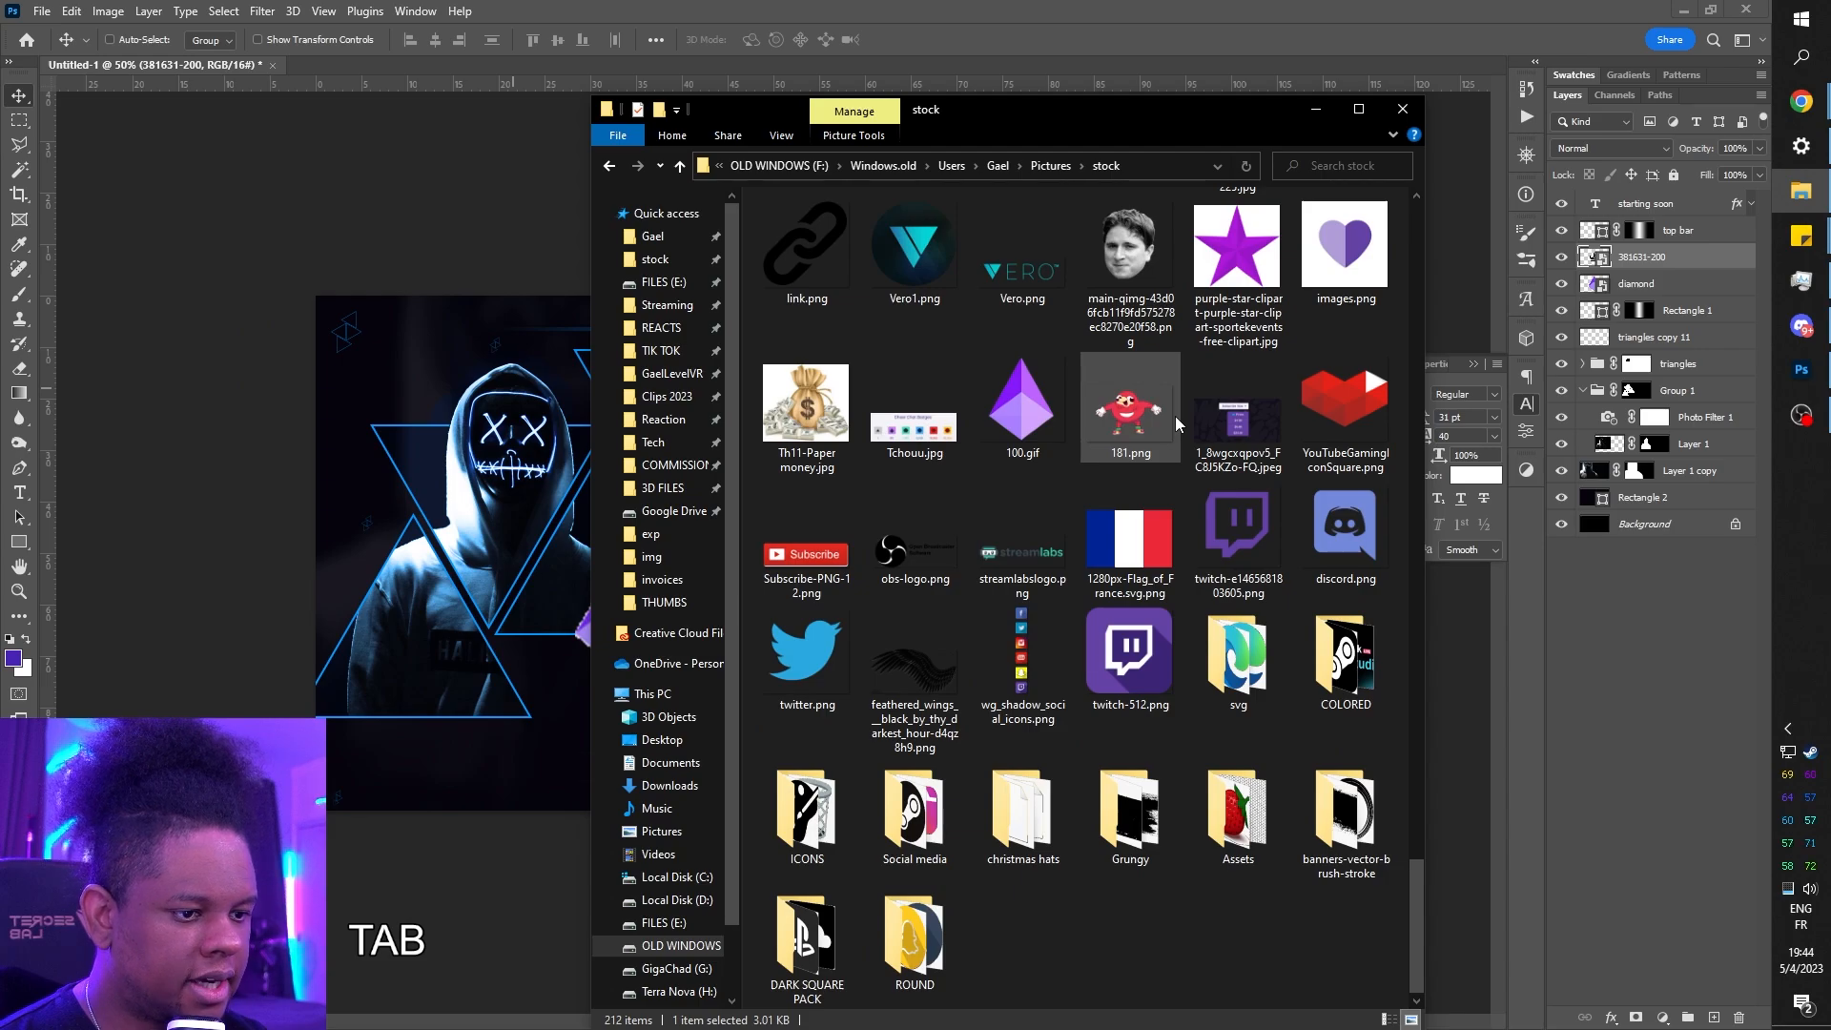
scroll(1175, 416, down, 10)
click(1130, 372)
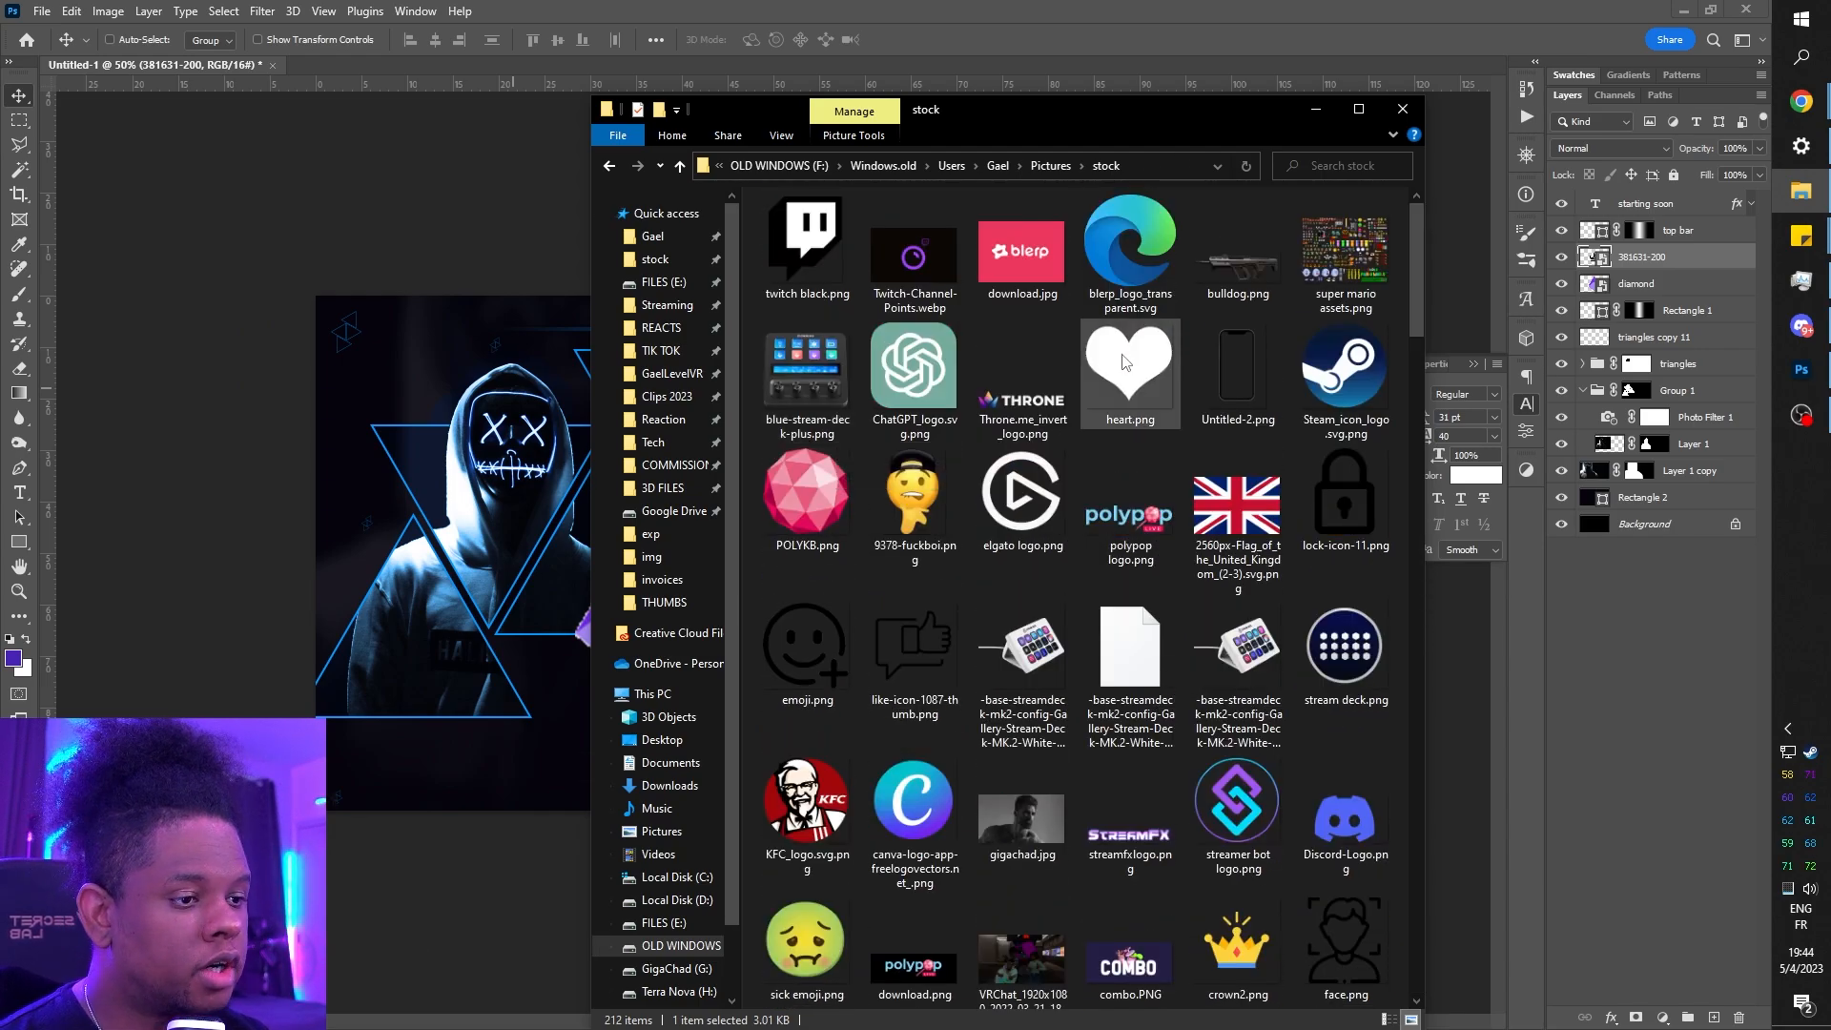
click(994, 10)
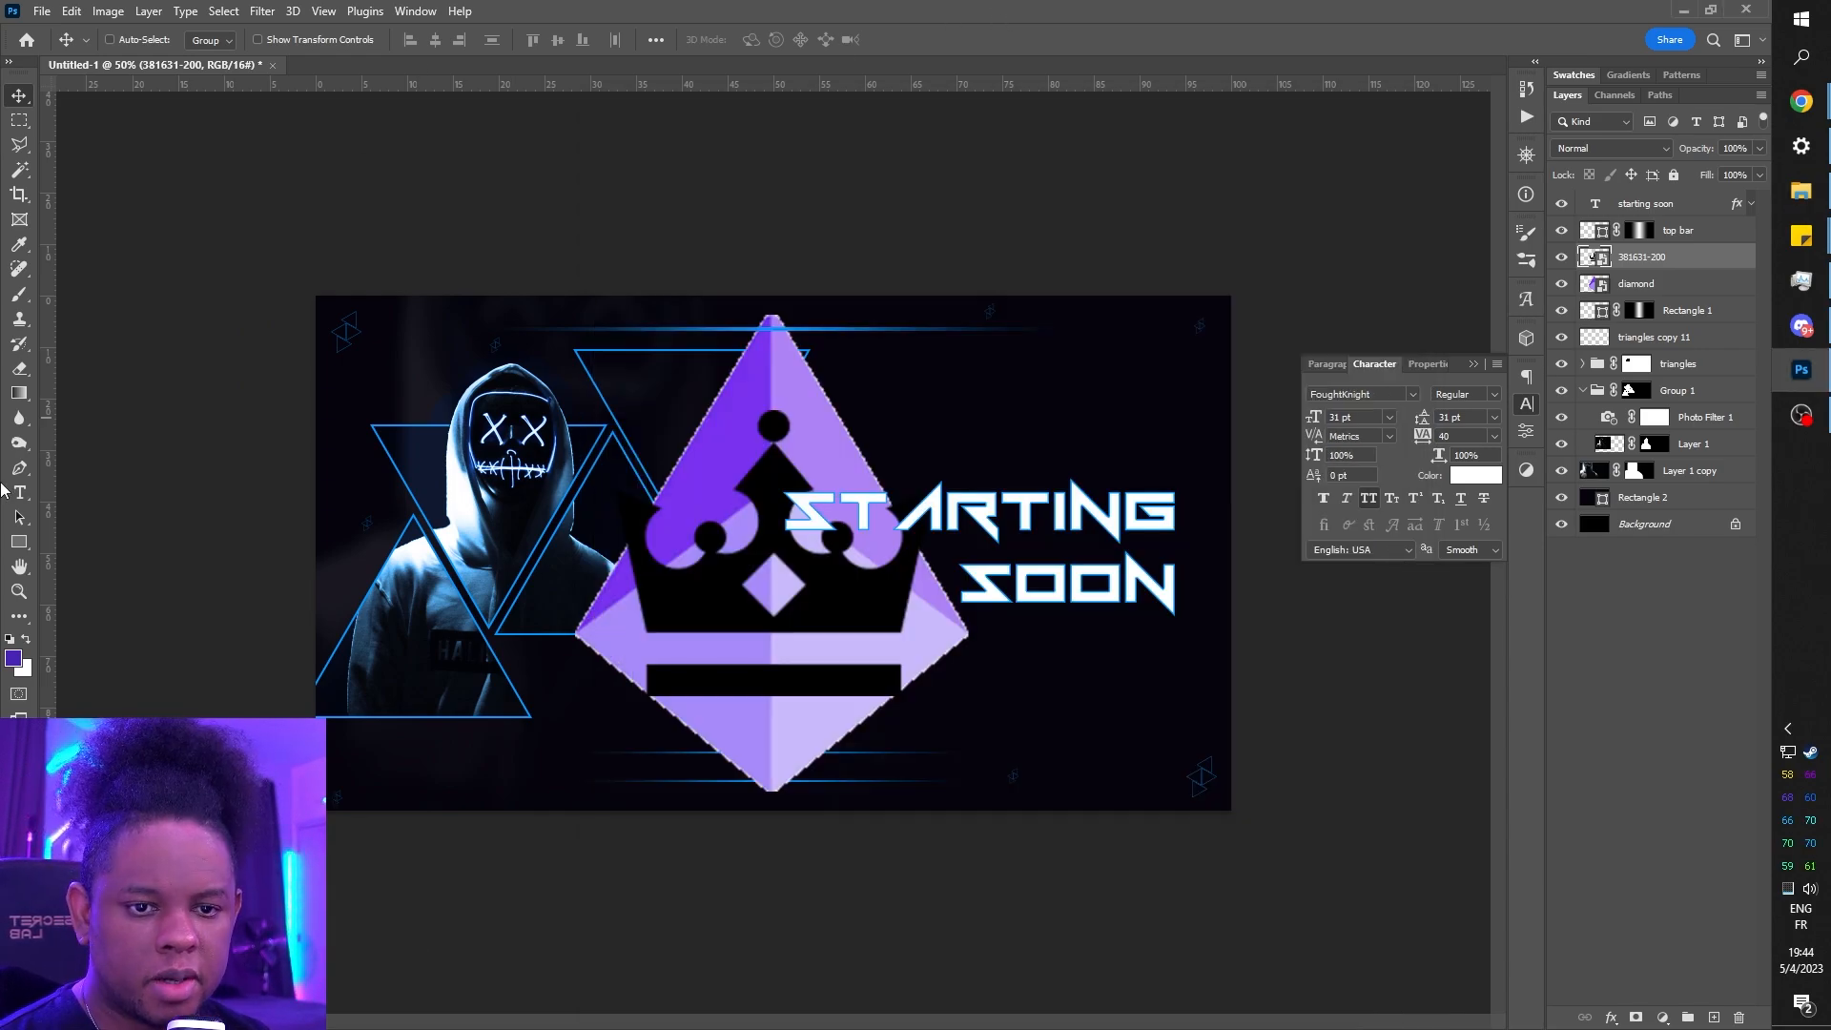
- Draw a five-point star custom shape about 656 × 620 px over the crown, with no fill and a white 1 pt stroke
click(19, 541)
right_click(21, 543)
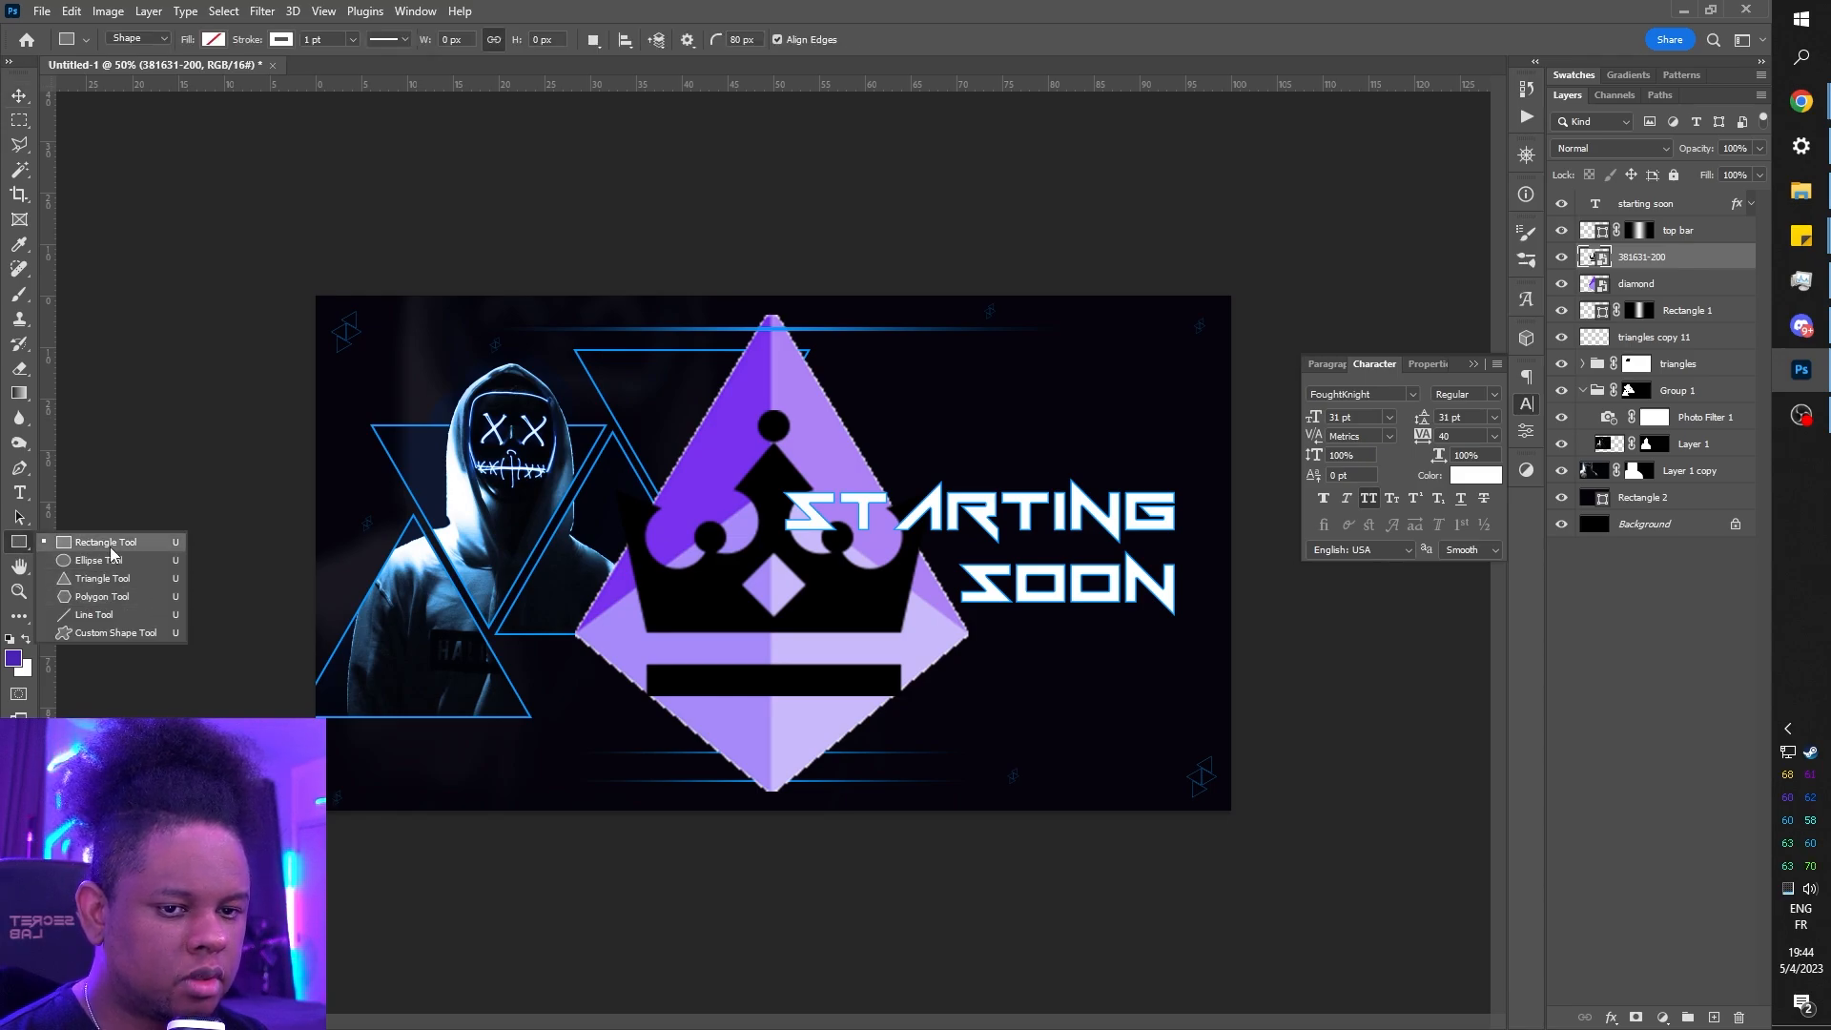
click(122, 637)
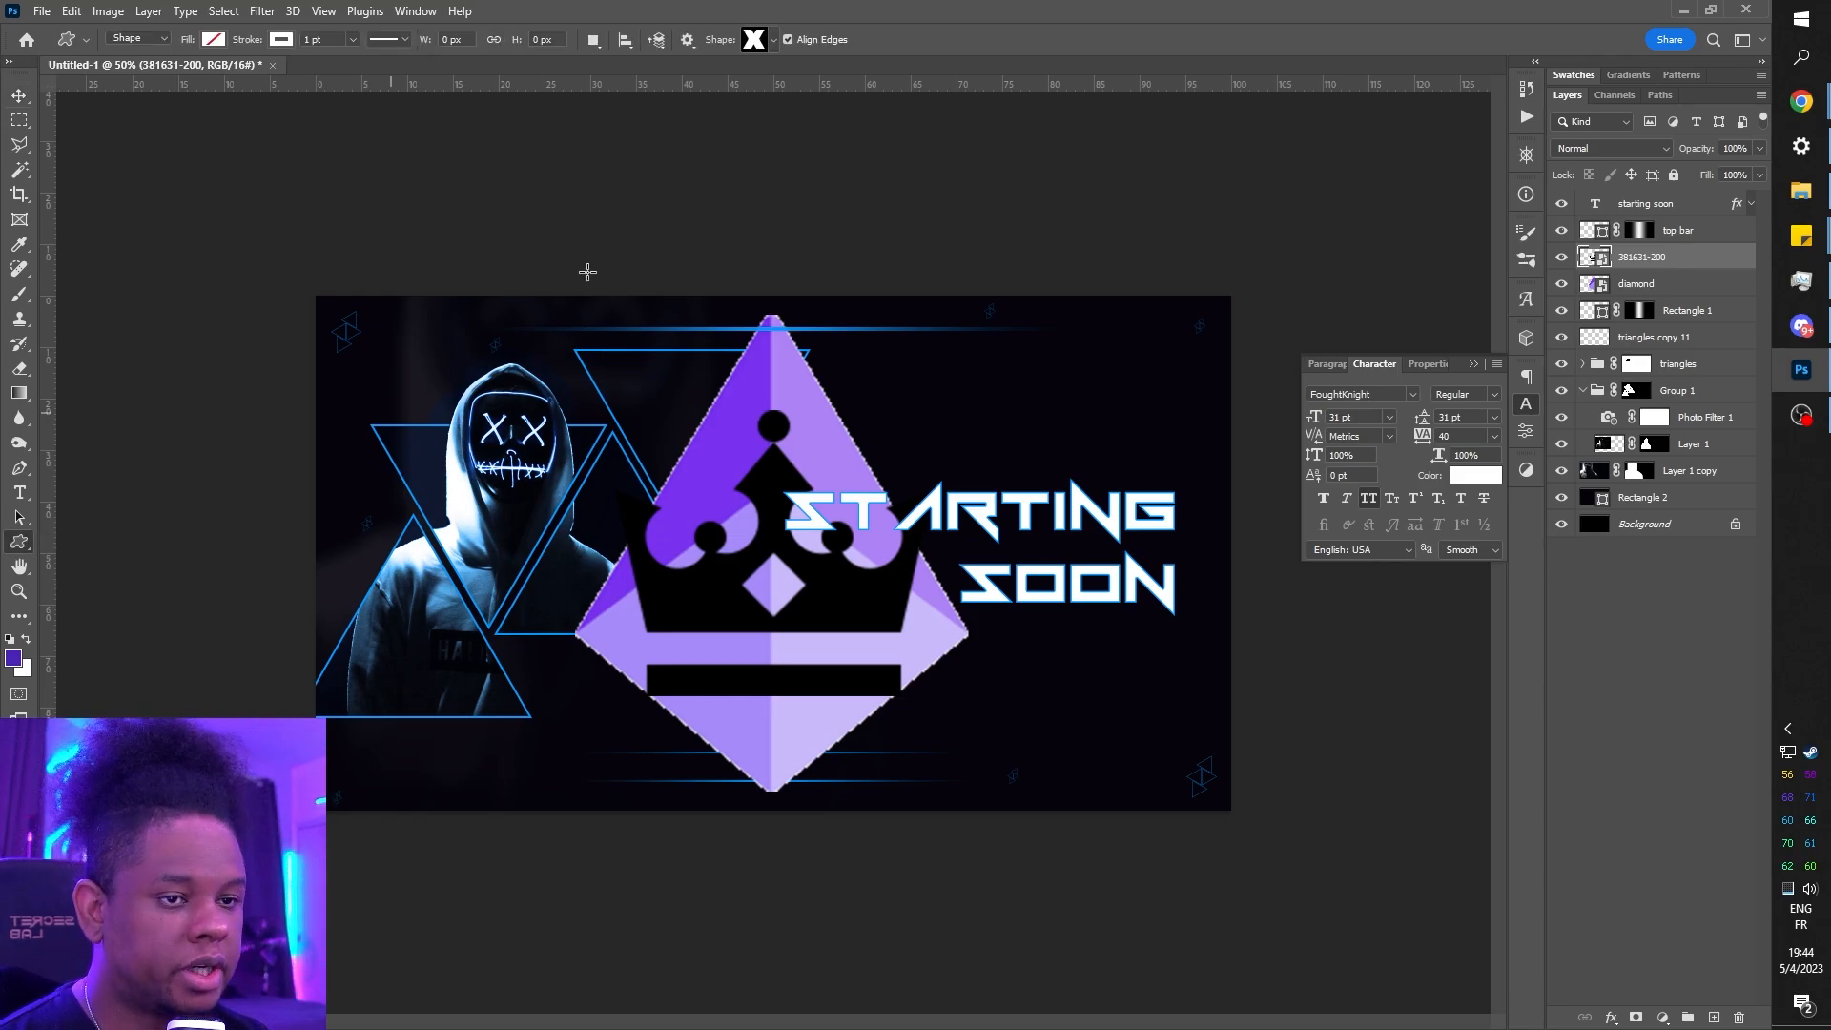
click(774, 40)
scroll(693, 145, down, 5)
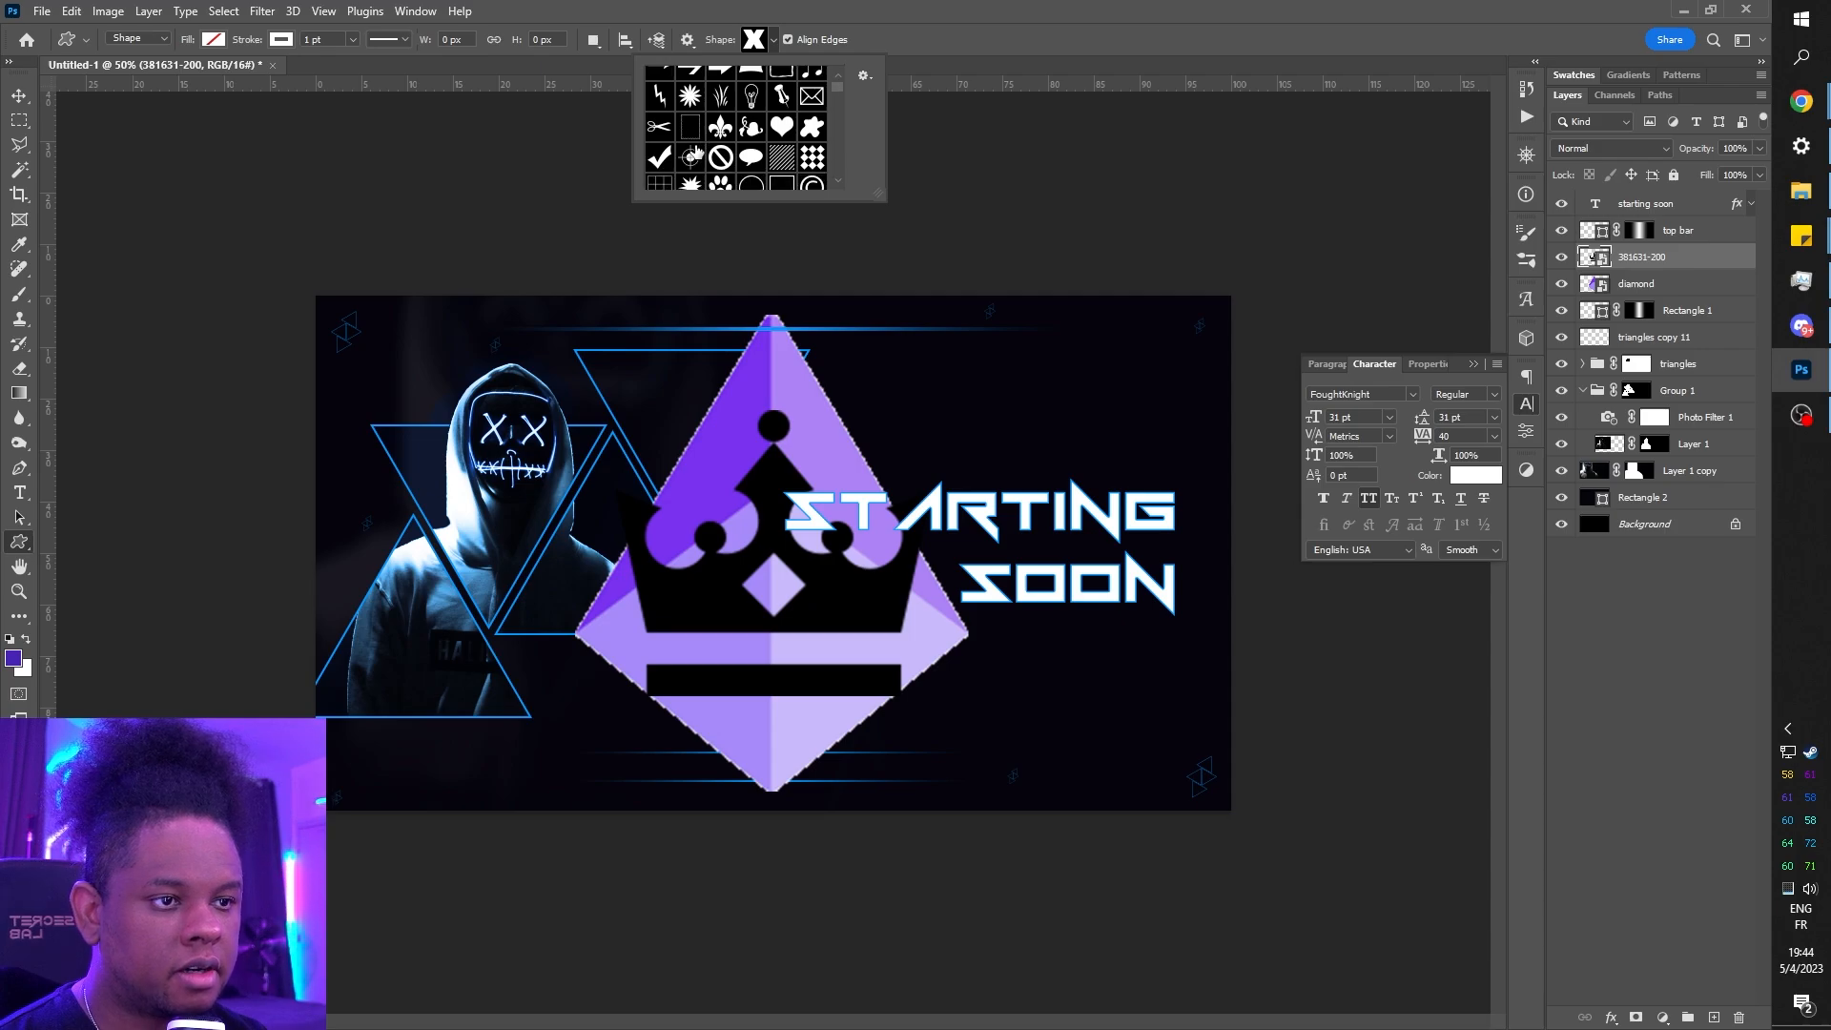
click(689, 96)
drag(635, 399, 948, 696)
key(Return)
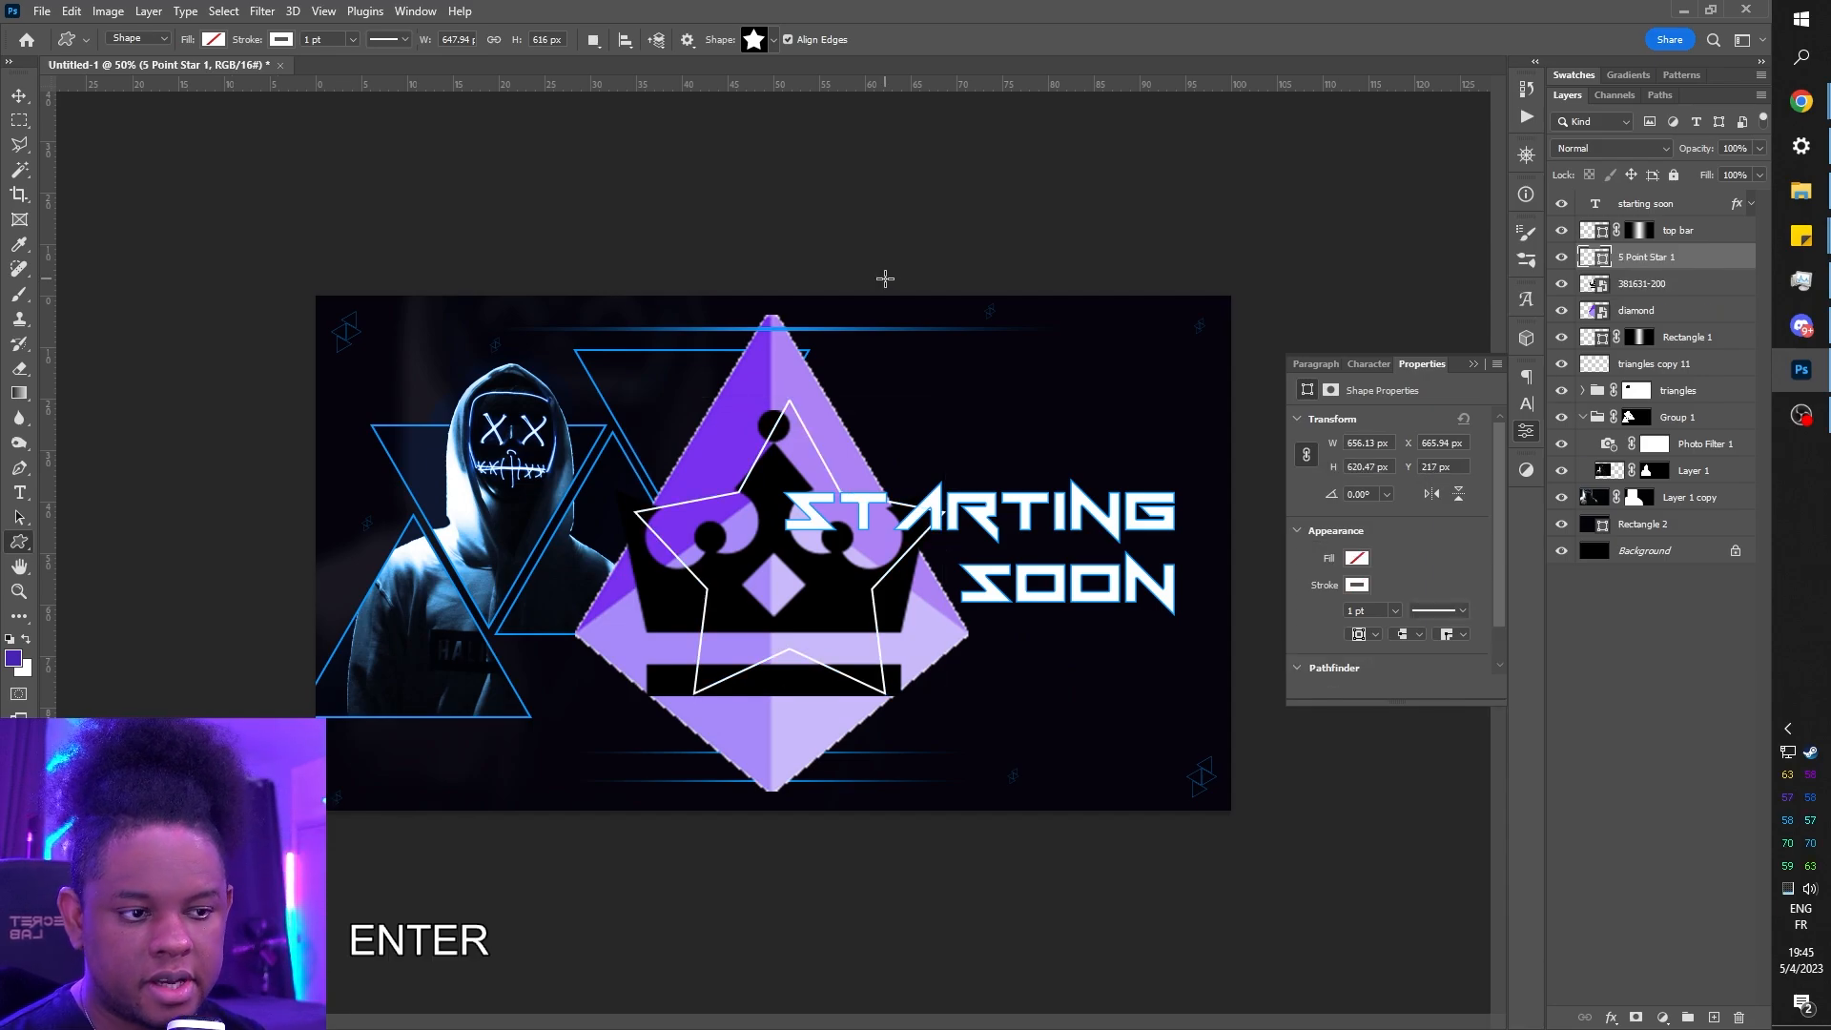
- Centre the star horizontally and vertically on the canvas and clear the selection
key(ctrl+a)
key(v)
click(435, 41)
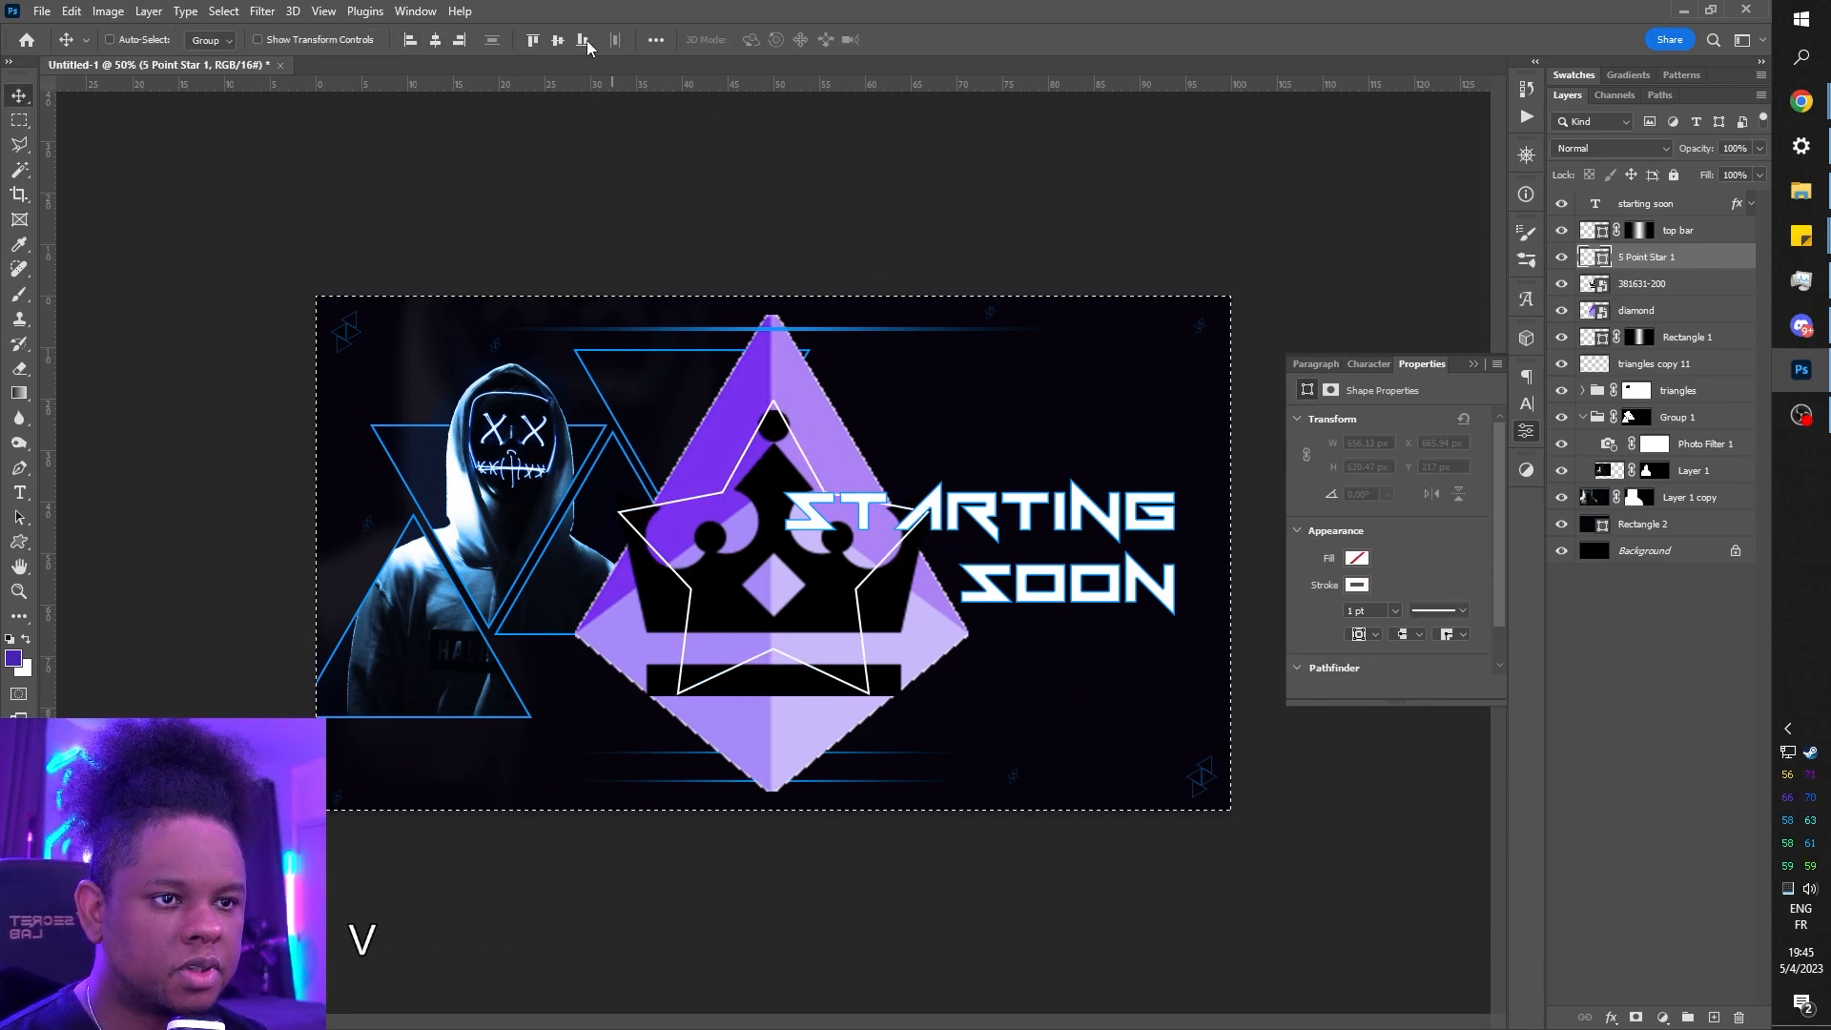
click(559, 41)
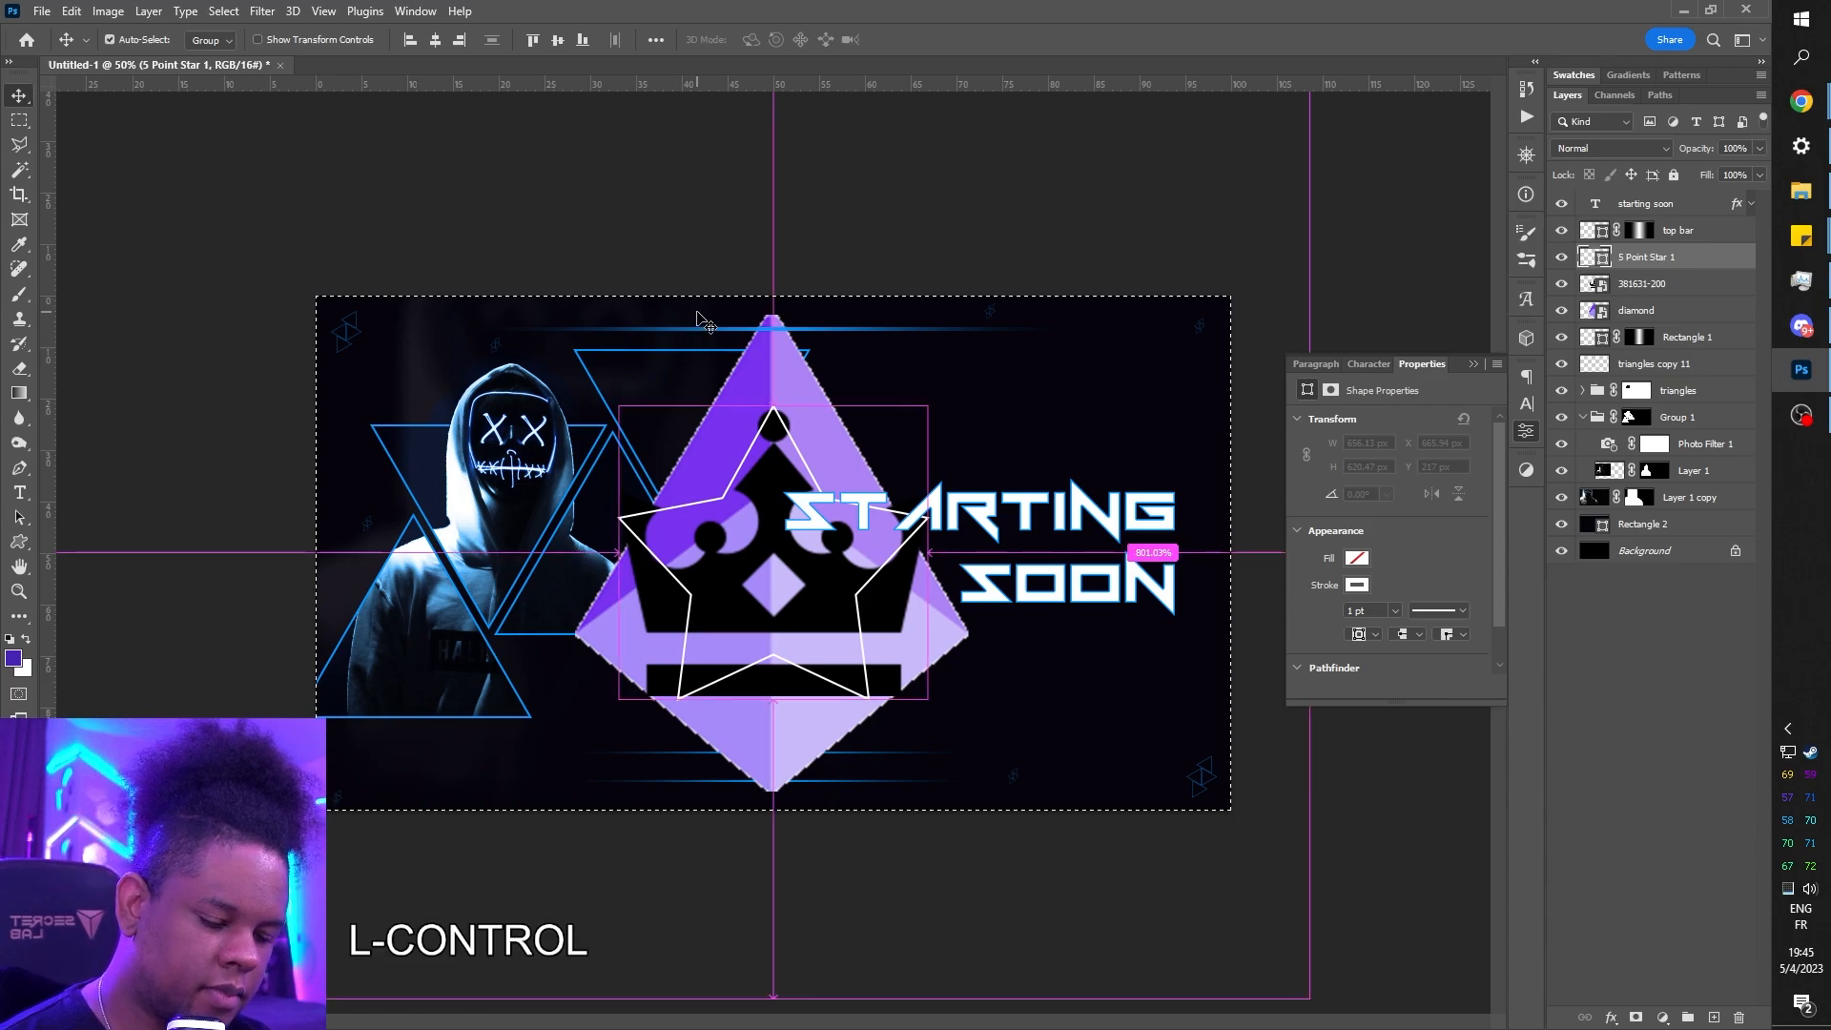
key(ctrl+d)
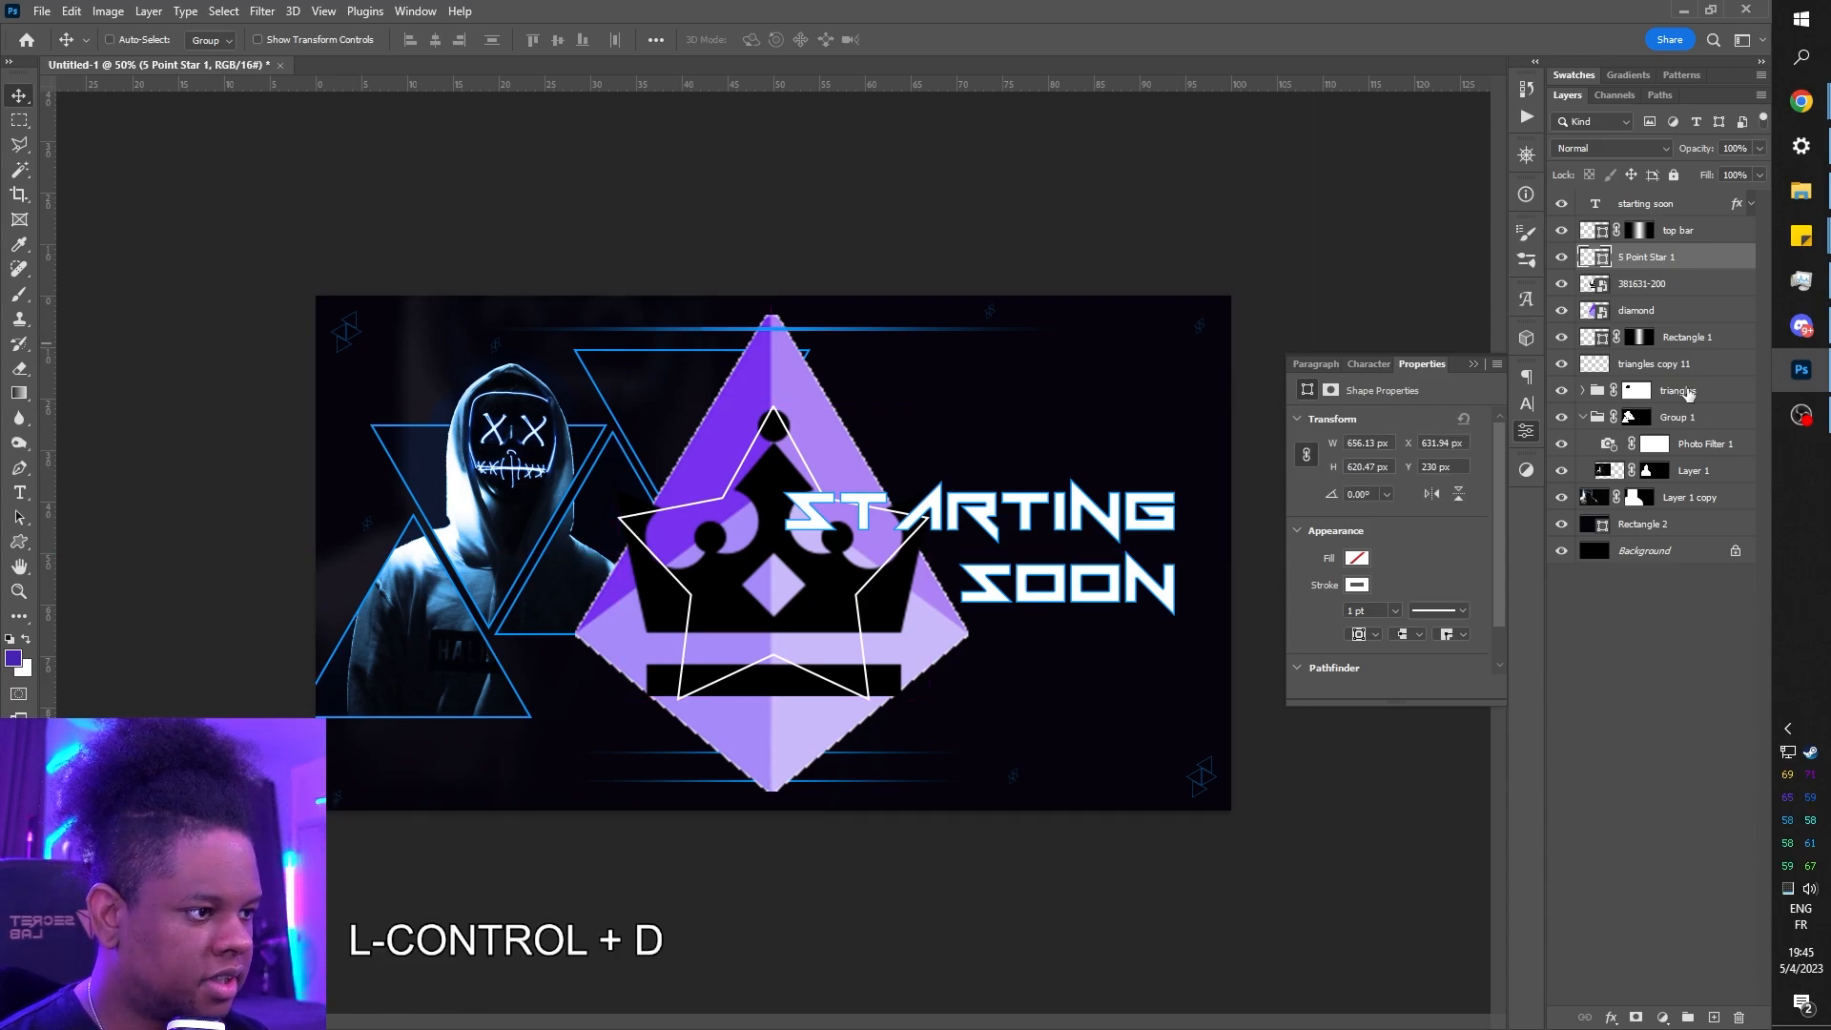
- Scale the diamond about its centre to about 62%
click(1636, 310)
key(ctrl+t)
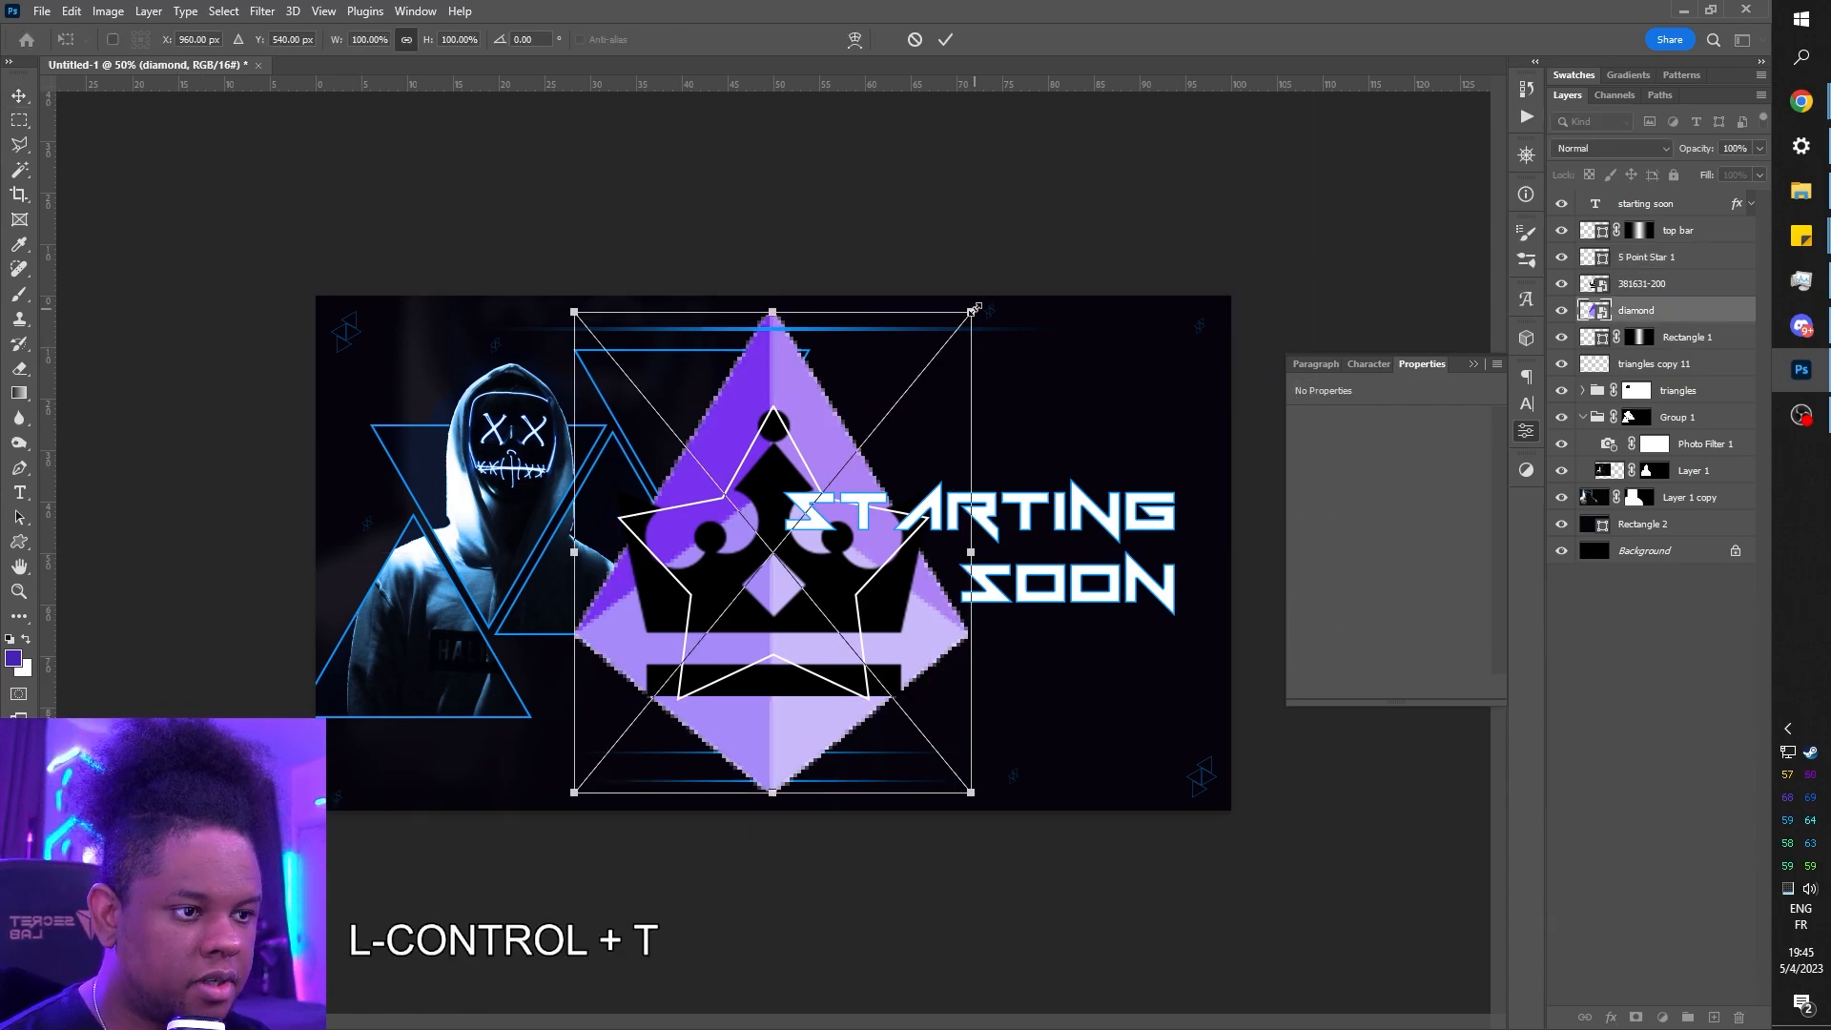
drag(971, 312, 958, 449)
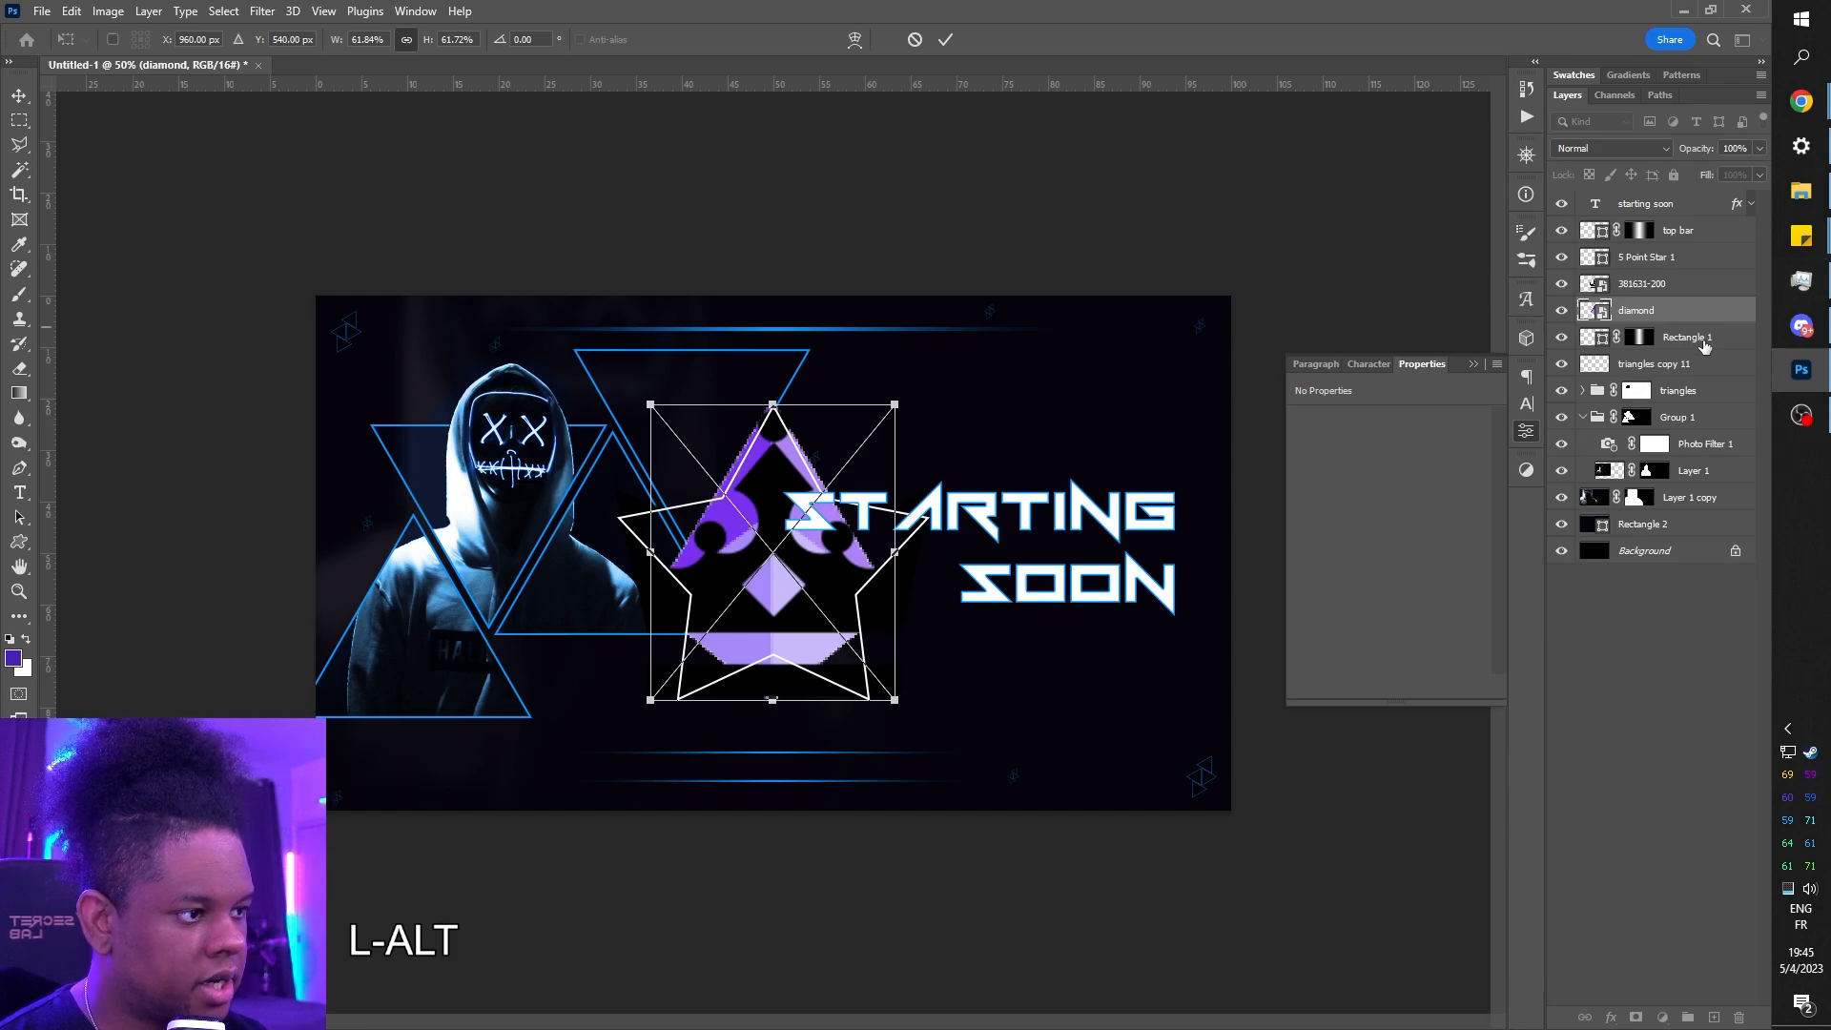
key(Return)
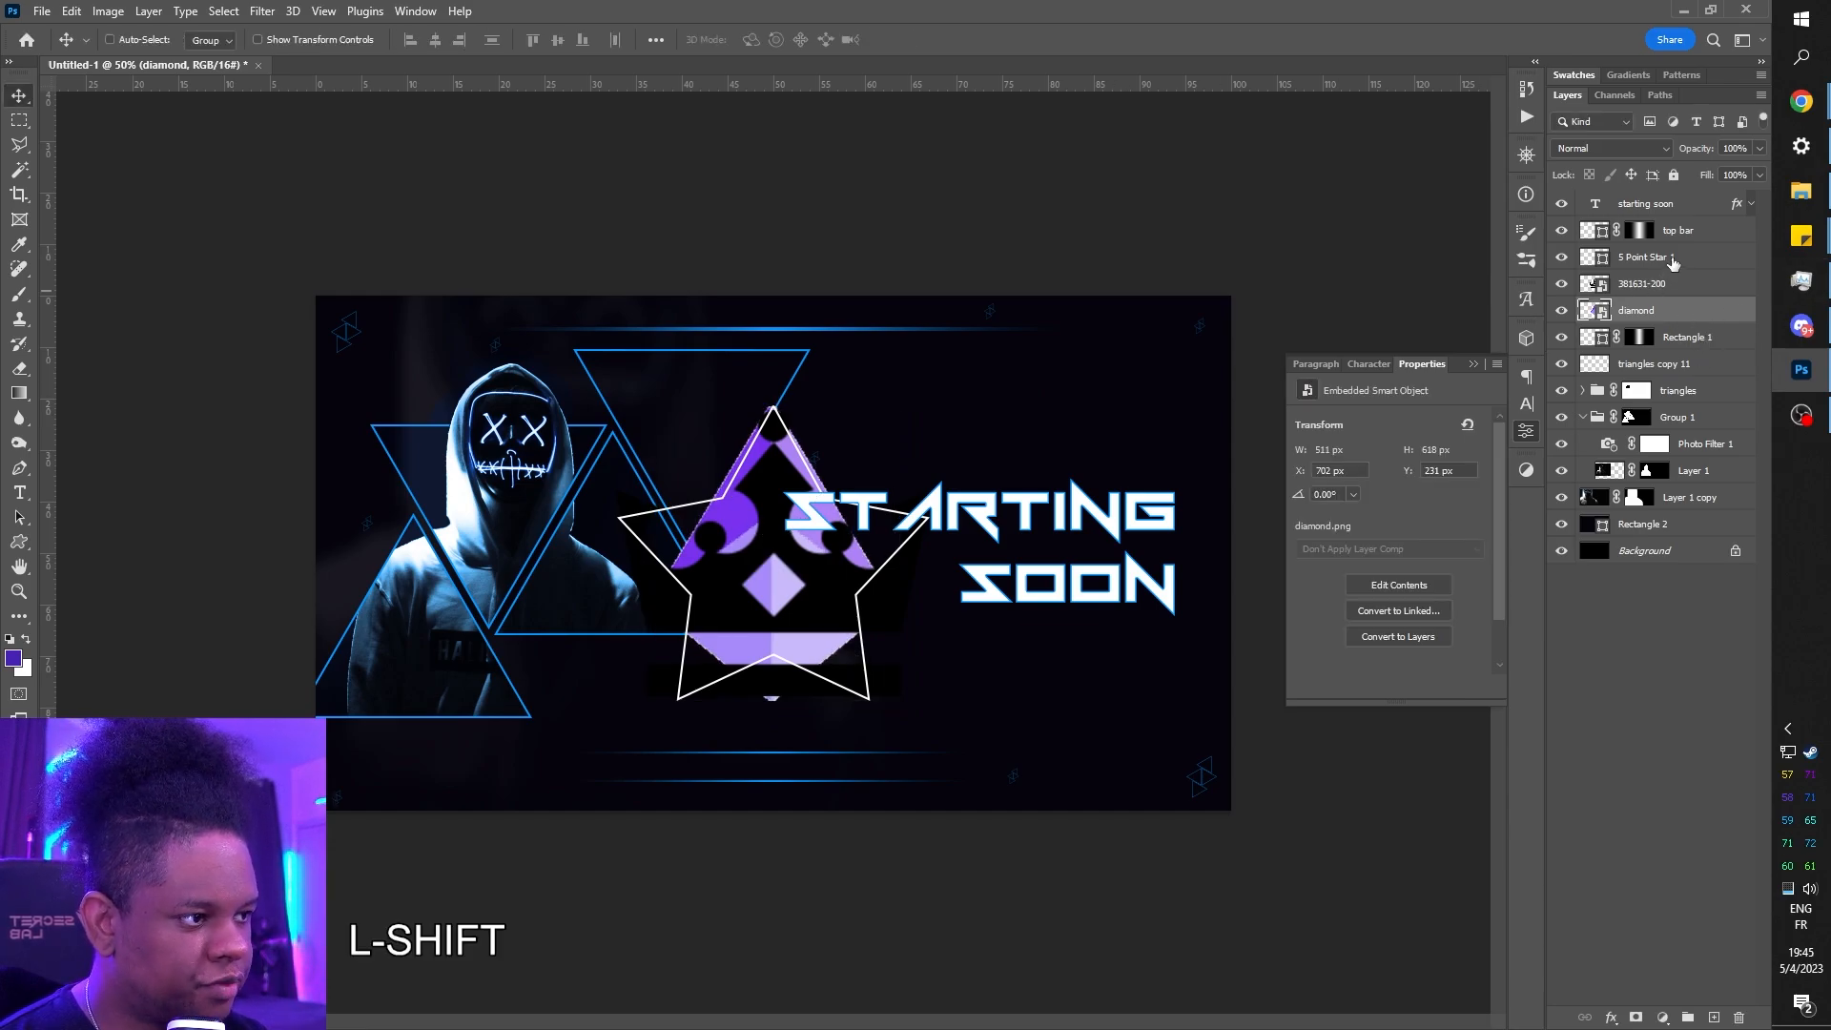
- Scale the star, crown and diamond together down to 6.61%, at the left end of the two bottom bars
shift+click(1672, 263)
key(ctrl+t)
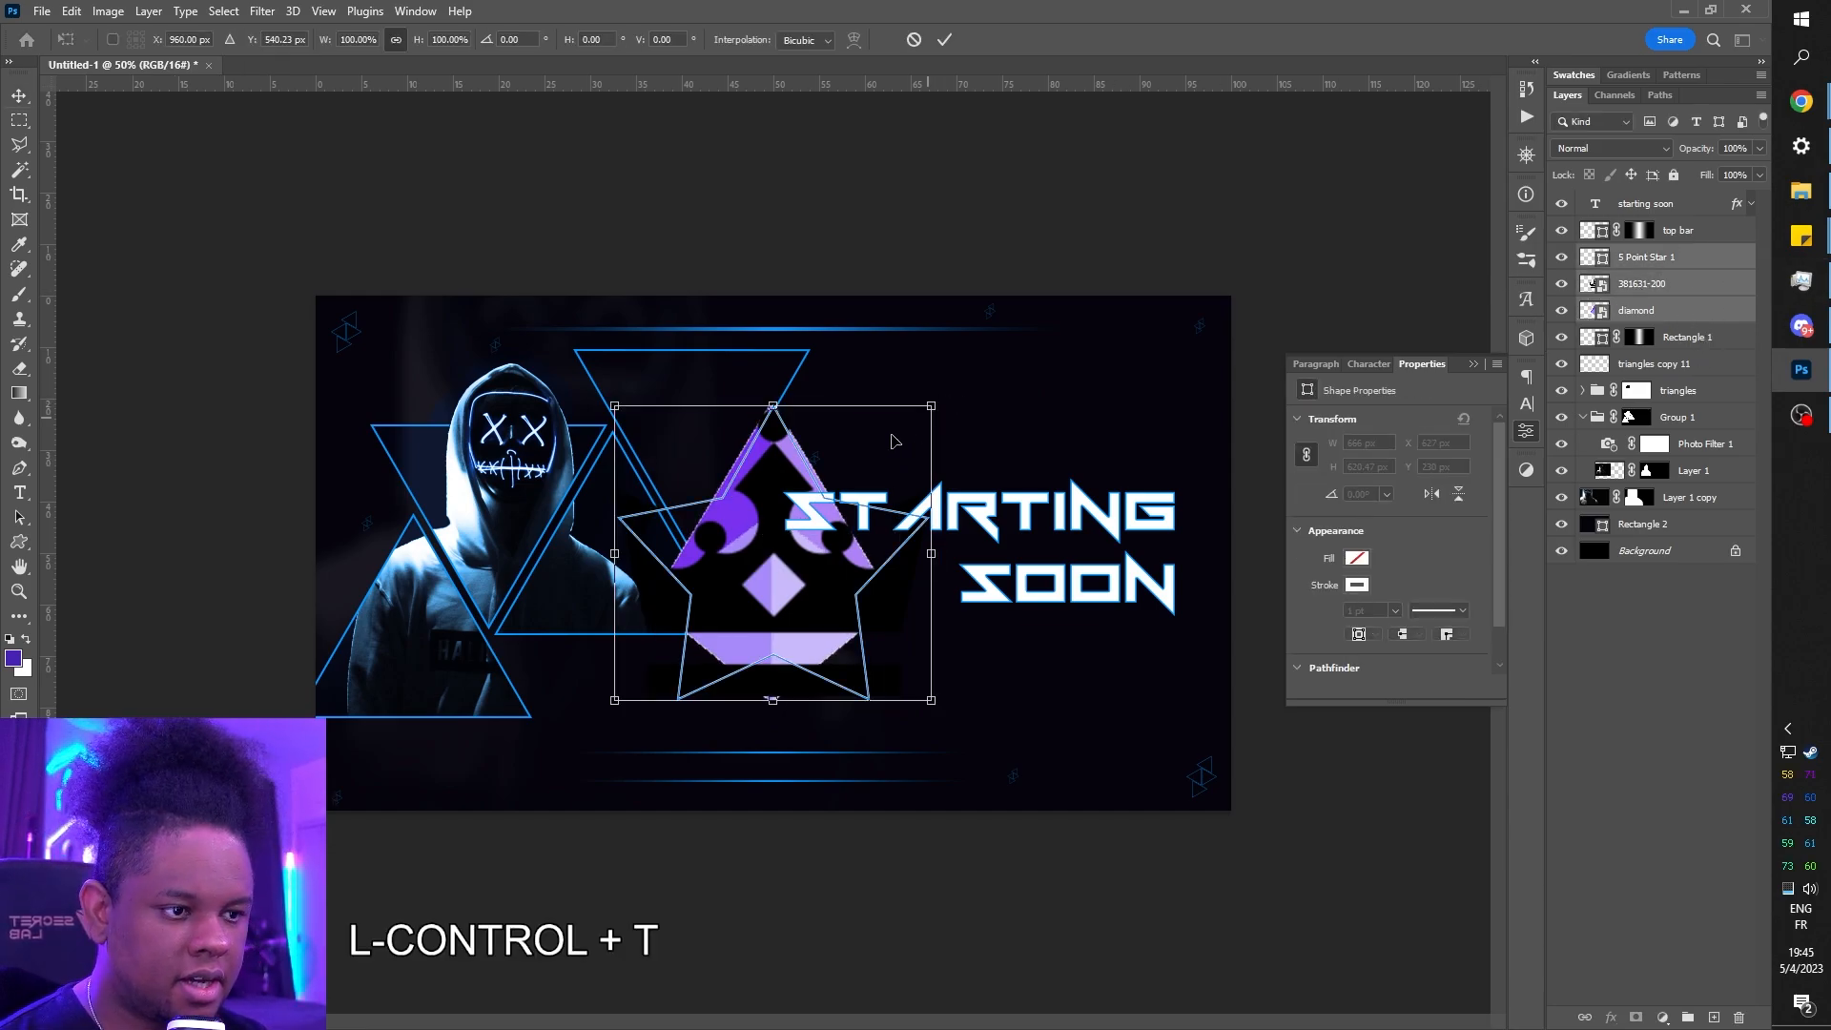
key(ctrl+plus)
key(ctrl+plus)
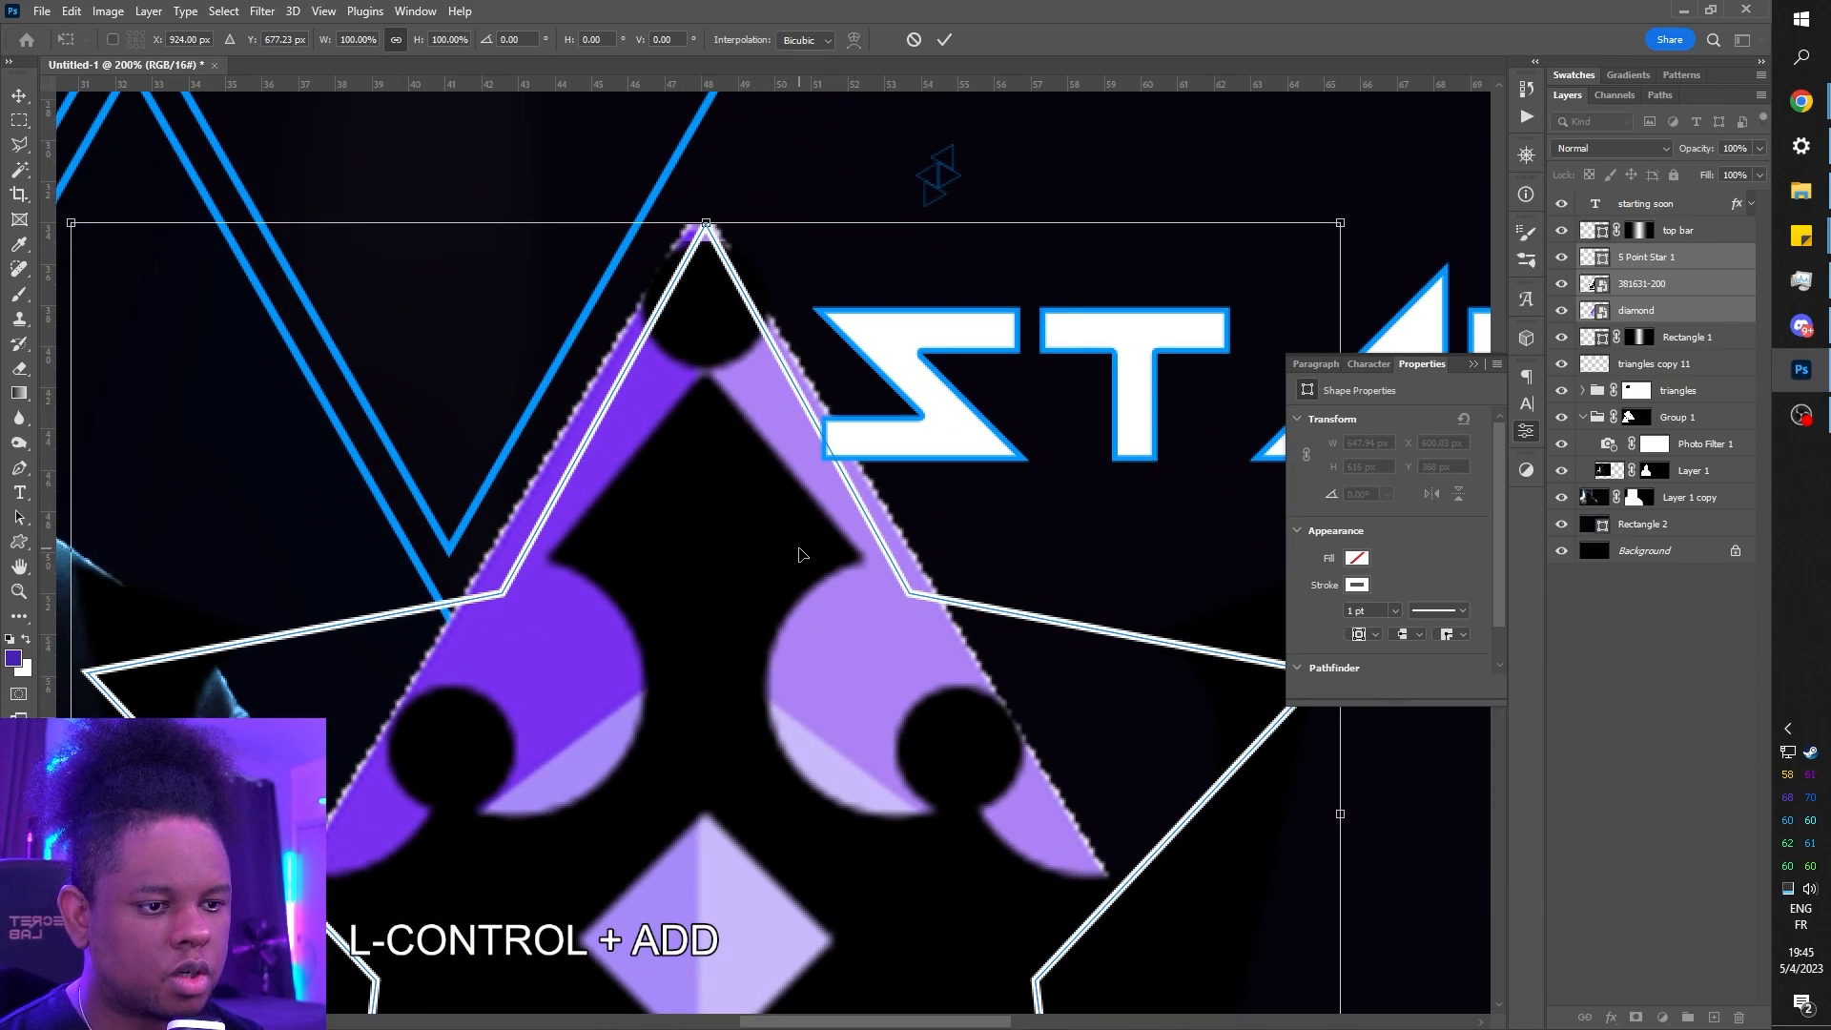
key(space)
drag(584, 806, 576, 630)
drag(825, 389, 772, 585)
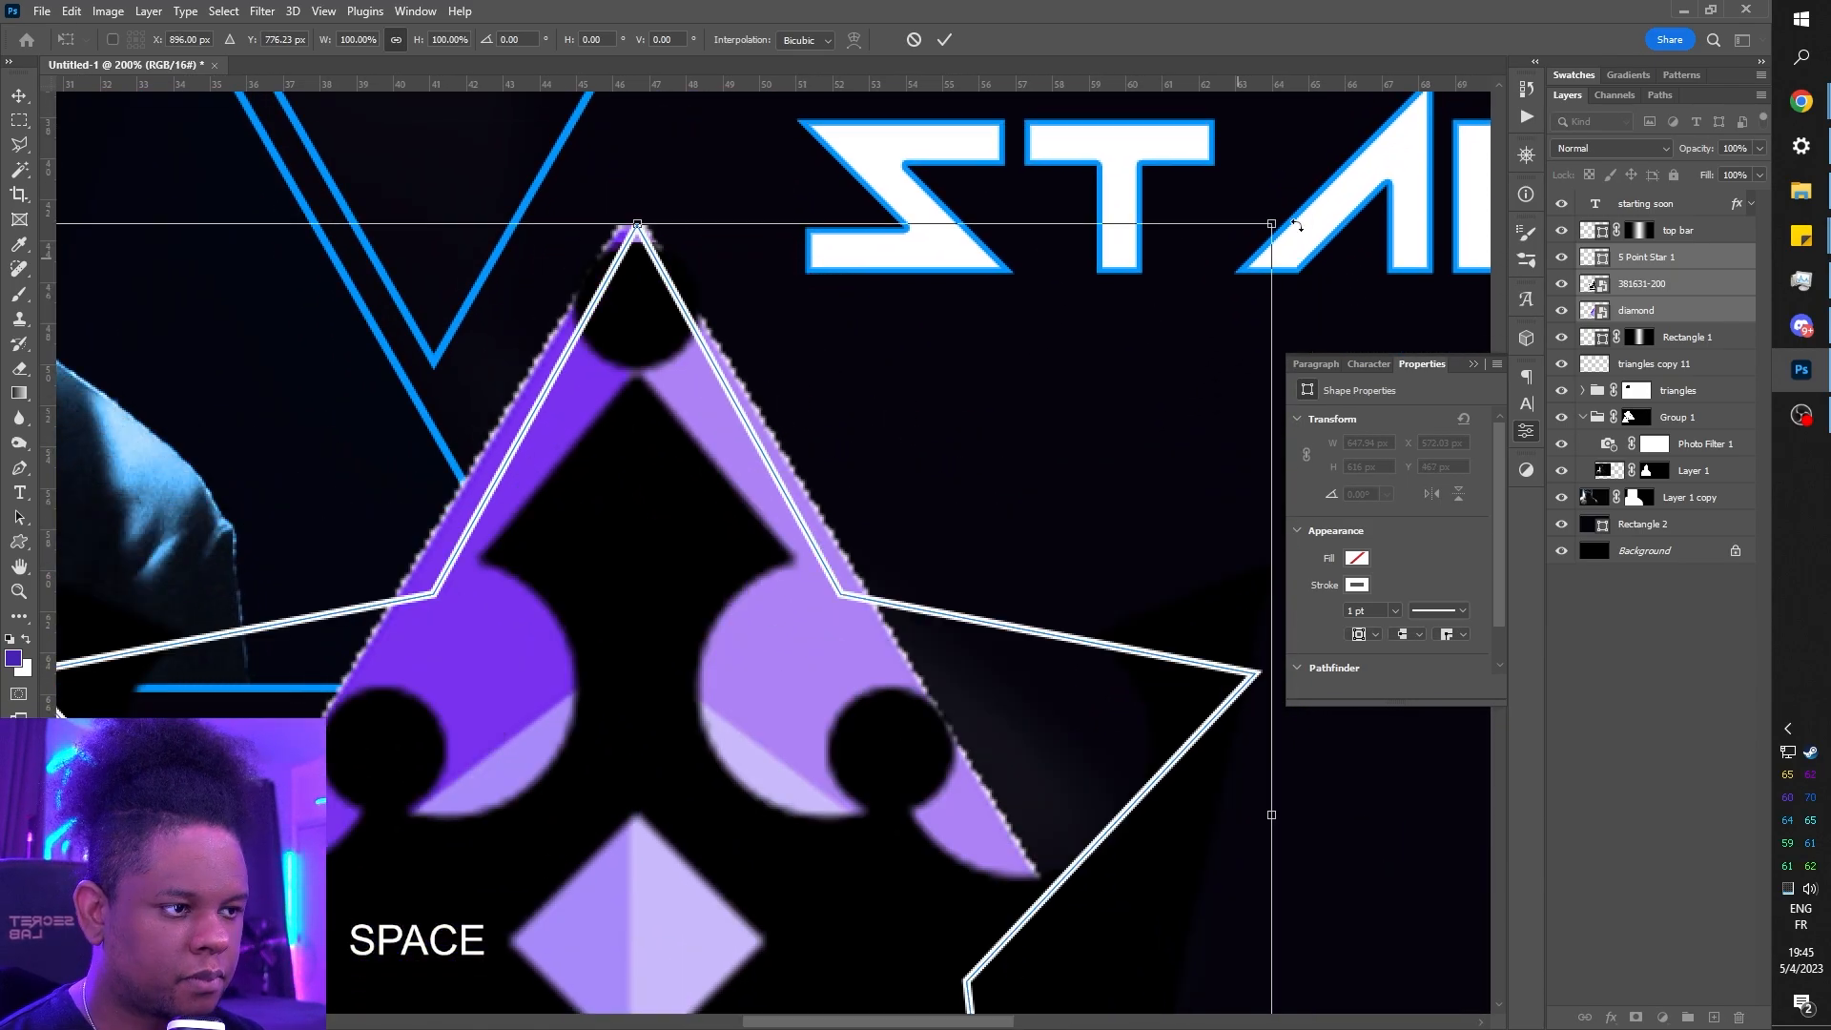
drag(1272, 222, 460, 979)
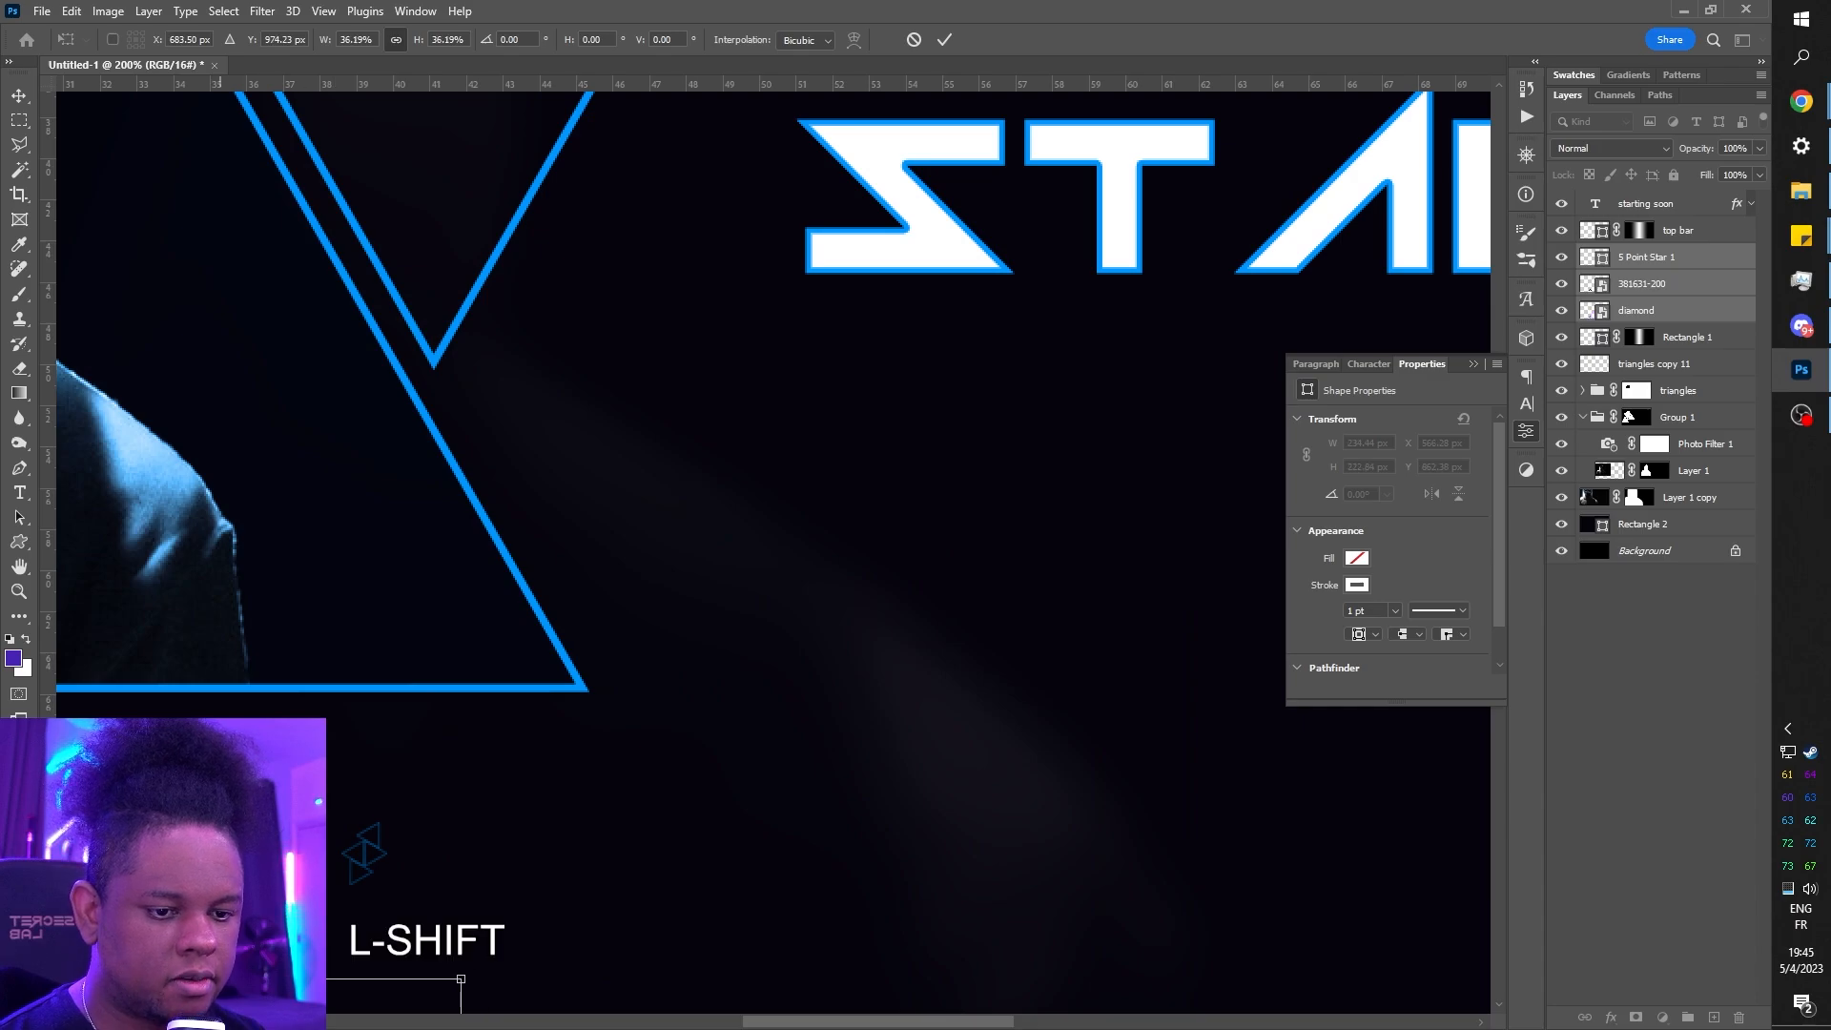
key(space)
drag(531, 805, 891, 720)
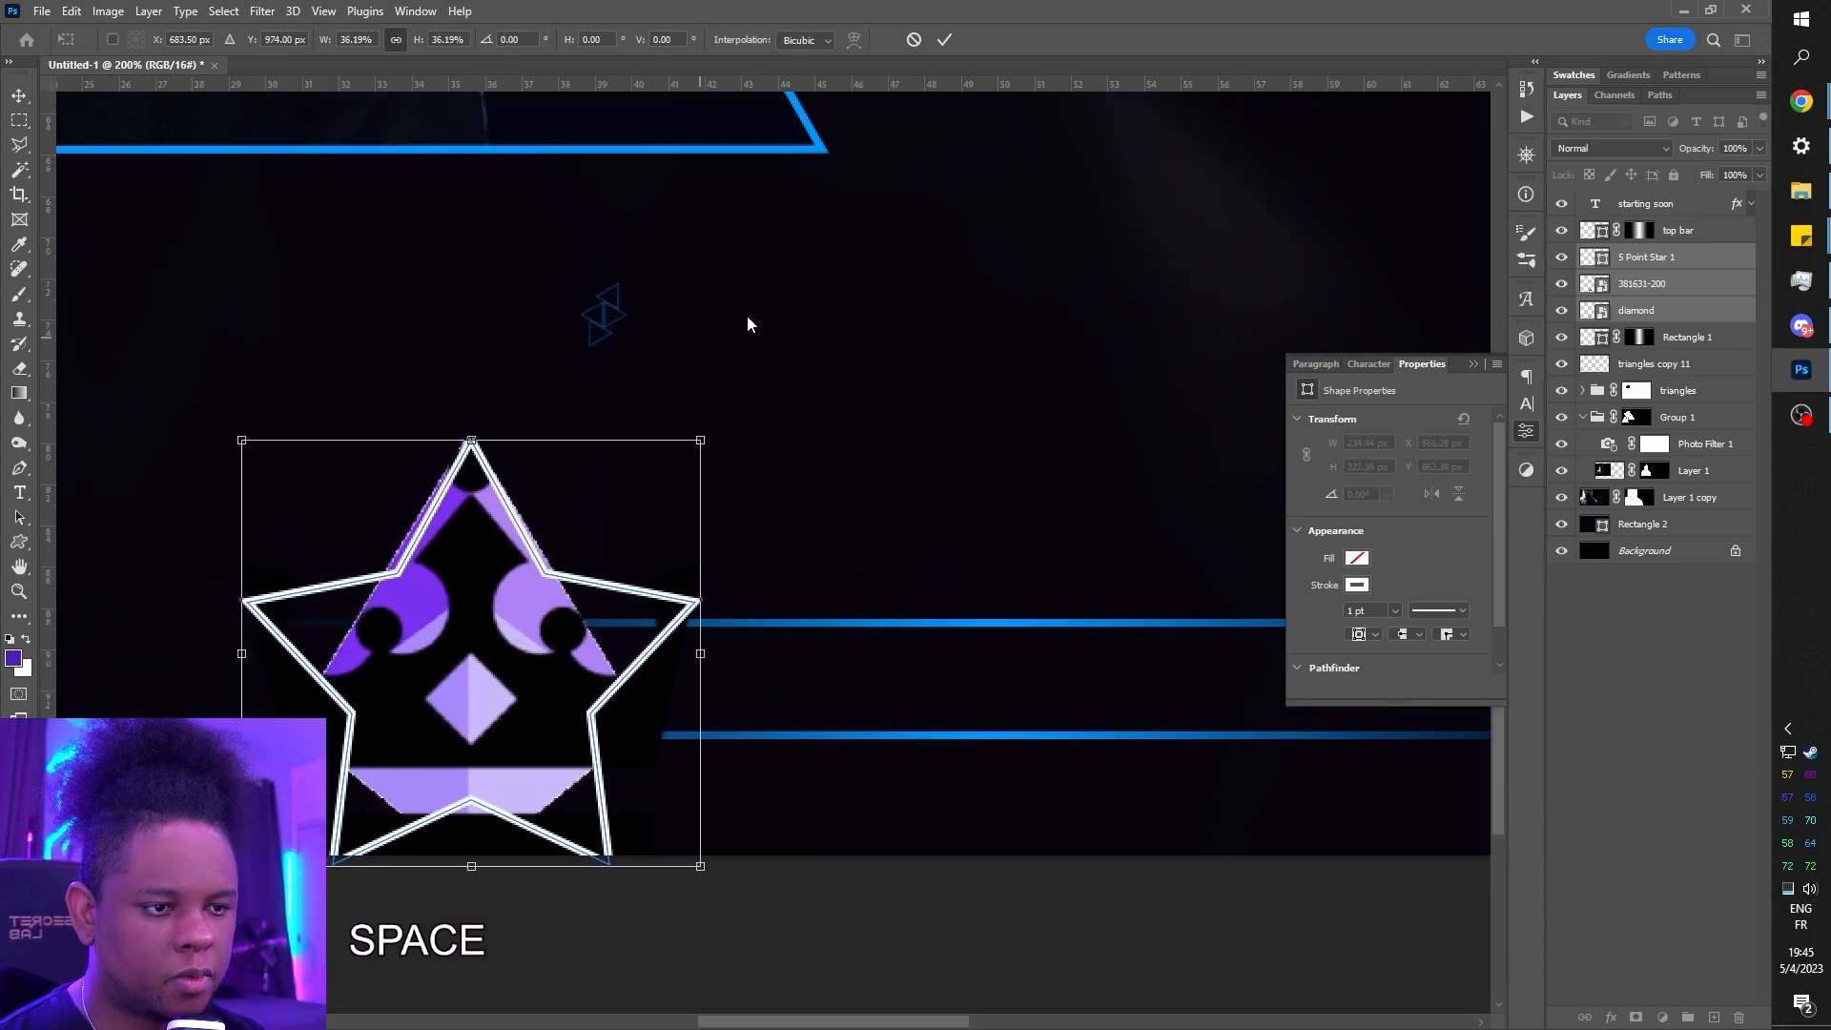
drag(690, 539, 940, 331)
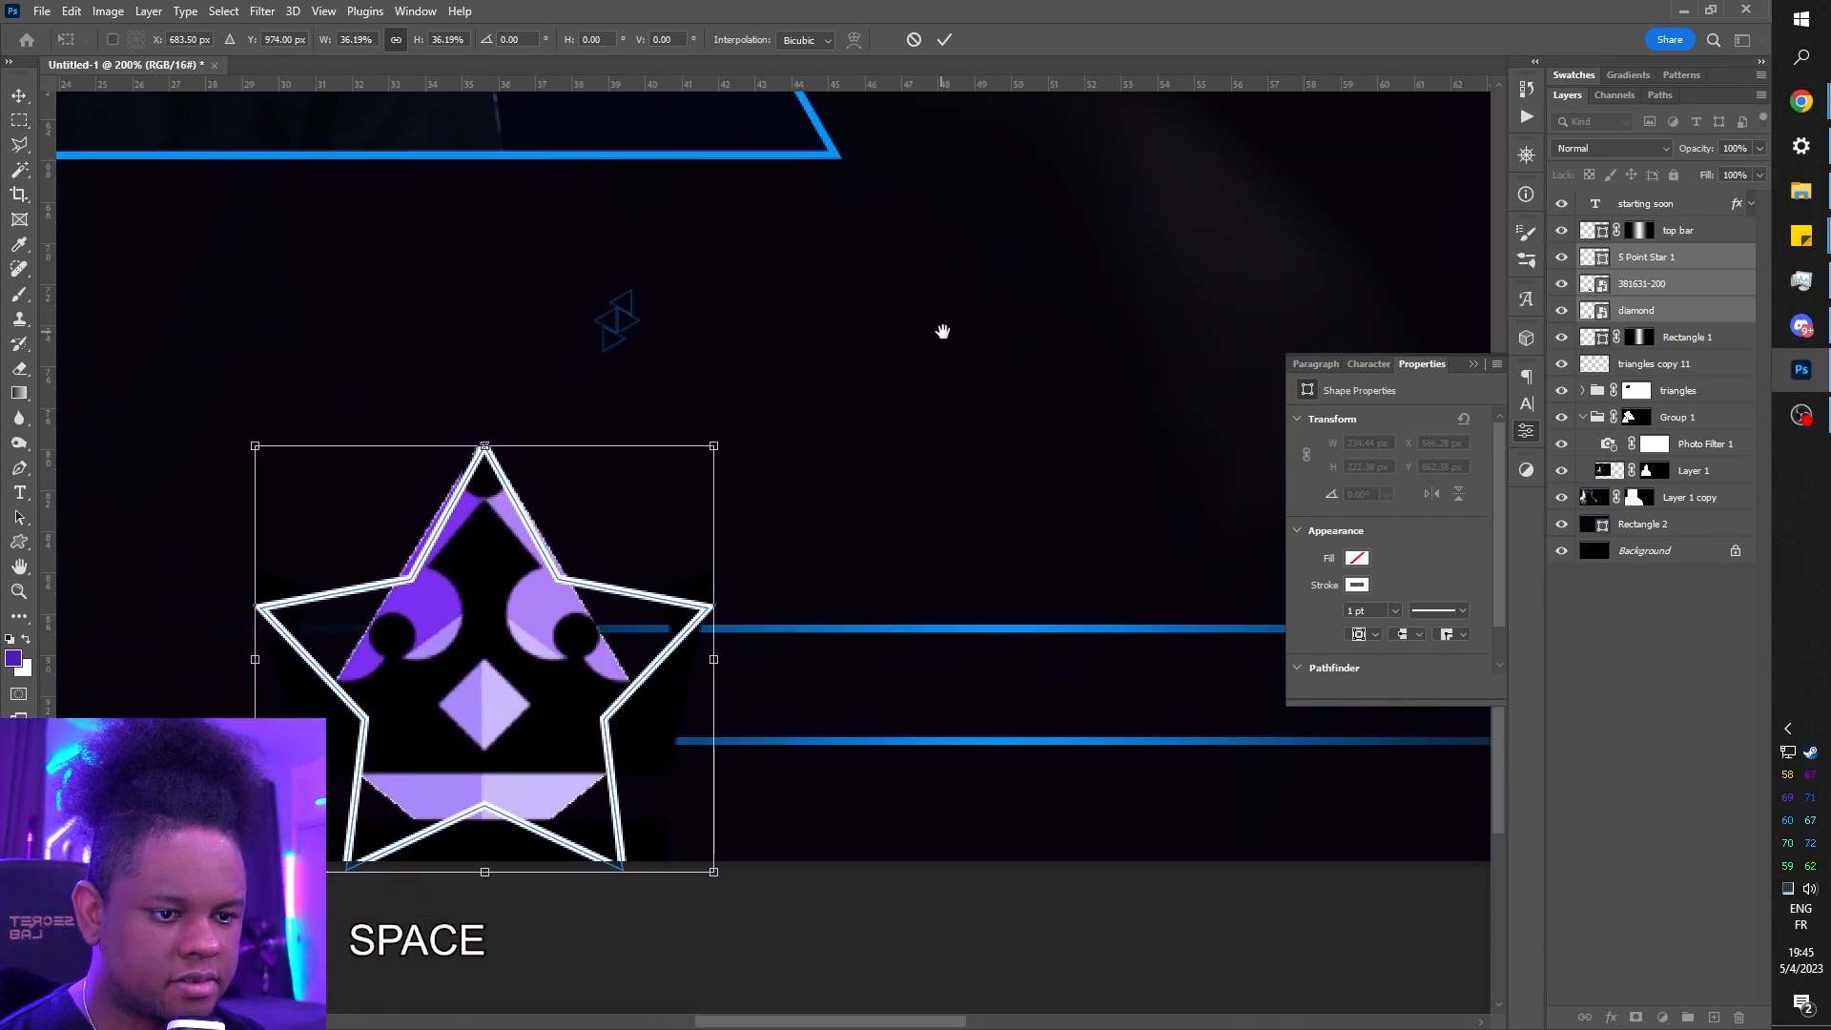
drag(716, 447, 367, 663)
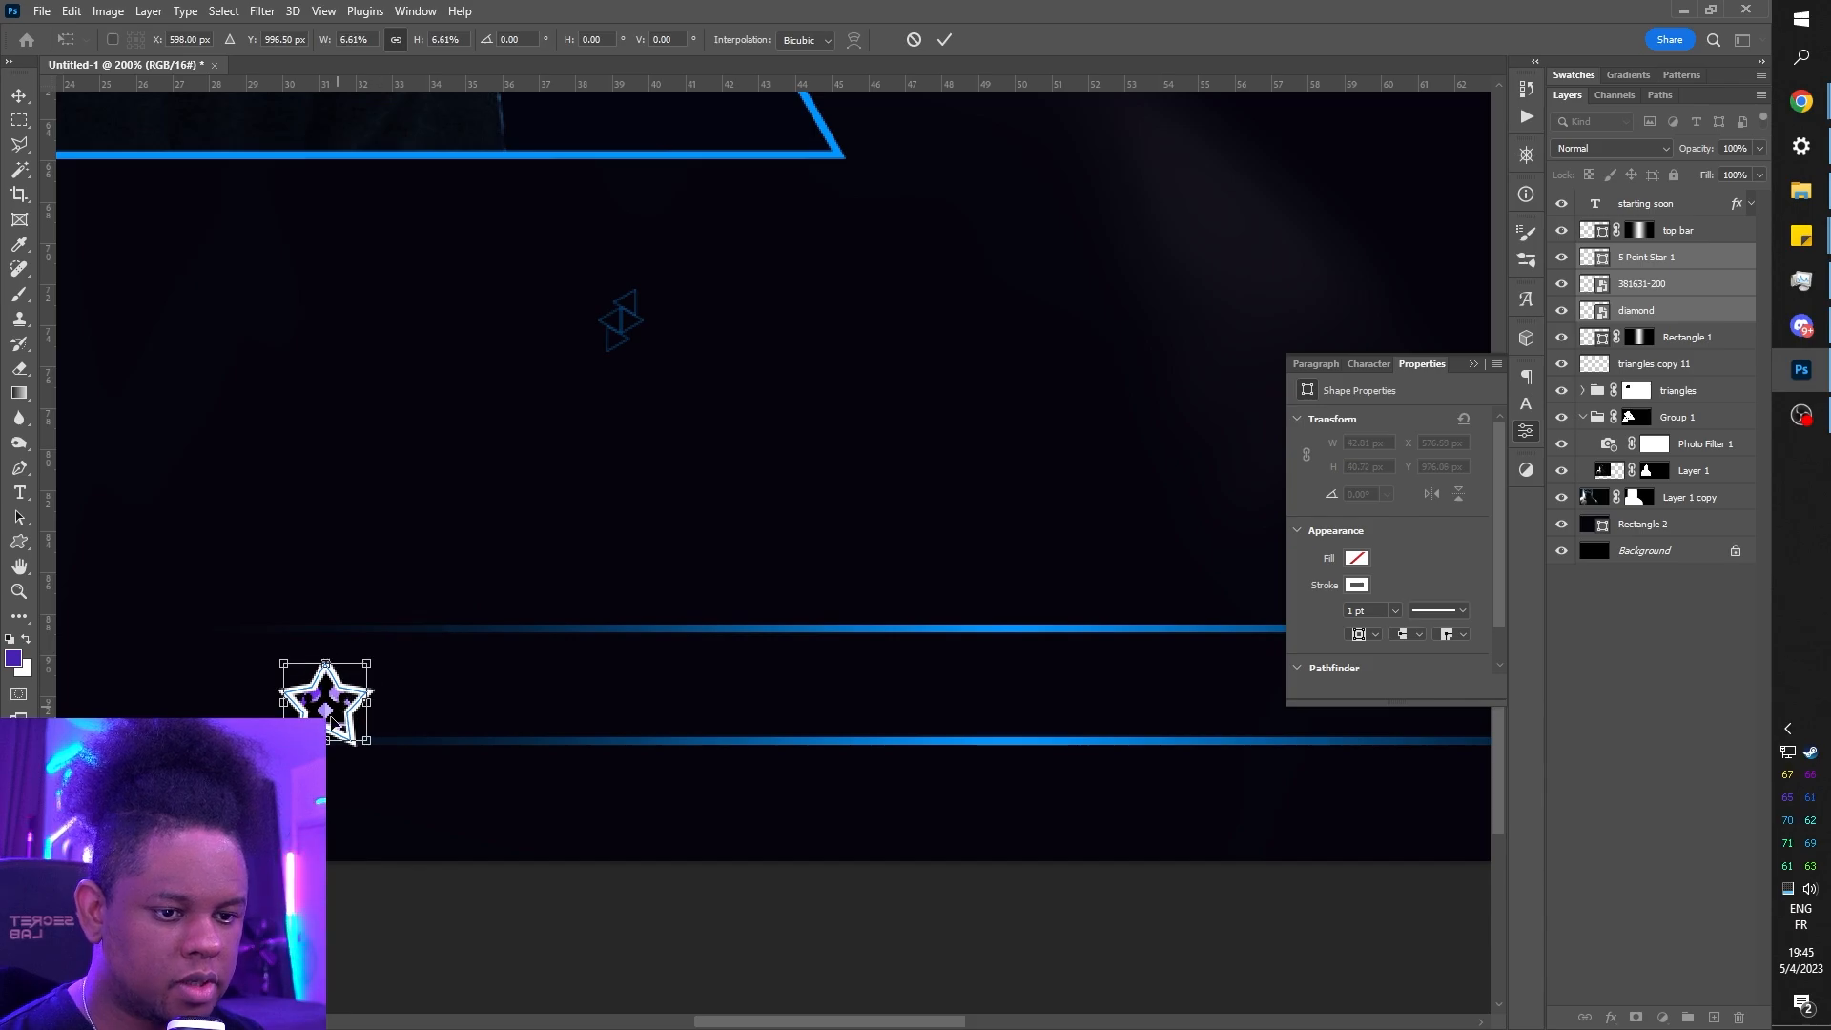
- Nudge the three small icons up by 9 px to sit between the two bottom bars and apply the transform
key(Up)
key(Up)
key(Up)
key(Up)
key(Up)
key(Up)
key(Up)
key(Up)
key(Up)
key(Up)
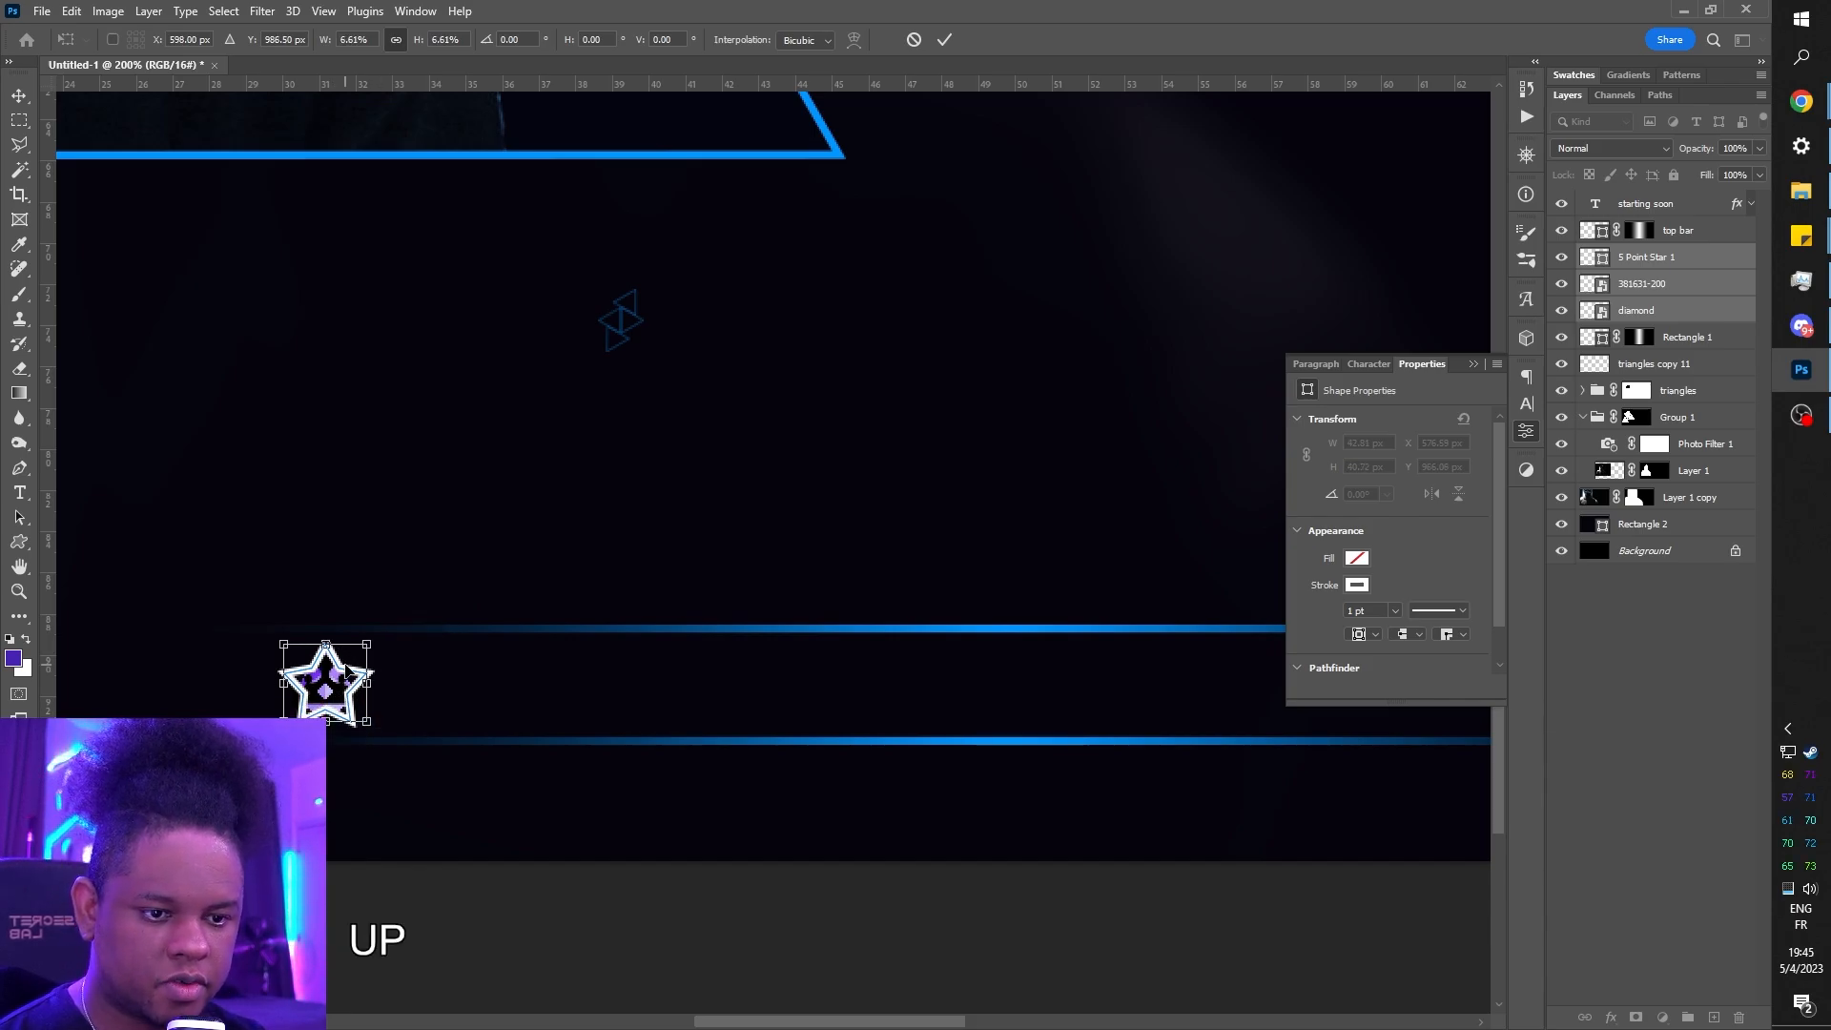
key(Down)
key(Return)
- Move the star horizontally to the middle of the bottom bars, at X 937.5 px
key(ctrl+minus)
click(1566, 296)
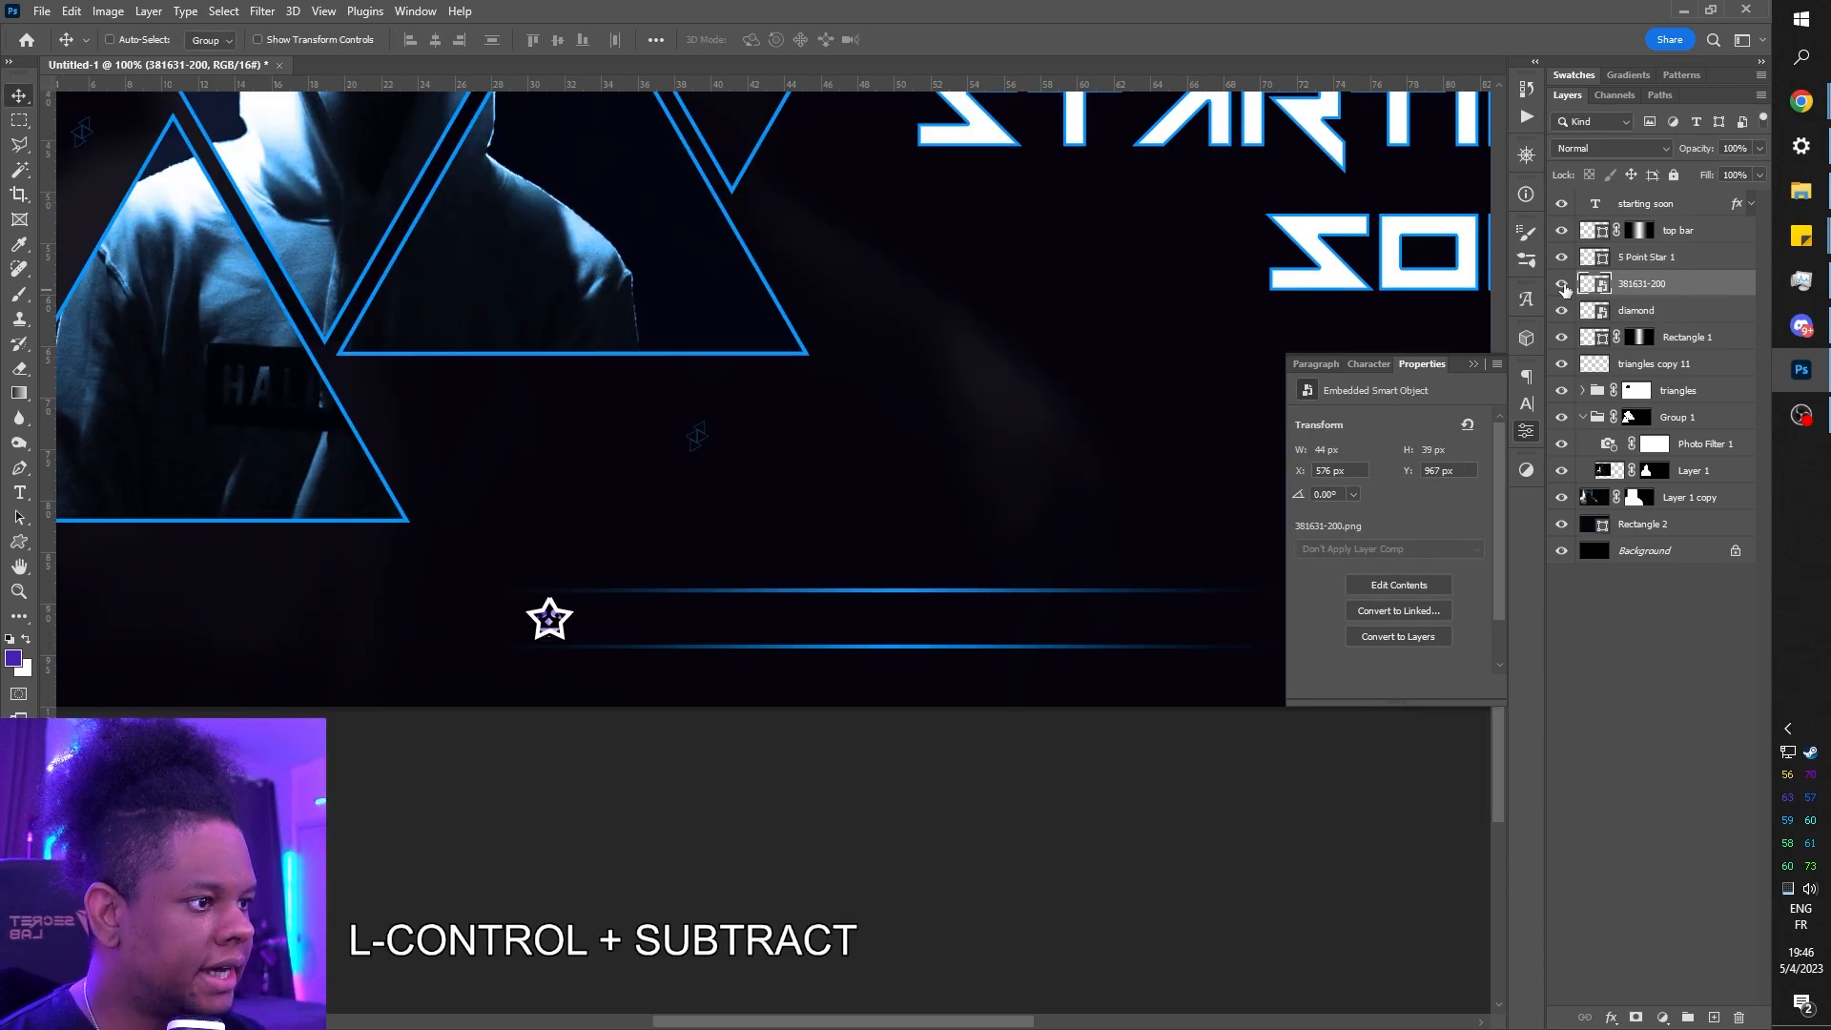
click(1646, 310)
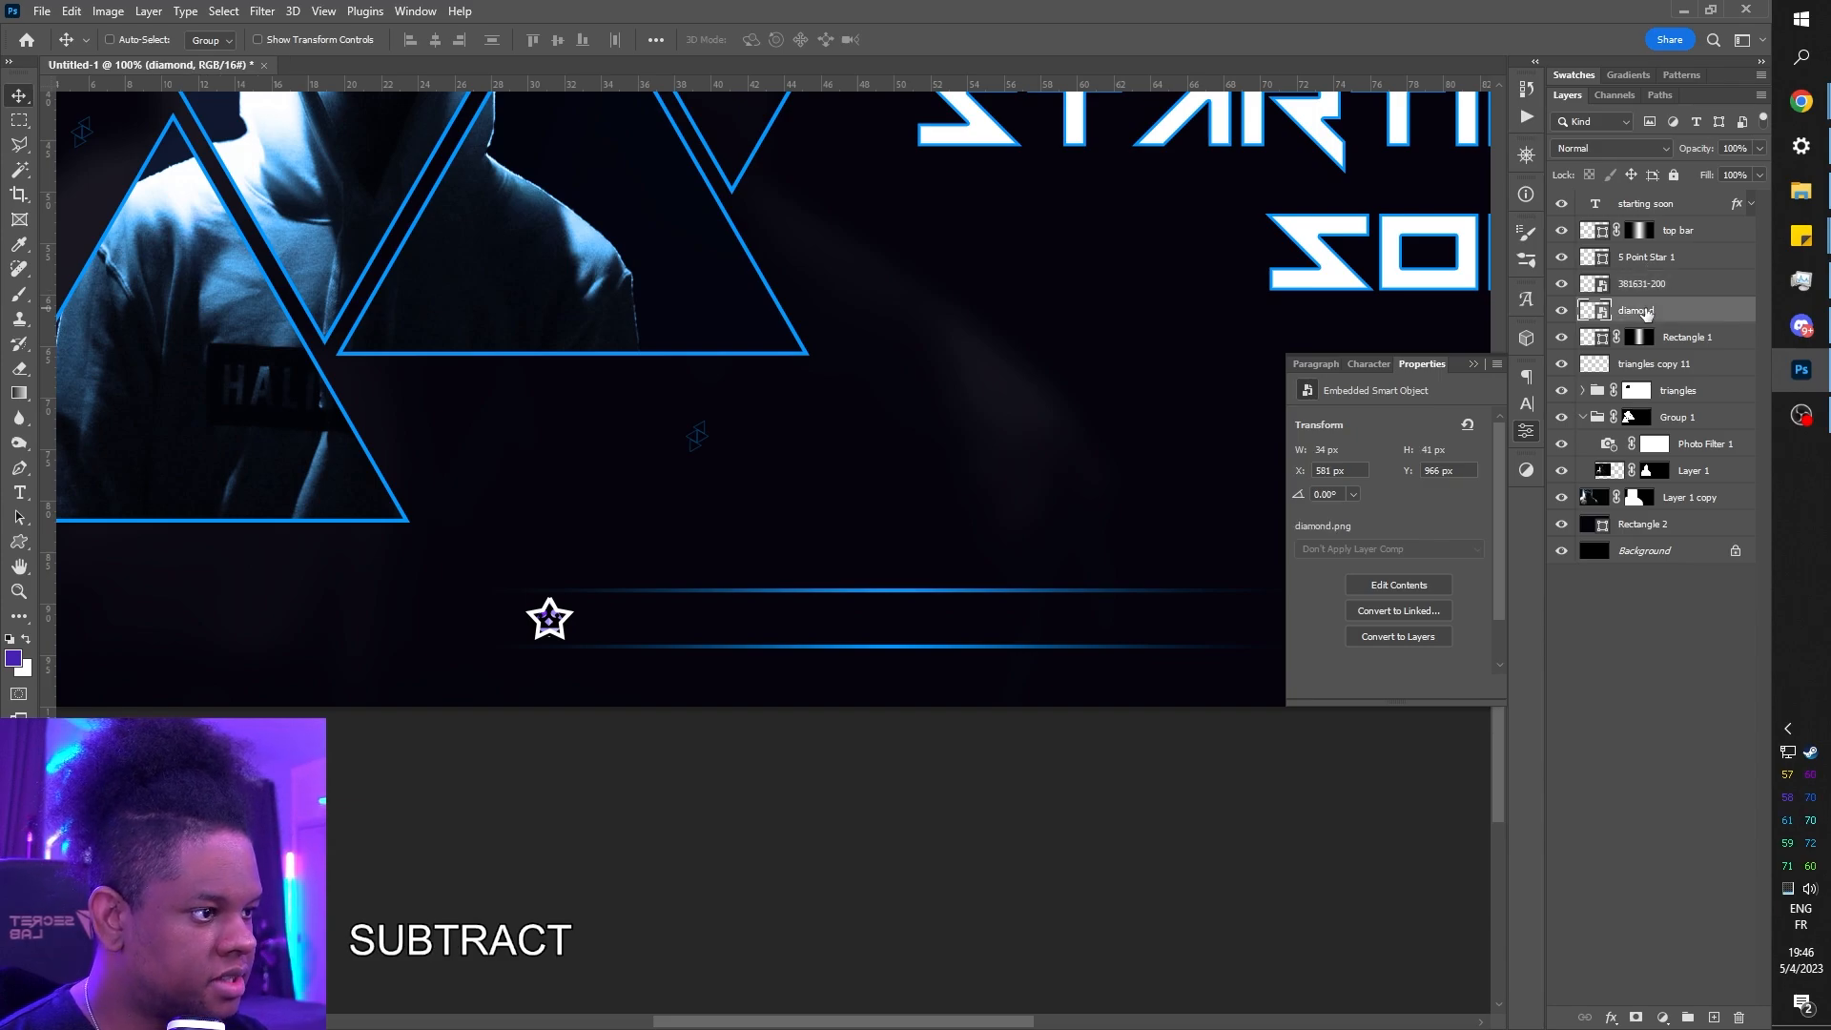
click(1641, 287)
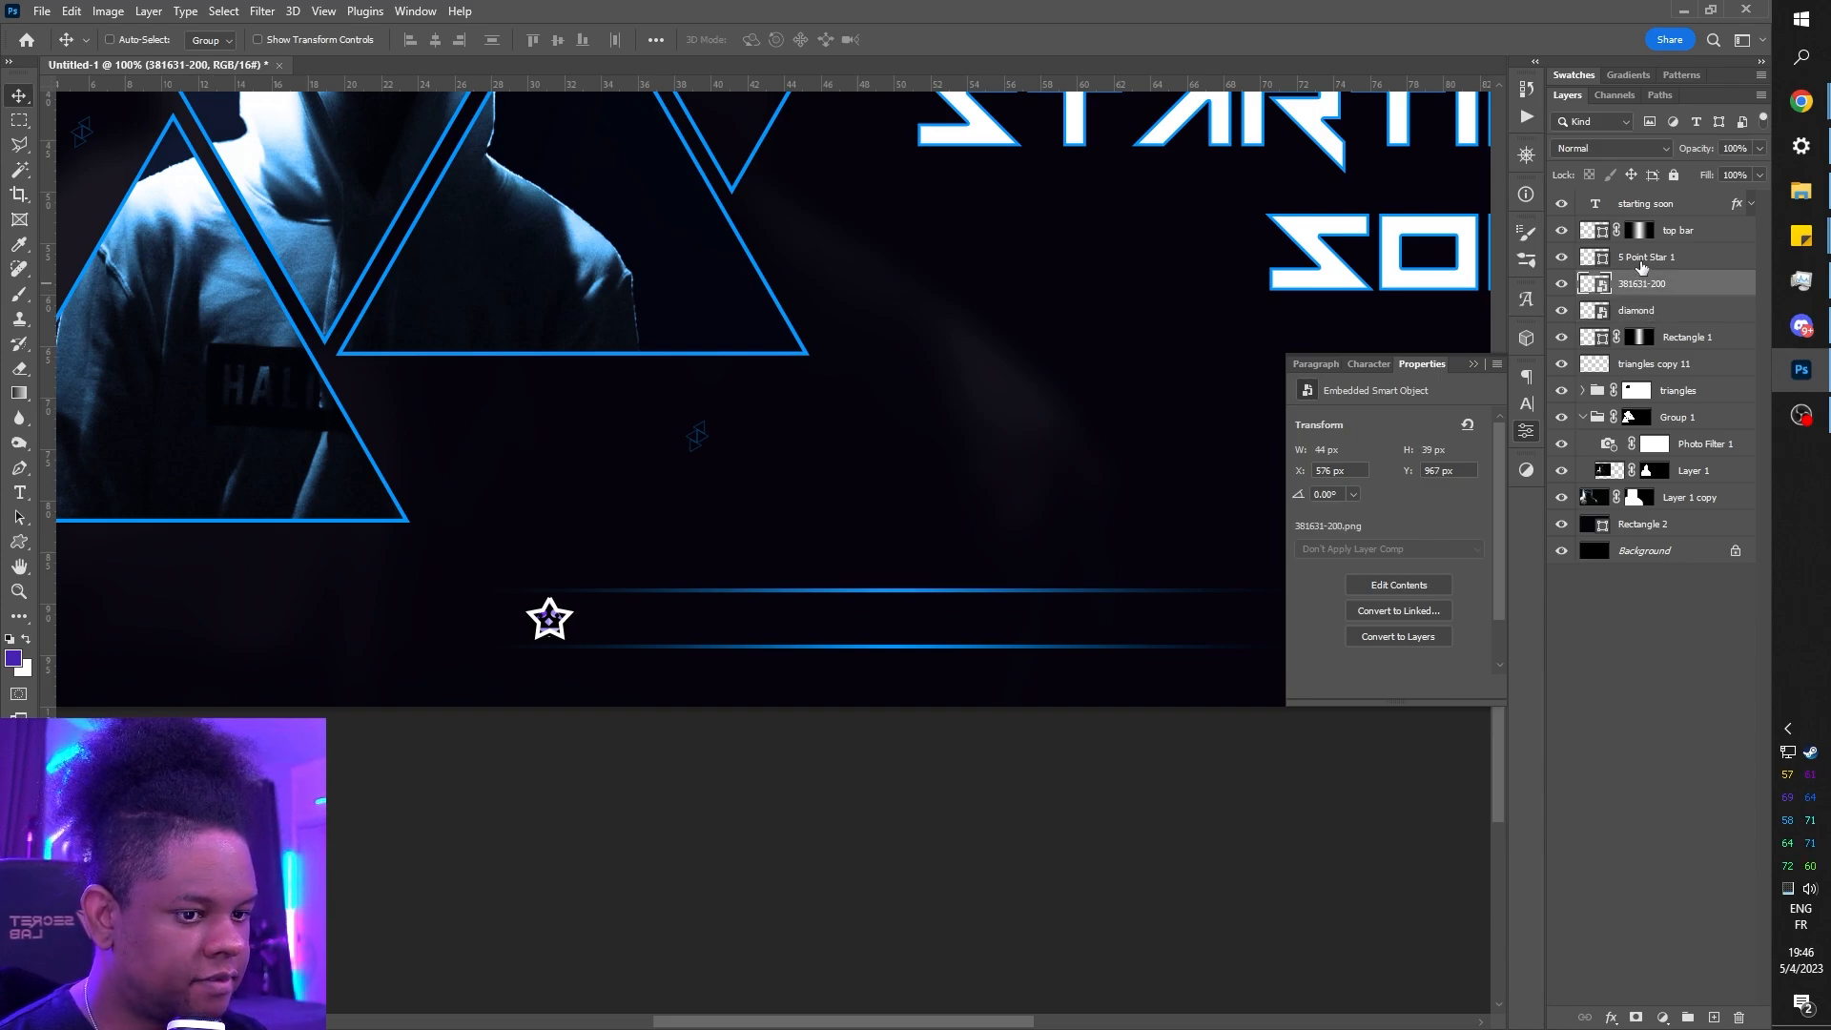
click(1641, 267)
drag(572, 634, 907, 658)
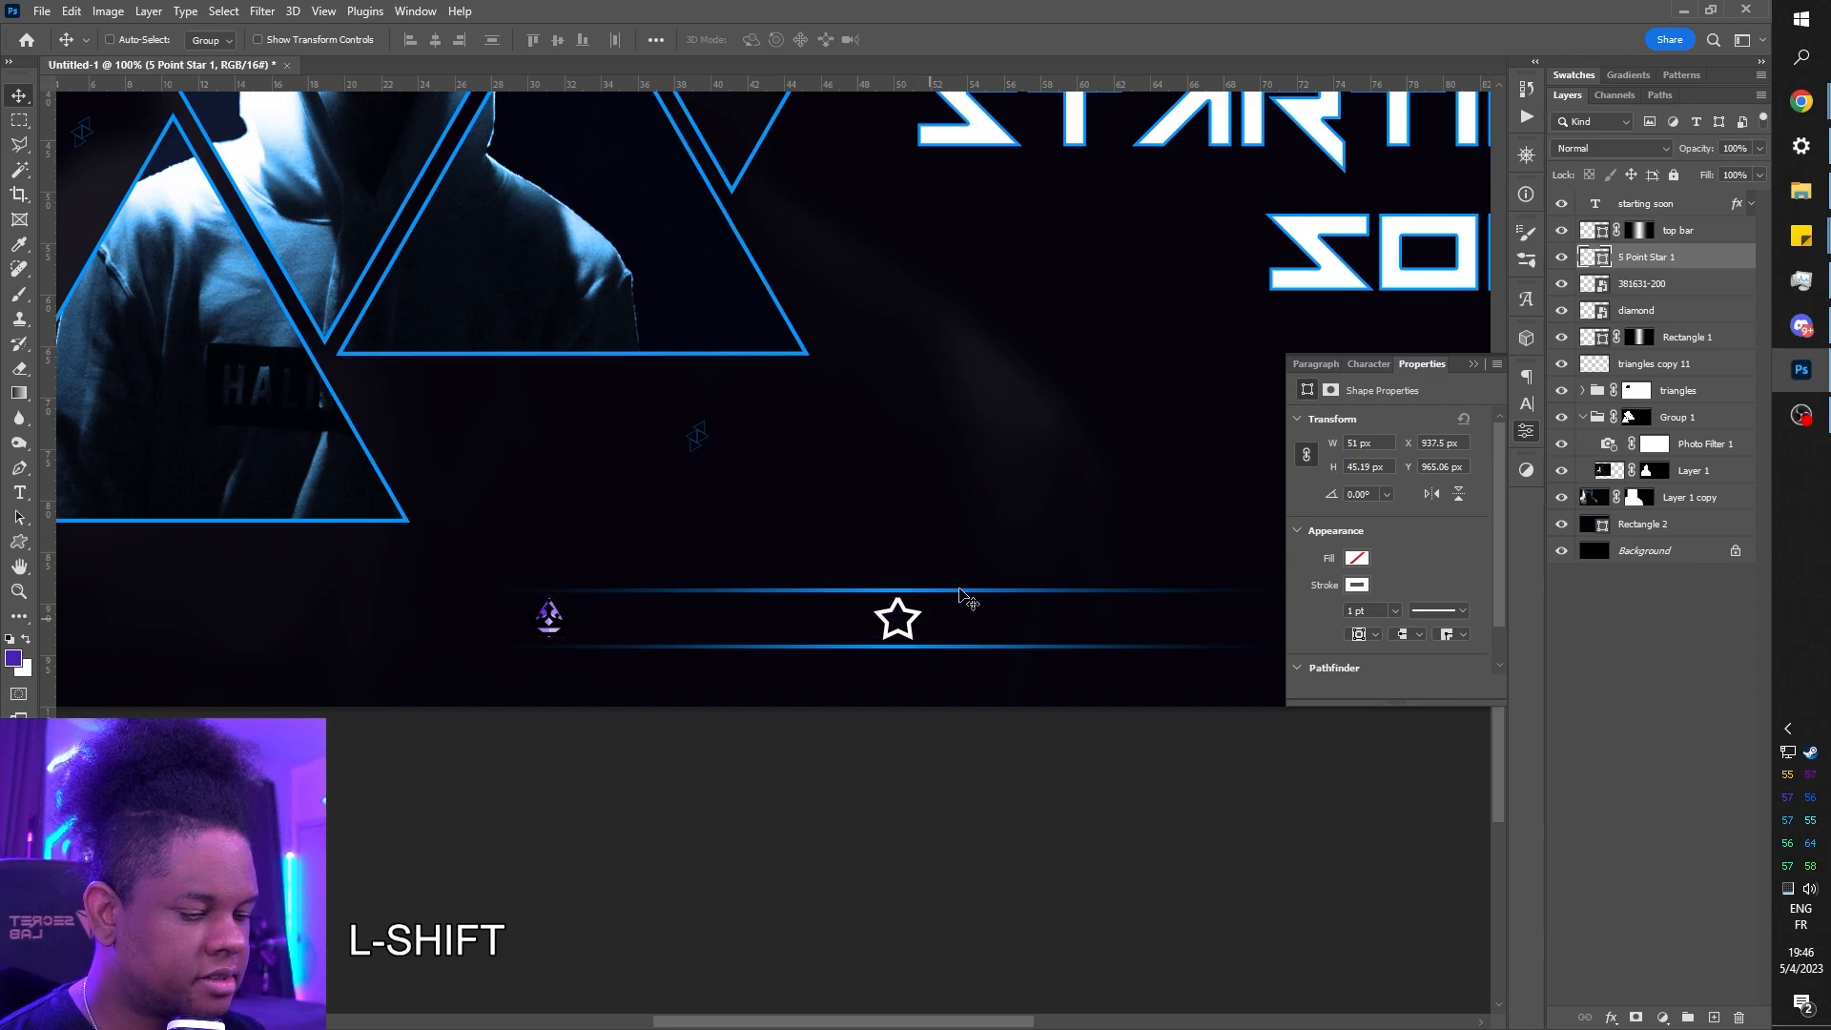
- Move the crown icon horizontally toward the right end of the bottom bars, at X 1193 px
drag(962, 596, 748, 643)
click(1653, 286)
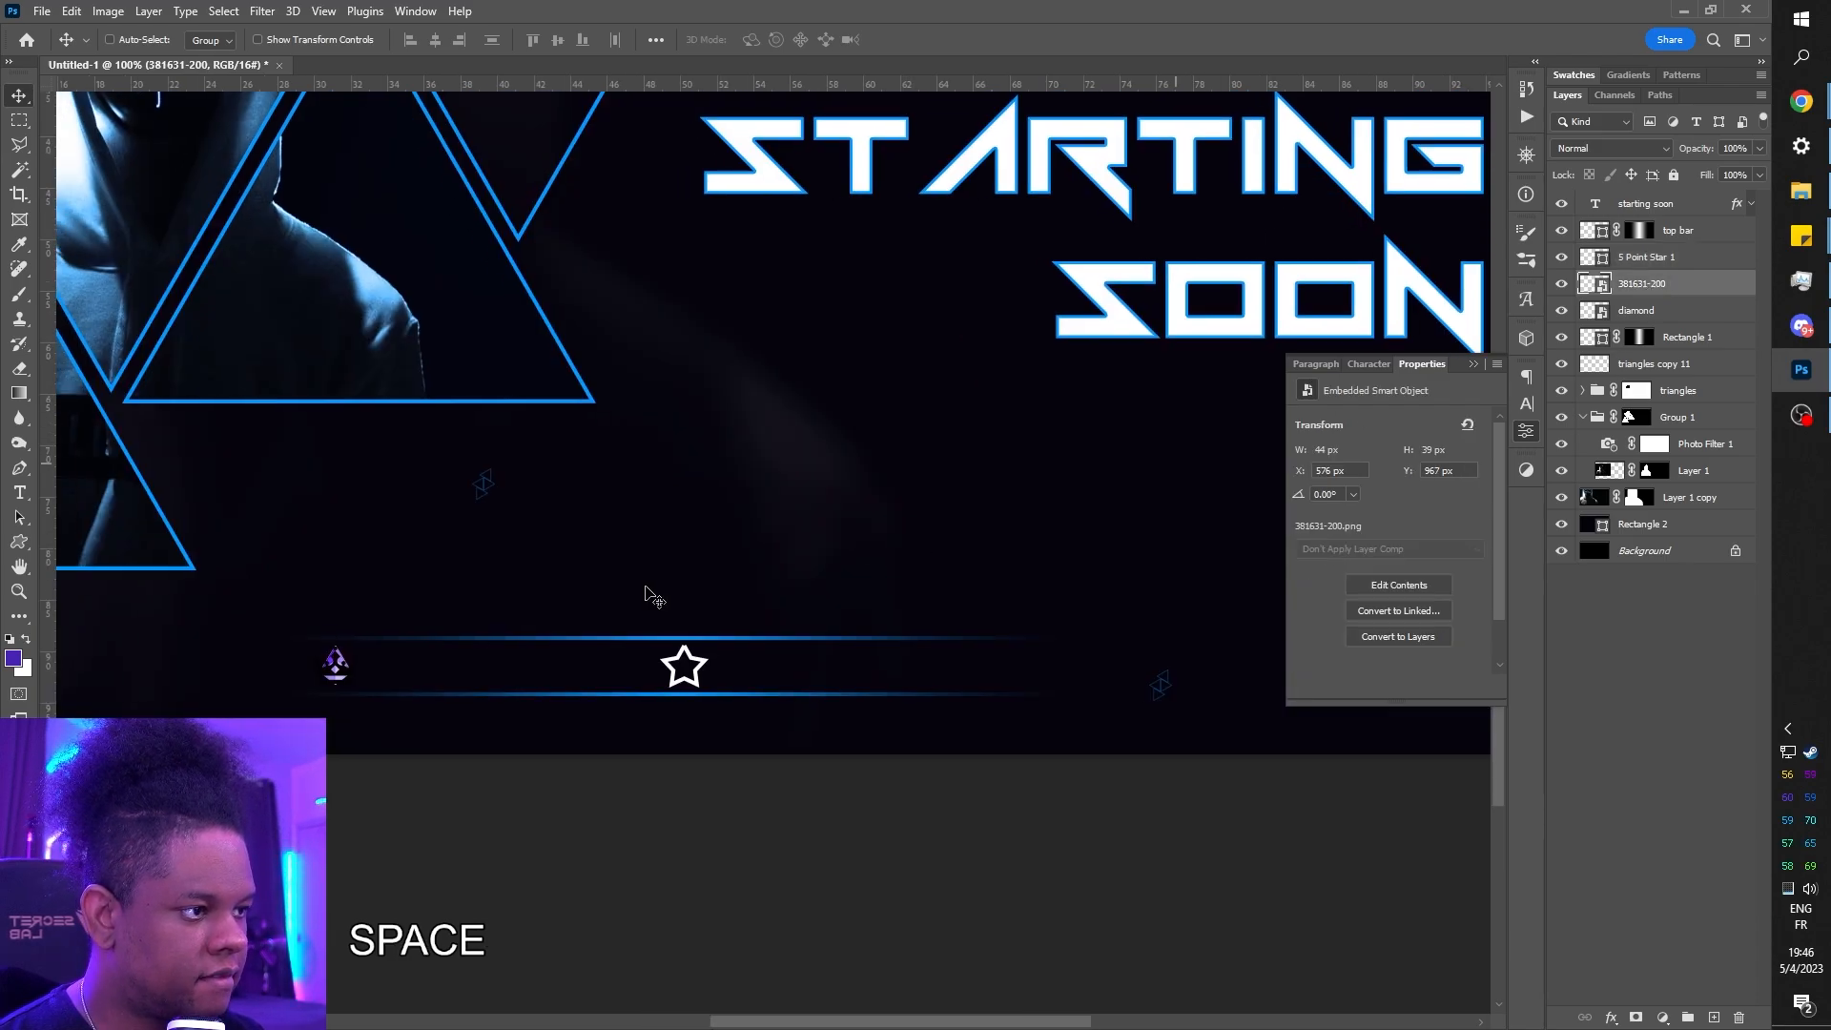
drag(345, 655, 933, 654)
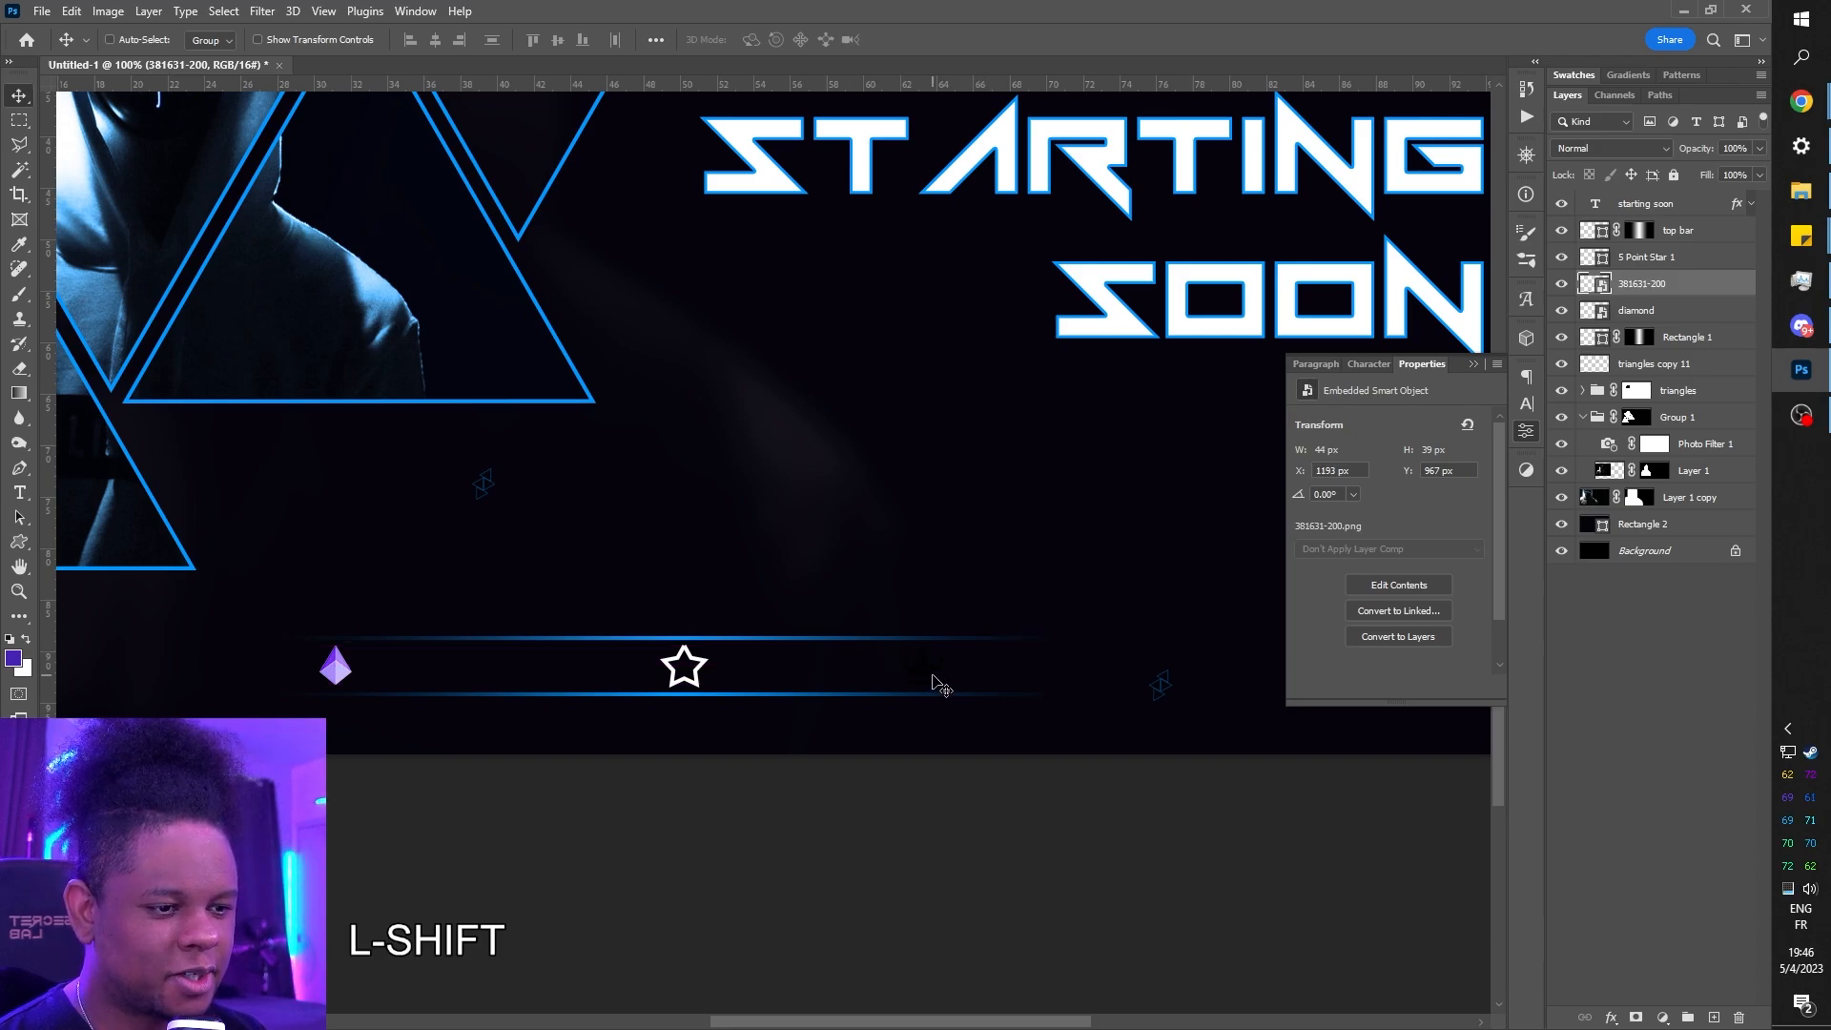
- Add a white Color Overlay at 100% opacity to the crown and copy the effect to the diamond
click(1611, 1019)
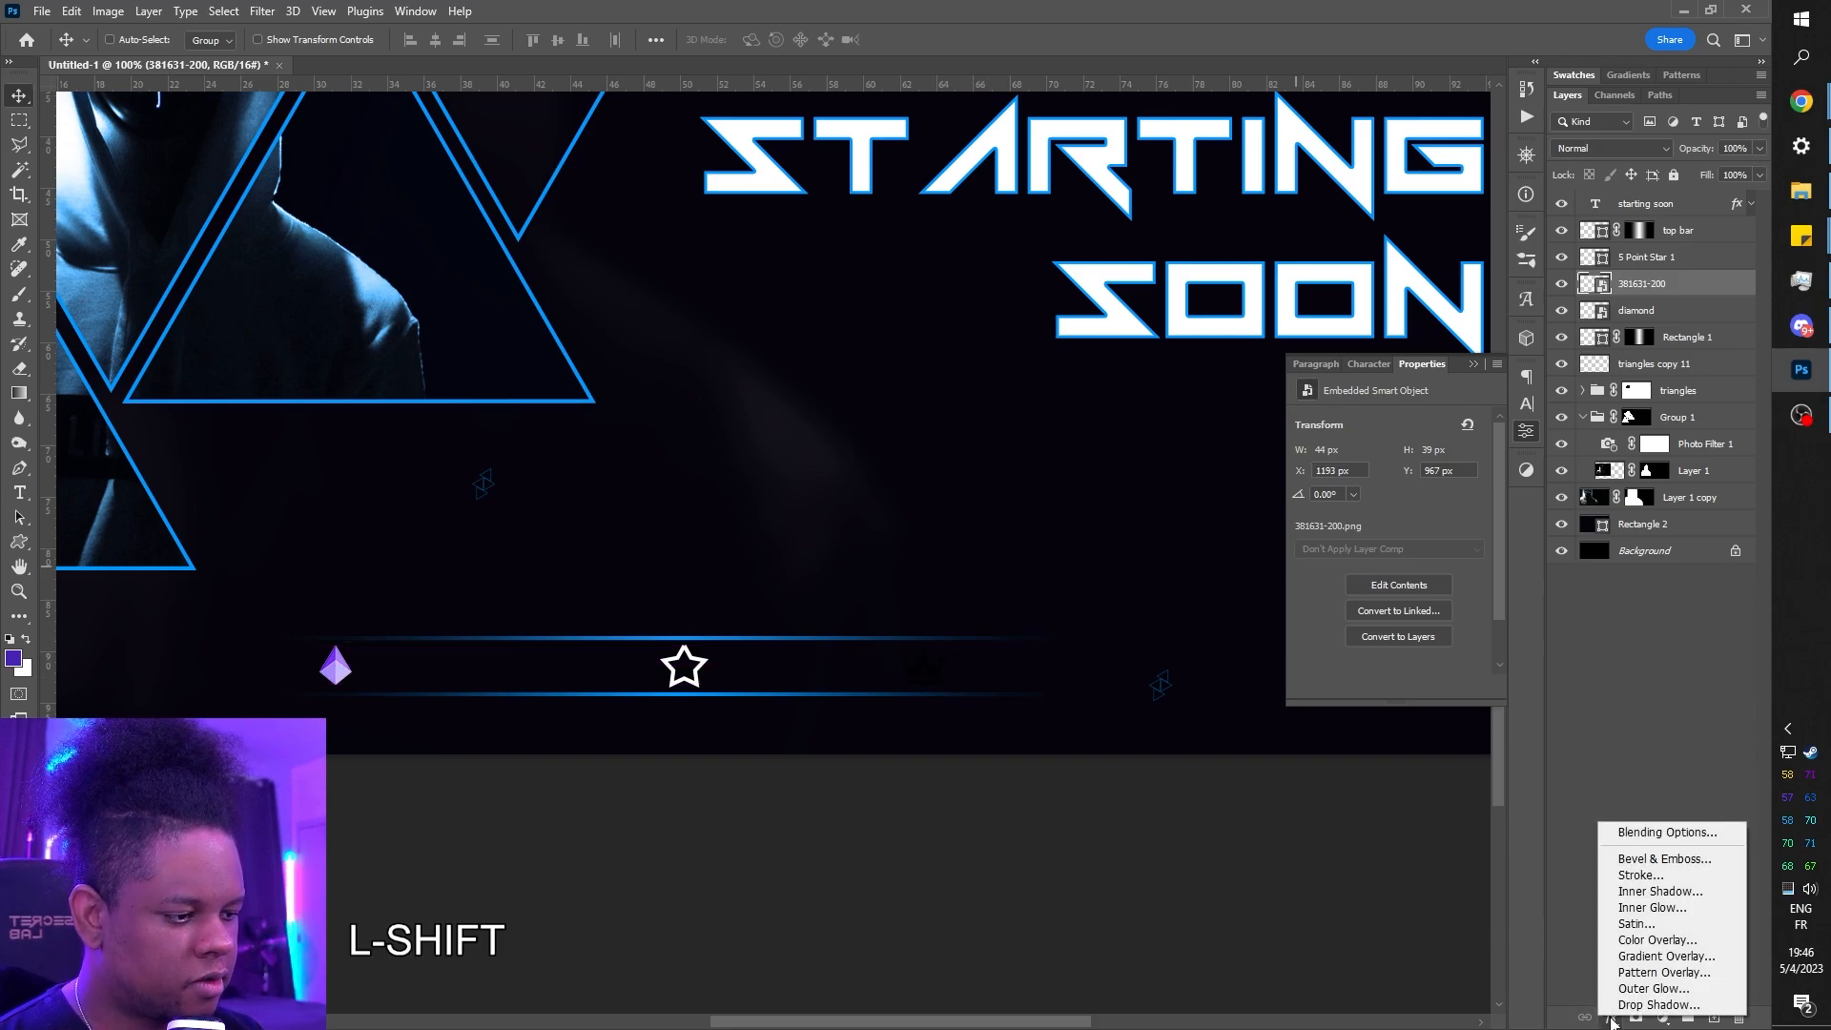
click(1630, 942)
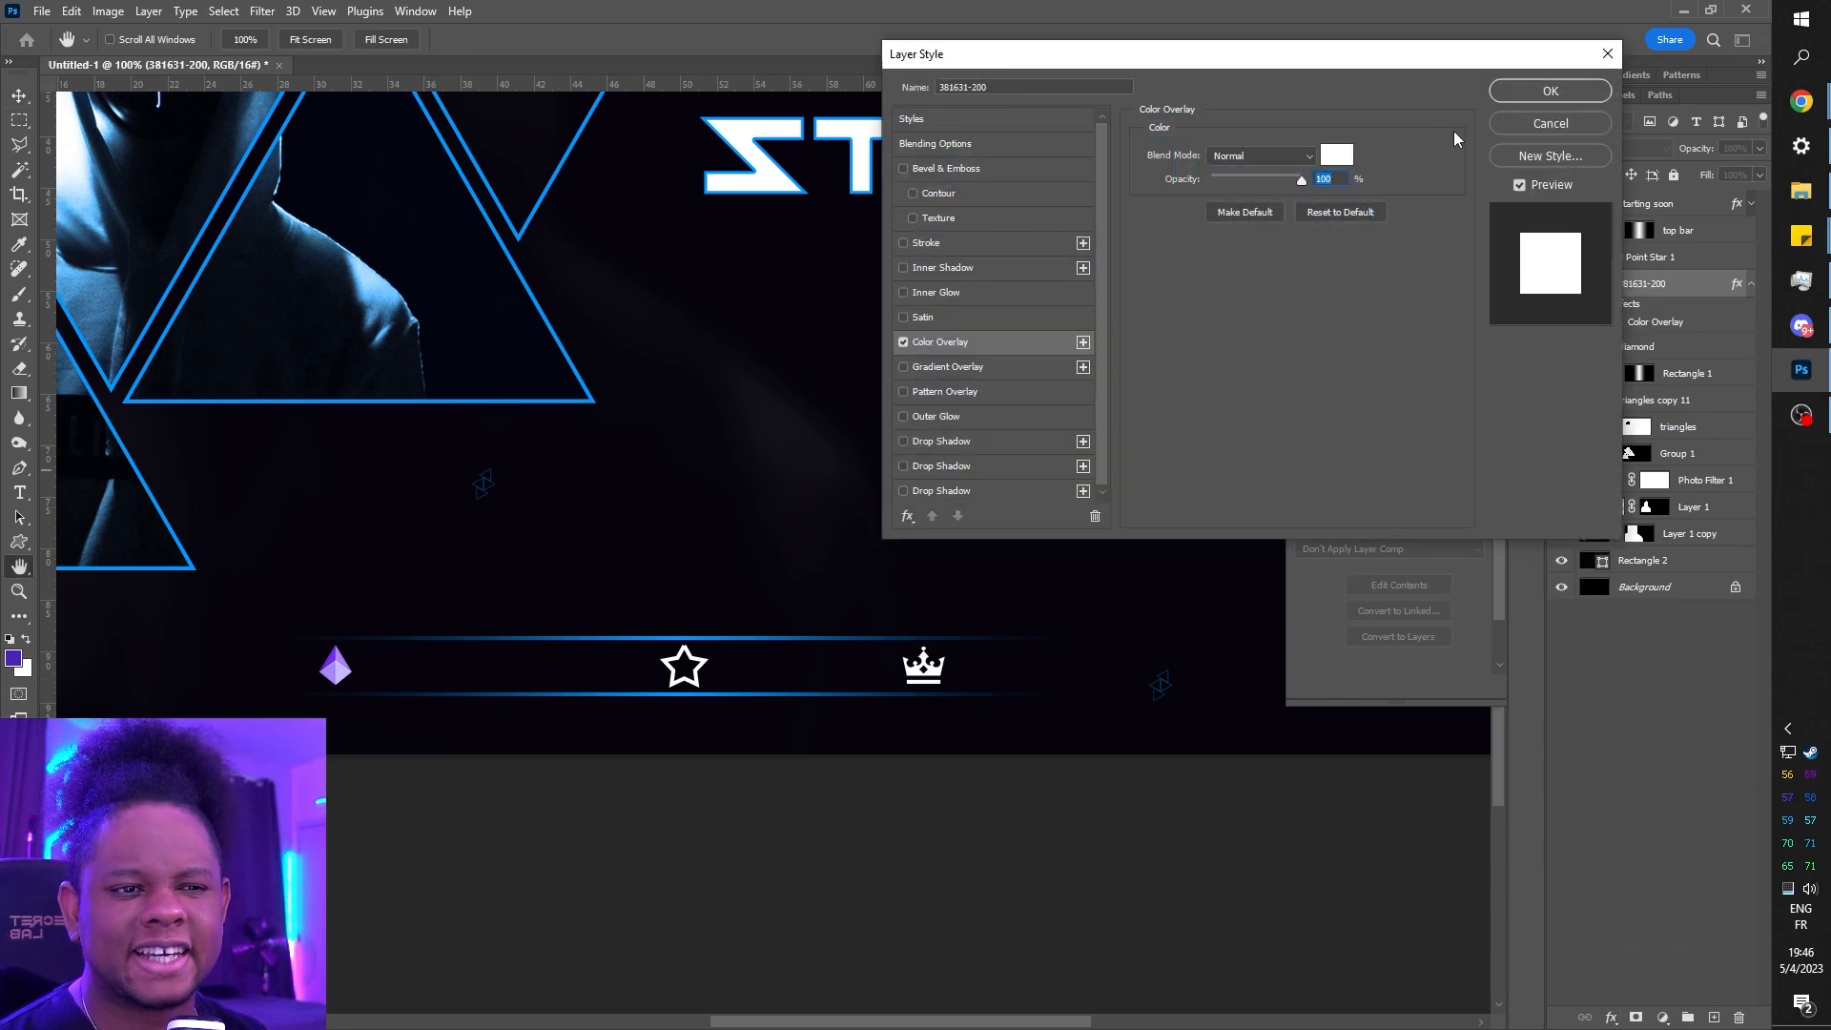
click(1551, 92)
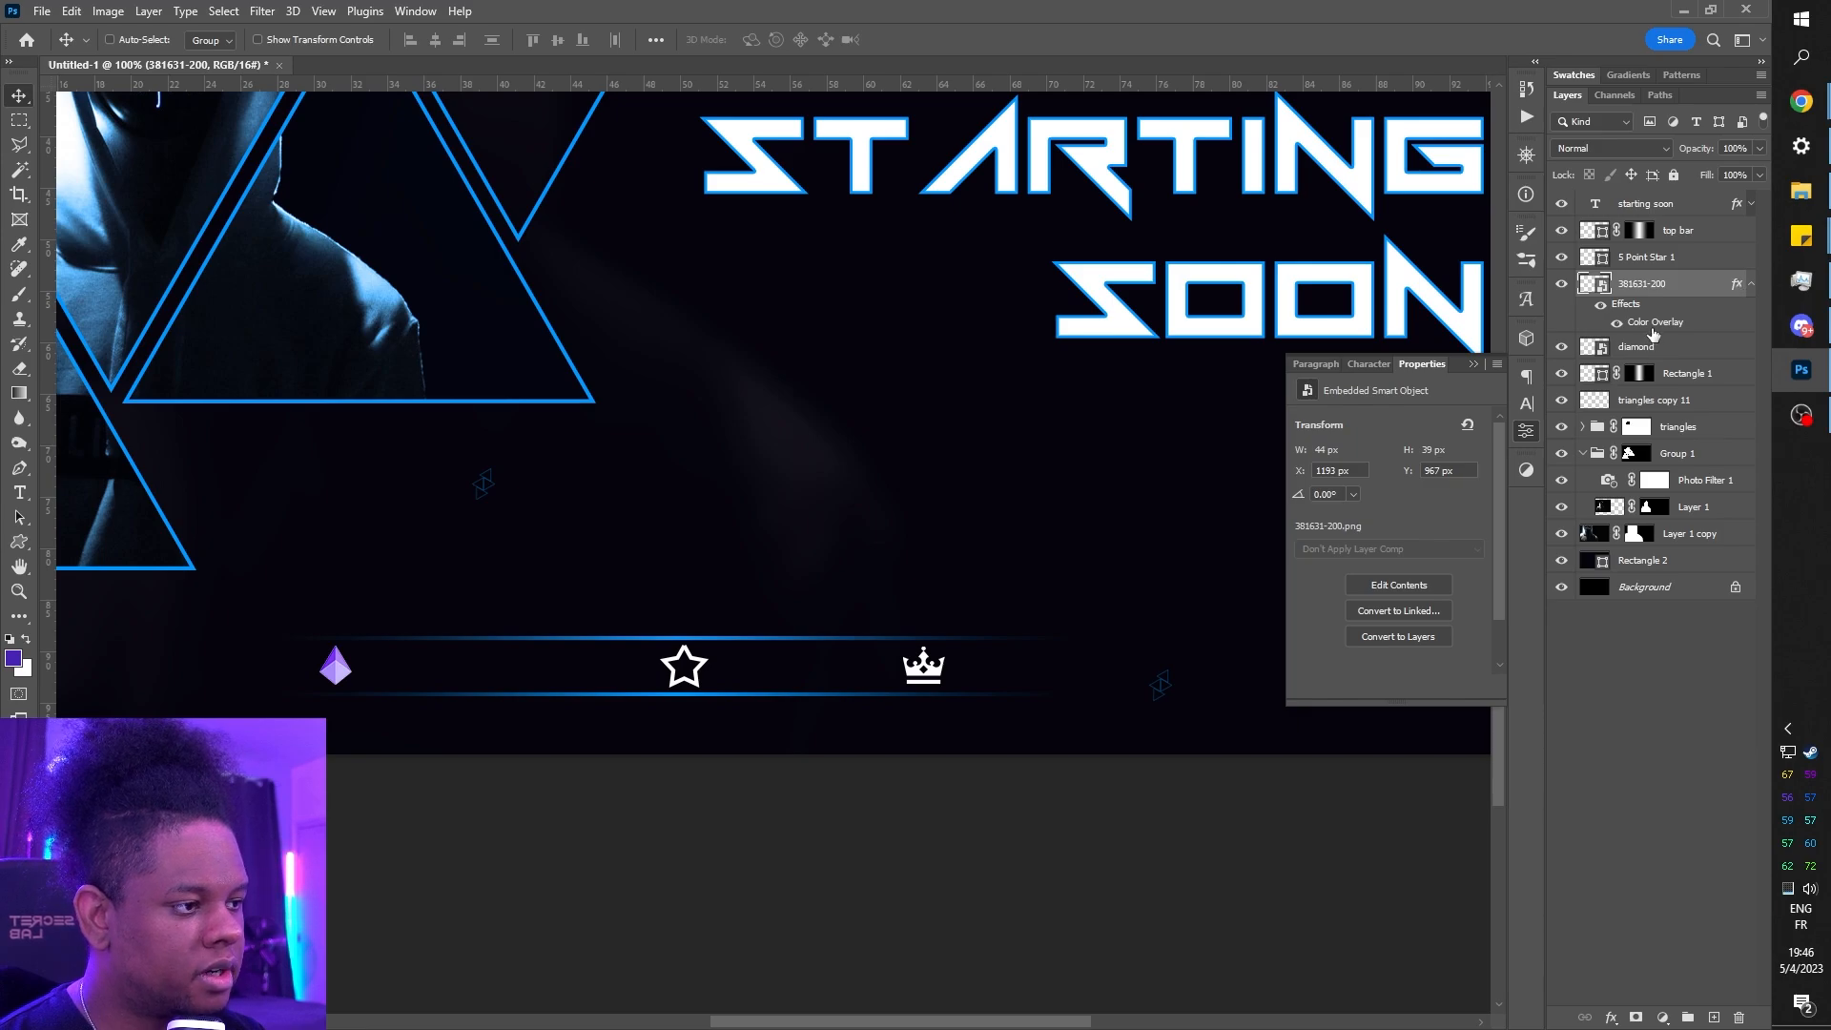
mouse_move(1656, 326)
mouse_down()
mouse_move(1671, 277)
mouse_move(1680, 334)
mouse_move(1640, 353)
mouse_up()
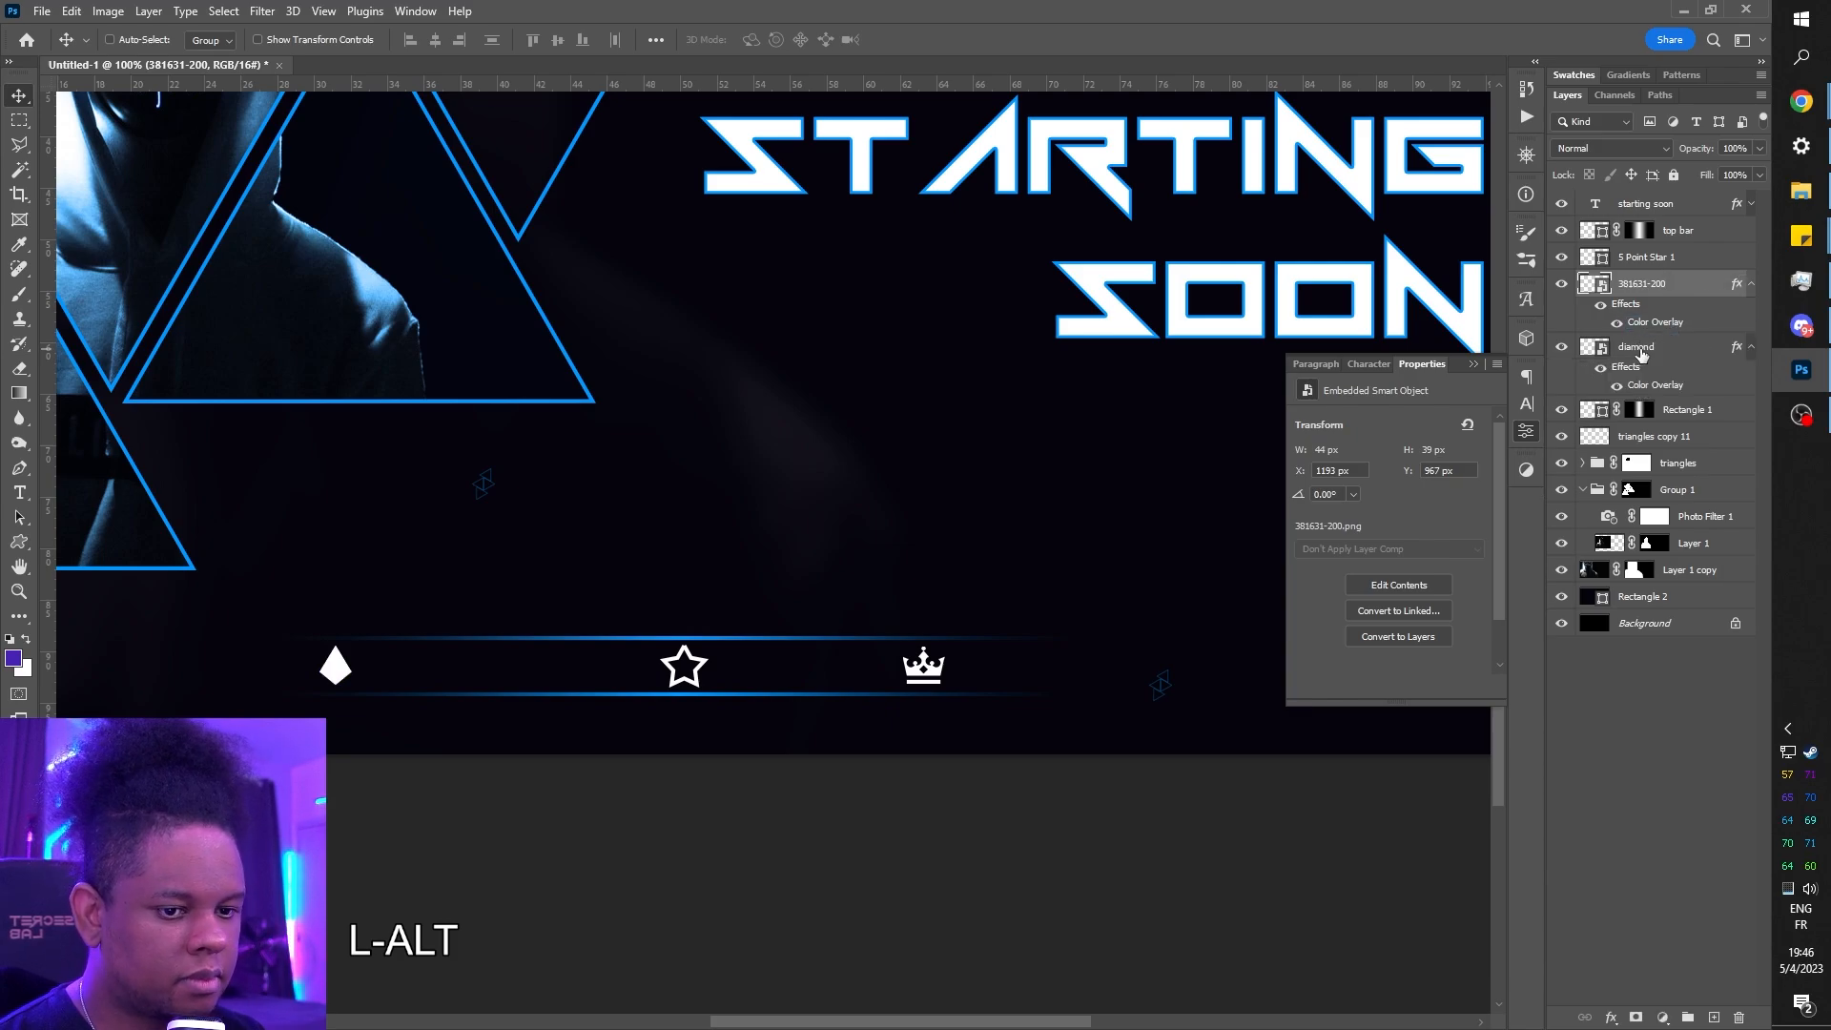
- Move the star horizontally toward the diamond, to X 863.5 px
scroll(687, 646, up, 2)
drag(687, 647, 666, 550)
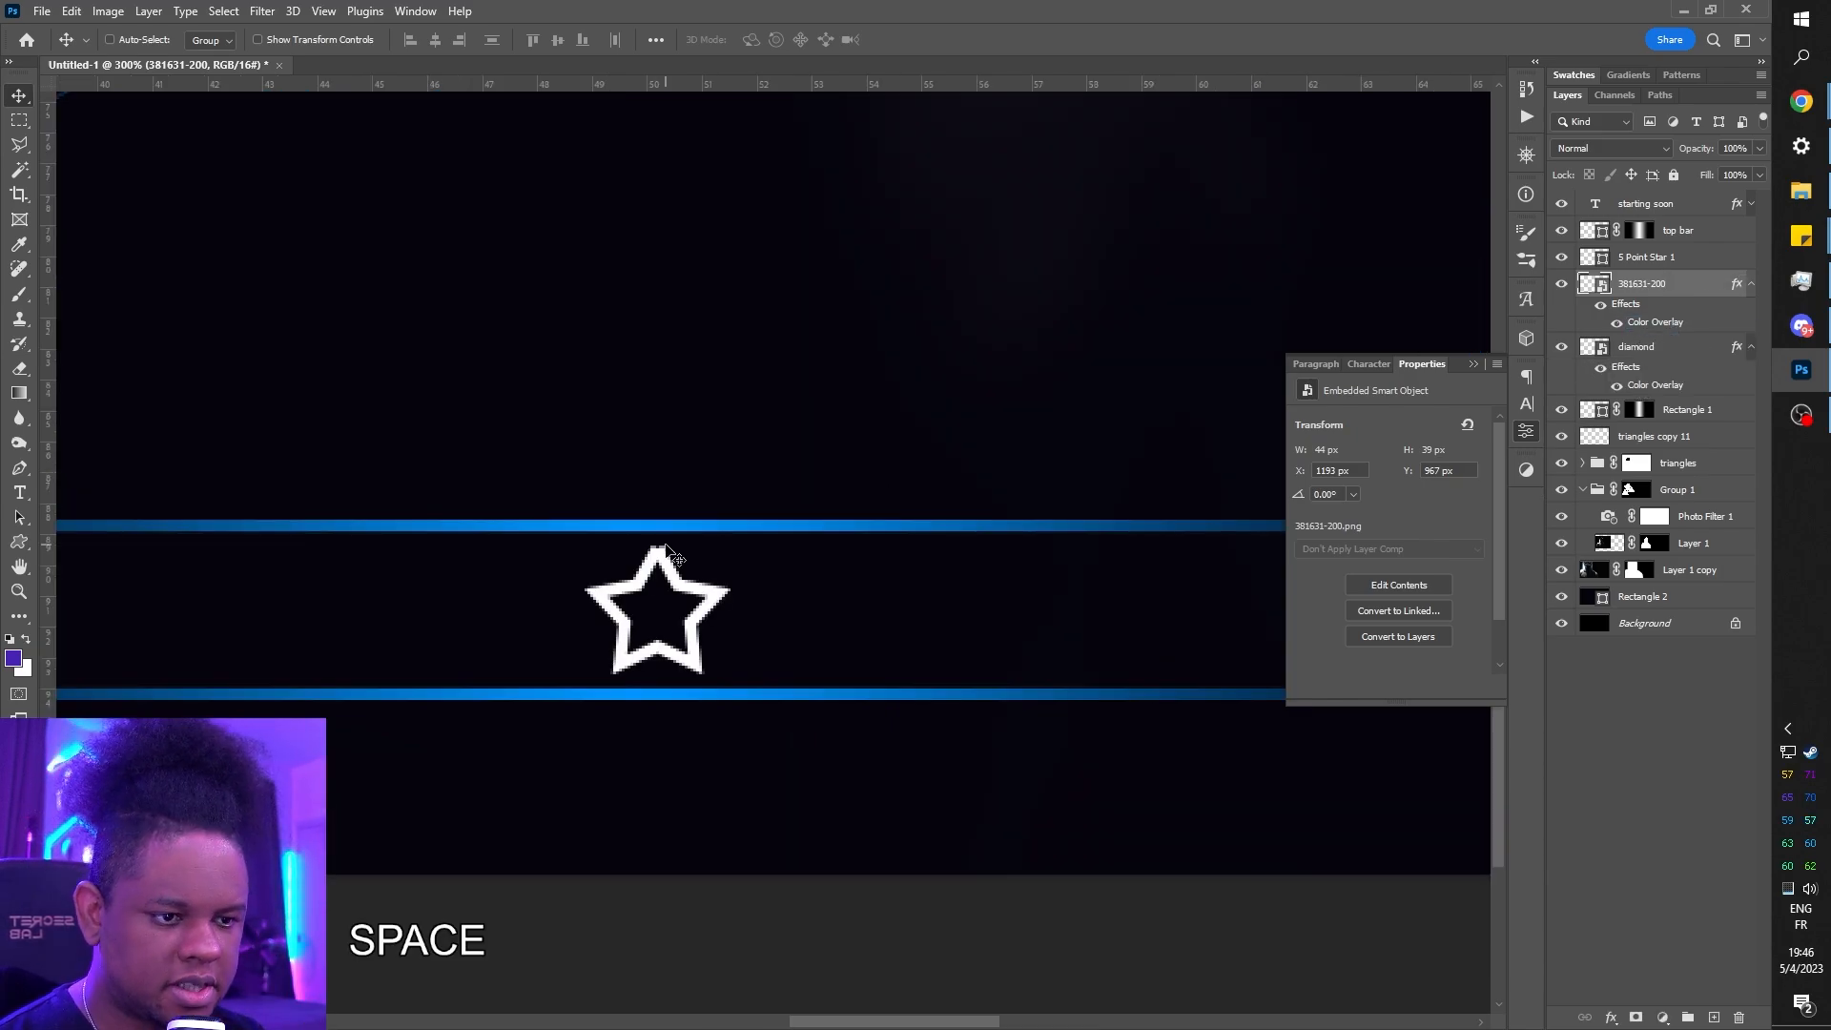
click(1656, 260)
key(ctrl+minus)
key(ctrl+minus)
key(ctrl+minus)
key(ctrl+minus)
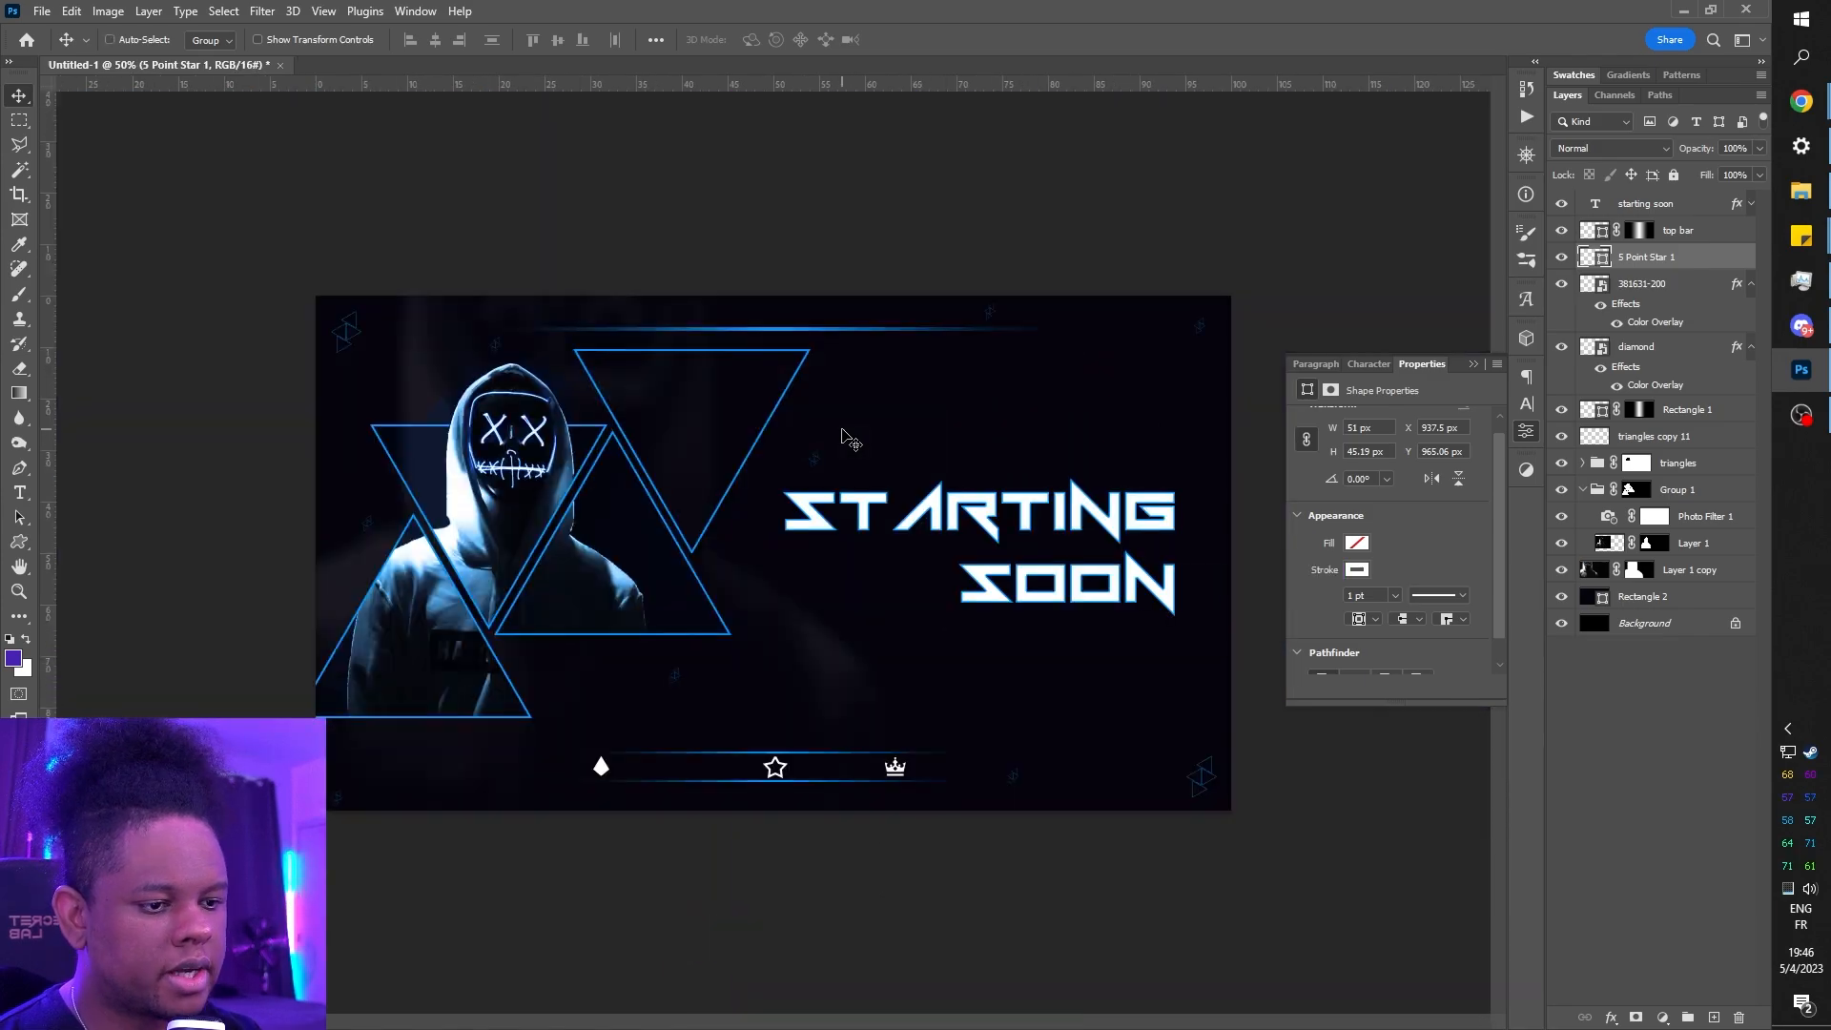
click(1641, 281)
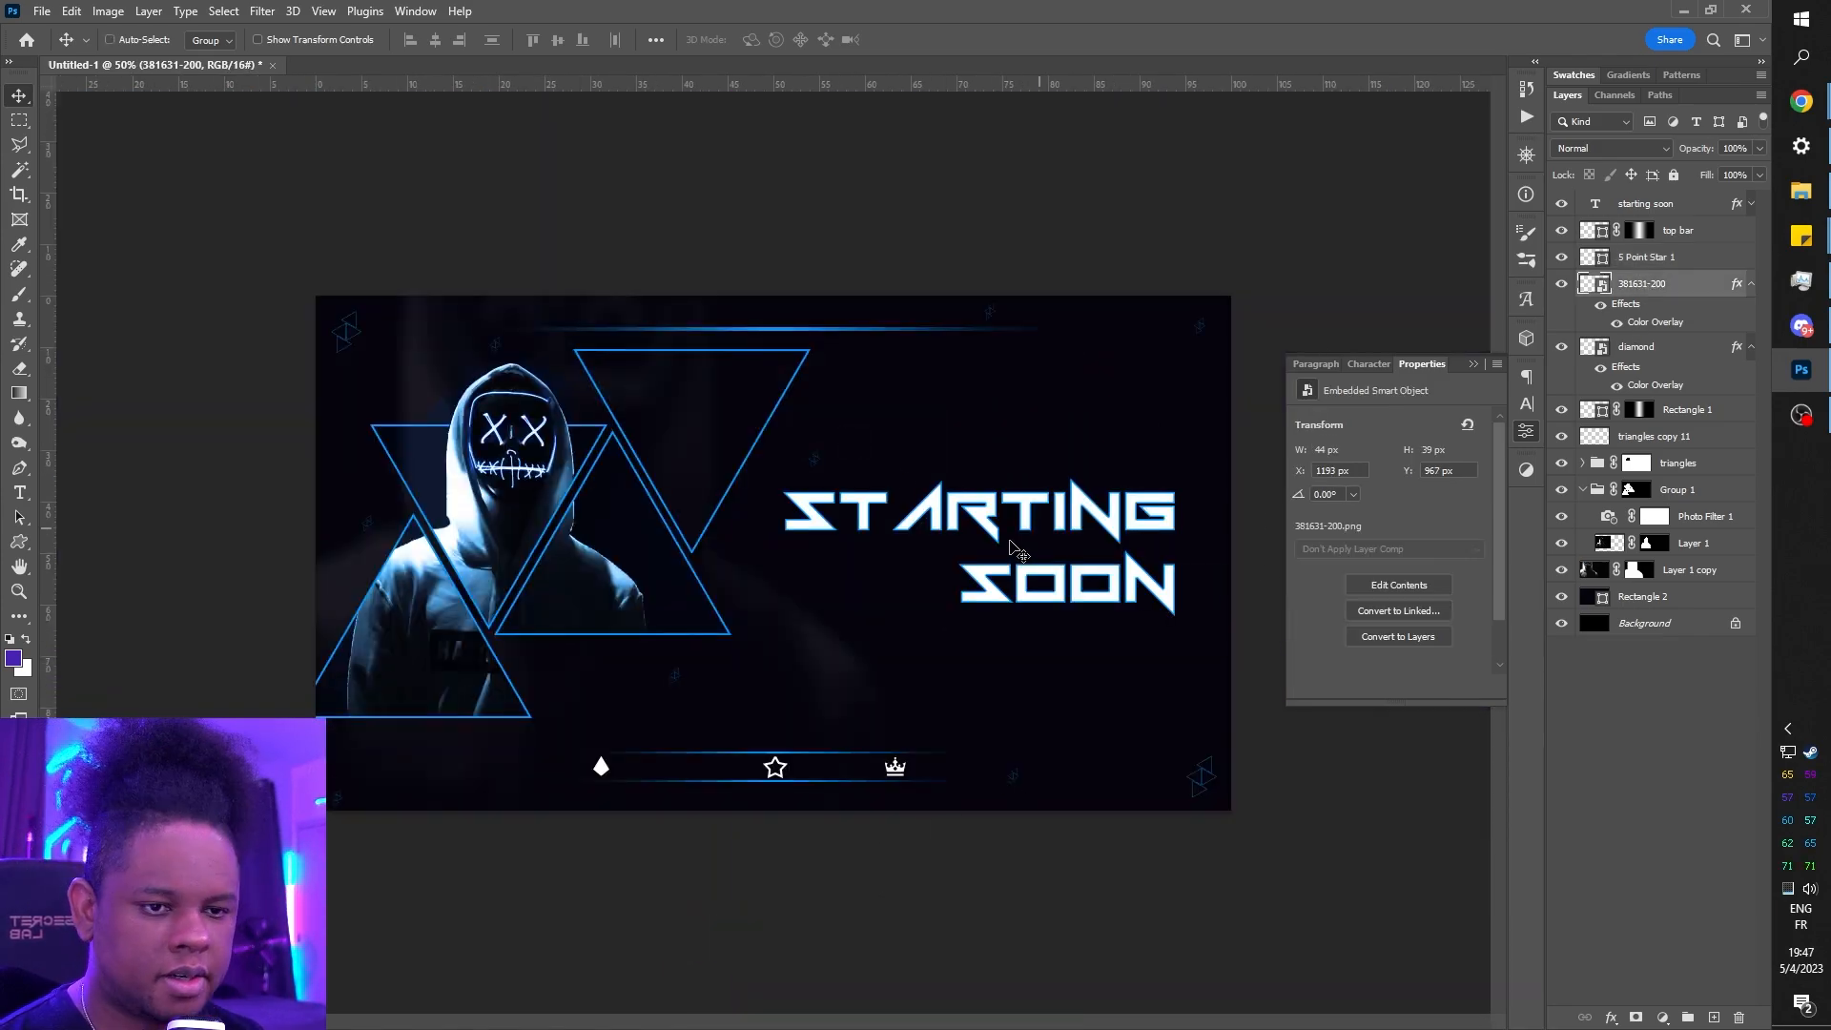
click(1663, 267)
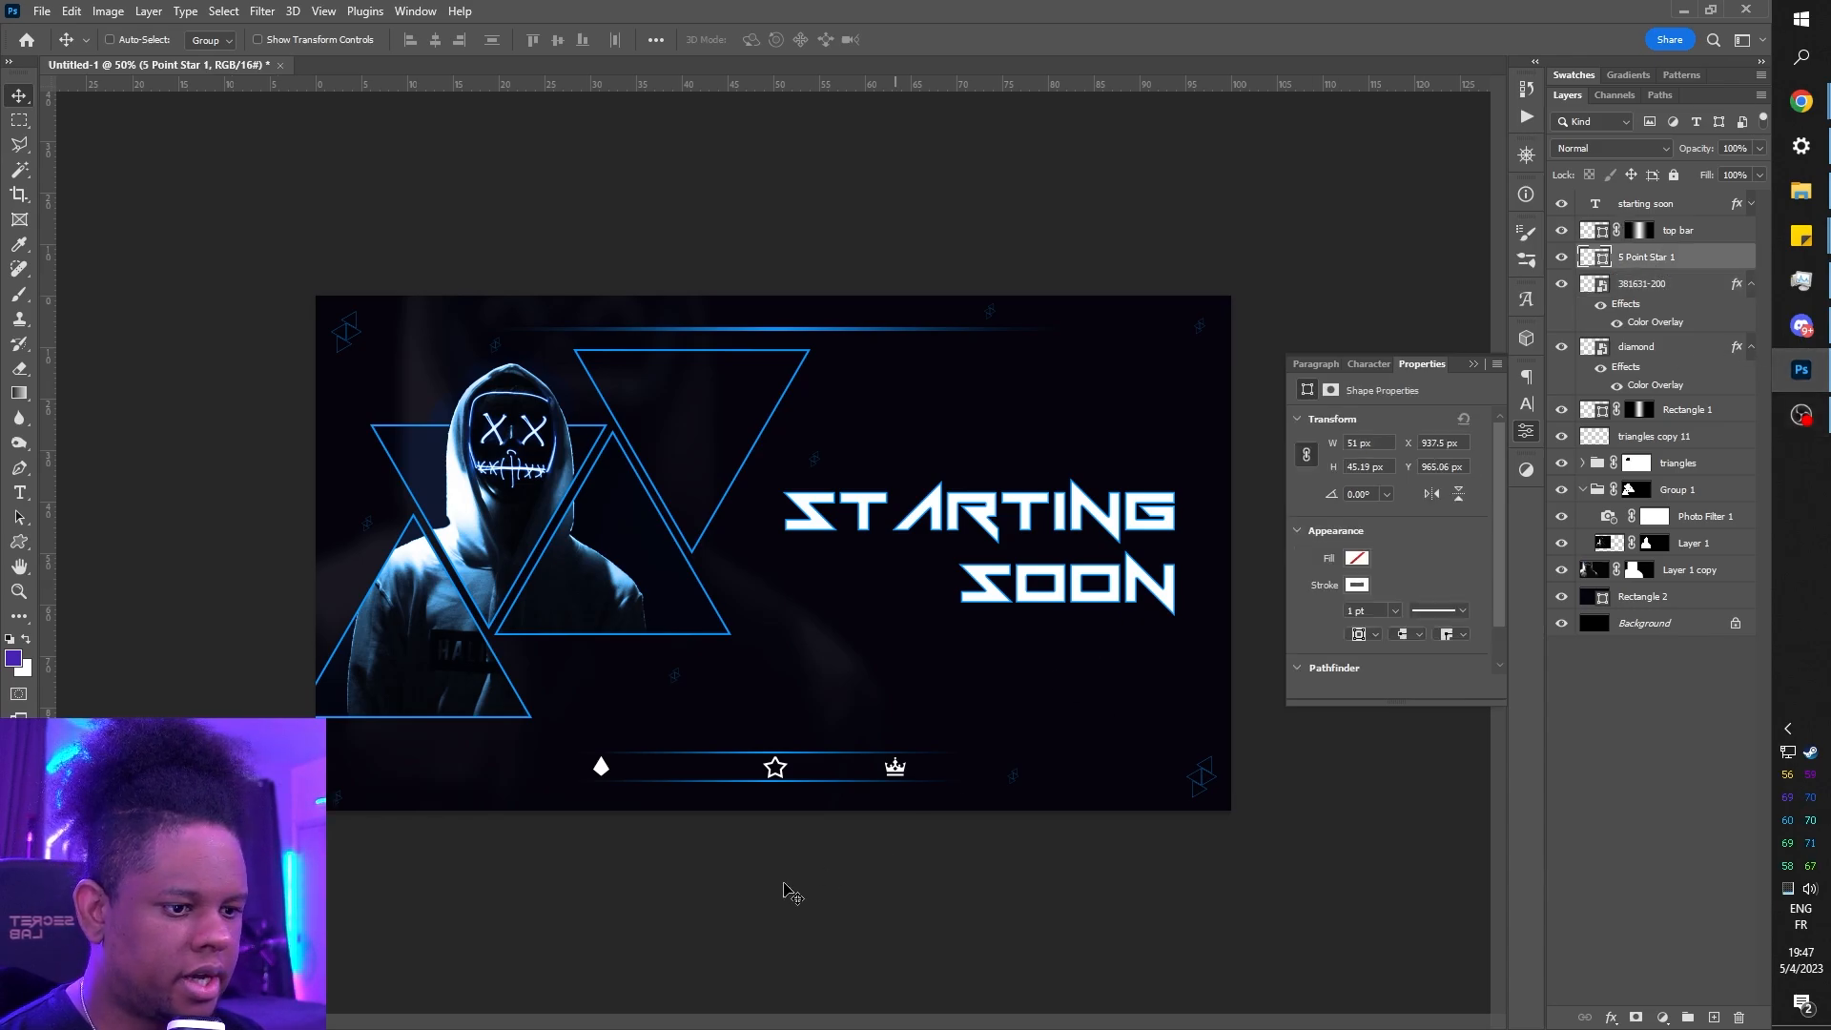
drag(790, 891, 788, 701)
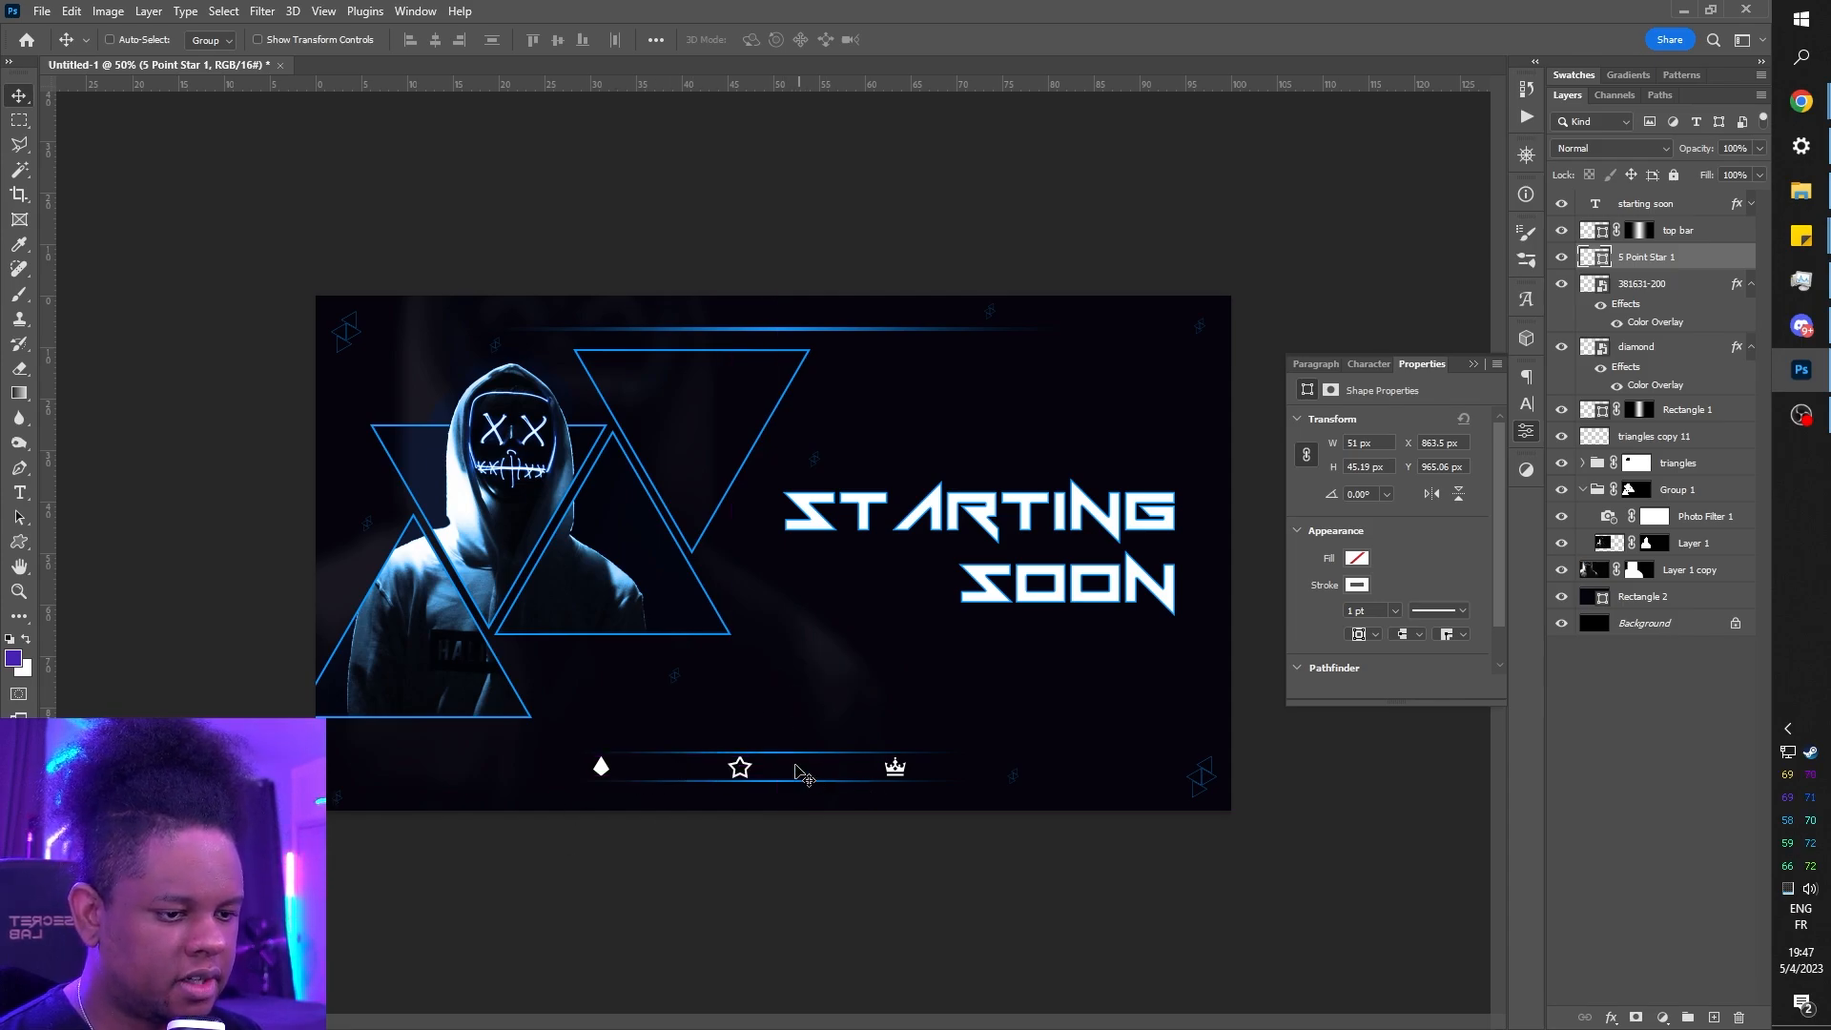
- Shift the crown left toward the star and the star farther left to X 841.5 px
key(alt+bracketleft)
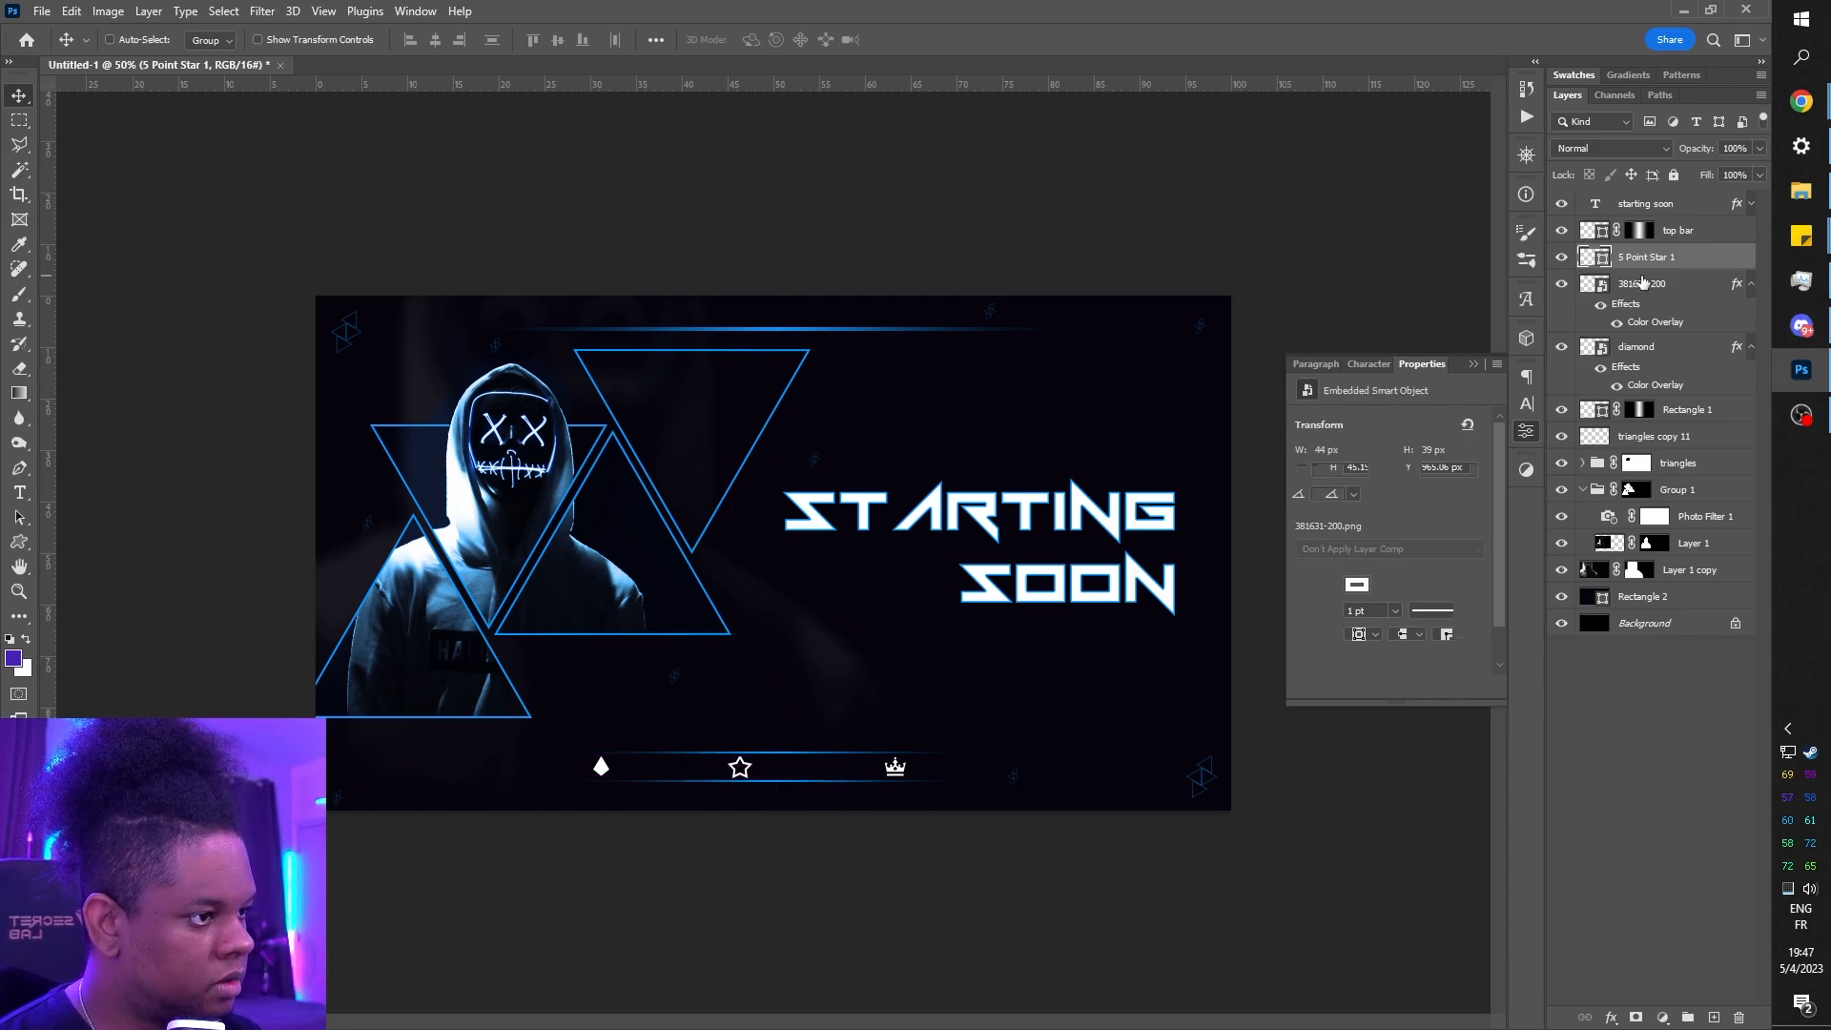
drag(983, 750, 936, 756)
click(1642, 257)
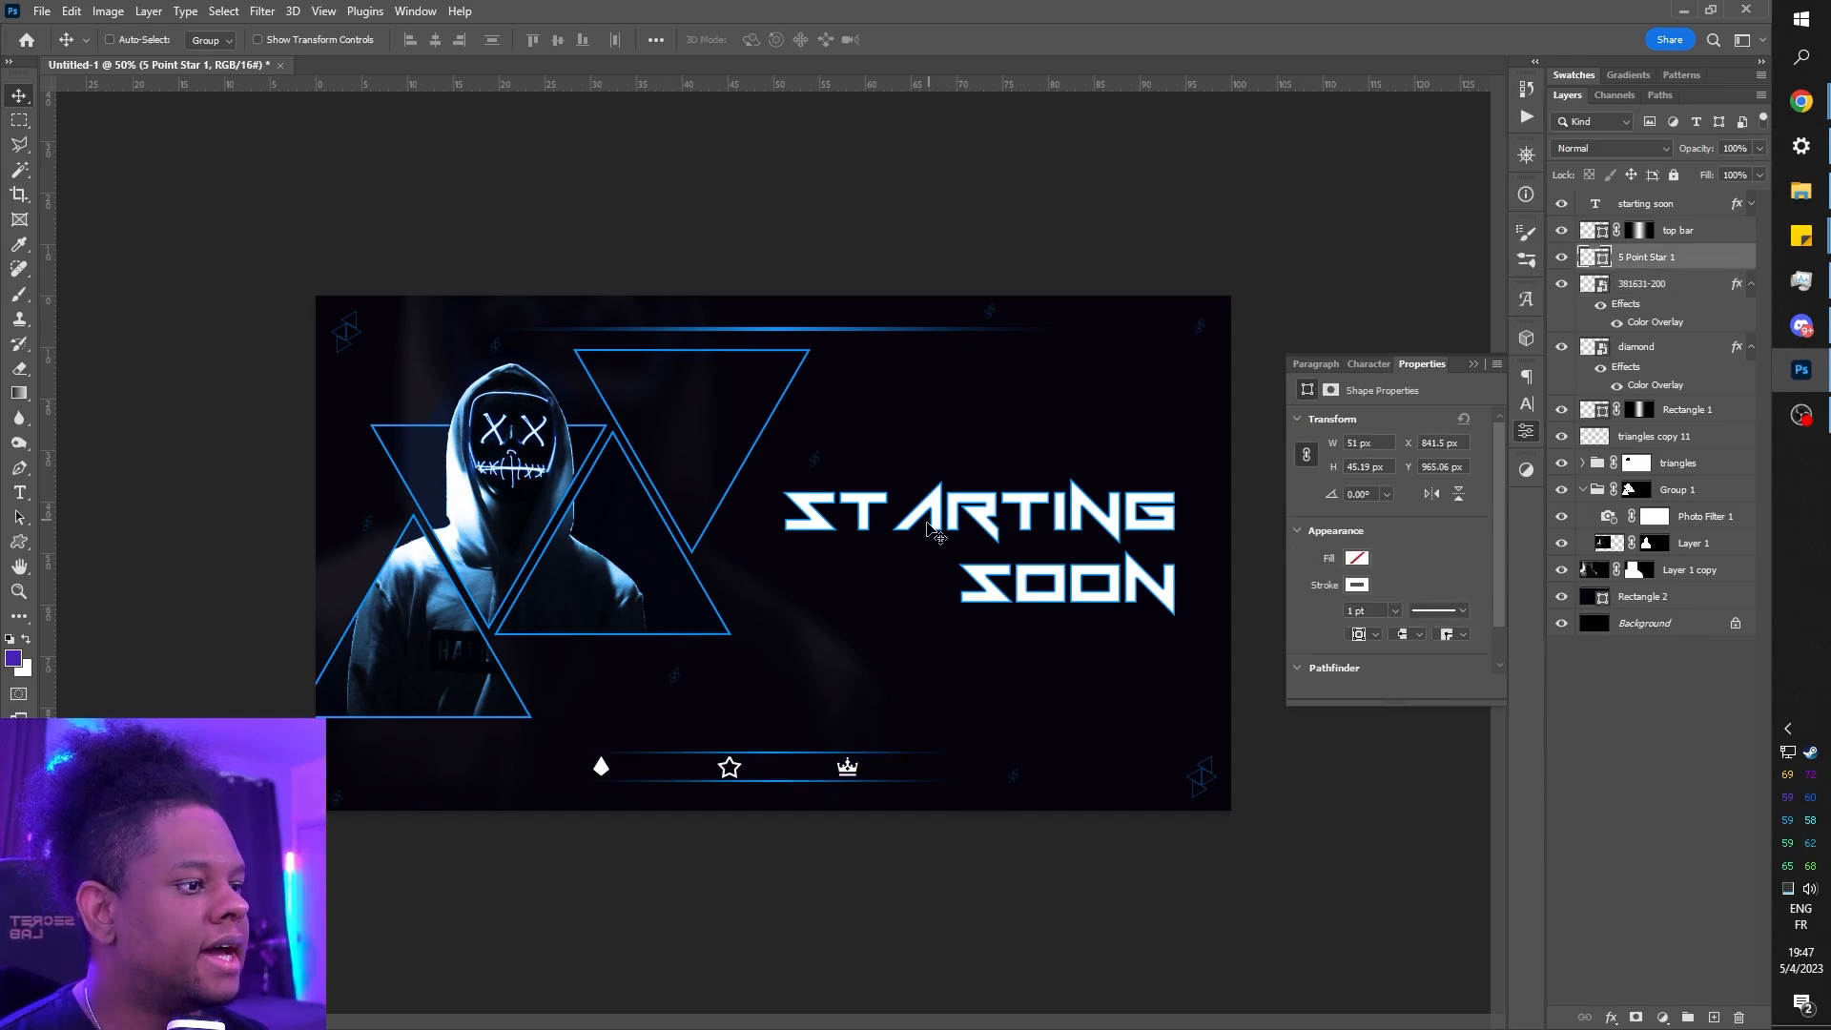
- Collapse the diamond and crown layer effects and open the Social media folder within the stock image folder in File Explorer
click(1751, 347)
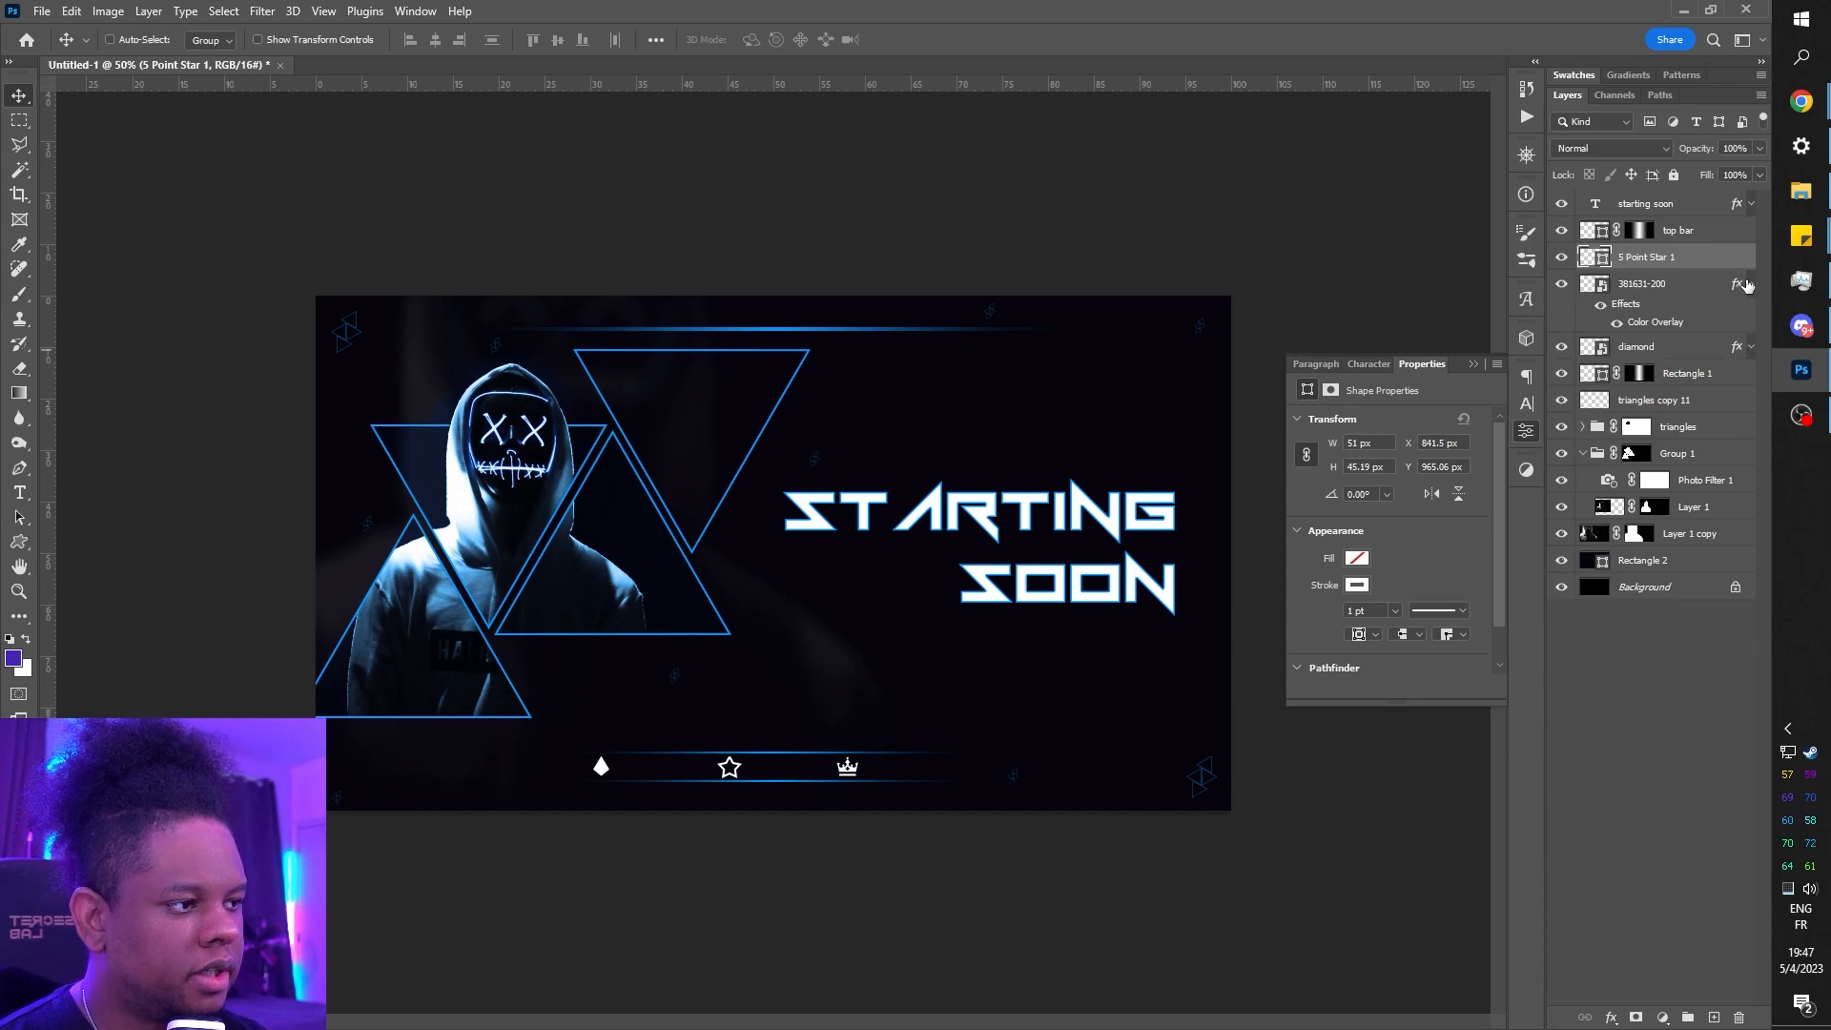
click(1751, 283)
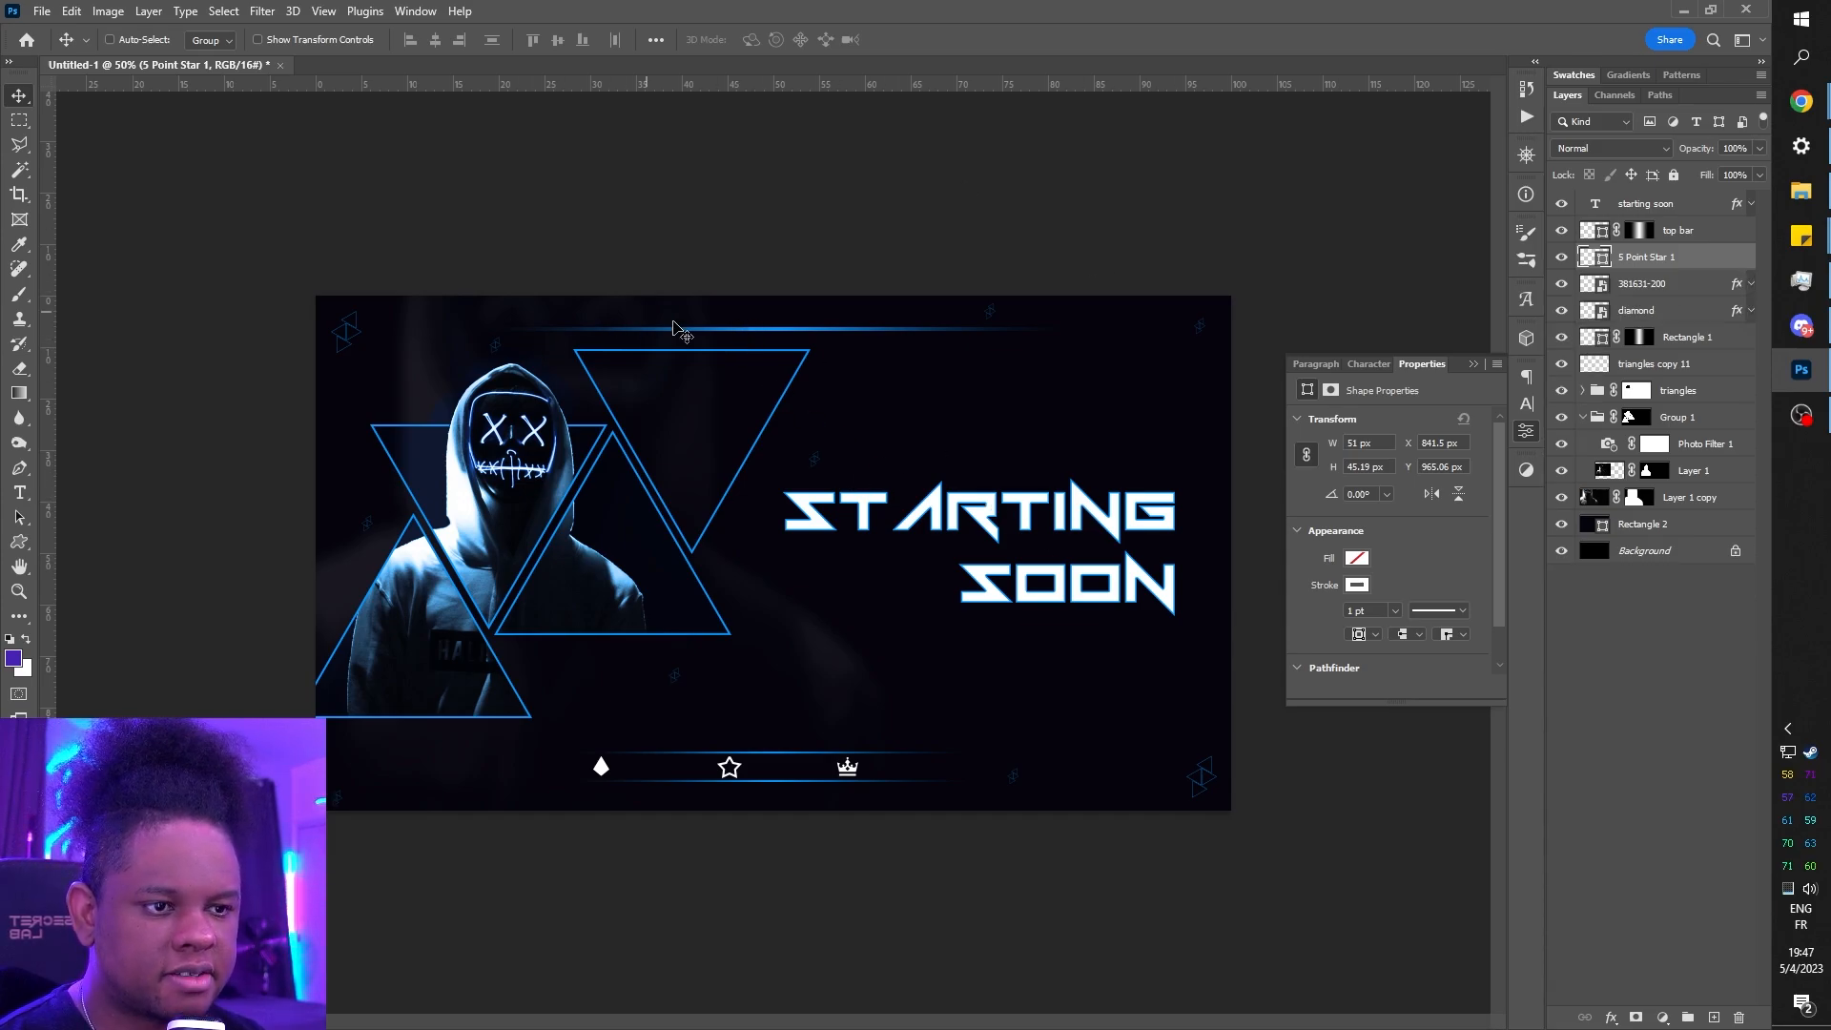
click(1801, 190)
scroll(1062, 594, down, 10)
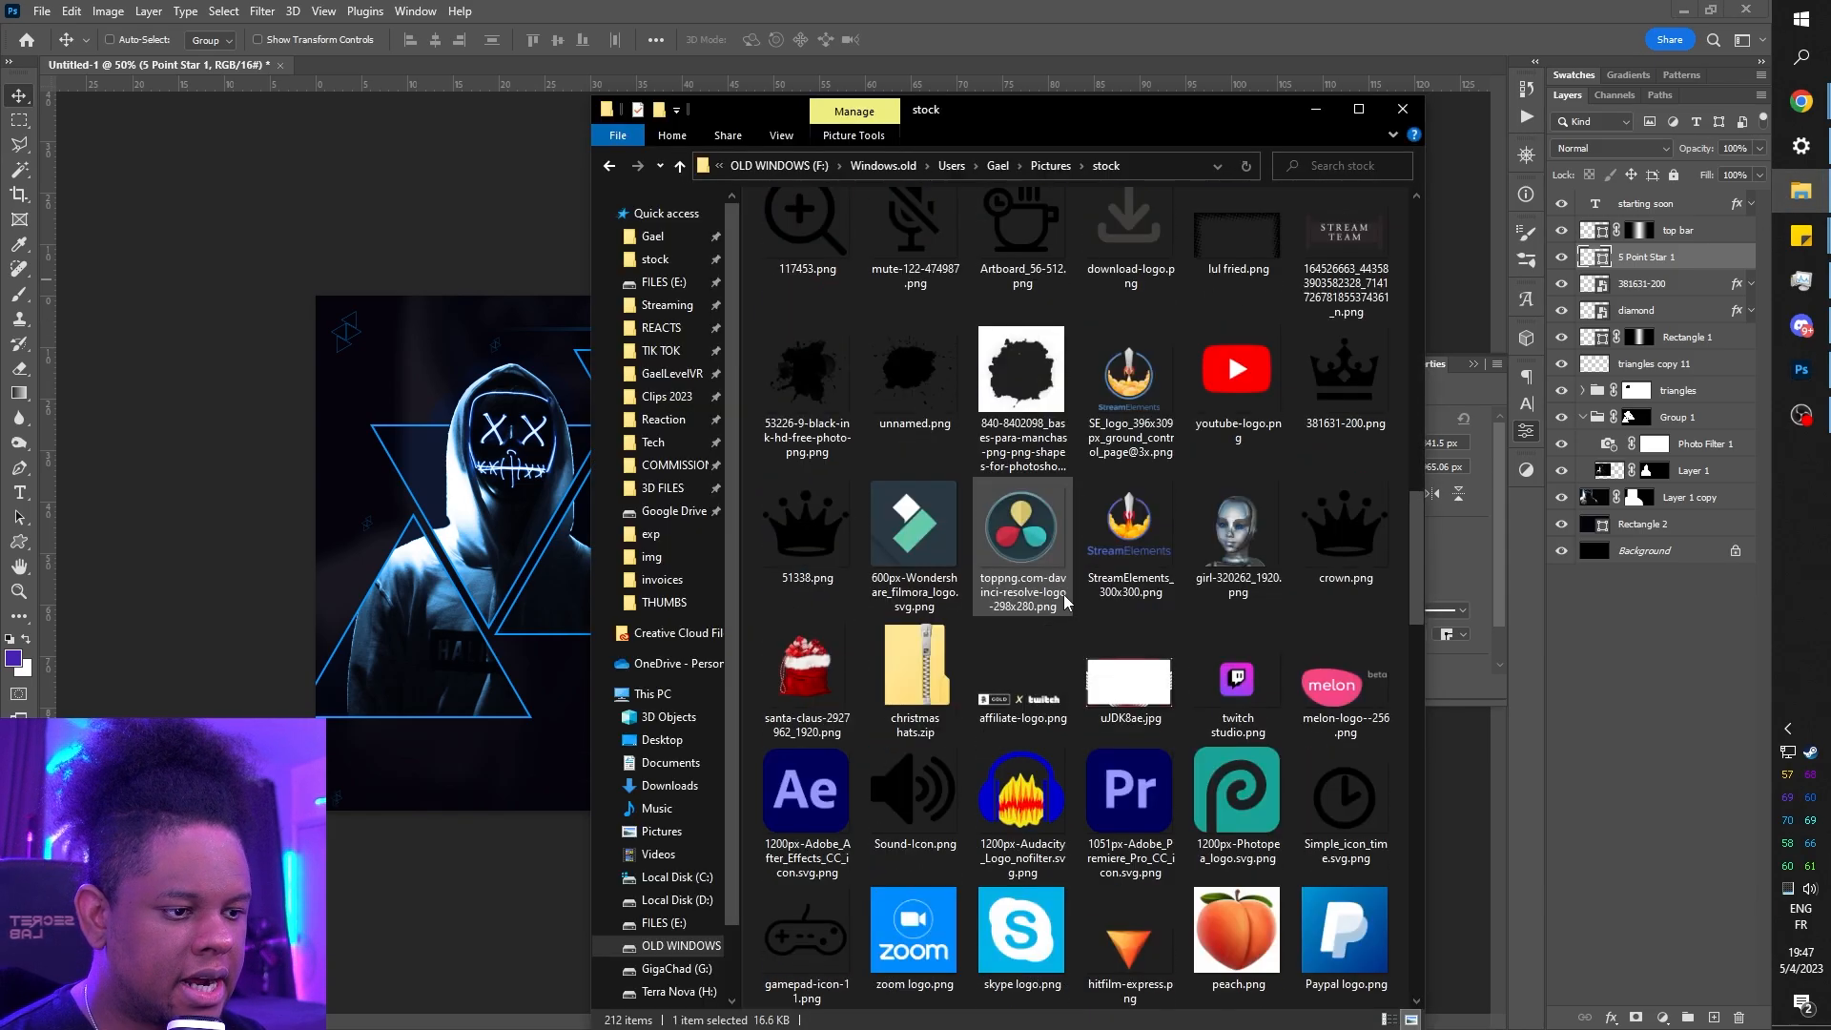
scroll(1101, 654, down, 3)
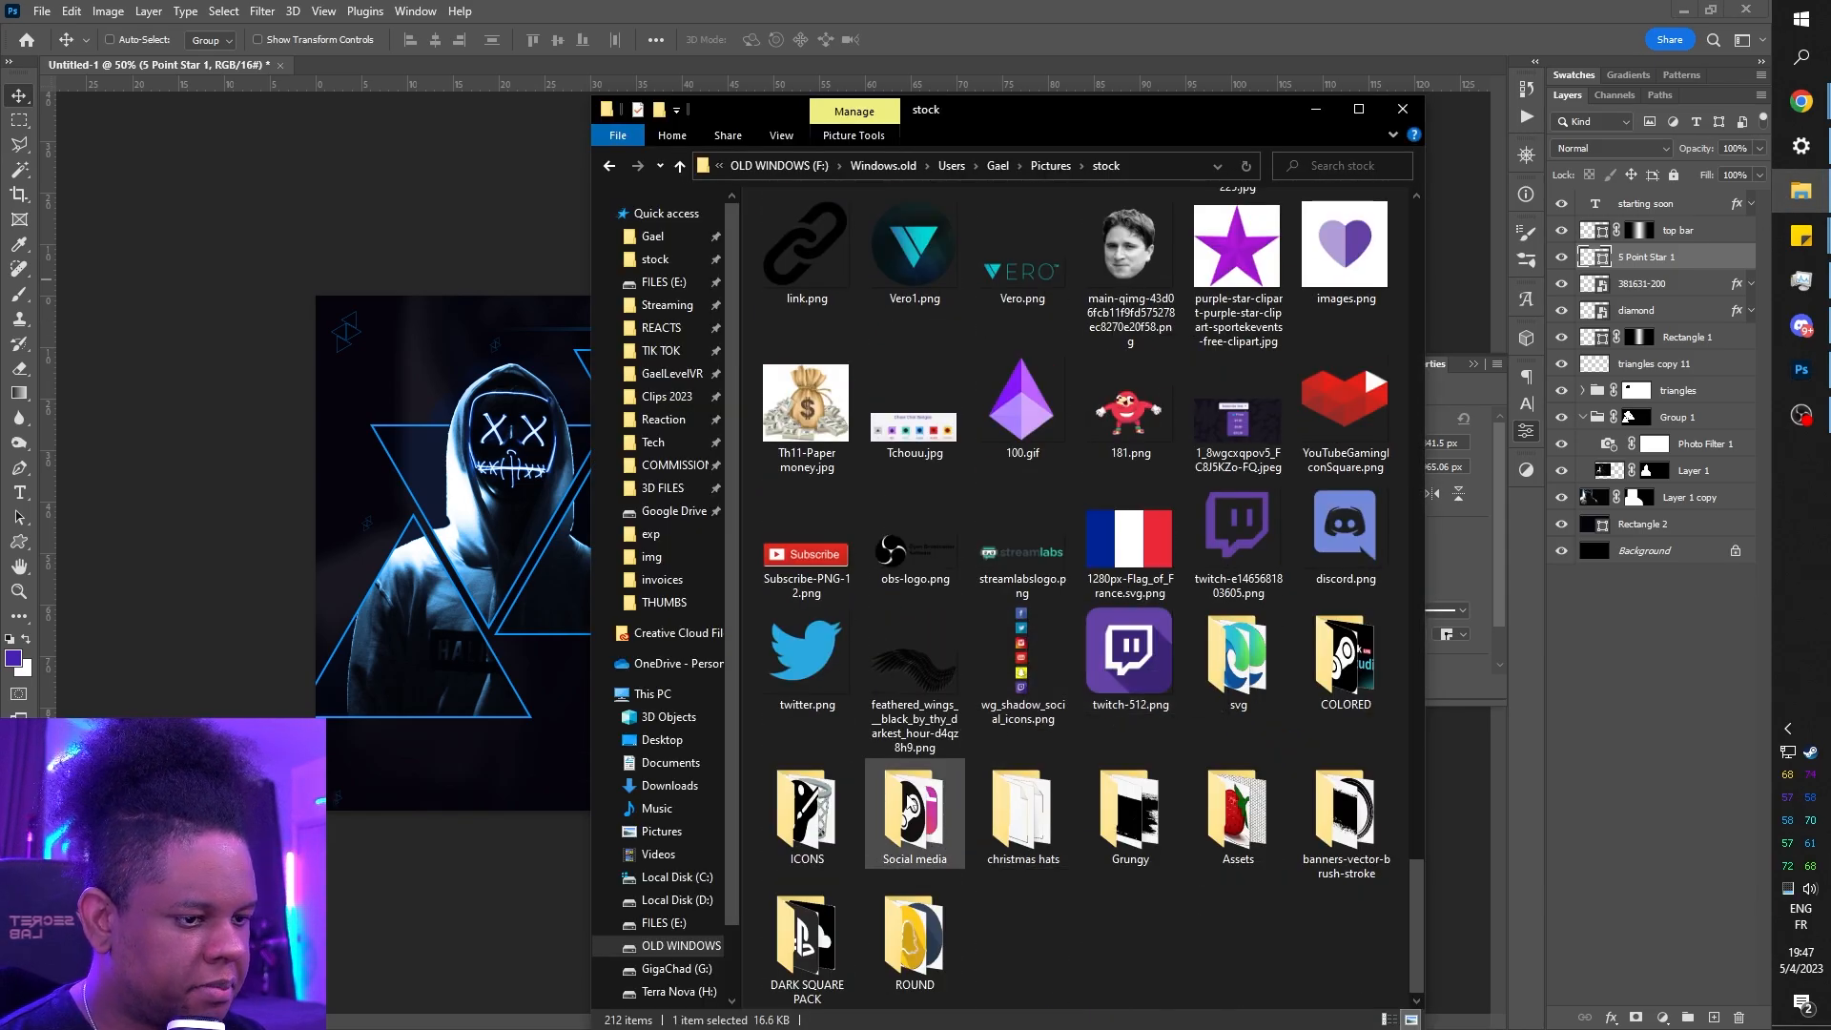
double_click(913, 810)
- Place twitter.png, instagram.png and youtube.png from the Social media folder into the Photoshop design as embedded smart objects
click(1246, 367)
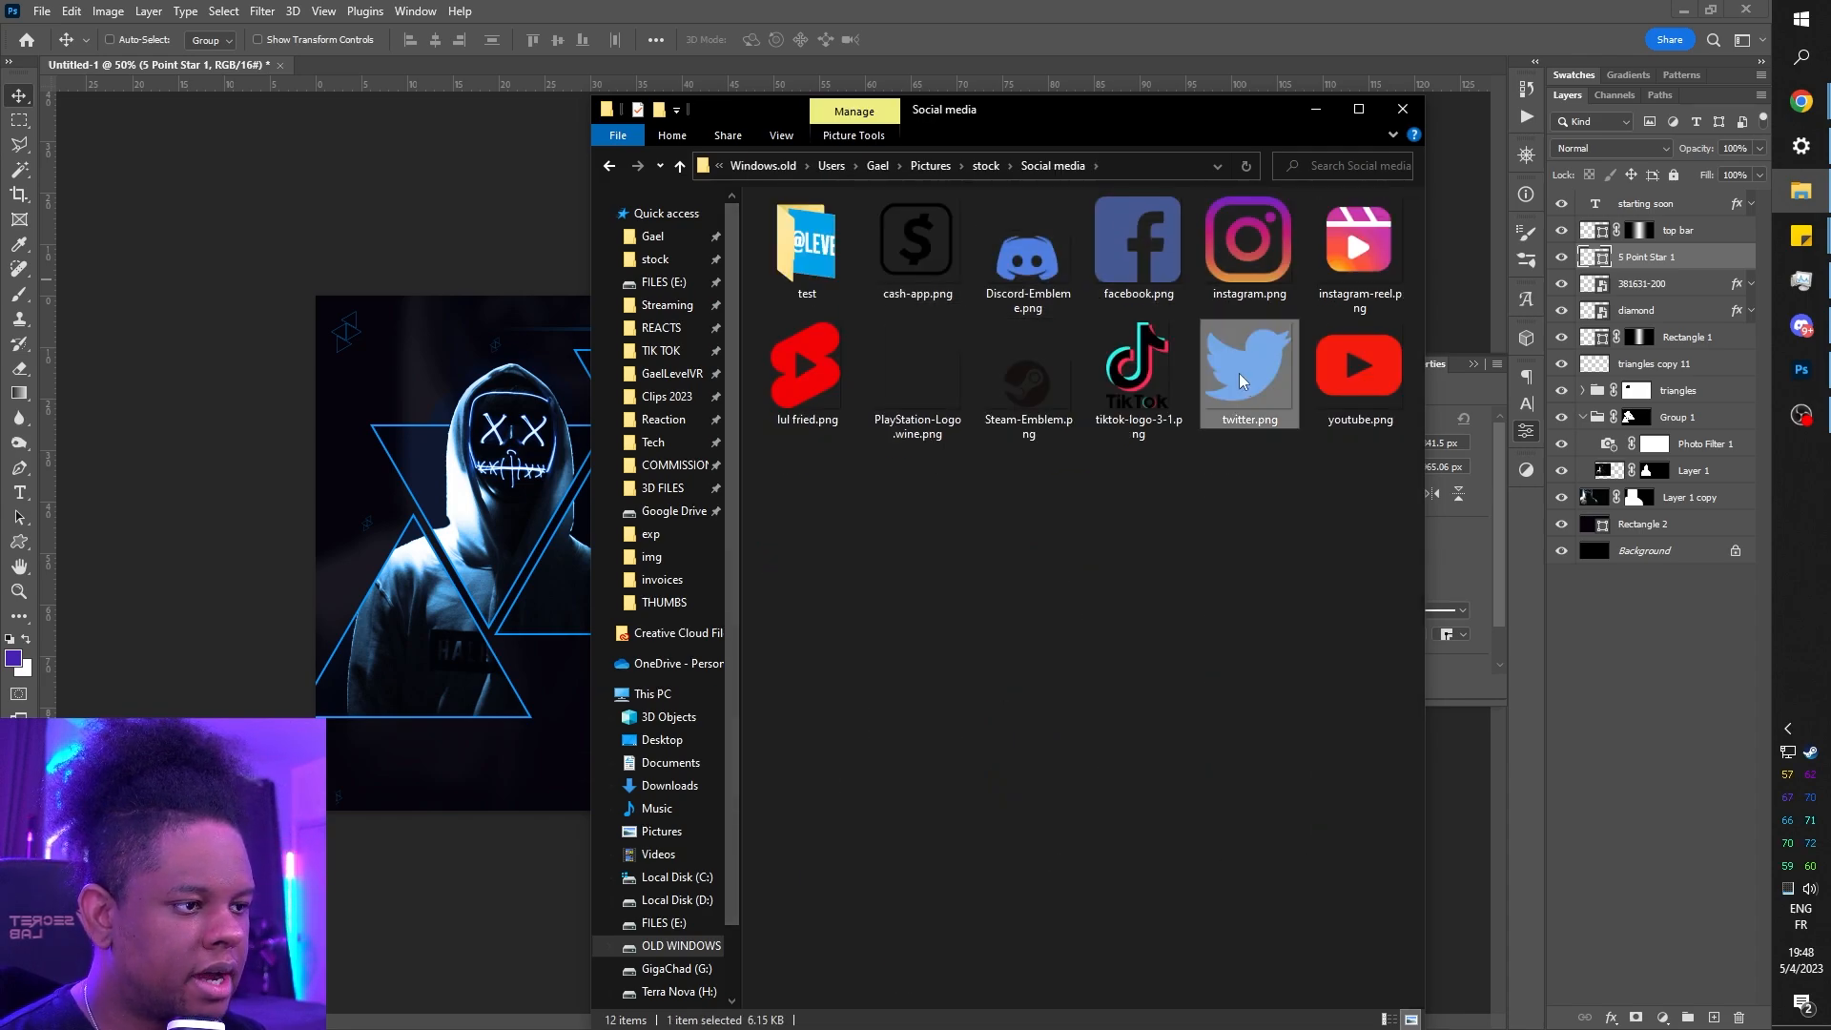
ctrl+click(1240, 263)
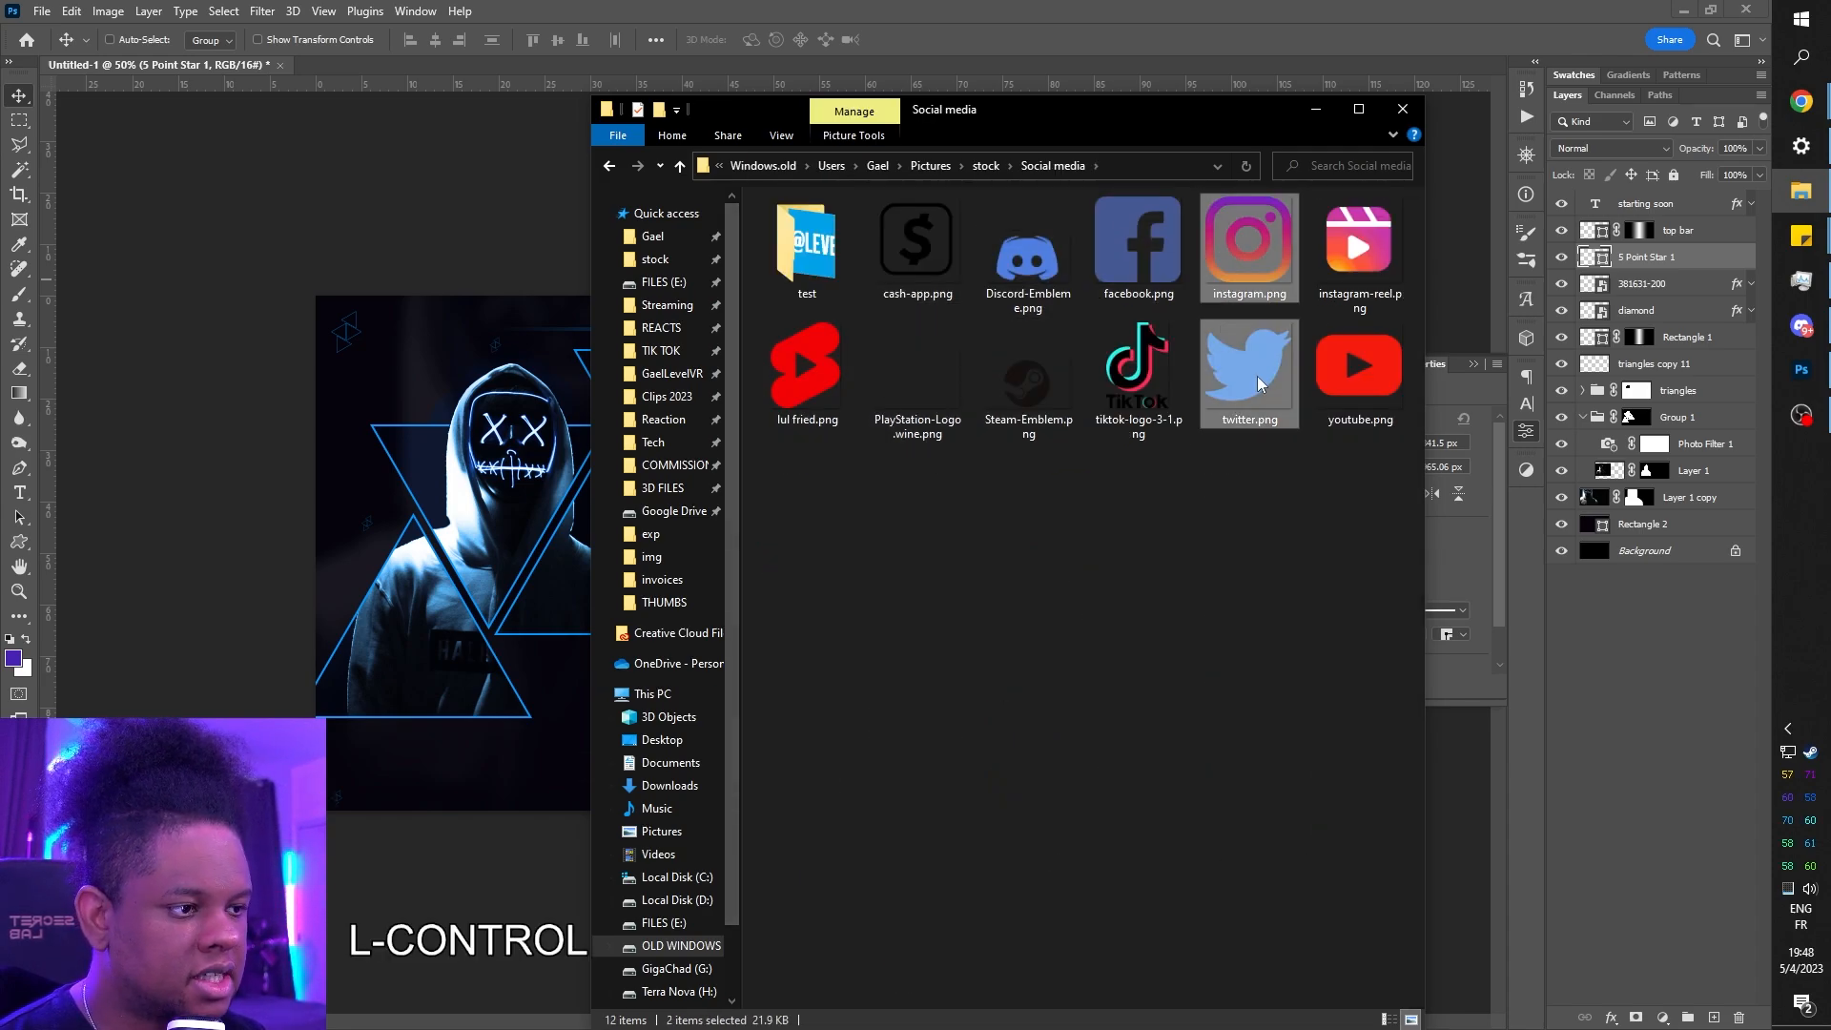
ctrl+click(1350, 370)
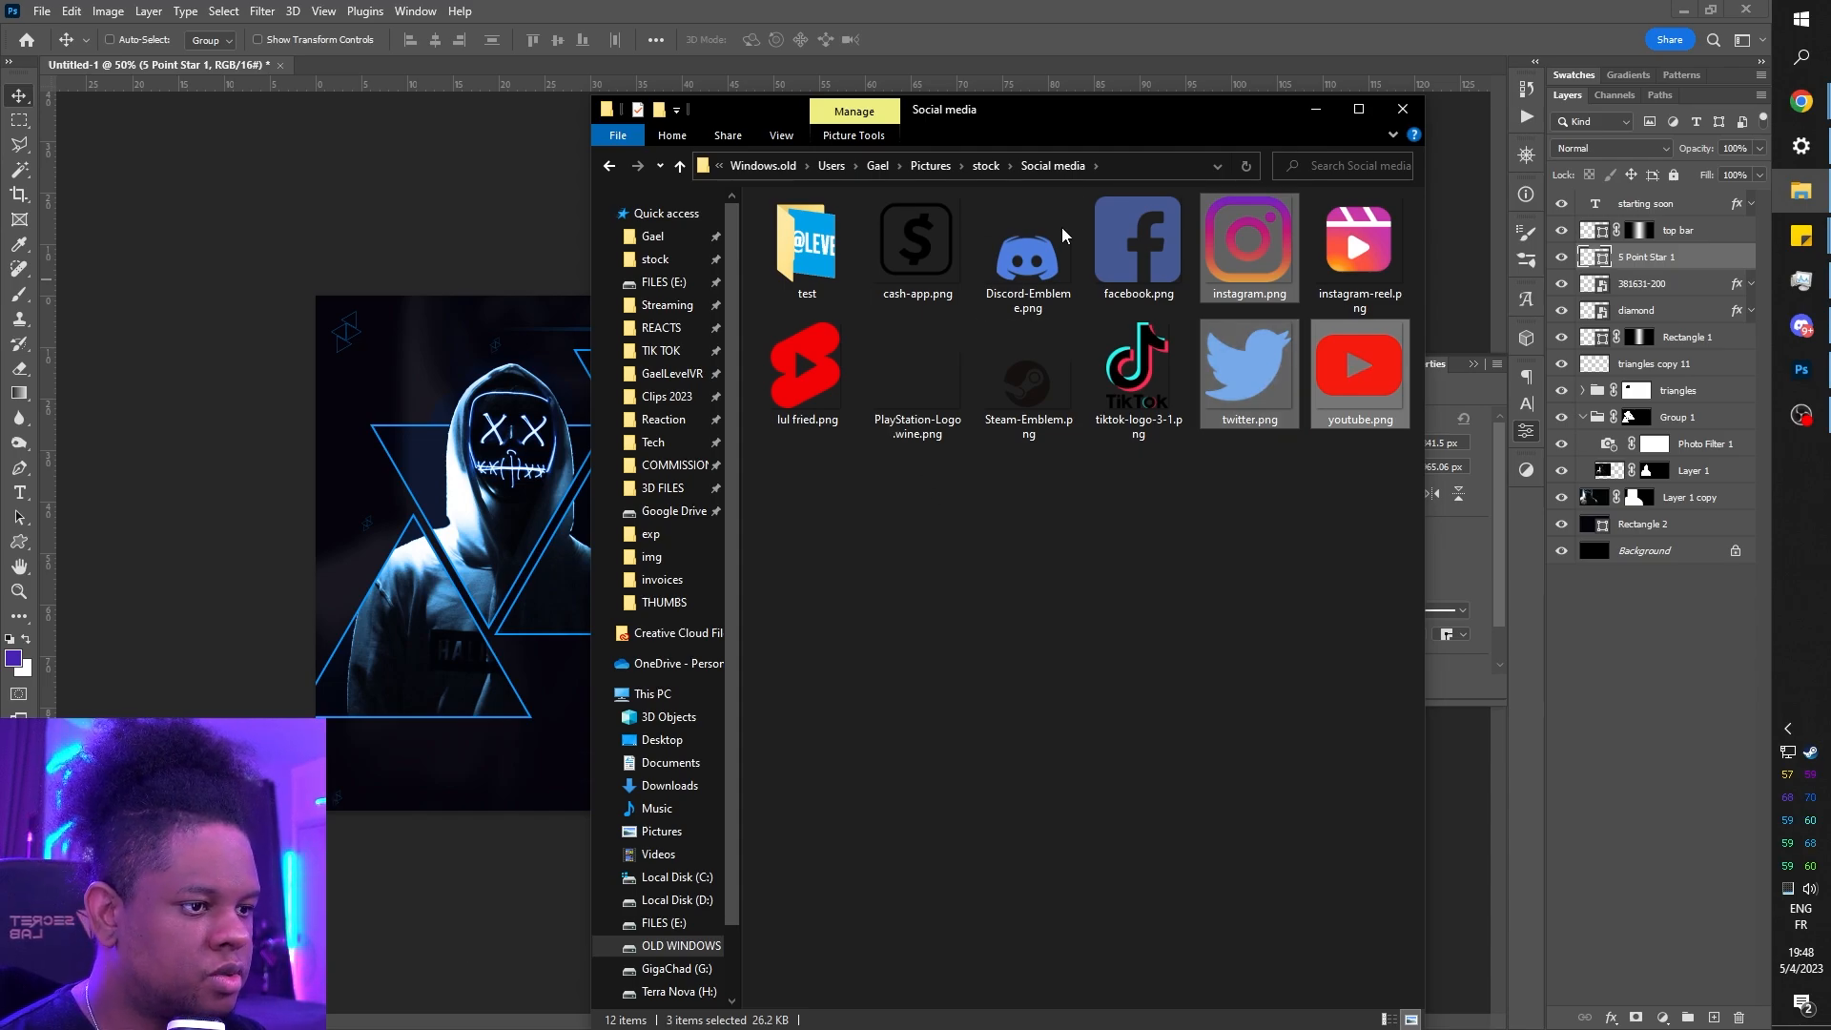
drag(1250, 372, 459, 360)
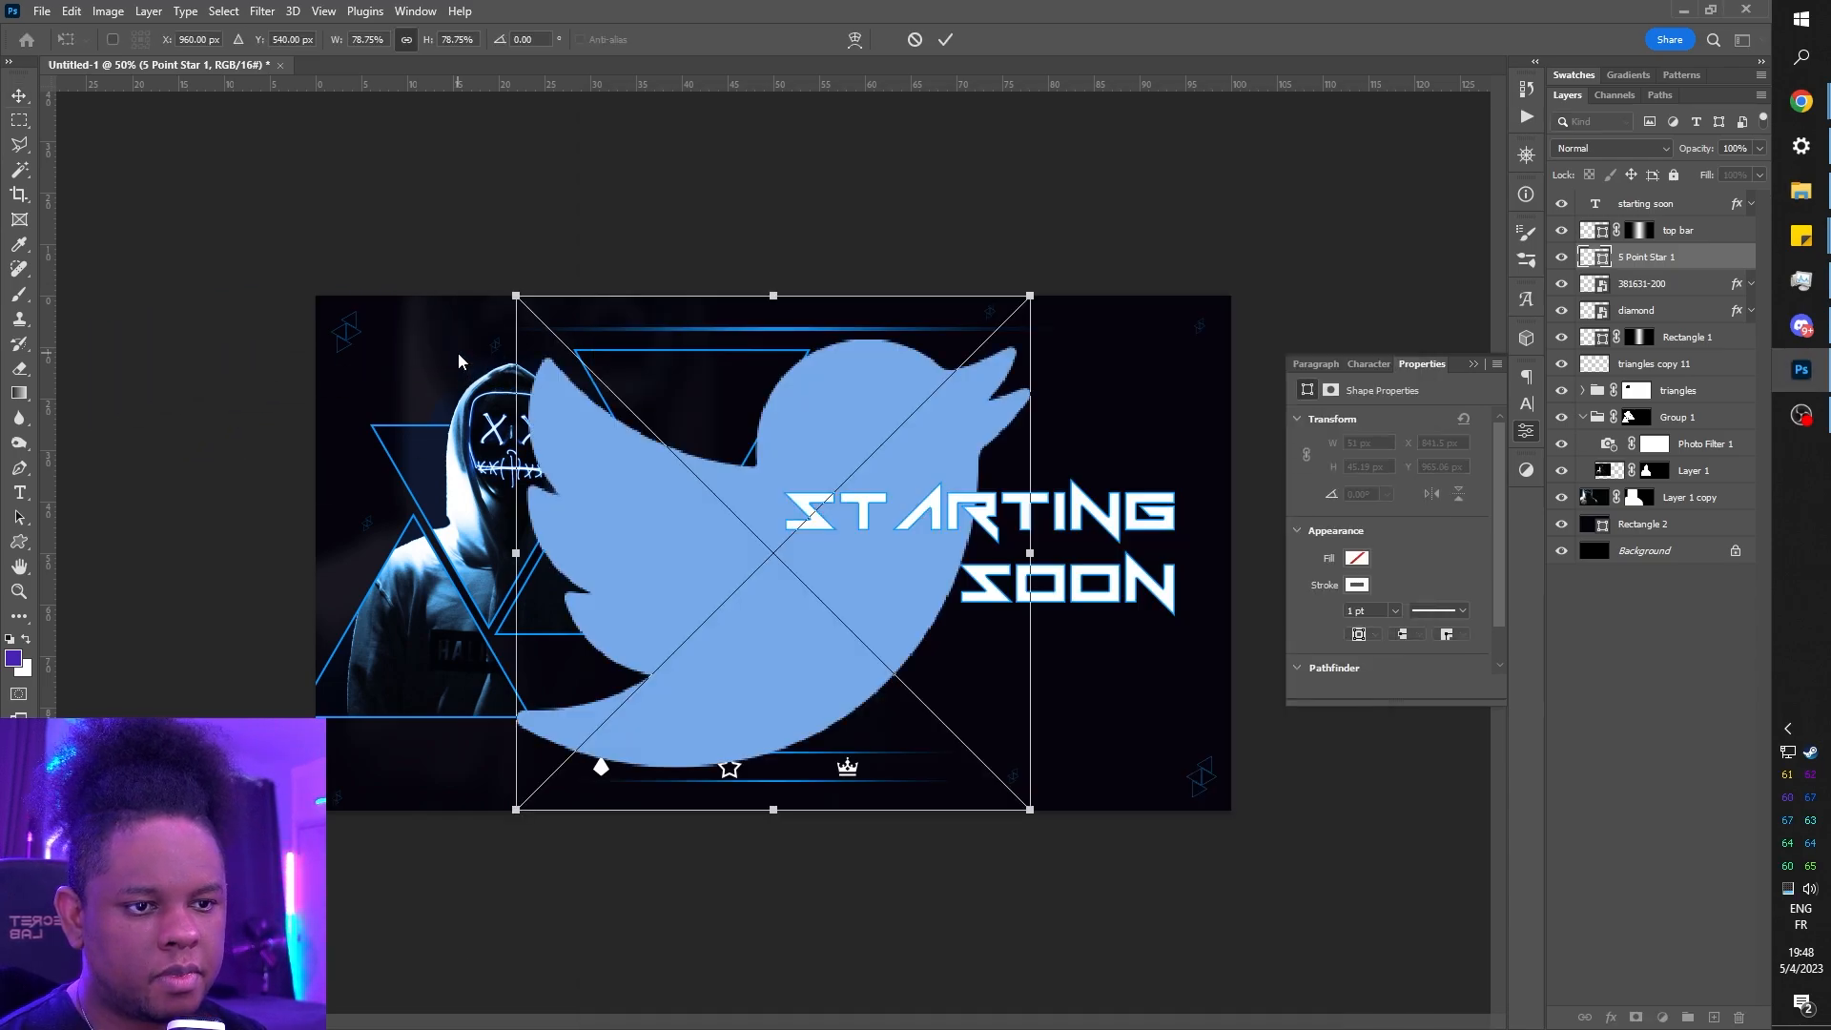
key(Return)
key(Return)
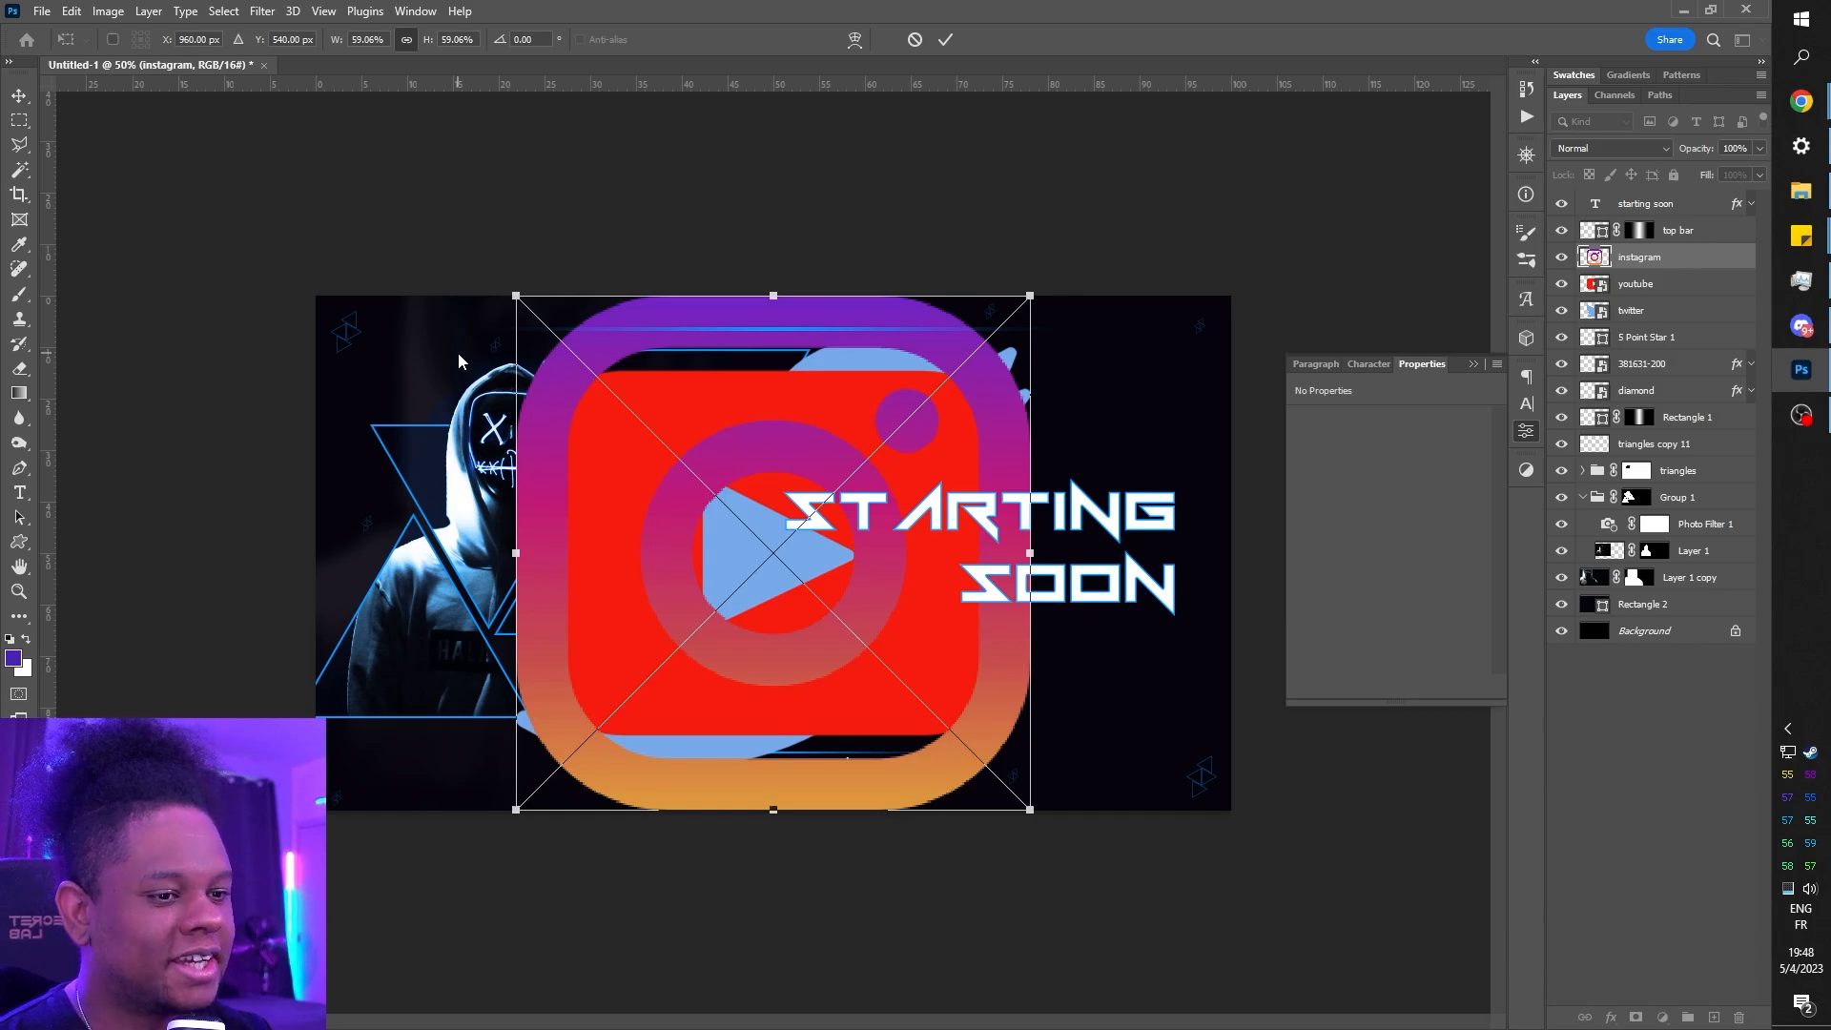
key(Return)
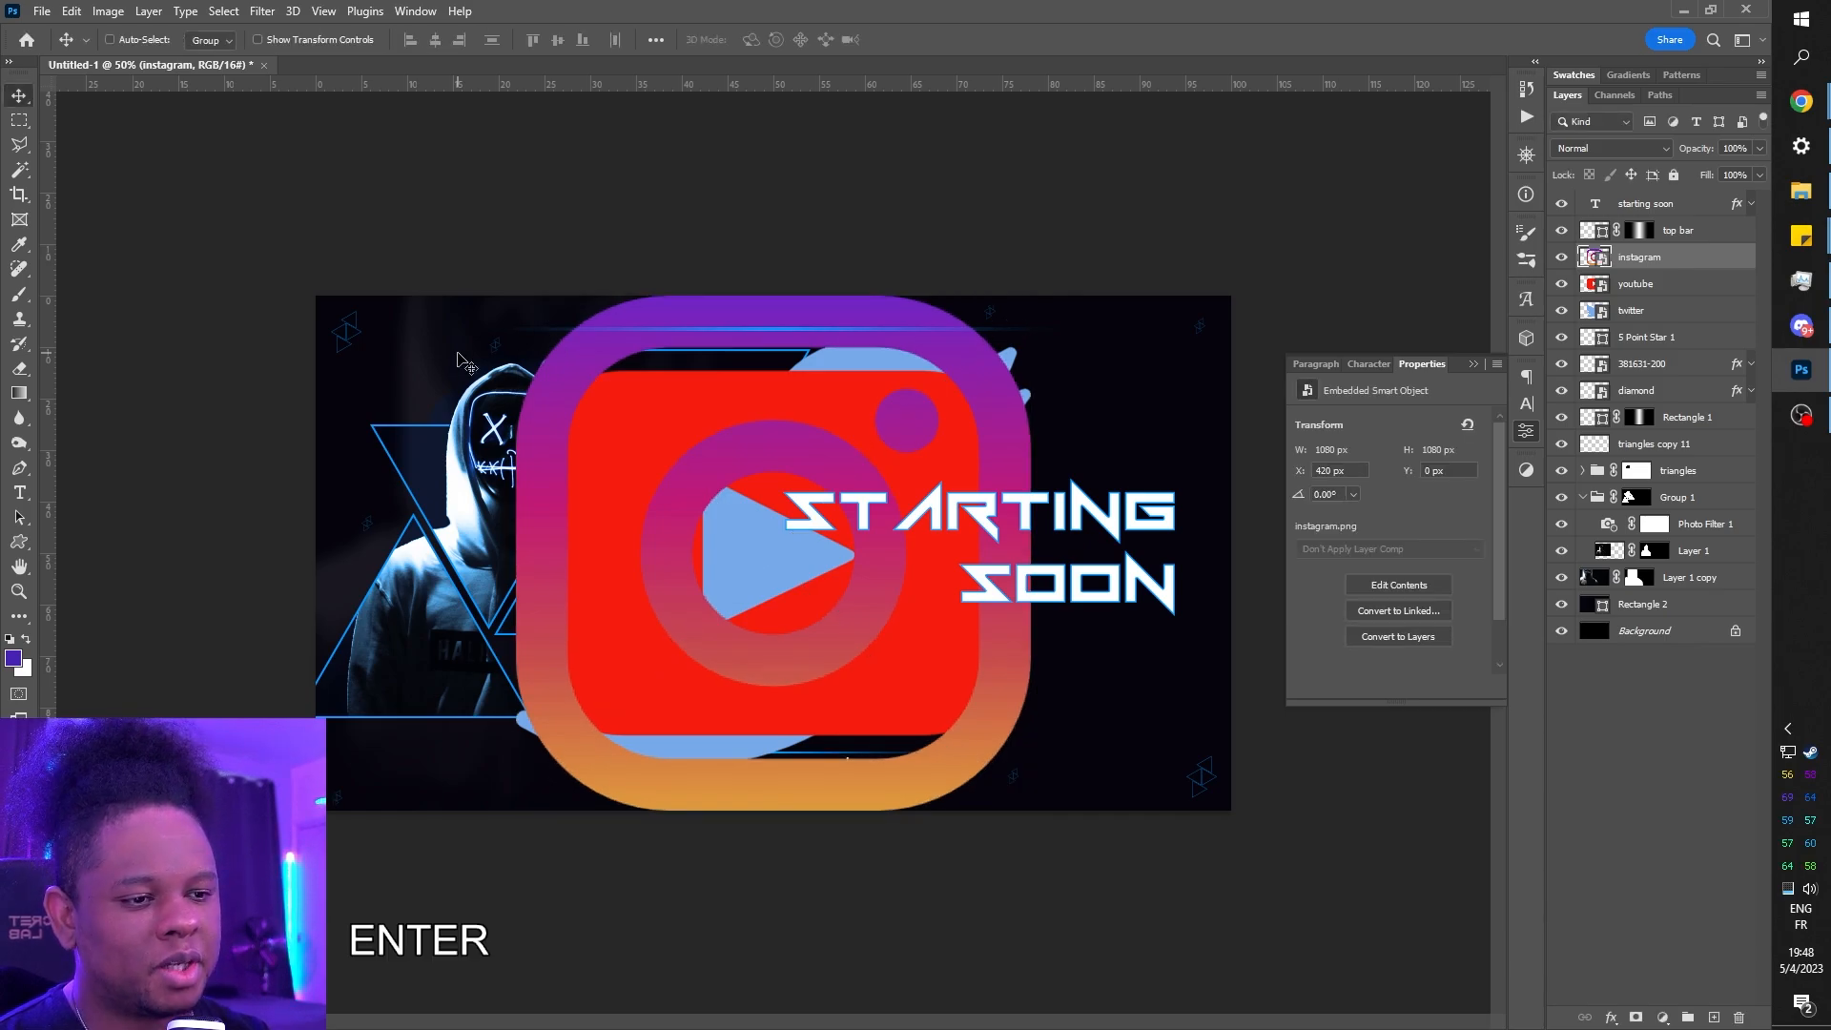
- Scale the Instagram, YouTube and Twitter logos down together to about 36 px wide, above the faded end of the top bar near the hood
shift+click(1648, 313)
key(ctrl)
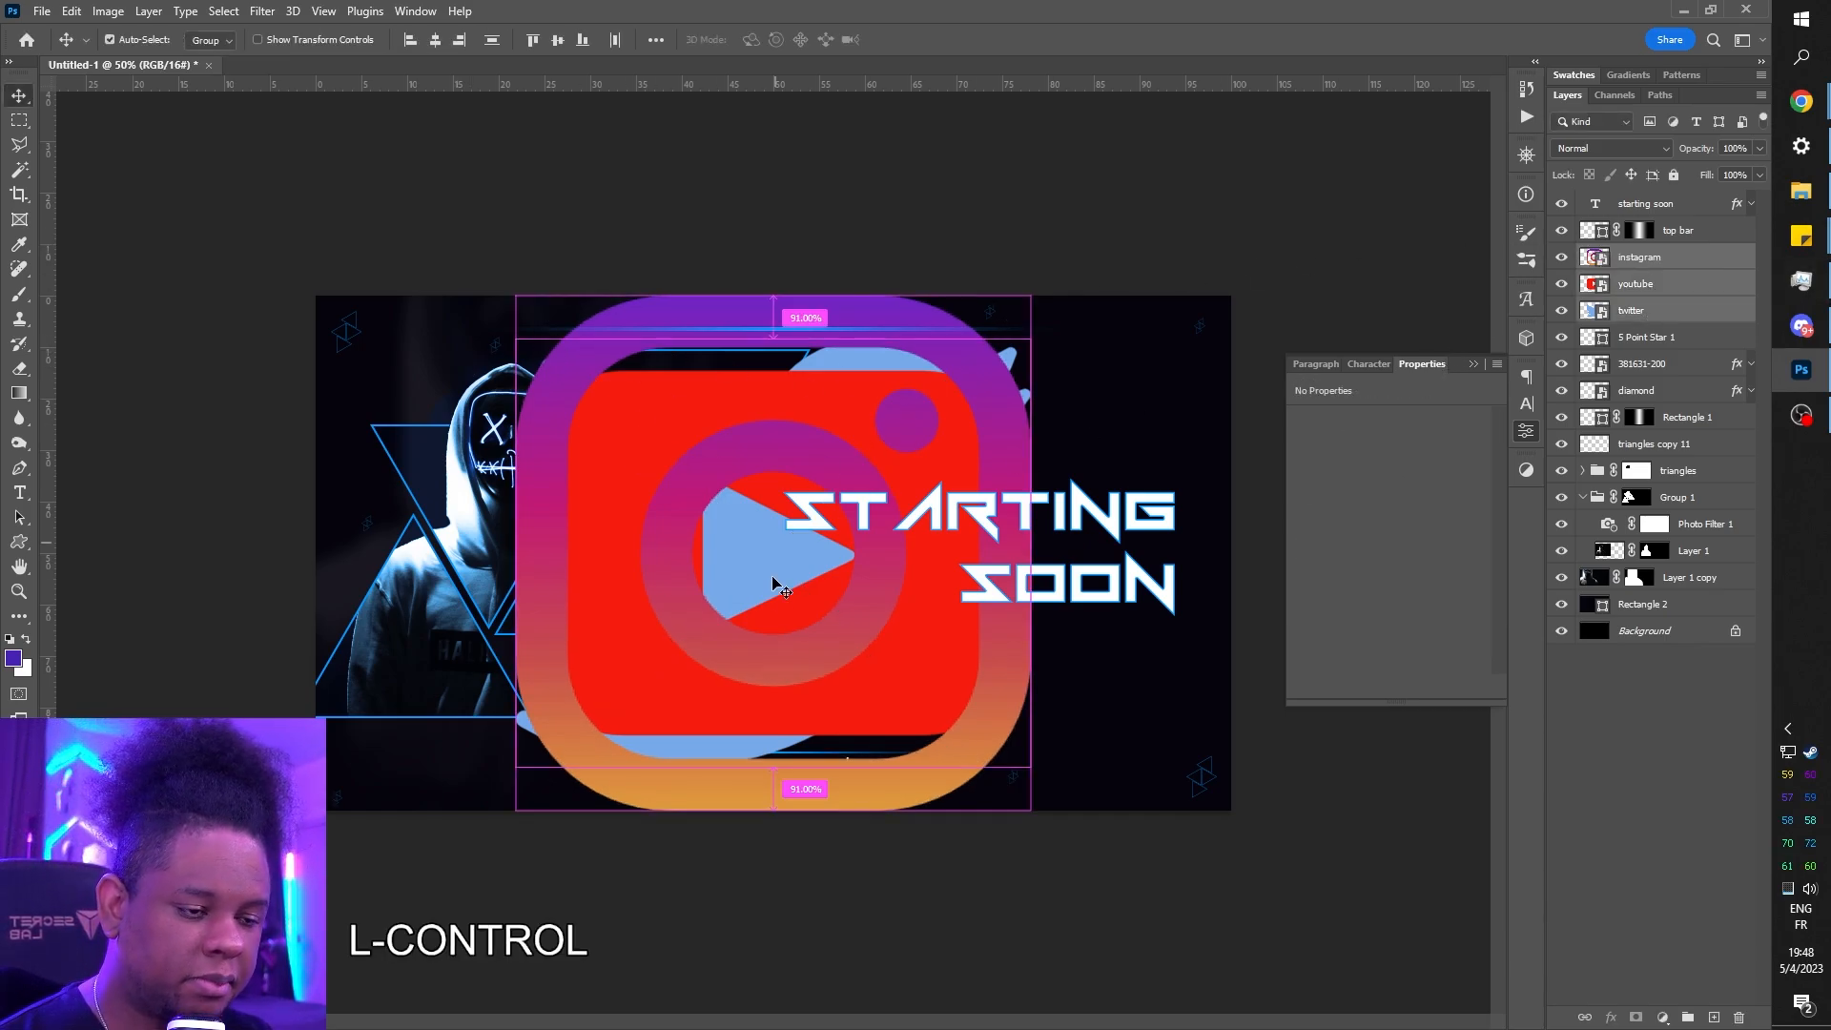
key(ctrl+t)
drag(1029, 807, 565, 291)
key(ctrl)
key(ctrl+plus)
key(ctrl+plus)
key(ctrl+plus)
drag(572, 288, 562, 294)
key(Return)
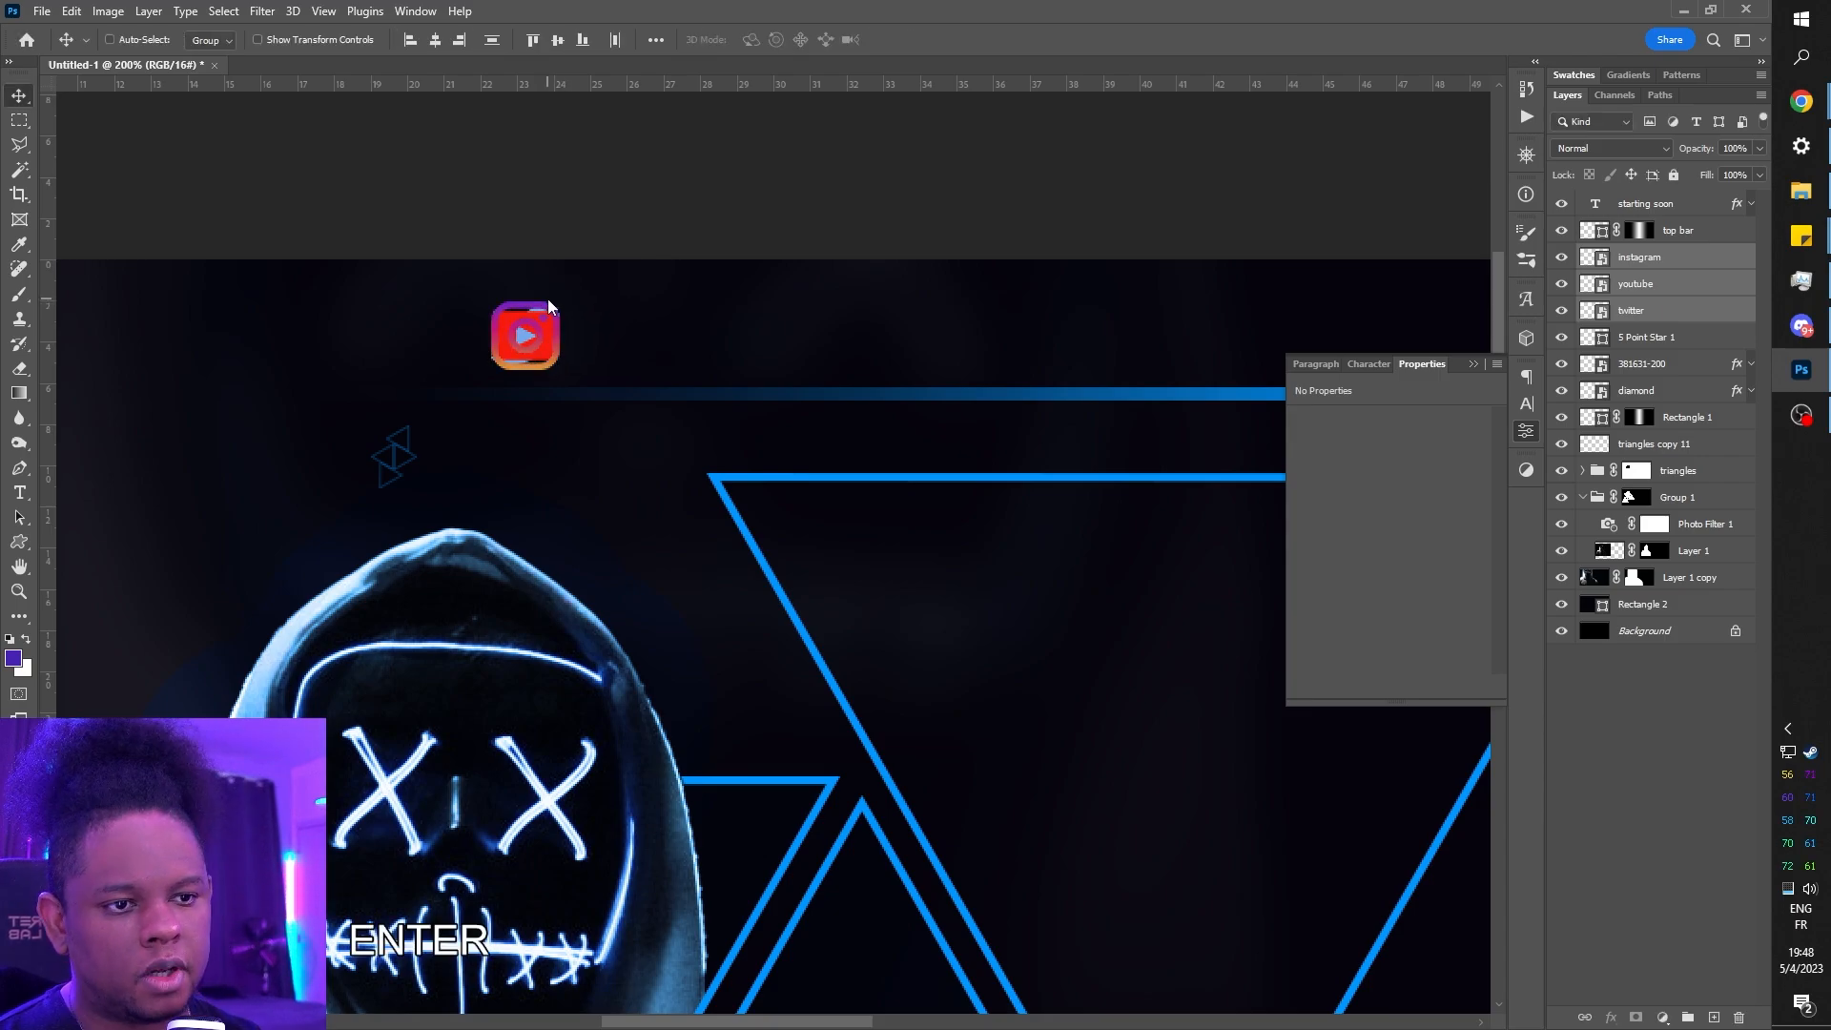
- Spread the logos horizontally along the top bar, moving Twitter to X 669 px and Instagram to X 910 px
key(ctrl+minus)
click(1640, 292)
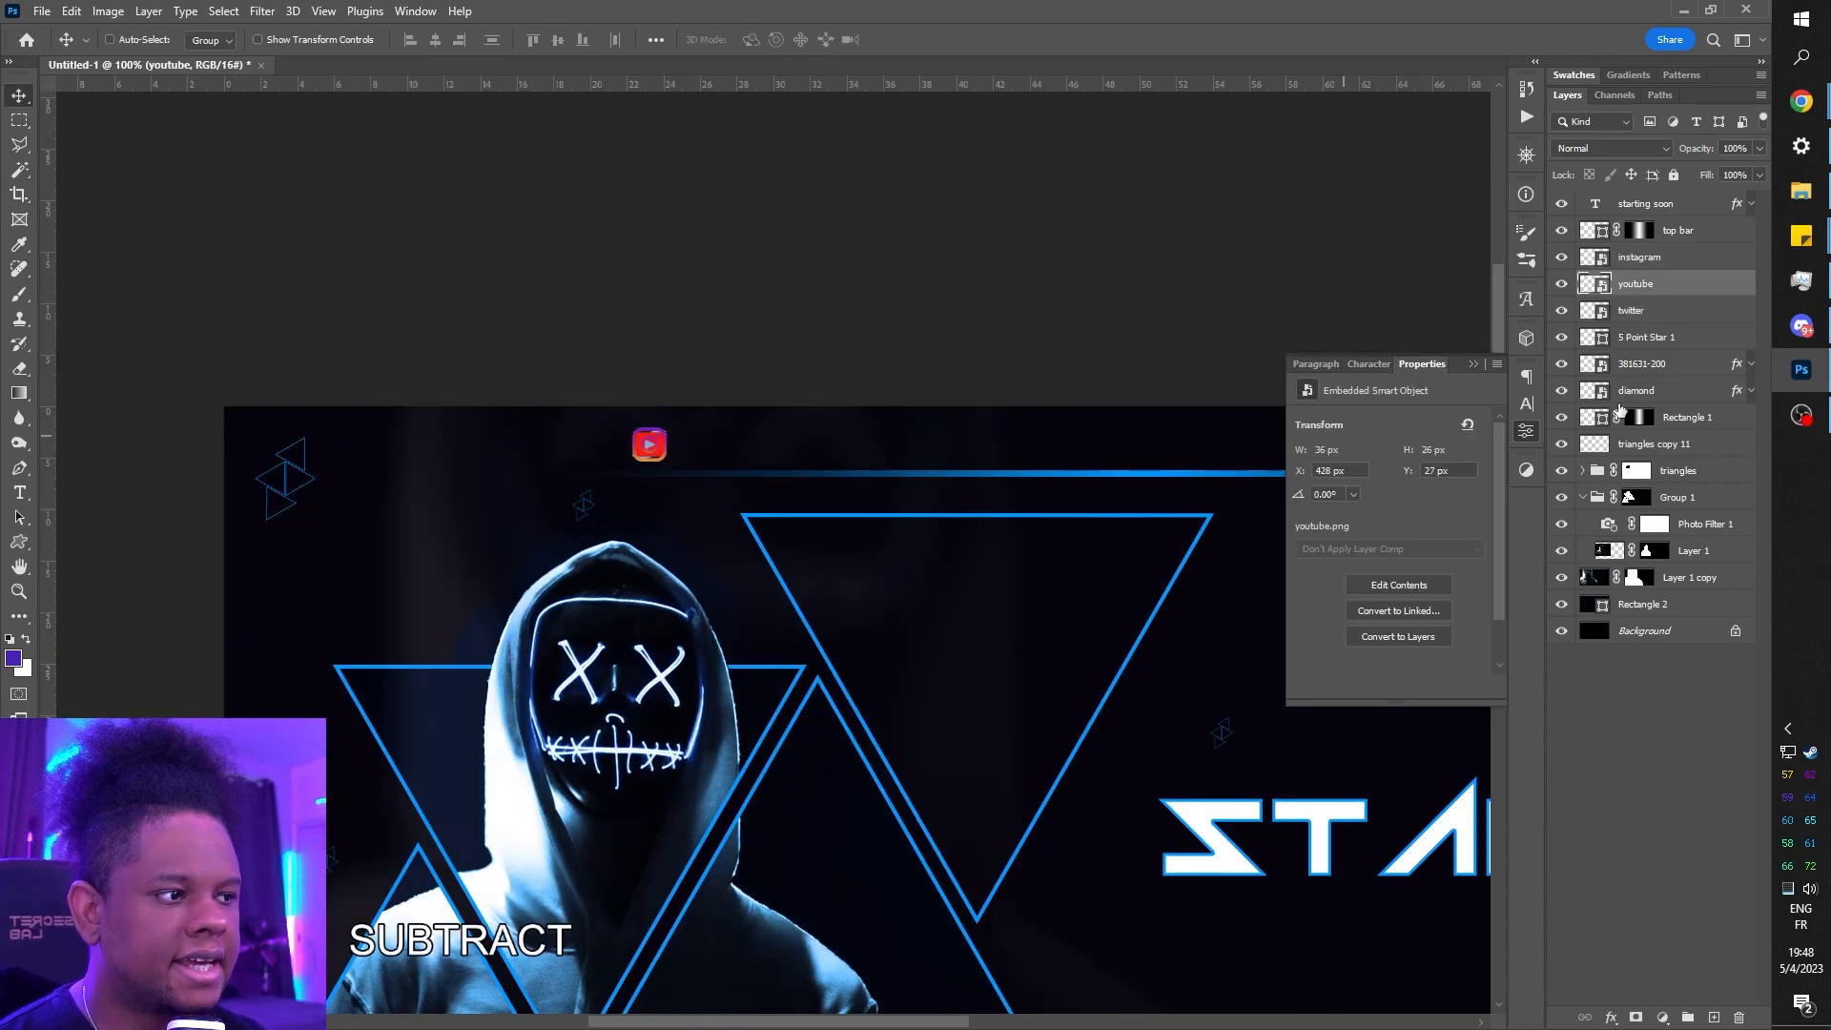
click(1645, 264)
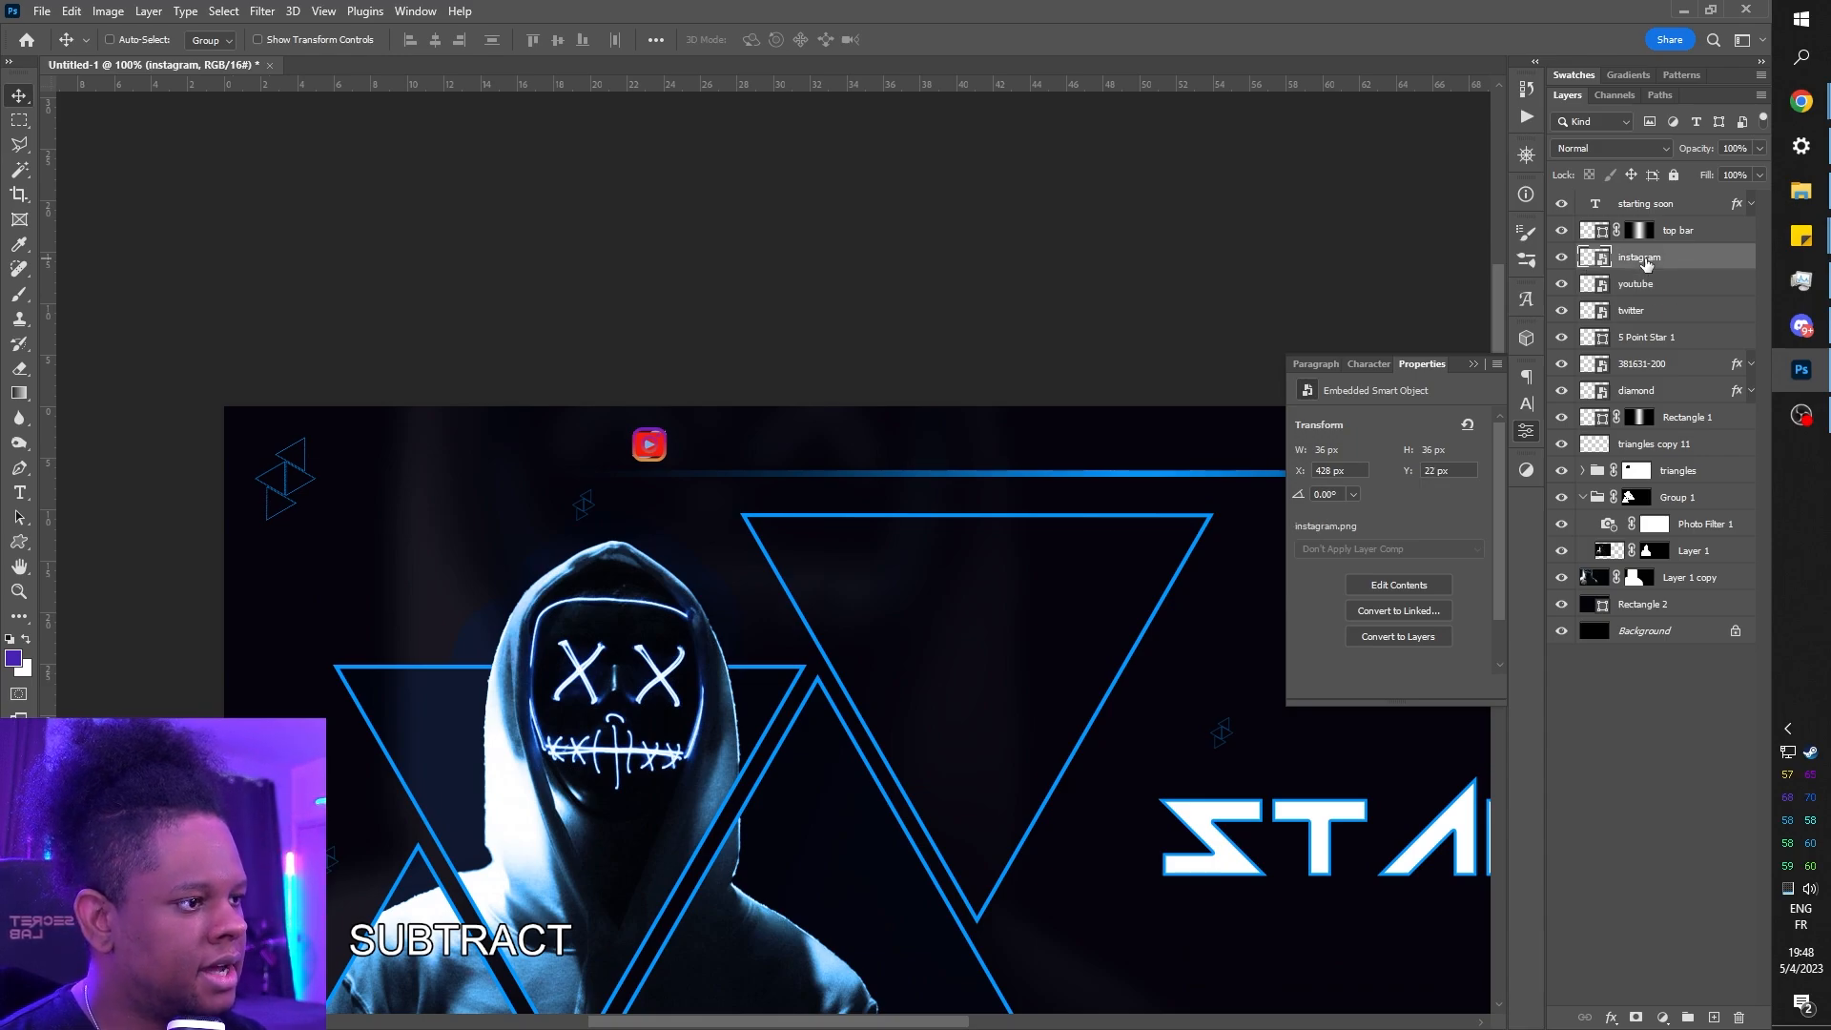
click(1630, 315)
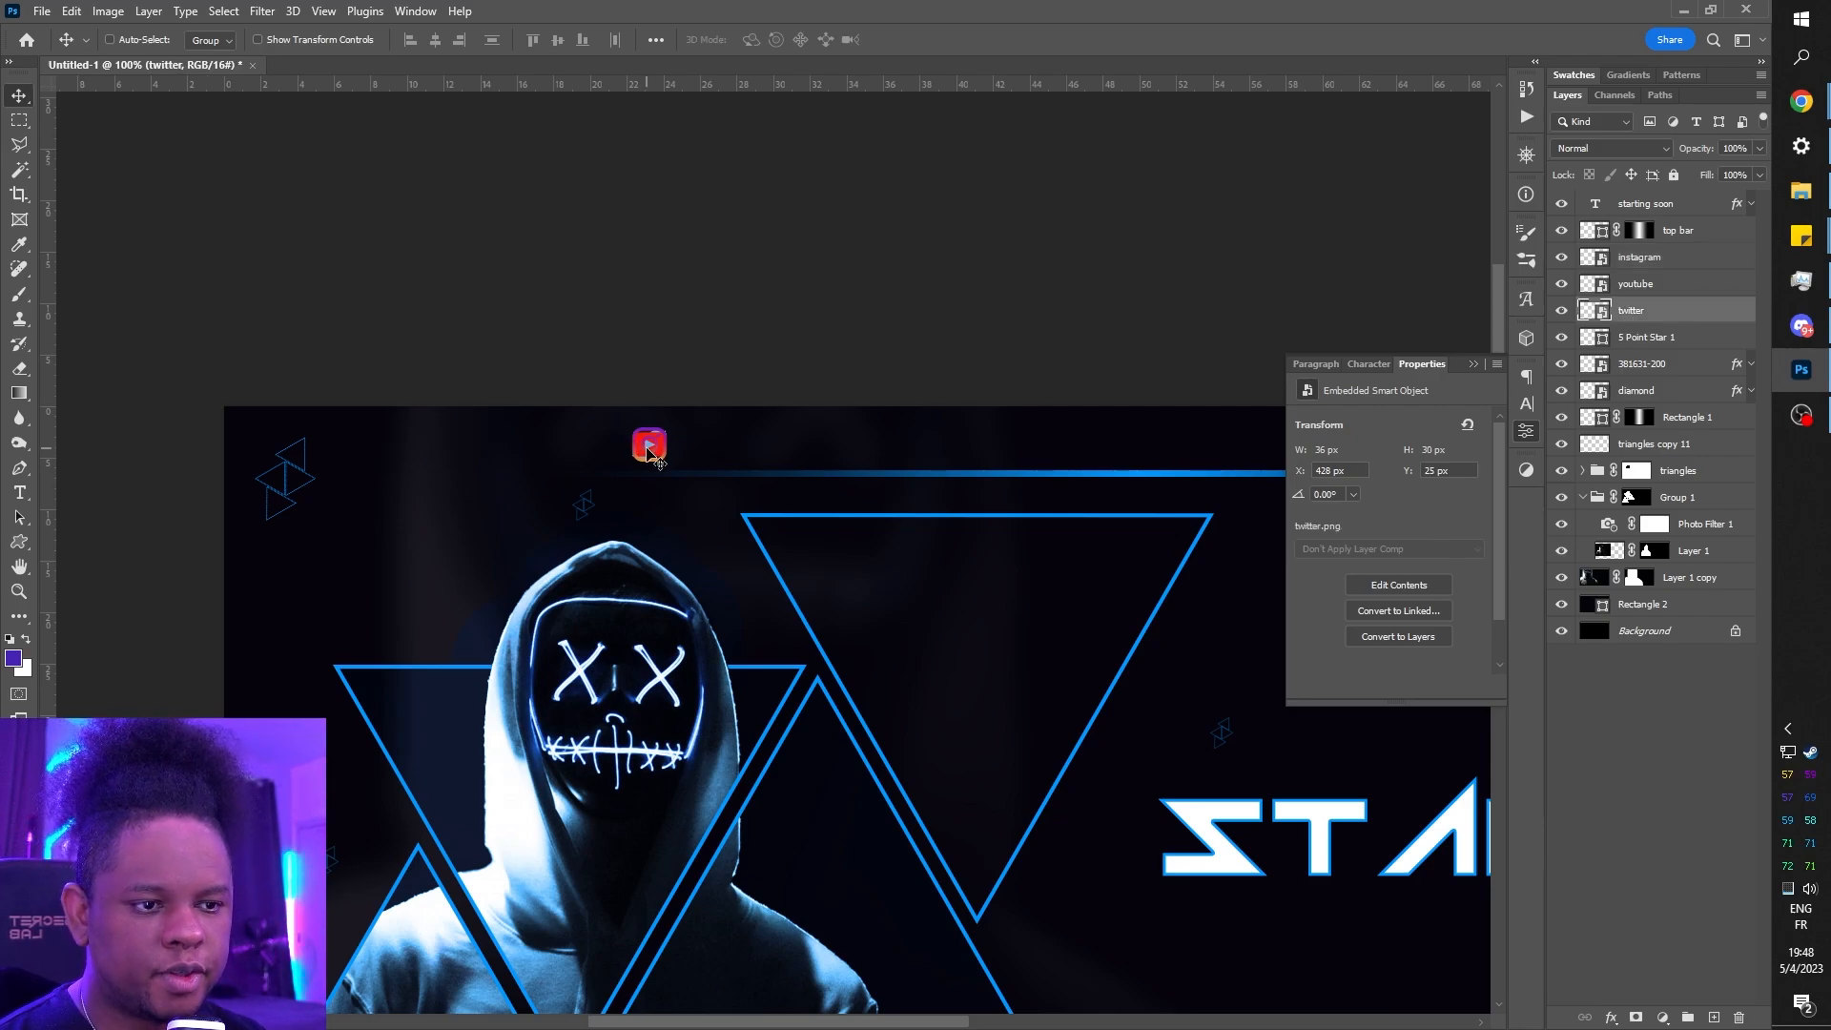
drag(650, 454, 879, 455)
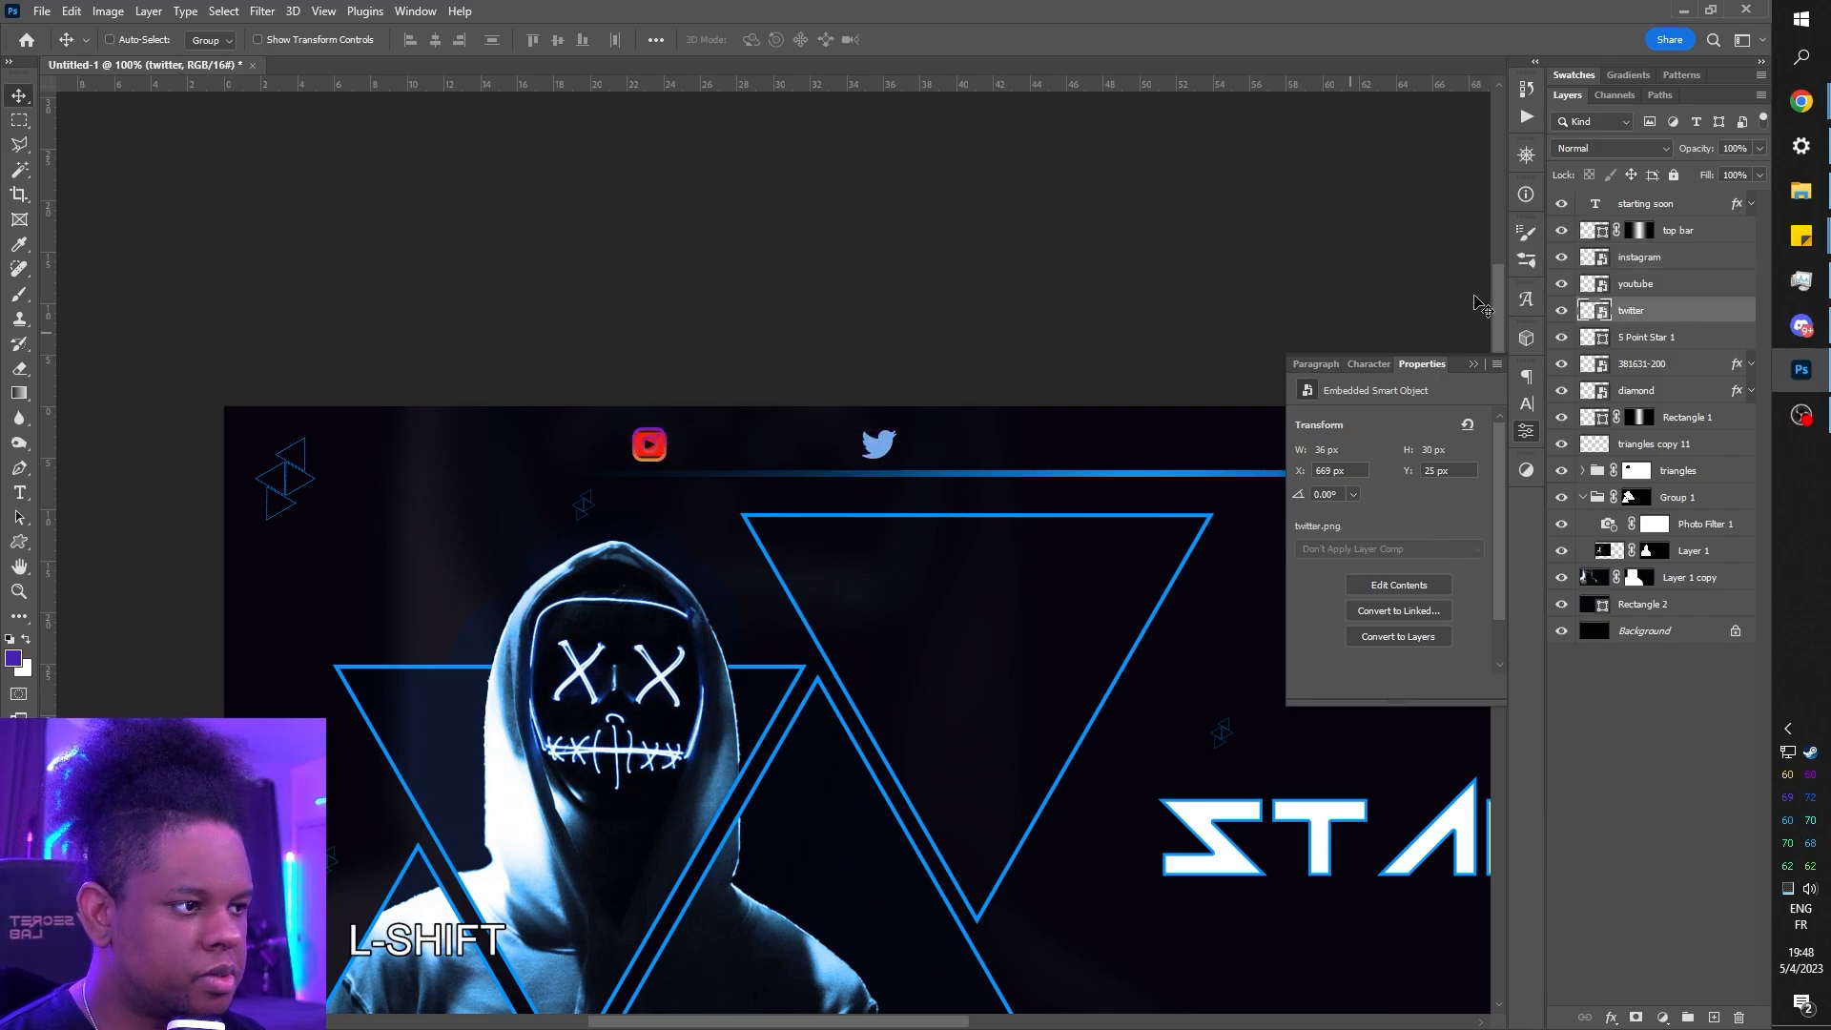
click(1653, 260)
drag(637, 444, 1087, 448)
drag(891, 621, 381, 641)
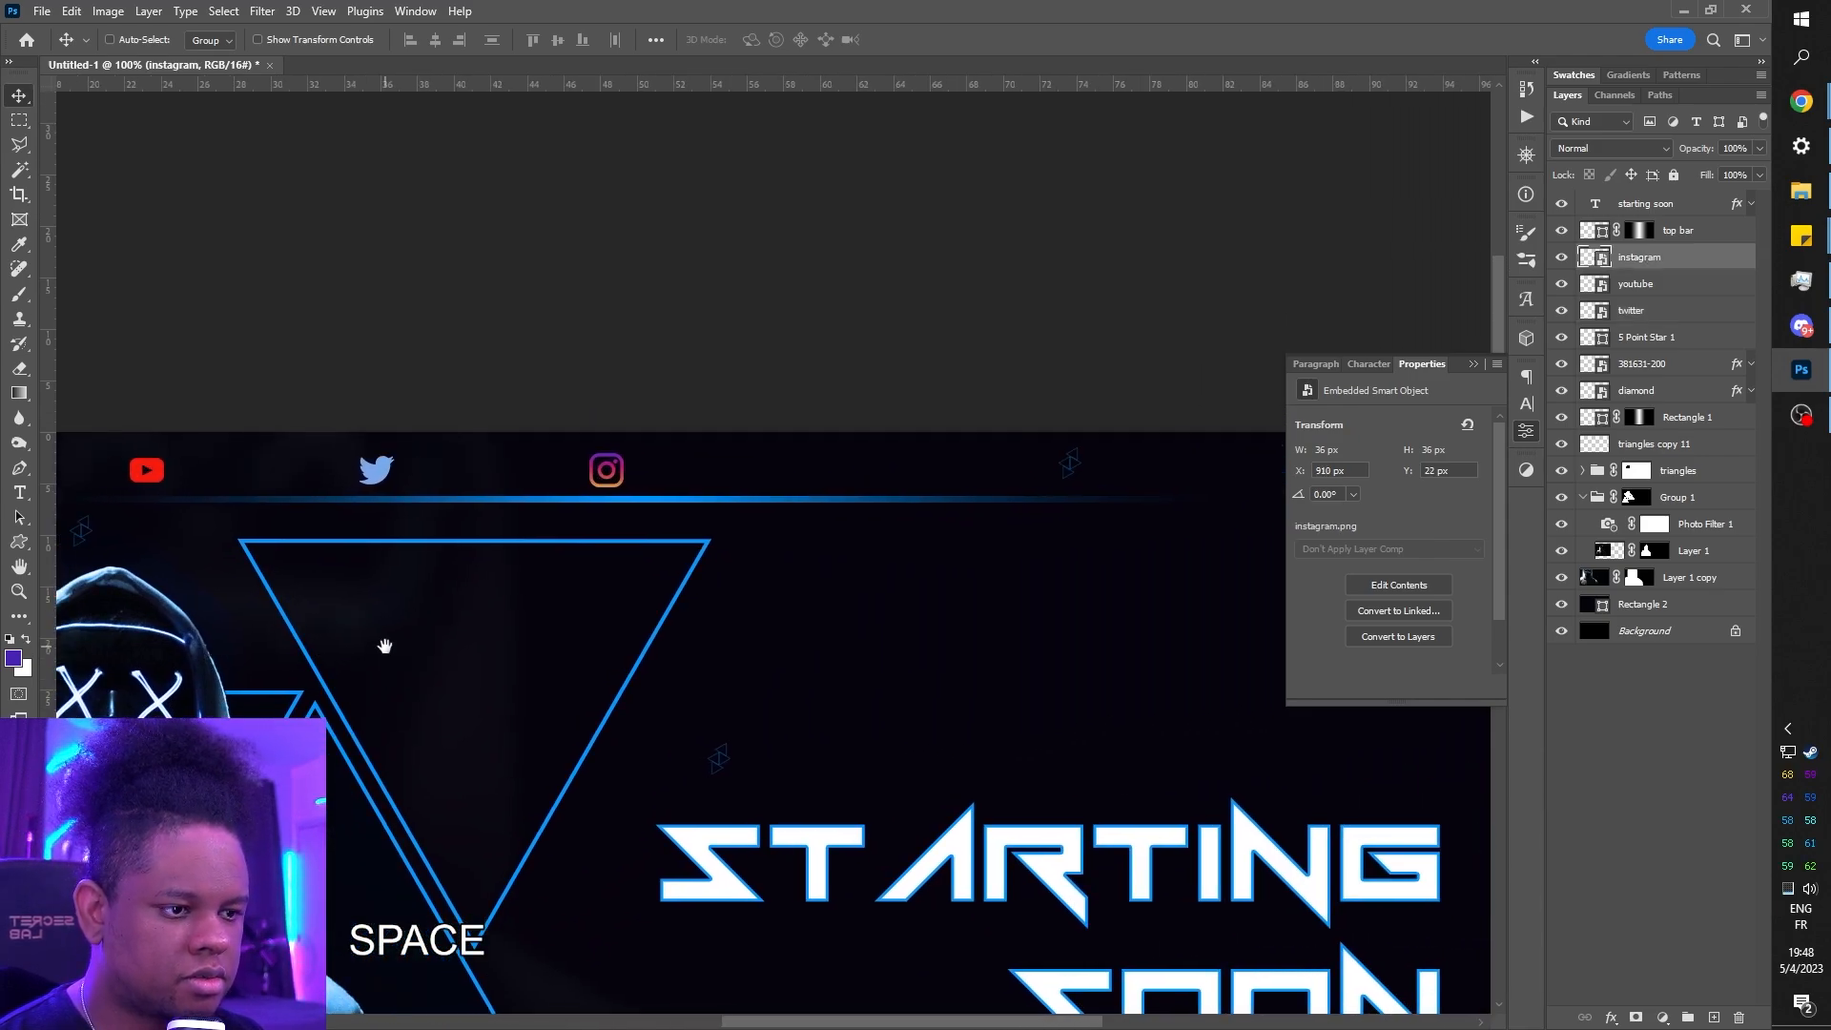
- Shift the three social logos right together over the middle of the top bar and nudge them up slightly, with Twitter at X 943, Y 23 px
key(ctrl)
key(ctrl+minus)
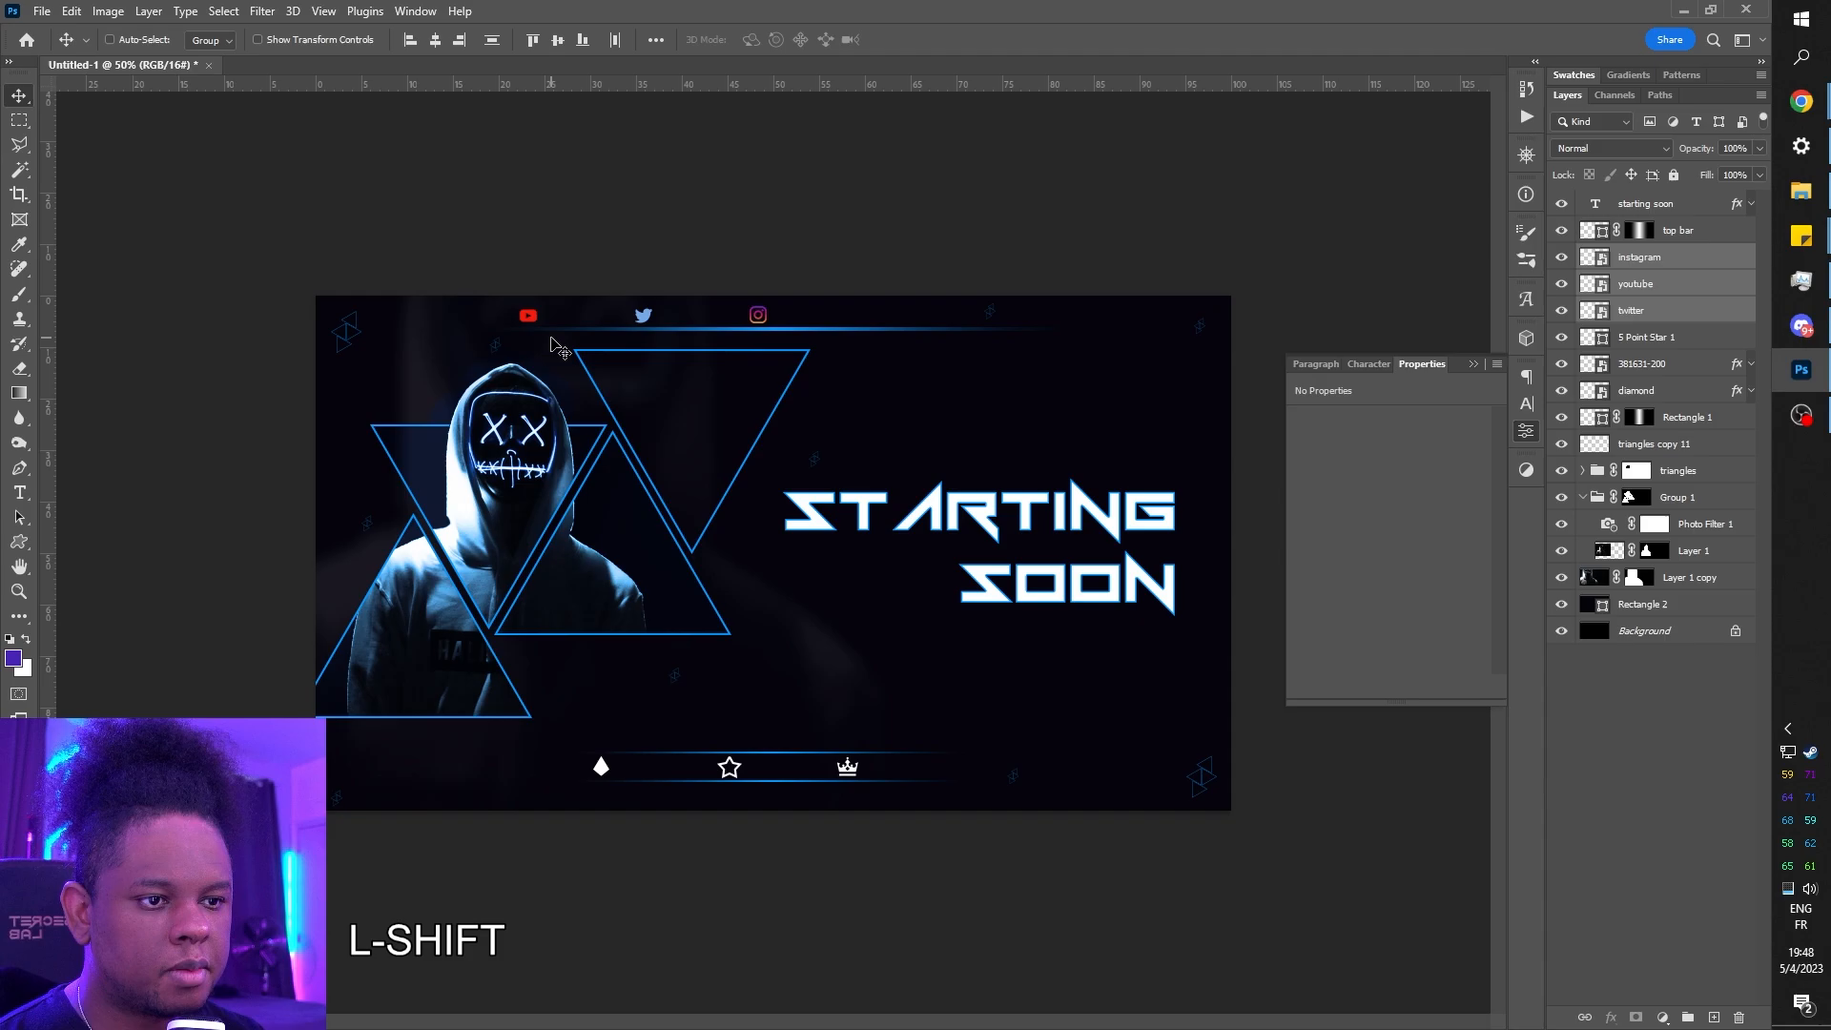
drag(551, 341, 677, 350)
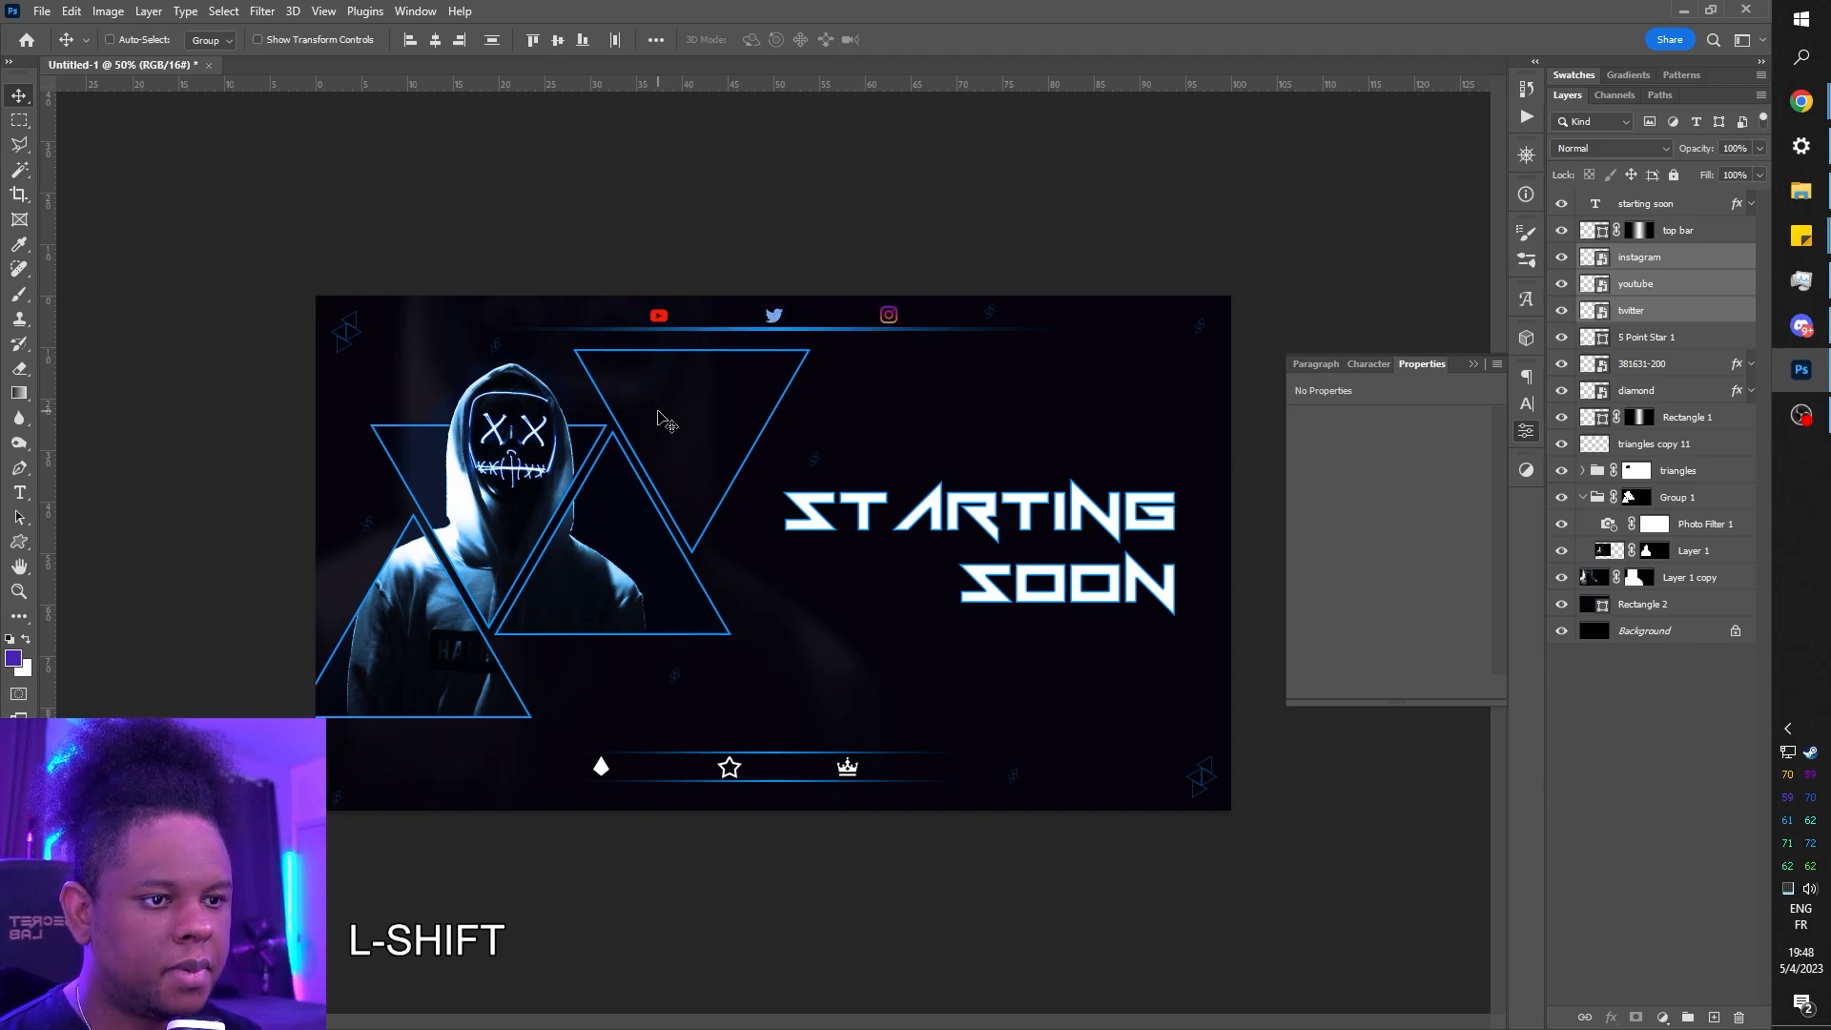
key(Down)
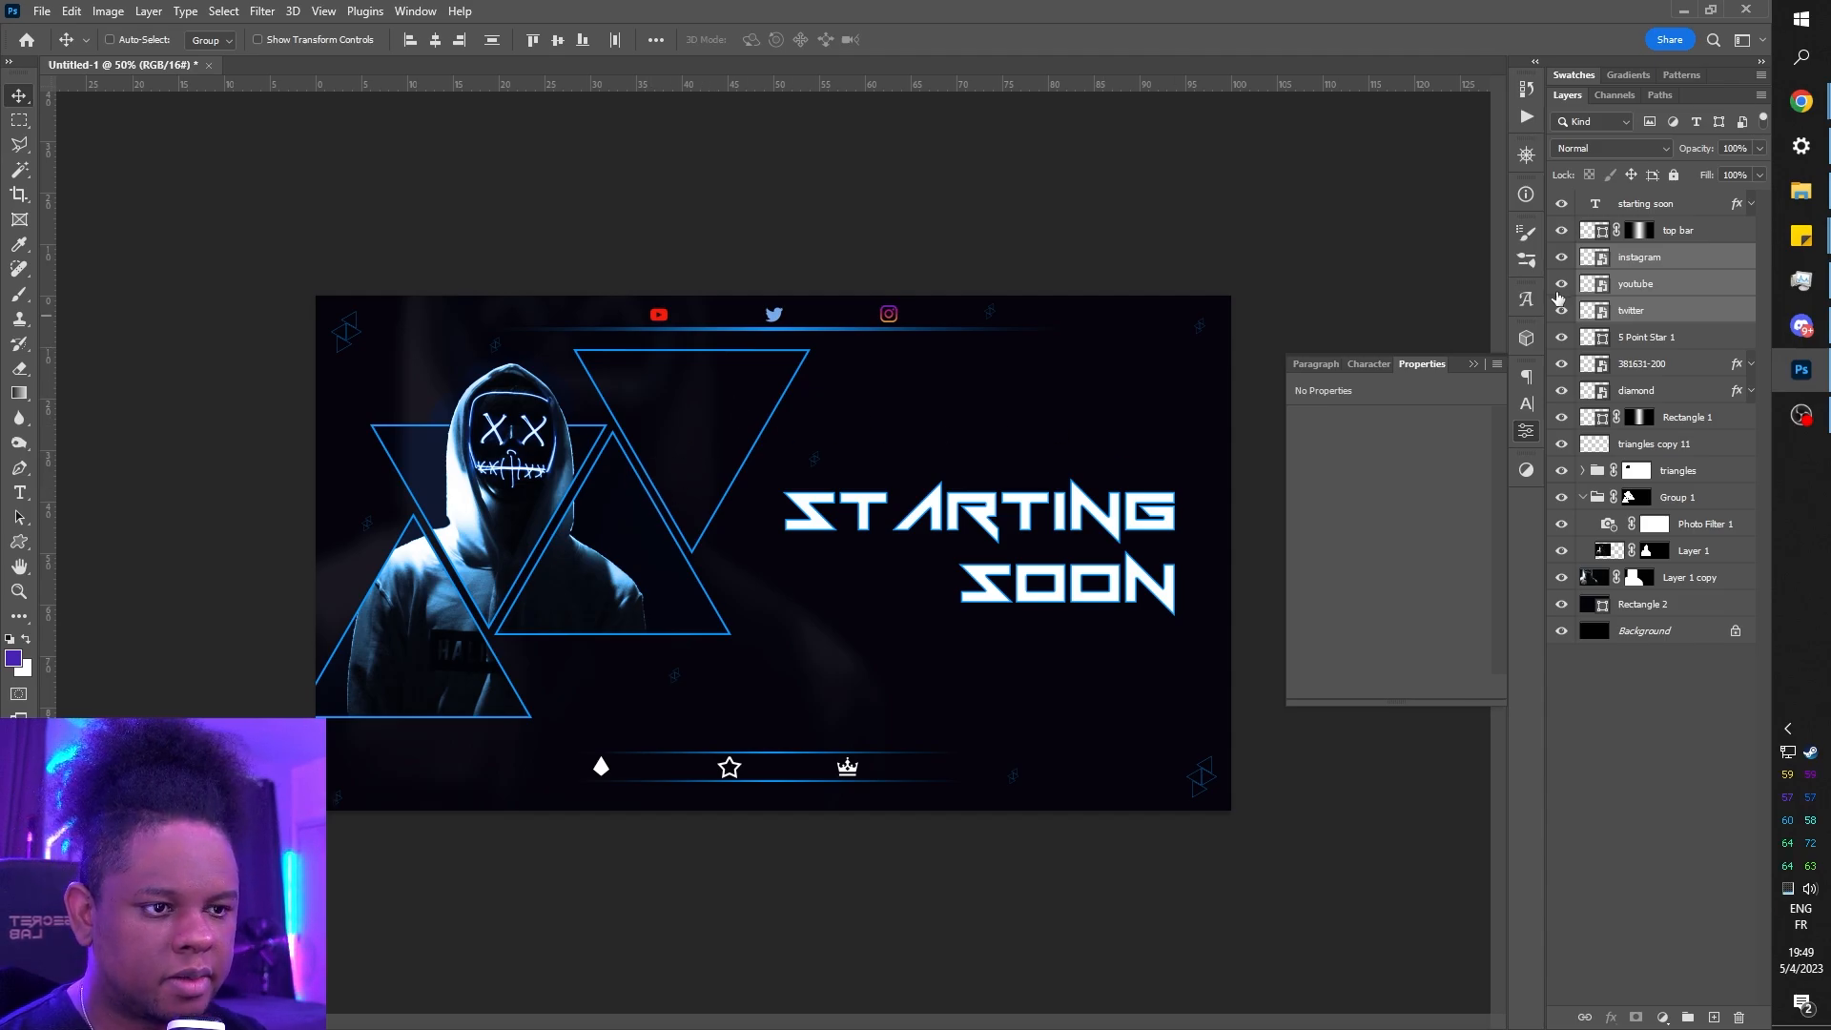
- Copy the crown's white Color Overlay effect to the Twitter, YouTube and Instagram logo layers
click(1676, 314)
key(alt)
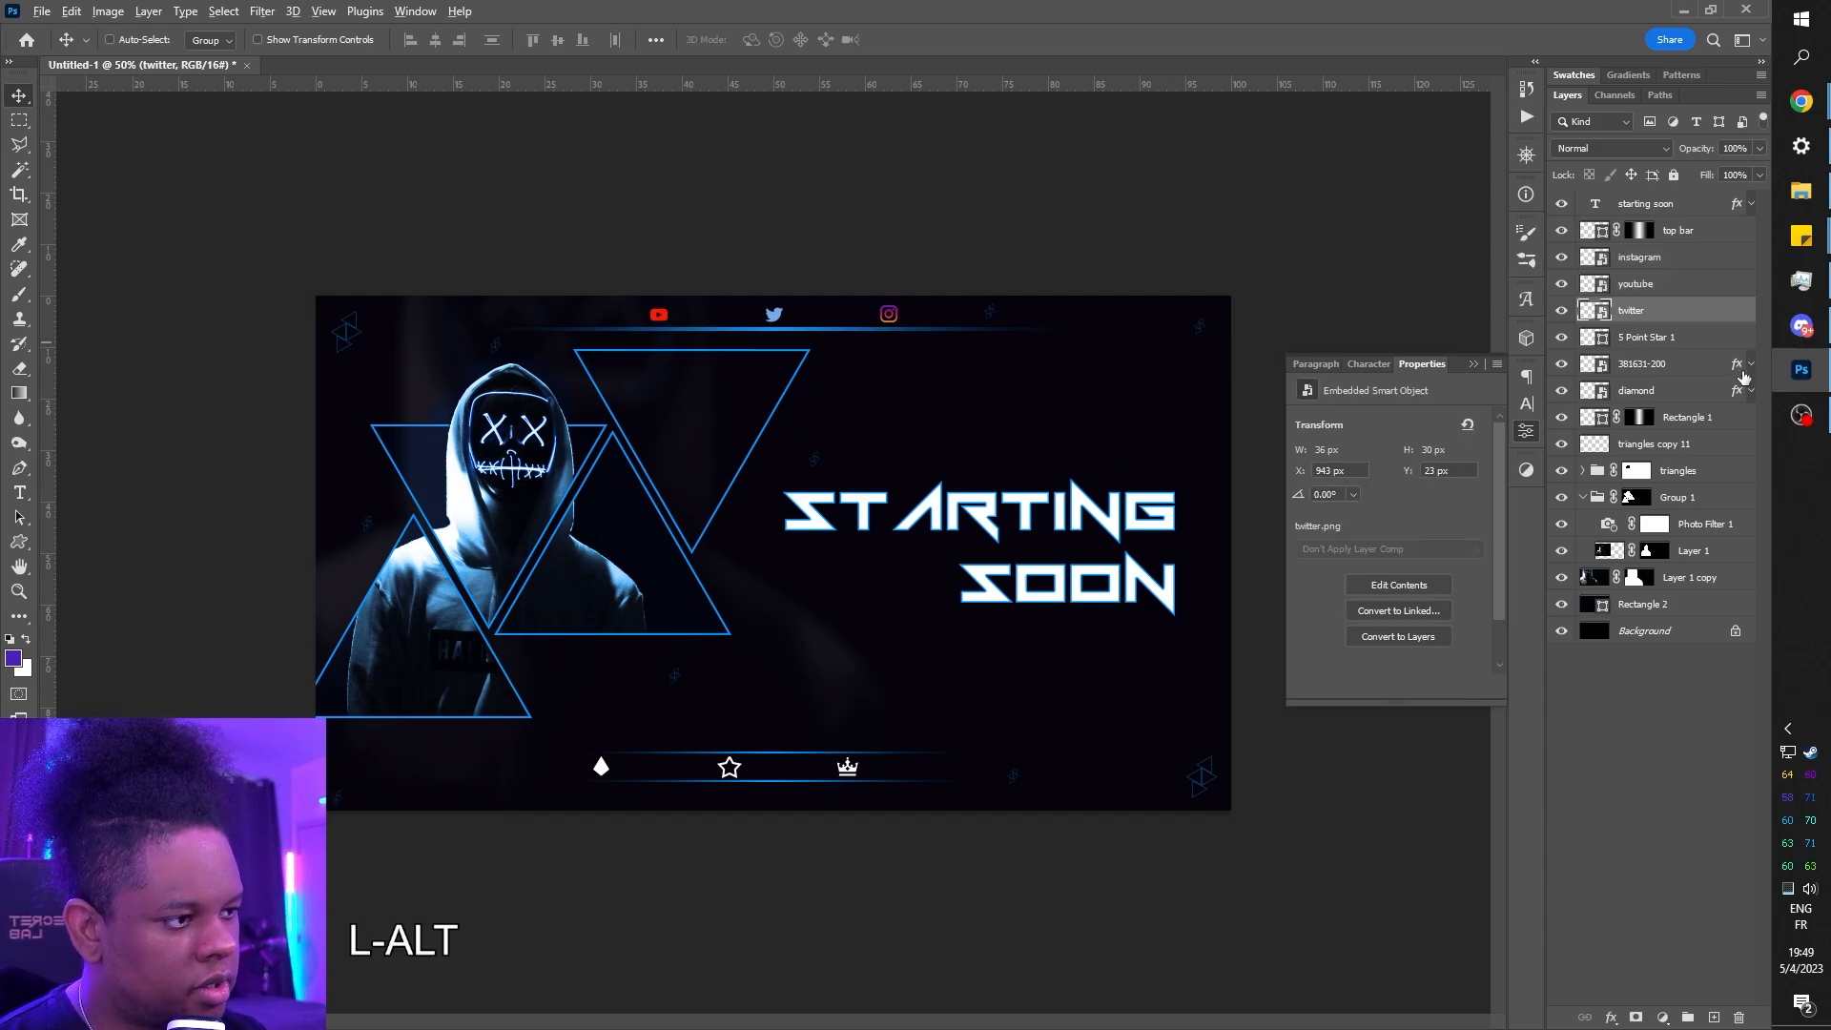
drag(1737, 372, 1648, 257)
key(alt)
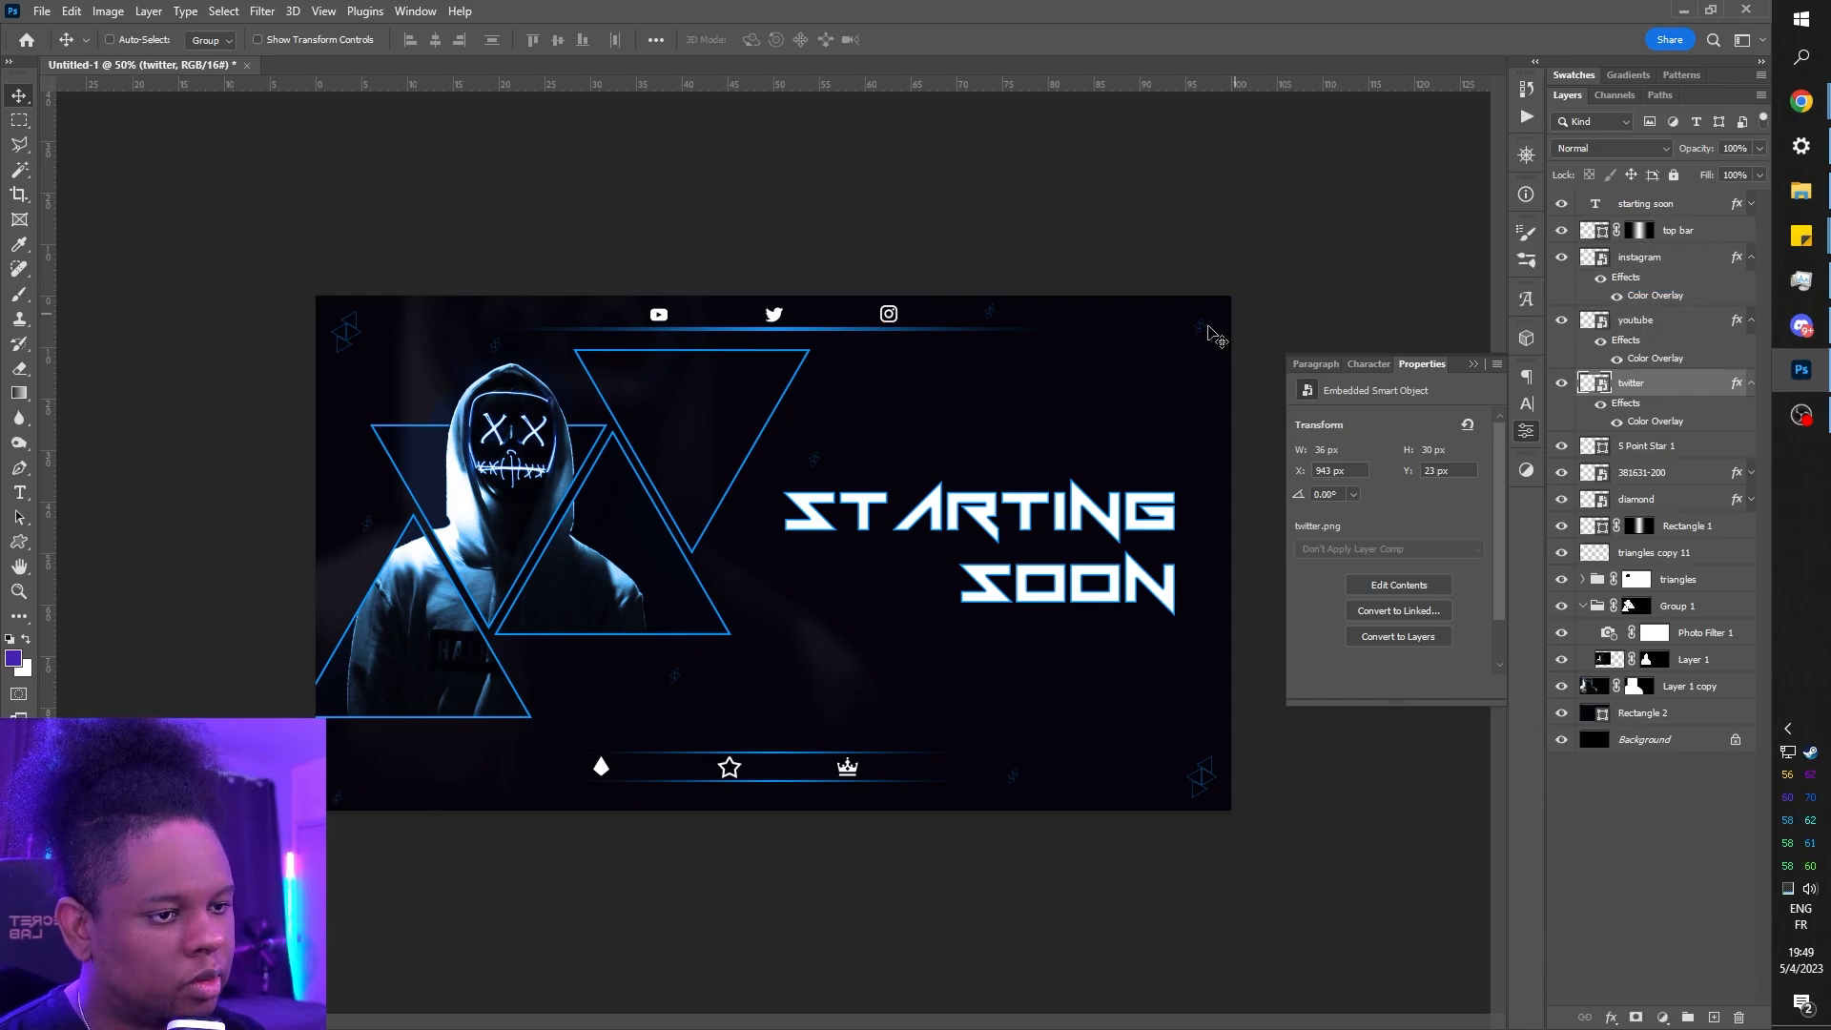
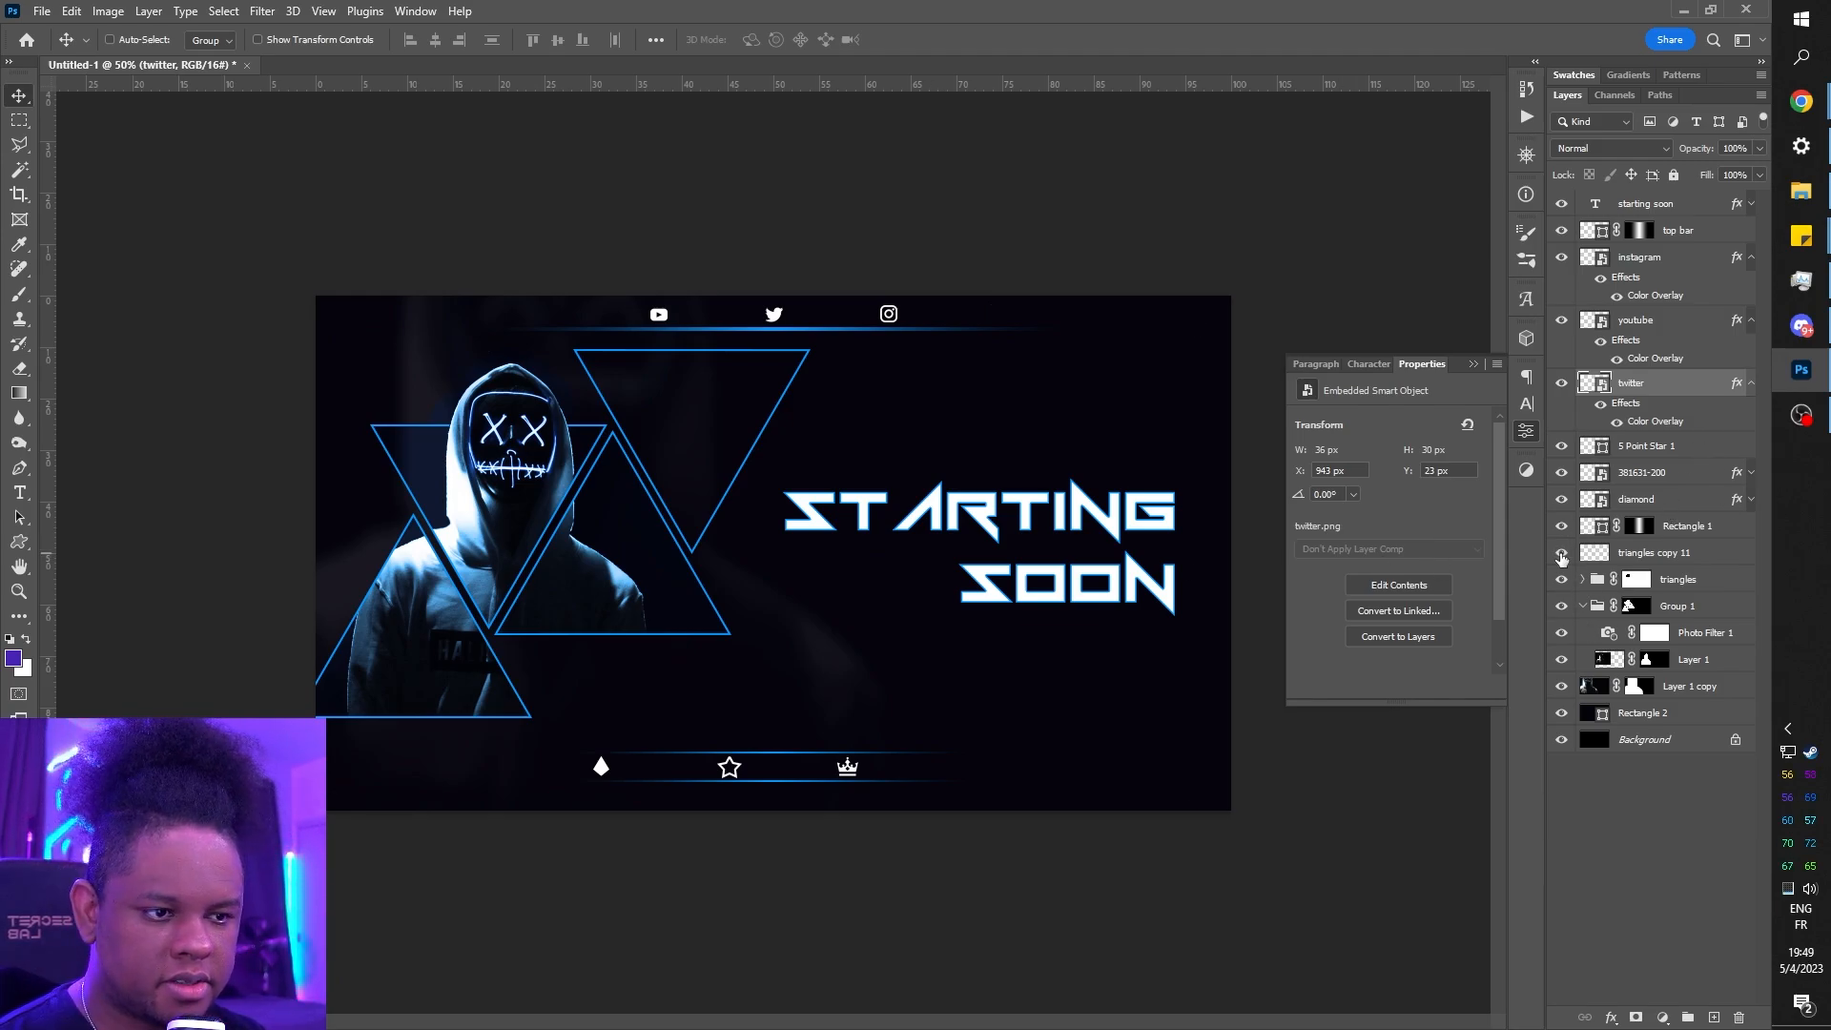
- Check which artwork the "triangles copy 11" layer holds by toggling its visibility and rename the layer as deco
click(1561, 559)
double_click(1660, 554)
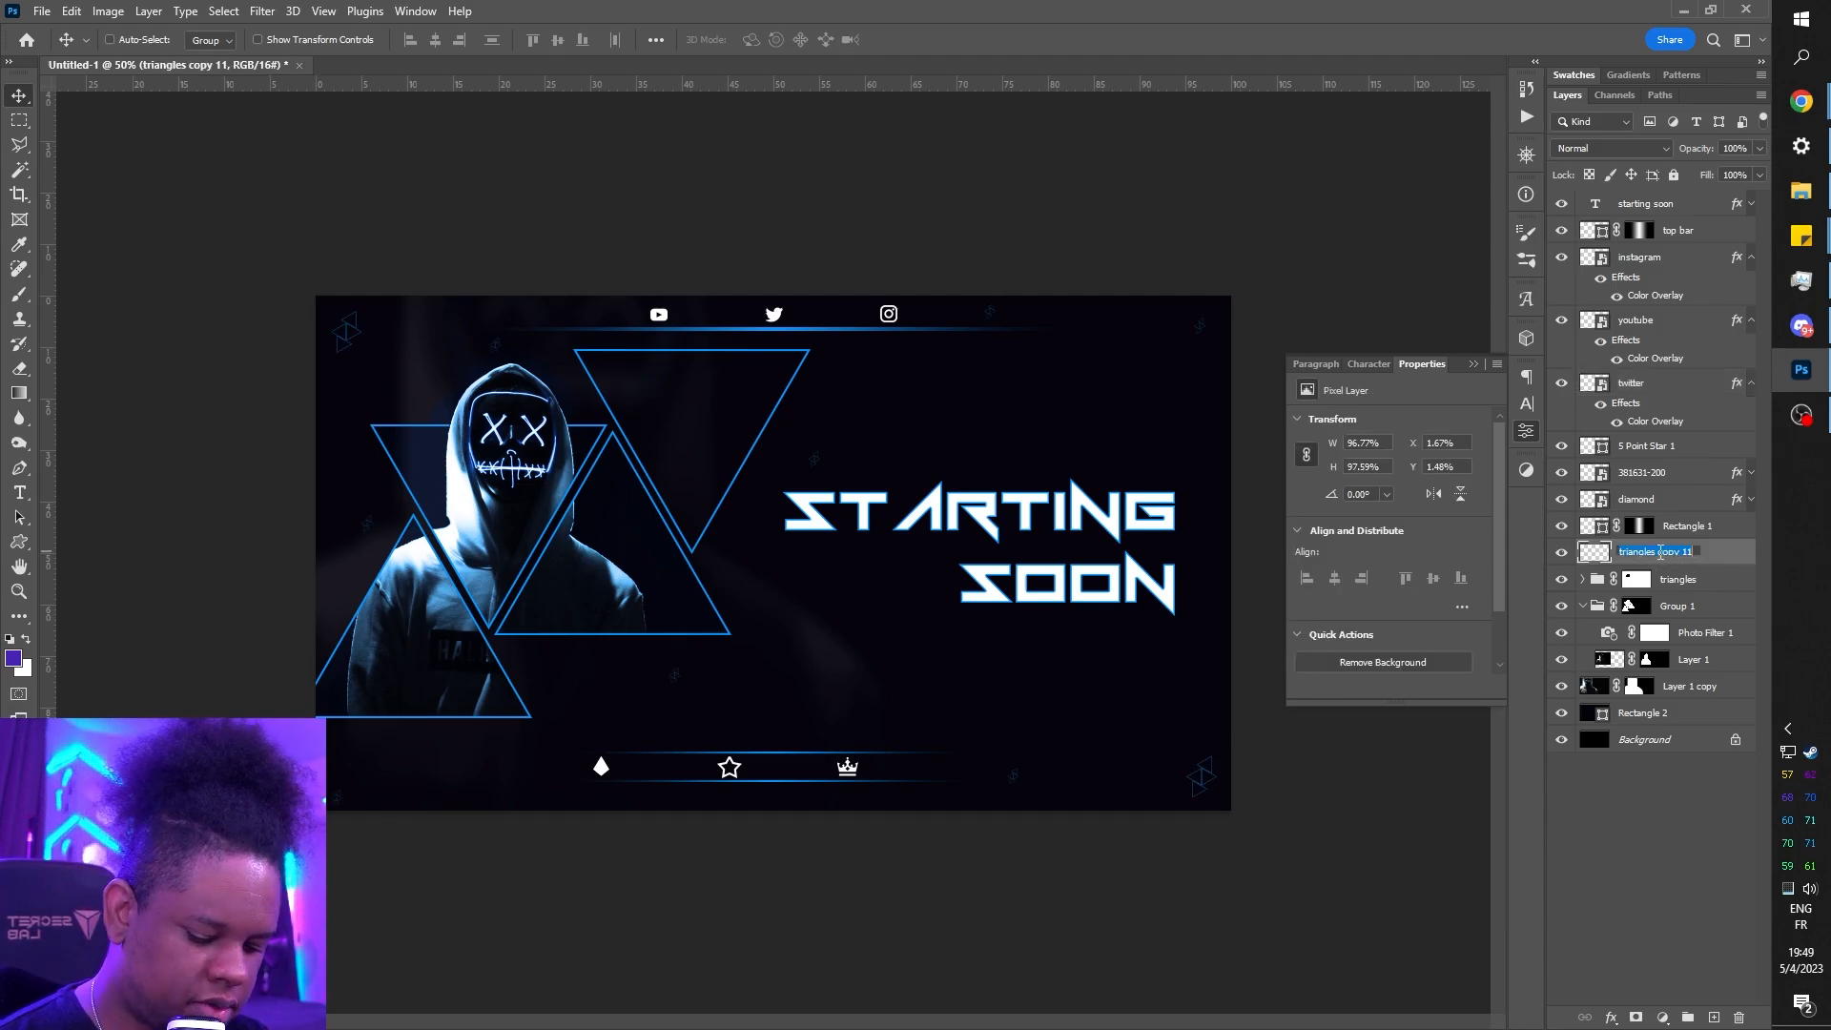
text(de o)
key(BackSpace)
key(BackSpace)
text(co)
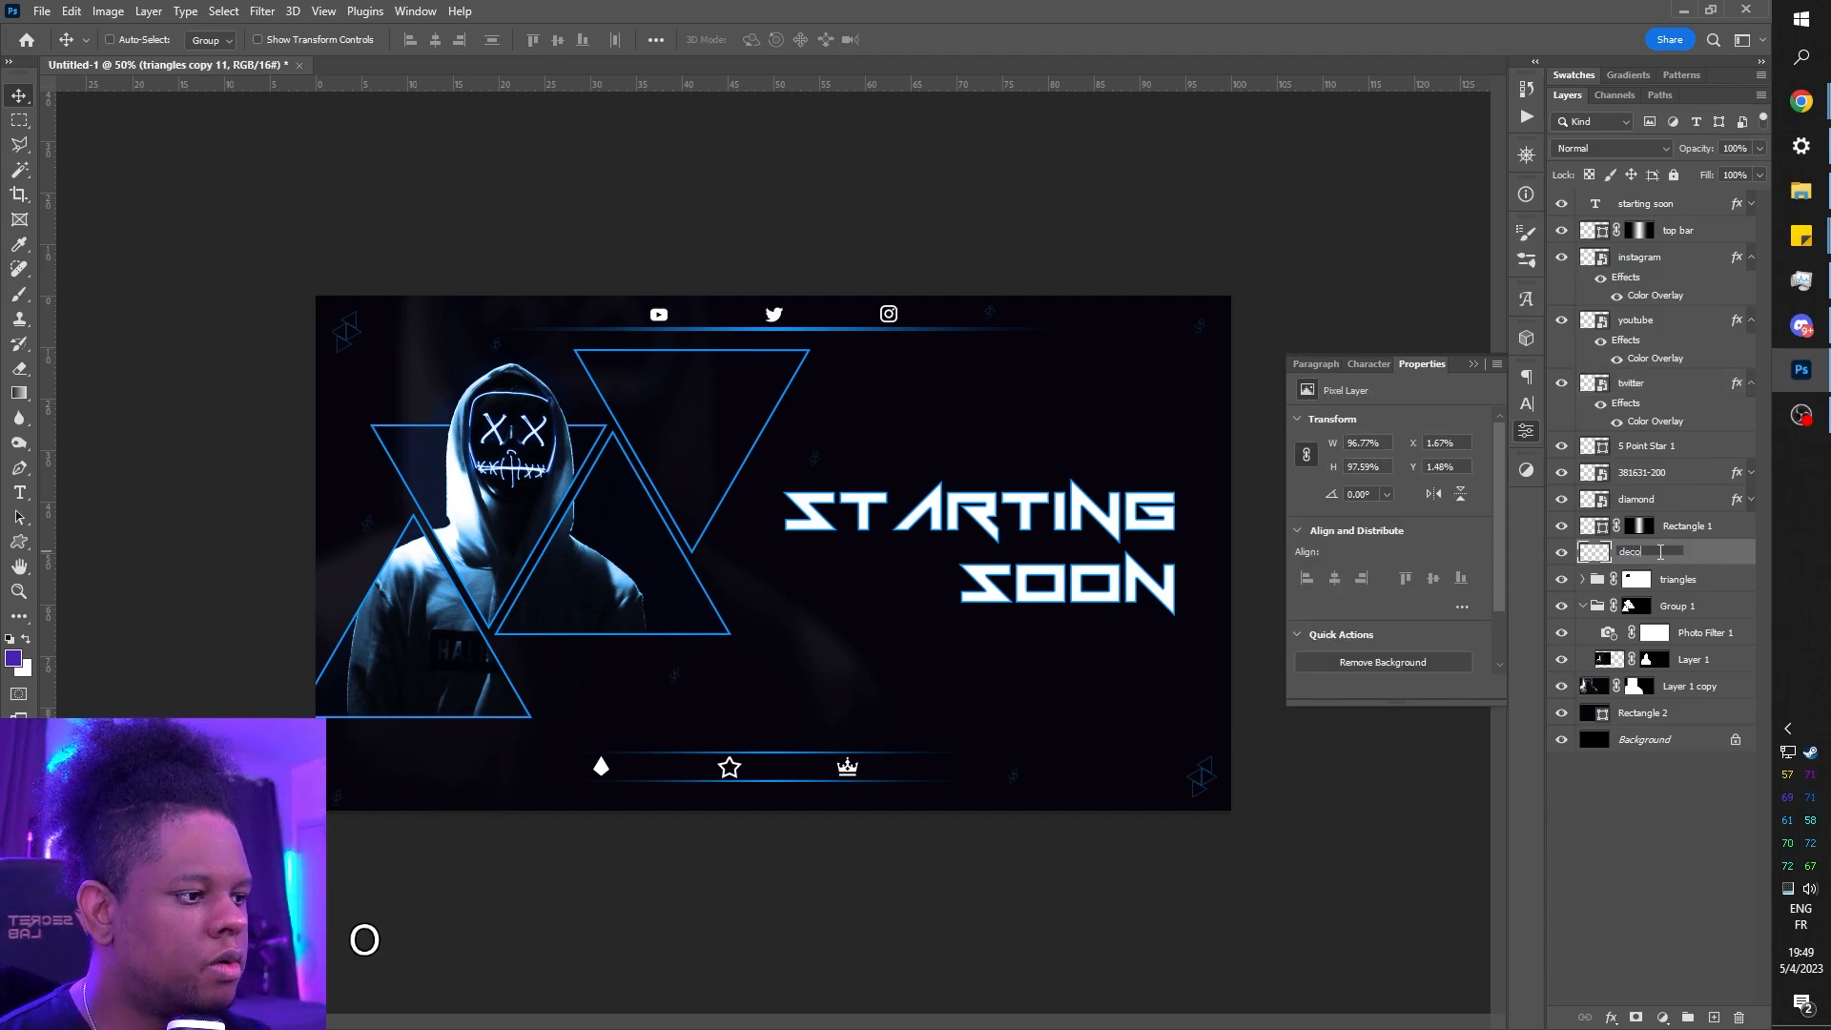
key(Return)
- Expand the triangles group, load the Triangle 1 copy 2 shape as a selection, and briefly hide and reshow Layer 1 to check the figure
click(1582, 579)
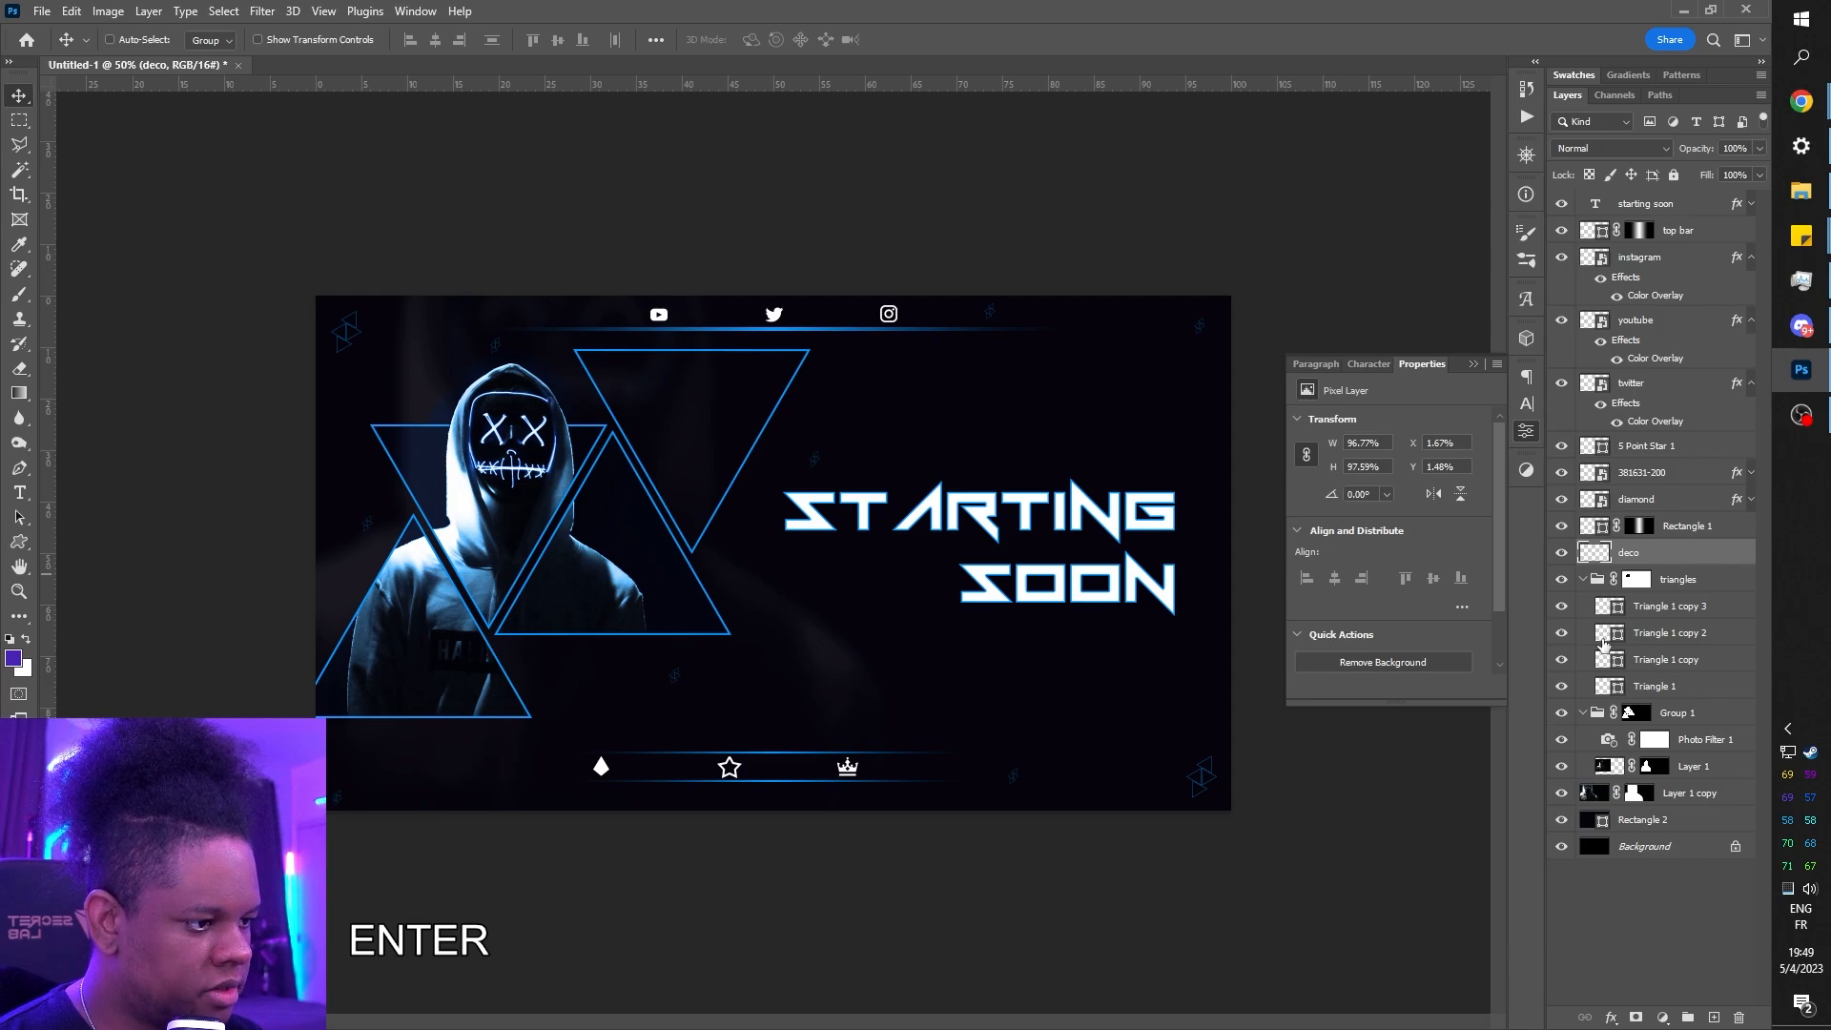
ctrl+click(1605, 634)
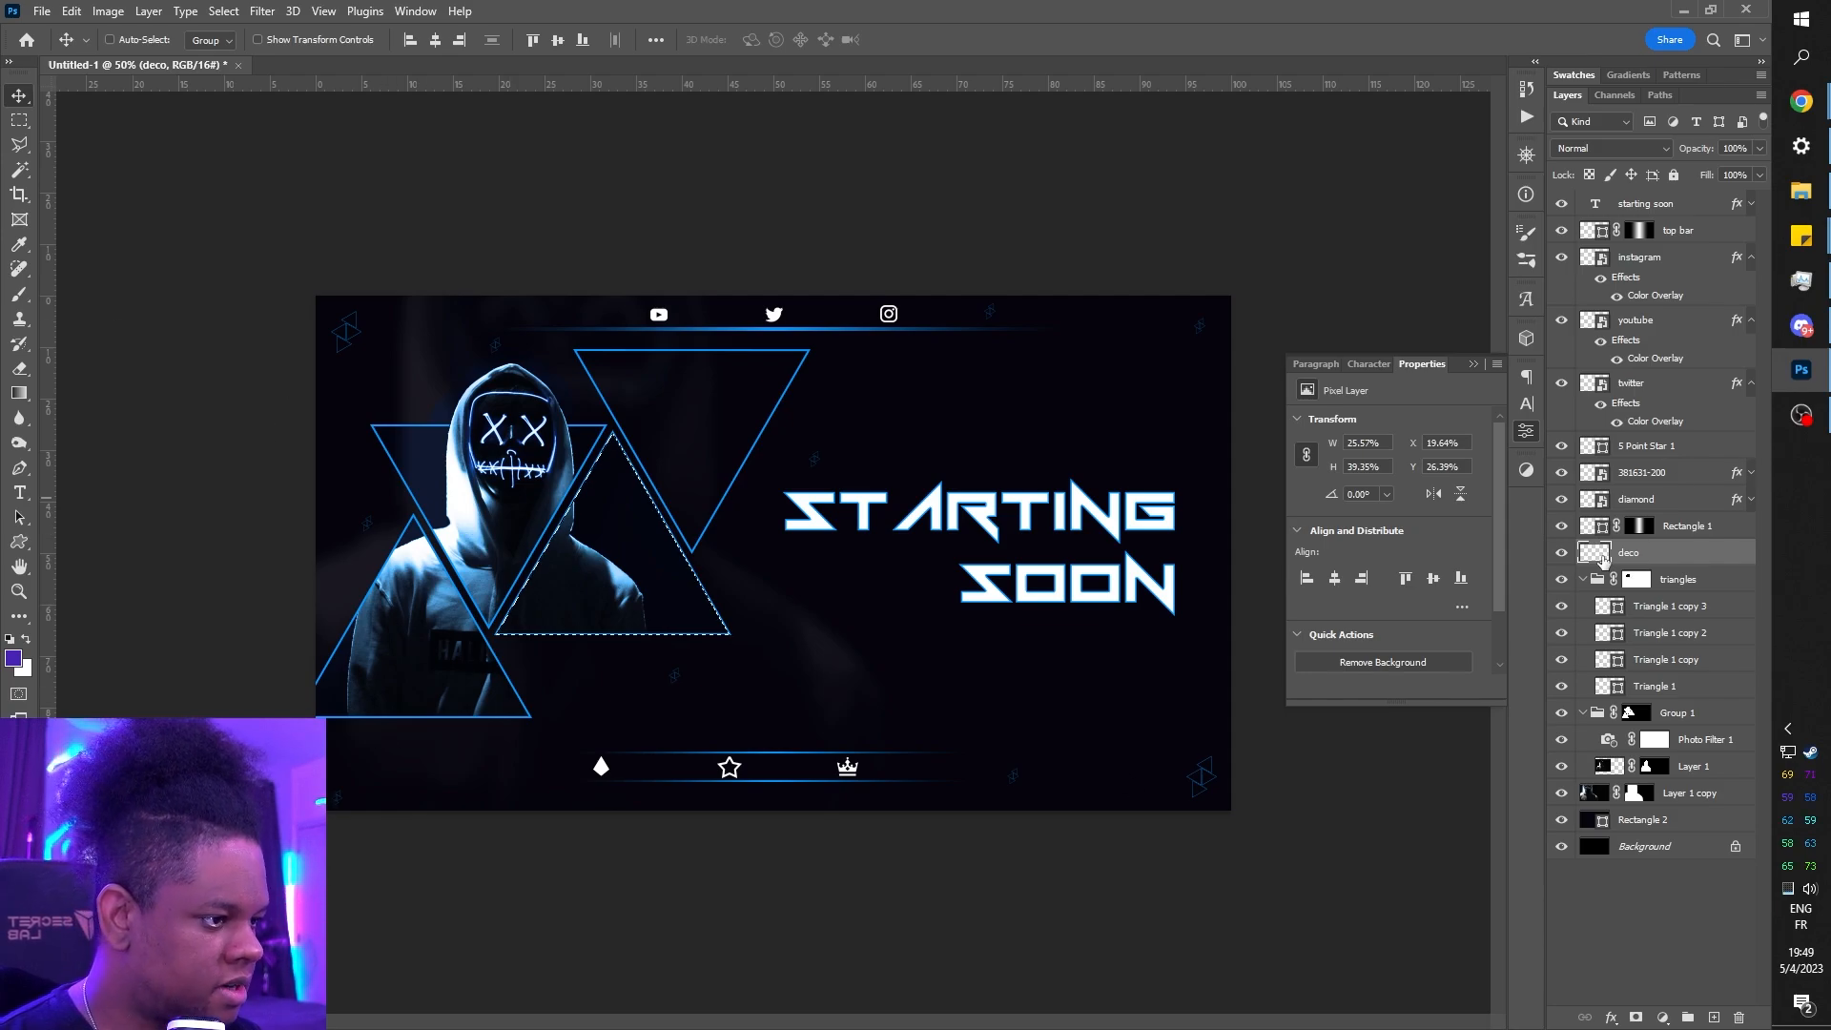
click(1562, 769)
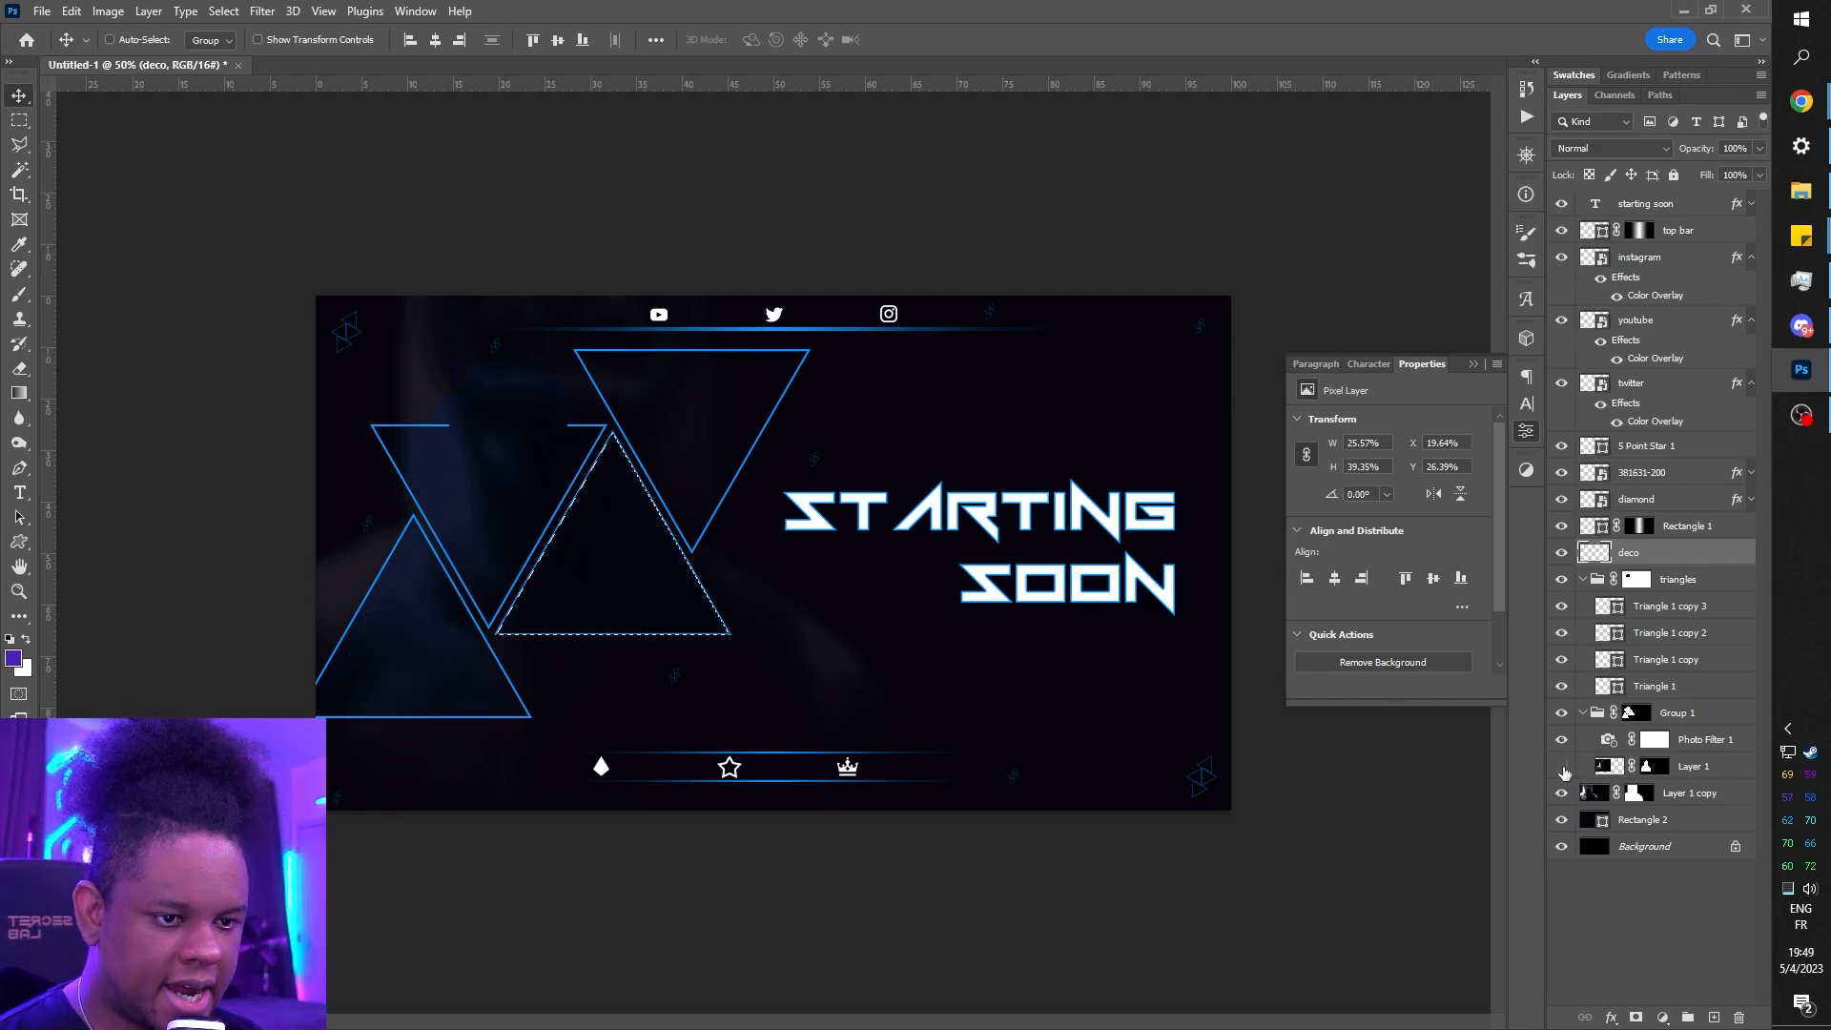
click(1562, 769)
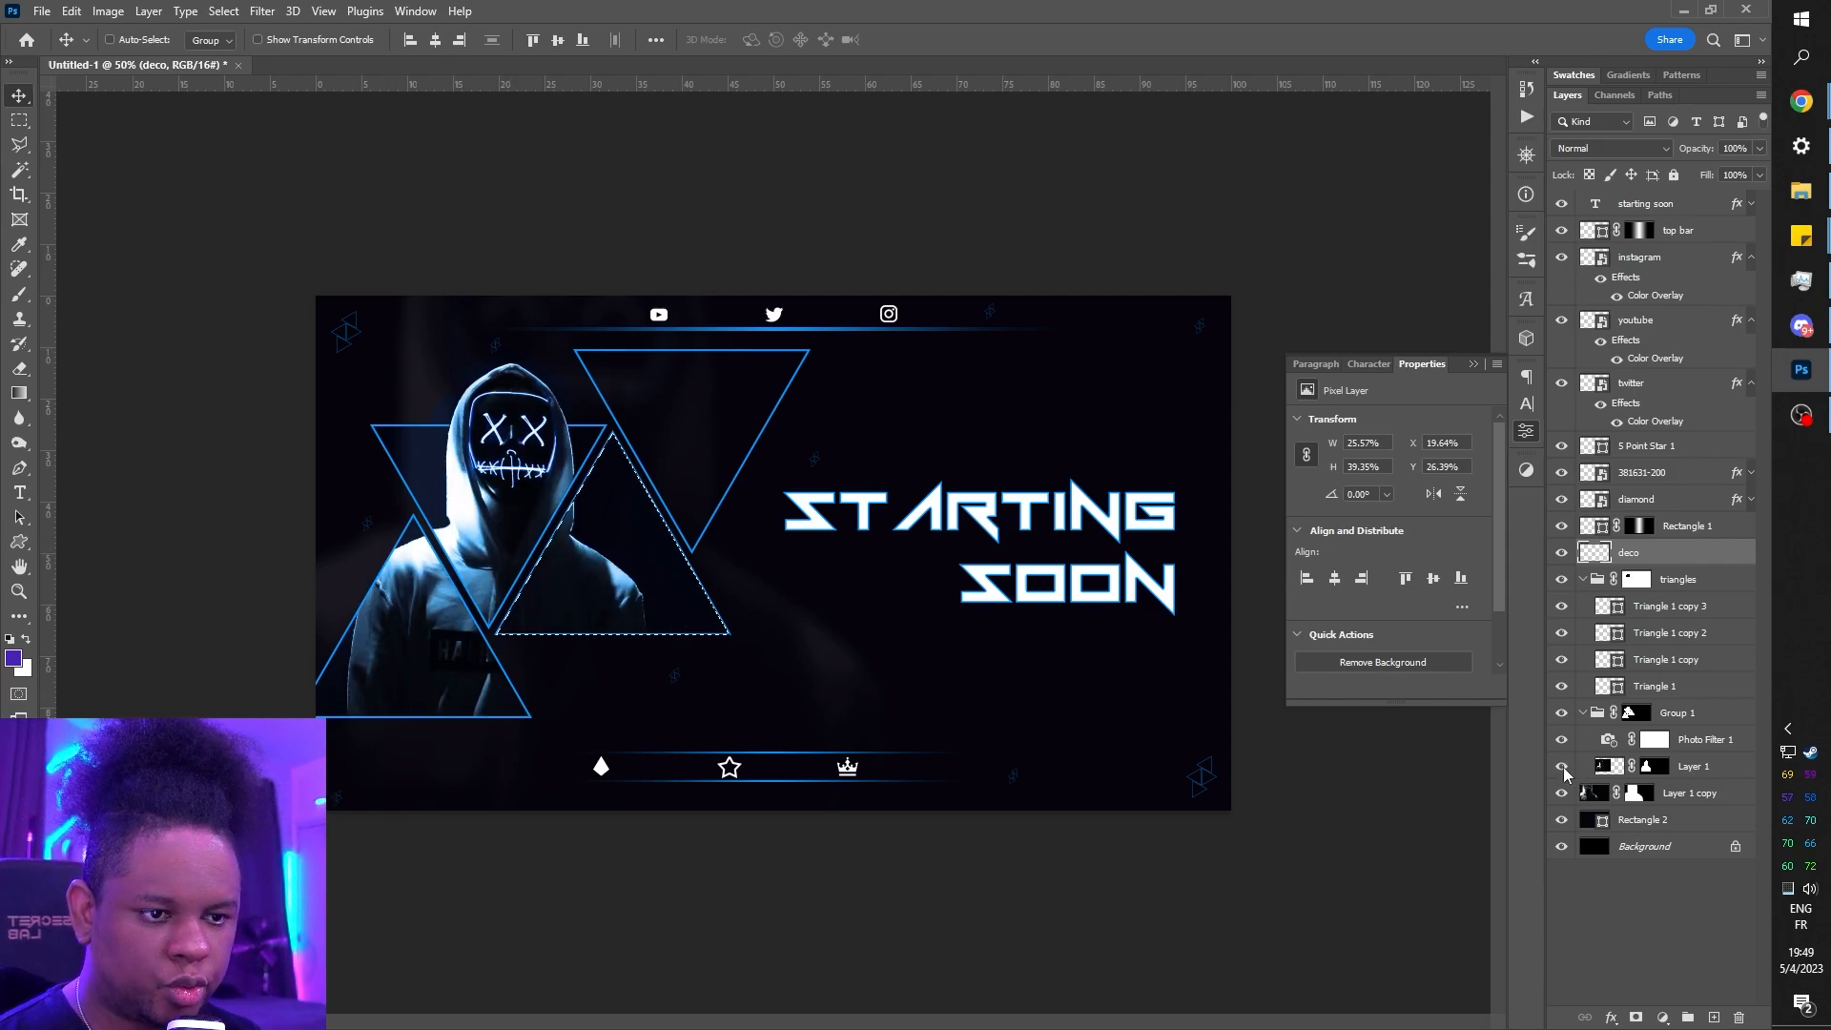
- Paint Layer 1's mask black inside the triangle selection, using a 275 px Hard Round brush at 15% opacity
click(1656, 768)
alt+click(1657, 768)
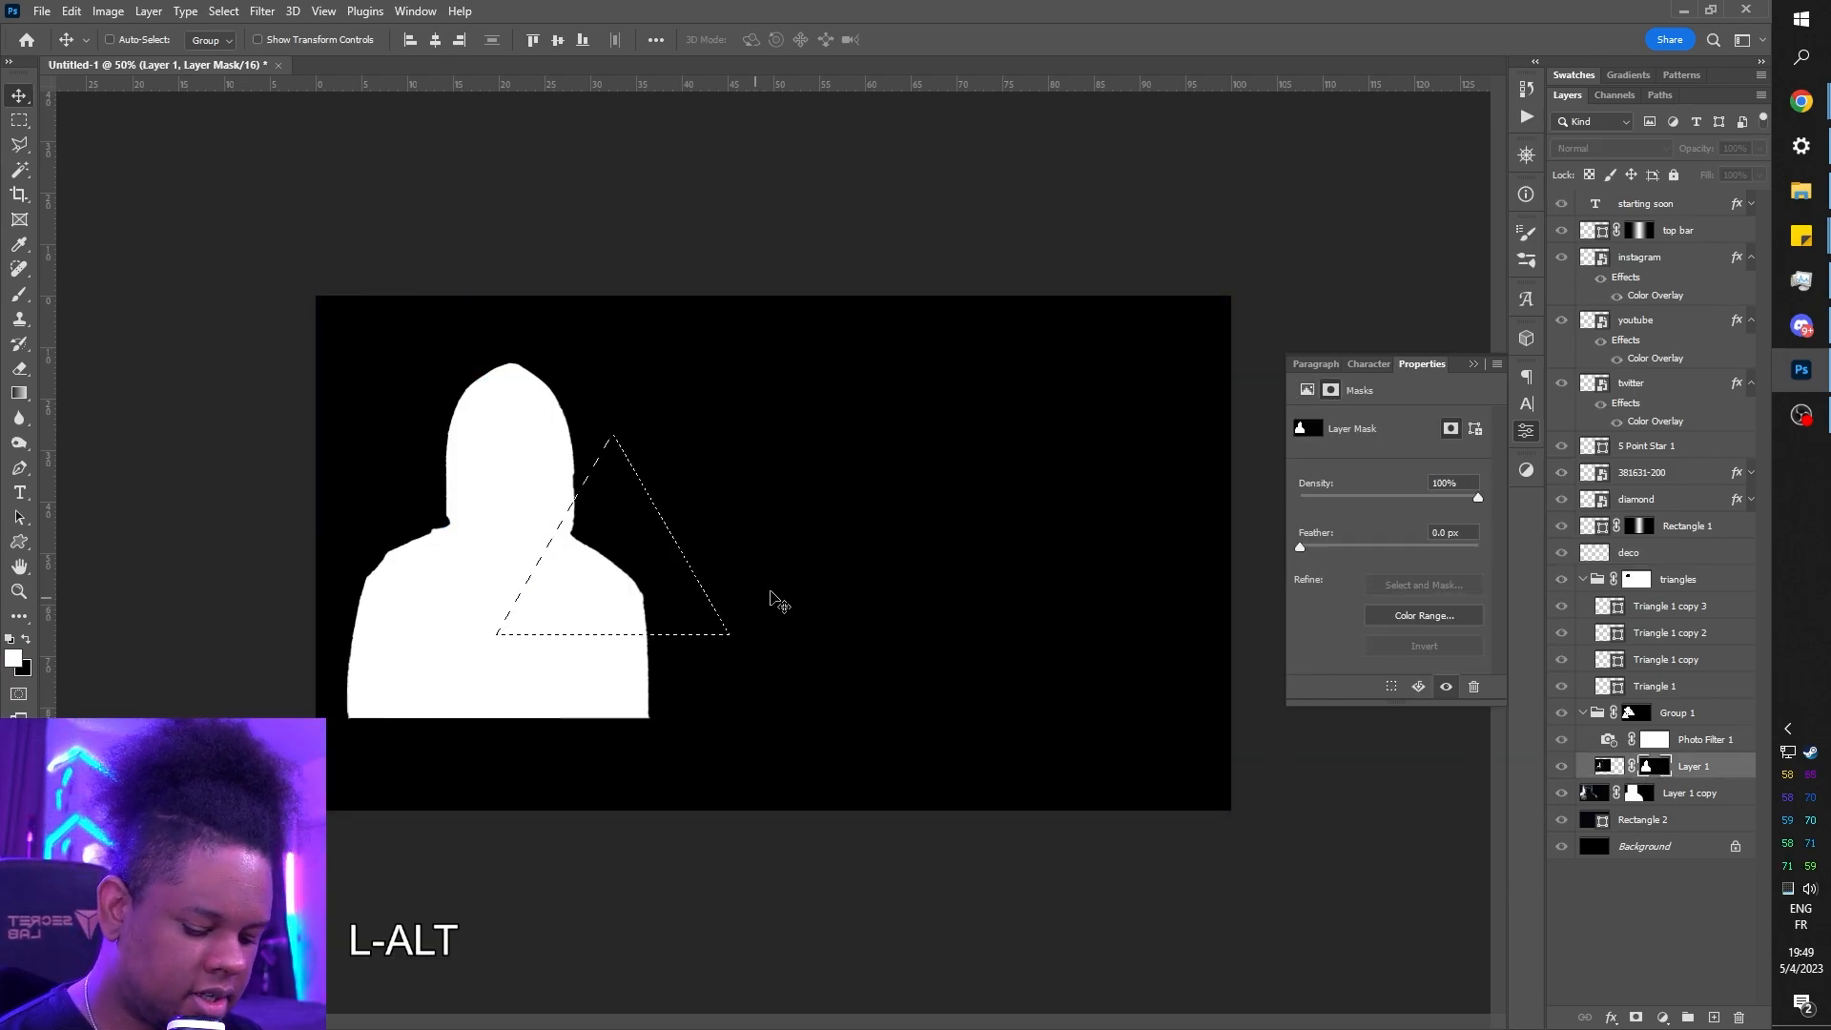
key(b)
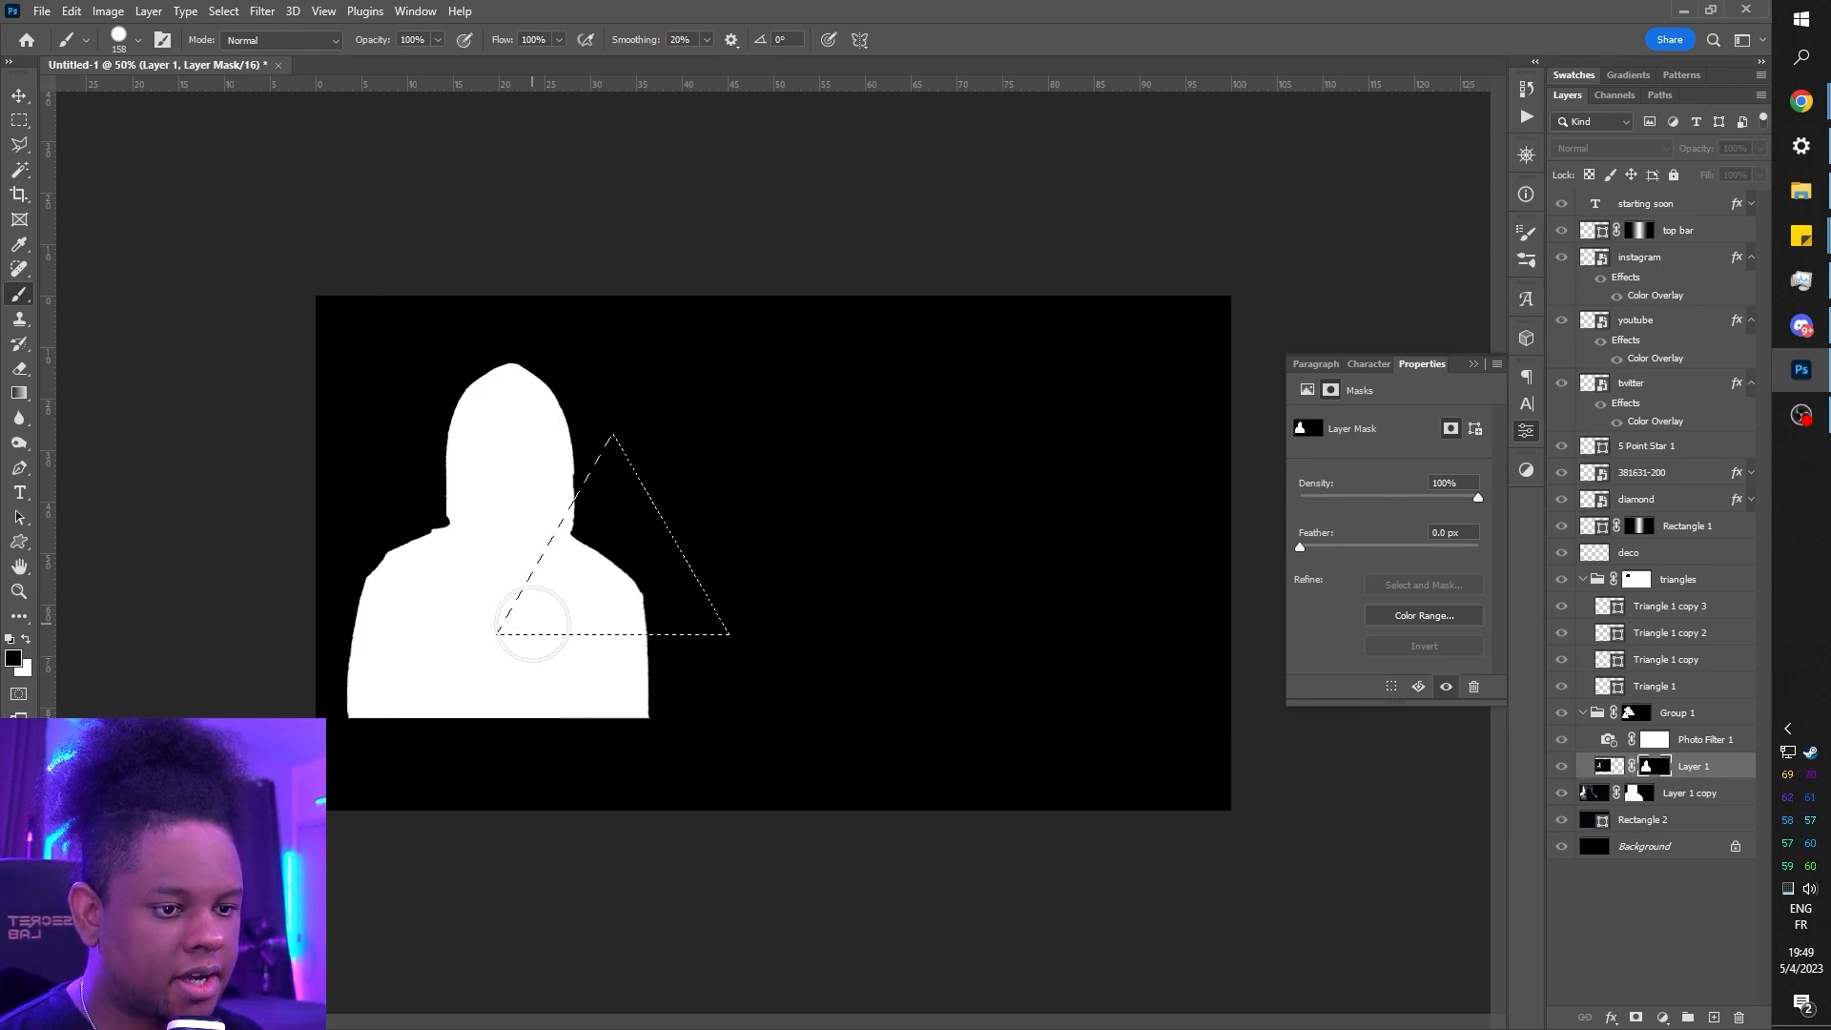
drag(439, 39, 364, 66)
right_click(748, 521)
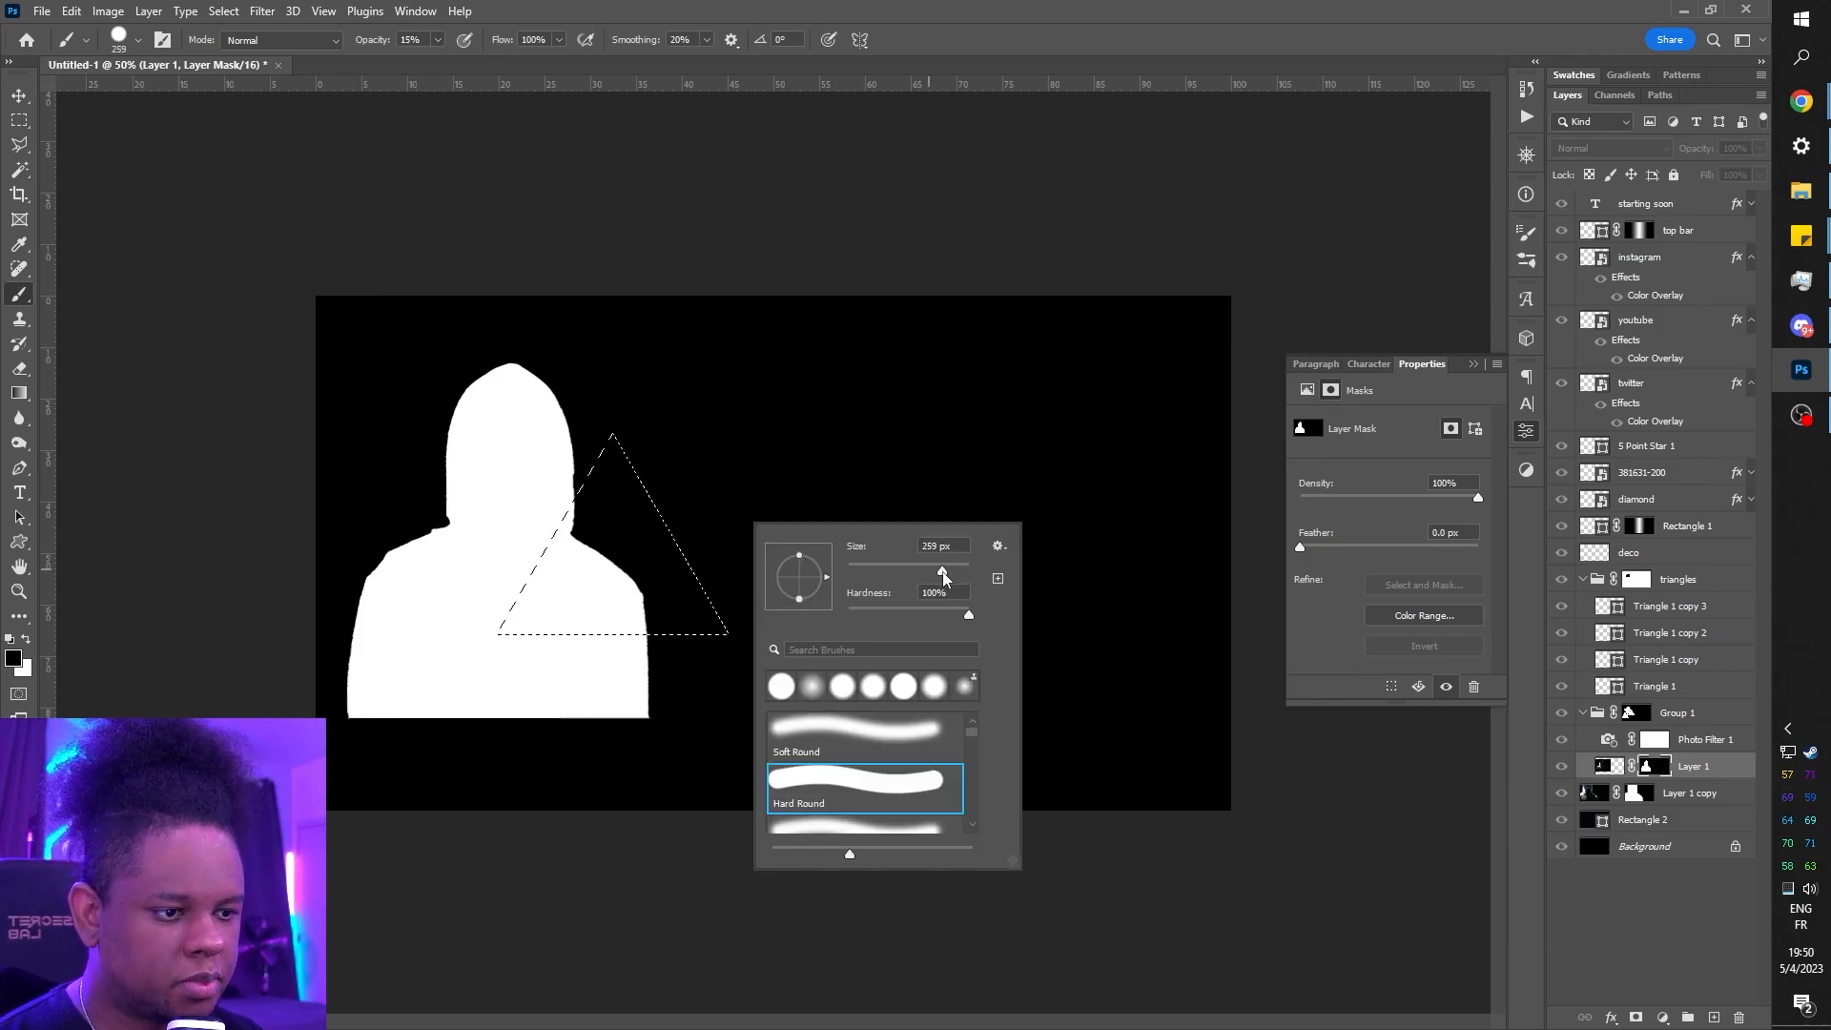
drag(943, 570, 945, 570)
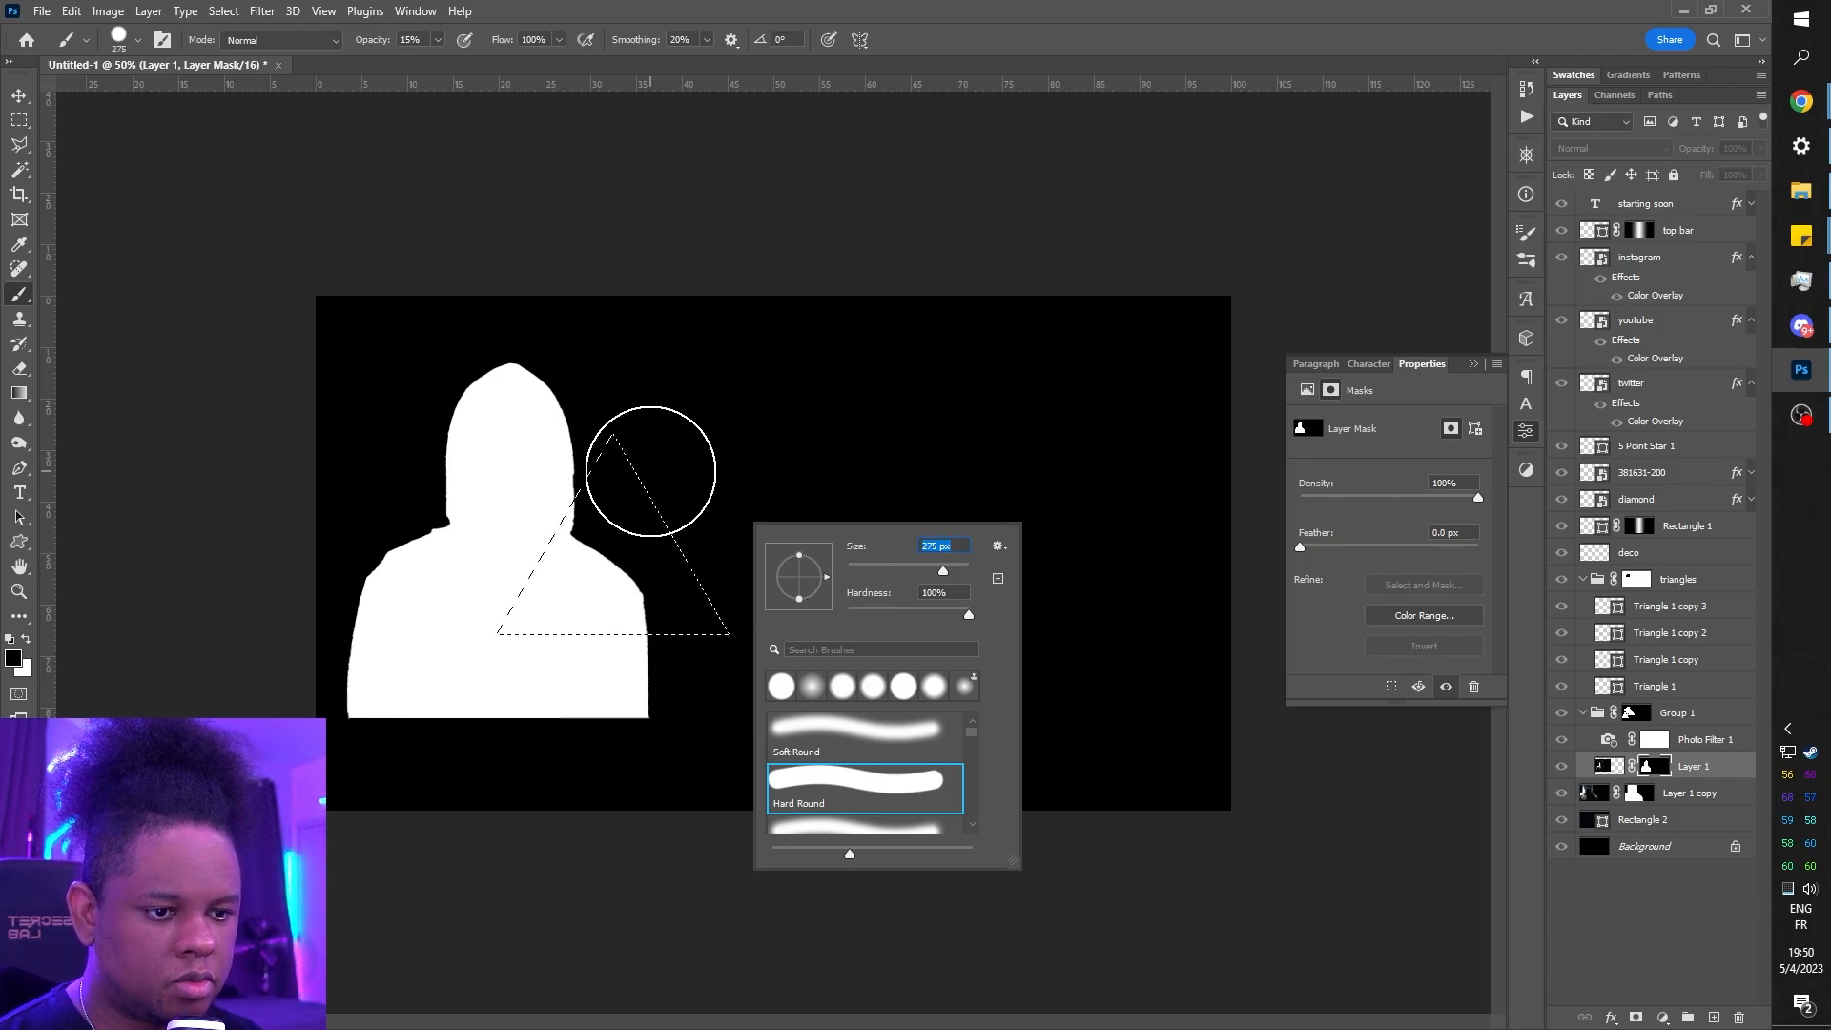
key(Return)
drag(572, 573, 654, 613)
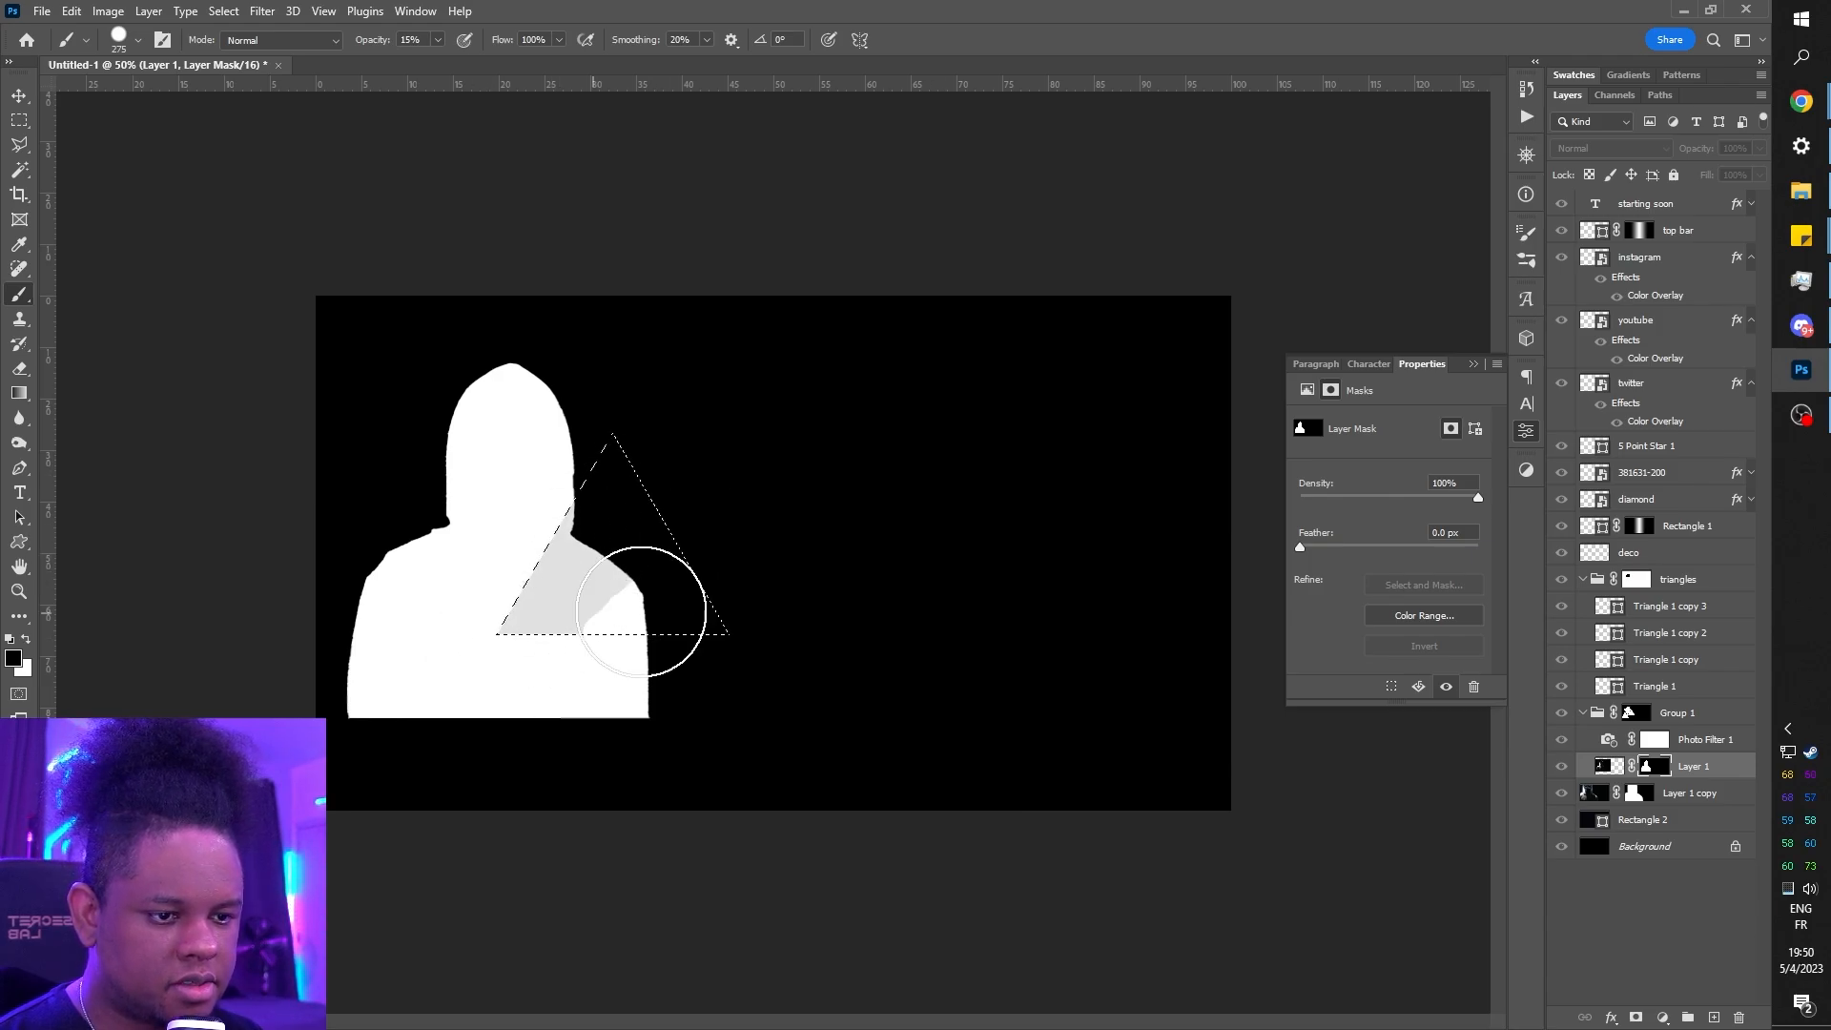
alt+click(1653, 769)
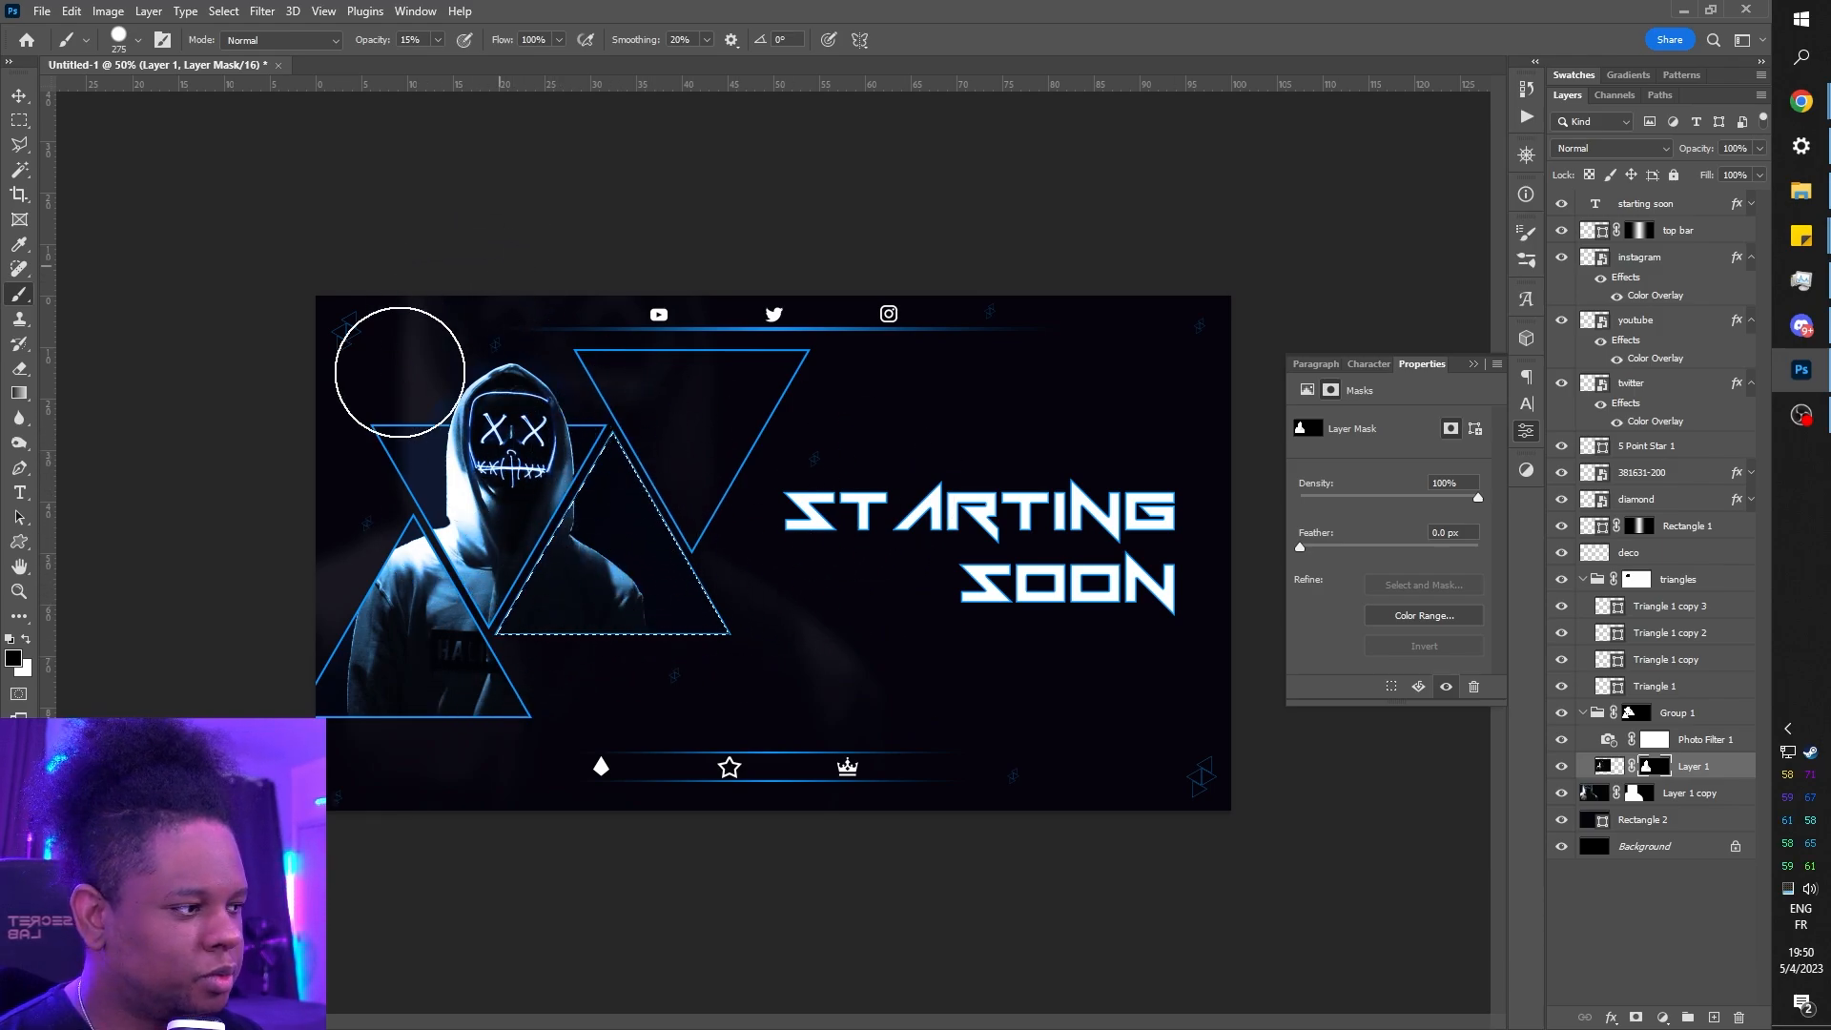
- Fill Layer 1's mask with black inside the selected triangle, using the Paint Bucket at 12% opacity
click(19, 398)
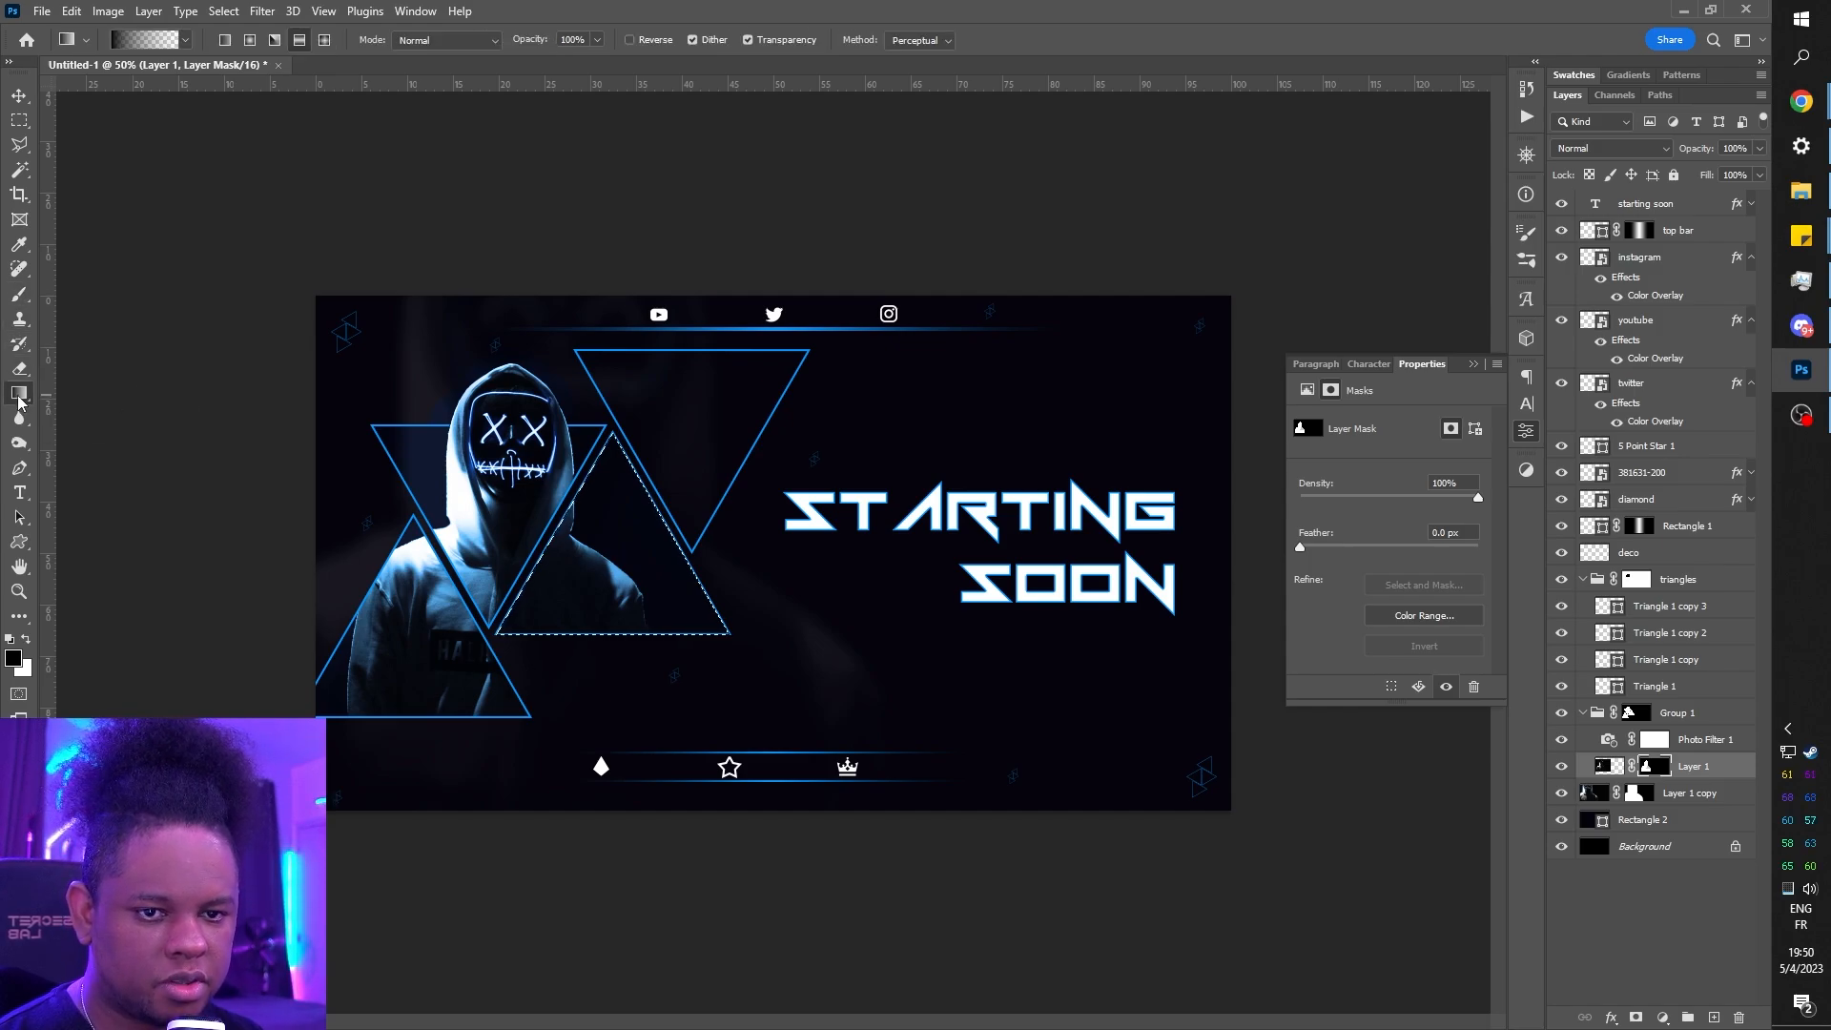
click(124, 391)
right_click(19, 393)
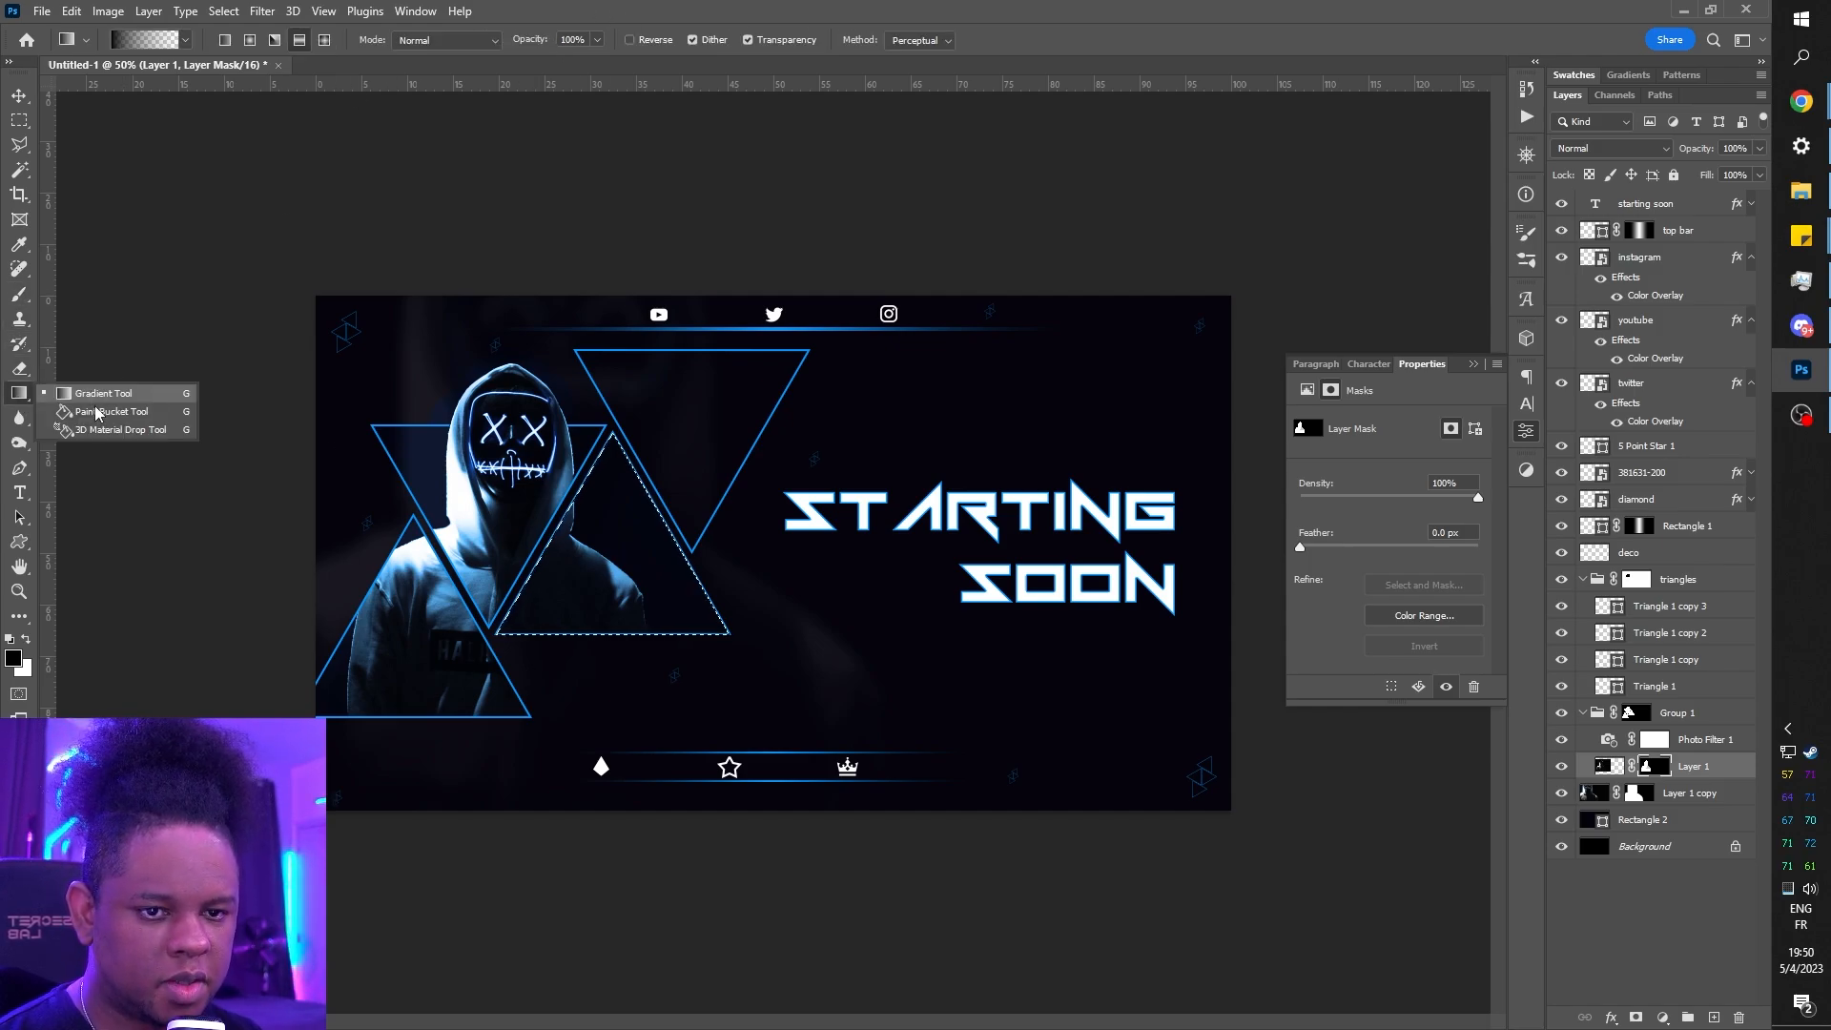
click(100, 410)
click(443, 40)
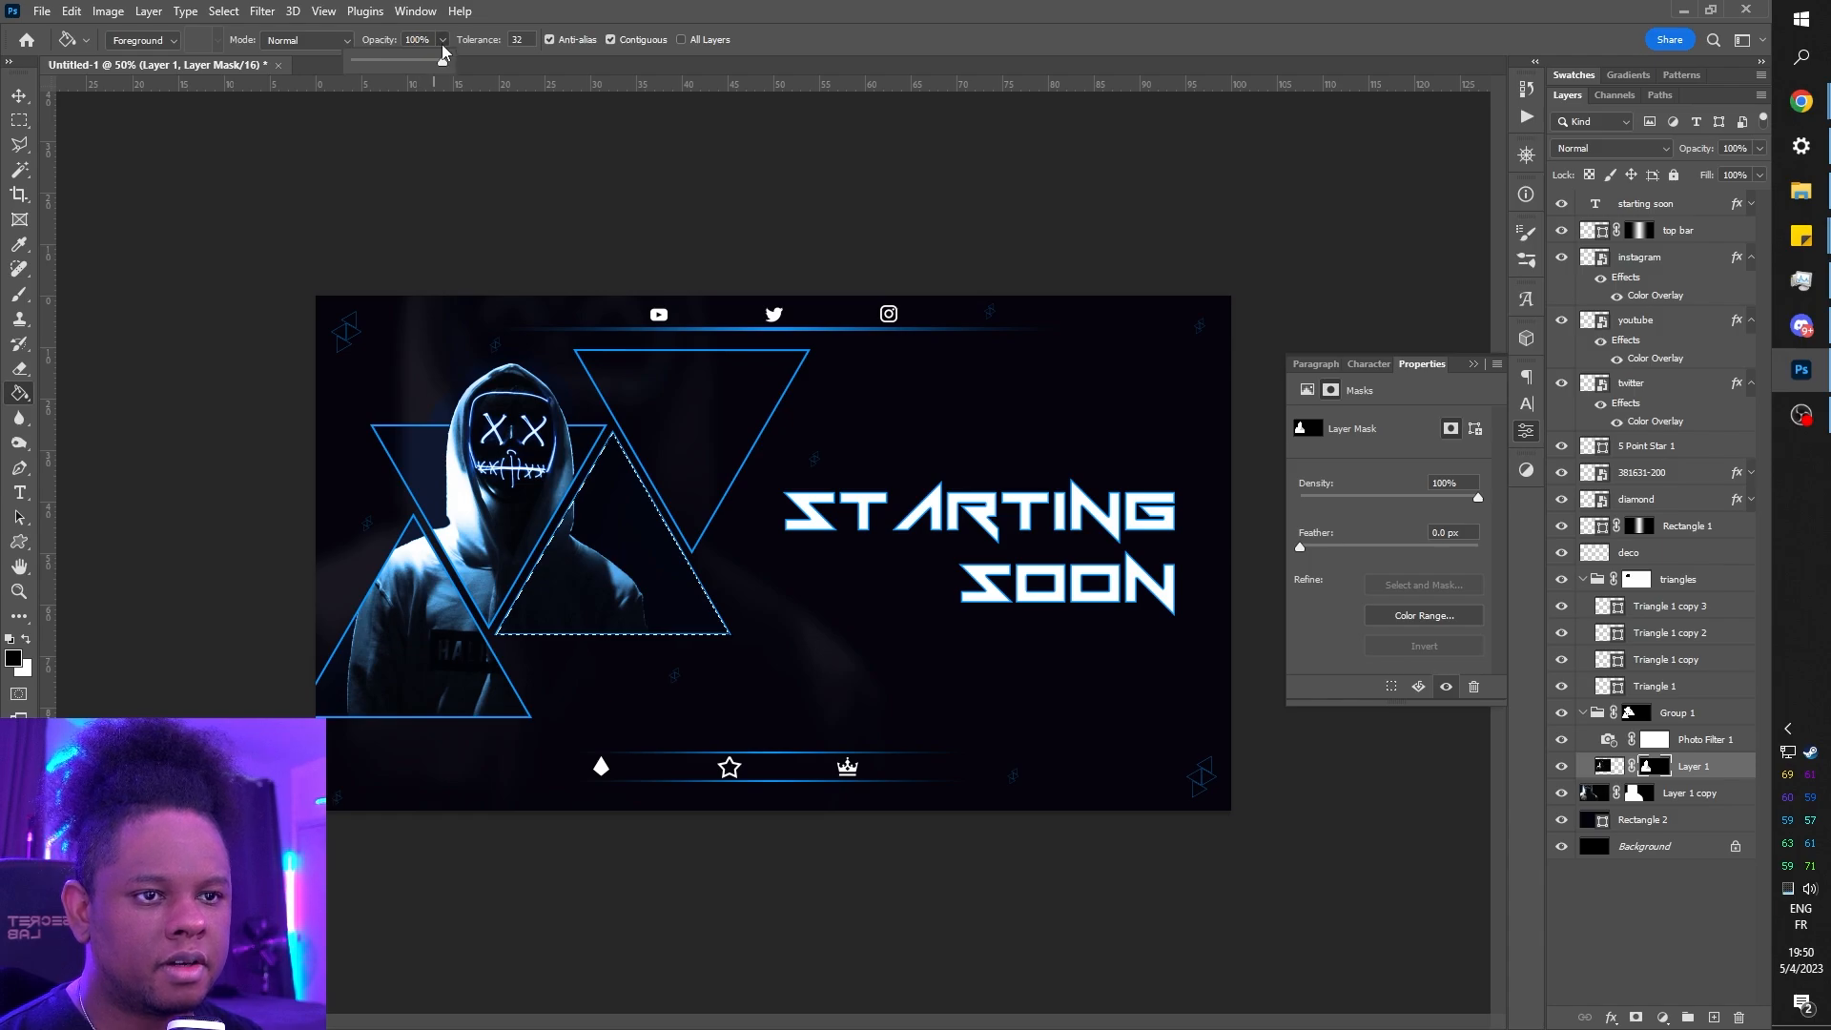
click(574, 595)
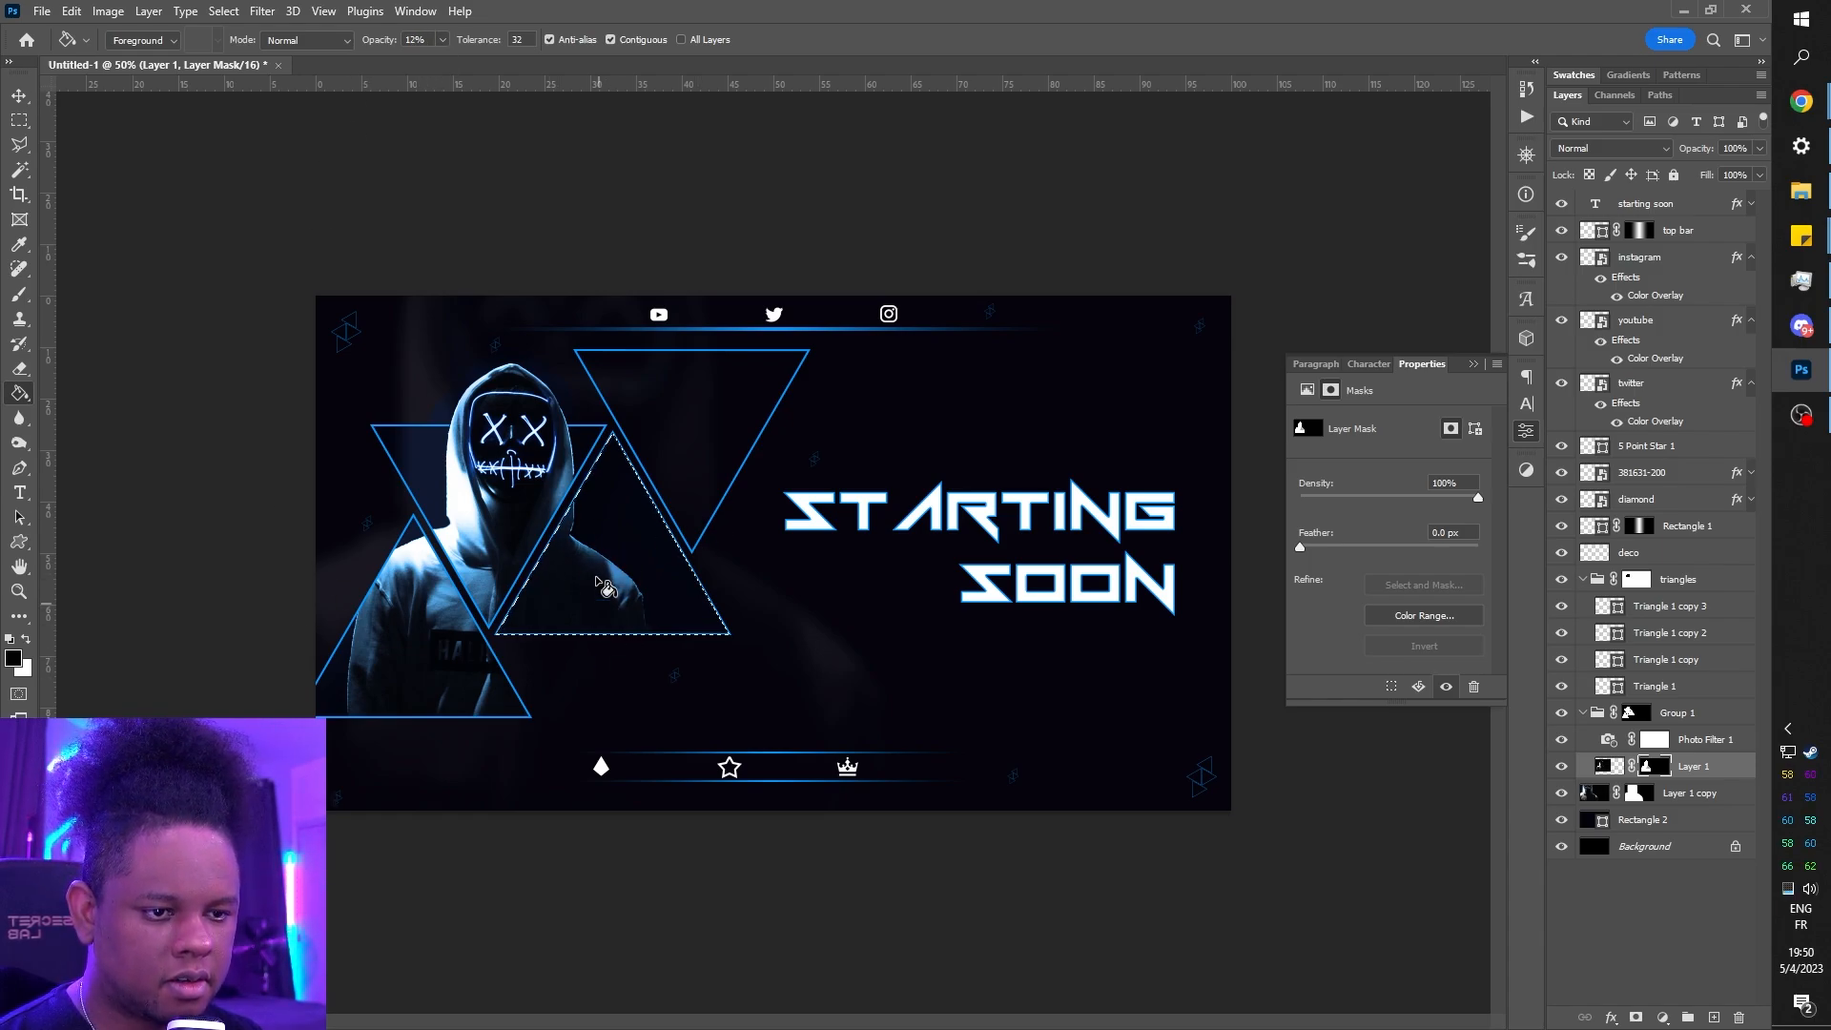
- Load Triangle 1 copy as a selection, fill it repeatedly with black at 12% opacity on Layer 1's mask, and deselect
ctrl+click(1607, 688)
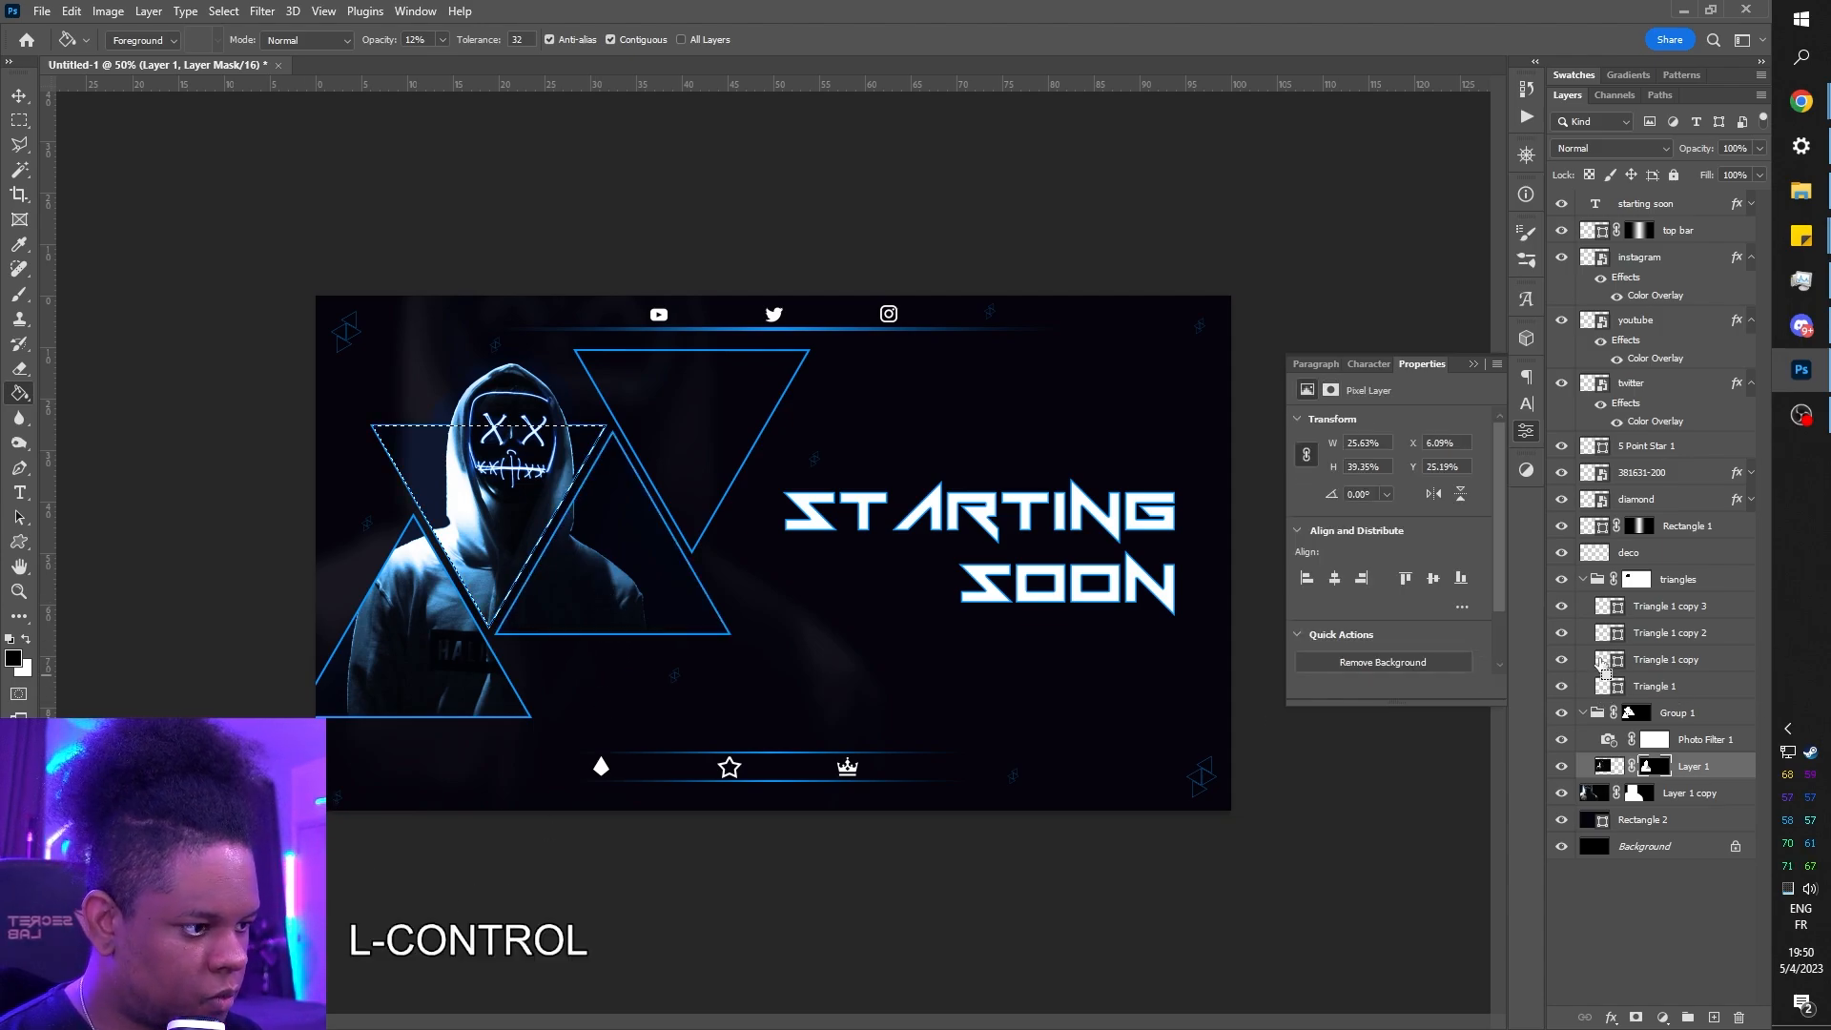
ctrl+click(1607, 662)
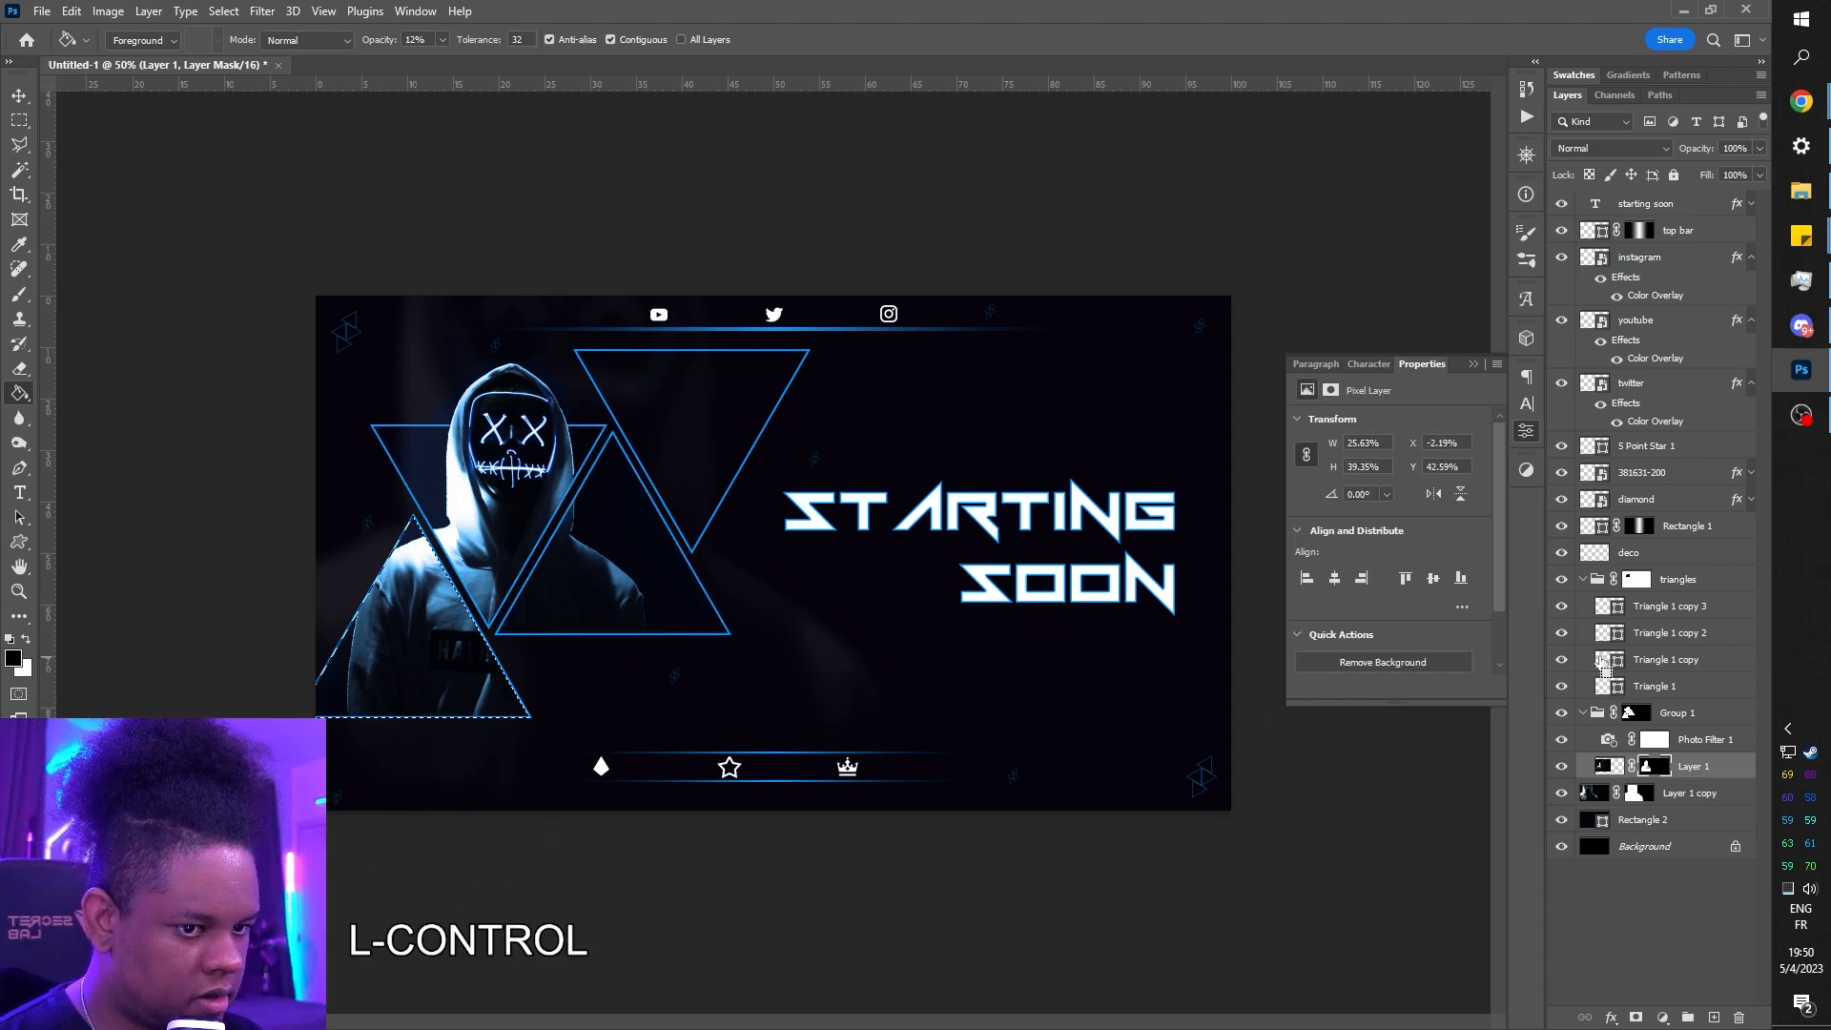
click(398, 641)
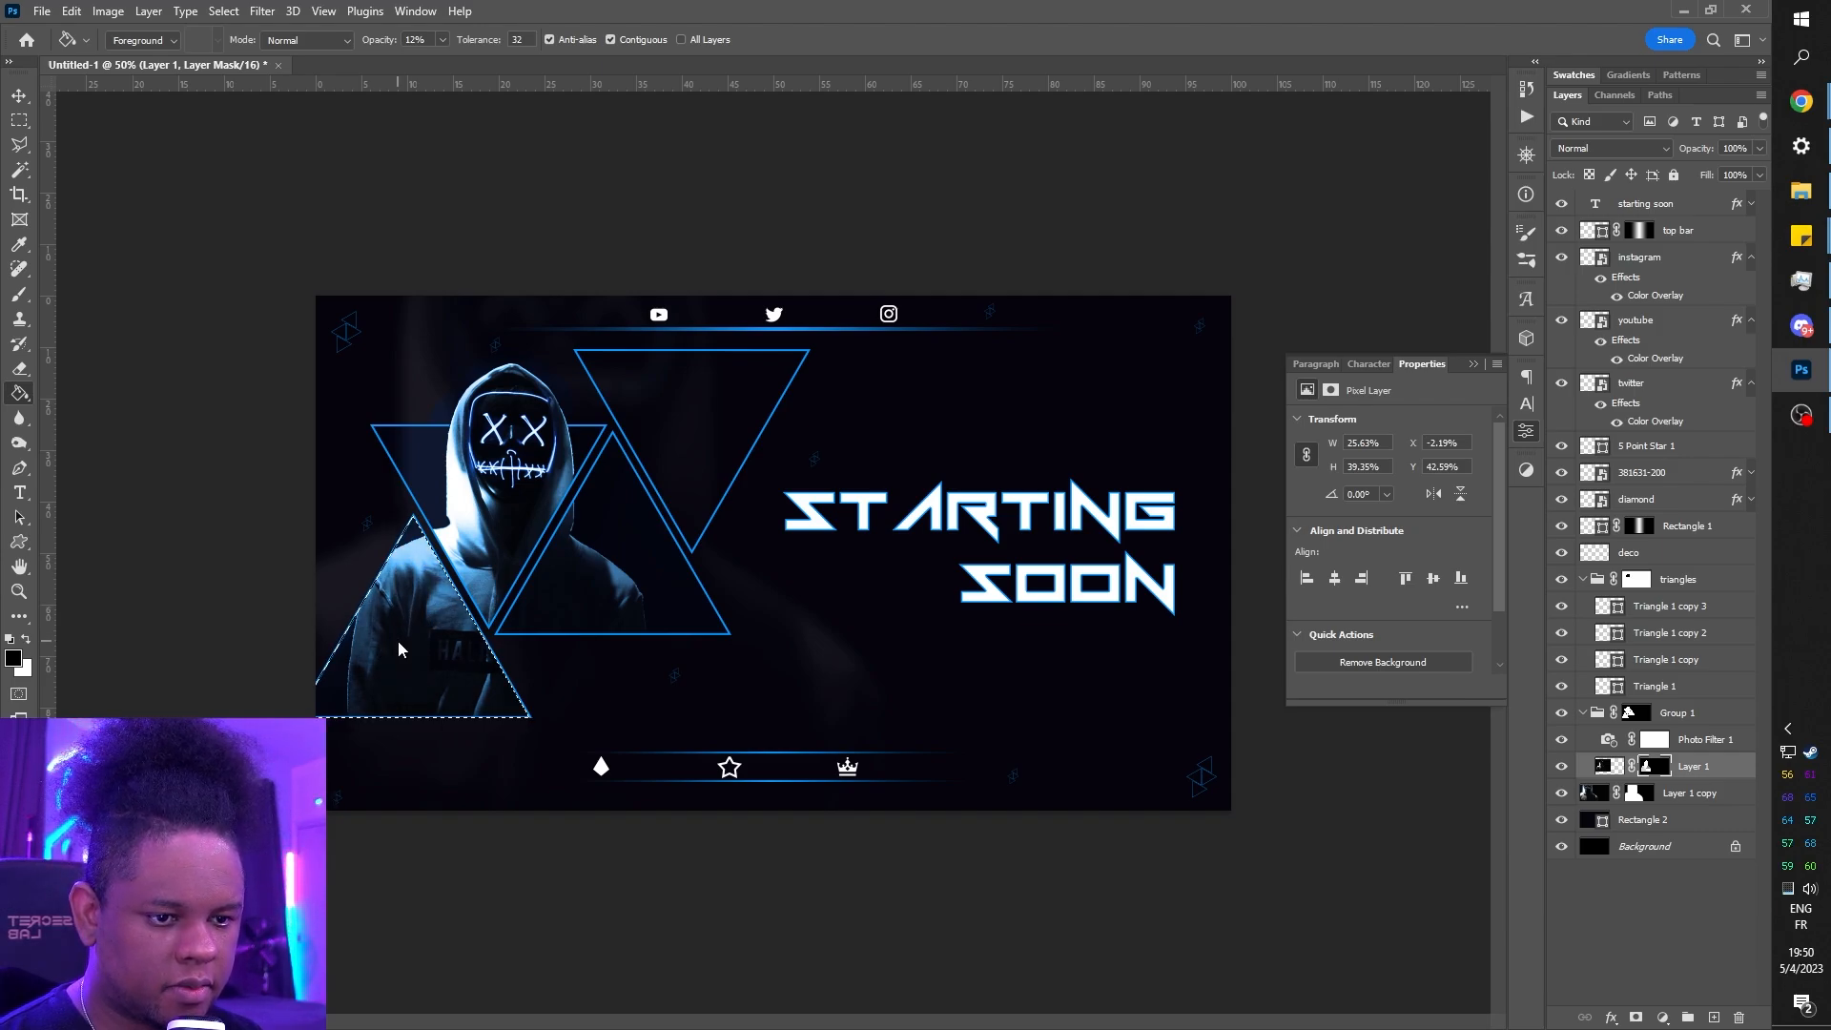
click(399, 641)
click(400, 641)
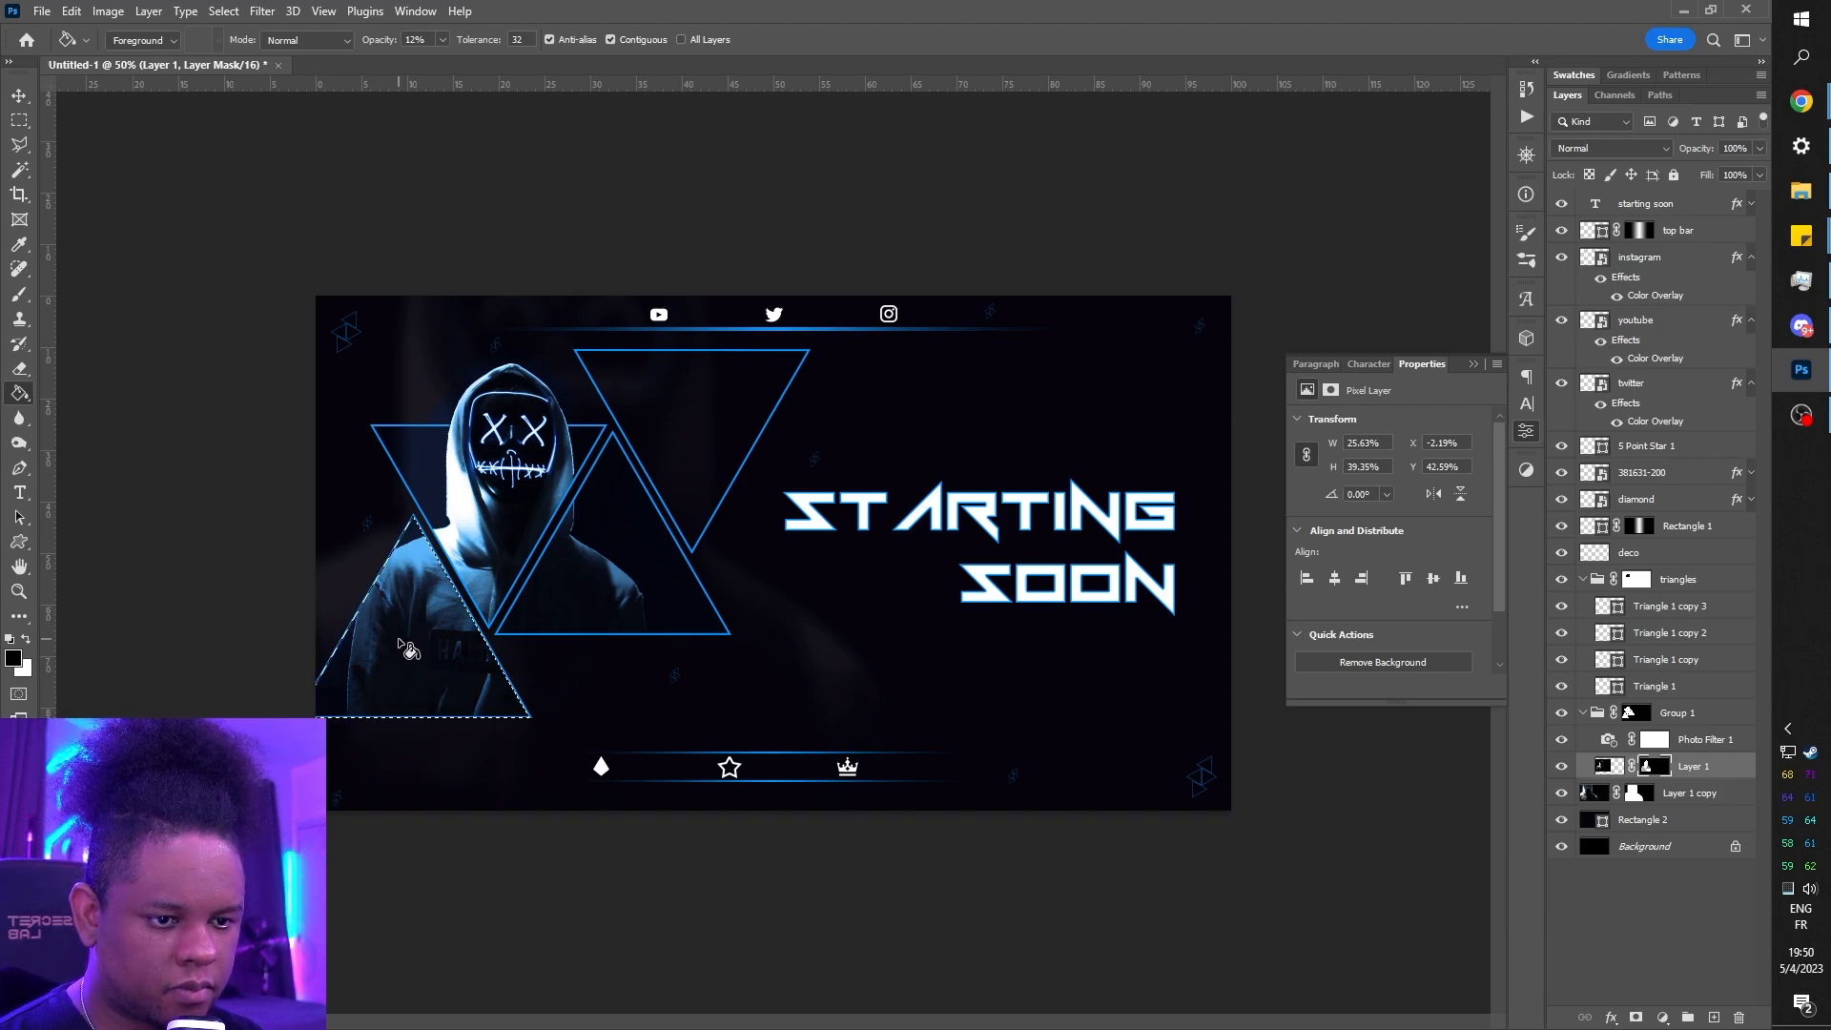
click(399, 641)
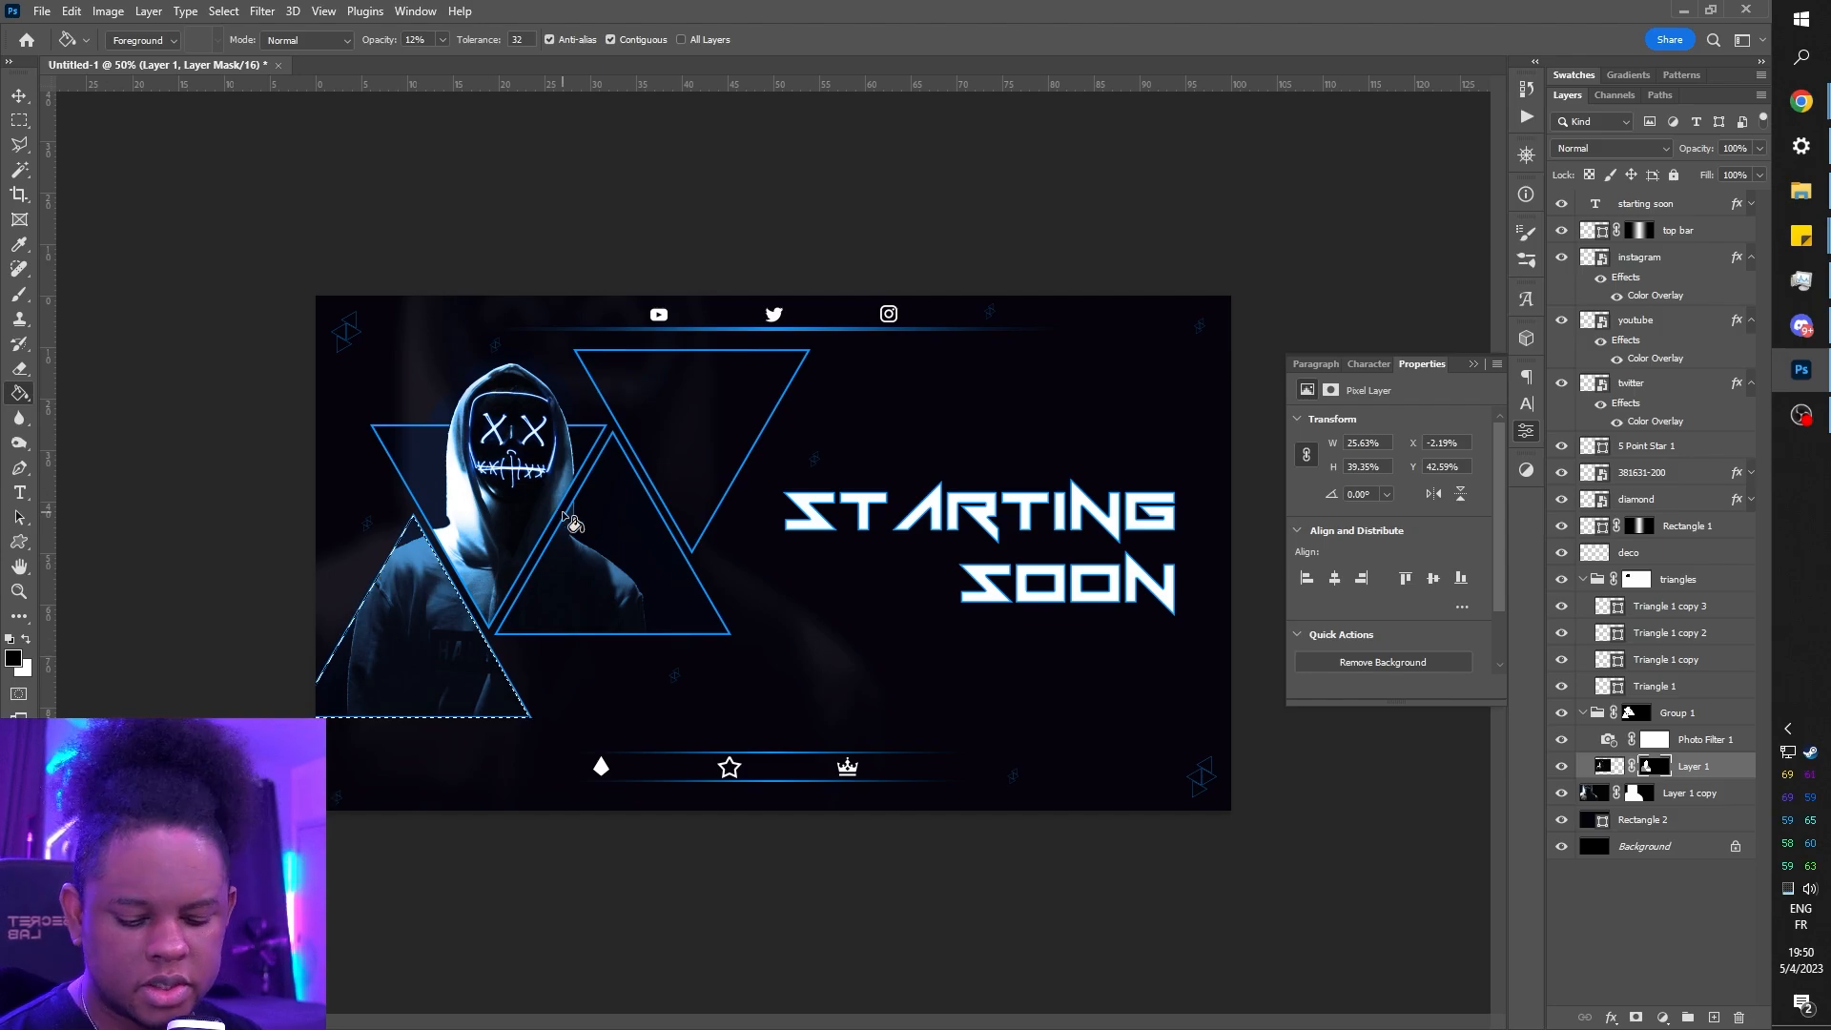
key(ctrl+d)
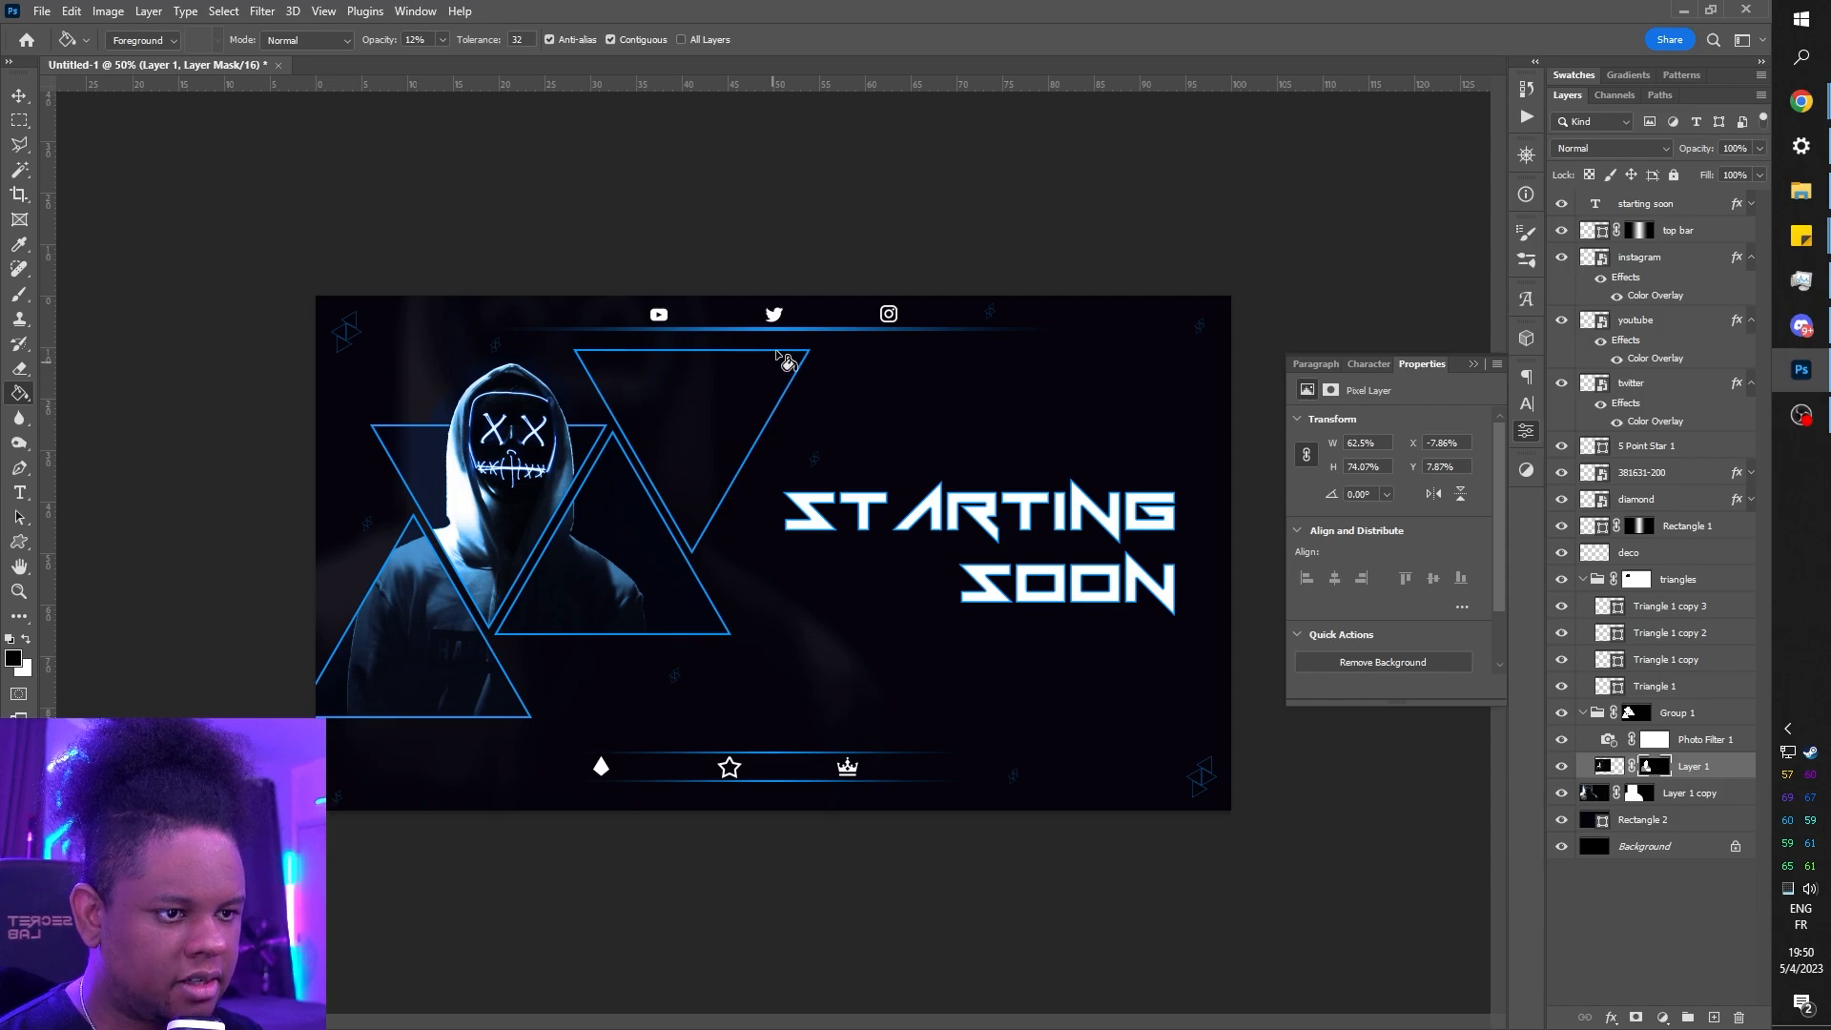
- Set the opacity of Triangle 1 copy 3, the inverted triangle nearest the title, to 9%
click(1569, 604)
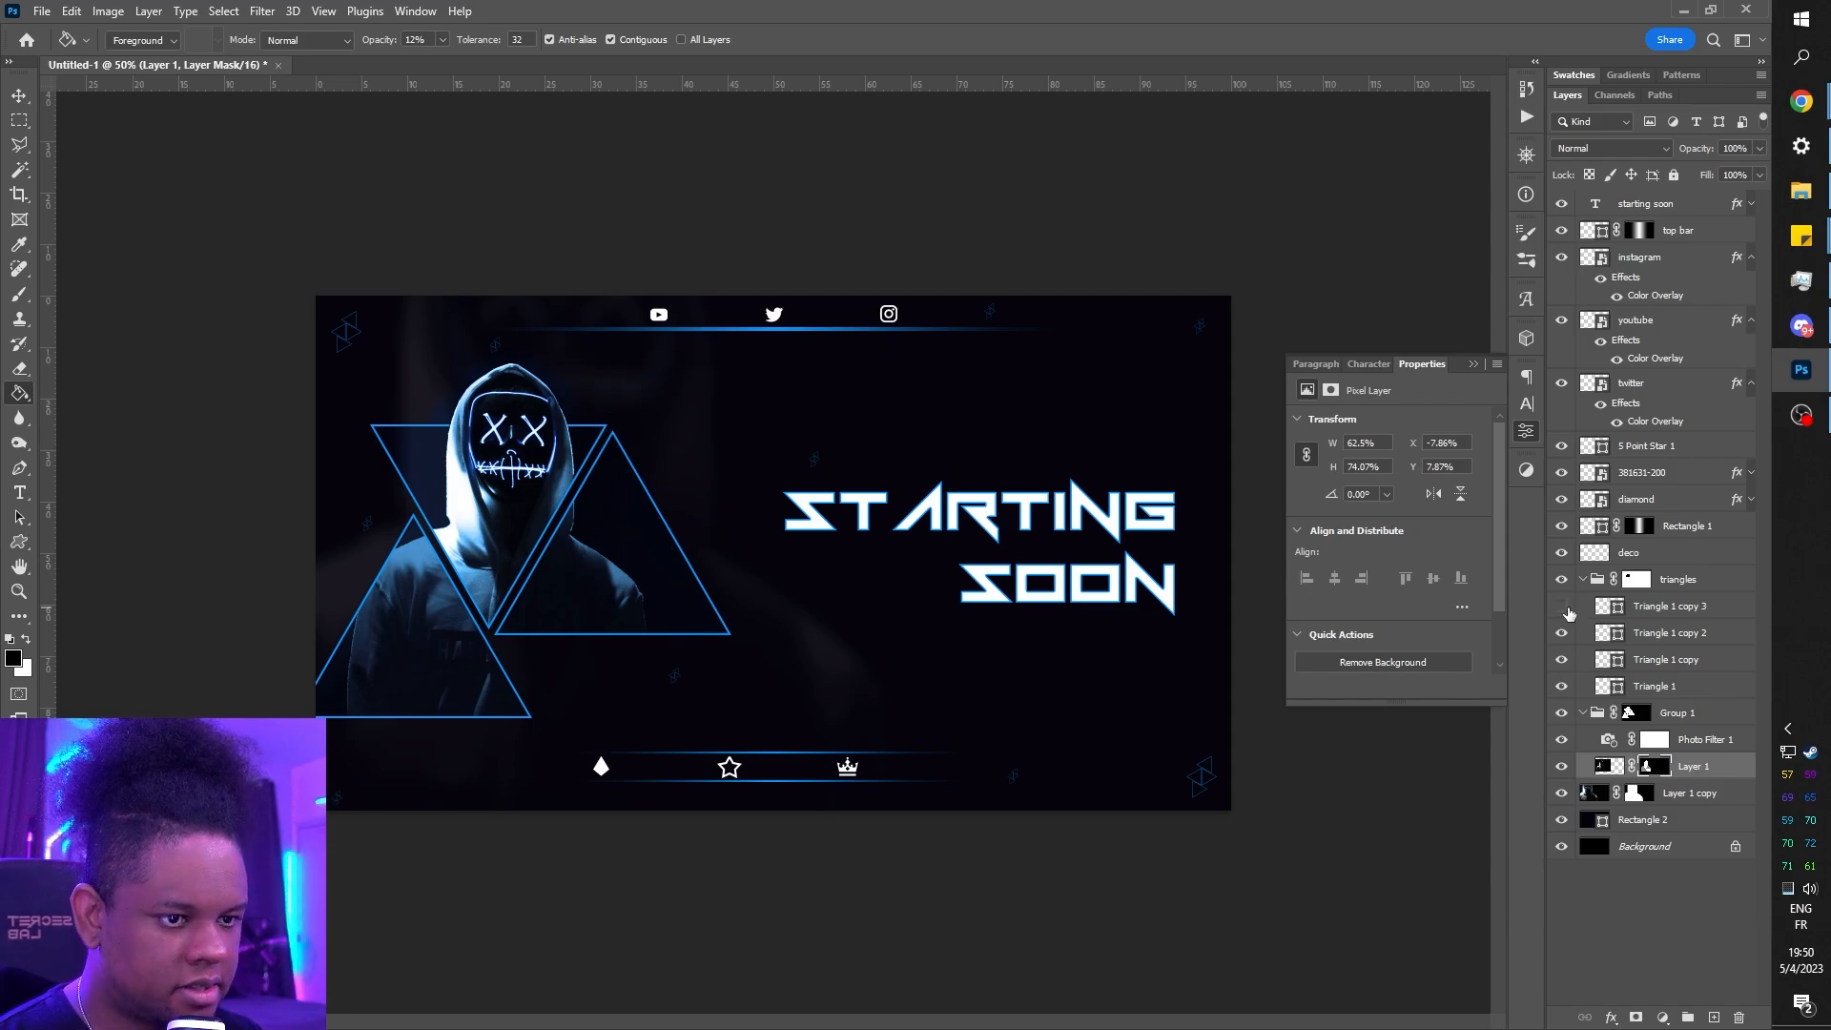
click(1570, 608)
click(1658, 611)
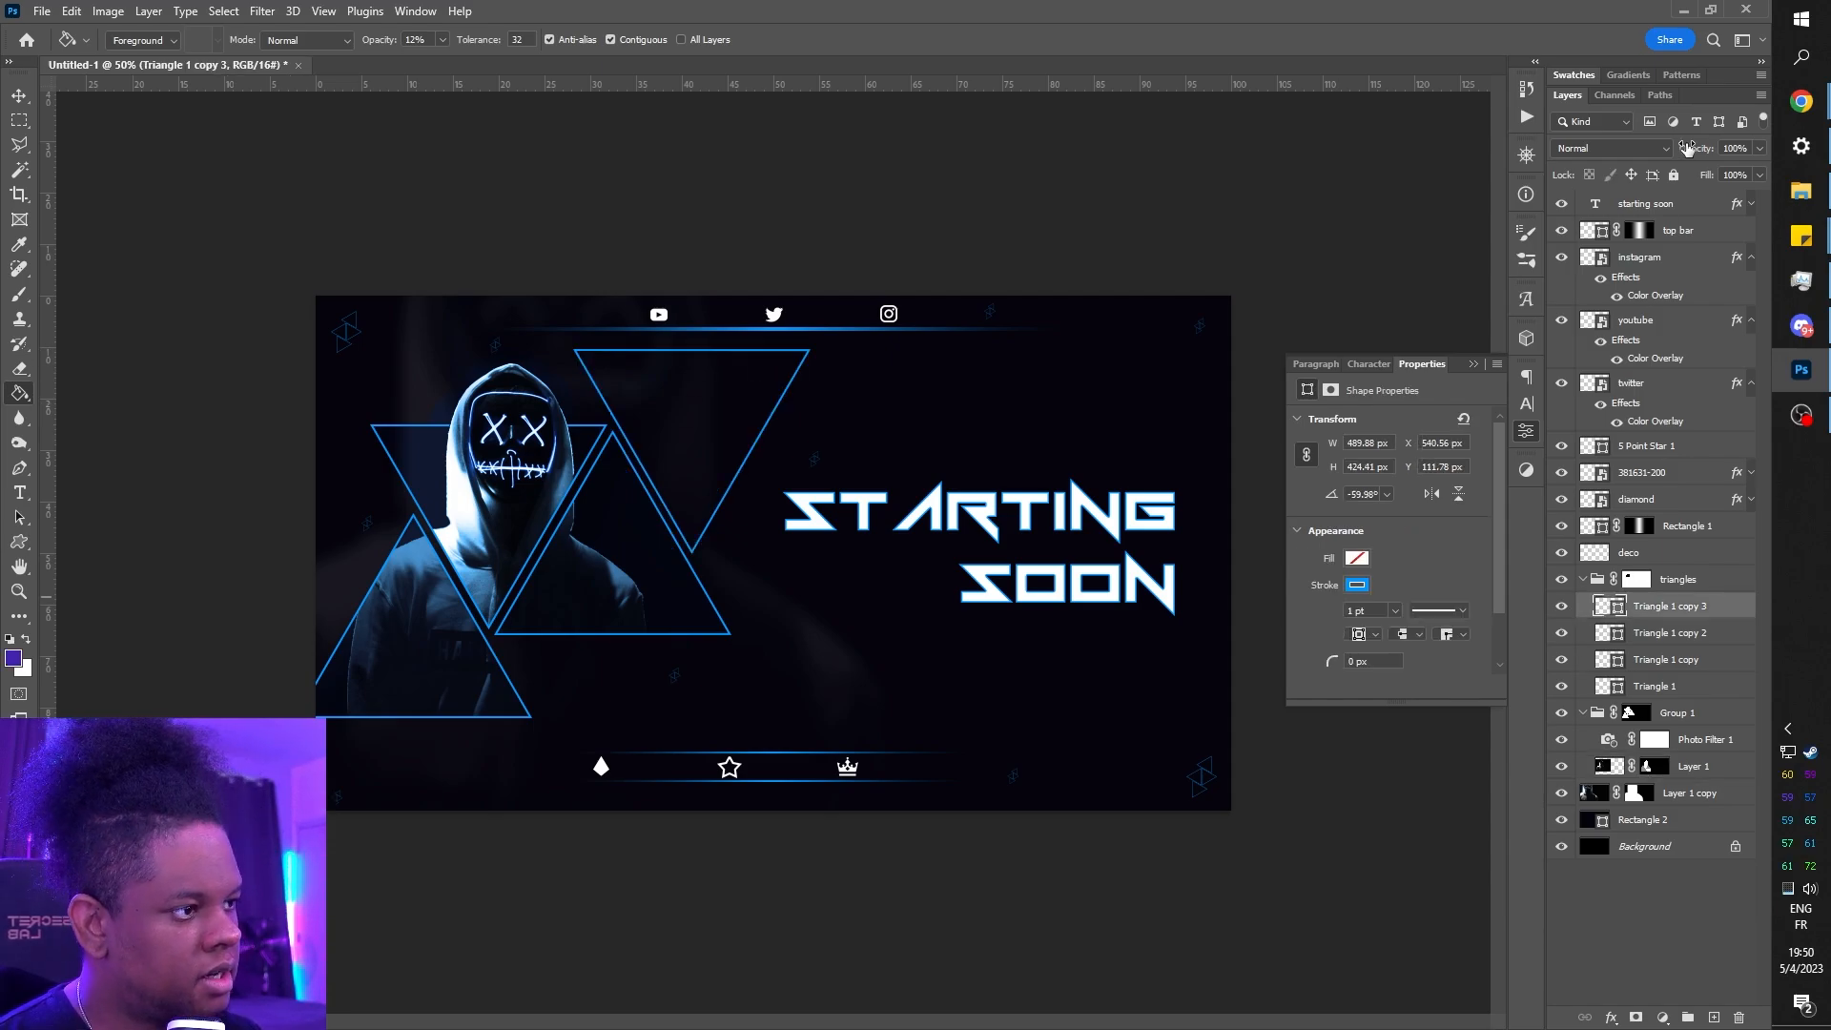
click(1759, 148)
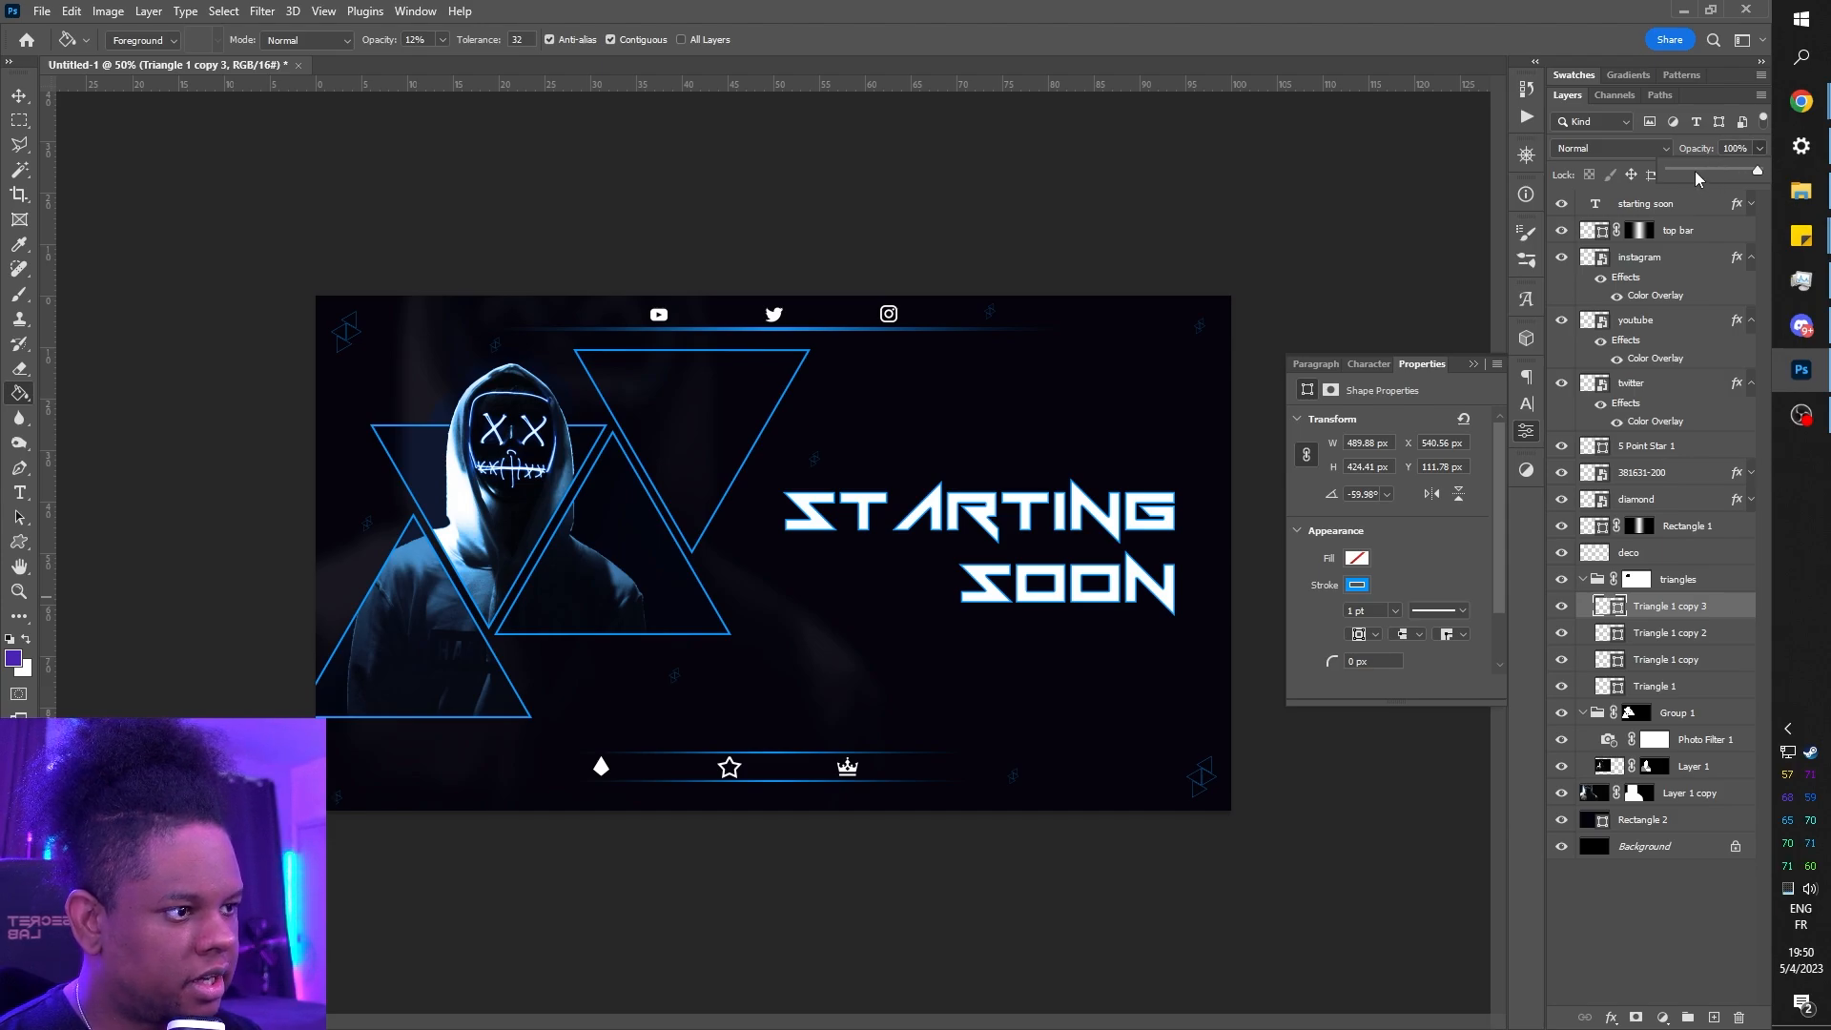
drag(1696, 170, 1679, 172)
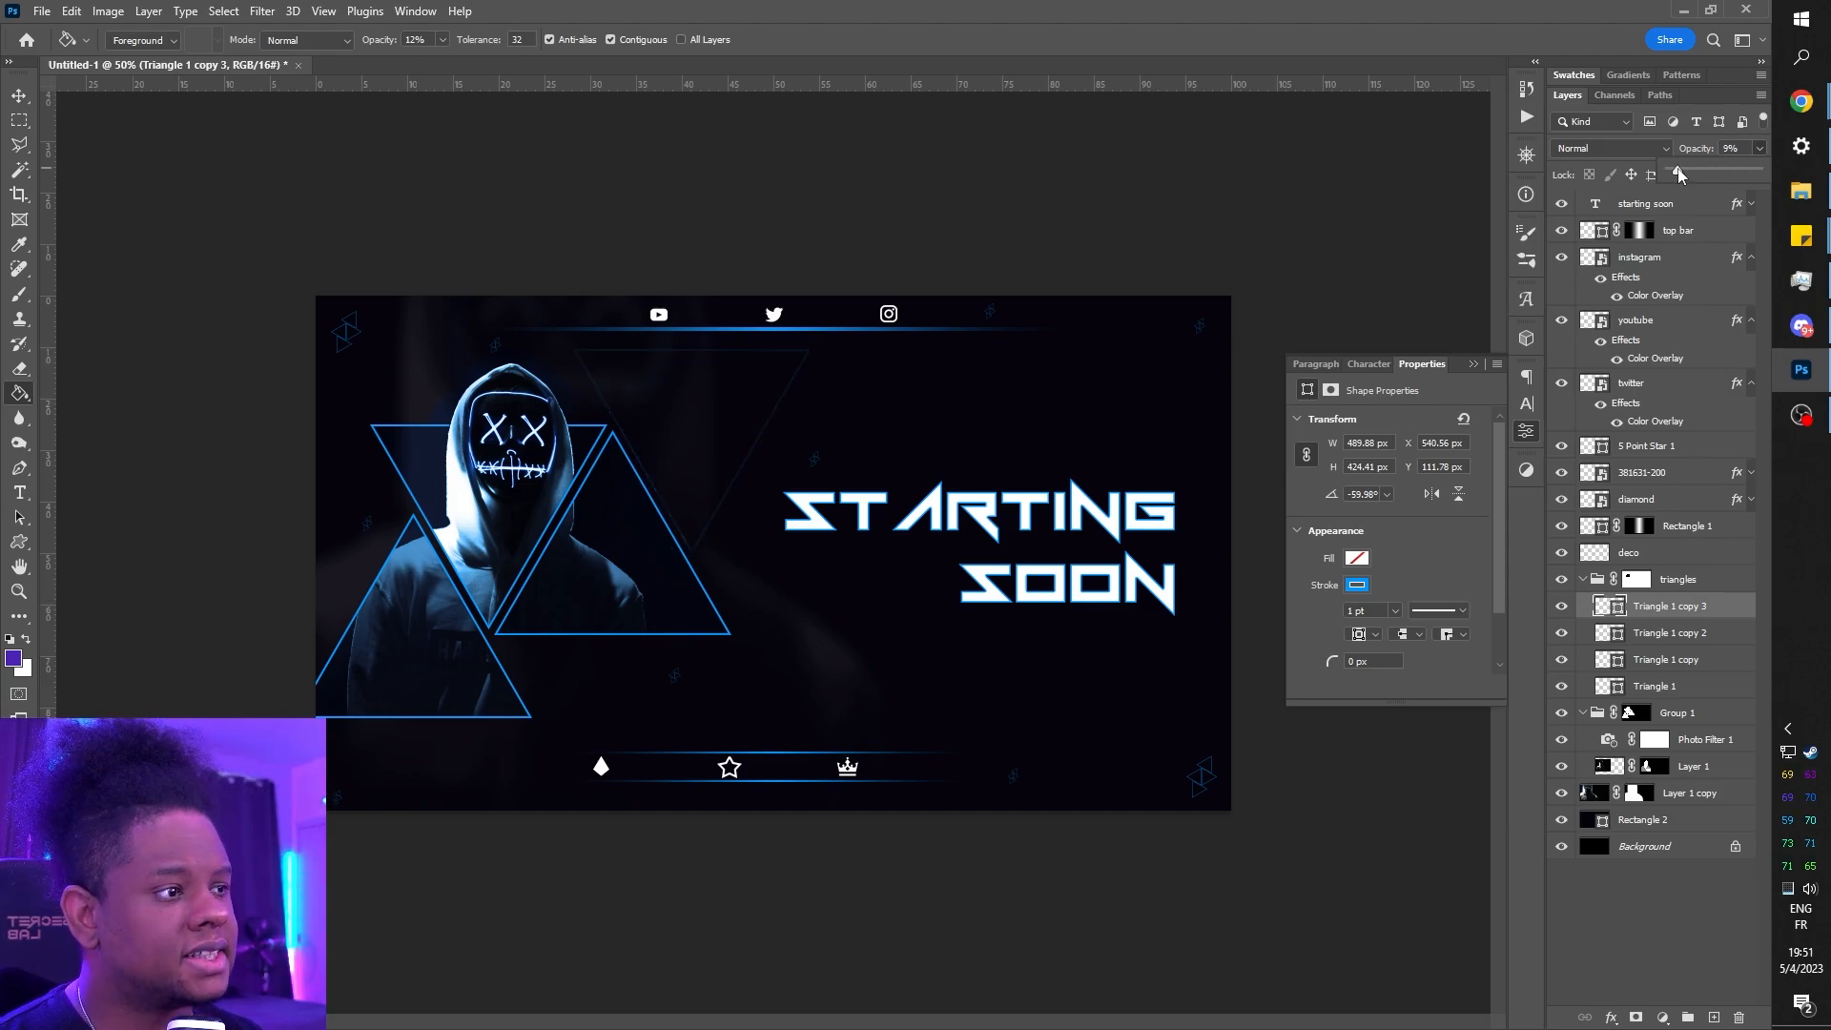
- Duplicate Triangle 1 copy 3, place the copy below the upright triangle beside the figure, and nudge it 4 px right
click(1647, 611)
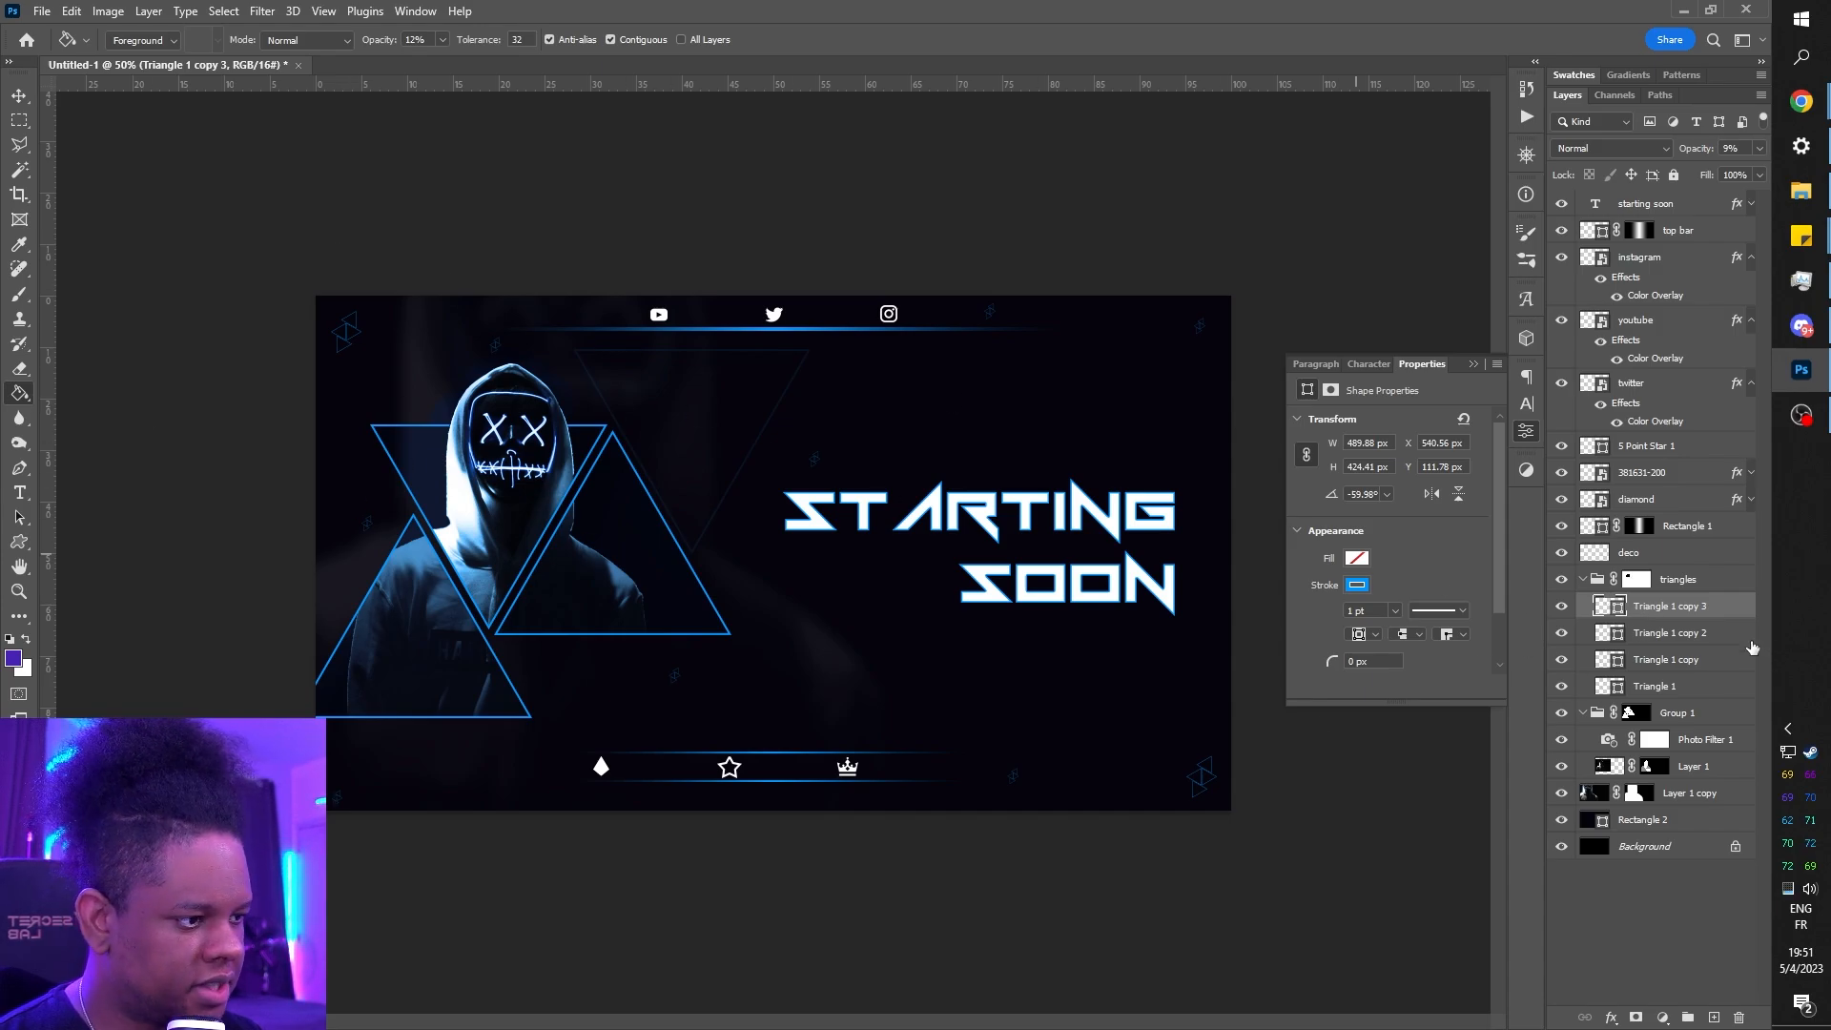
drag(1658, 613, 1658, 593)
key(v)
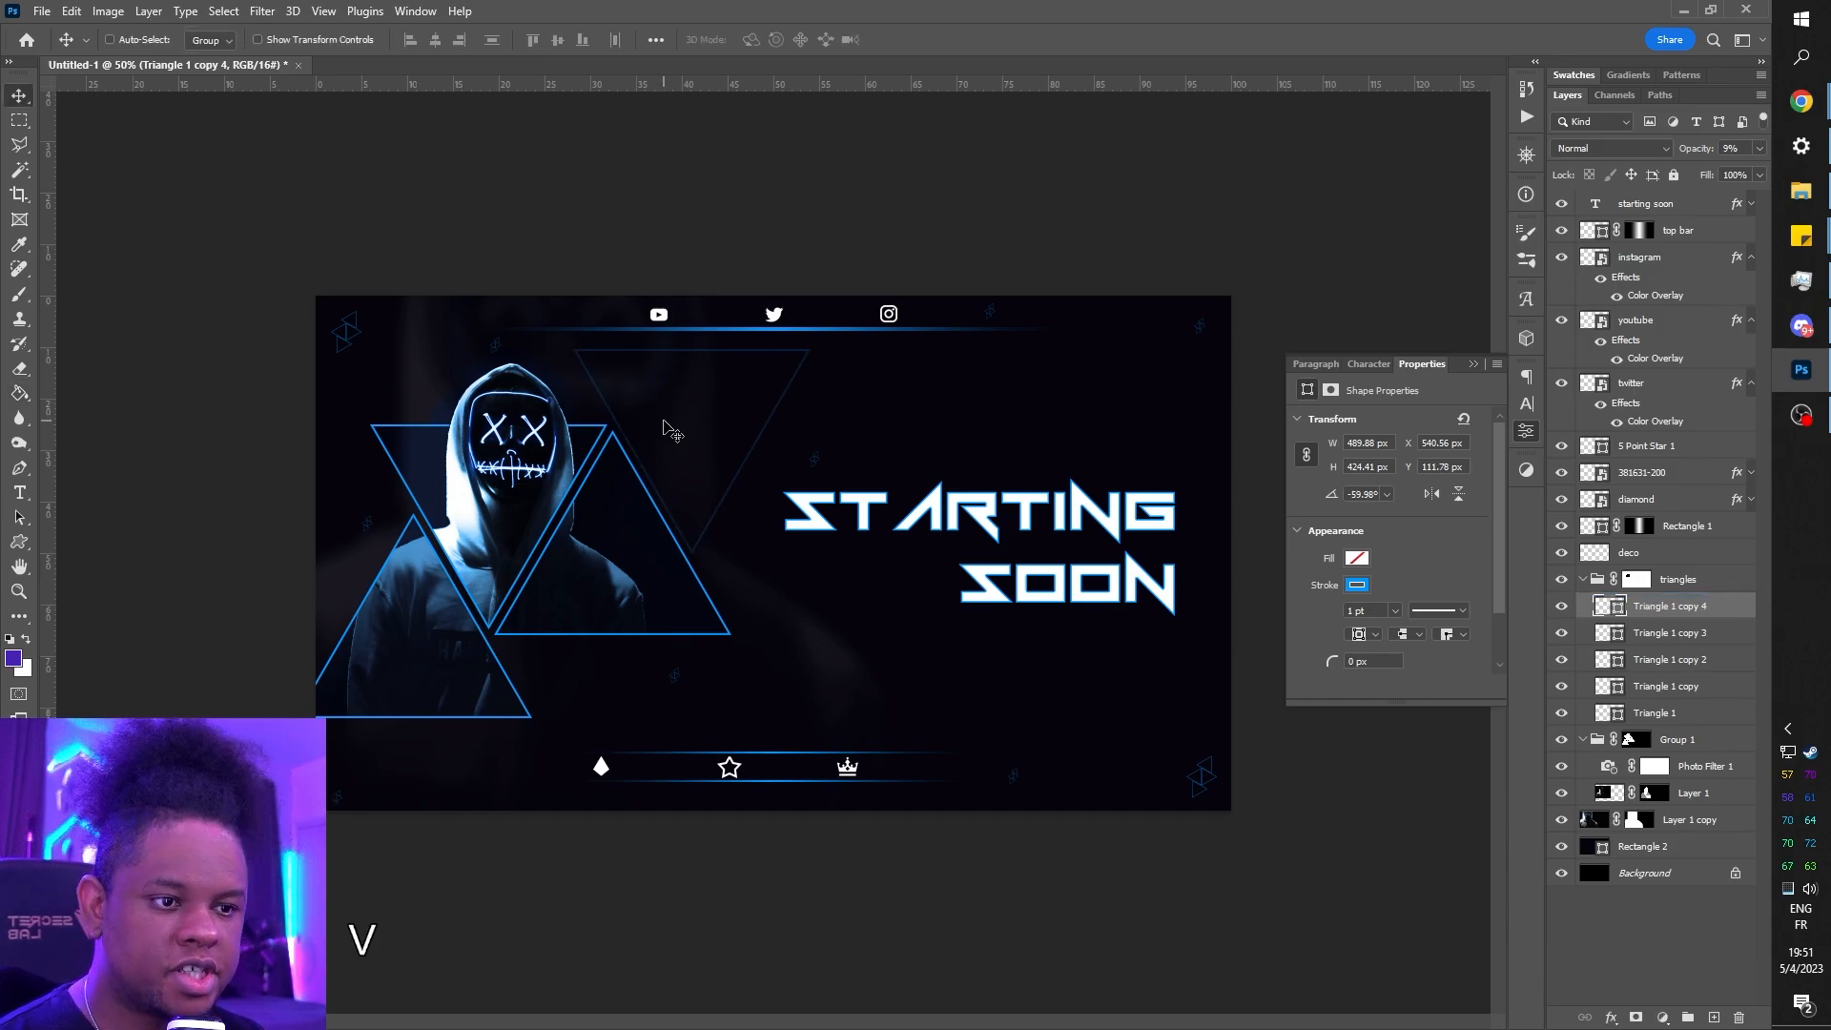
mouse_move(760, 388)
mouse_down()
mouse_move(576, 434)
mouse_move(592, 401)
mouse_move(651, 629)
mouse_move(719, 701)
mouse_move(687, 677)
mouse_up()
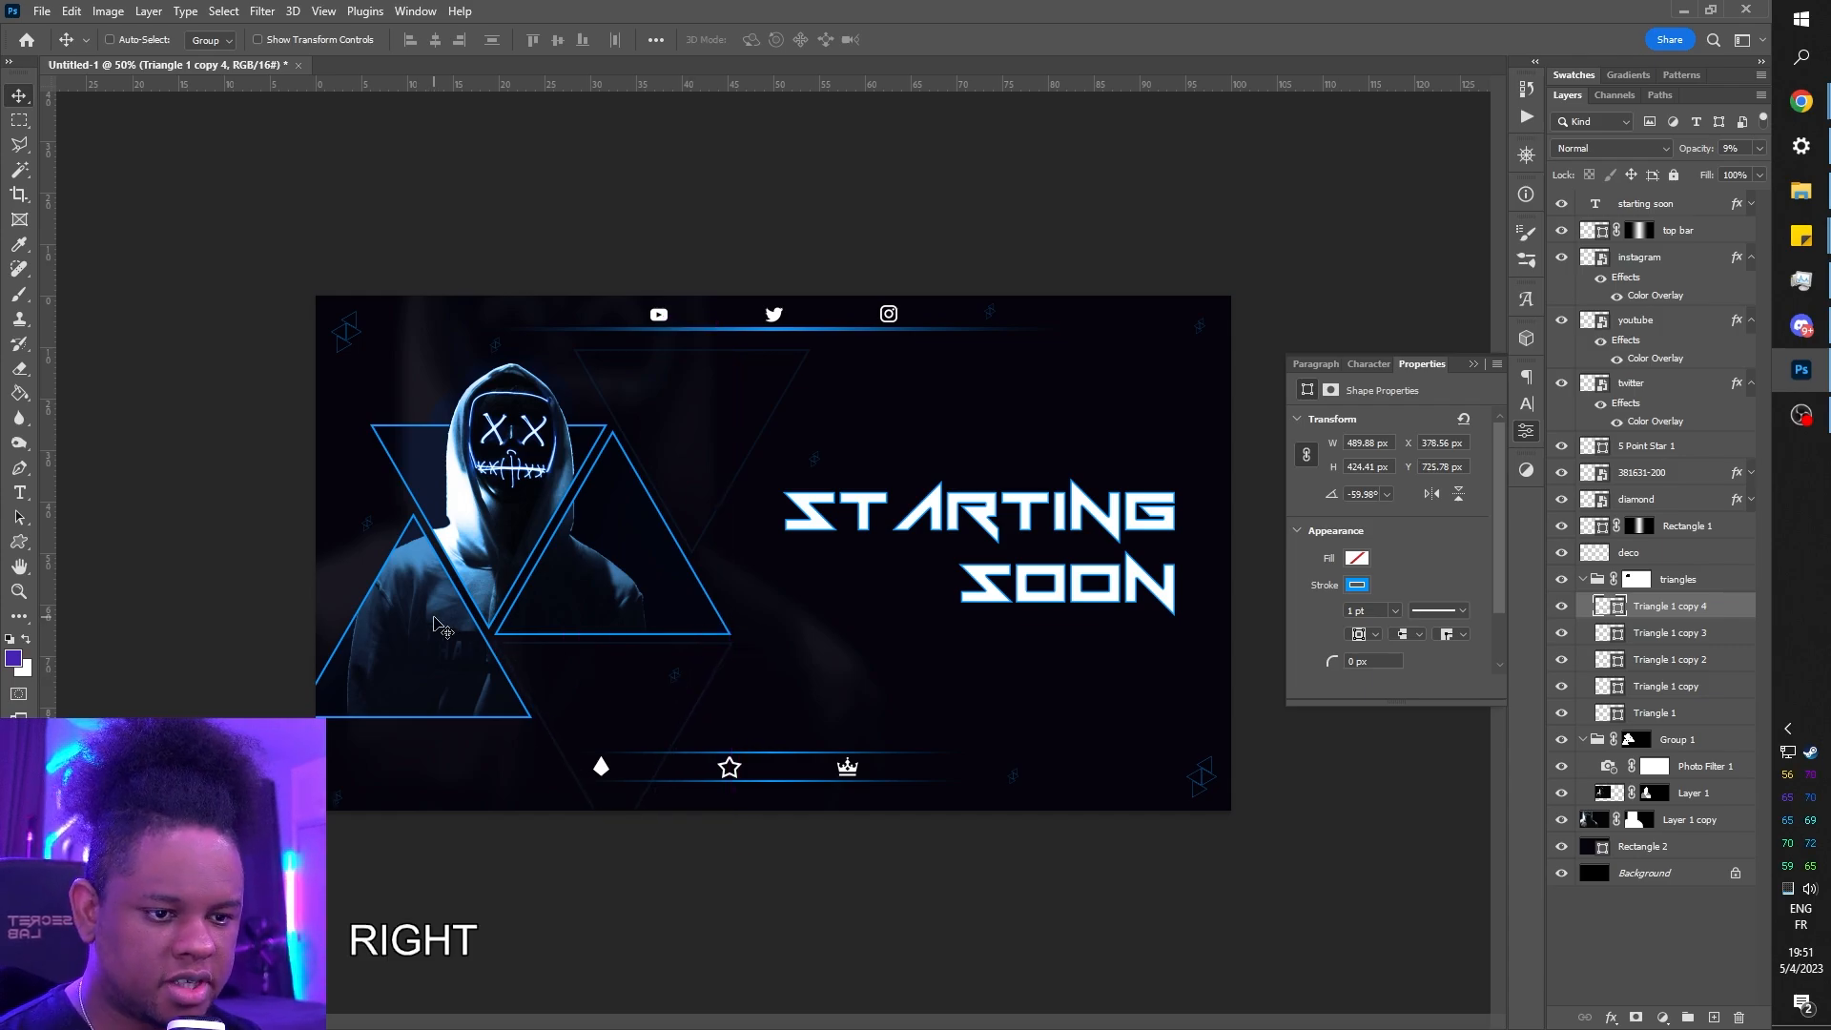
key(Right)
key(Right)
key(Right)
key(Right)
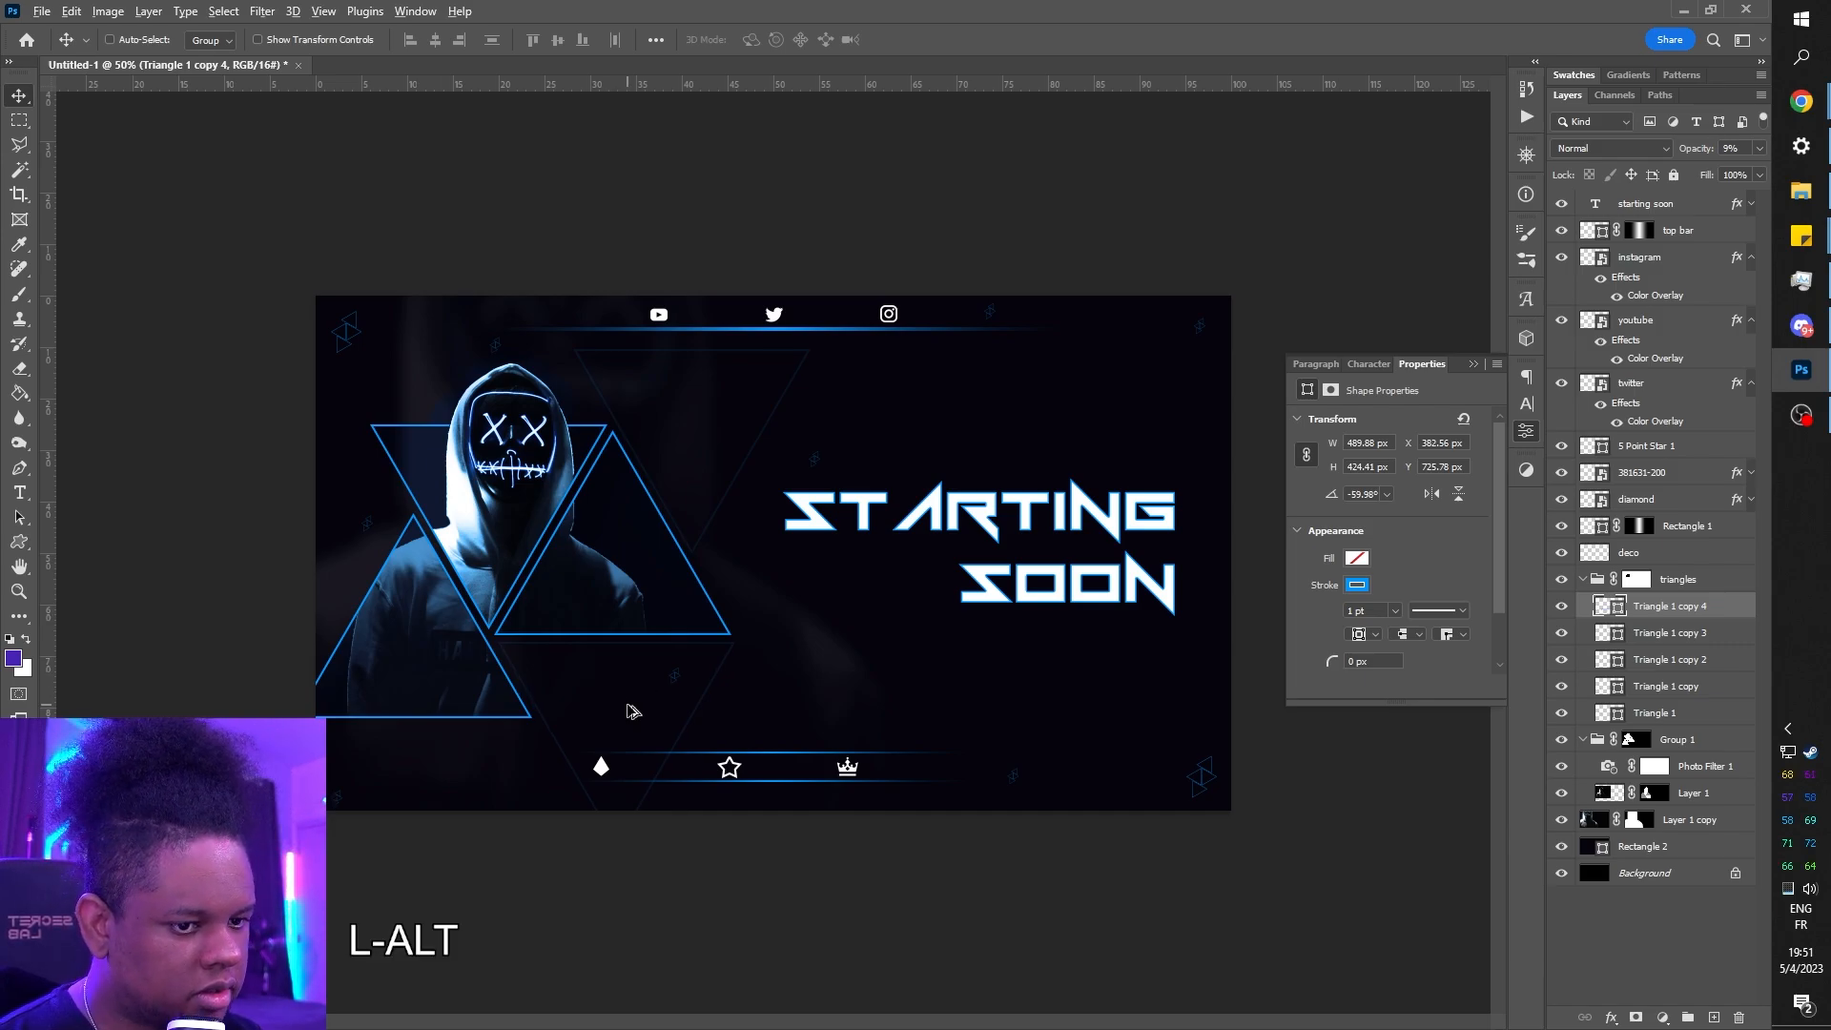
- Duplicate the faint triangle again, flip the copy vertically, and position it partly off the canvas's upper left edge
drag(634, 715, 336, 512)
key(ctrl+t)
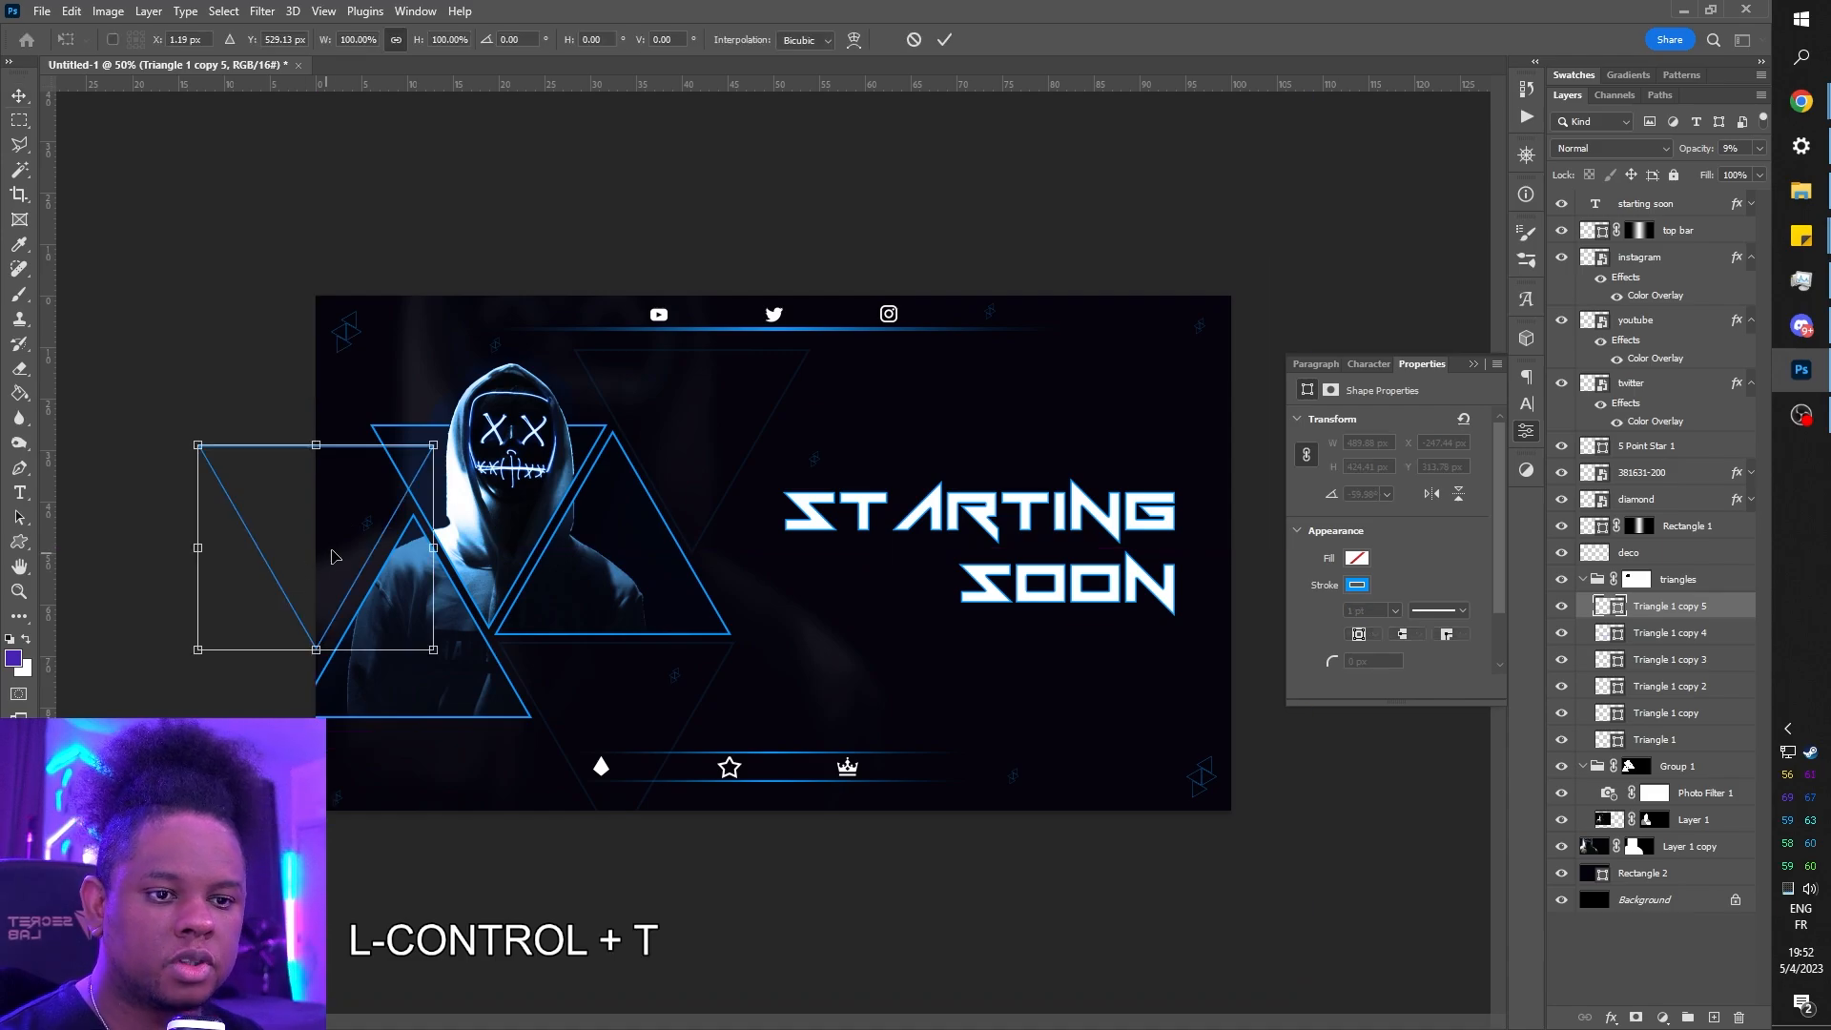
right_click(354, 532)
click(417, 923)
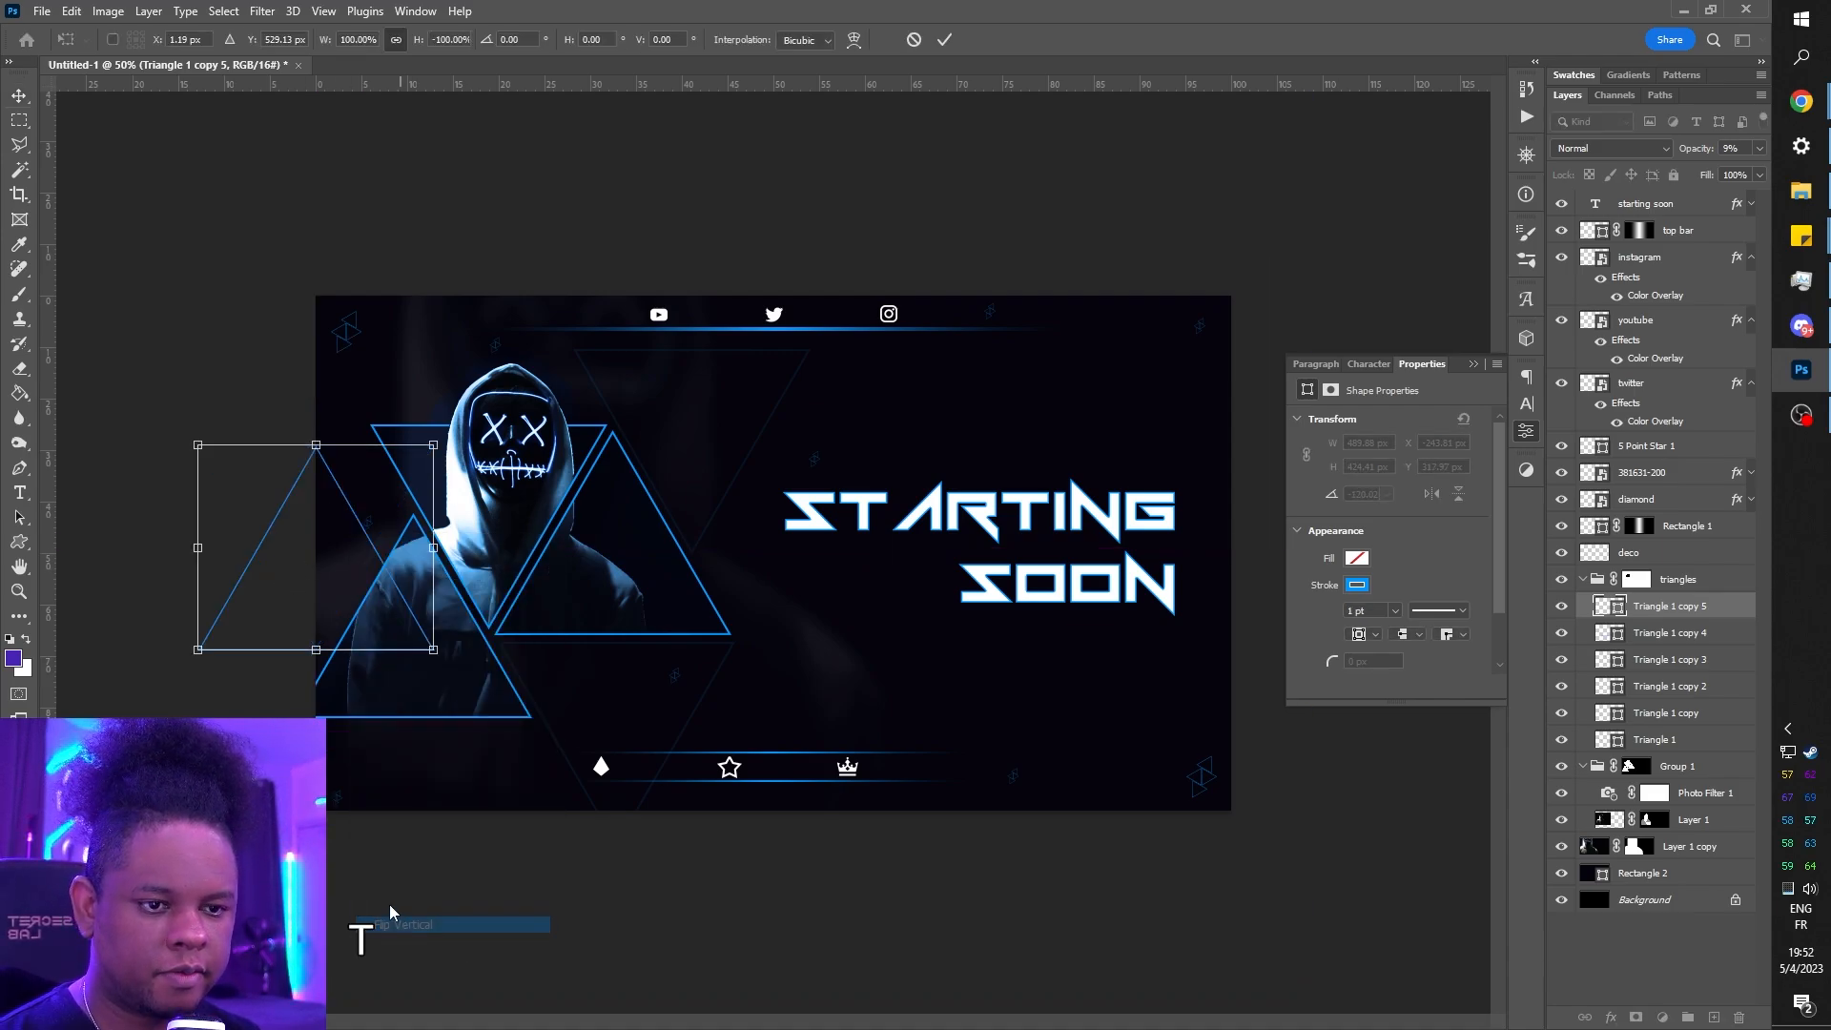
drag(358, 621, 334, 467)
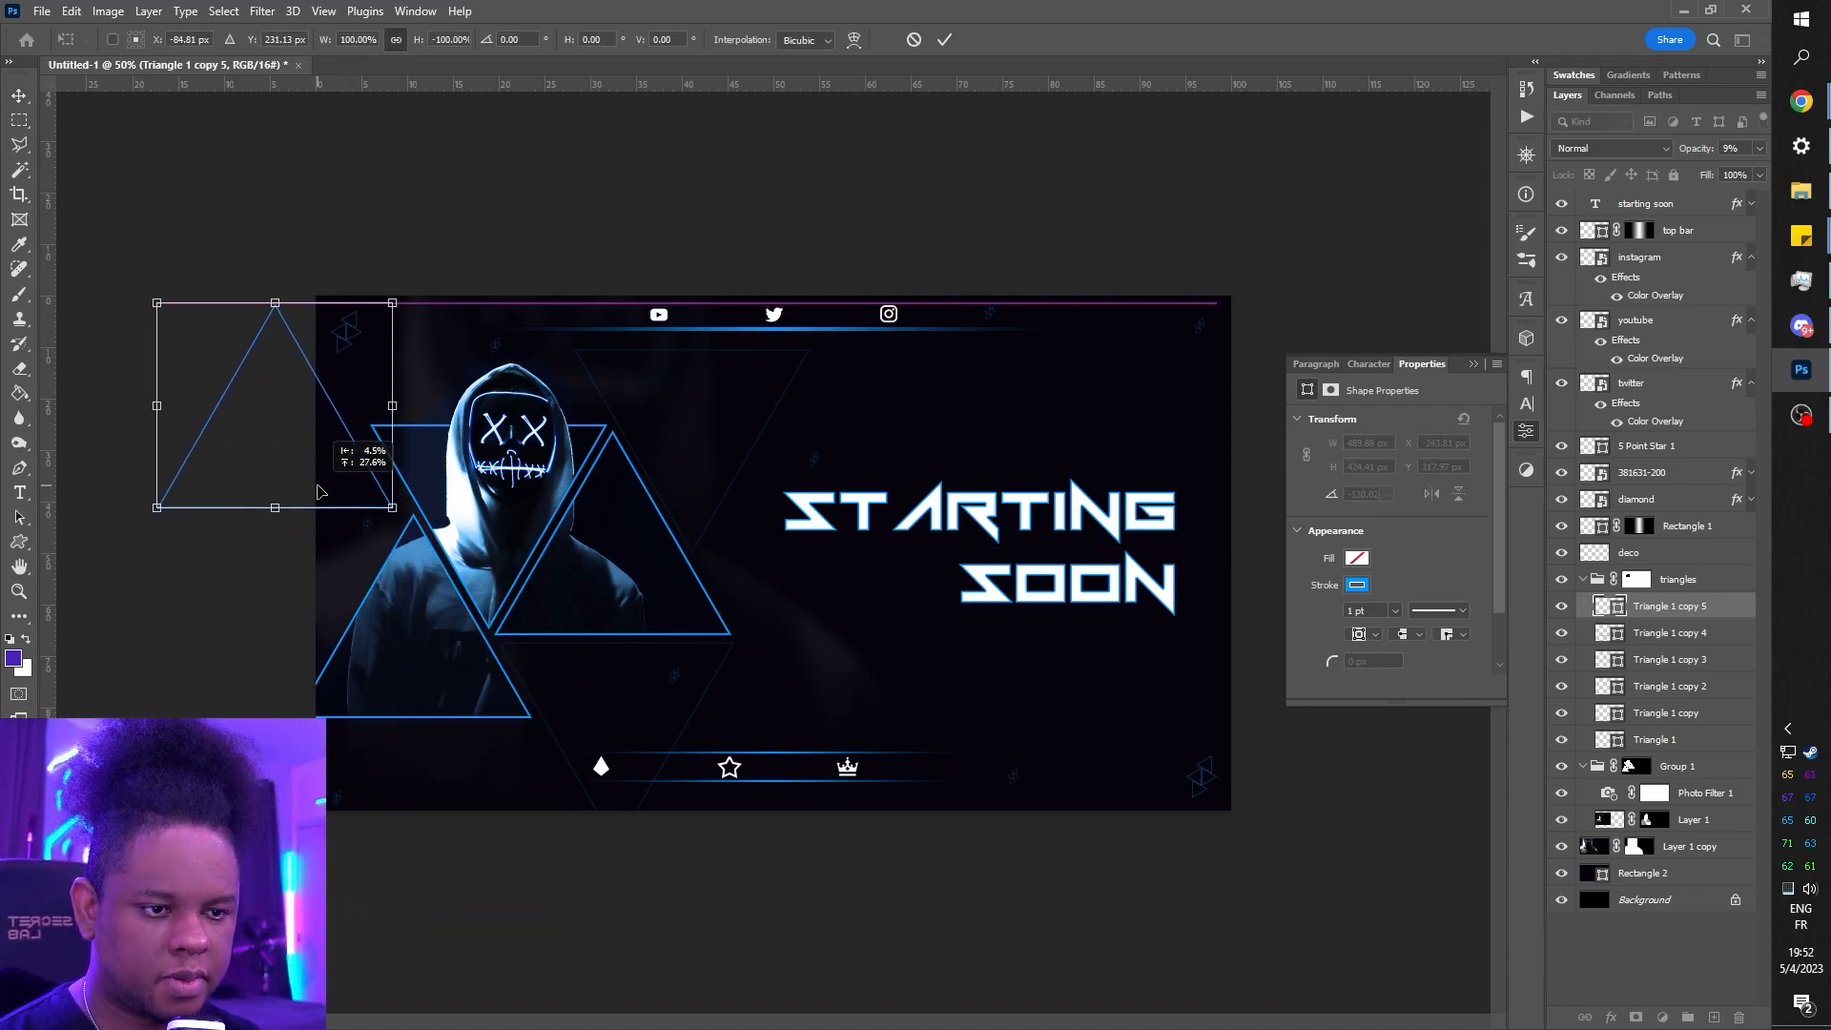
key(Return)
key(Left)
key(Left)
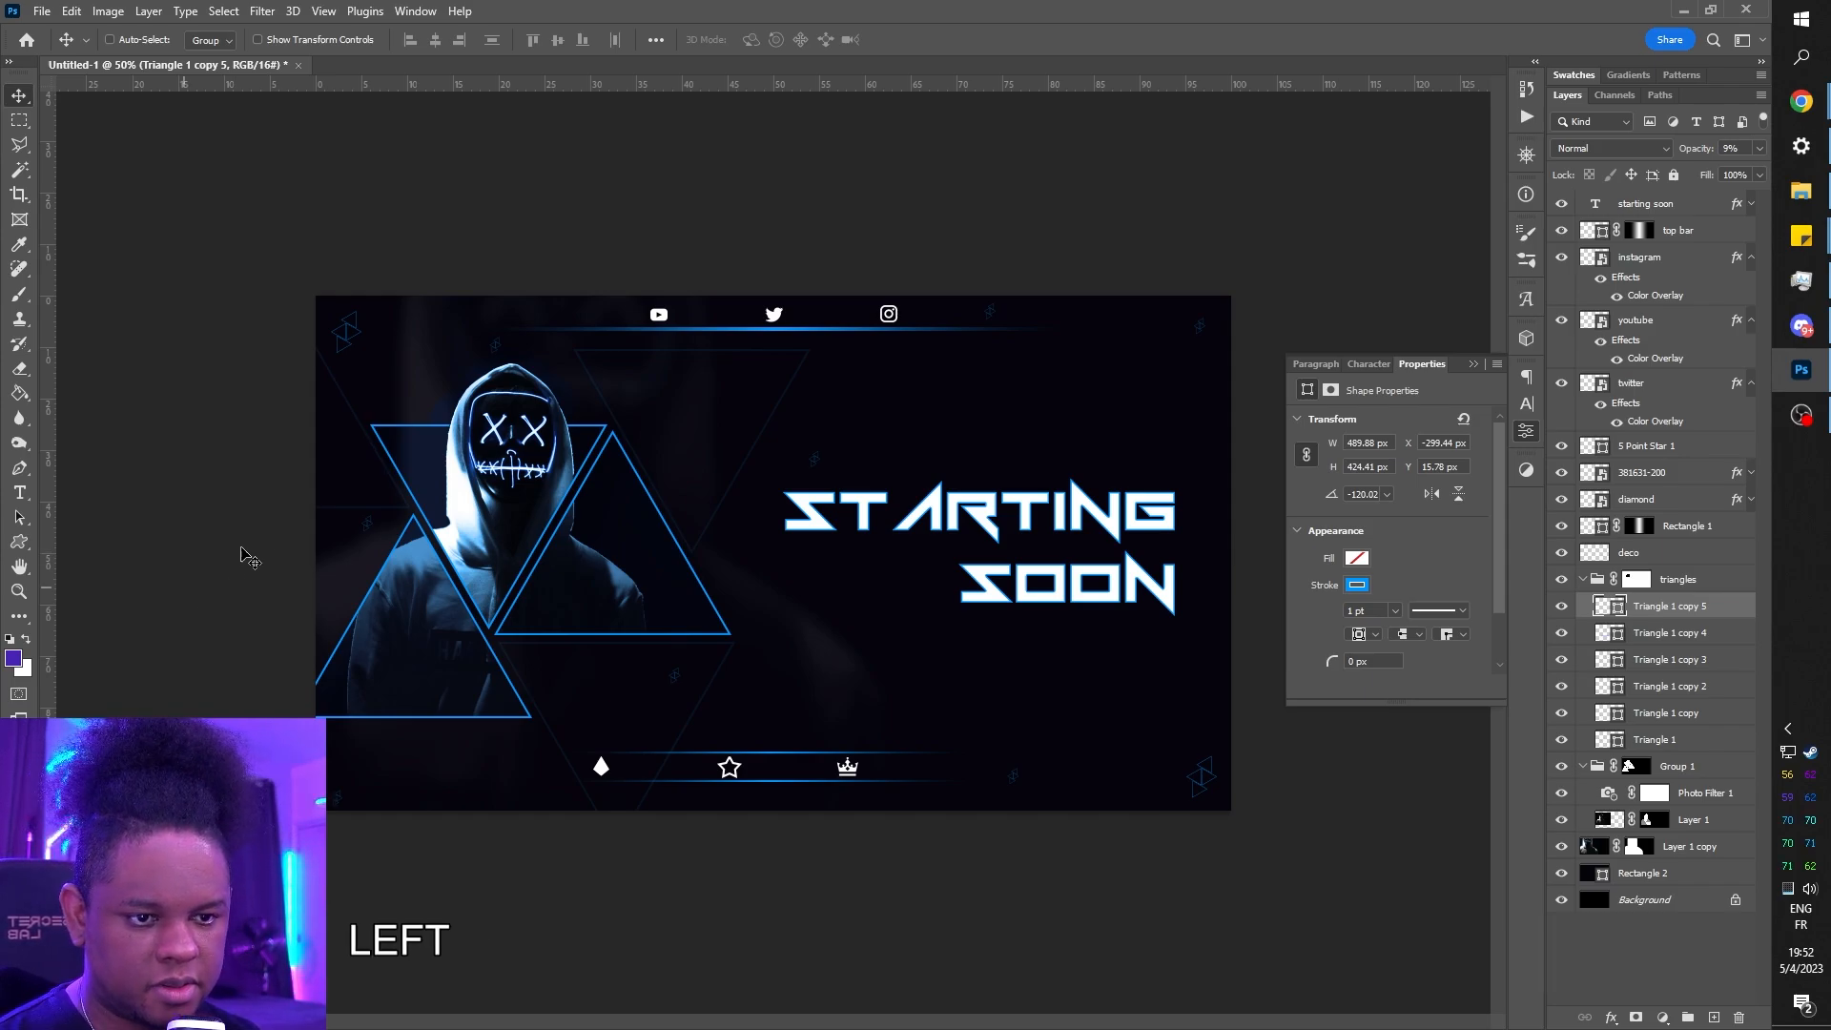
- Collapse Group 1, the triangles group, and the effects lists of the twitter, youtube and instagram layers
click(1669, 659)
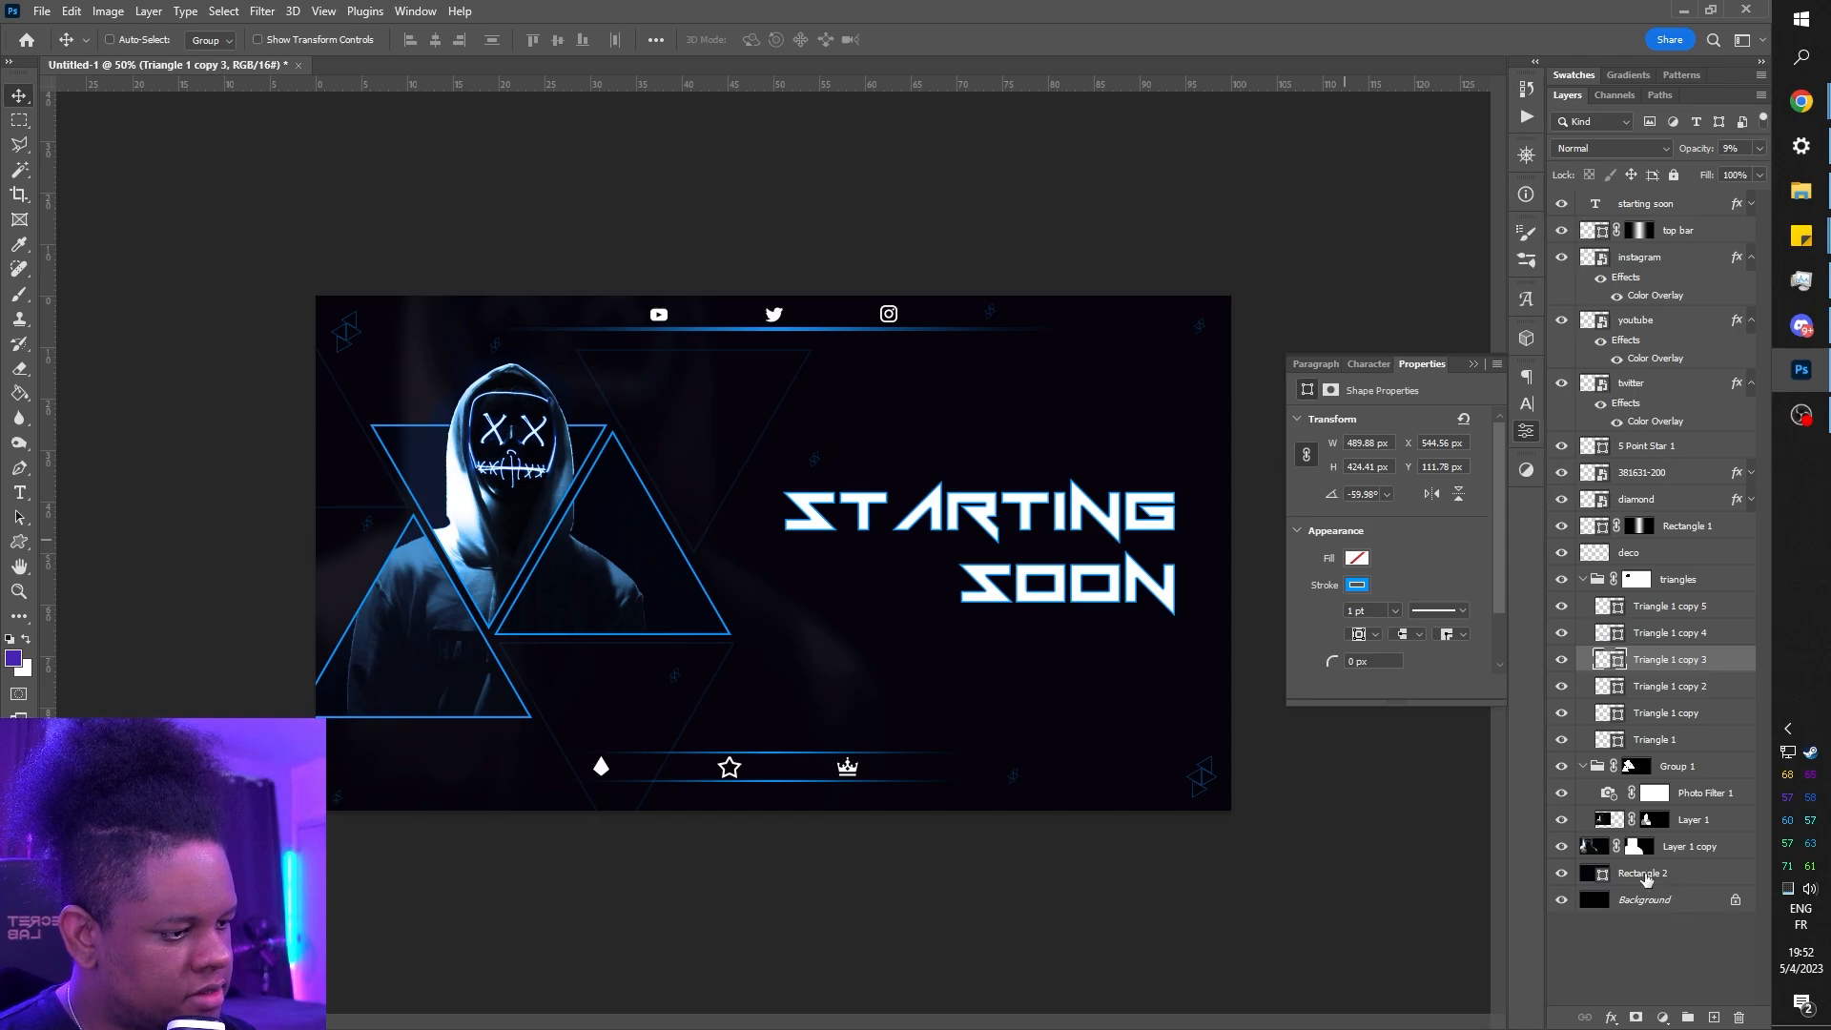
click(1583, 766)
click(1584, 579)
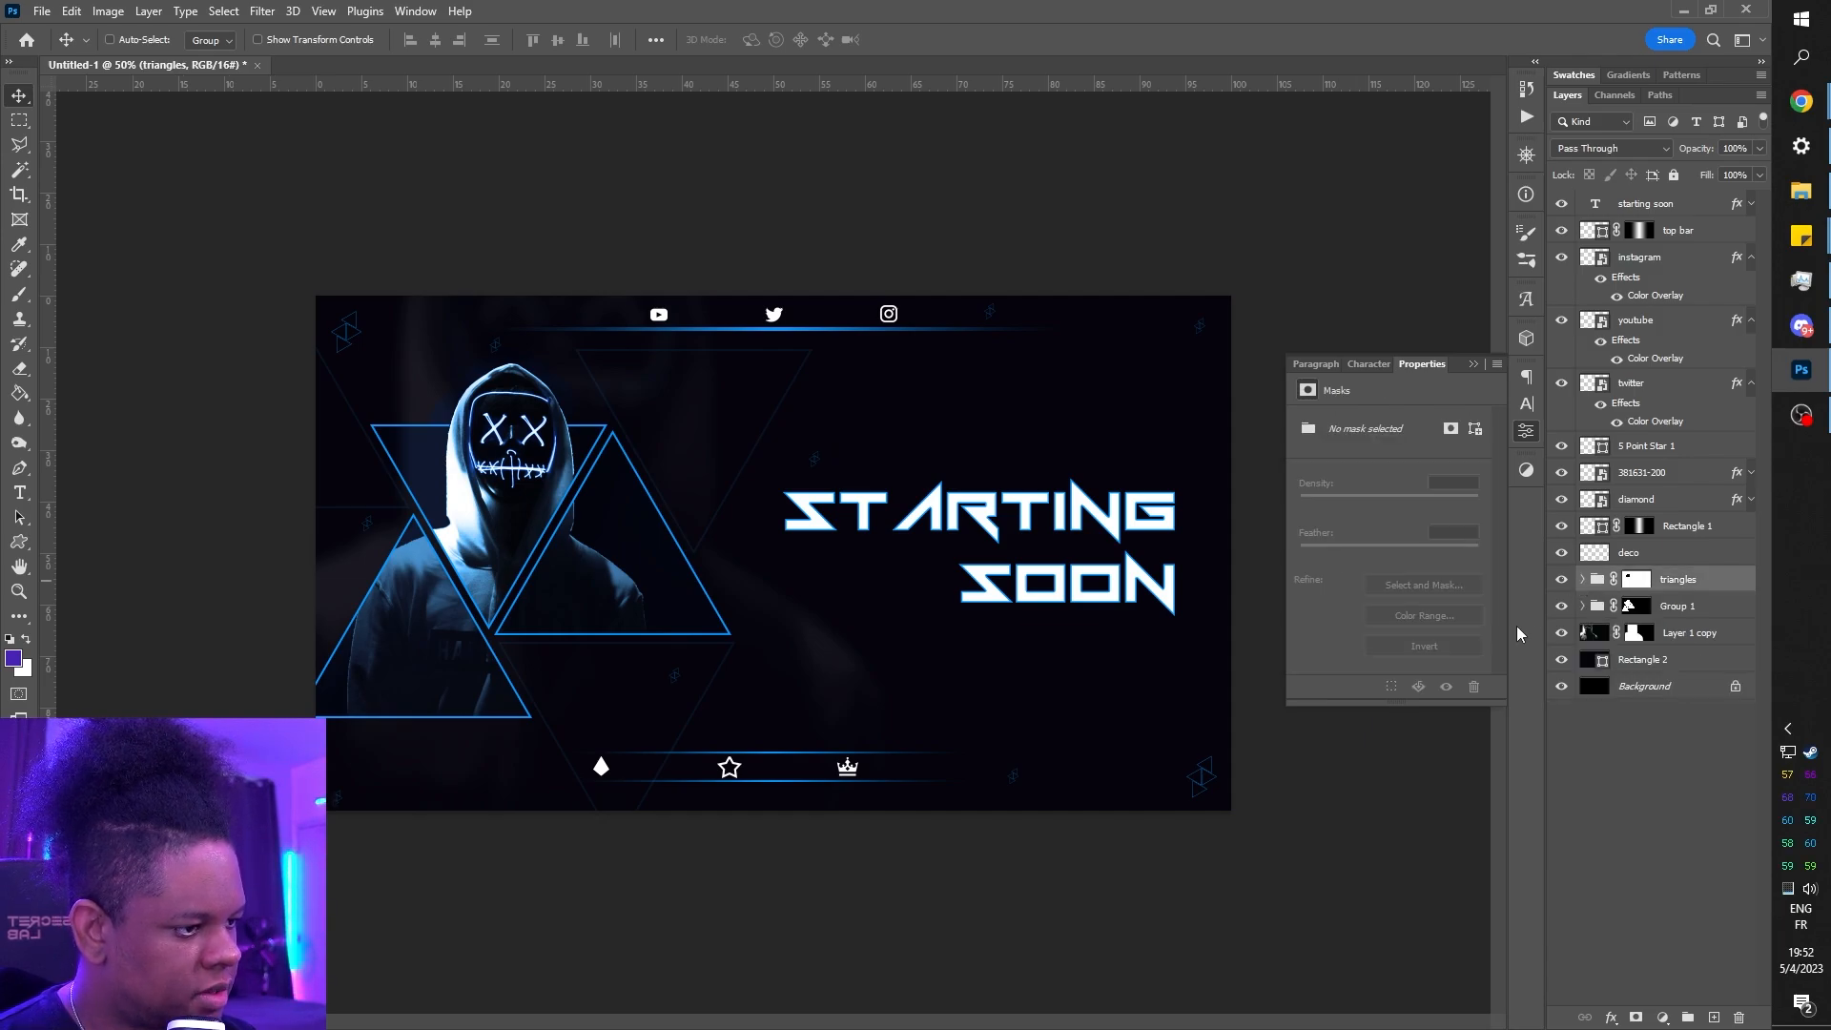
click(1751, 382)
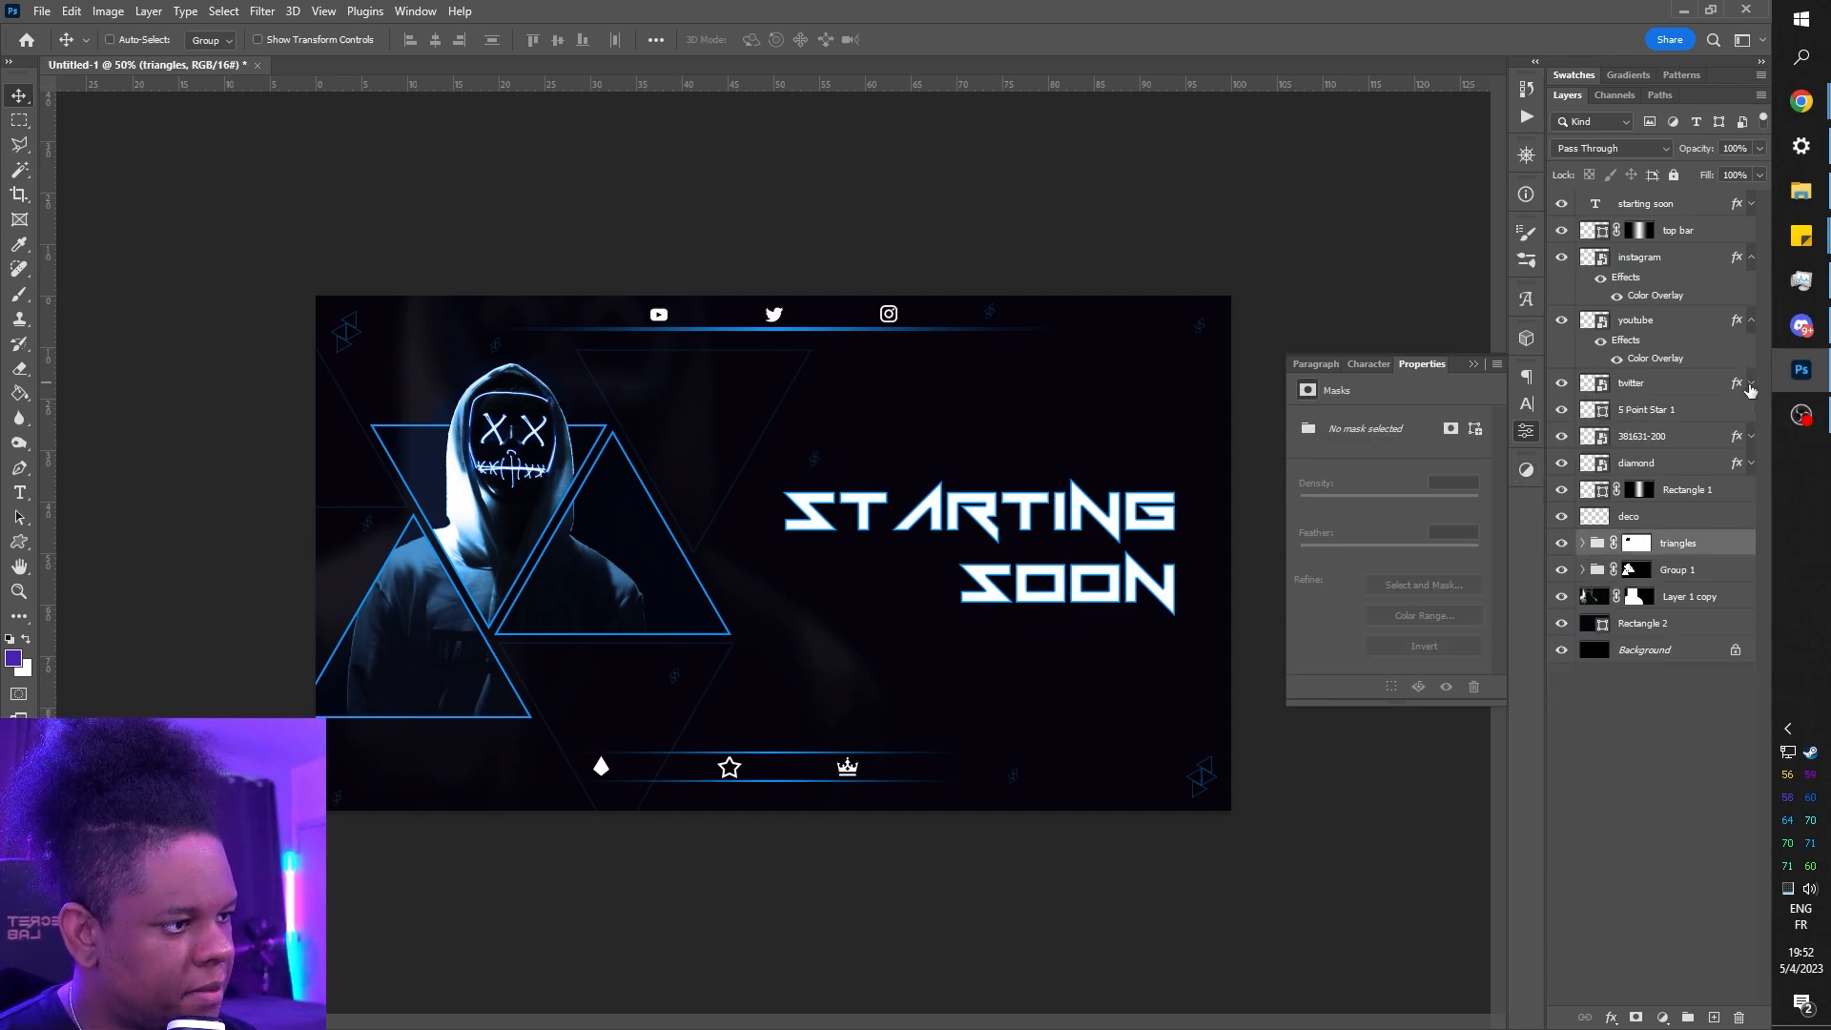
click(1752, 321)
click(1752, 257)
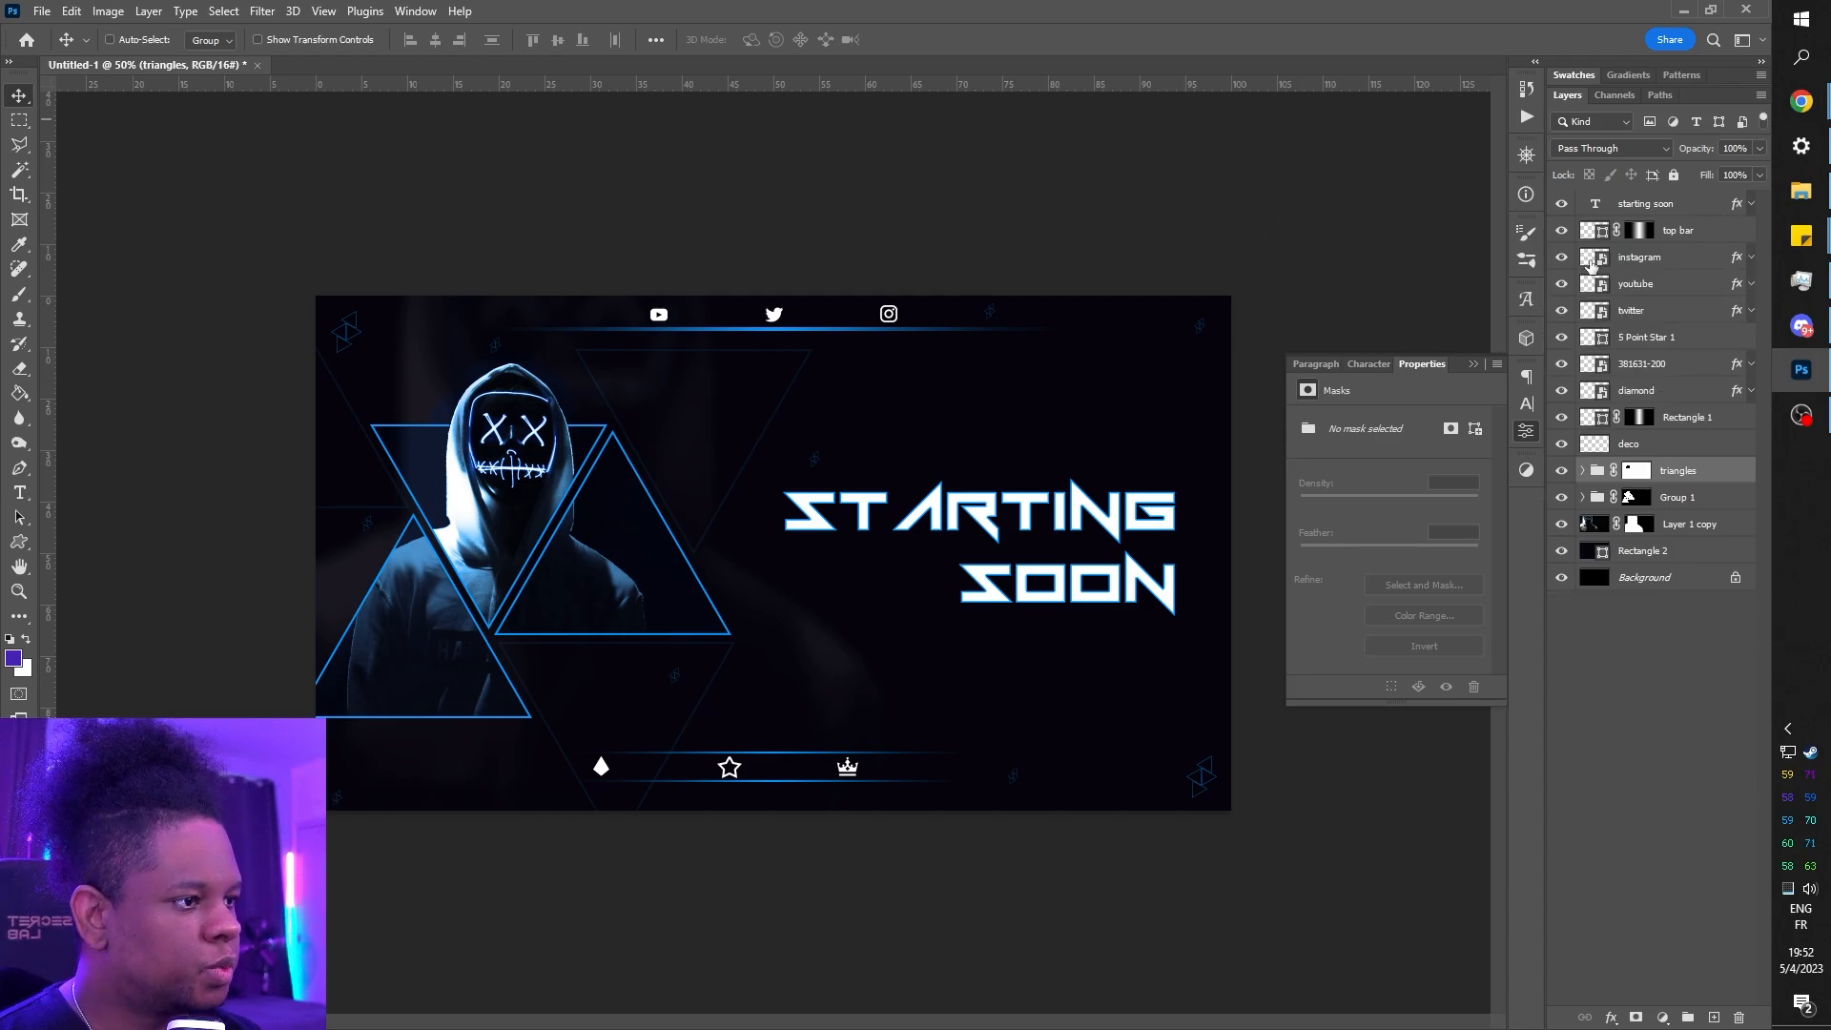
- Group the instagram, youtube and twitter layers and name the group social
click(1660, 260)
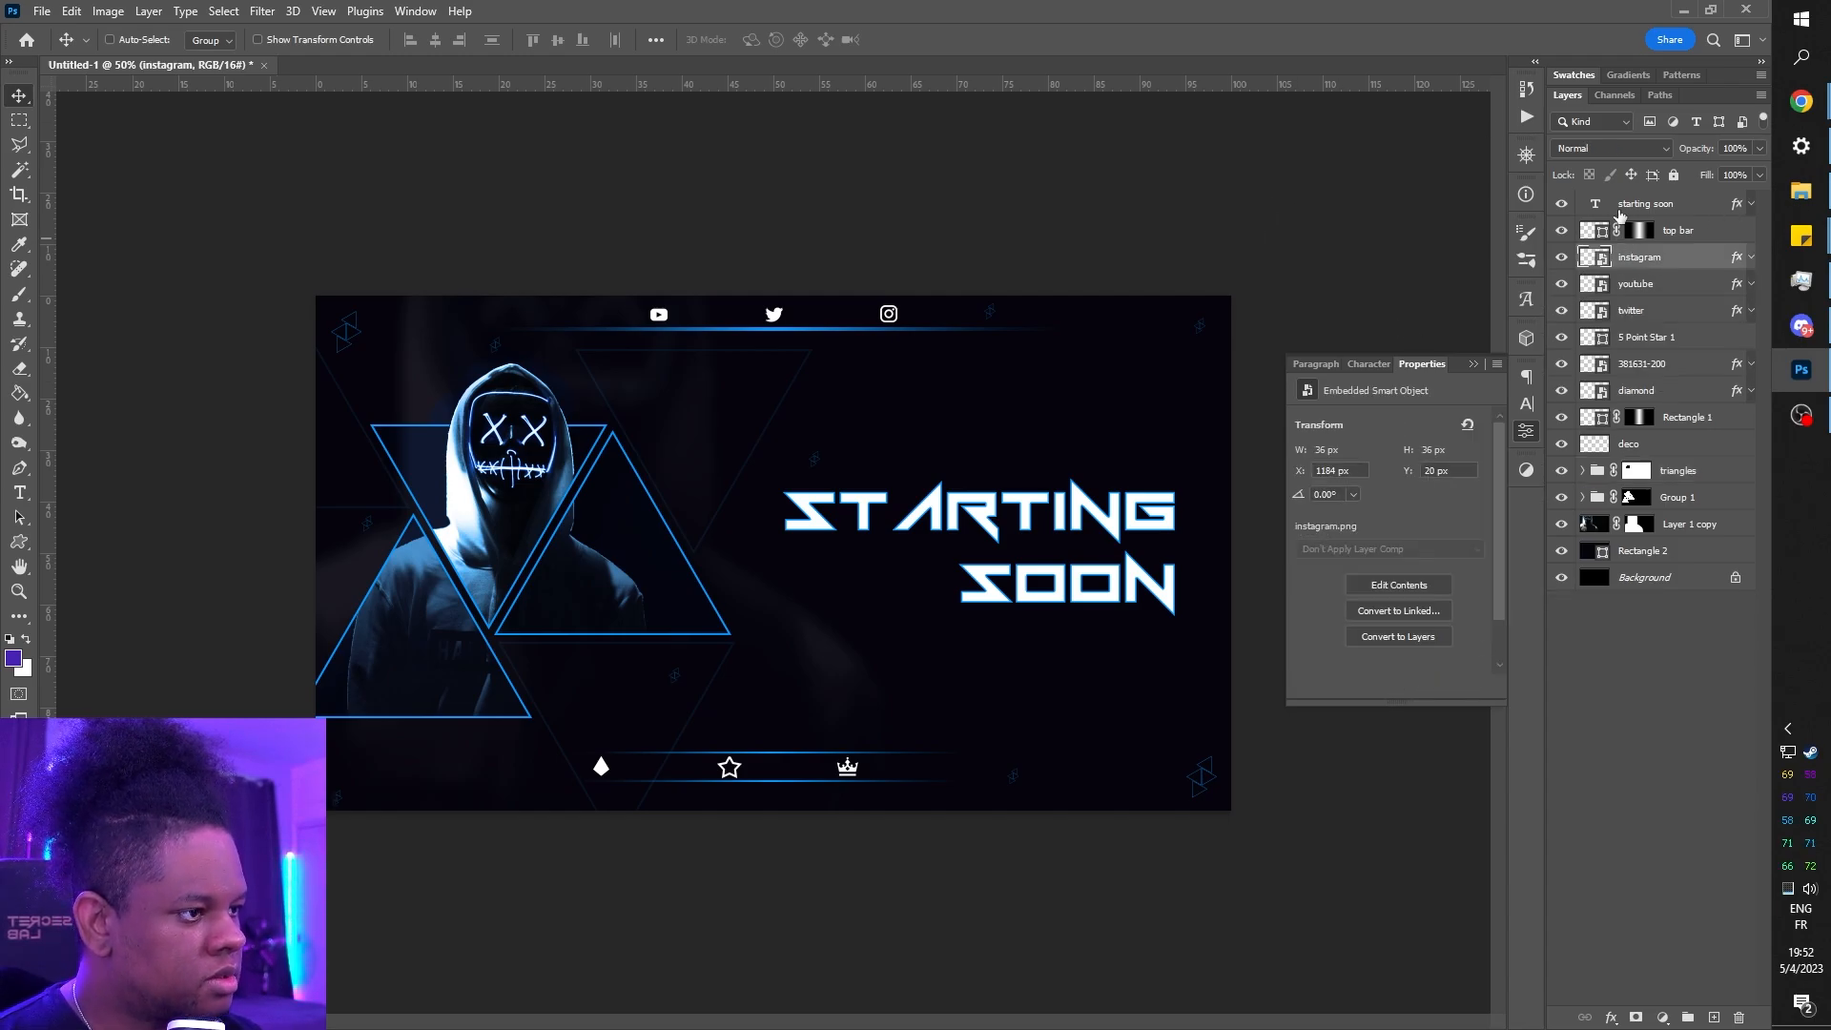
shift+click(1645, 321)
key(ctrl+g)
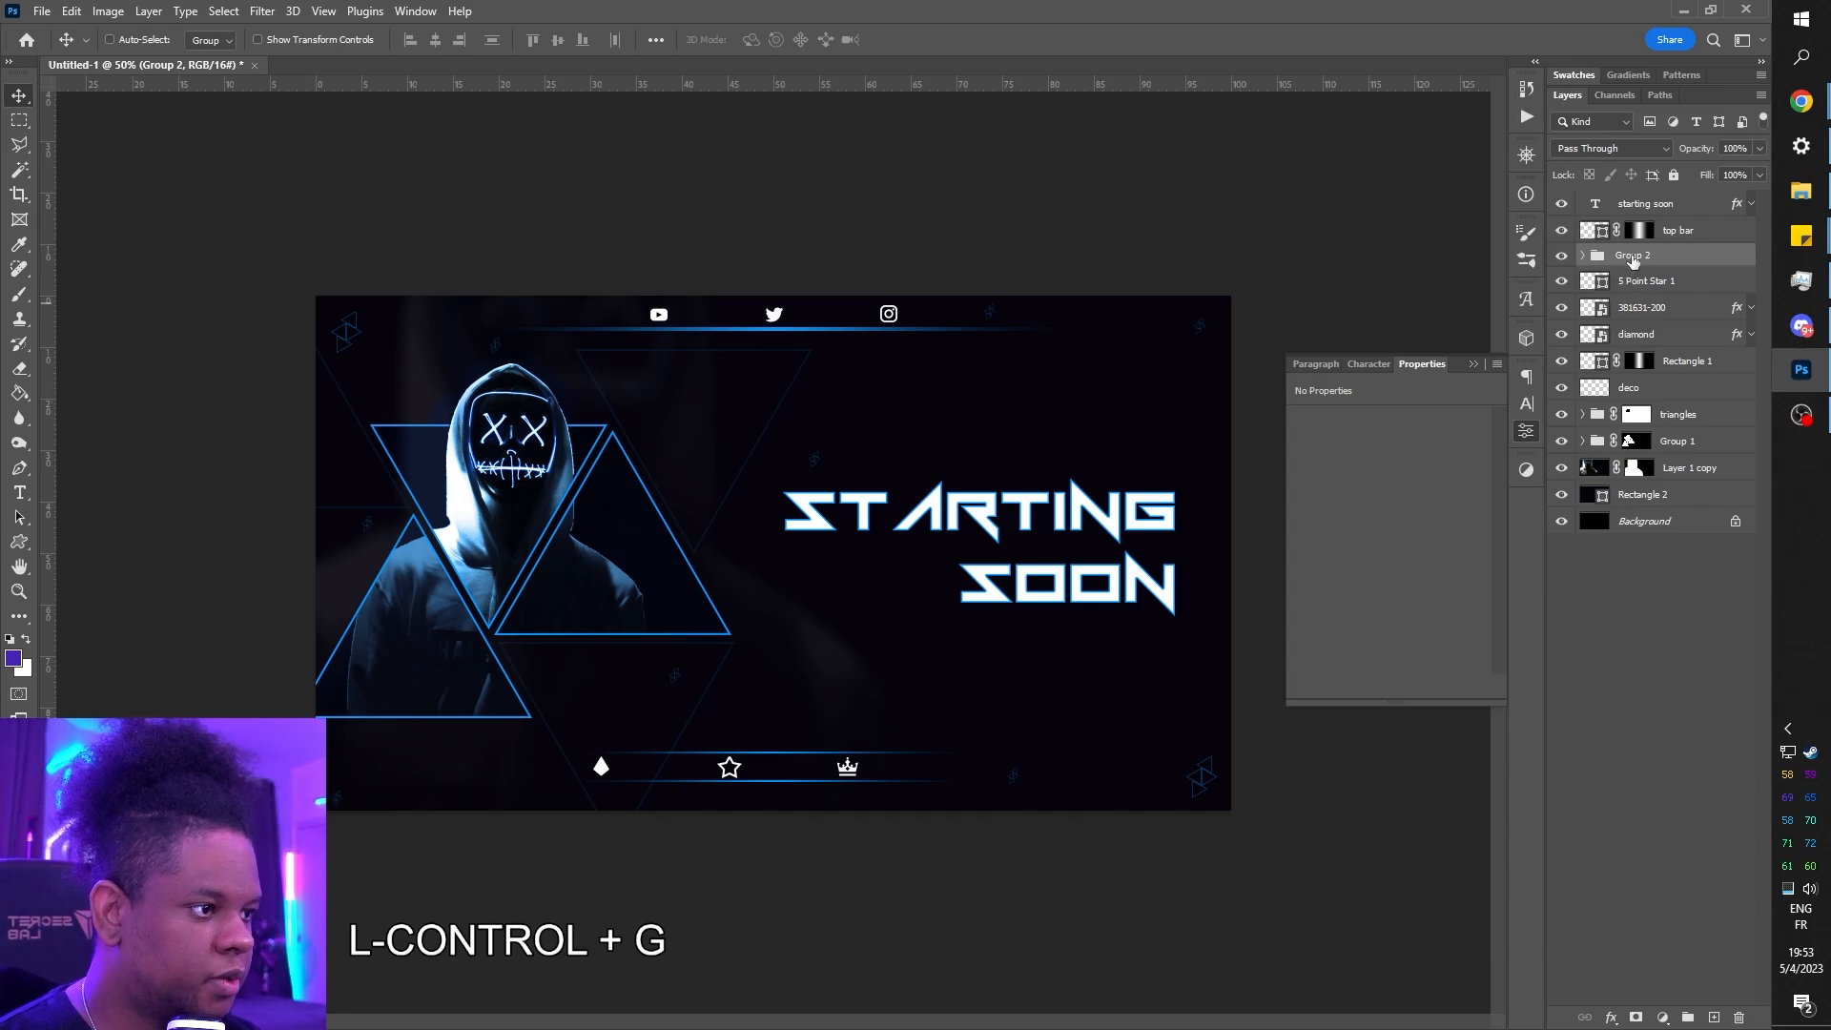
double_click(1633, 256)
text(s)
text(pc)
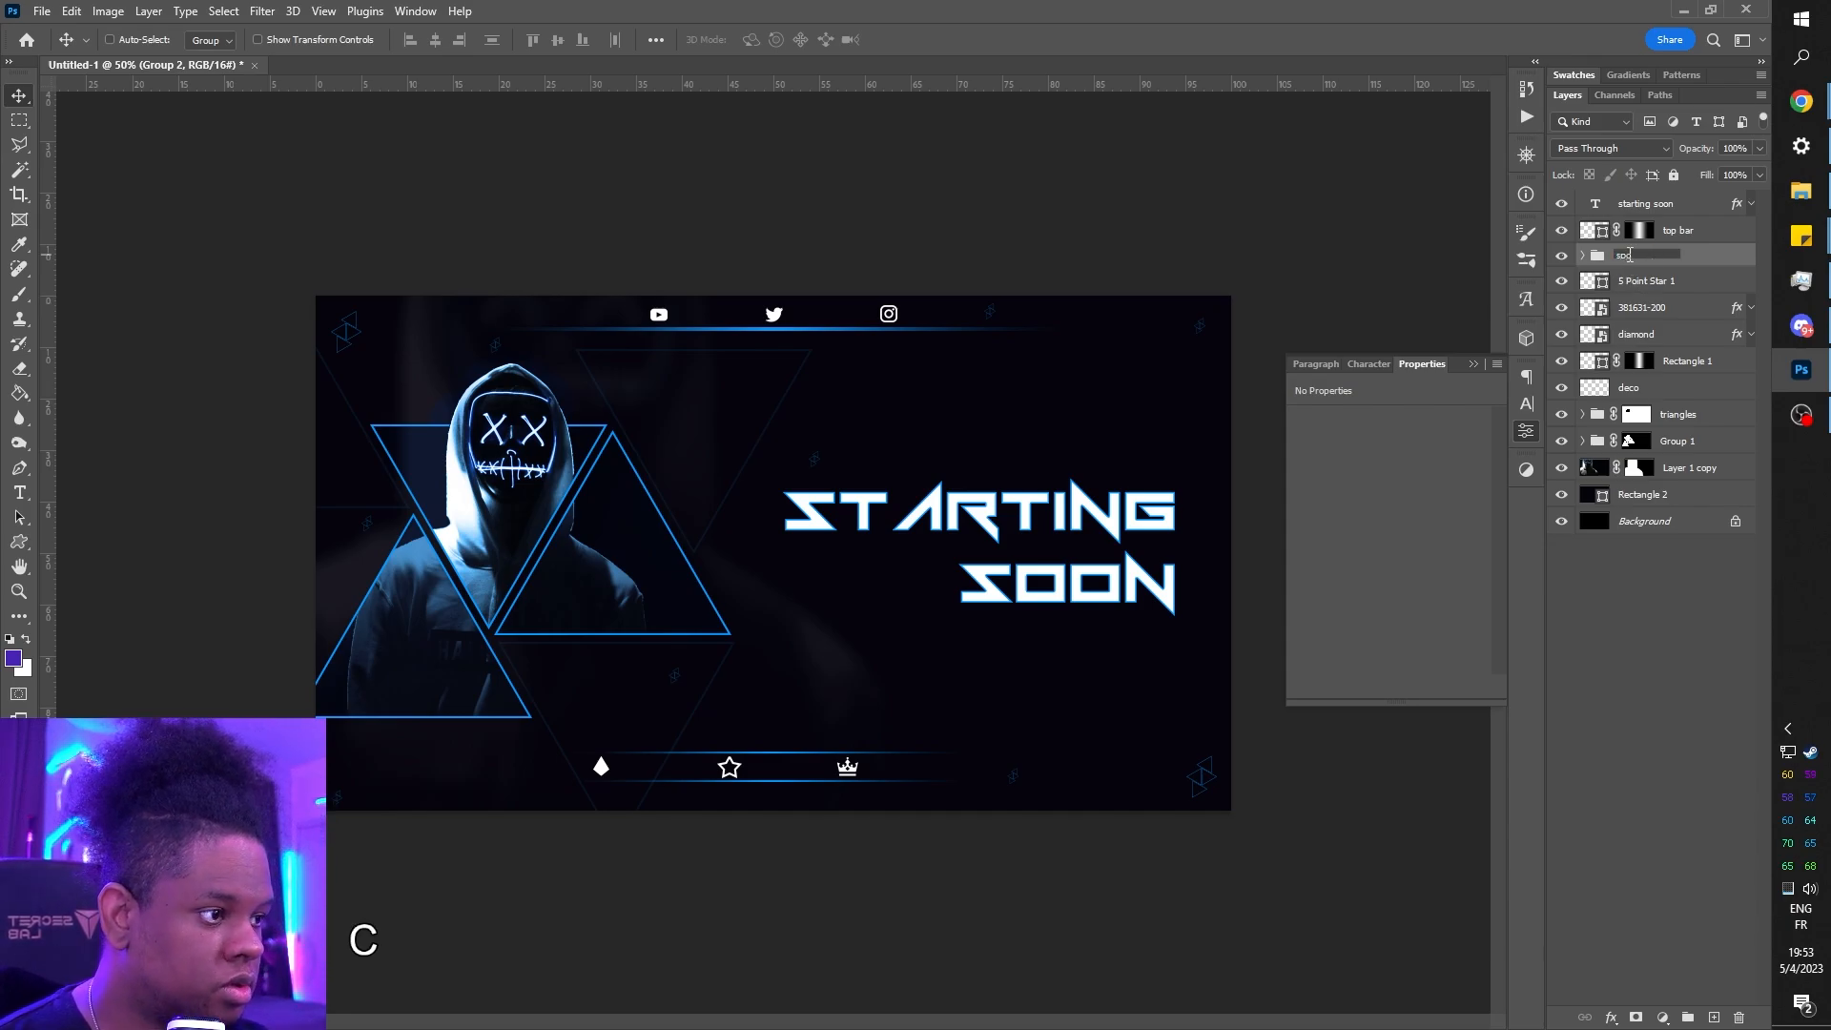
key(BackSpace)
key(BackSpace)
text(ocial)
key(Return)
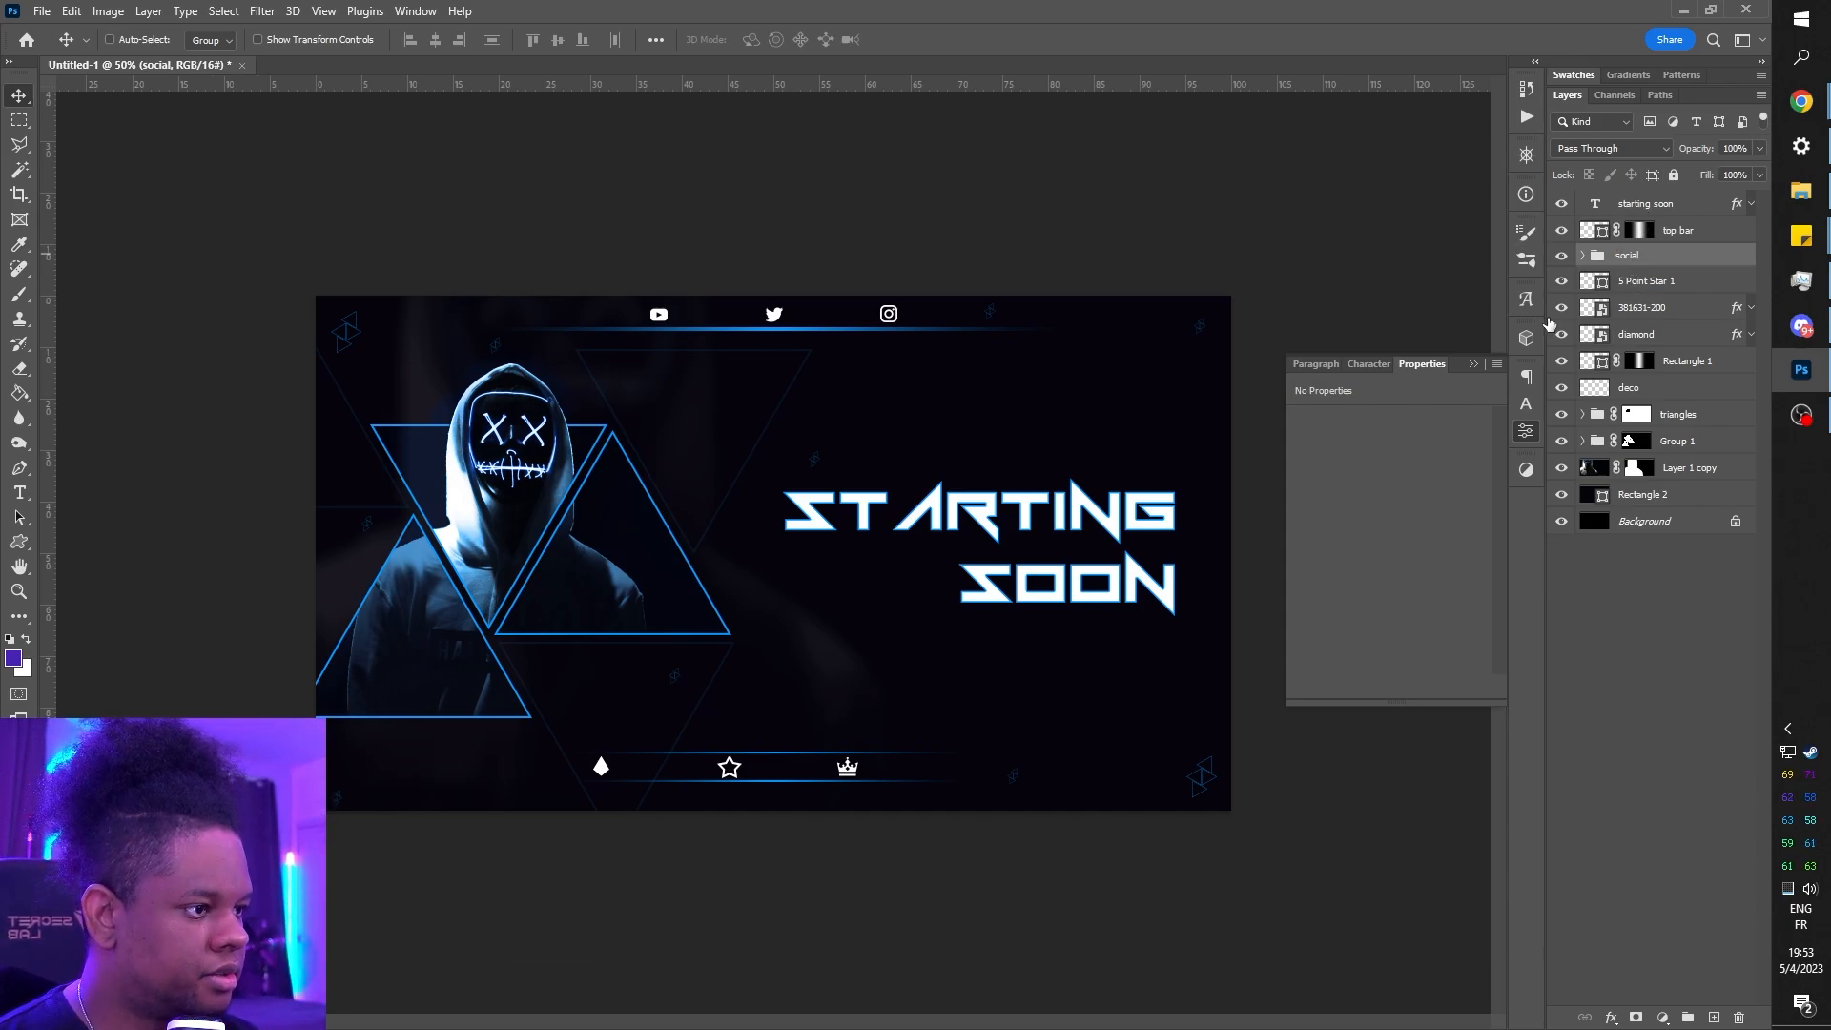
- Group the 5 Point Star 1, 381631-200 and diamond layers and name the group labels
click(1621, 282)
shift+click(1644, 340)
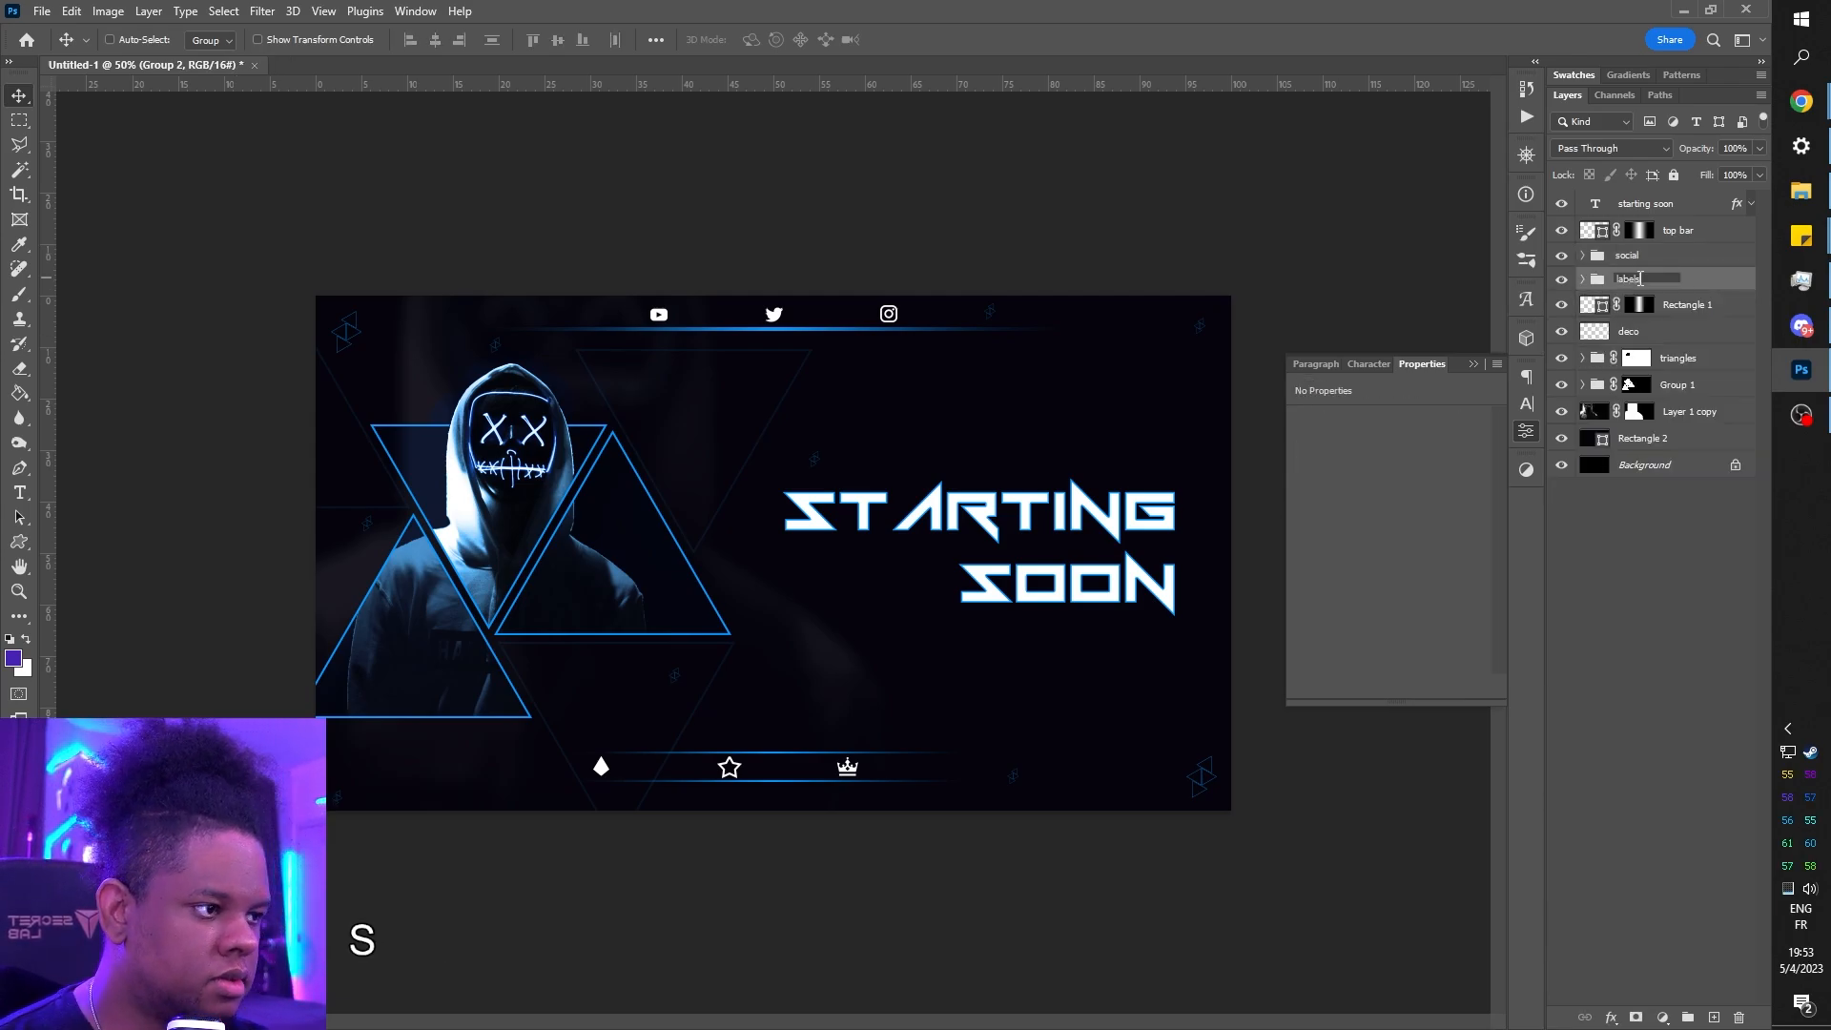
key(Return)
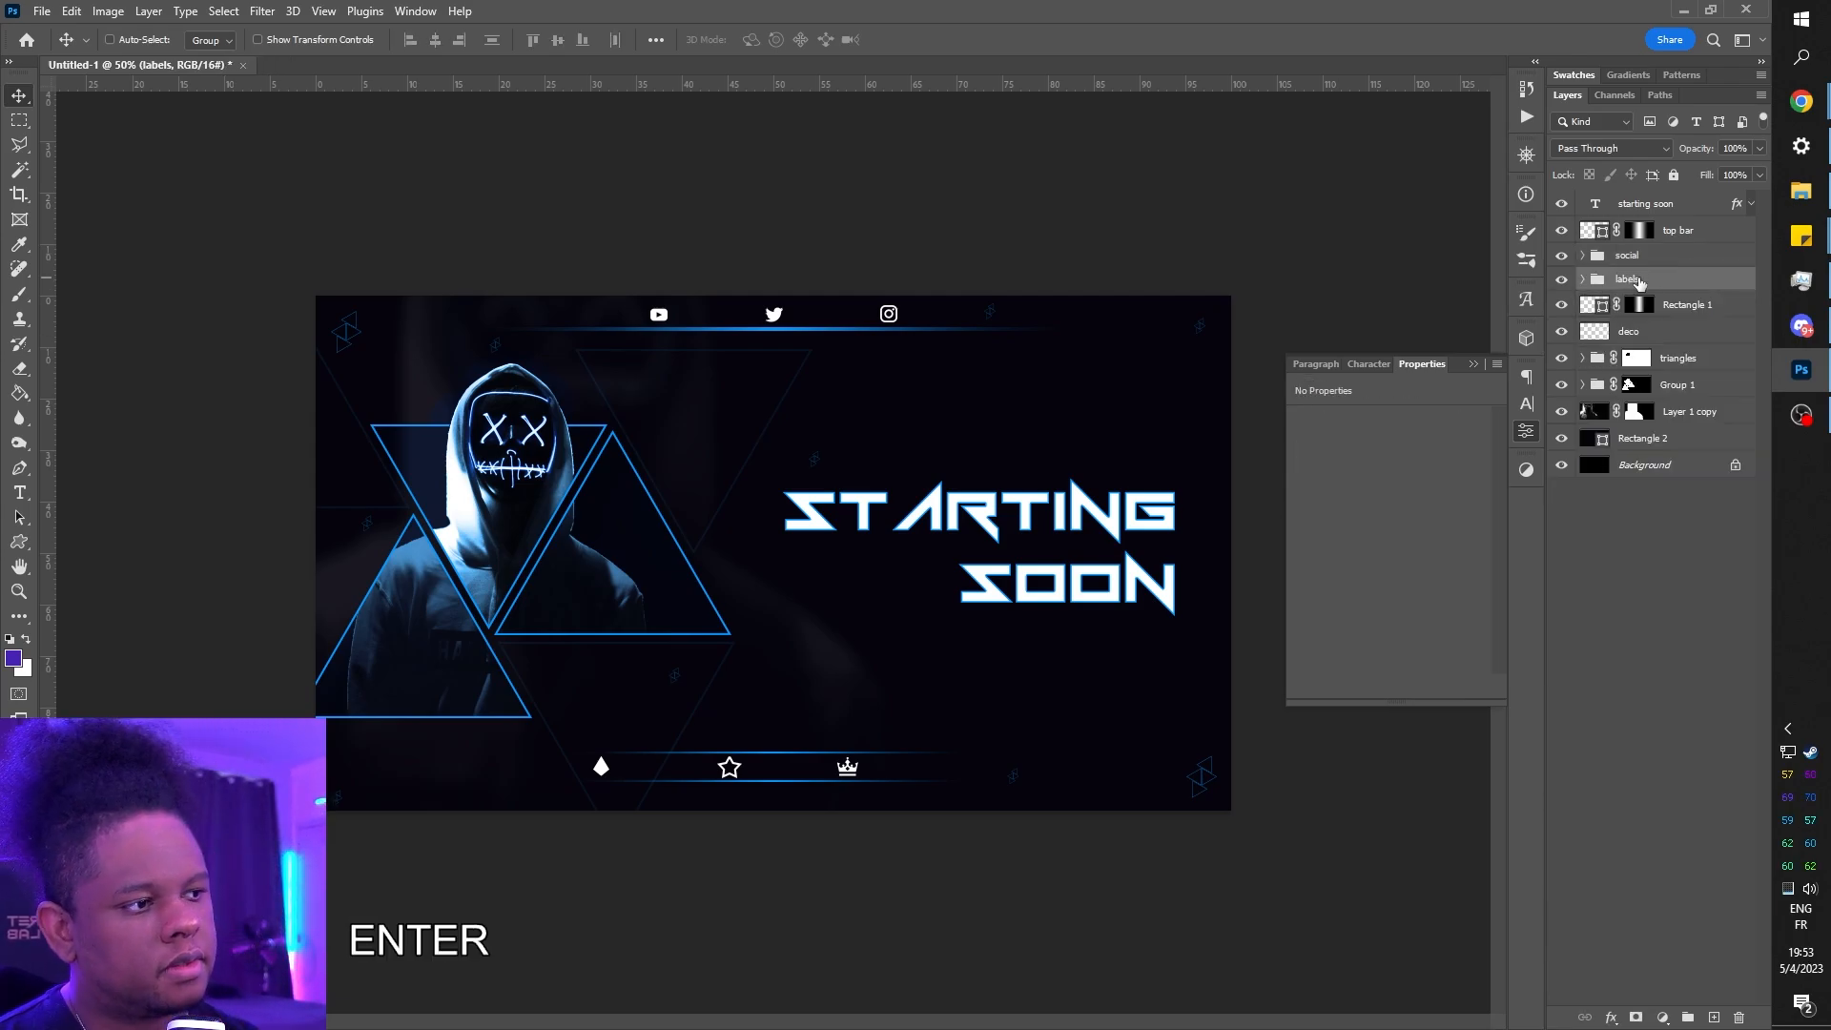
- Add a new layer above Rectangle 2 and set up a white brush at 495 px, 0% hardness and 11% opacity
click(1657, 441)
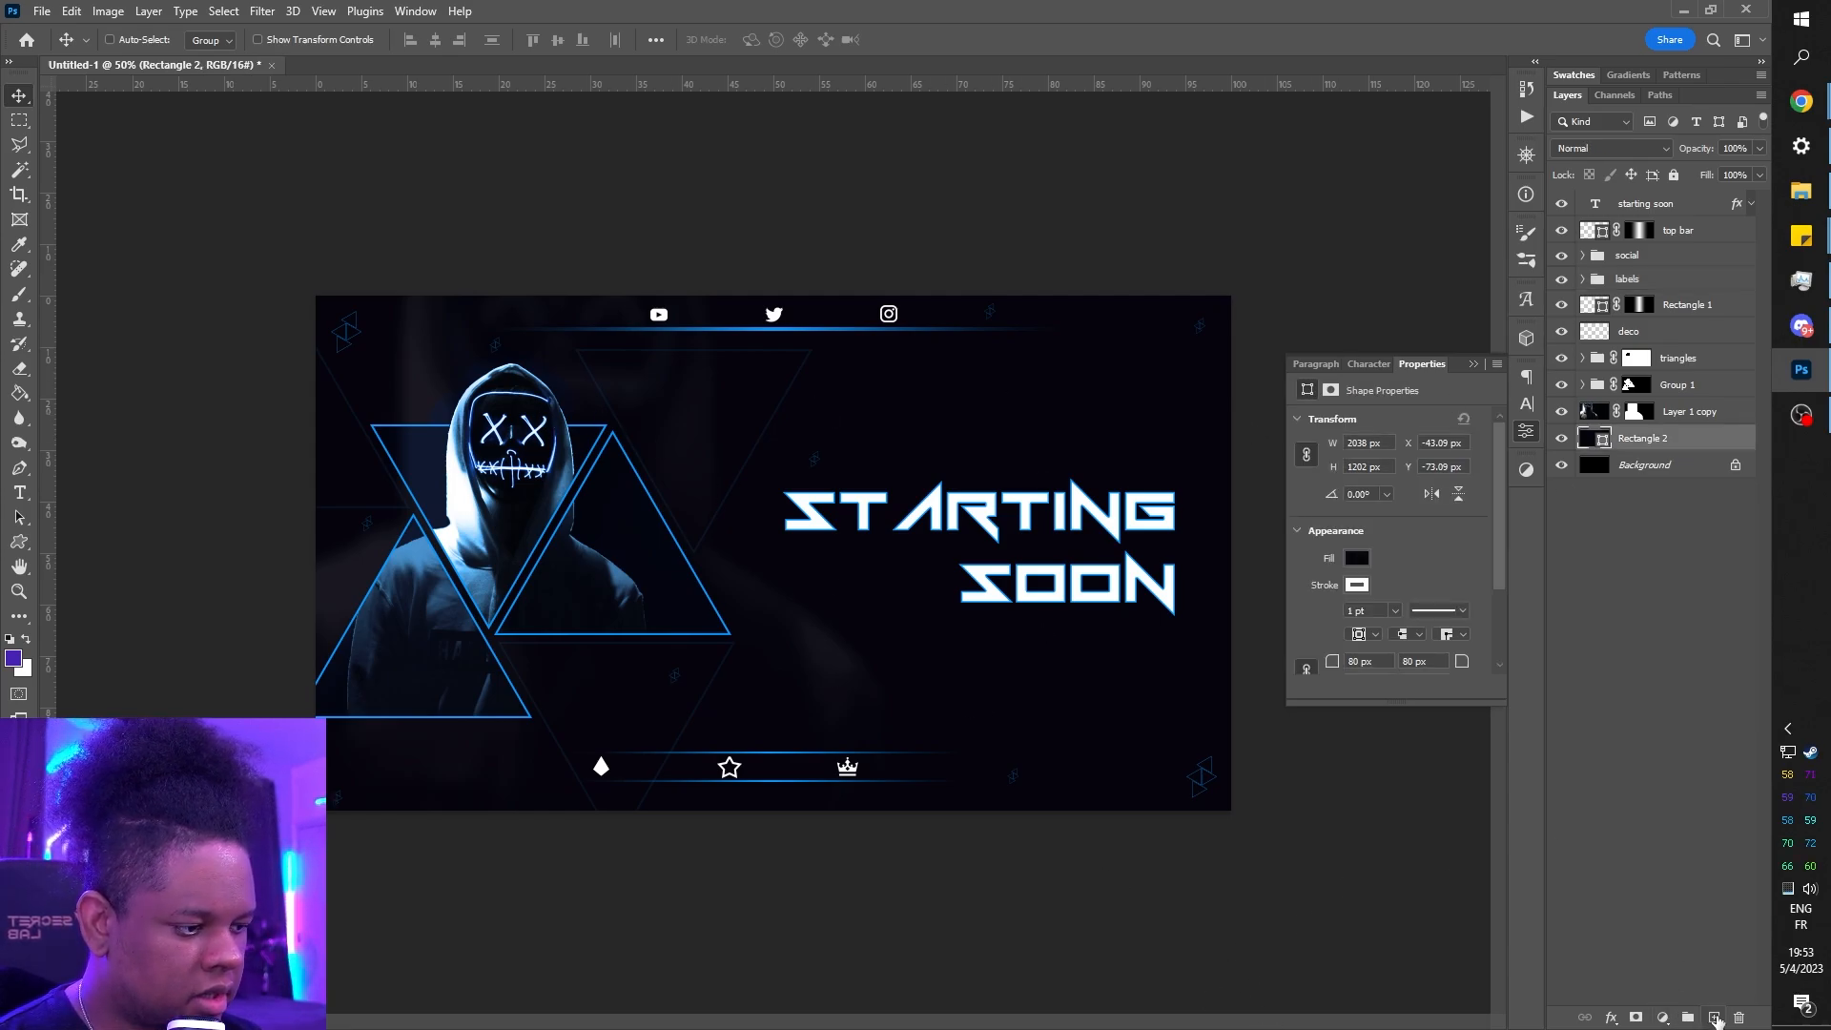
click(1715, 1018)
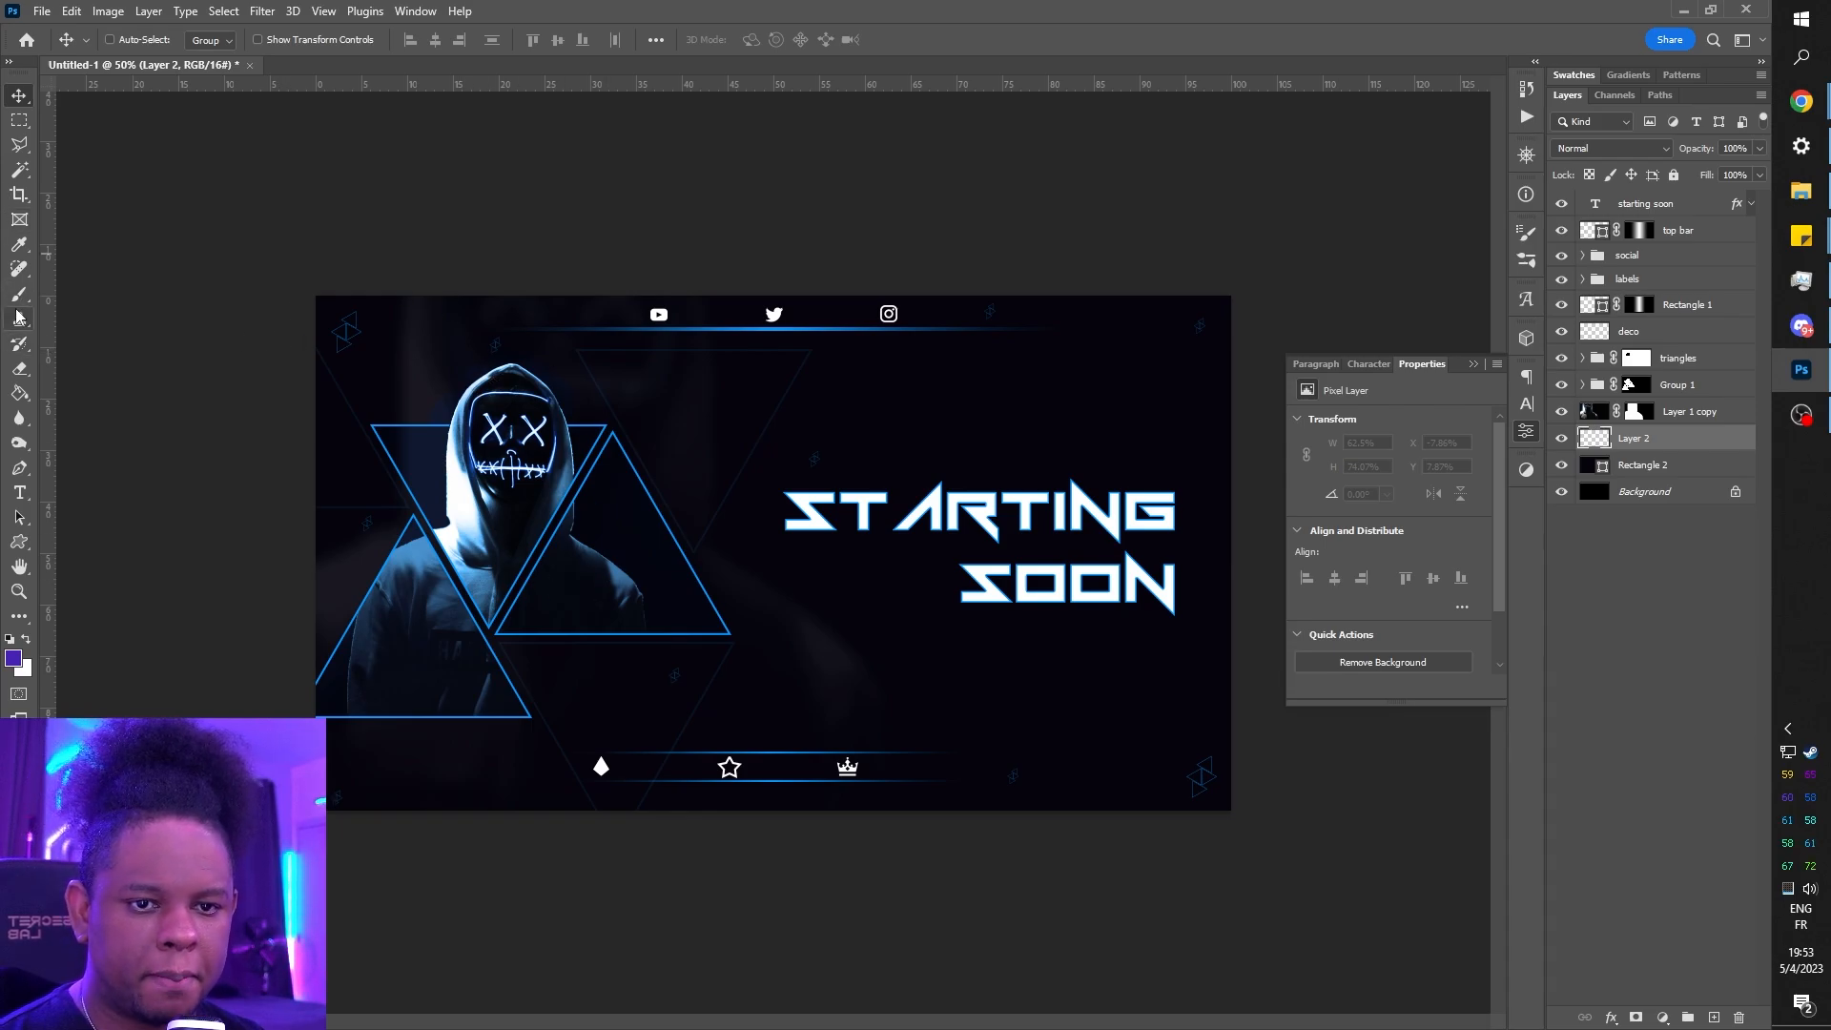
key(b)
right_click(547, 517)
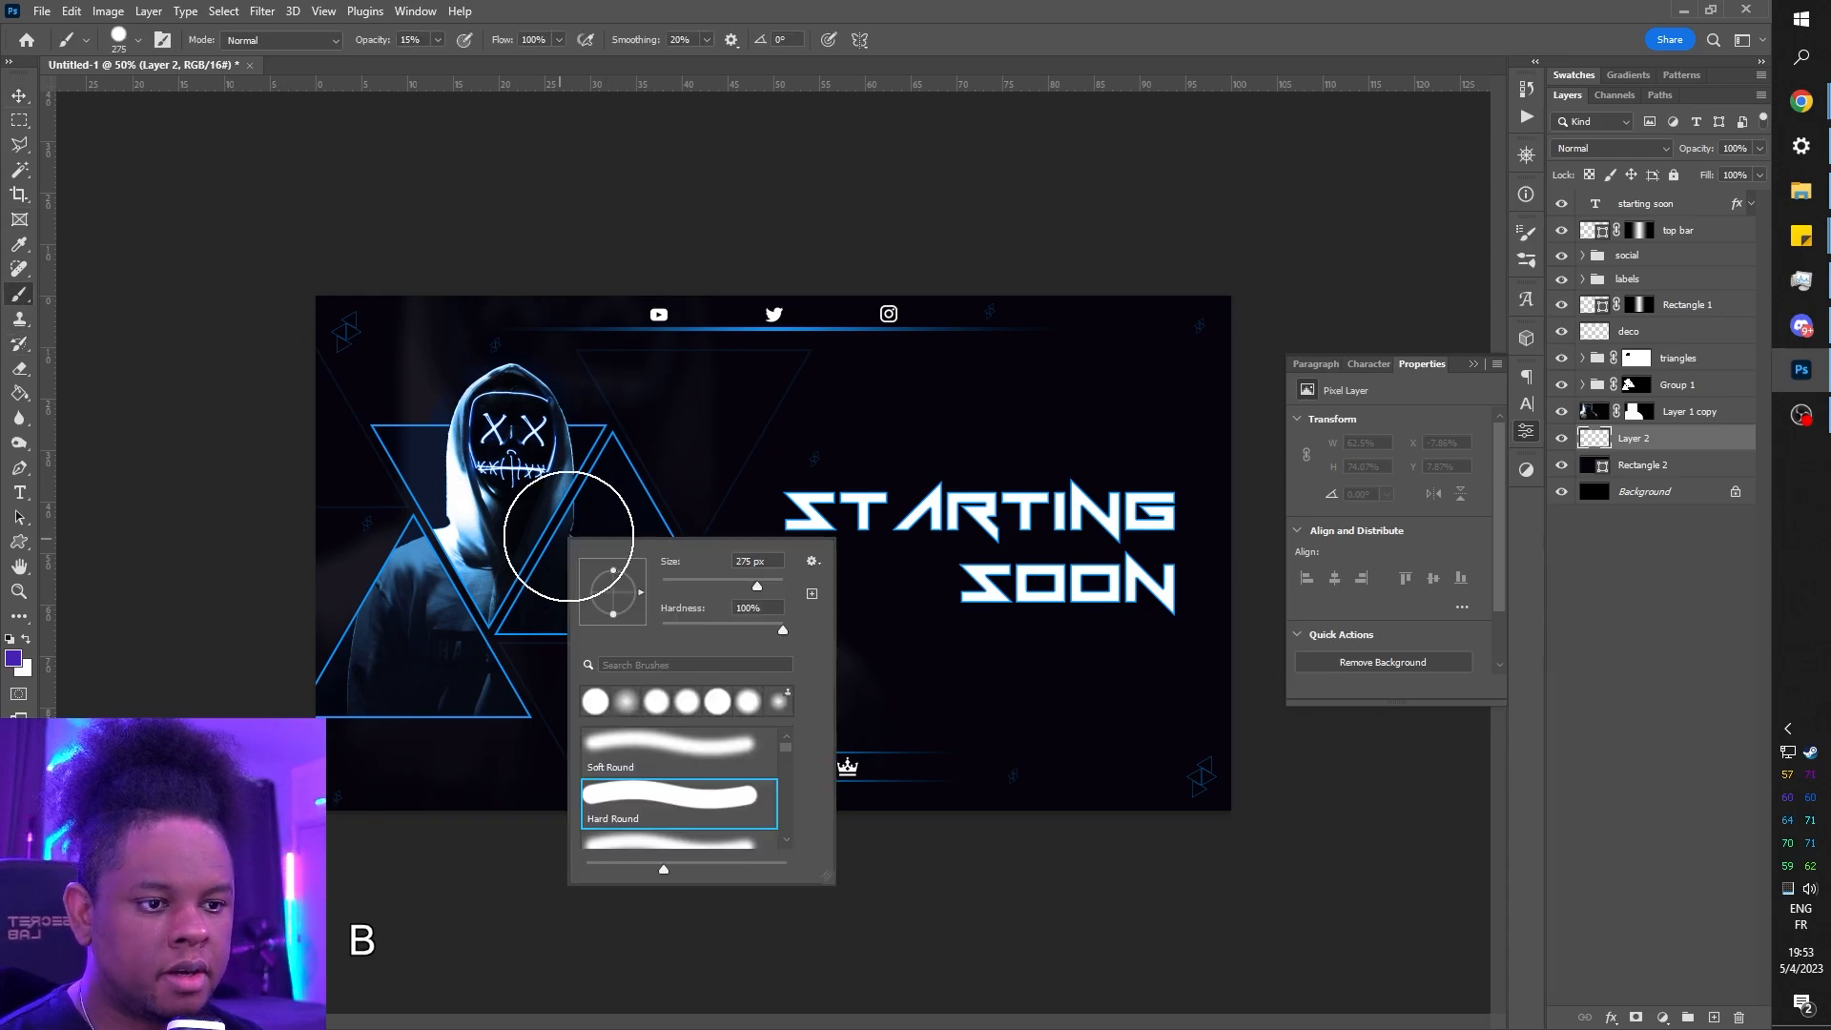
drag(773, 630, 662, 630)
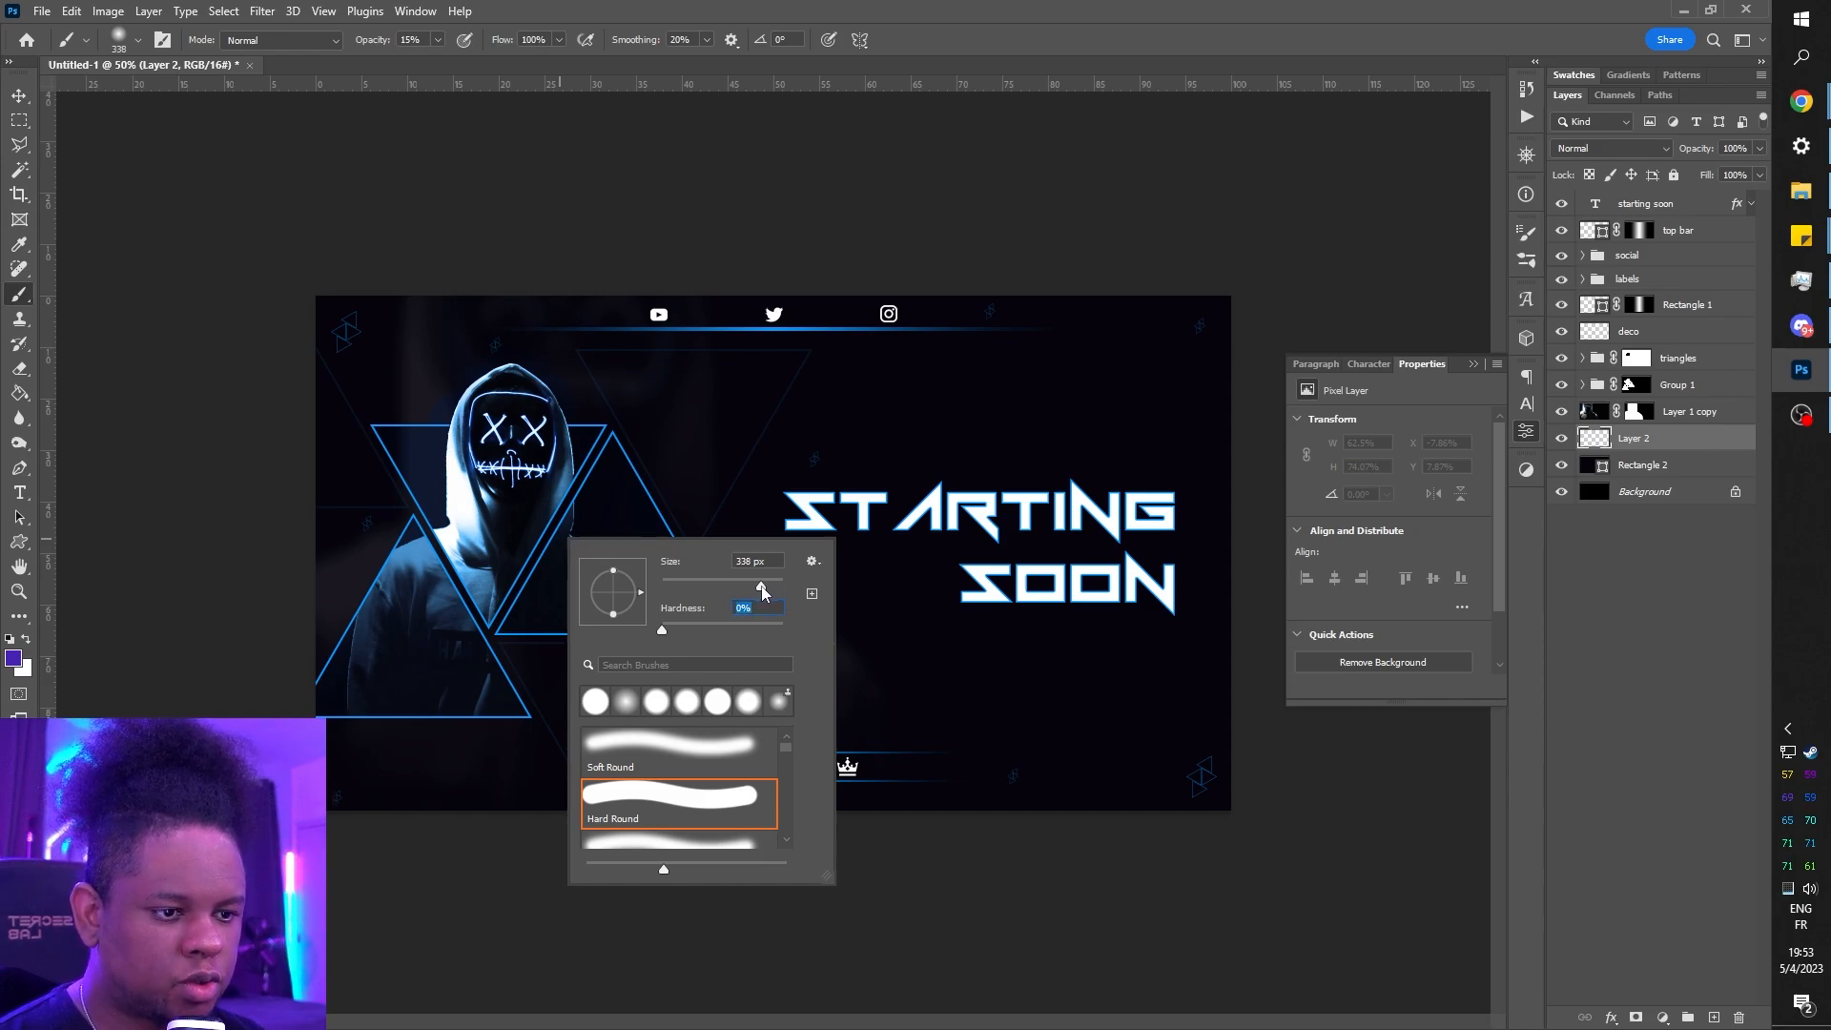
drag(764, 586, 766, 587)
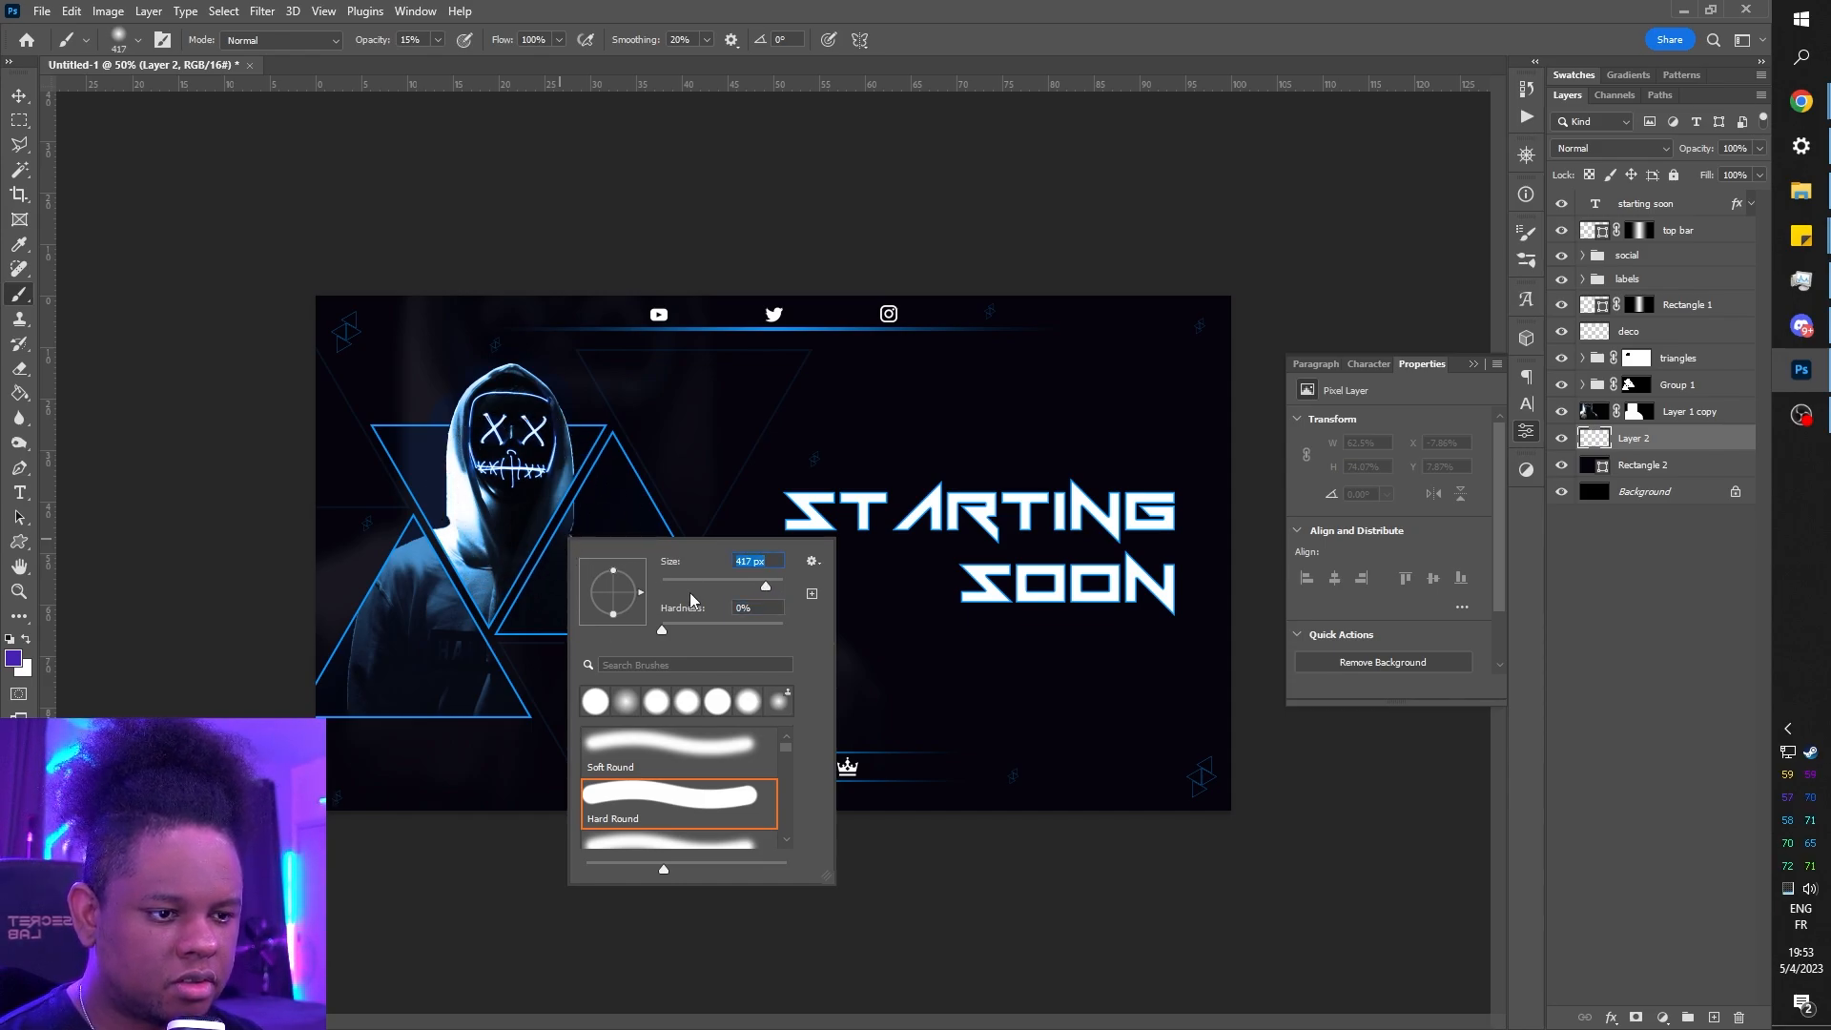
drag(770, 588, 770, 588)
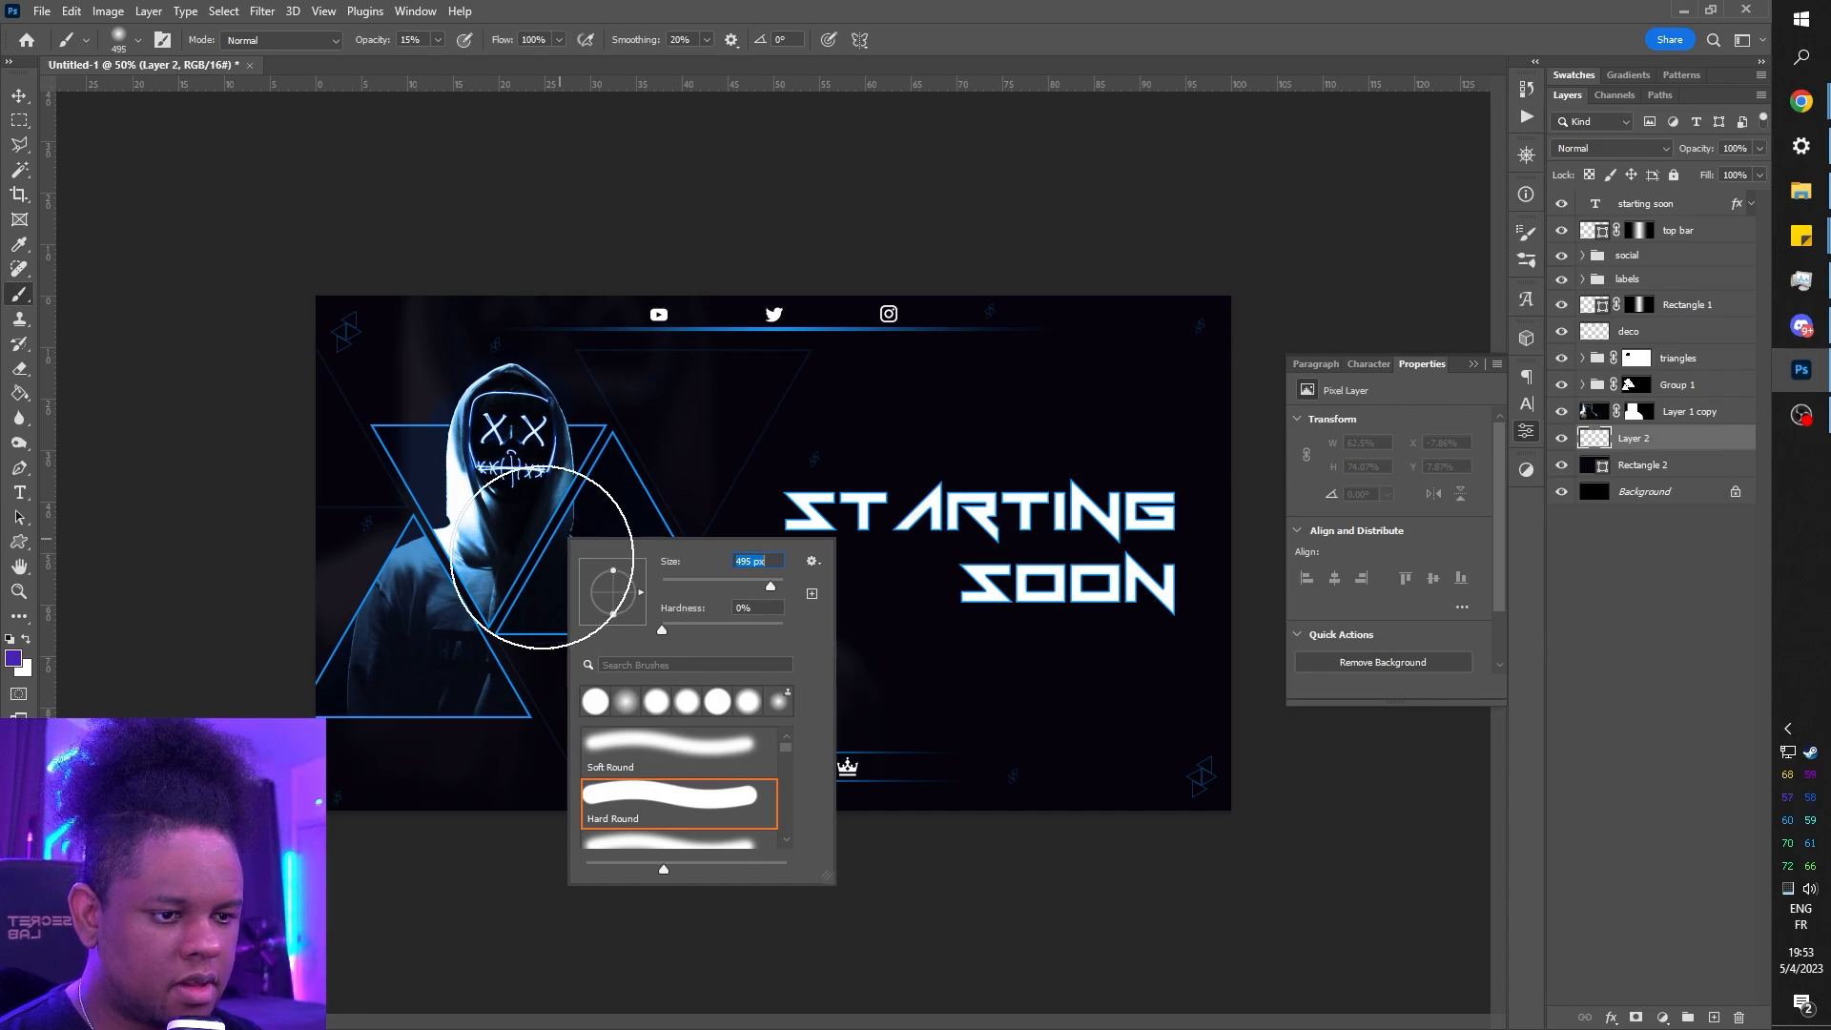
alt+click(456, 494)
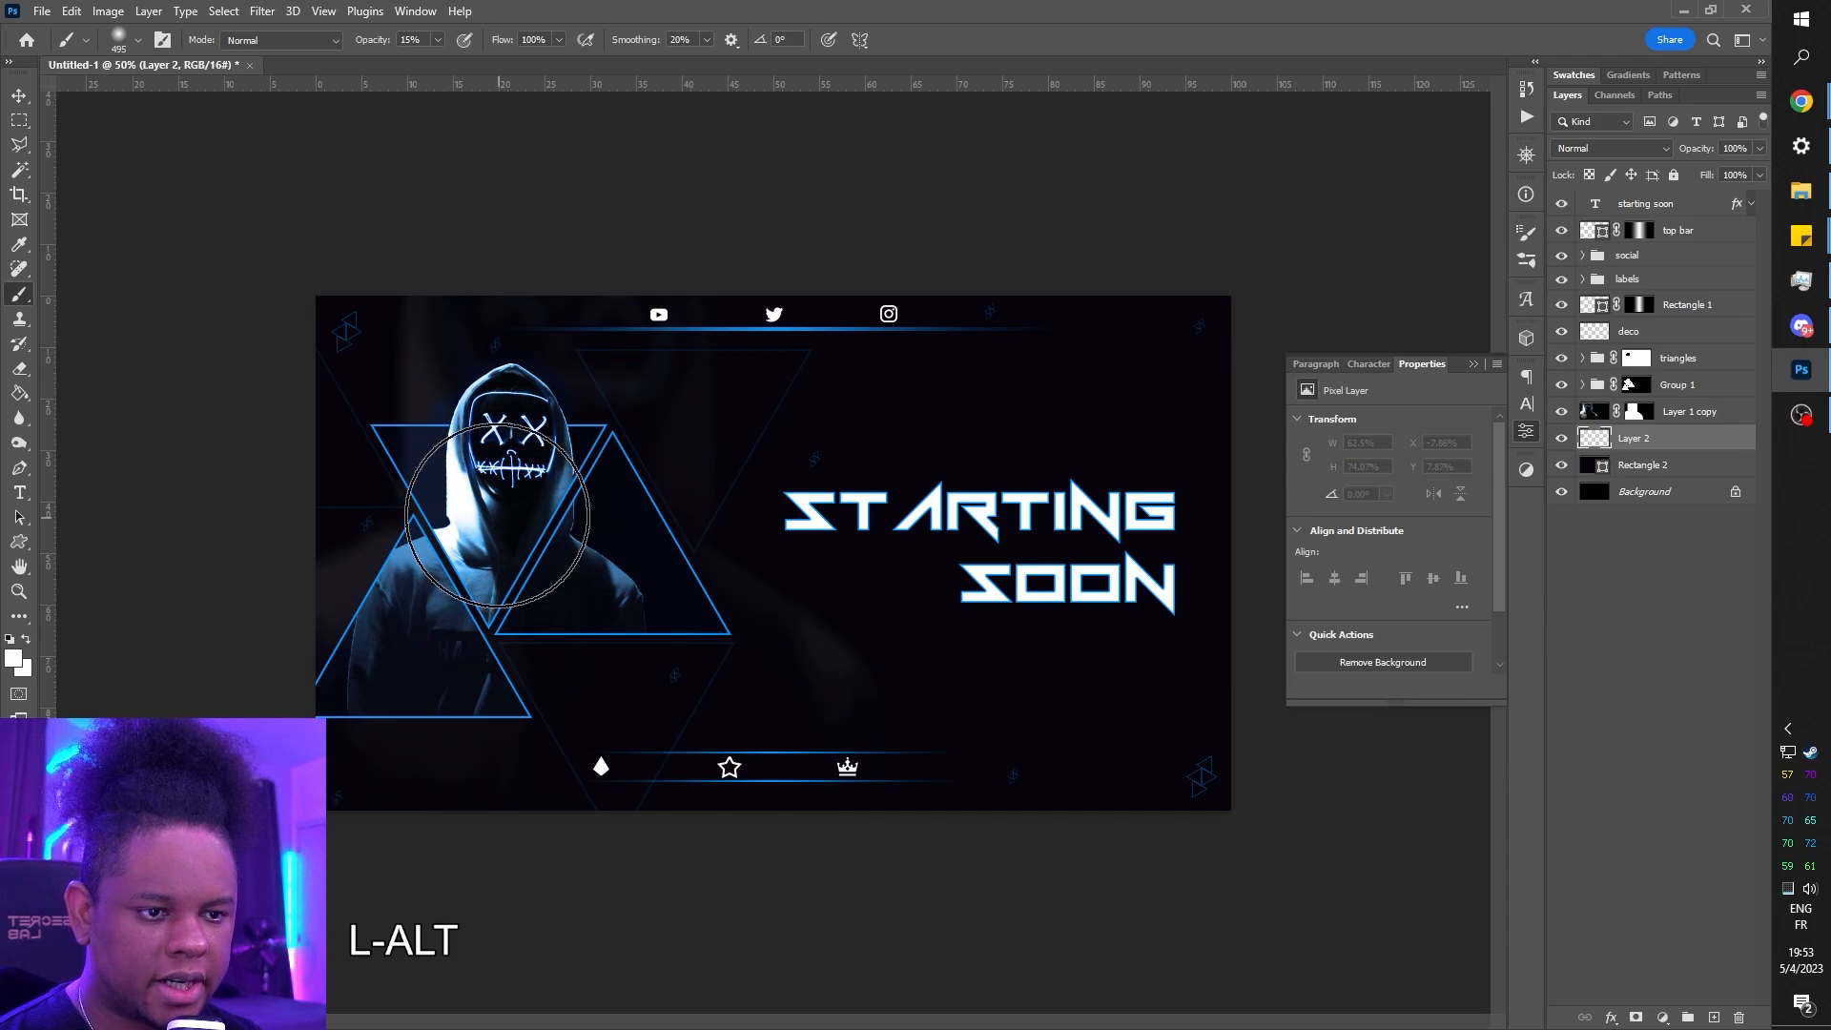
click(438, 40)
drag(434, 65, 436, 65)
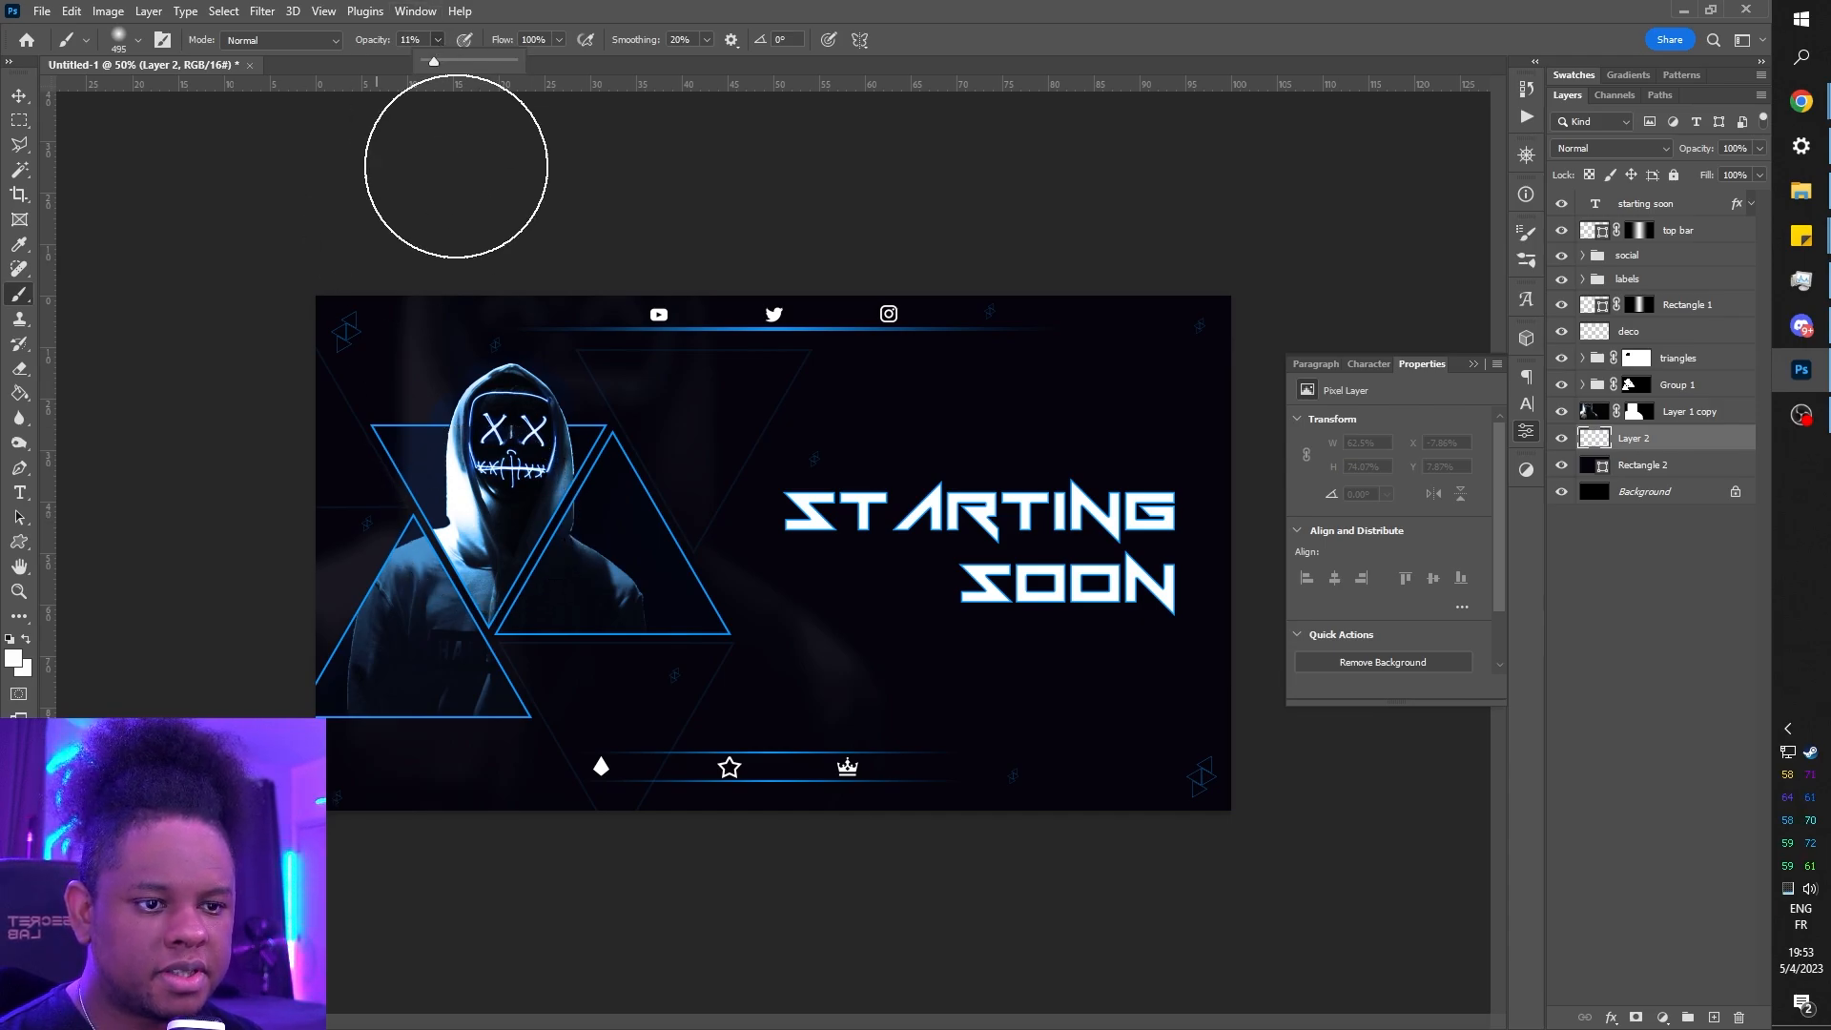
- Paint a soft white glow behind the figure's head and shoulders on Layer 2, and undo the last dab
click(489, 525)
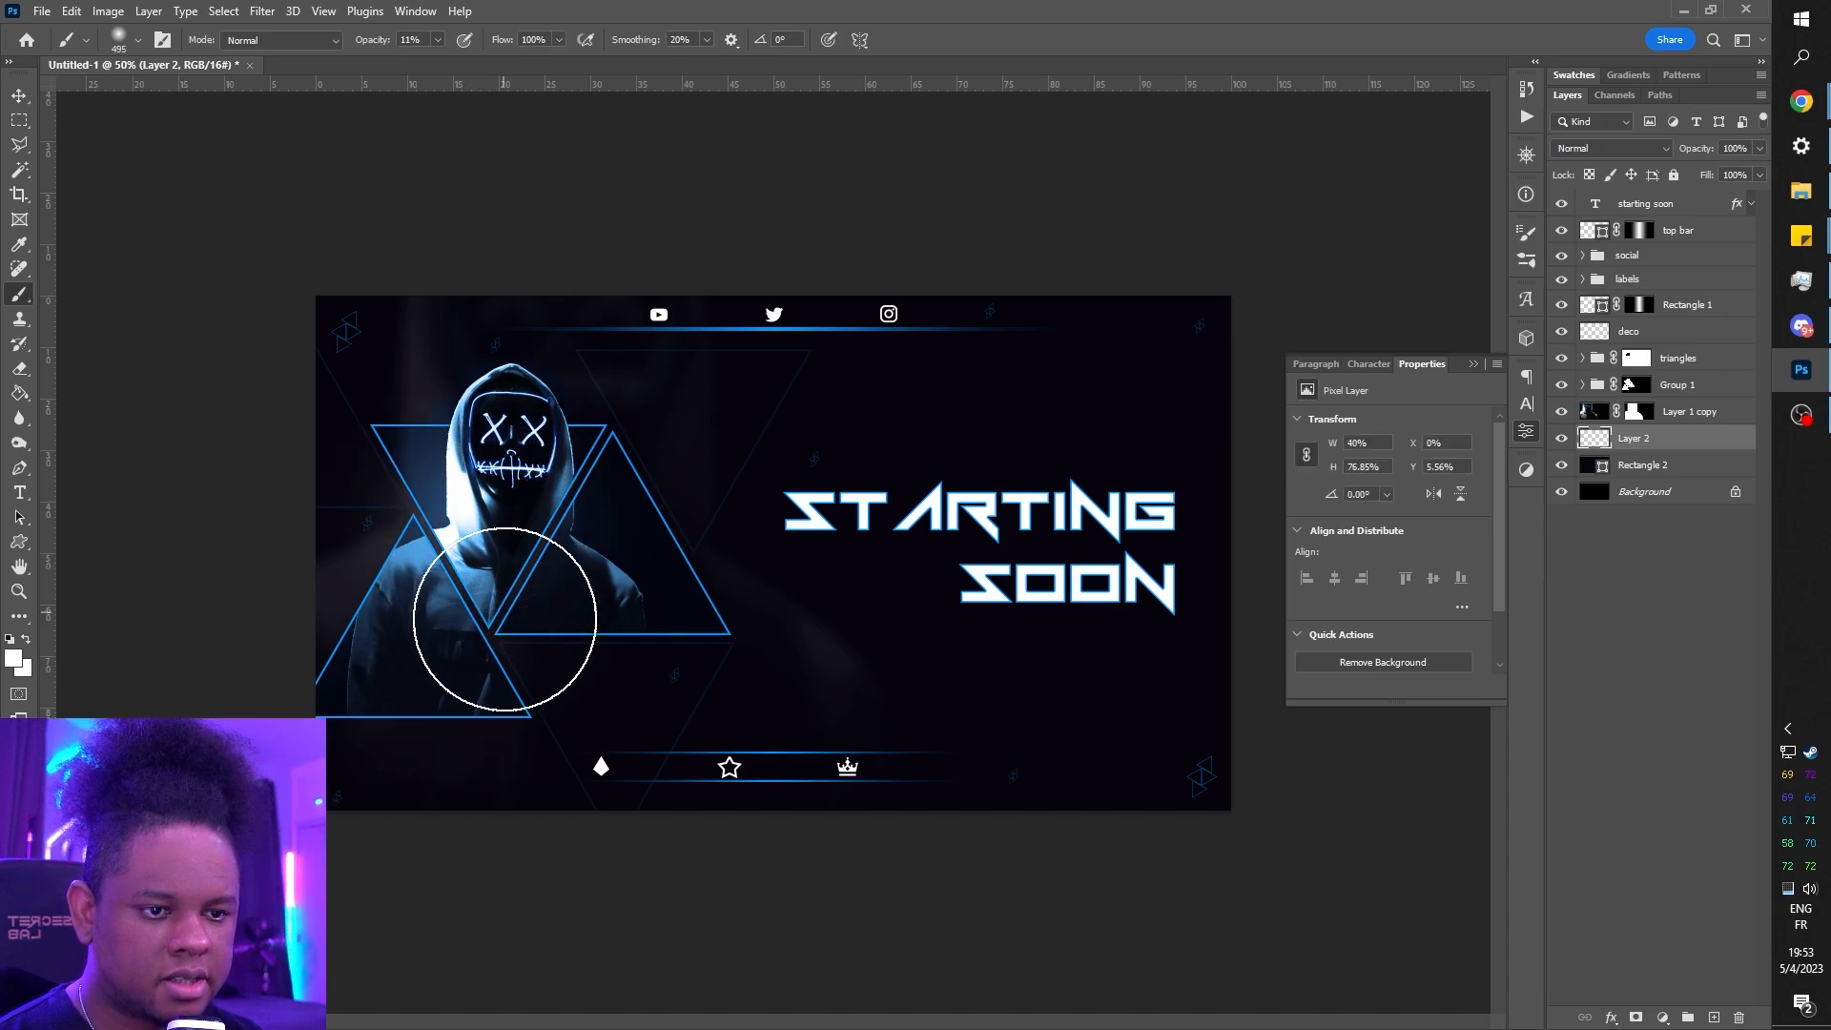
click(497, 516)
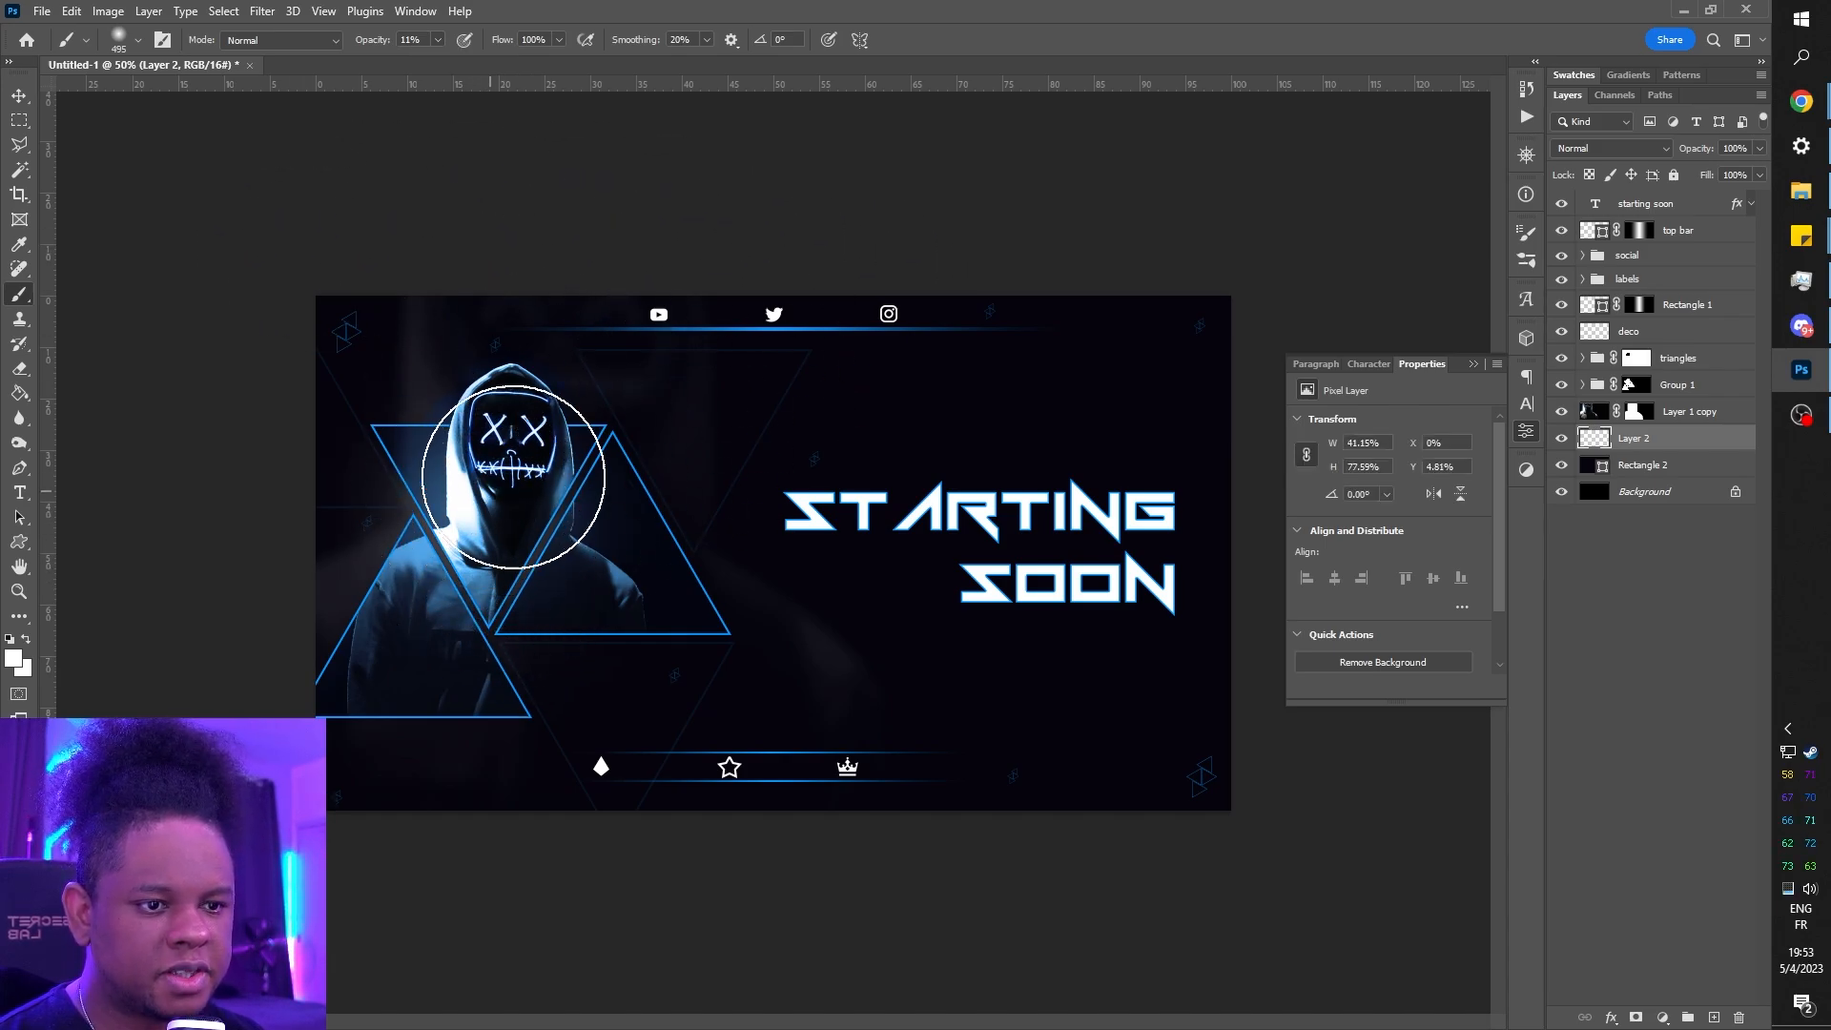
click(518, 452)
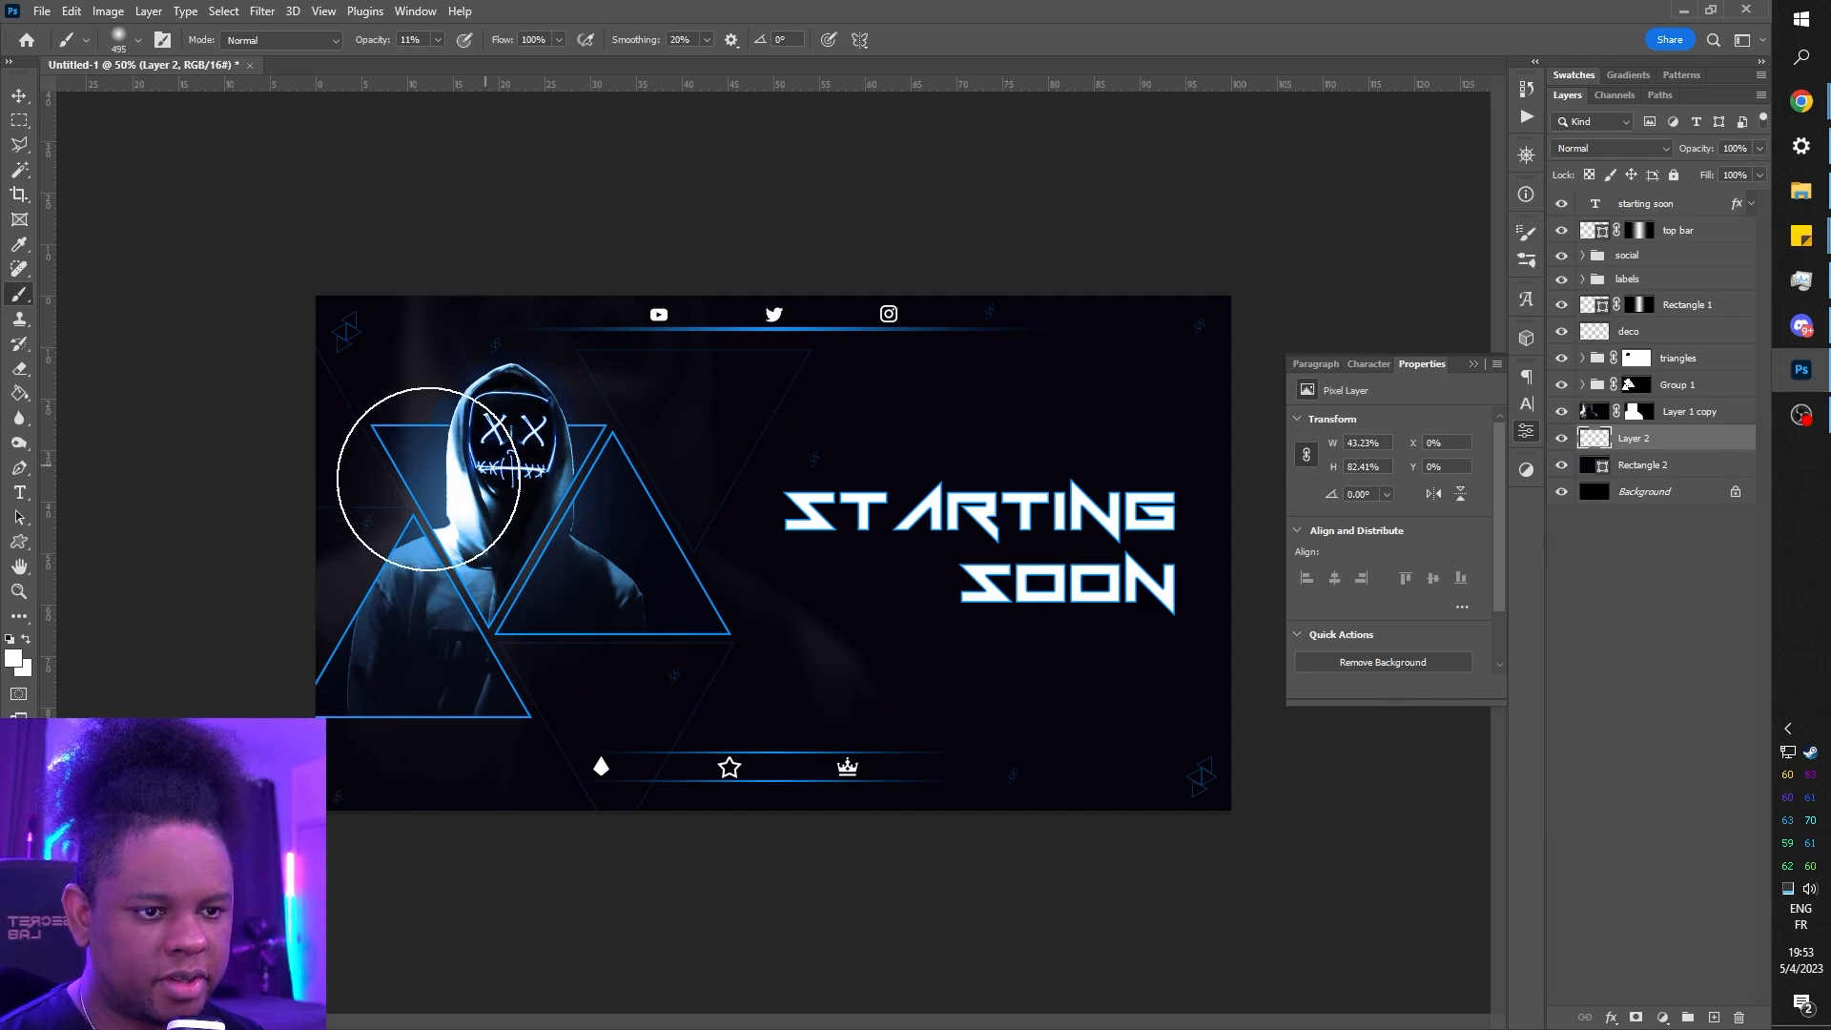
click(521, 455)
click(495, 546)
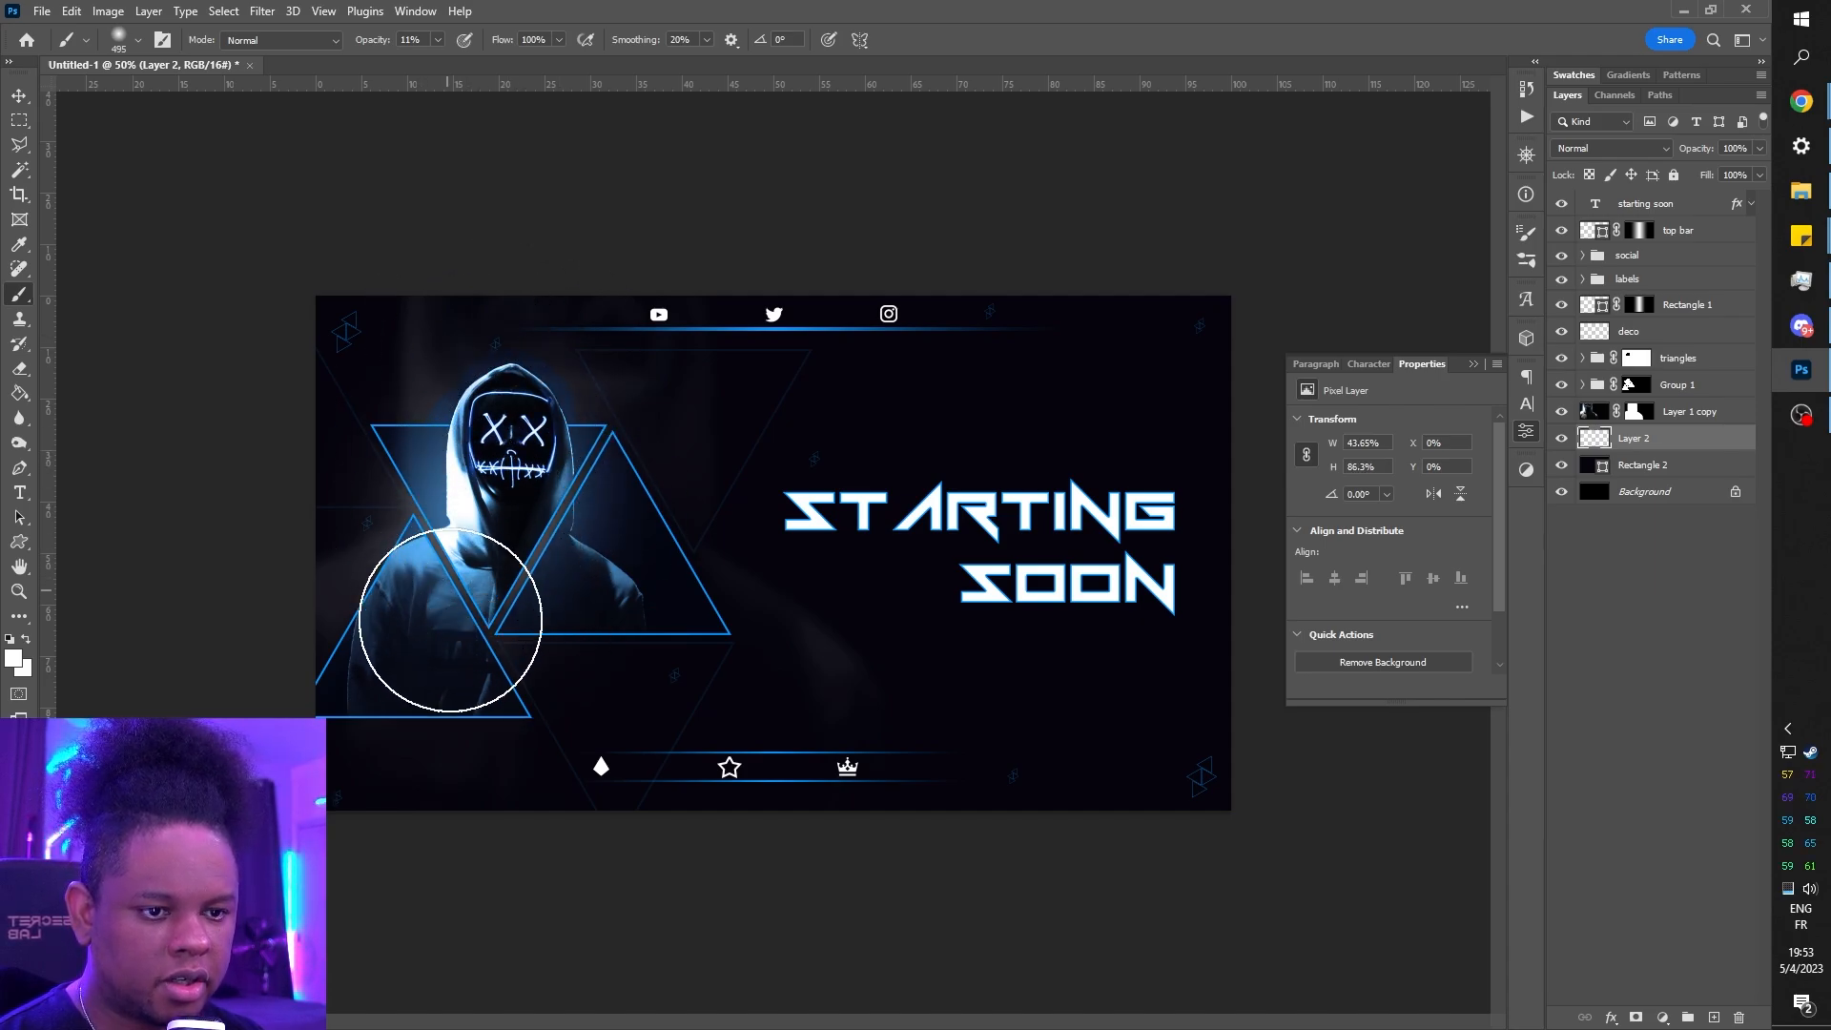
click(461, 586)
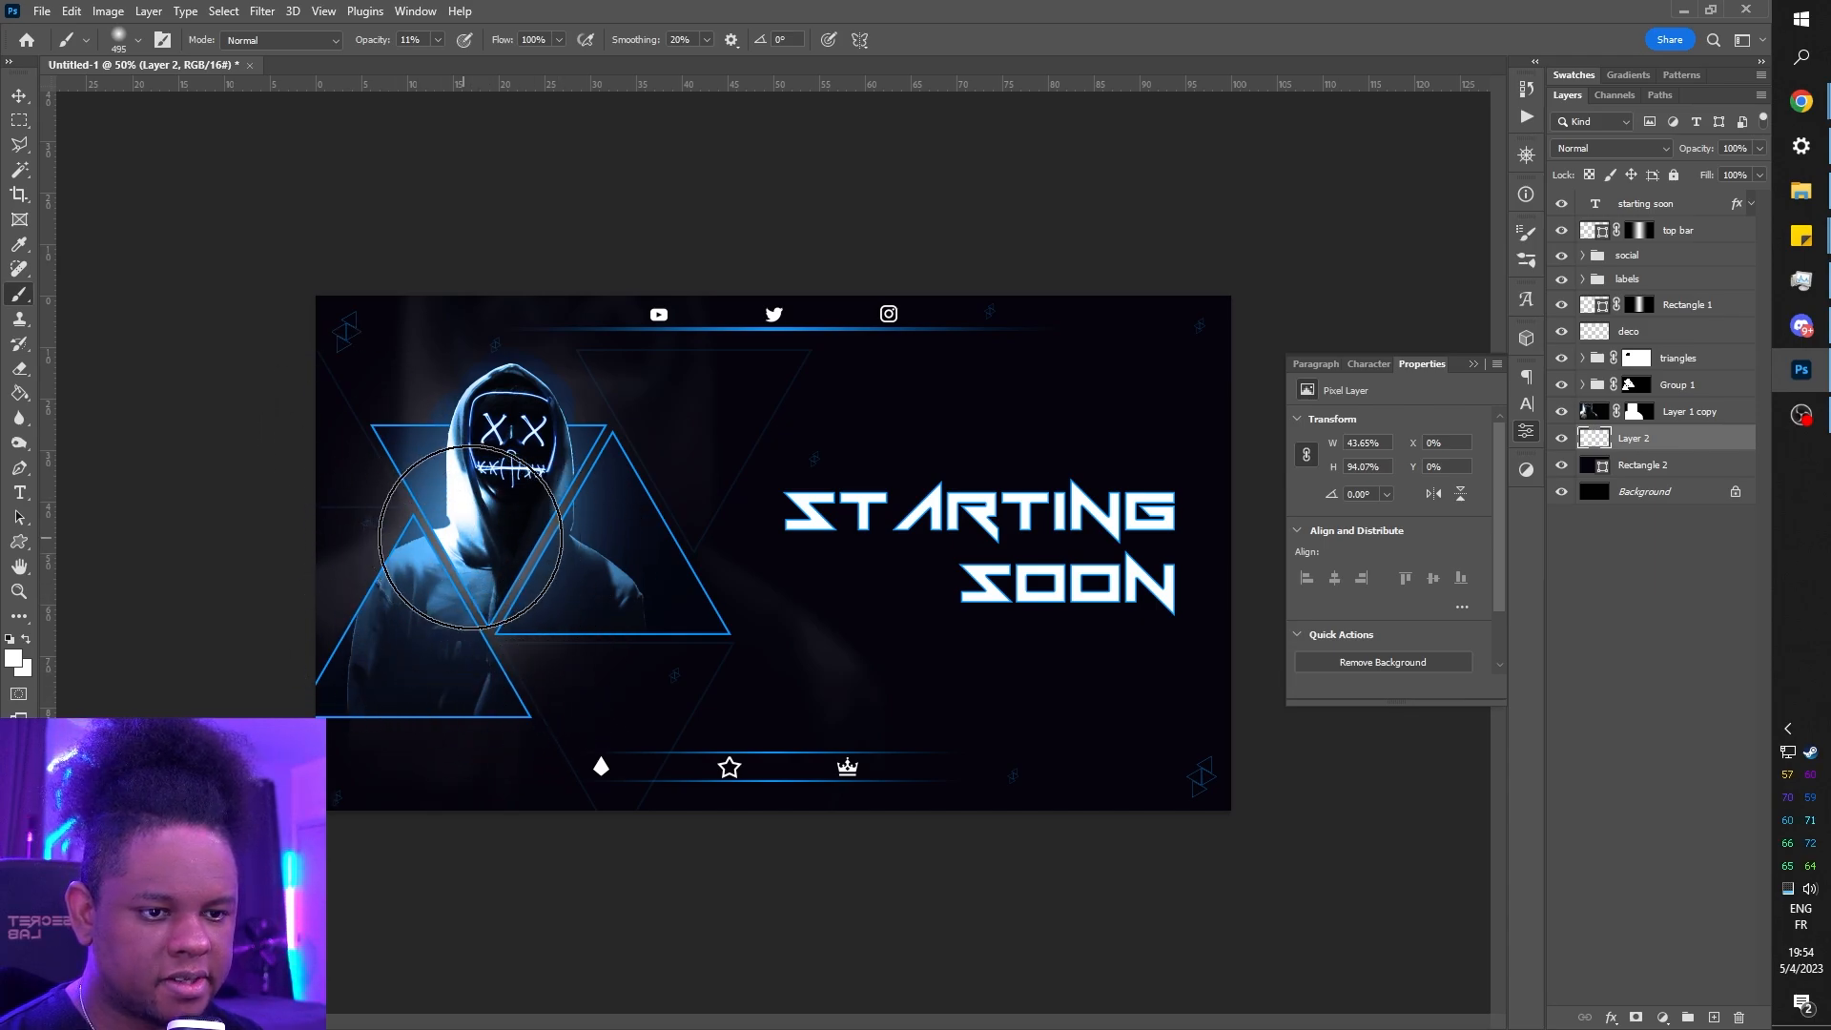
click(590, 629)
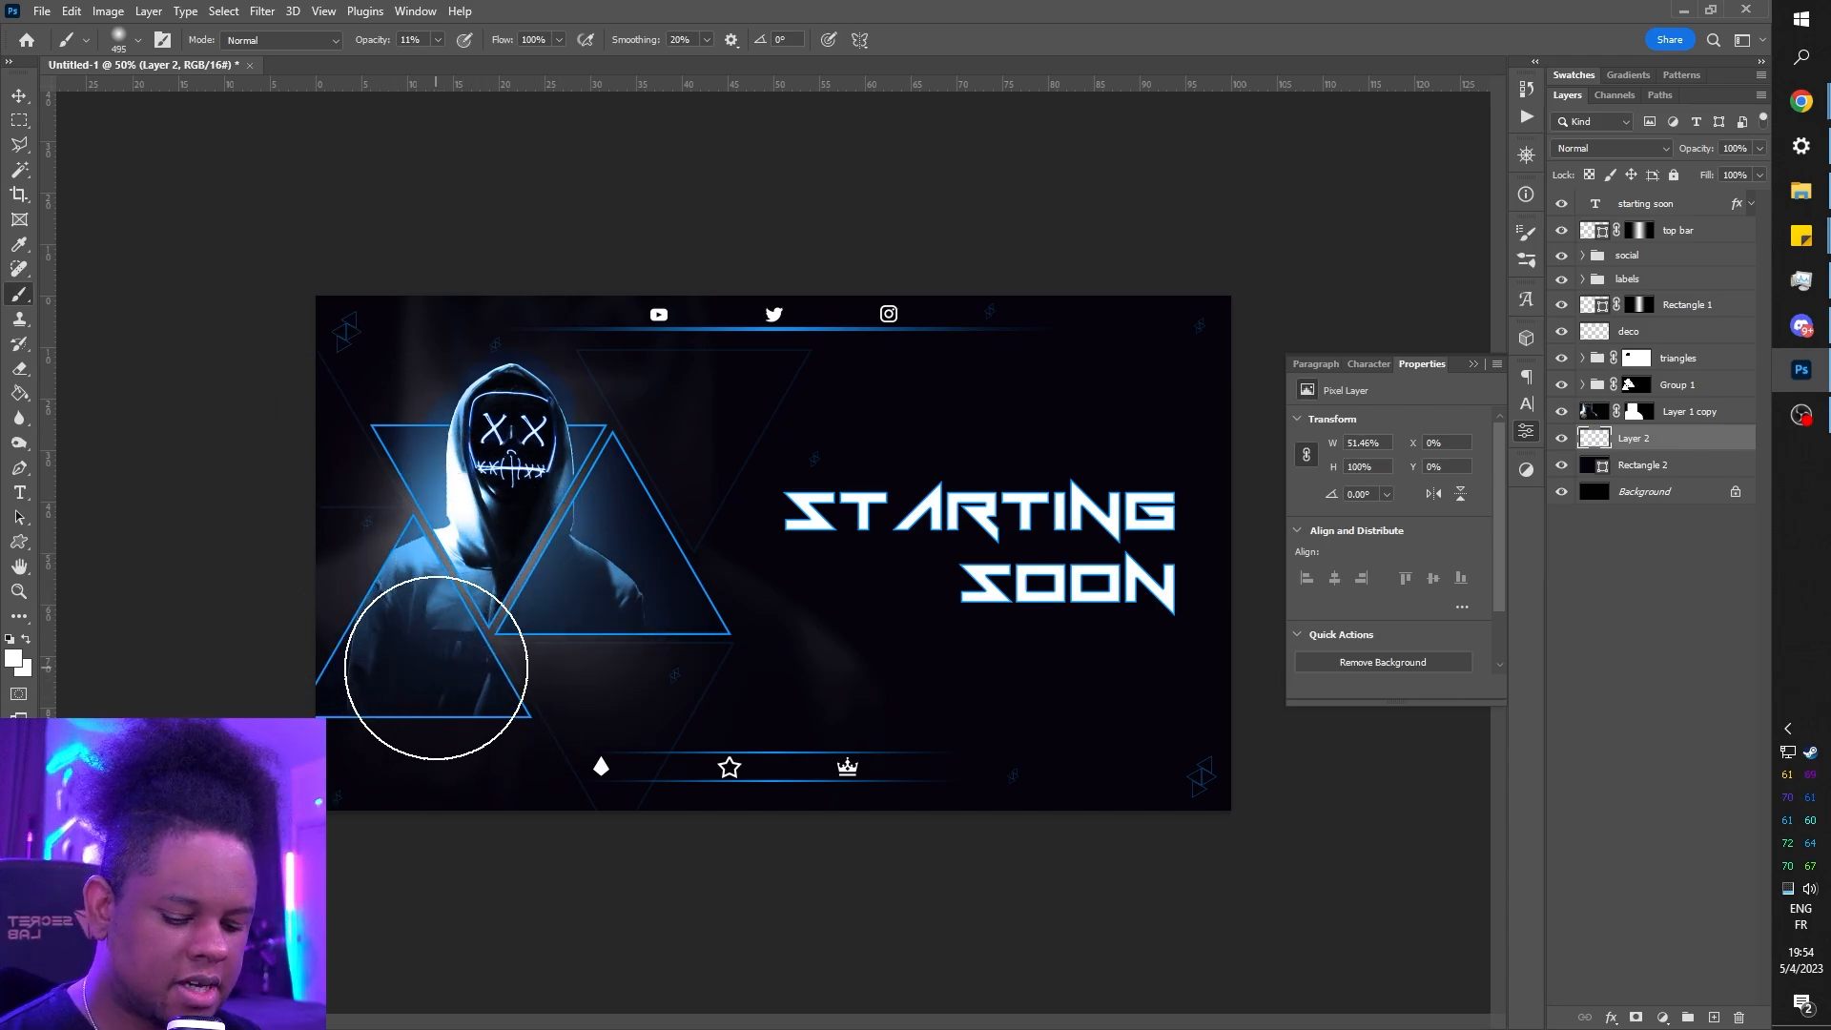
key(ctrl+z)
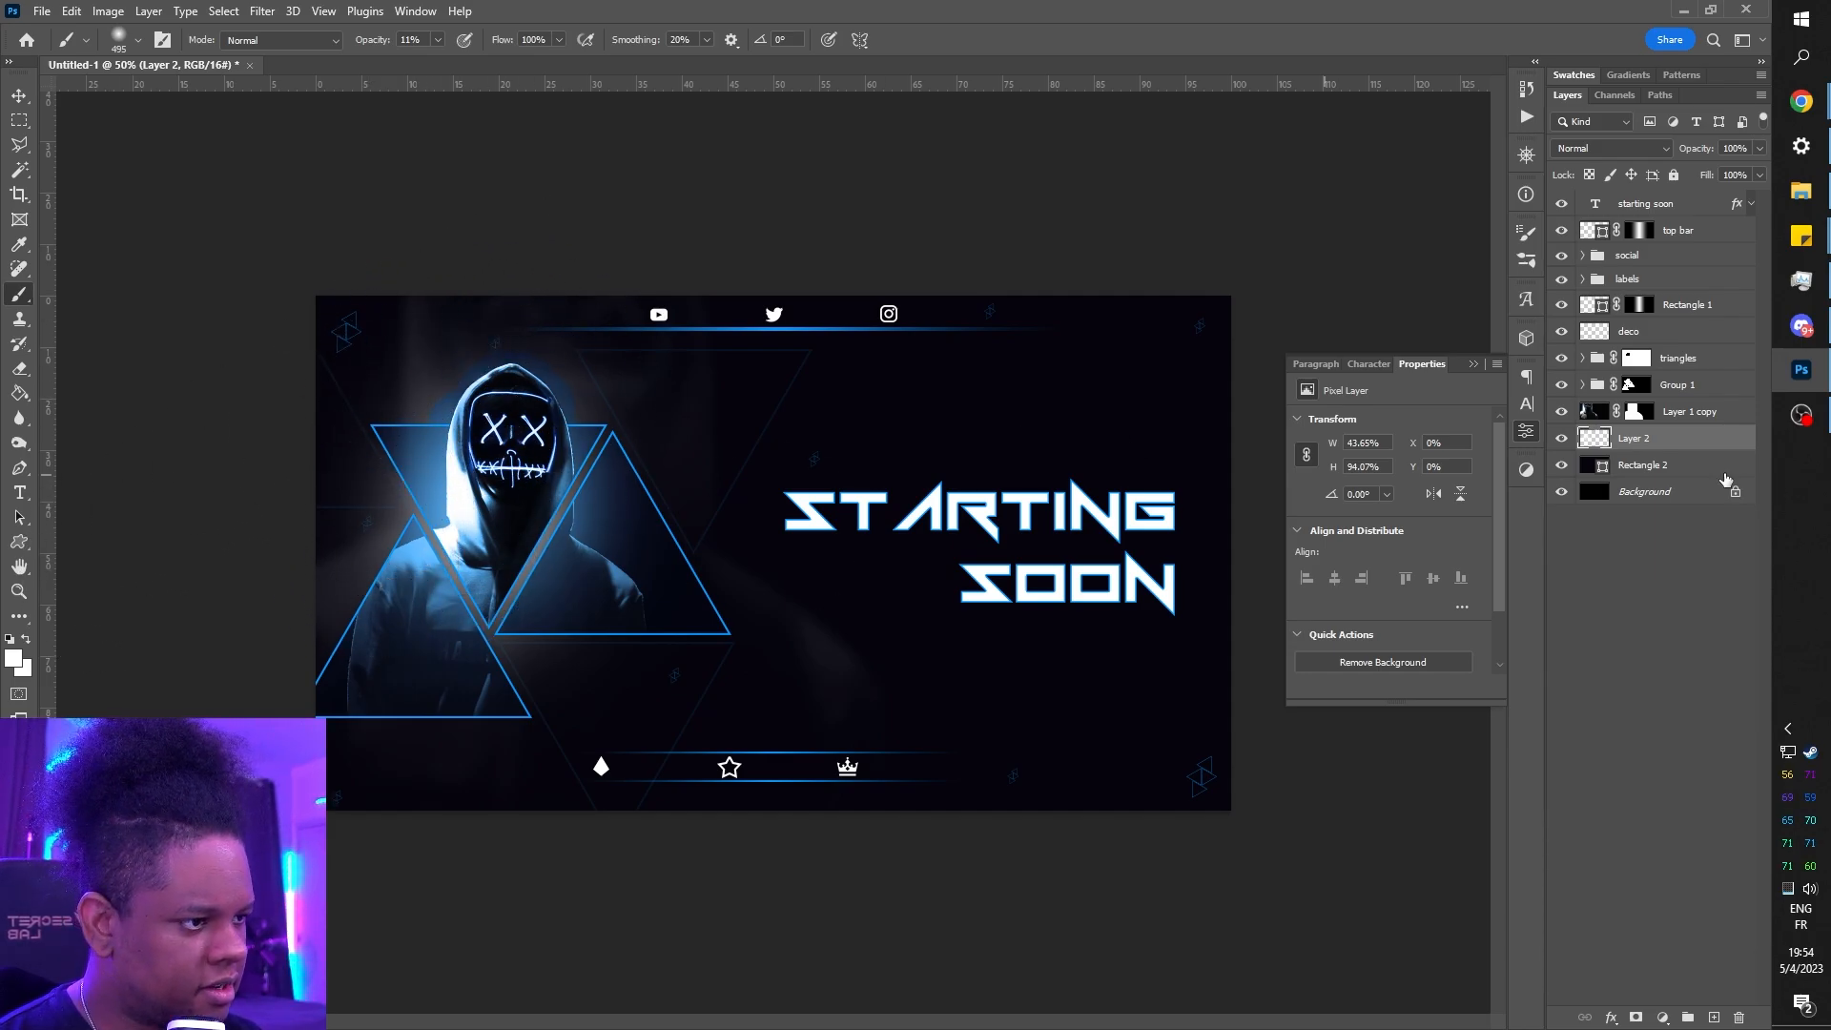
- Inspect the masks of Layer 1 and Group 1, and clip the Photo Filter 1 adjustment to Layer 1
click(1583, 384)
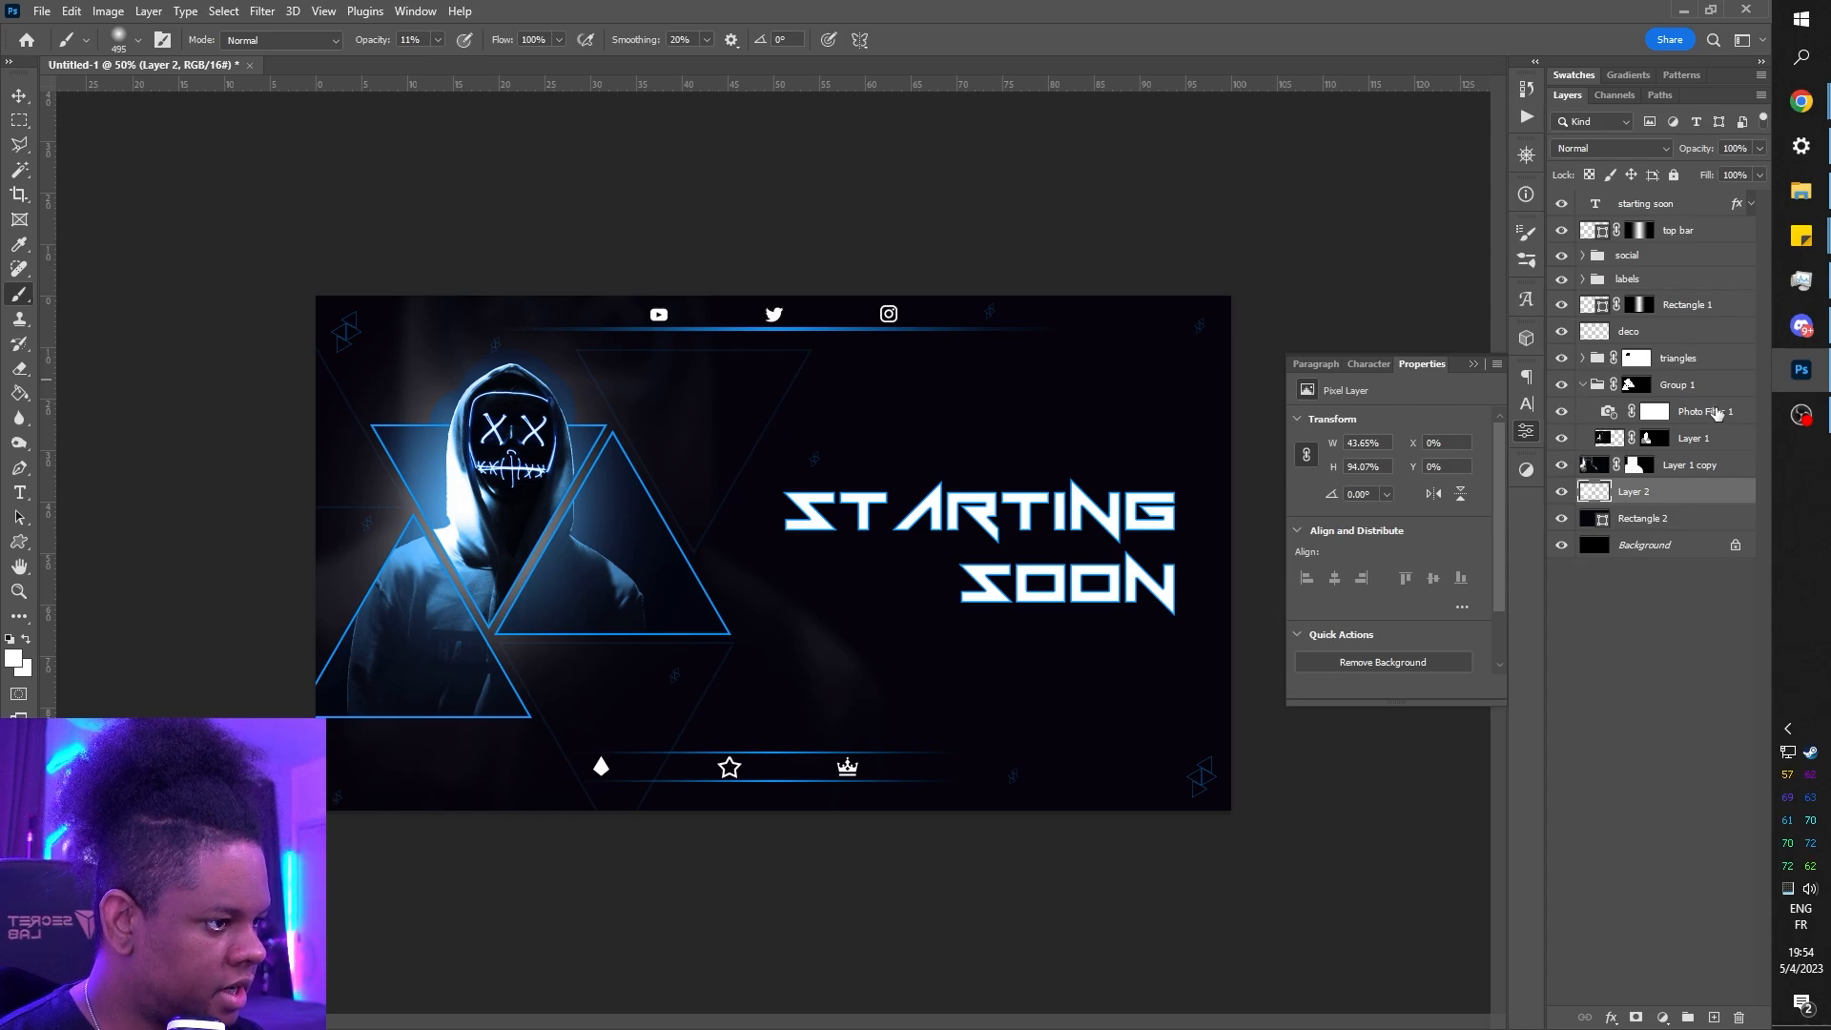
click(1652, 440)
alt+click(1653, 442)
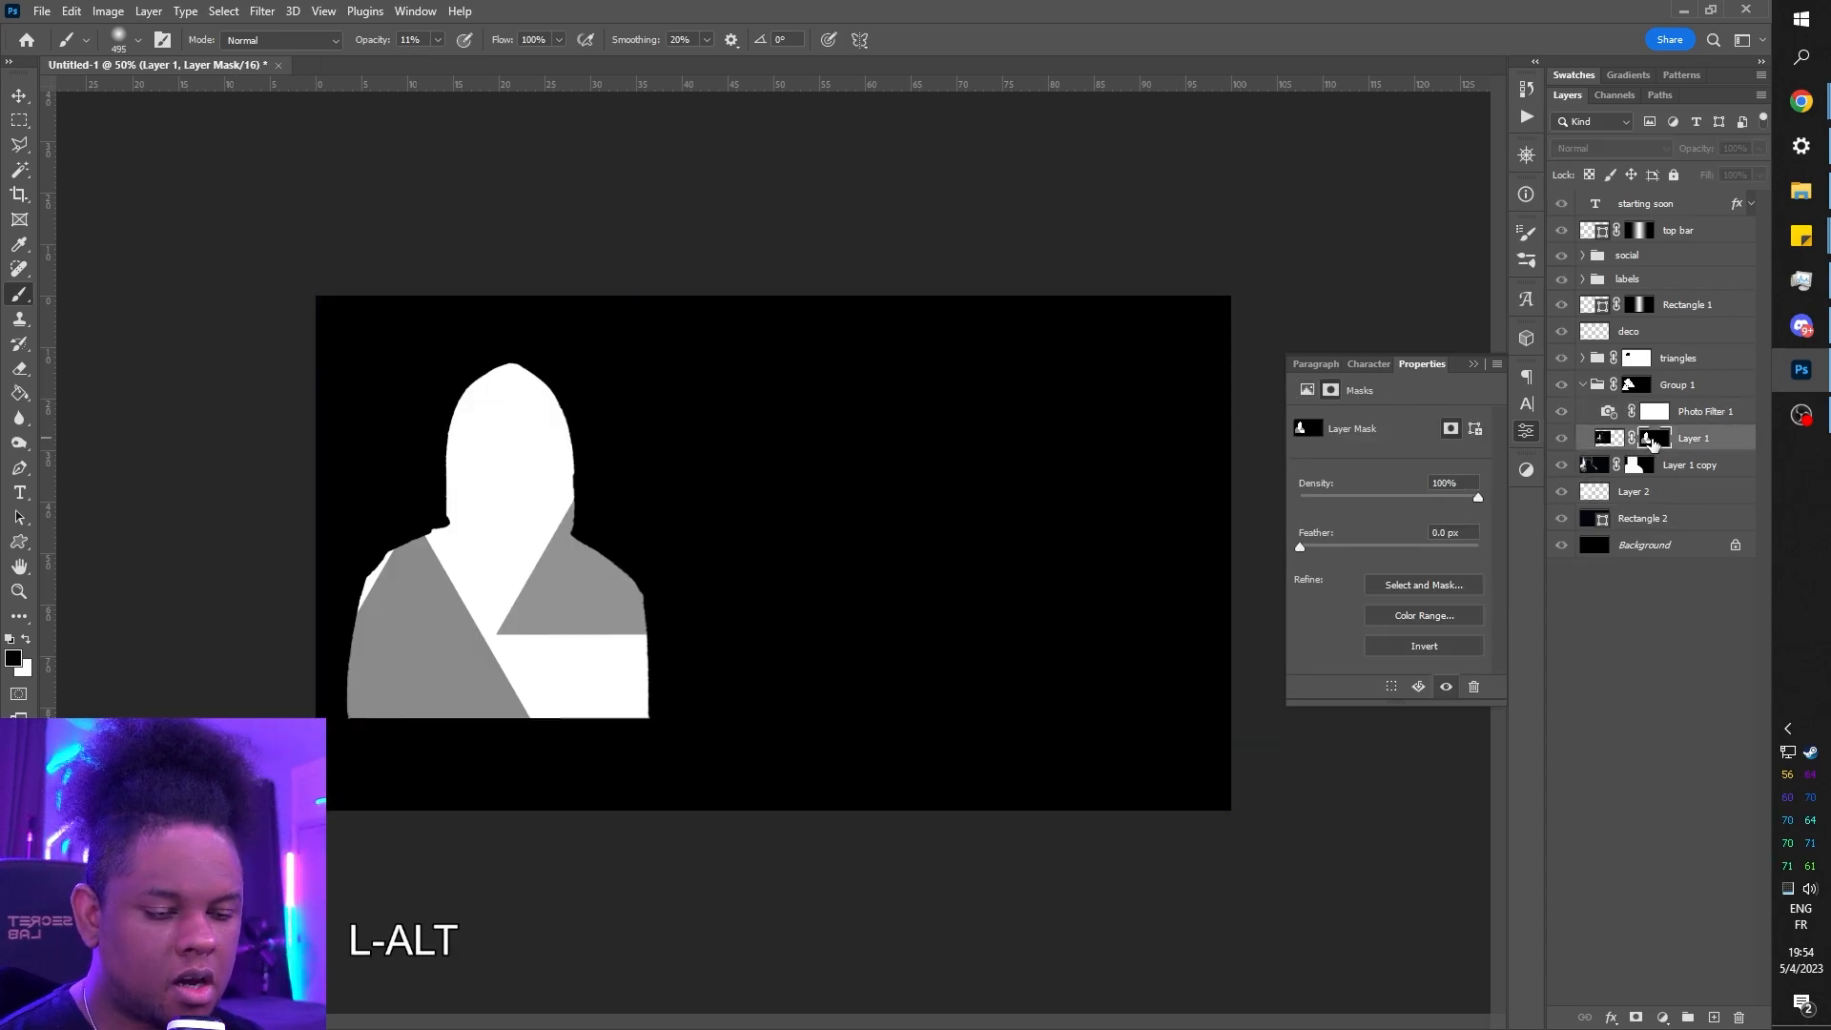
alt+click(1653, 441)
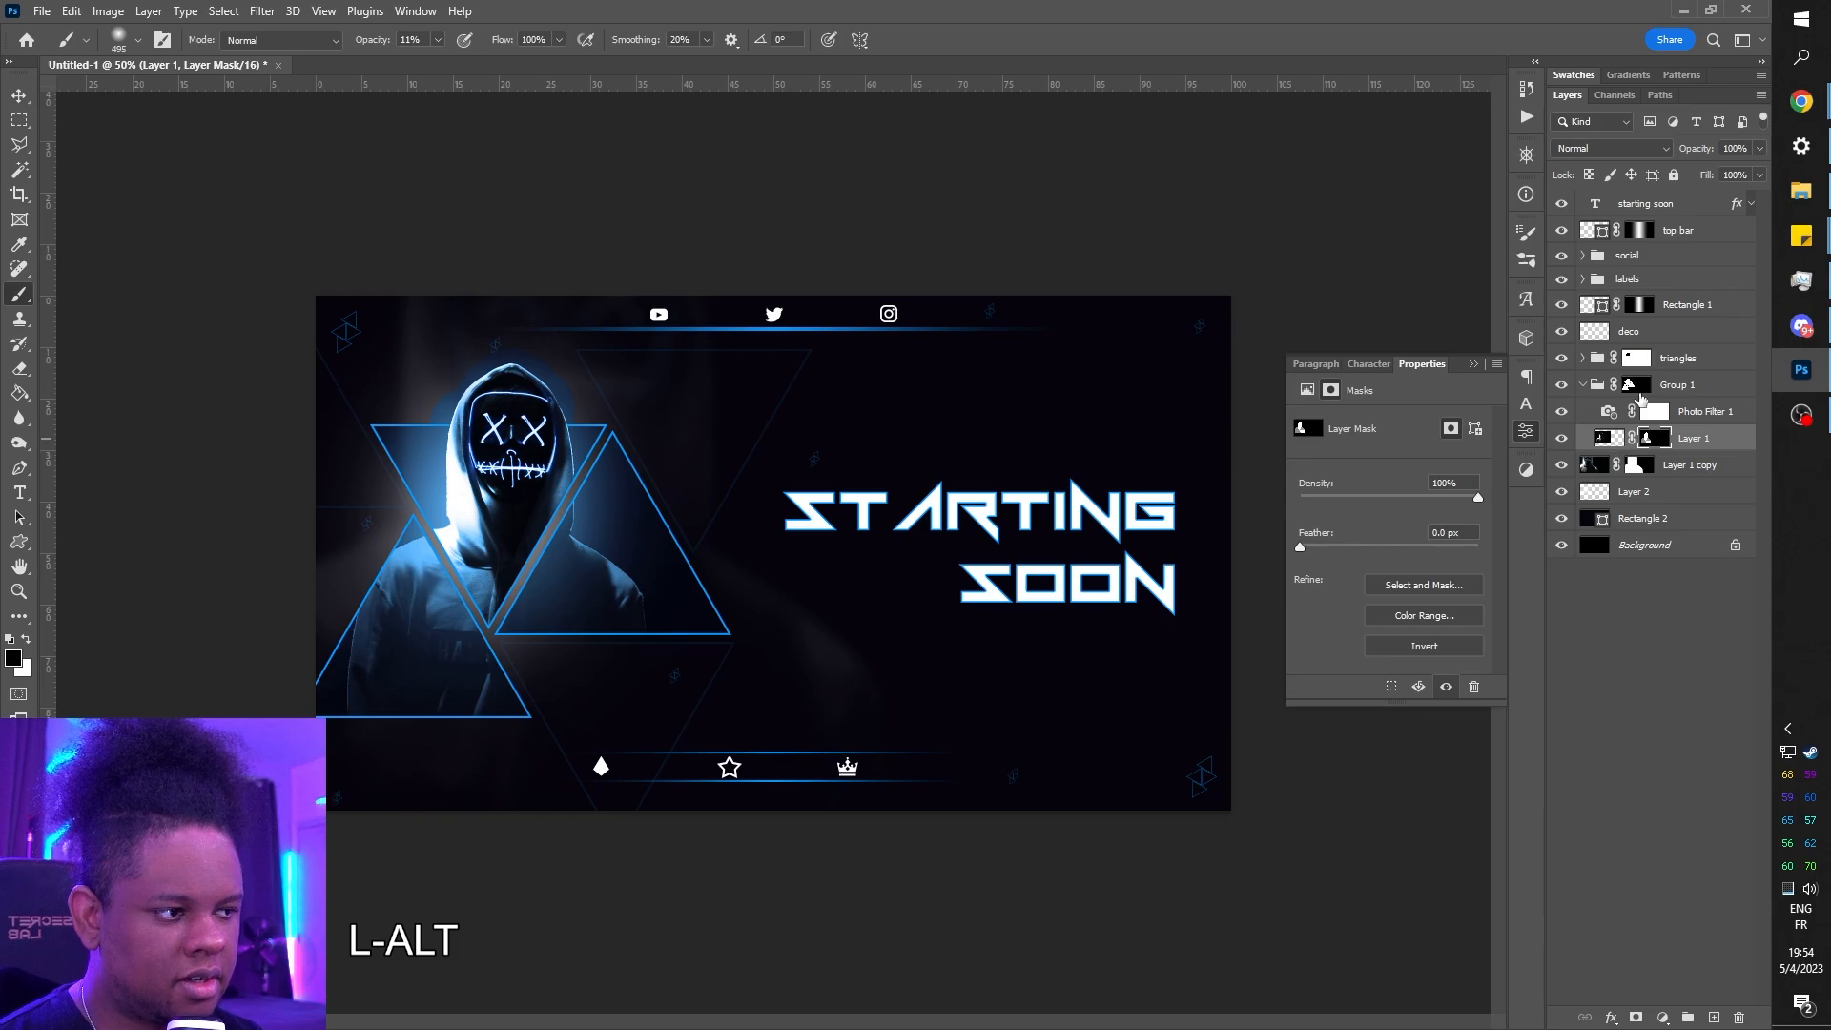
alt+click(1639, 385)
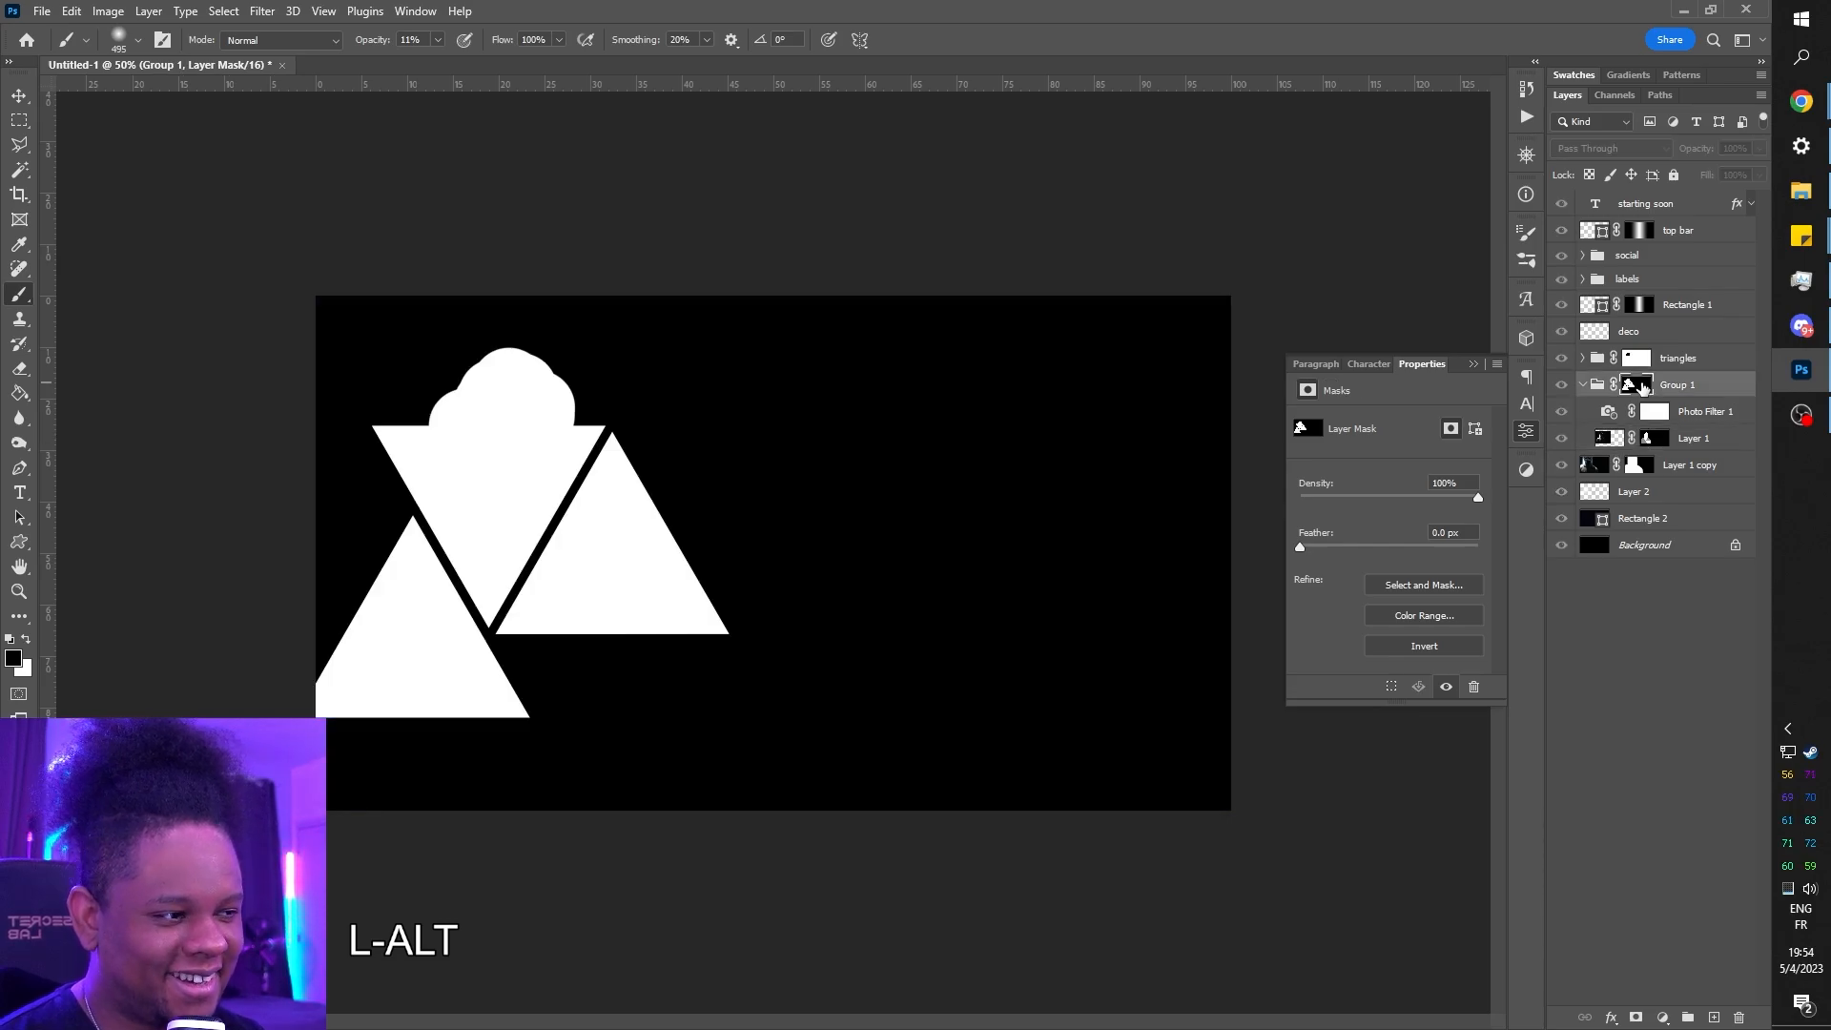
alt+click(1639, 385)
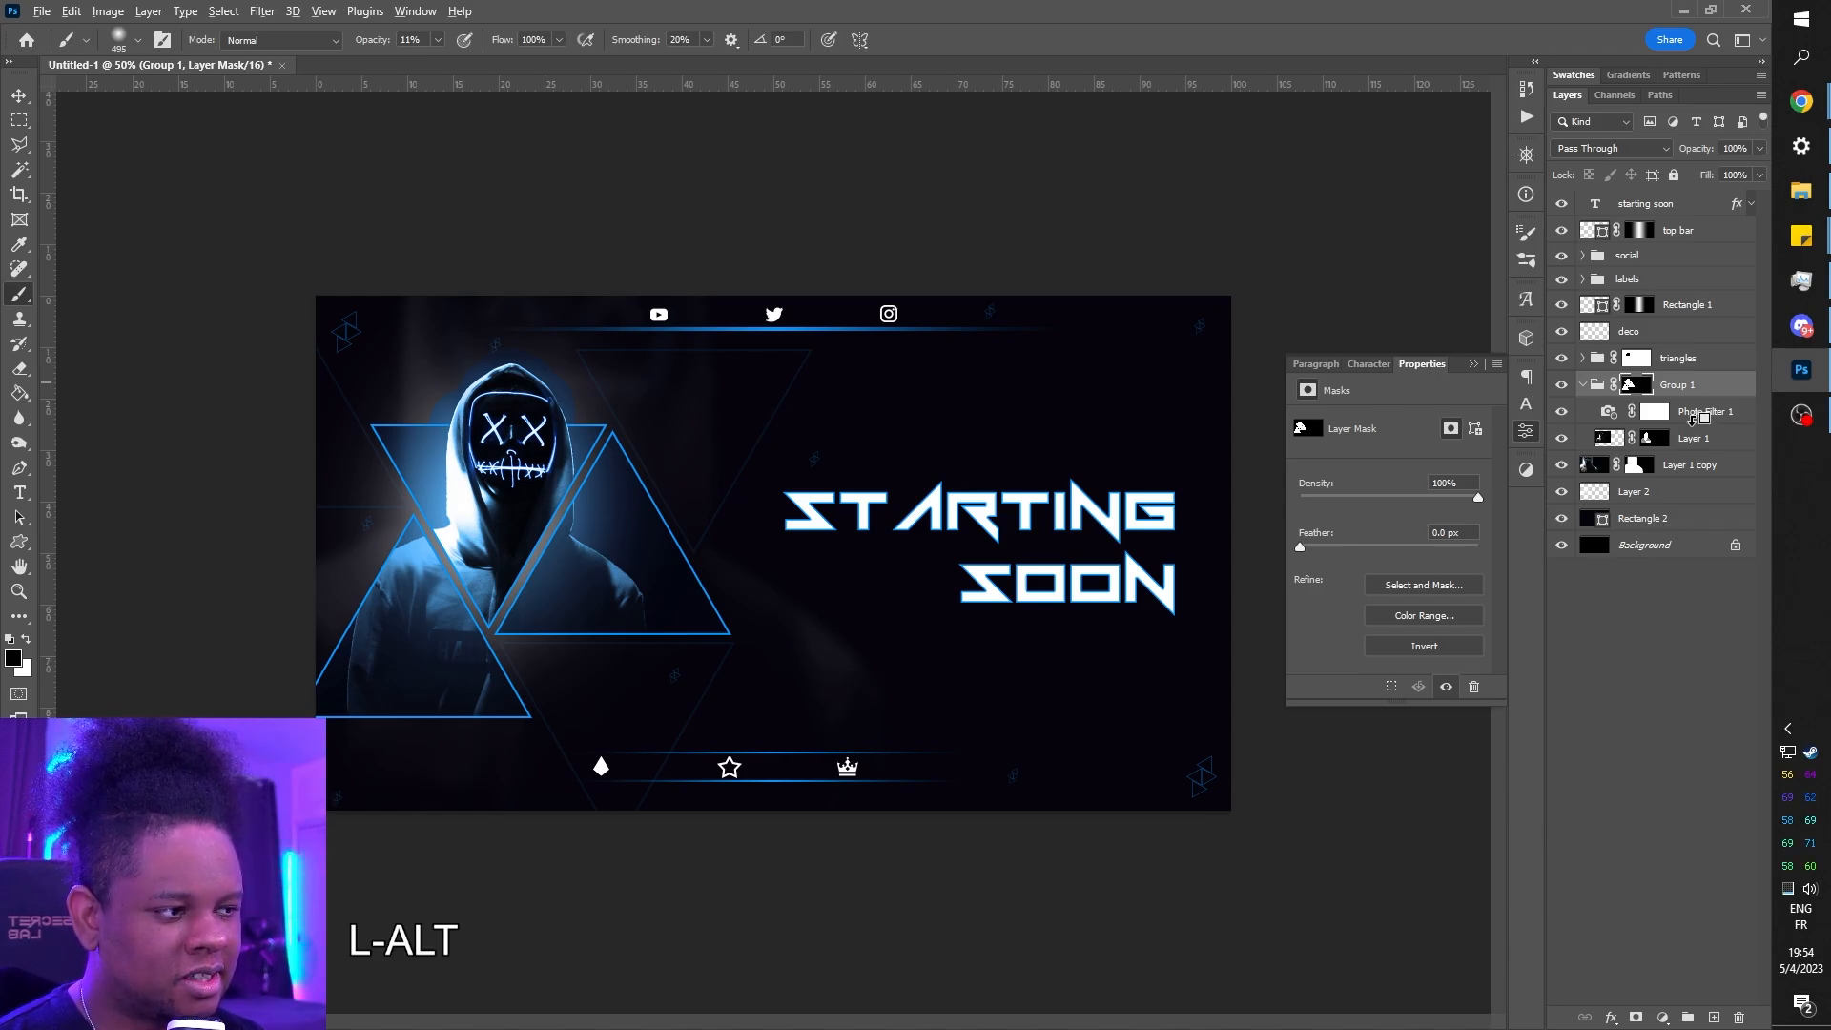
alt+click(1693, 417)
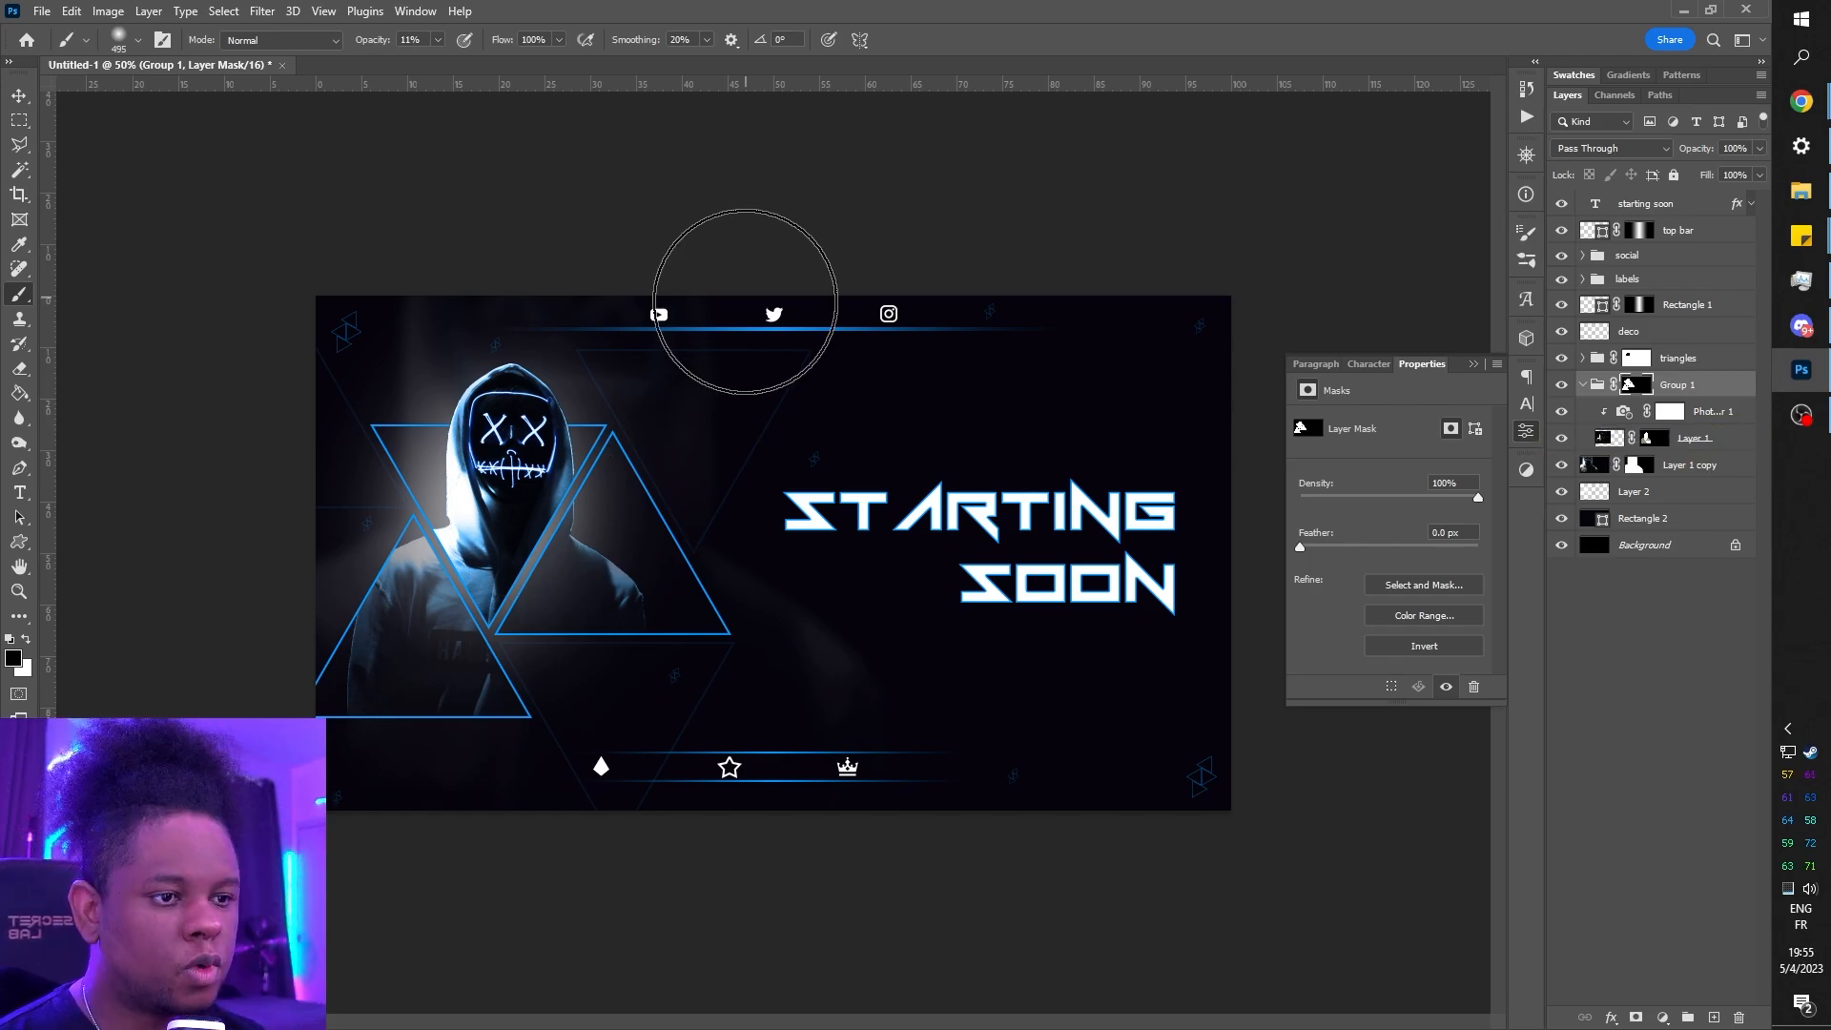
- Deselect the Group 1 mask and sample the blue of the top bar line as the brush colour
key(alt)
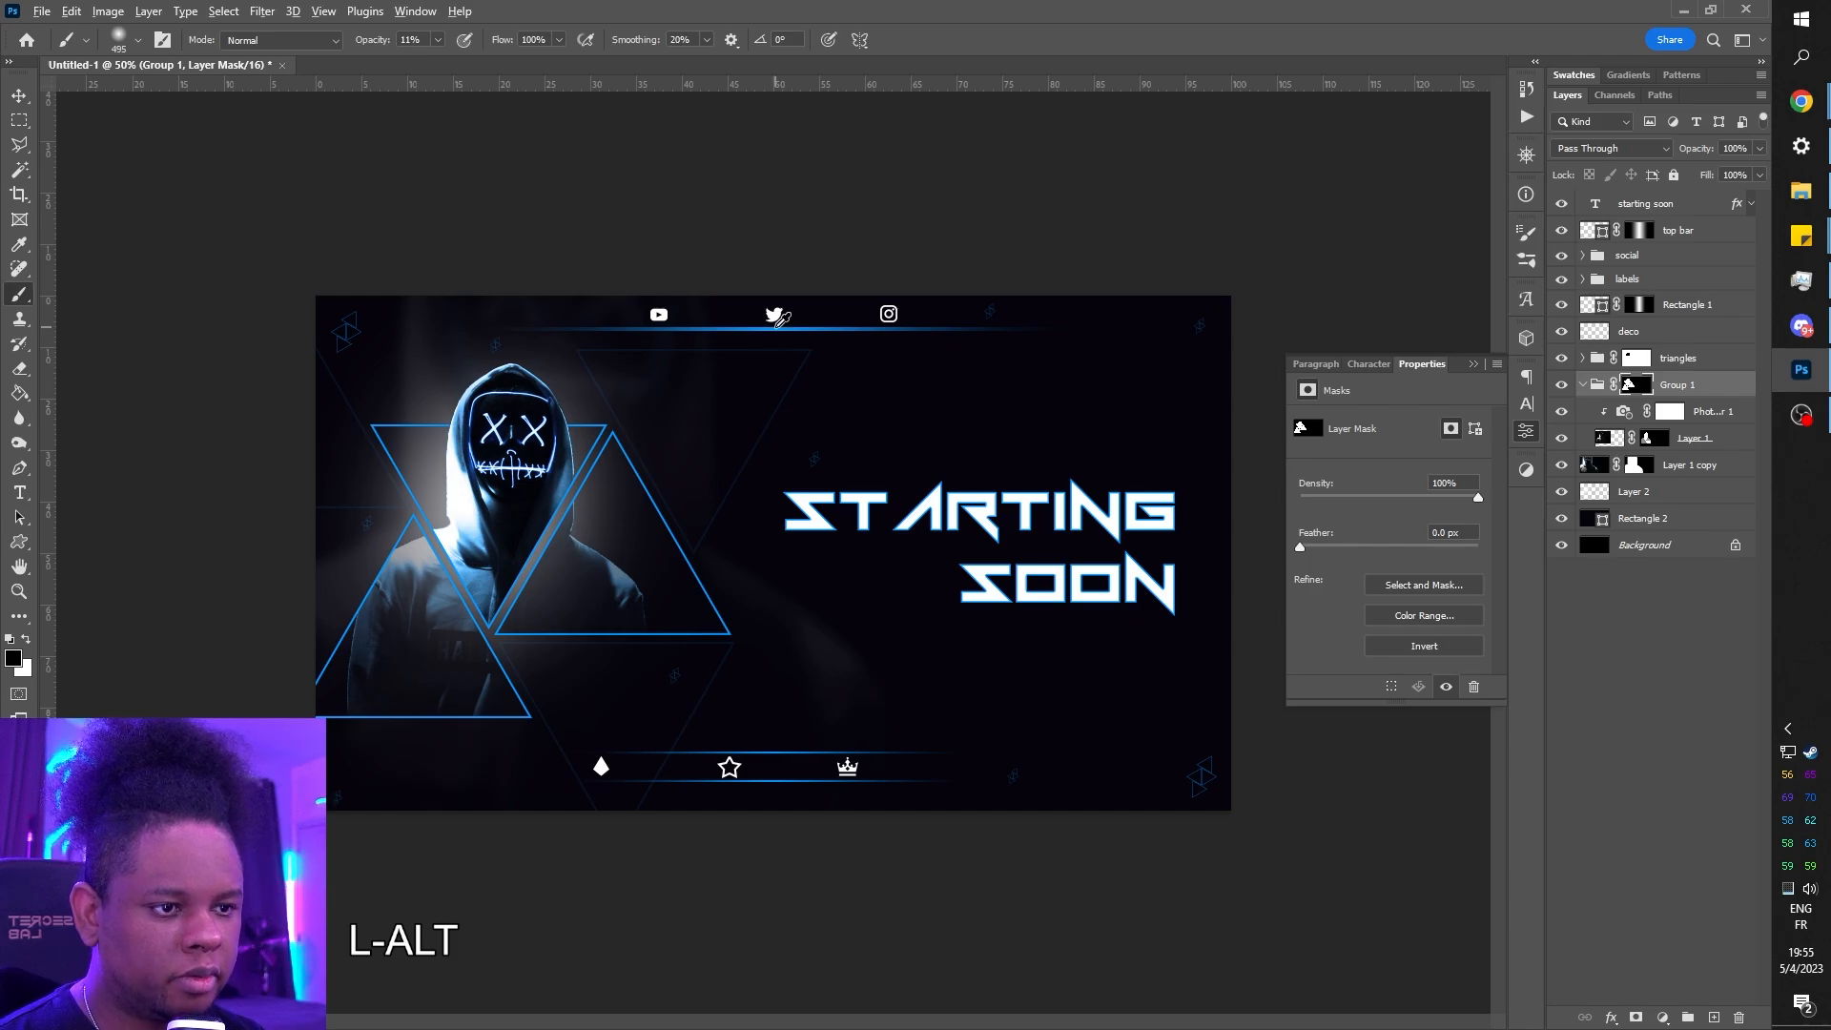
alt+click(777, 327)
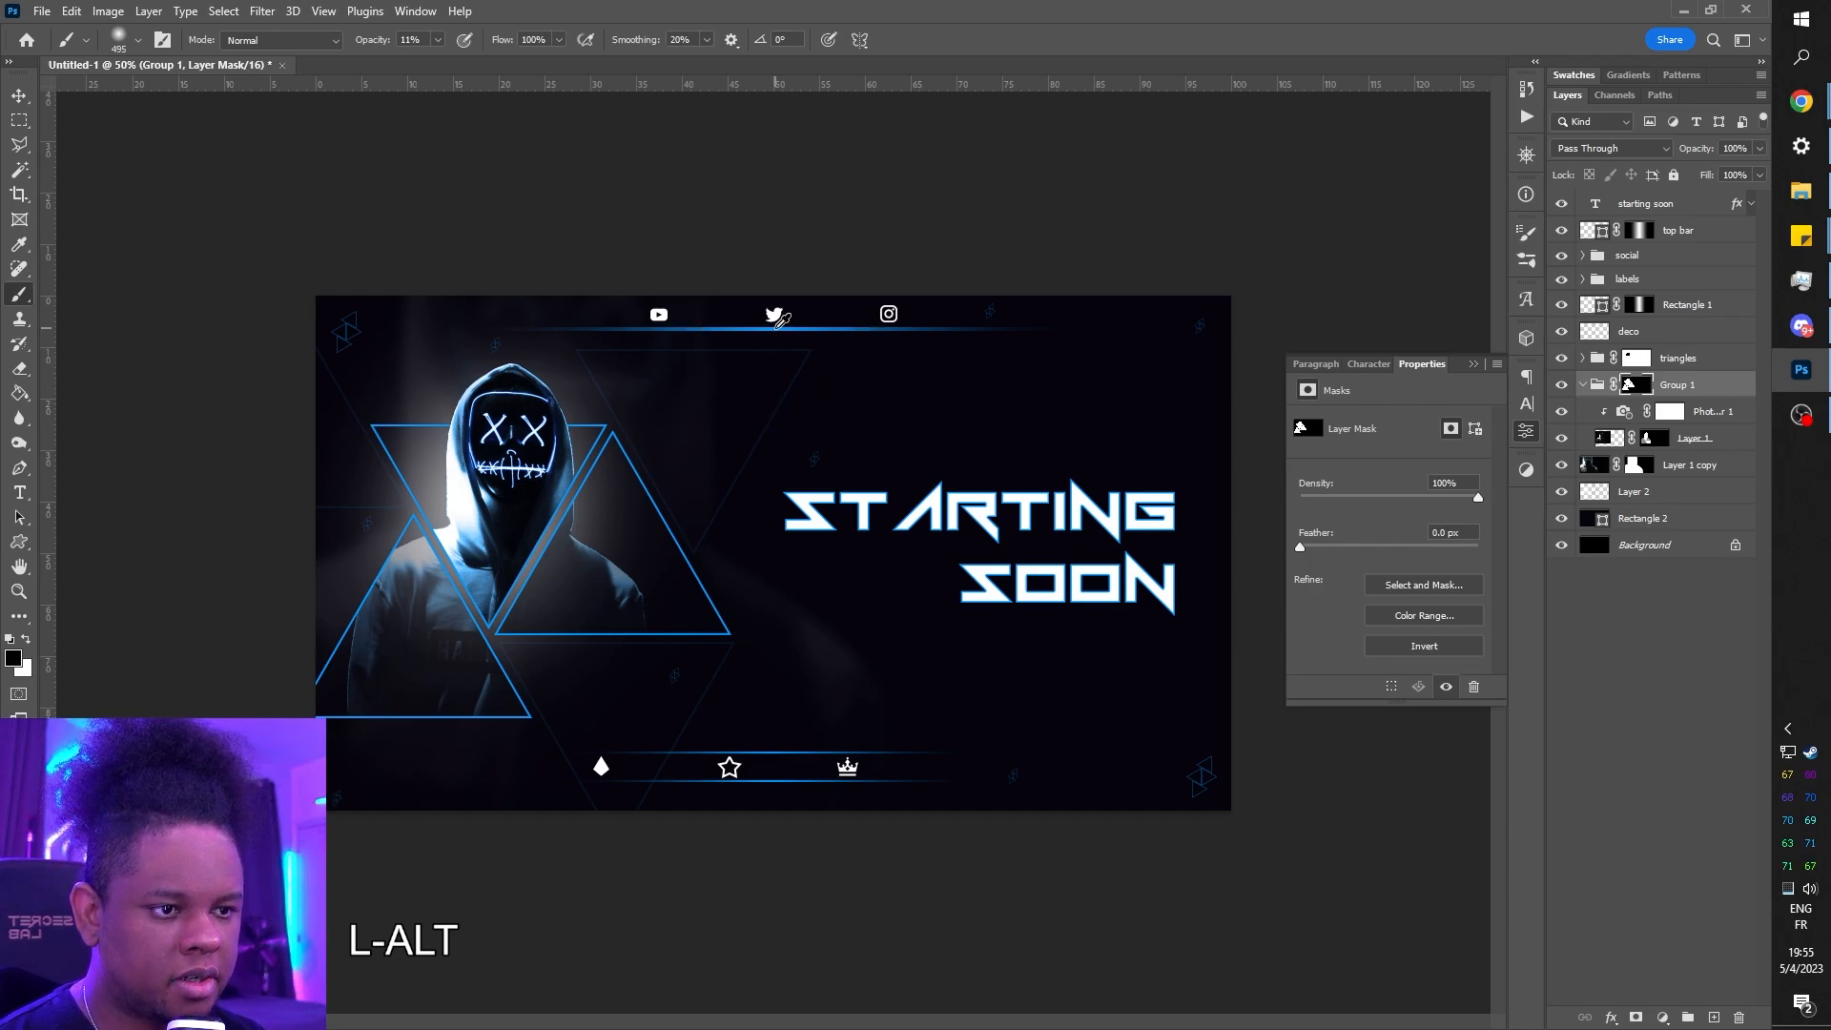
alt+click(778, 327)
click(1738, 577)
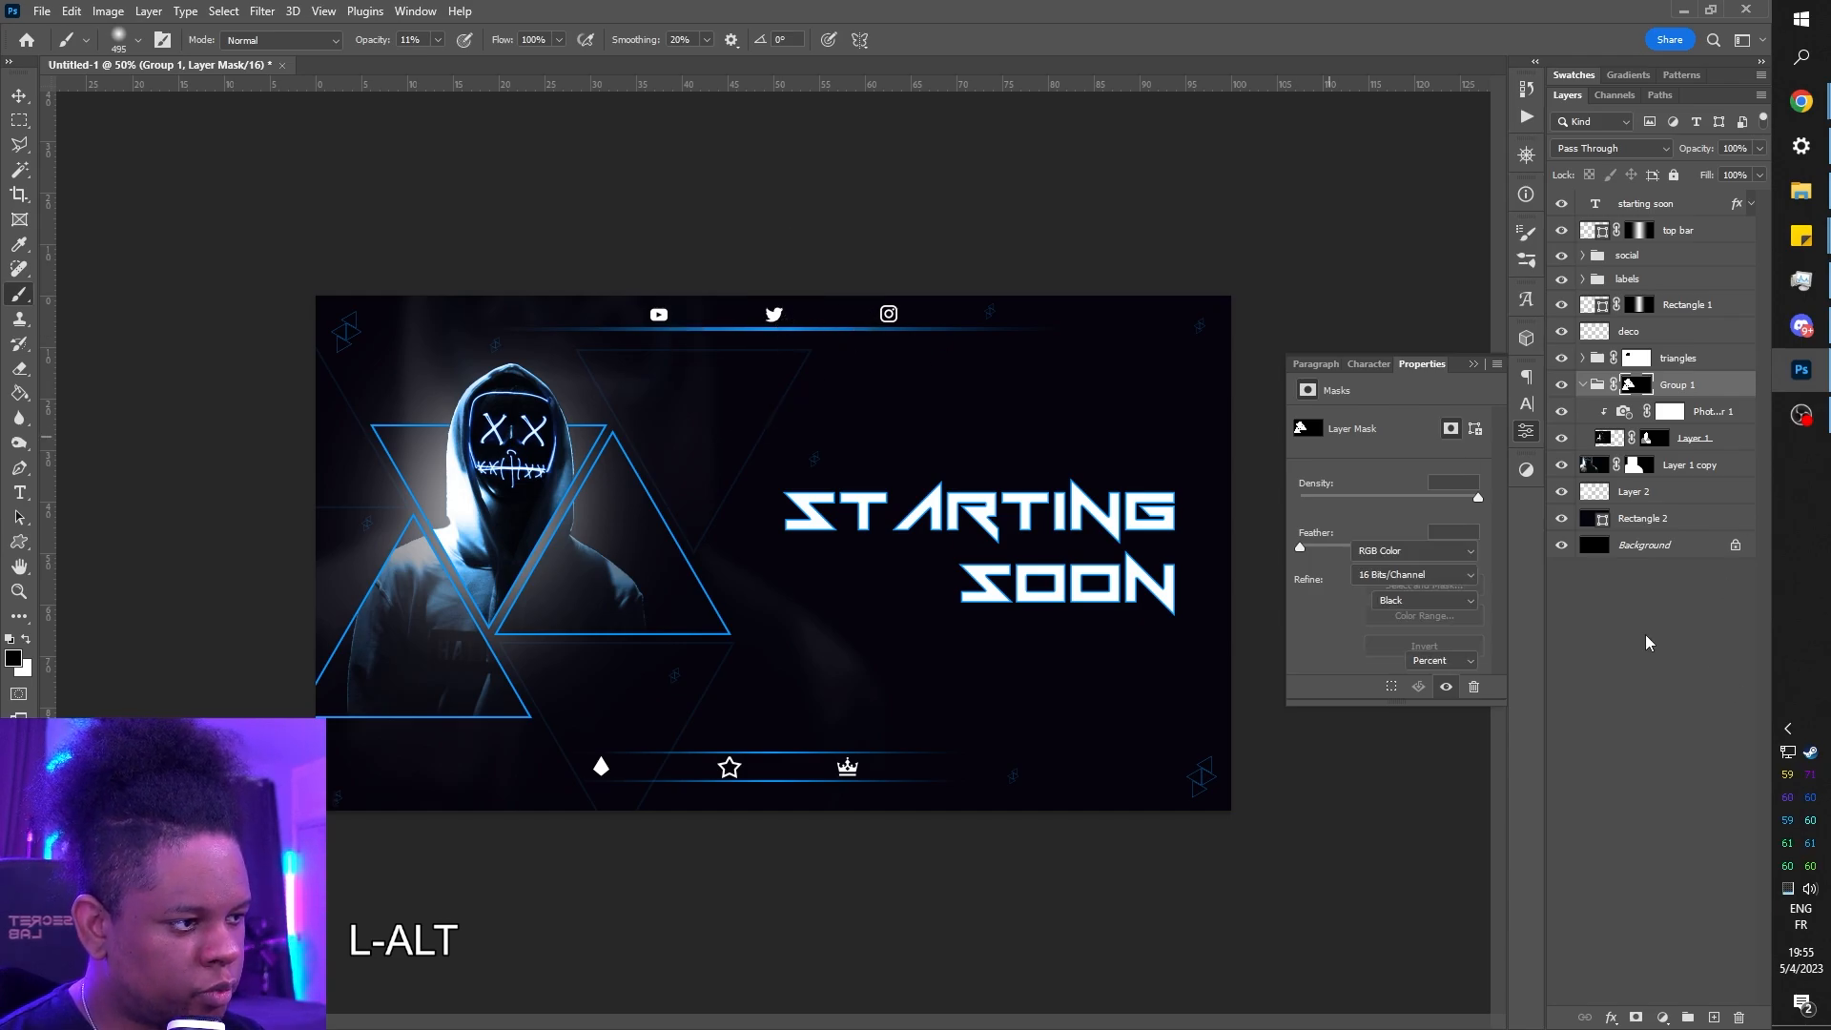
key(alt)
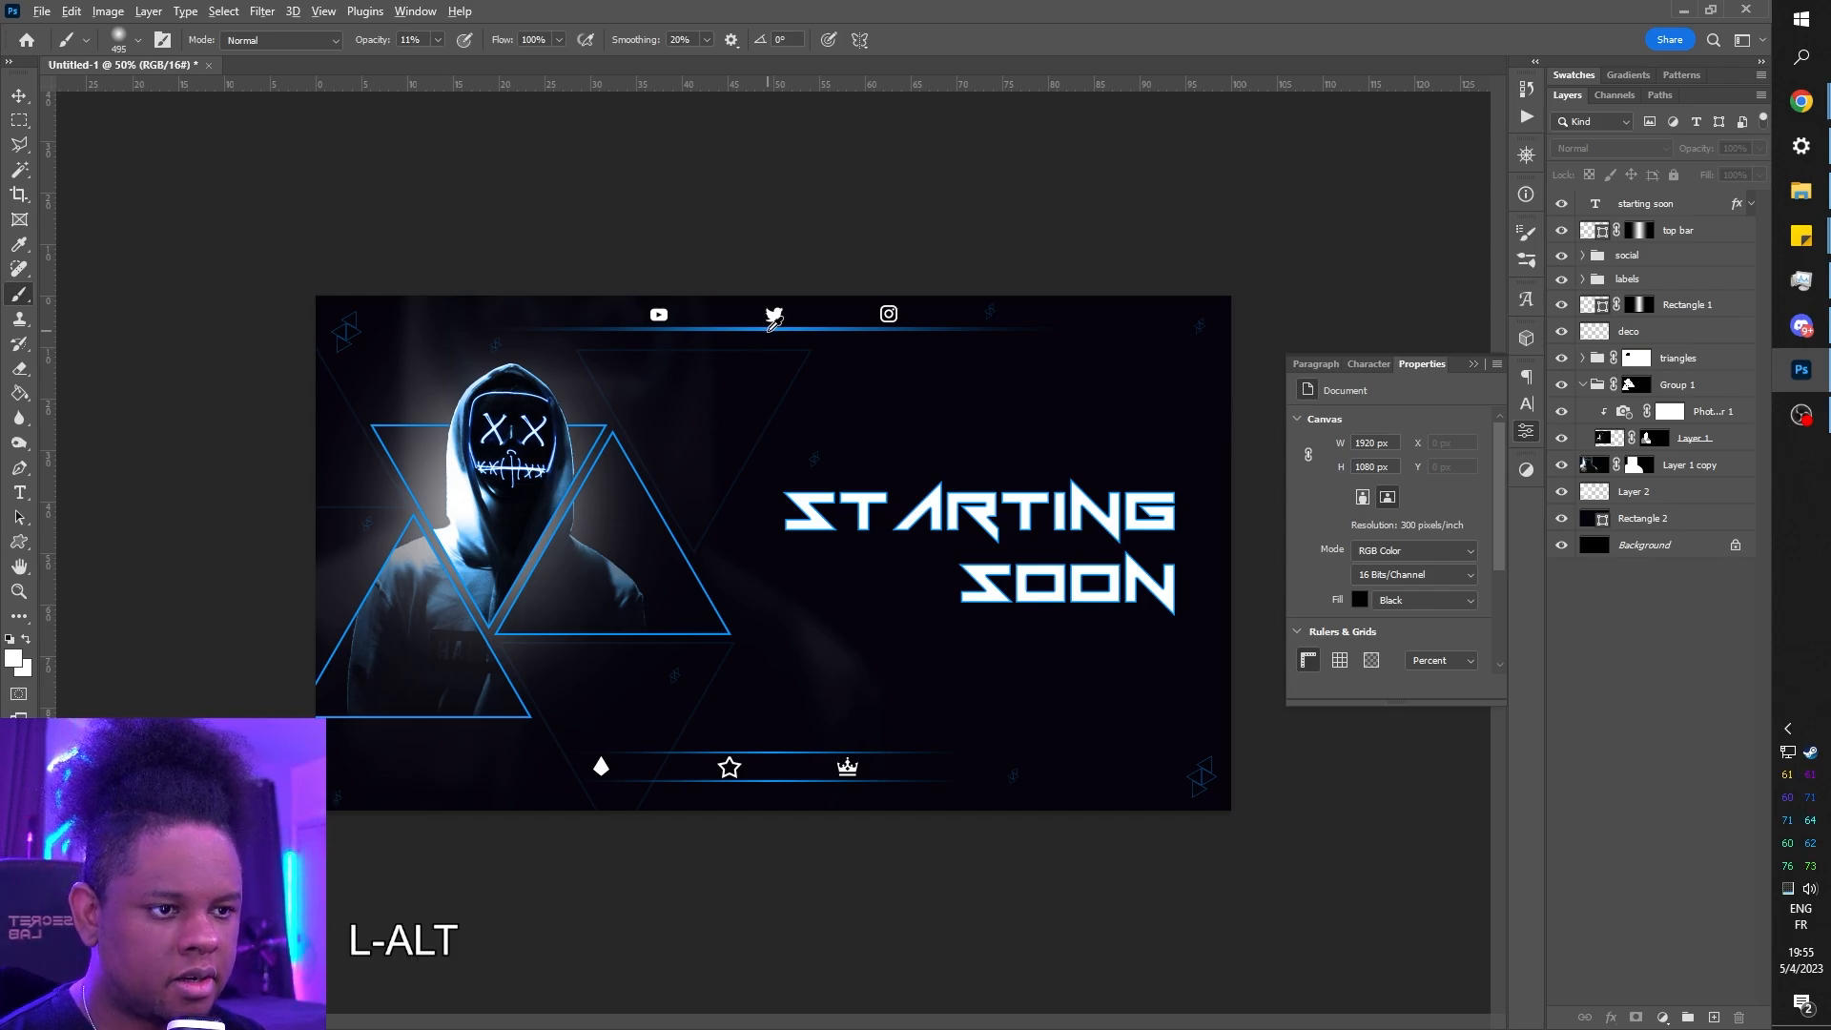
alt+click(774, 326)
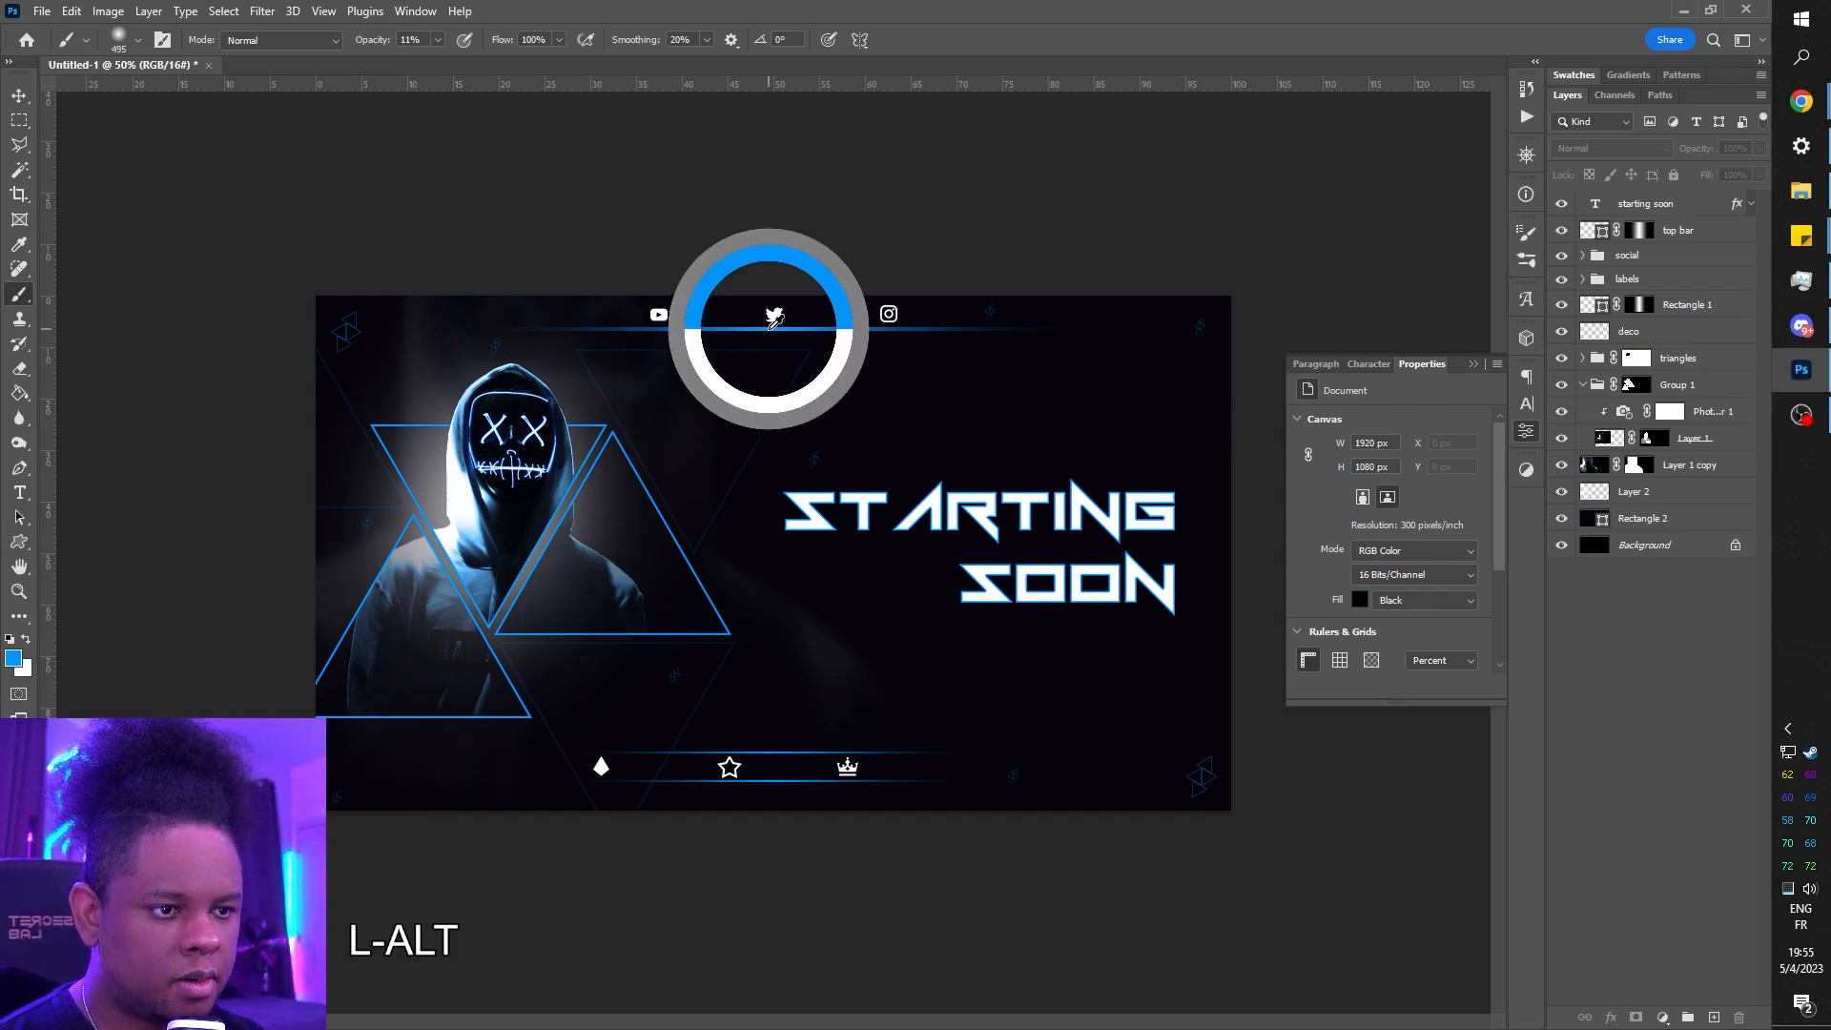
- Add a new layer above Layer 2 and set the blue brush to 1000 px and 6% opacity
click(1649, 498)
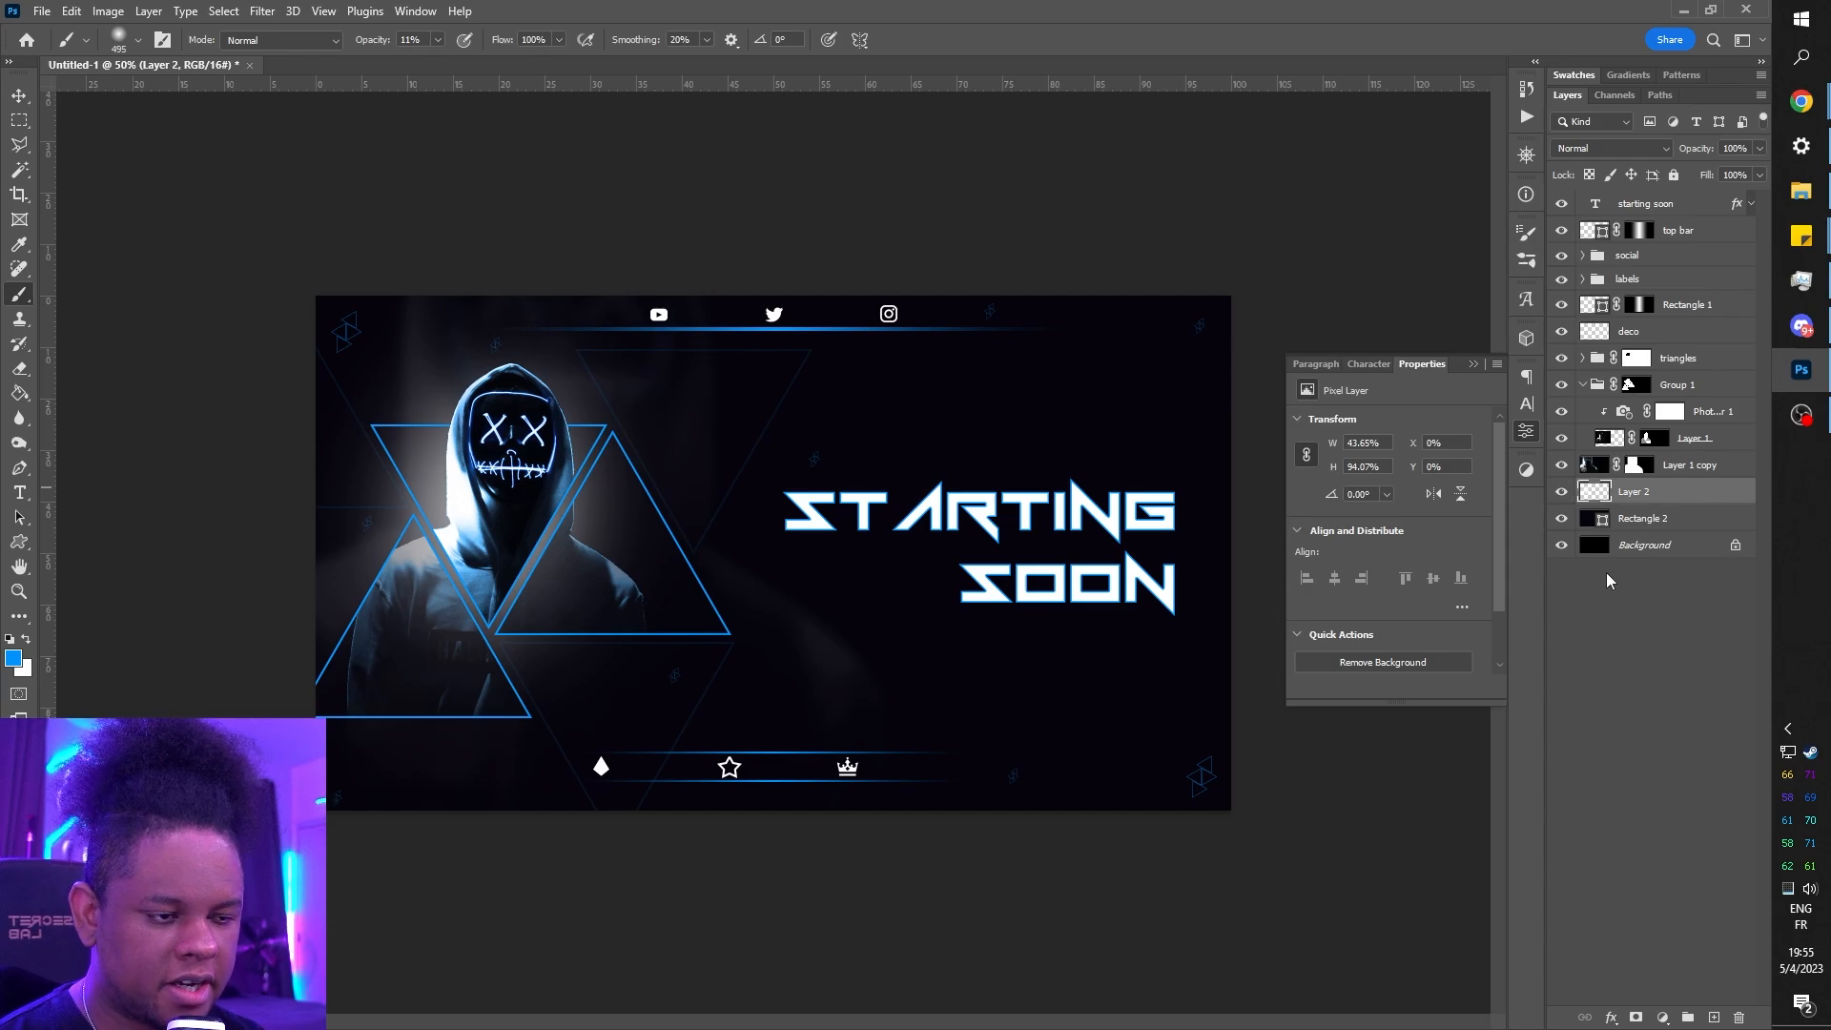
click(1714, 1017)
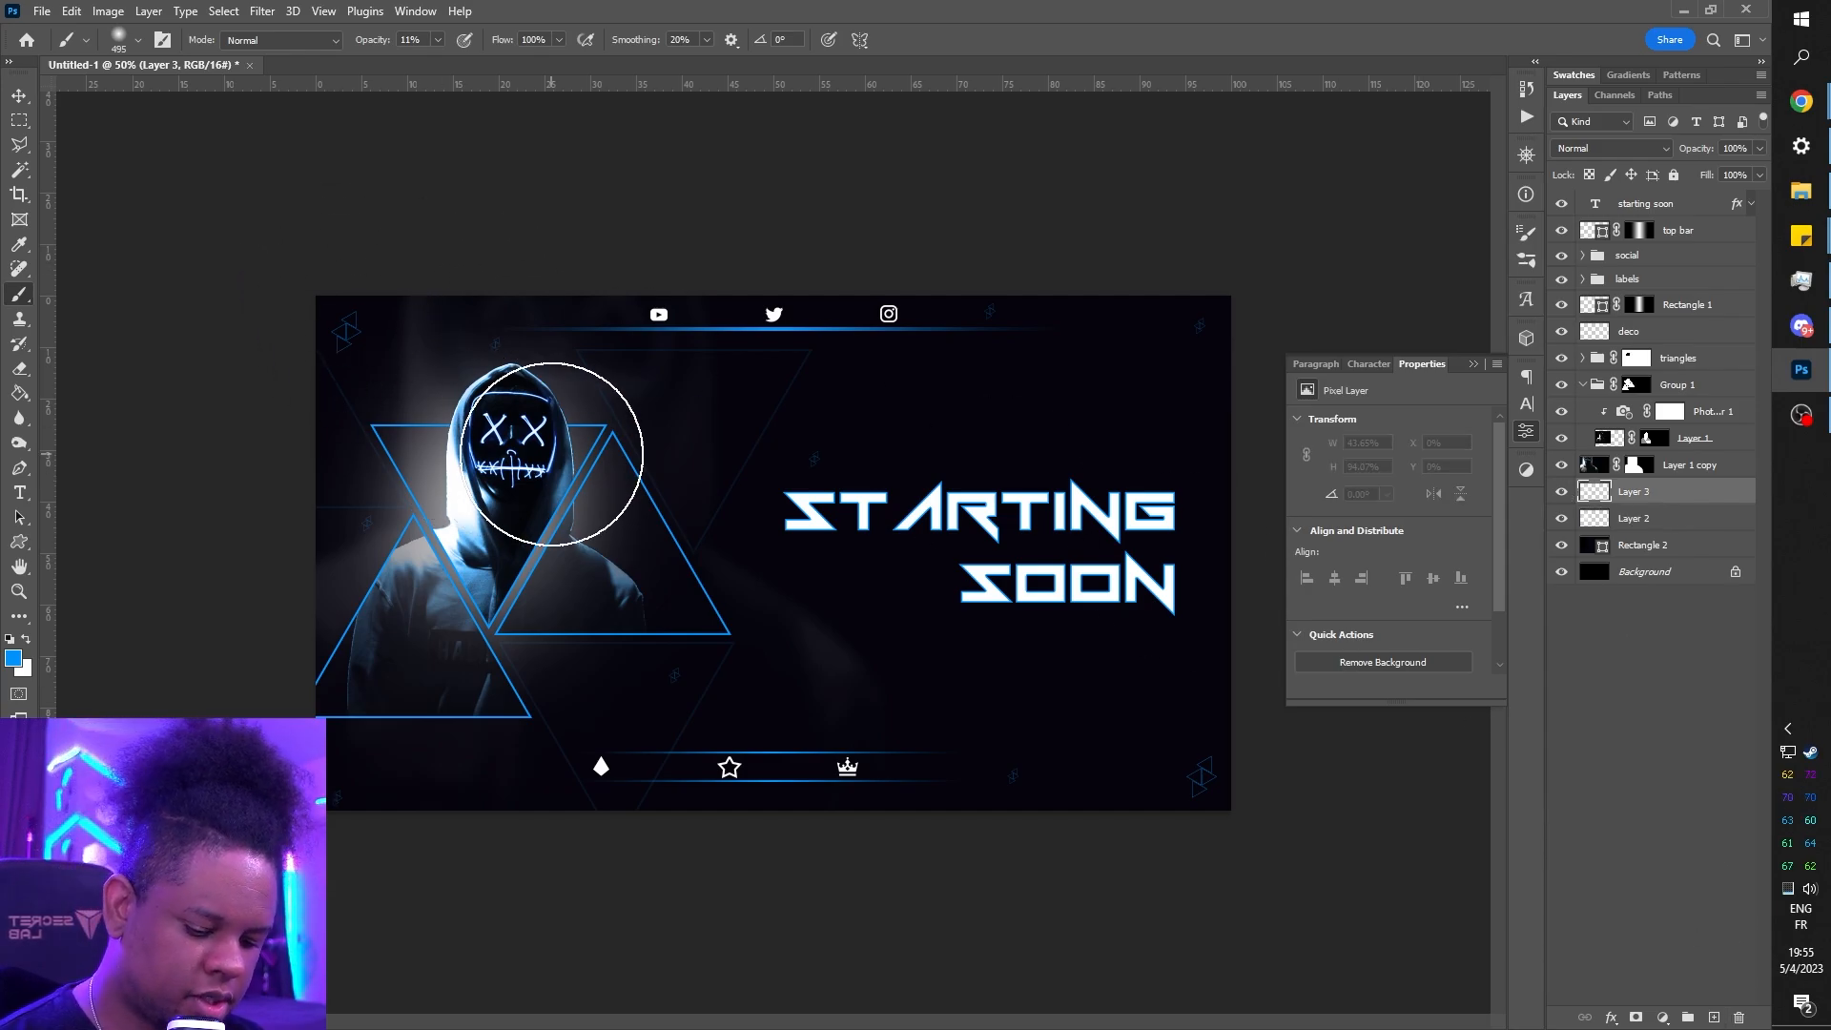
right_click(691, 518)
text(1000)
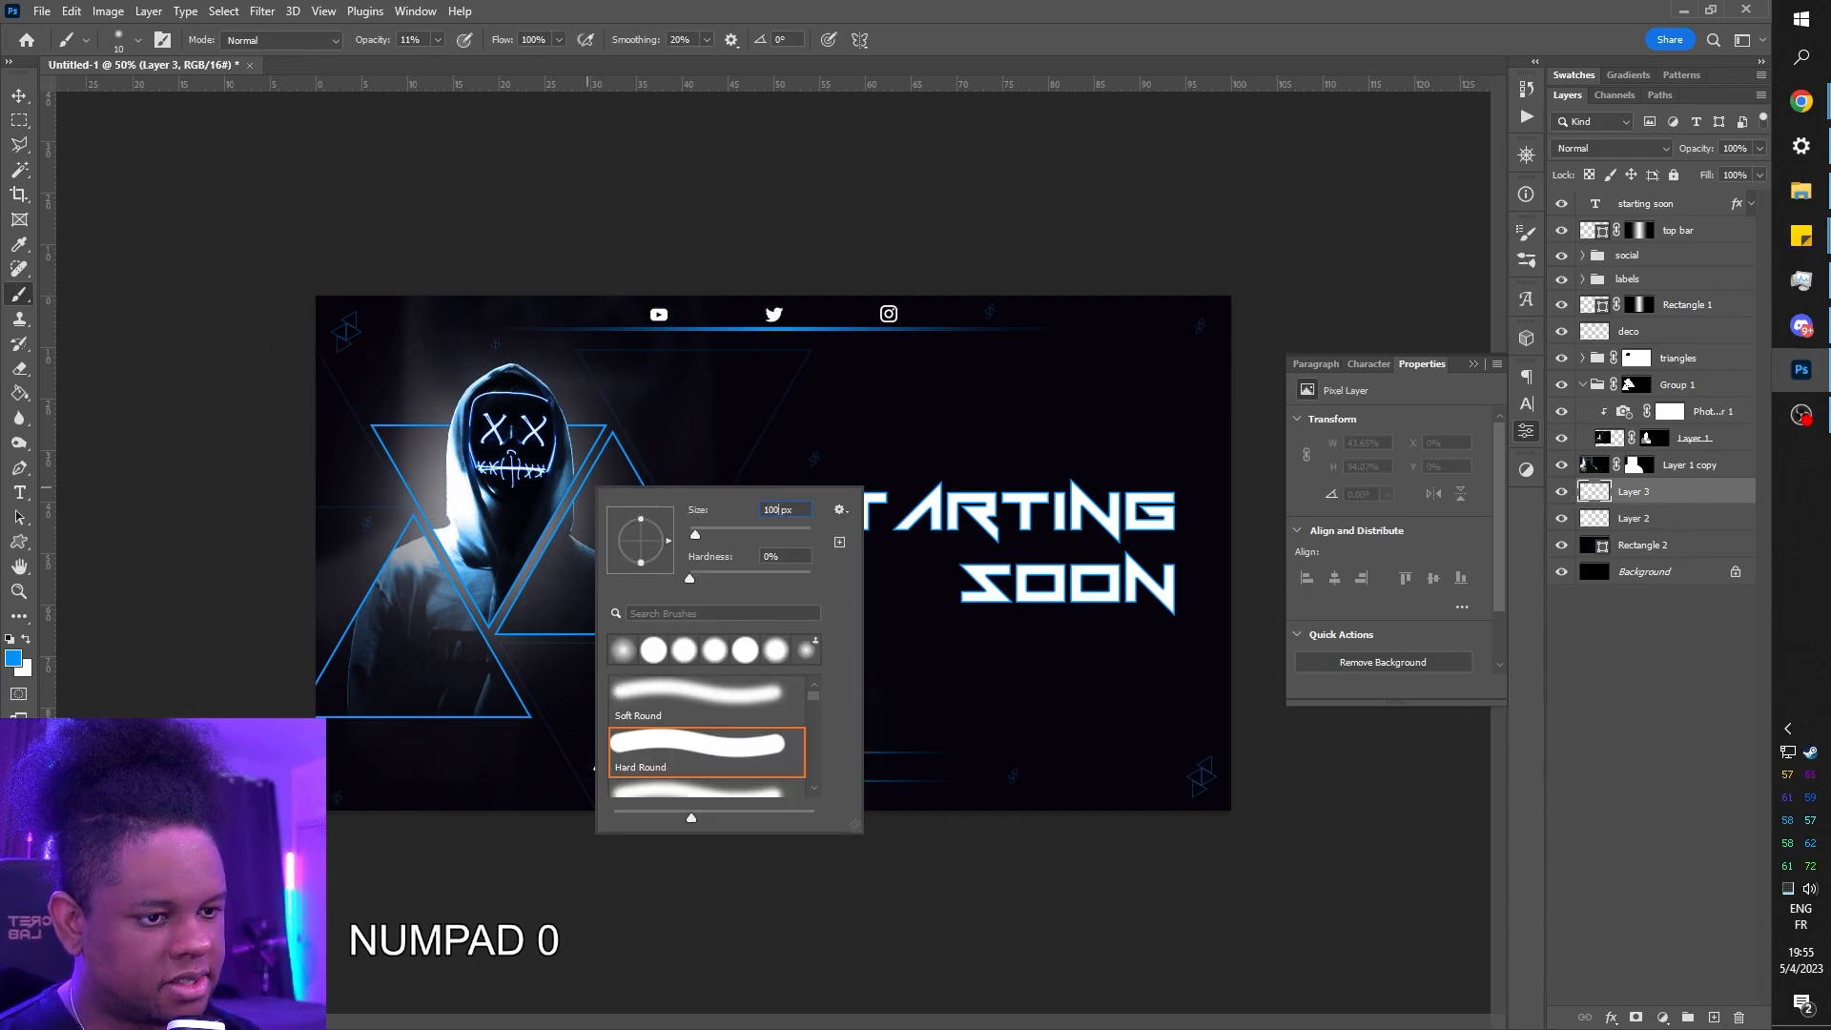
key(Return)
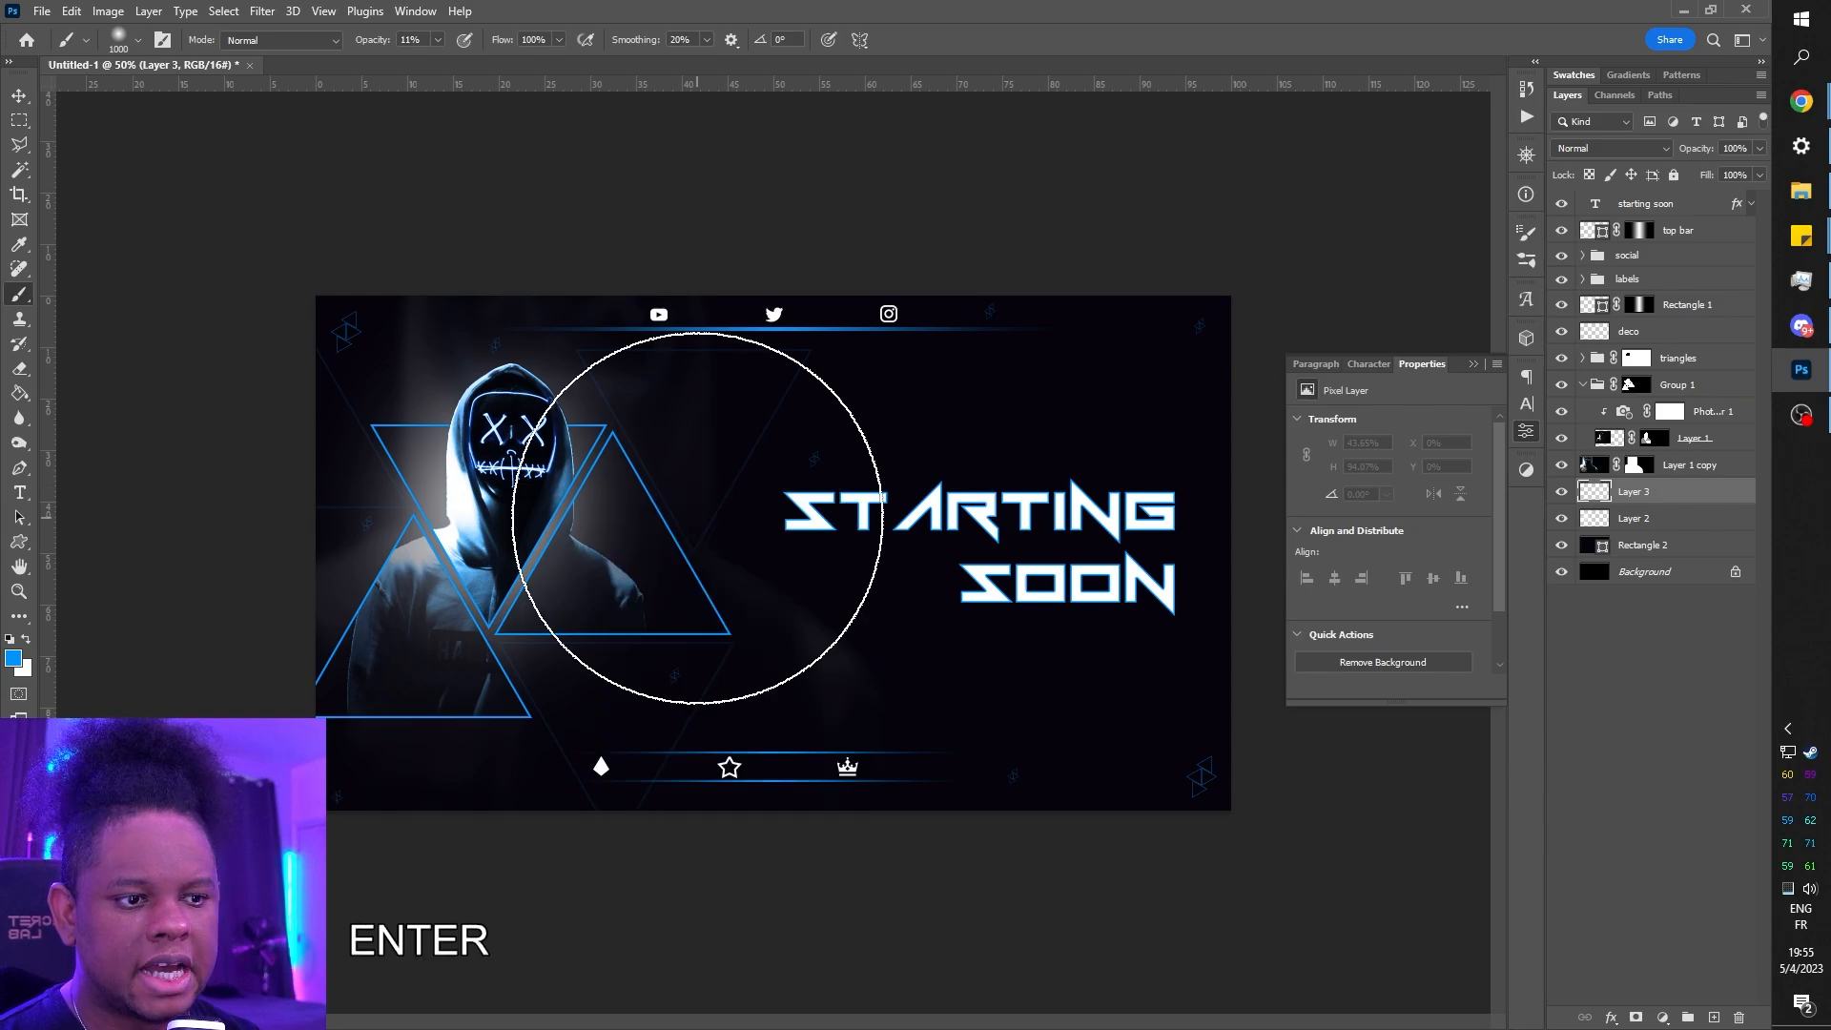
click(439, 40)
drag(435, 61, 434, 61)
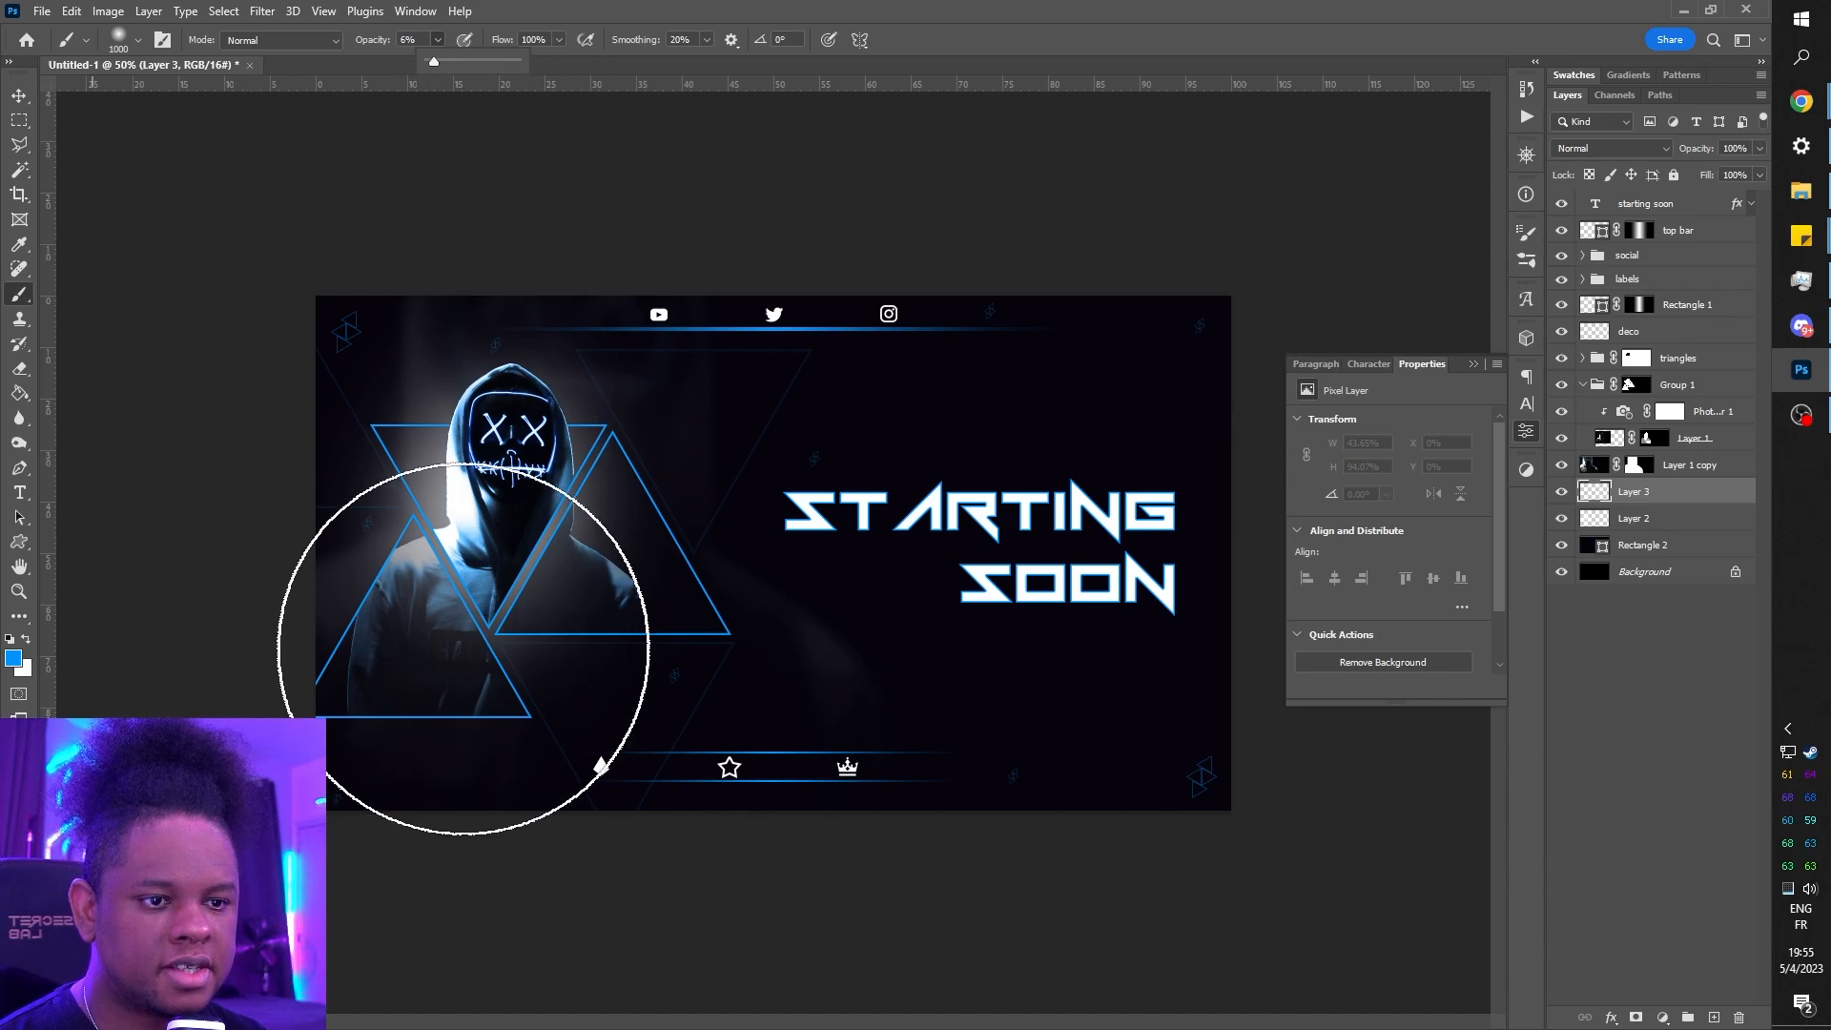
- Paint a soft blue glow on Layer 3 around the masked figure and the triangles
drag(358, 428, 419, 315)
drag(536, 330, 471, 610)
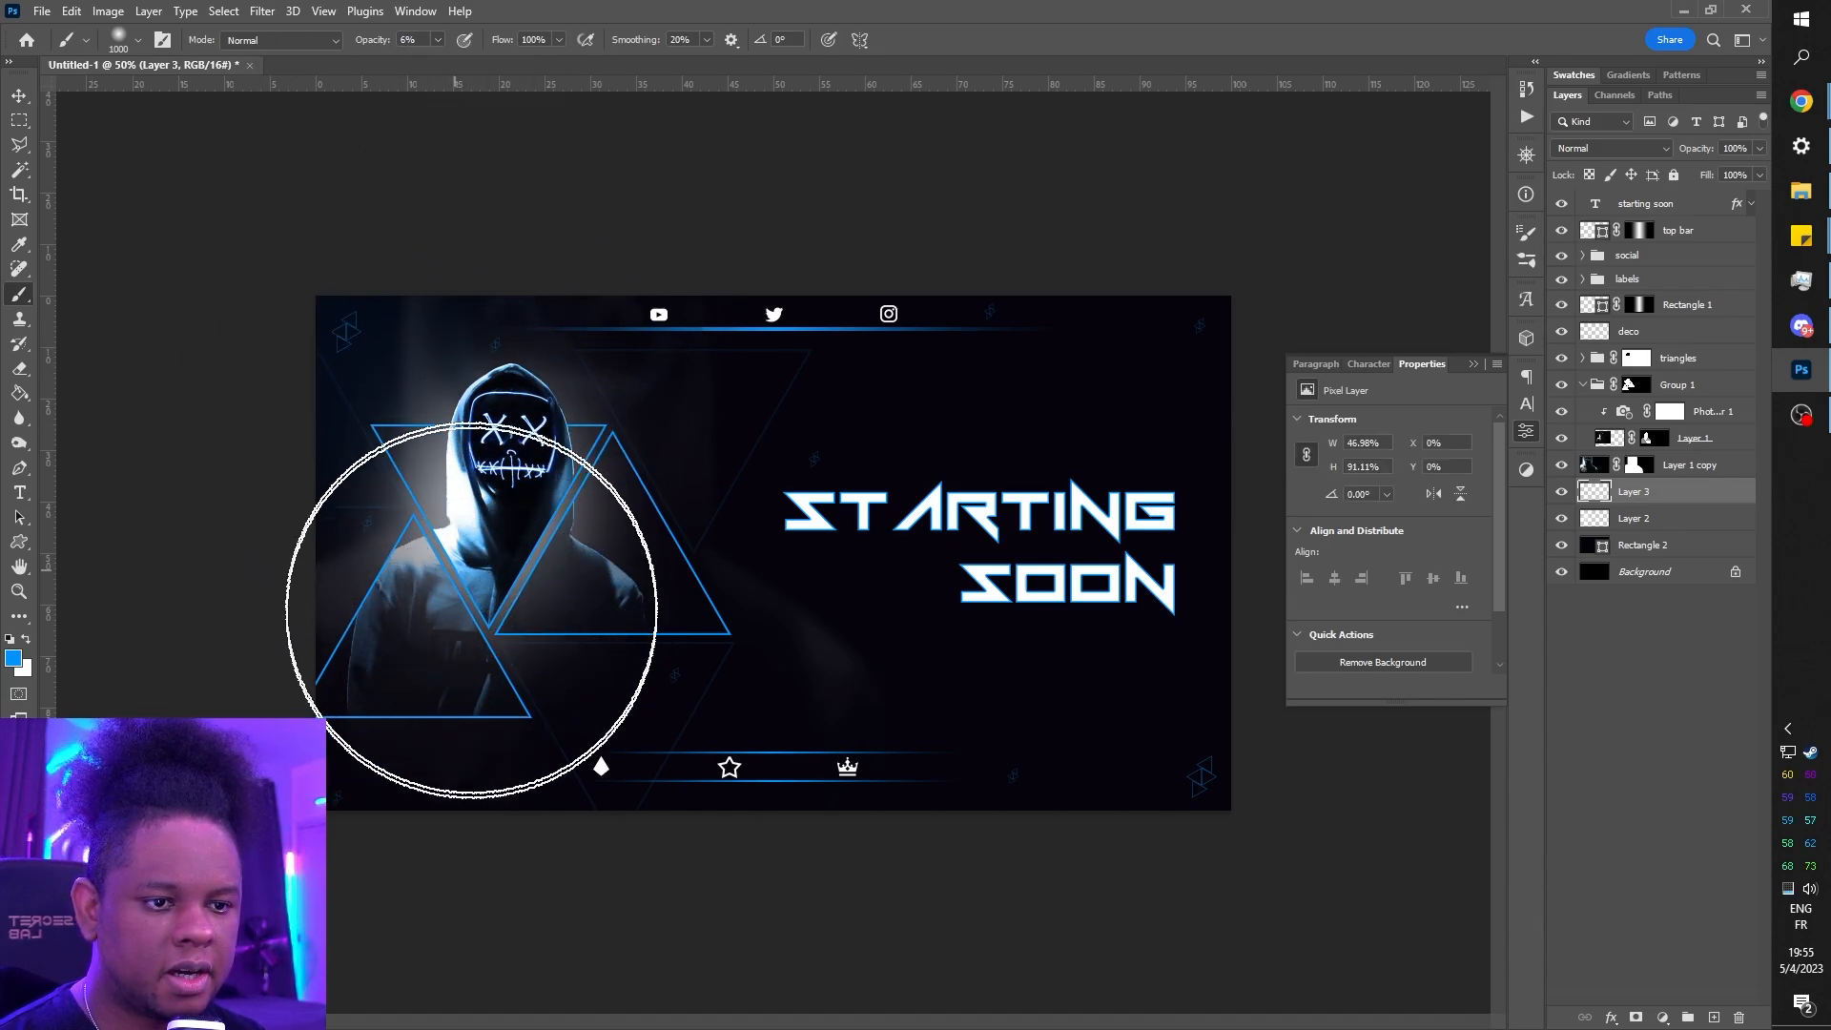
mouse_move(599, 459)
mouse_down()
mouse_move(652, 817)
mouse_move(619, 622)
mouse_move(646, 654)
mouse_up()
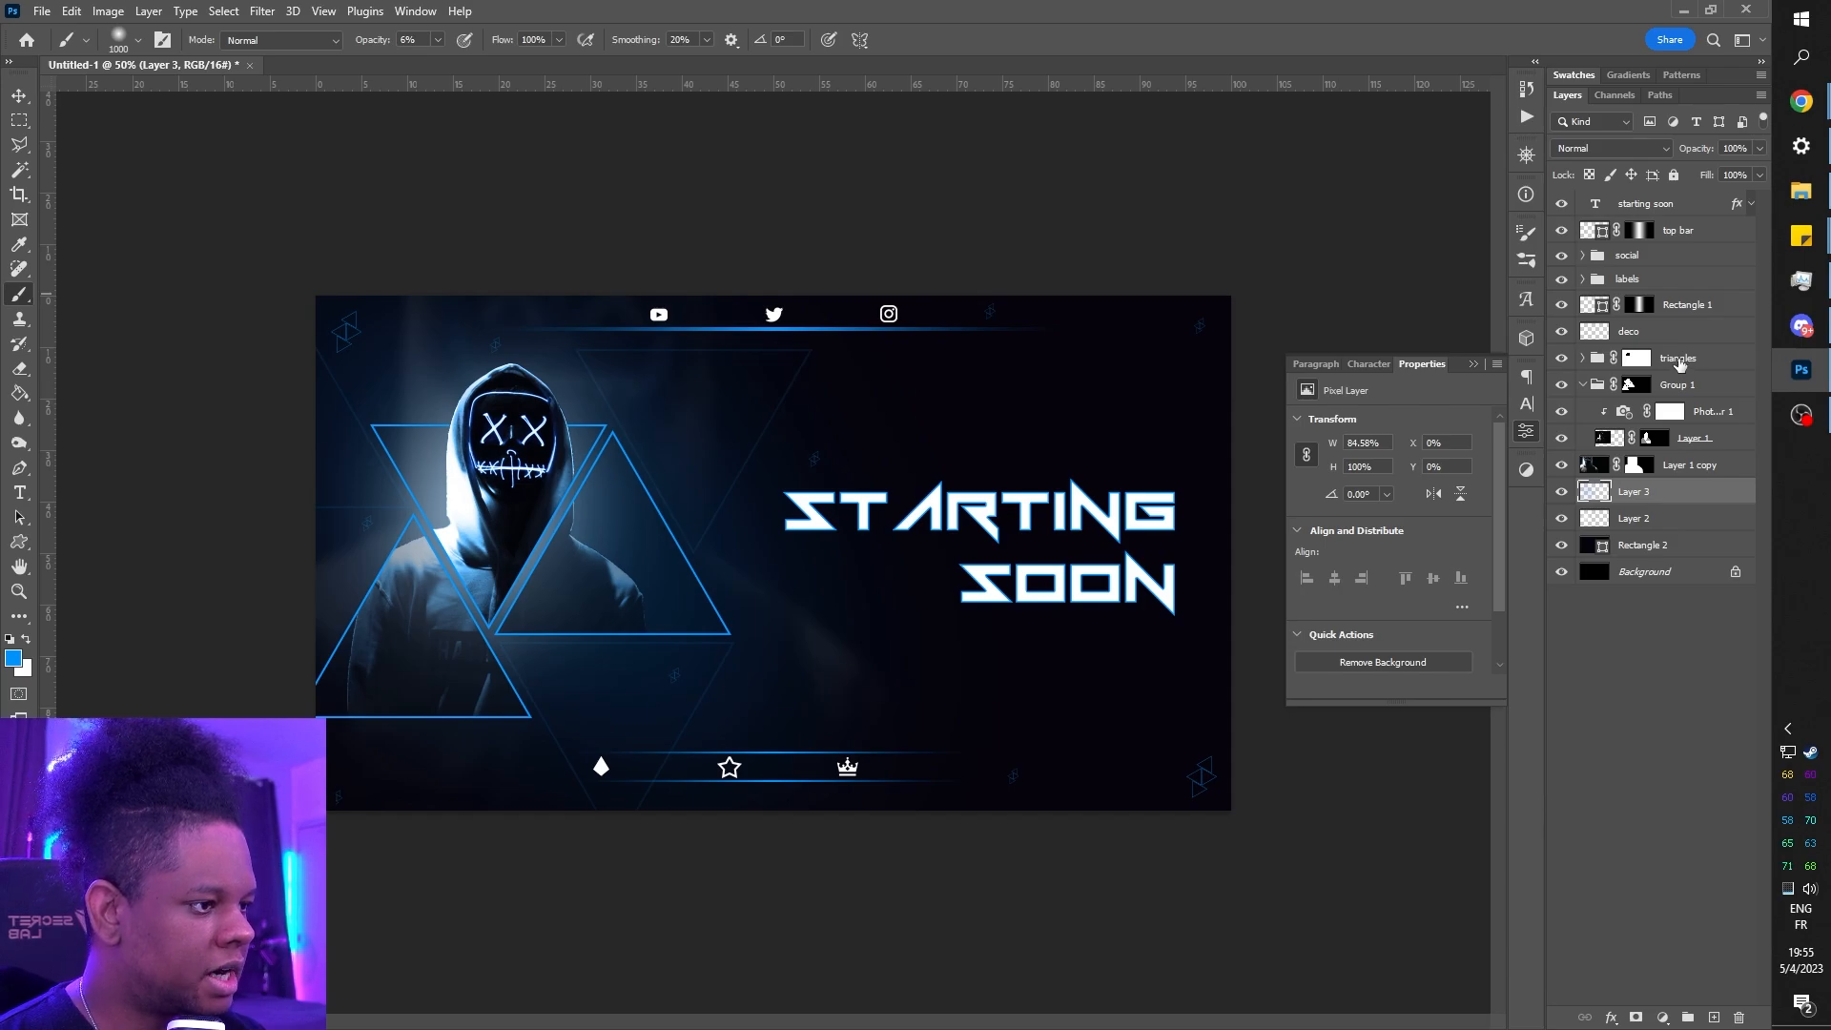
- Collapse Group 1, duplicate the triangles group directly above the original and merge the copy into a single layer
click(1583, 385)
click(1688, 361)
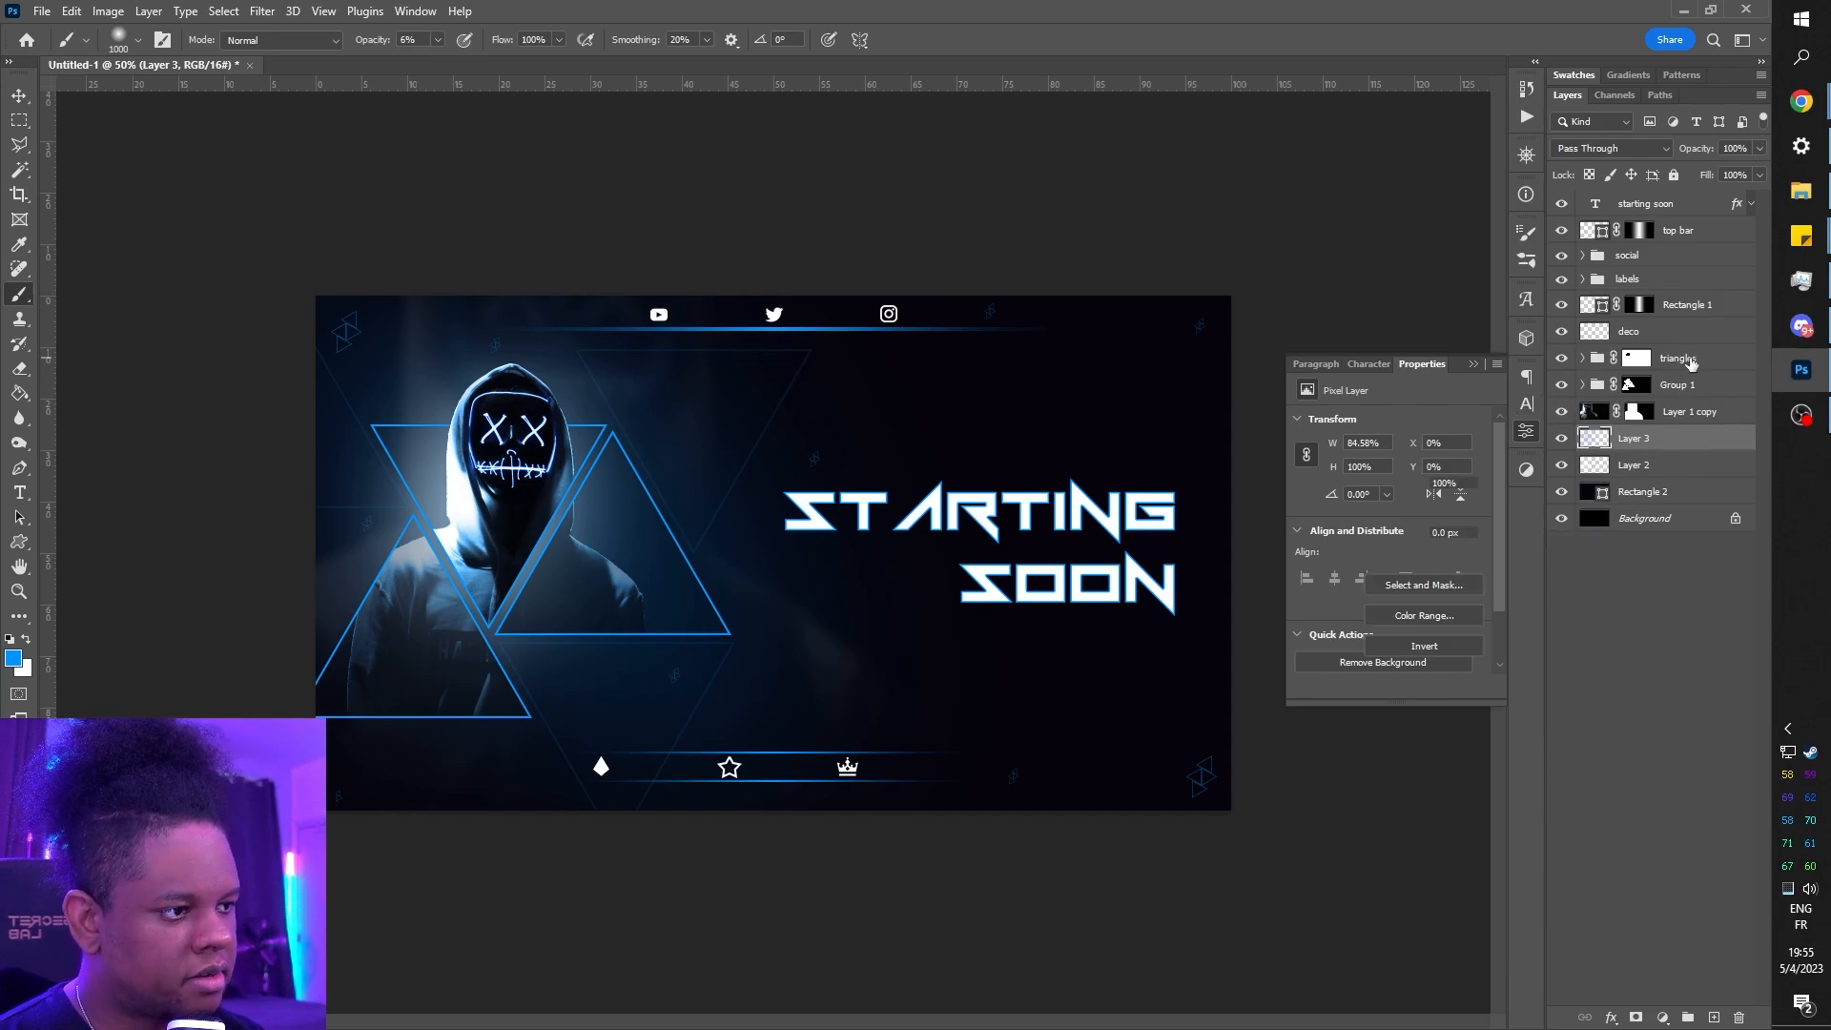
key(alt)
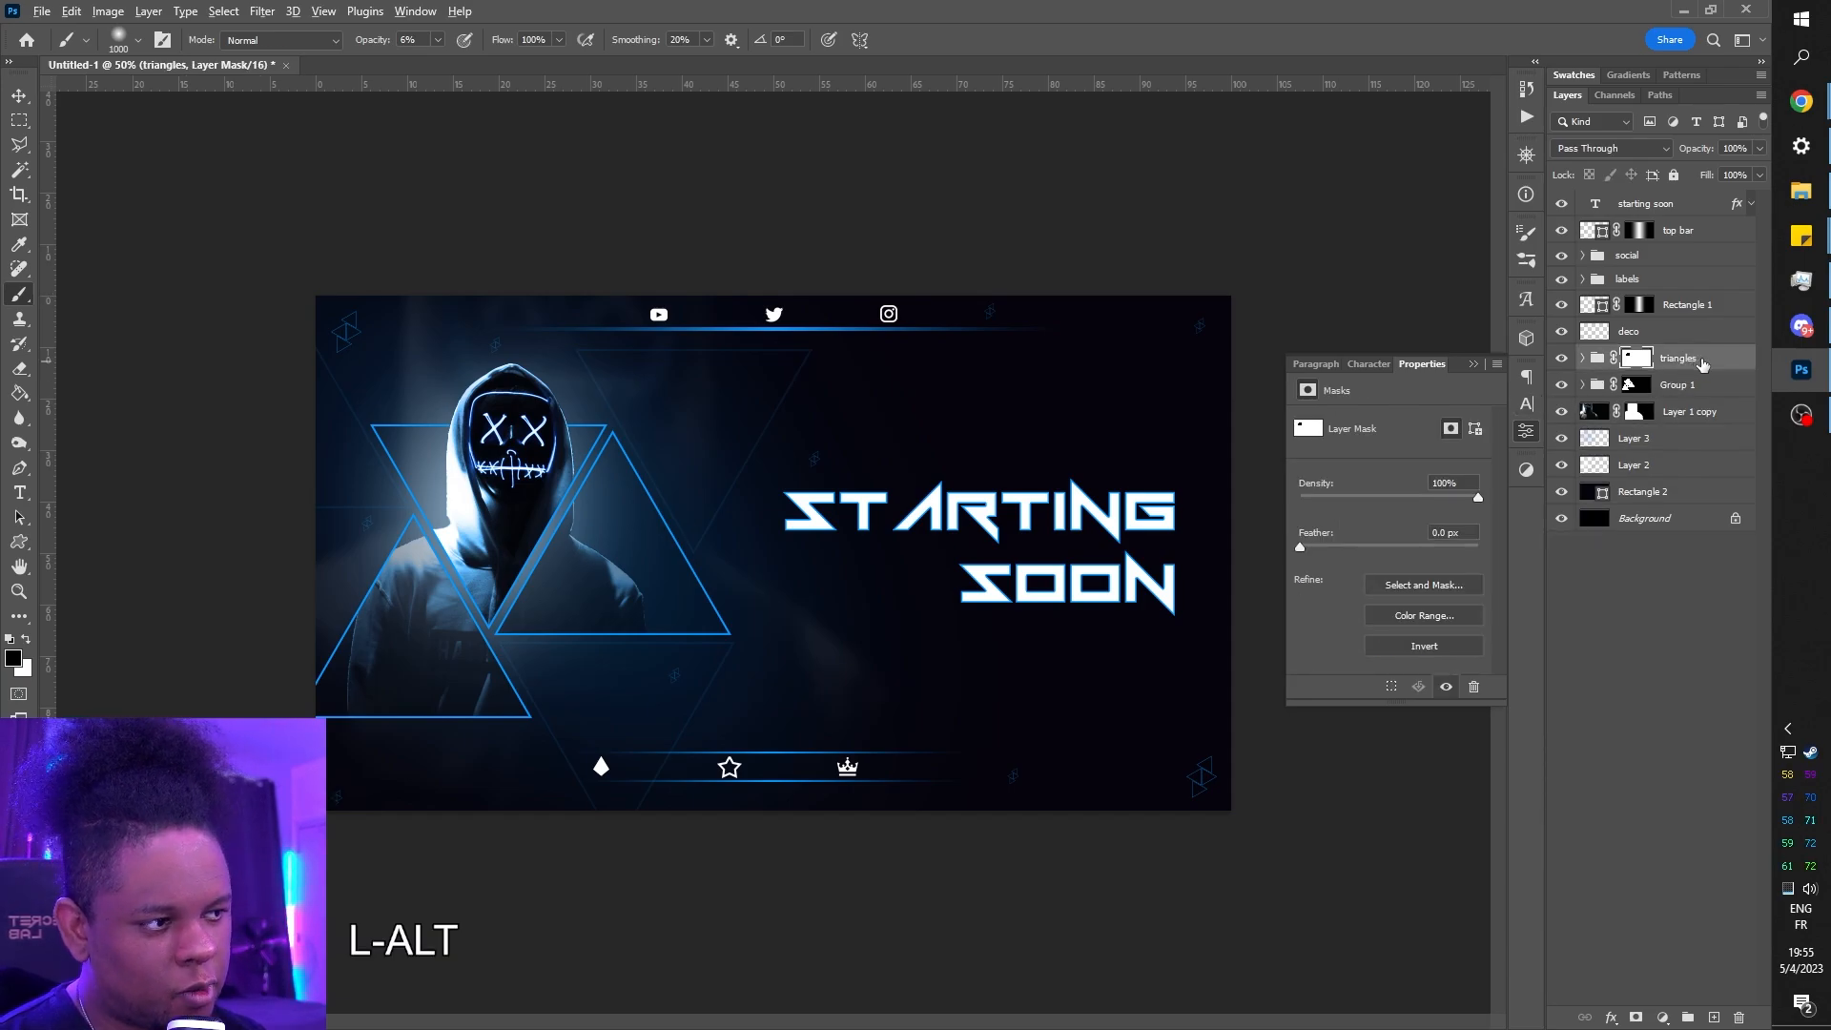
drag(1703, 366, 1703, 355)
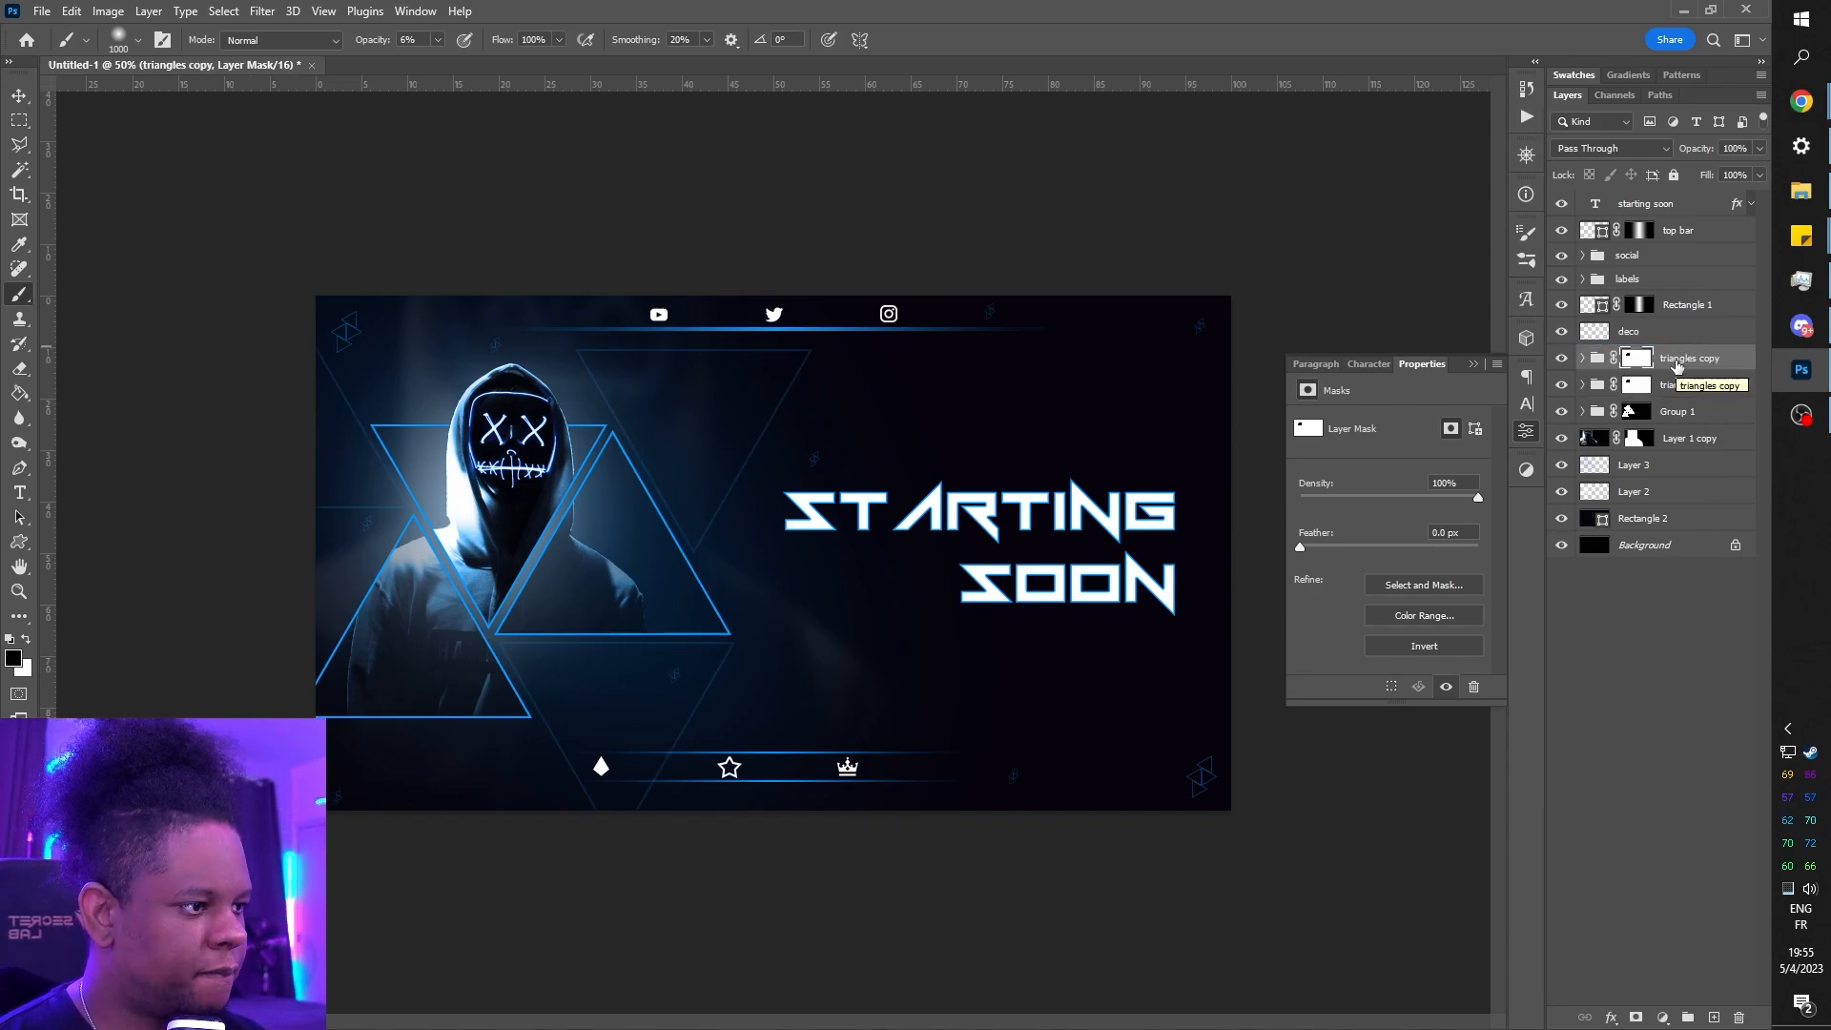
right_click(1676, 365)
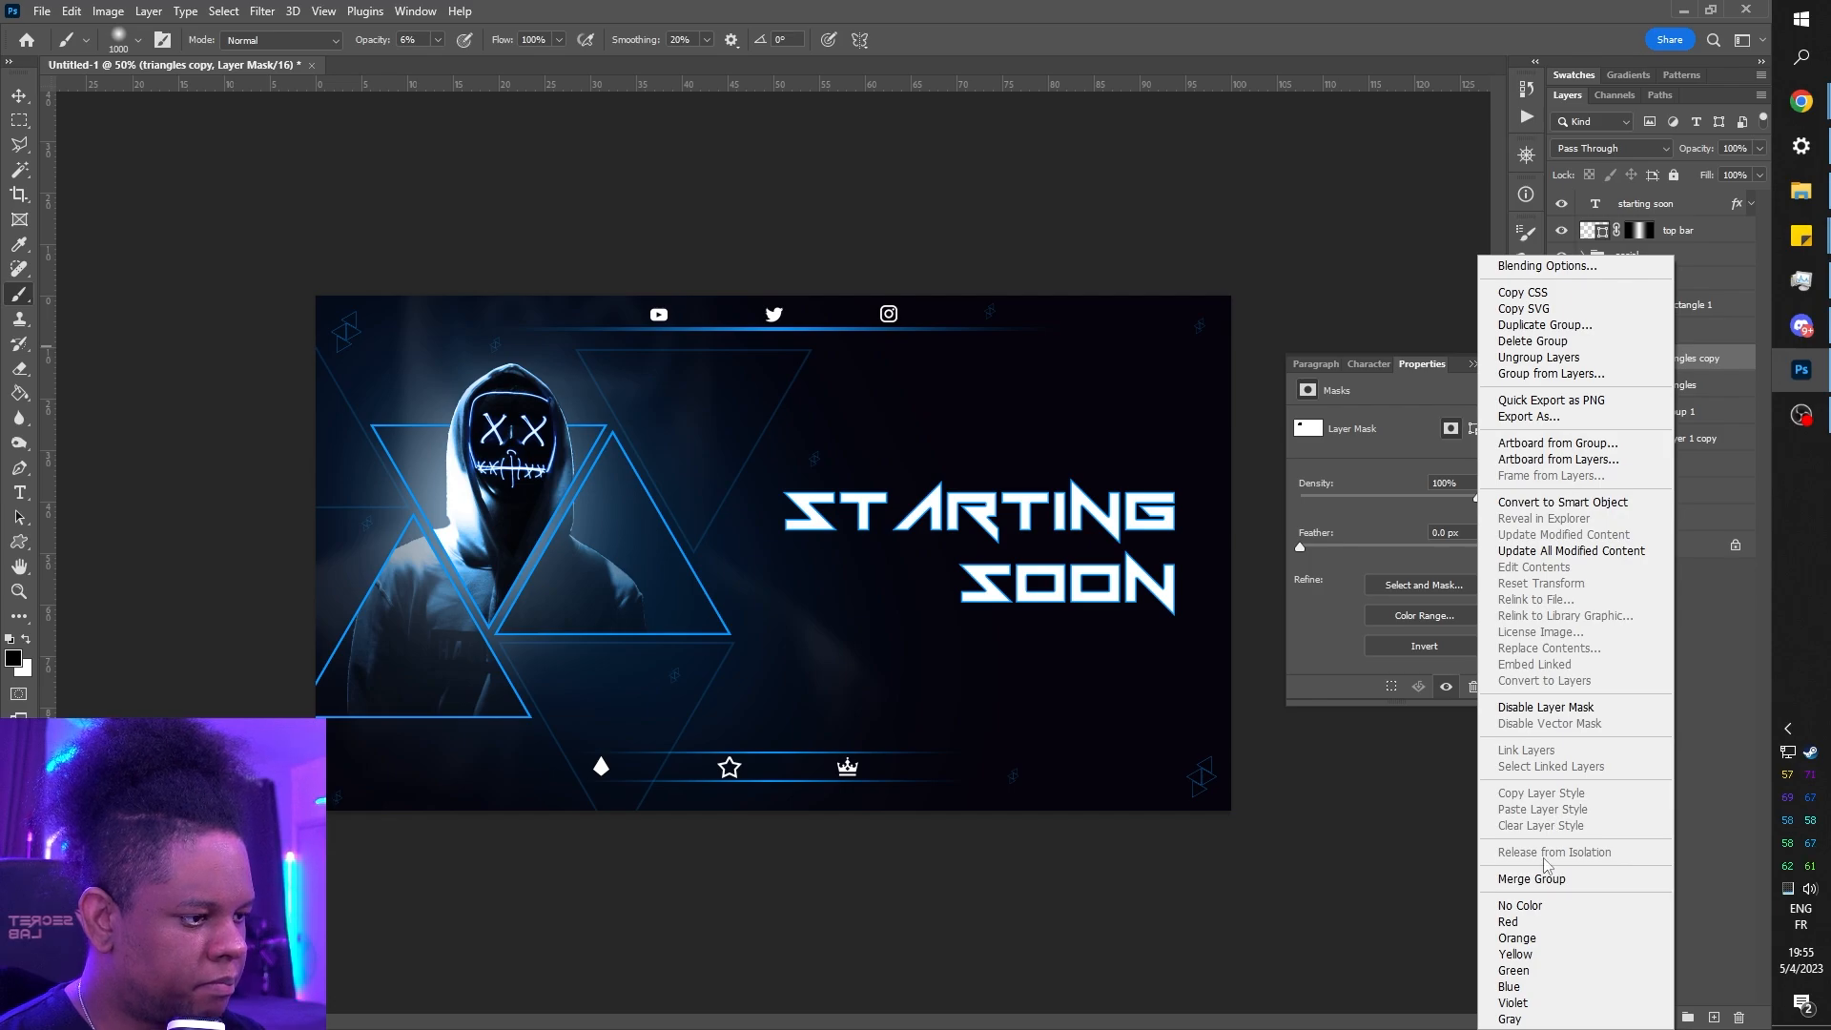
click(1709, 351)
right_click(1640, 367)
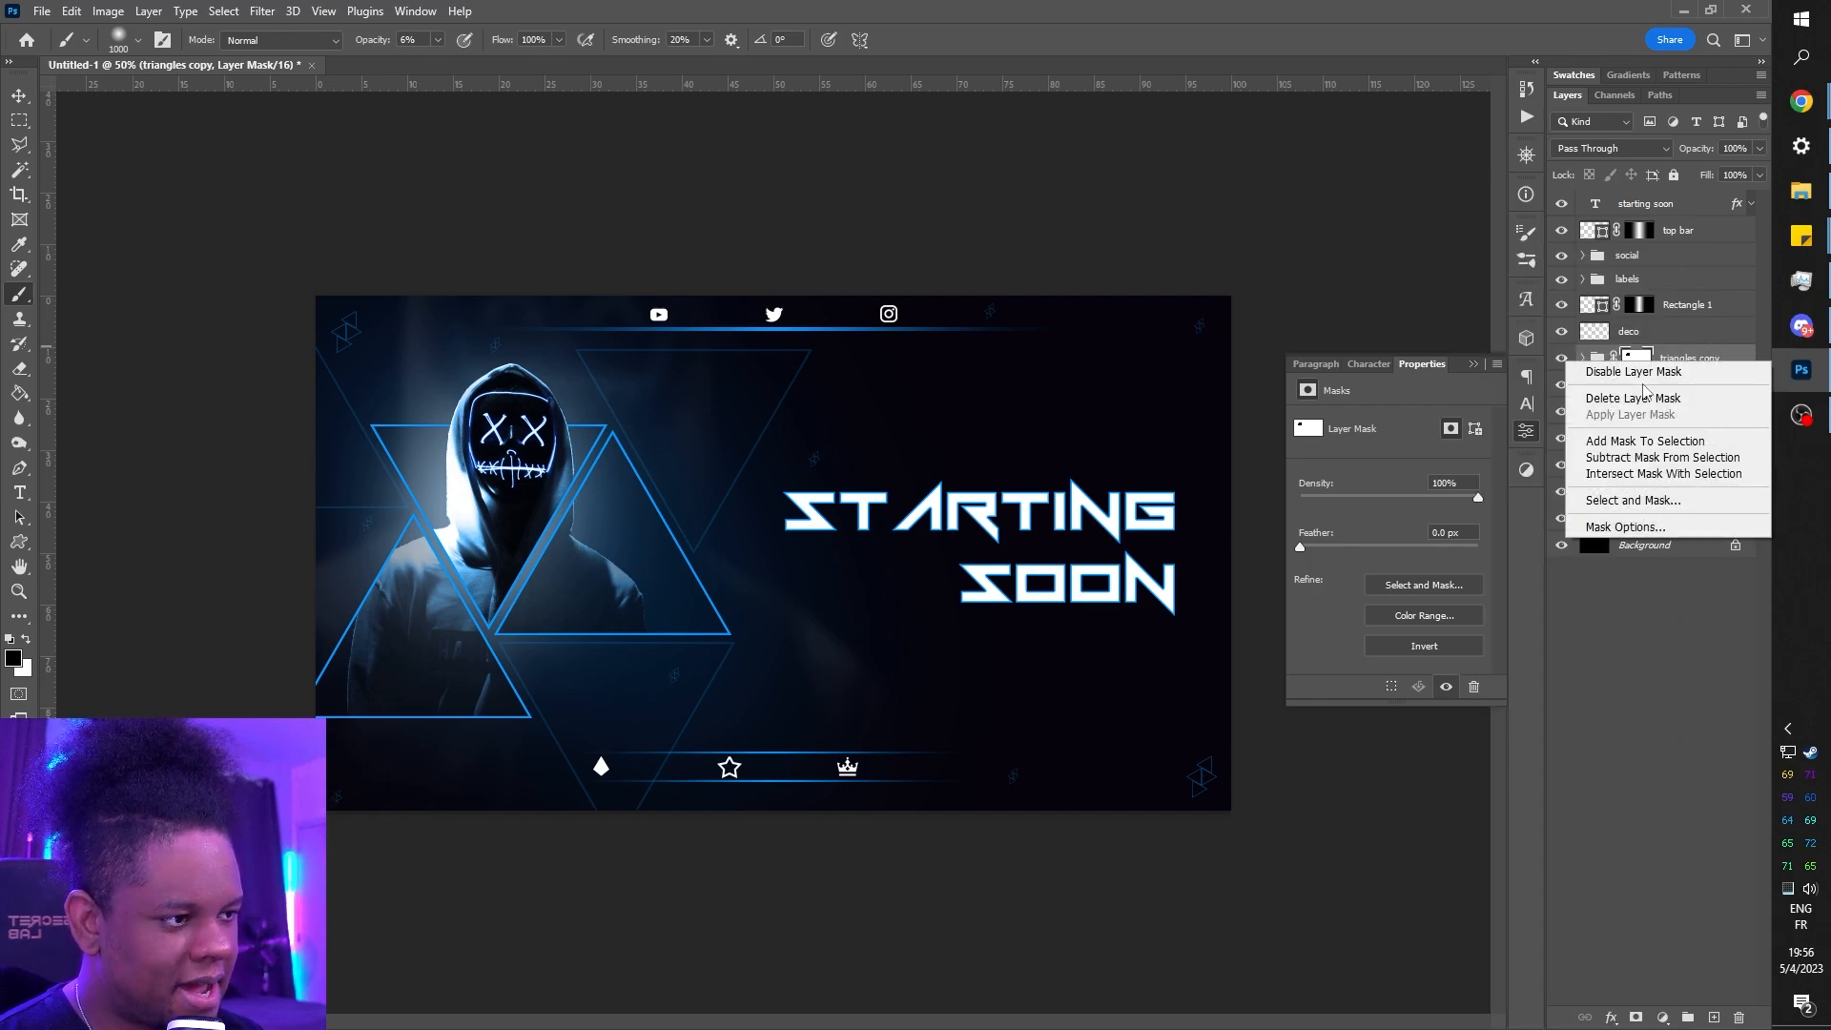
click(1694, 353)
right_click(1681, 368)
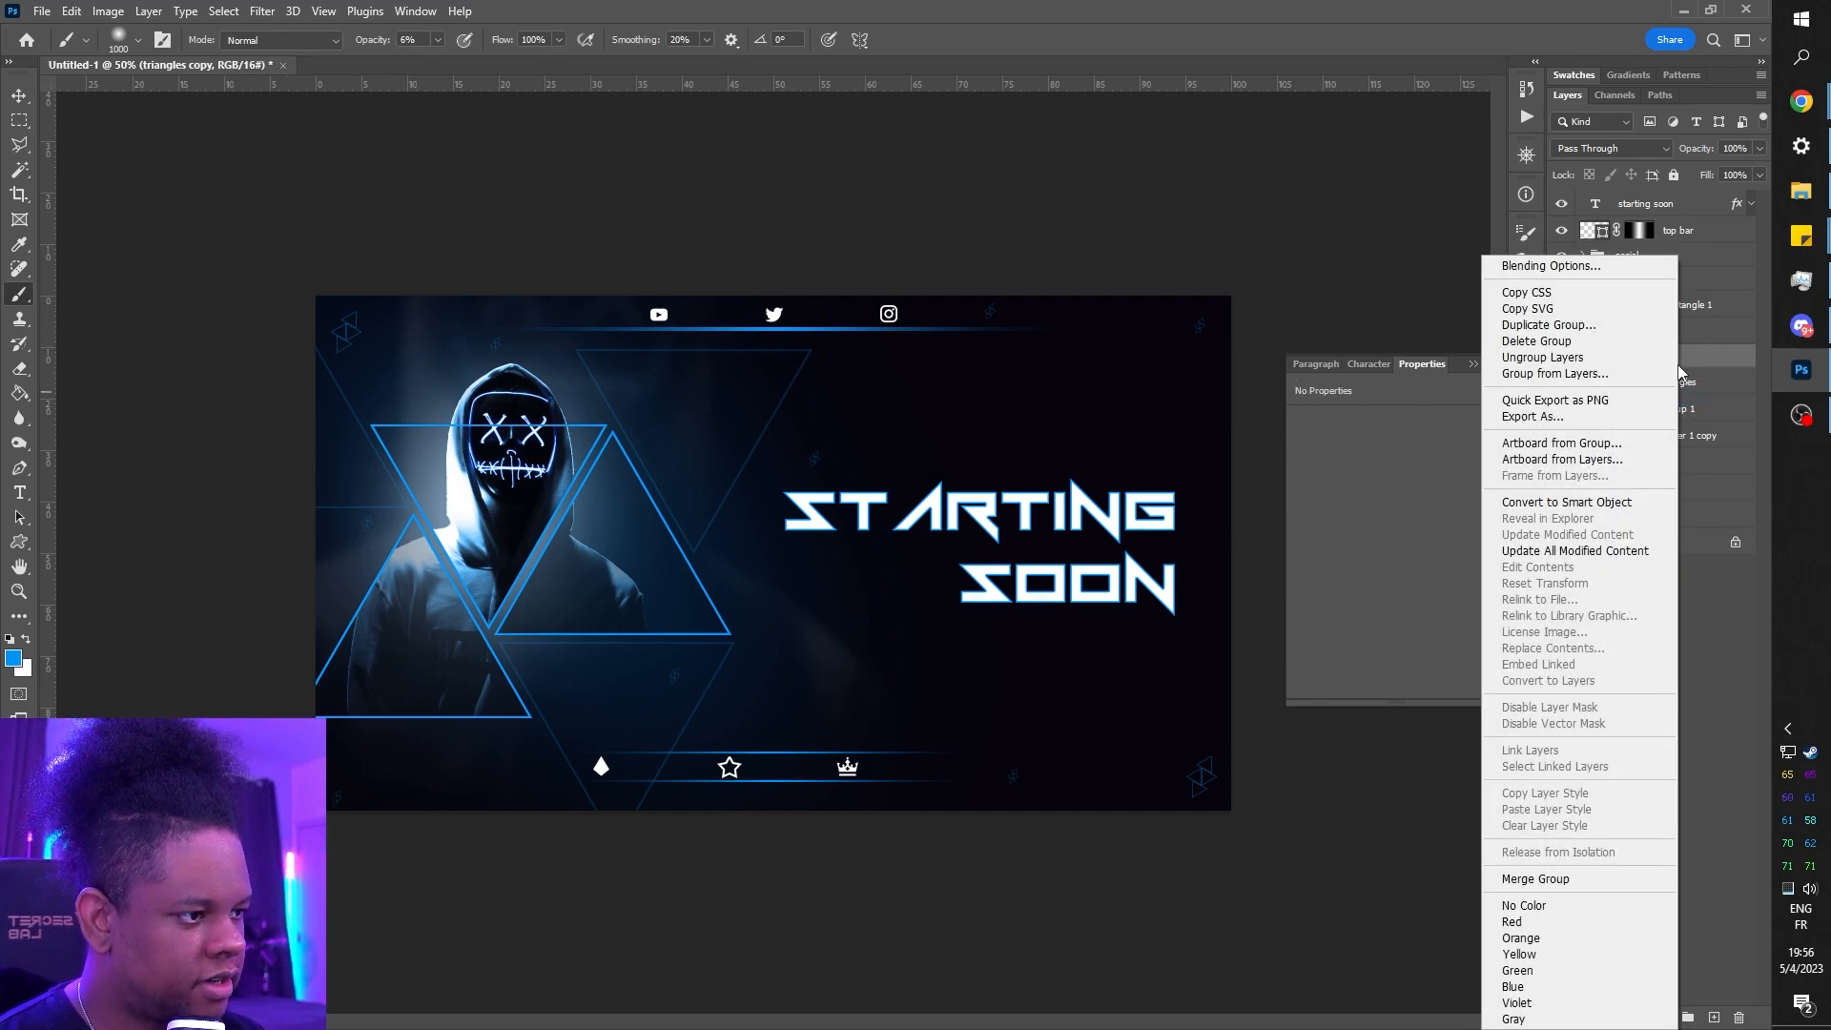
click(1578, 880)
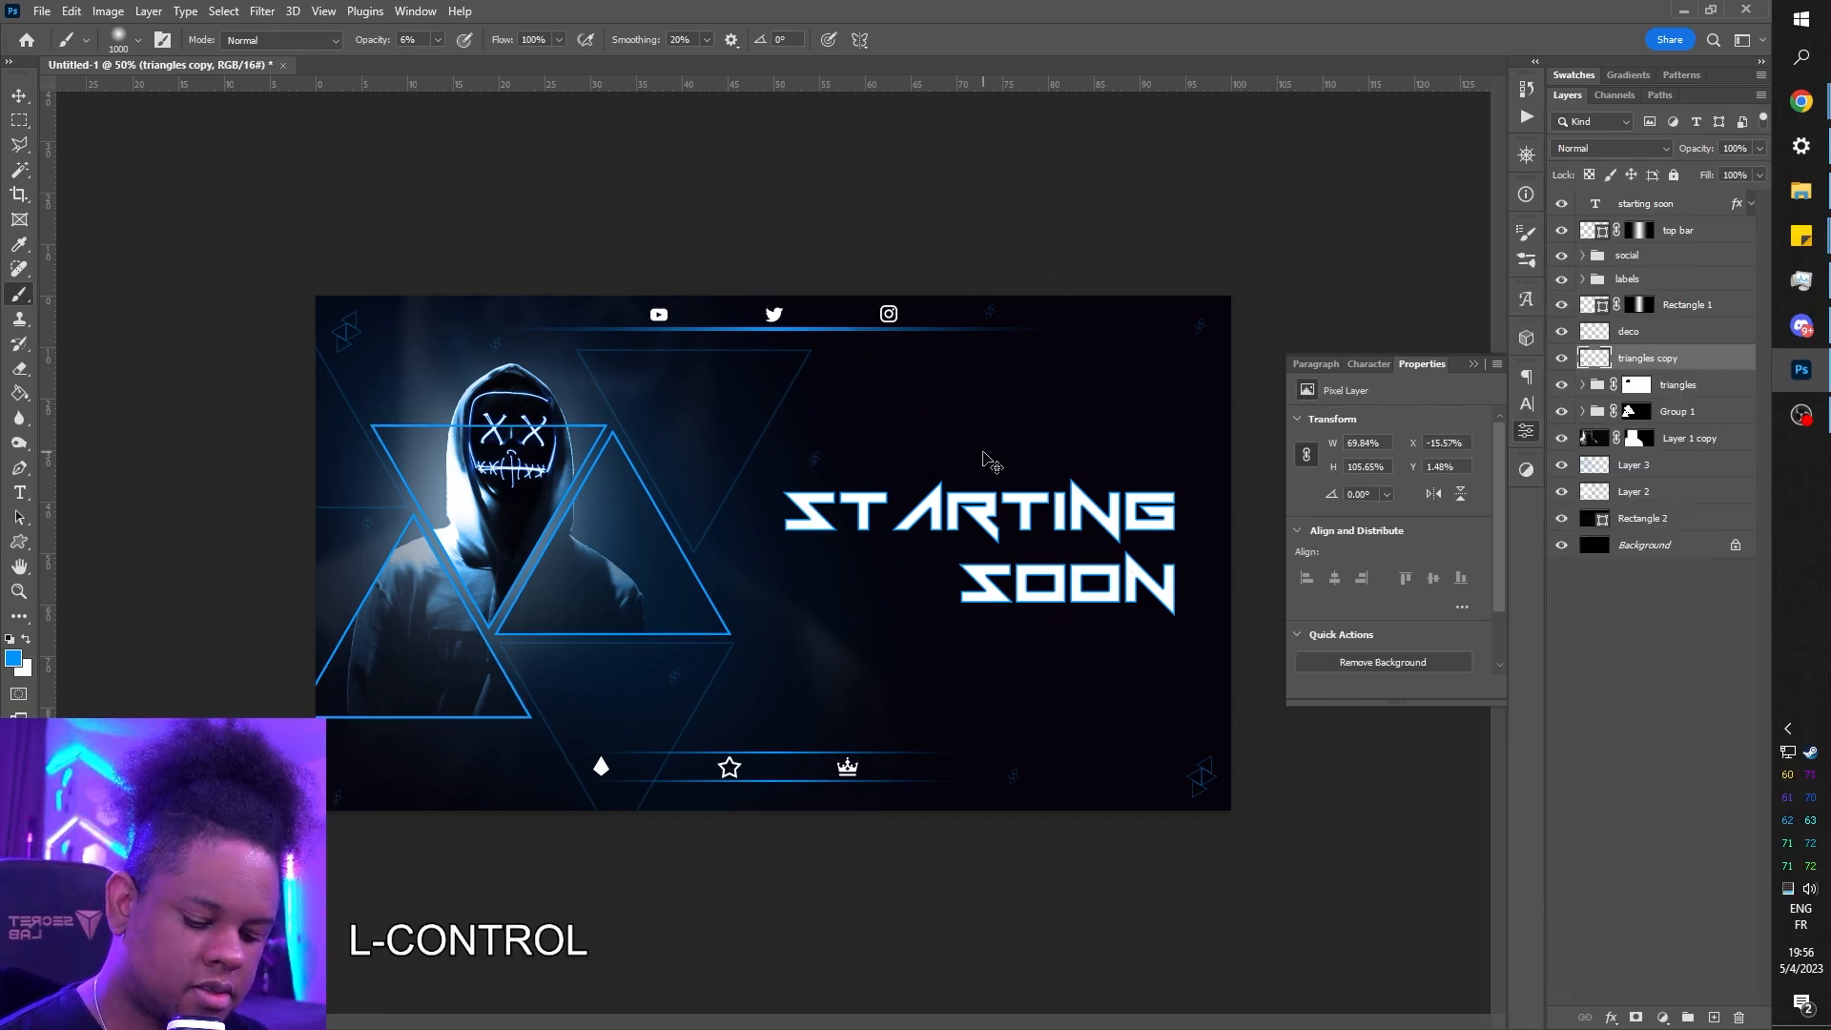
- Move the triangles copy behind the STARTING SOON text and scale it to about 217%
key(ctrl+t)
drag(426, 548, 923, 529)
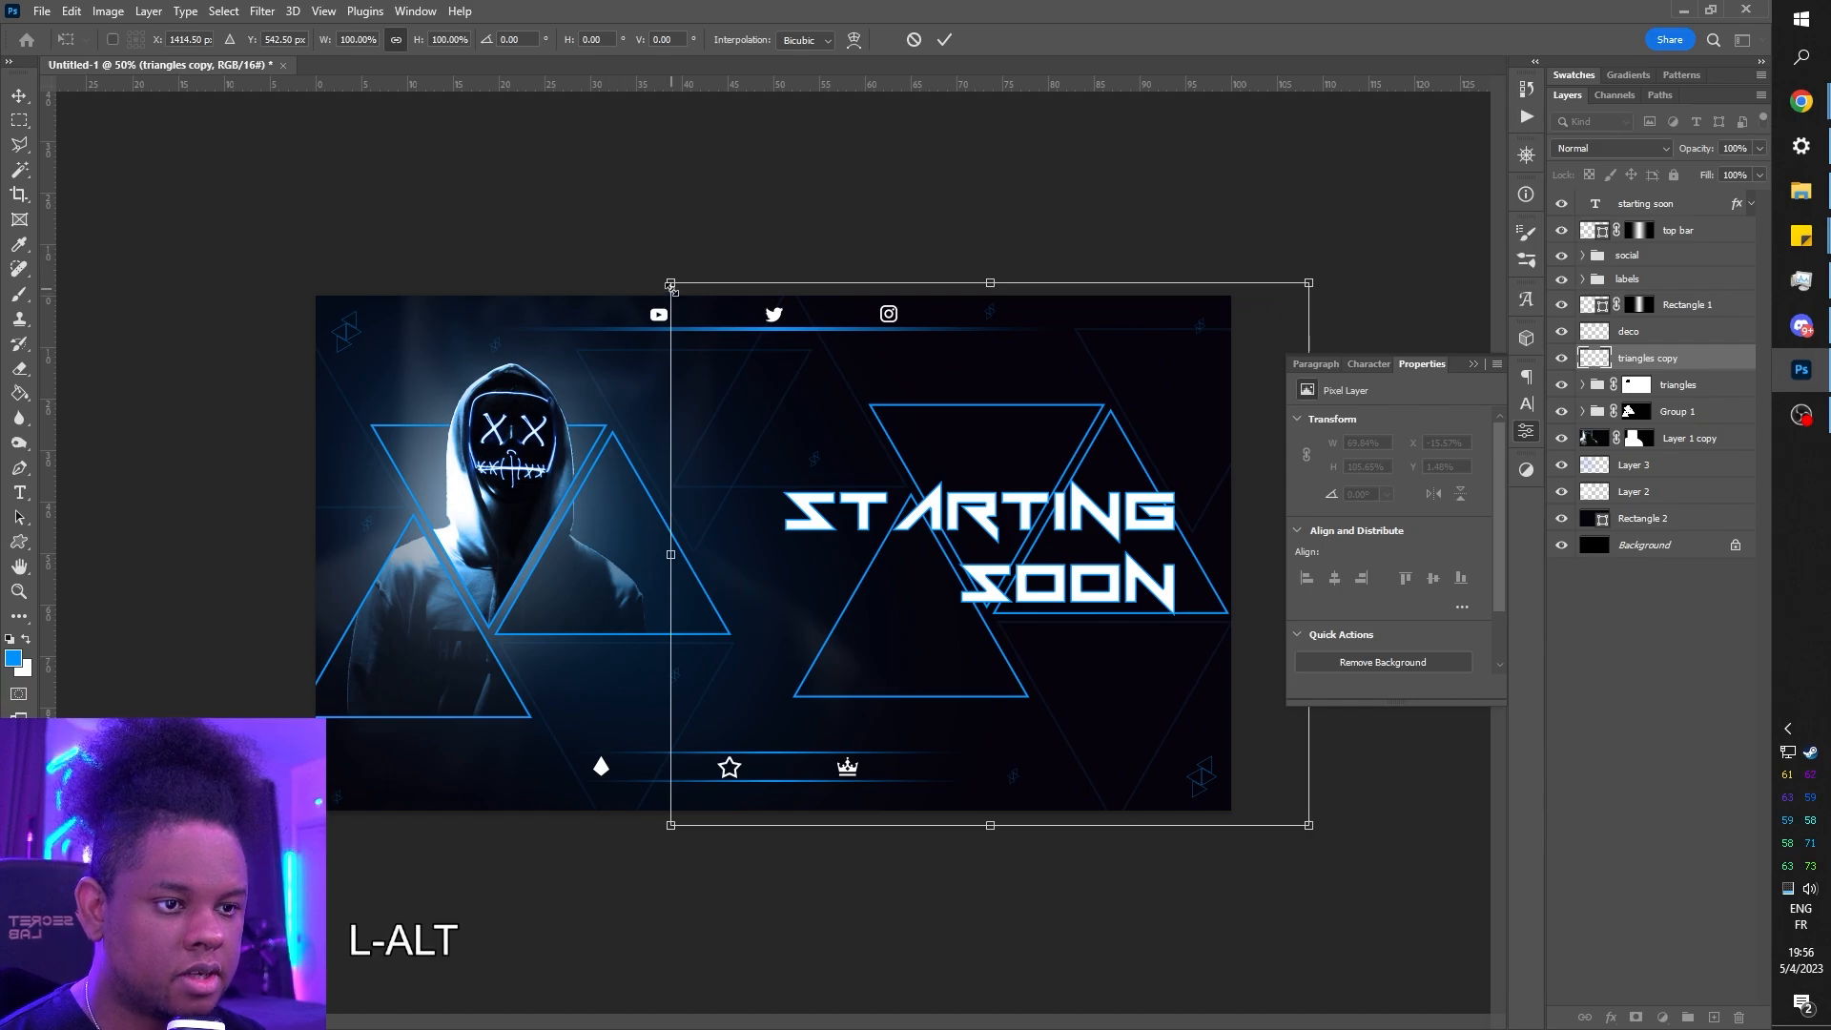
drag(671, 286, 138, 162)
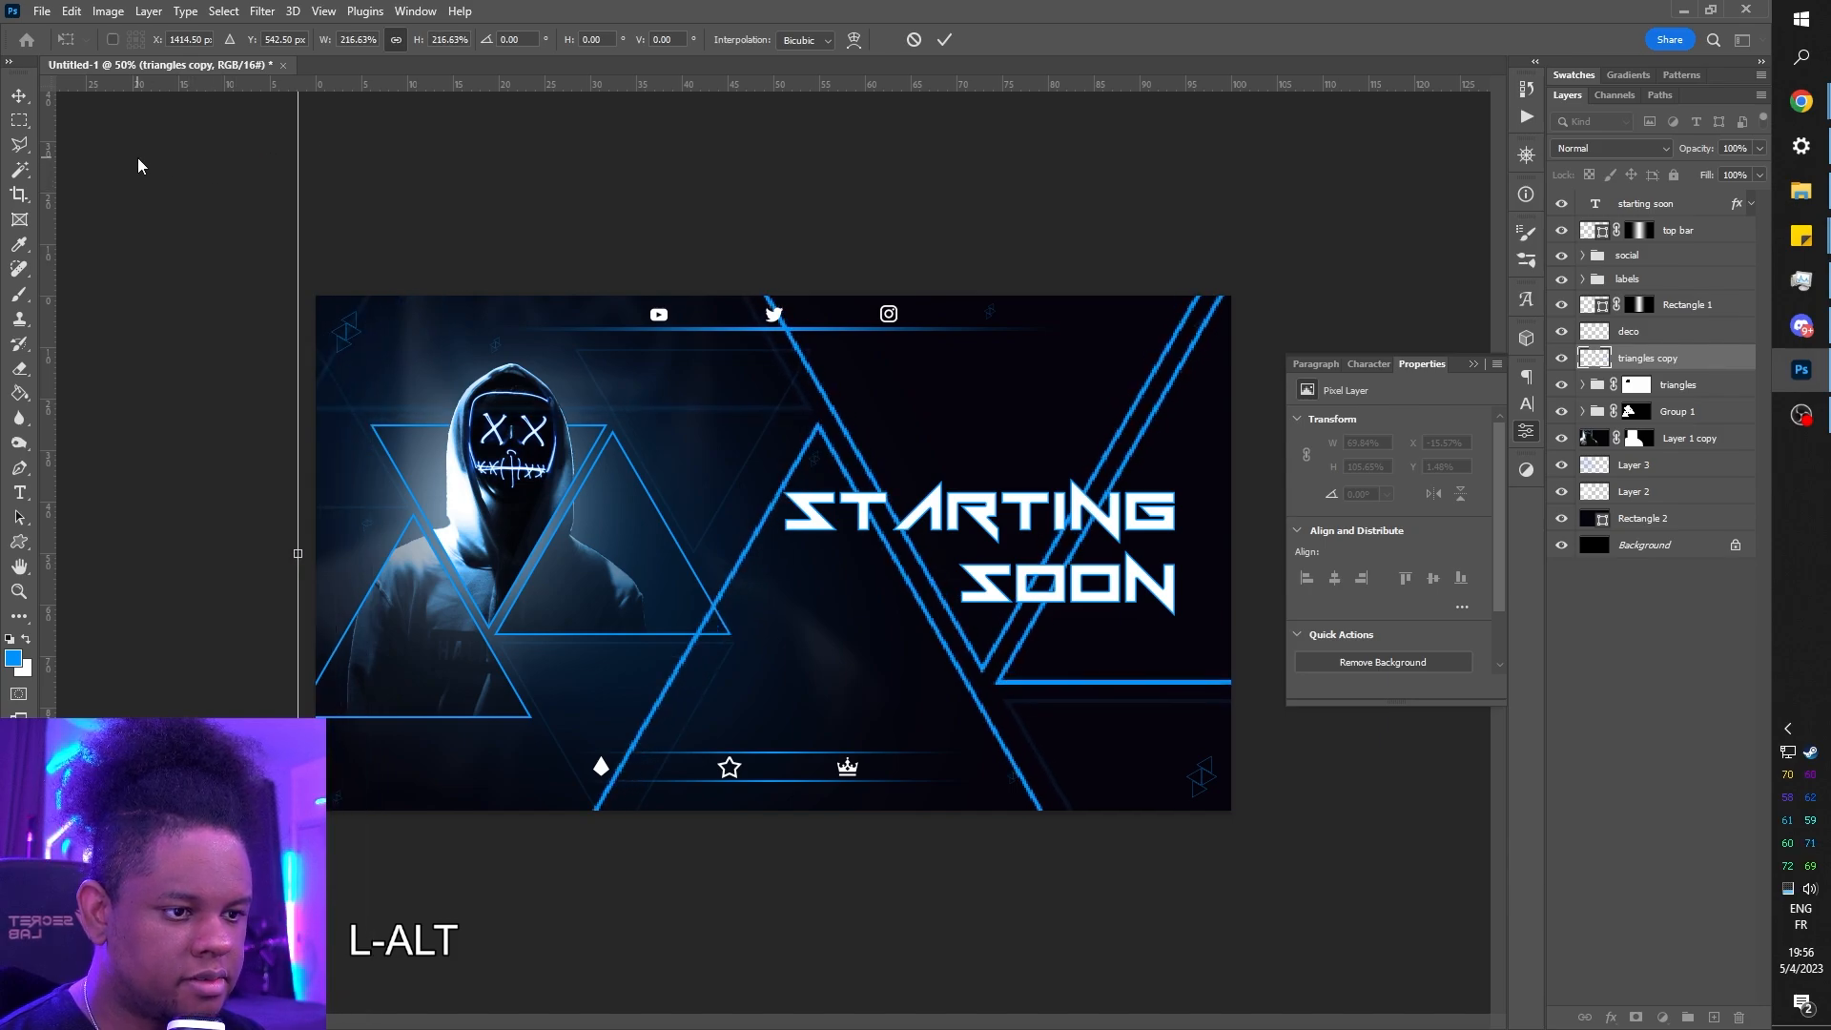
key(Return)
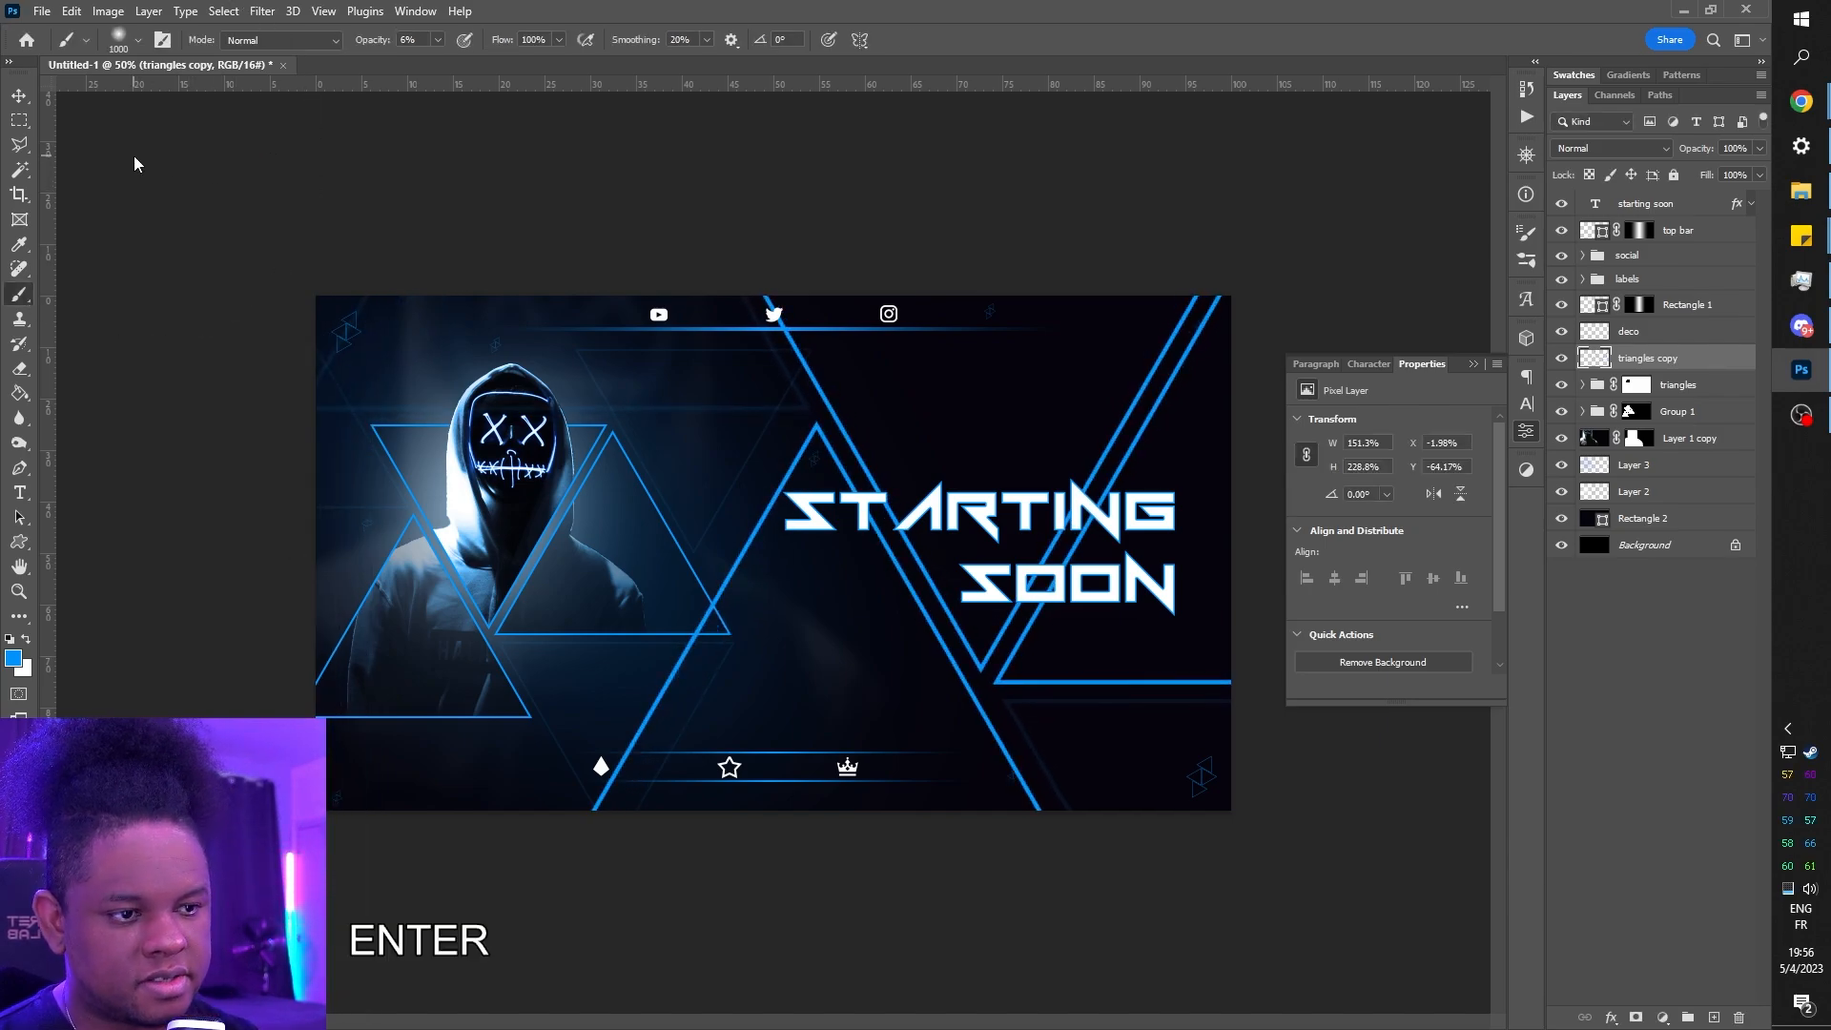
- Apply a Gaussian Blur to the triangles copy and lower its layer opacity to 7%
click(259, 11)
mouse_move(416, 255)
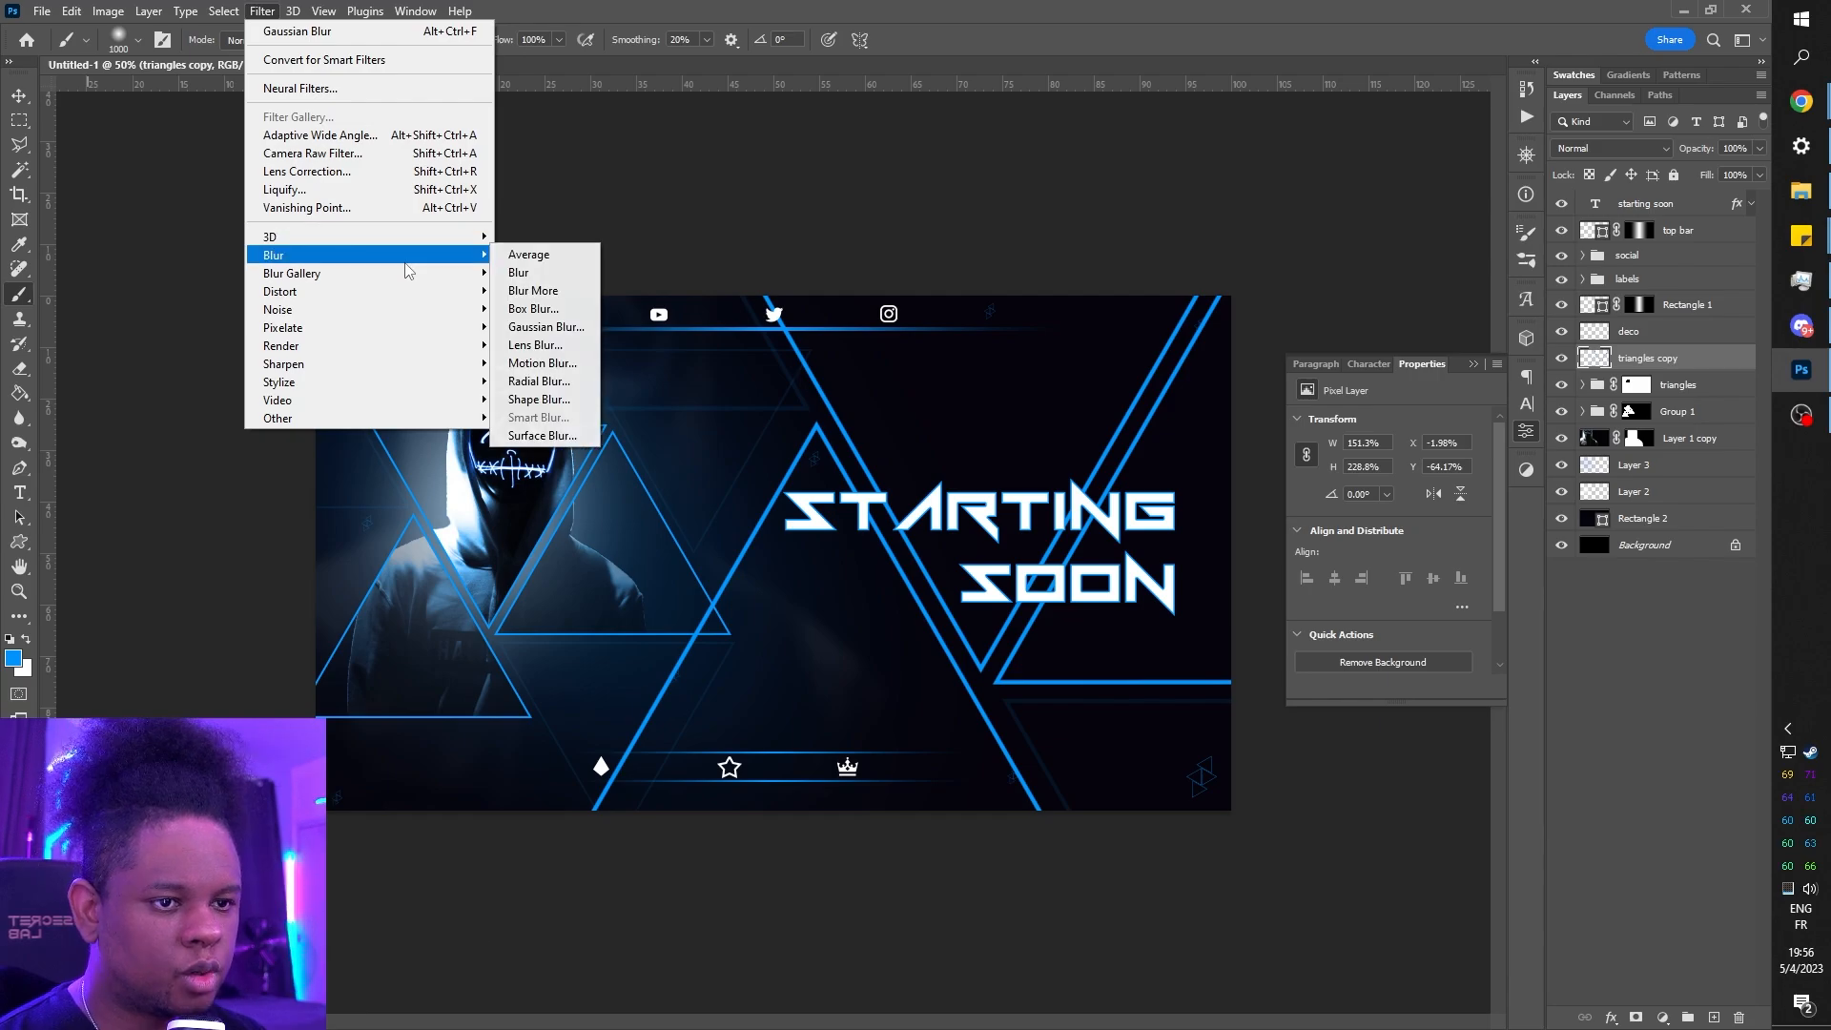
click(545, 326)
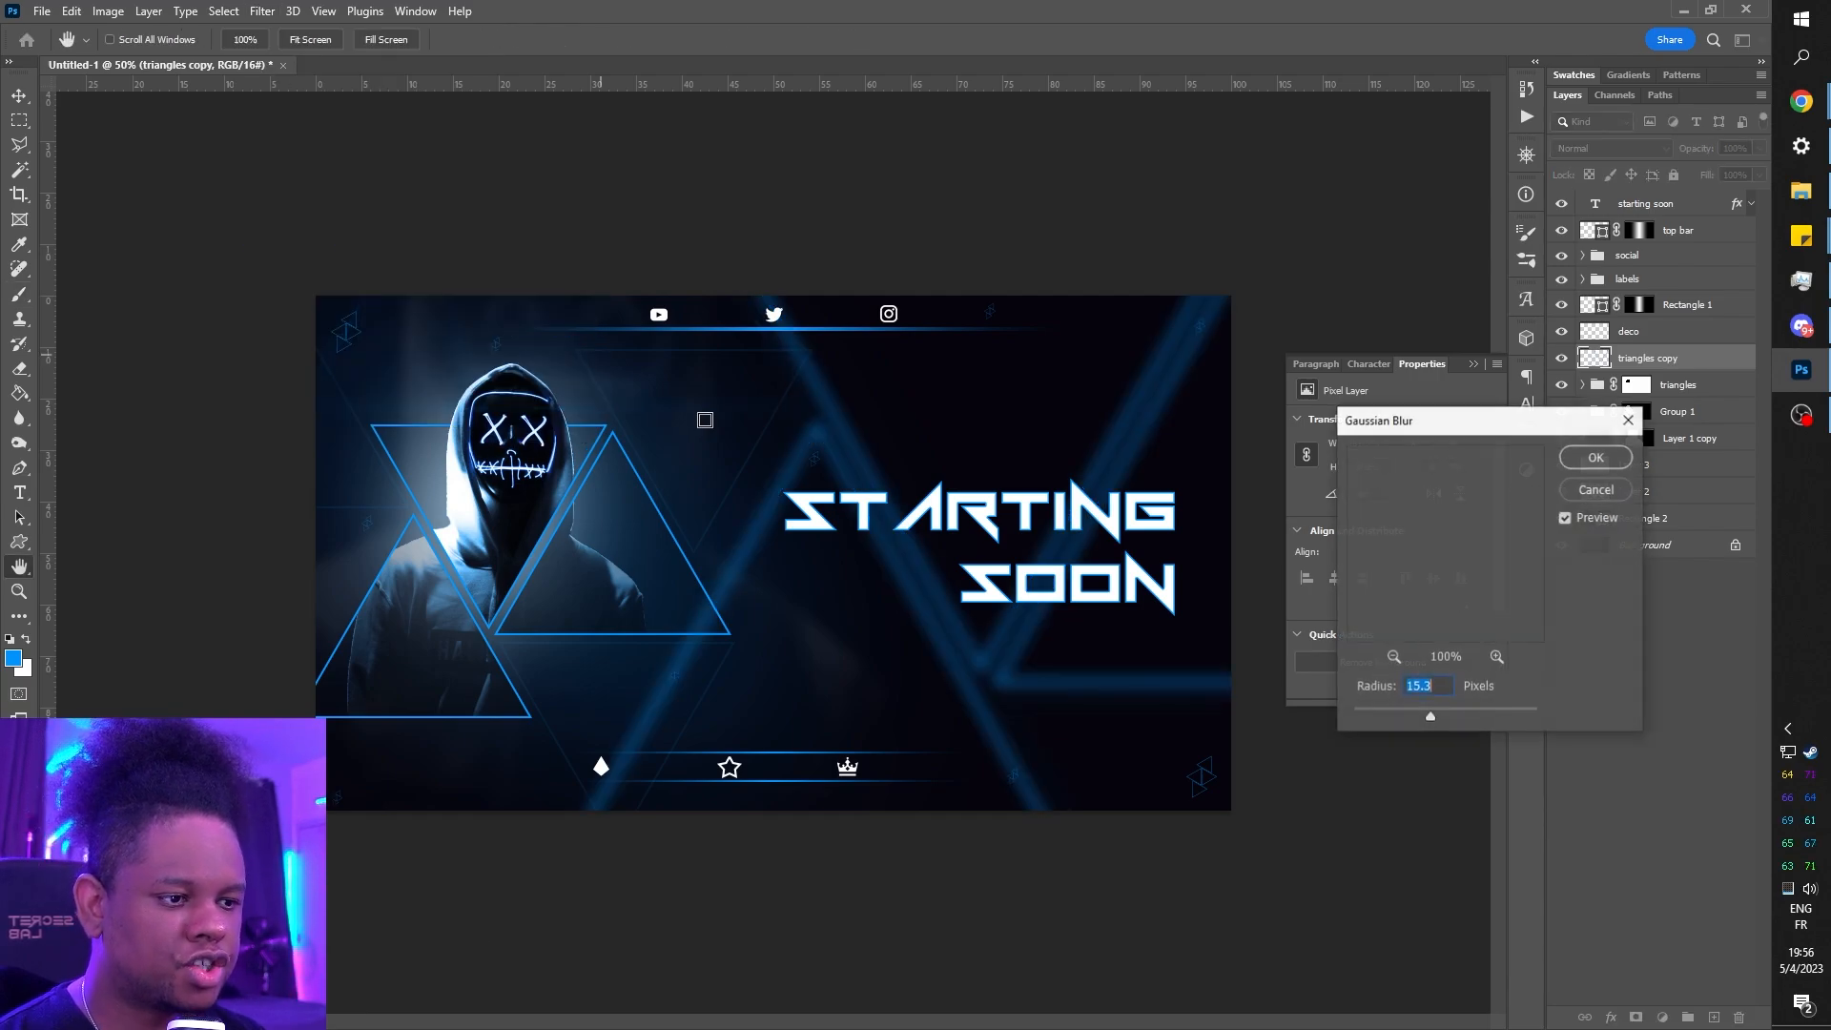
drag(1432, 716, 1428, 717)
click(1595, 458)
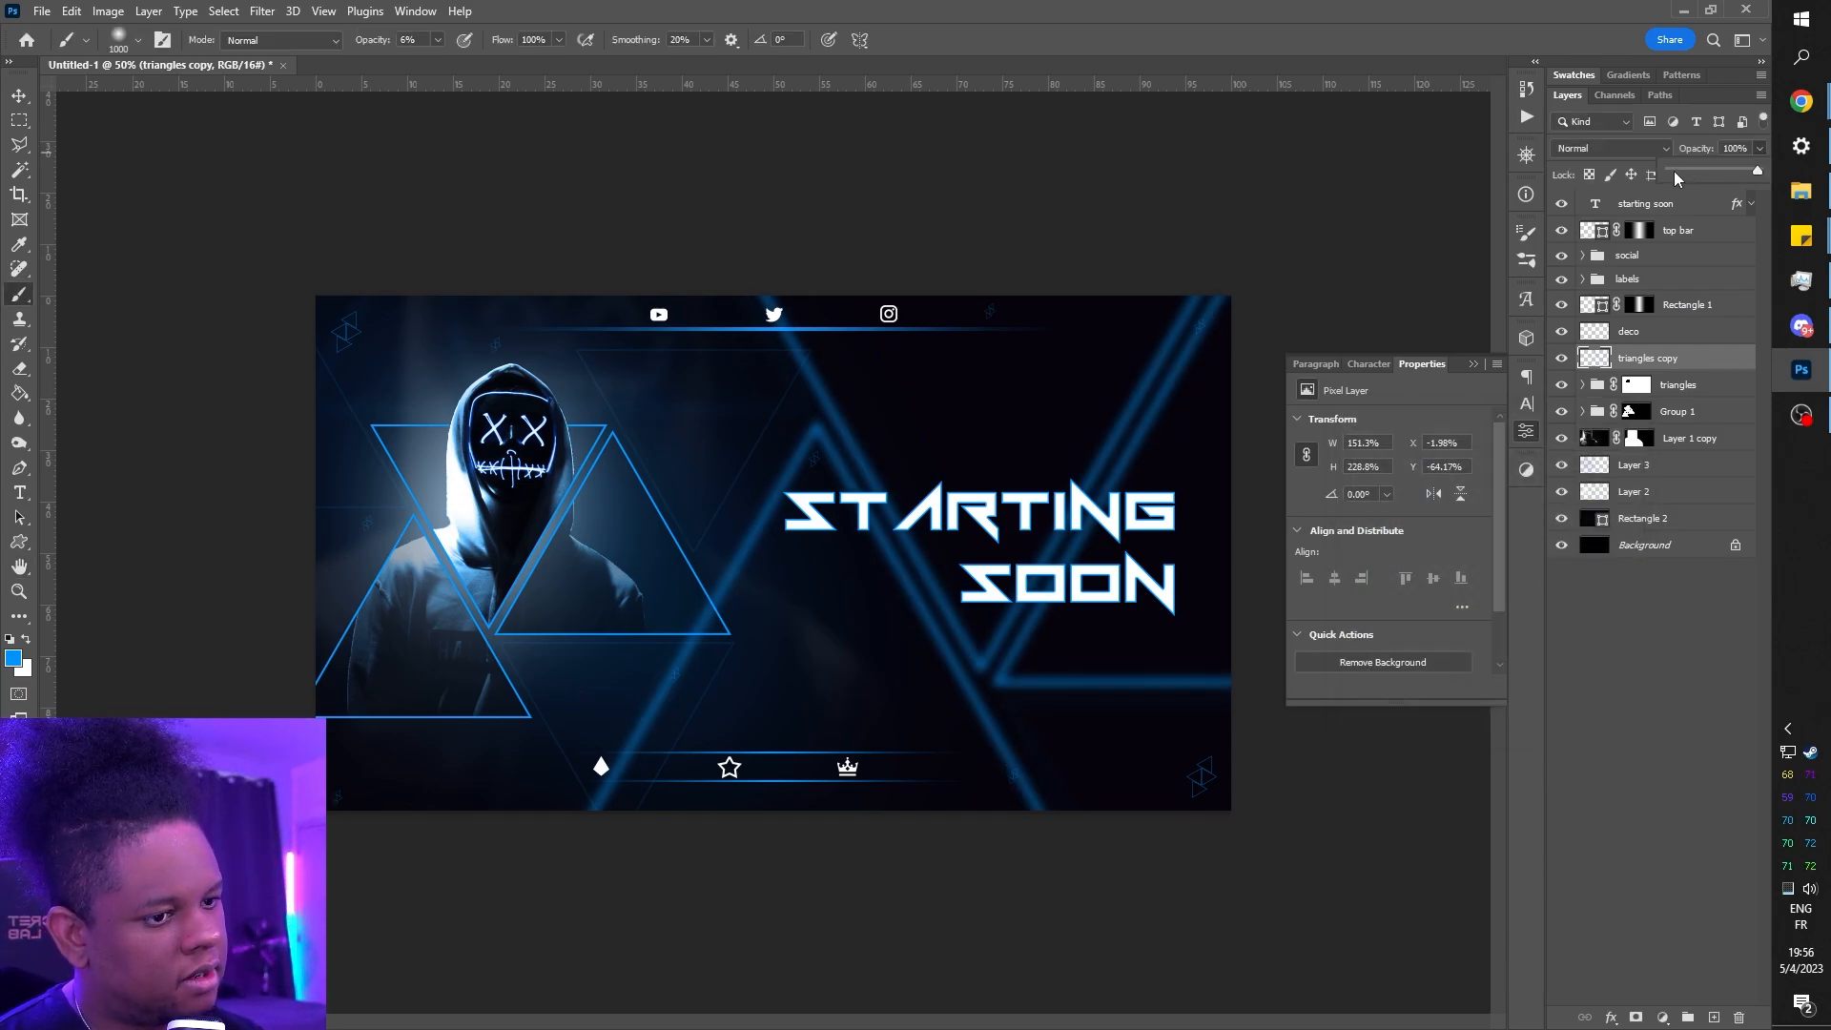
click(1674, 170)
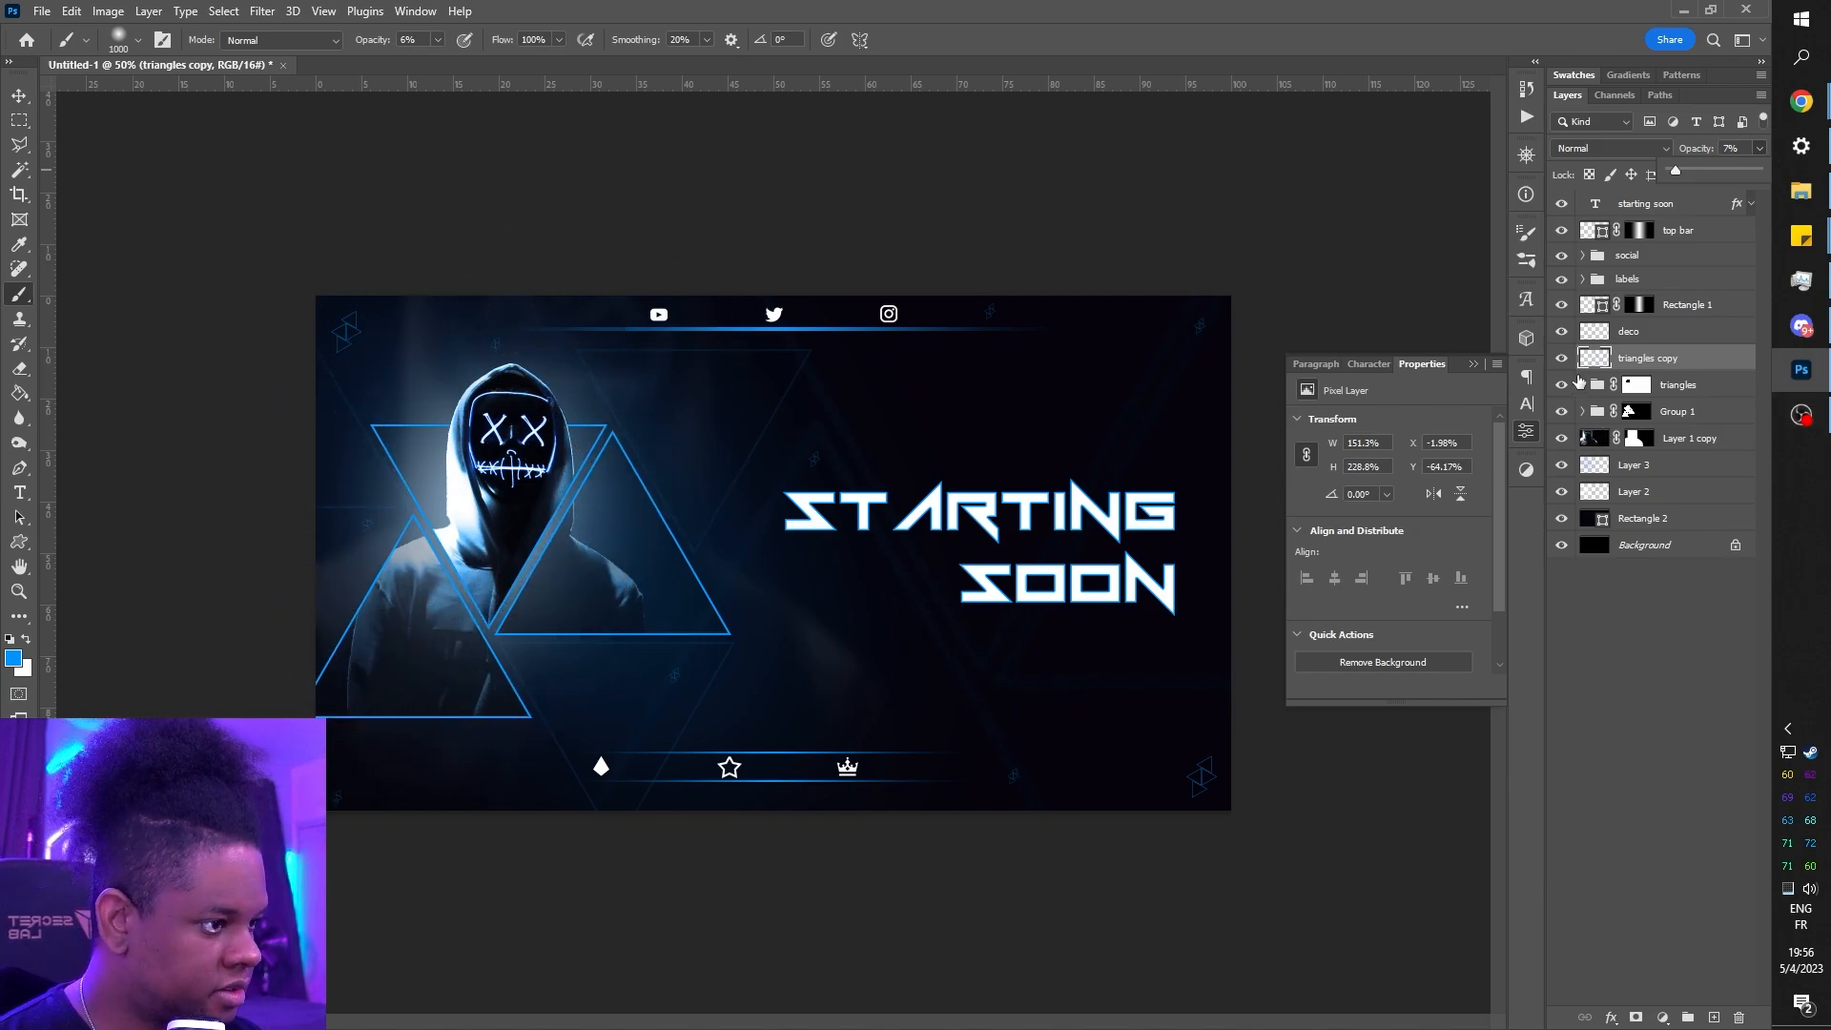
- Select Layer 2 and compare the artwork with its white glow hidden and shown
click(1640, 493)
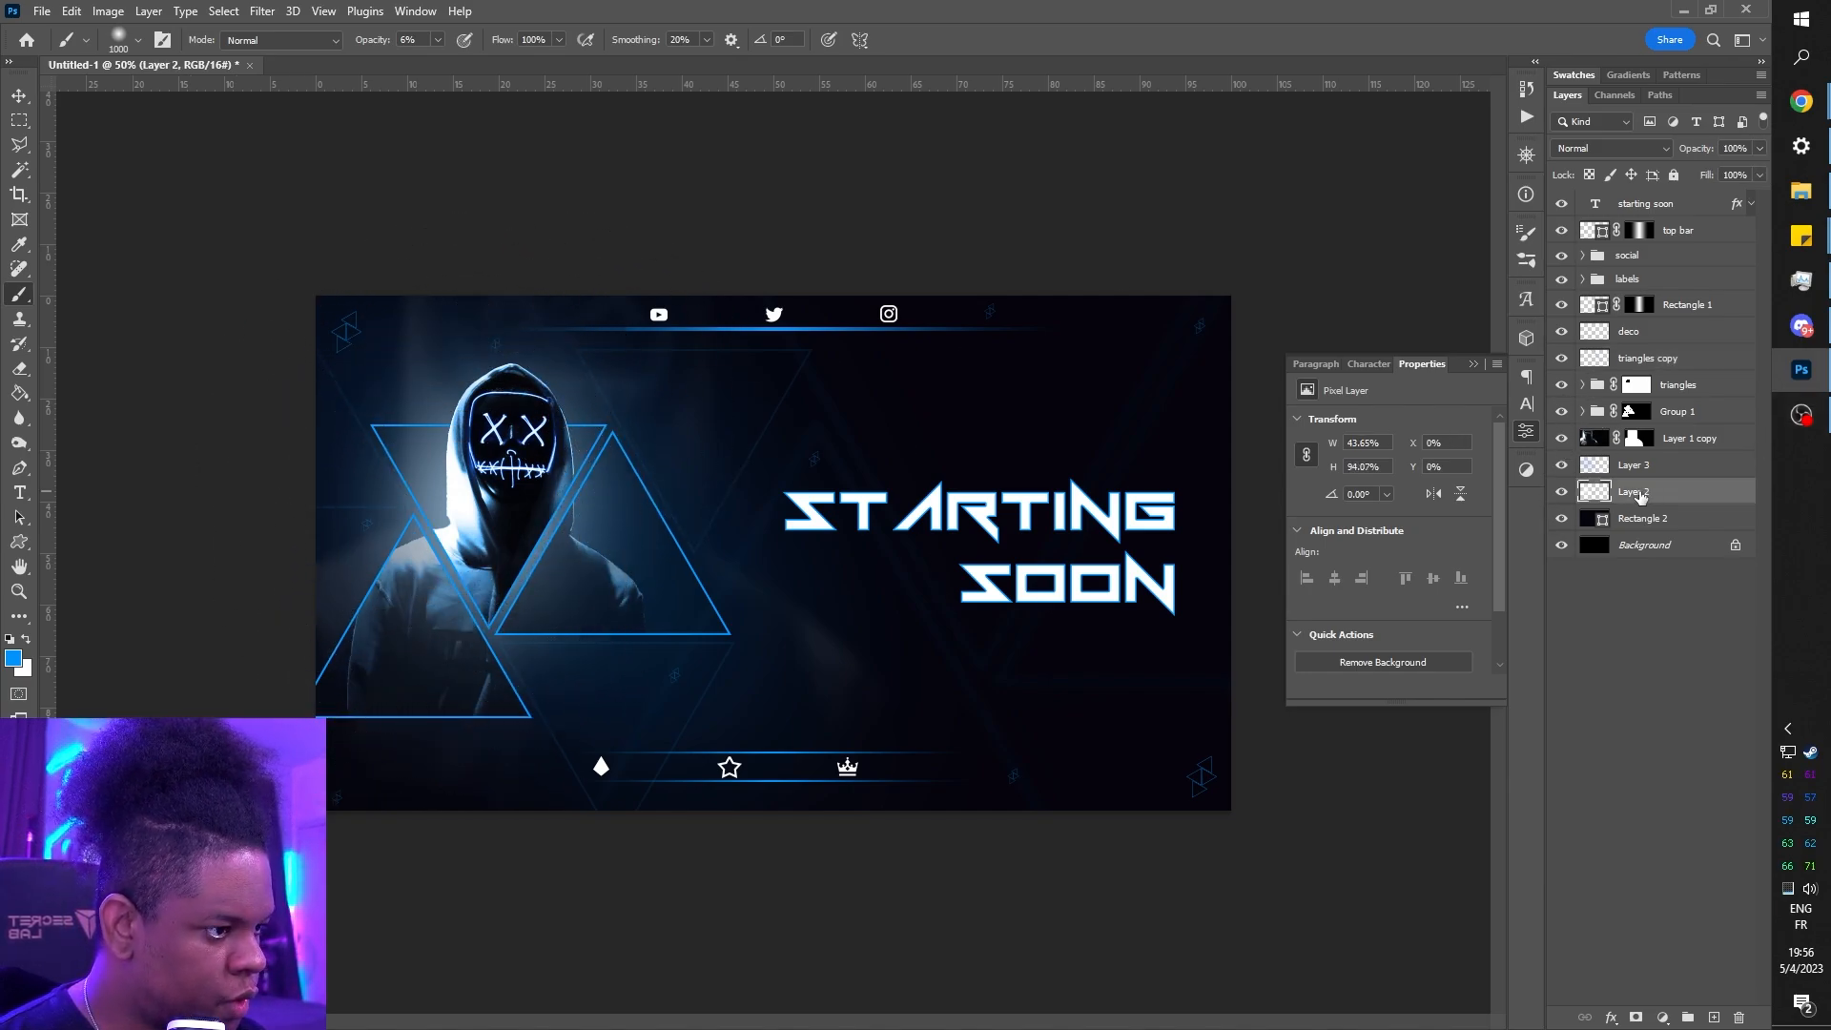
click(1561, 492)
click(1562, 492)
click(1562, 492)
click(1561, 492)
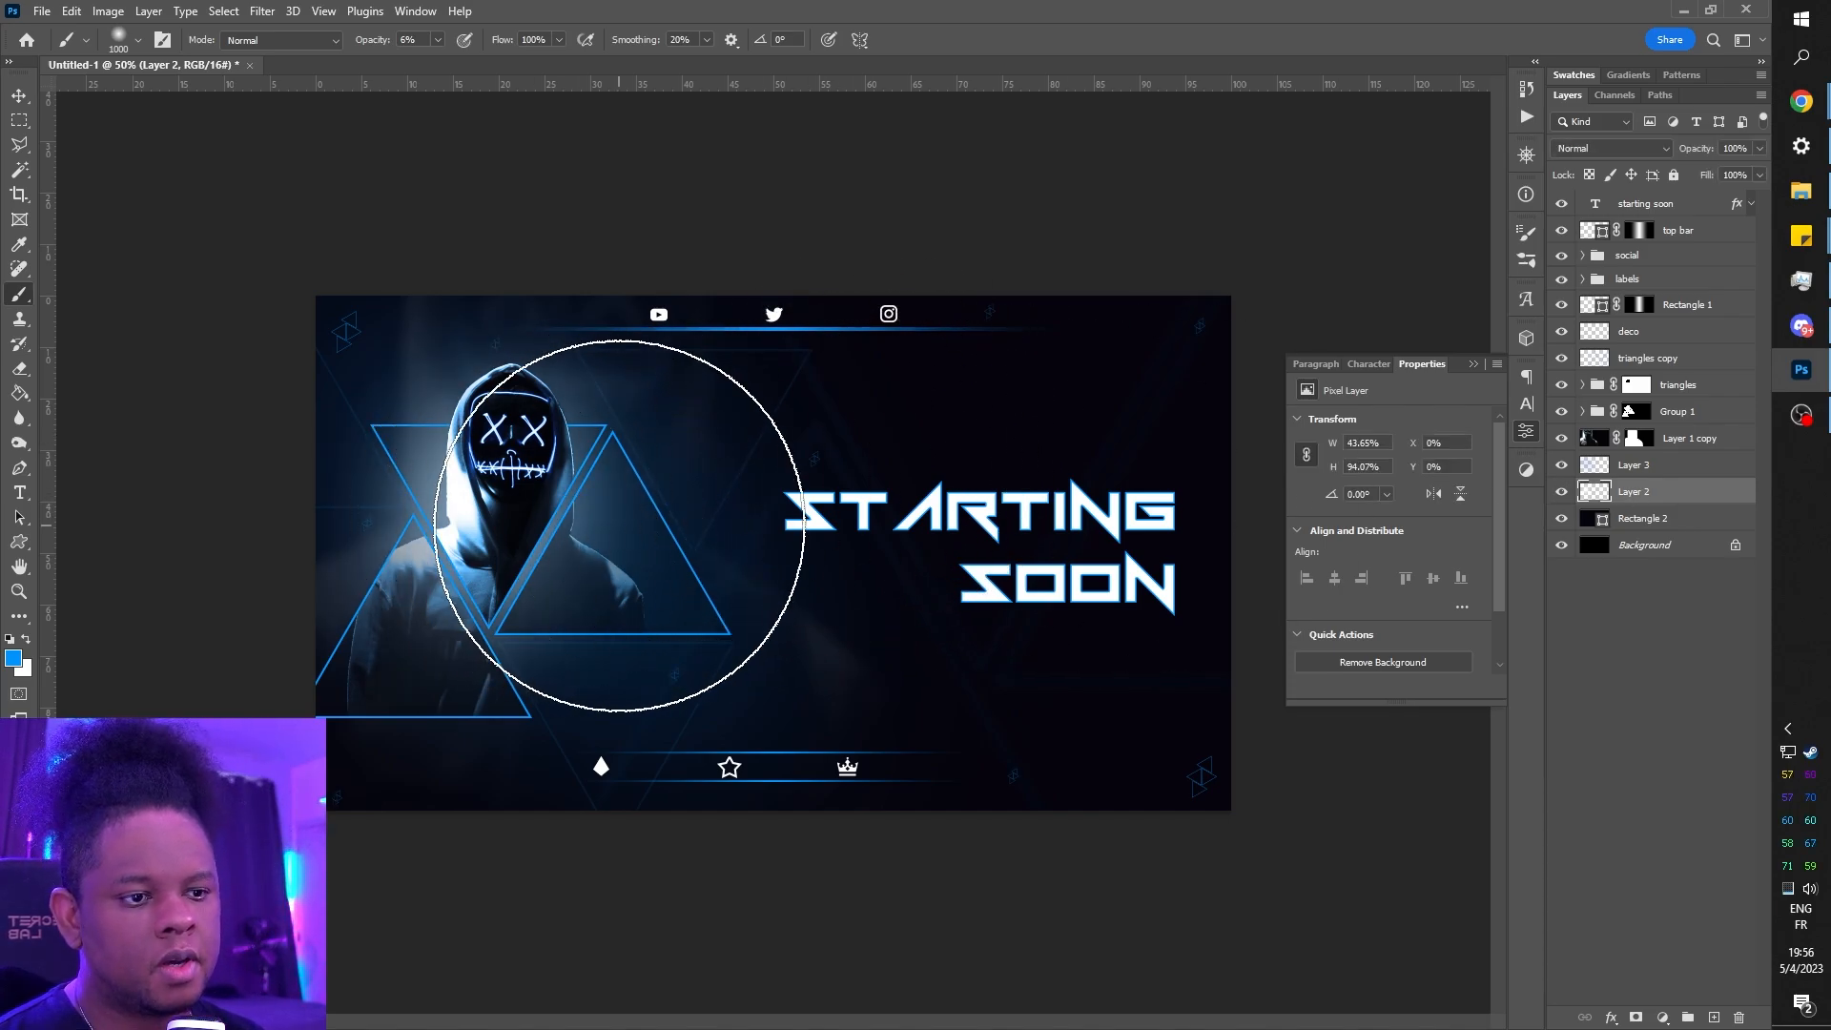
- Set up a white brush at 193 px and 19% opacity for Layer 2, and hide Layer 3
right_click(629, 529)
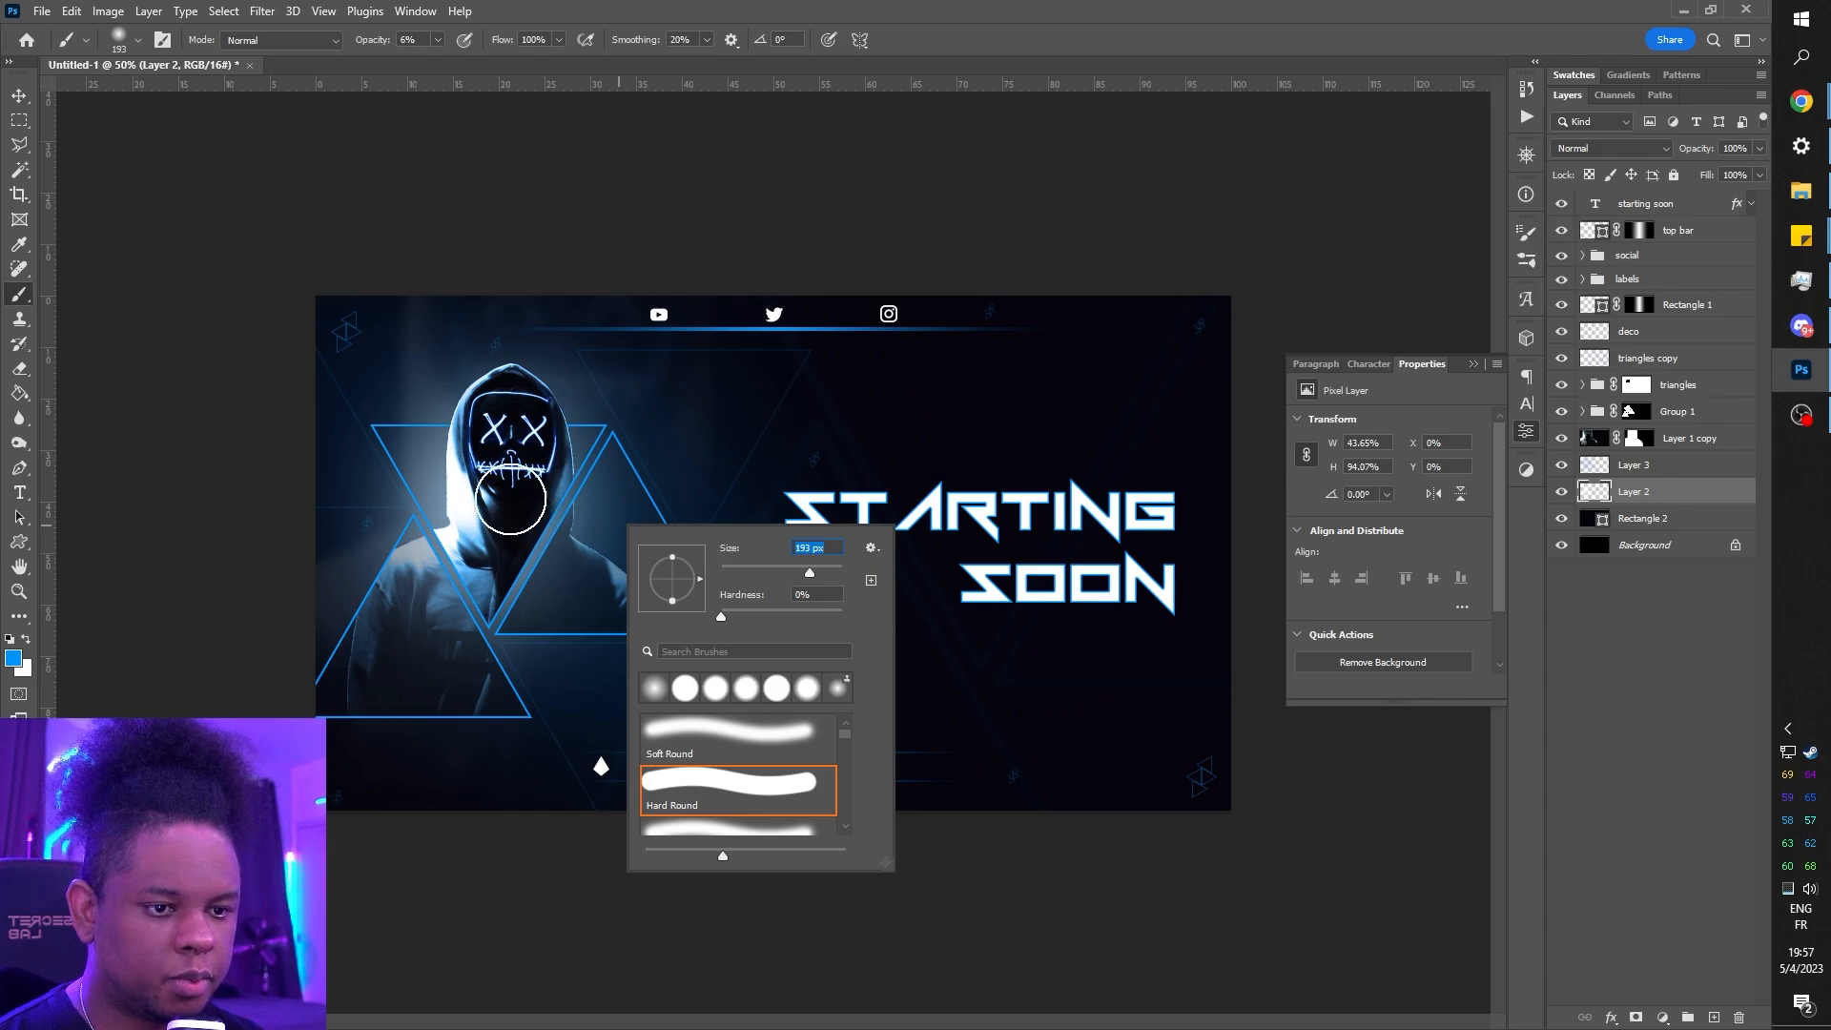
click(26, 638)
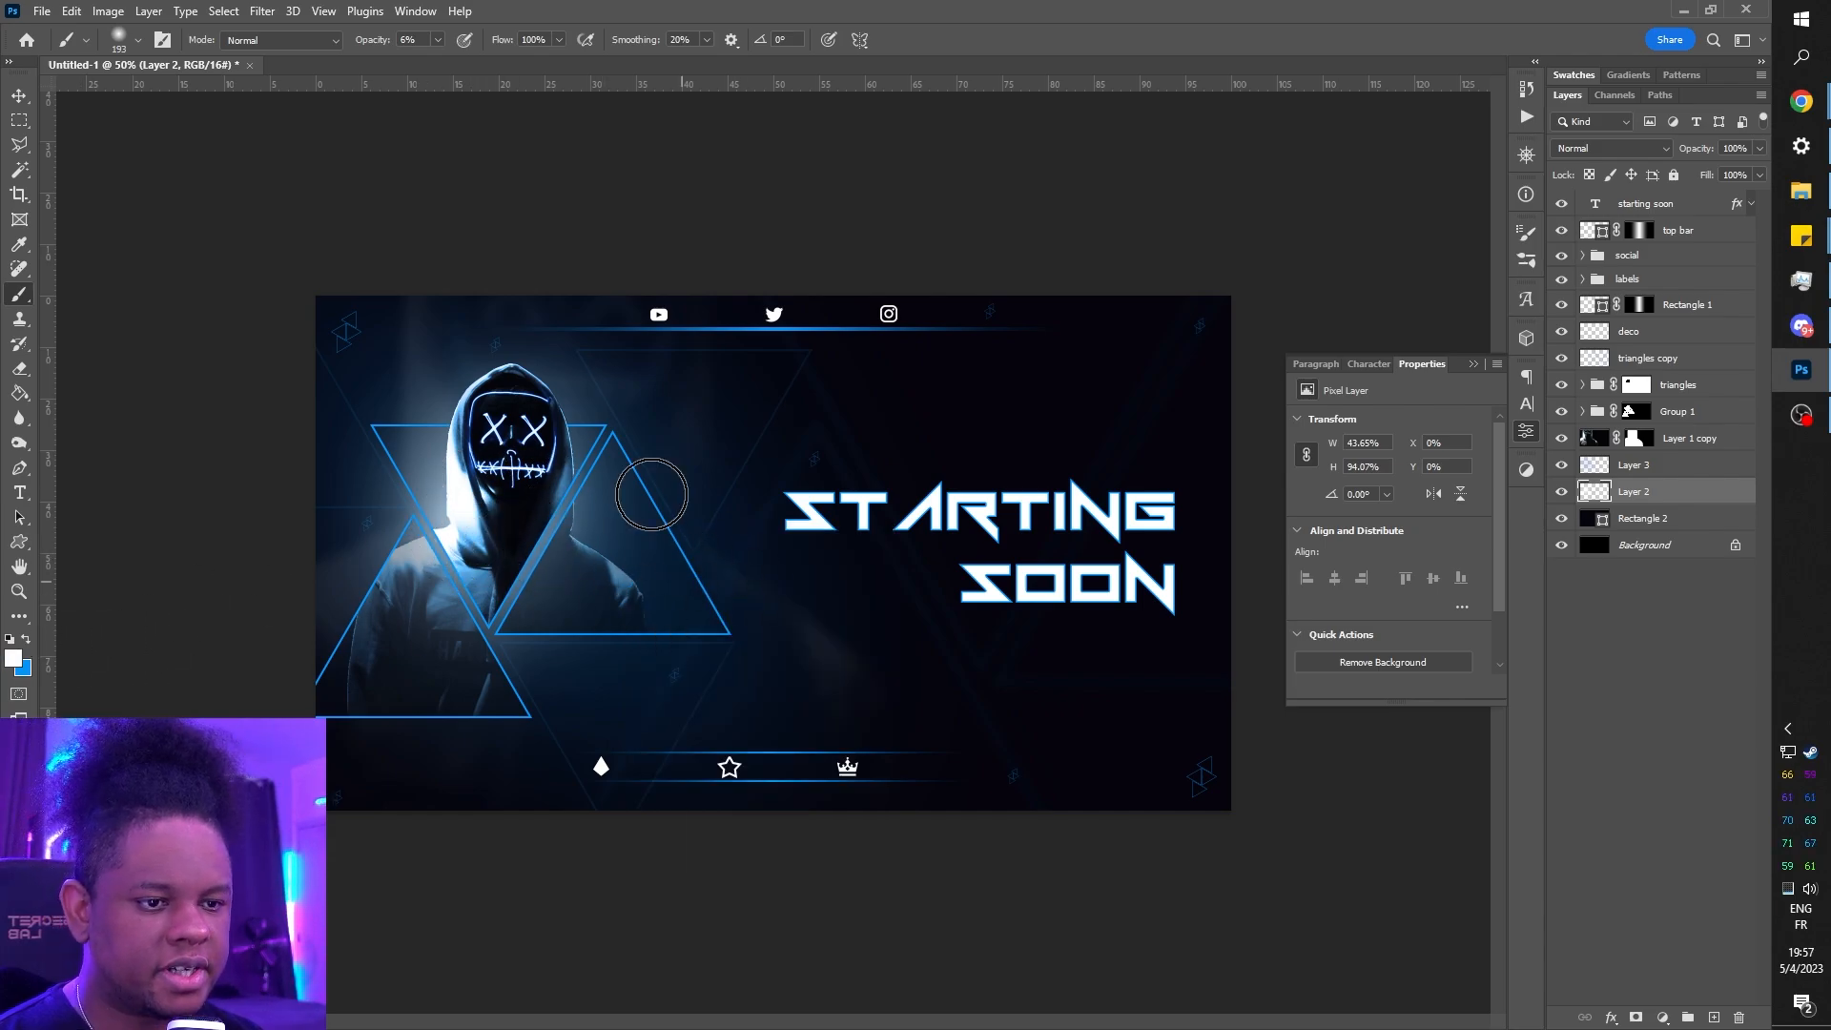
click(1562, 466)
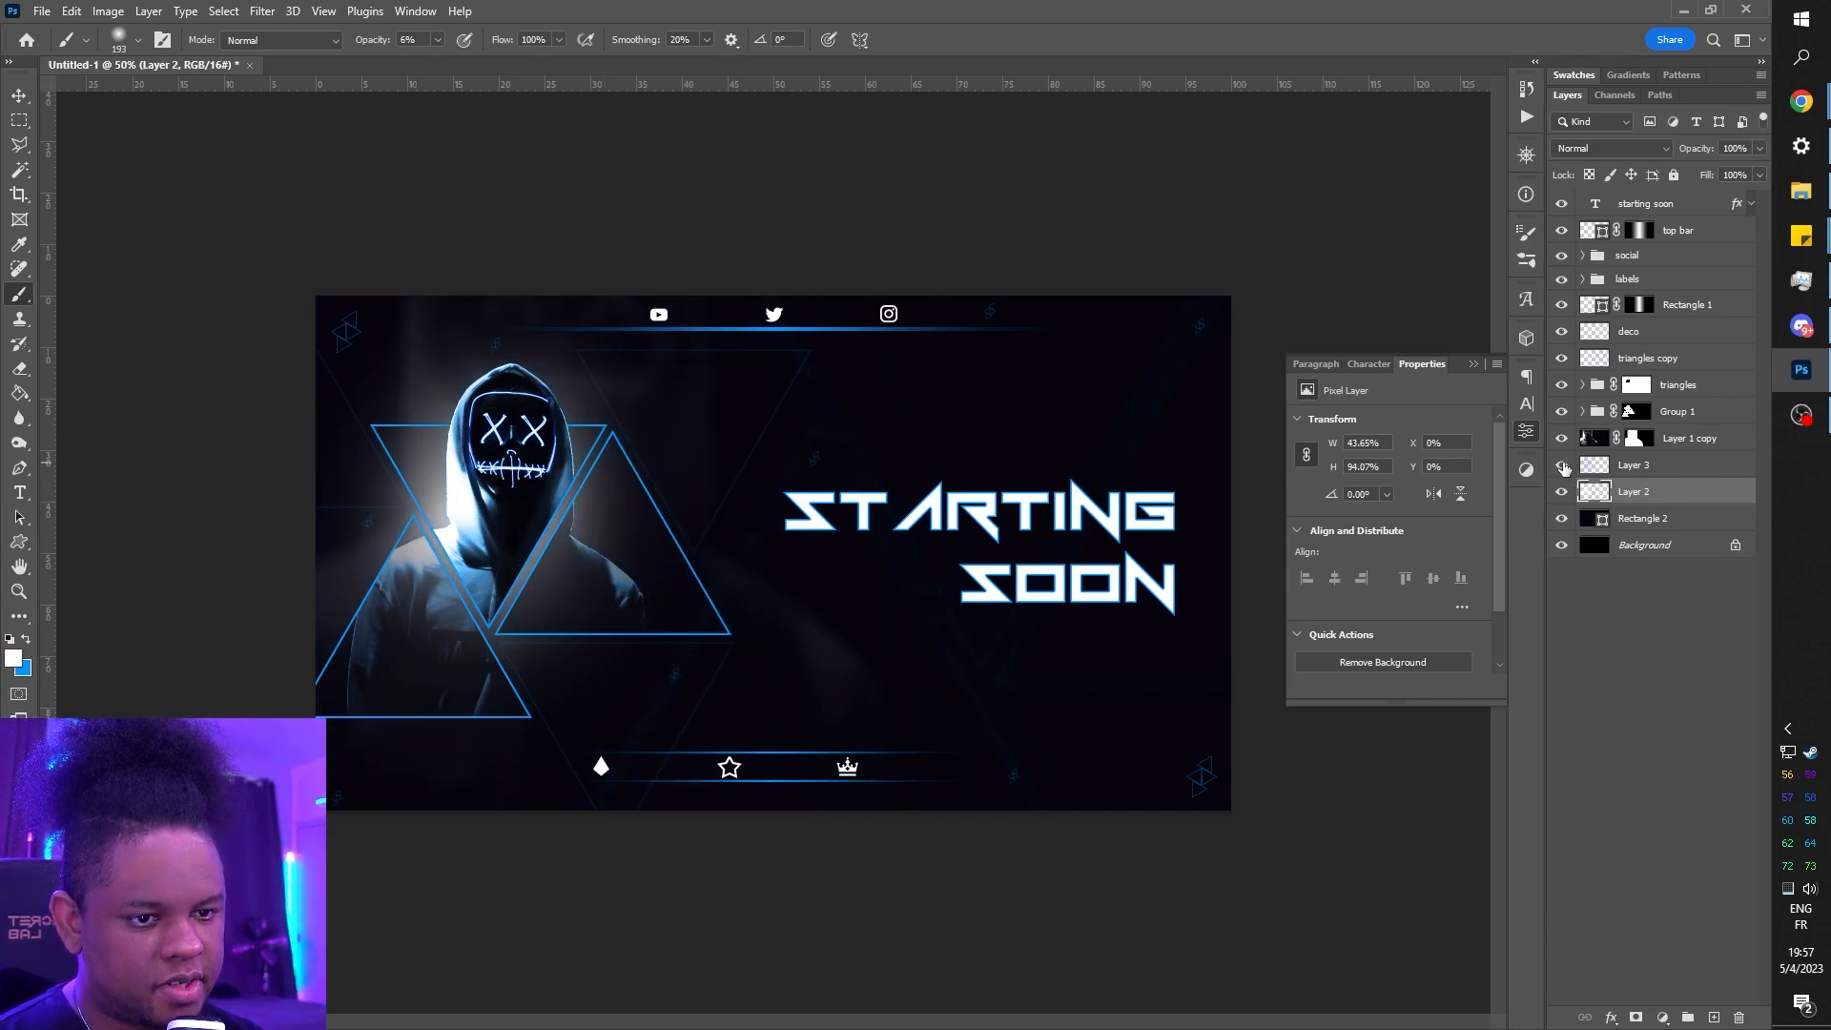
click(1562, 465)
click(1562, 465)
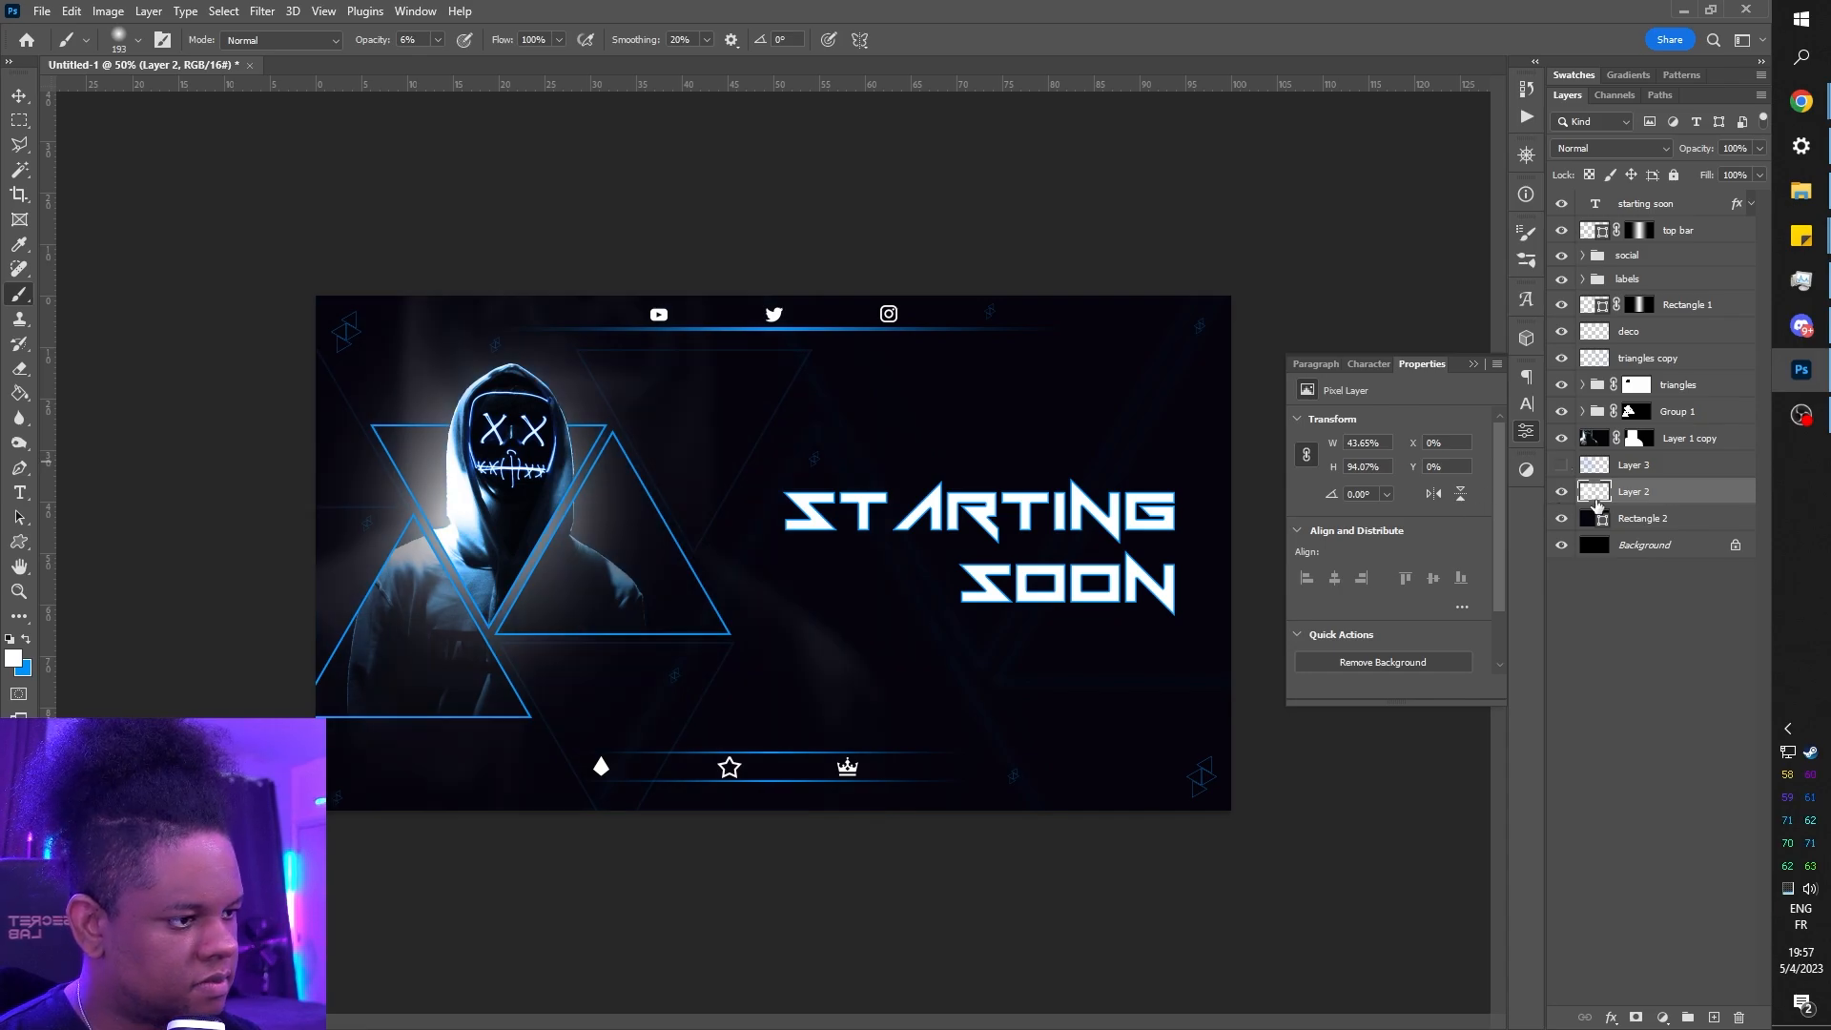
click(438, 40)
drag(438, 62, 449, 61)
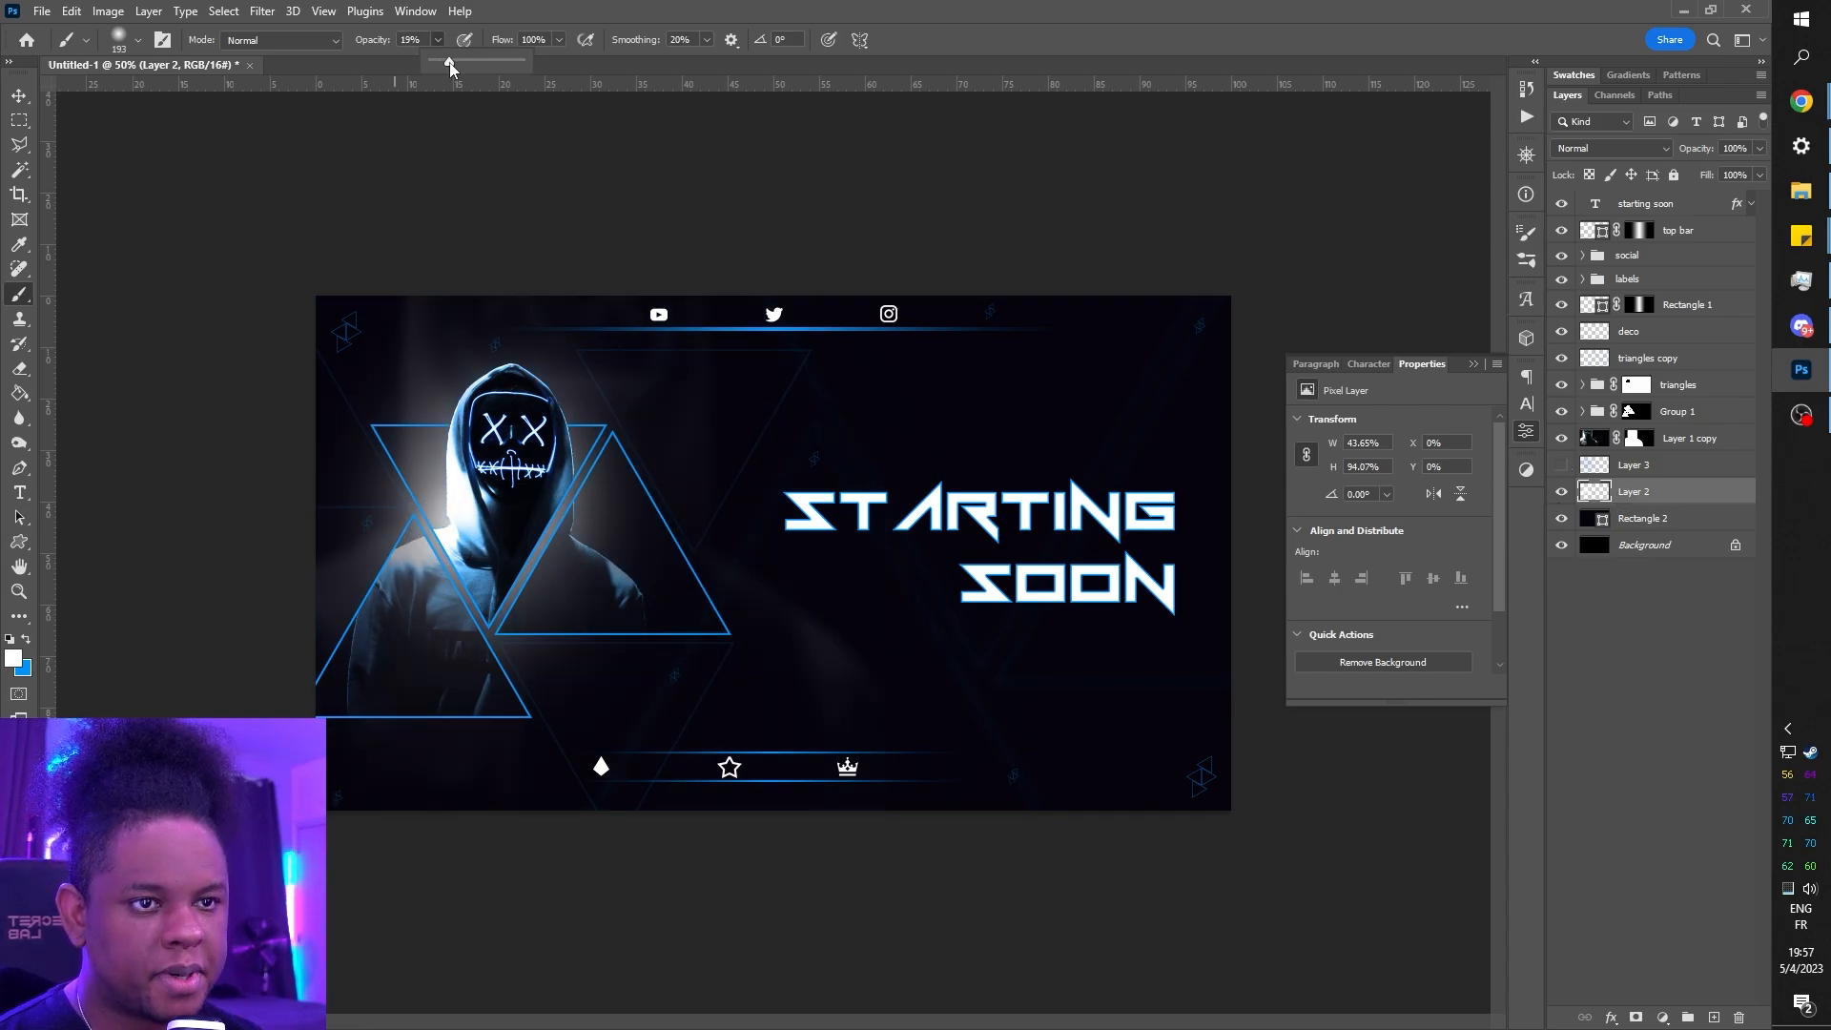
- Examine the hood's edges up close with Layer 3 switched off and on, ending with Layer 3 shown
key(ctrl+plus)
key(ctrl+plus)
key(ctrl+plus)
drag(473, 534, 1457, 770)
key(ctrl+plus)
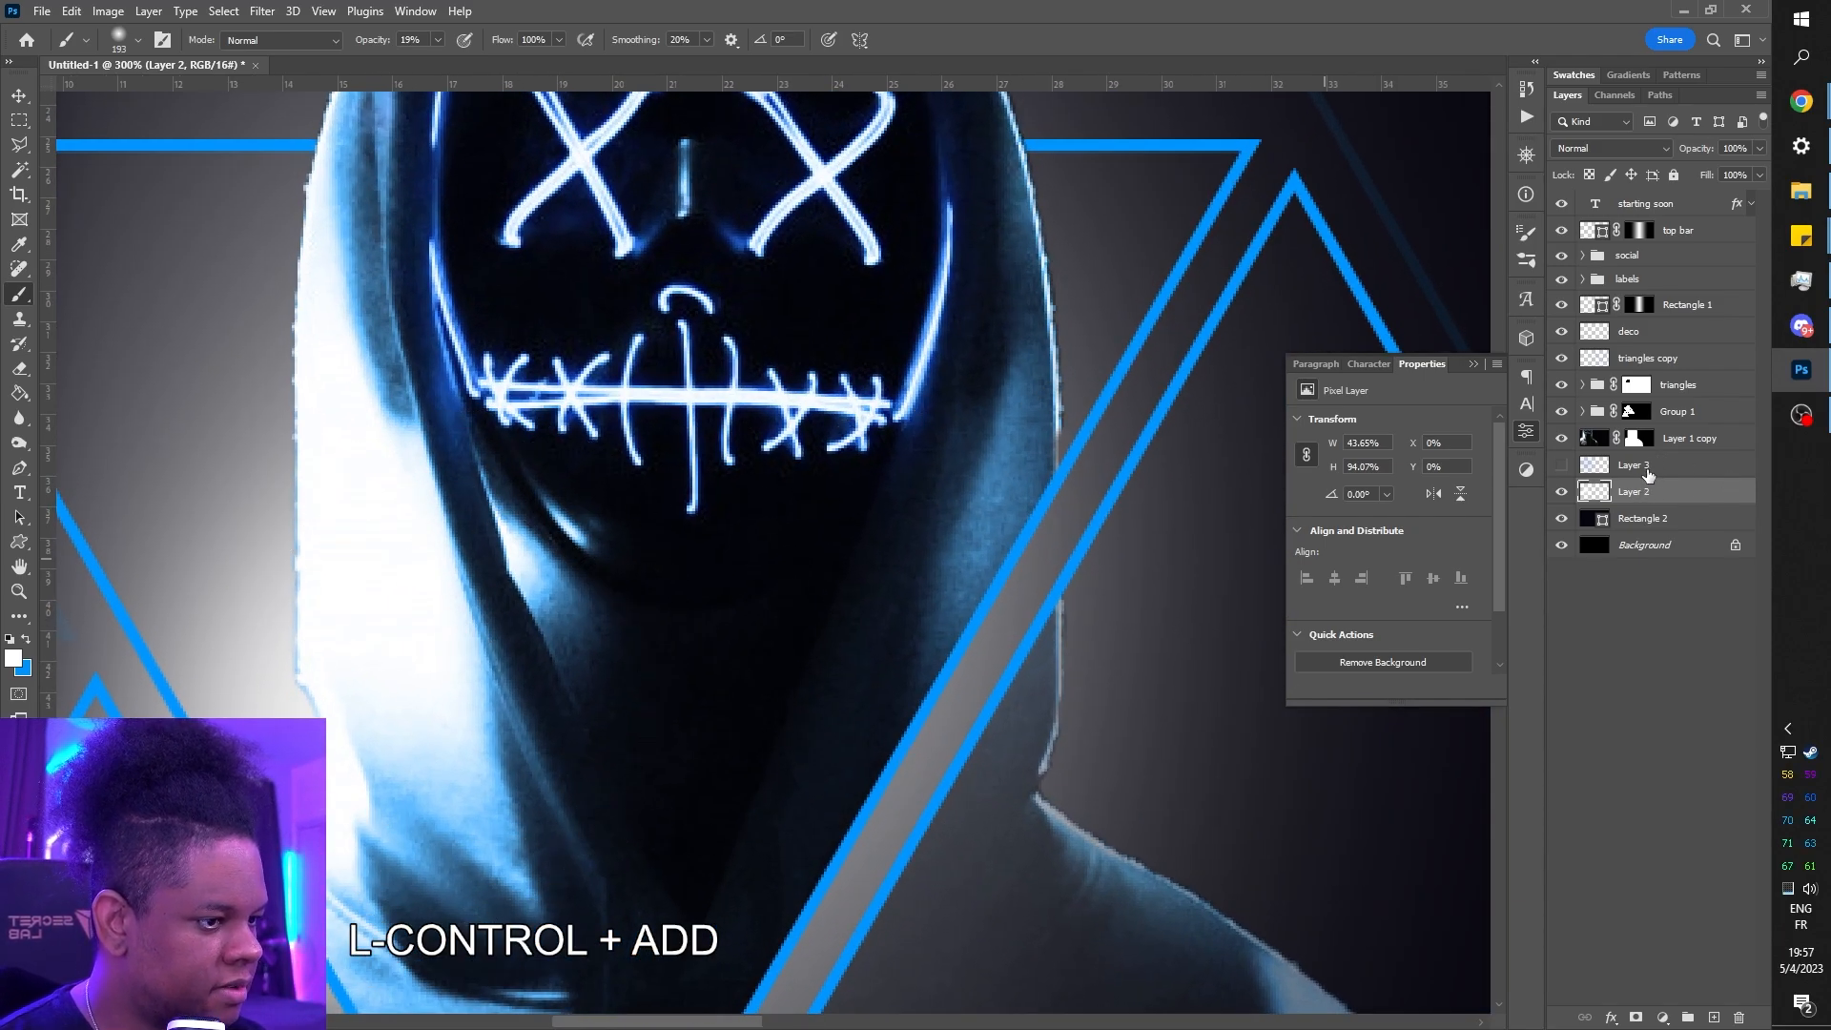
click(1635, 411)
click(1562, 465)
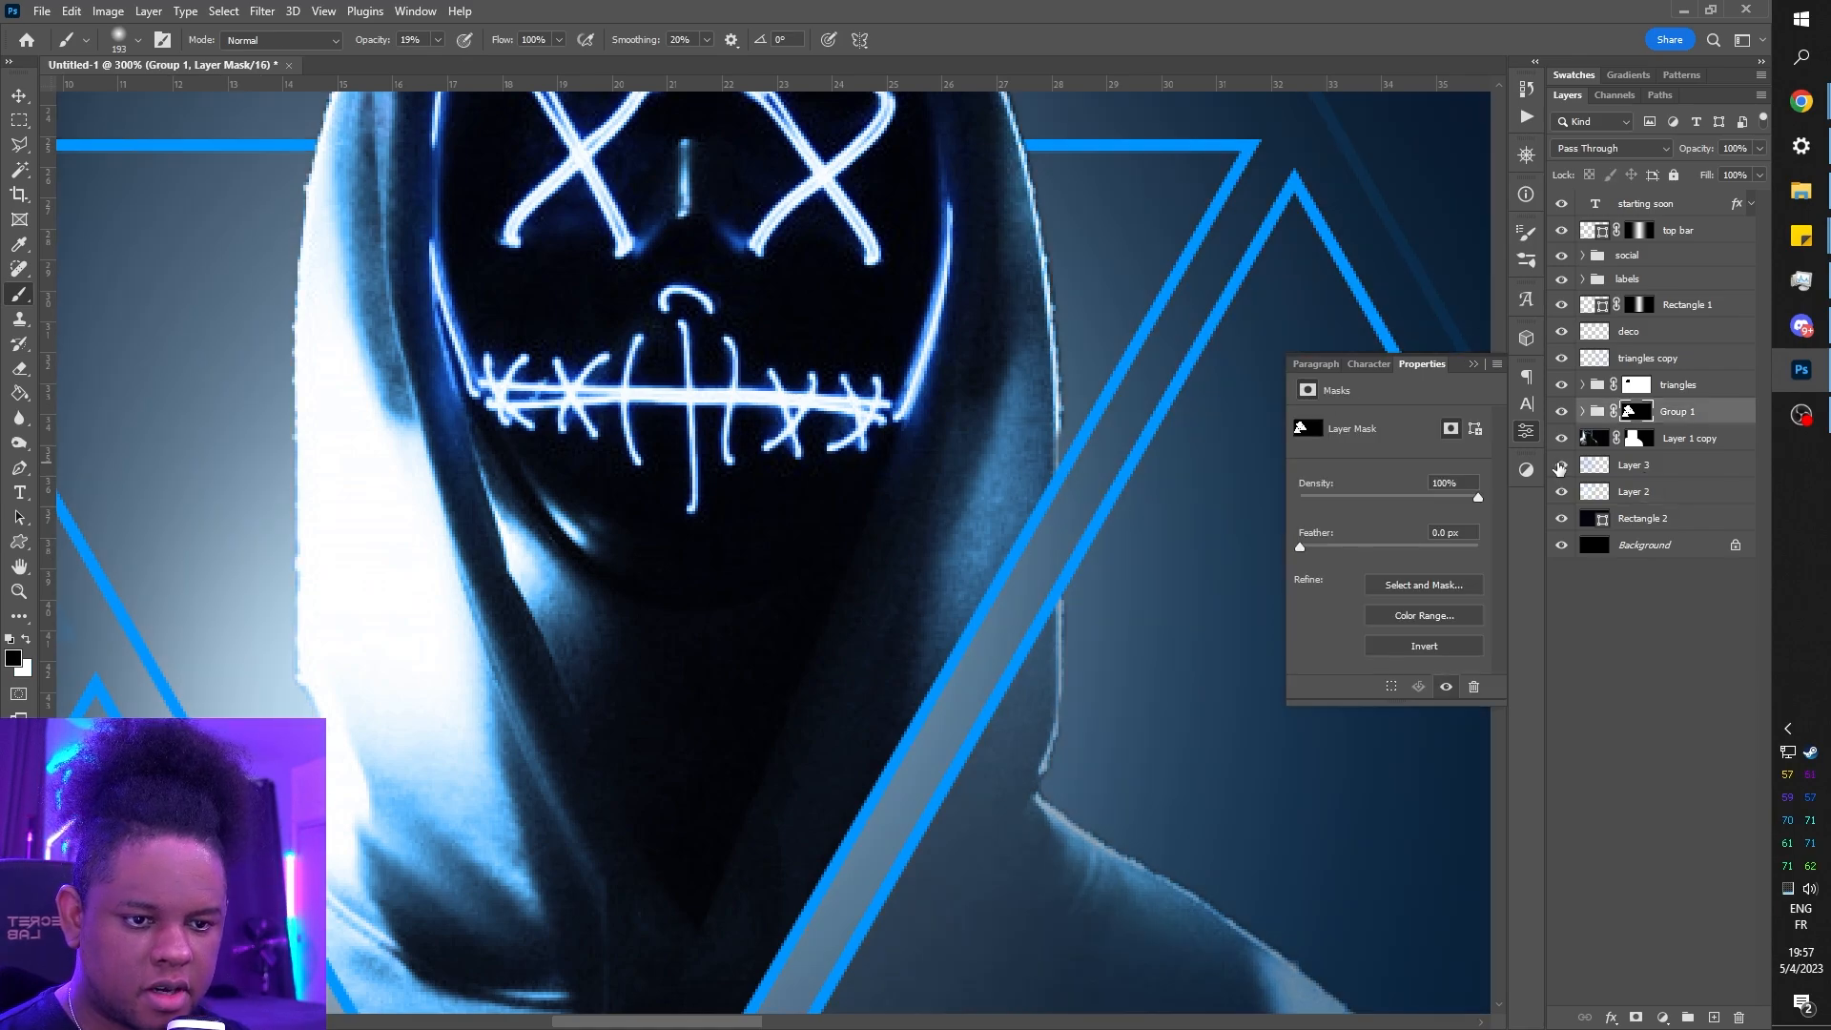
click(1561, 464)
click(1561, 465)
- Rename Layer 2 as "white glow" and Layer 3 as "blue glow", and place white glow above blue glow
double_click(1642, 490)
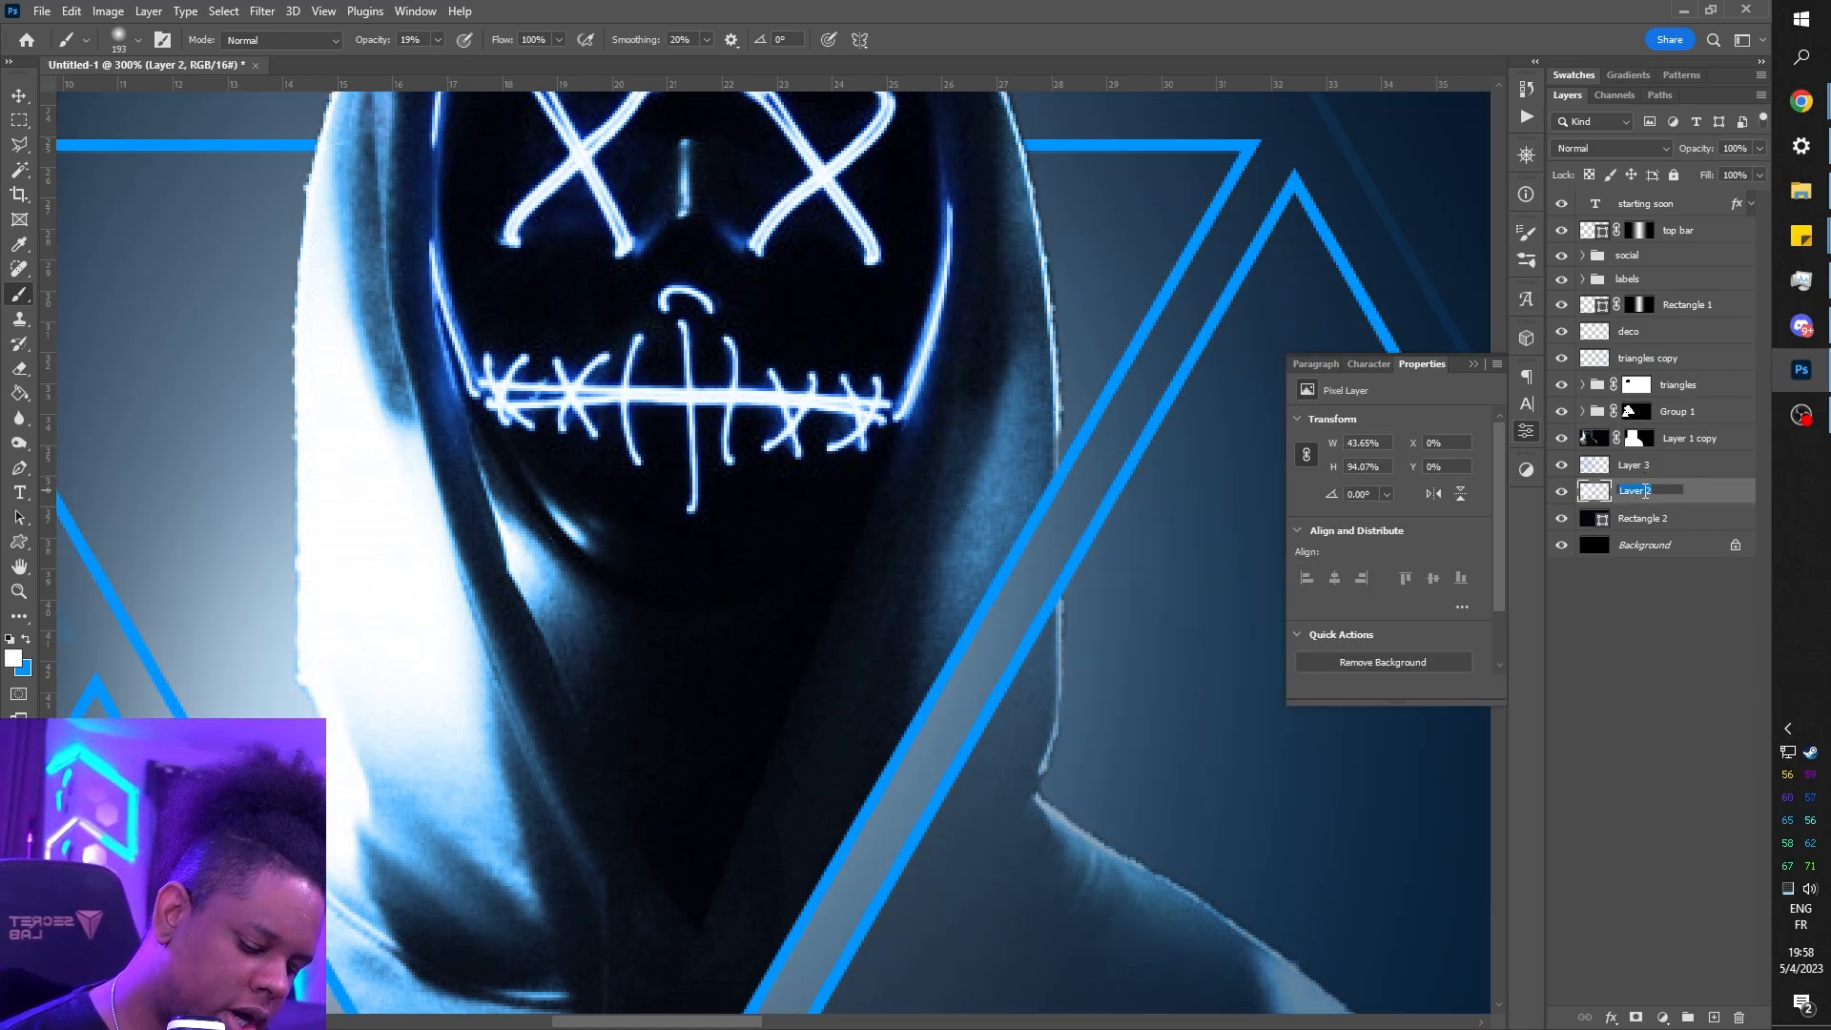
text(white glow)
key(Return)
double_click(1634, 466)
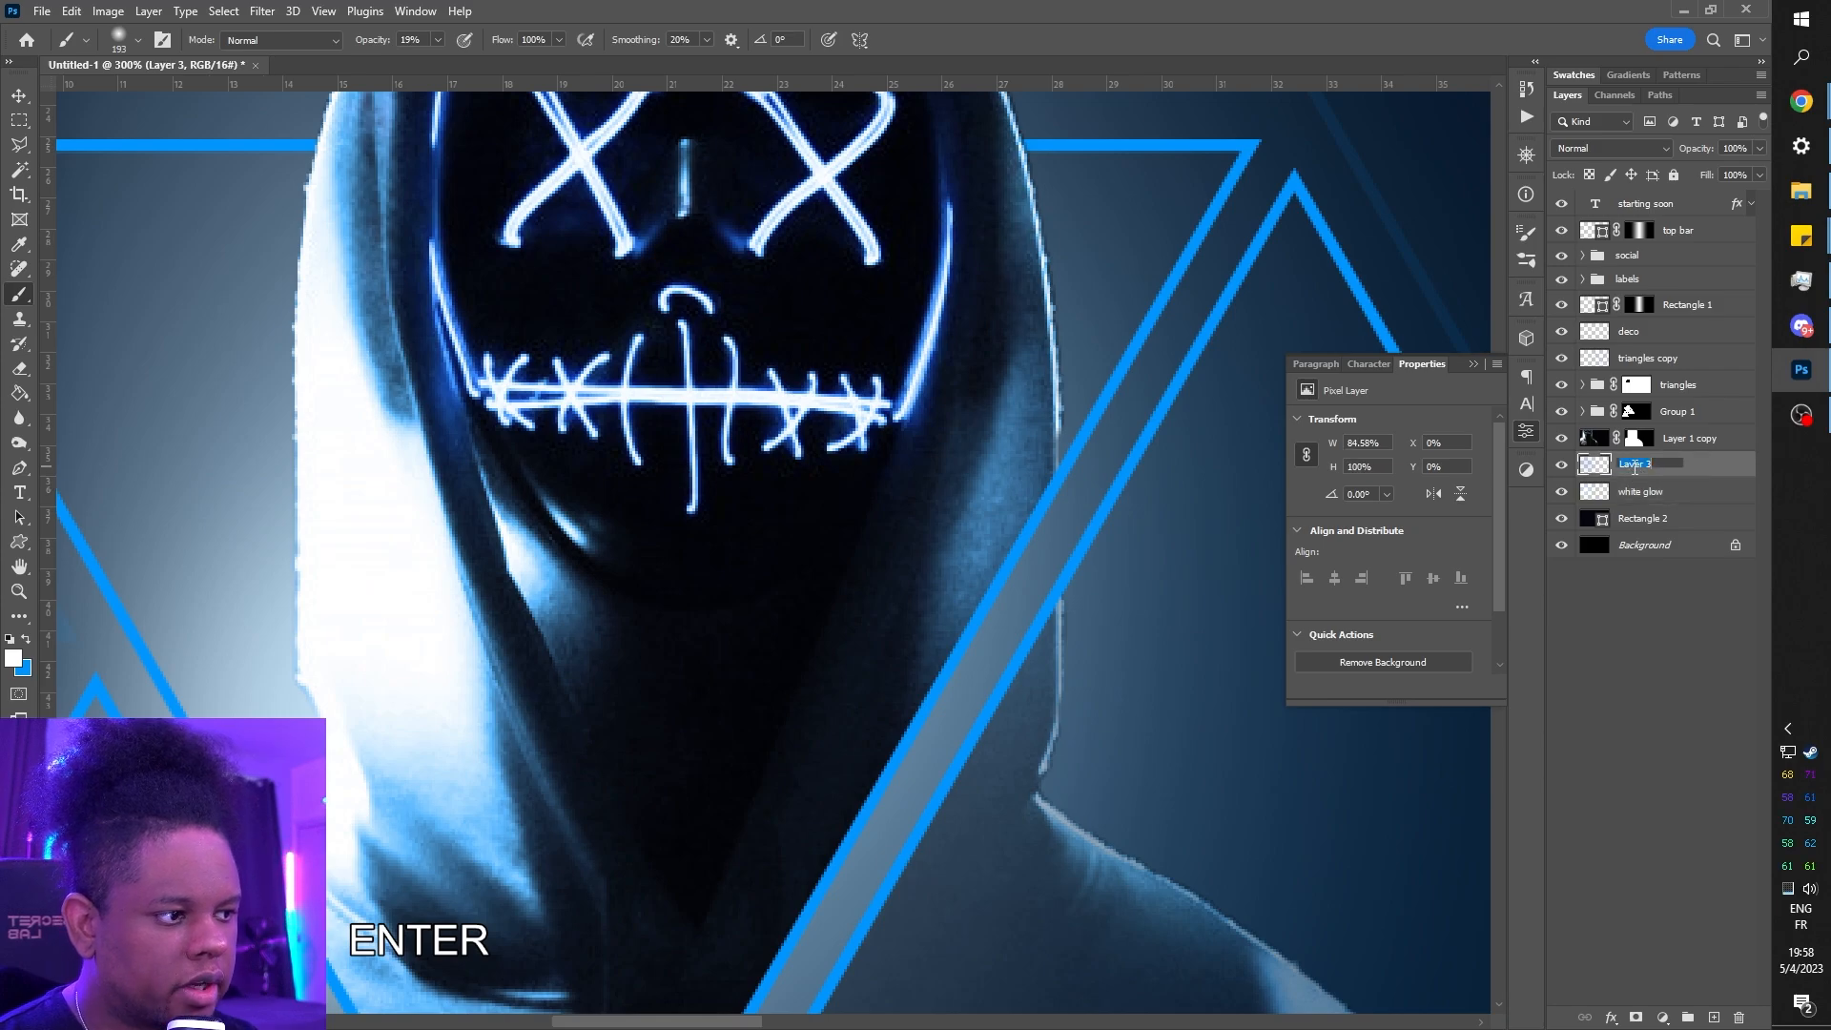
text(blue glow)
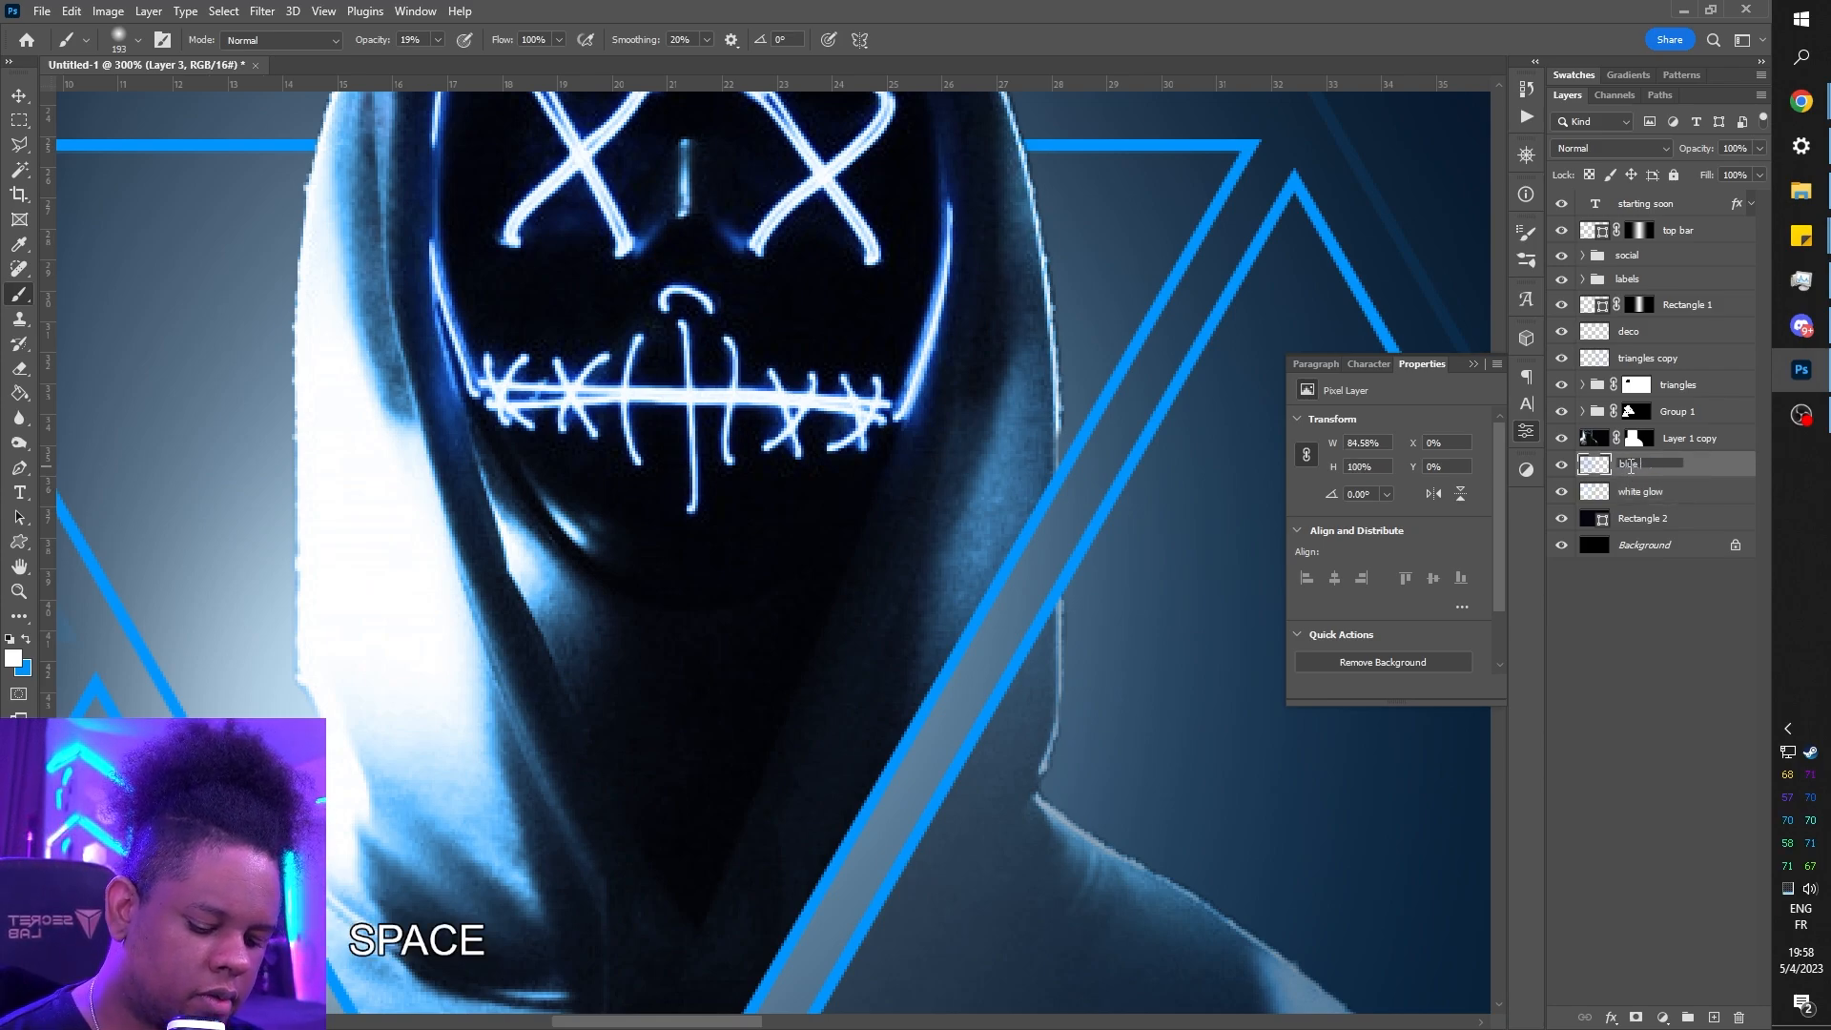
key(Return)
drag(1650, 461, 1649, 458)
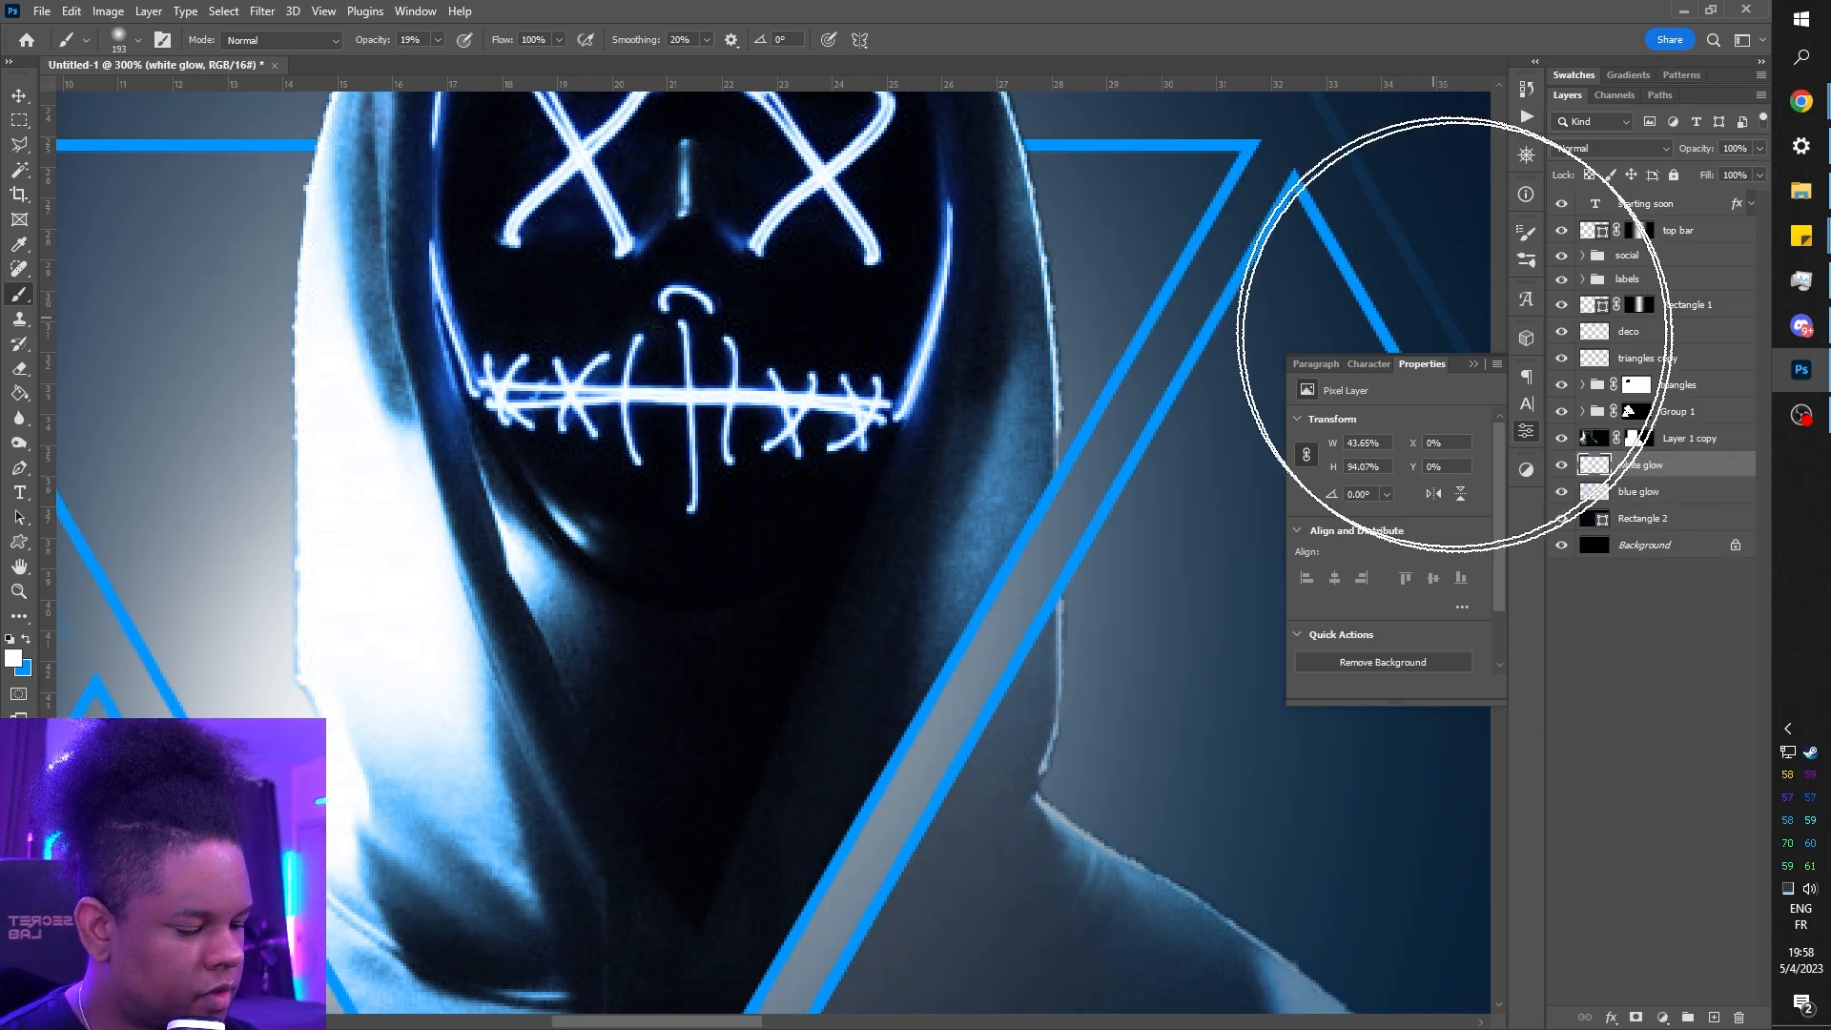
- Check the artwork with Layer 1 copy switched off and on, and rename Group 1 as "character" and expand it
click(1562, 438)
click(1561, 437)
double_click(1677, 409)
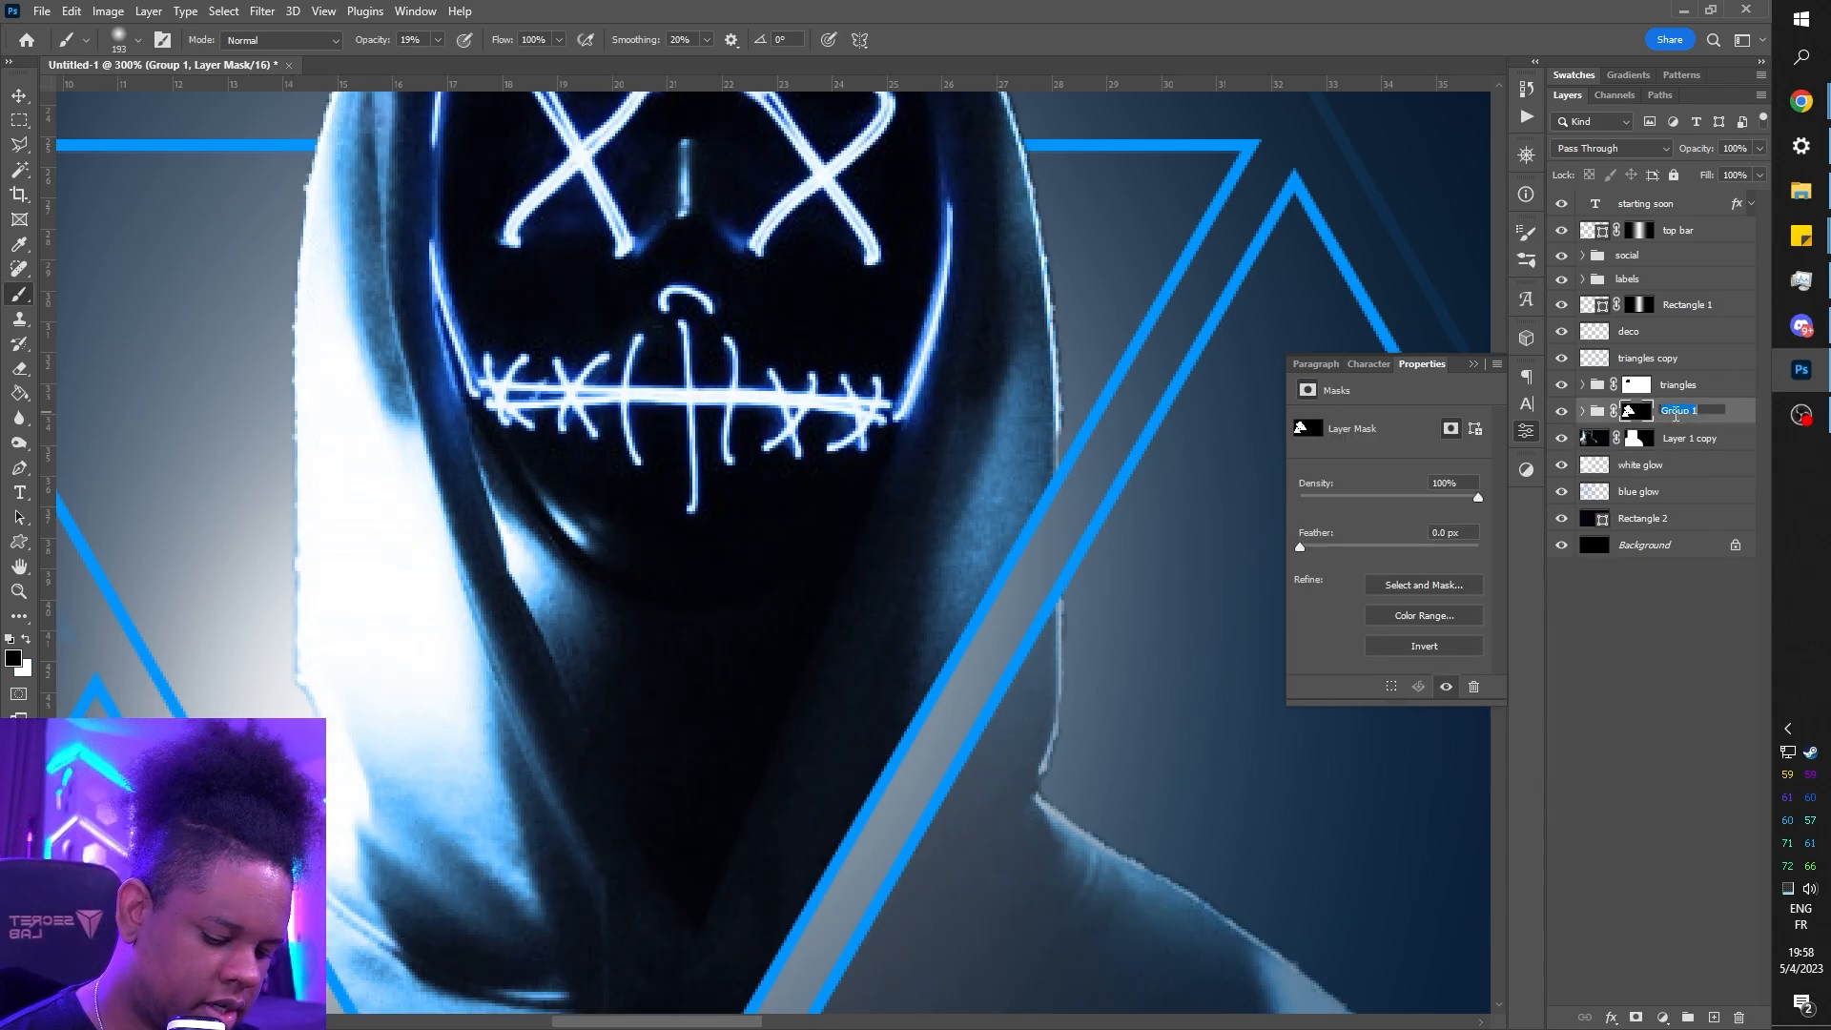
text(character)
click(1583, 411)
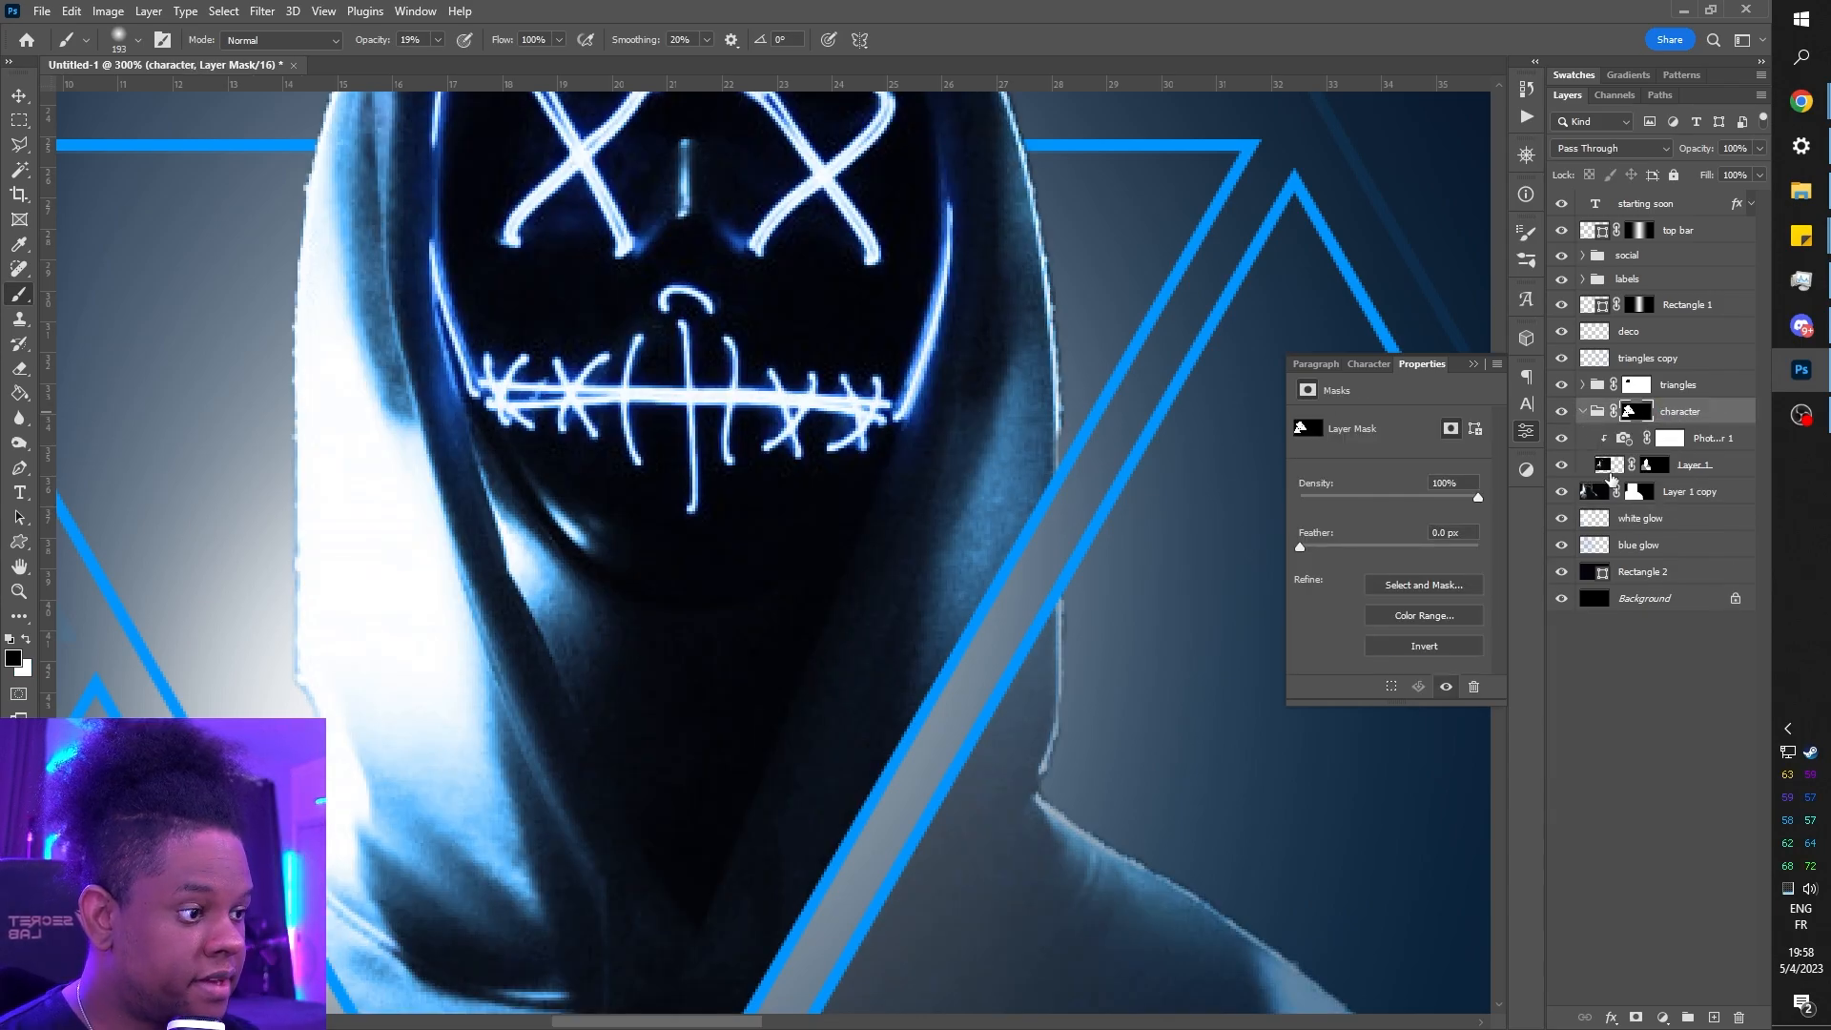
- Inspect Layer 1's mask on its own, and set the brush for that mask to 72 px at 100% opacity
alt+click(1653, 467)
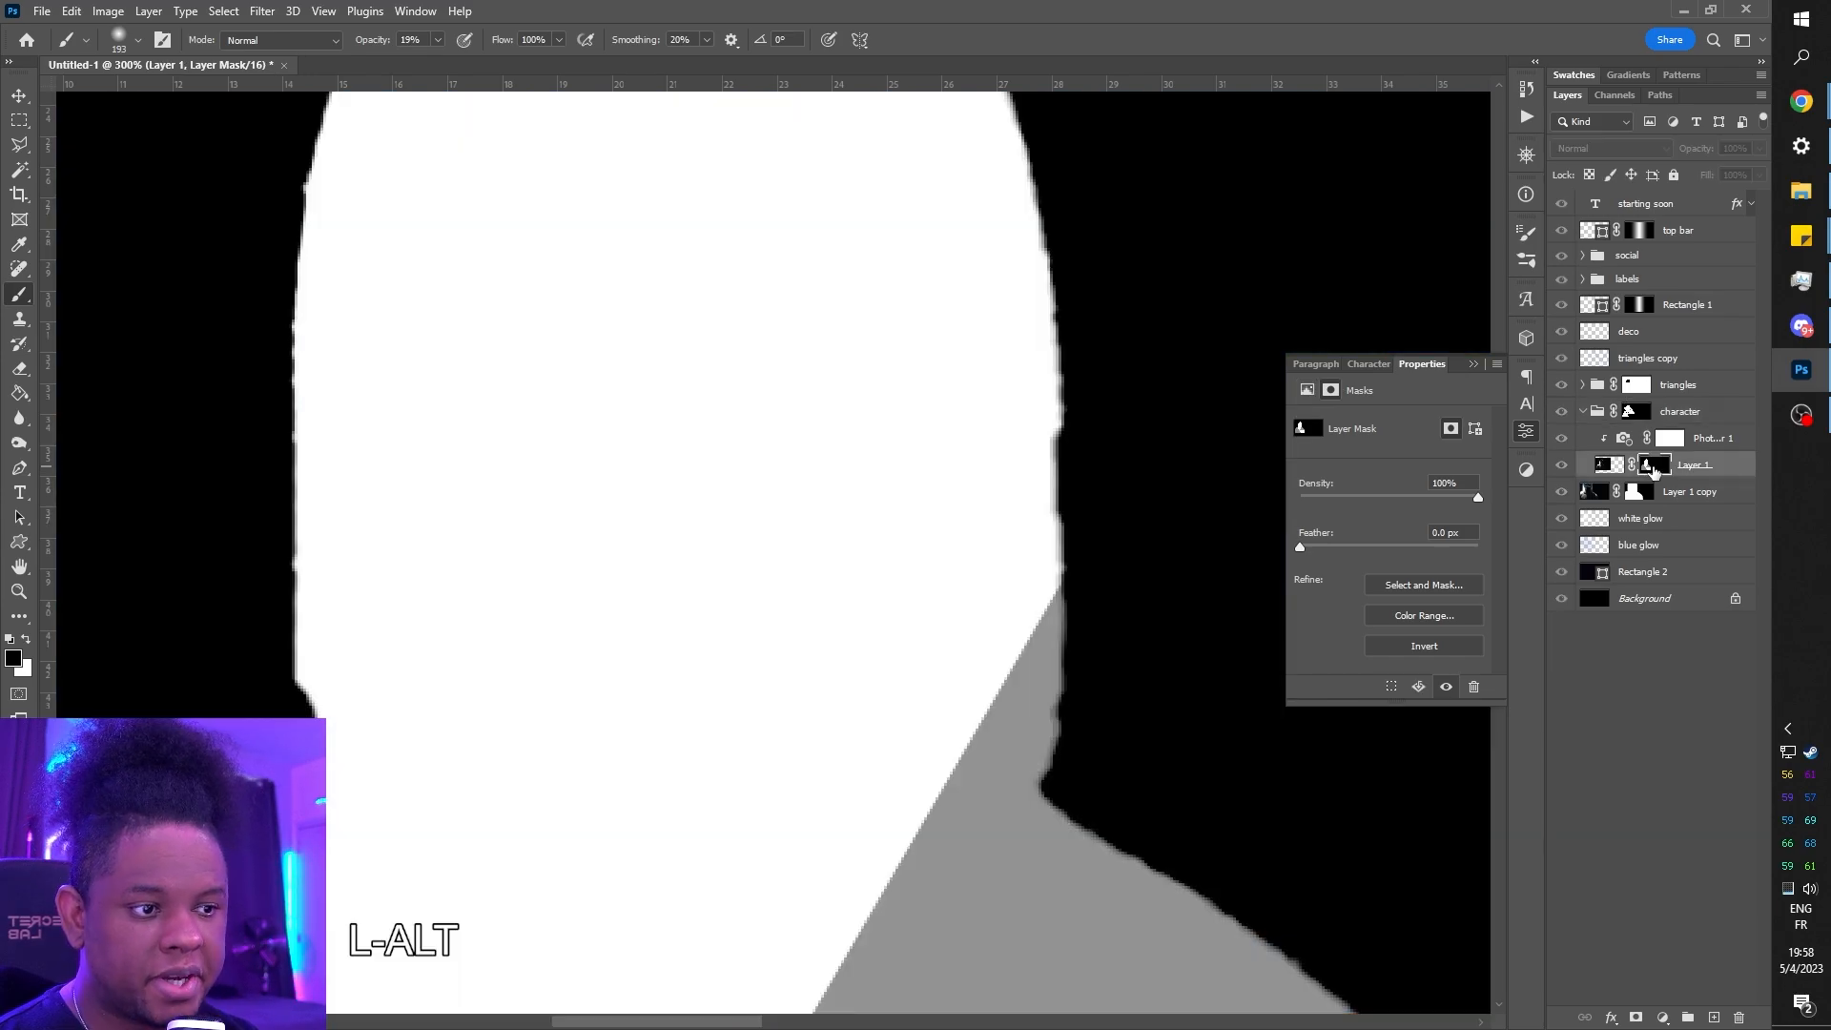
alt+click(1653, 467)
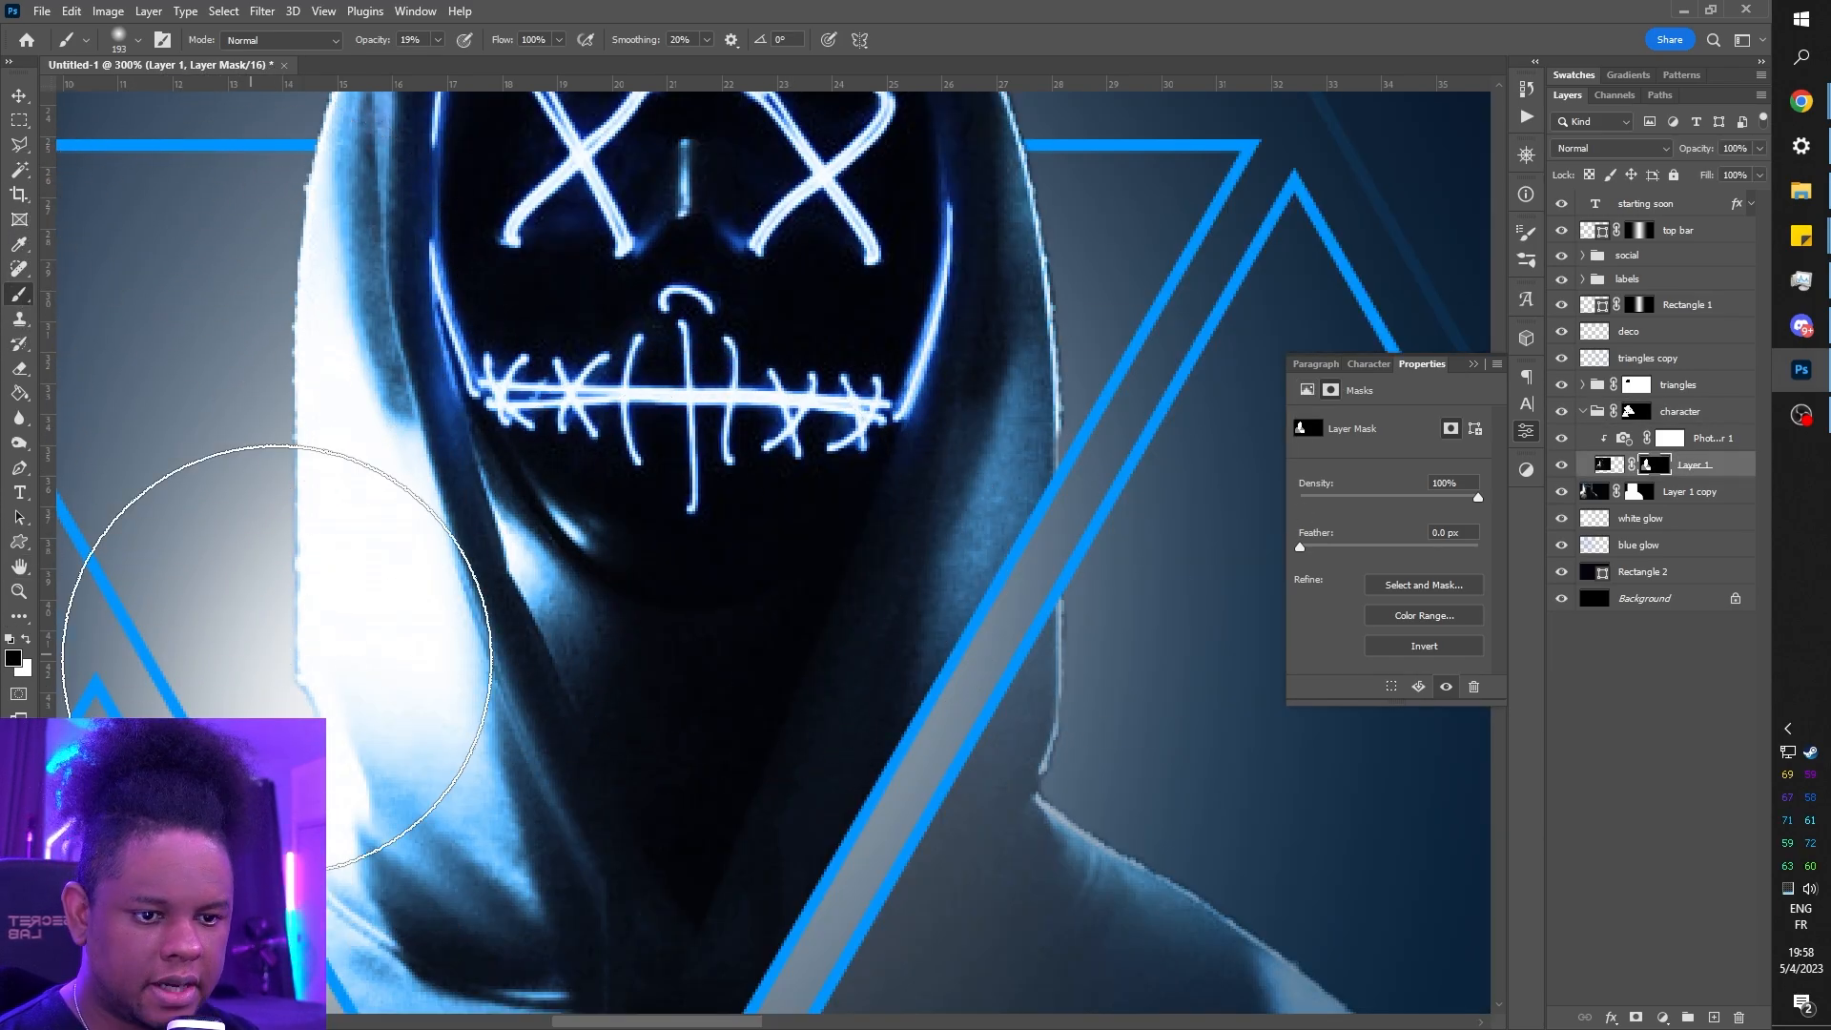
right_click(482, 608)
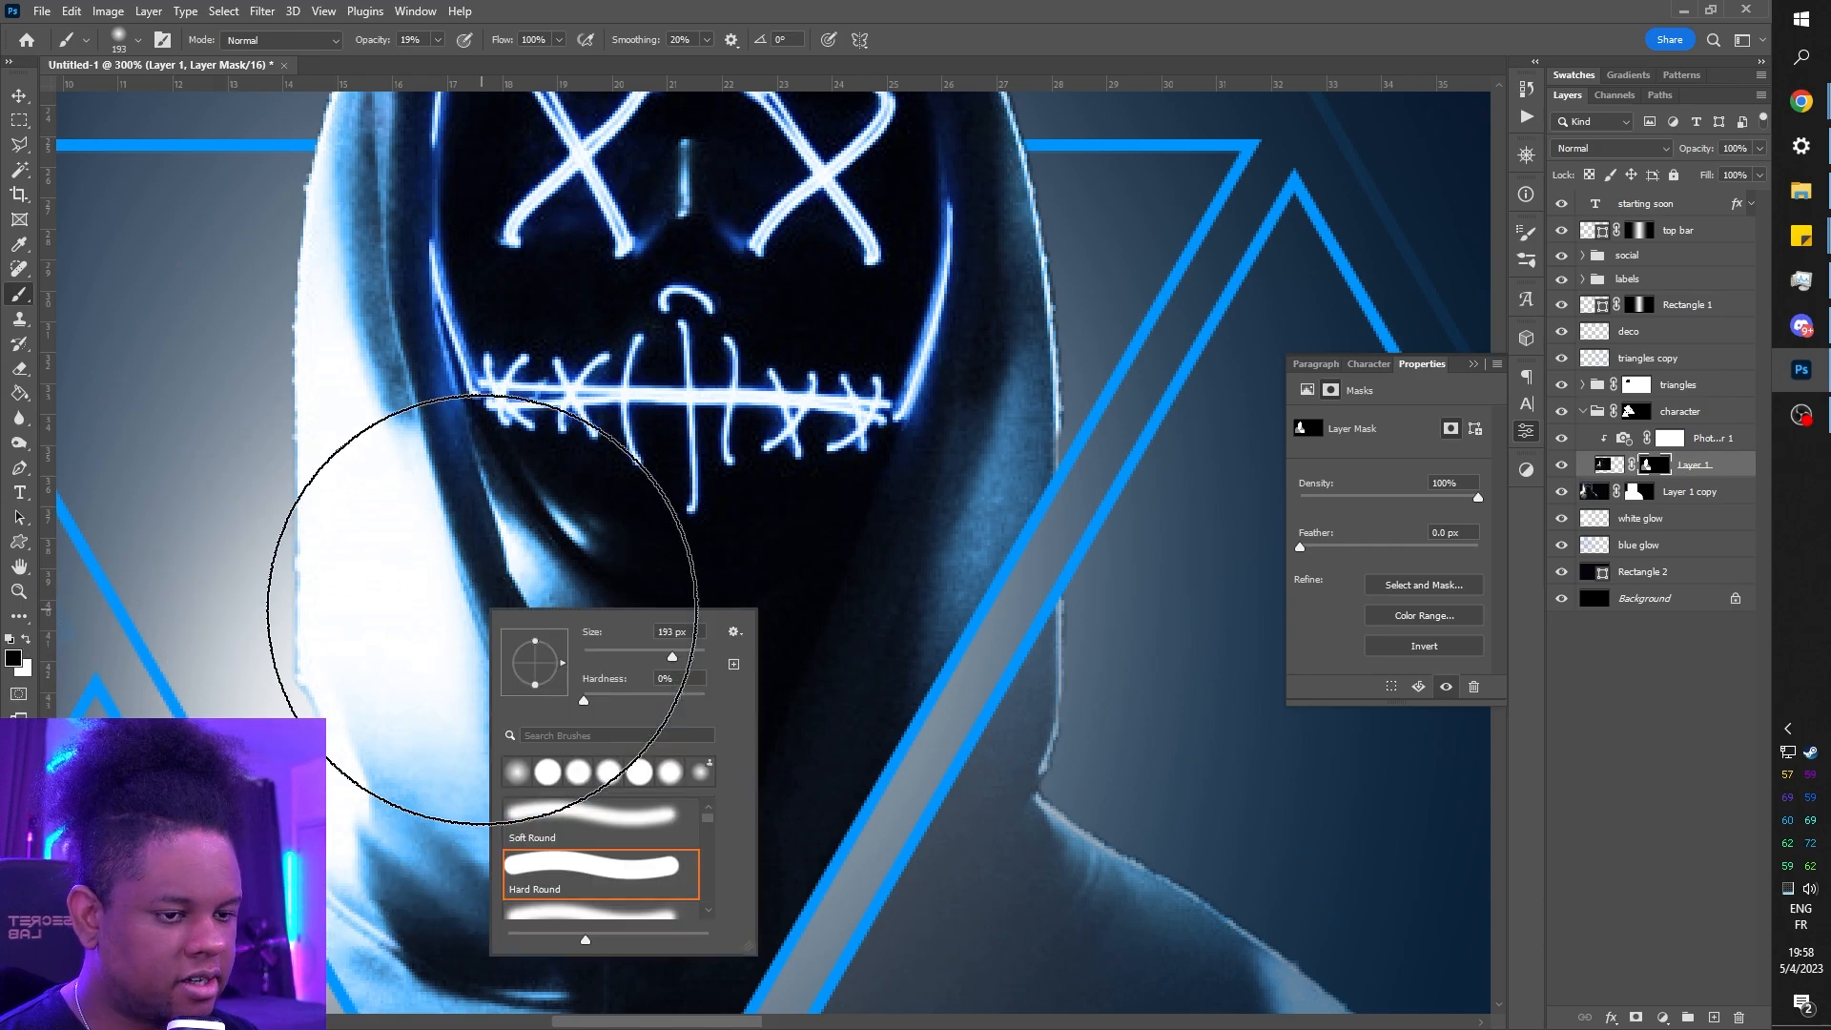
drag(671, 656, 626, 656)
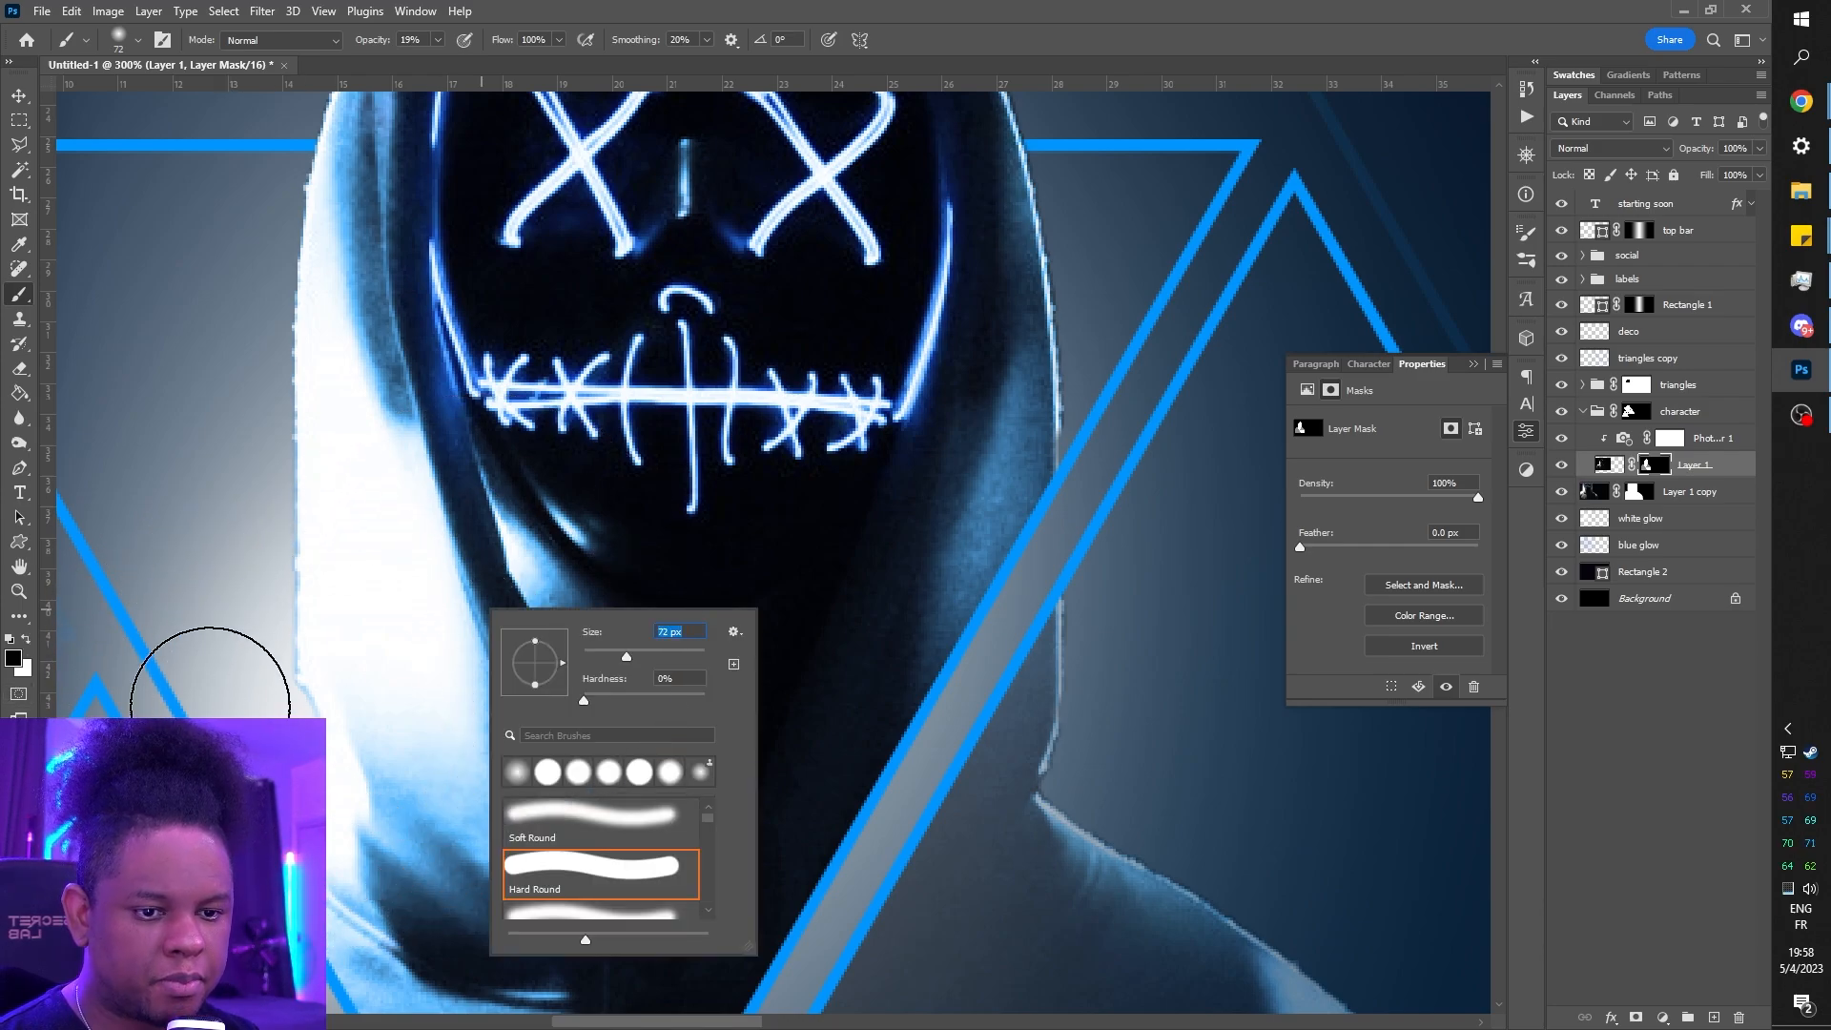
click(436, 42)
drag(500, 69, 519, 70)
click(1651, 465)
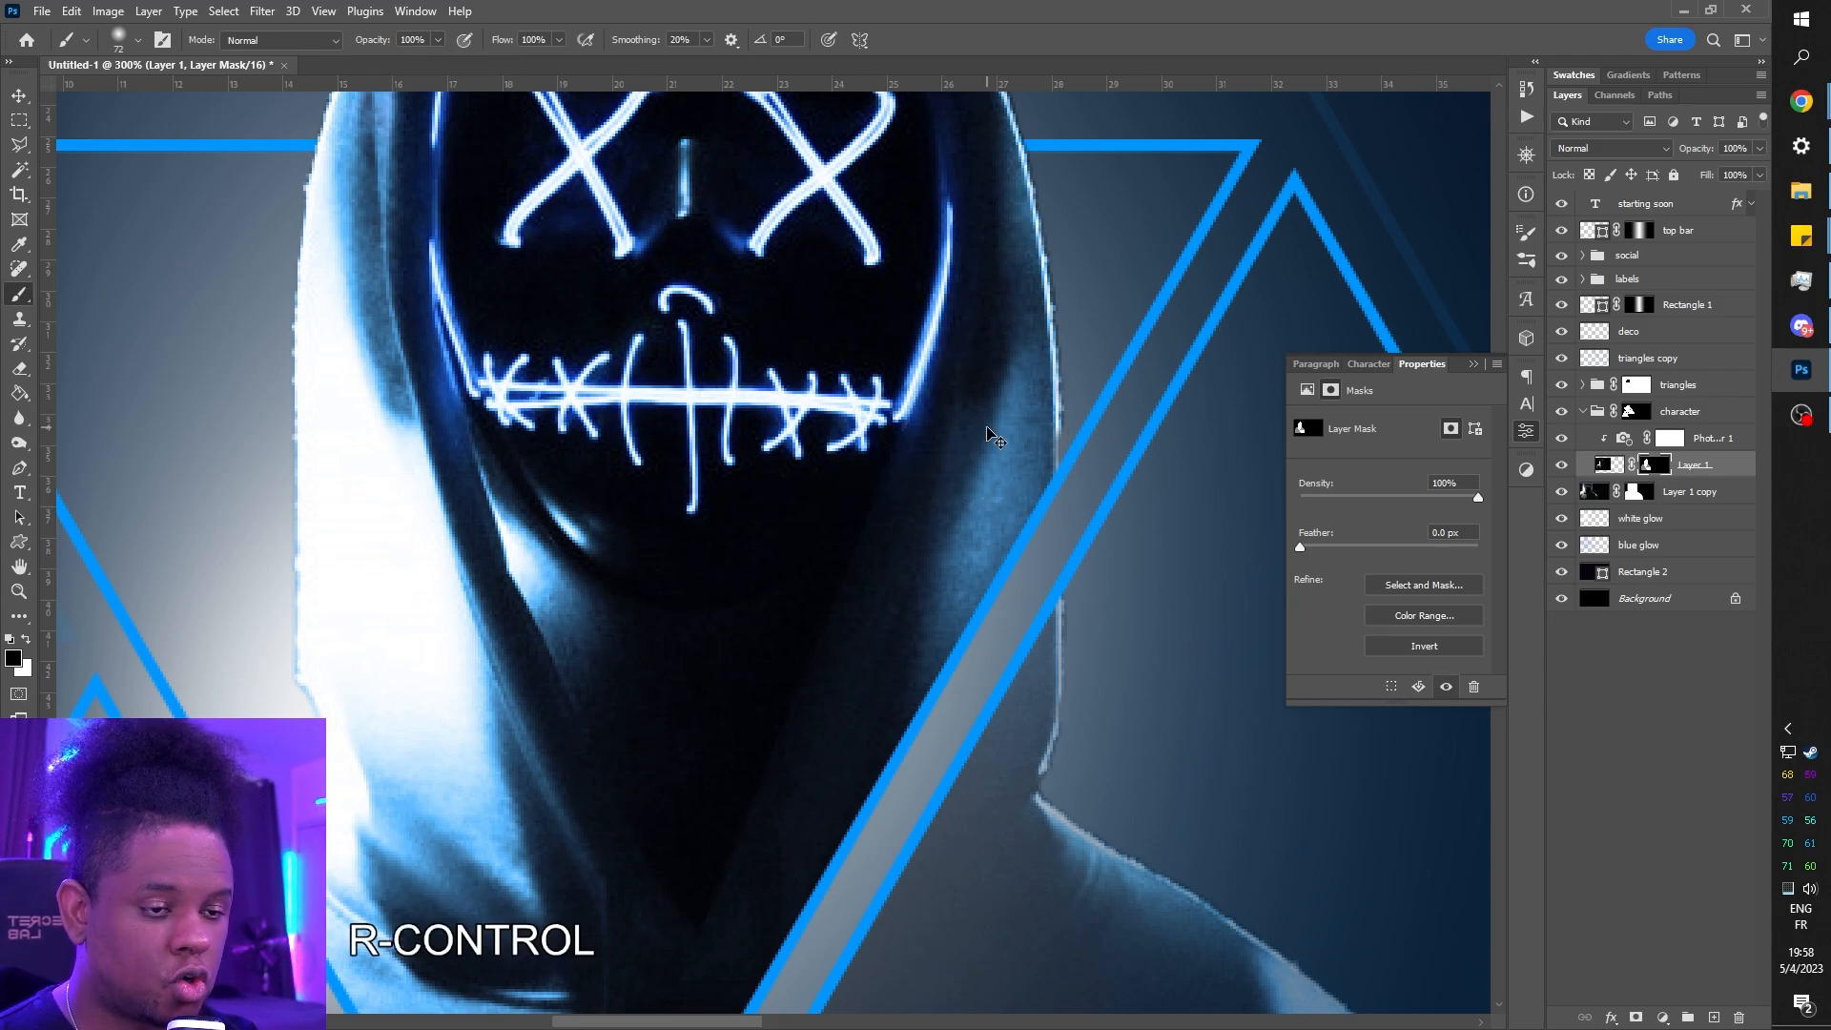
- Try the black input slider in Levels on Layer 1's mask, ending with input levels 0, 1.00 and 255
key(ctrl+l)
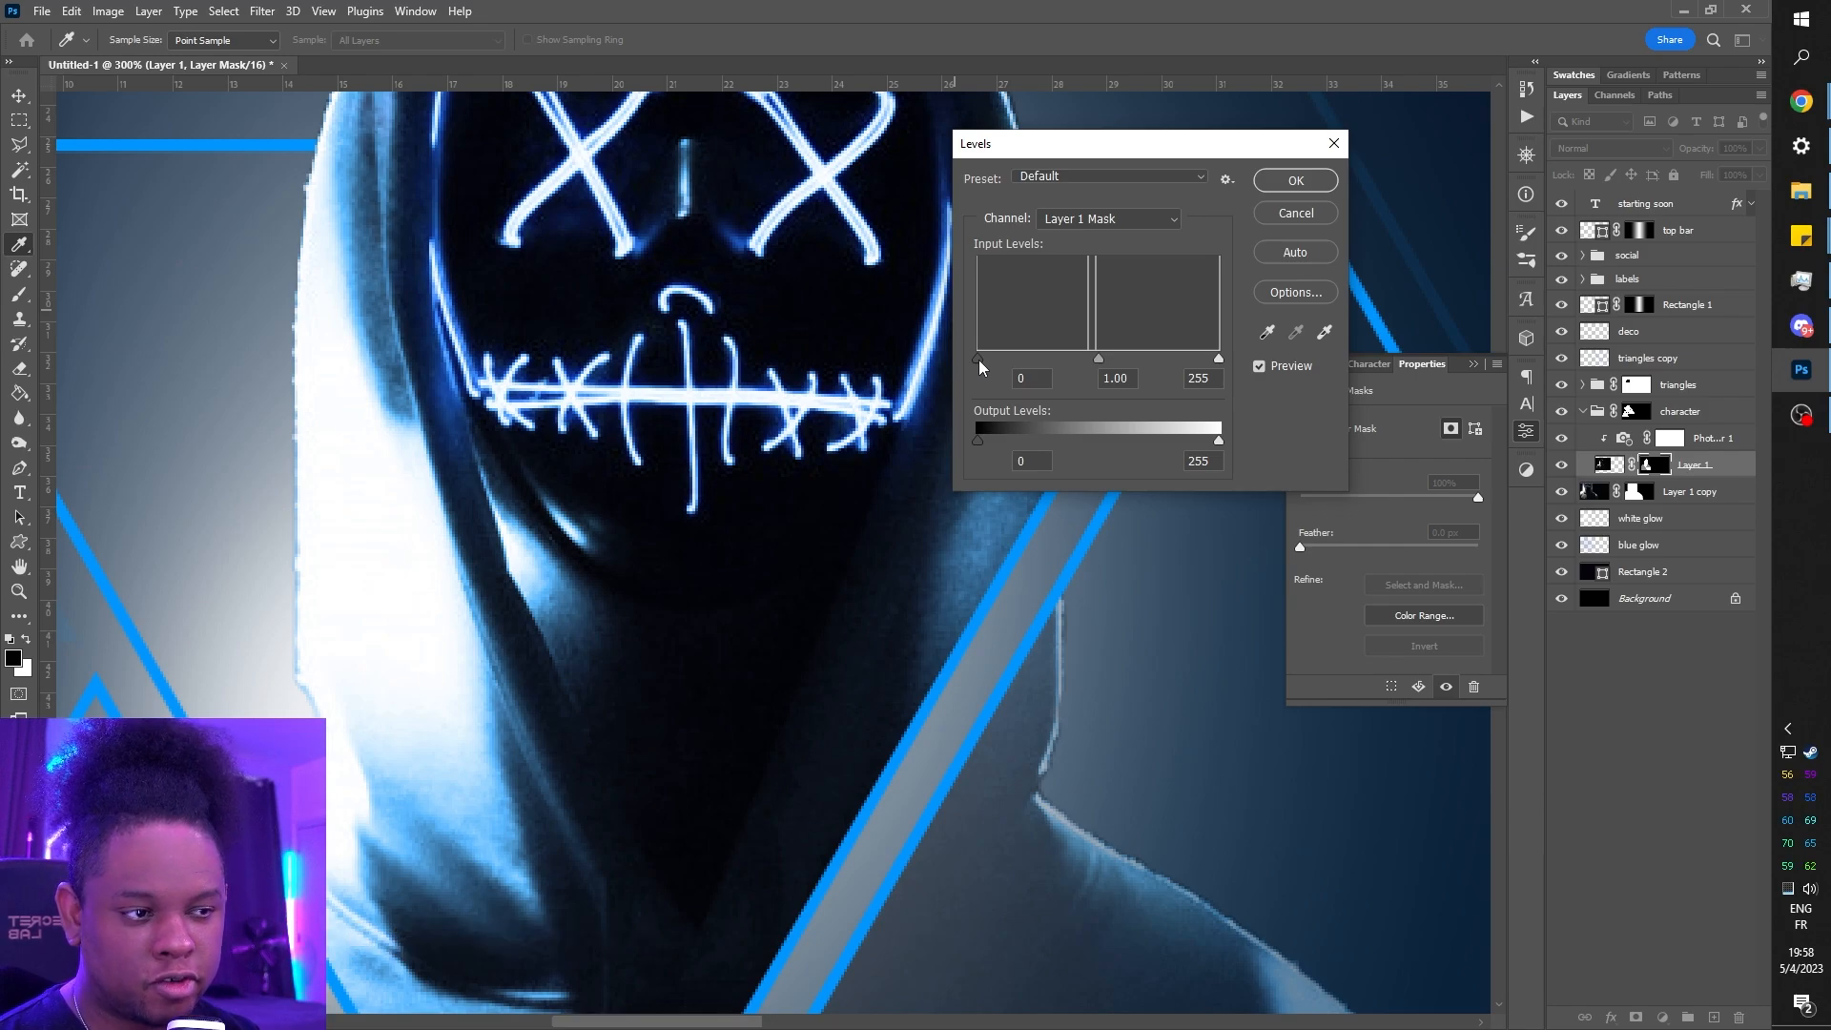
drag(978, 358, 941, 364)
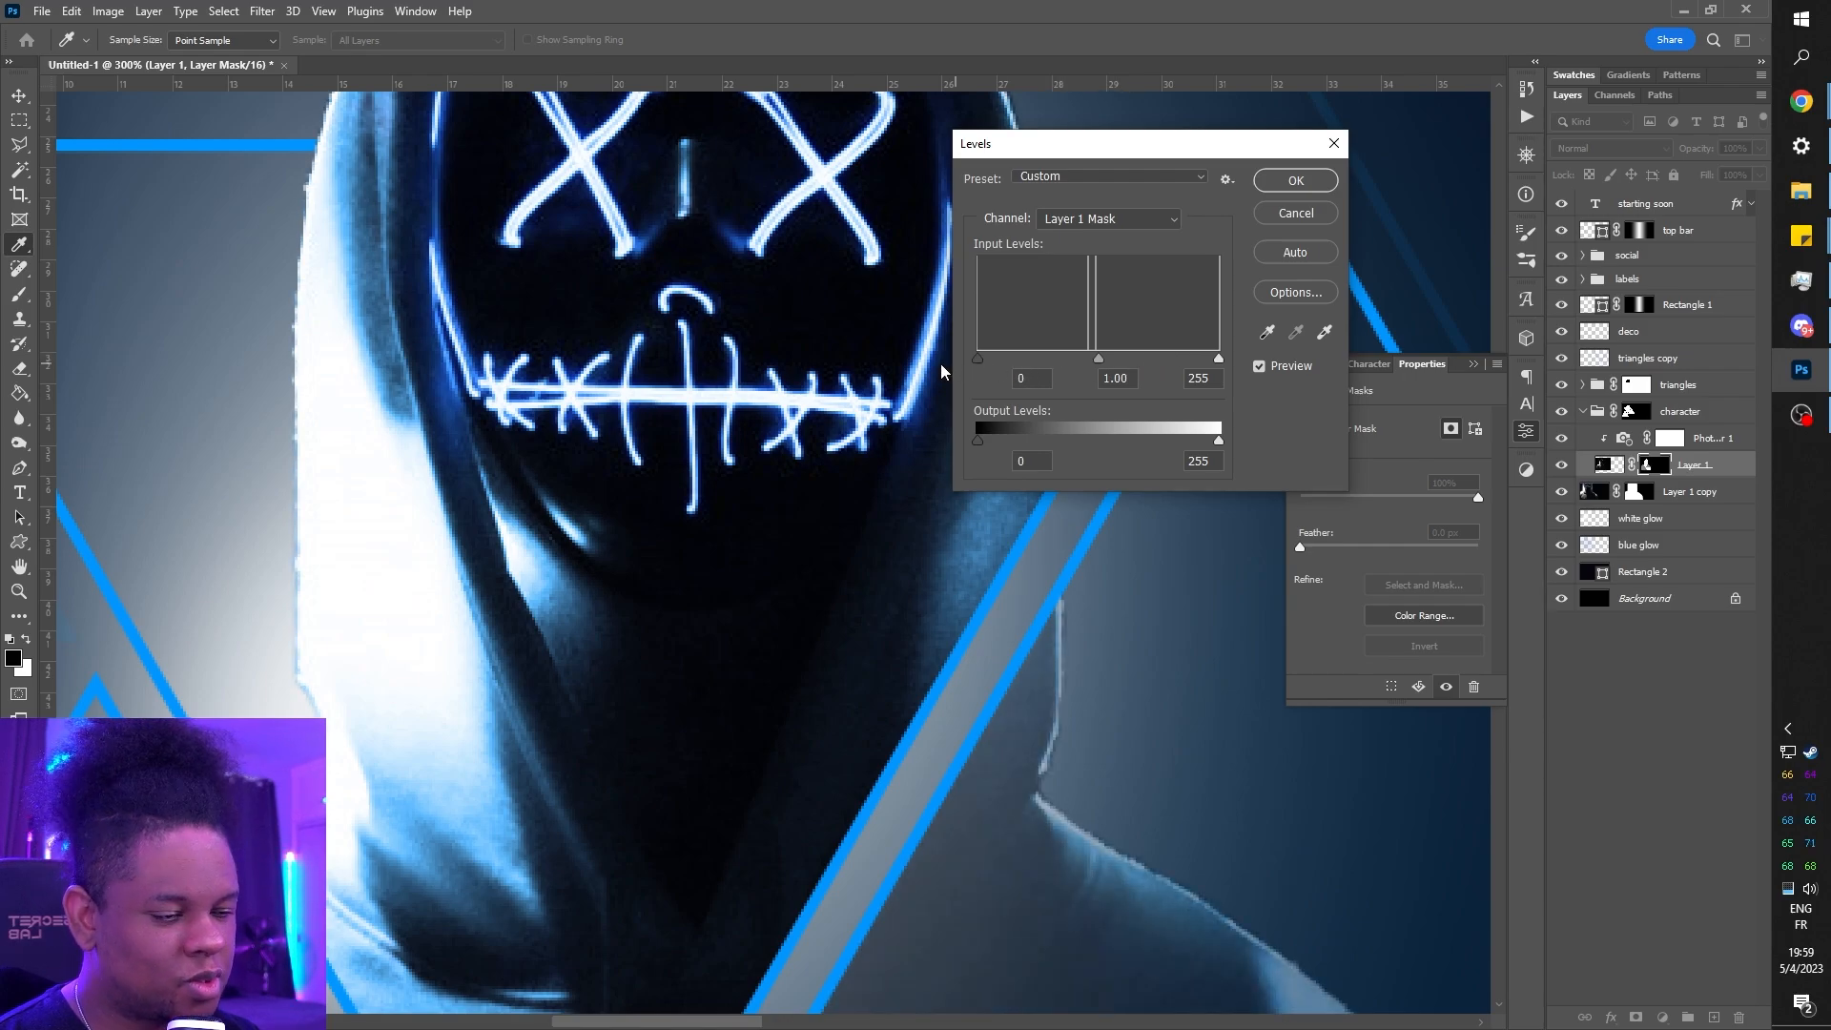
click(1312, 187)
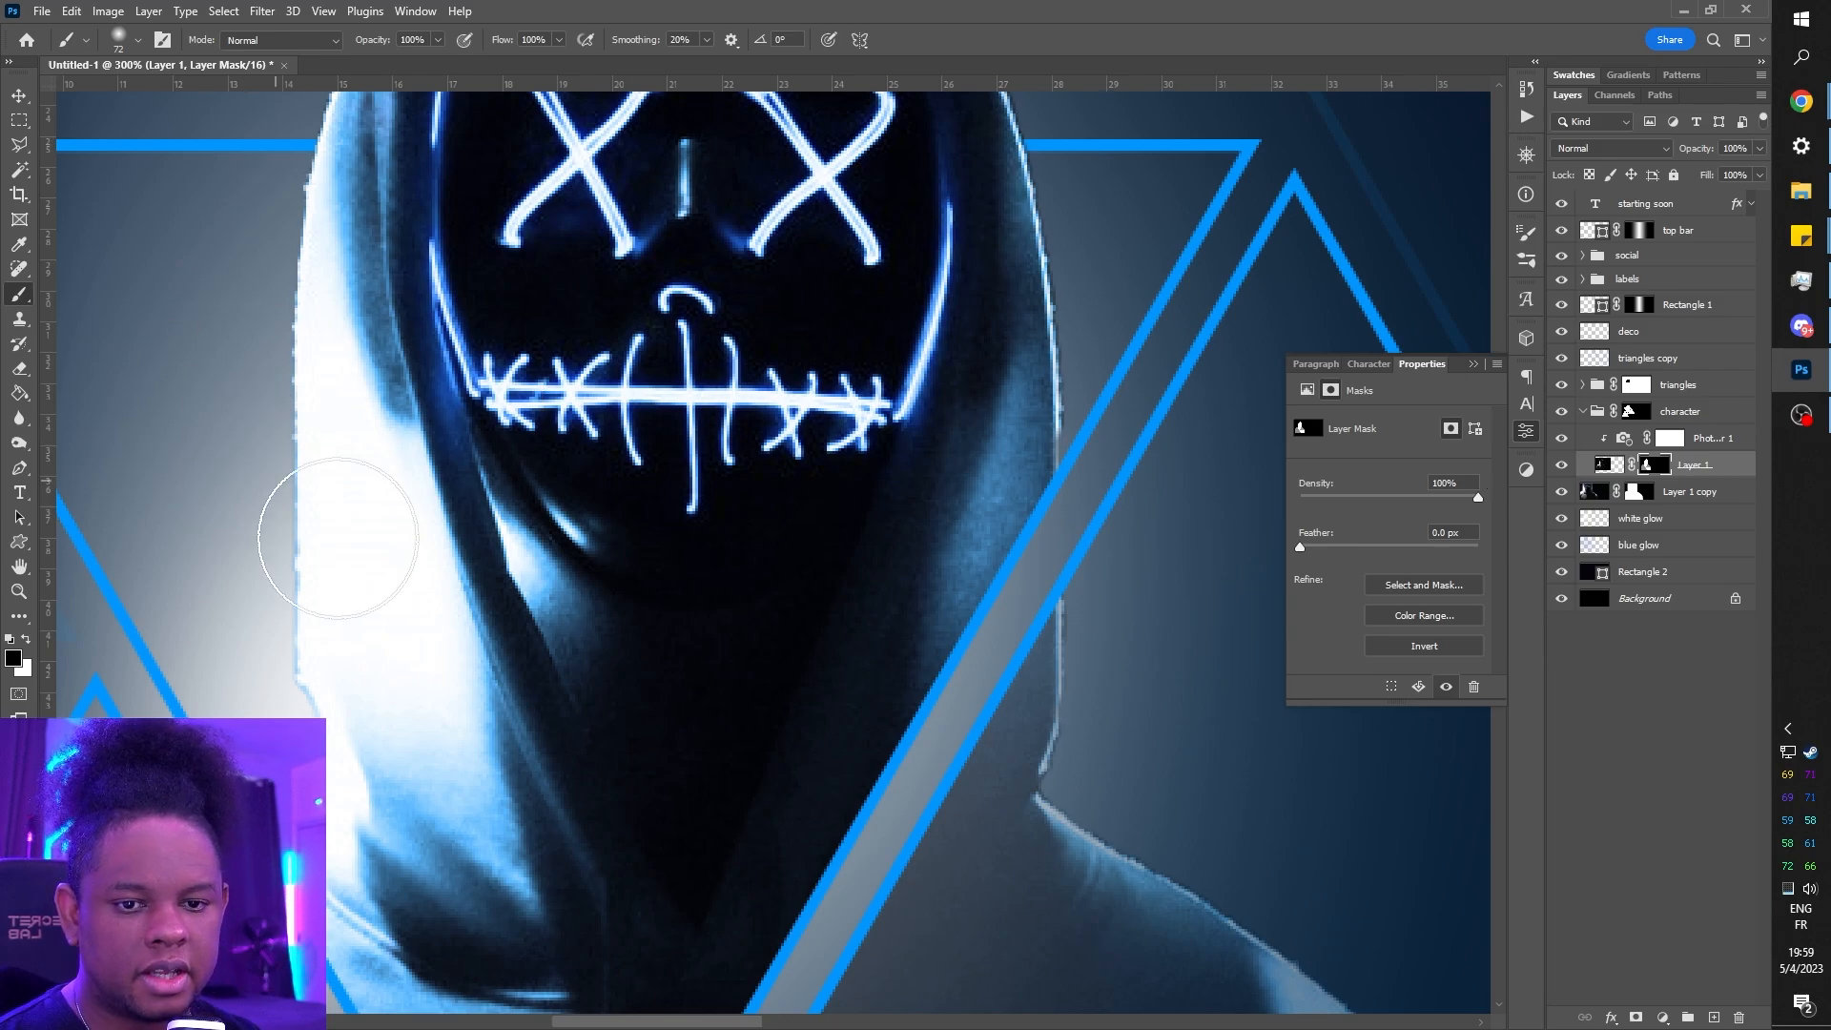
- Paint black on Layer 1's mask at 65% opacity along the hood's edges, using 36 px on the left side and 18 px on the right
right_click(604, 660)
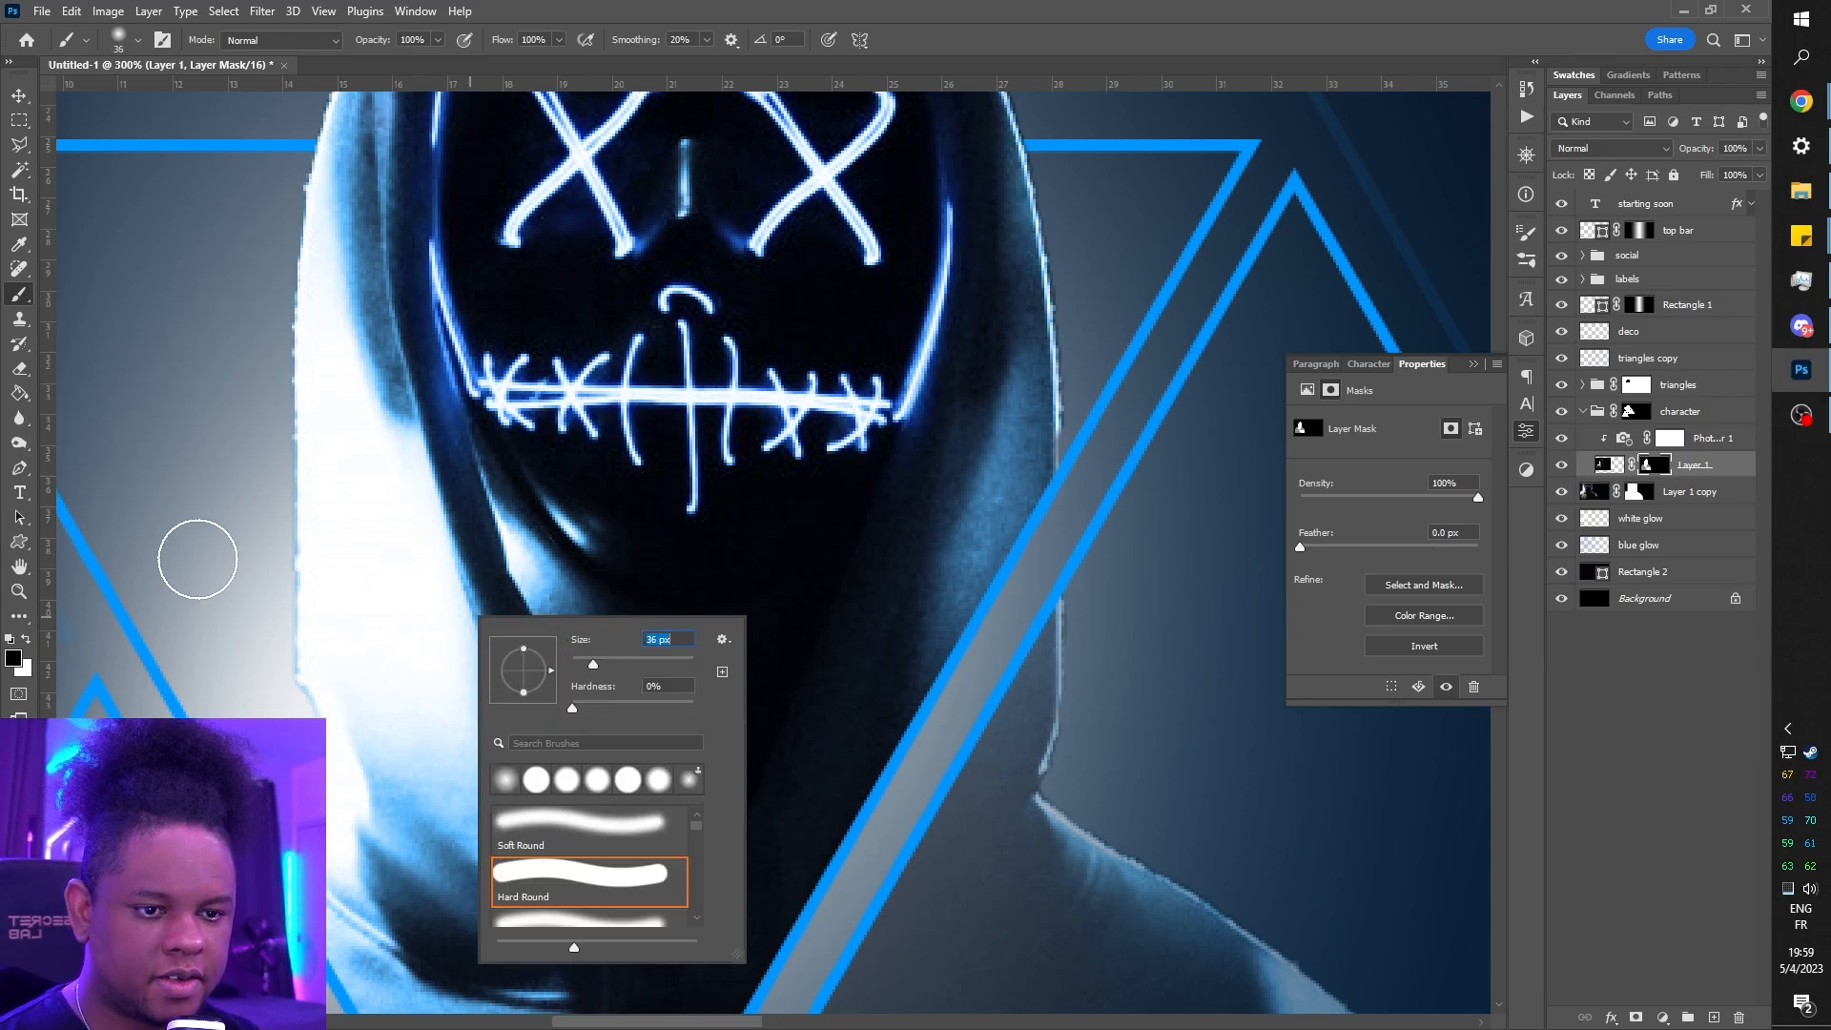
click(438, 39)
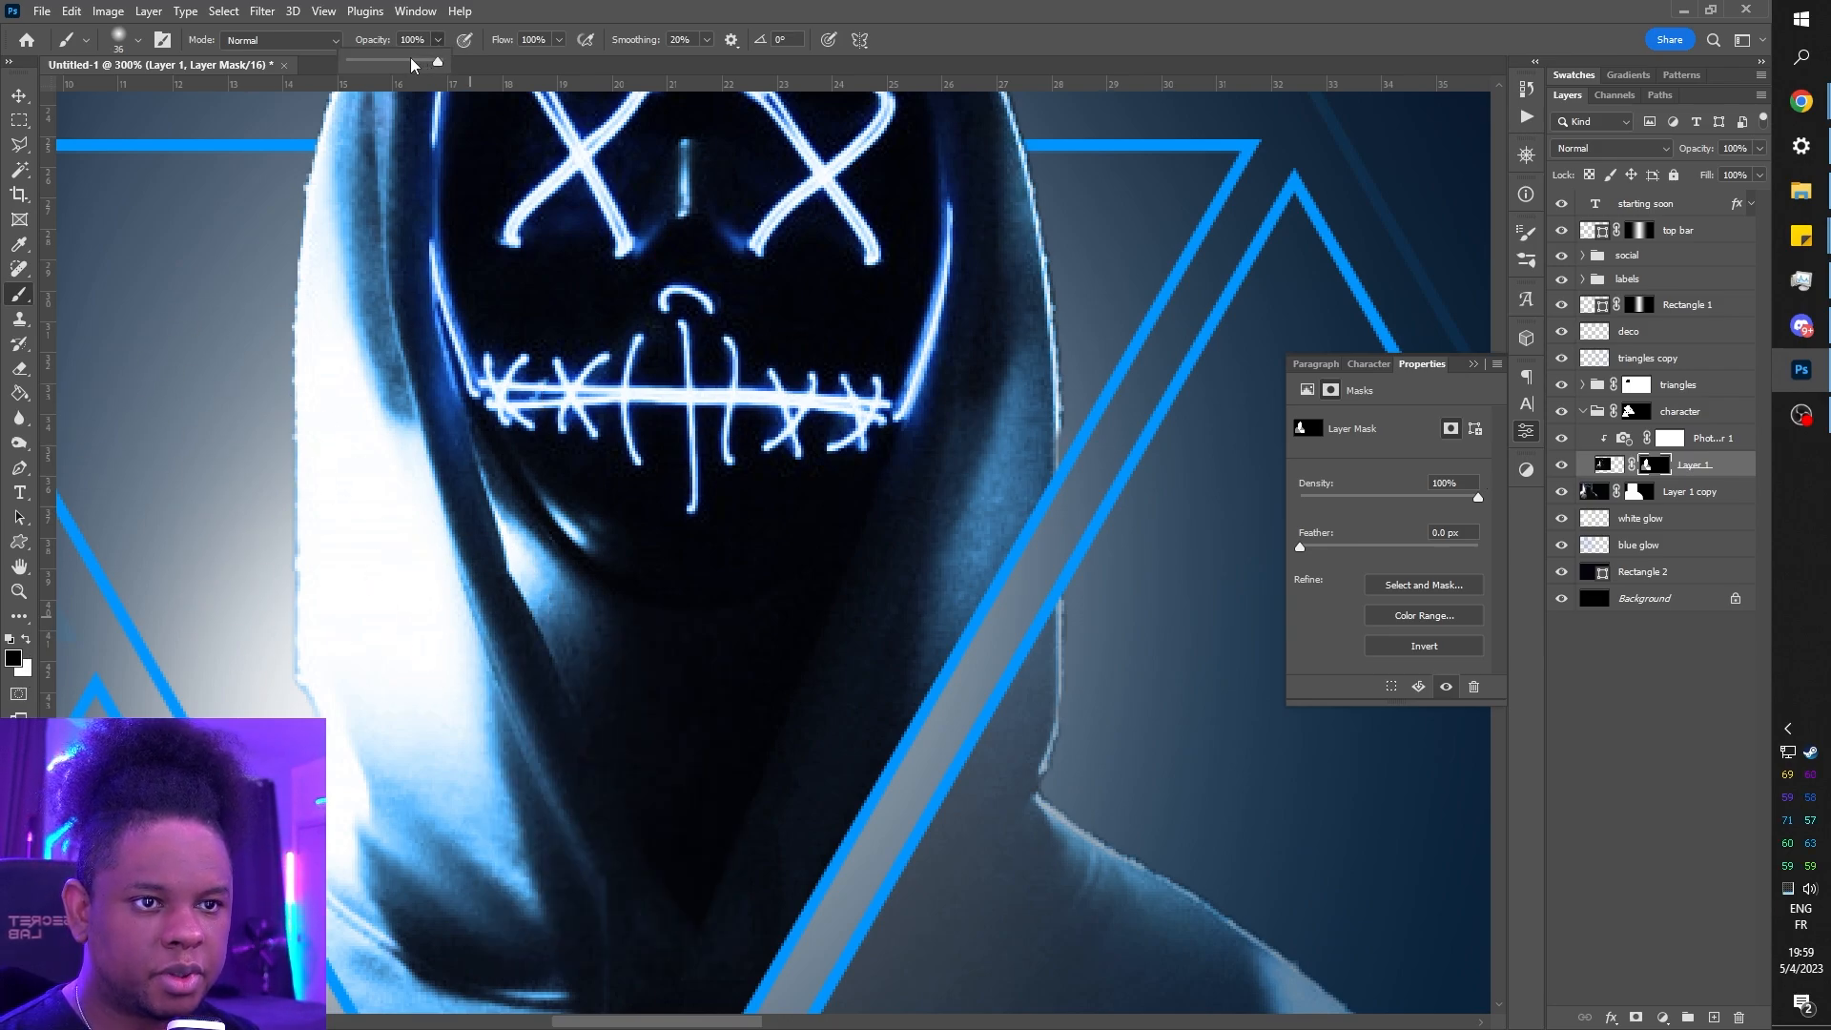
click(410, 61)
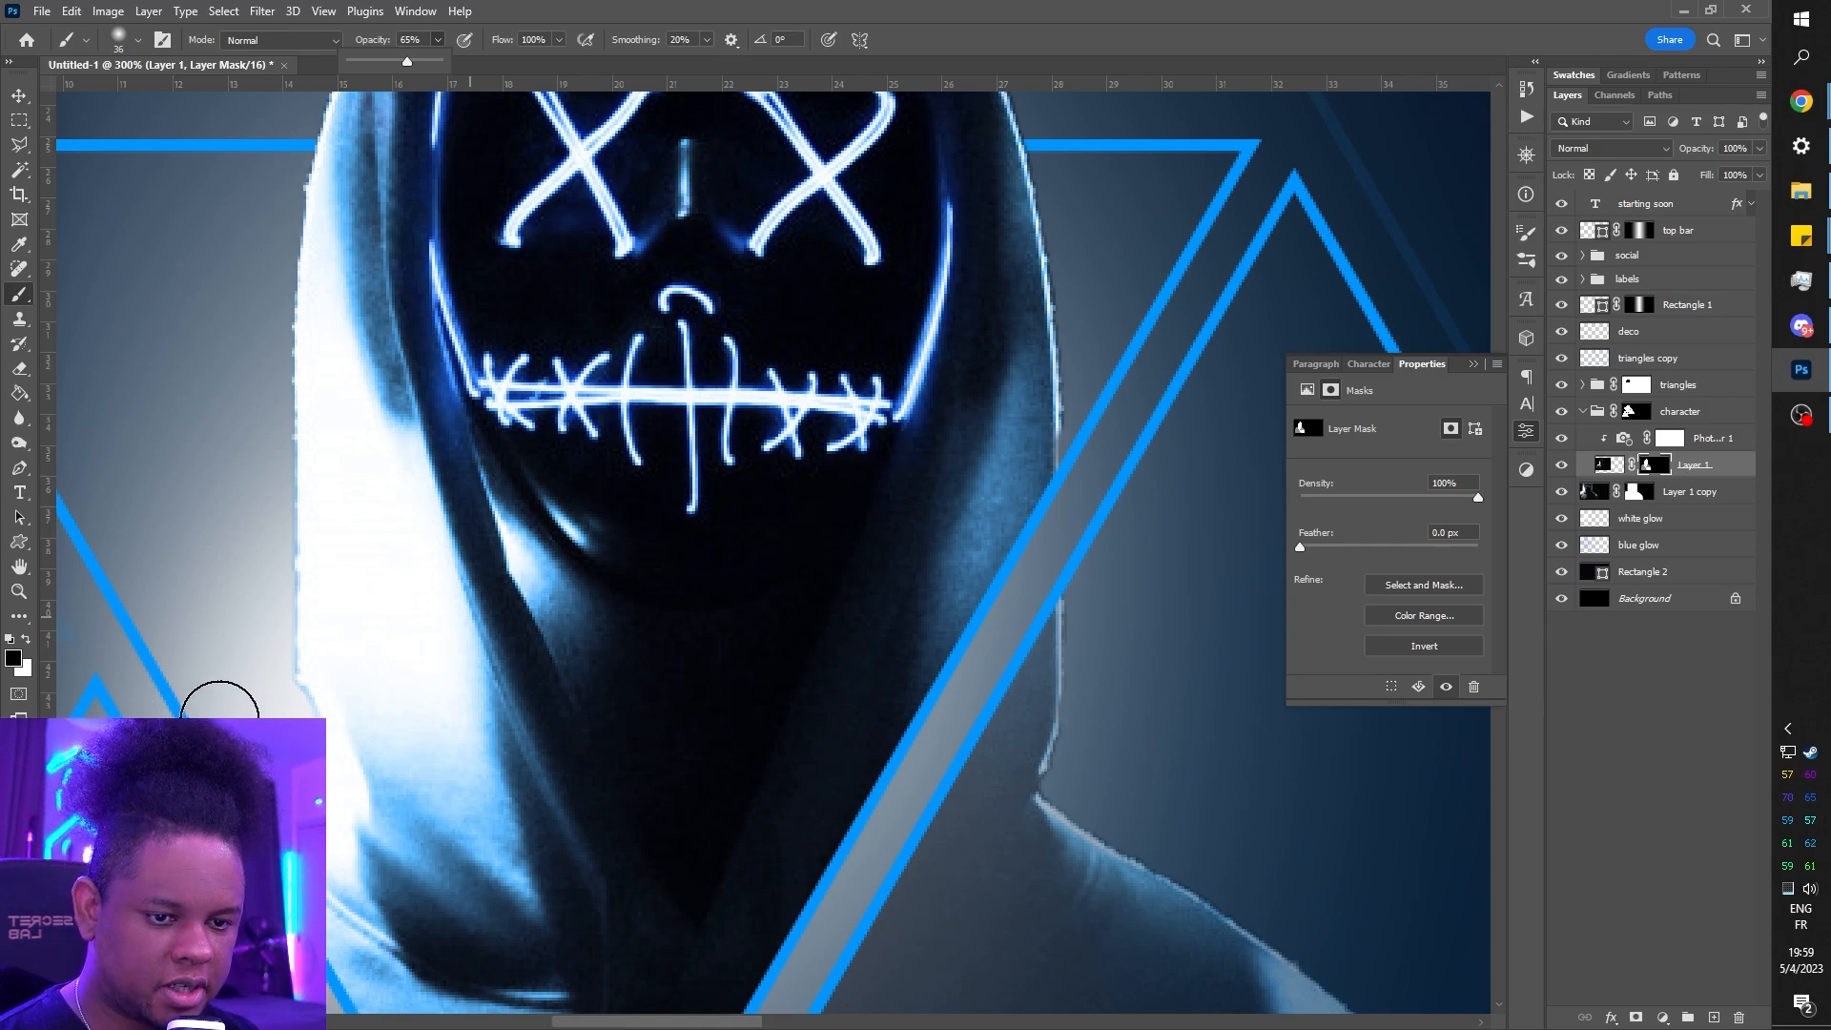
click(219, 720)
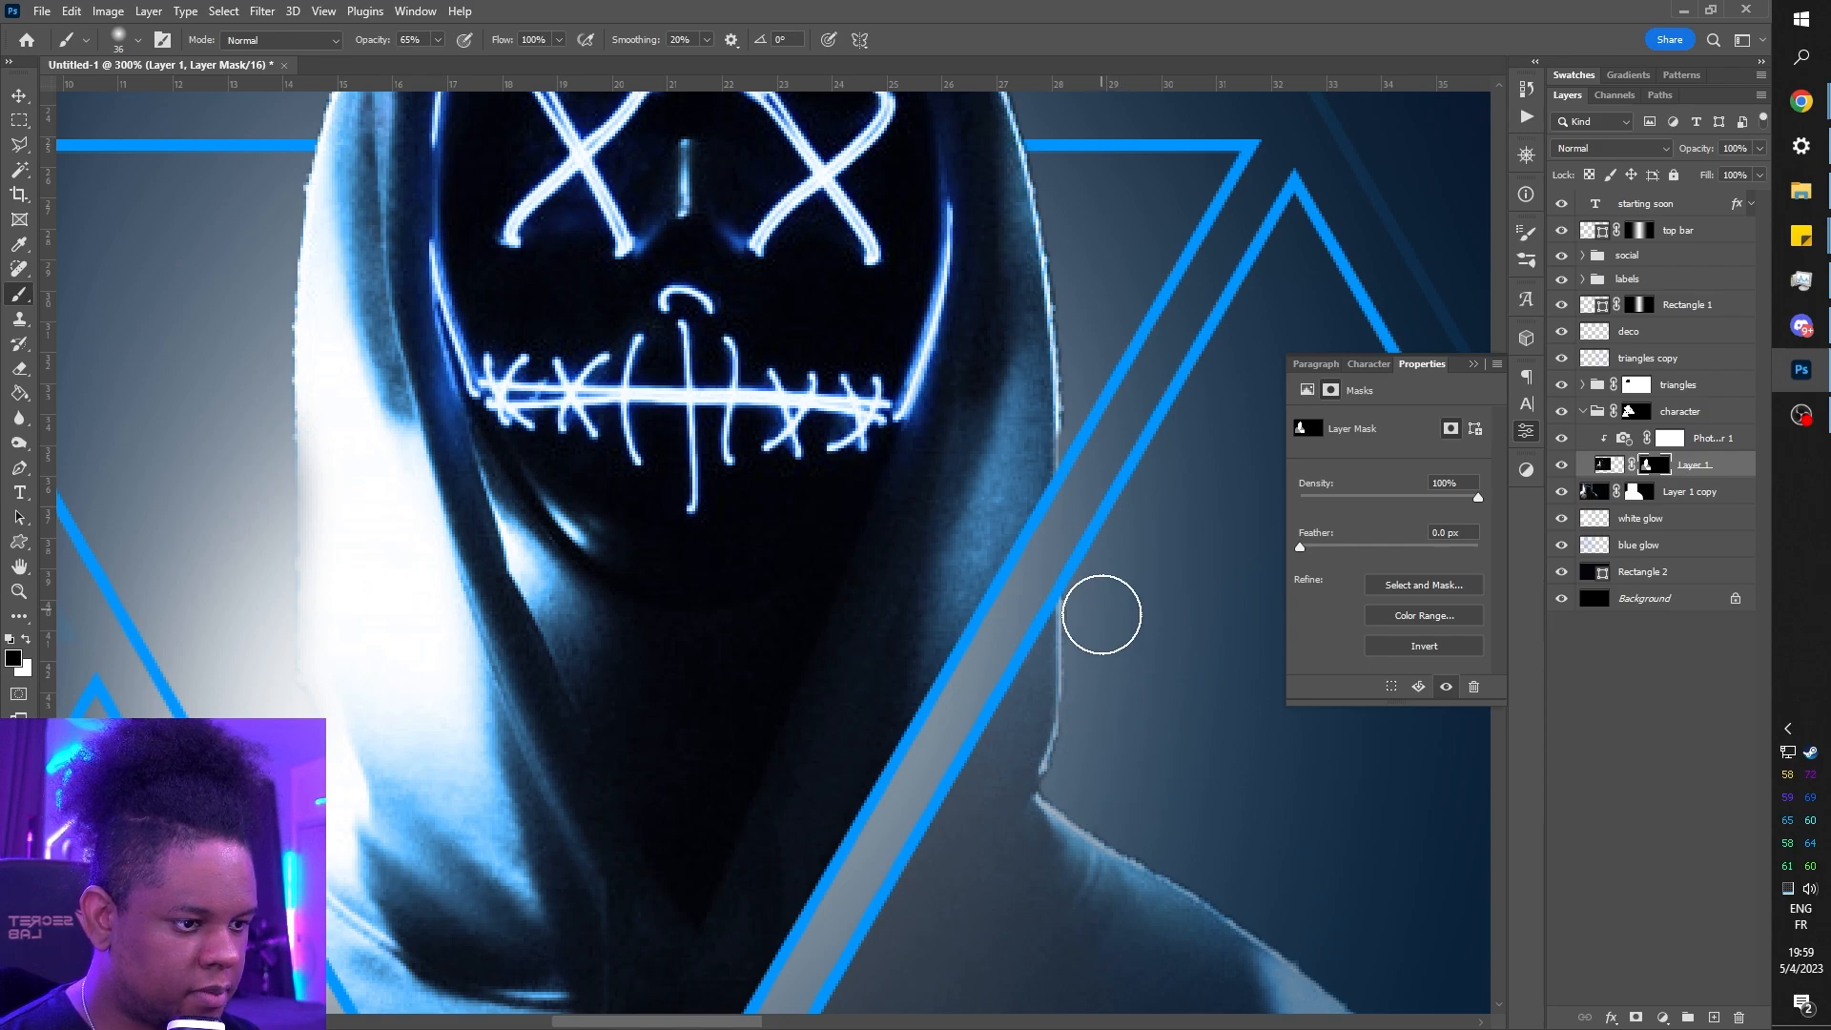
right_click(1239, 511)
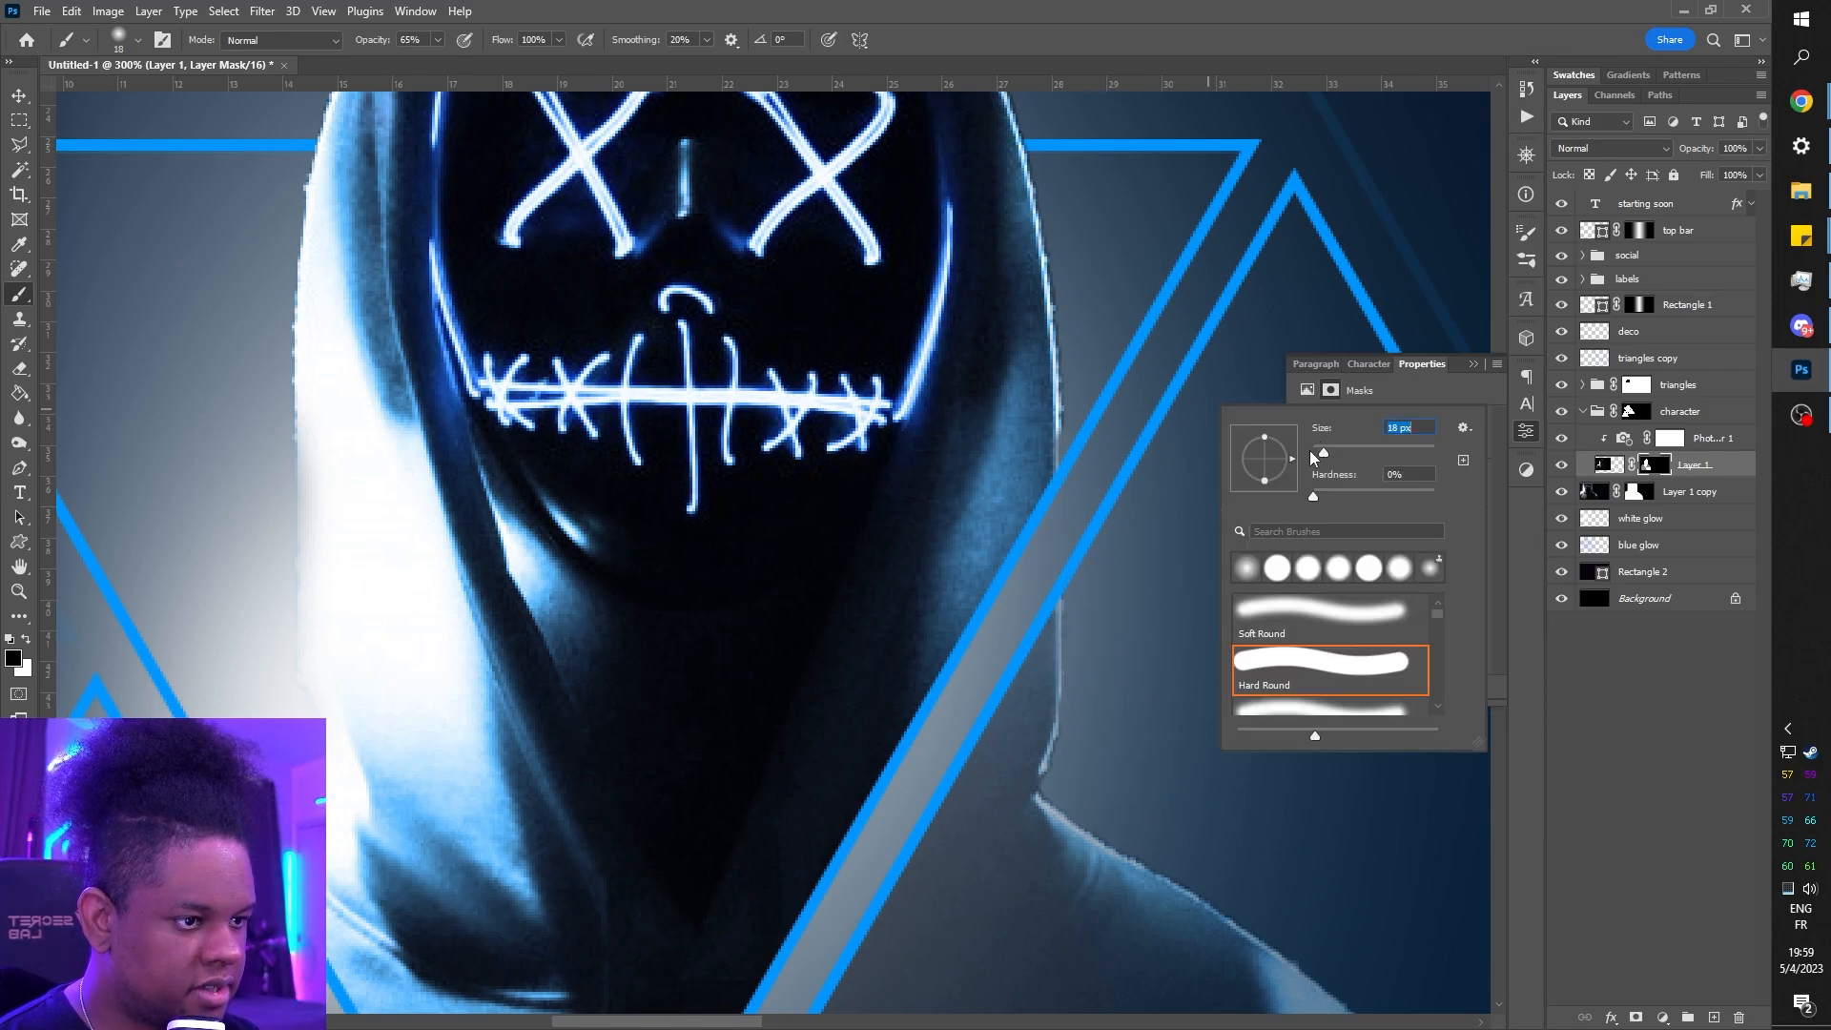
drag(1059, 199, 1072, 807)
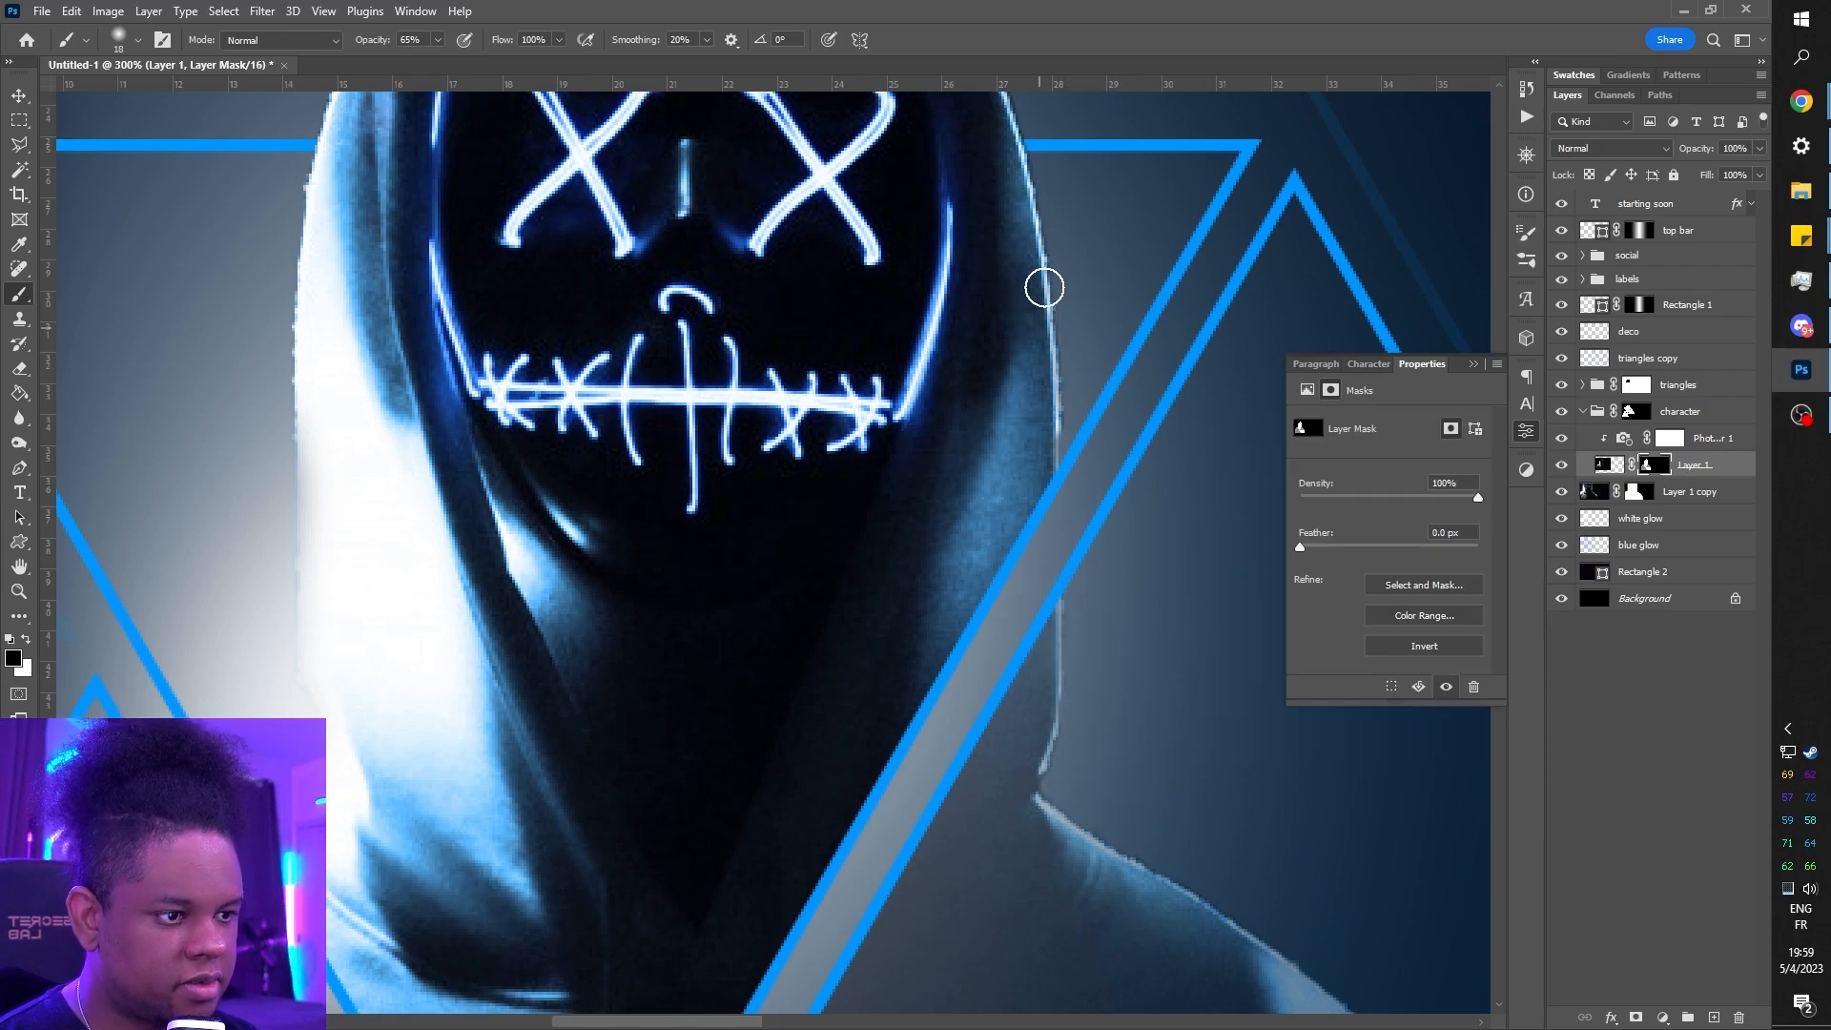
- Paint more glow behind the hood on the white glow layer with a 243 px white brush at 29% opacity, undoing the last stroke
key(ctrl+minus)
key(ctrl+minus)
key(ctrl+minus)
key(ctrl+minus)
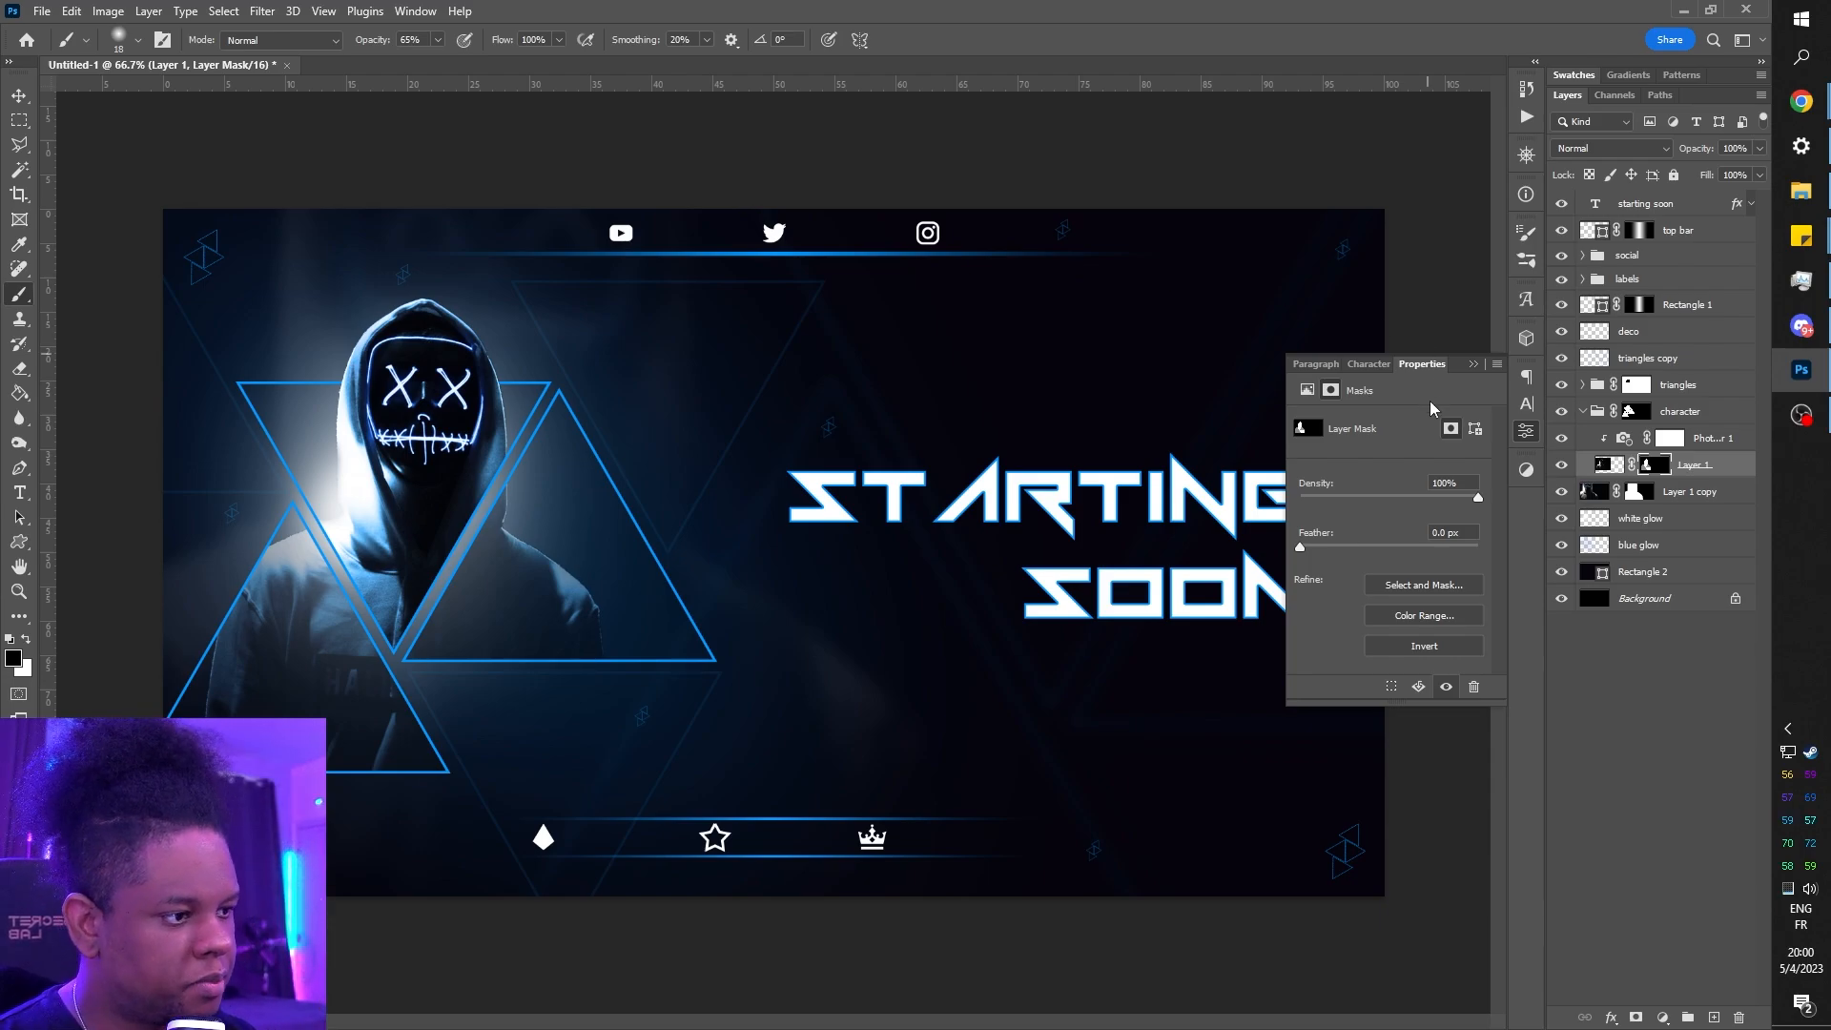
click(1640, 518)
right_click(408, 530)
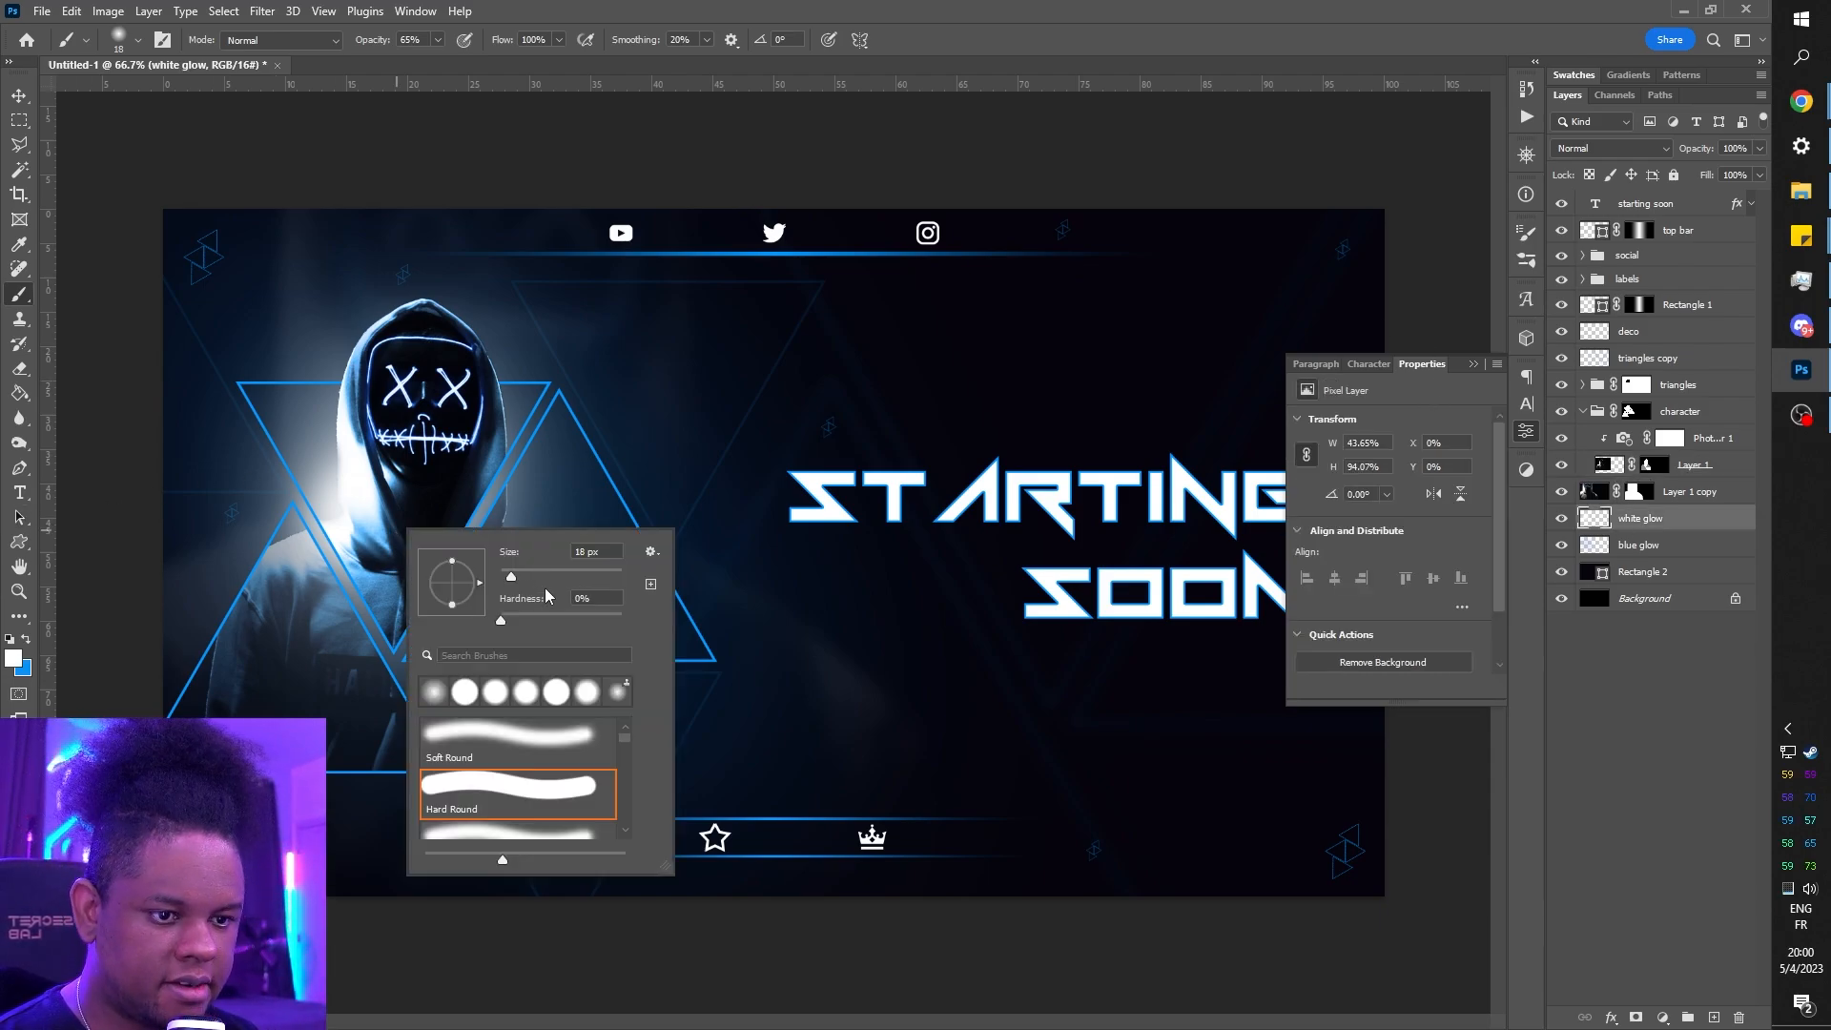
drag(549, 577, 592, 577)
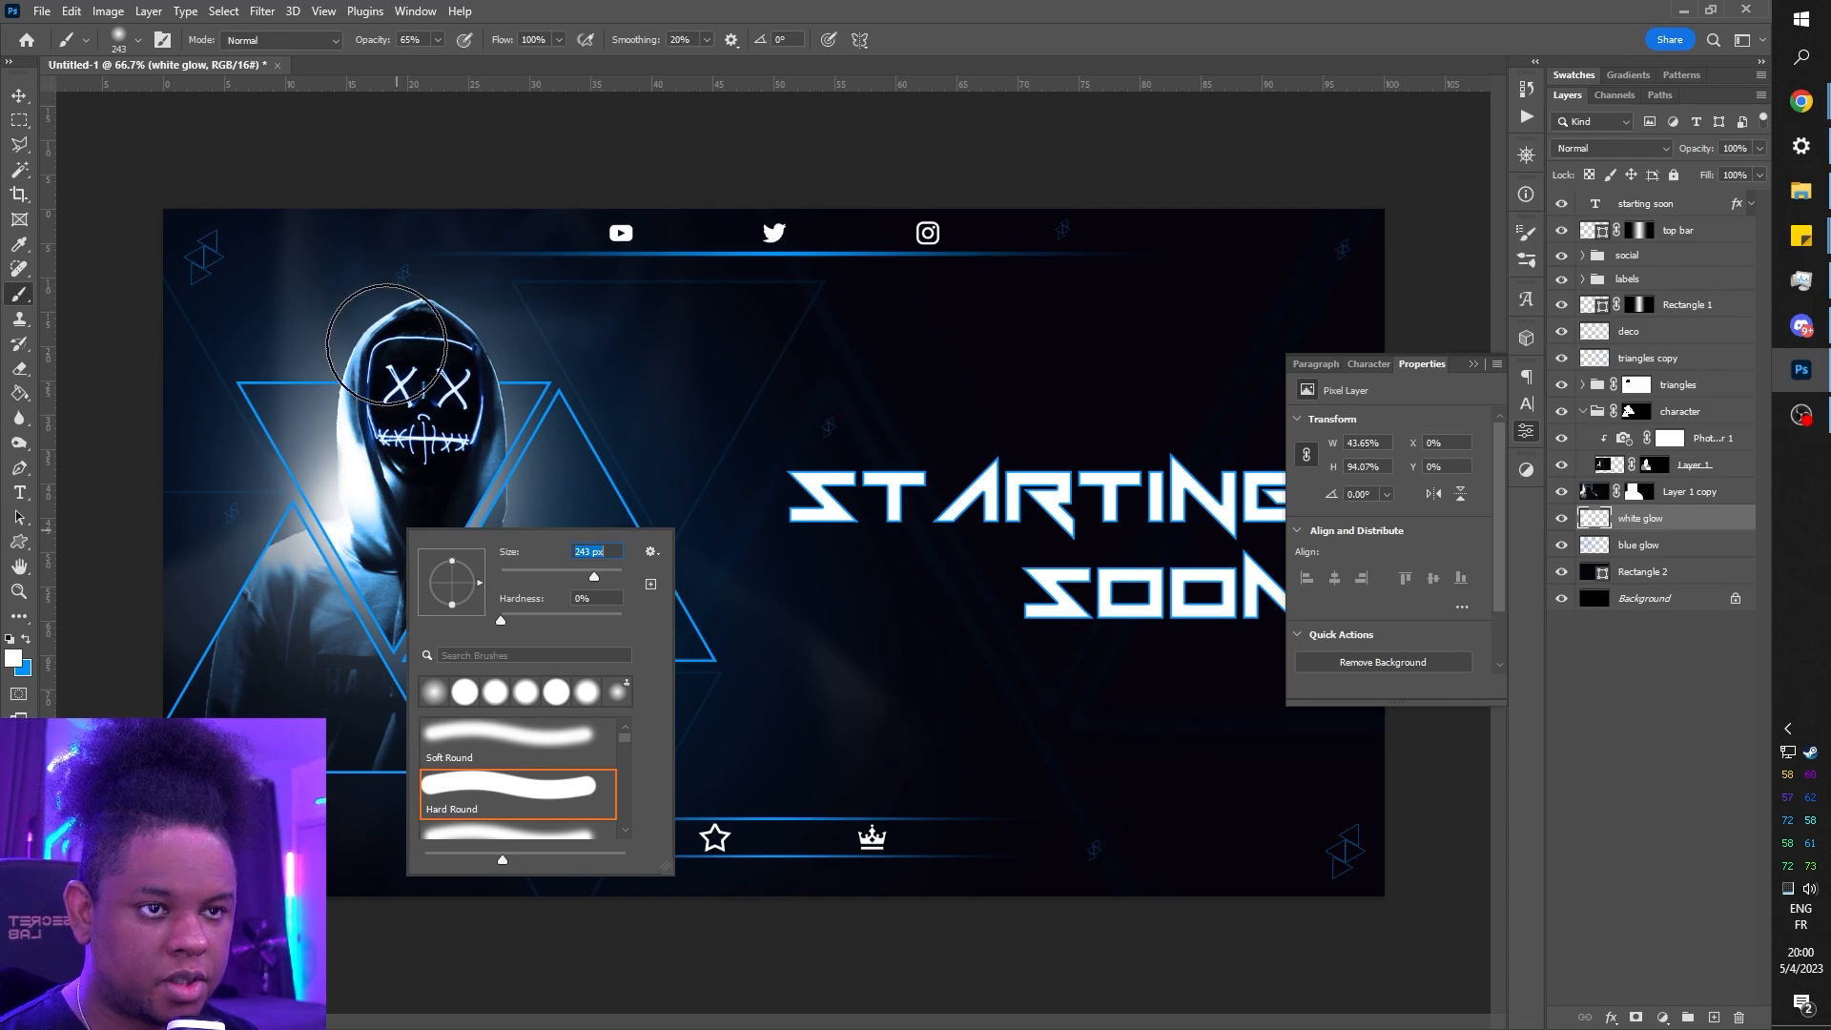
click(438, 40)
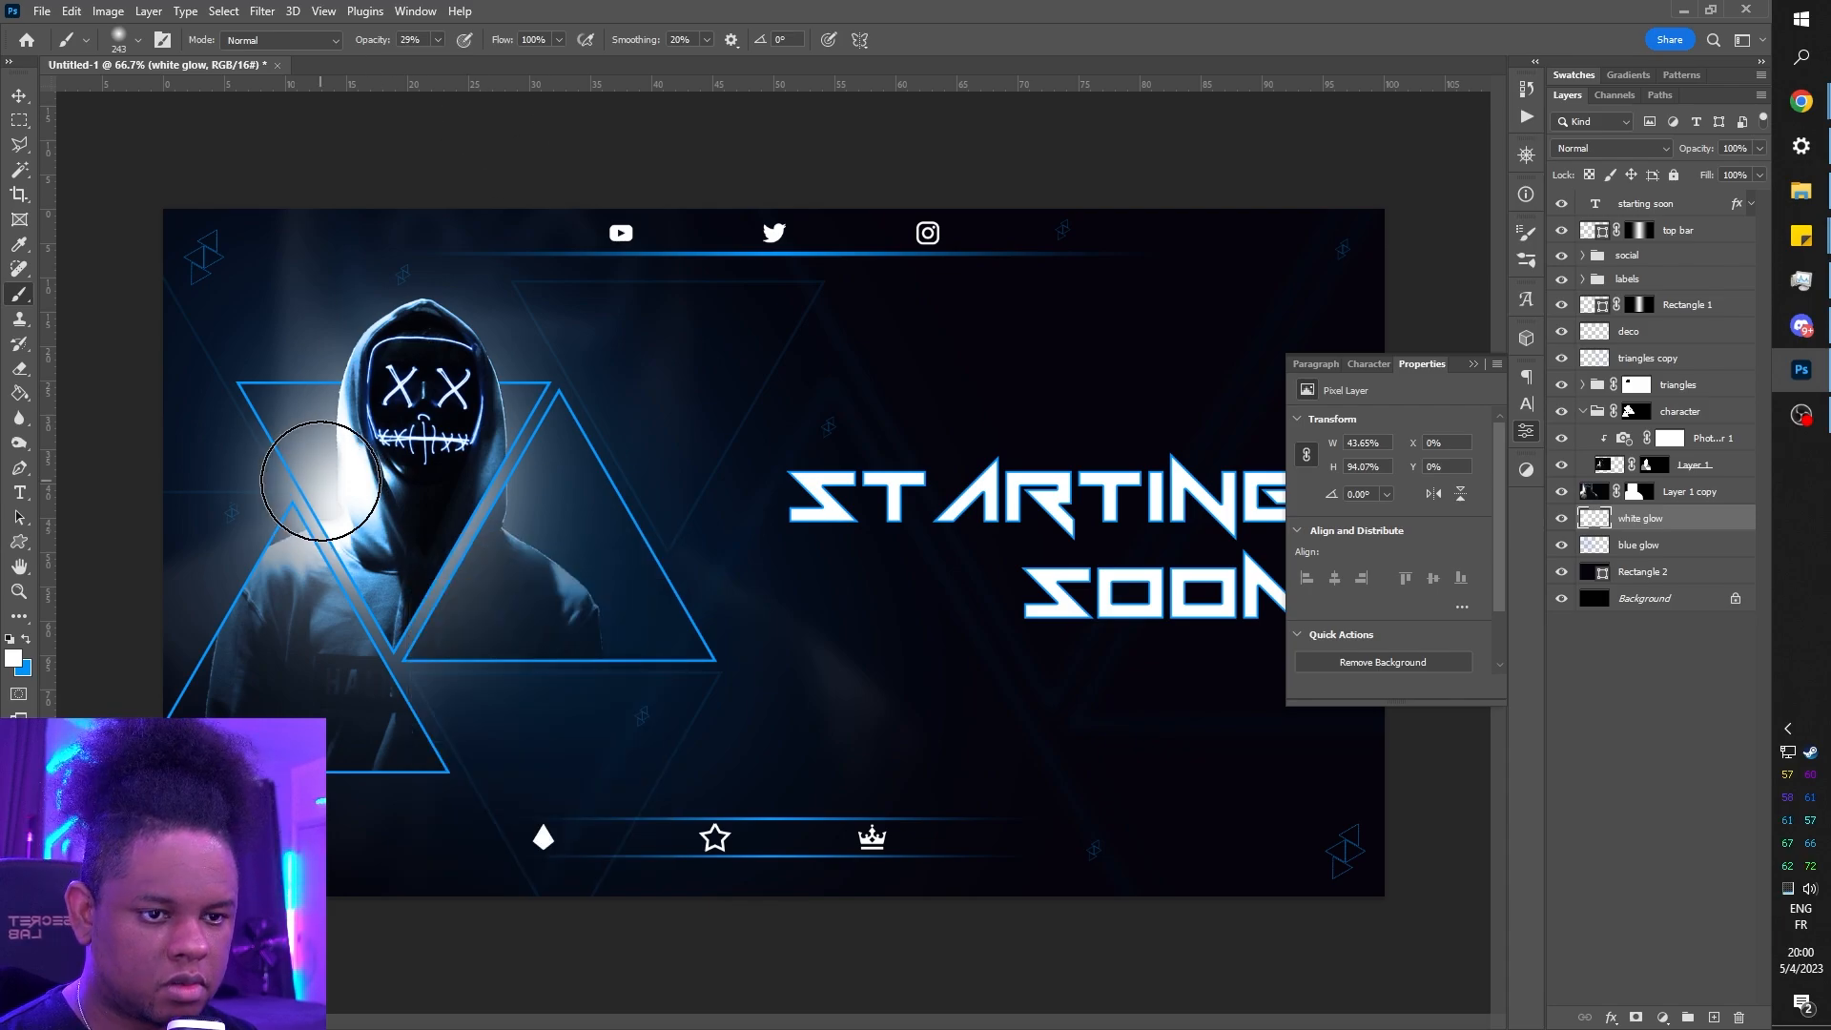
key(ctrl+z)
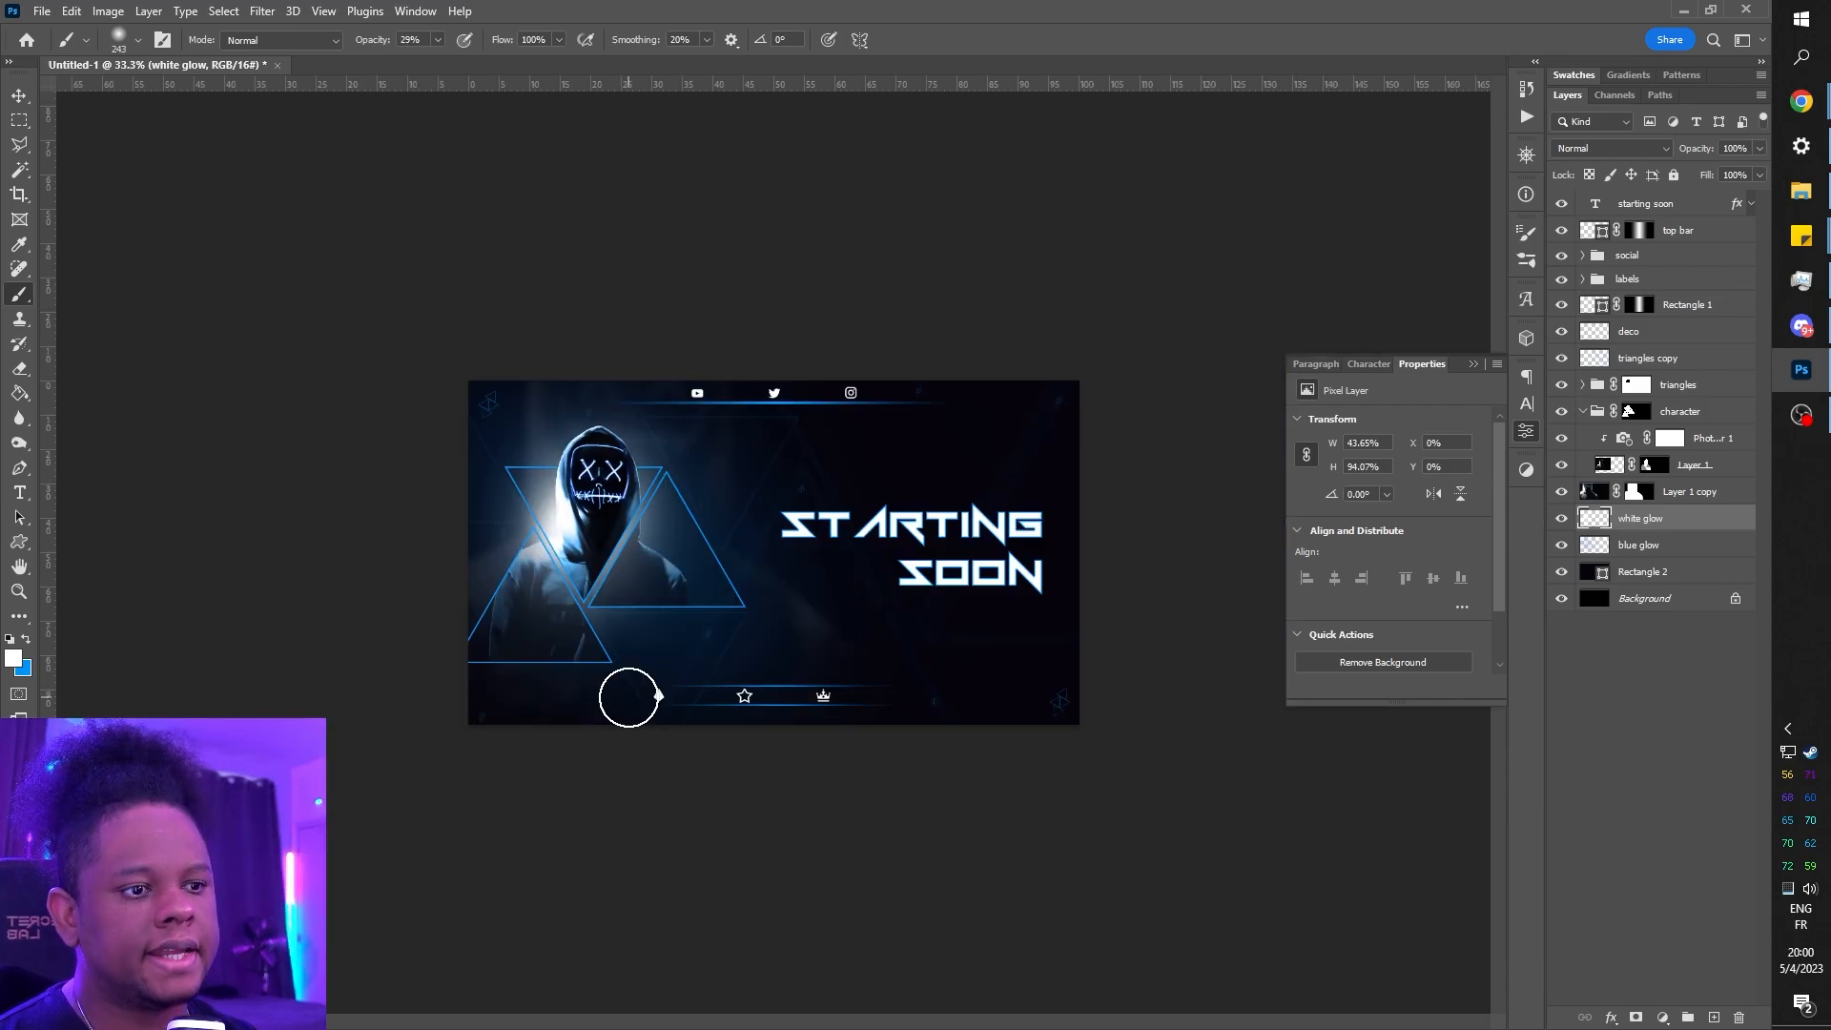
key(ctrl+plus)
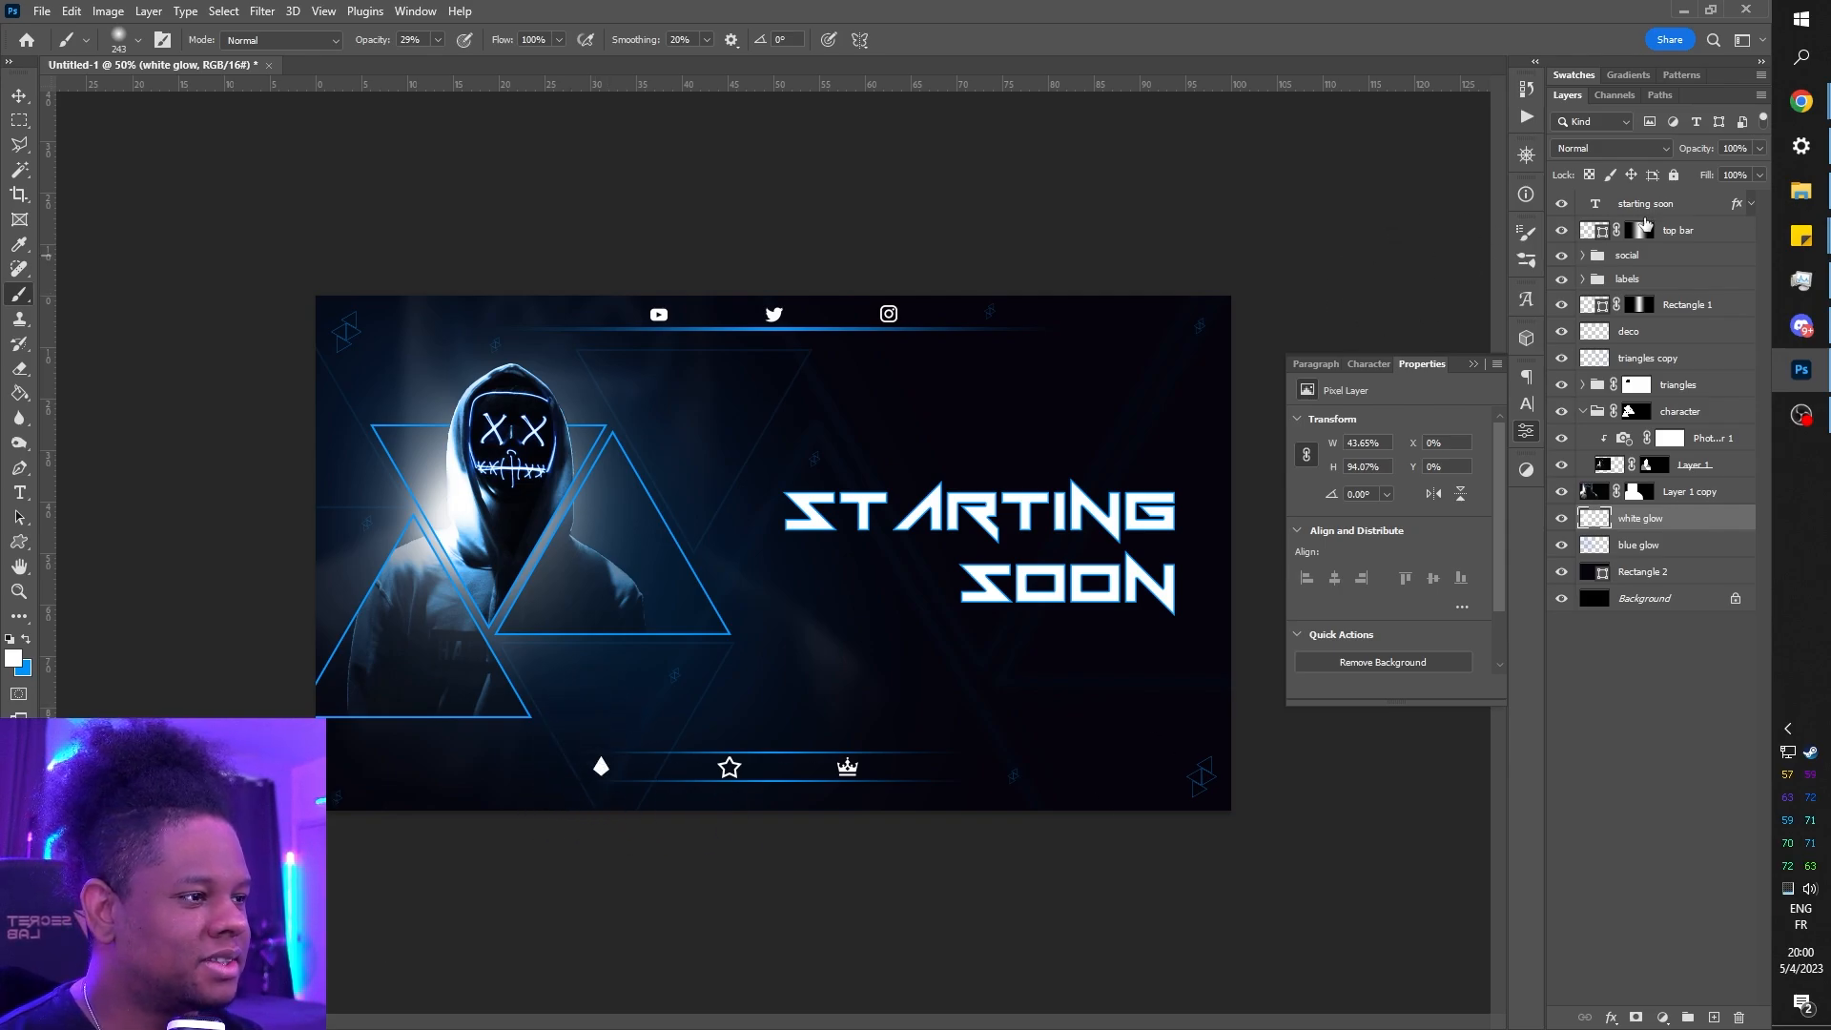
- Add a Hue/Saturation adjustment above the starting soon layer, try hue shifts such as +148, and delete the adjustment
click(1673, 207)
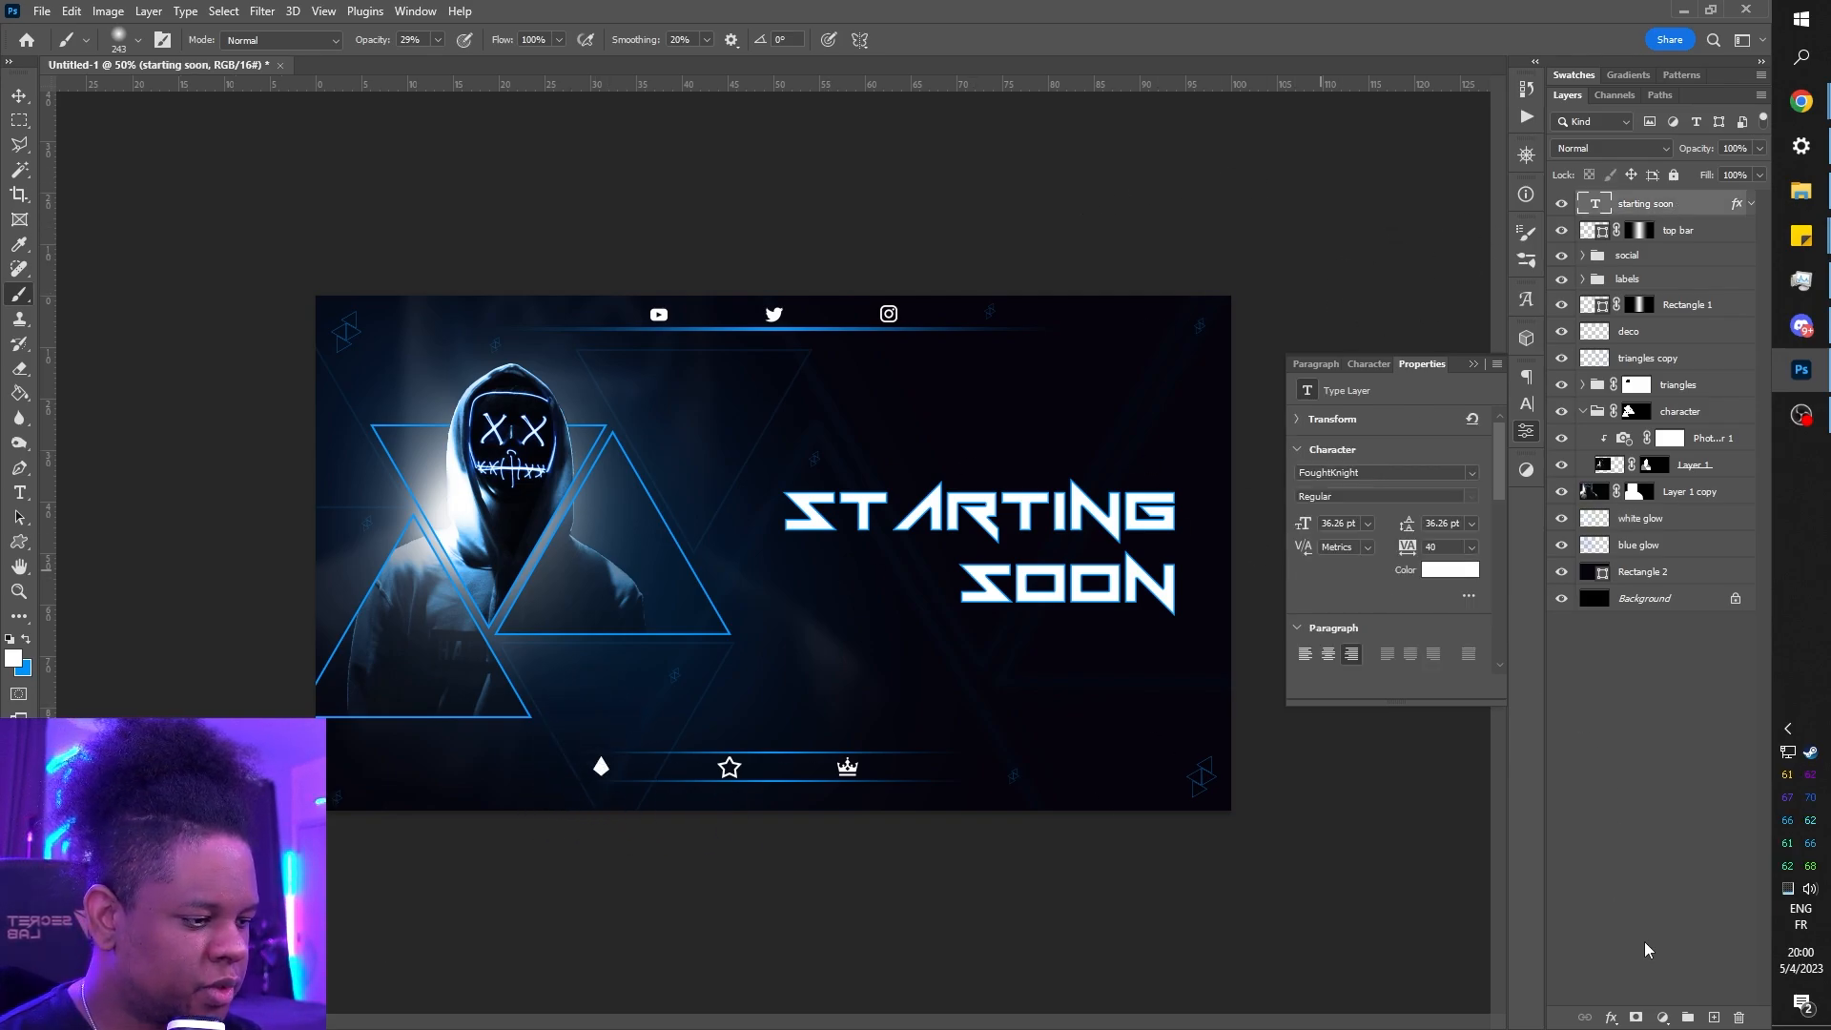
click(1664, 1019)
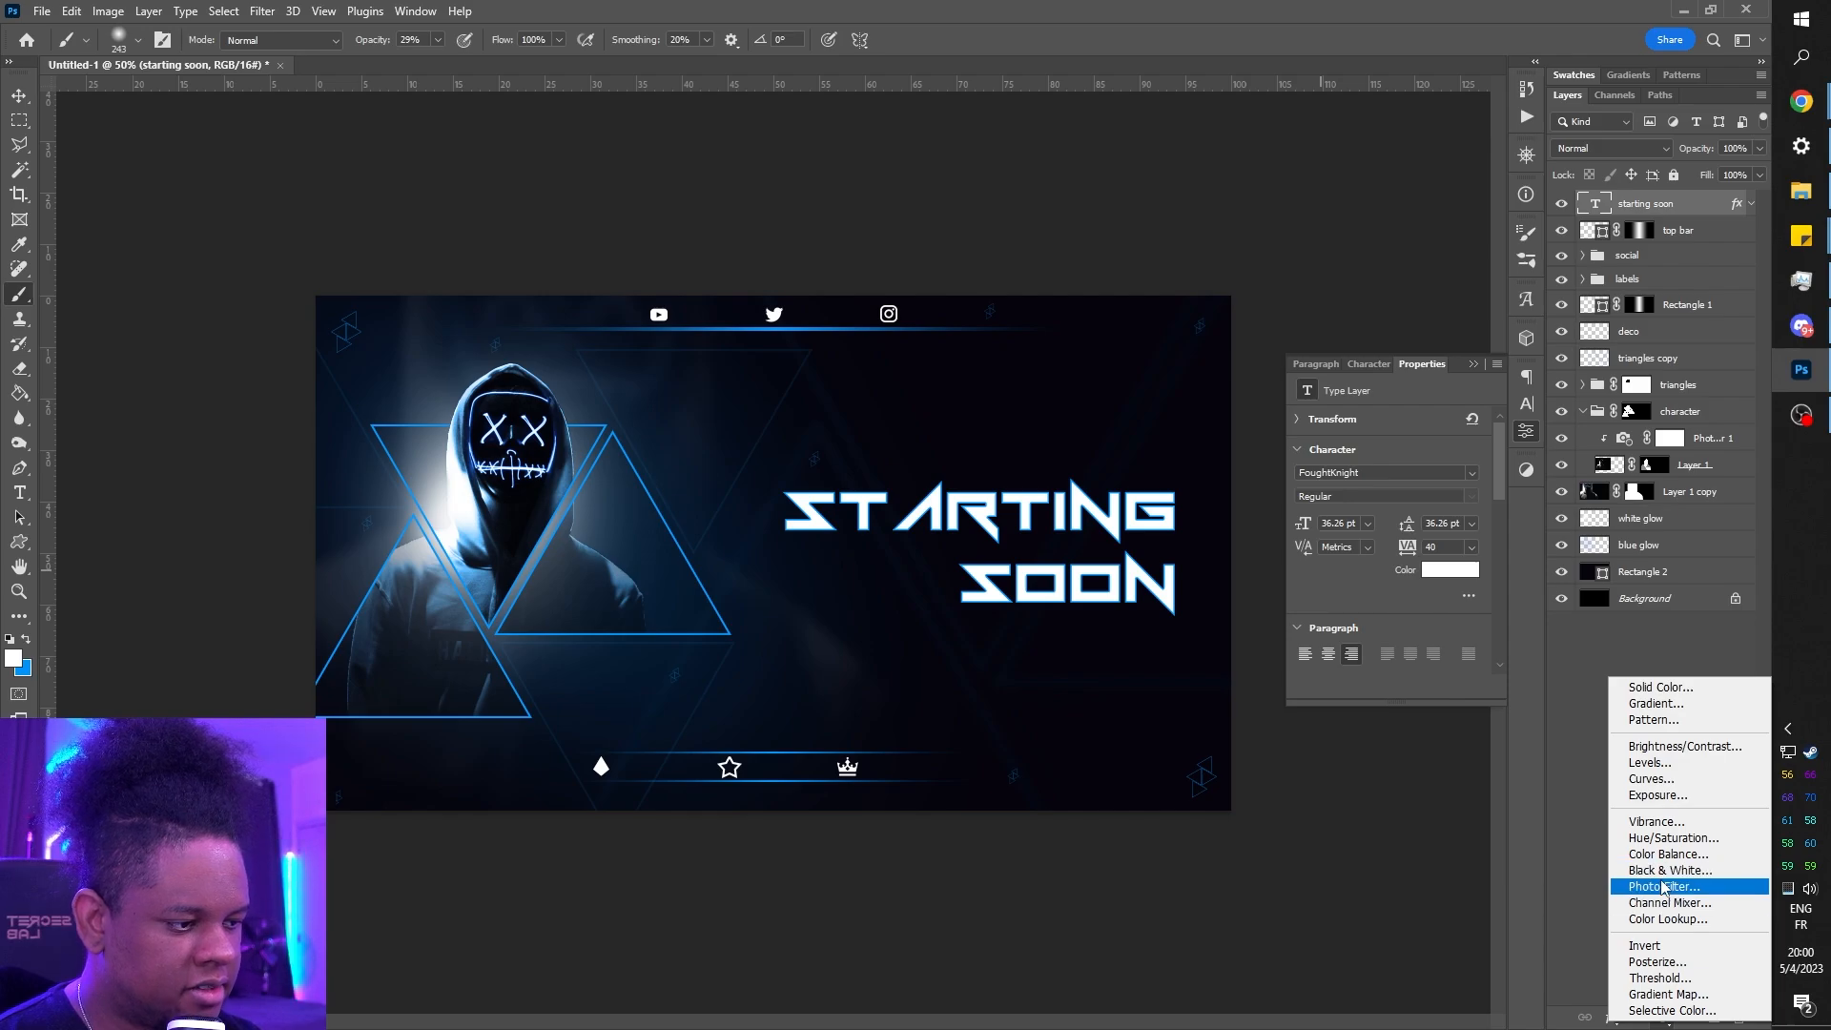
click(1671, 838)
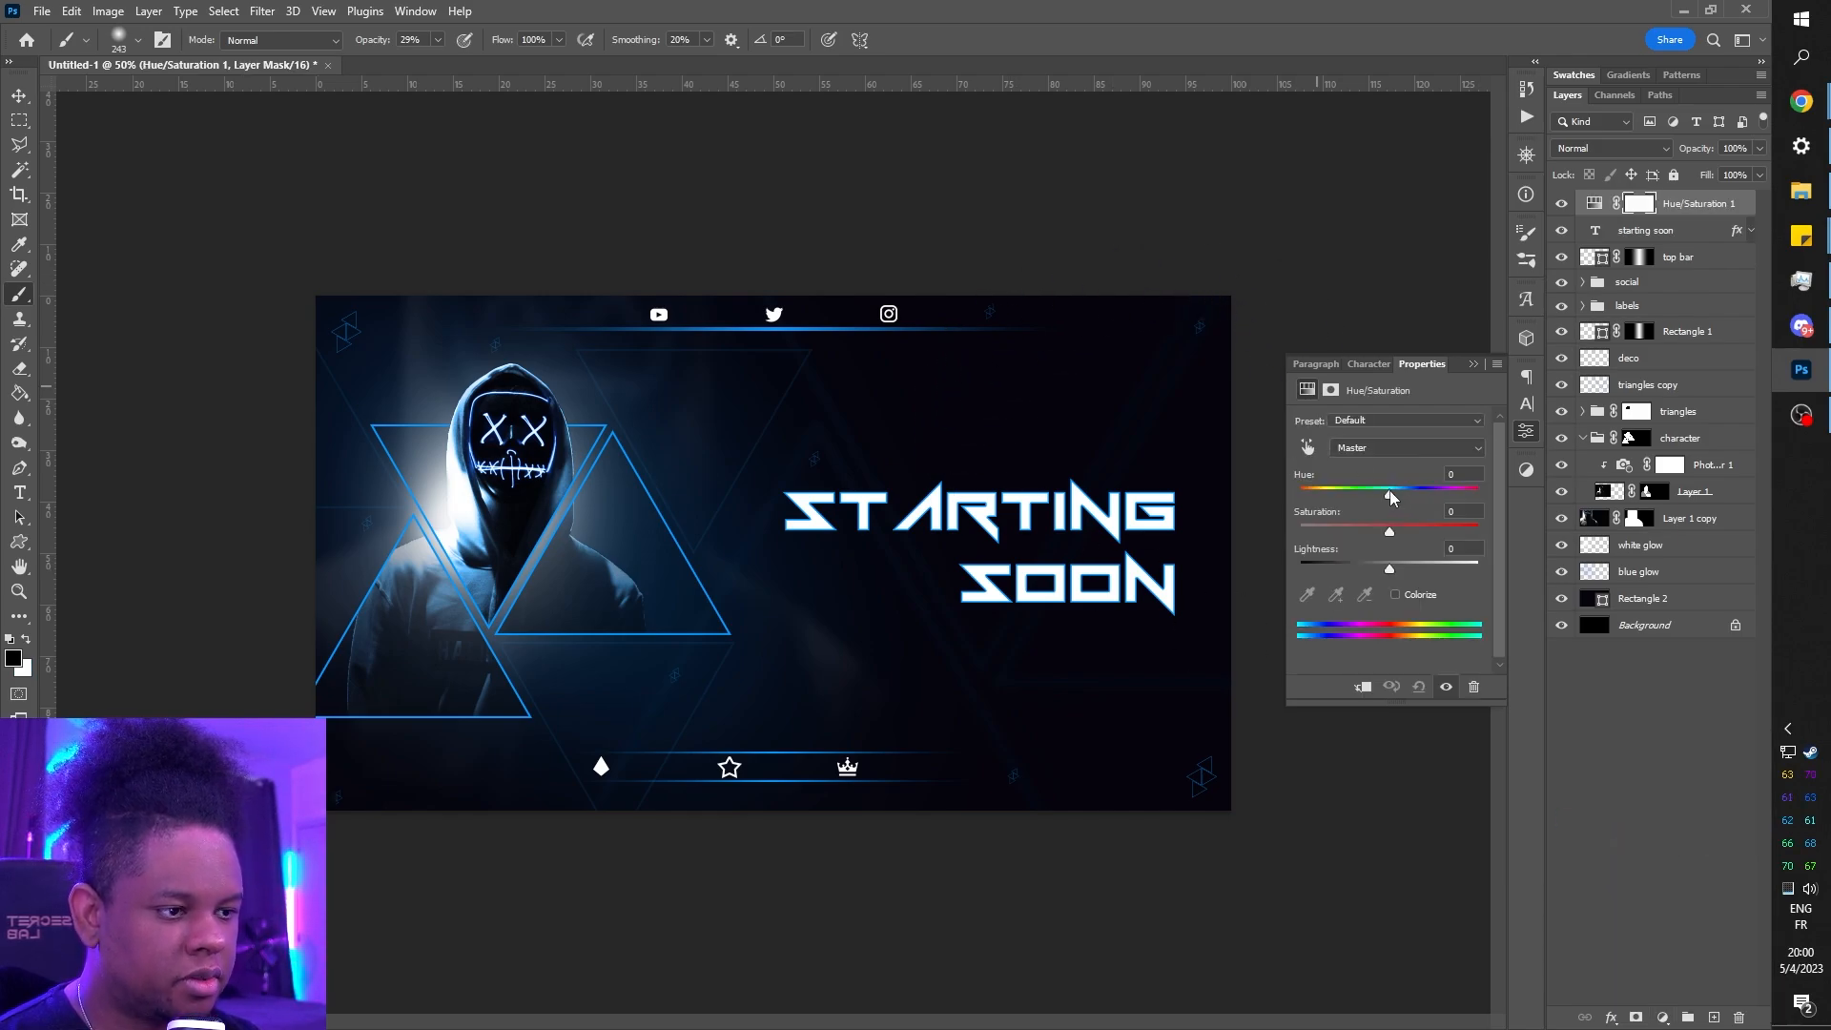
drag(1388, 491, 1467, 489)
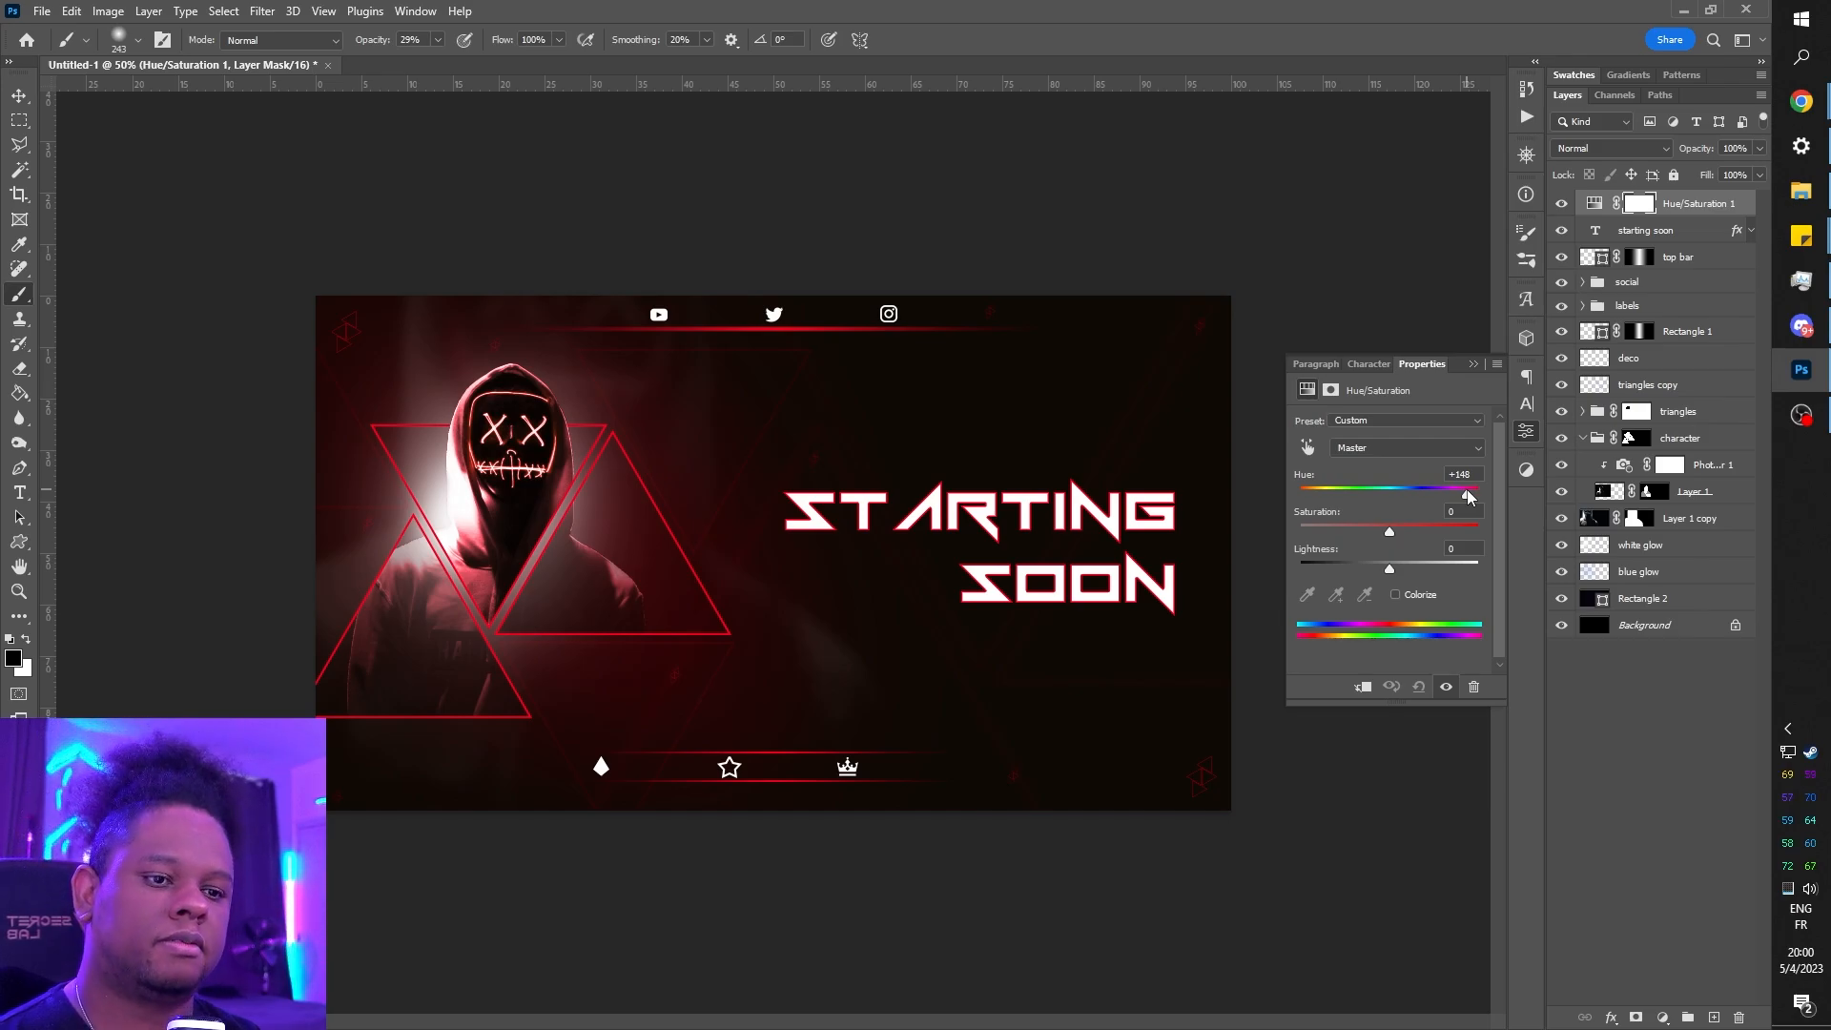
drag(1467, 489, 1359, 498)
drag(1709, 204, 1738, 1017)
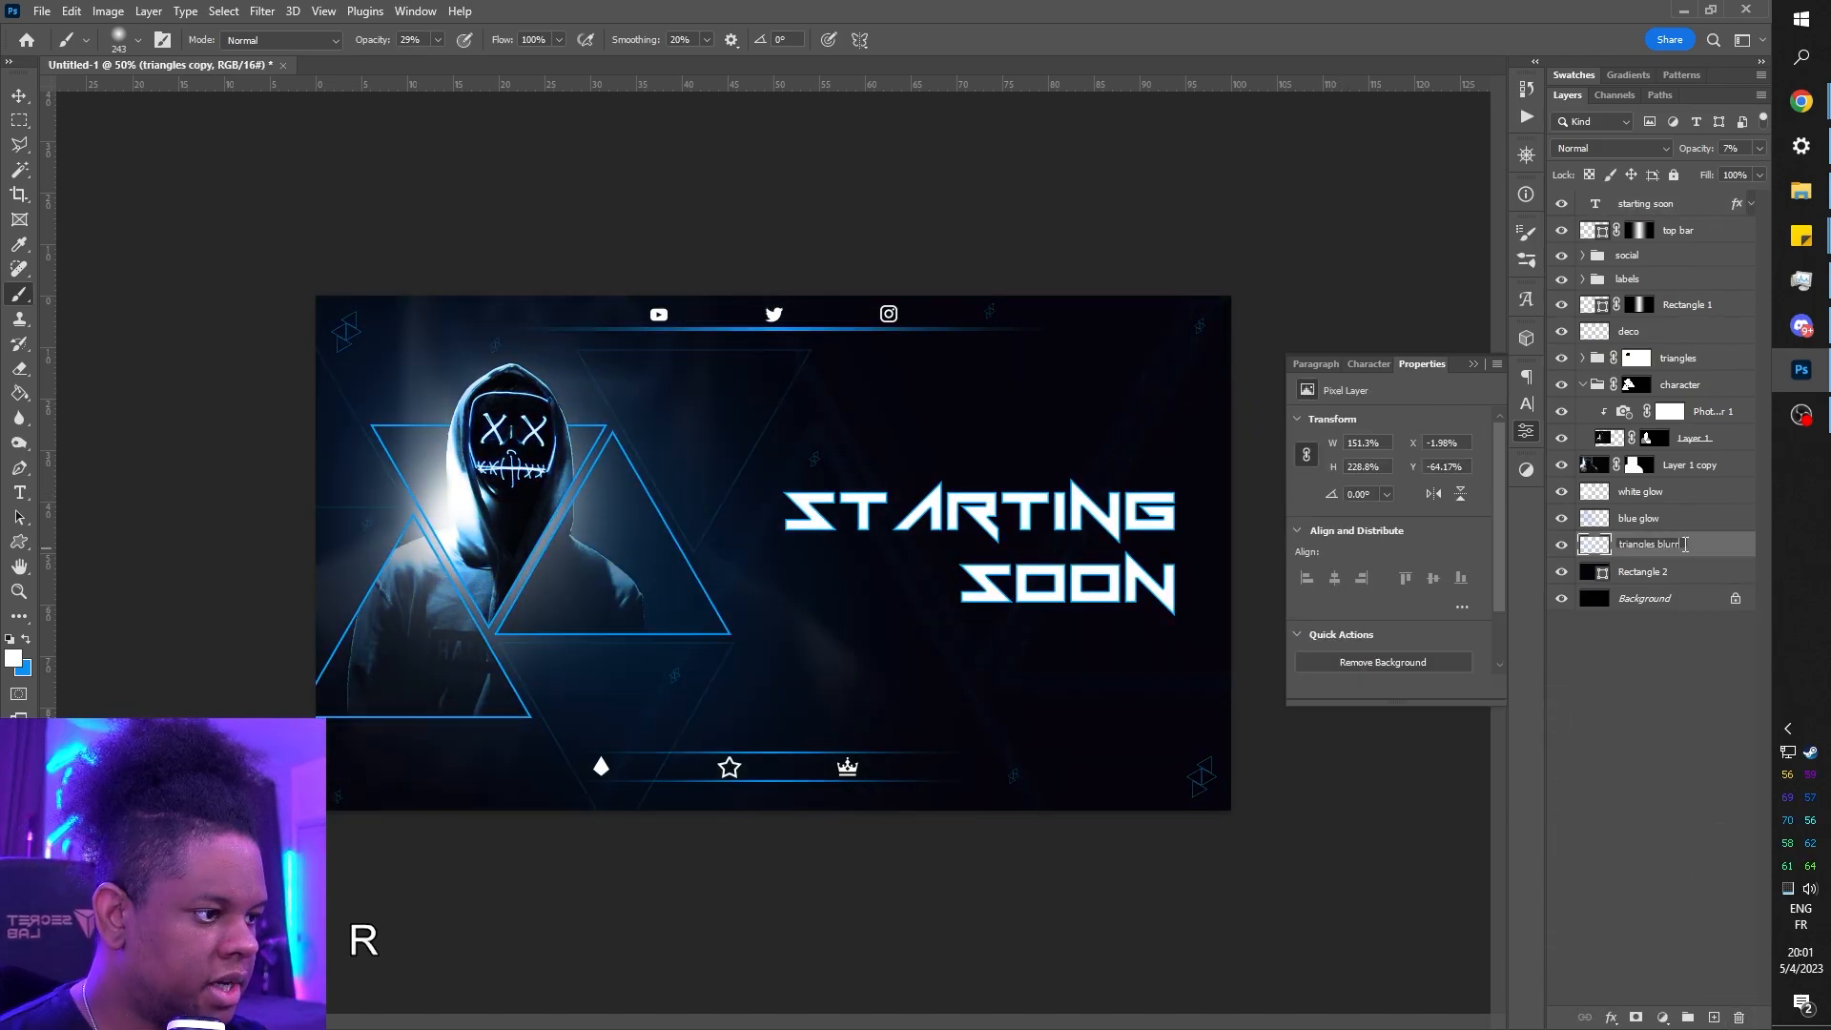
- Rename the triangles copy layer below blue glow as "triangles blurry" and raise its opacity
key(BackSpace)
text(y)
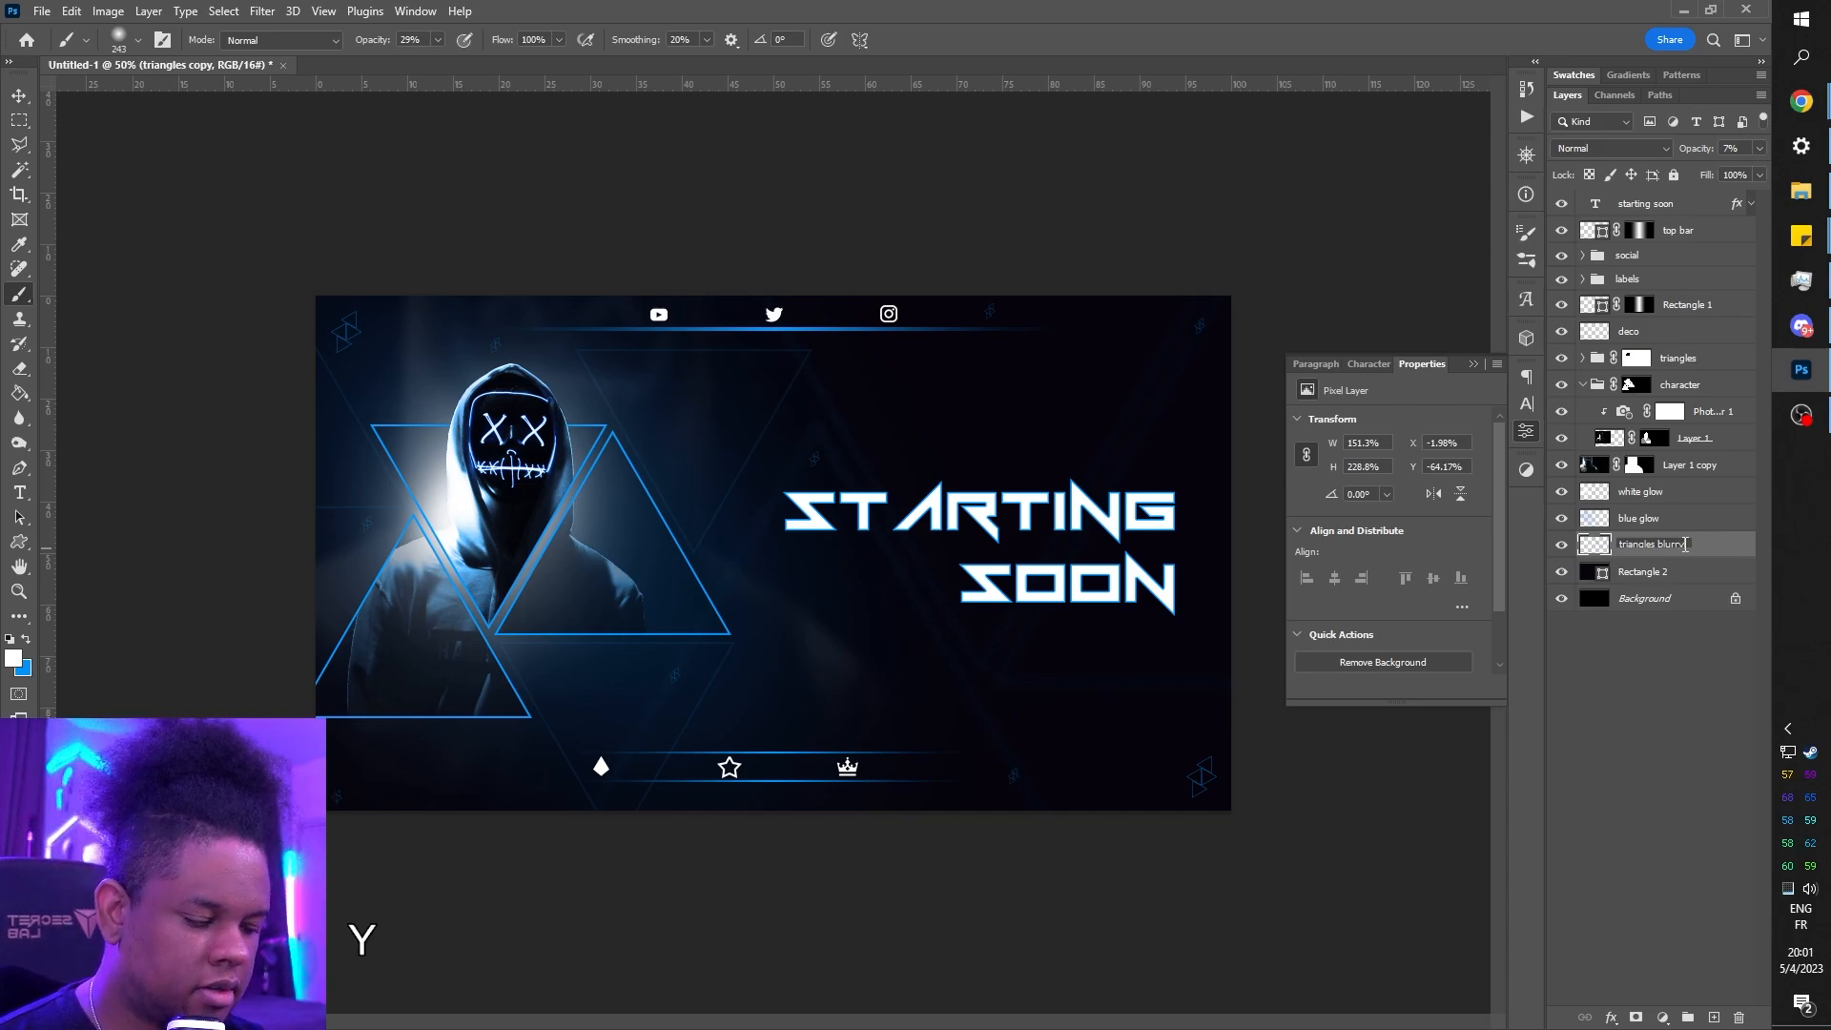
key(Return)
drag(1760, 149, 1690, 174)
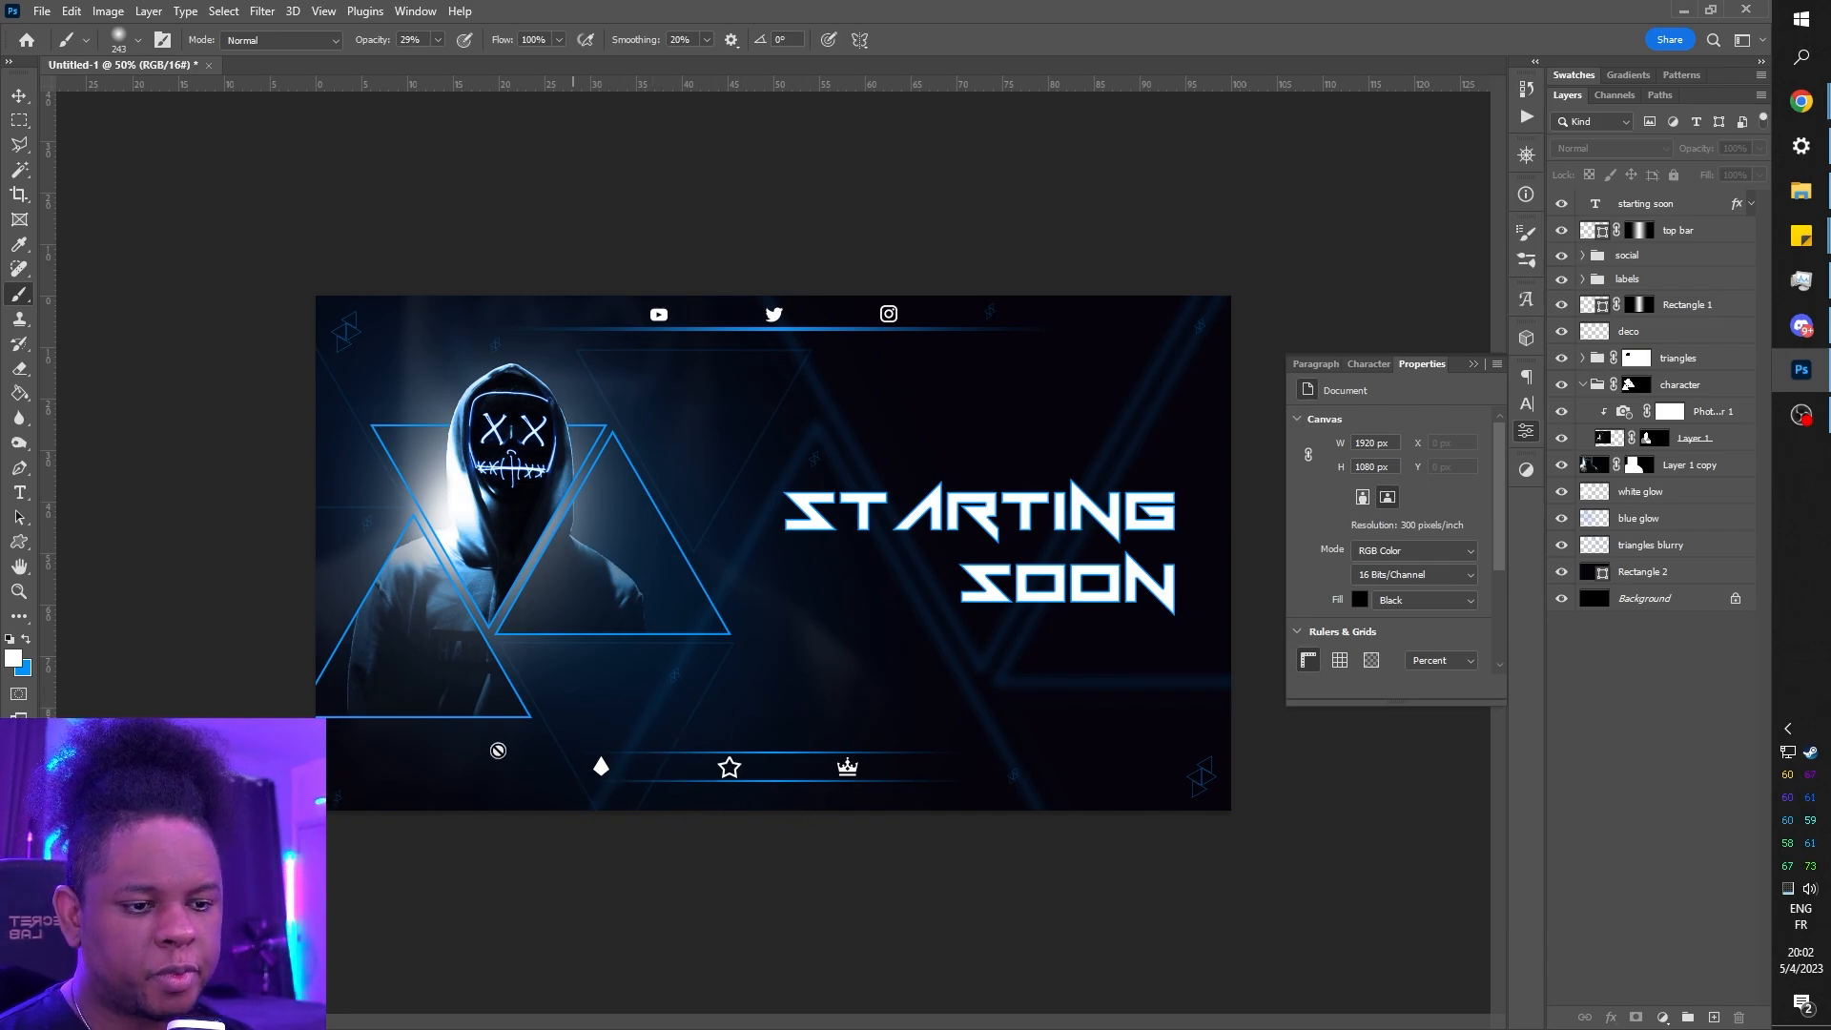
- Save the document on the computer as "Starting soon screen.psd" in the live stream overlay hood psd folder
key(ctrl+s)
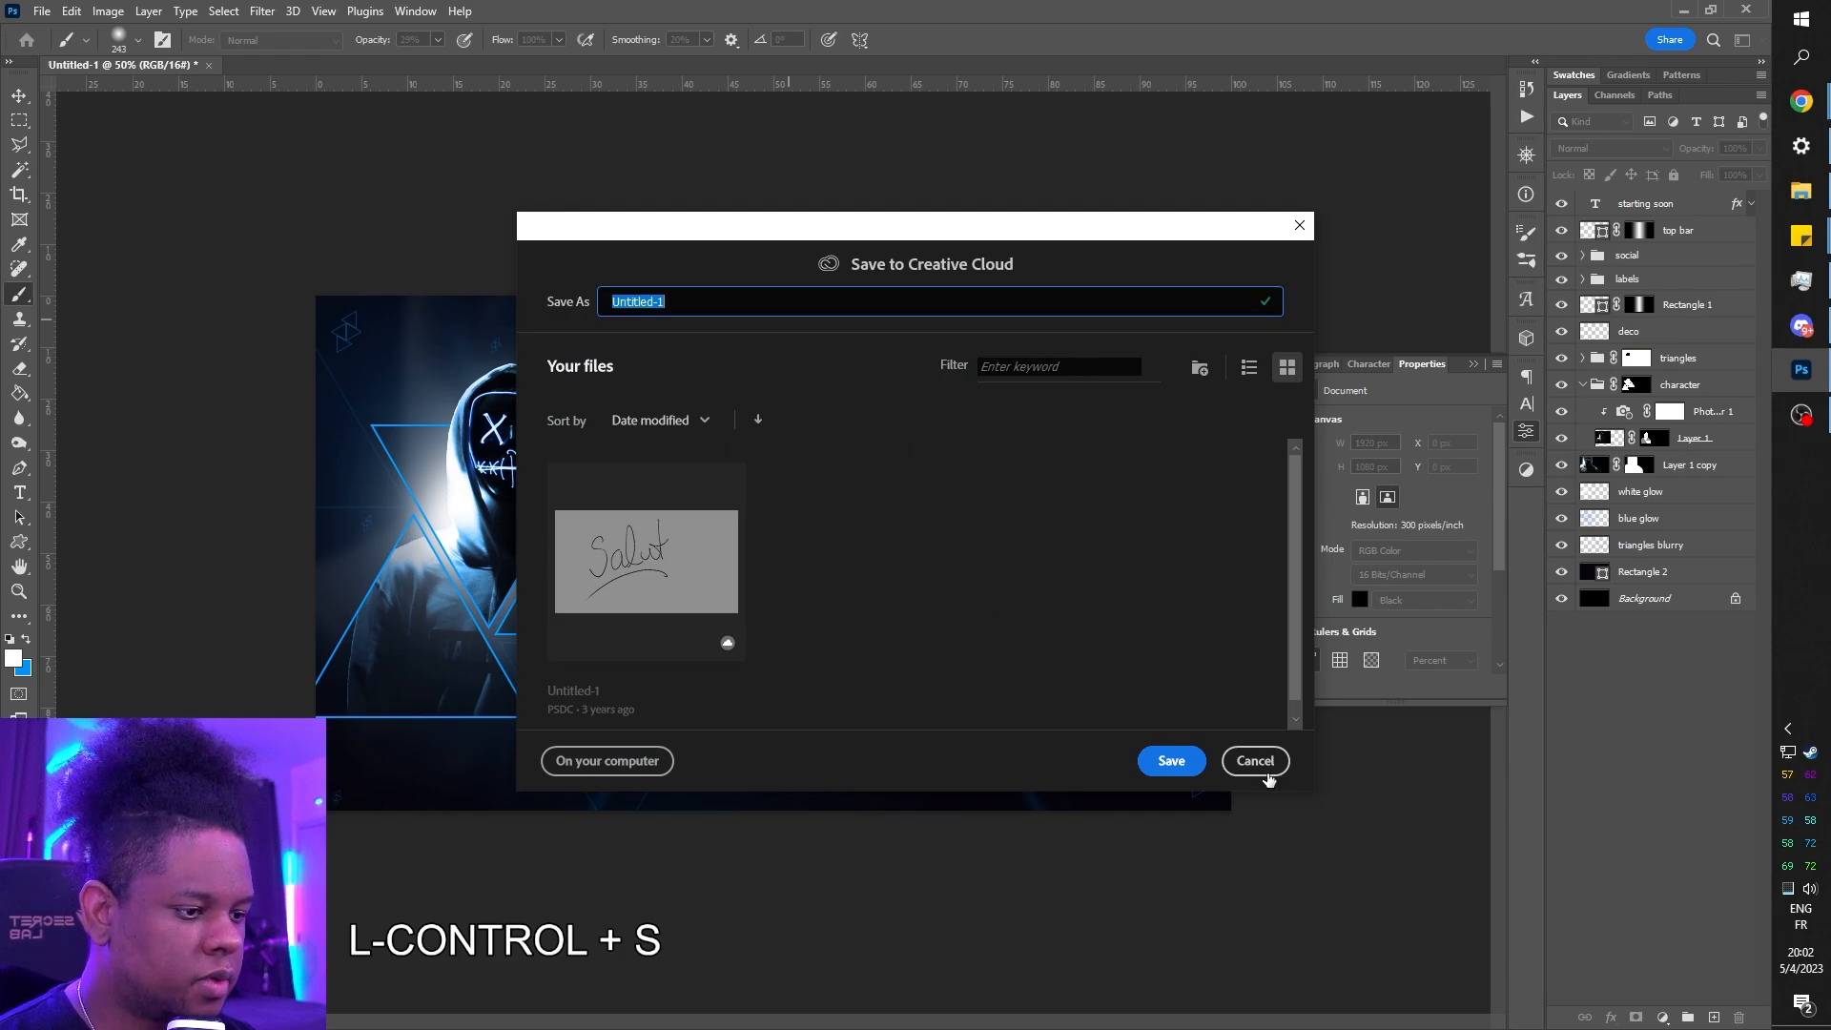
click(579, 754)
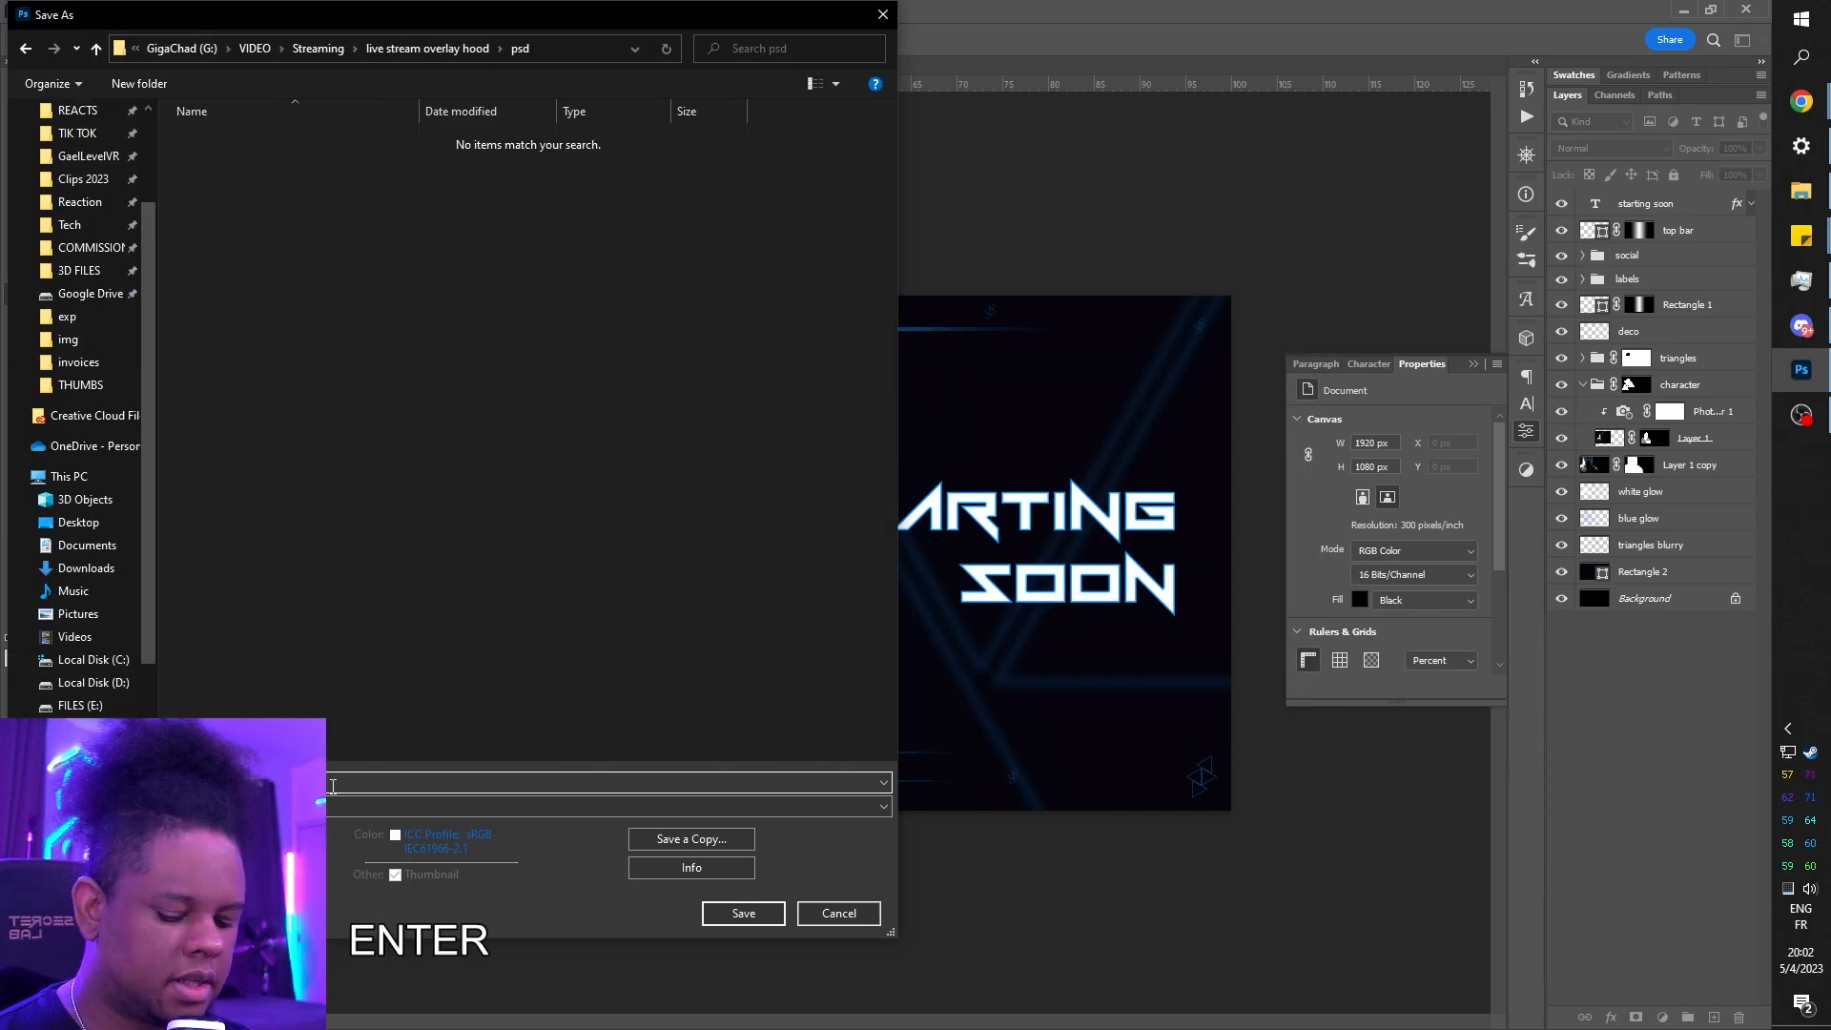
text(S)
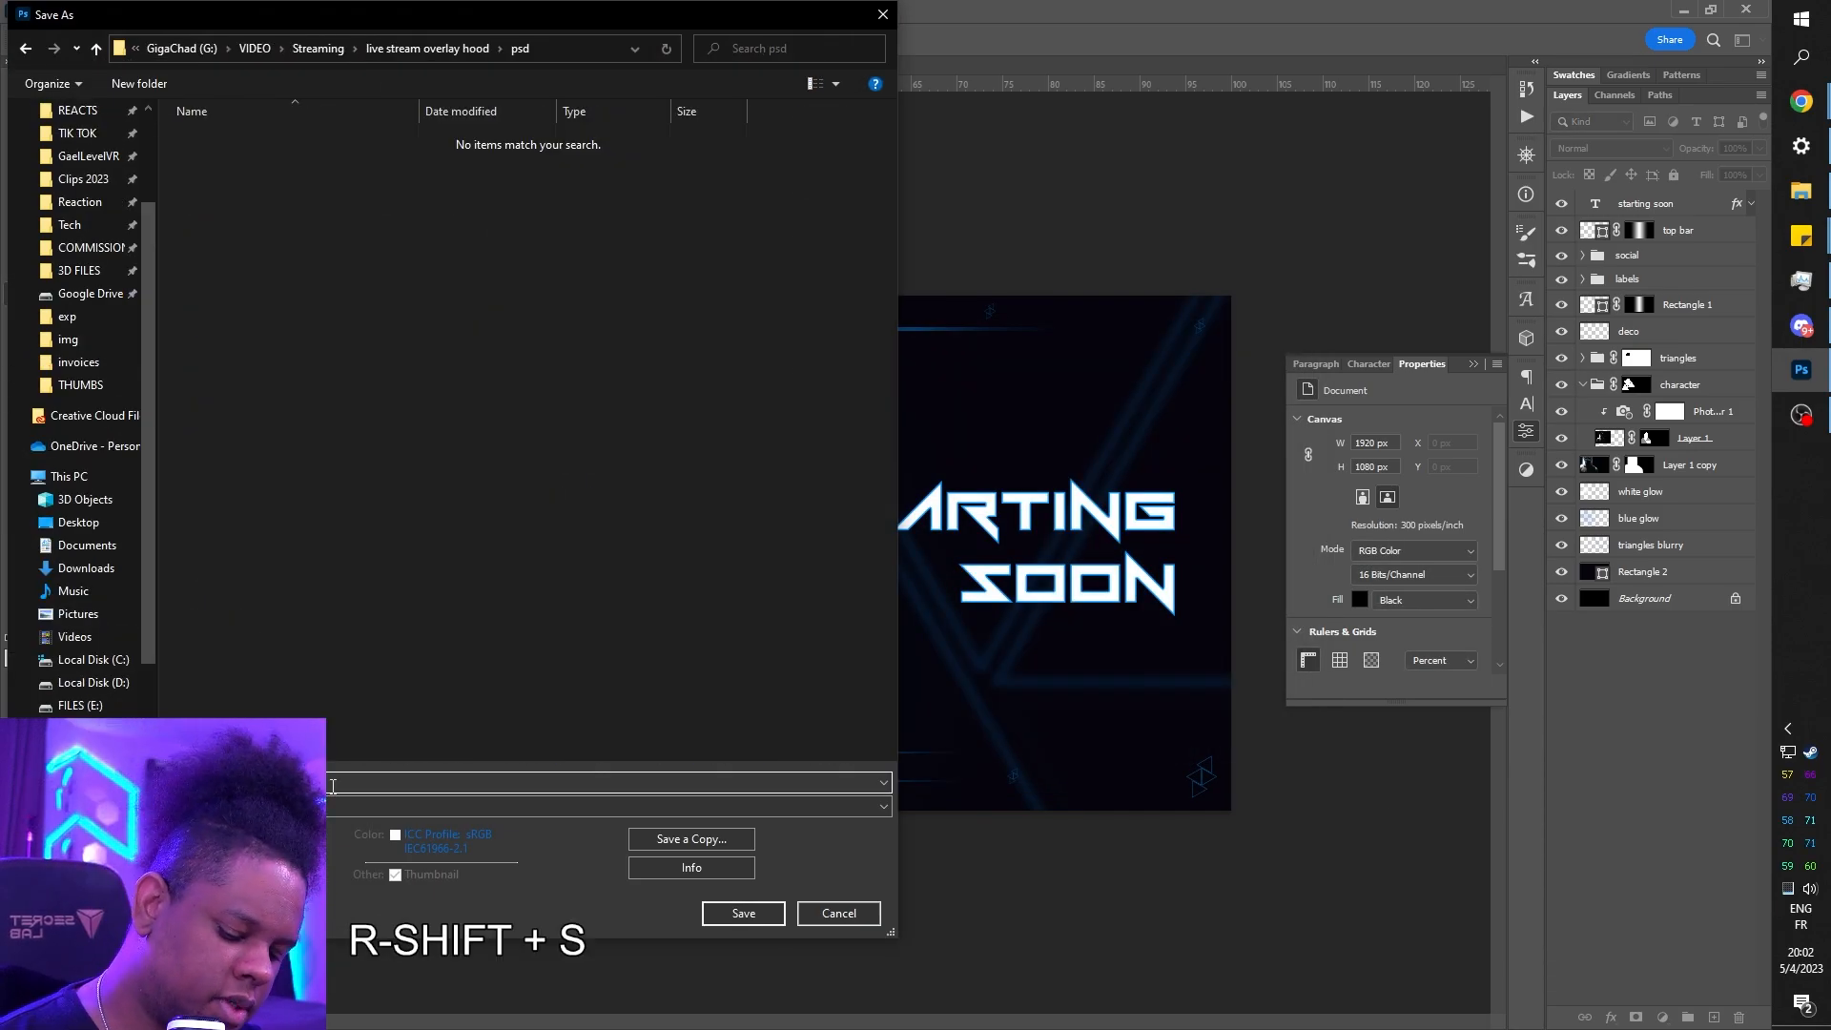
text(t)
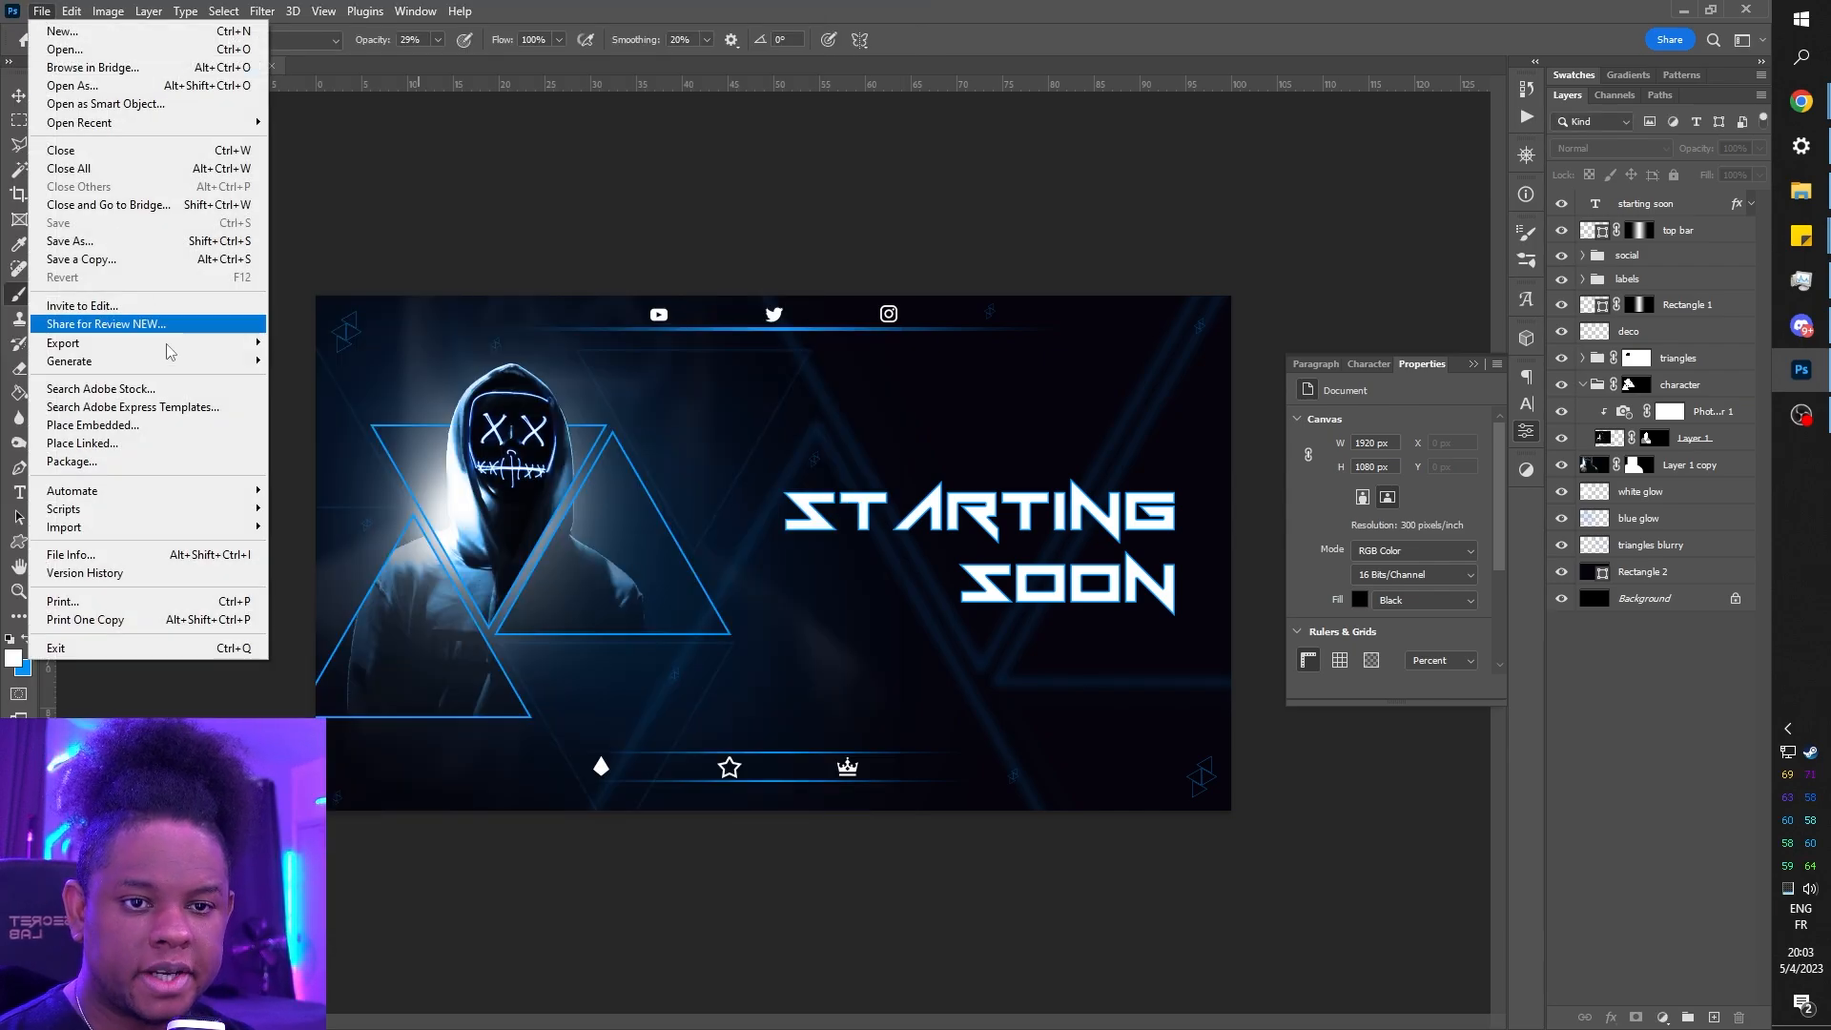
- Quick-export the starting soon artwork as a PNG and save the document
mouse_move(159, 348)
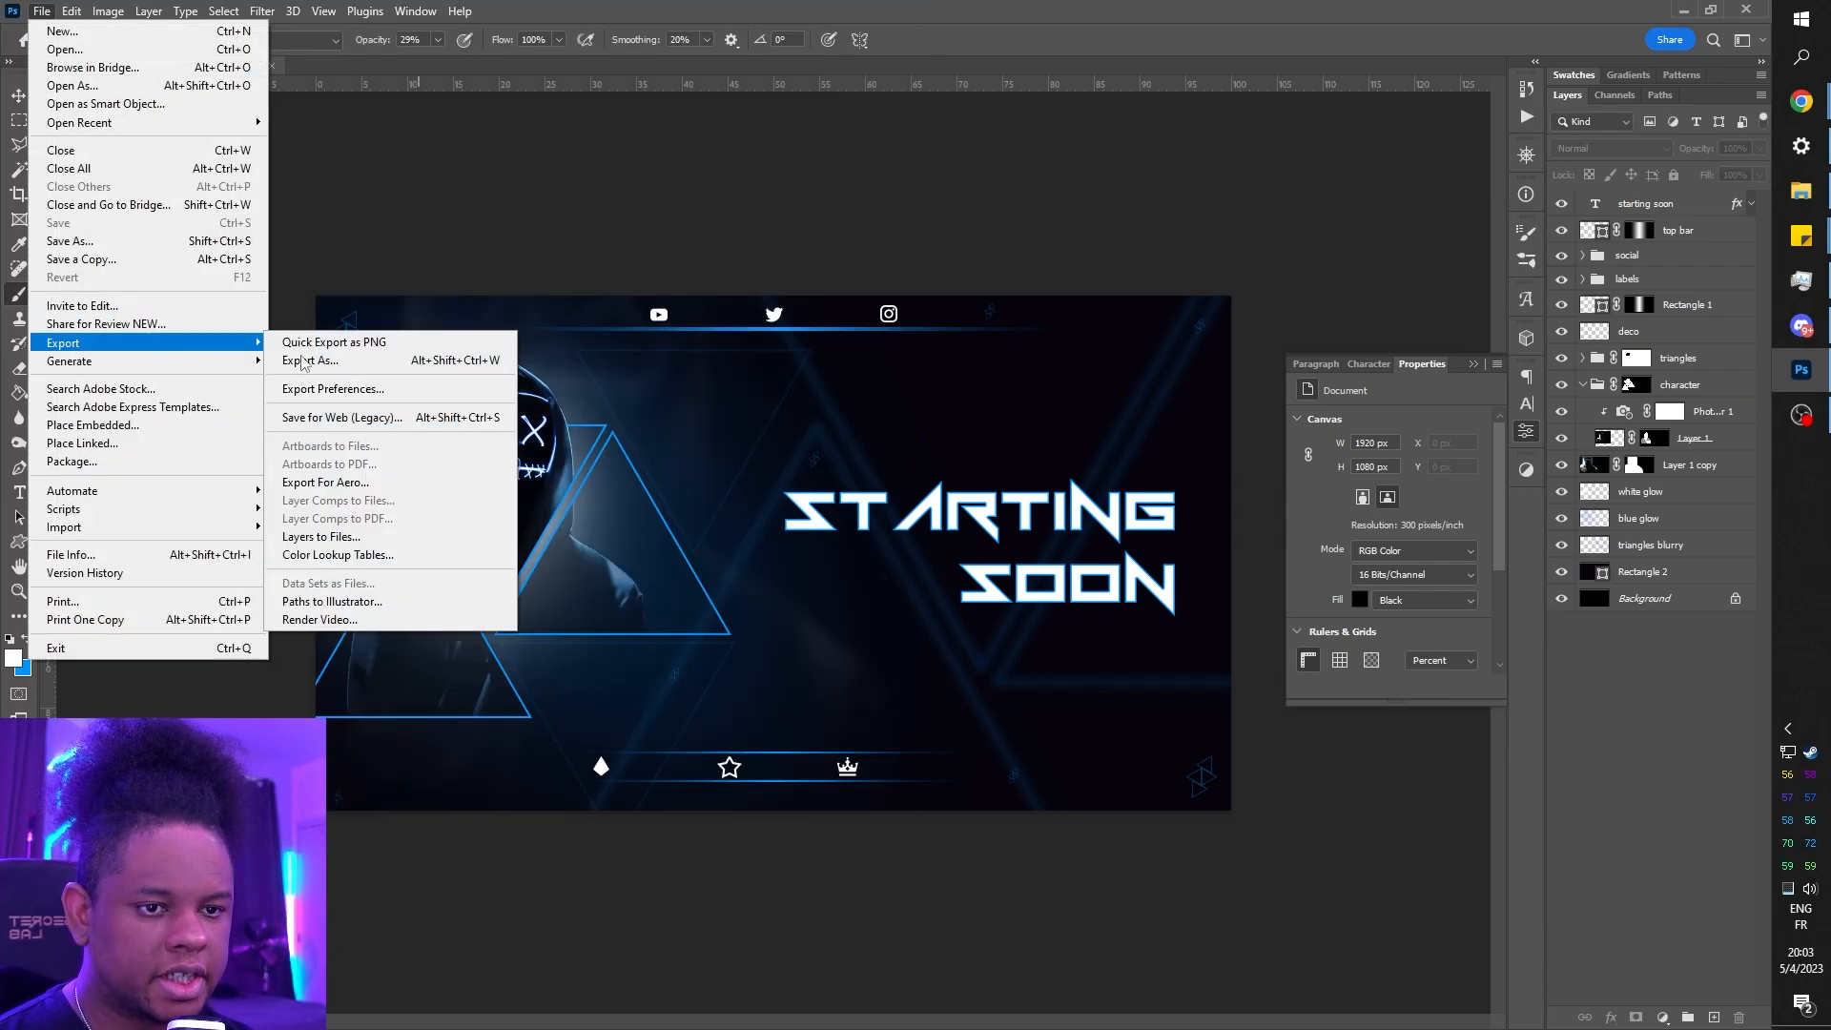
click(351, 345)
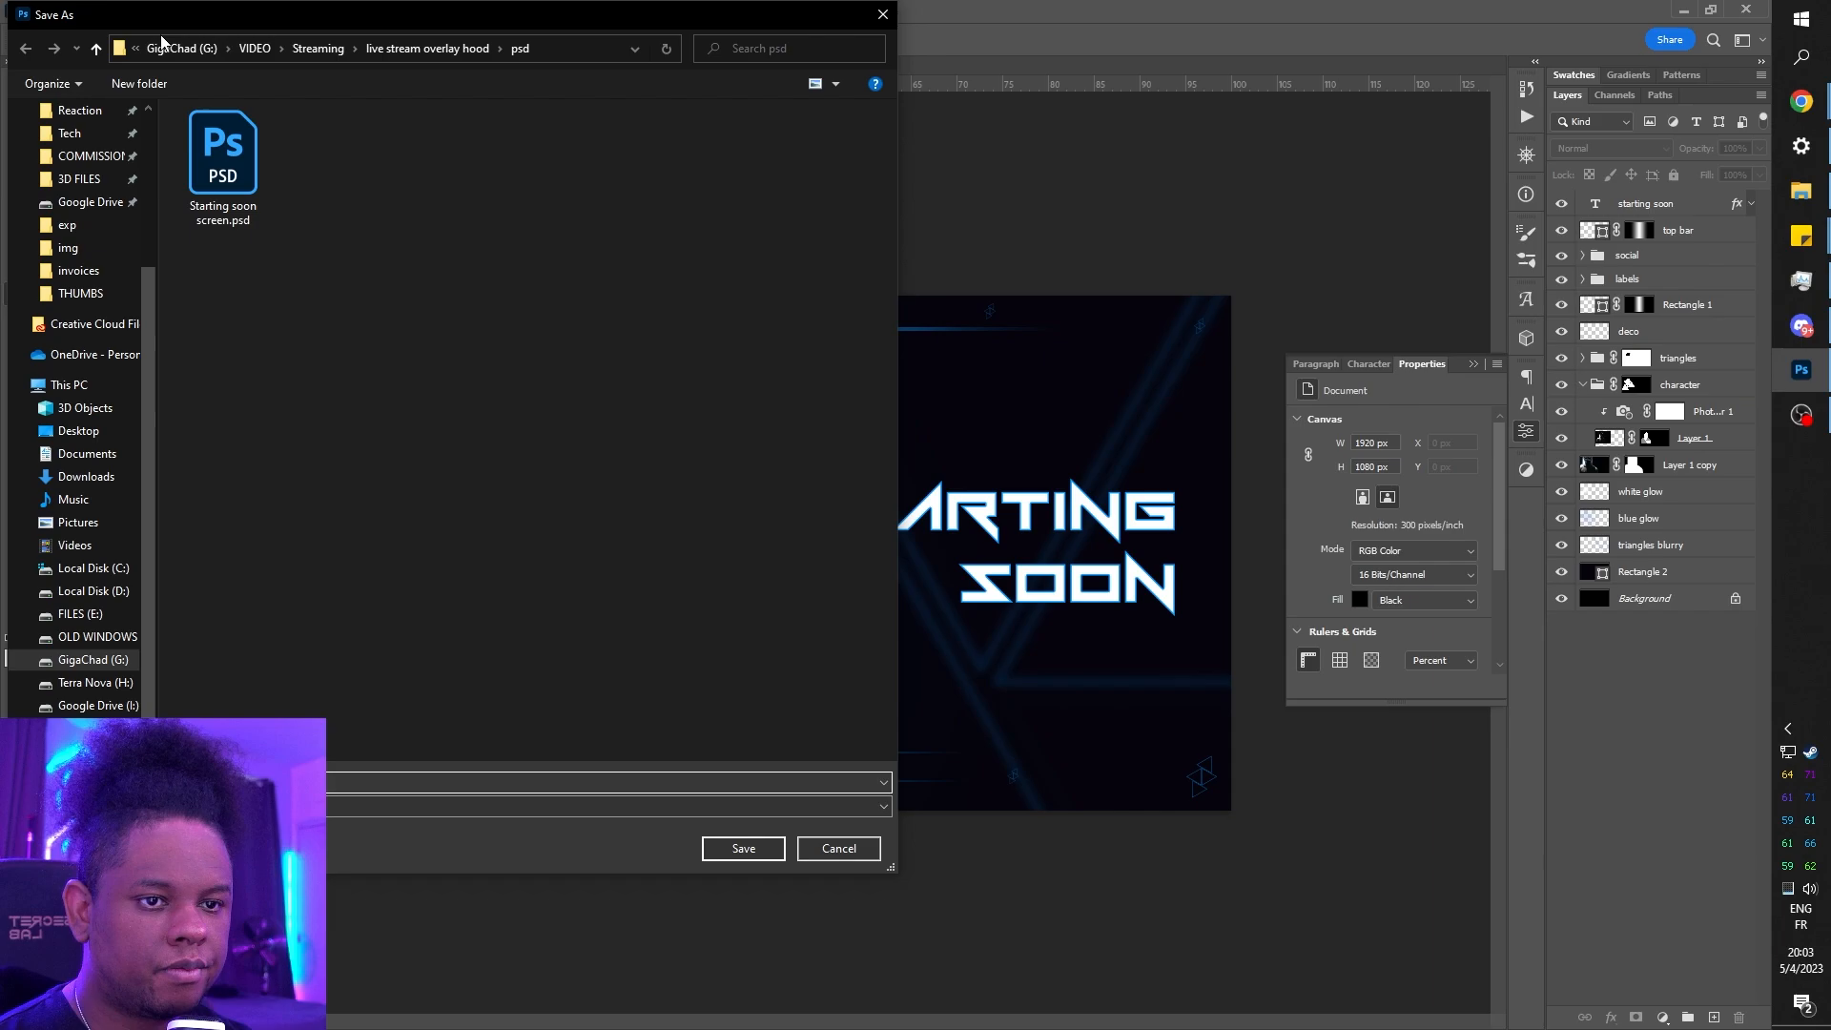
click(739, 847)
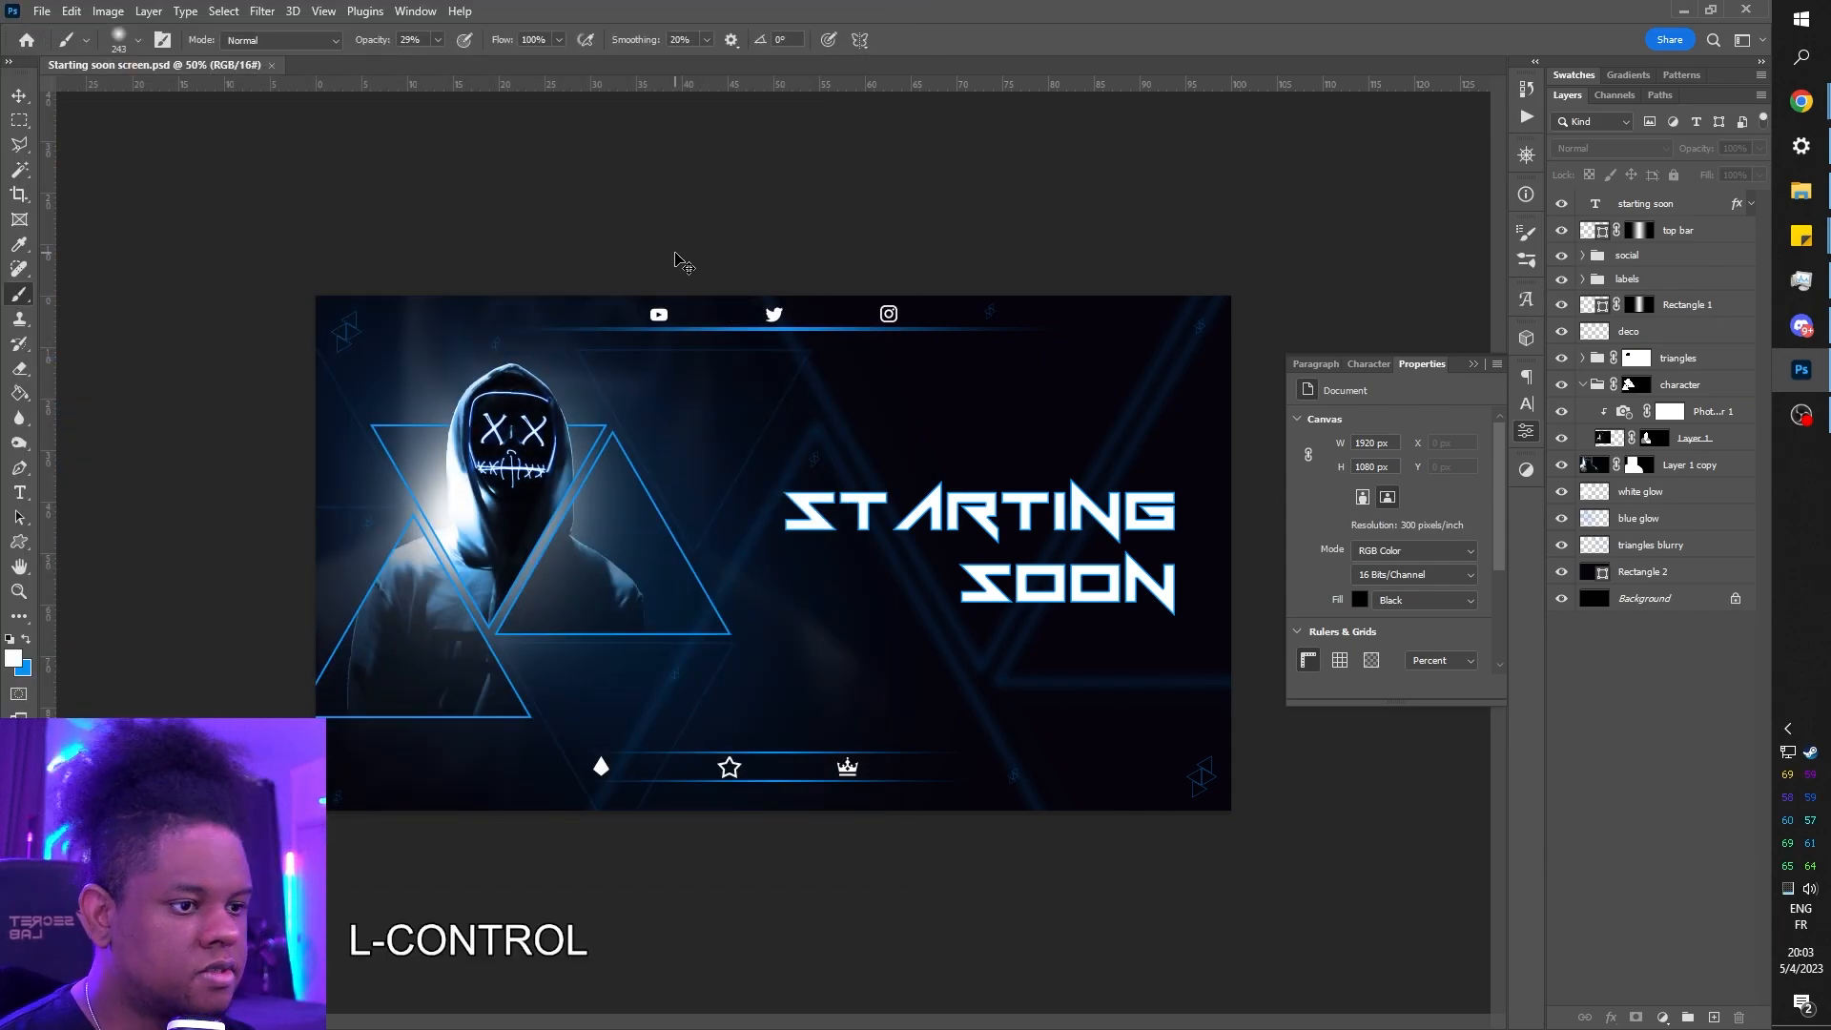
key(ctrl+s)
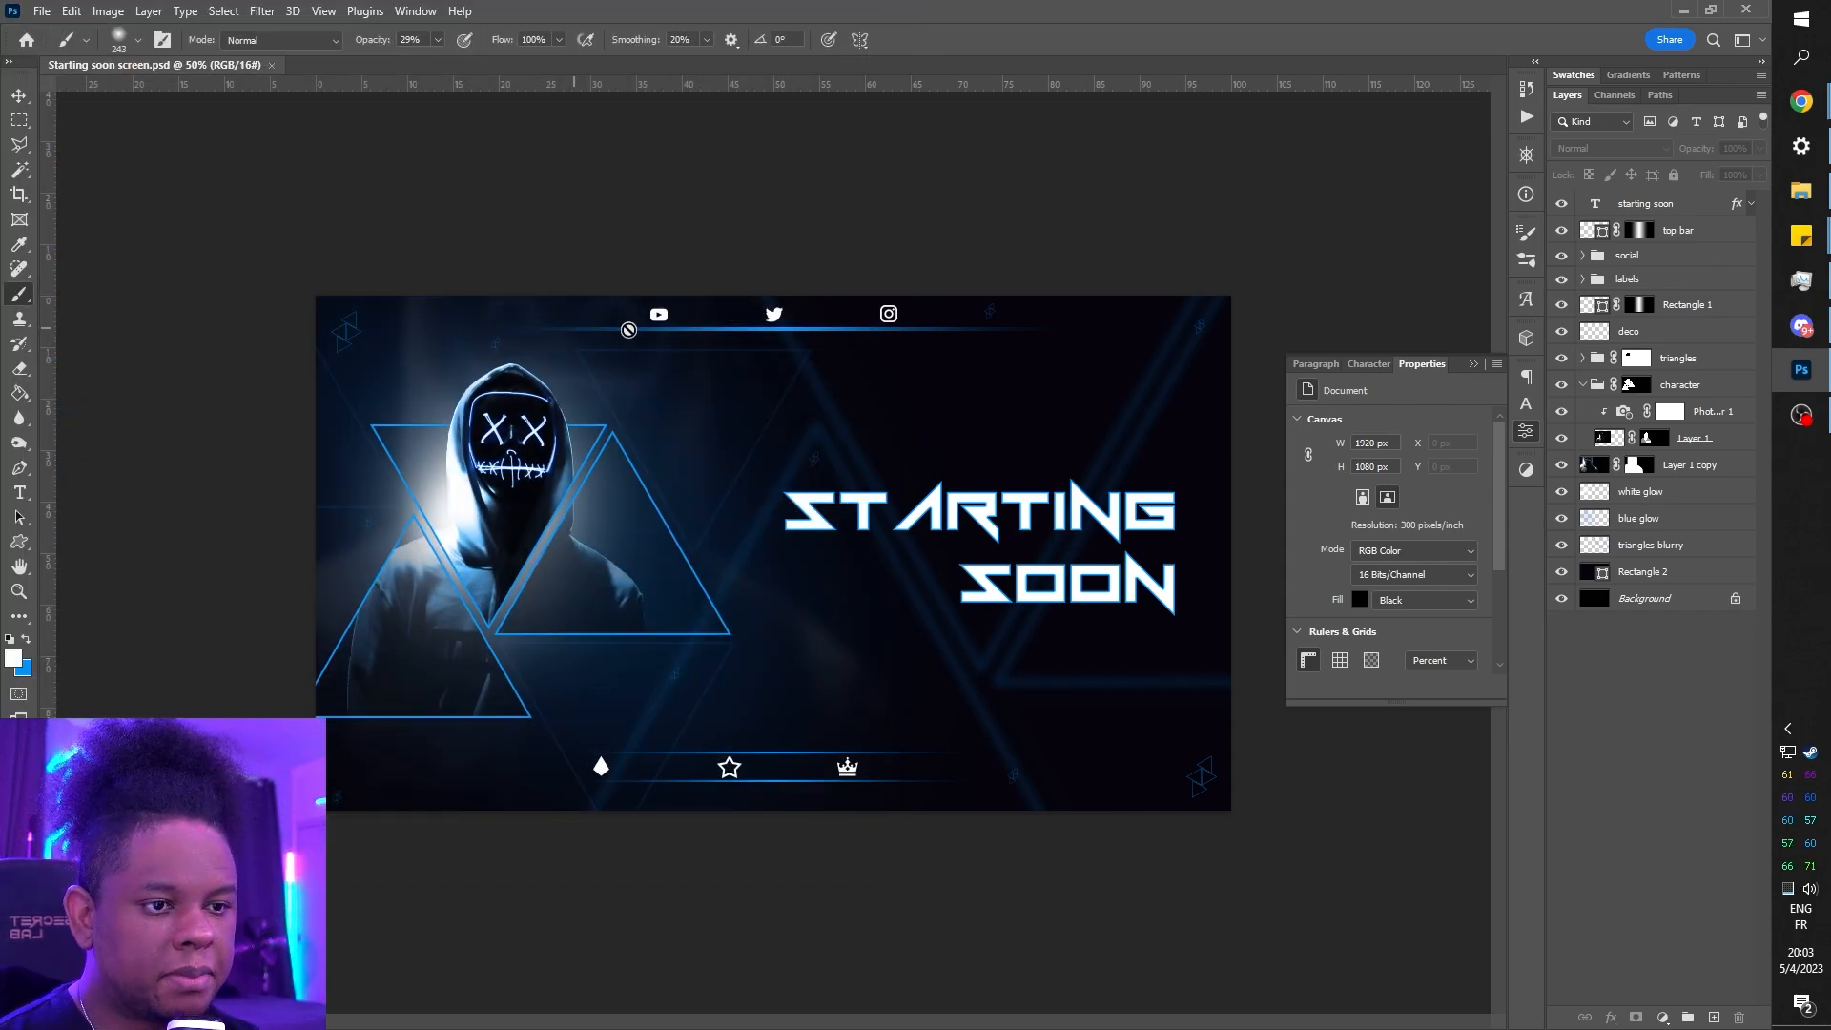
- Add a text layer above the starting soon layer containing the YouTube channel name
click(1639, 257)
click(1645, 203)
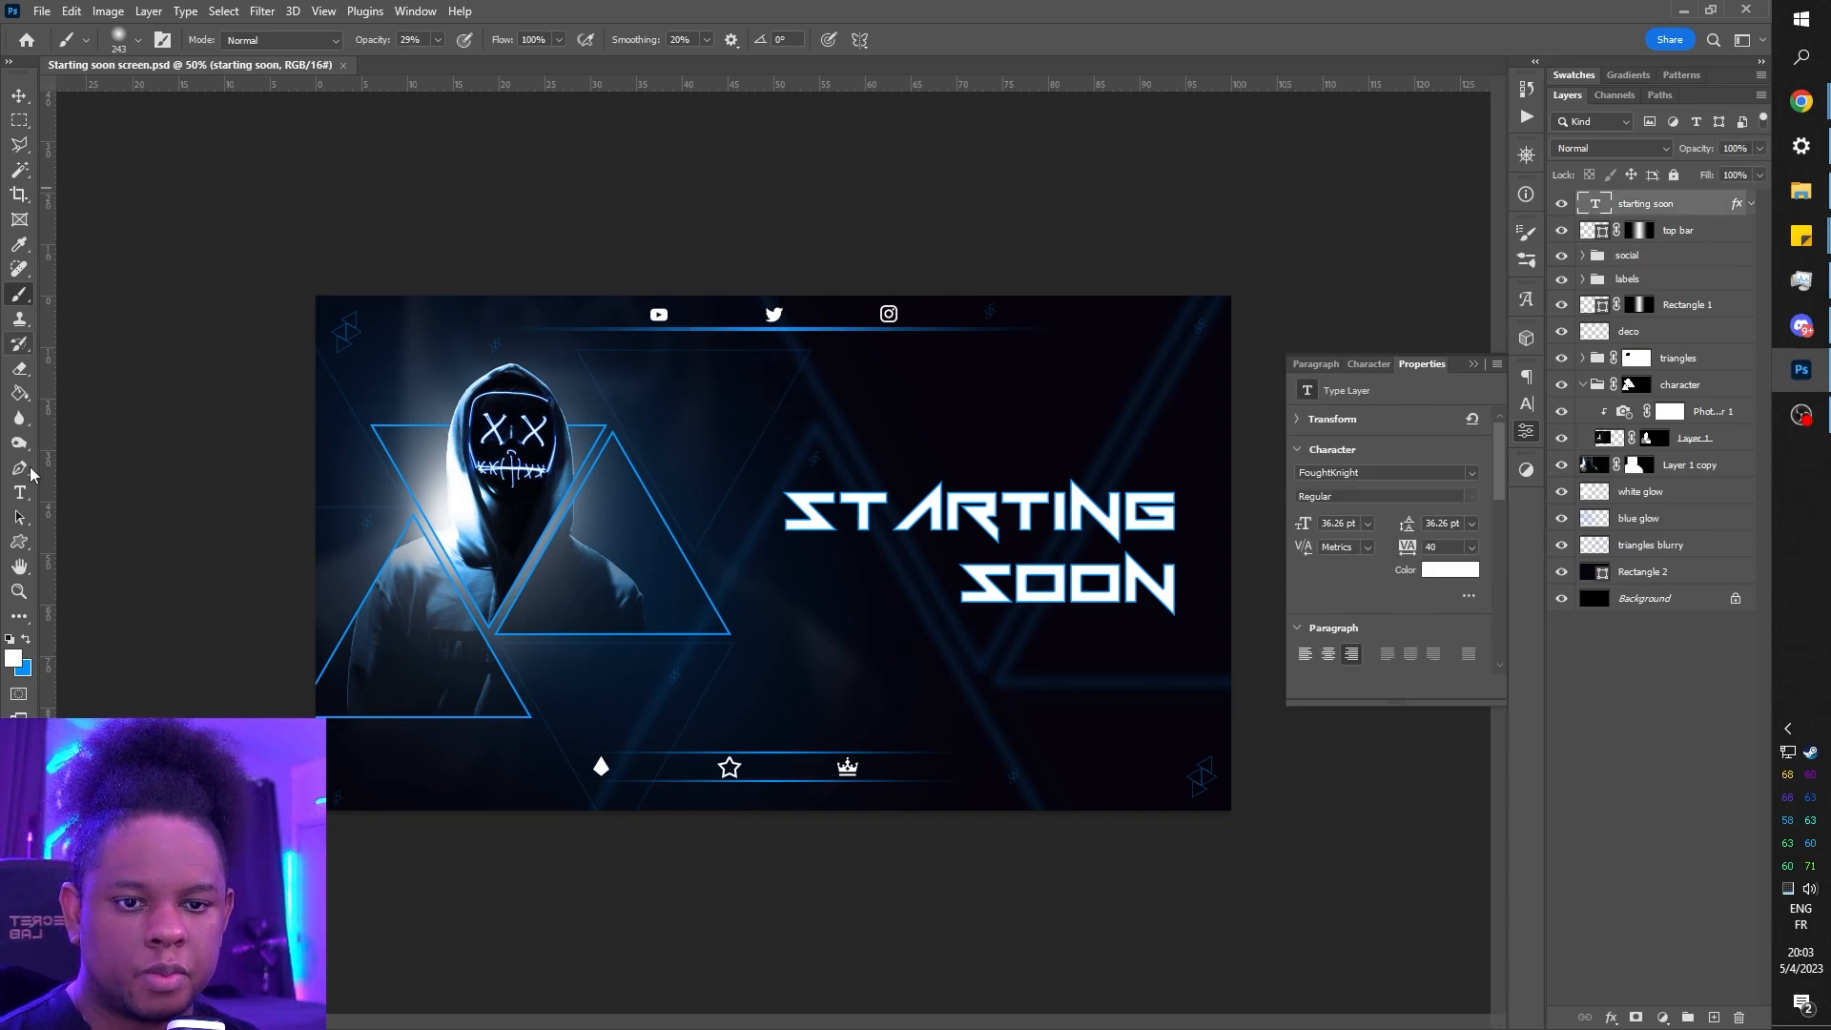
click(20, 493)
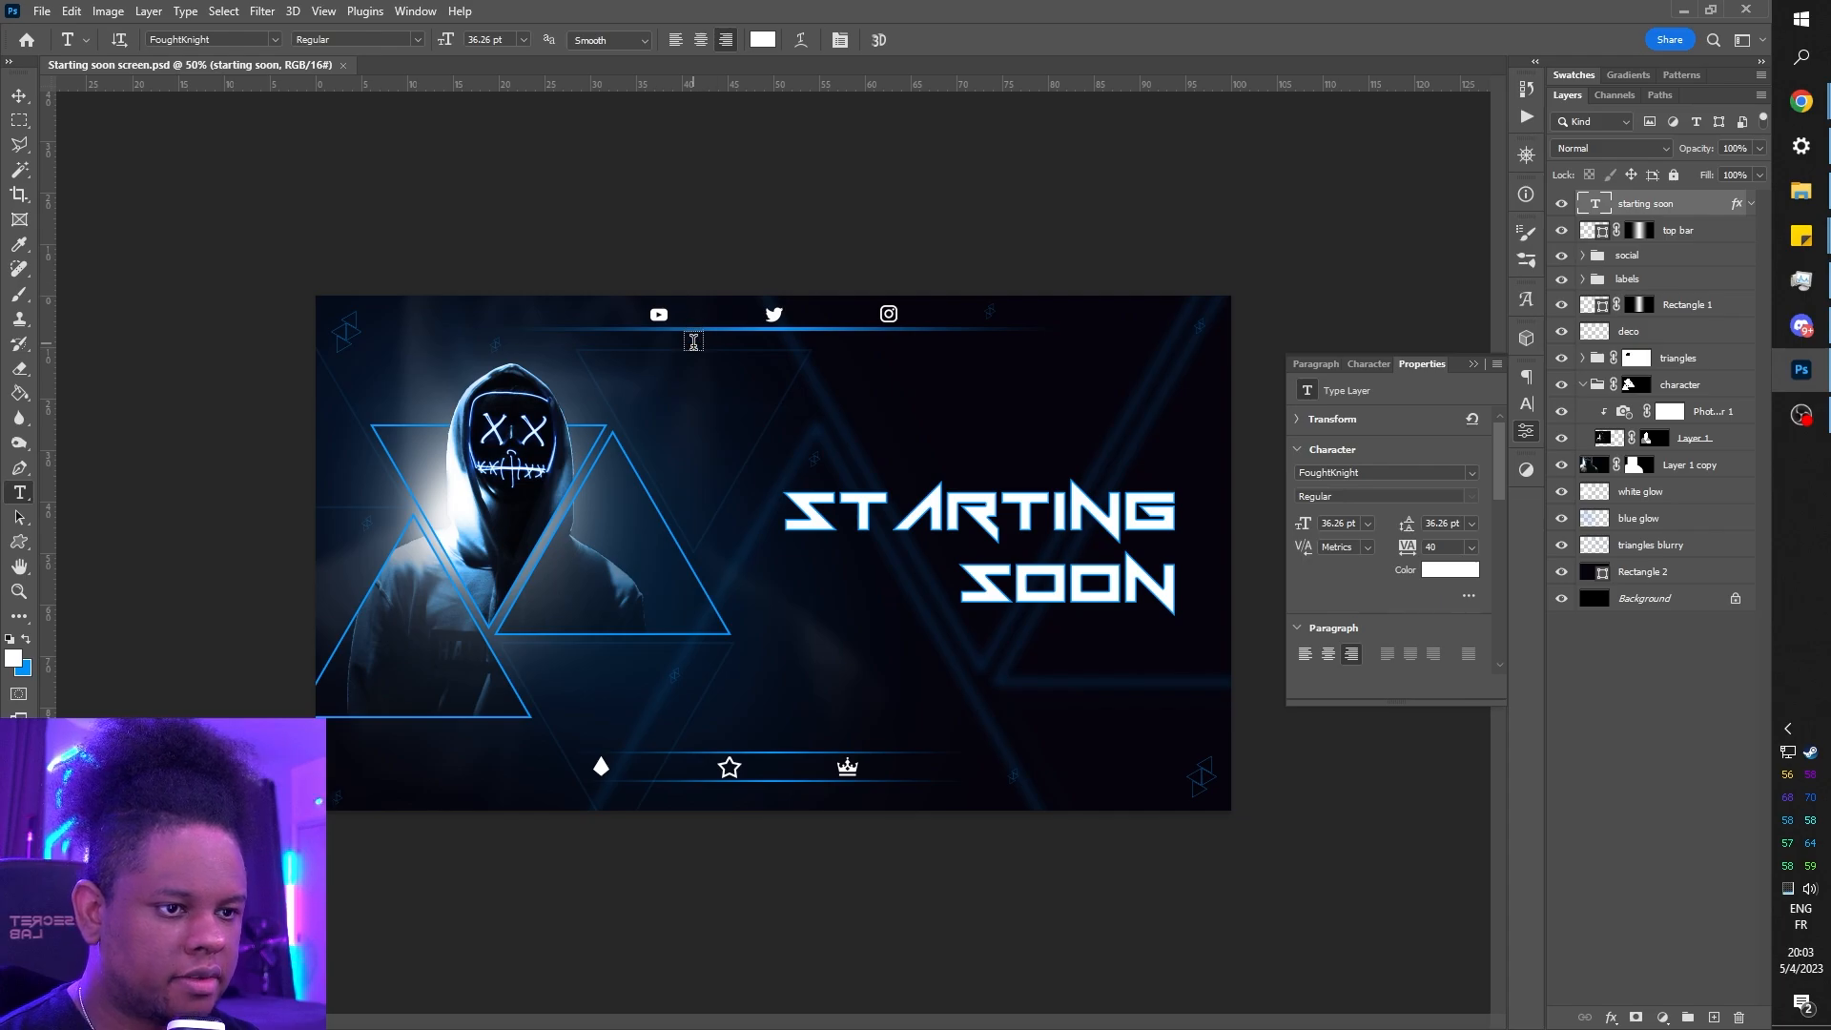
click(688, 399)
text(gael level)
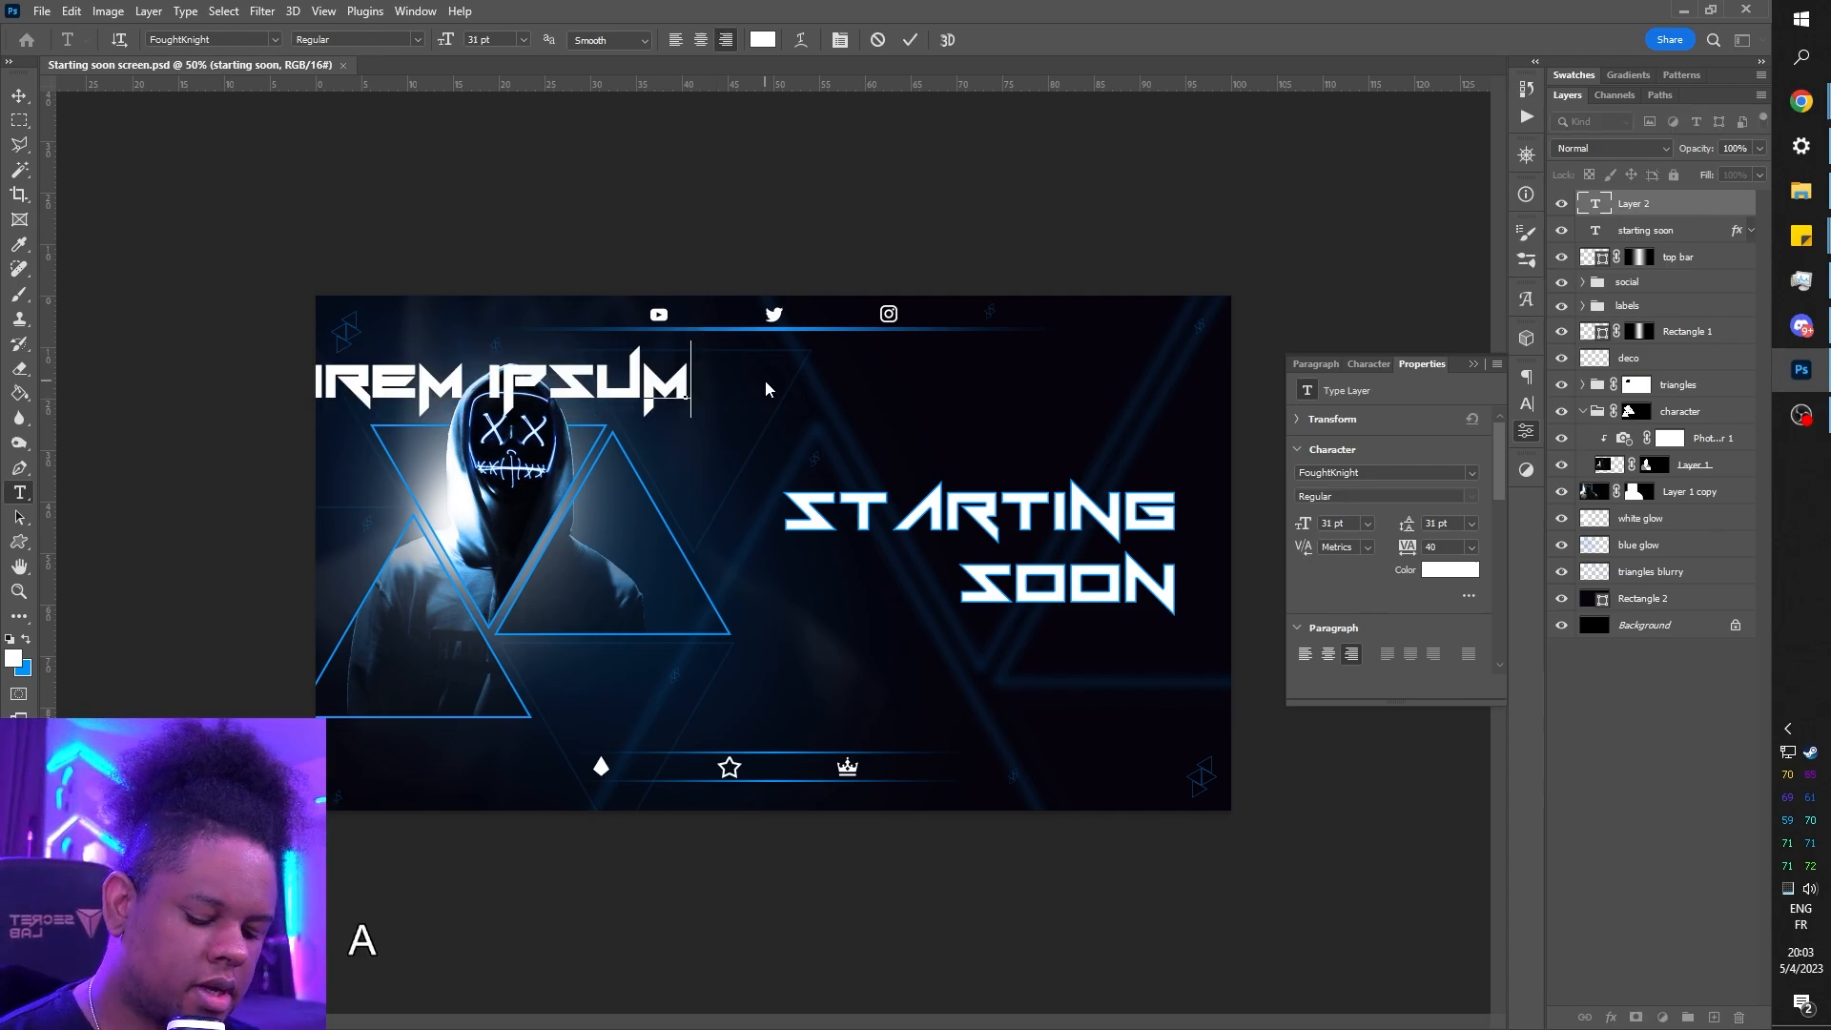
- Set the whole channel name text to the Arial font in Bold
key(ctrl+a)
click(1358, 372)
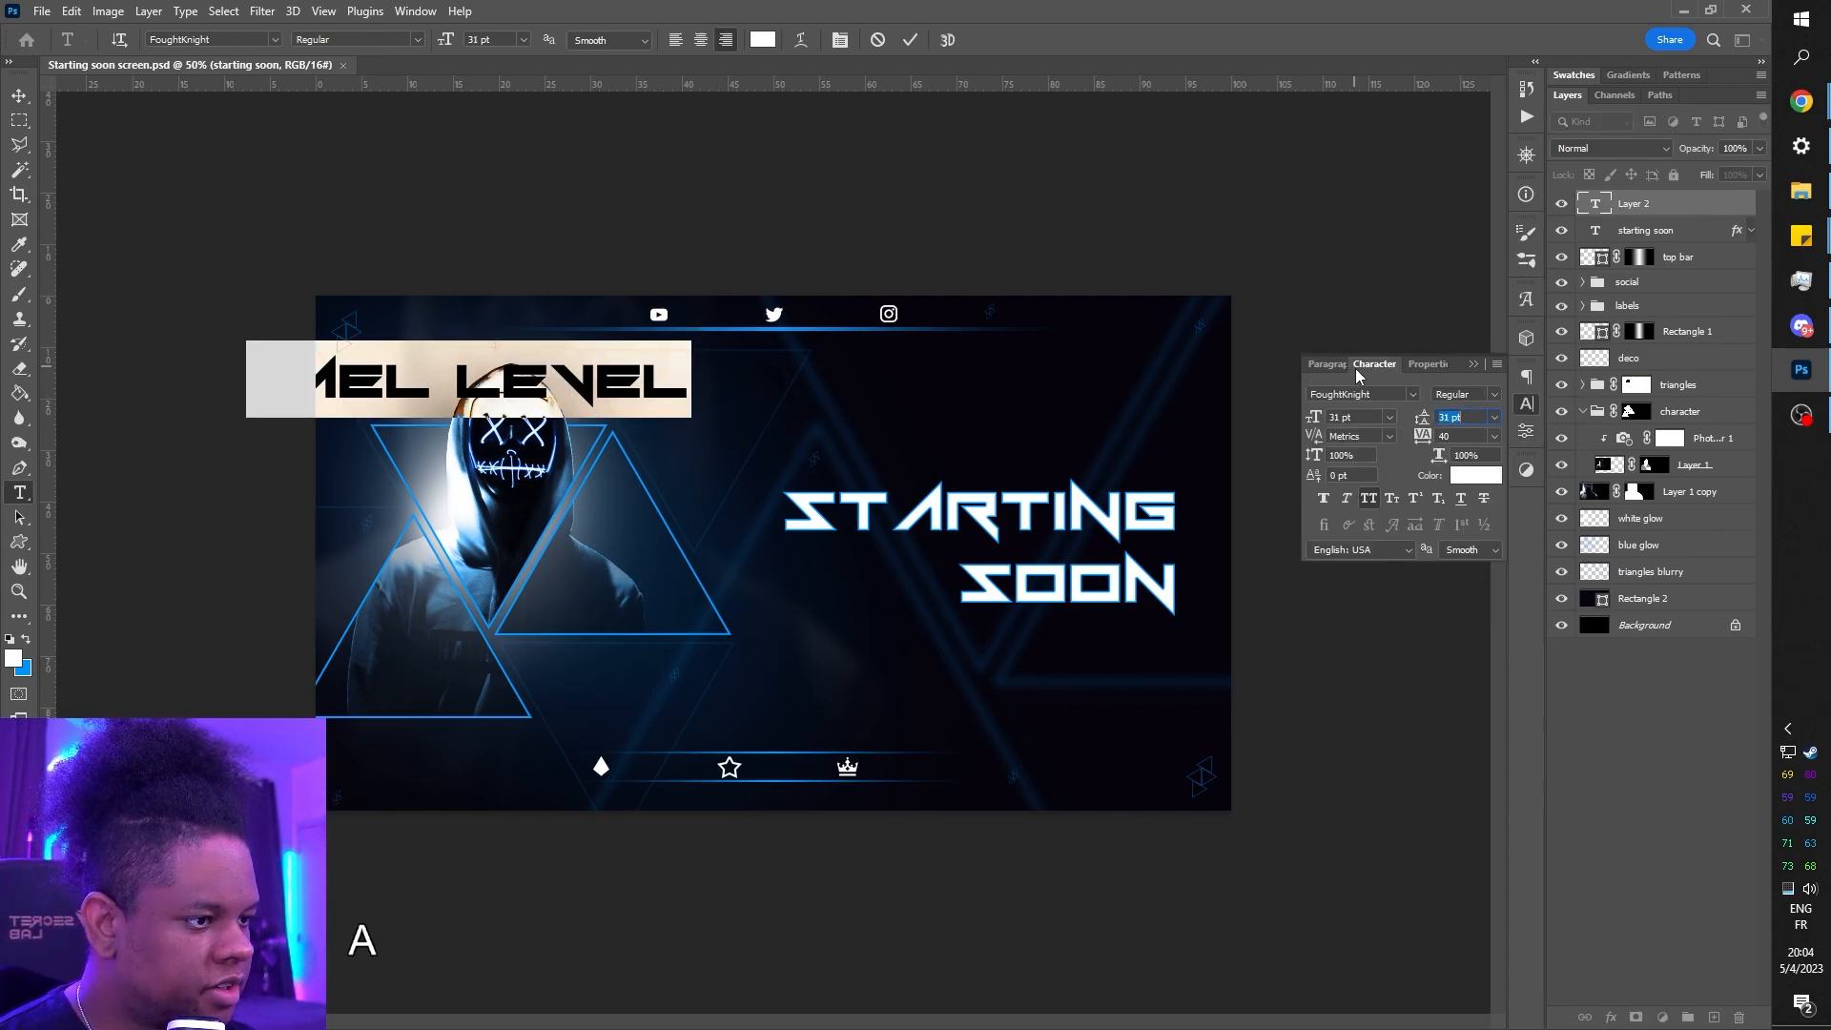
click(1413, 394)
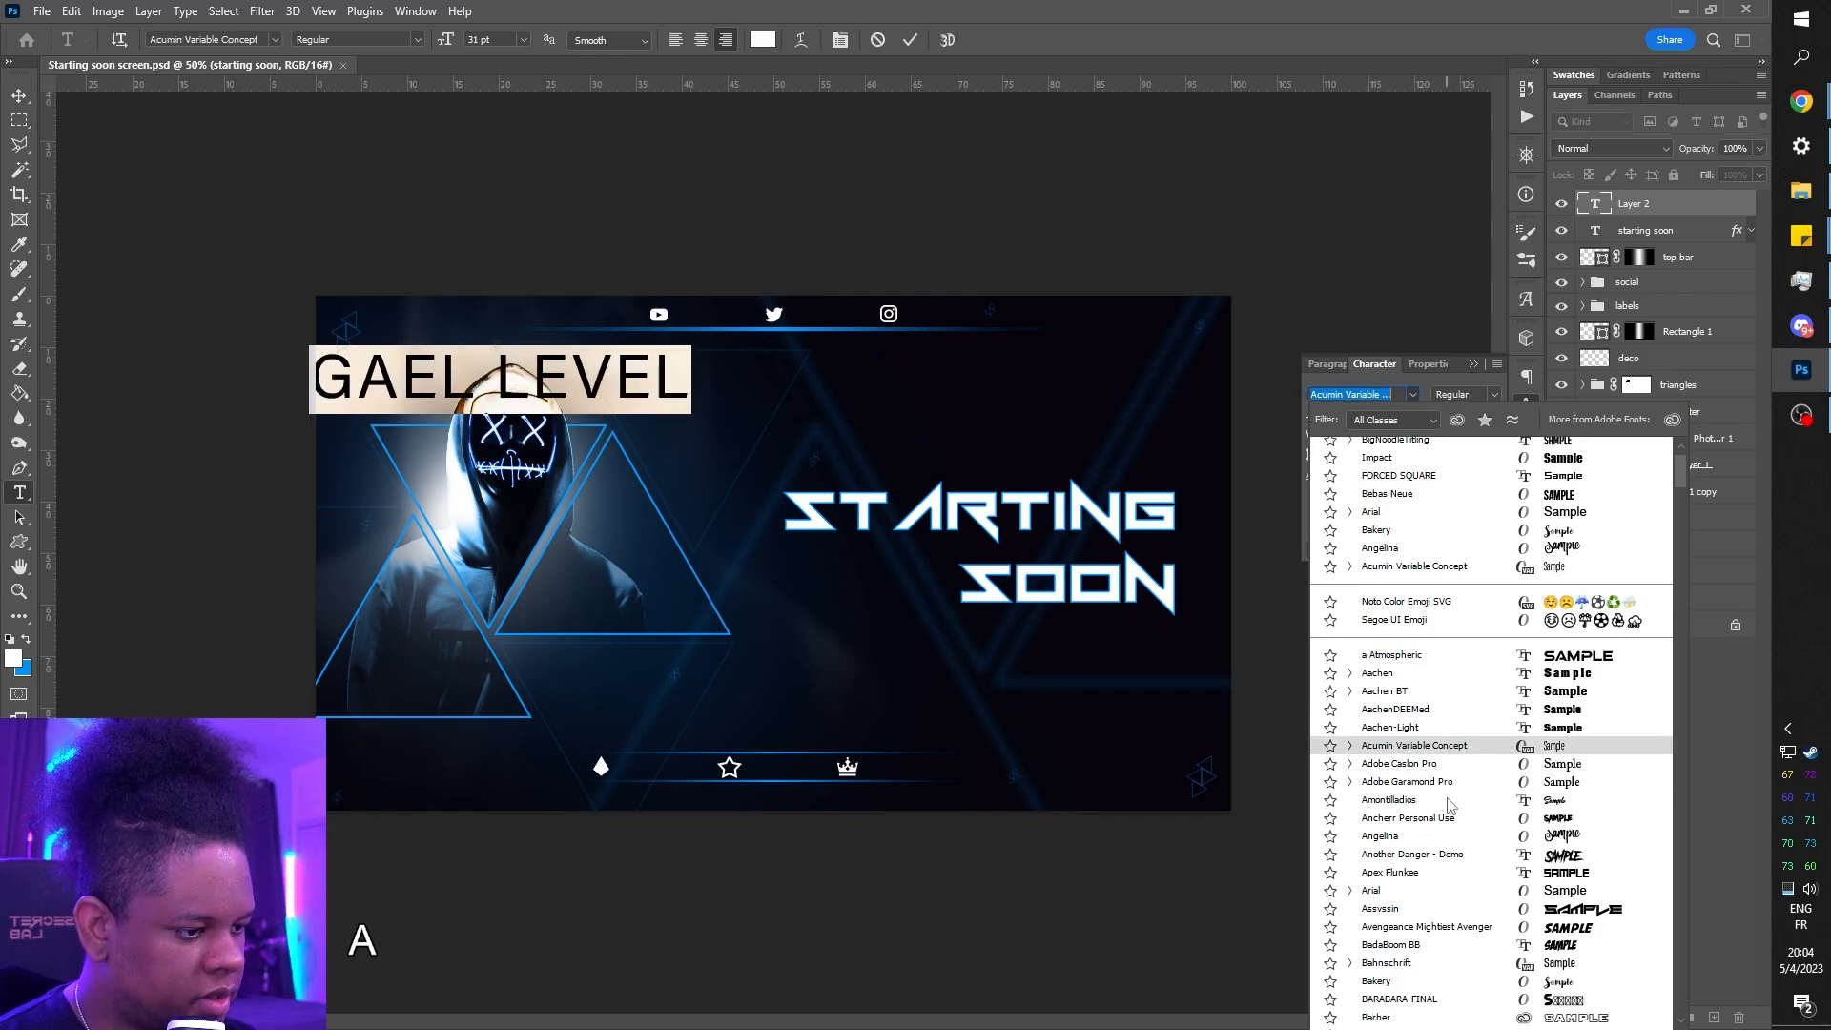
scroll(1449, 826, down, 2)
click(1445, 828)
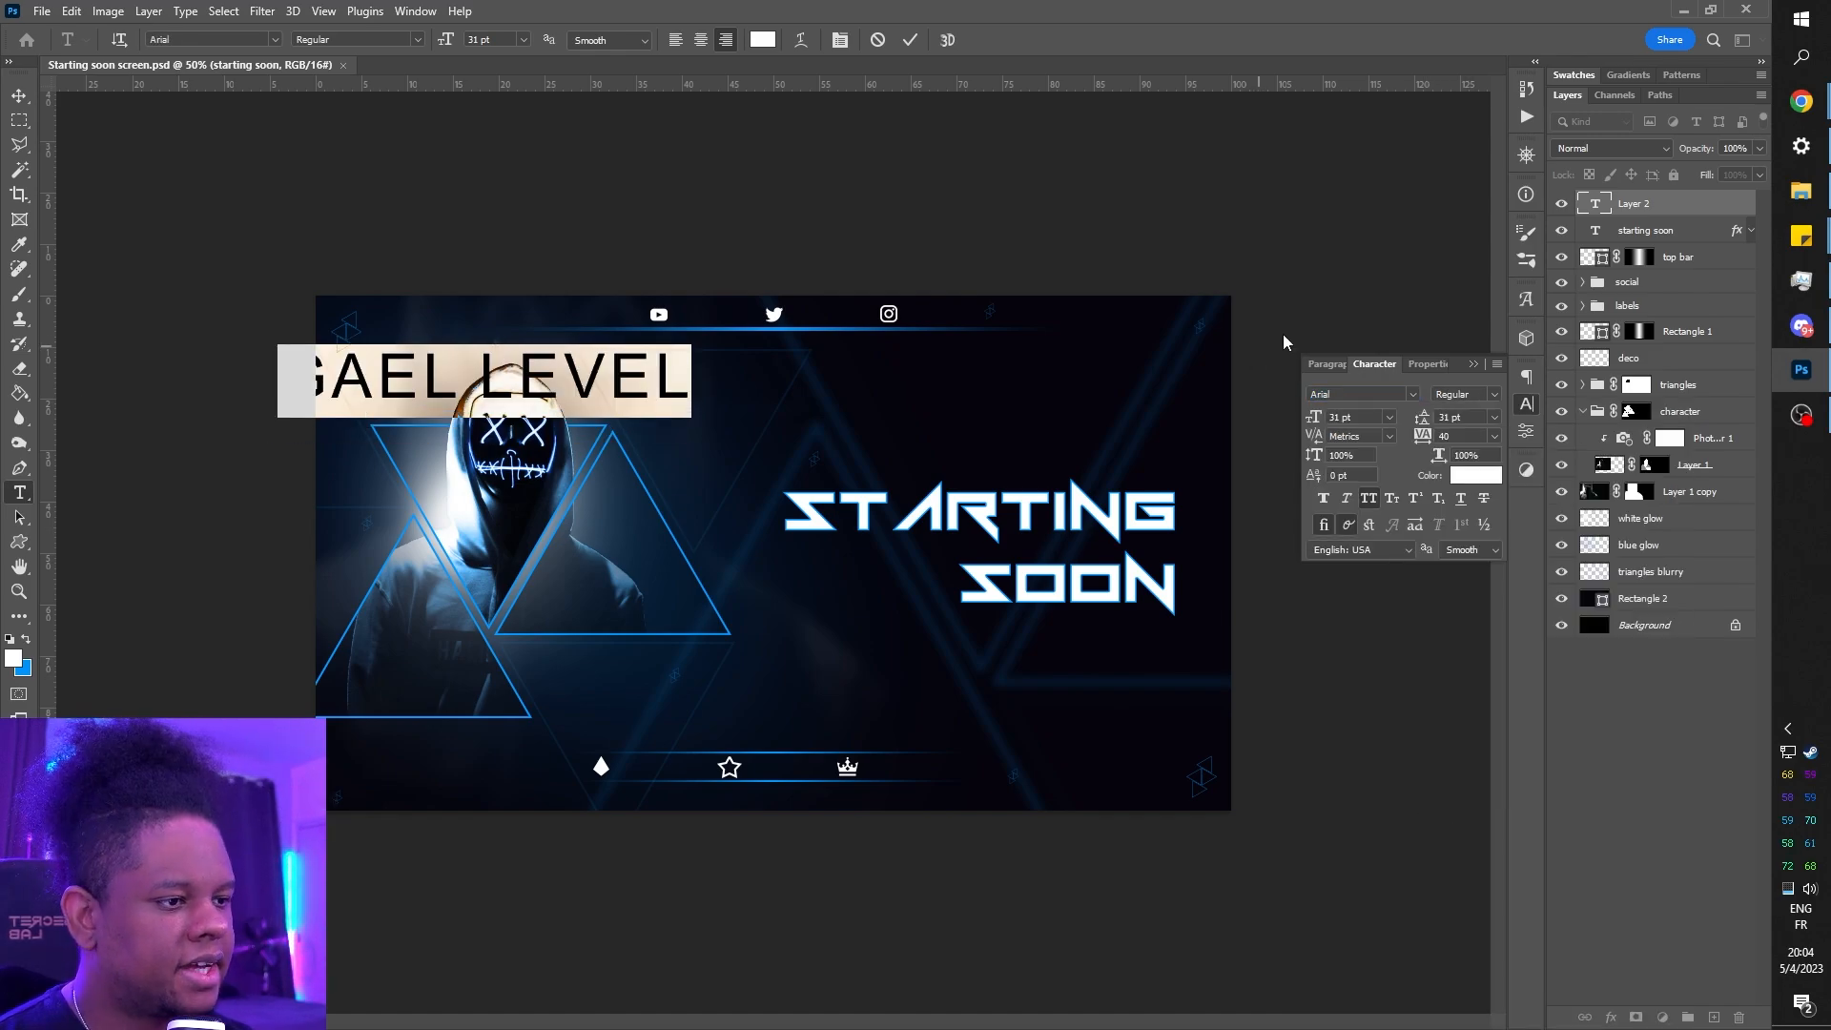
click(1494, 396)
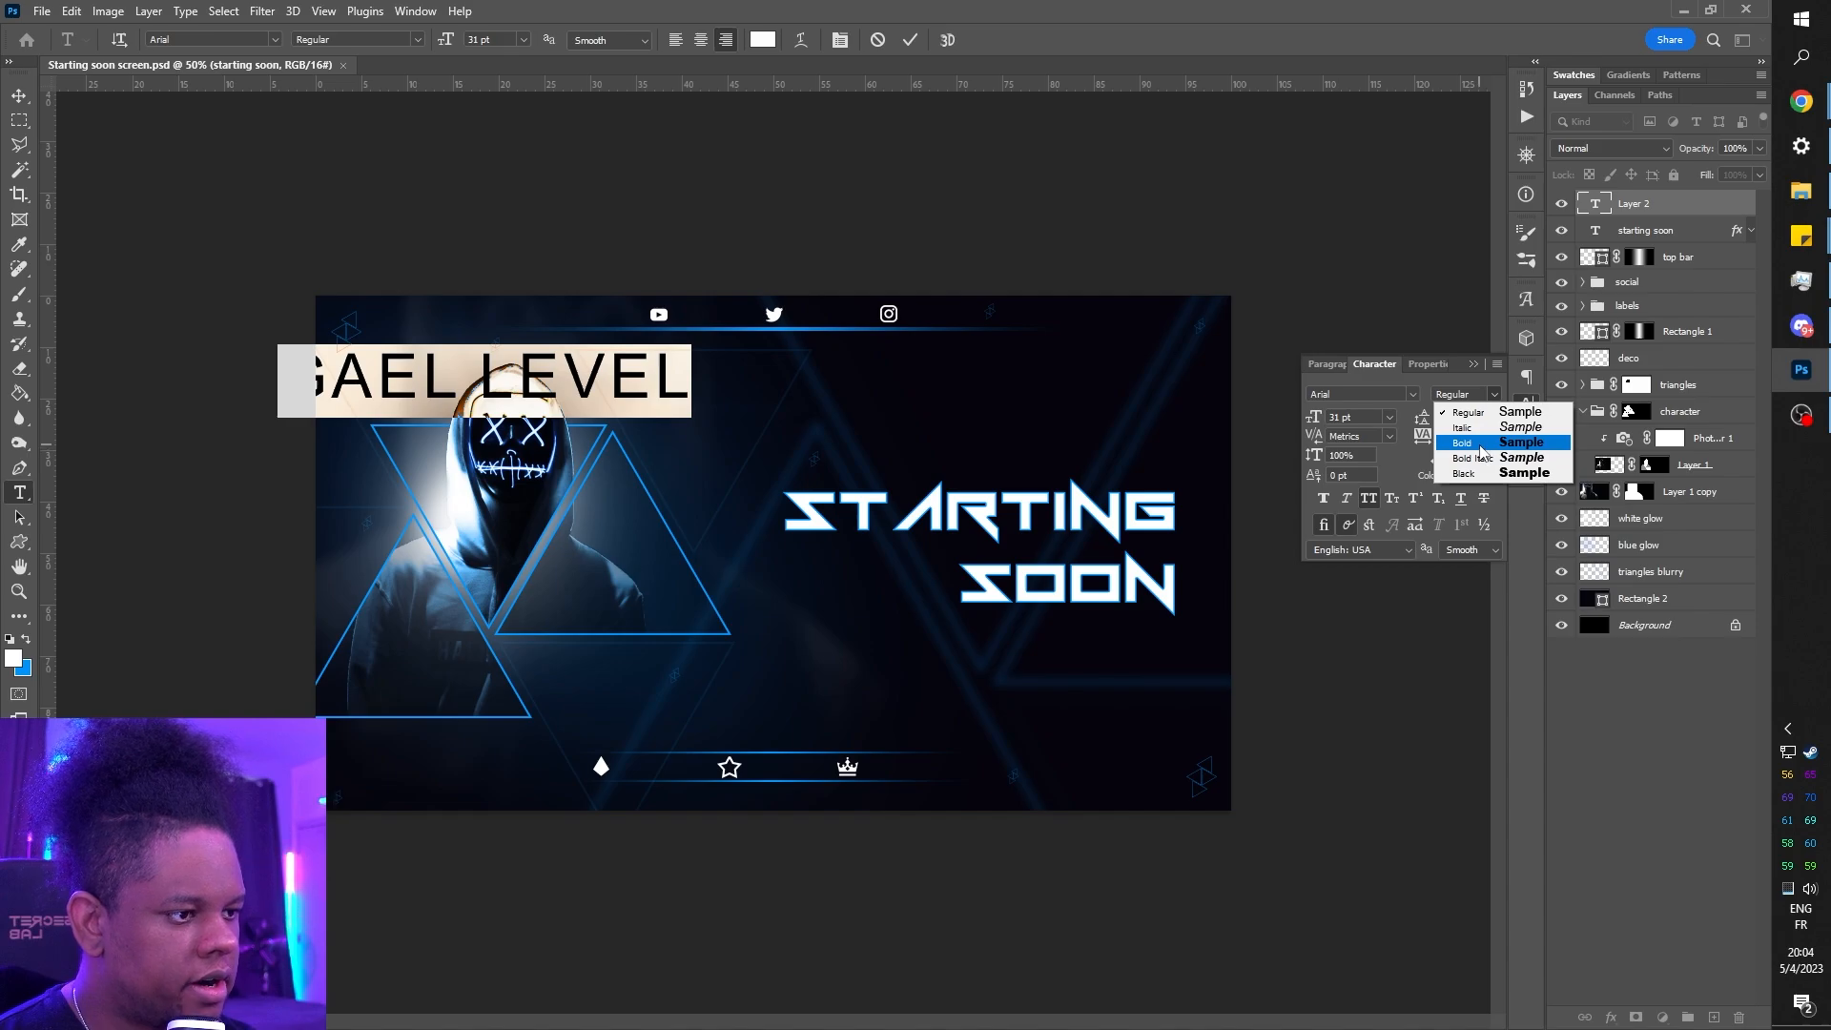
click(1481, 444)
- Reduce the channel name to 6 pt with 0 tracking and place it beside the YouTube icon
drag(1313, 418, 1290, 423)
click(1427, 437)
text(0)
key(Return)
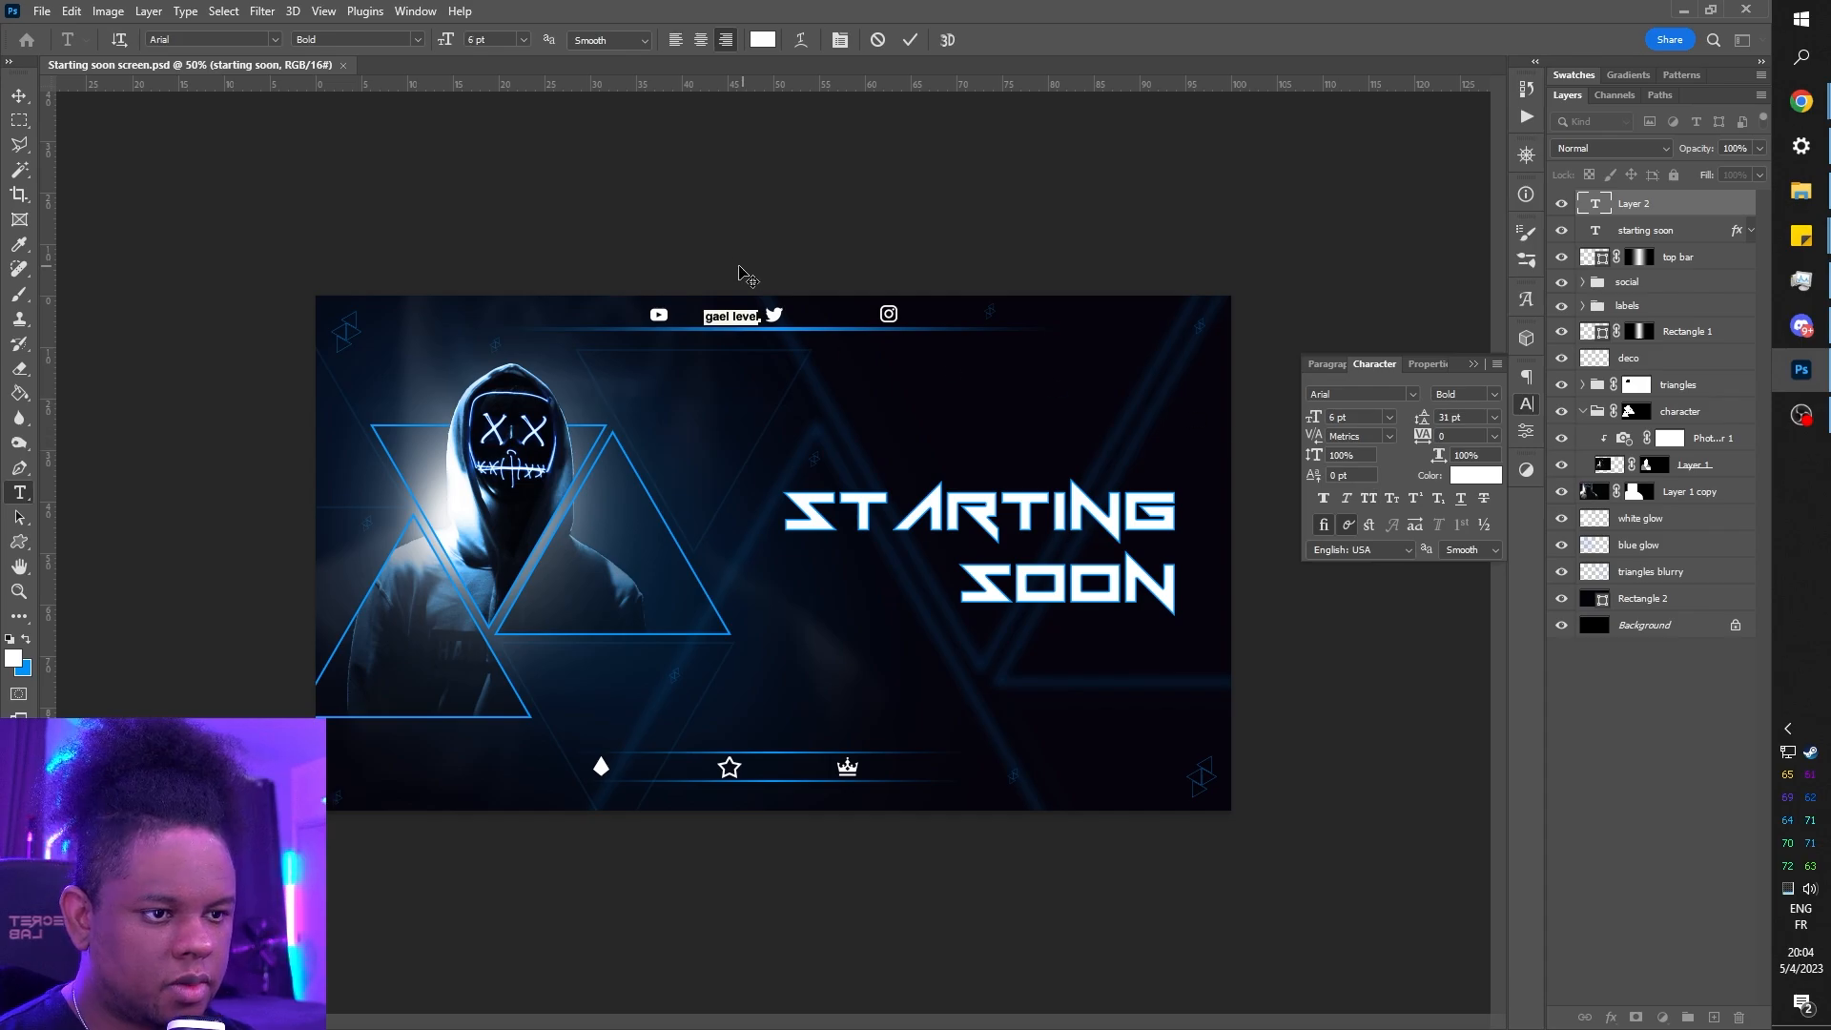
drag(741, 266, 711, 266)
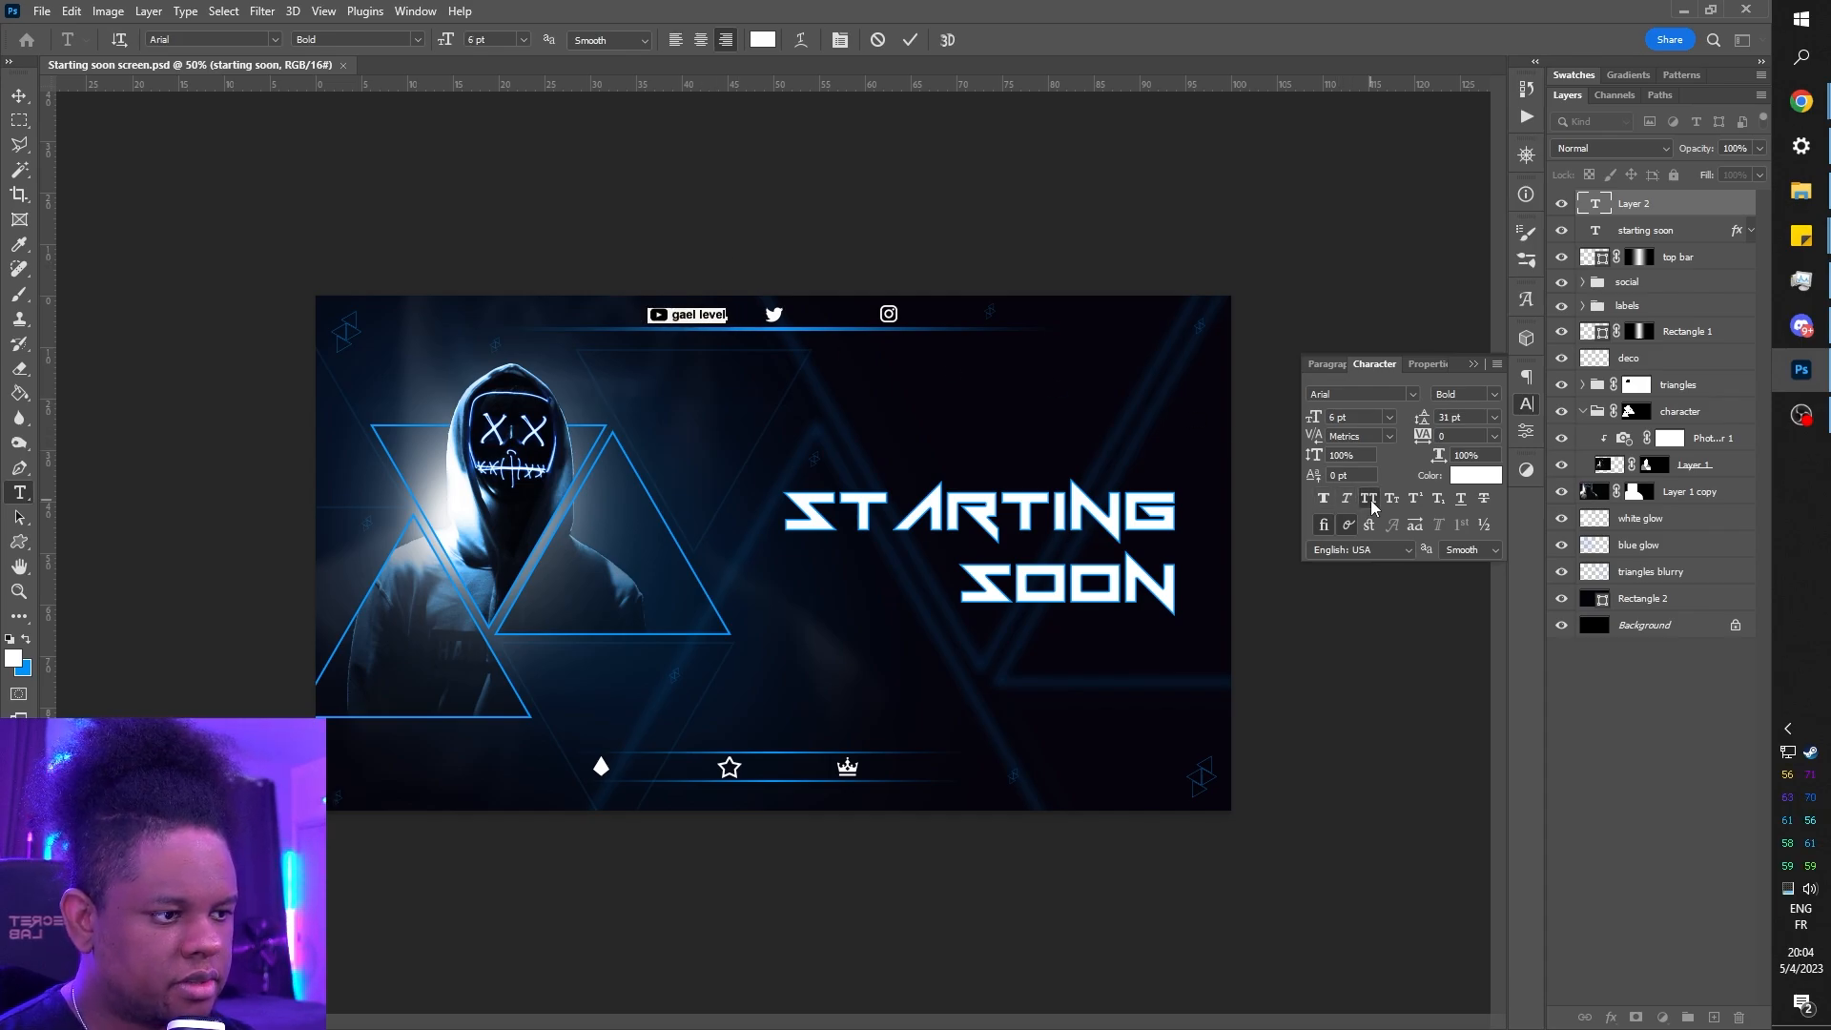
- Set the channel name in all caps at 4.5 pt and commit the text
click(1370, 497)
click(1313, 417)
text(4.5)
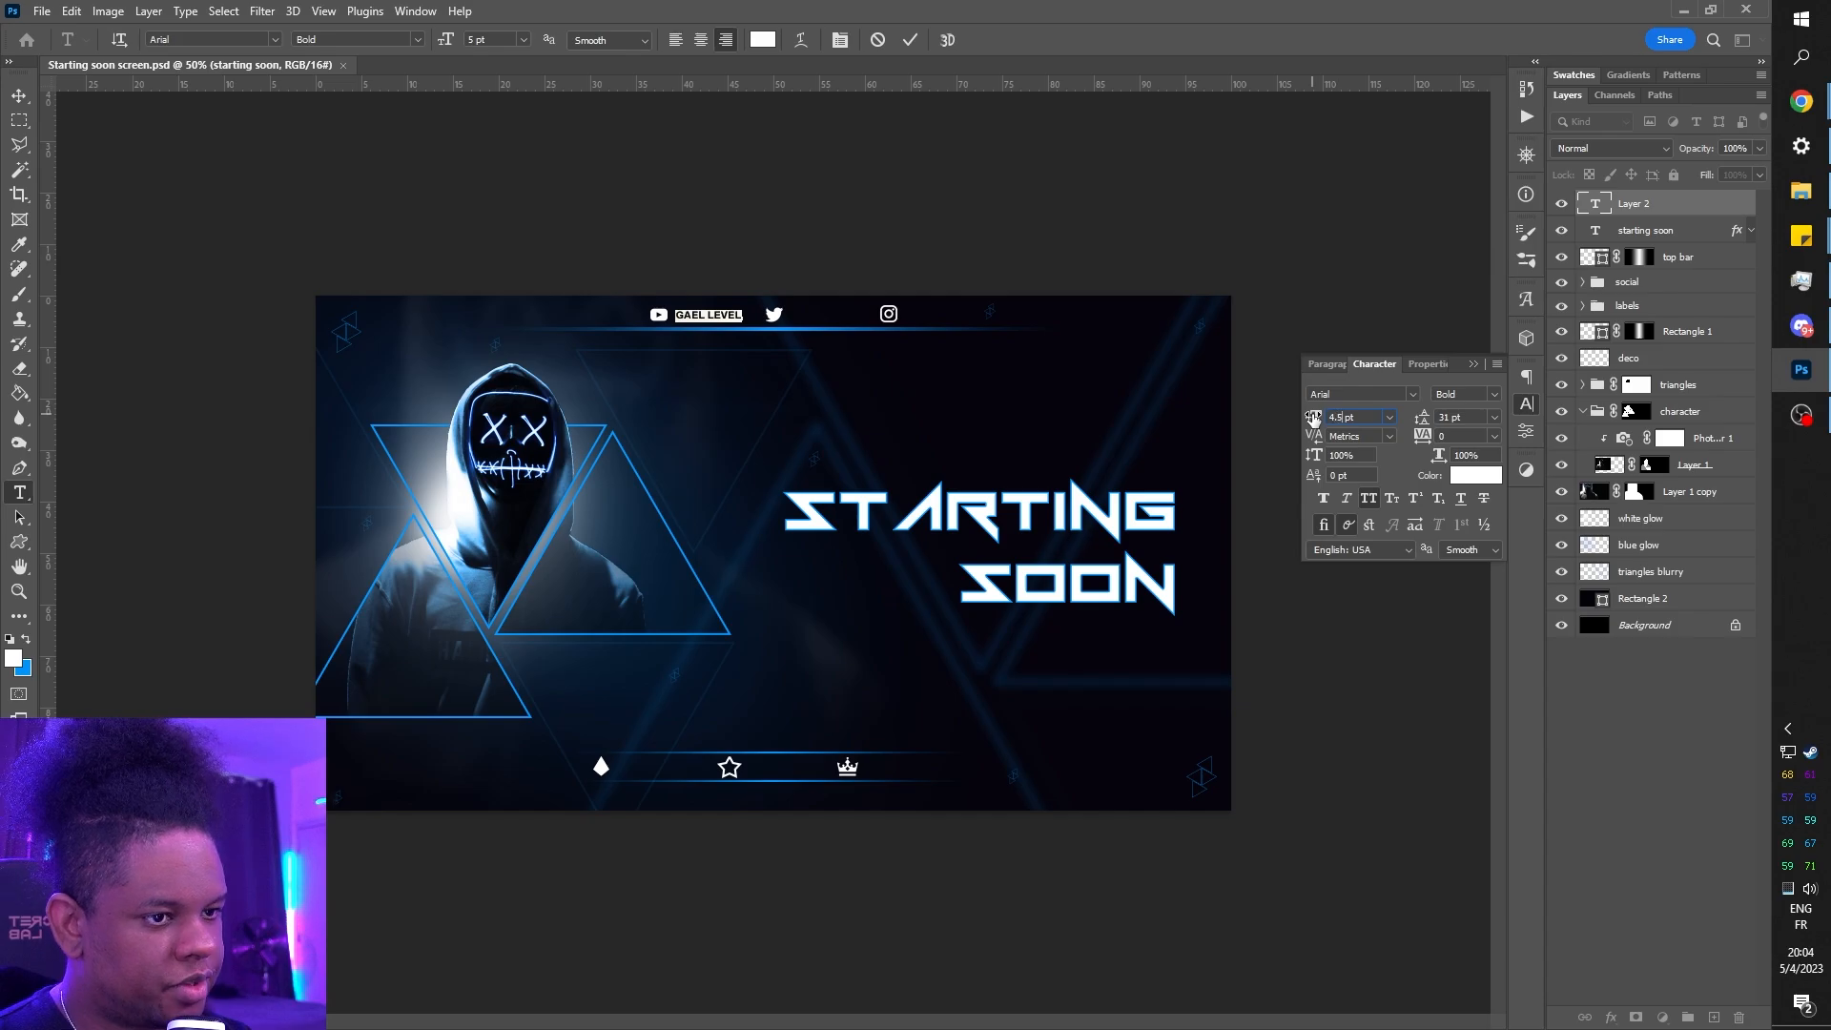
key(Return)
click(696, 248)
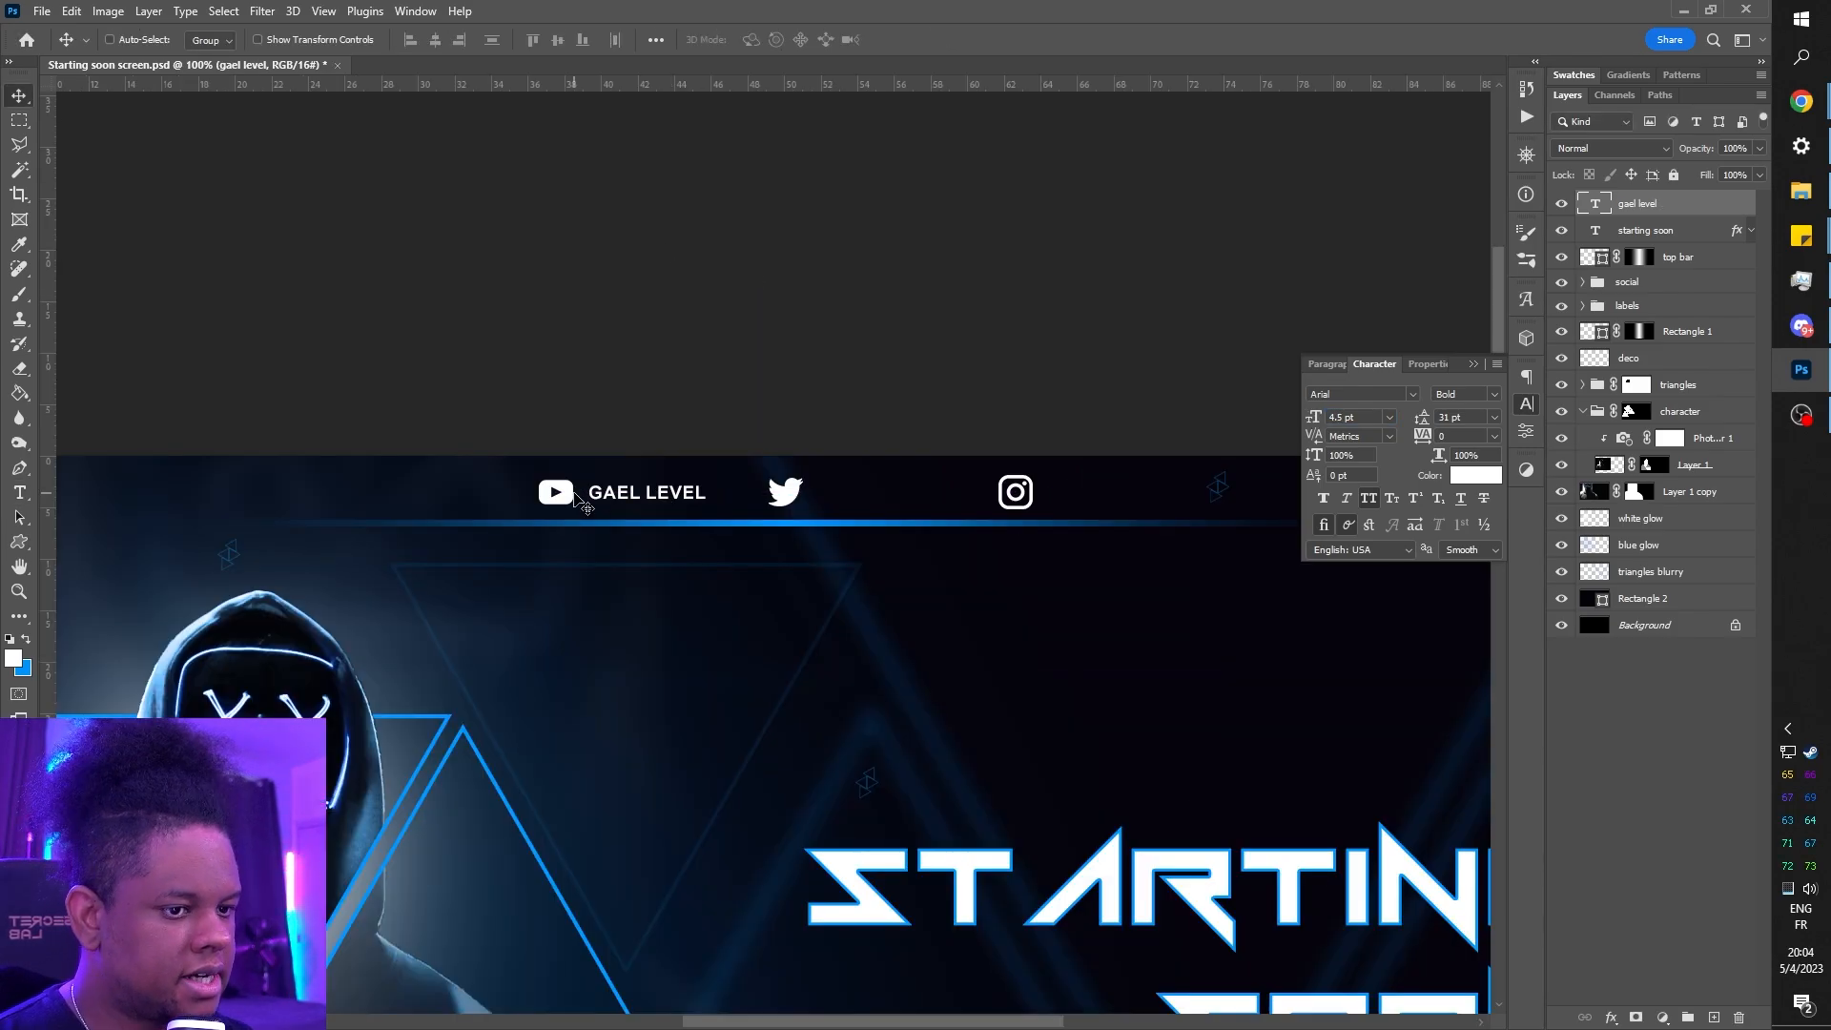
- Duplicate the channel name text beside the Twitter icon and replace its wording with the Twitter handle
drag(608, 498, 834, 501)
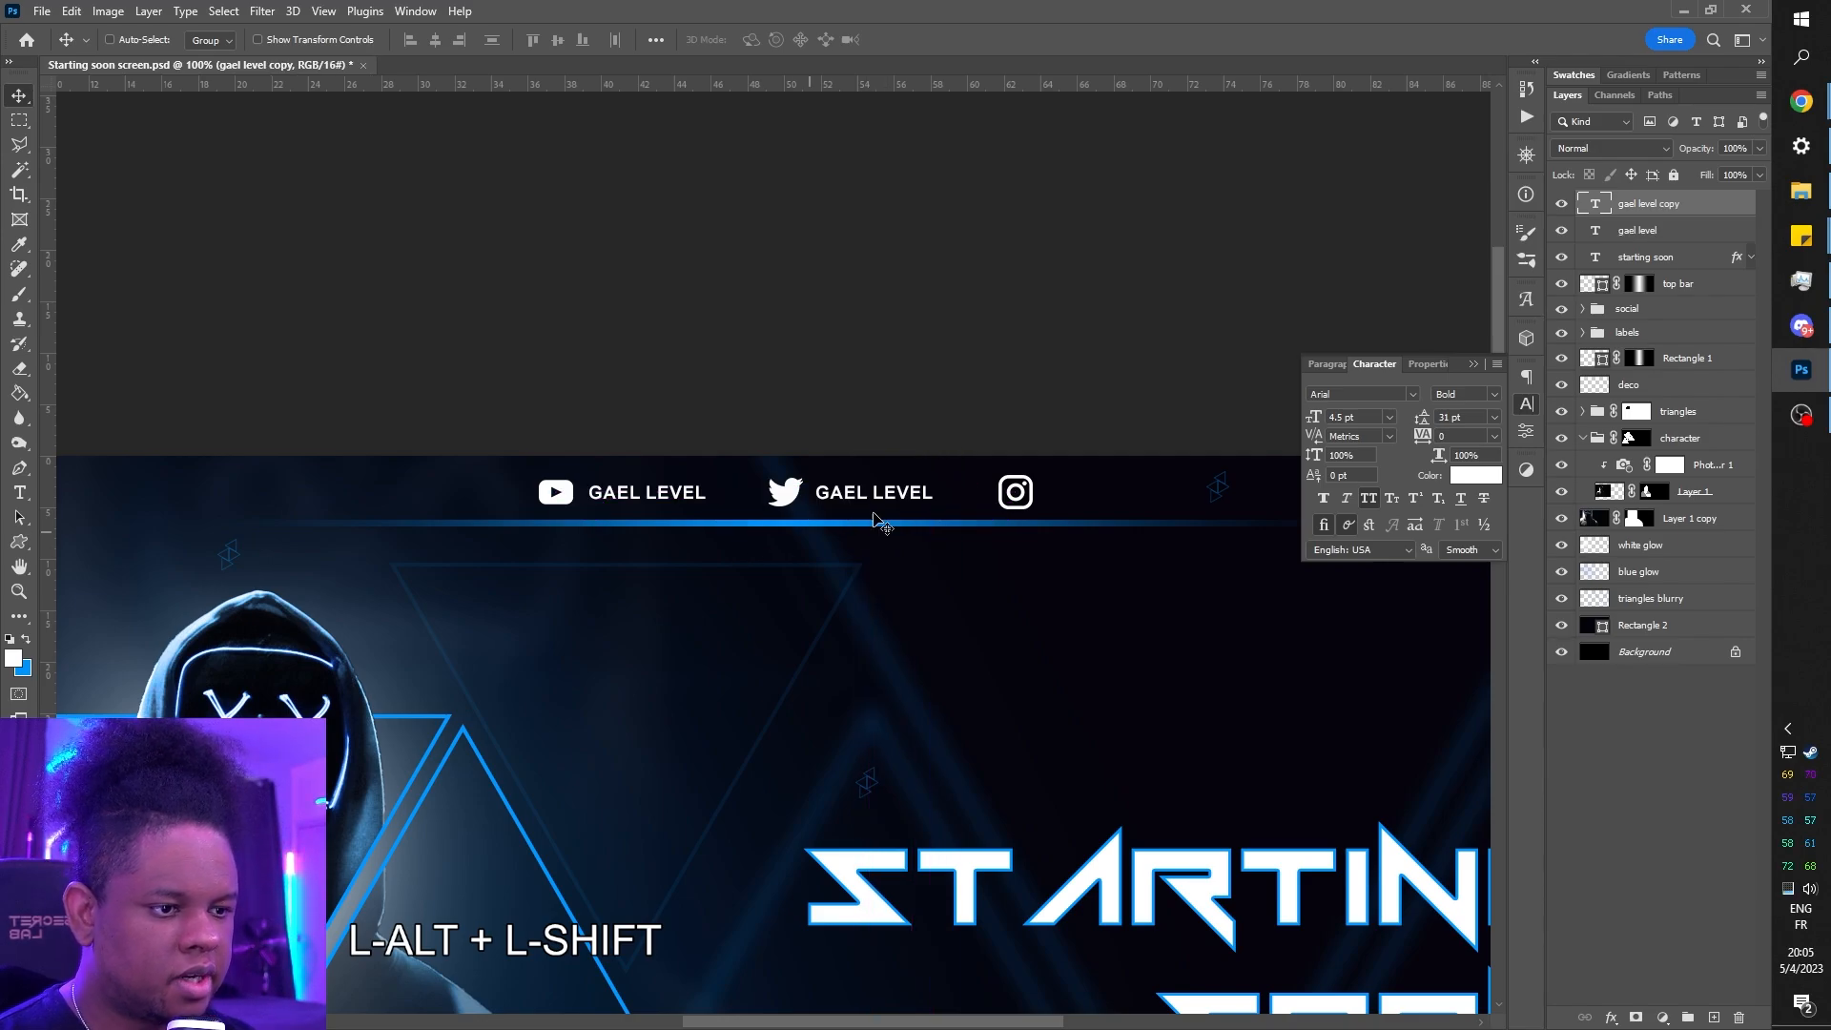
double_click(1600, 203)
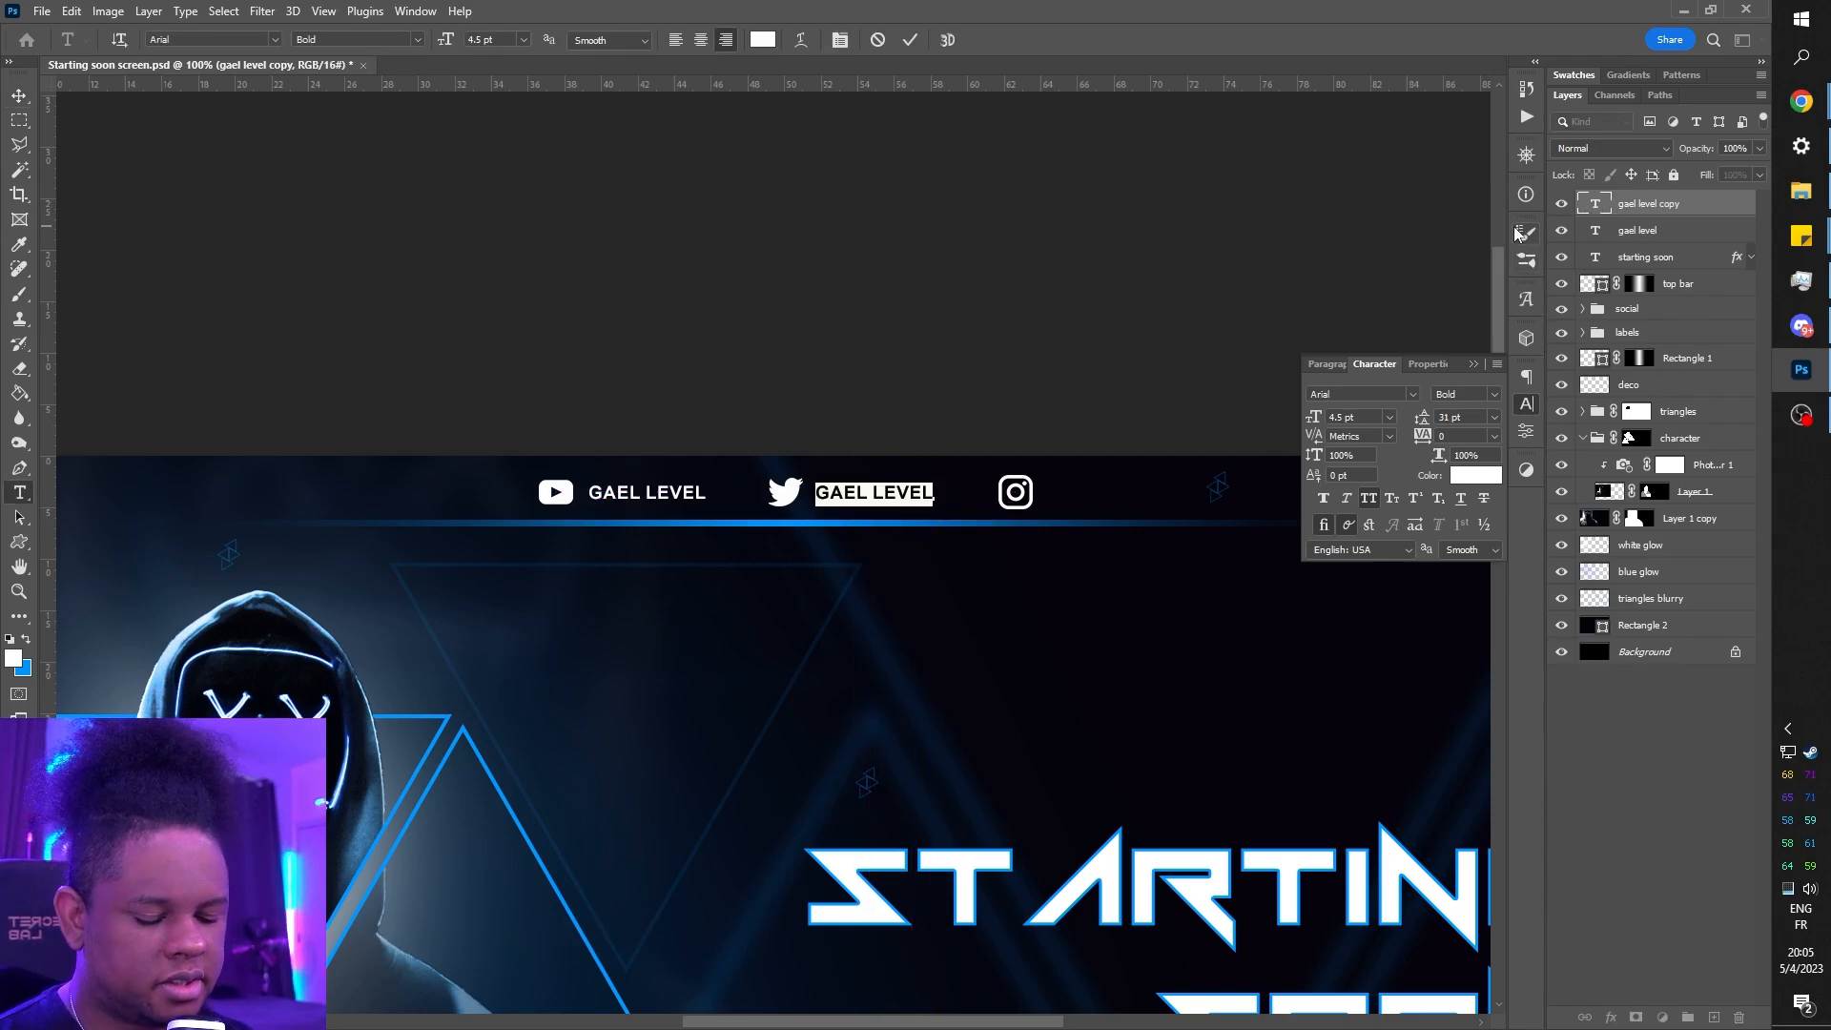
text(@level_photo)
key(Escape)
key(v)
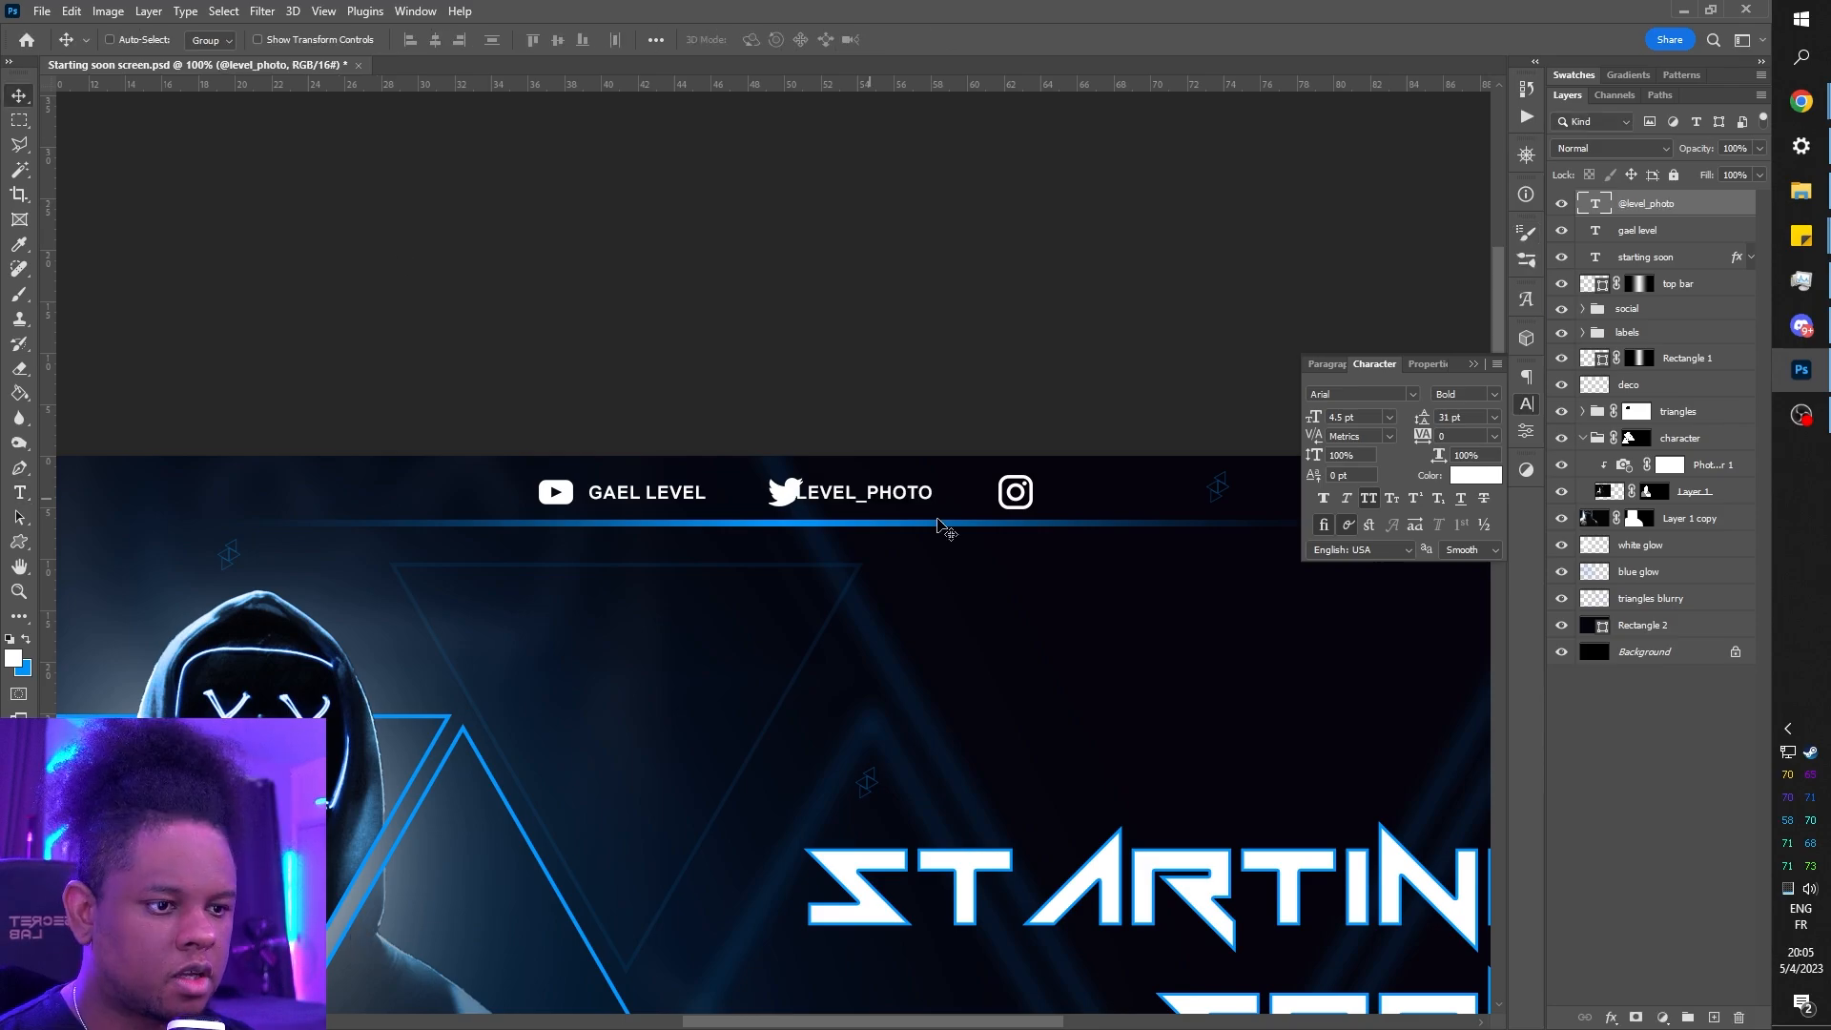
- Duplicate the Twitter handle text beside the Instagram icon and change its wording to the Instagram handle
drag(830, 502, 1085, 505)
key(Return)
key(Right)
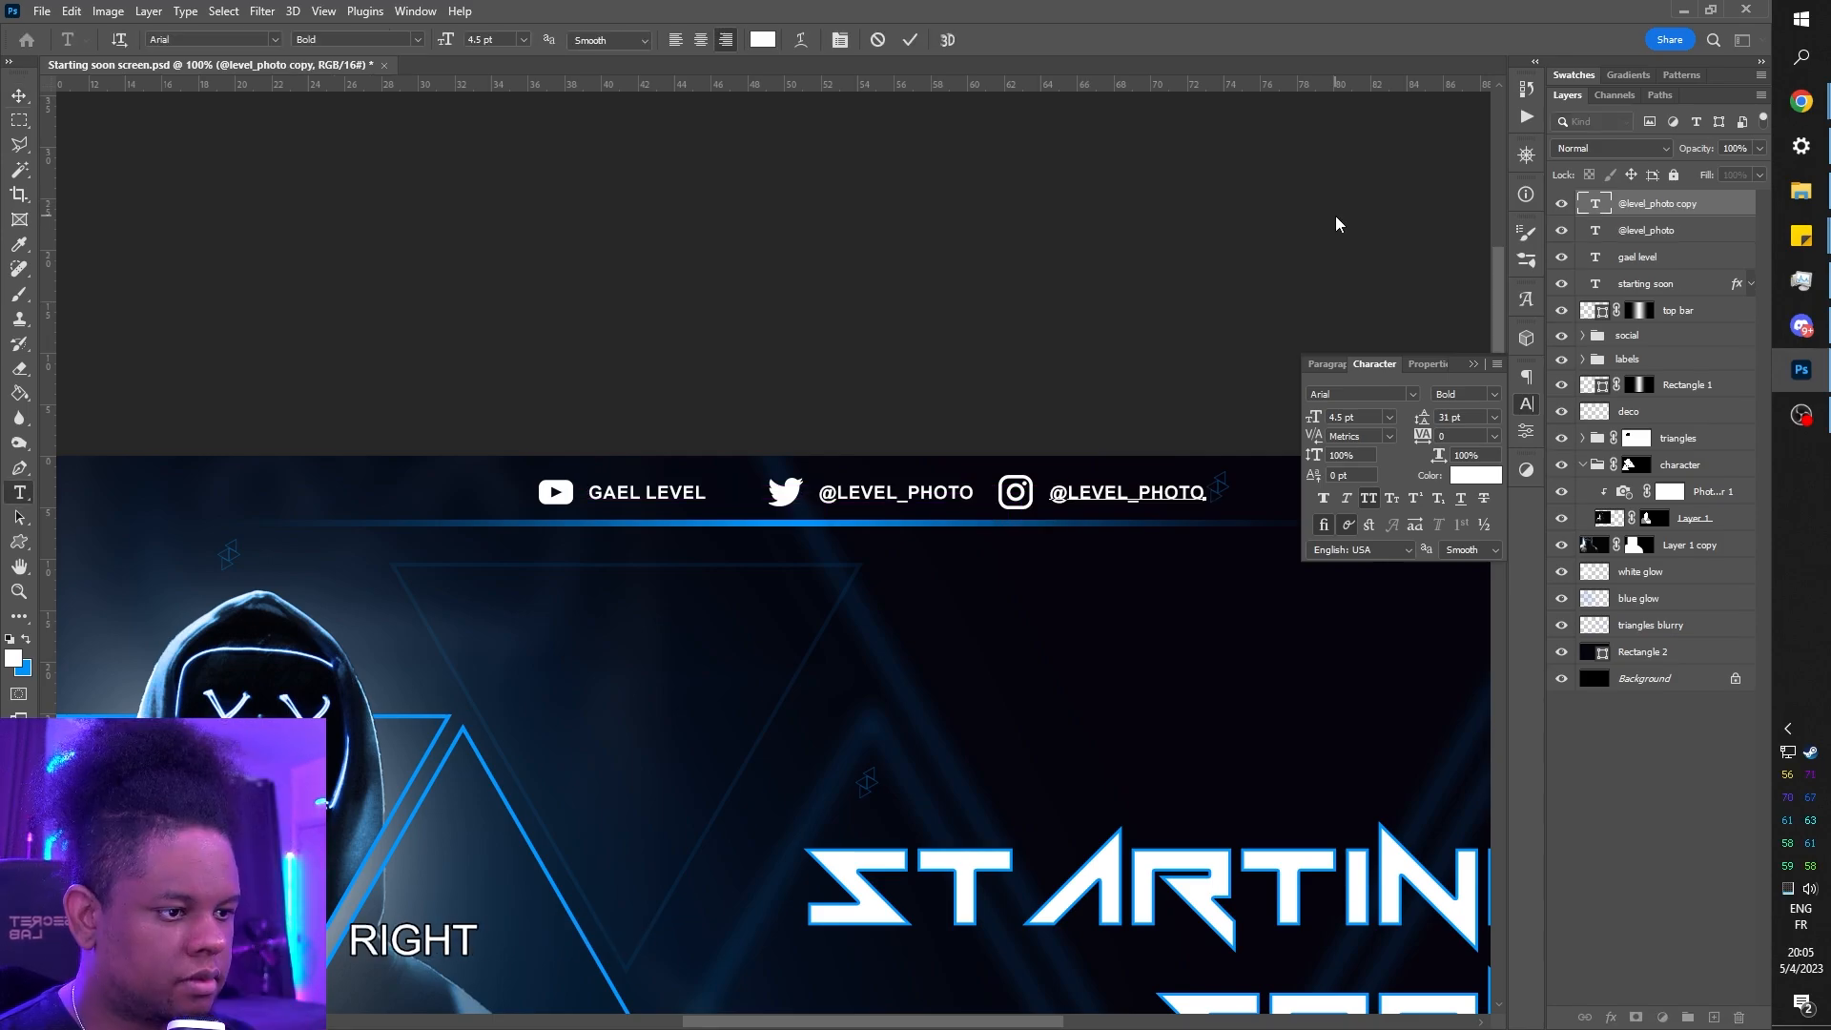
key(BackSpace)
key(BackSpace)
key(BackSpace)
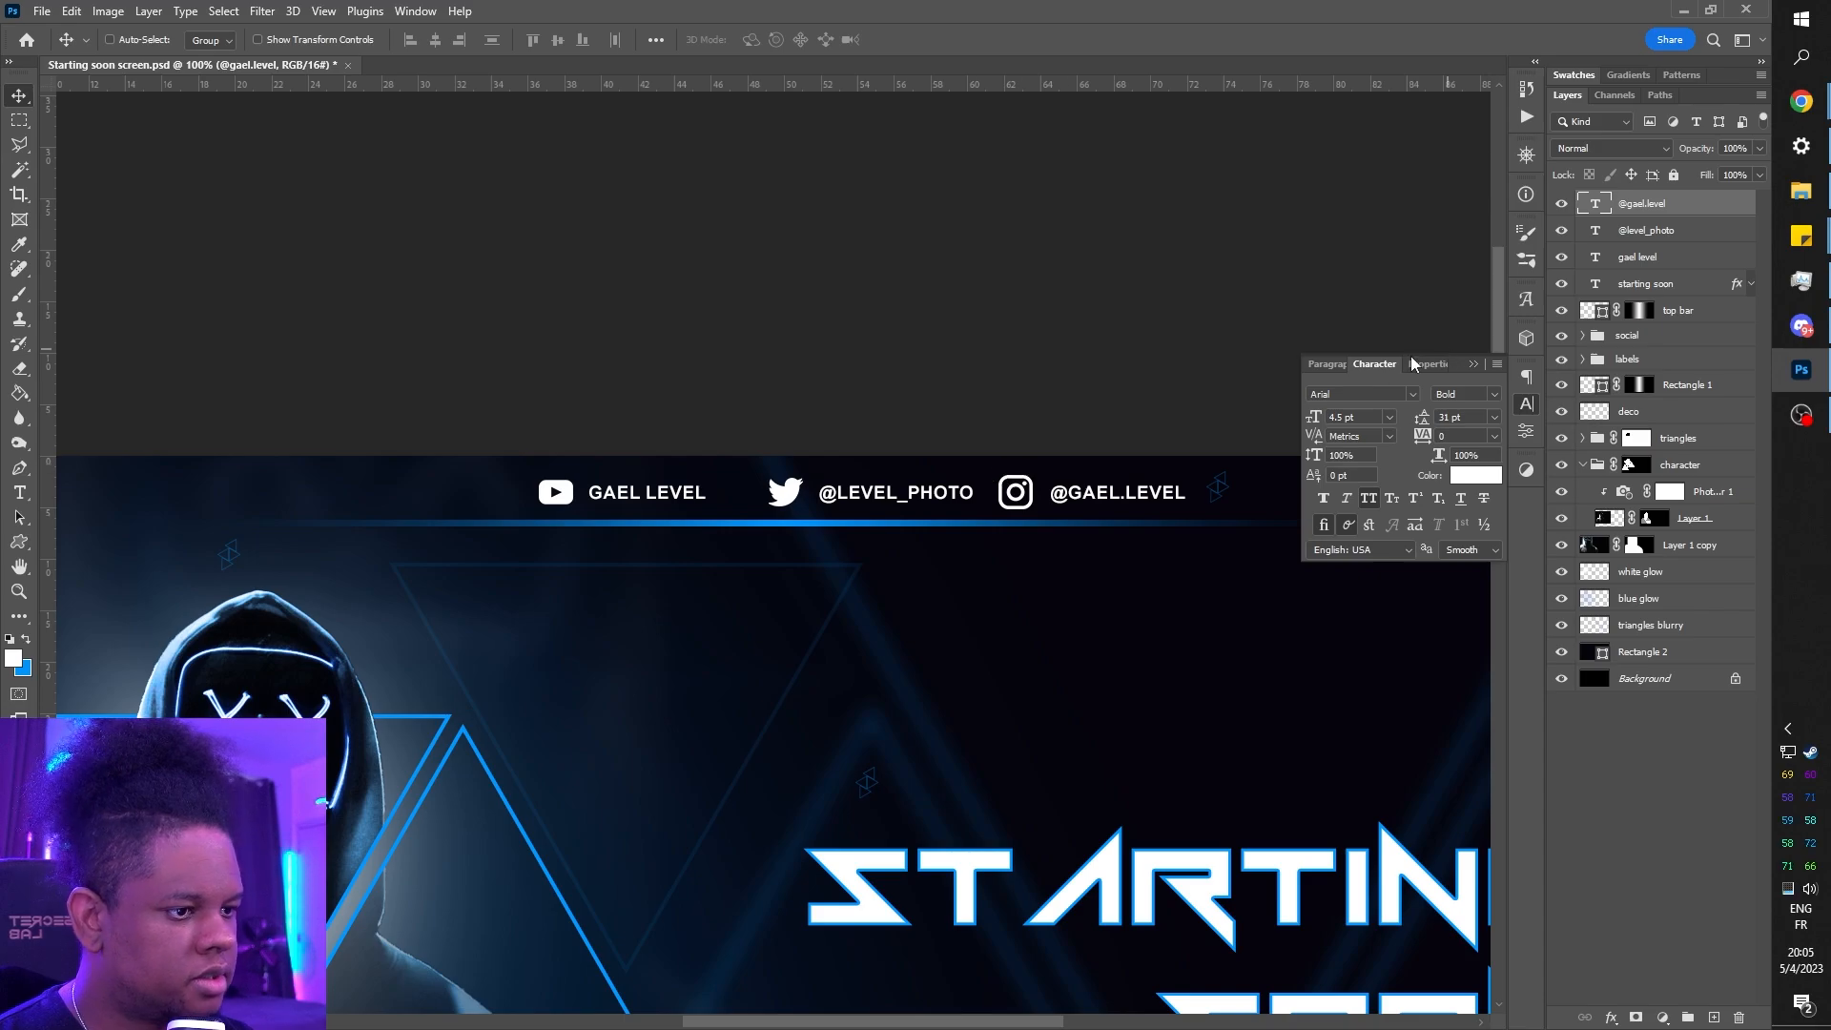
- Left-align the three social name texts and move the YouTube icon with its channel name closer to the Twitter icon
shift+click(1664, 259)
click(1330, 364)
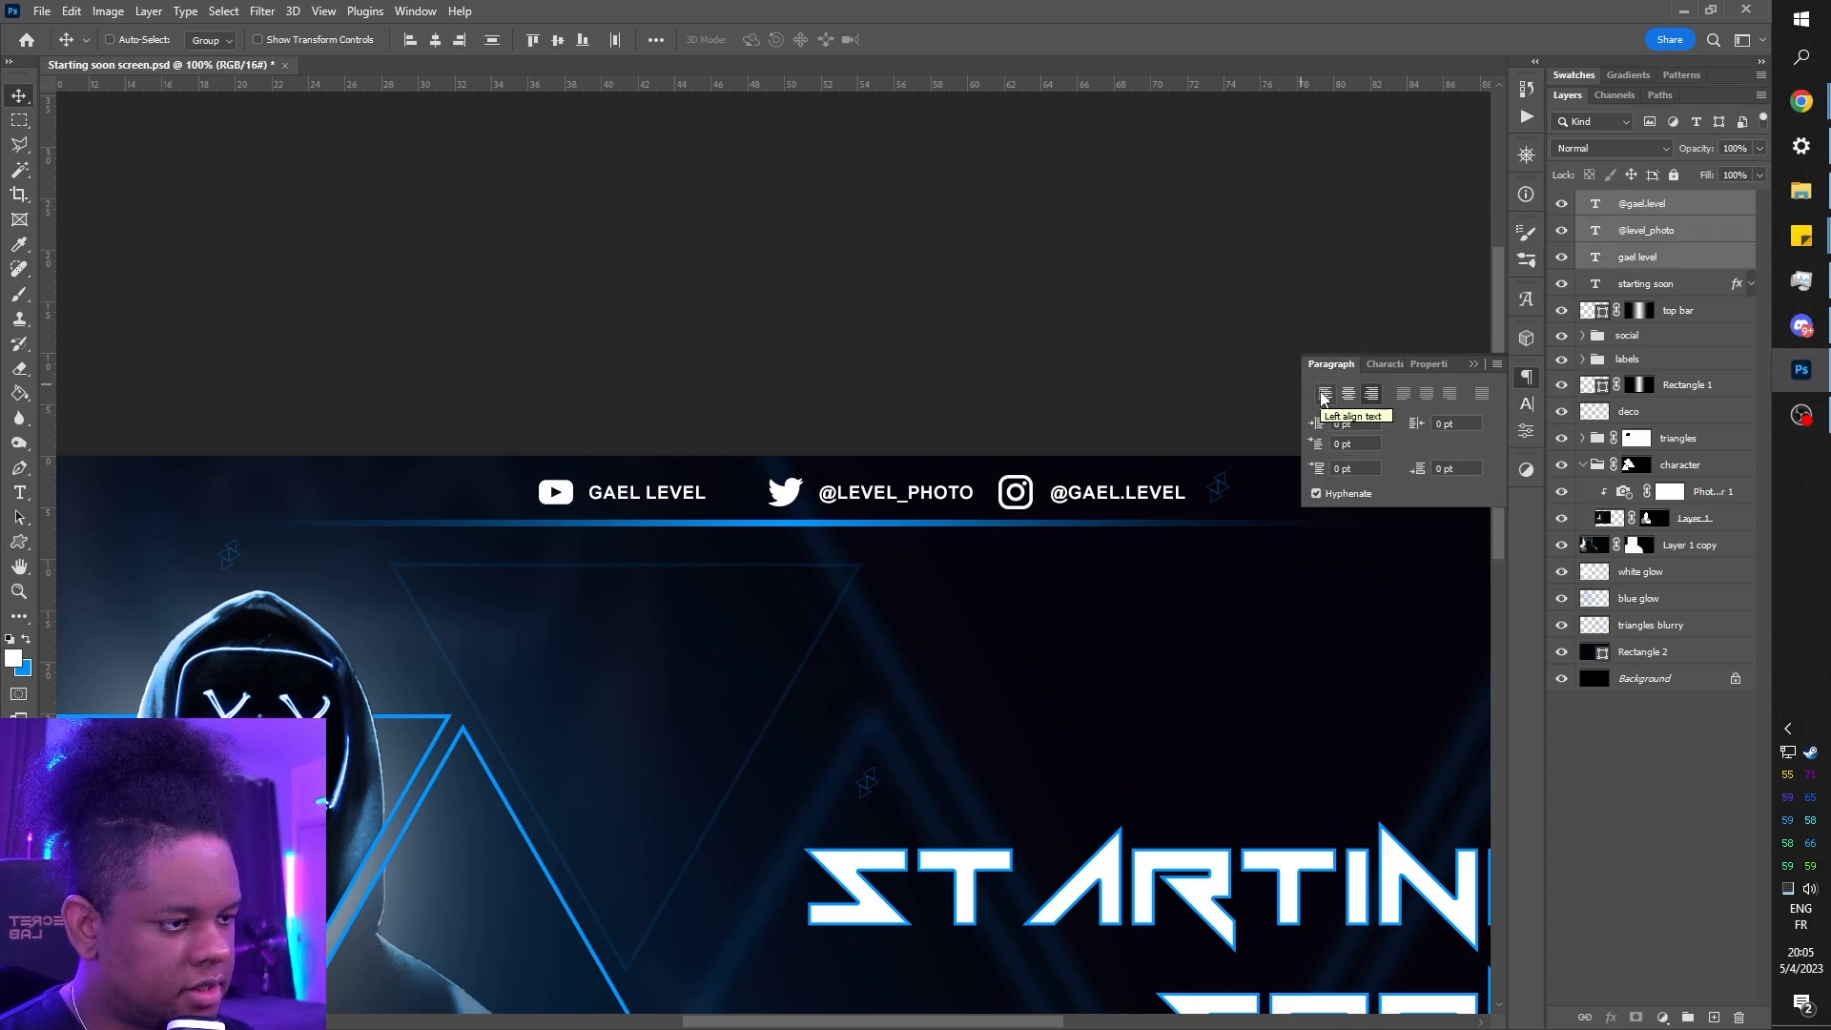
click(1324, 395)
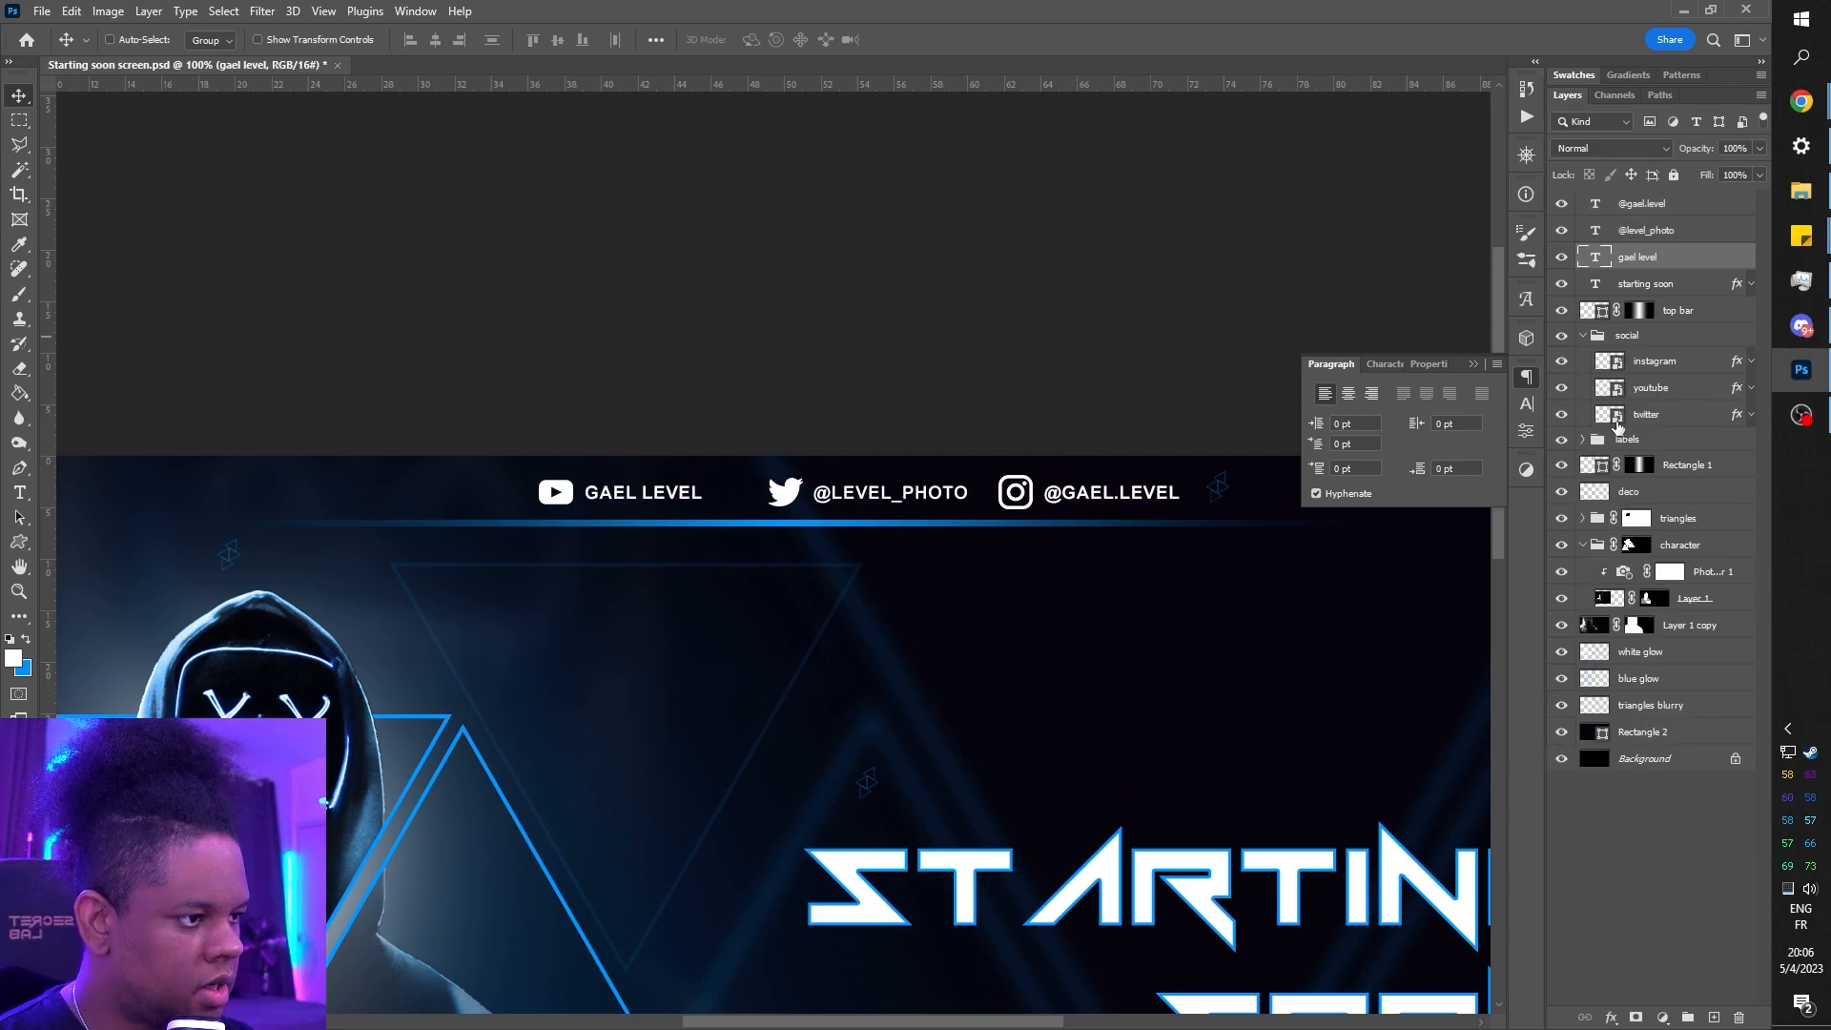
ctrl+click(1653, 388)
drag(613, 503, 642, 503)
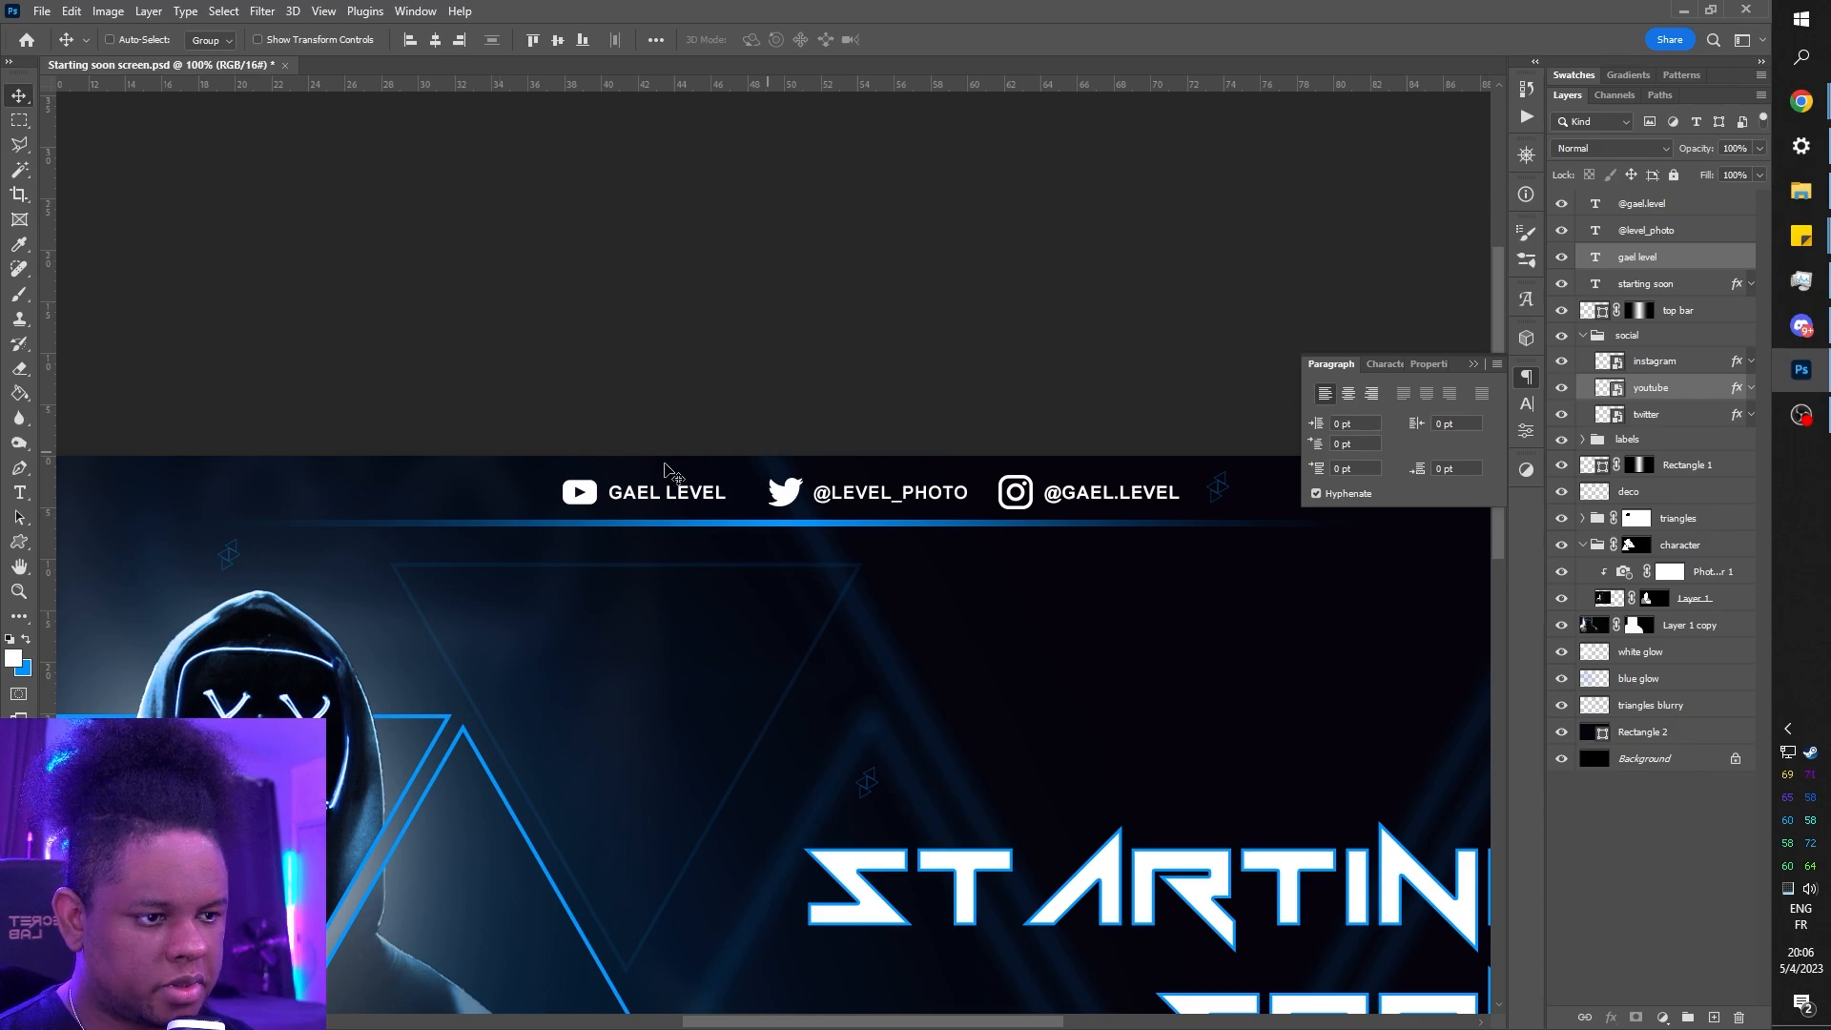
- Move the three social name text layers into the social group and toggle the group's visibility to check its contents
click(1655, 212)
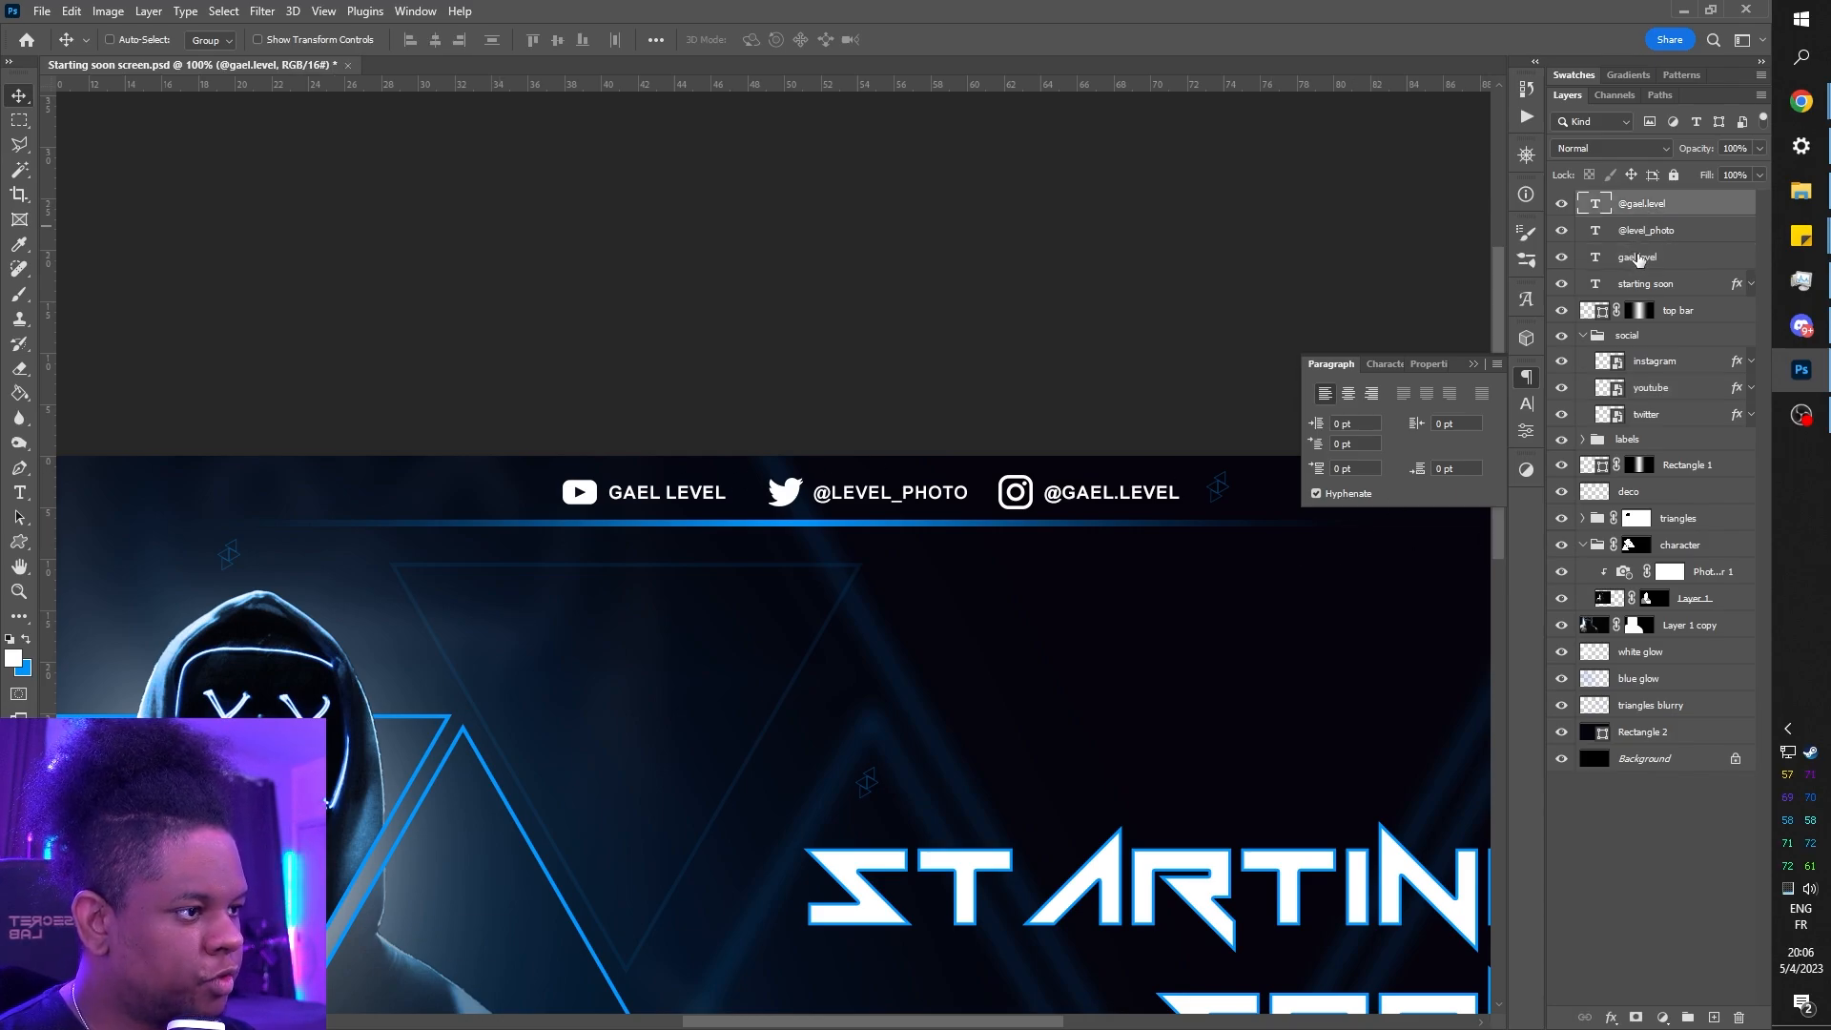
shift+click(1652, 205)
drag(1647, 207, 1565, 355)
click(1584, 258)
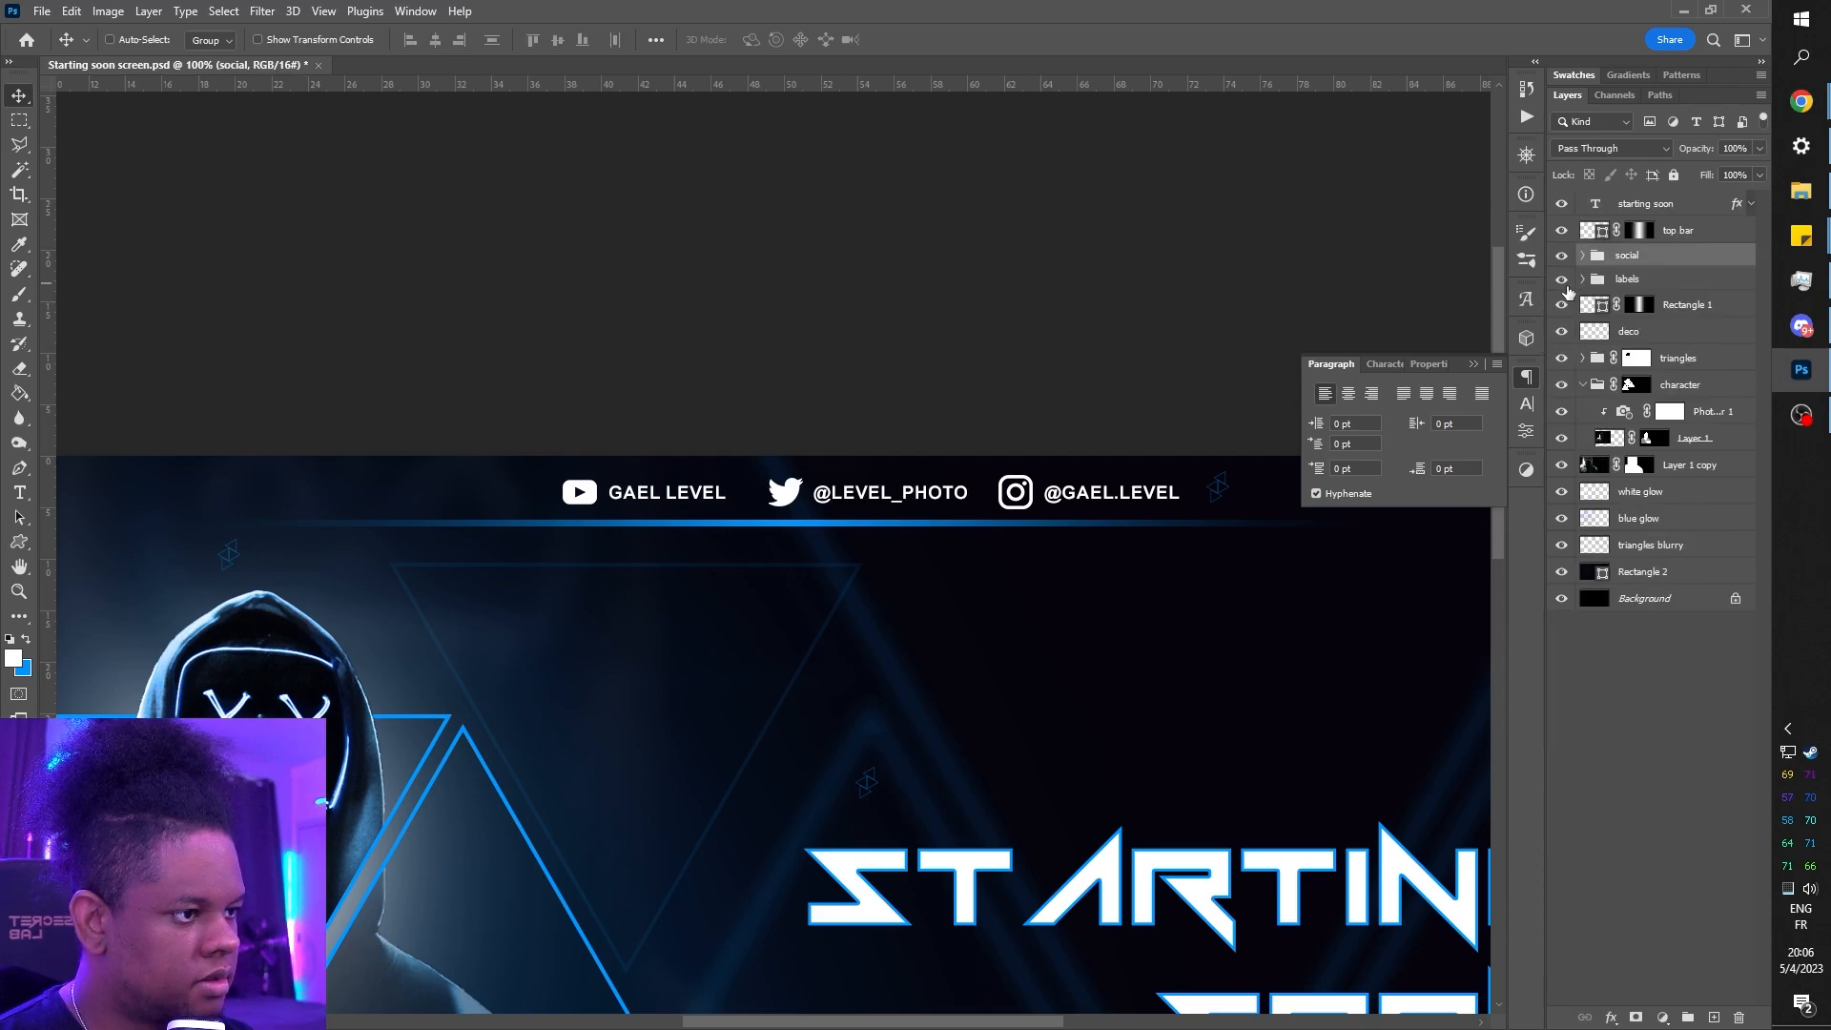
click(1562, 256)
click(1561, 256)
click(1562, 257)
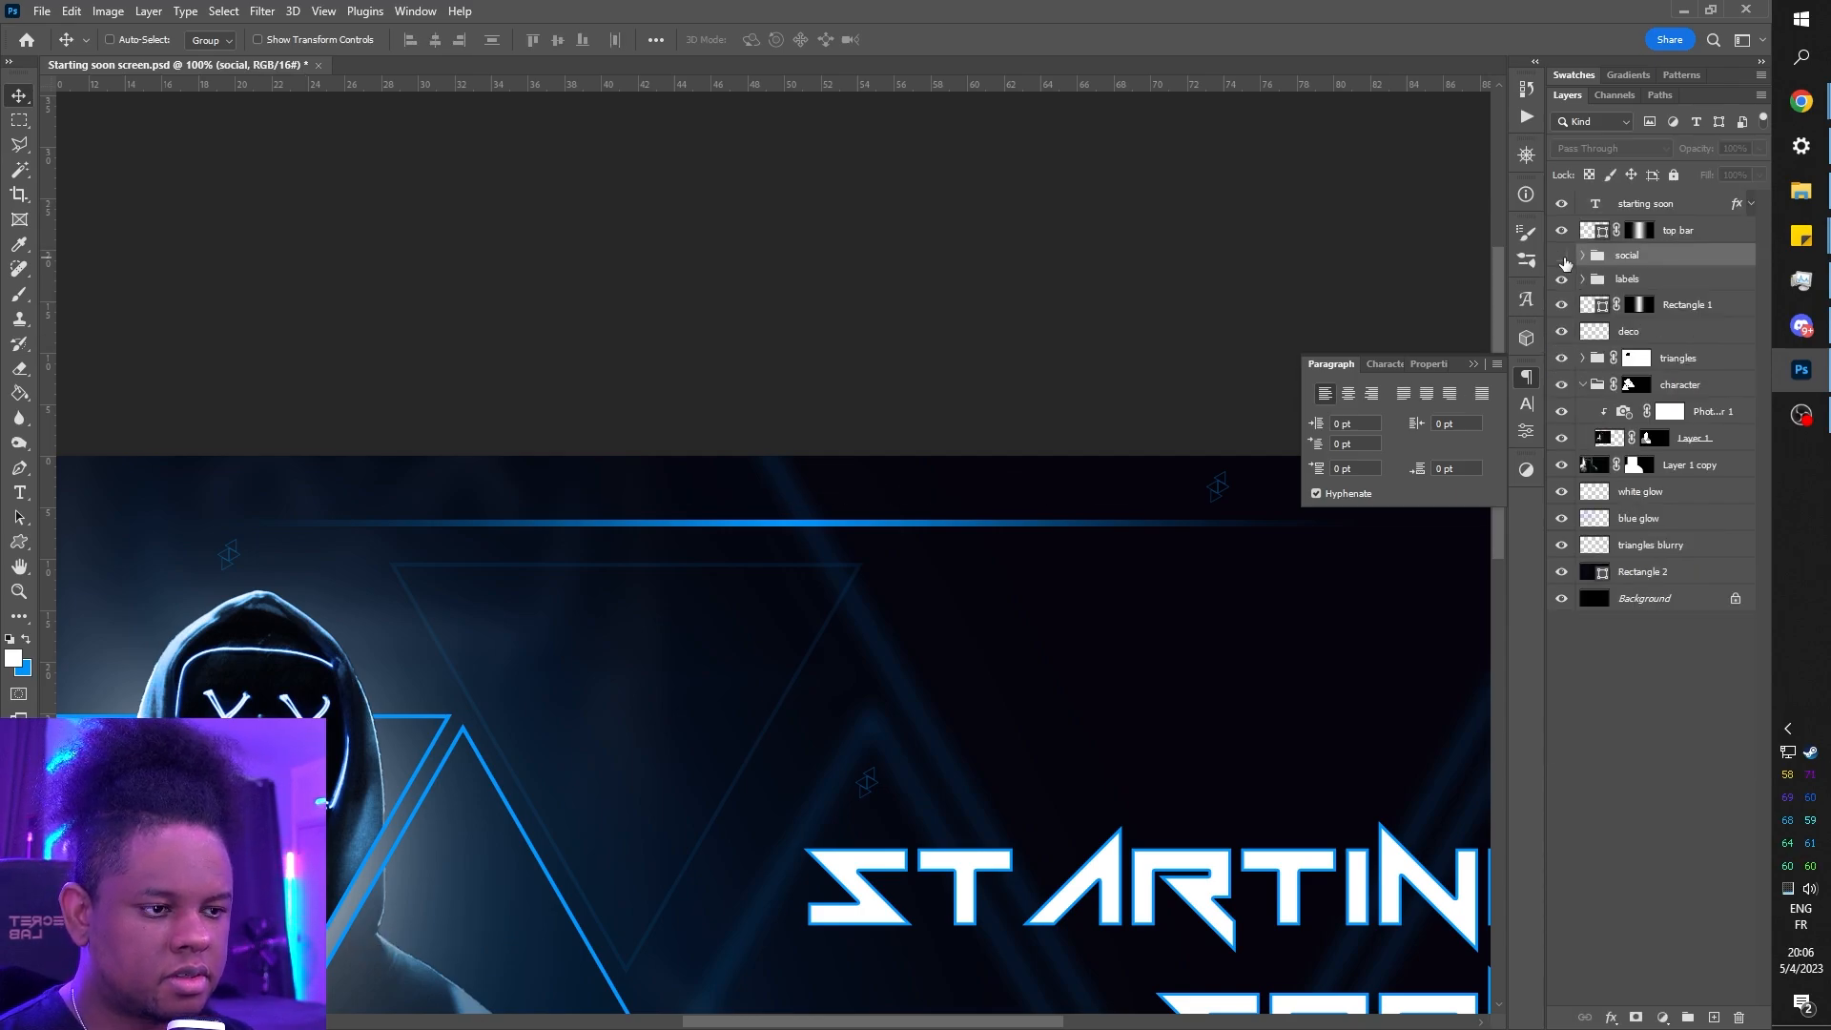
click(1563, 256)
- Try colouring the three social name texts with the blue of the top bar line (#0095fe) and undo the change
click(1631, 280)
key(ctrl+minus)
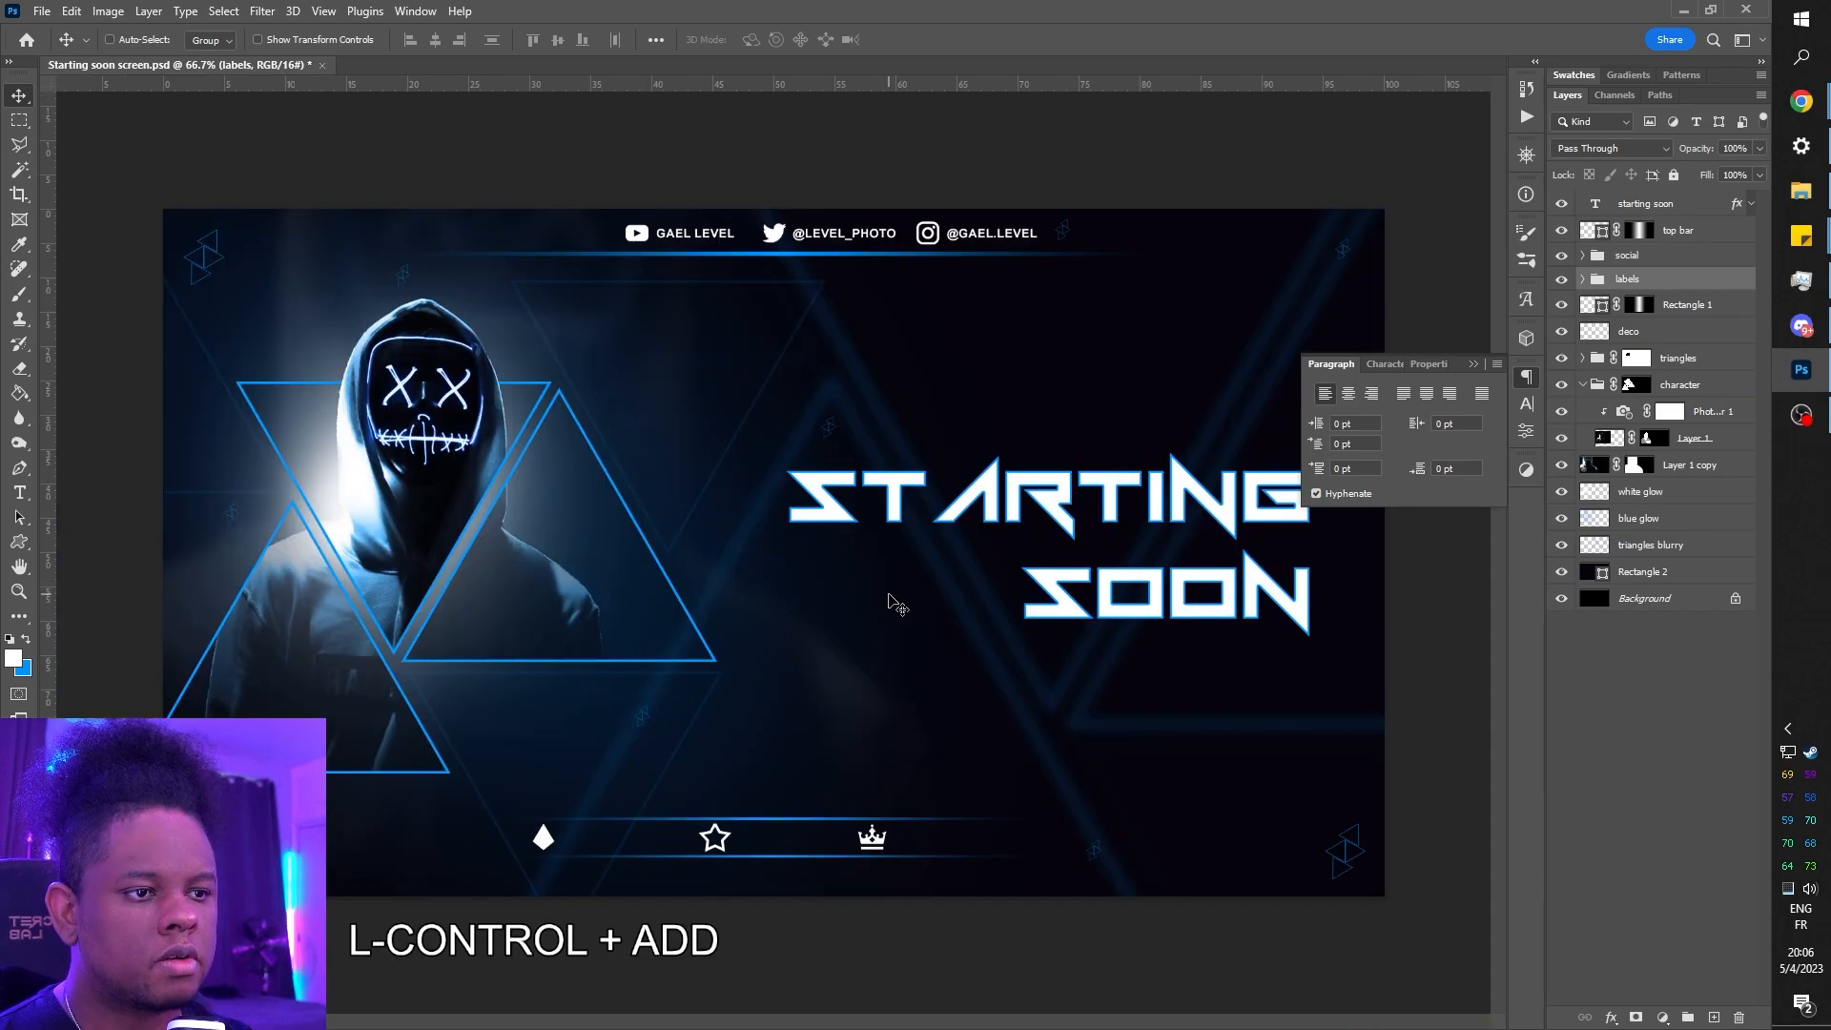
click(1583, 256)
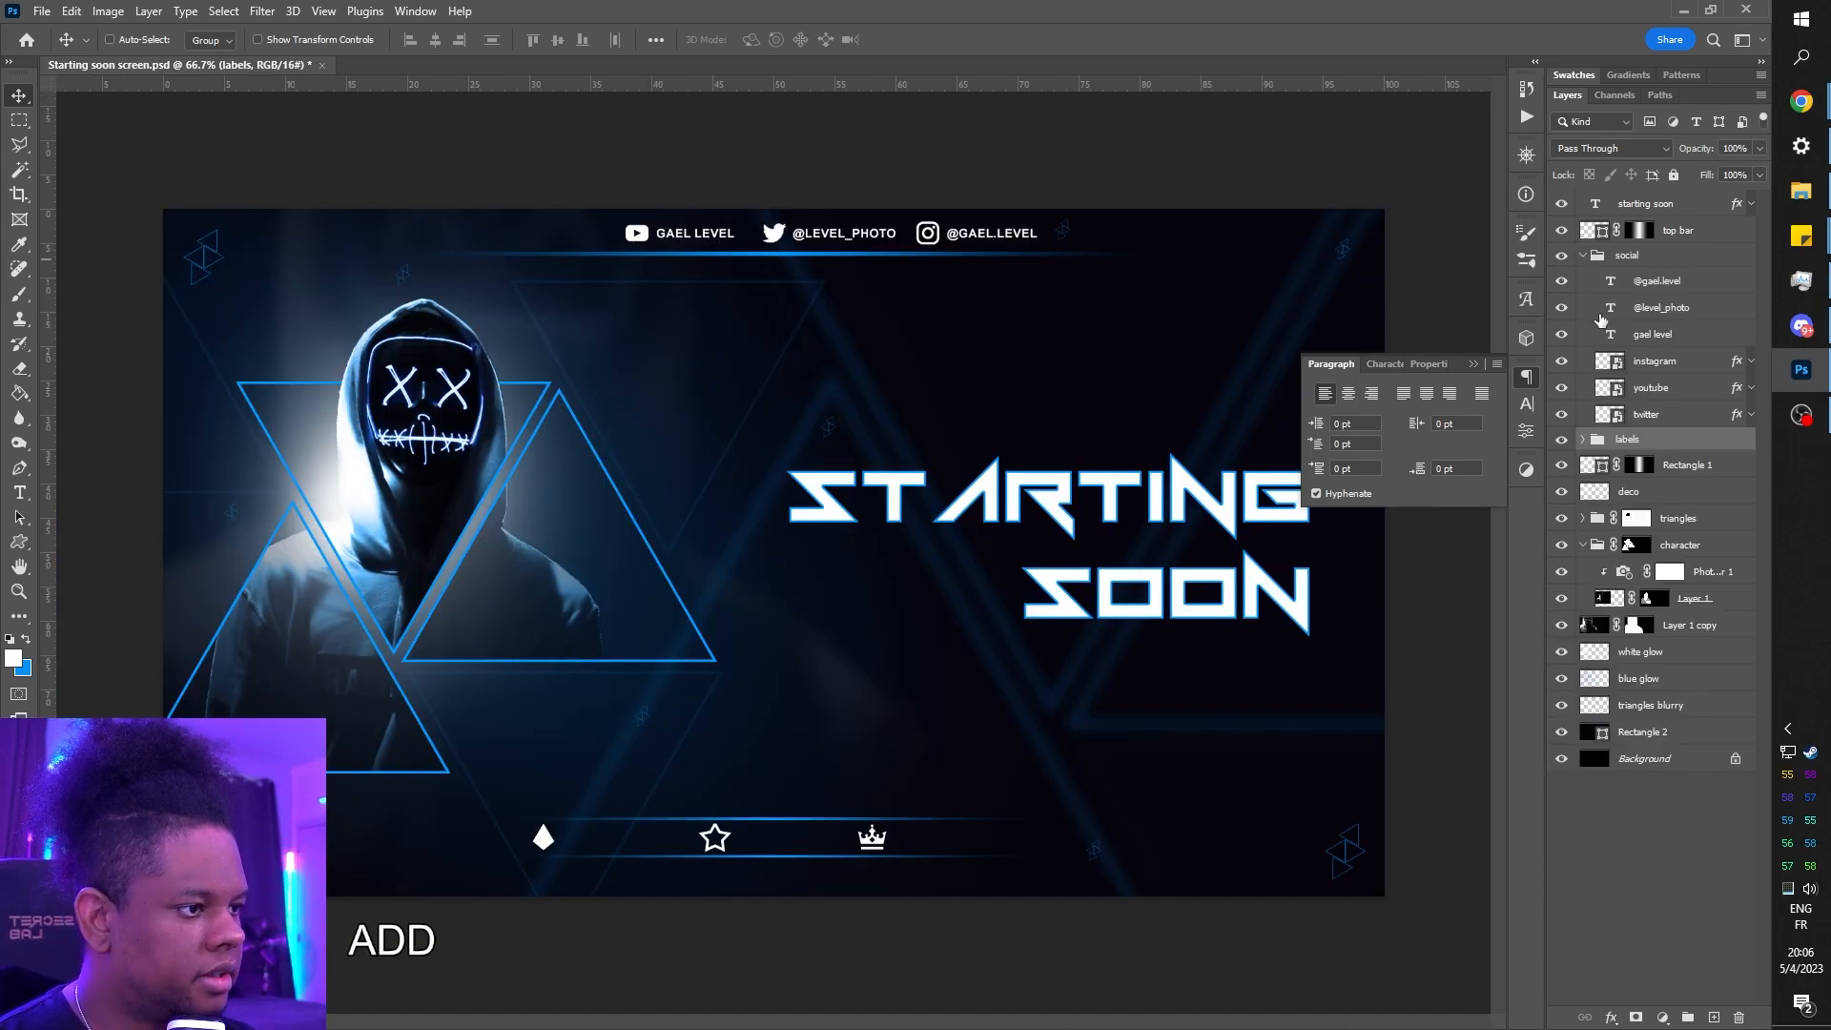
click(1664, 286)
shift+click(1655, 333)
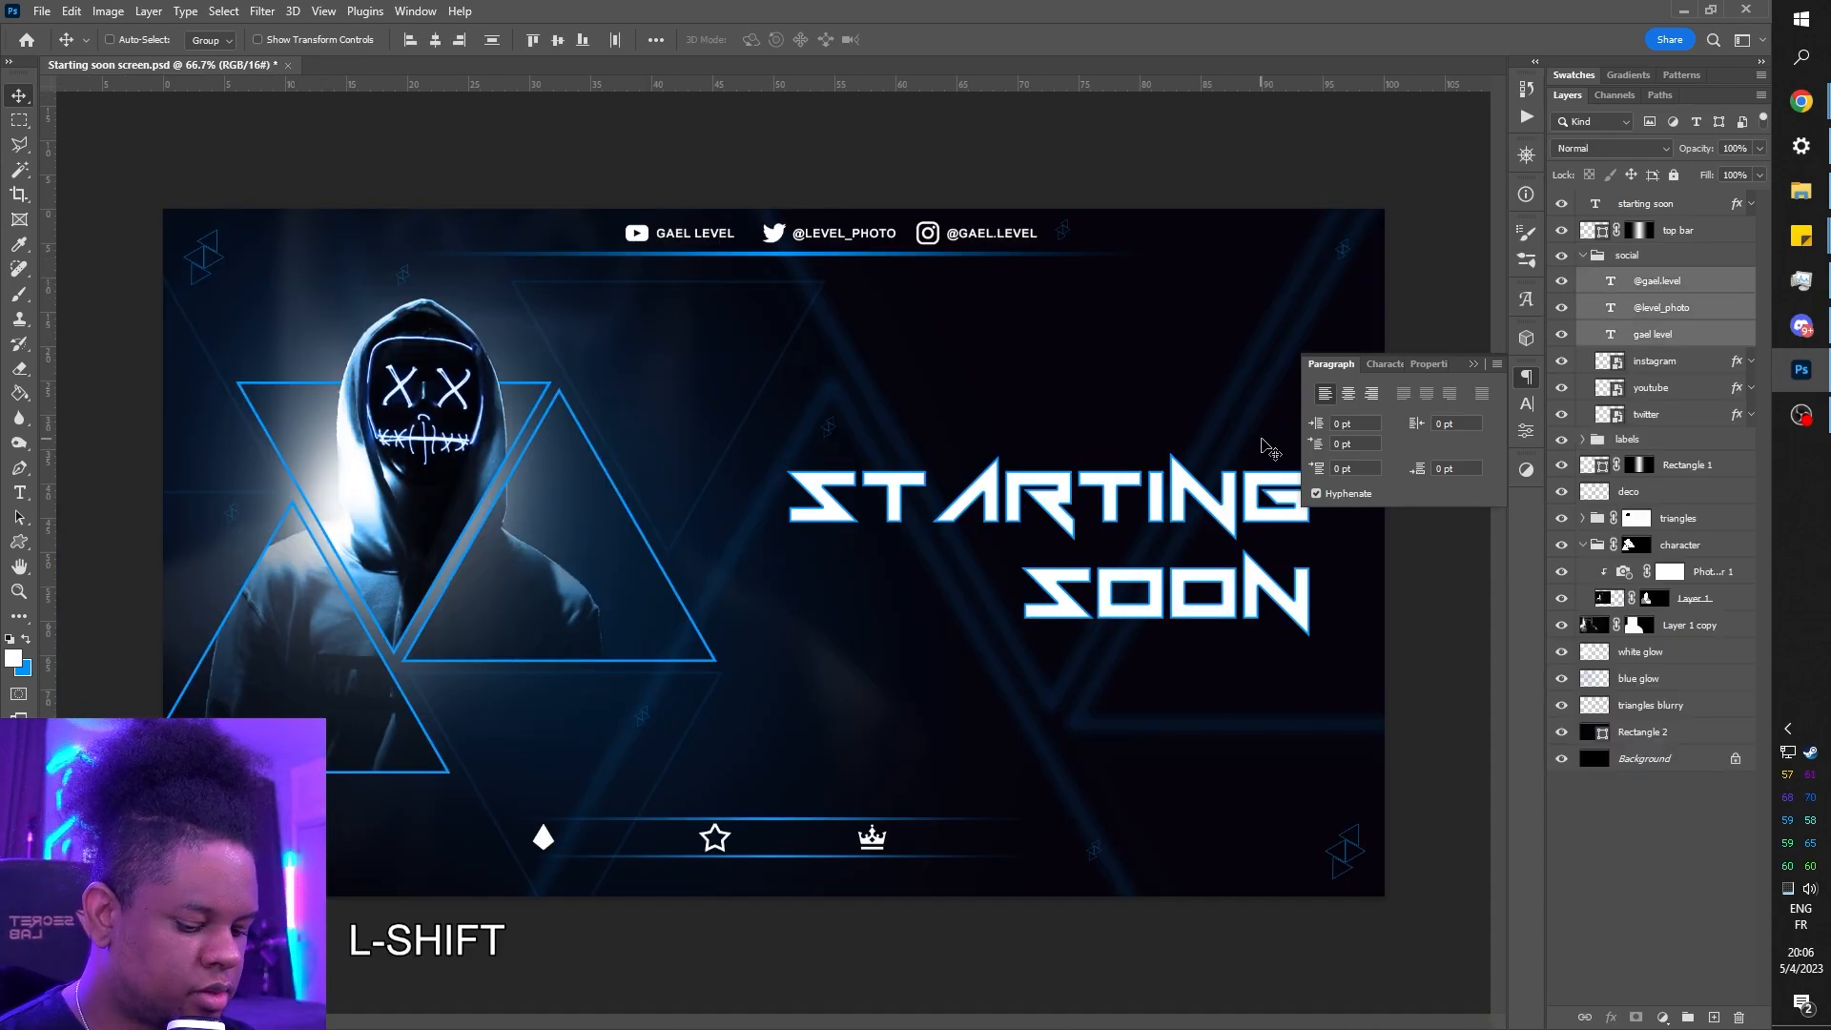
click(1385, 363)
click(1459, 503)
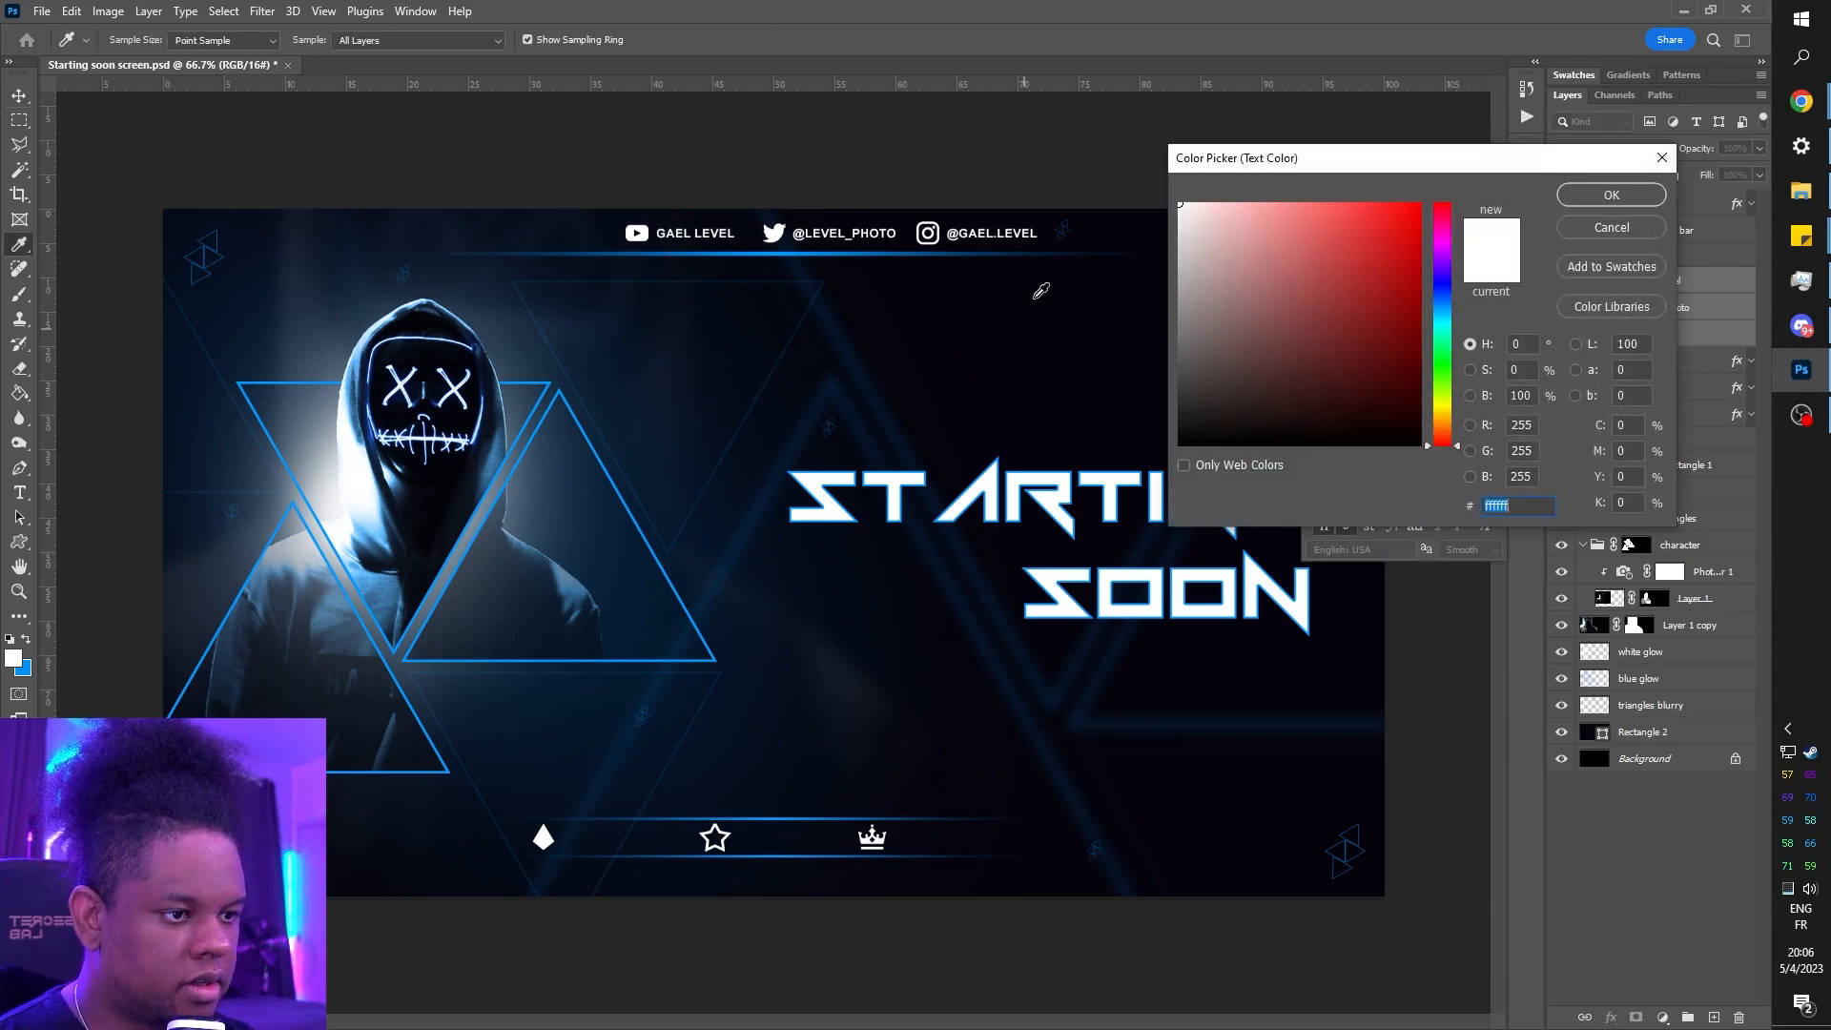
click(787, 253)
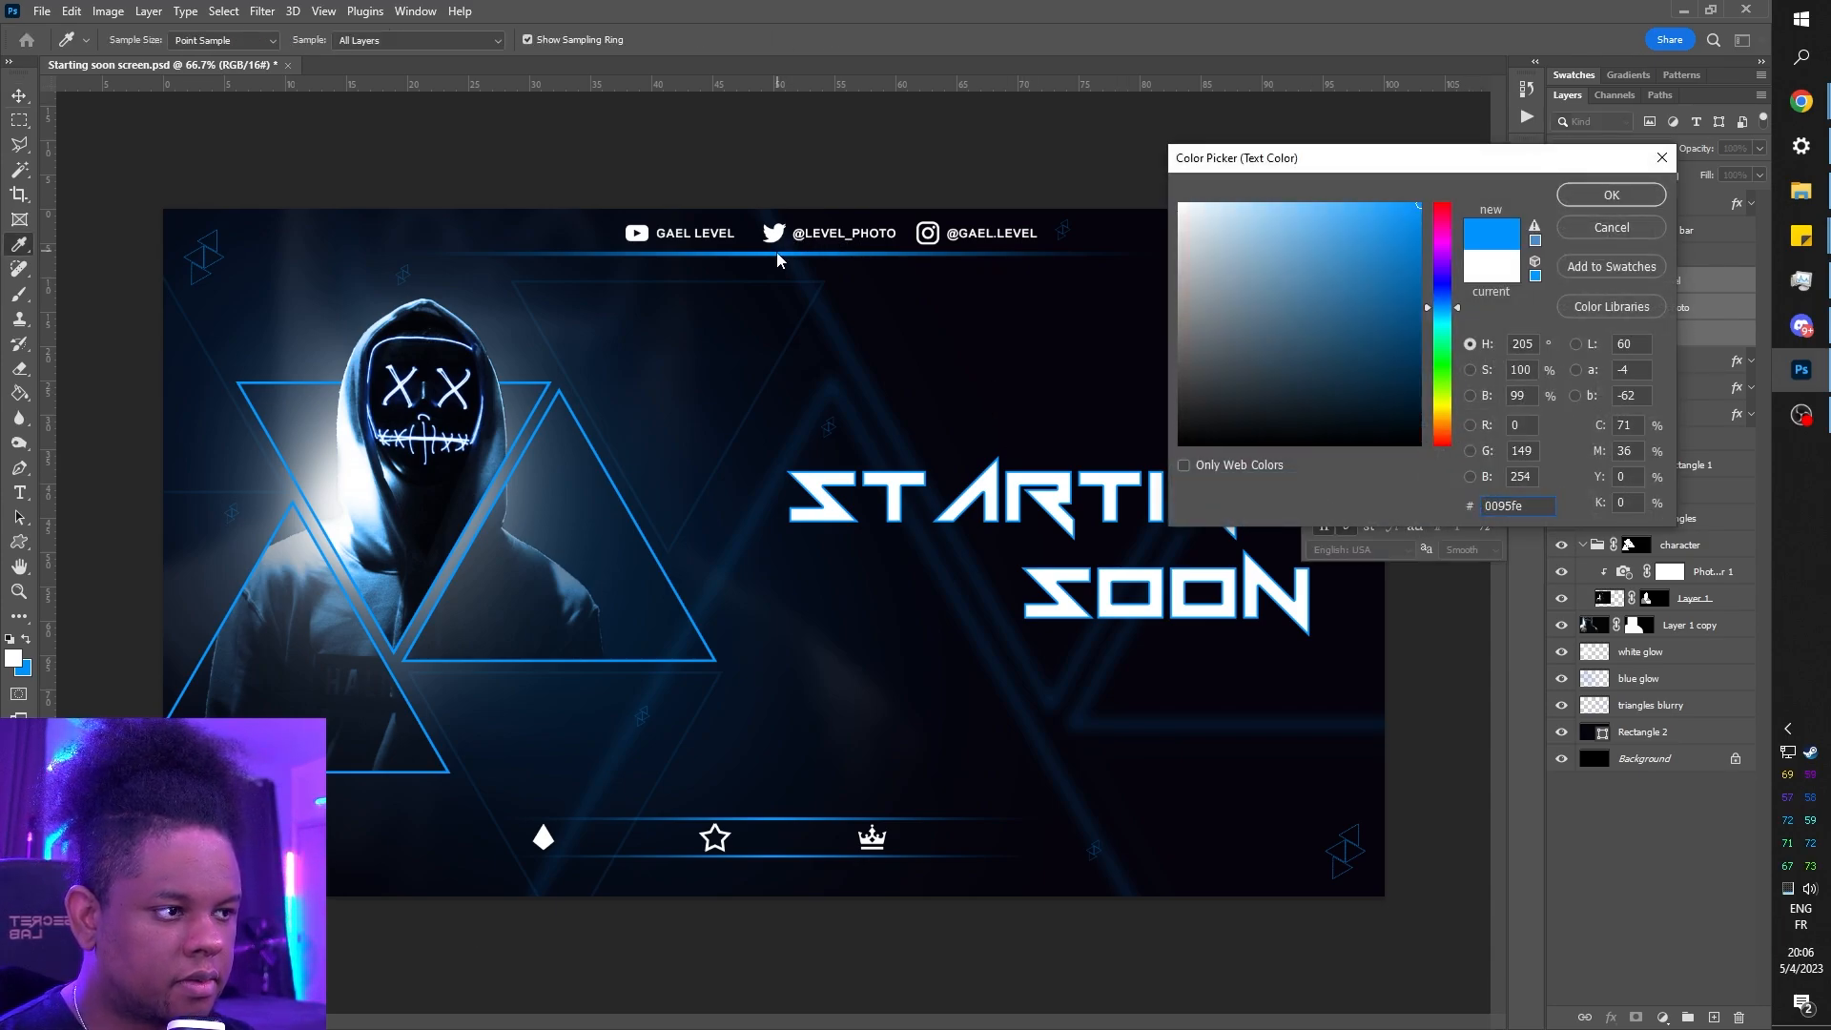
click(1611, 195)
key(ctrl+z)
- Lower the opacity of the social group to dim its icons and names
click(1633, 258)
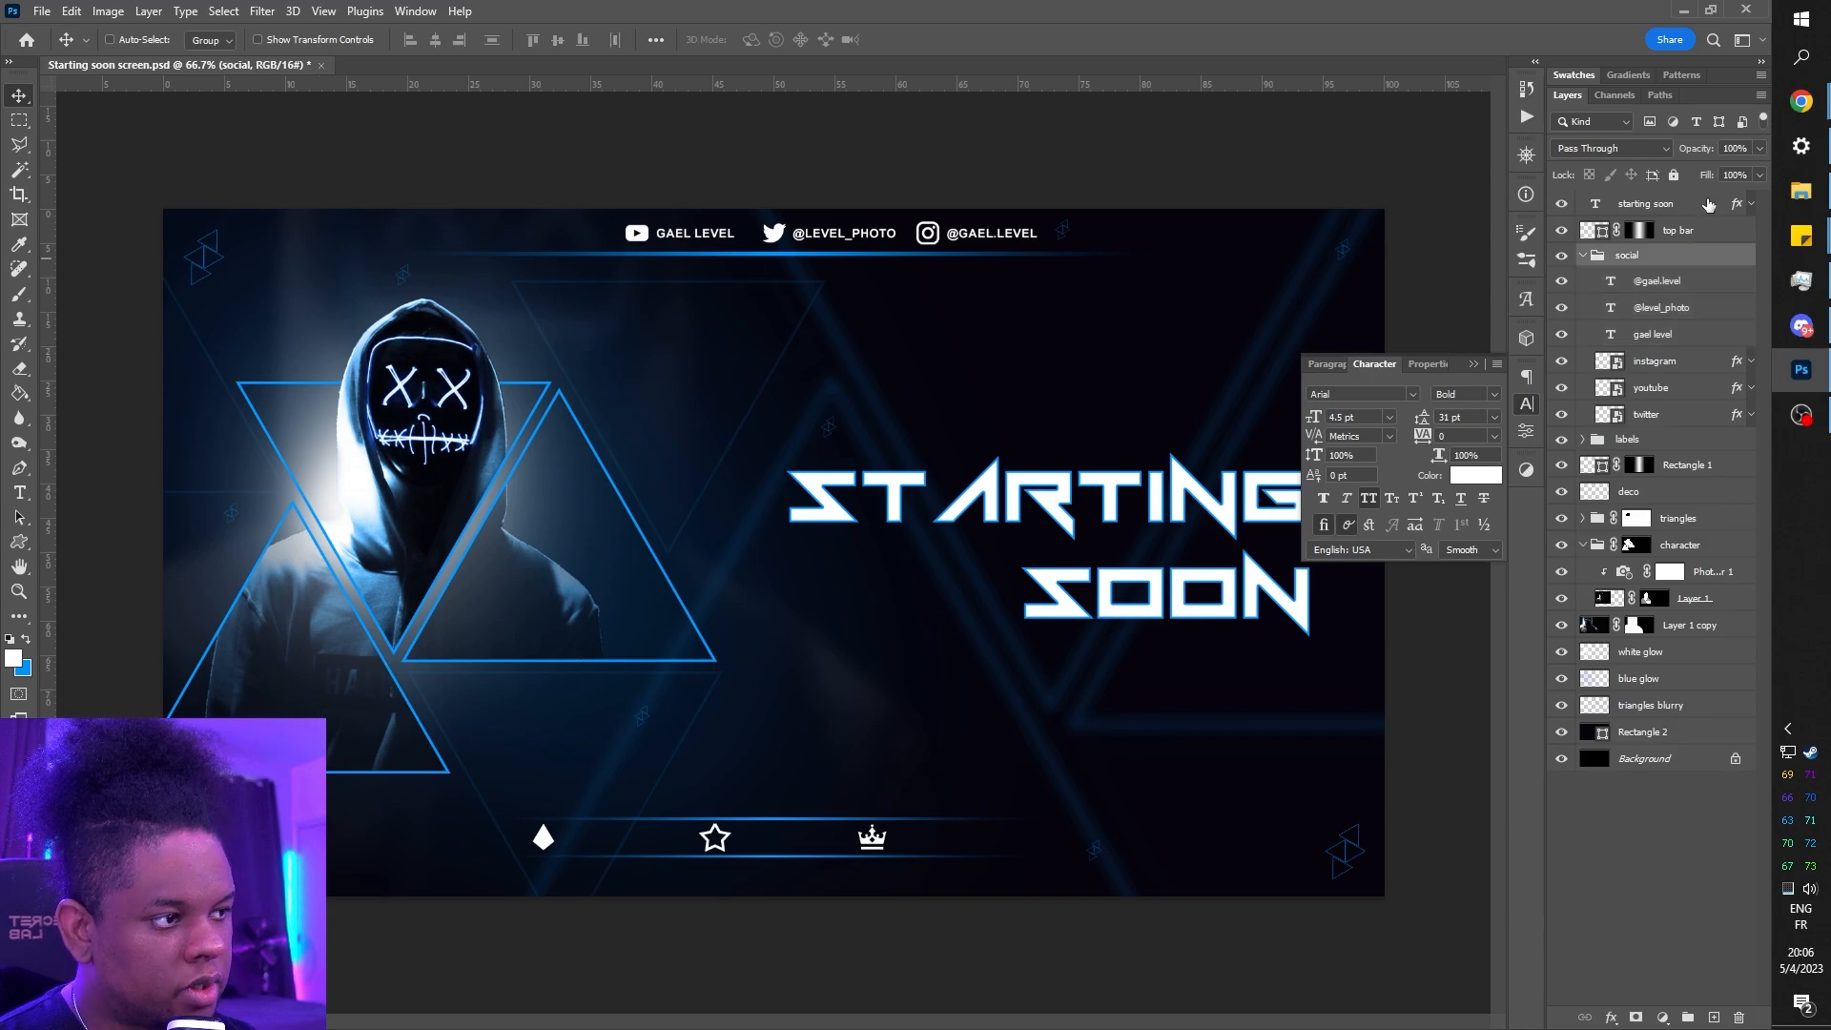
drag(1759, 149, 1706, 175)
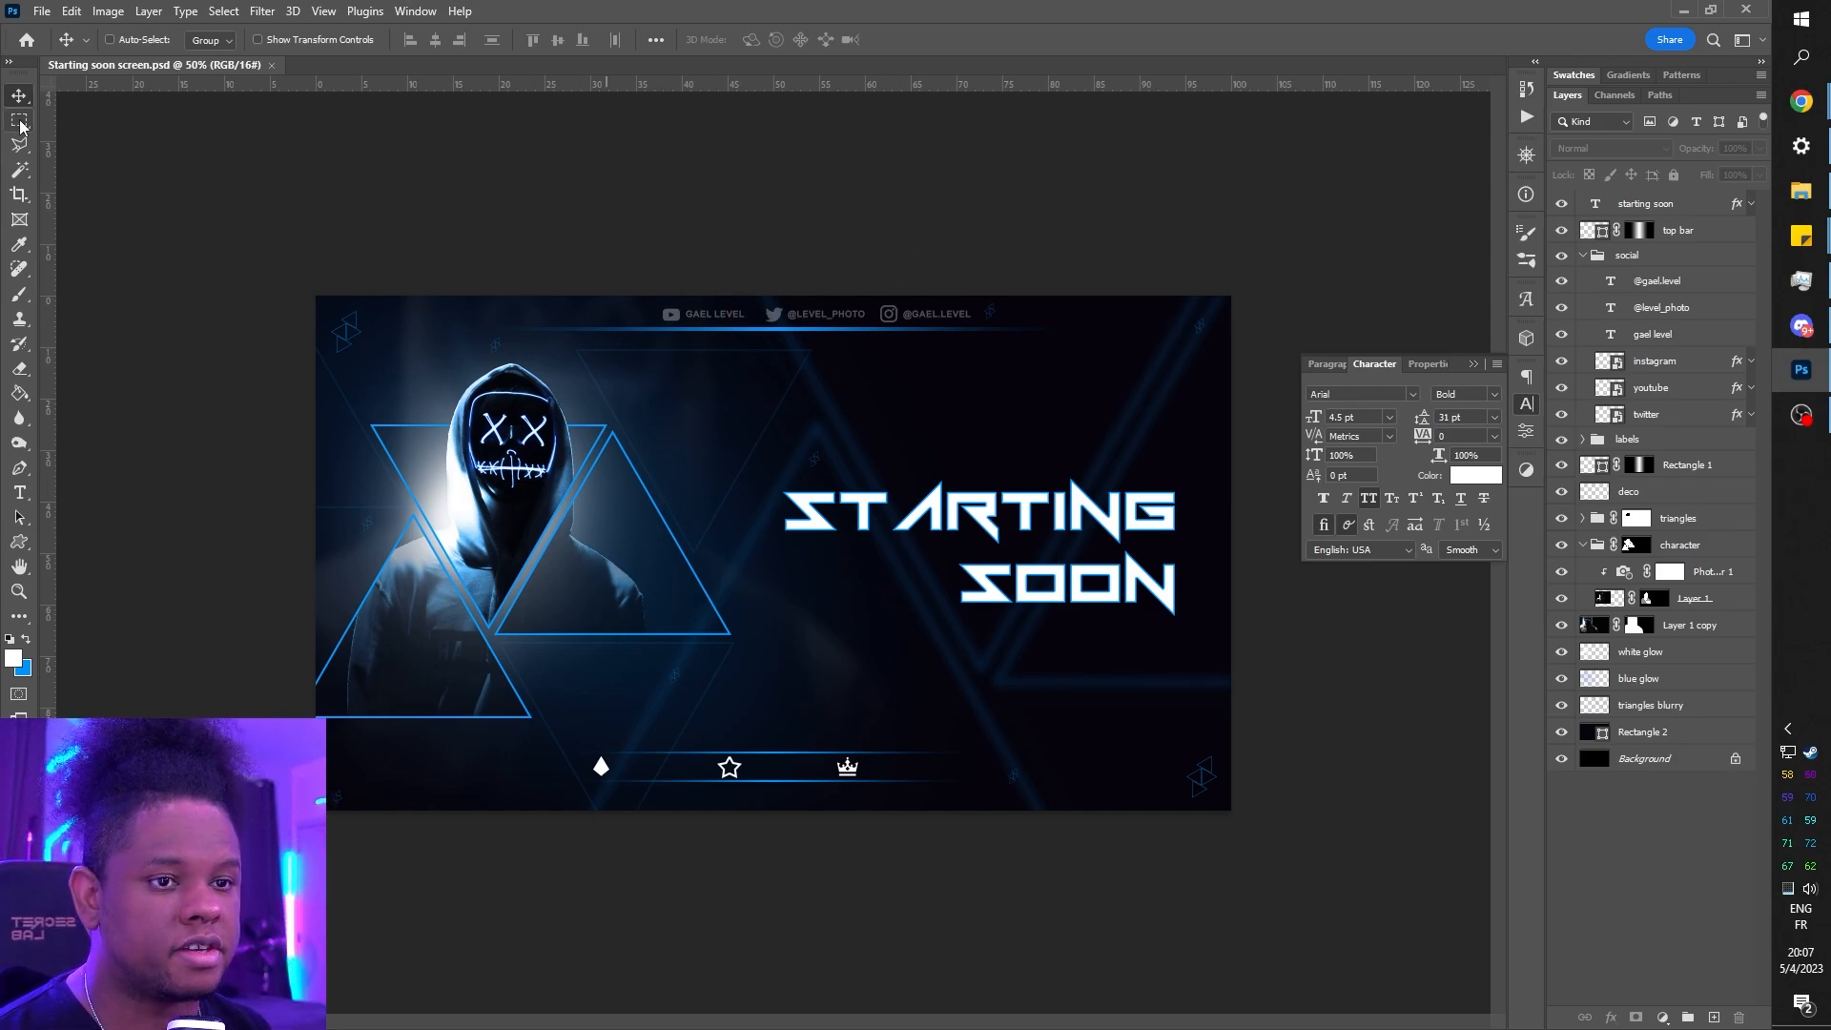
- Save the document as intermission.psd with maximized compatibility, and hide the "starting soon" text layer
key(ctrl+shift+s)
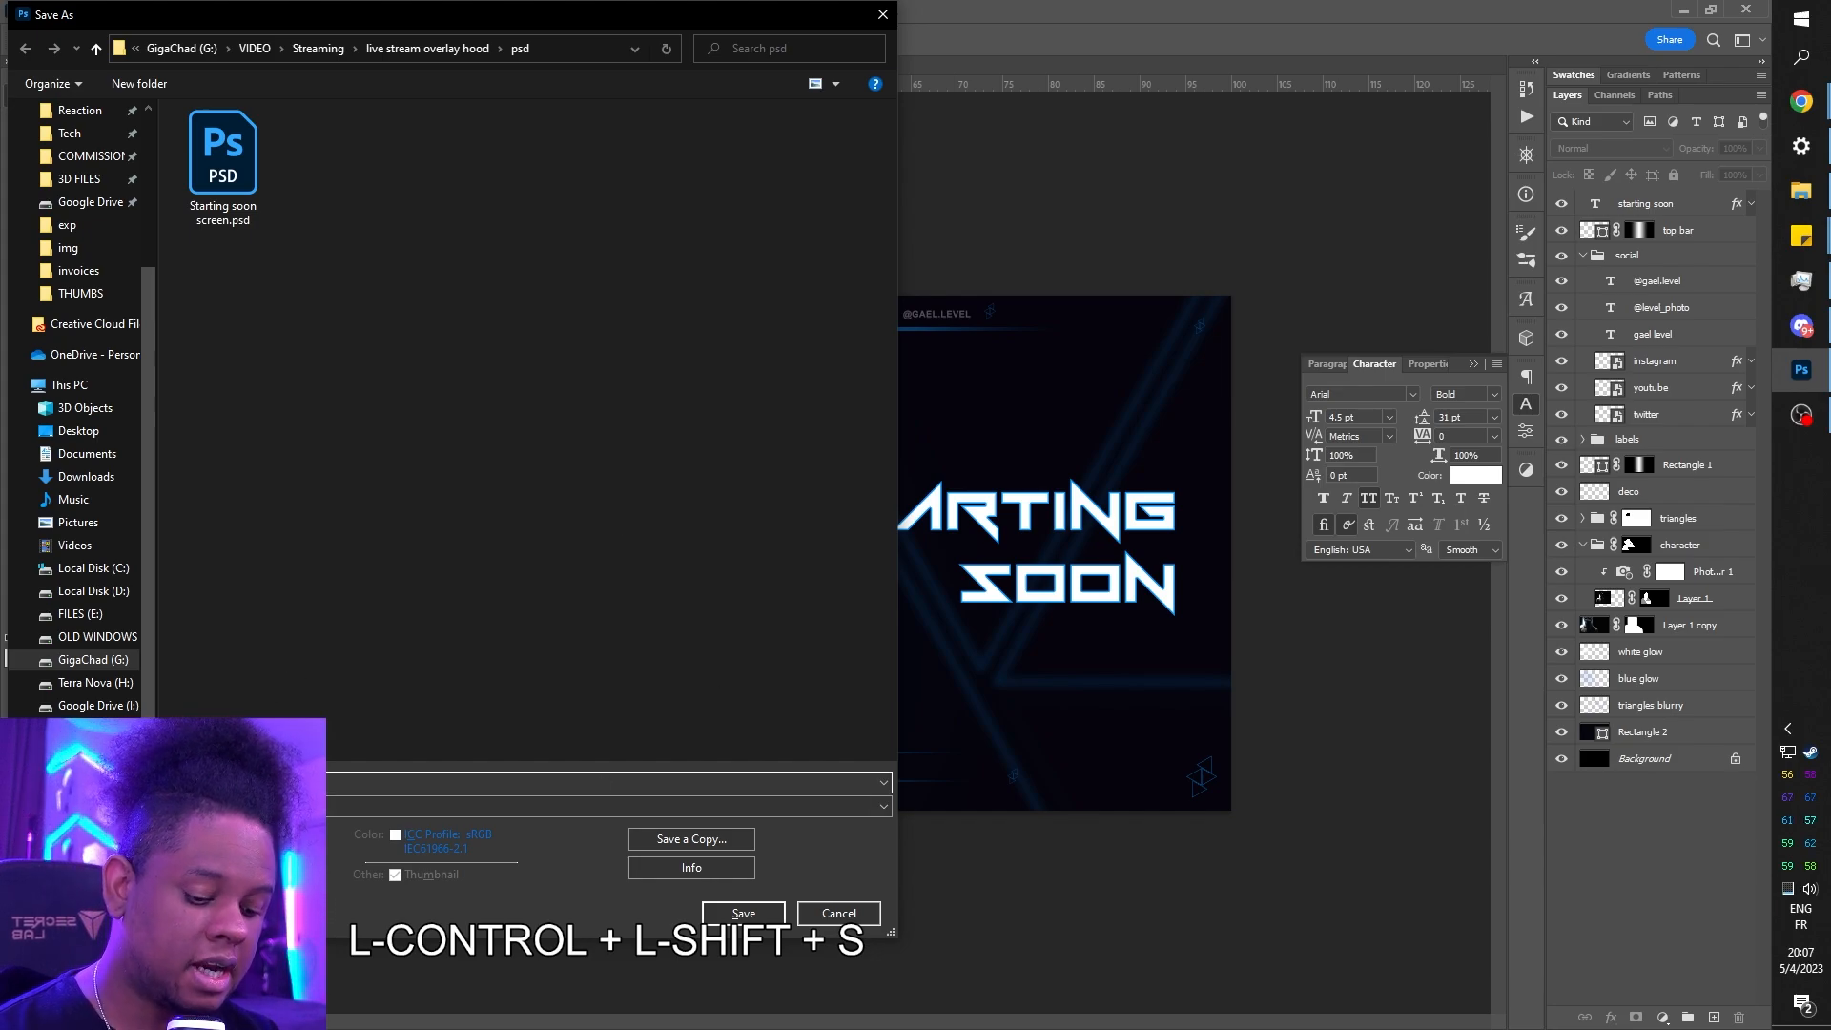
text(interni)
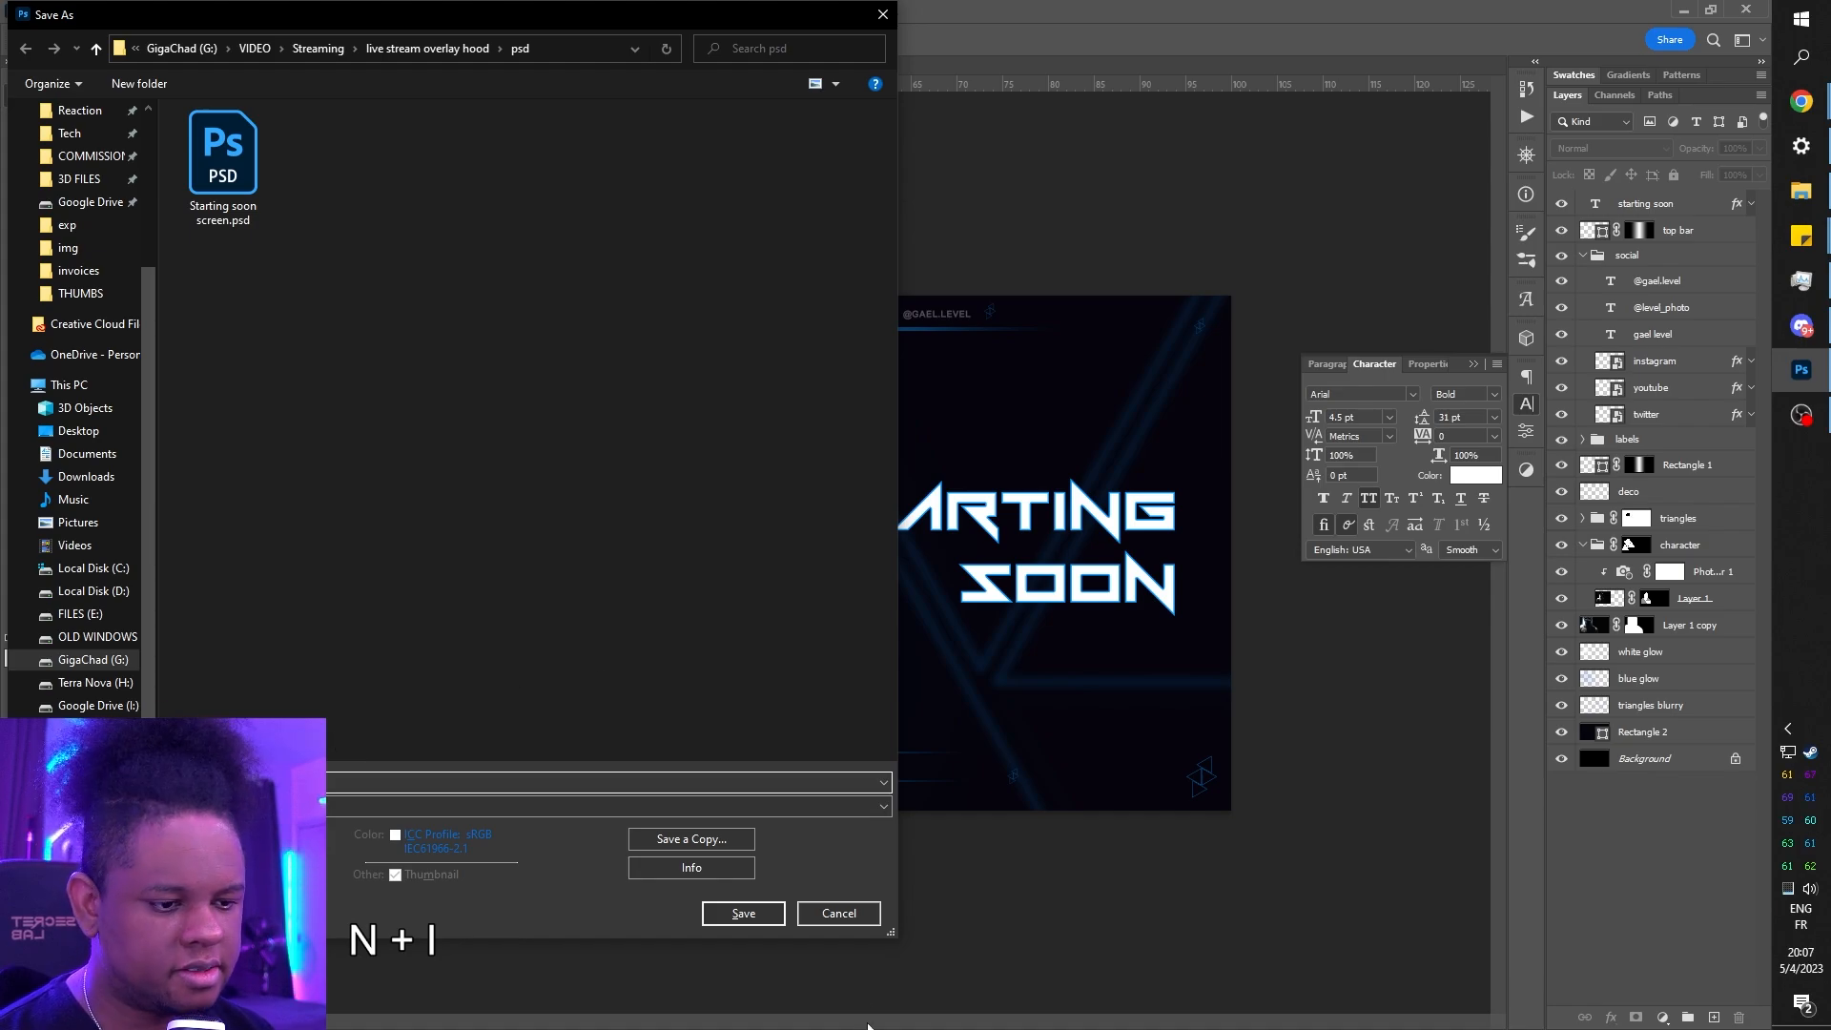
click(748, 915)
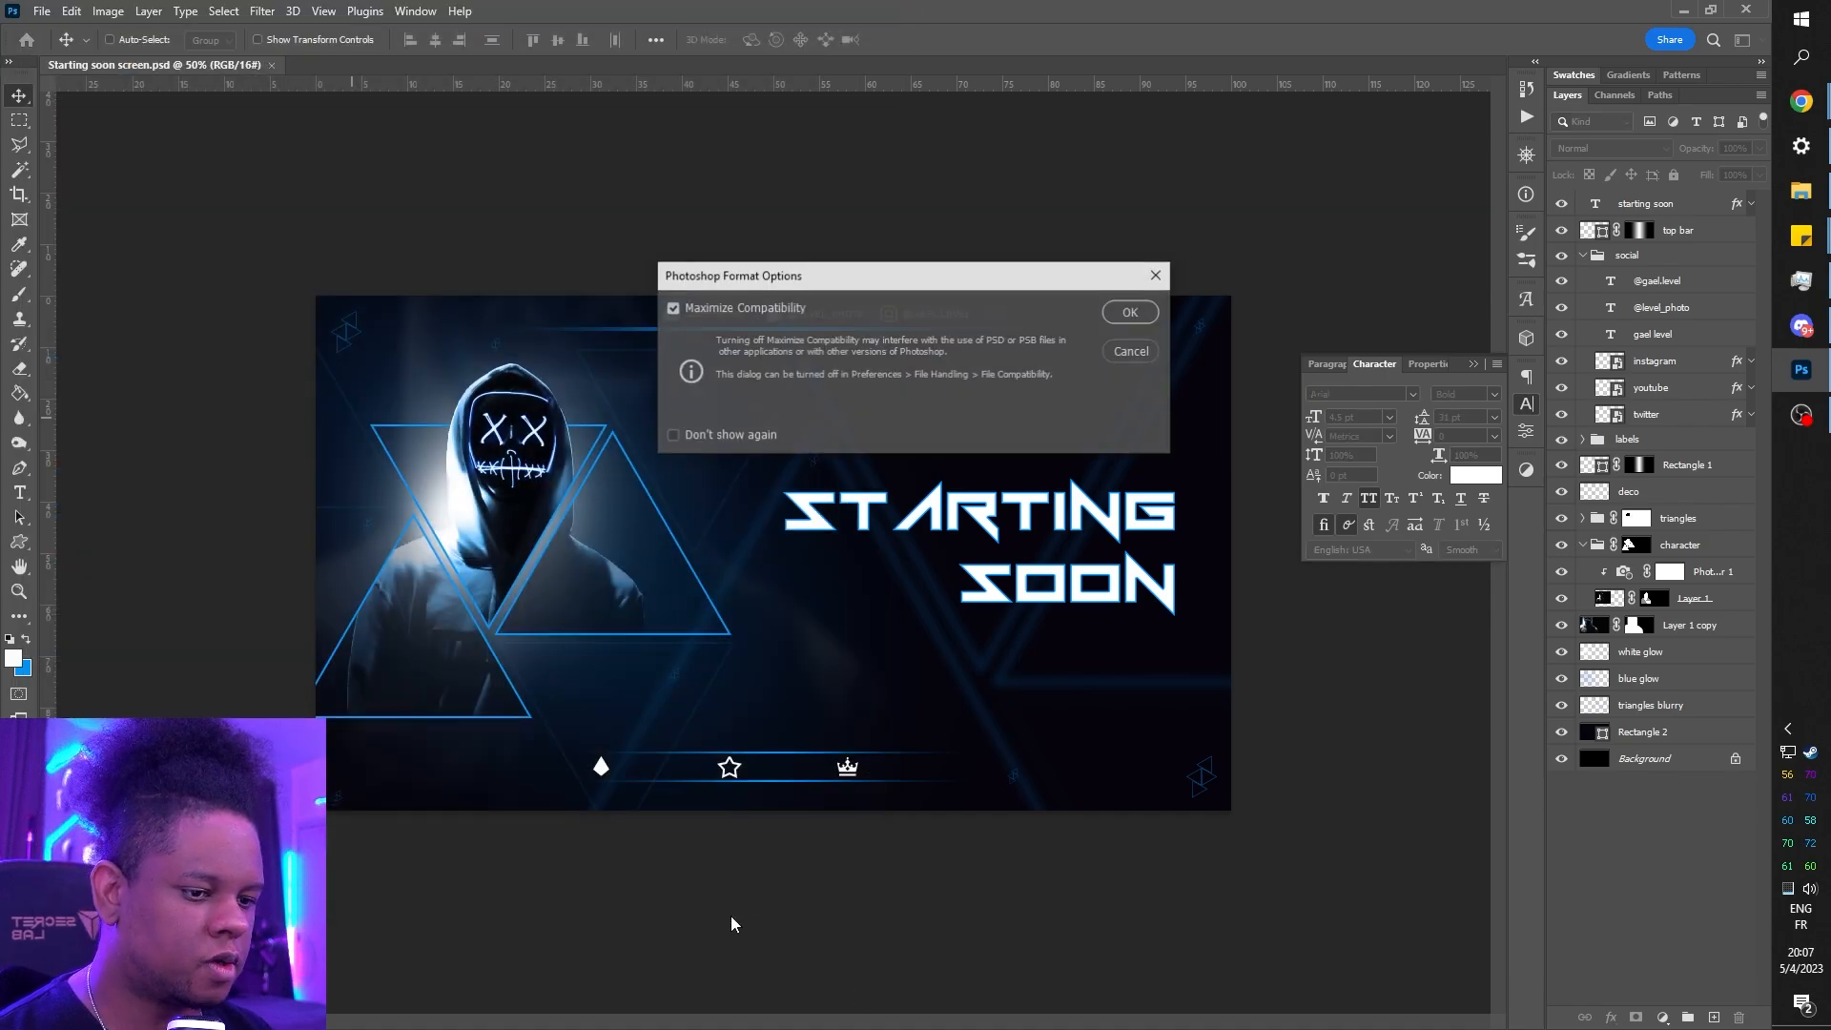
click(1131, 314)
click(1564, 205)
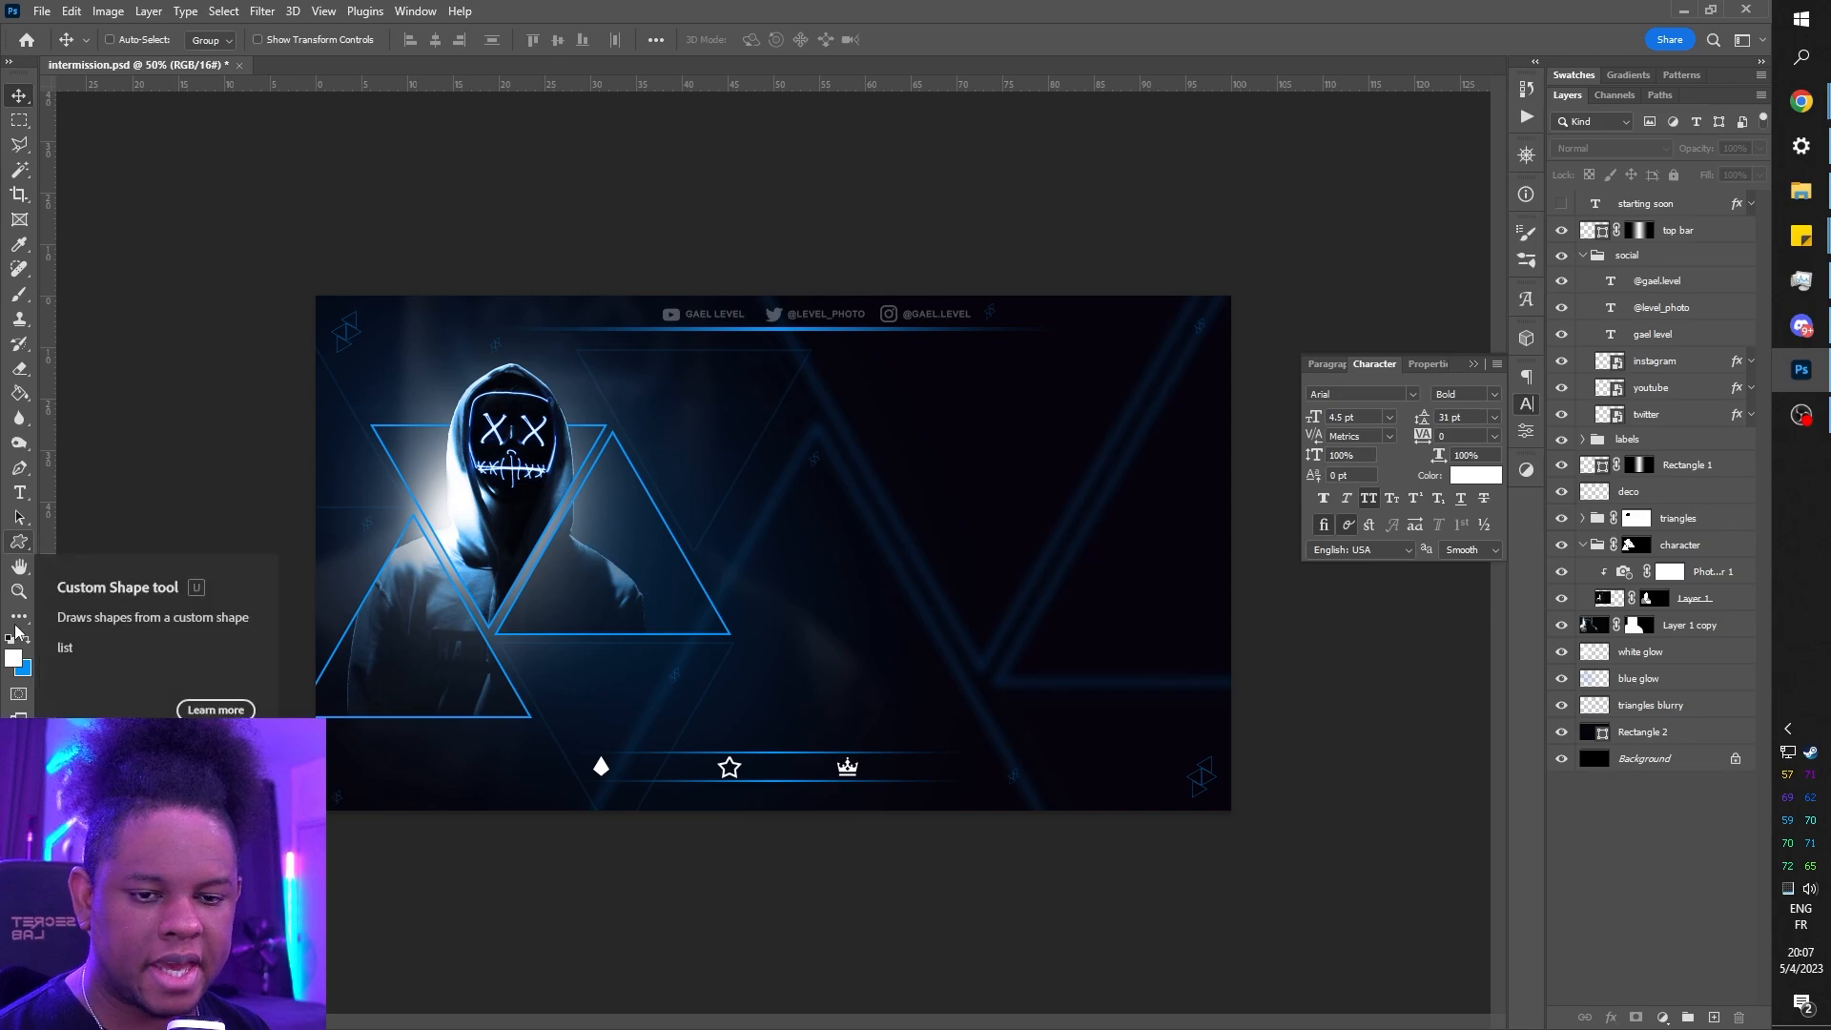
- Create an unfilled 1920 × 1080 px rectangle with a white 1 pt outline using the Rectangle tool
right_click(19, 543)
click(94, 544)
click(624, 429)
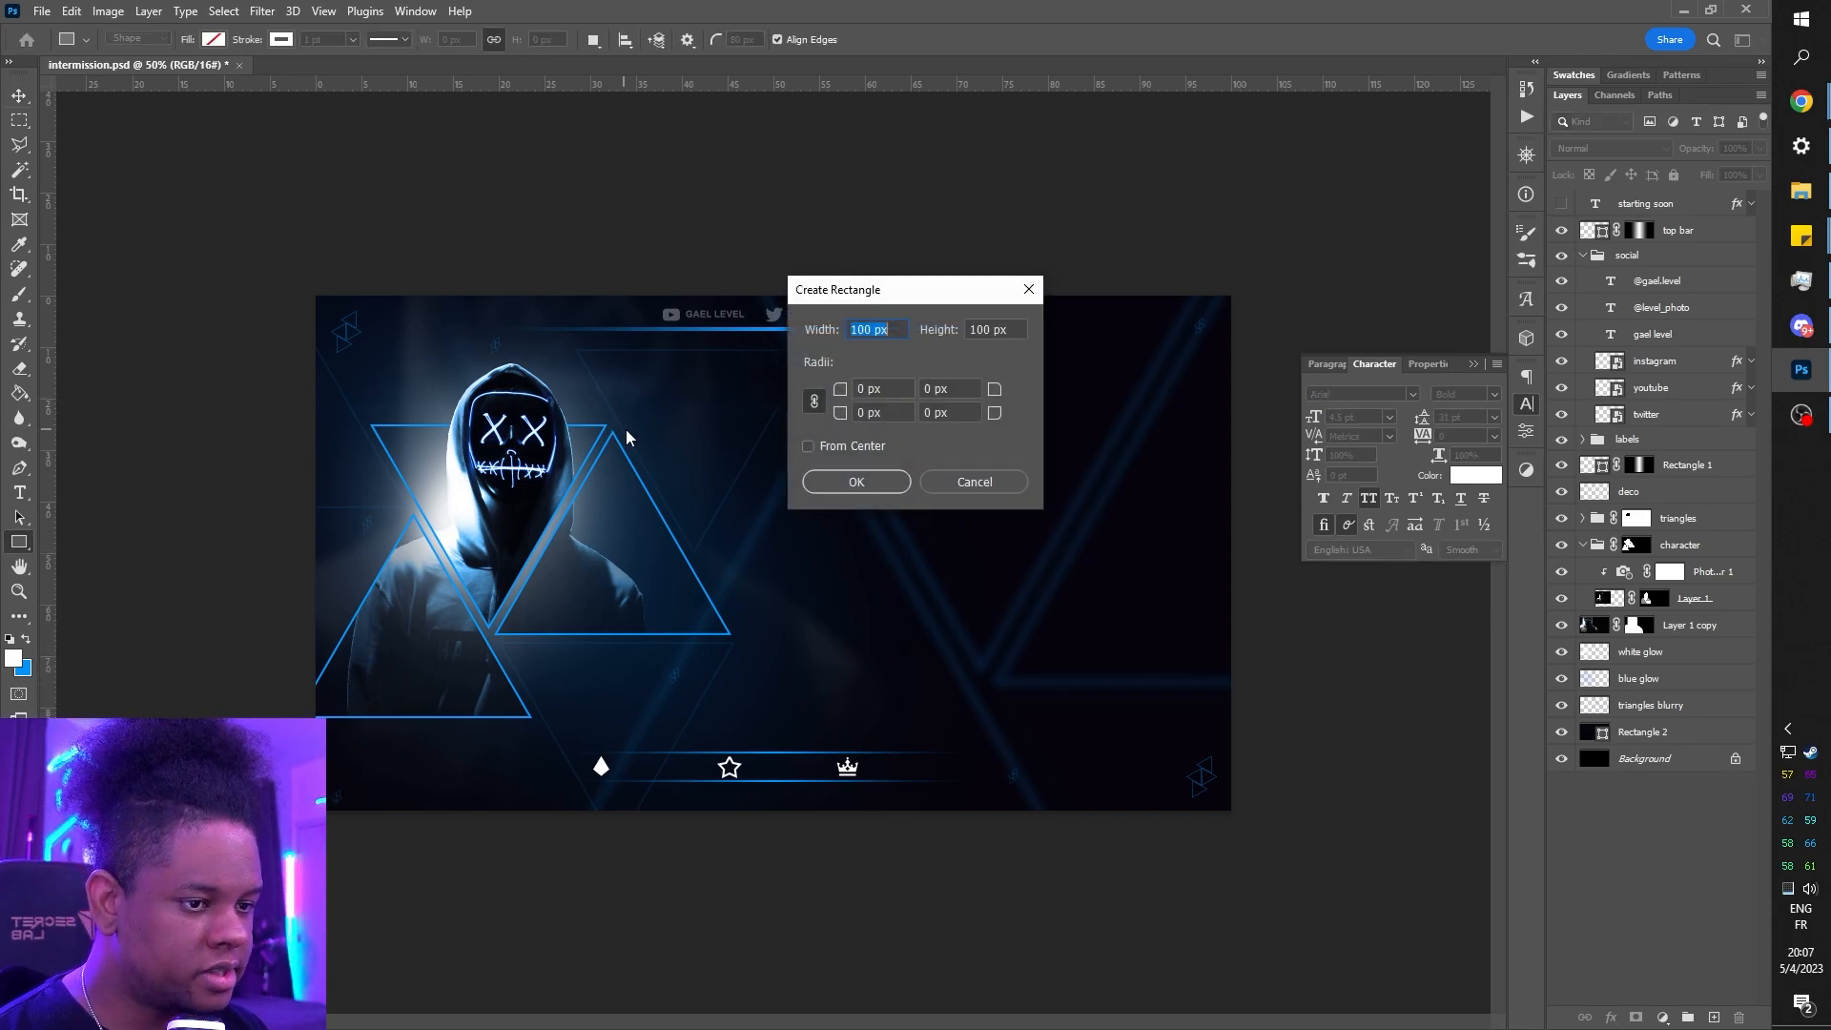
text(1920)
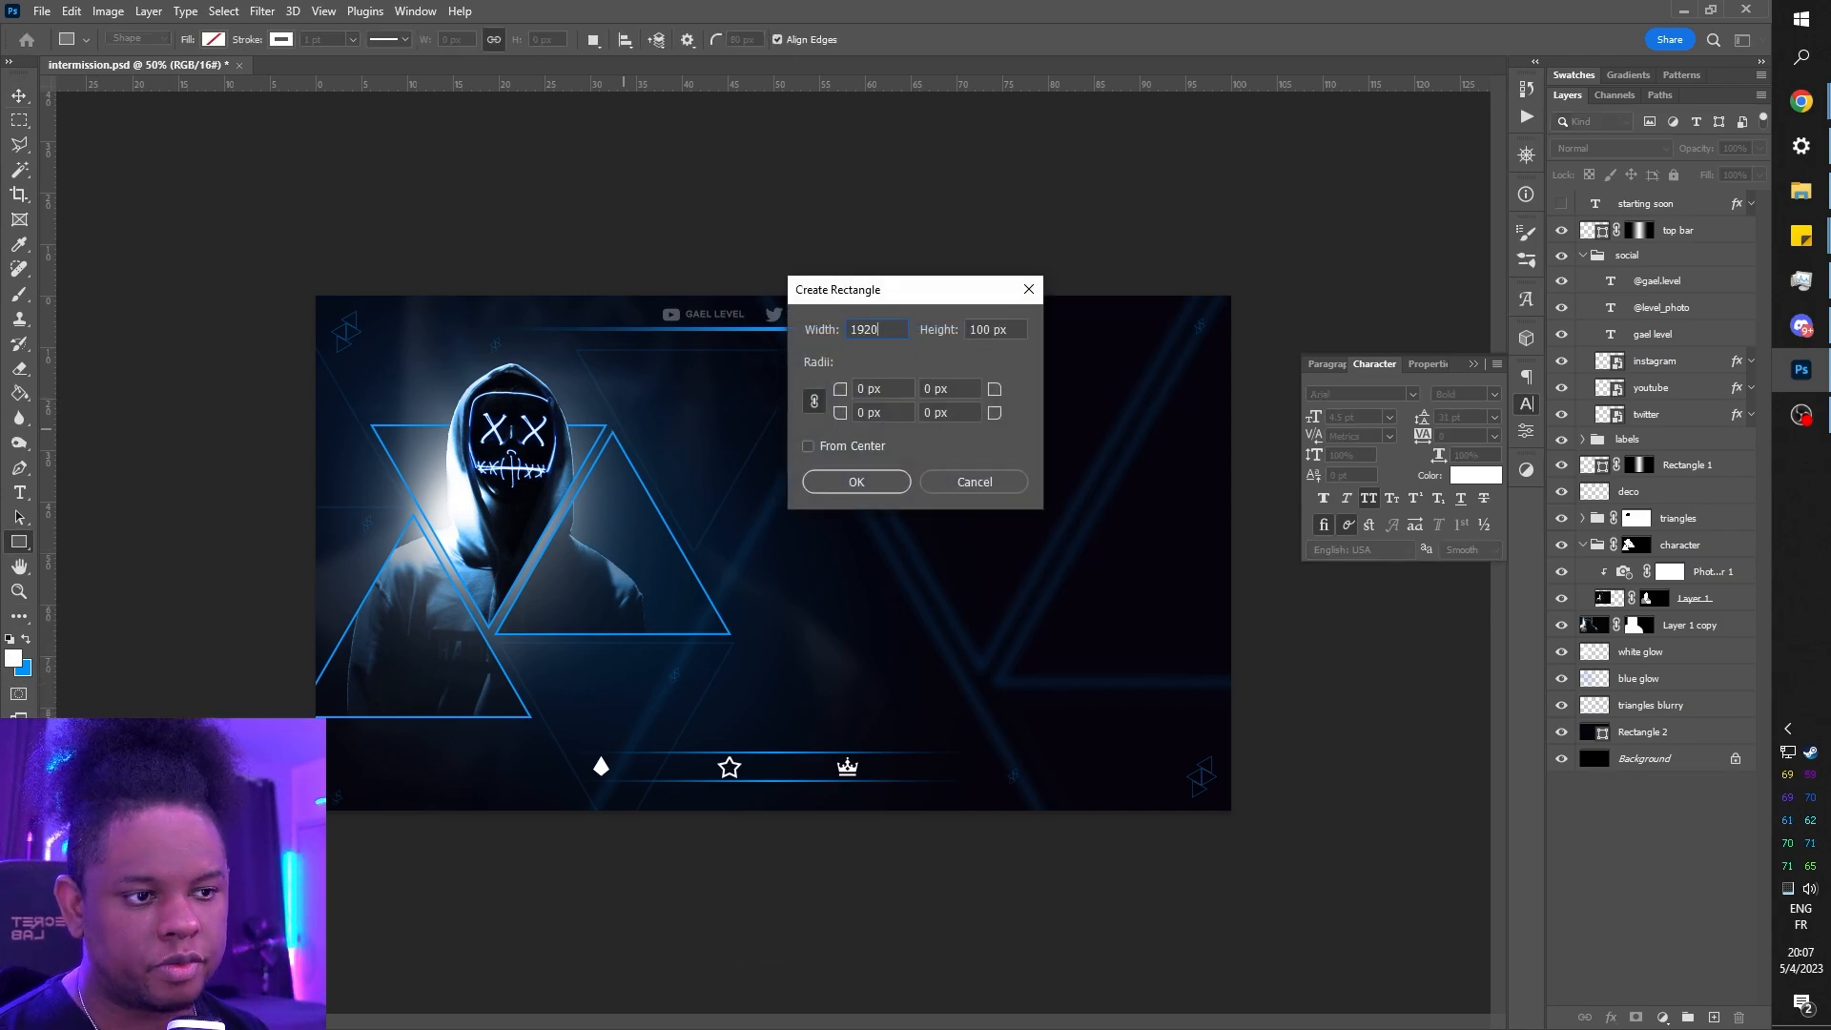
key(Tab)
text(1080)
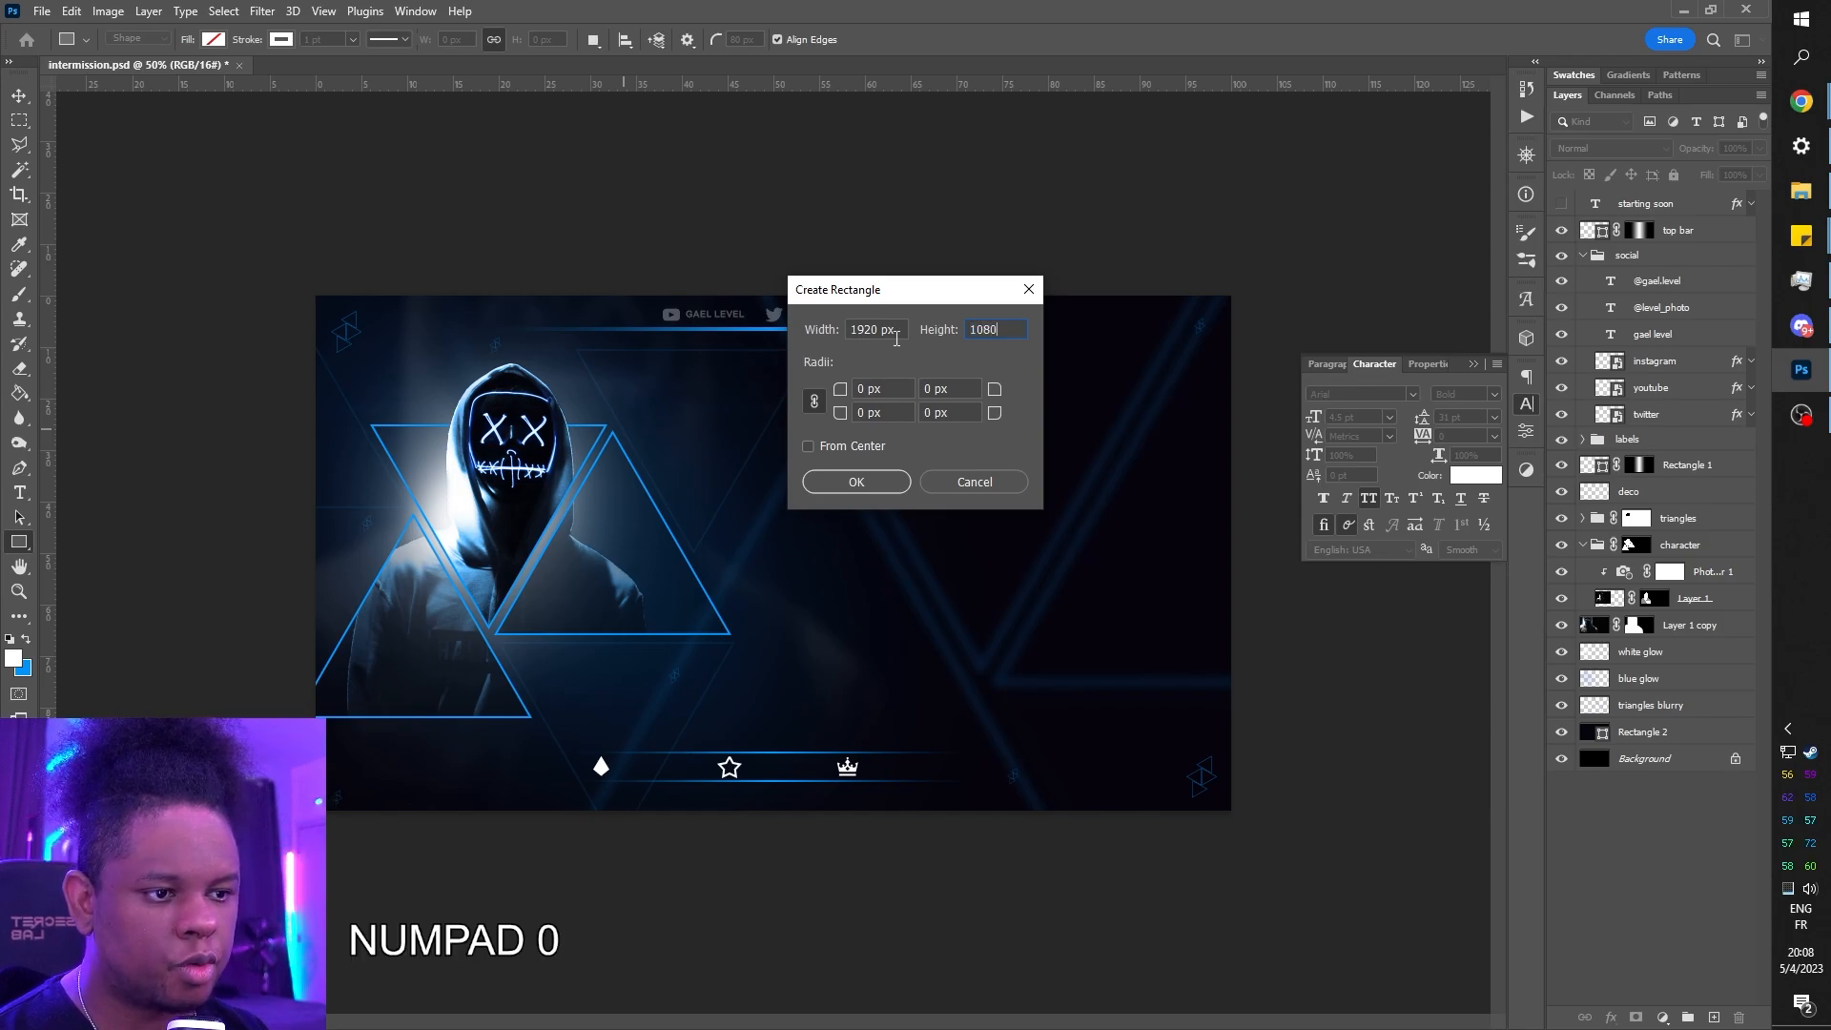
click(856, 482)
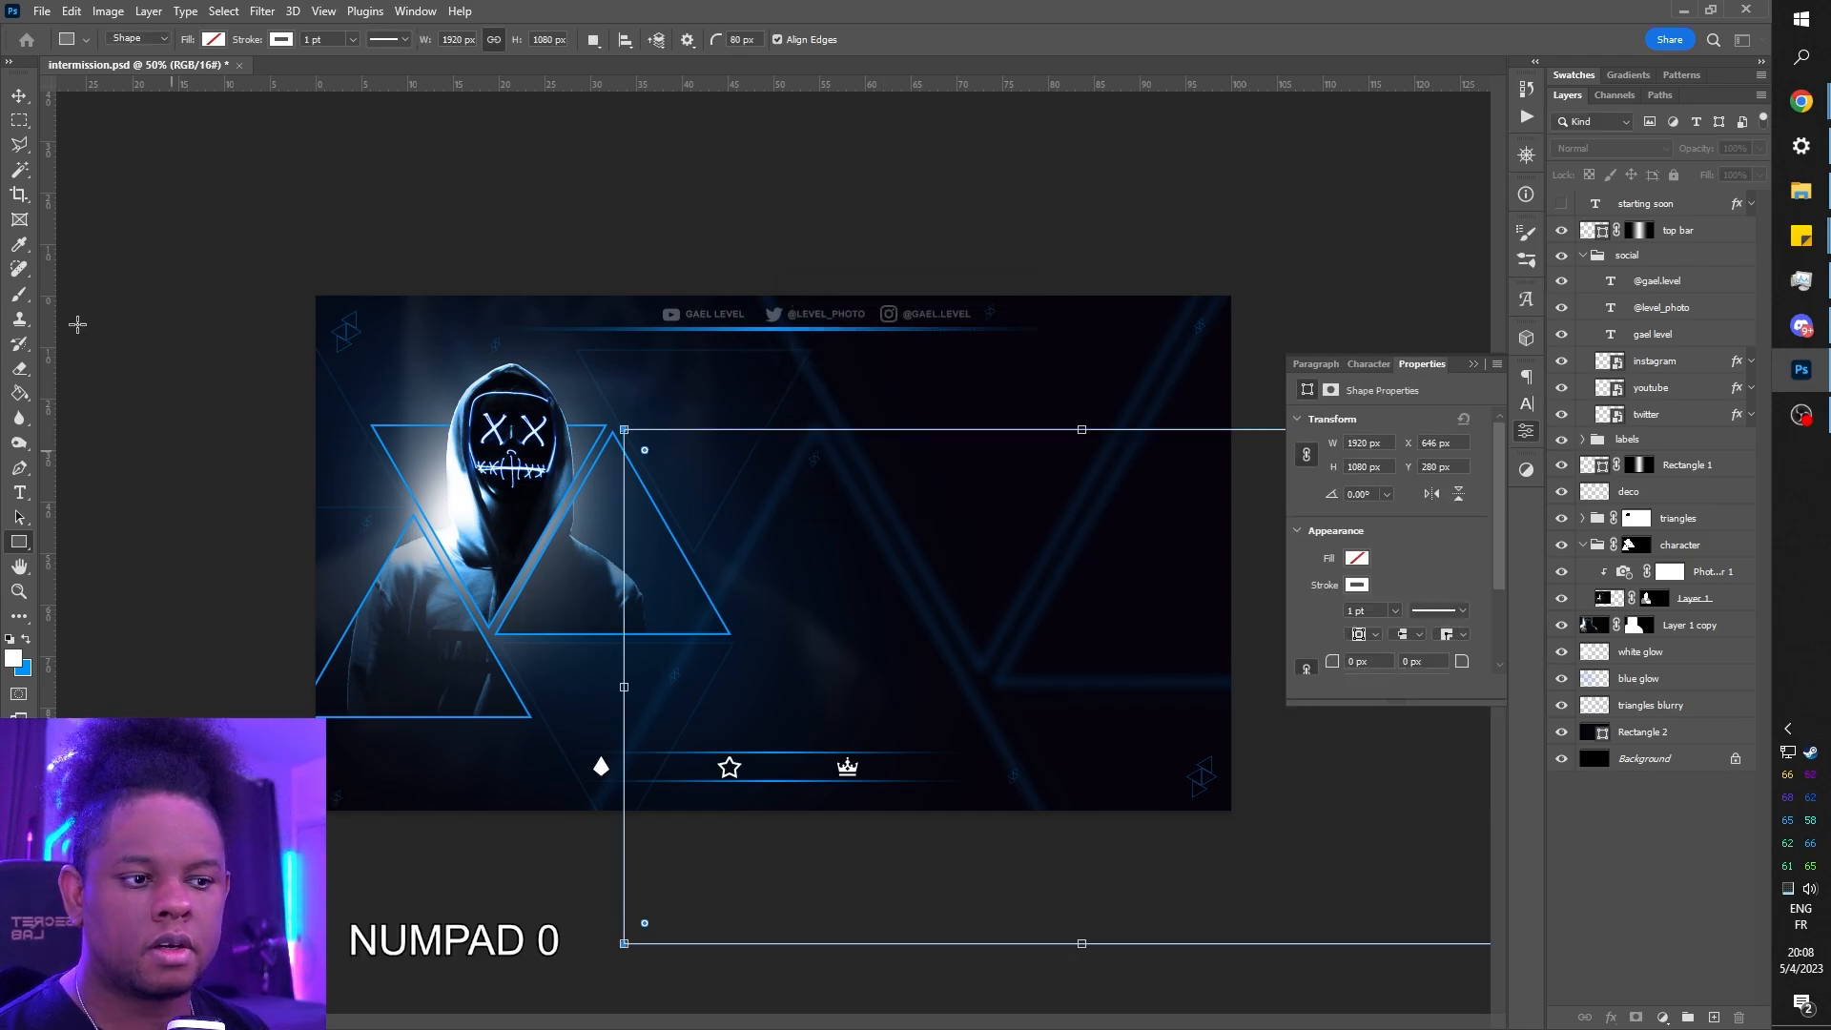
- Move the new rectangle over the canvas and scale it proportionally to about 78%, fitting it between the top bar and the bottom labels
key(v)
drag(1125, 654, 814, 531)
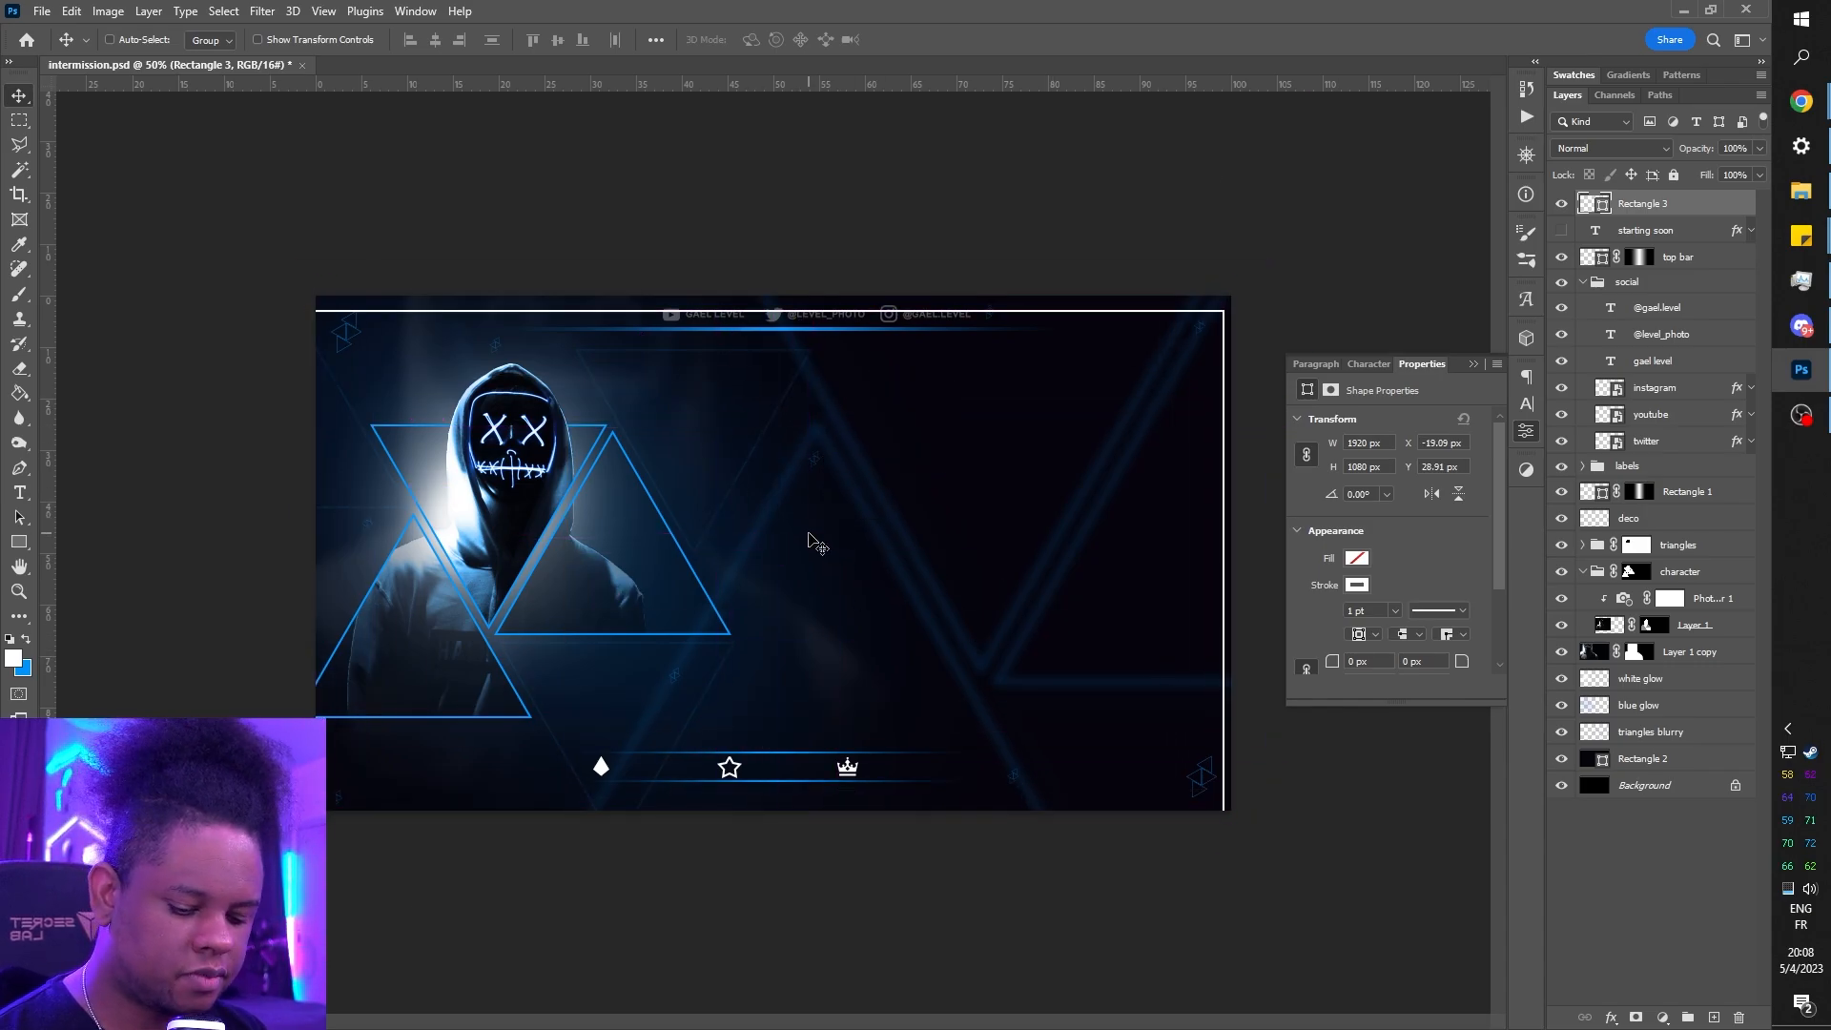
key(ctrl+t)
drag(1226, 824, 961, 648)
drag(491, 433, 522, 458)
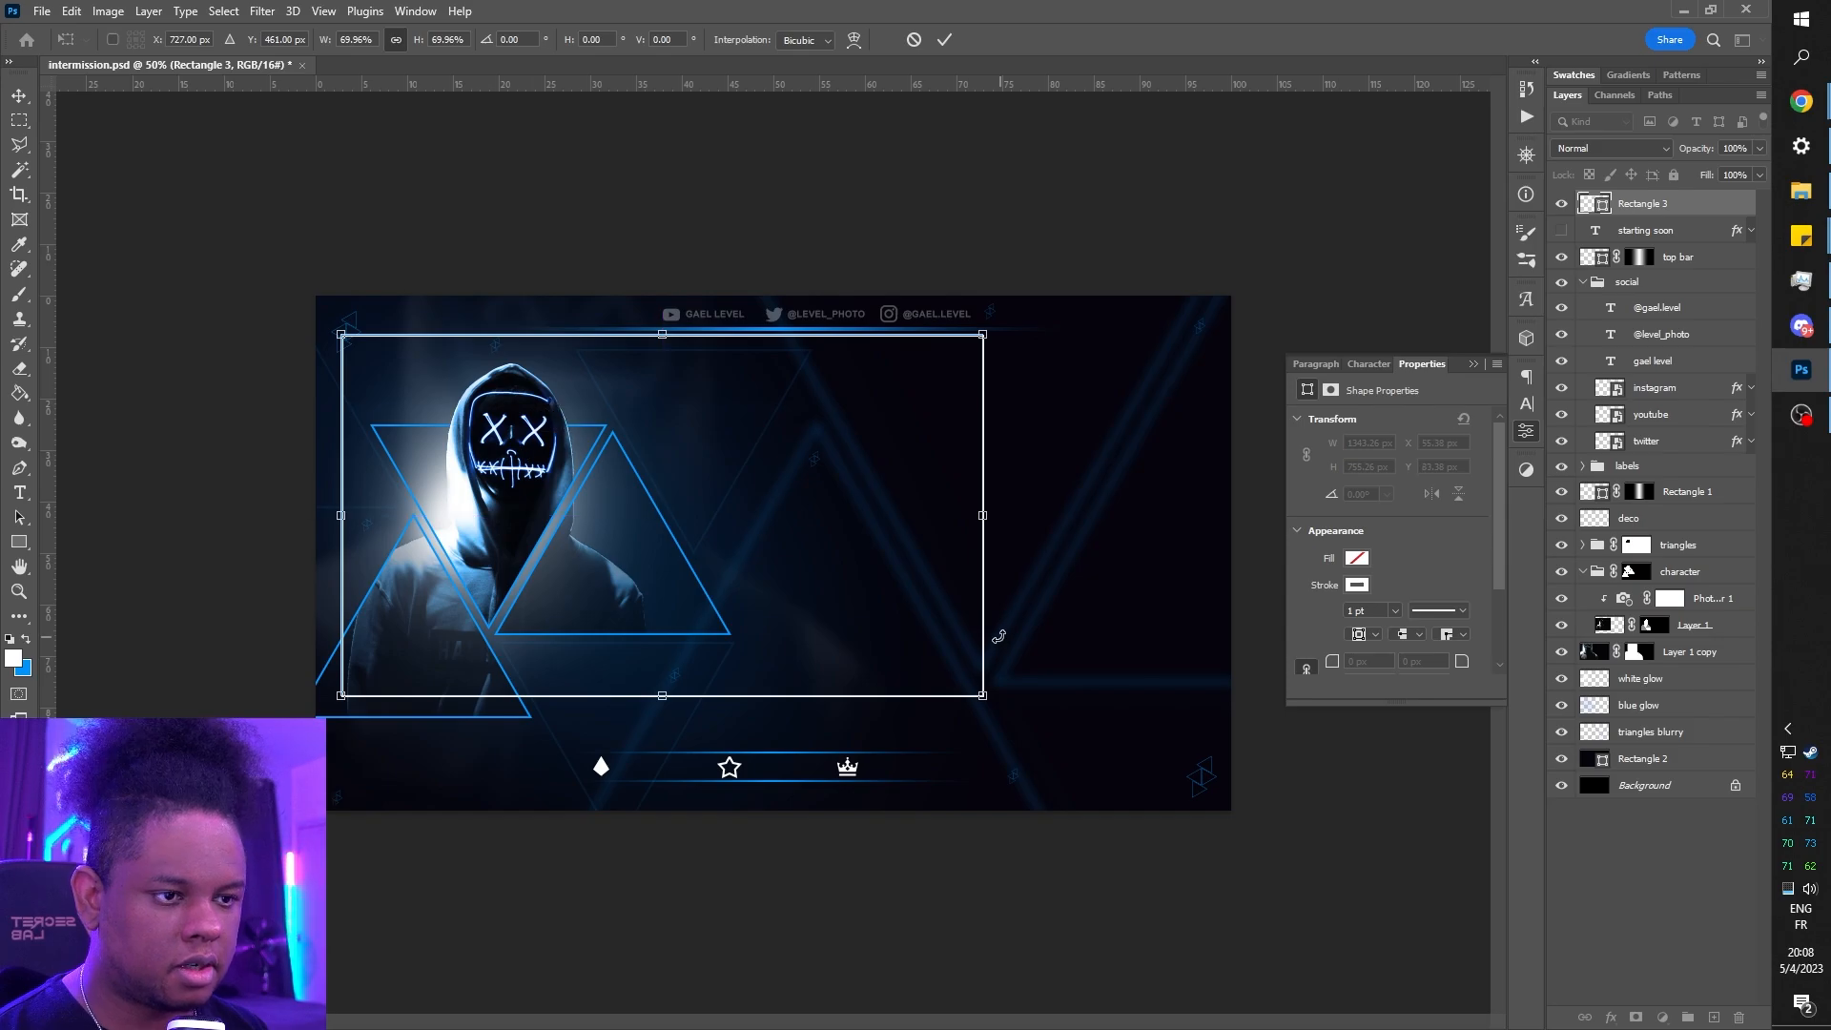
drag(980, 701, 1039, 763)
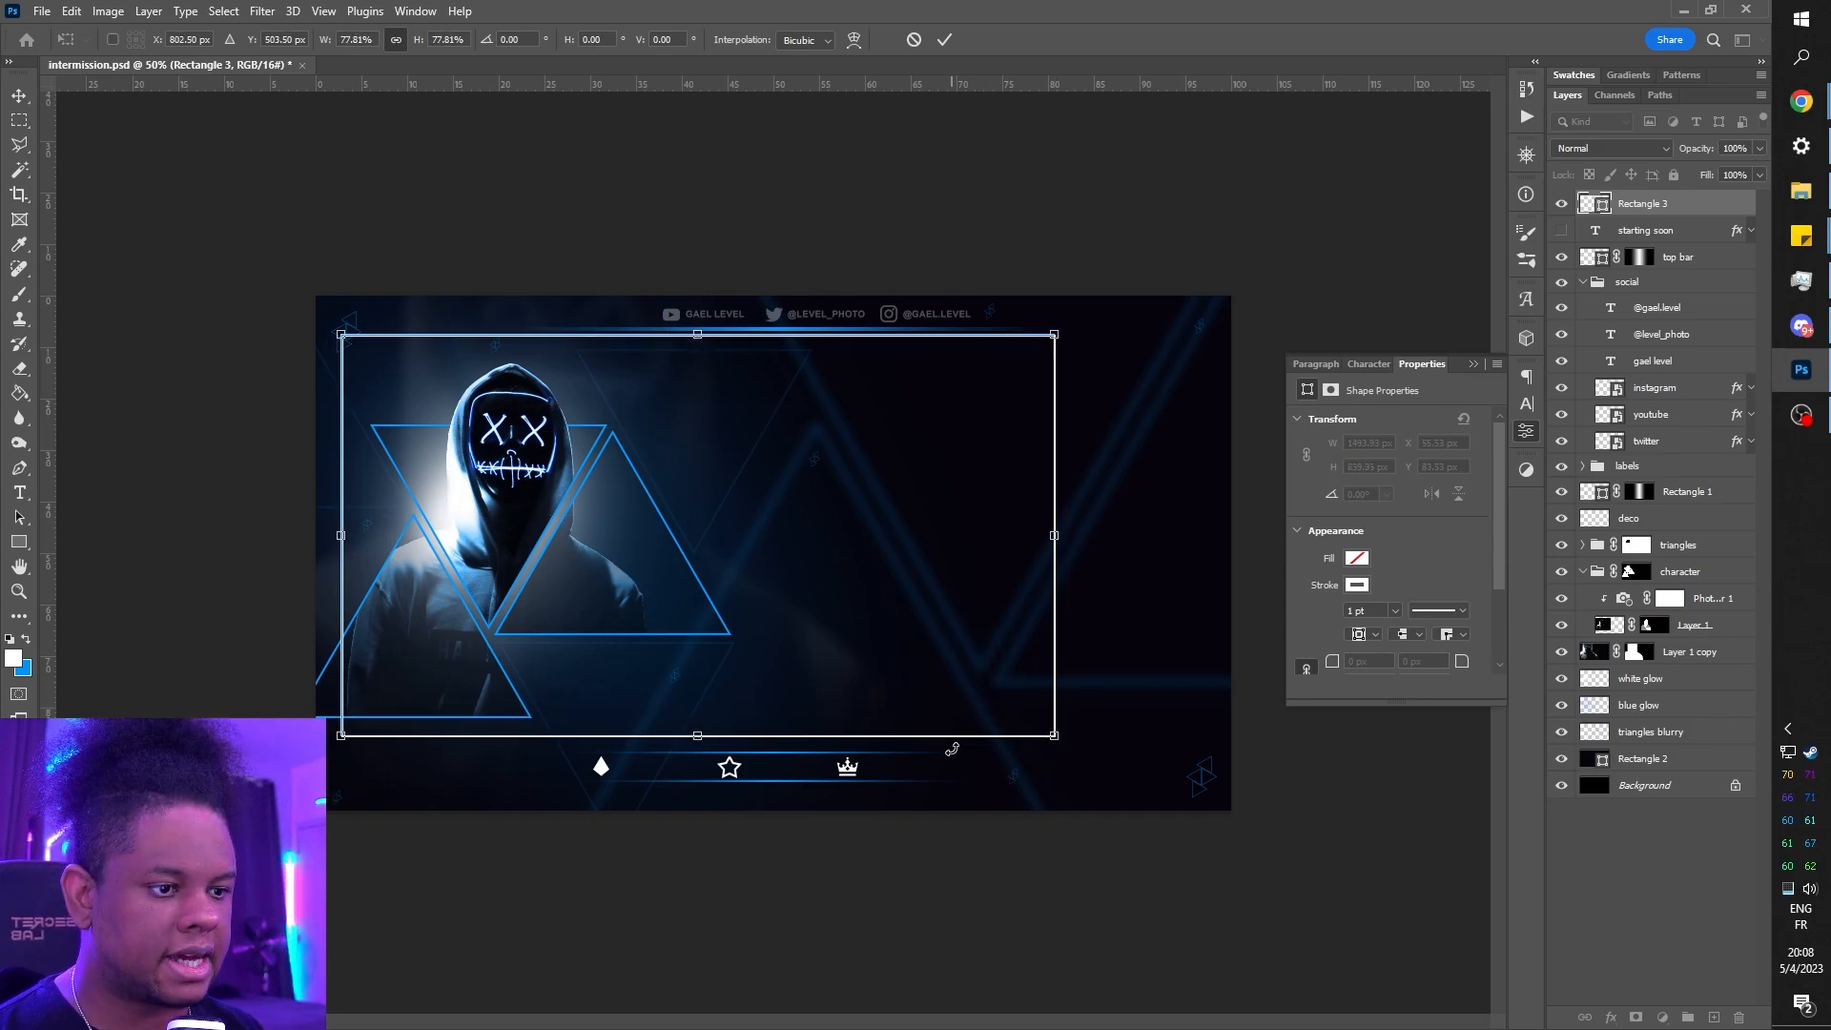
- Nudge the scaled rectangle down to a Y position of about 93 px and apply the transform
key(Down)
key(Down)
key(Down)
key(Down)
key(Down)
key(Down)
key(Down)
key(Down)
key(Down)
key(Down)
key(Down)
key(Down)
key(Up)
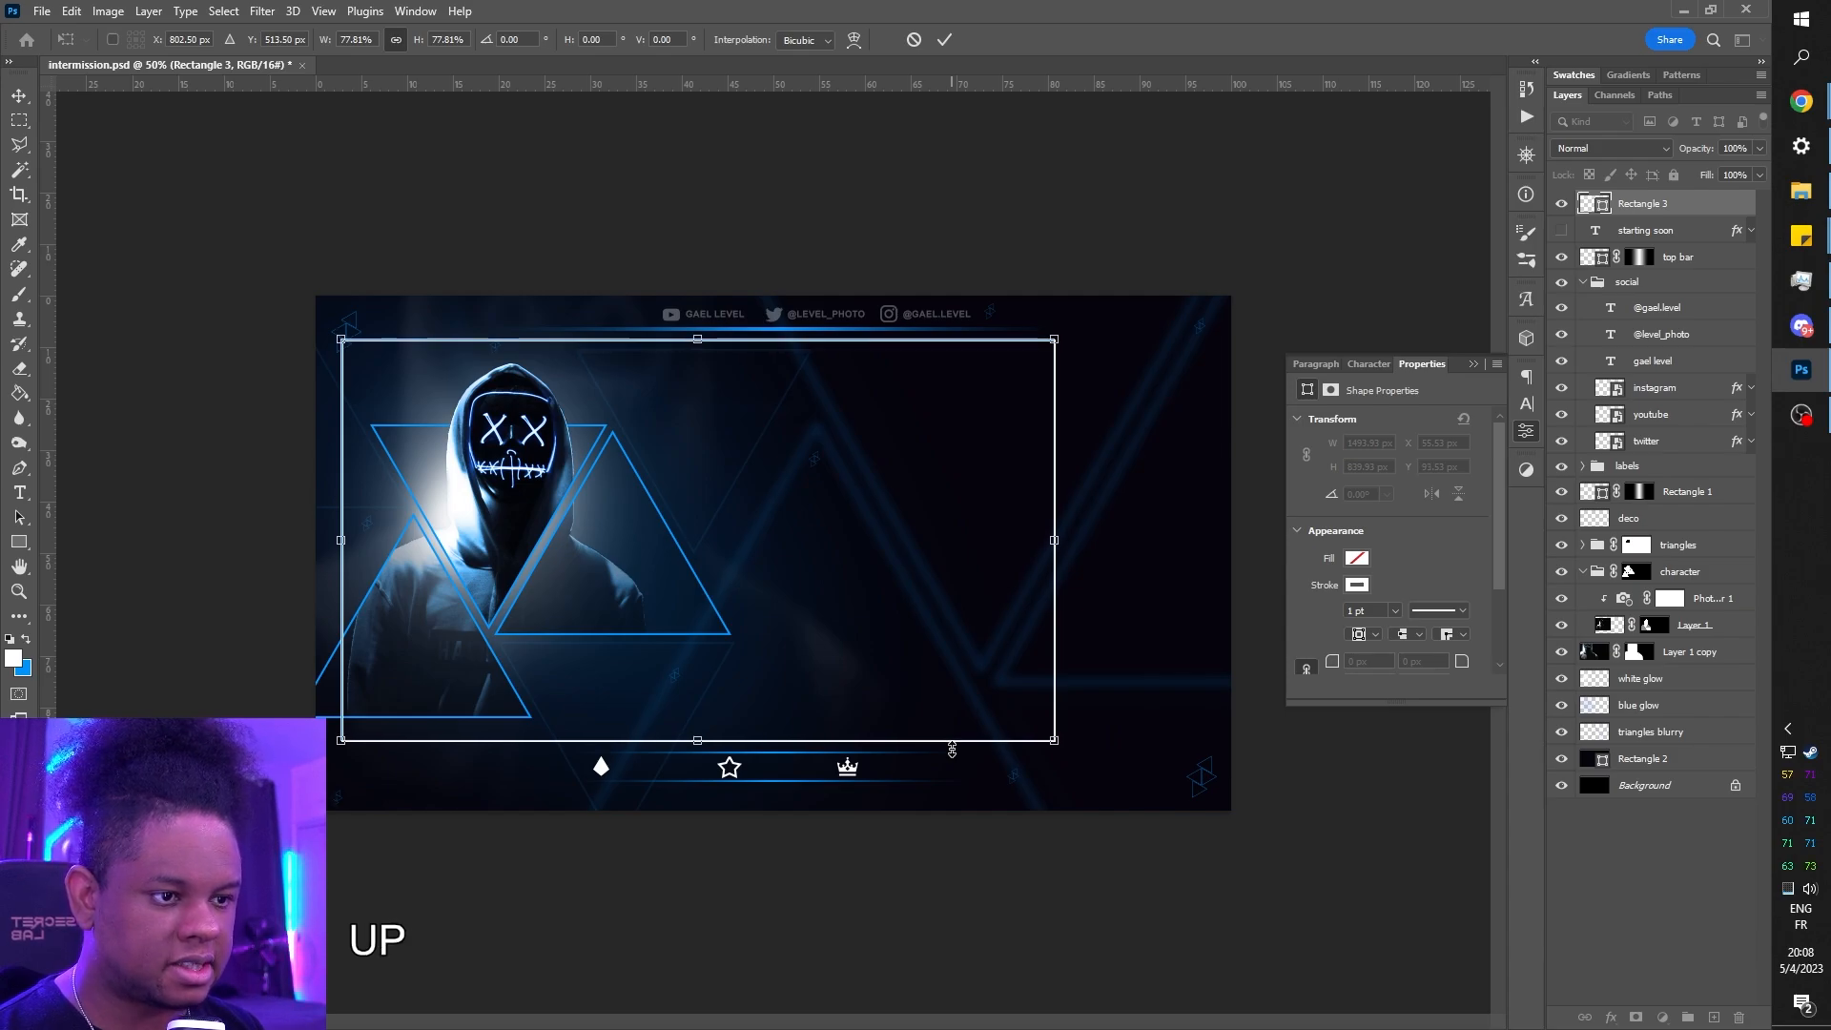
key(Down)
key(Return)
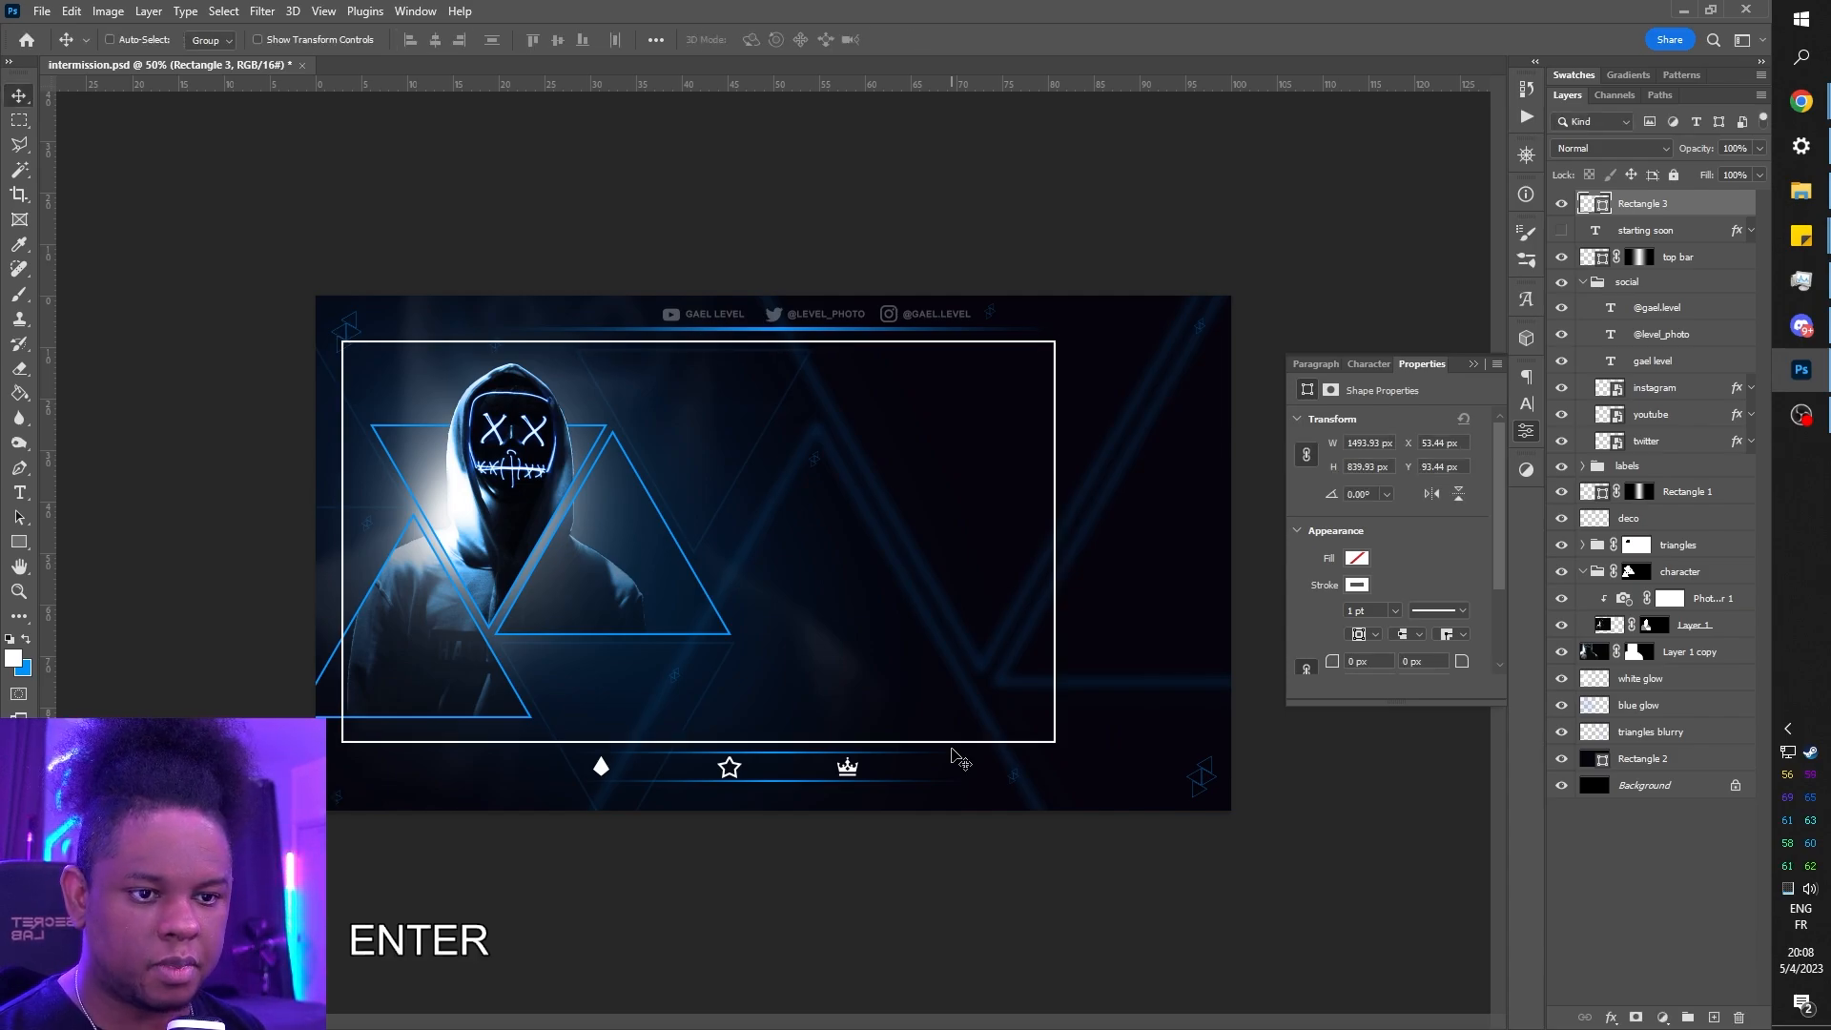
- Nudge the rectangle left to an X position of about 33 px, leaving a small margin to the canvas edge
key(Left)
key(Left)
key(Left)
key(Left)
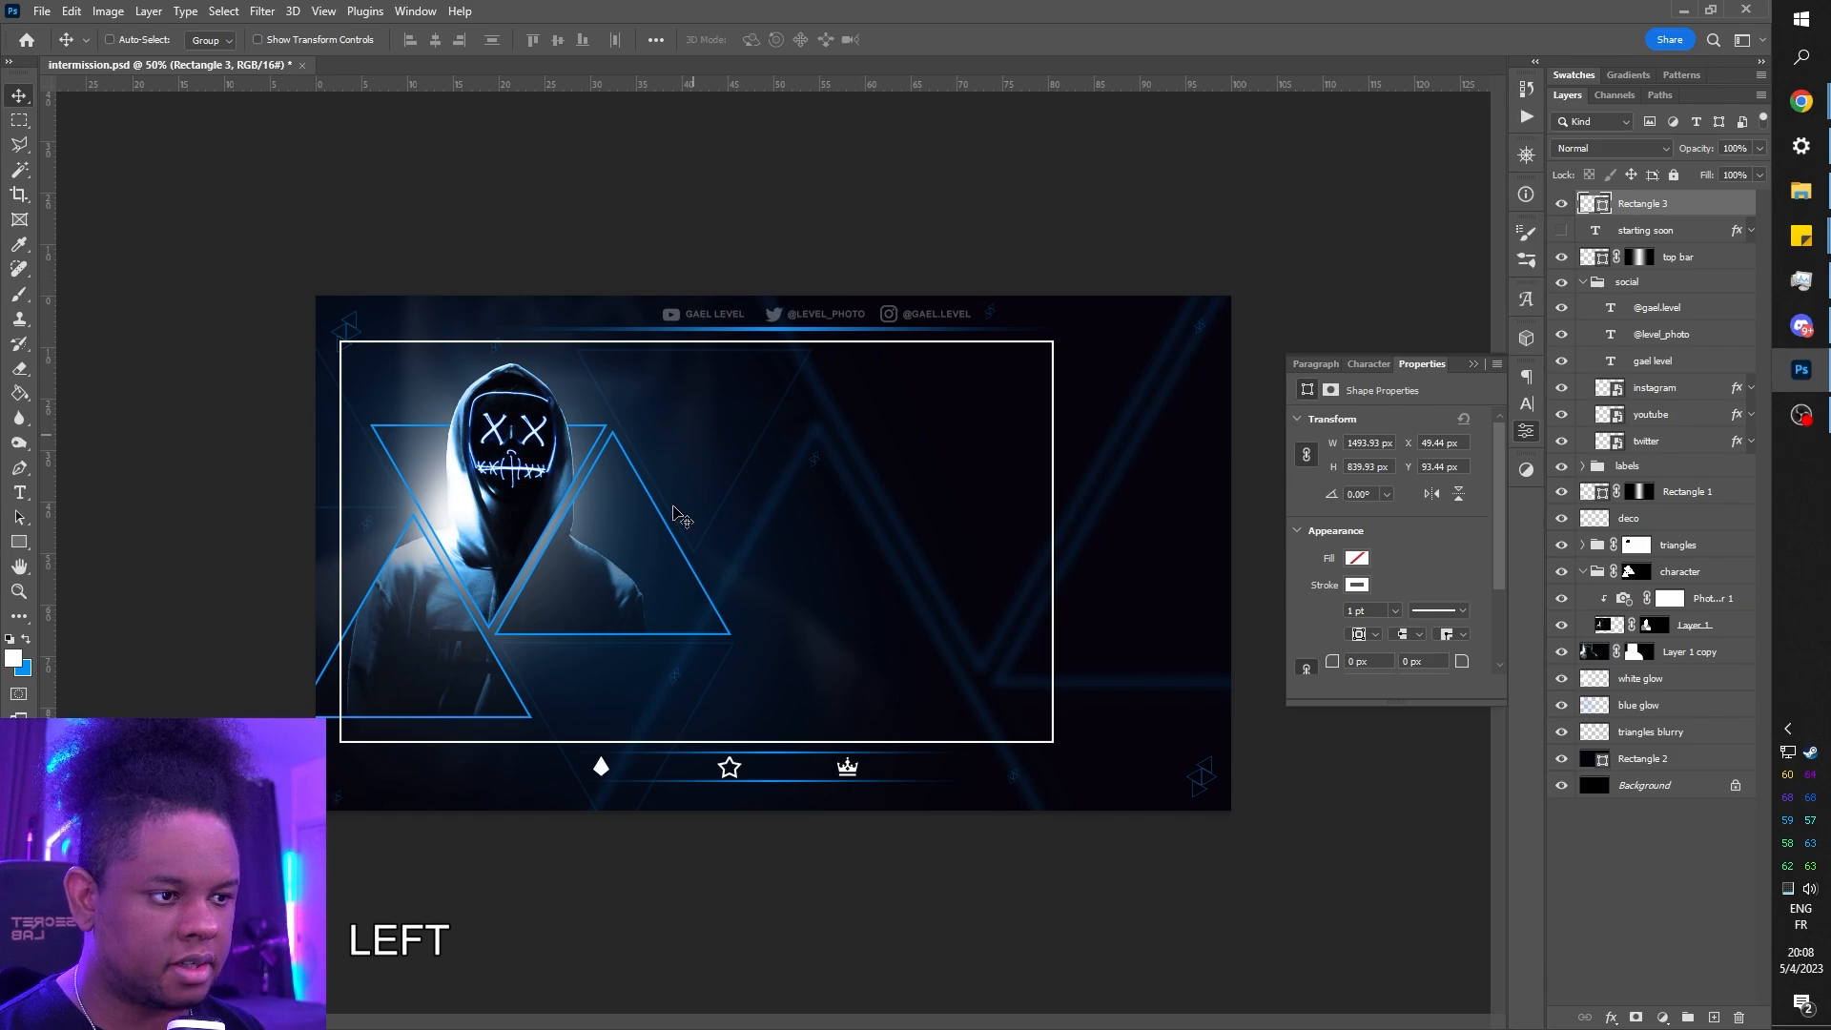
key(Left)
key(Left)
key(Left)
key(Left)
key(Left)
key(Left)
key(Left)
key(Left)
key(Left)
key(Left)
key(Left)
key(Left)
key(Left)
key(Left)
key(Left)
key(Left)
key(Left)
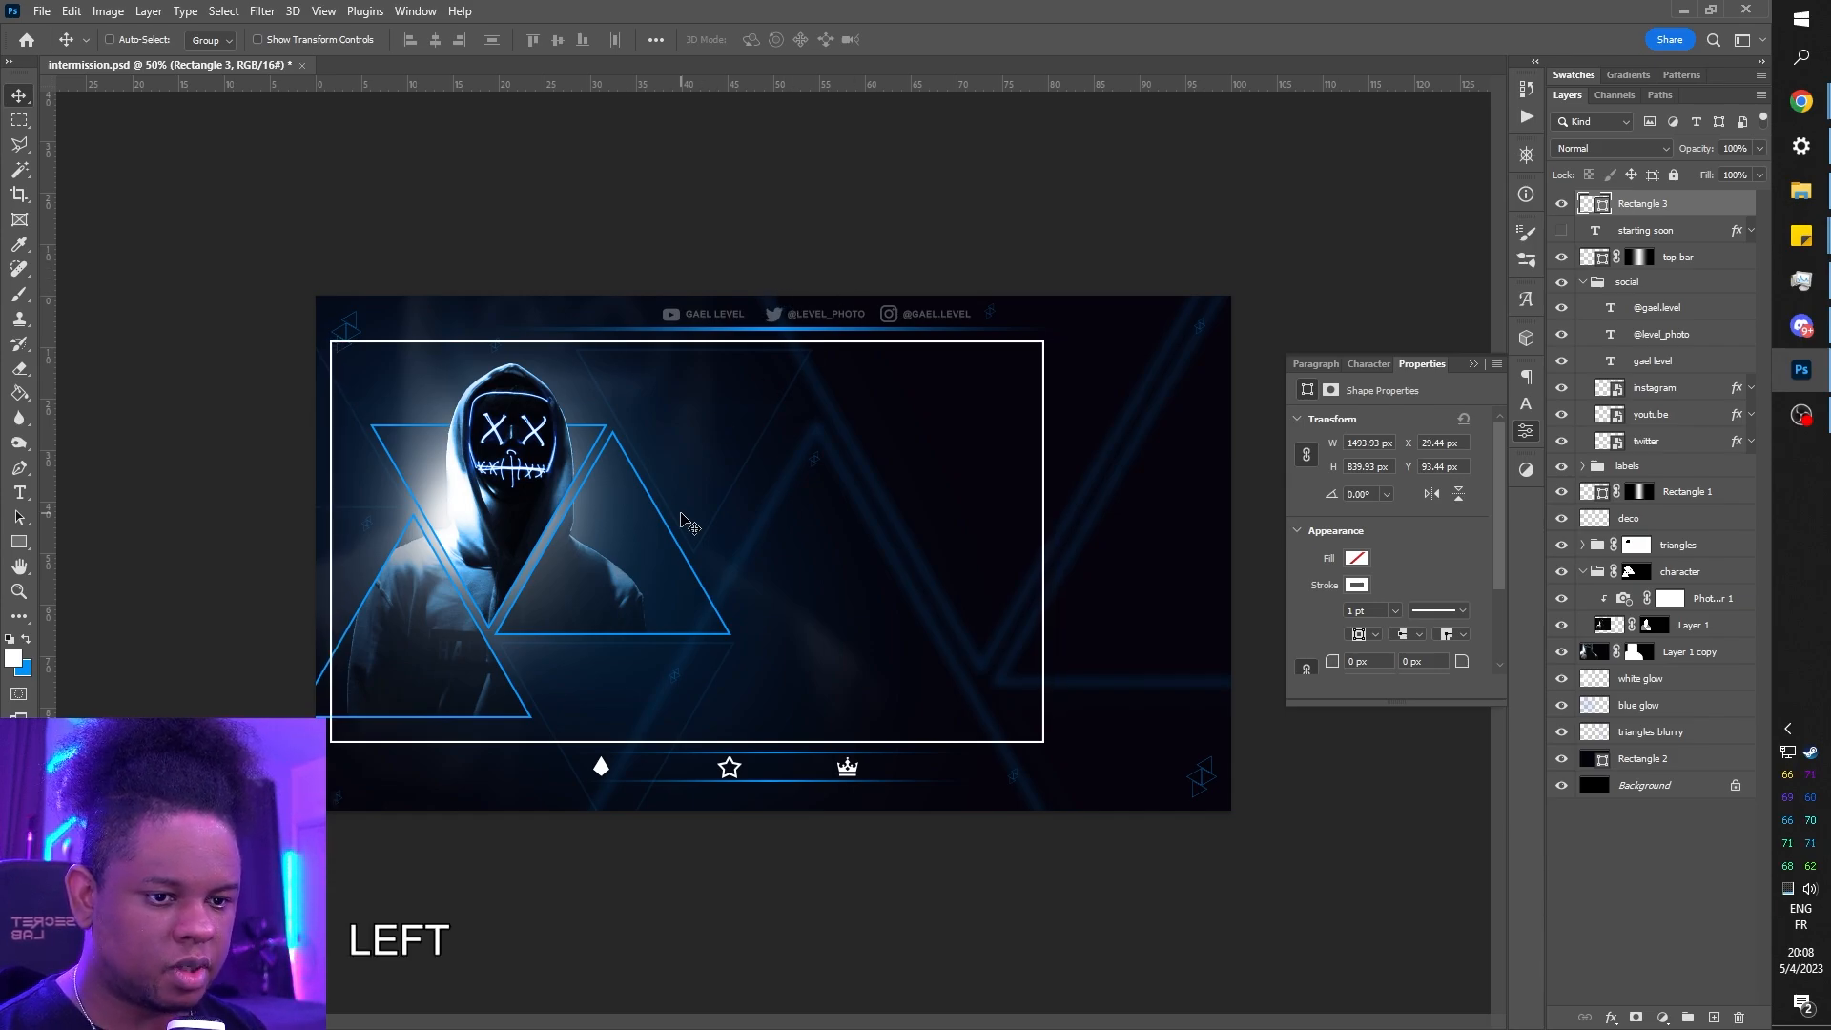
key(Right)
key(Left)
key(Right)
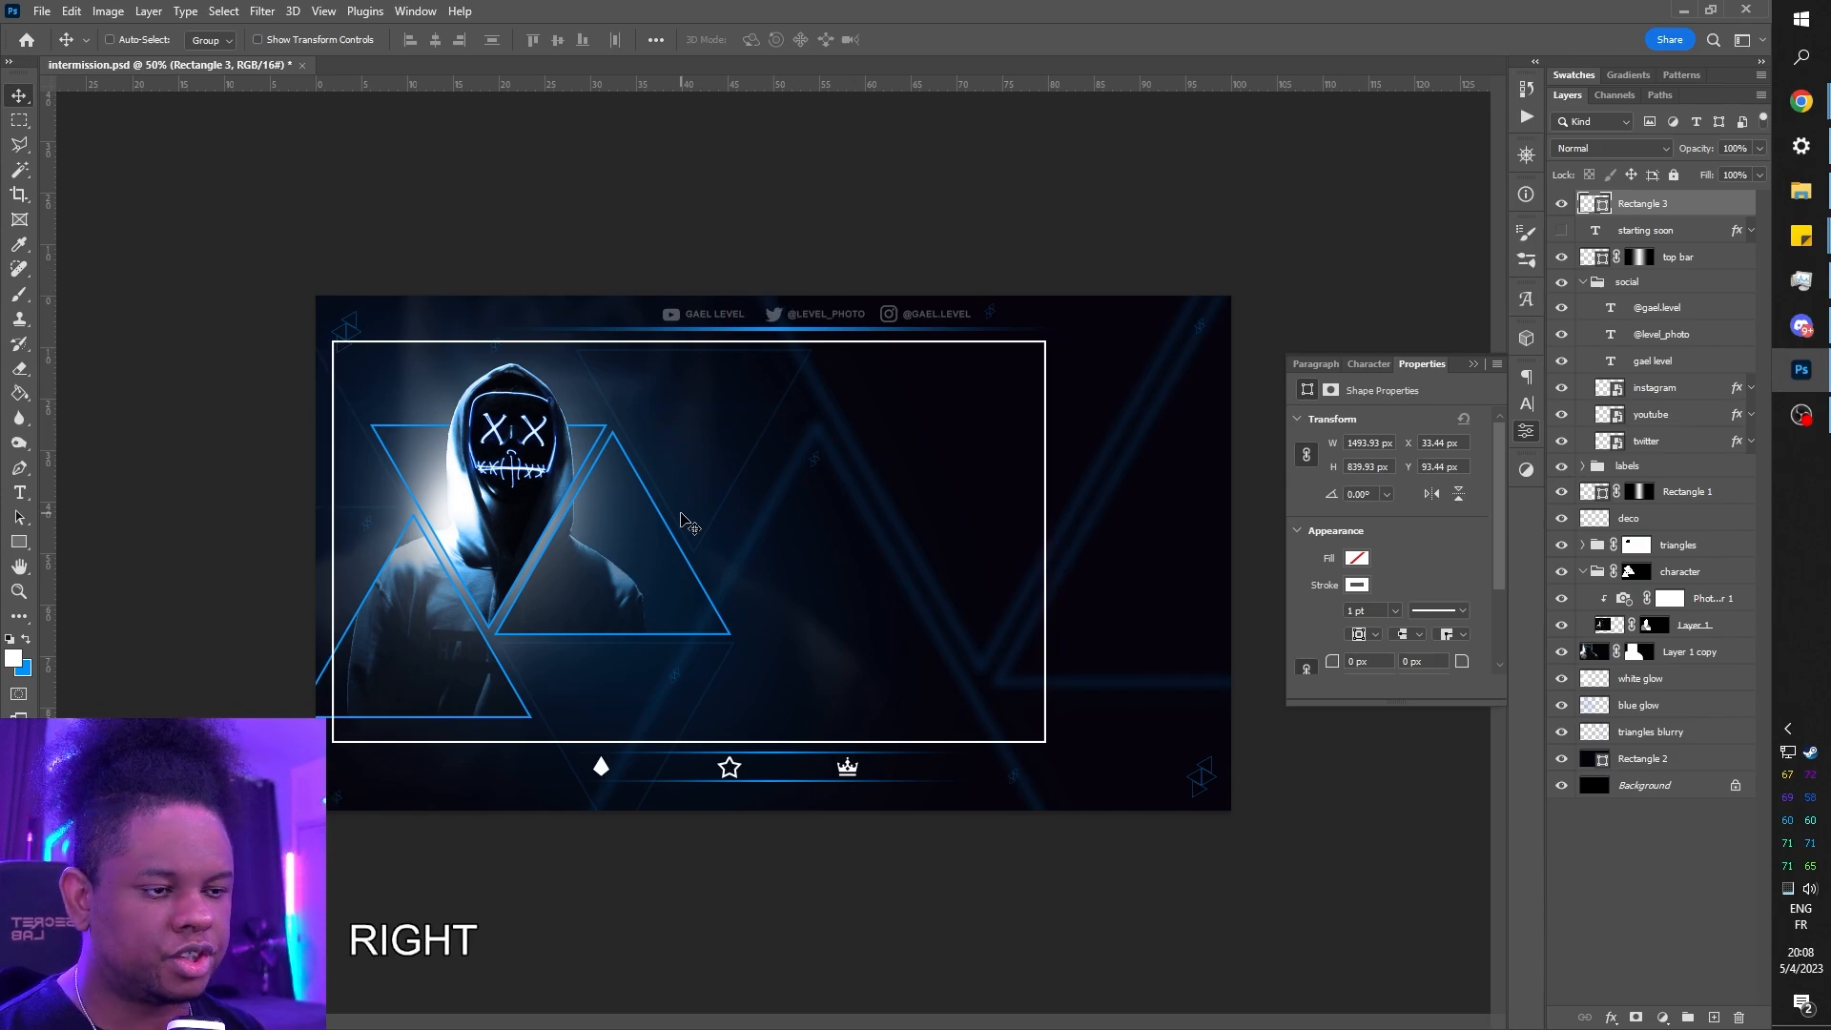
- Duplicate the rectangle to the right and align the copy's right edge to a vertical guide that mirrors the original's left margin
key(alt)
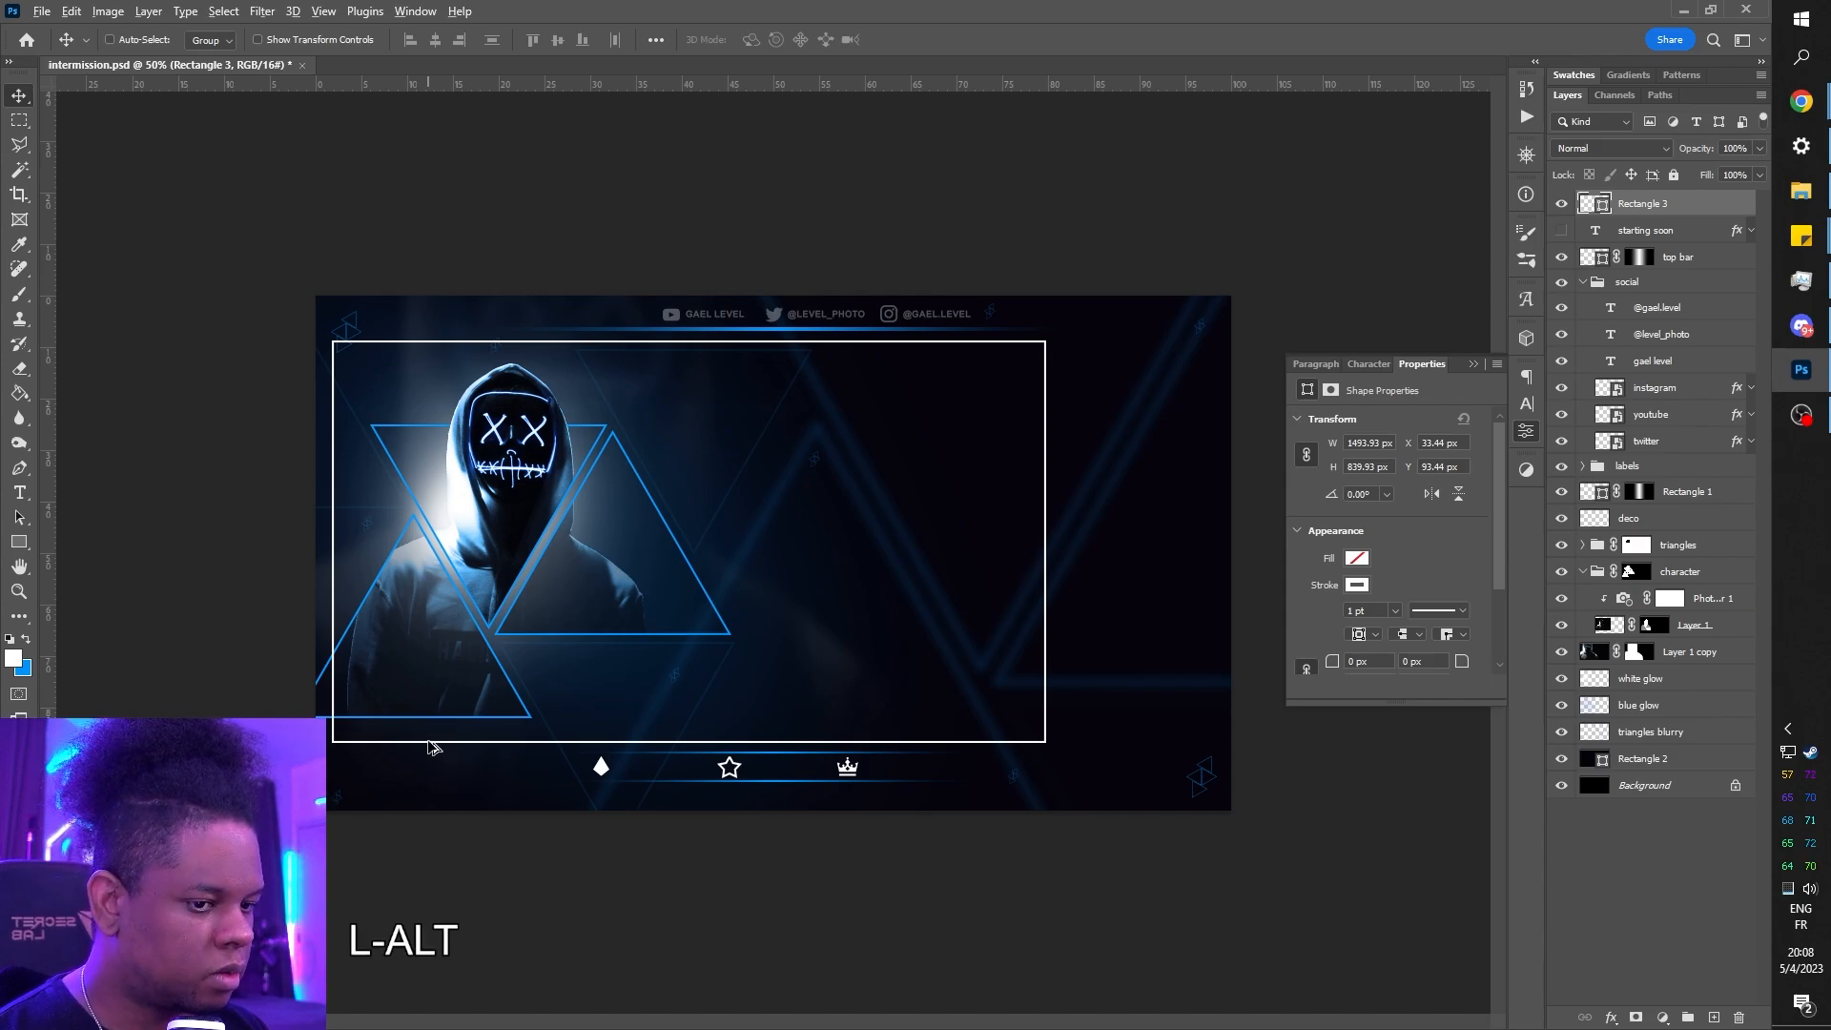
drag(432, 747, 603, 760)
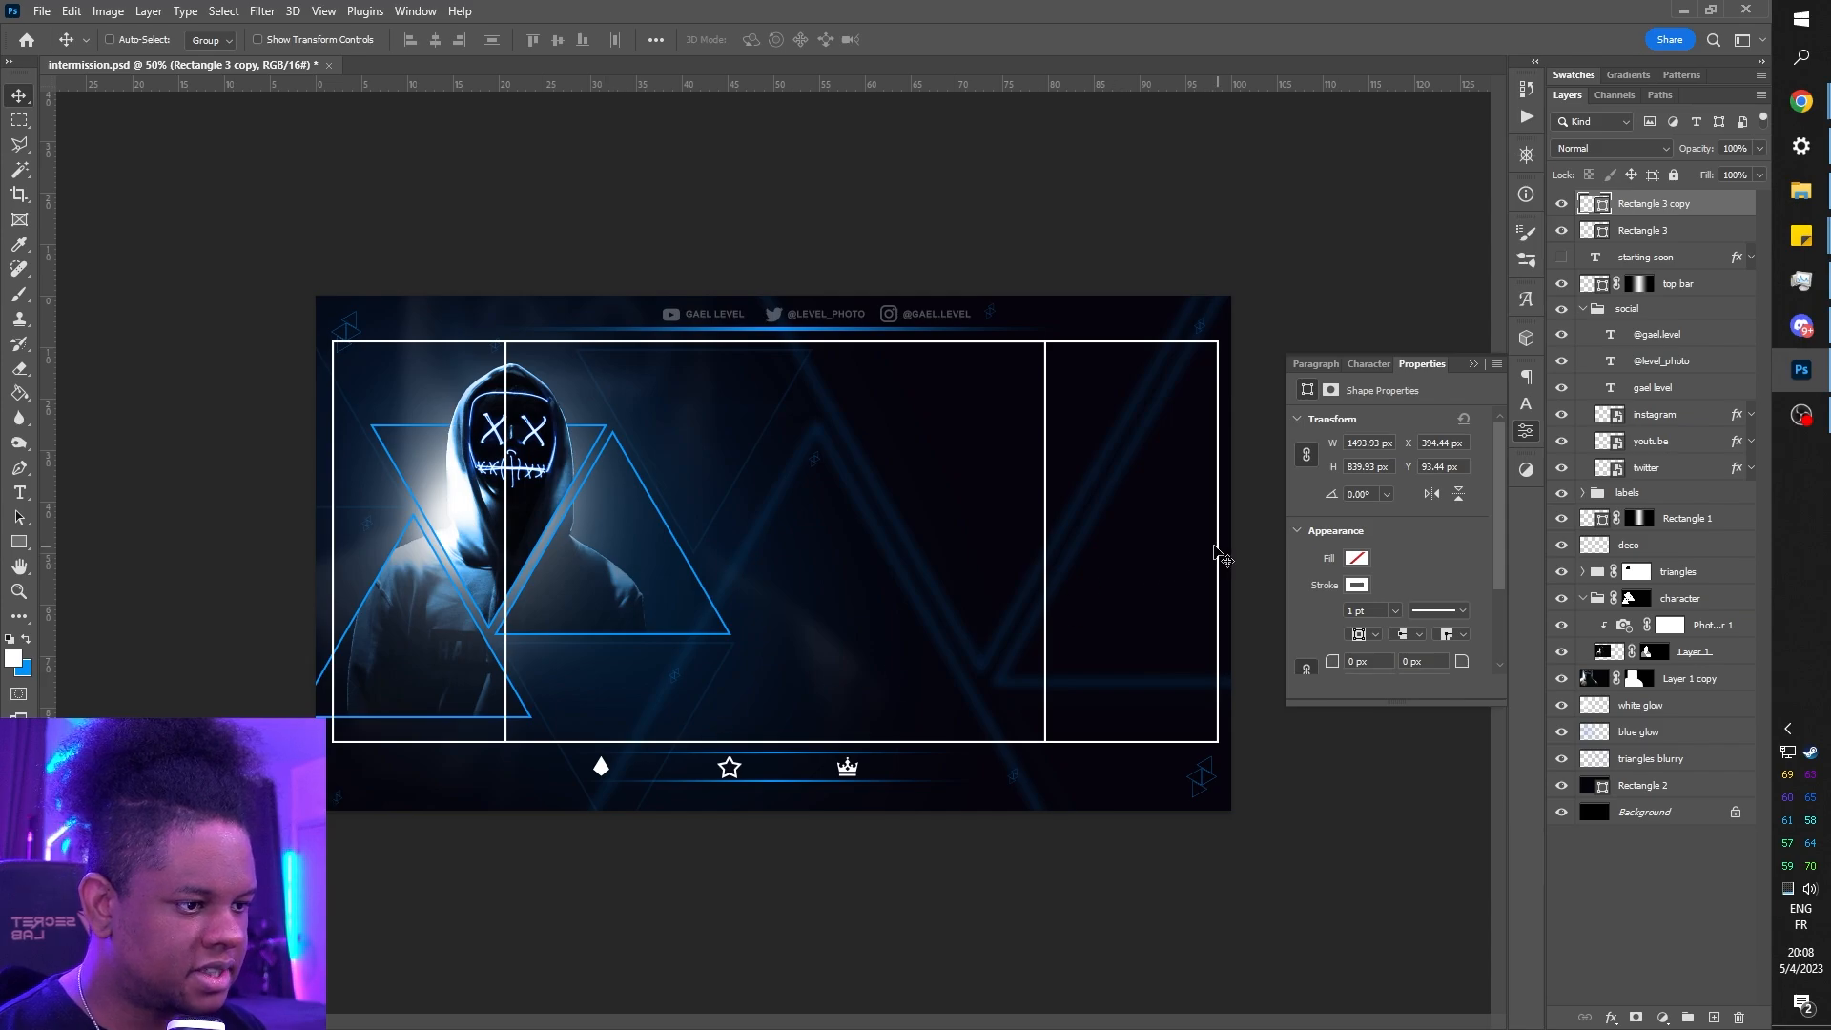
key(m)
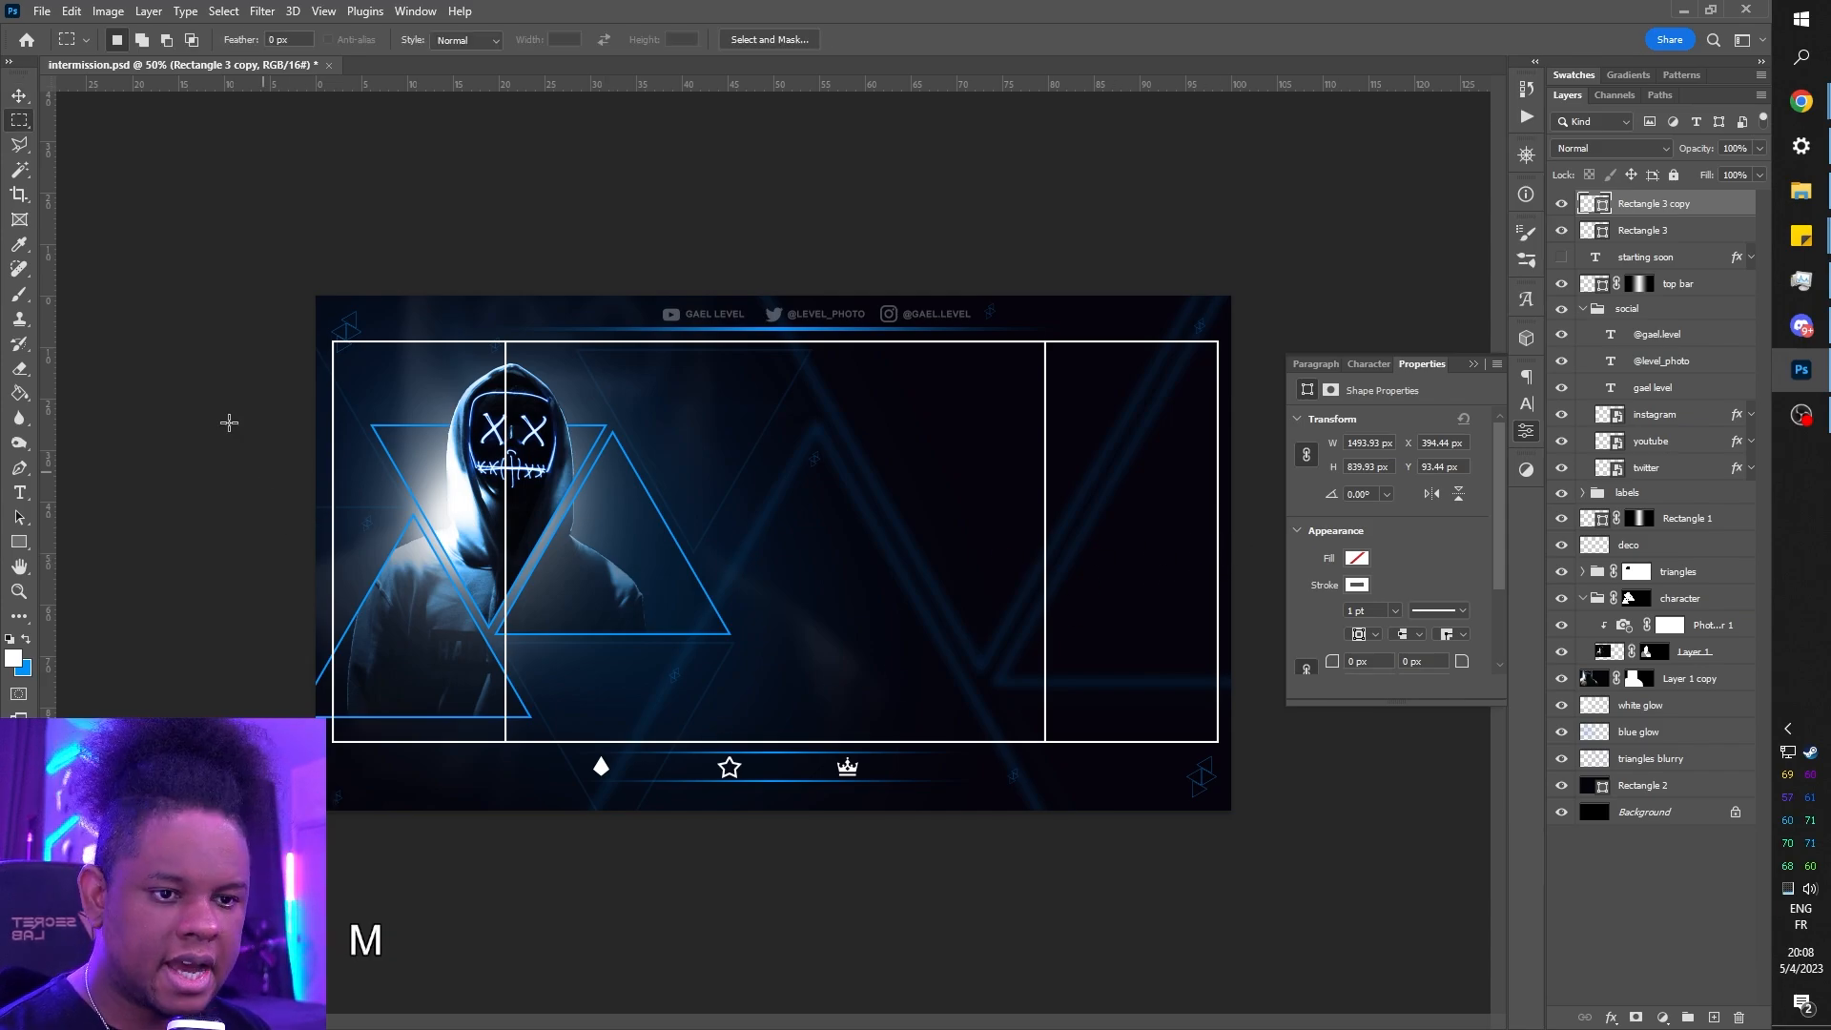
drag(299, 385, 1225, 543)
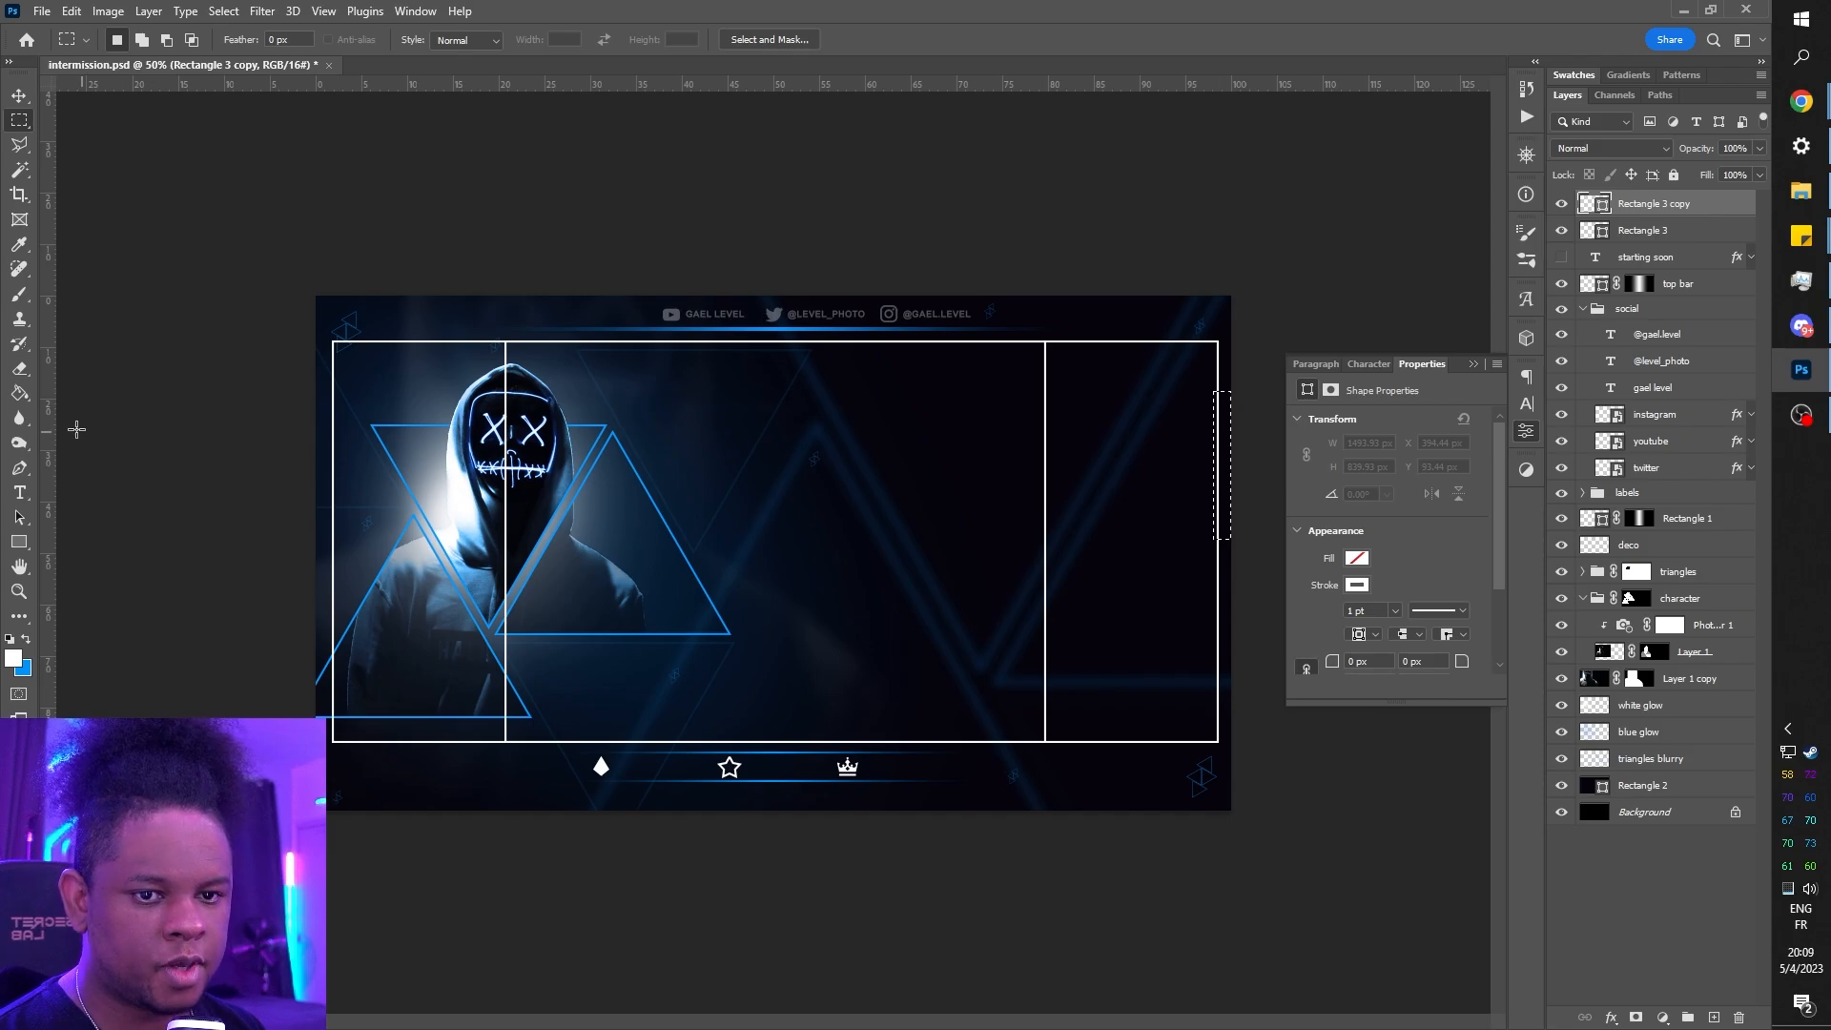
drag(51, 425, 1209, 489)
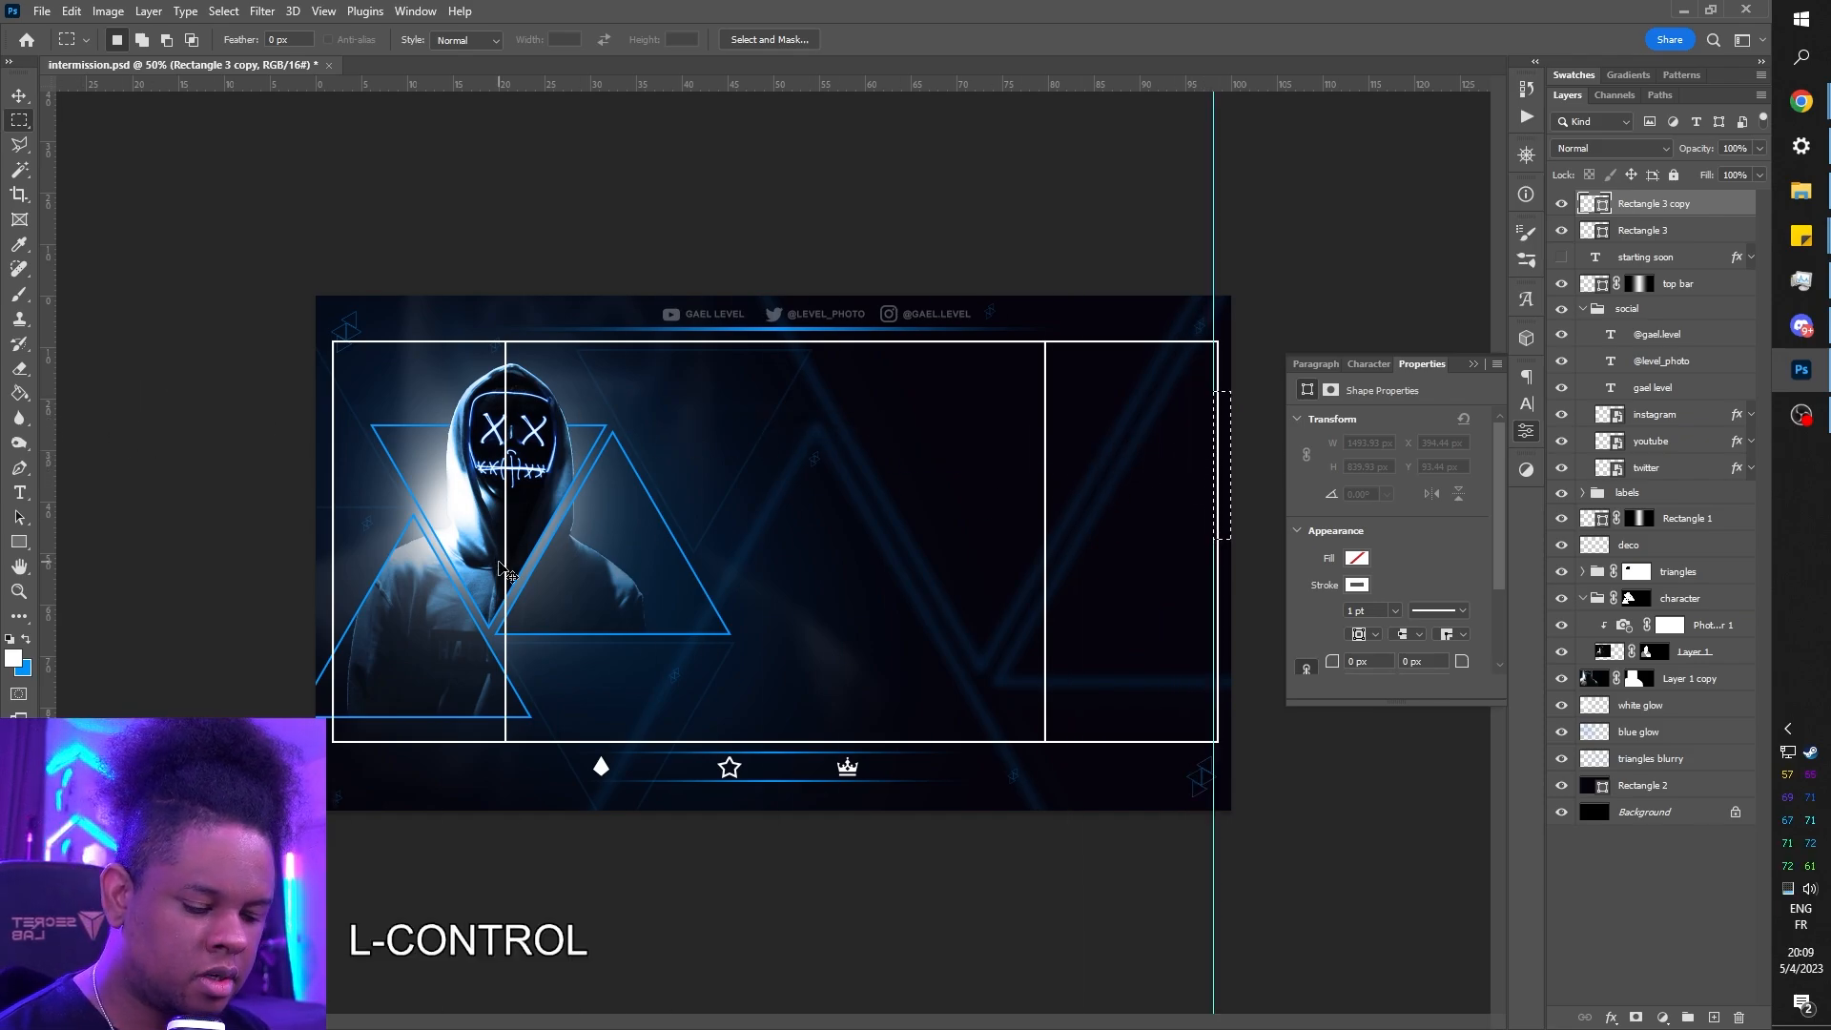
key(ctrl+d)
key(v)
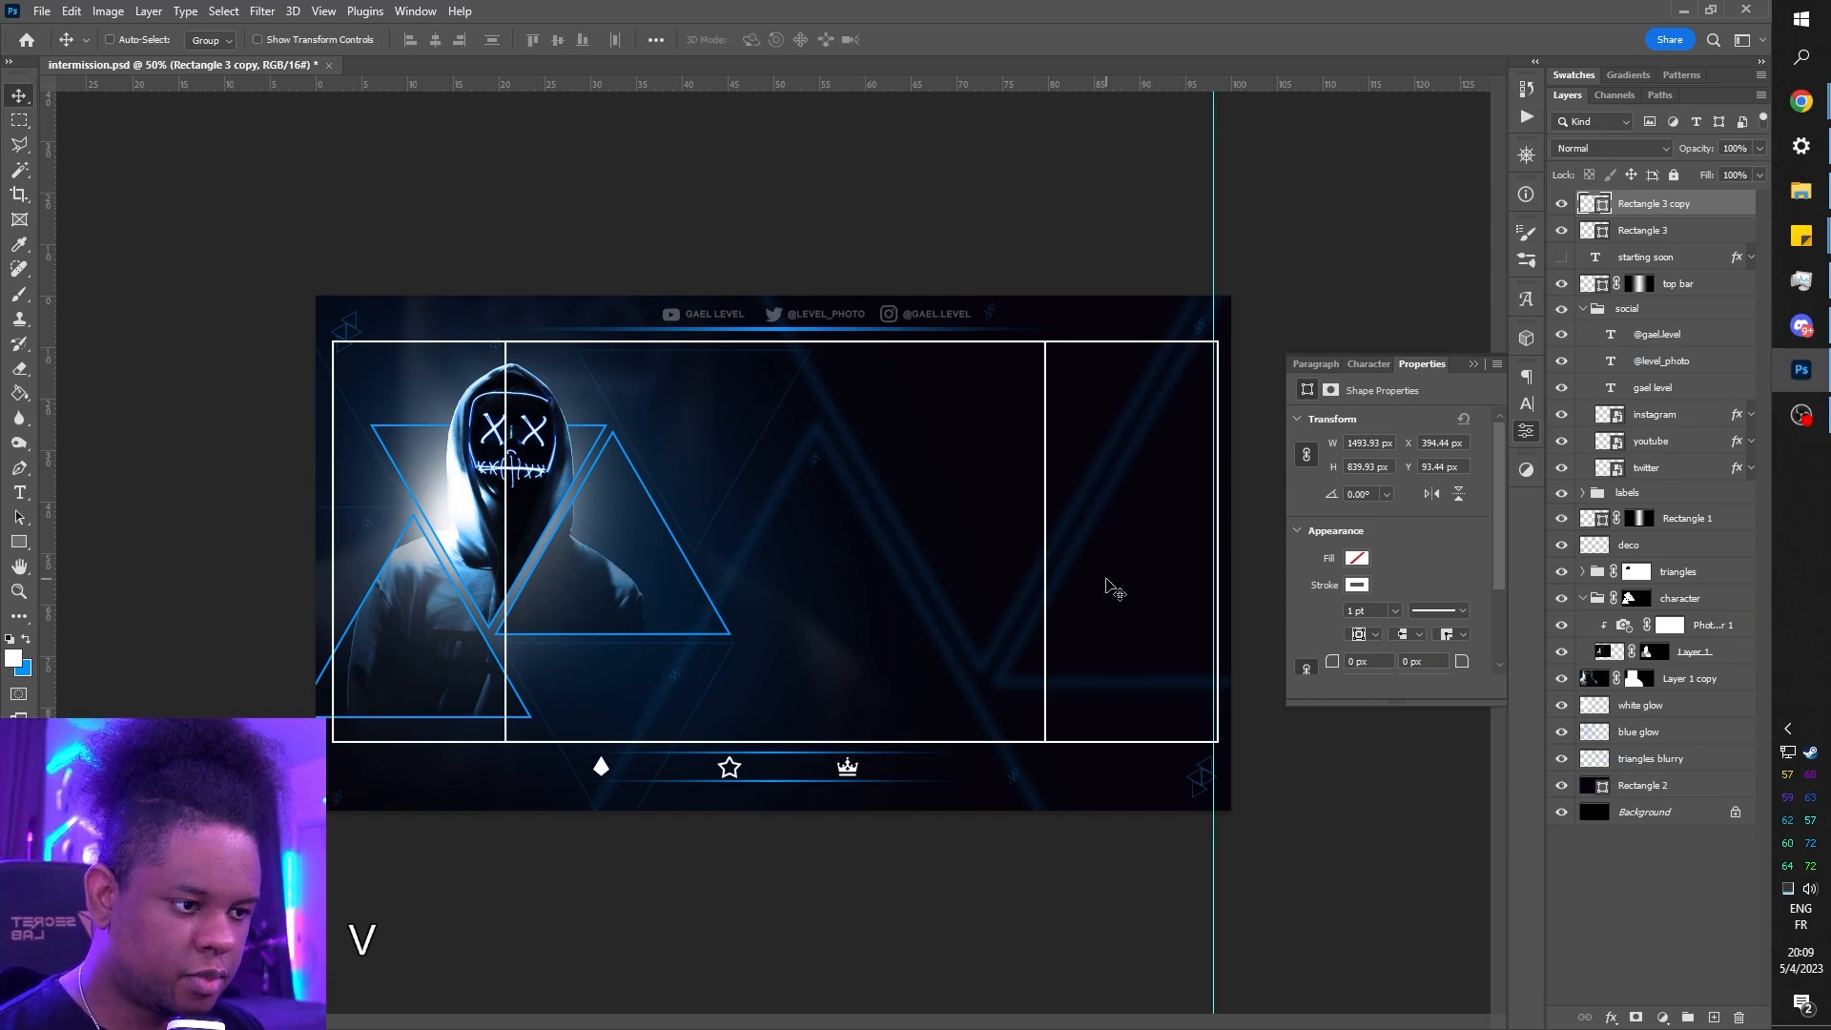
drag(1134, 579, 1120, 573)
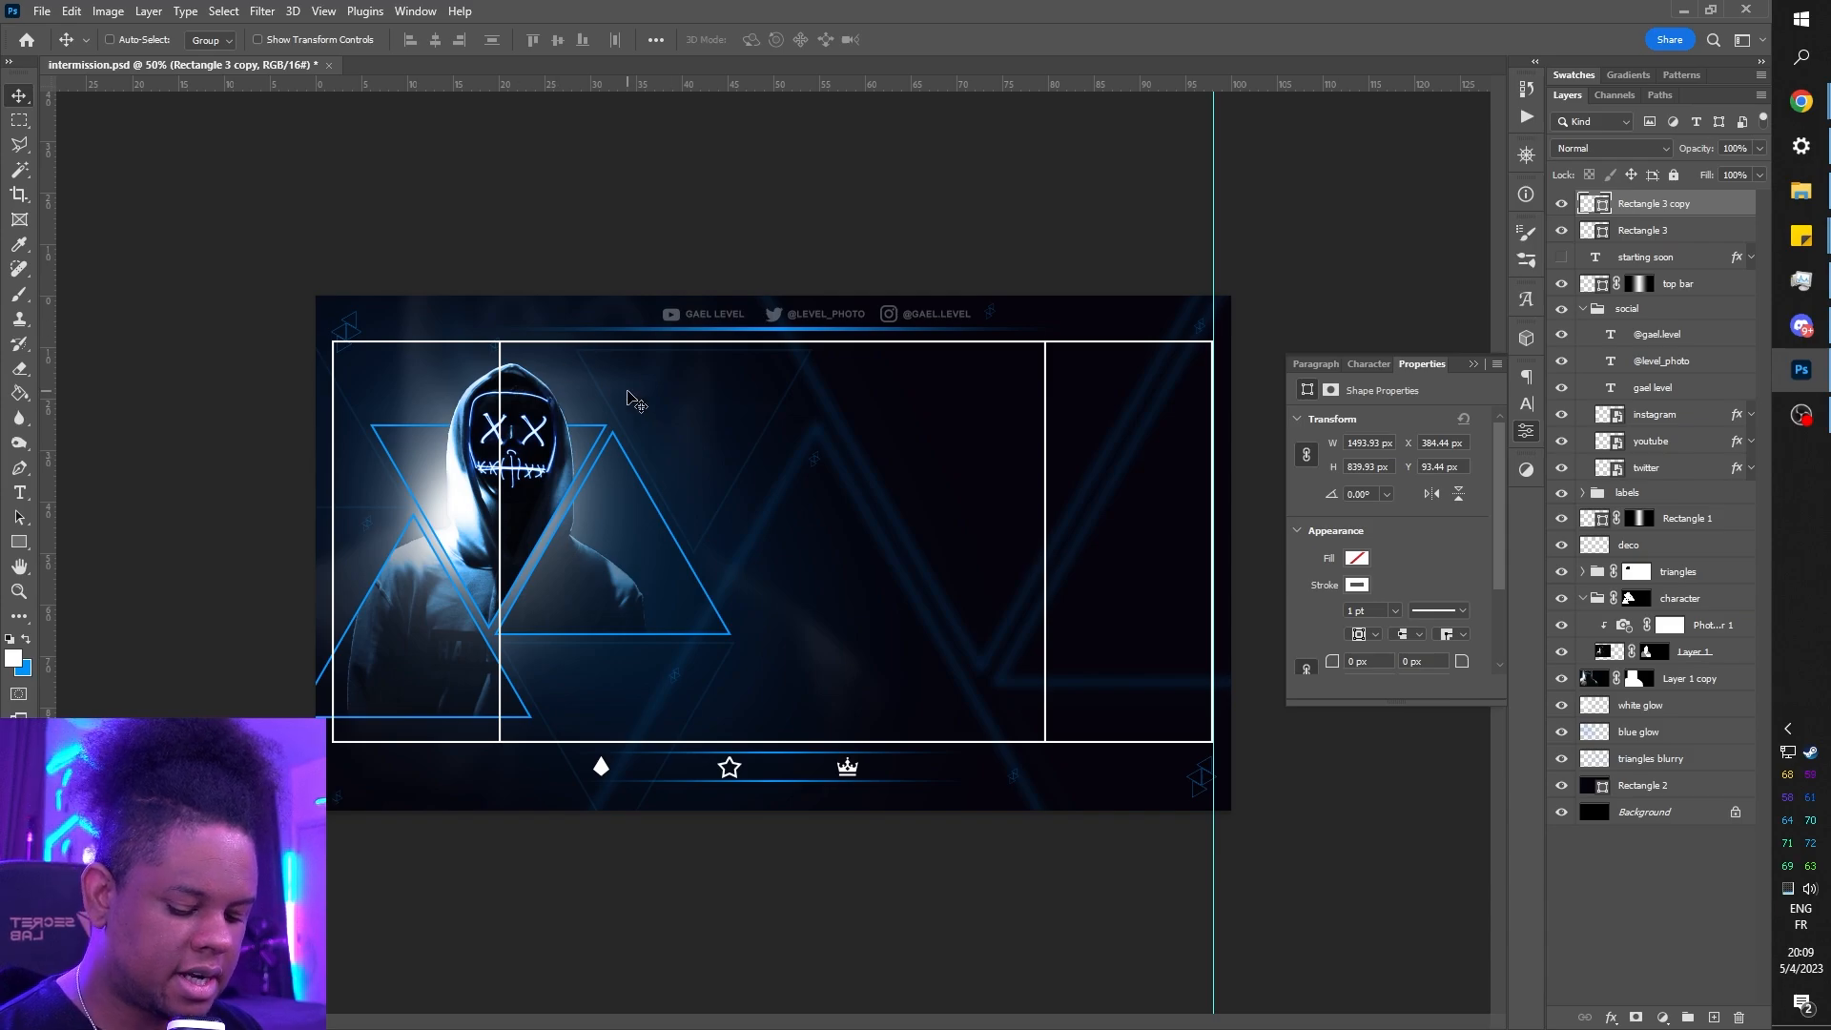
- Narrow the rectangle copy from its left side to about 331 px wide, leaving a small gap beside the large frame
key(ctrl+t)
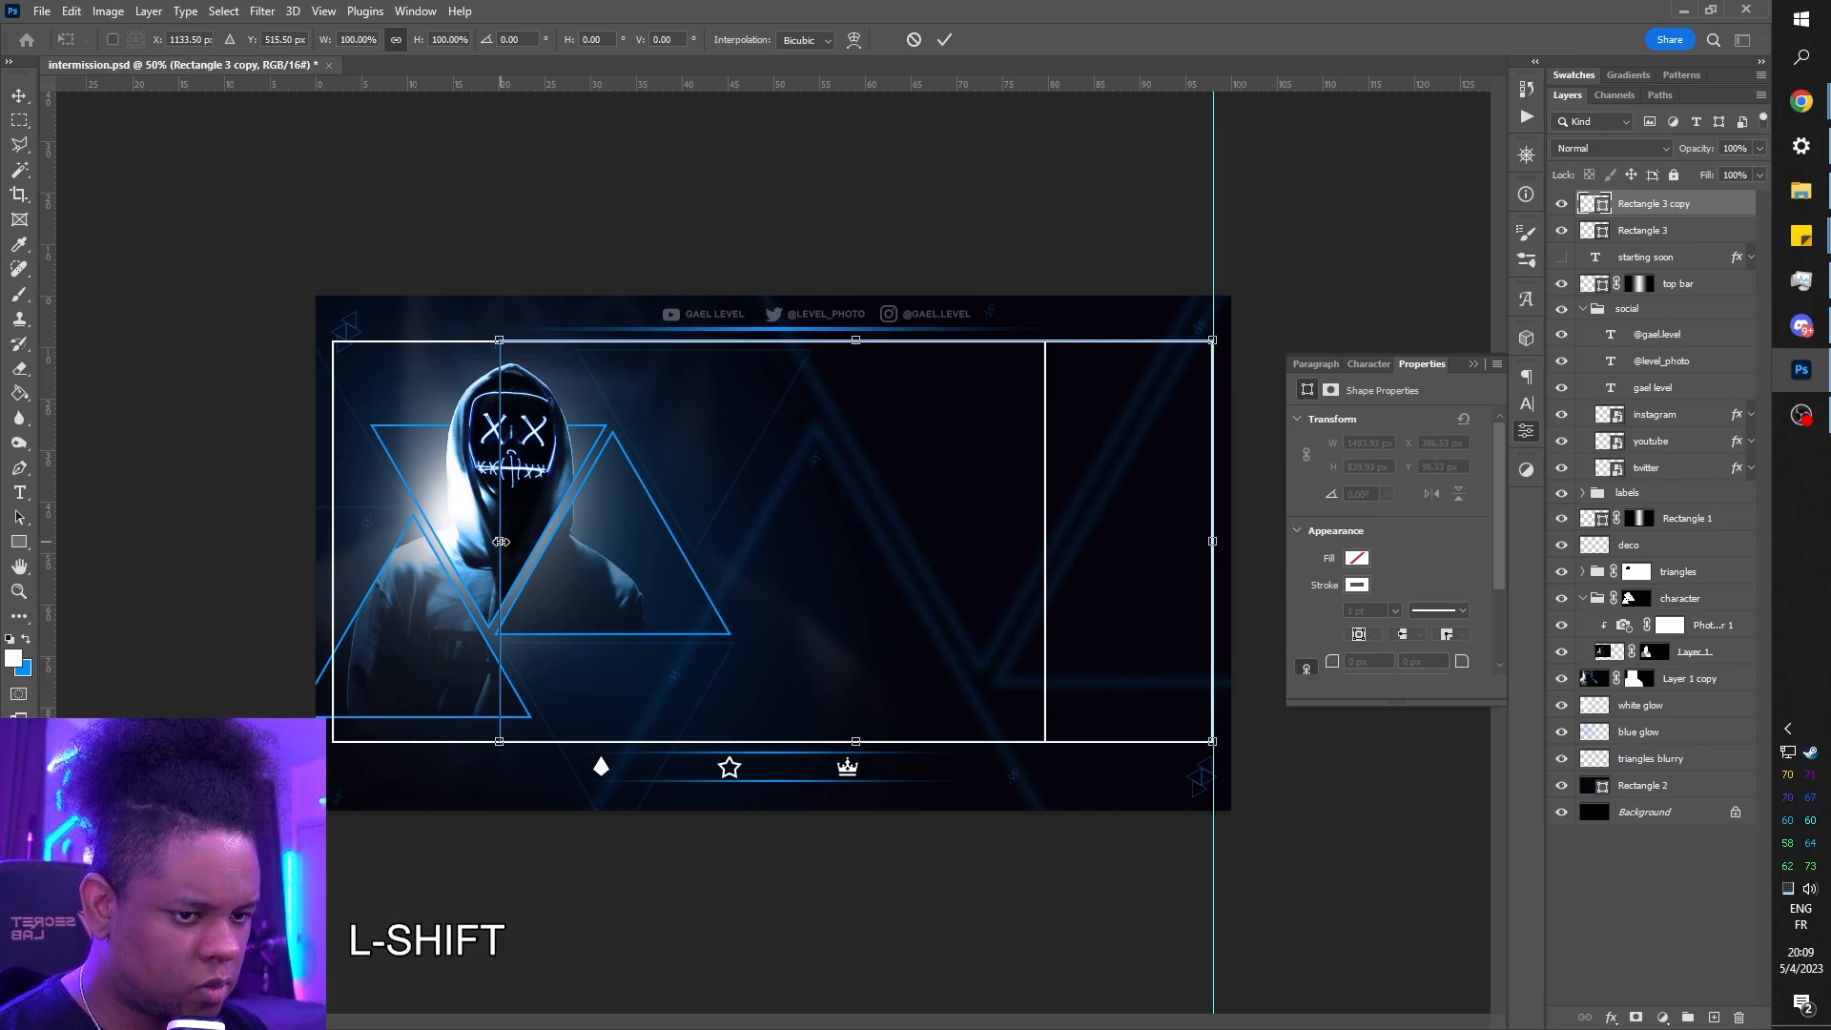
drag(500, 542, 1055, 558)
key(Return)
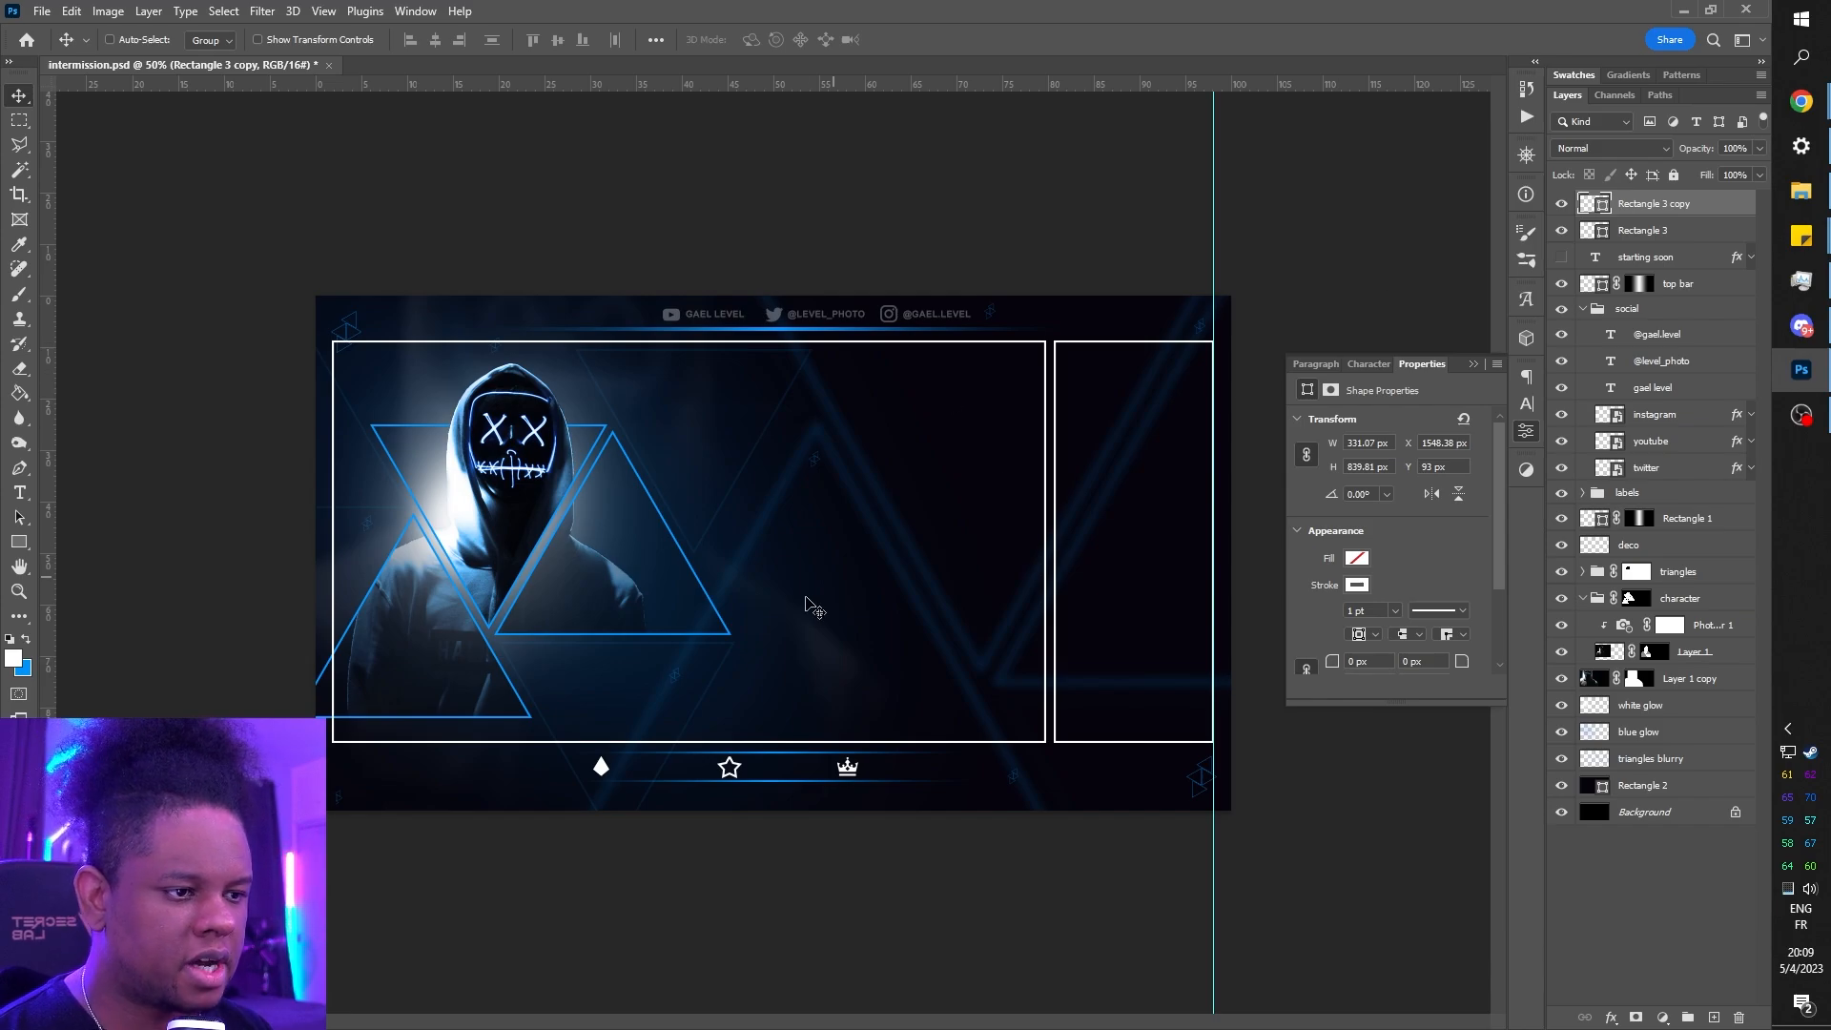
- Change the stroke colour of both frame rectangles to the recently used blue
shift+click(1635, 234)
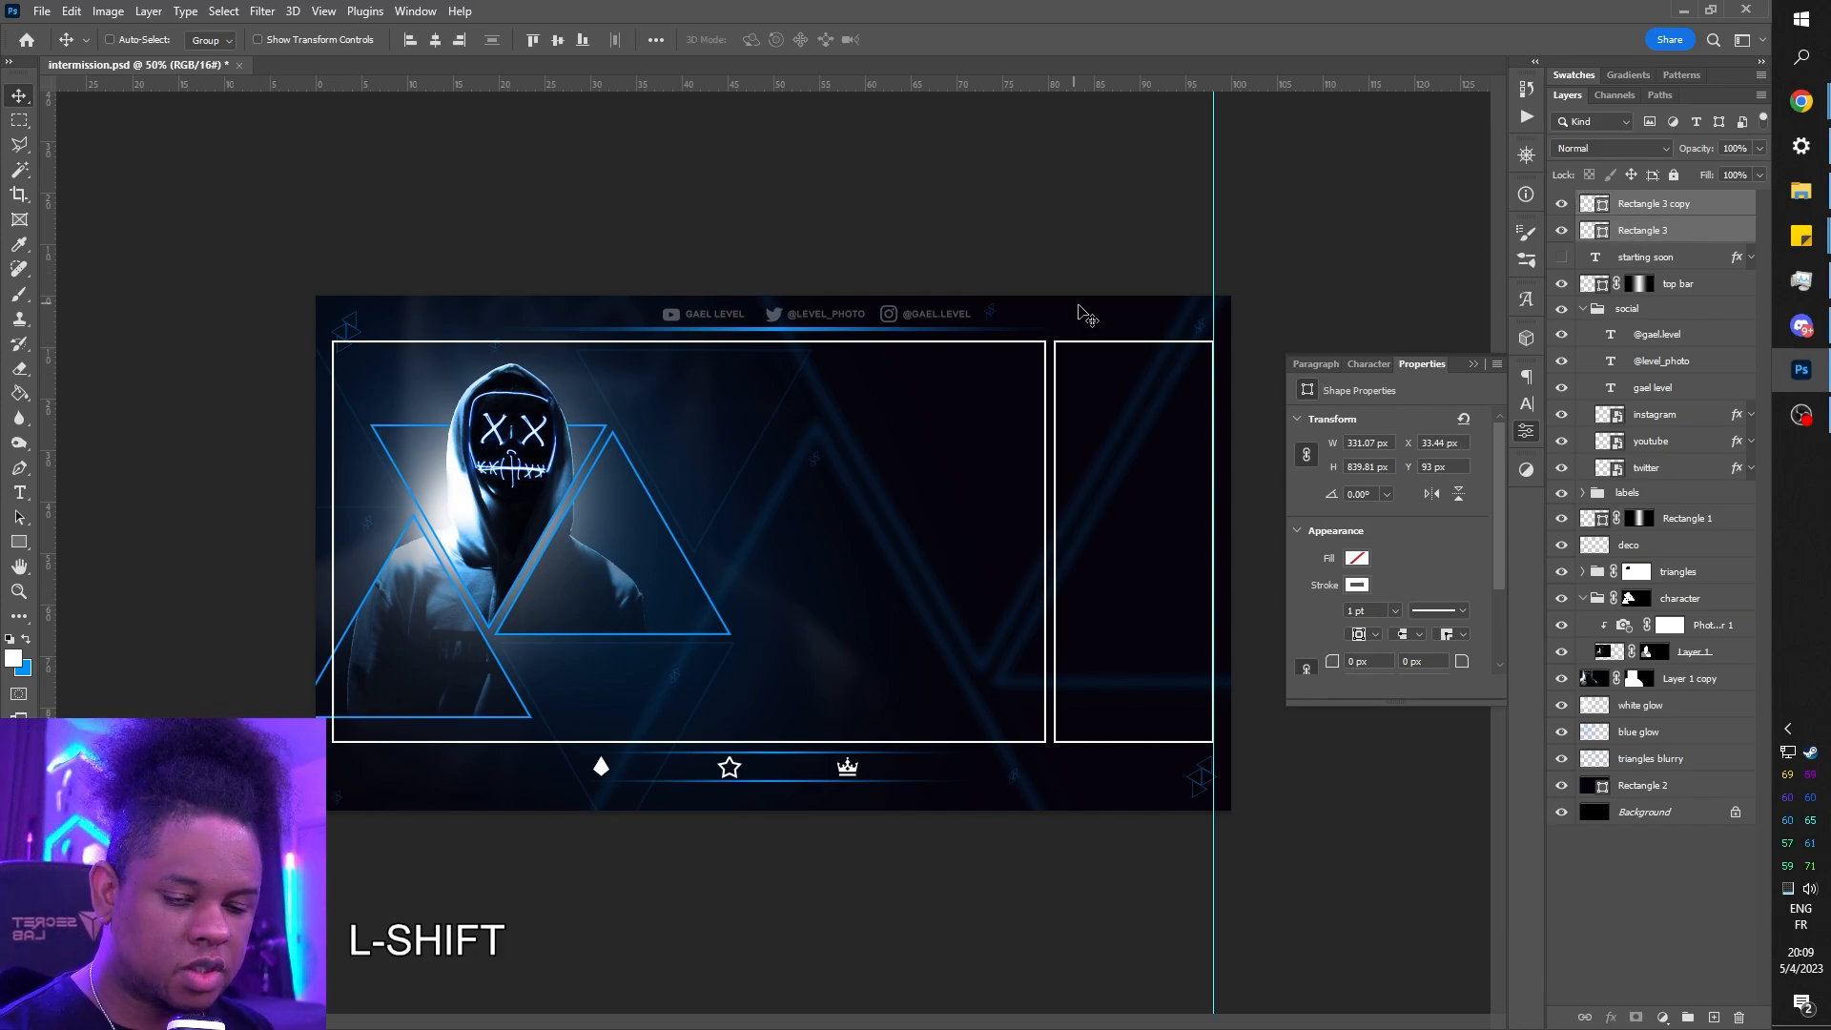
key(u)
click(214, 39)
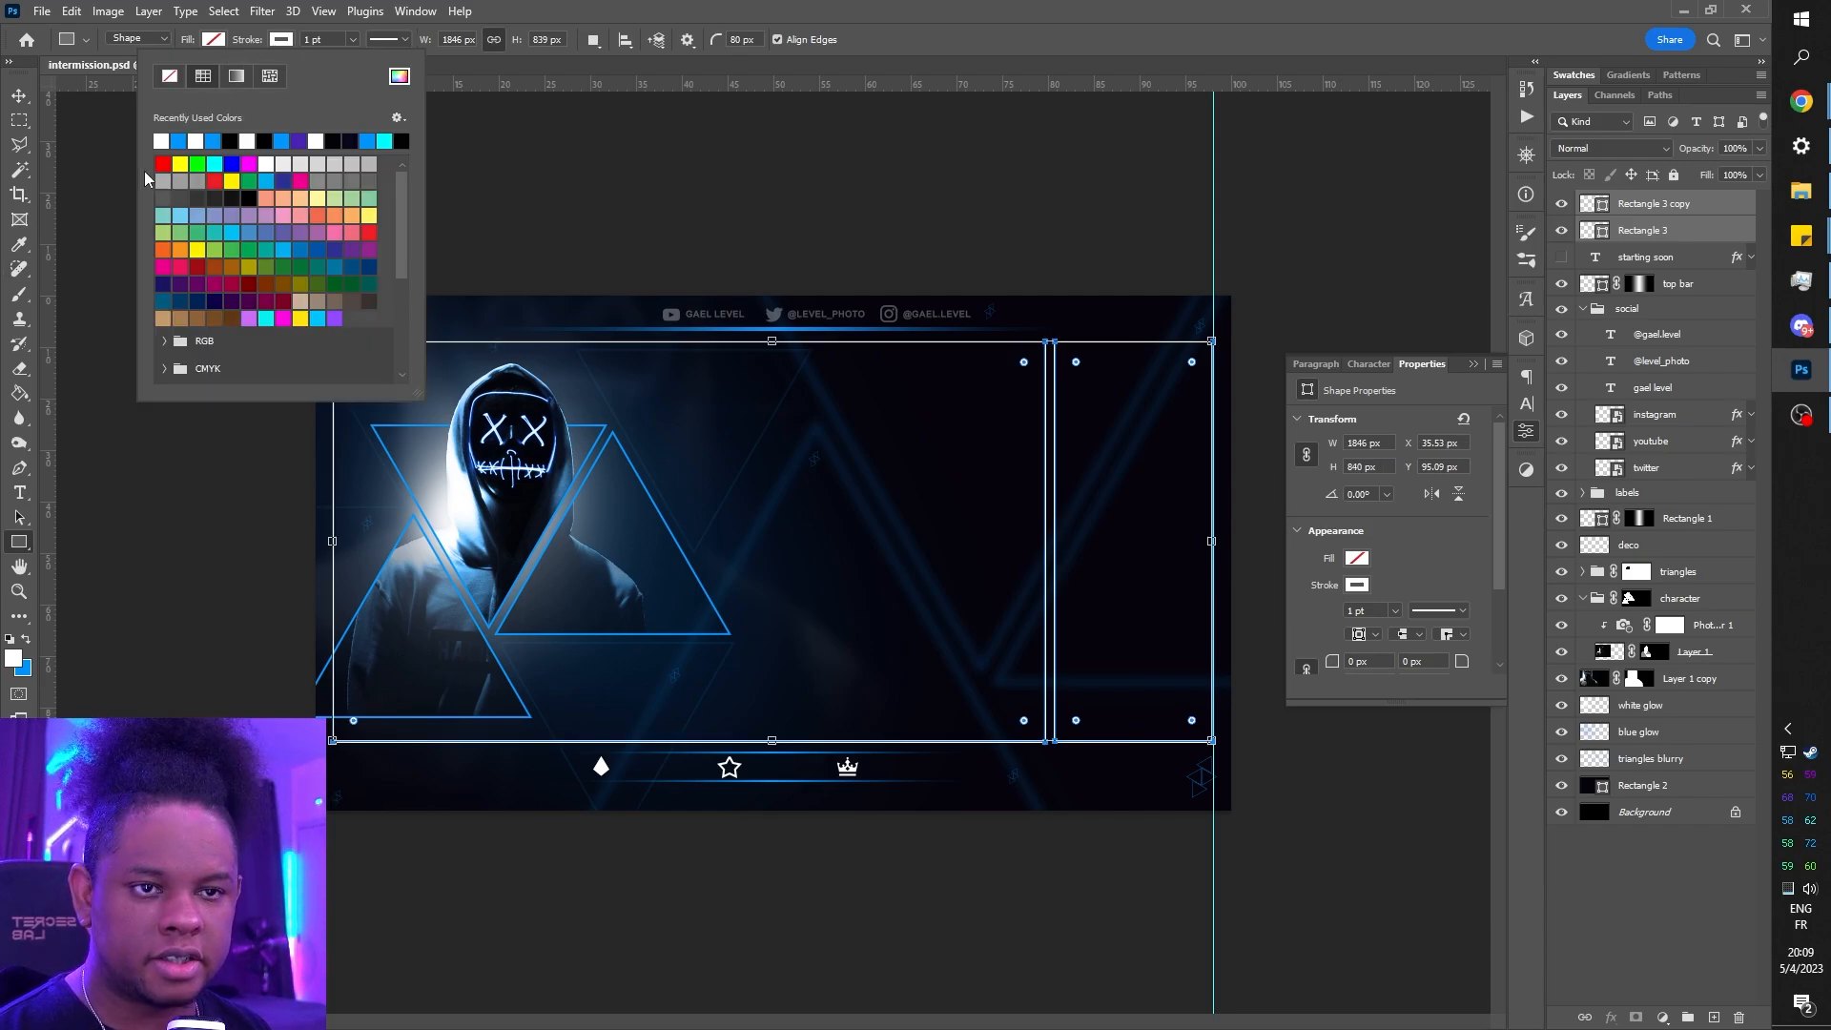
click(216, 141)
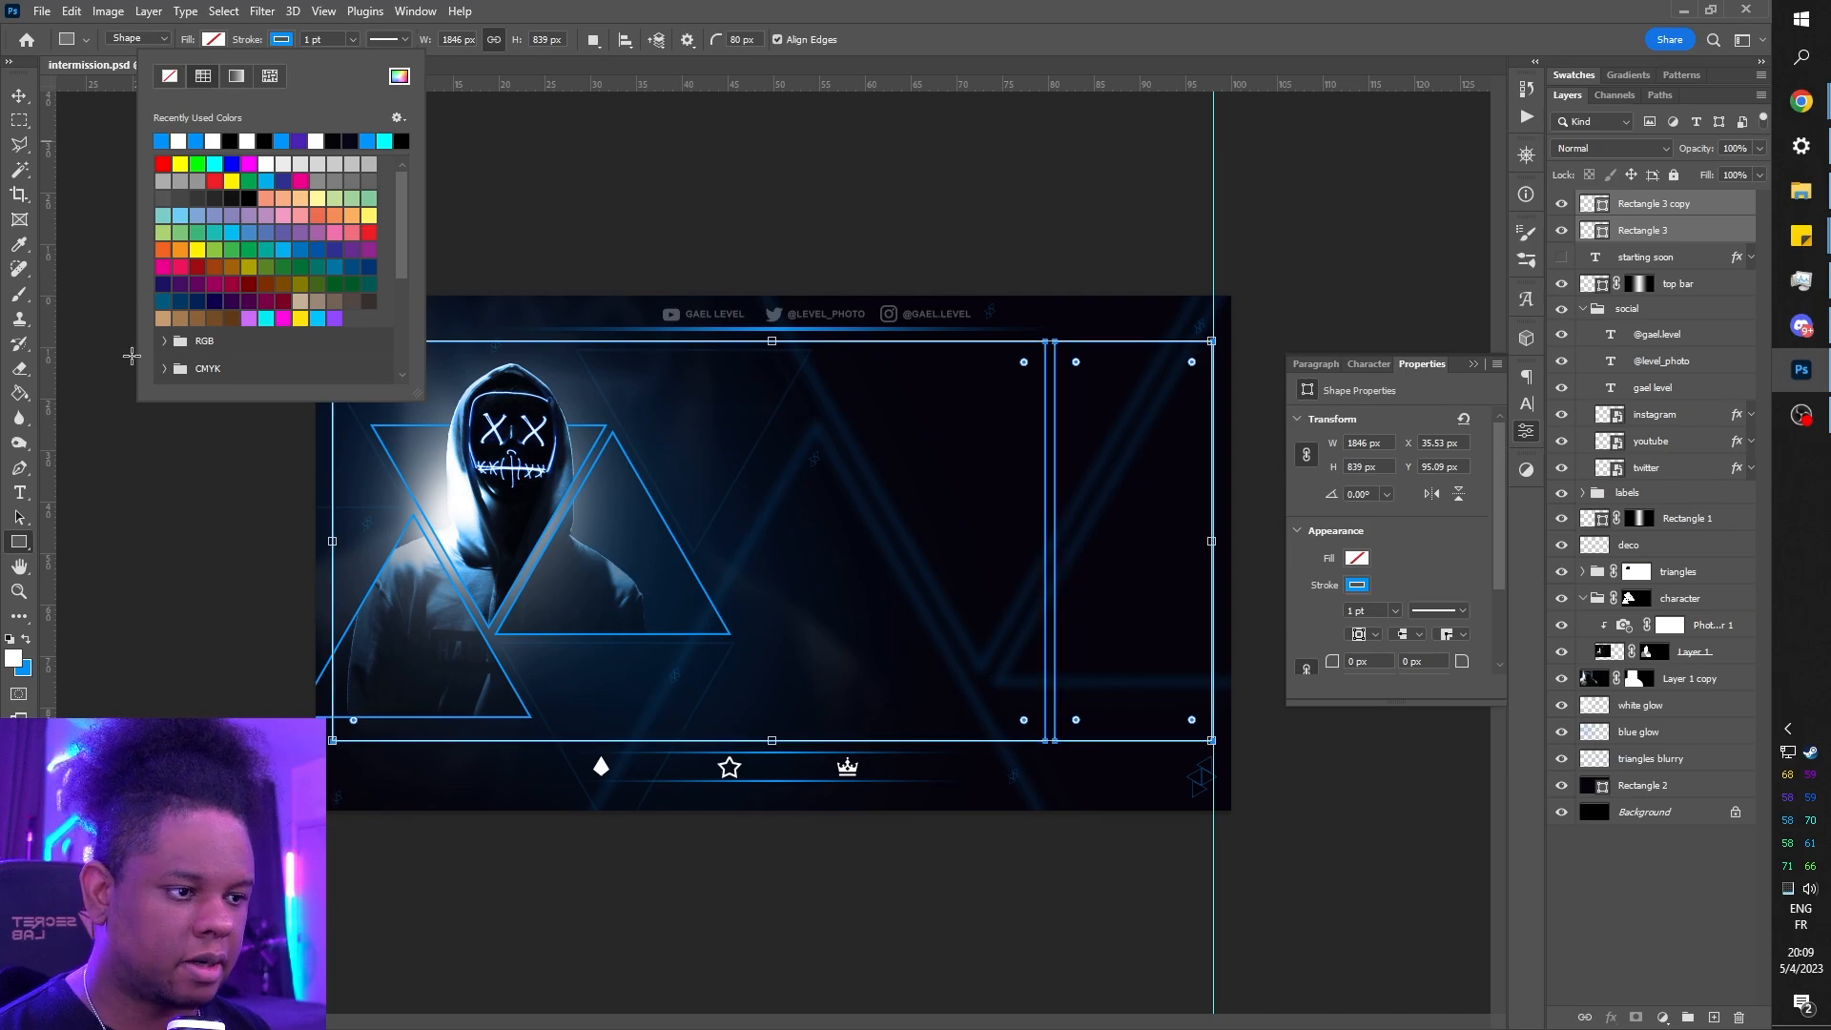
click(19, 96)
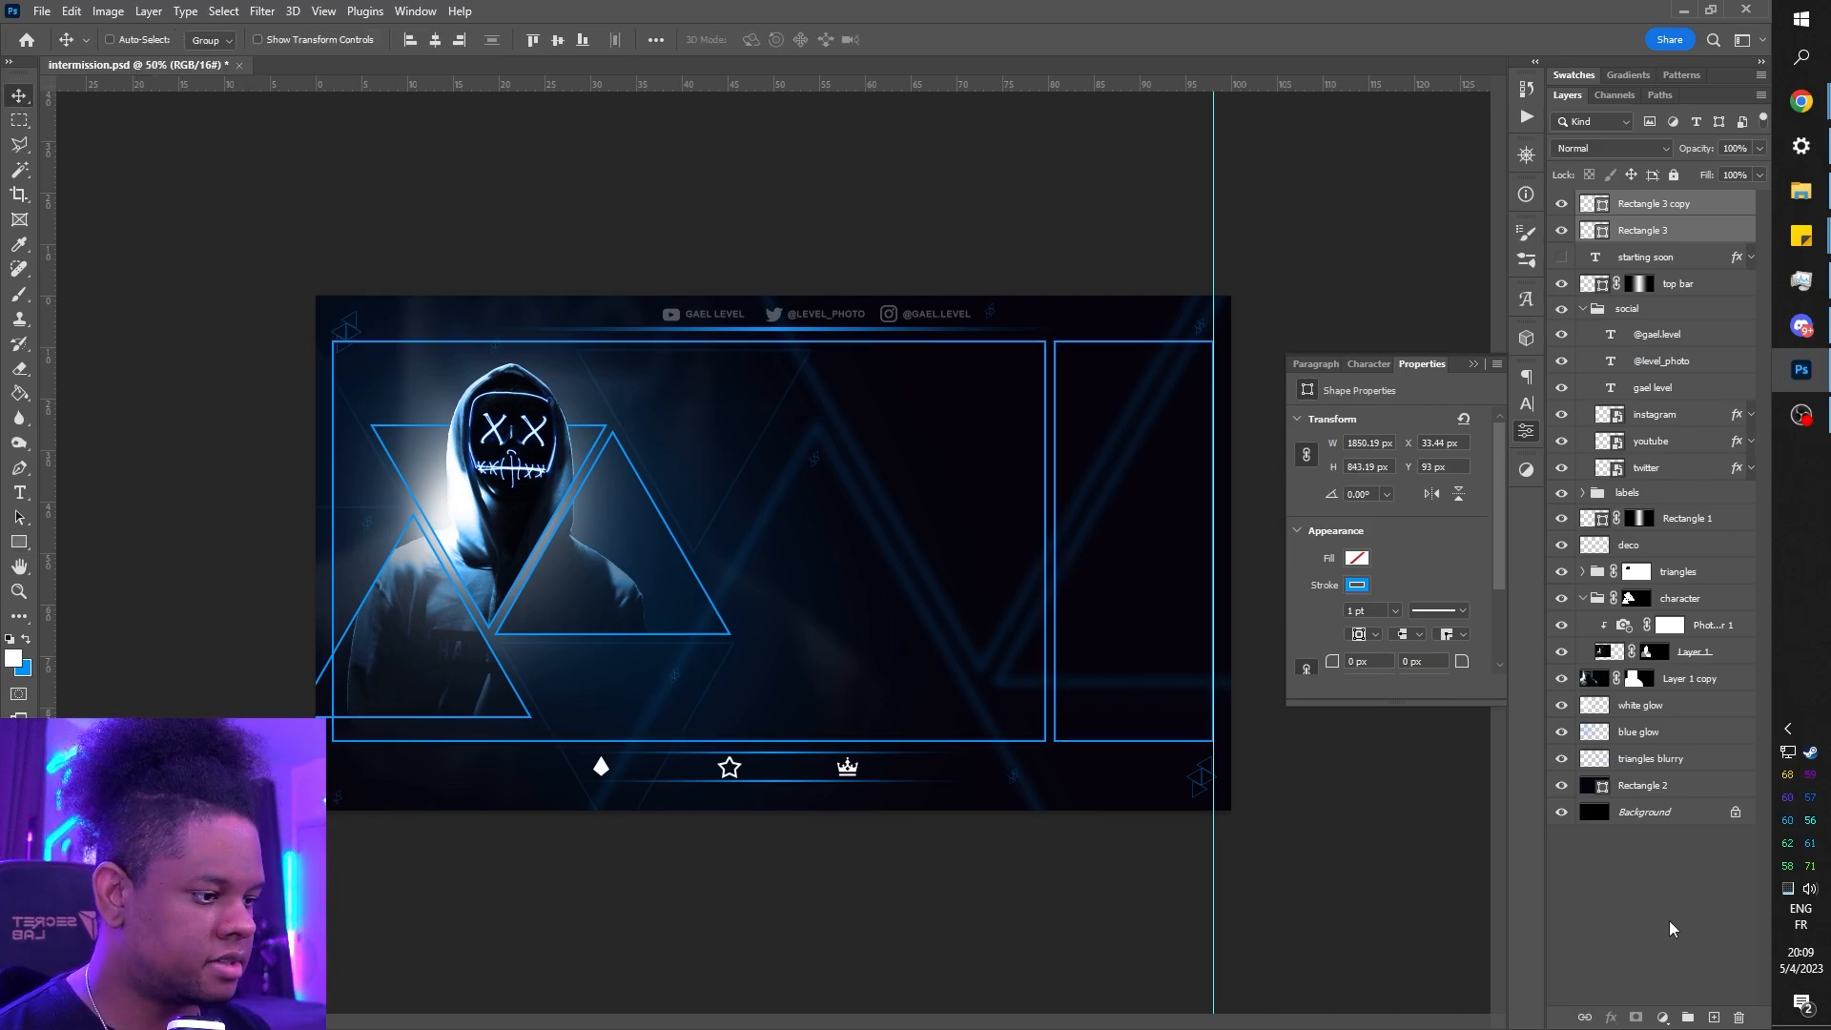
- Rename the large rectangle's layer "cam frame" and the narrow rectangle's layer "chat frame"
double_click(1640, 229)
text(cam f)
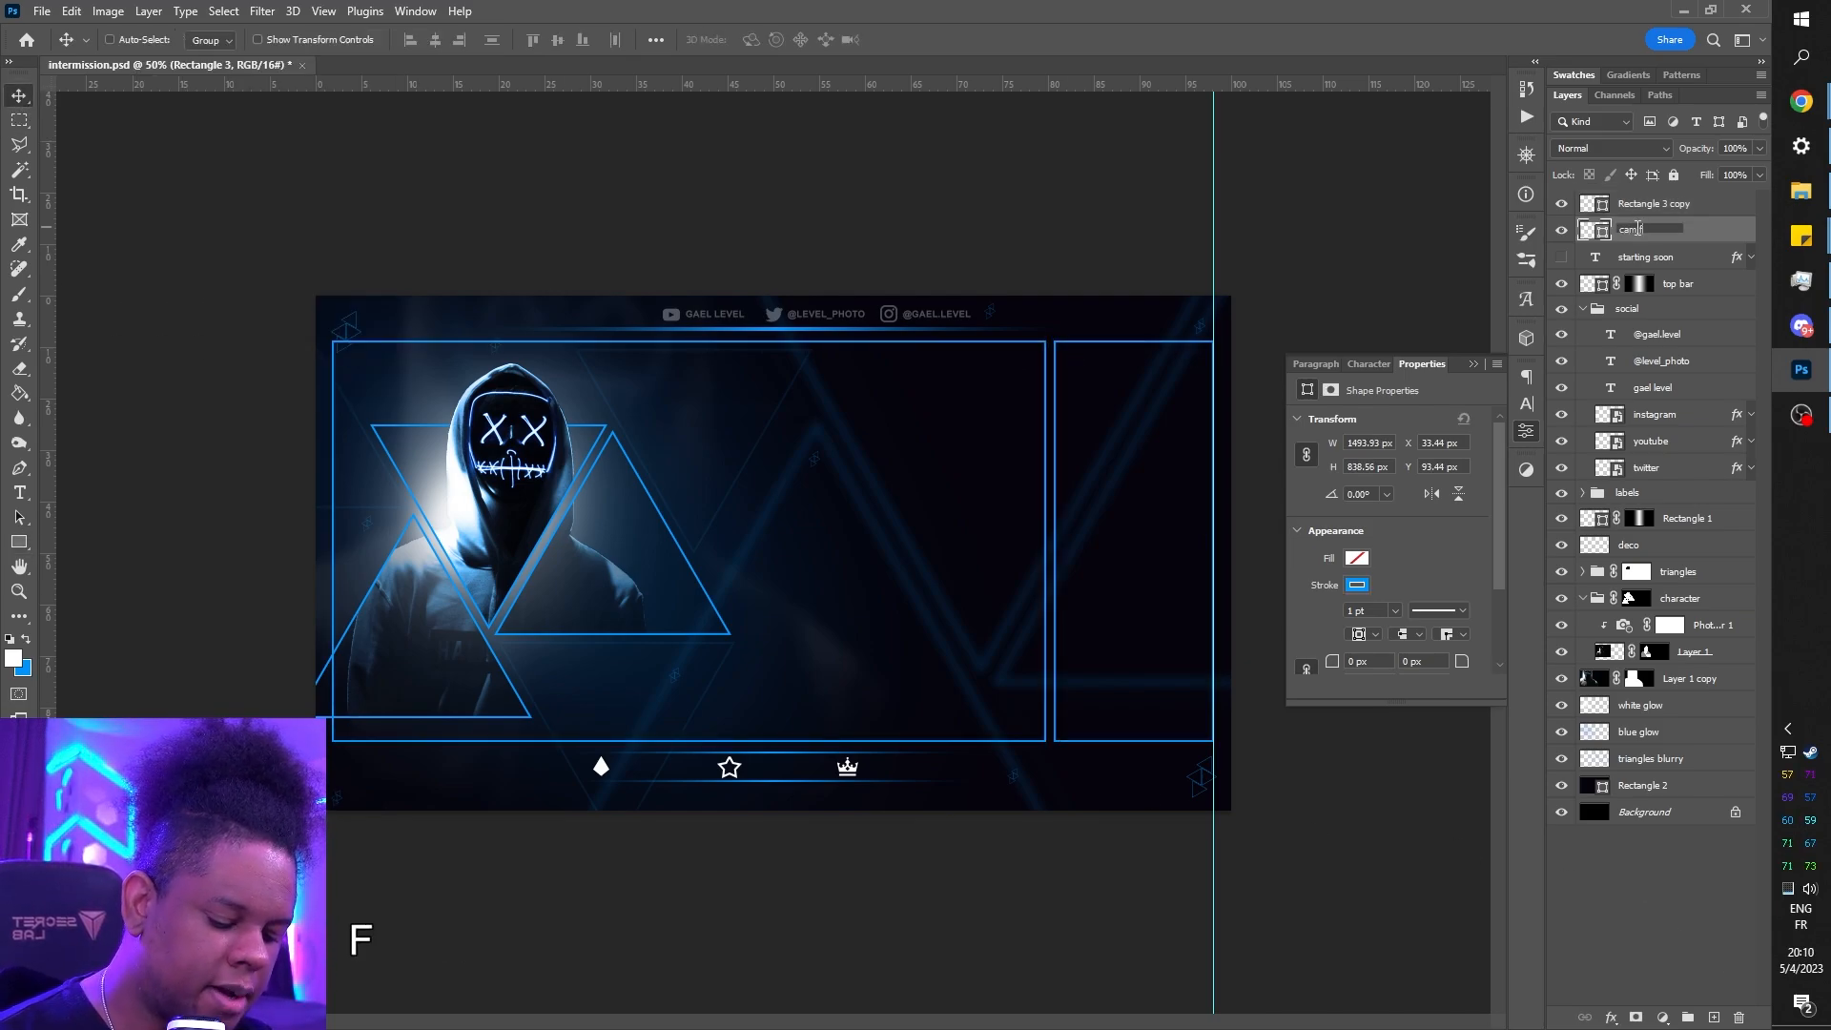
text(rame)
key(Return)
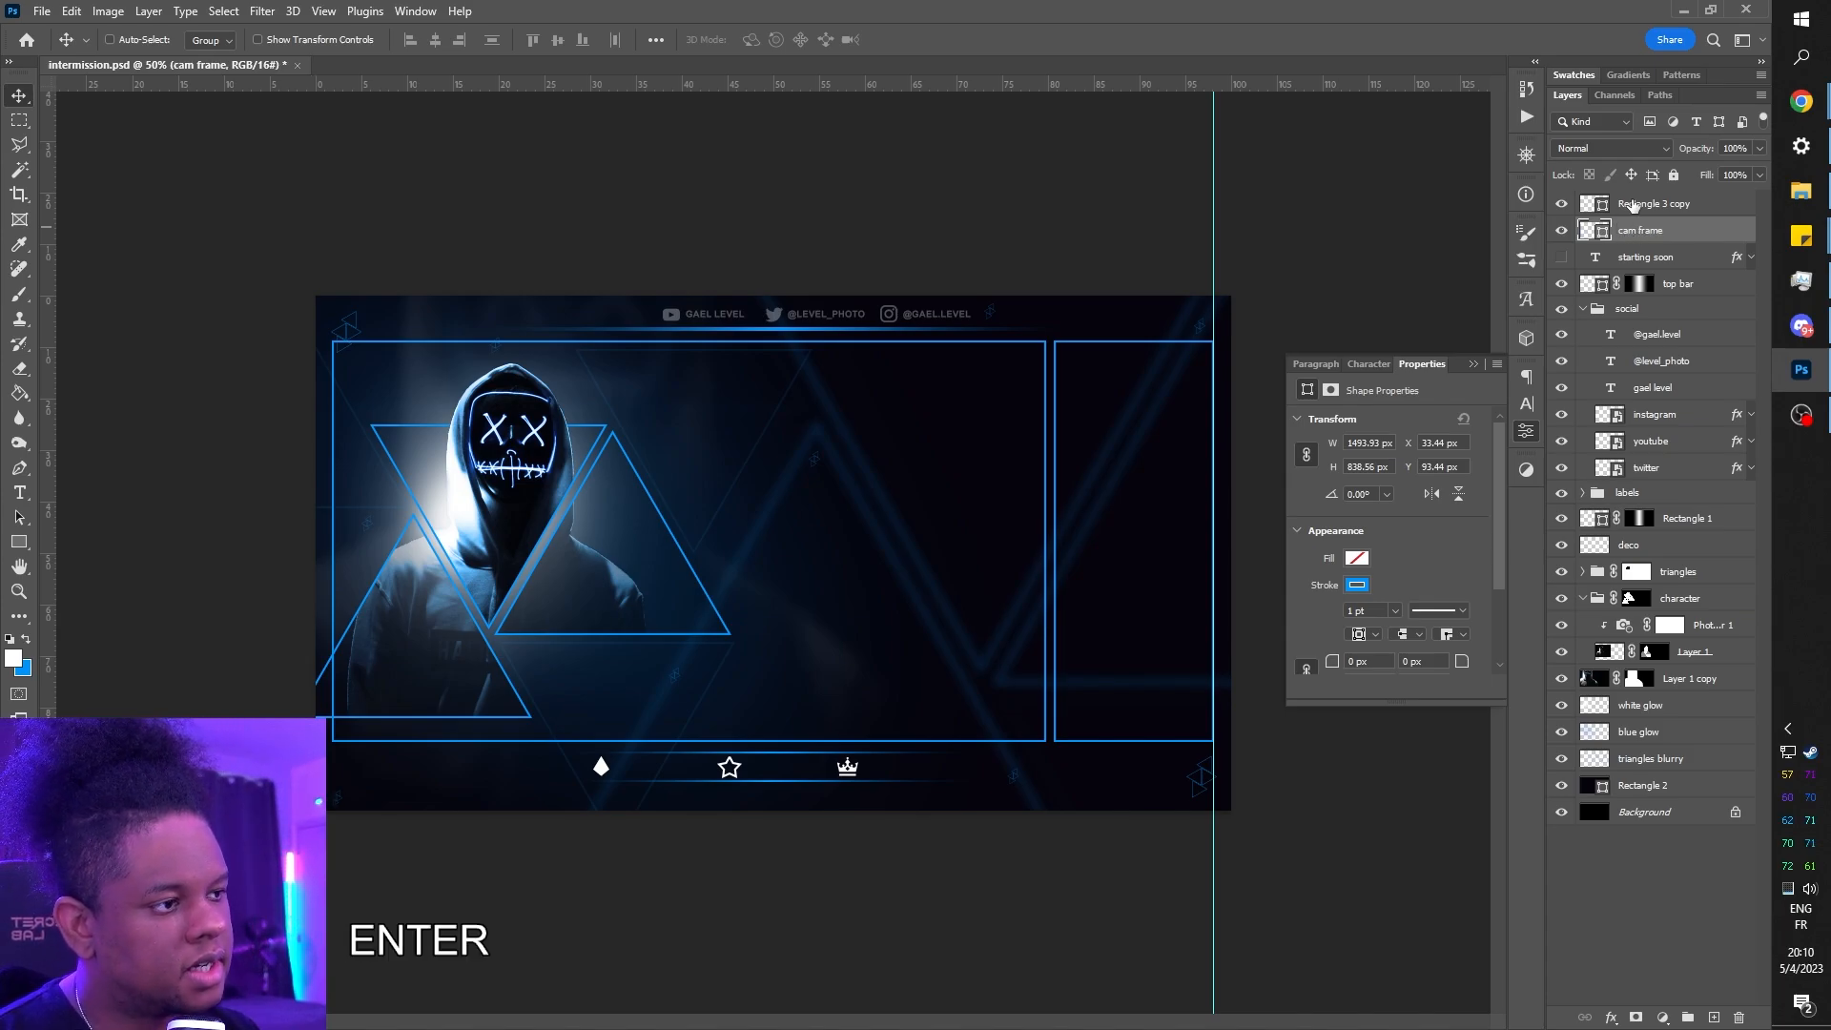
double_click(1634, 205)
text(chat frame)
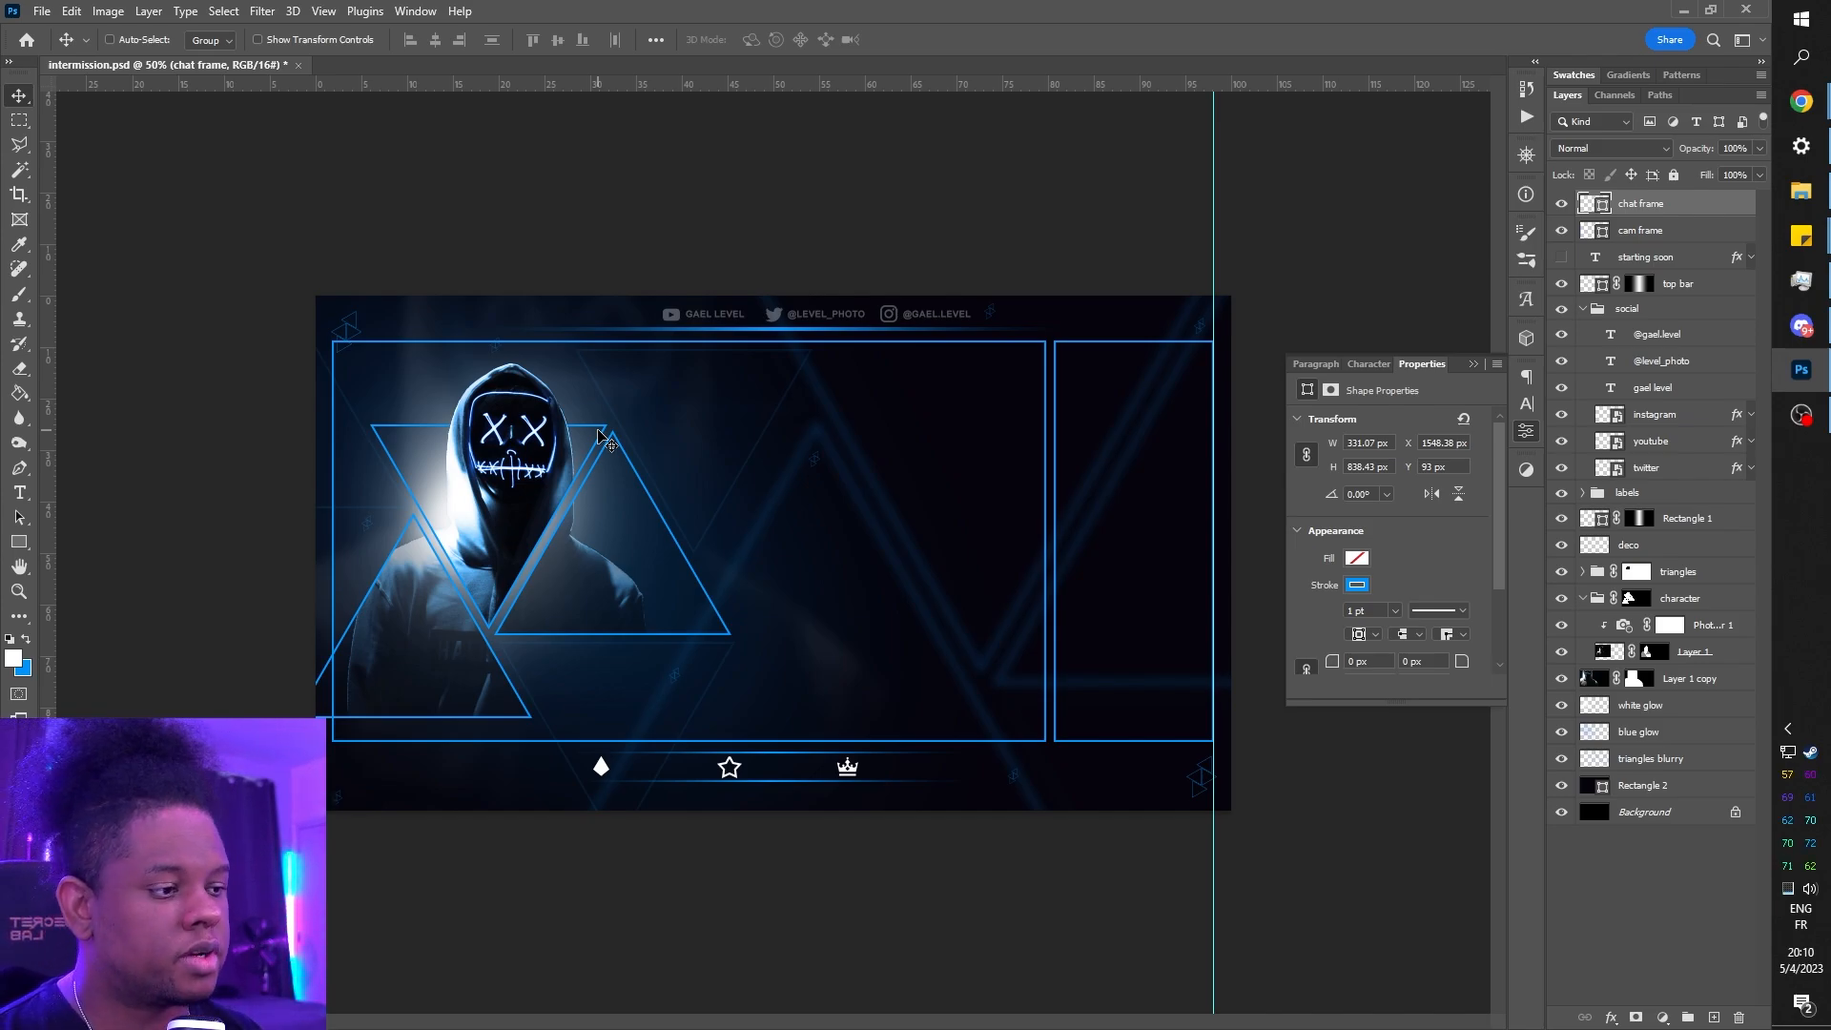
- Duplicate the character and triangles groups and place the copies over the right part of the canvas
click(1692, 607)
ctrl+click(1681, 574)
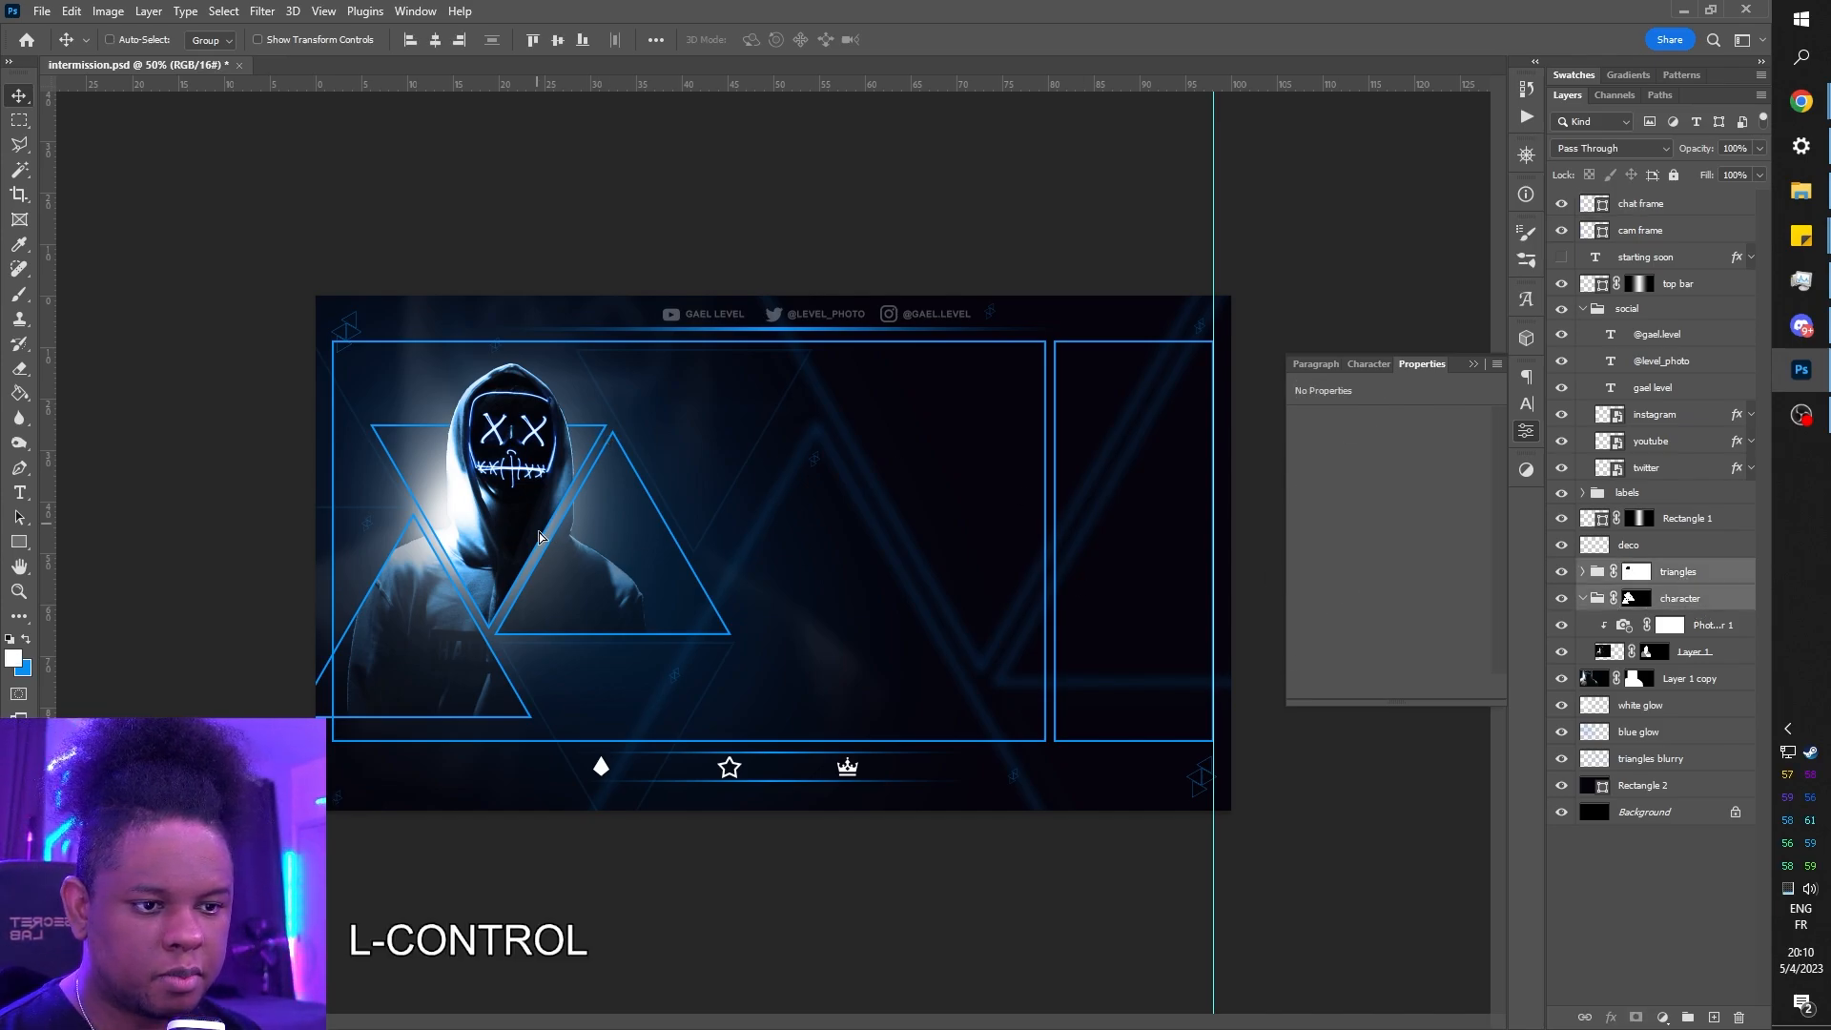
drag(539, 537, 859, 601)
key(alt)
key(ctrl)
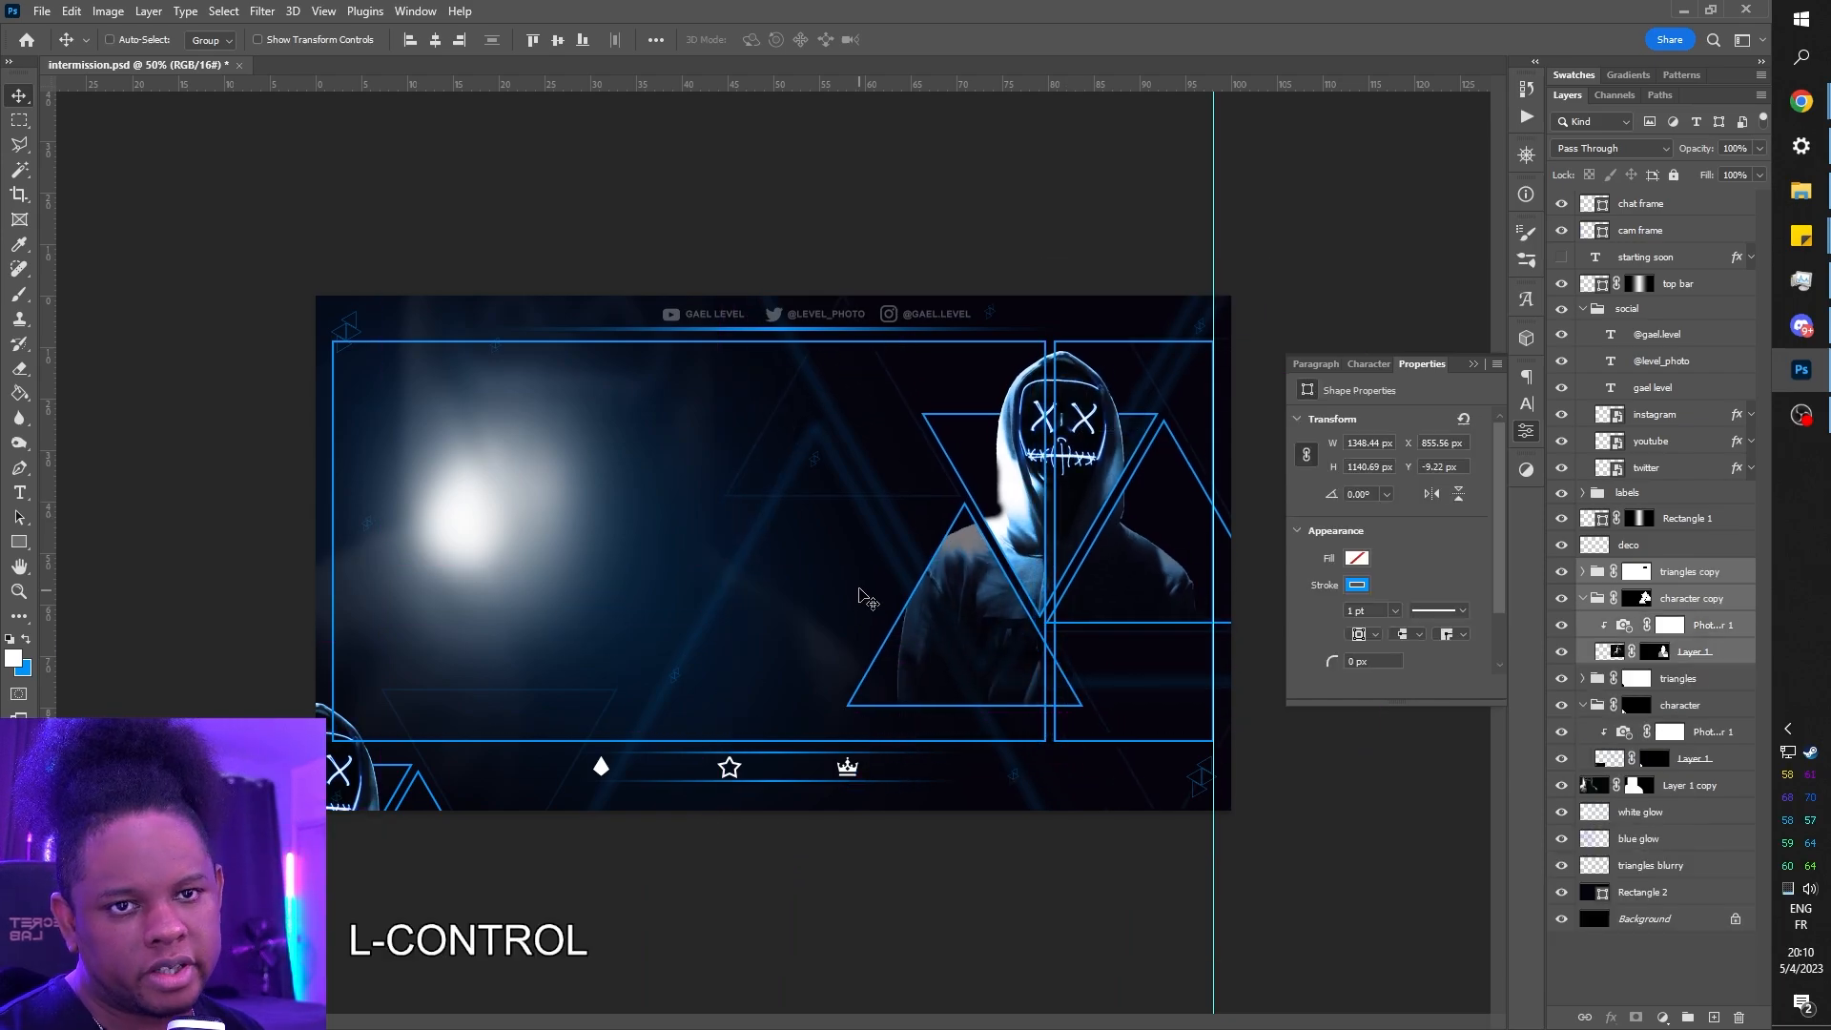
- Flip the copied character and triangles groups vertically and move them into the canvas's upper right corner
key(ctrl+t)
right_click(1038, 534)
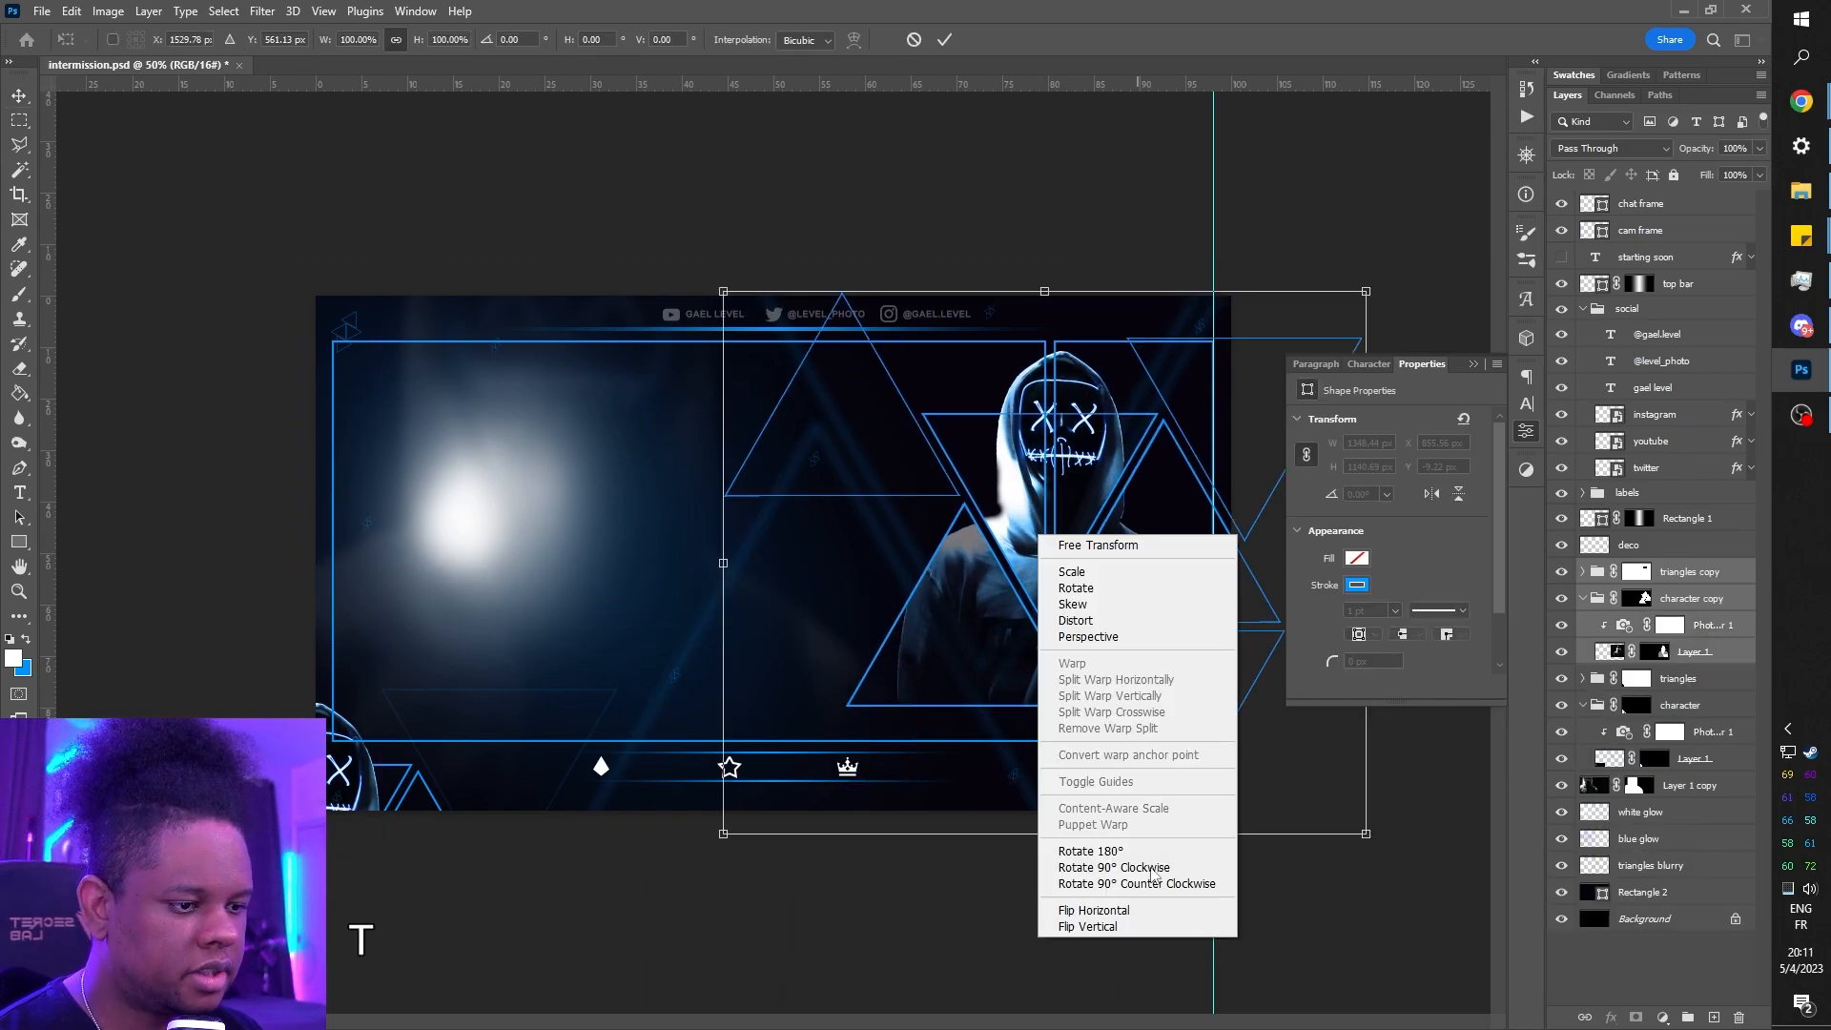
click(1135, 930)
drag(1016, 713, 1187, 416)
key(Return)
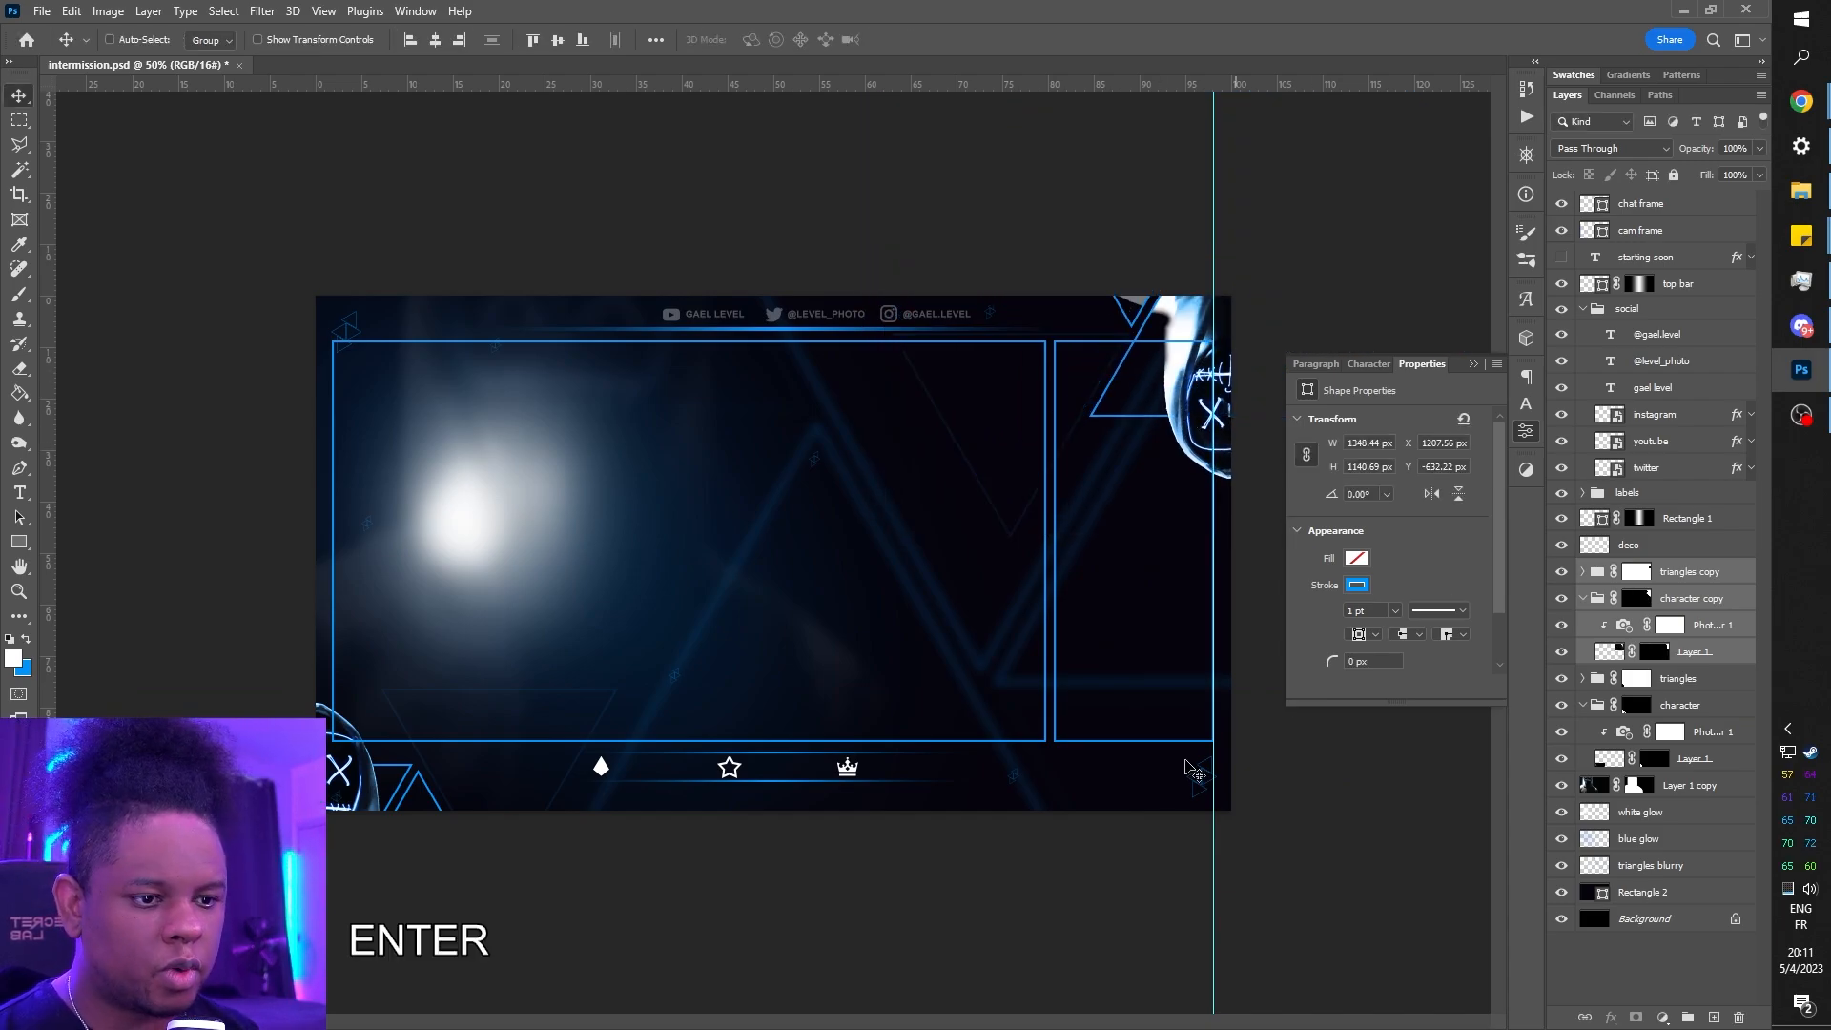
- Duplicate the white glow layer, scale the copy to about 46%, and place it behind the upside-down character
click(1641, 813)
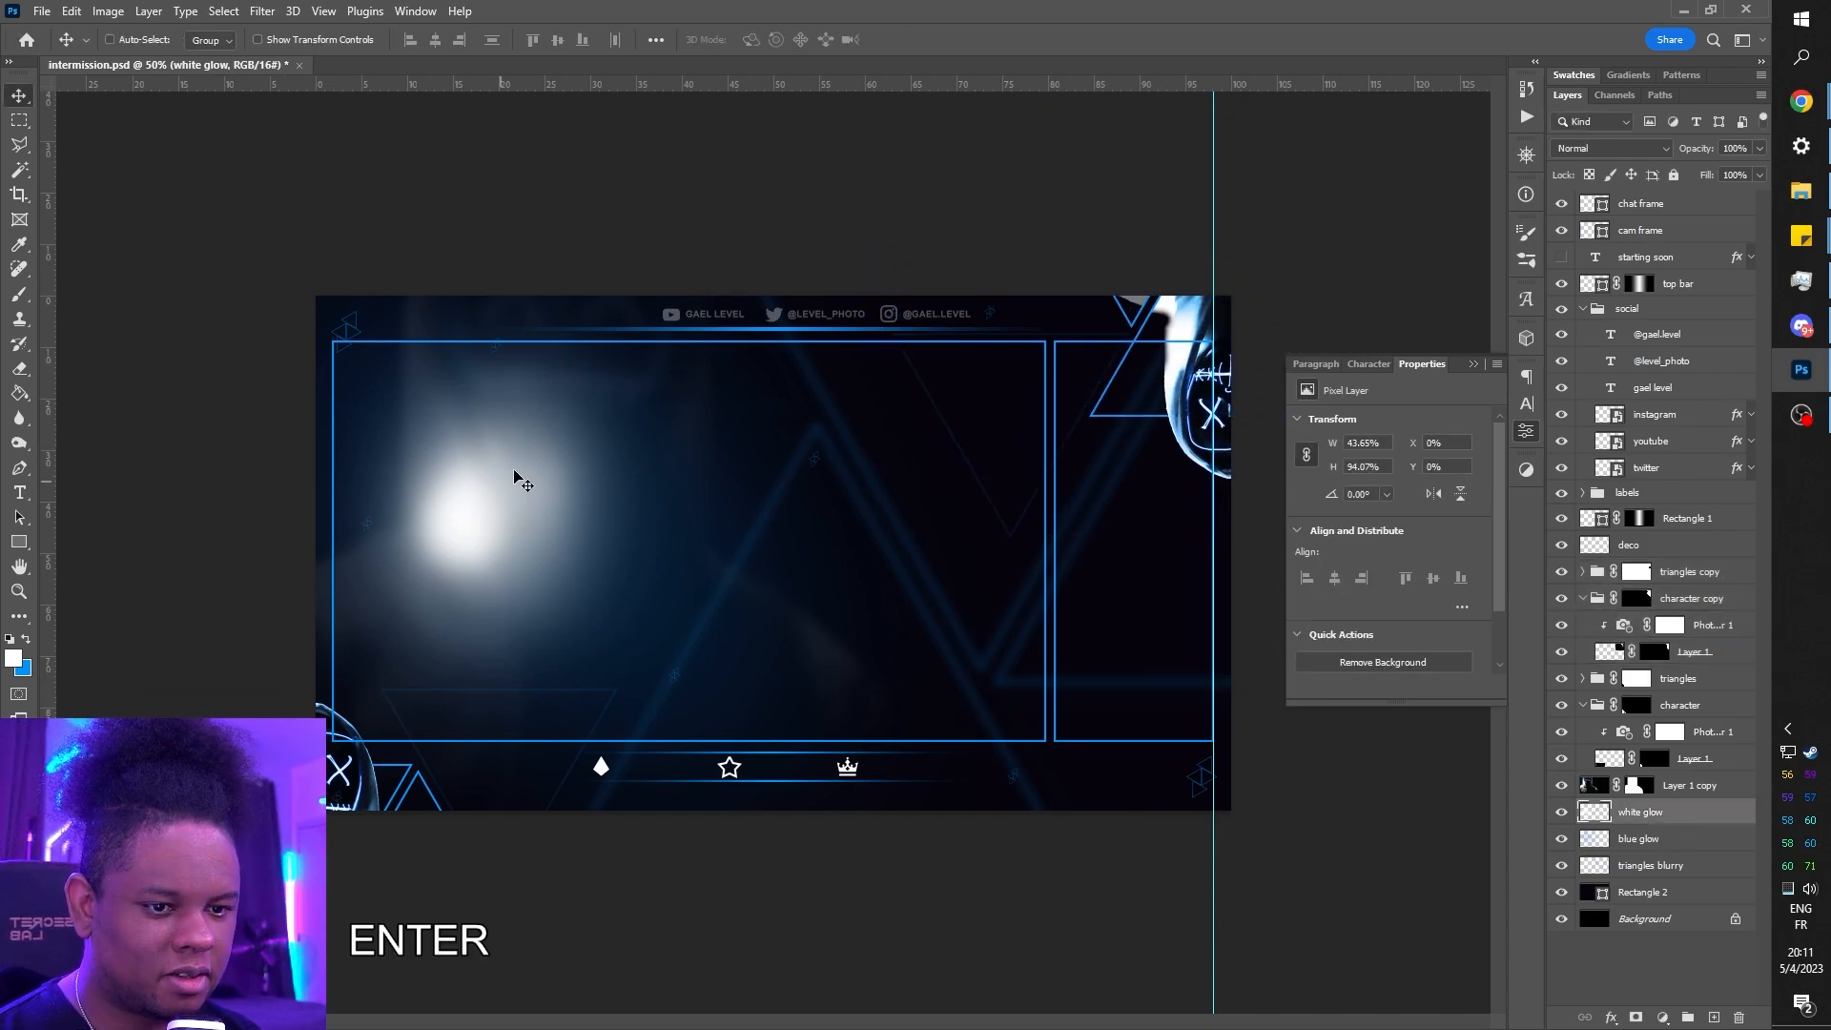
drag(522, 483, 1226, 282)
key(ctrl+t)
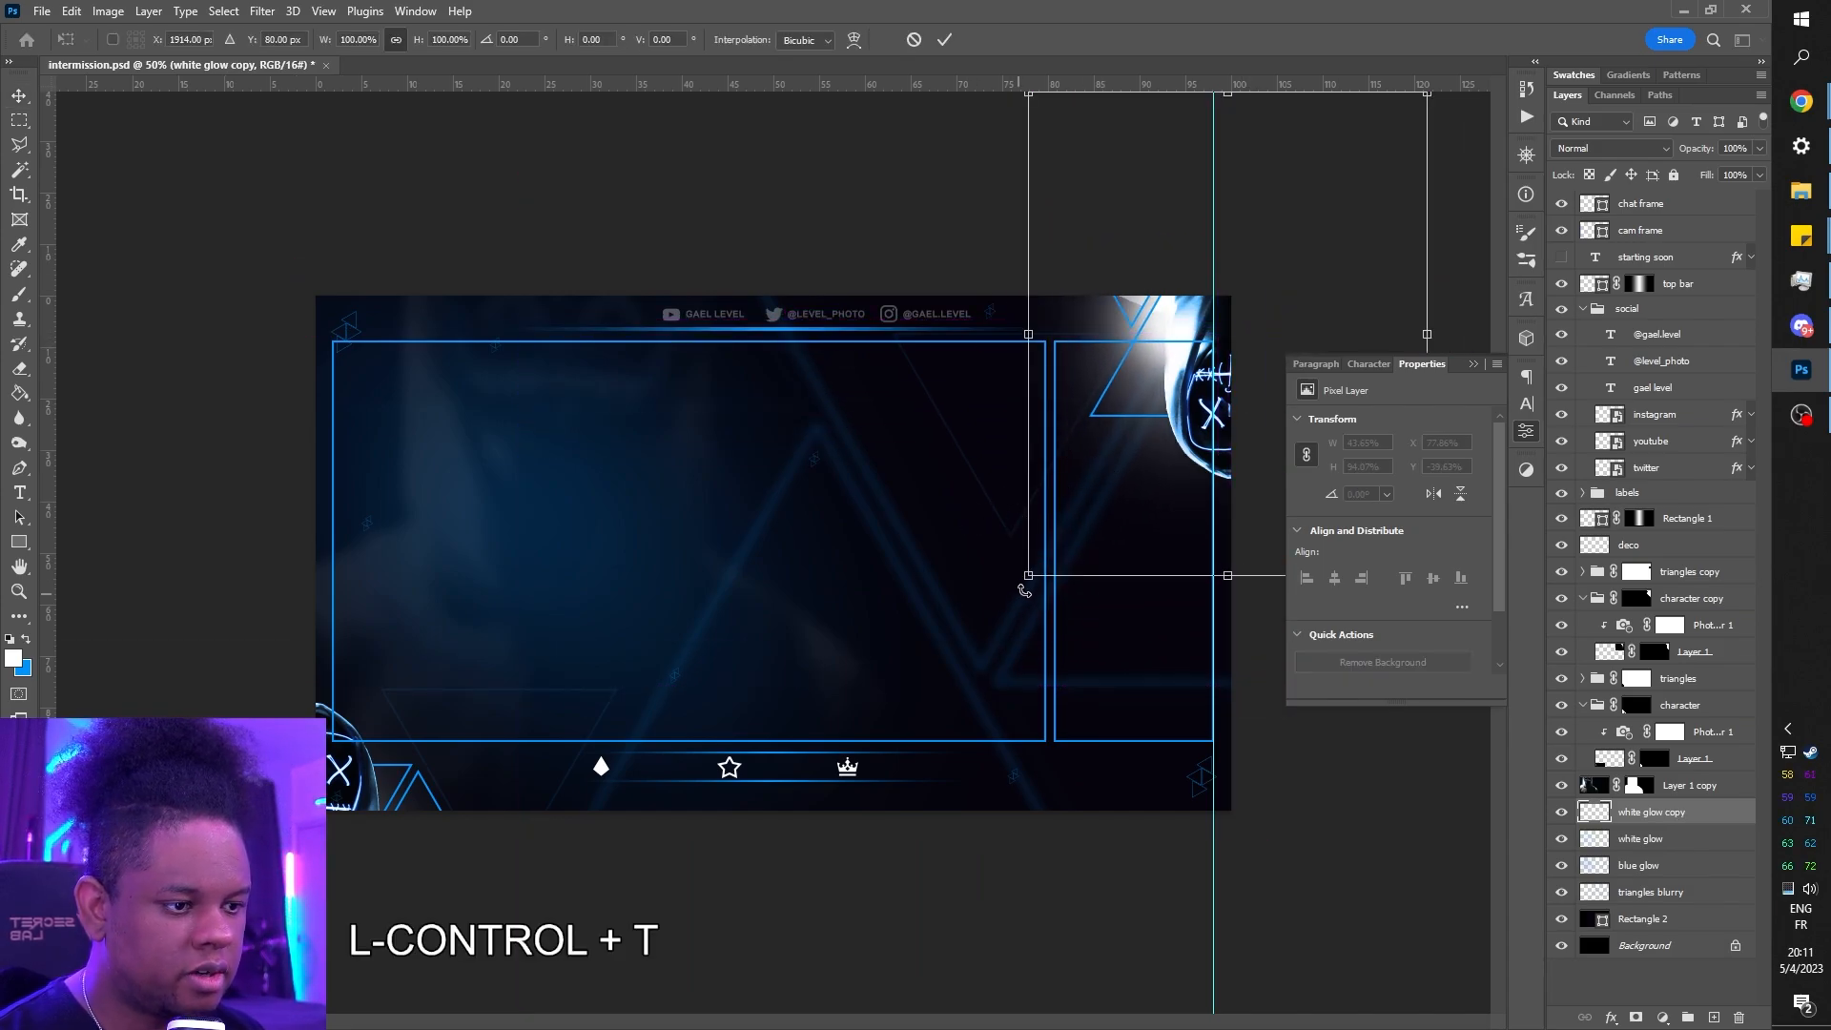
drag(1025, 590, 1136, 444)
drag(1185, 358, 1157, 355)
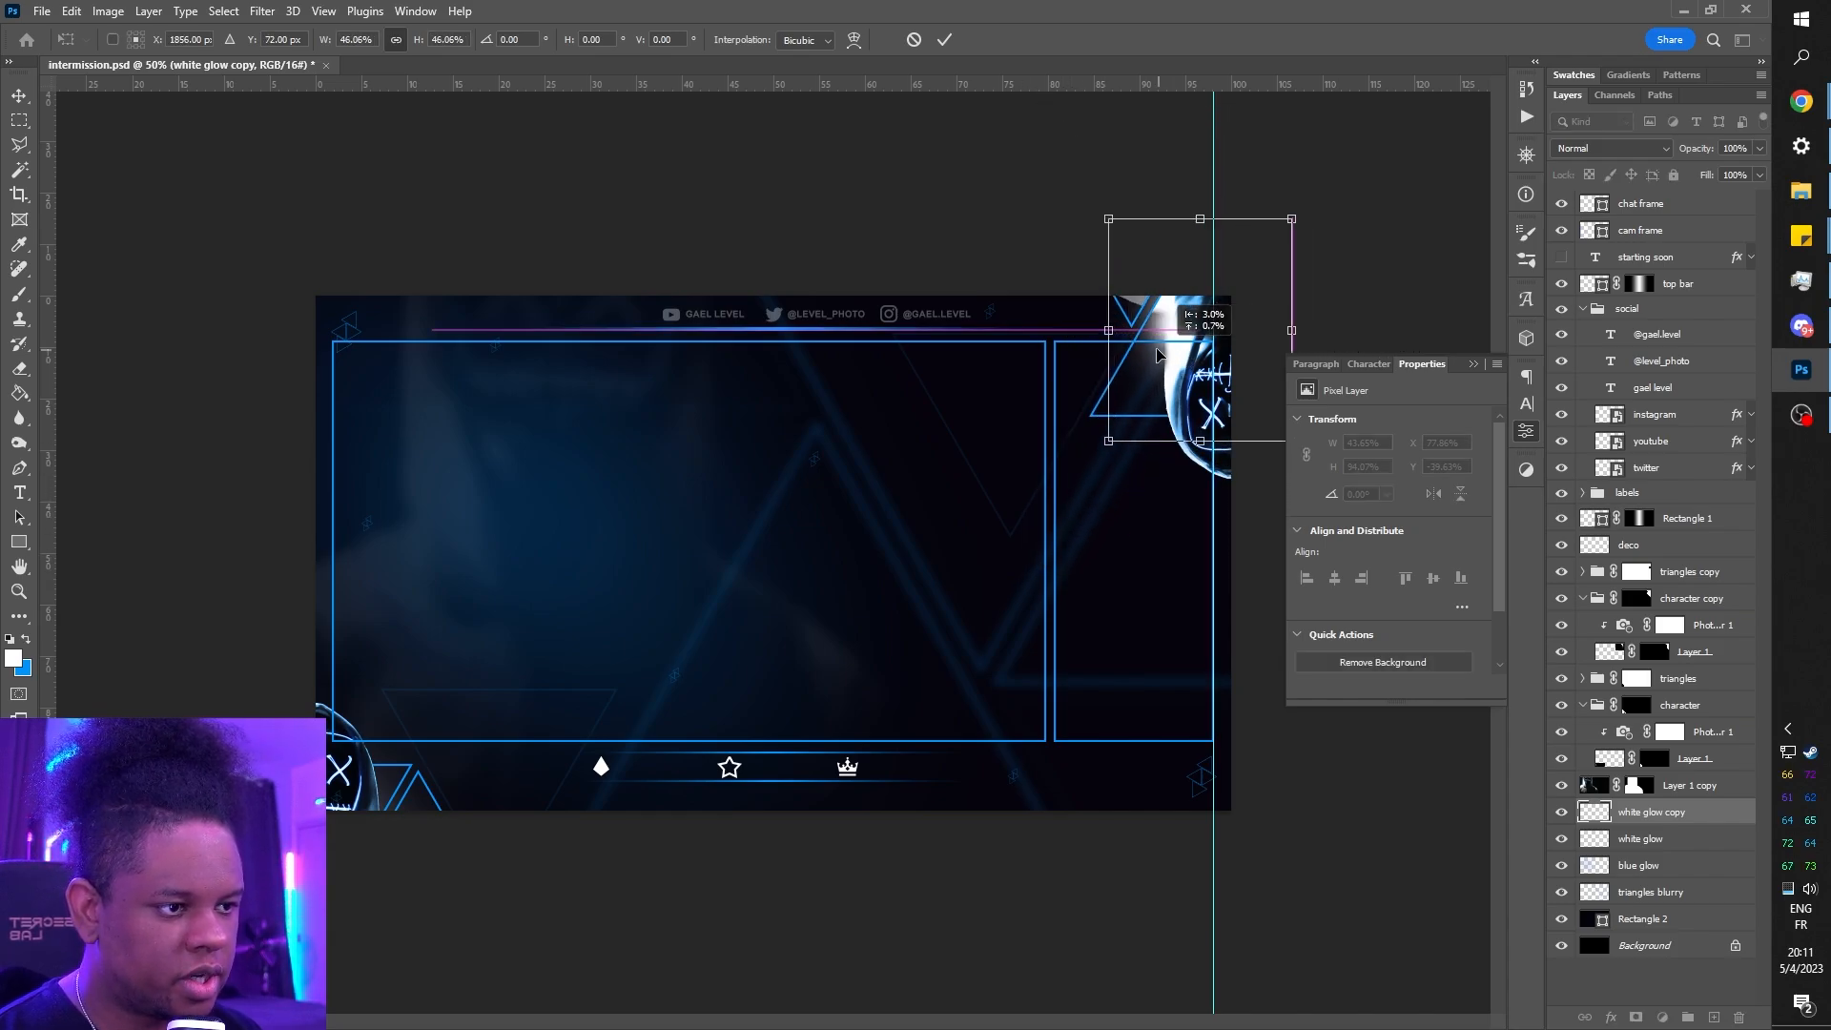
key(Return)
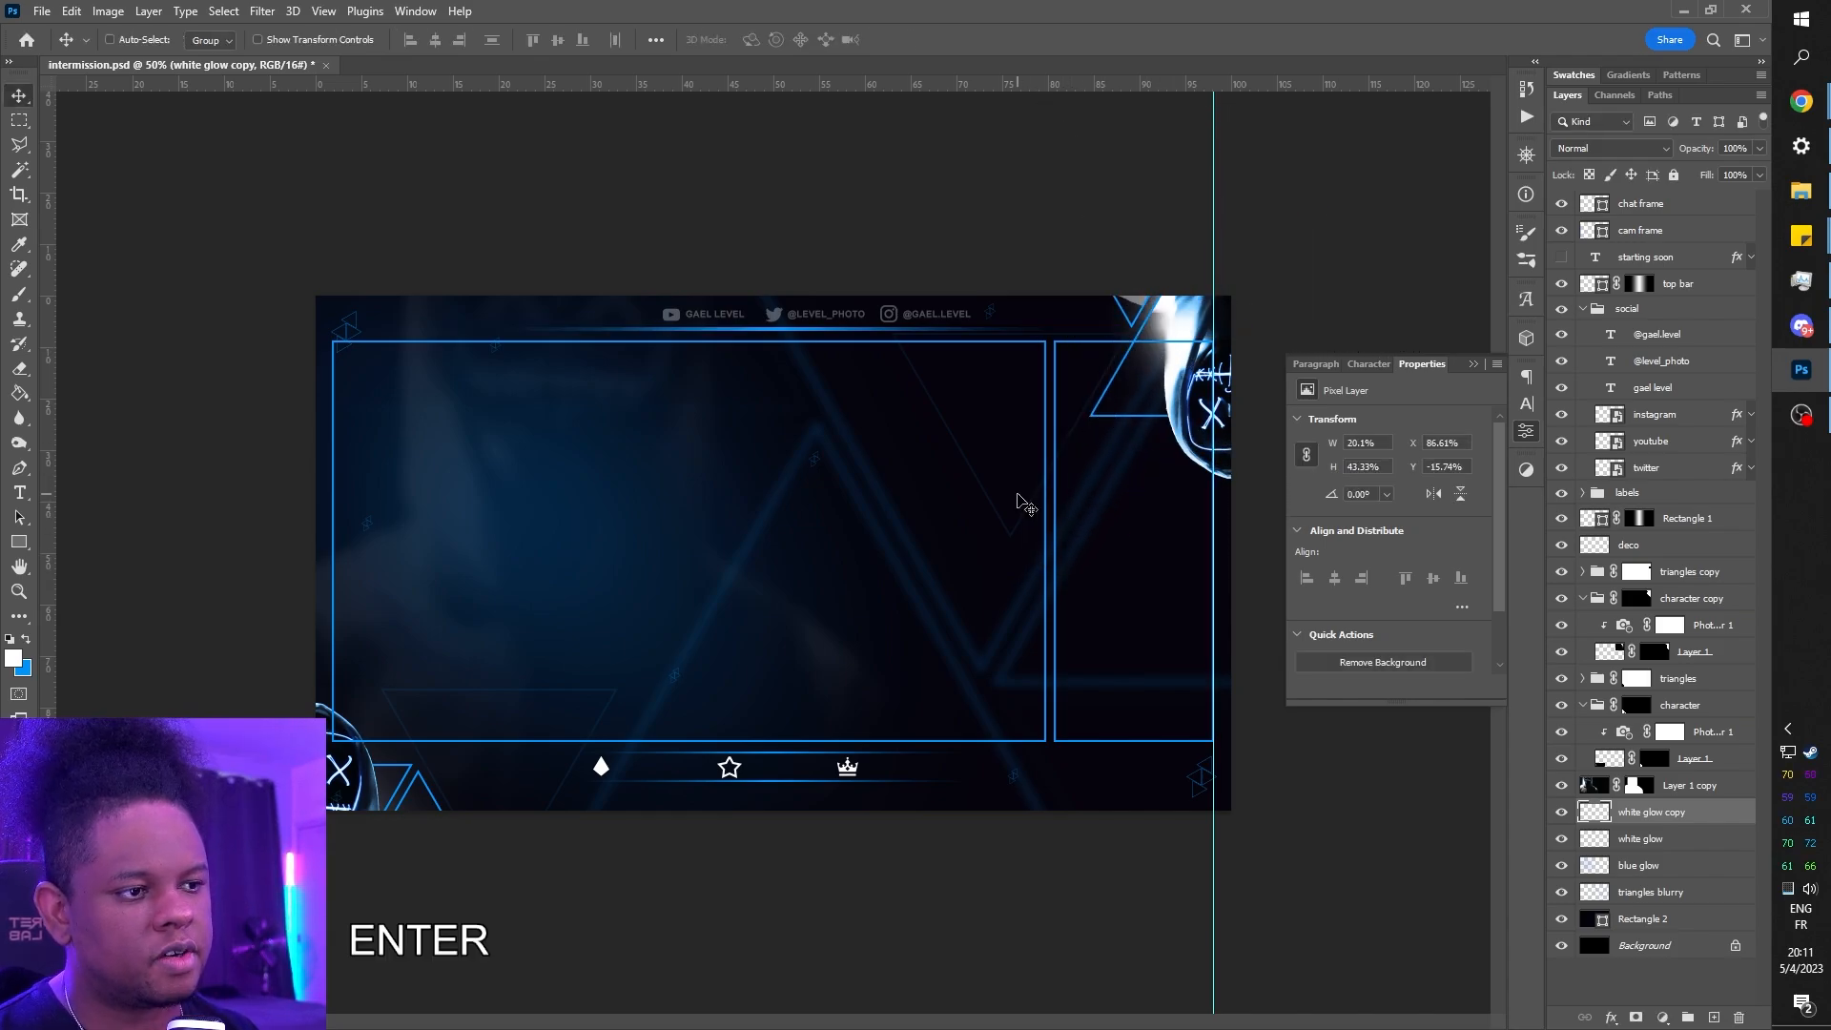
key(Down)
key(Right)
right_click(952, 457)
- Try shifting the blue glow layer within the large frame, and undo the moves
click(1647, 866)
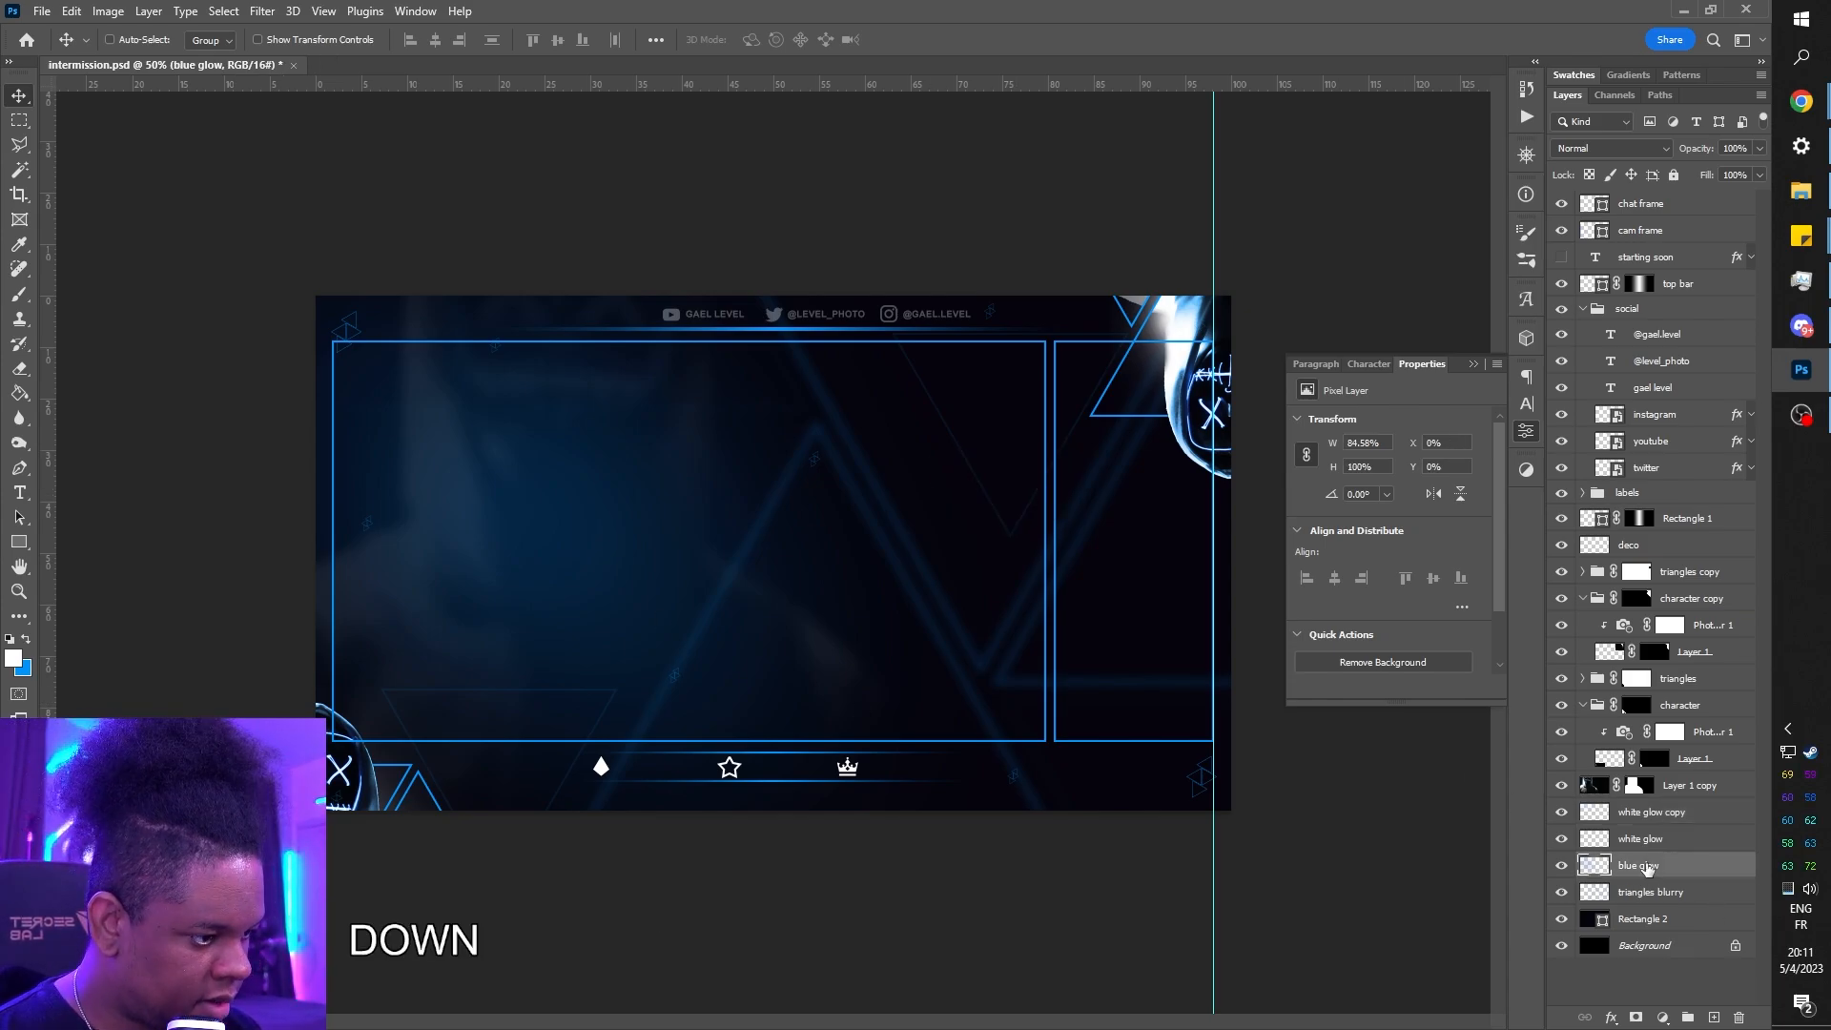
drag(506, 530, 560, 502)
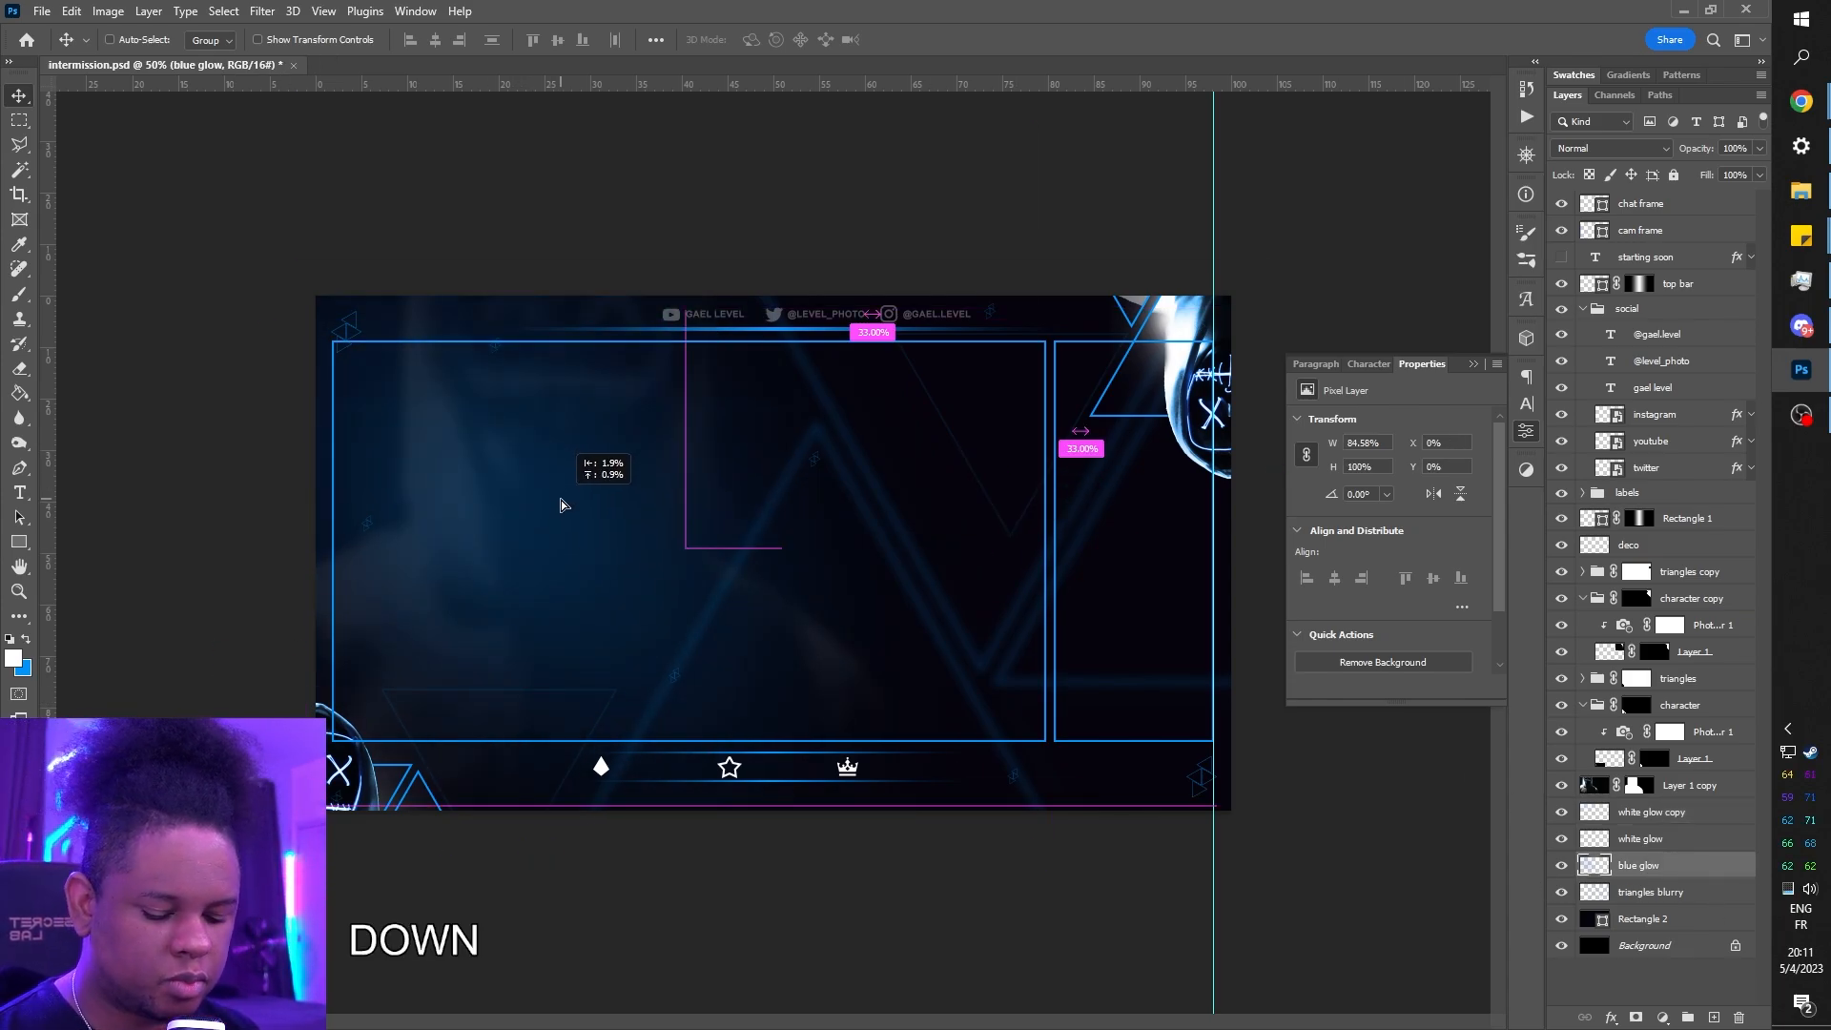
key(ctrl)
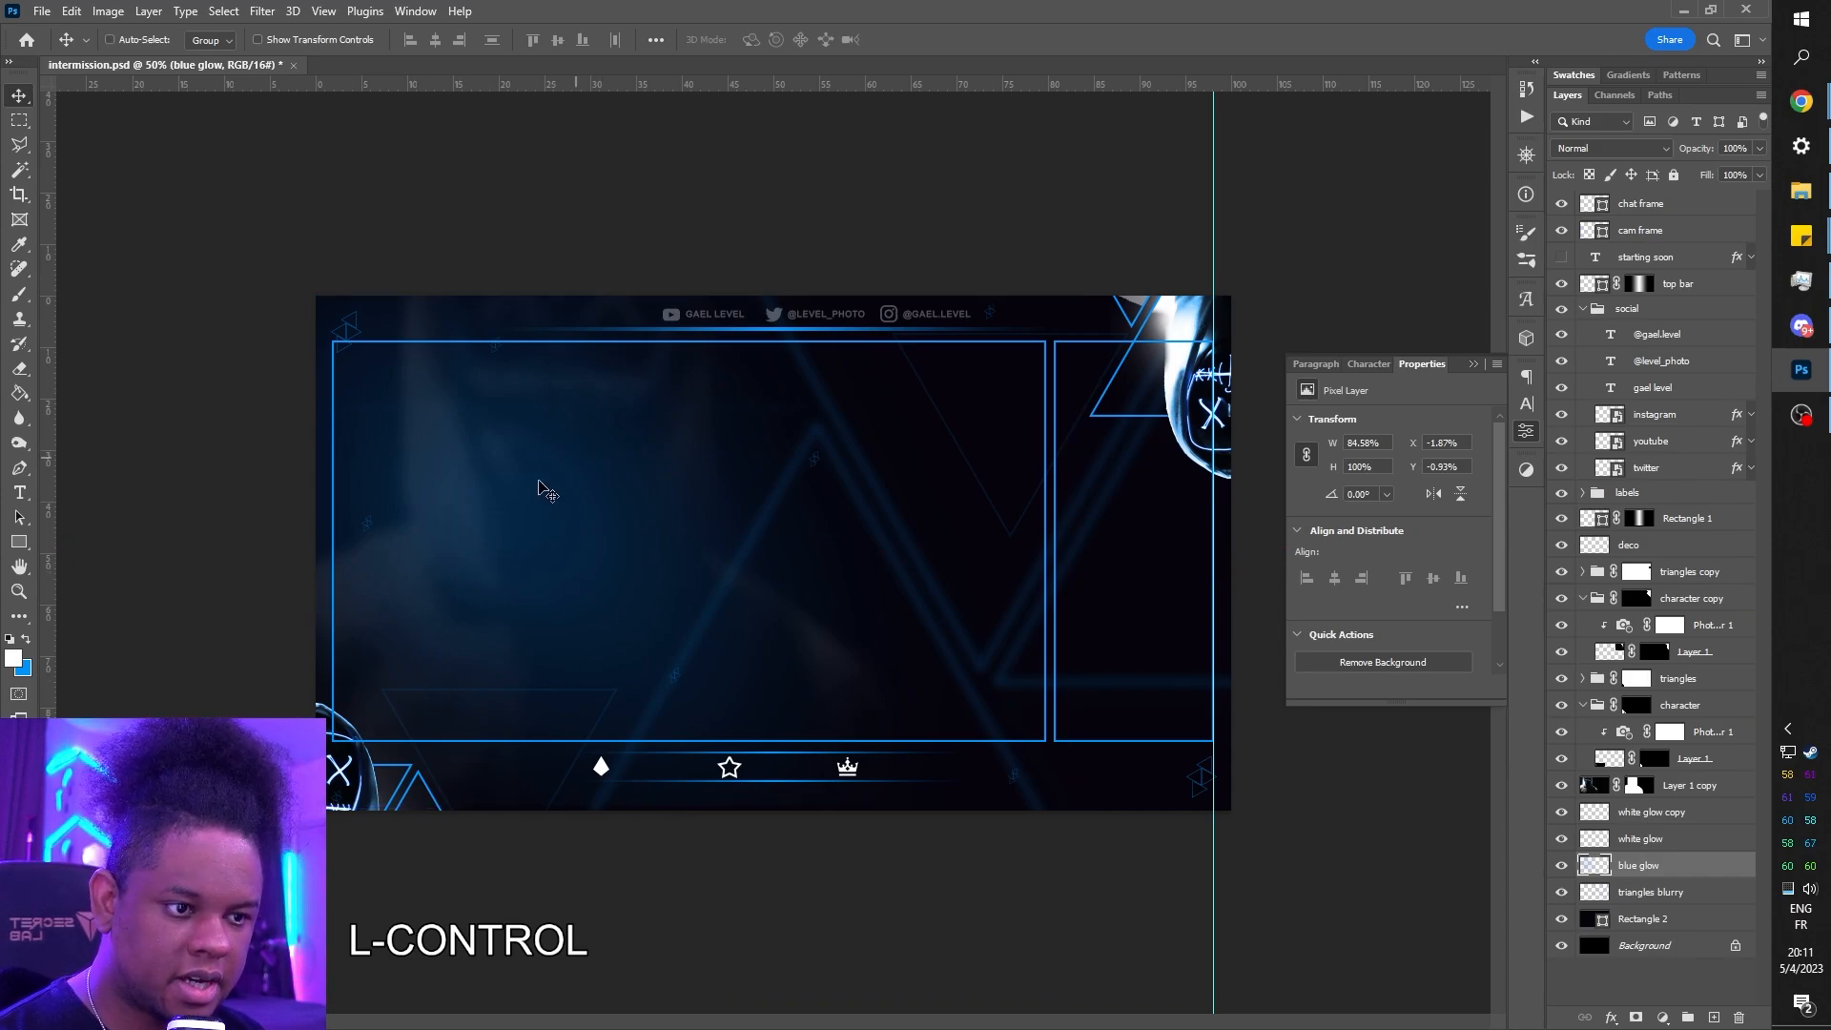
drag(545, 508, 587, 582)
key(ctrl)
key(ctrl+z)
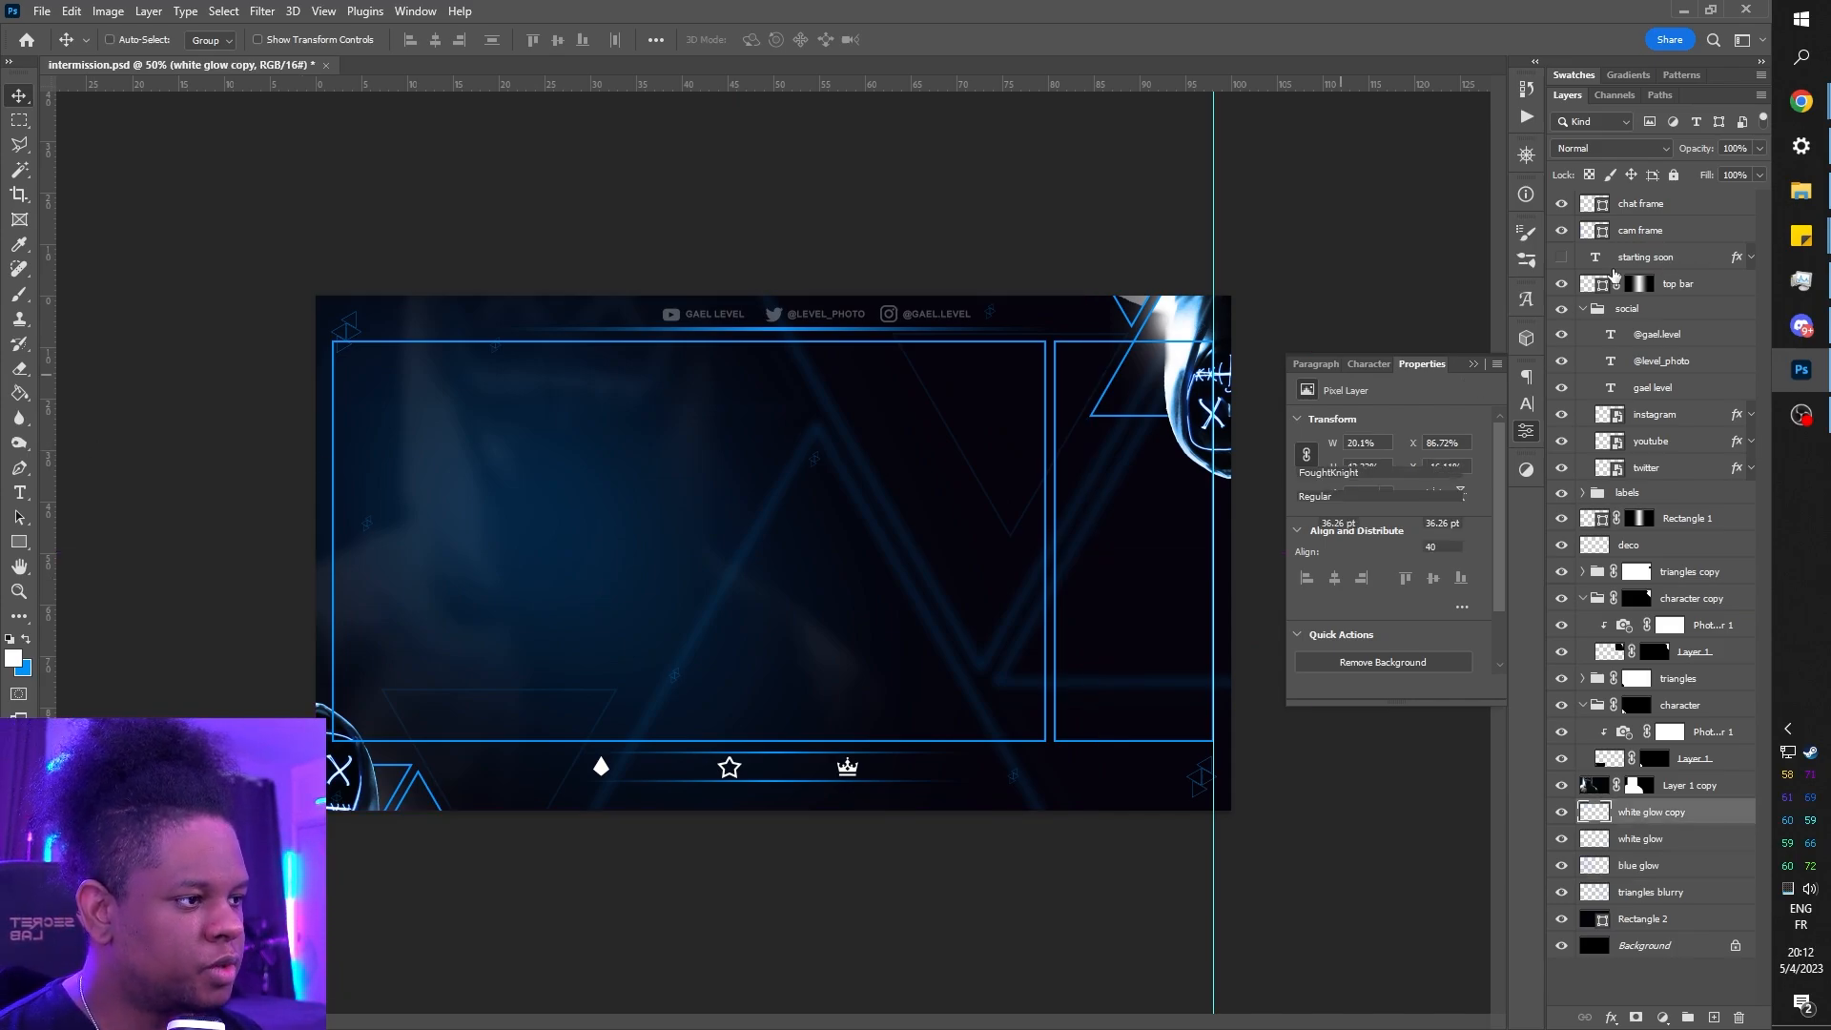
- Unlock the background layer and group every layer from the starting soon text down to it
click(1643, 265)
shift+click(1650, 922)
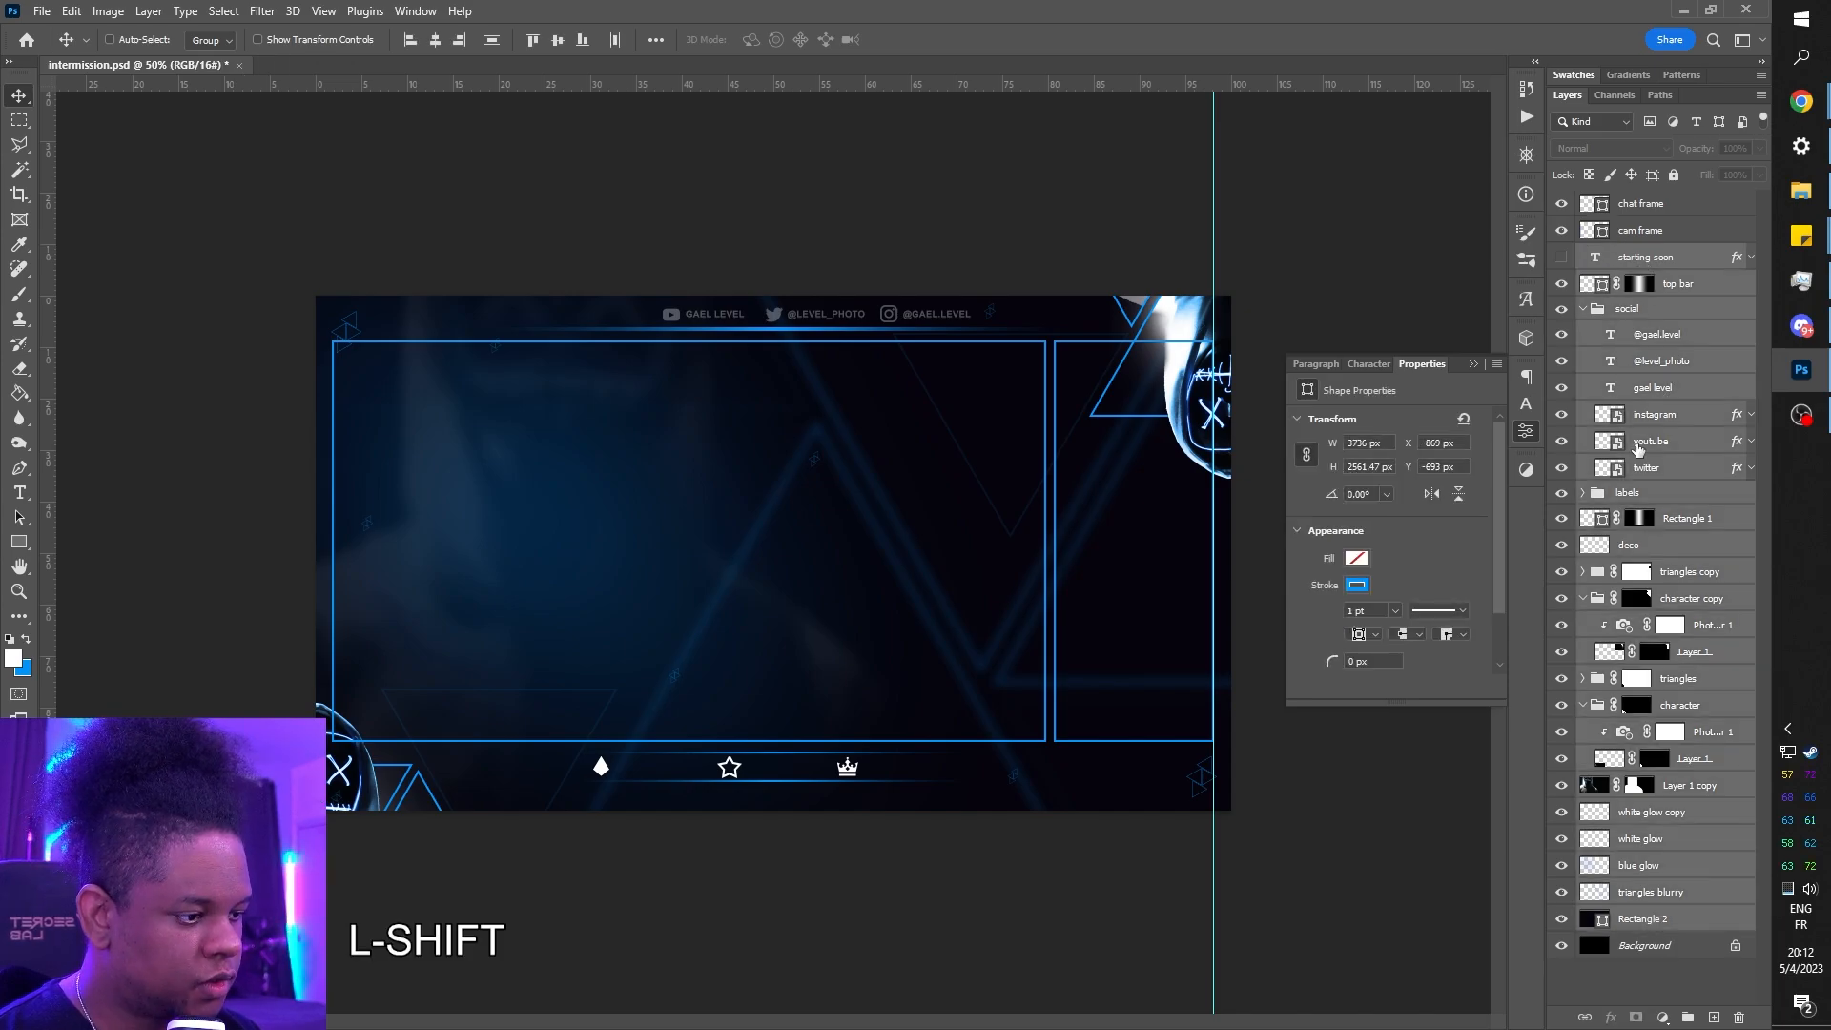
click(1734, 950)
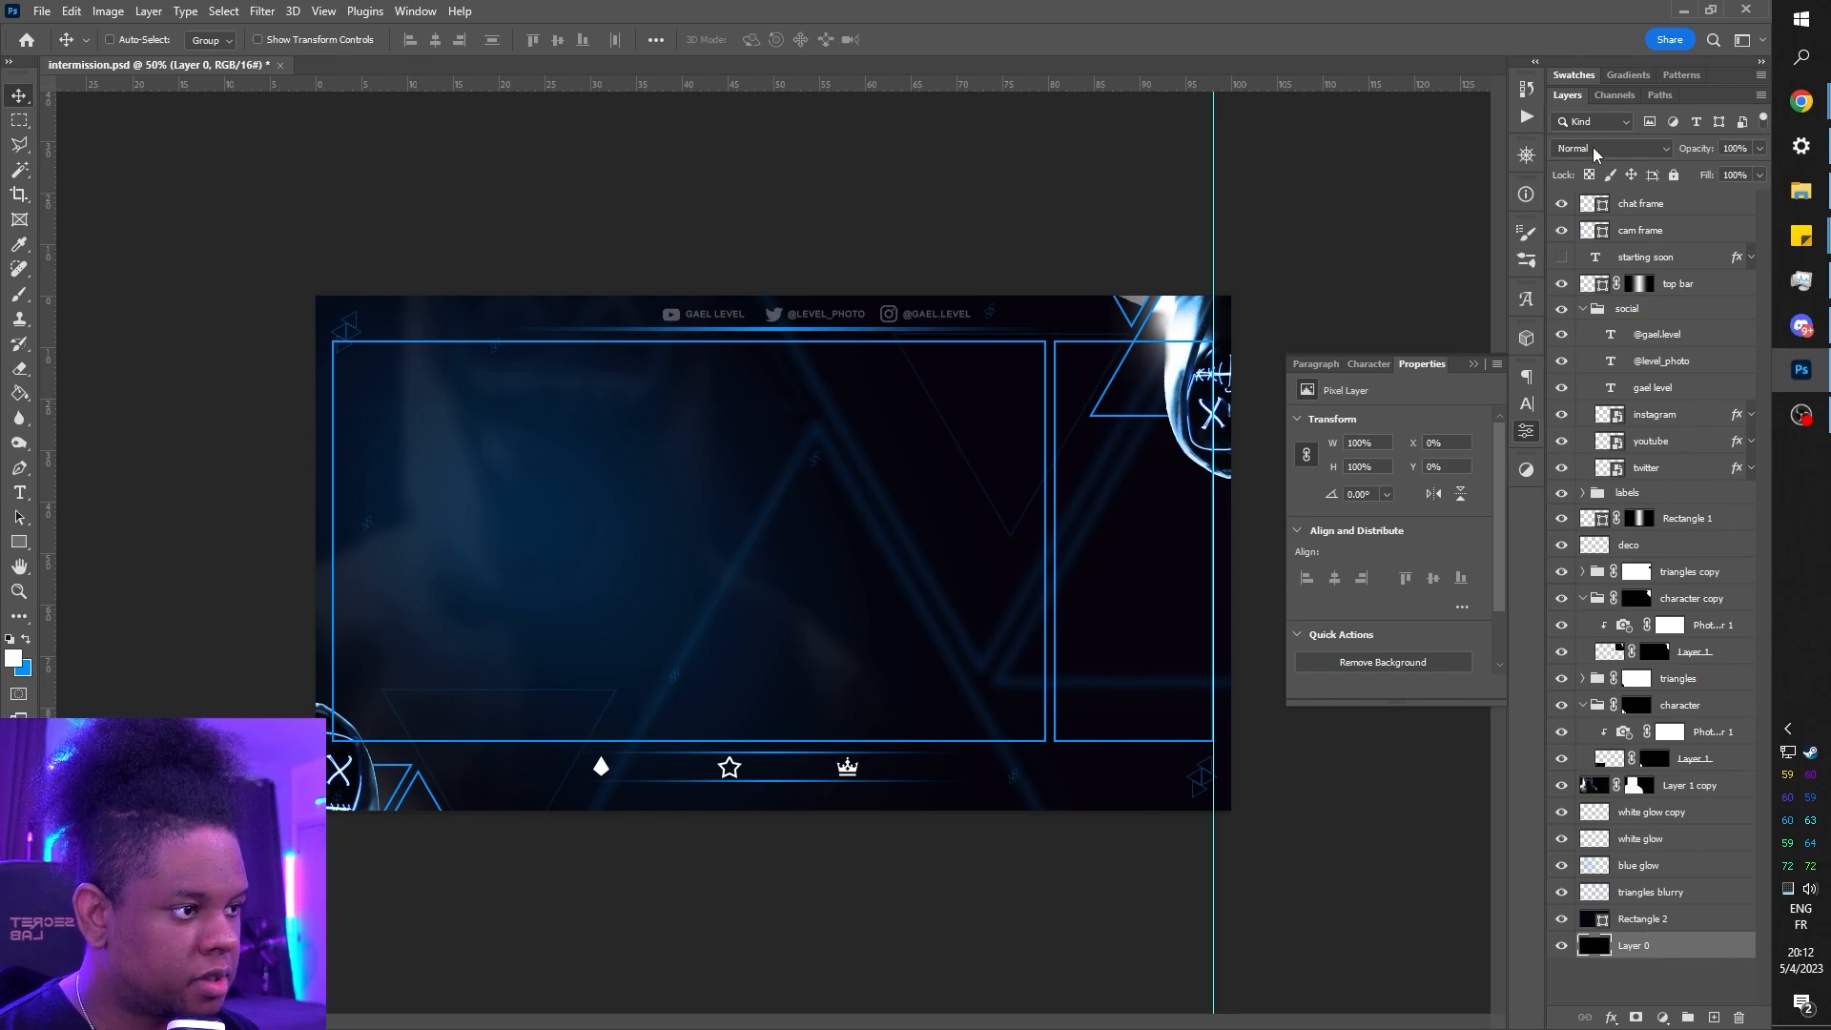
shift+click(1648, 257)
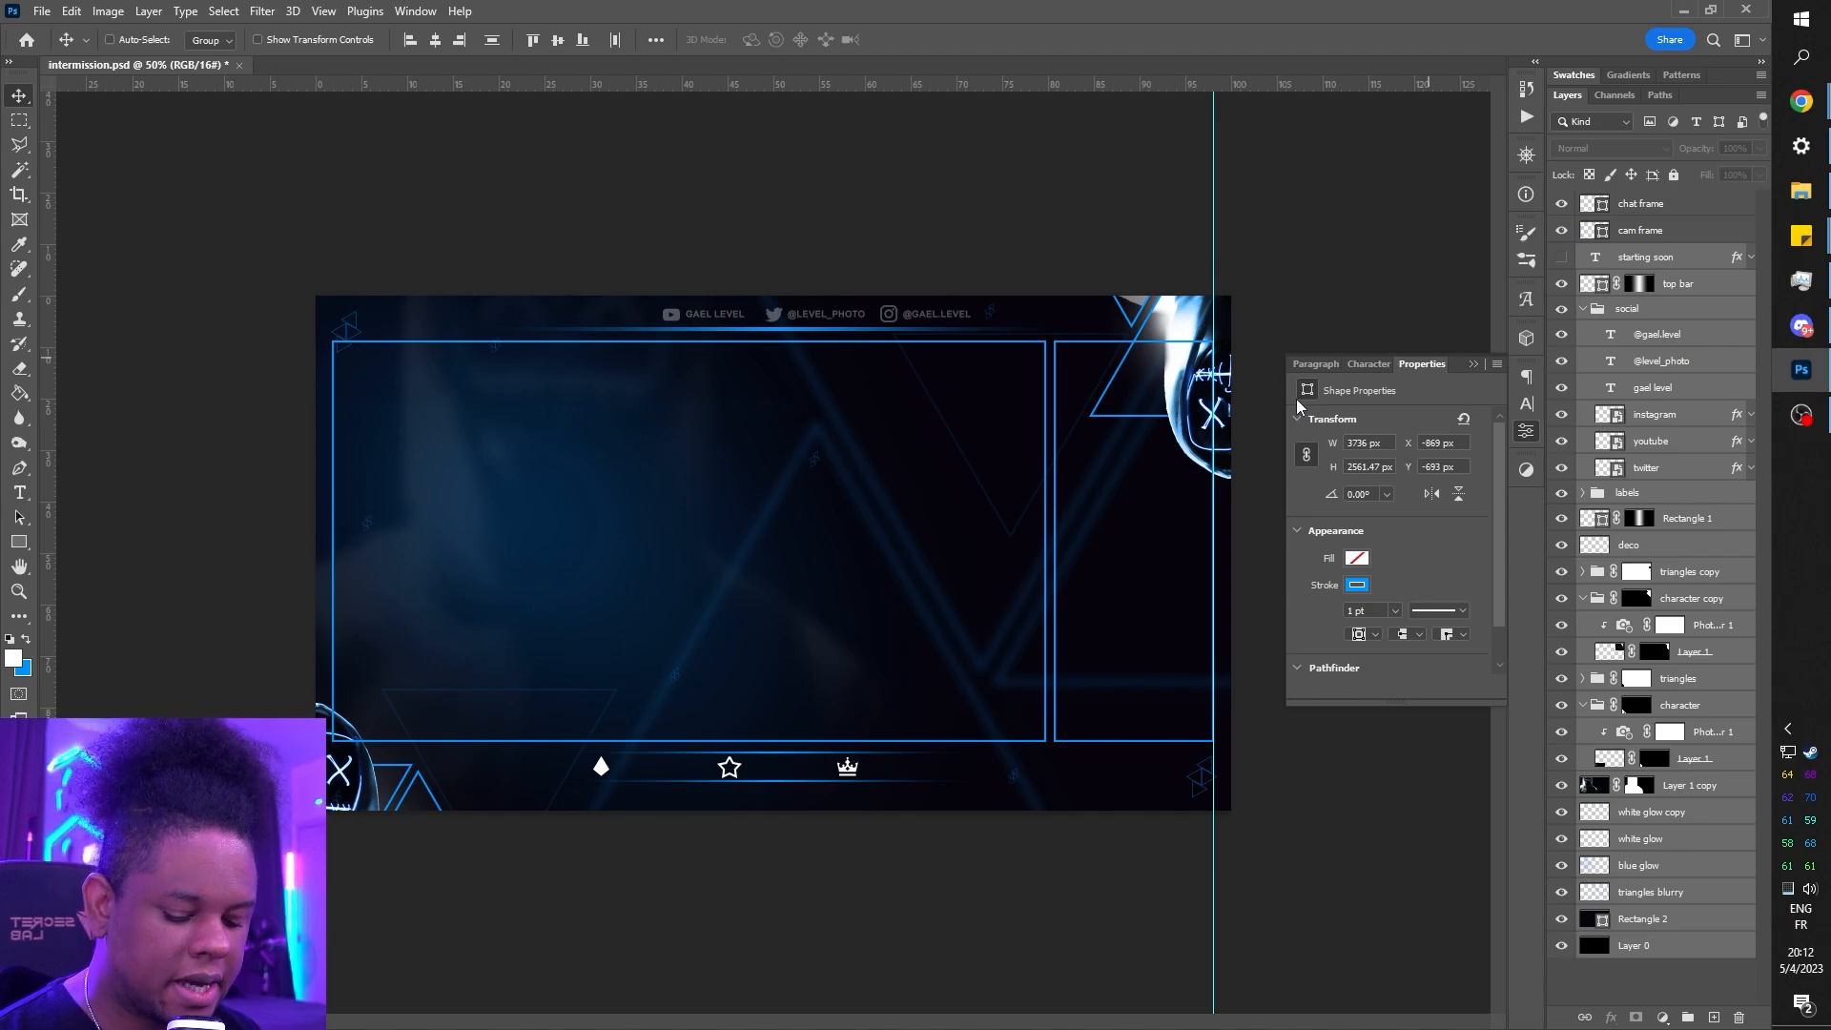
key(ctrl+g)
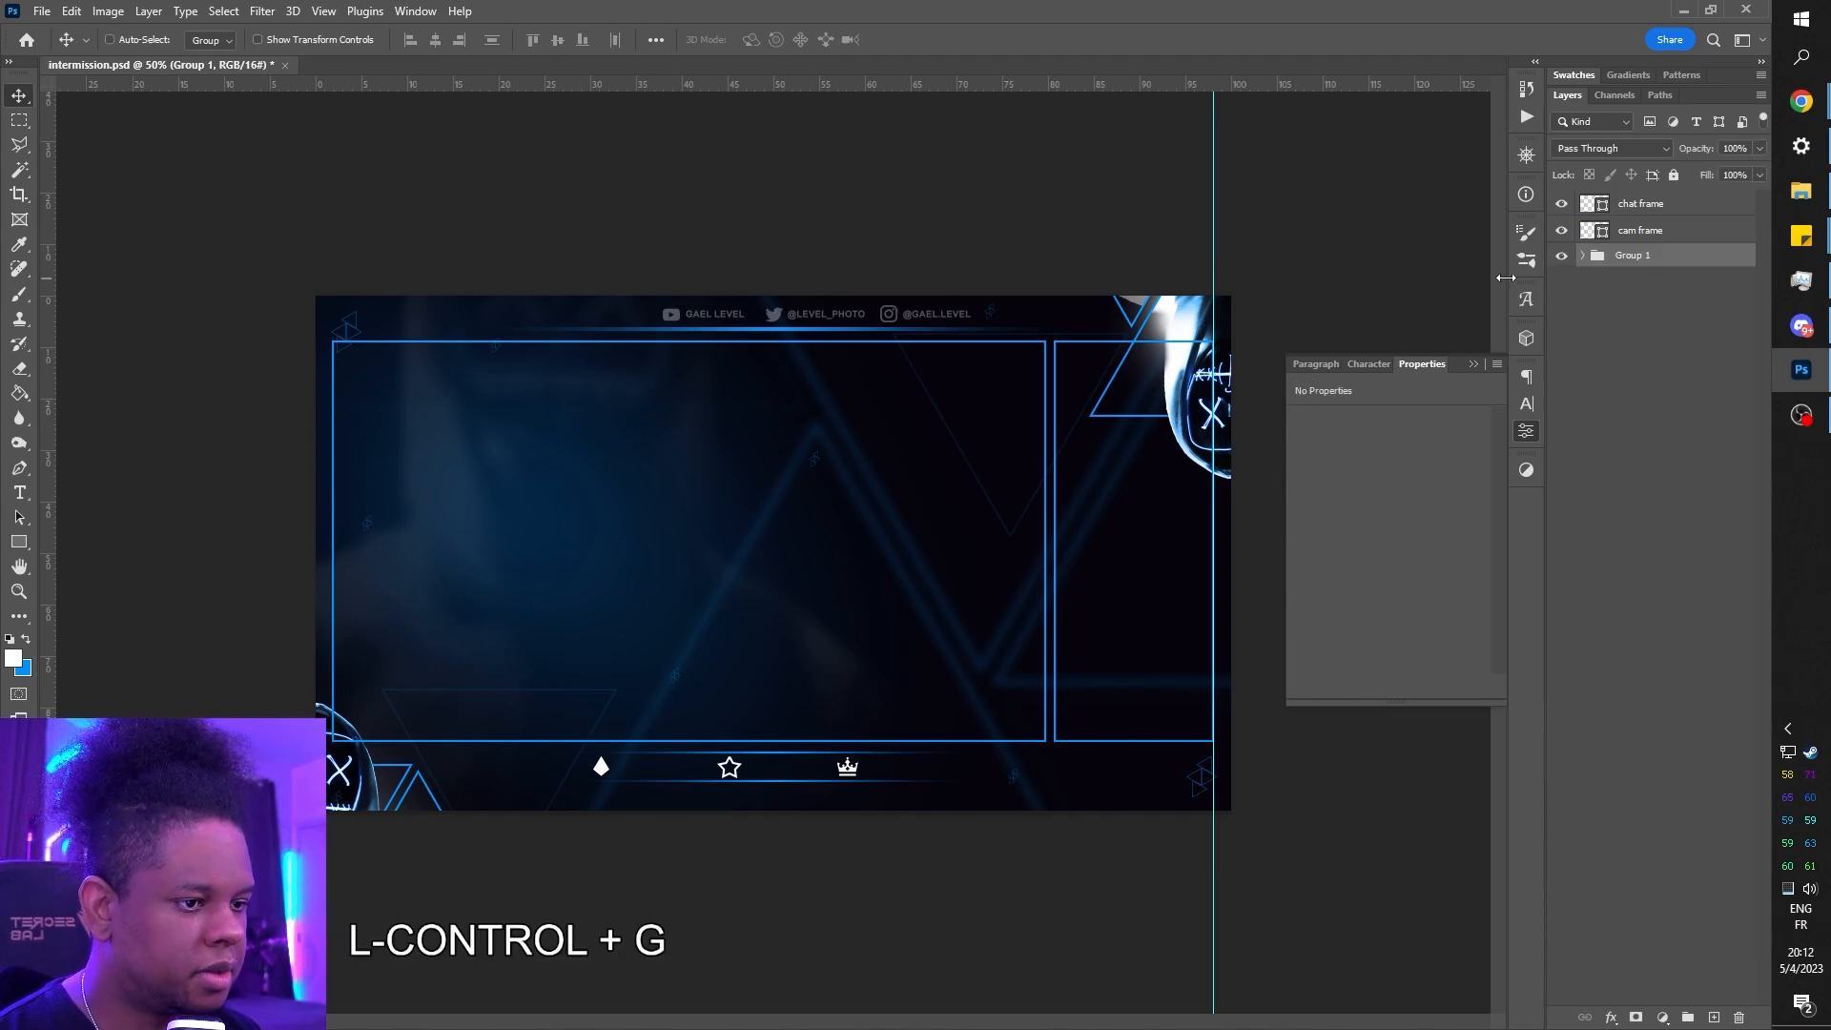
- Mask the group with the cam frame's outline and invert the mask to cut a transparent camera opening
ctrl+click(1589, 234)
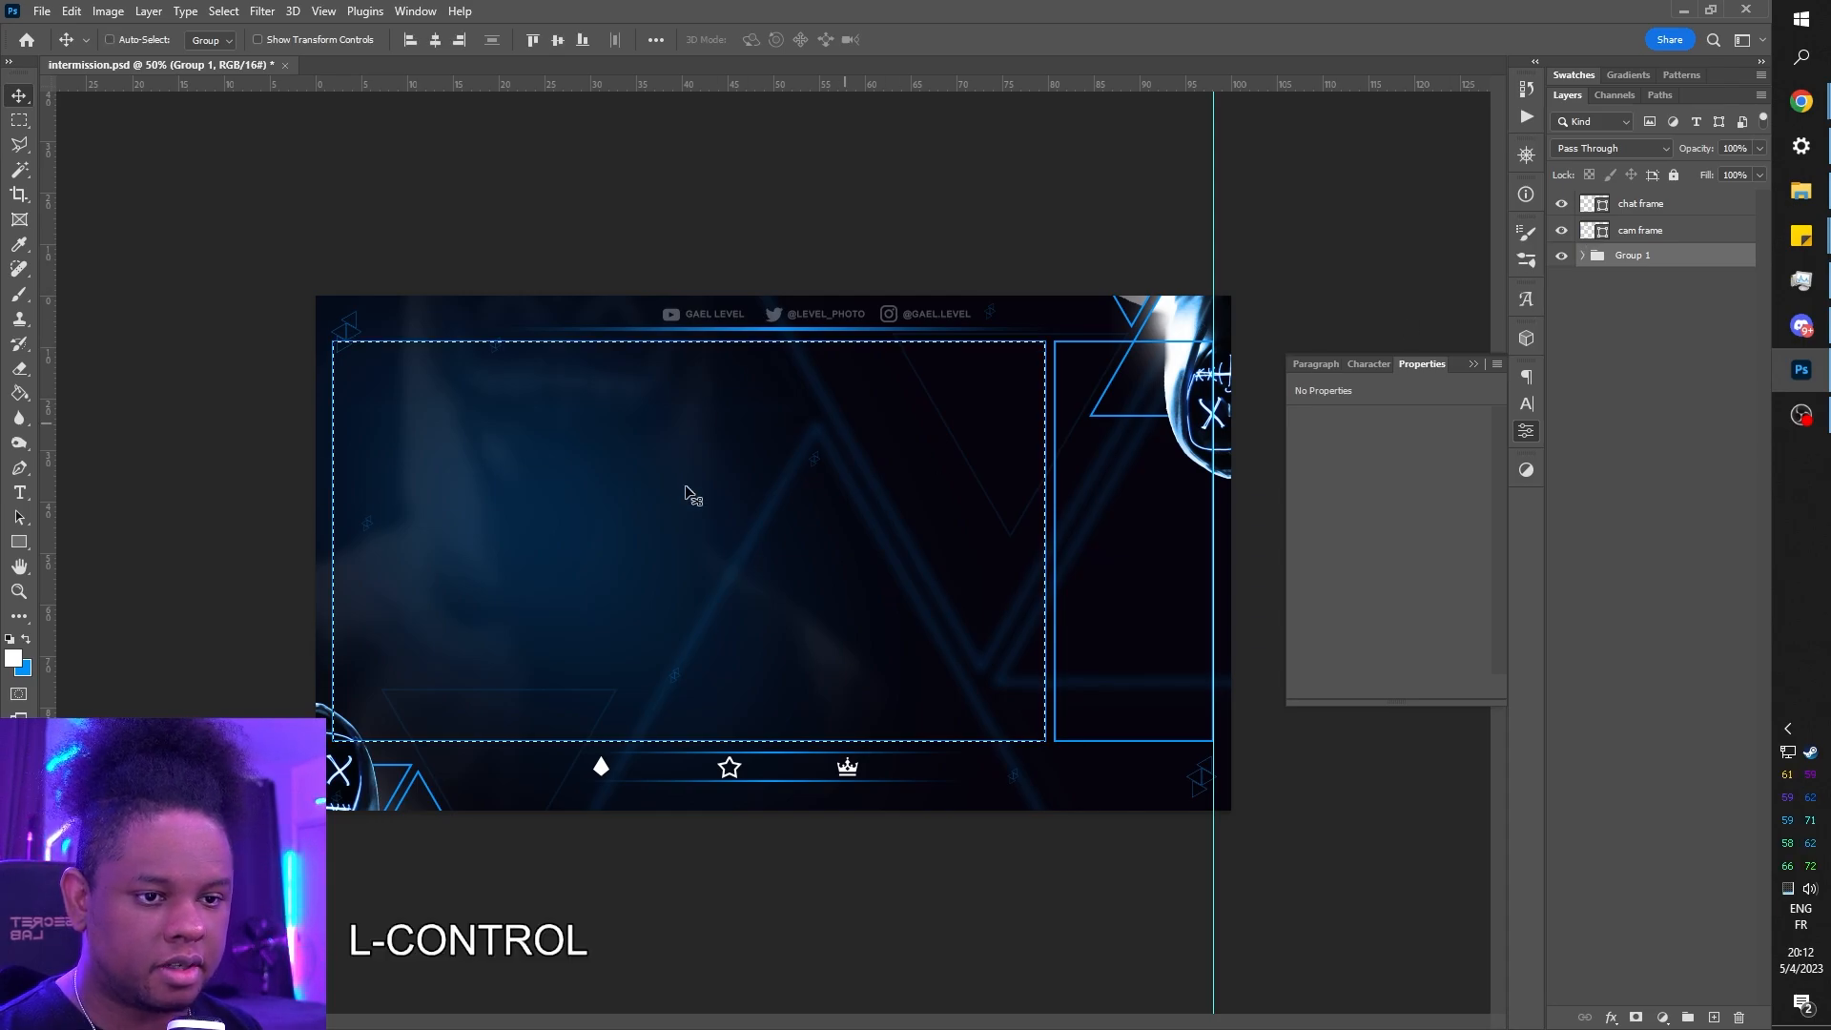
click(1634, 1019)
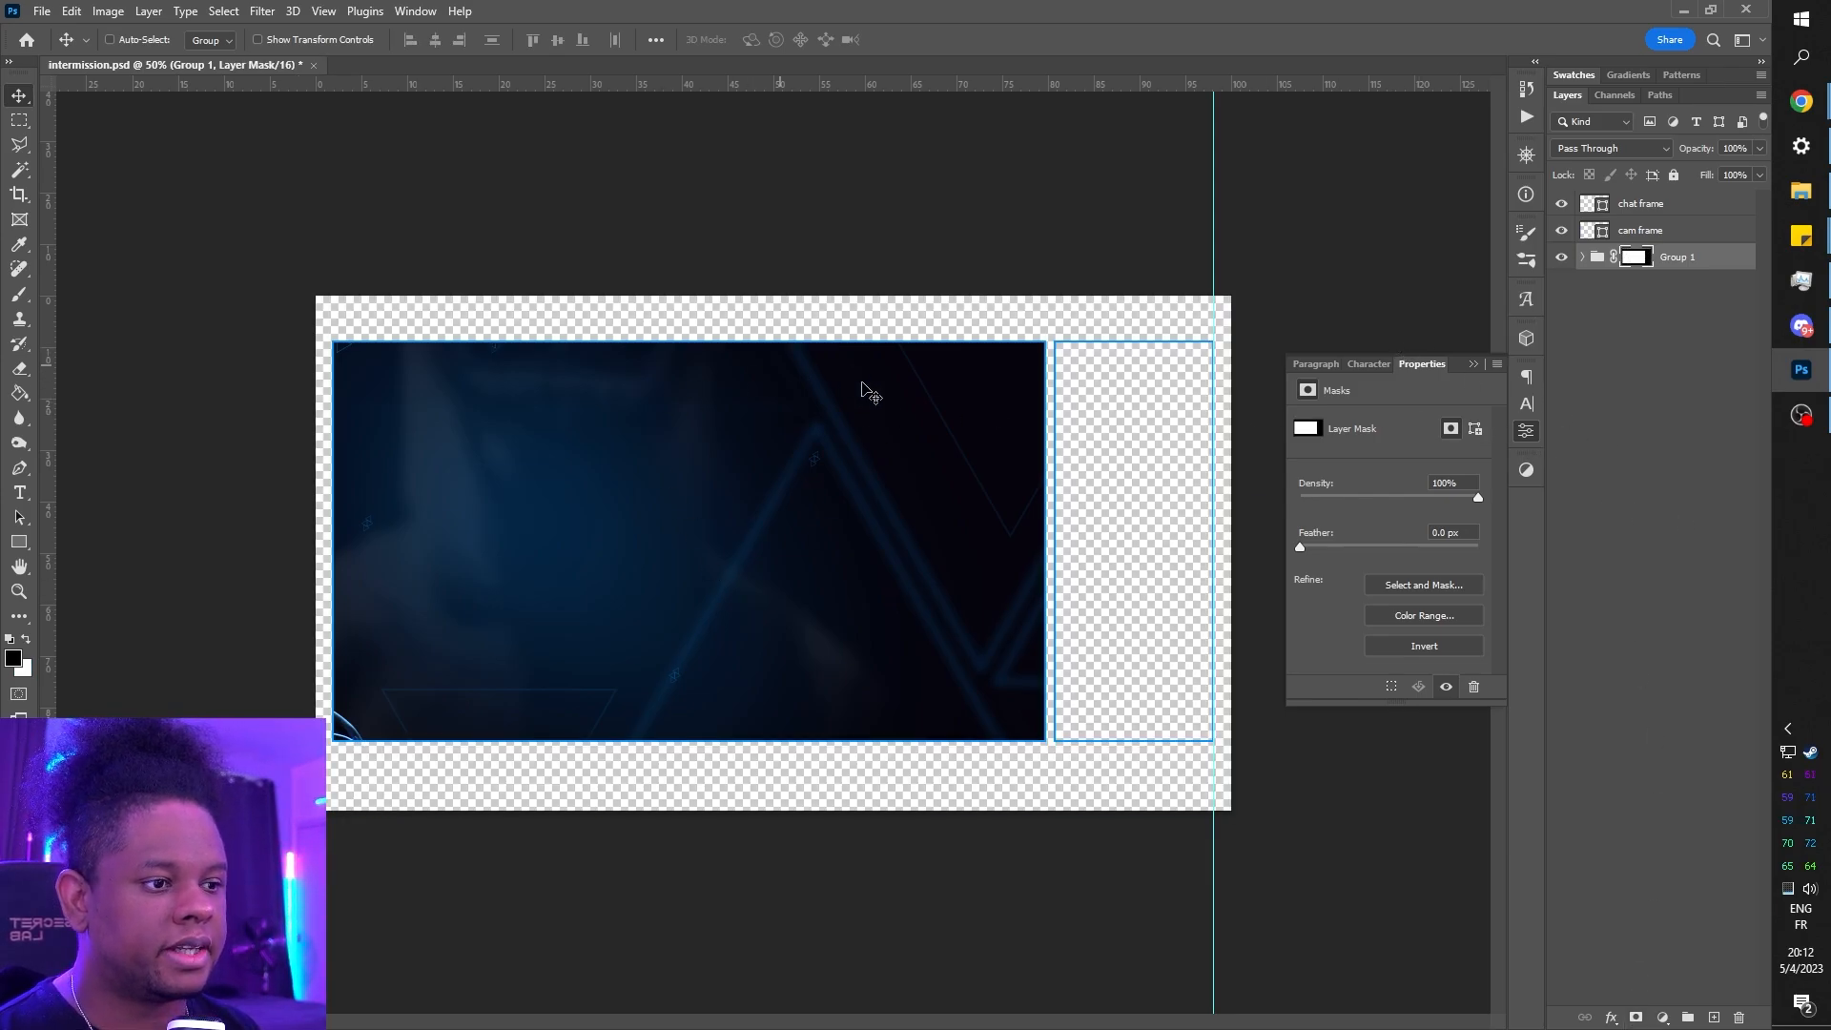
key(ctrl)
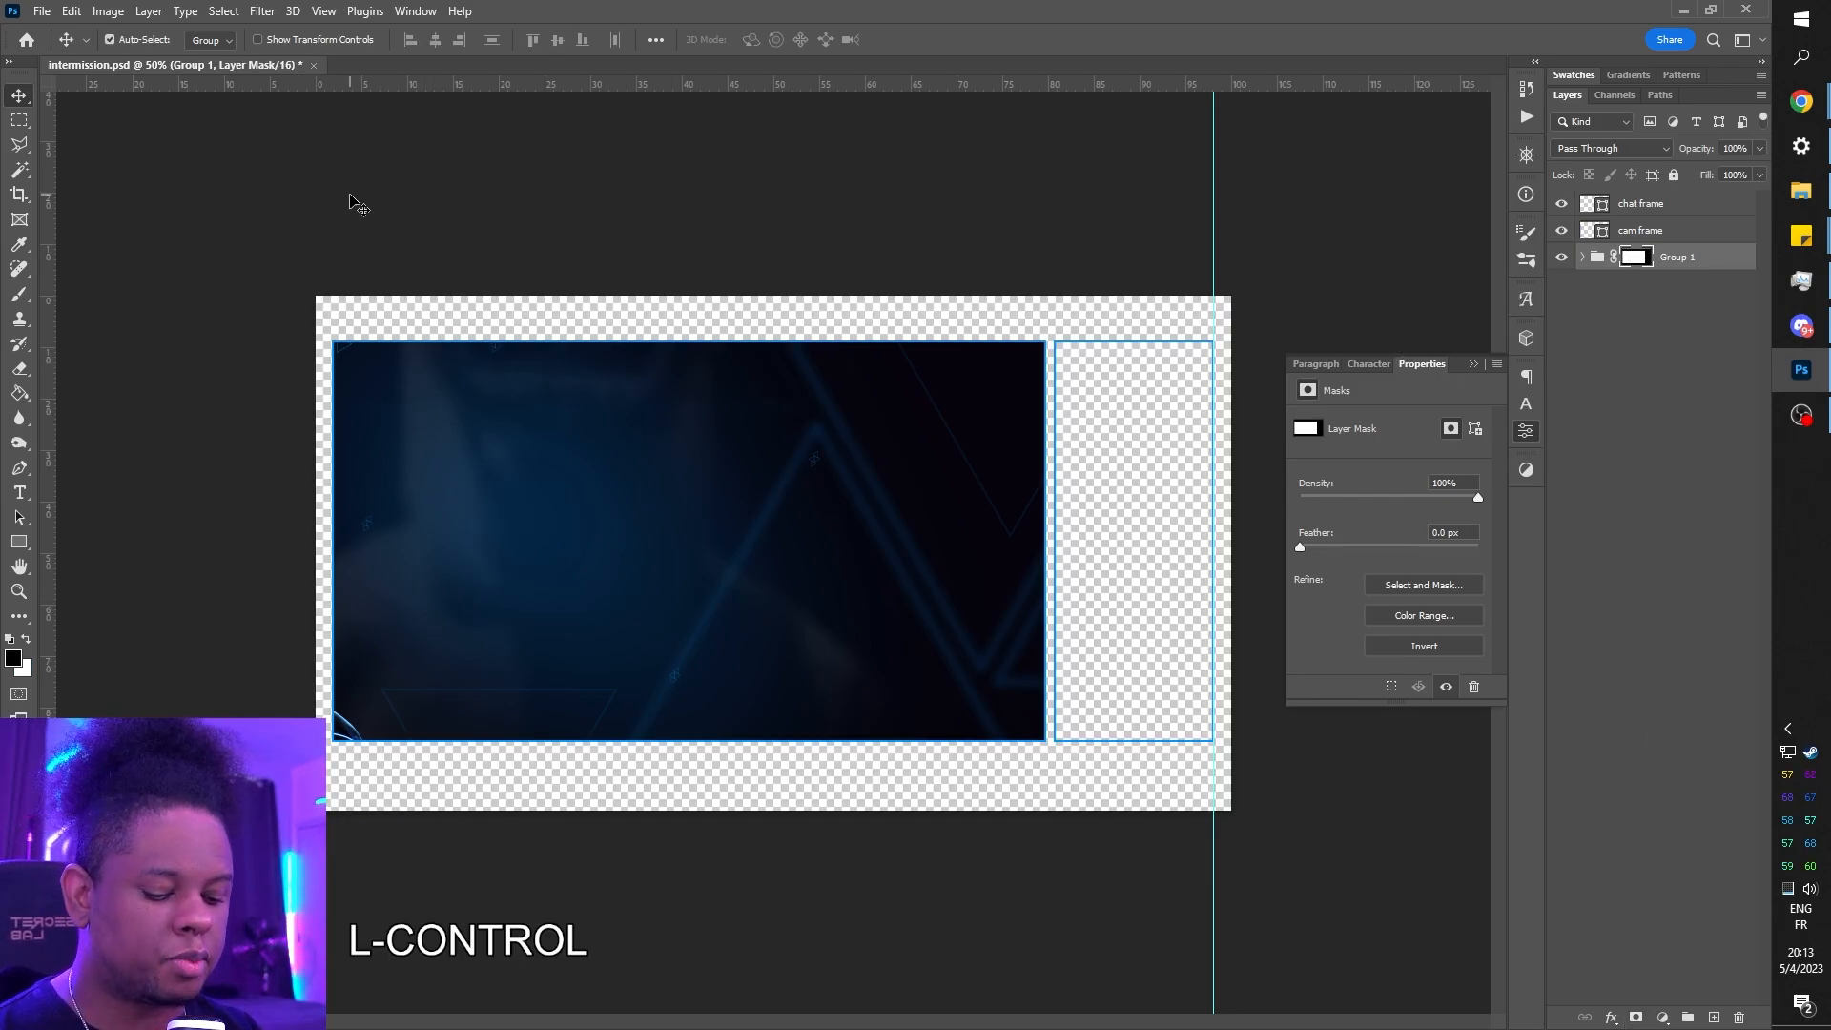
key(ctrl+i)
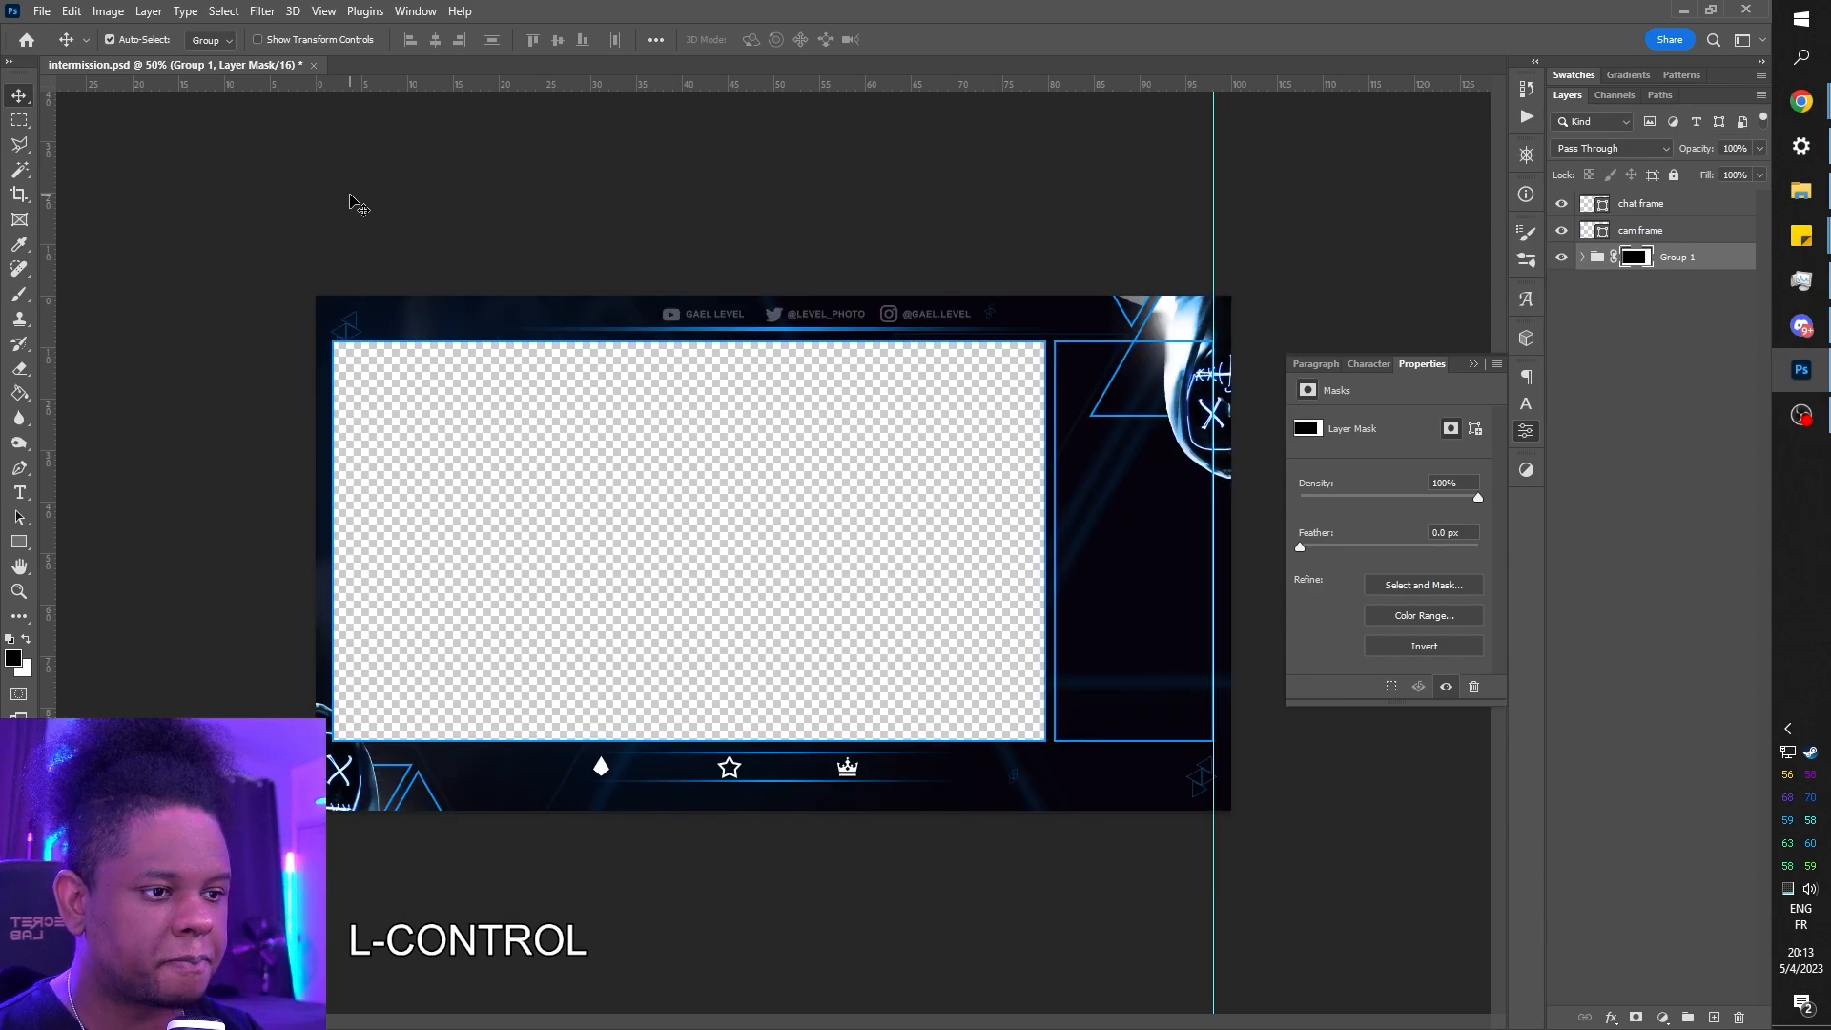
- Export the overlay as a PNG named intermission into the psd folder
click(1676, 331)
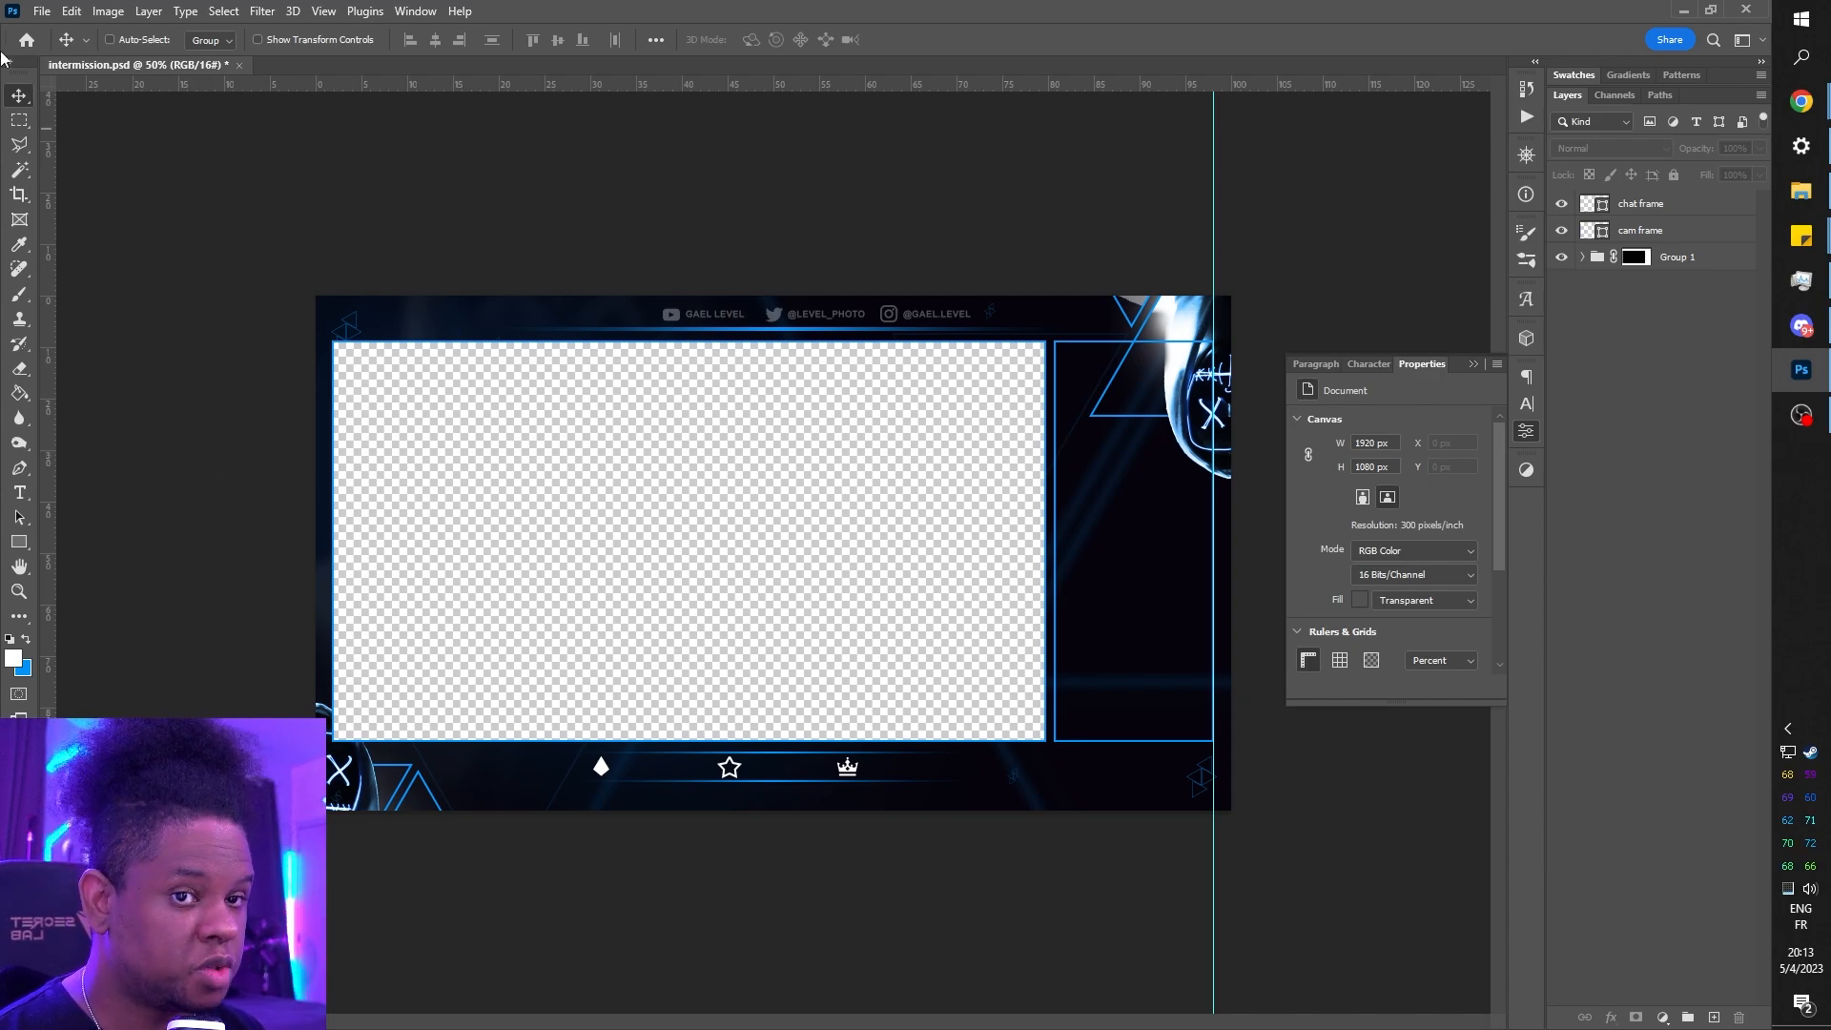
click(42, 11)
mouse_move(149, 350)
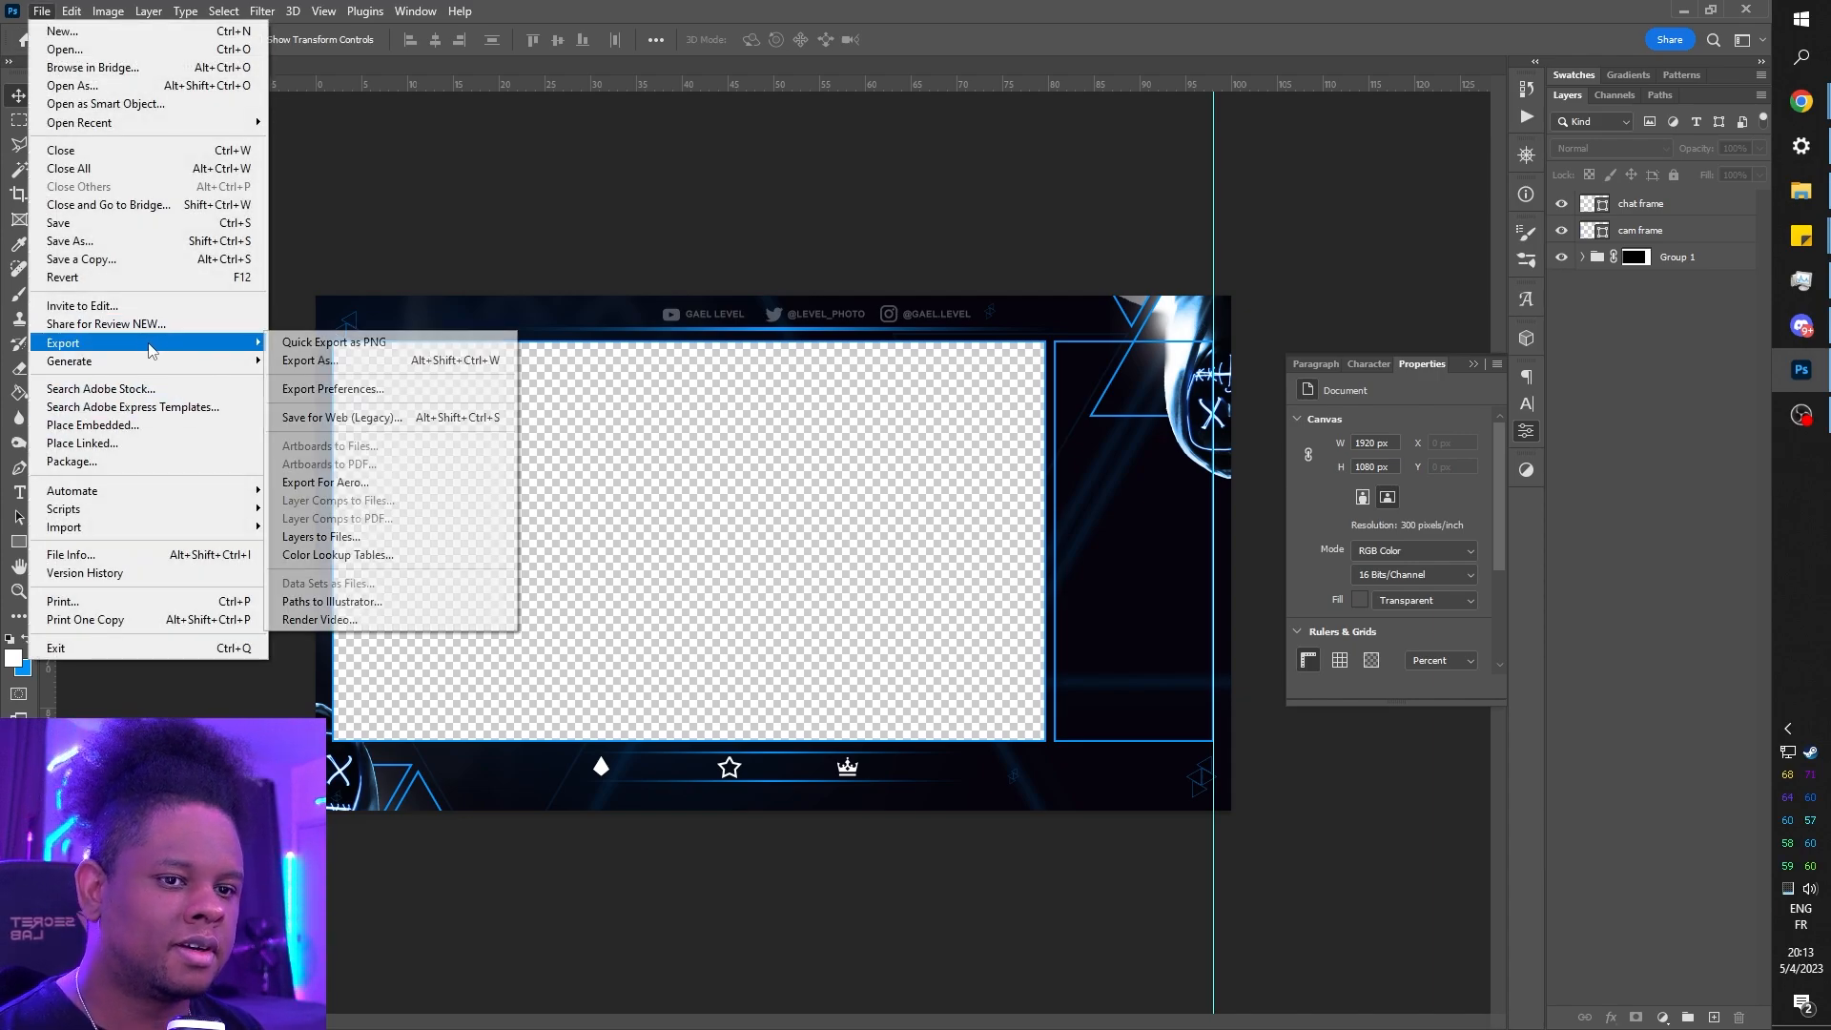
click(363, 342)
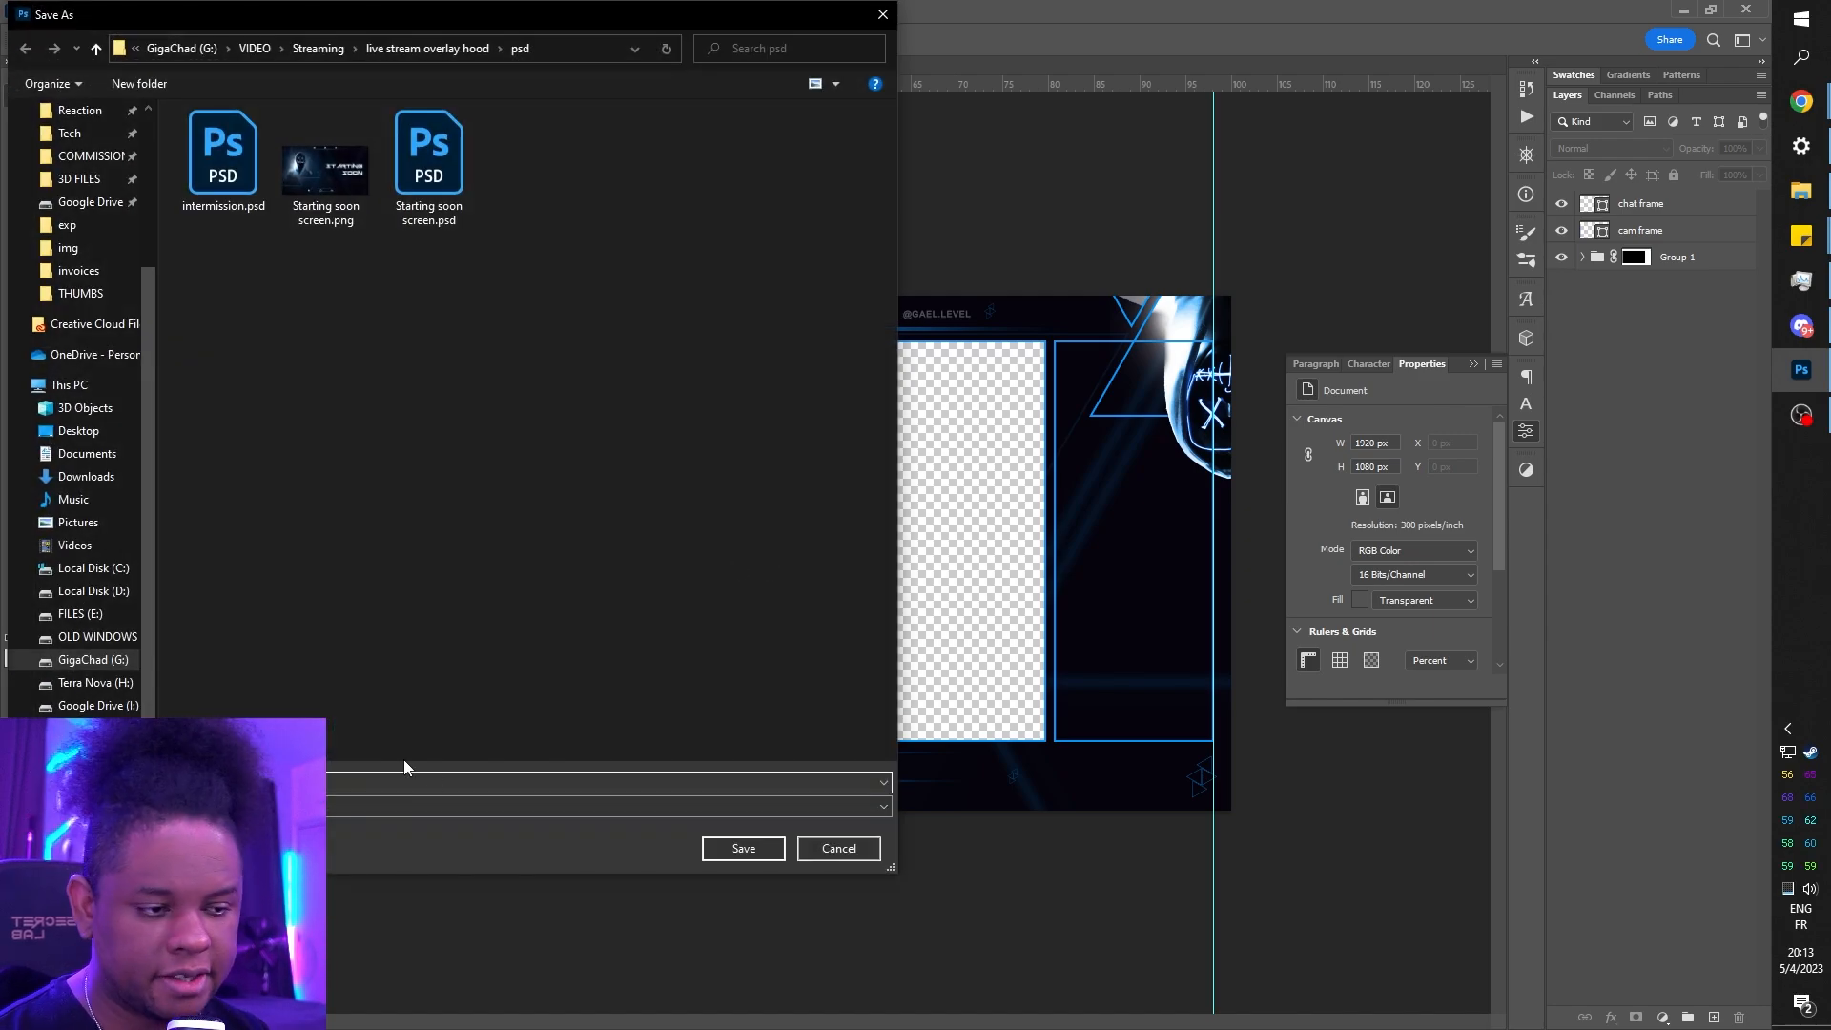
click(739, 849)
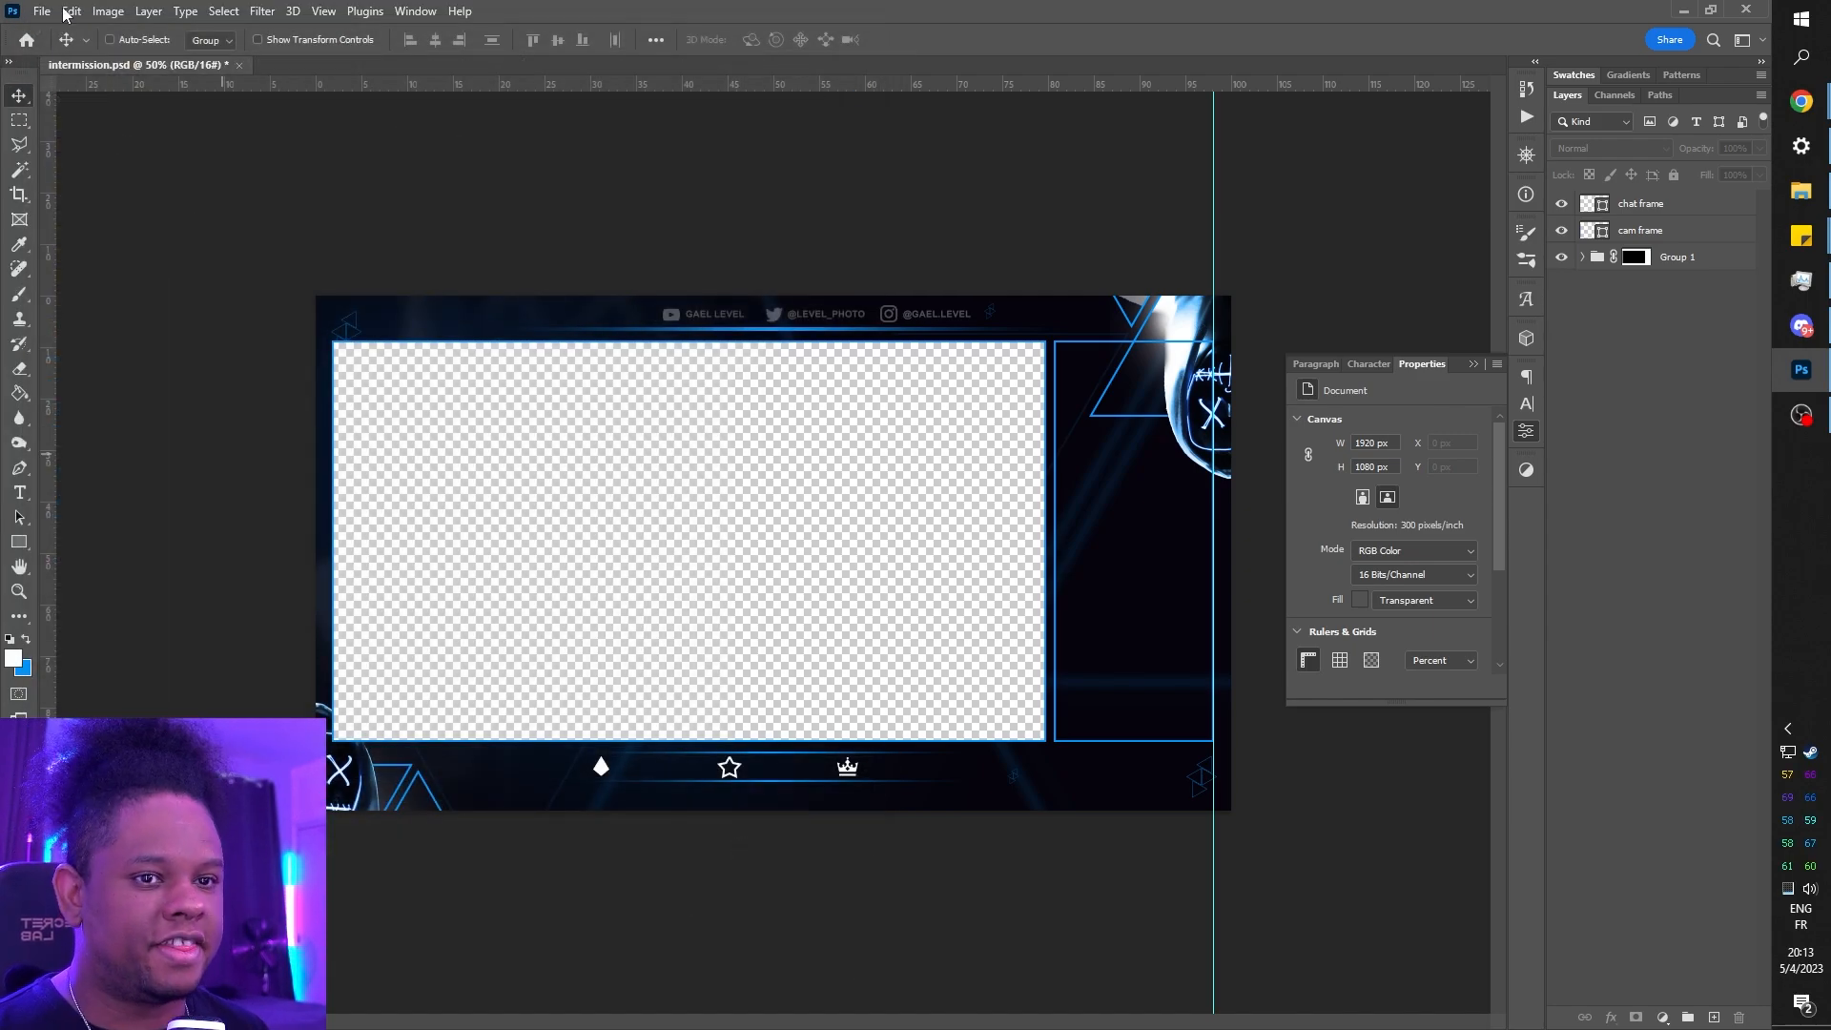
- Check which font the starting soon text uses, switch to Chrome and search DaFont for "foughtknight"
click(1582, 256)
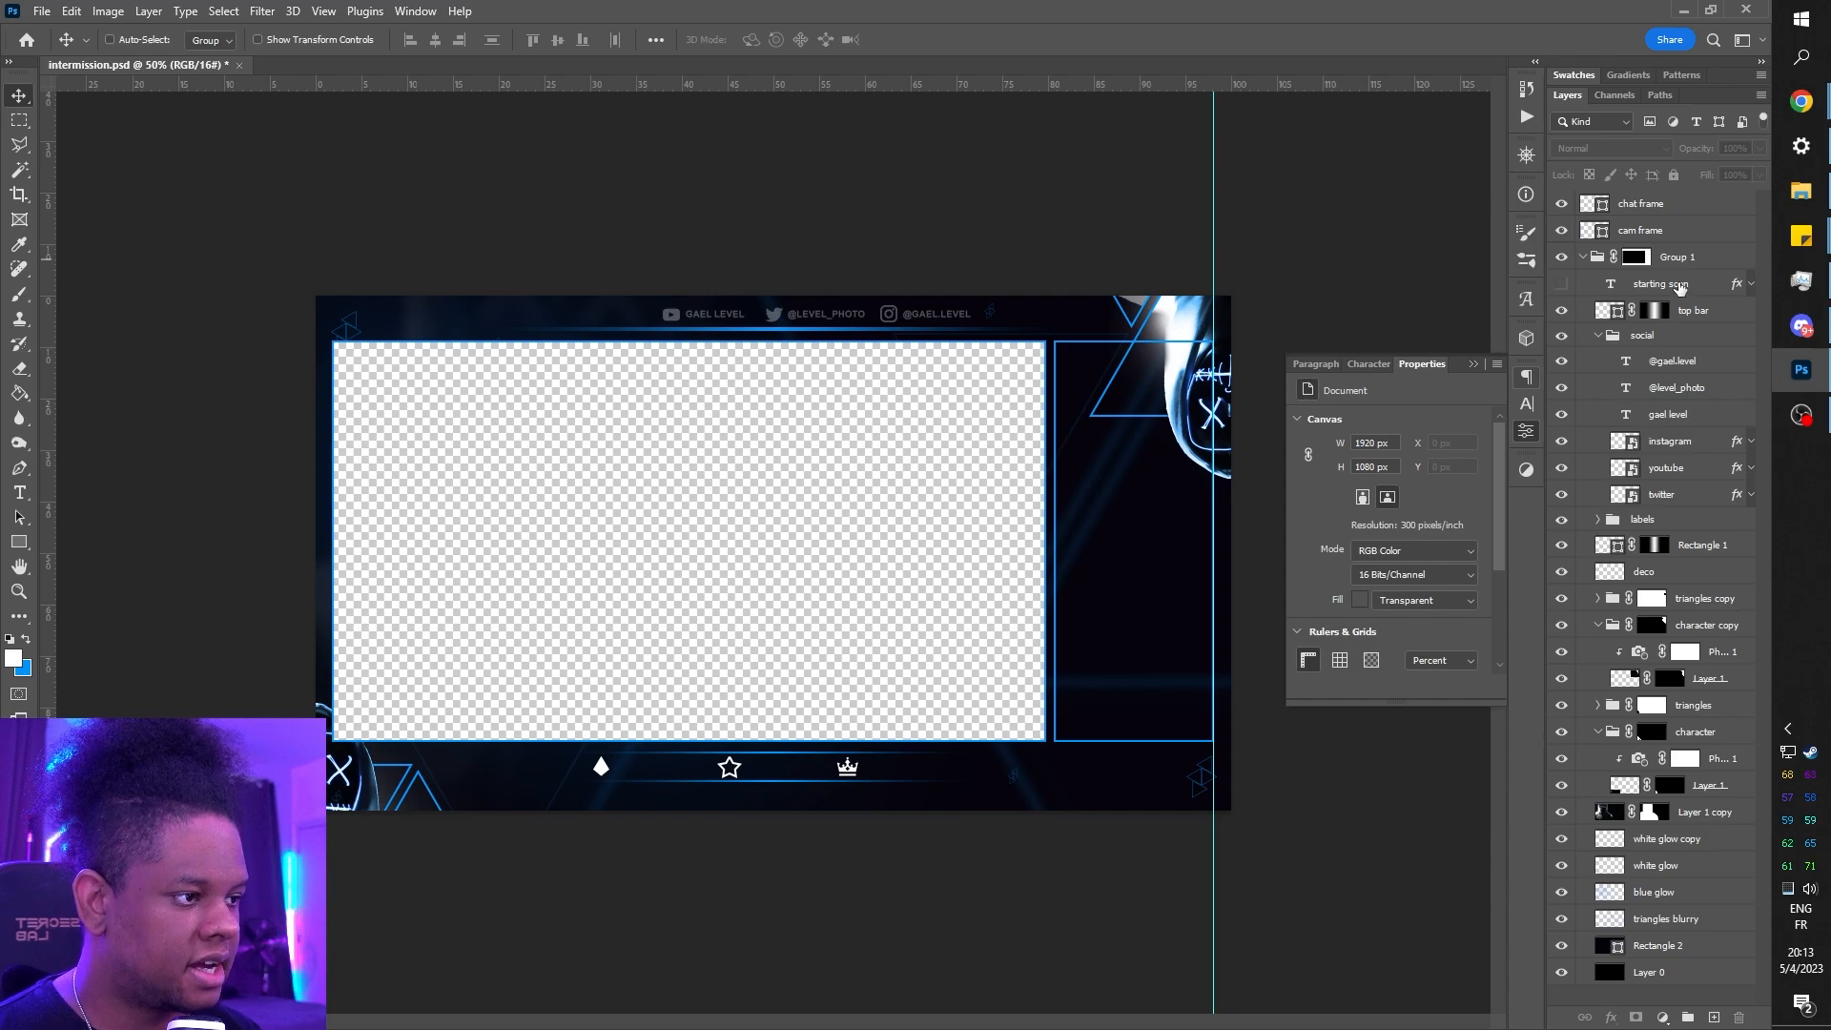
click(1528, 404)
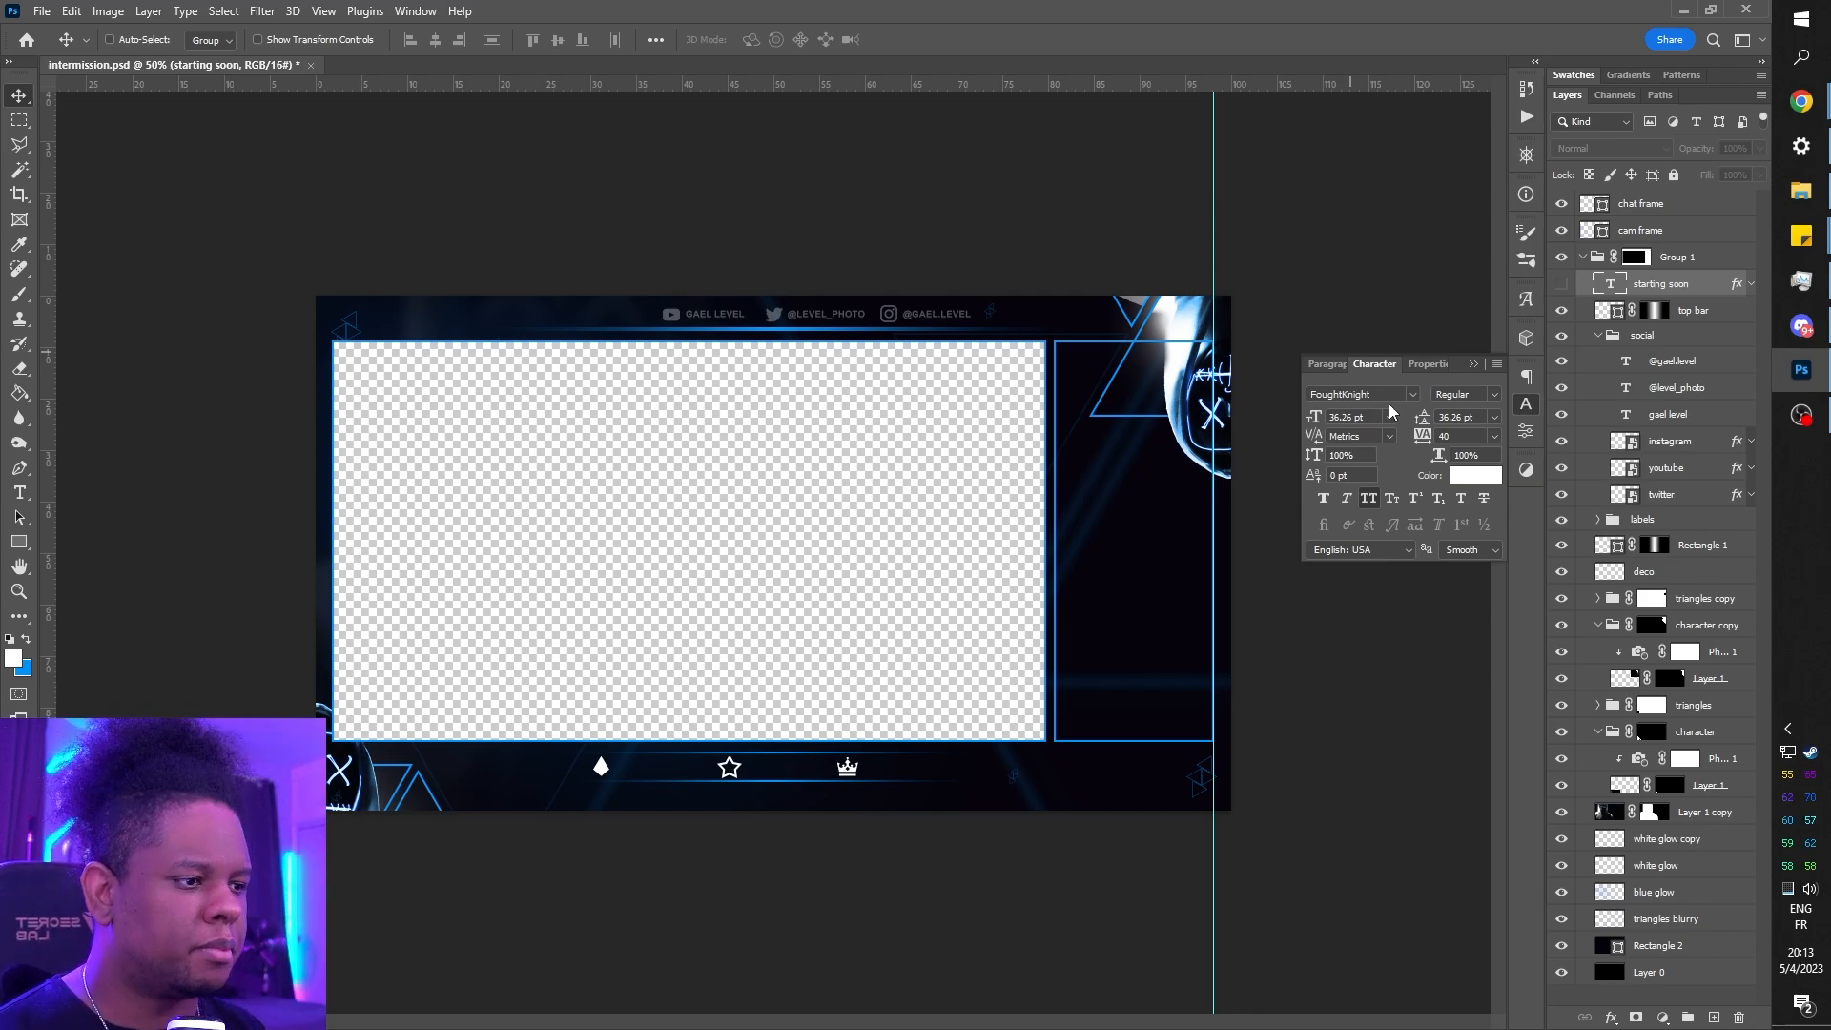
click(1799, 110)
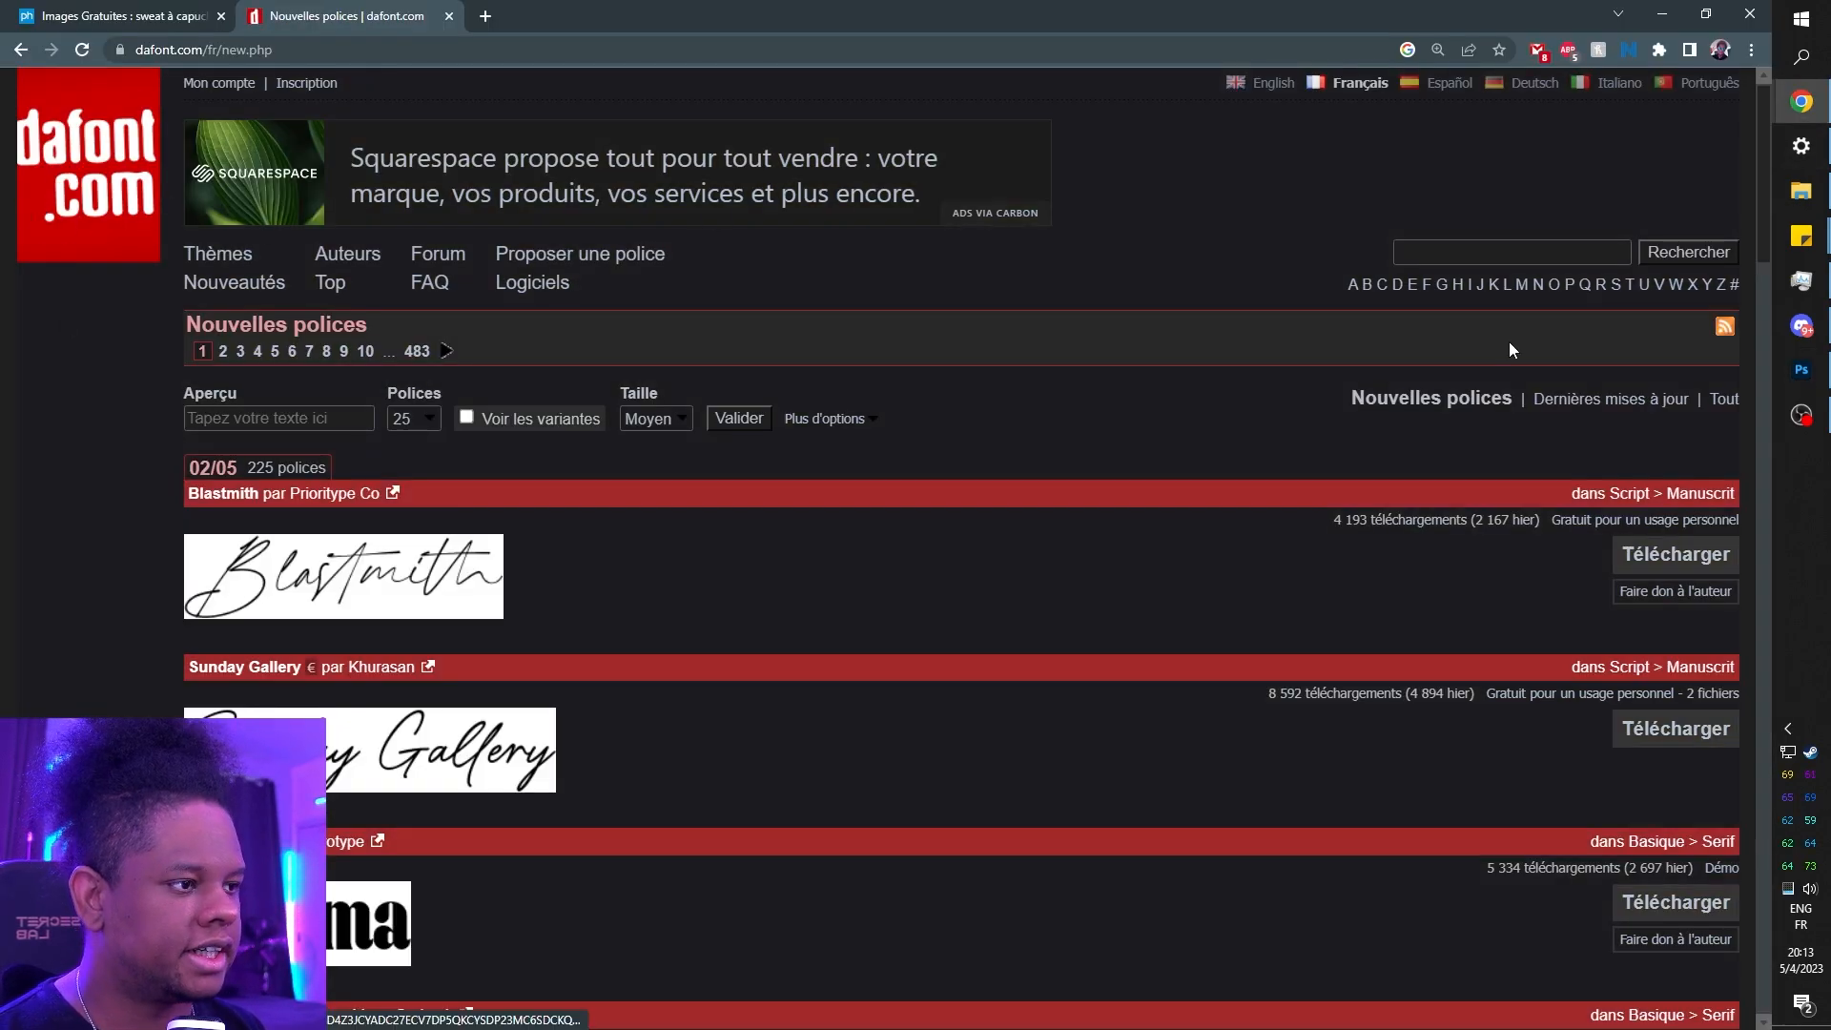
click(1472, 259)
text(foughtknight)
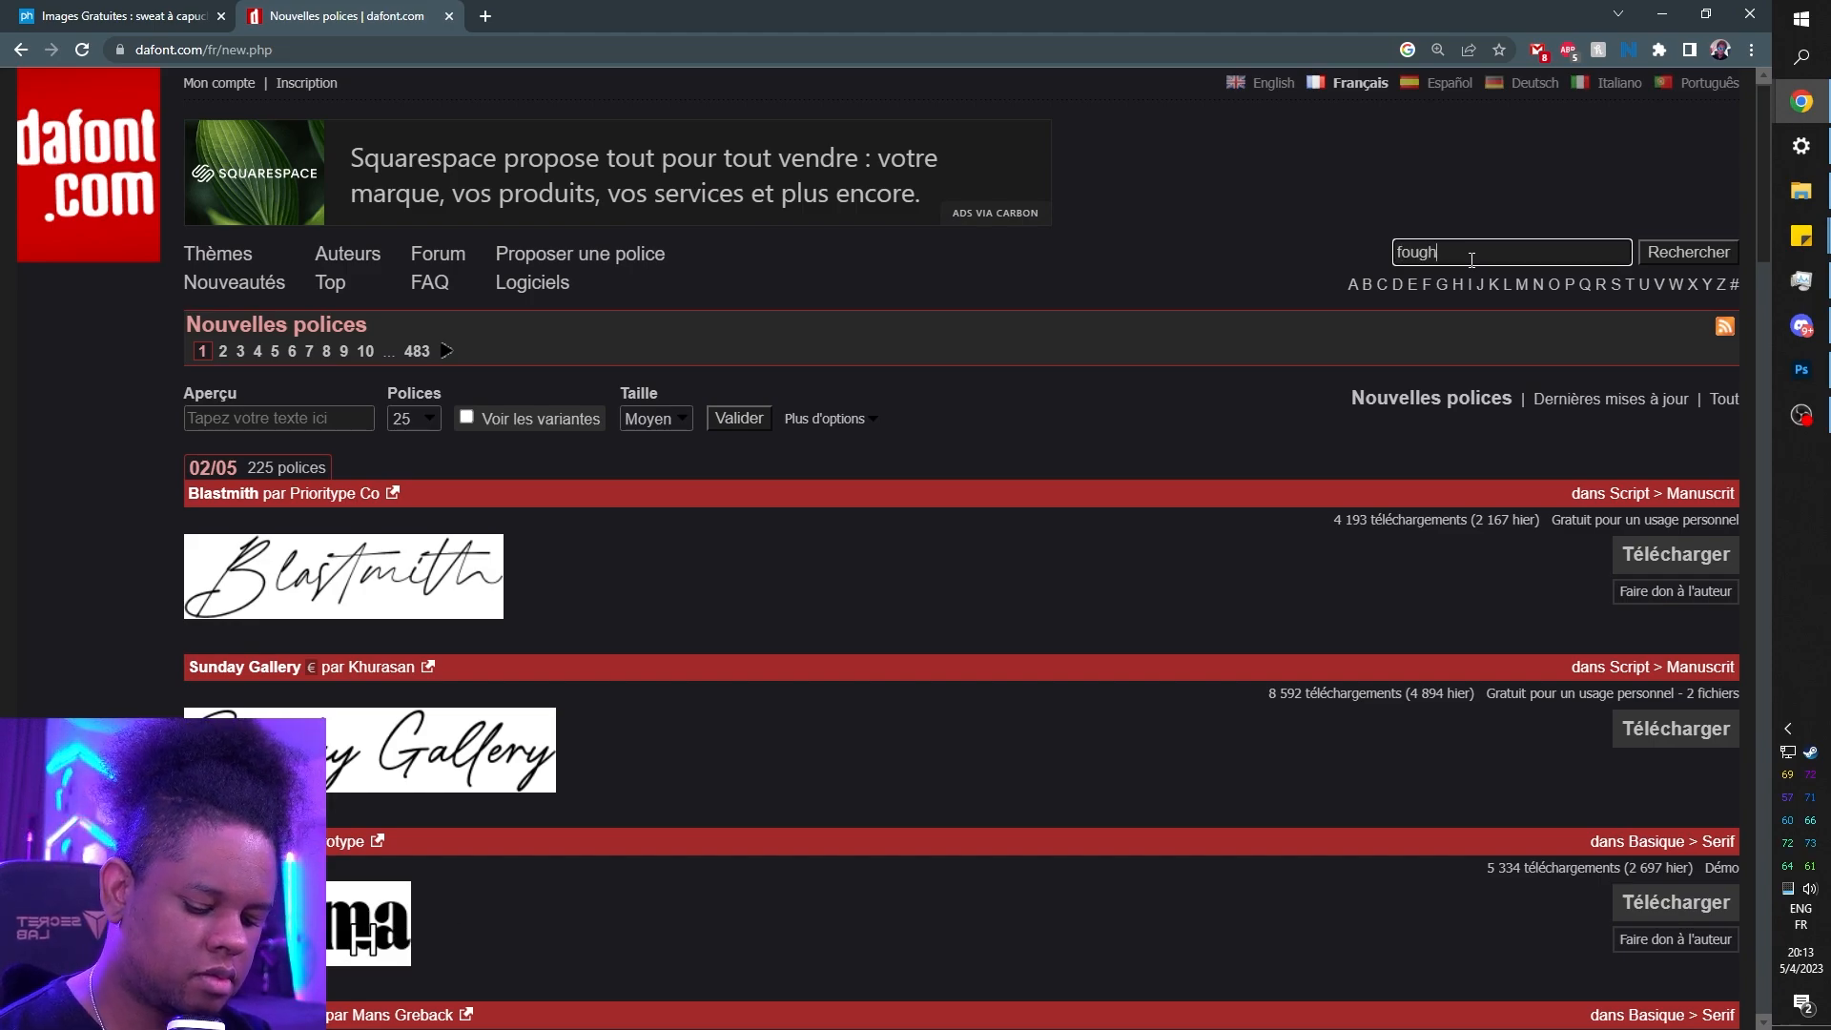
key(Return)
scroll(118, 535, down, 3)
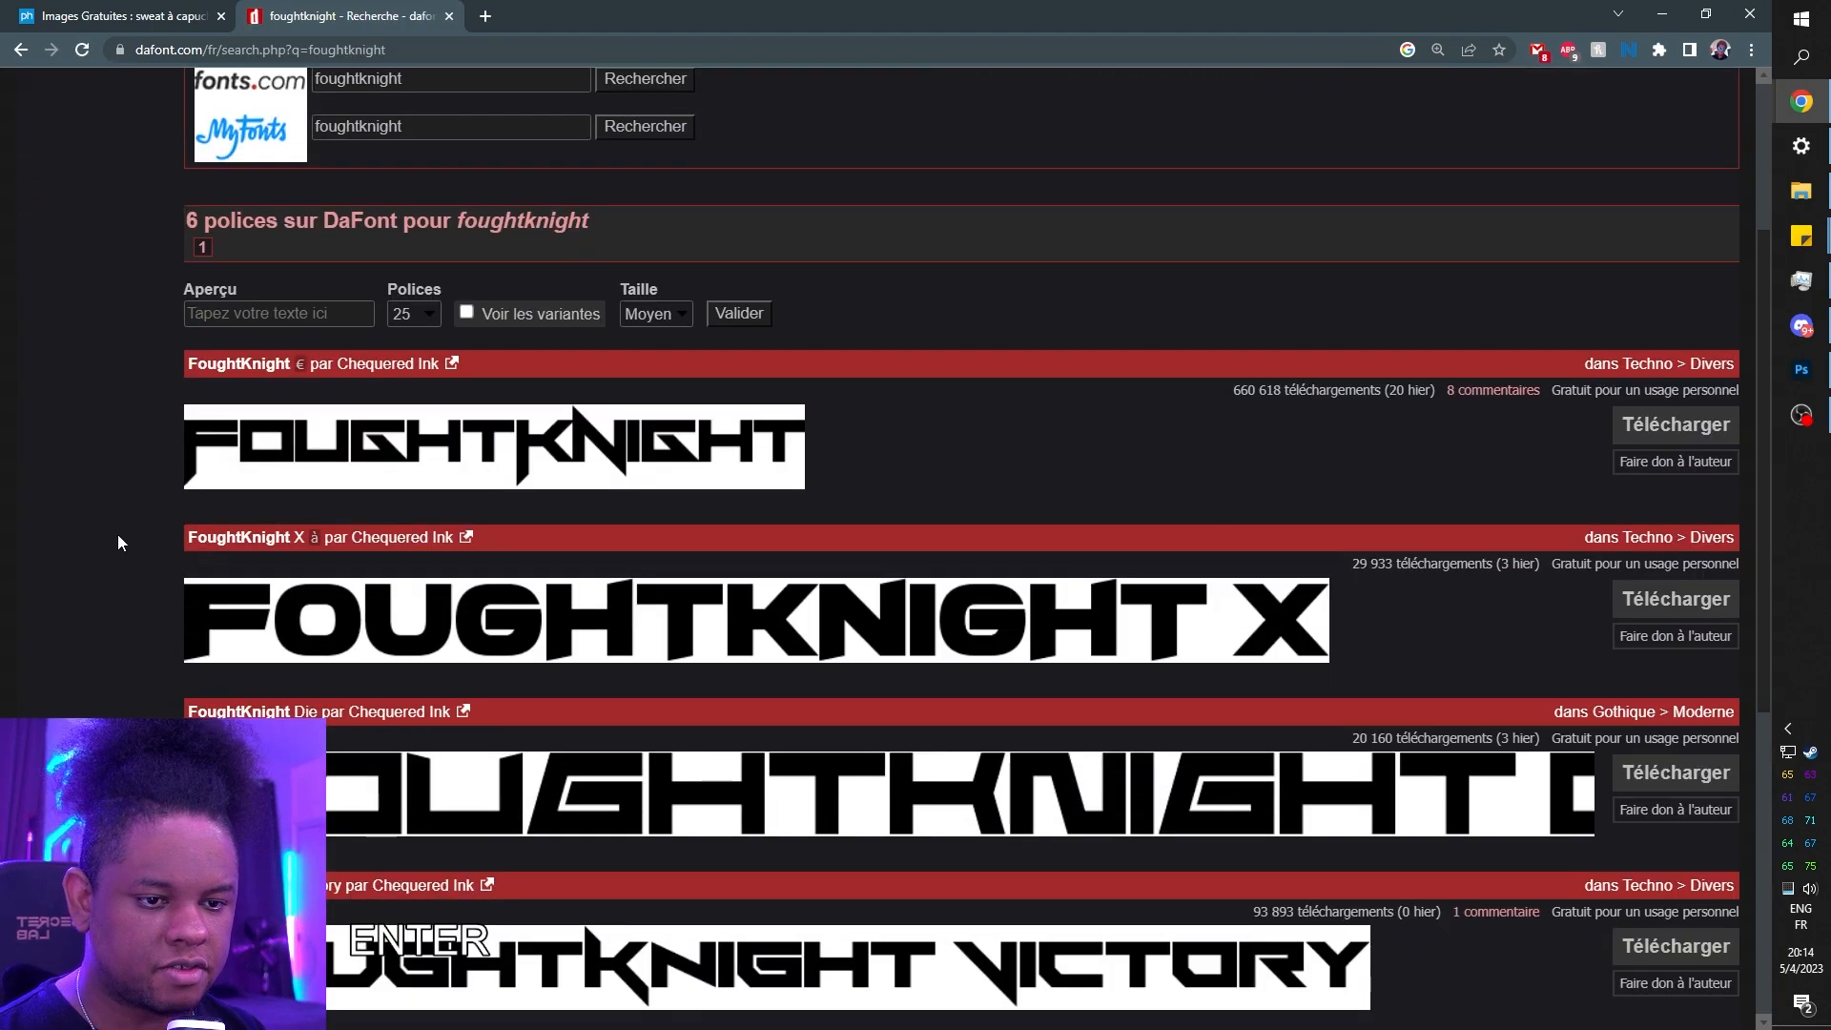
- Open the Photopea online editor at photopea.com in a new browser tab
click(486, 16)
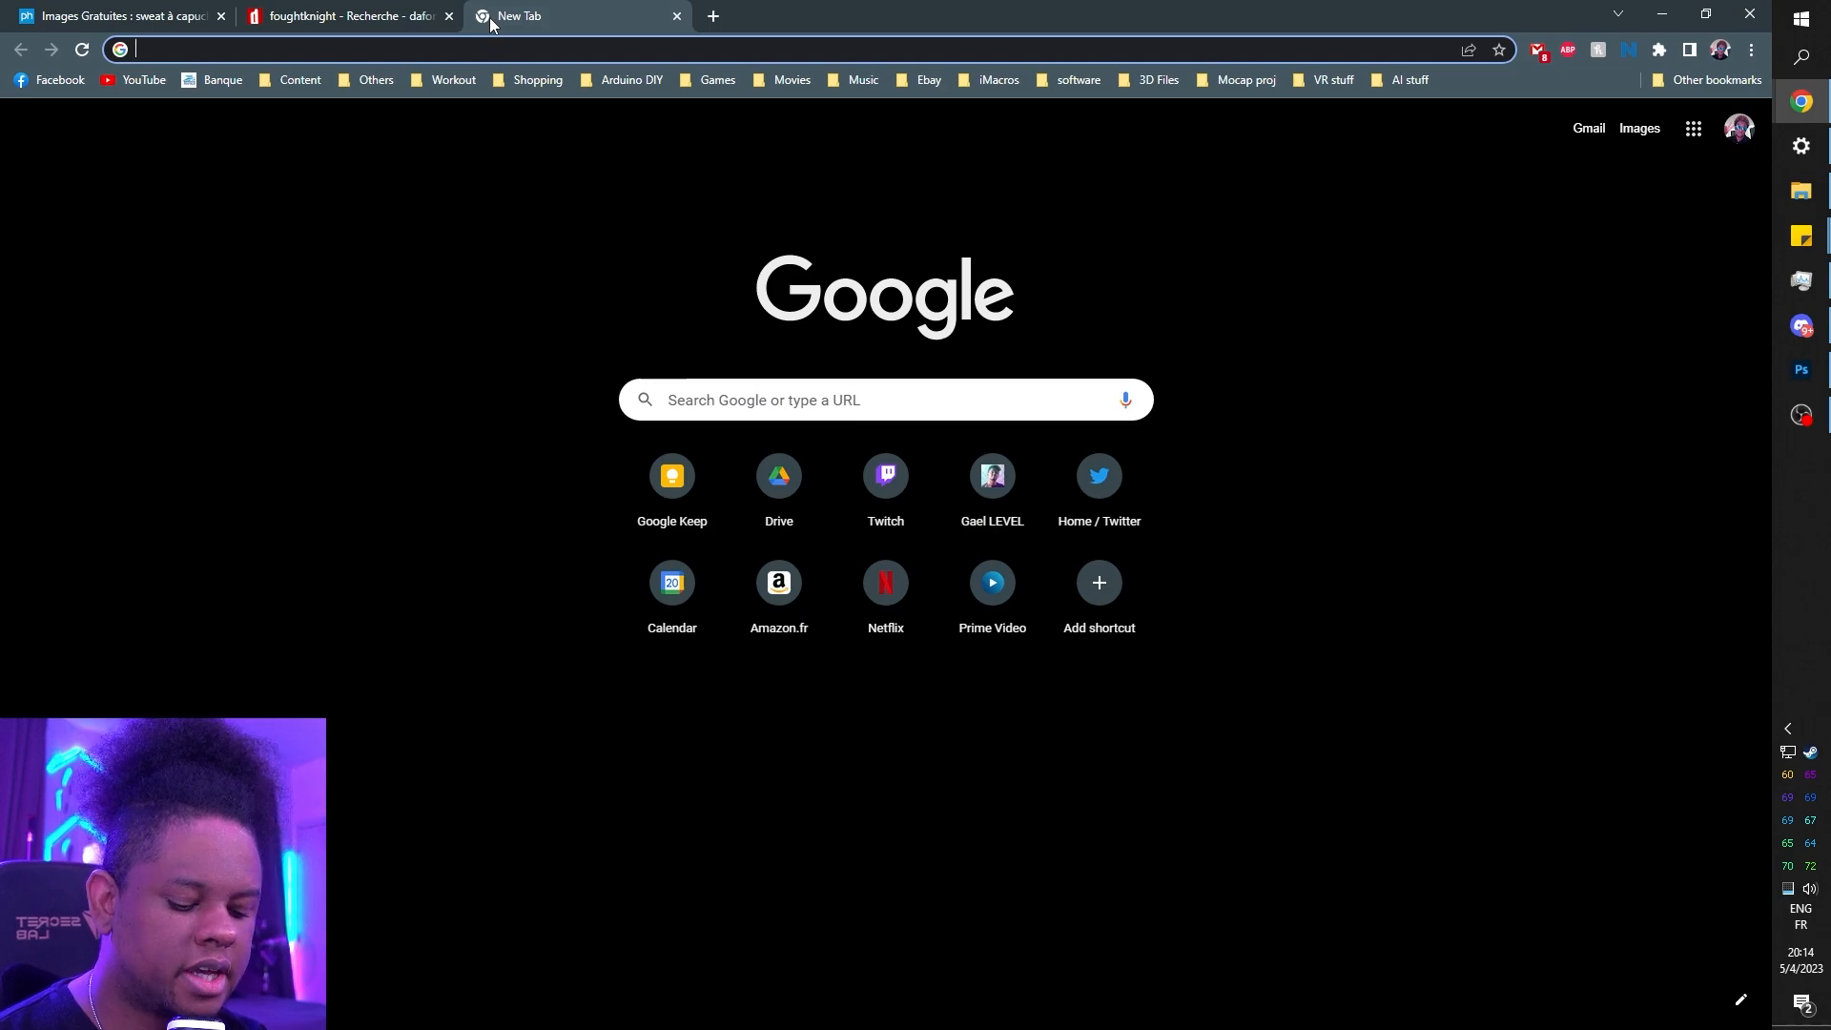
text(photo)
key(End)
key(BackSpace)
key(BackSpace)
key(BackSpace)
key(BackSpace)
key(BackSpace)
key(BackSpace)
key(BackSpace)
key(BackSpace)
key(BackSpace)
key(BackSpace)
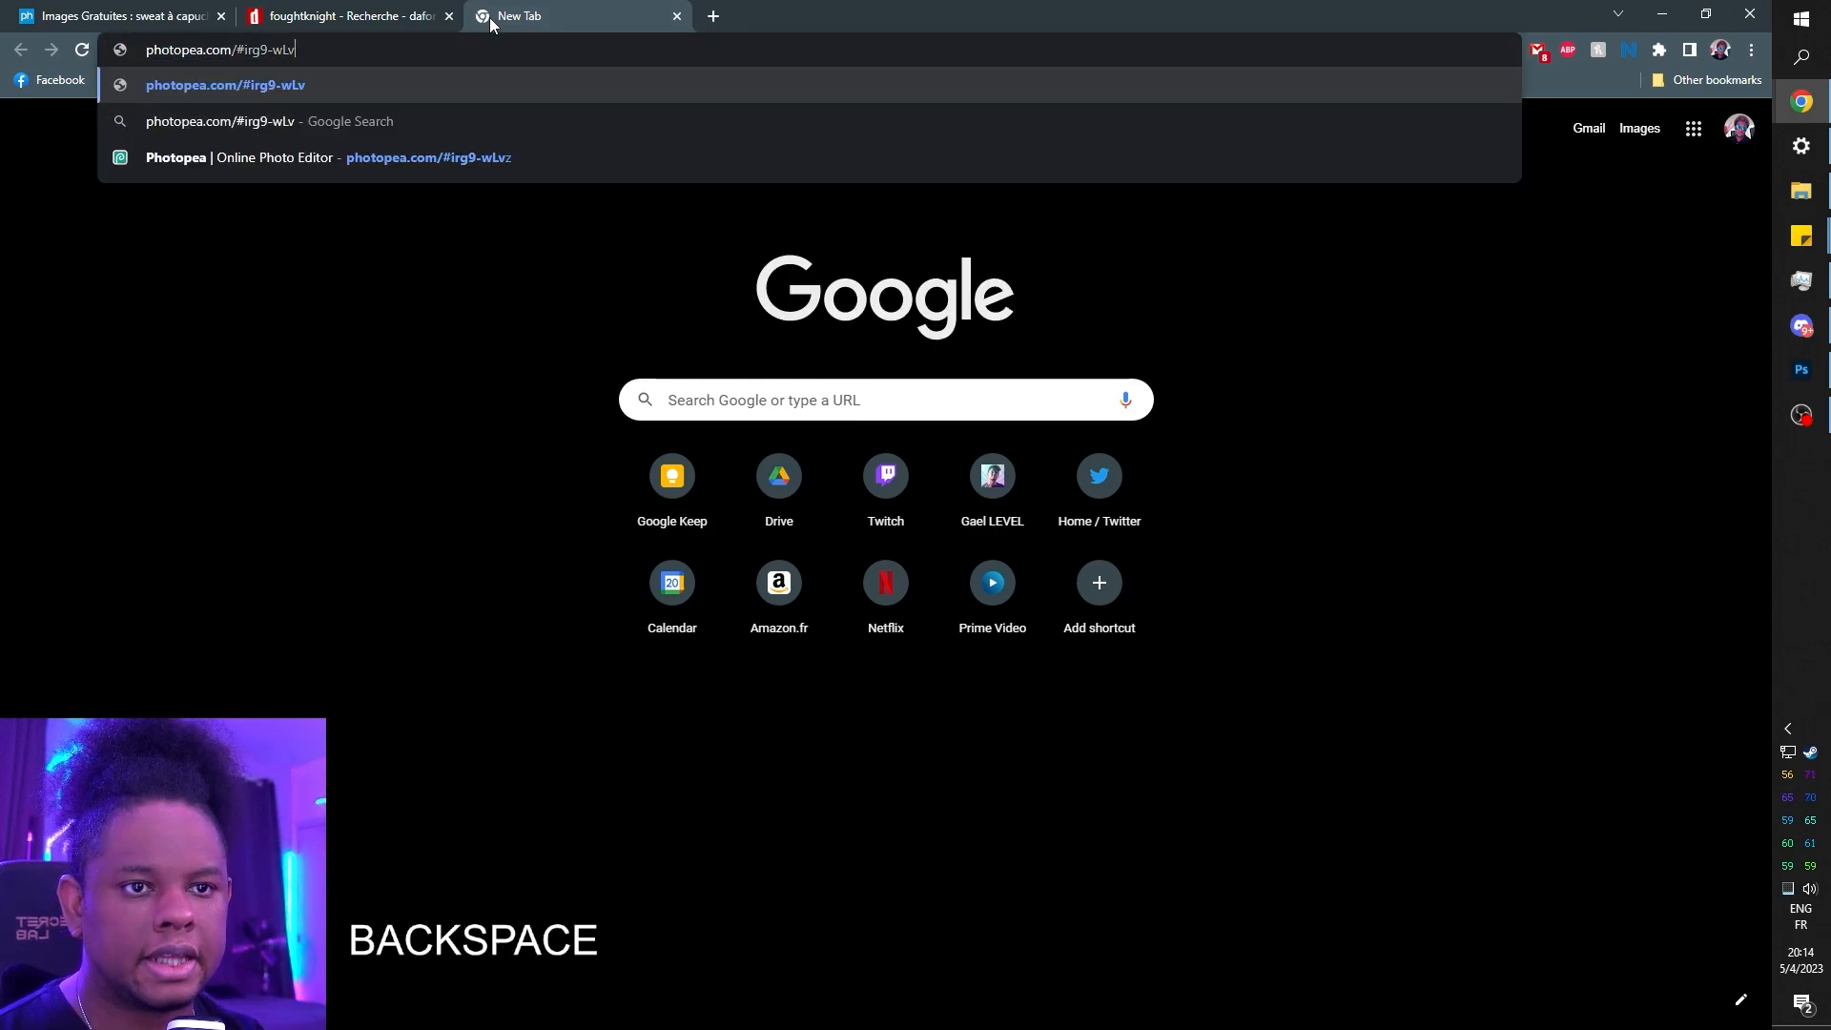
key(Return)
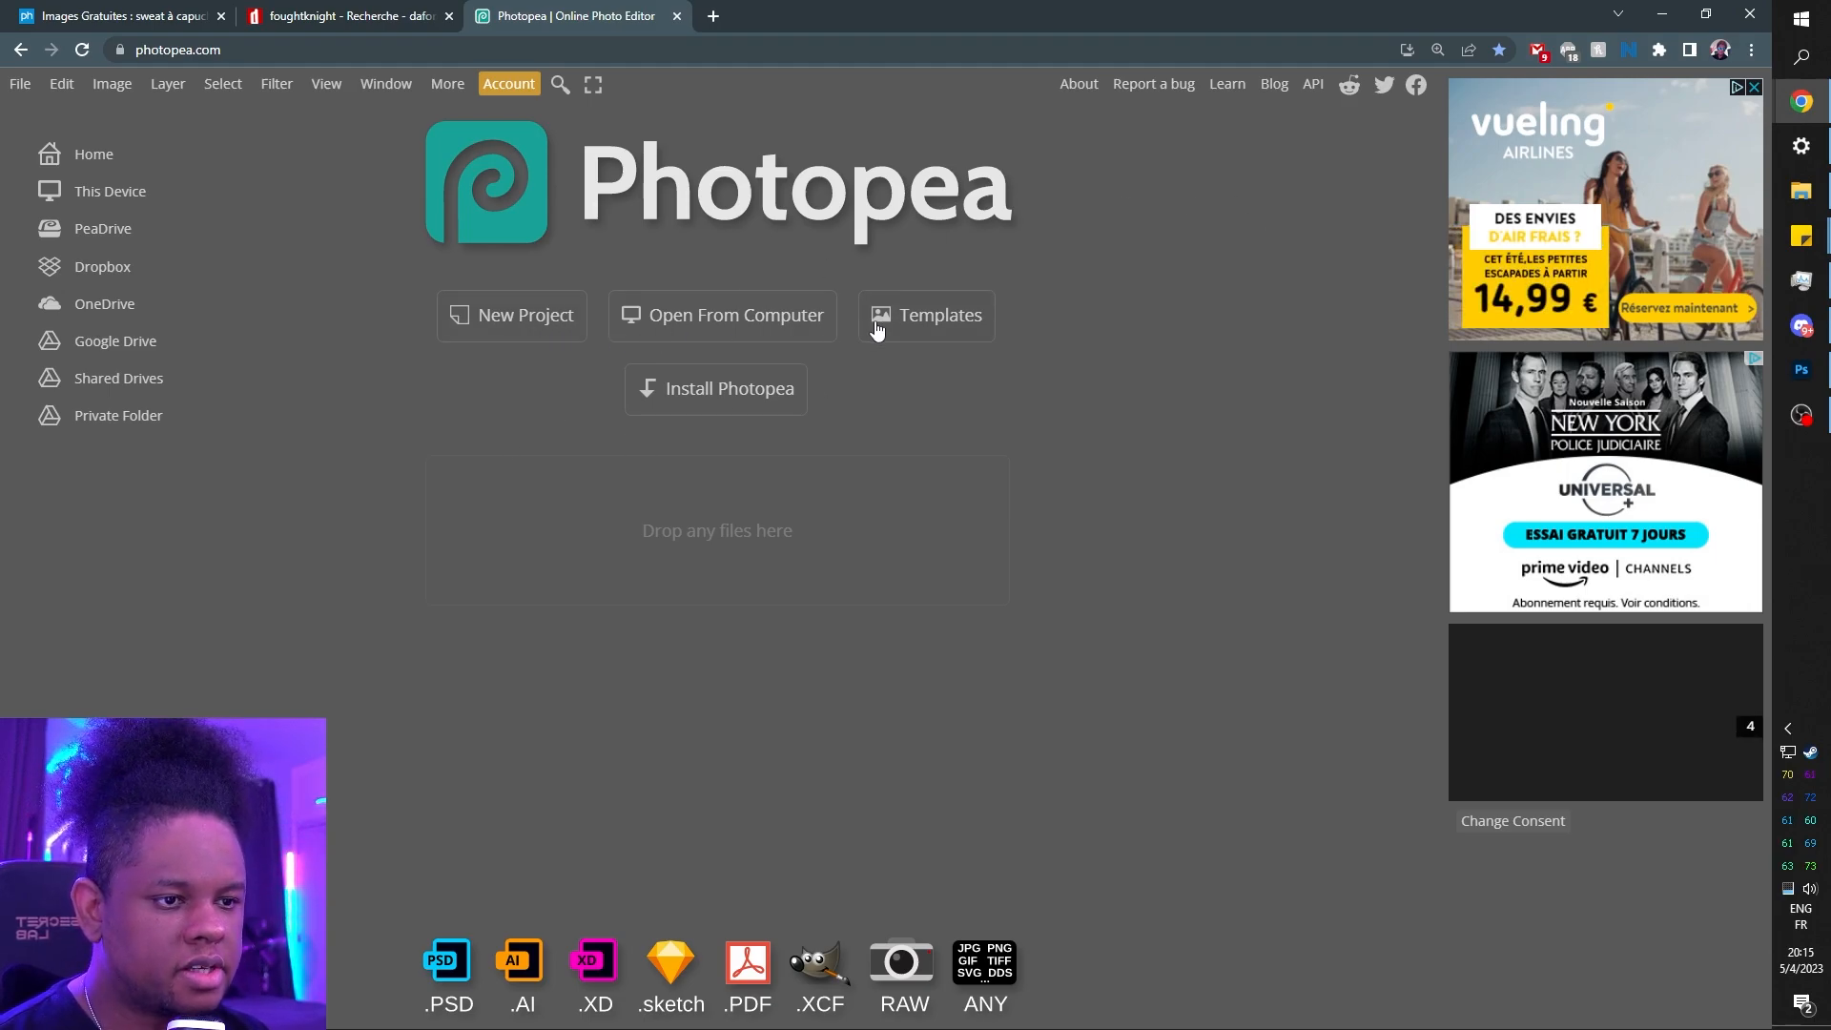
- Open Starting soon screen.psd from the psd folder inside the Streaming folder's live stream overlay hood folder
click(694, 318)
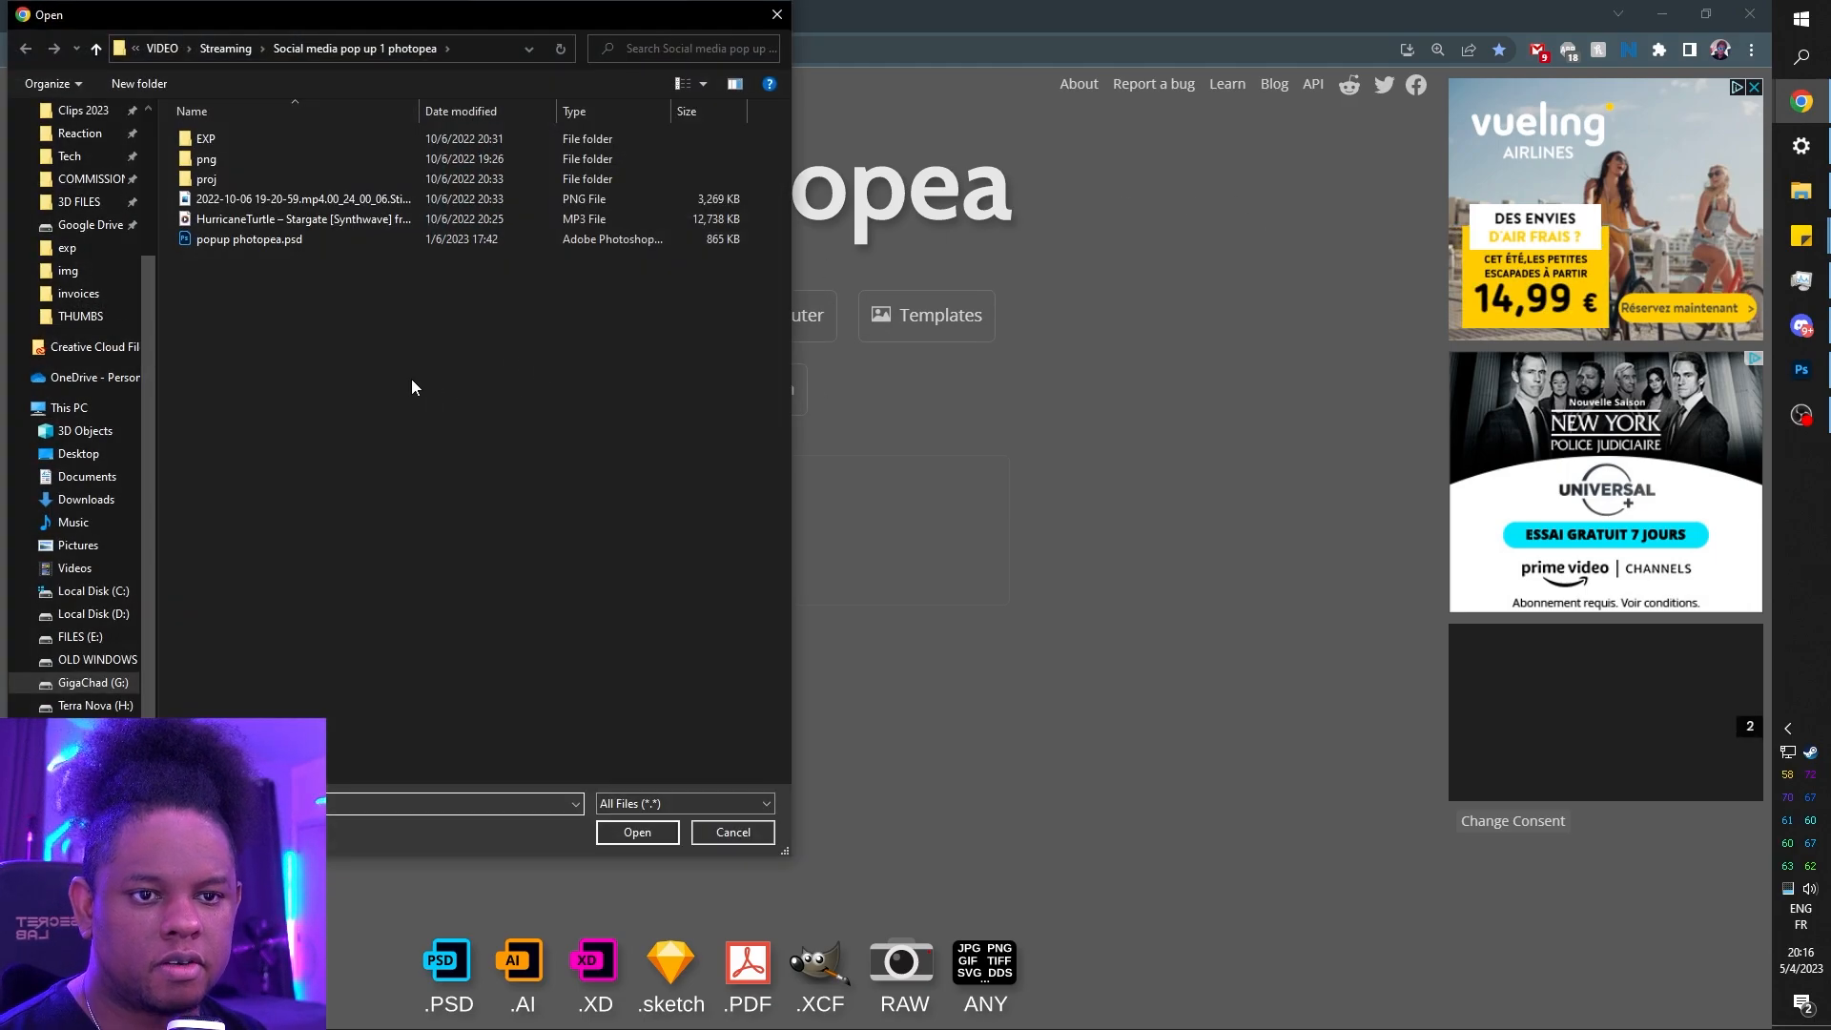
scroll(95, 287, up, 1)
click(84, 217)
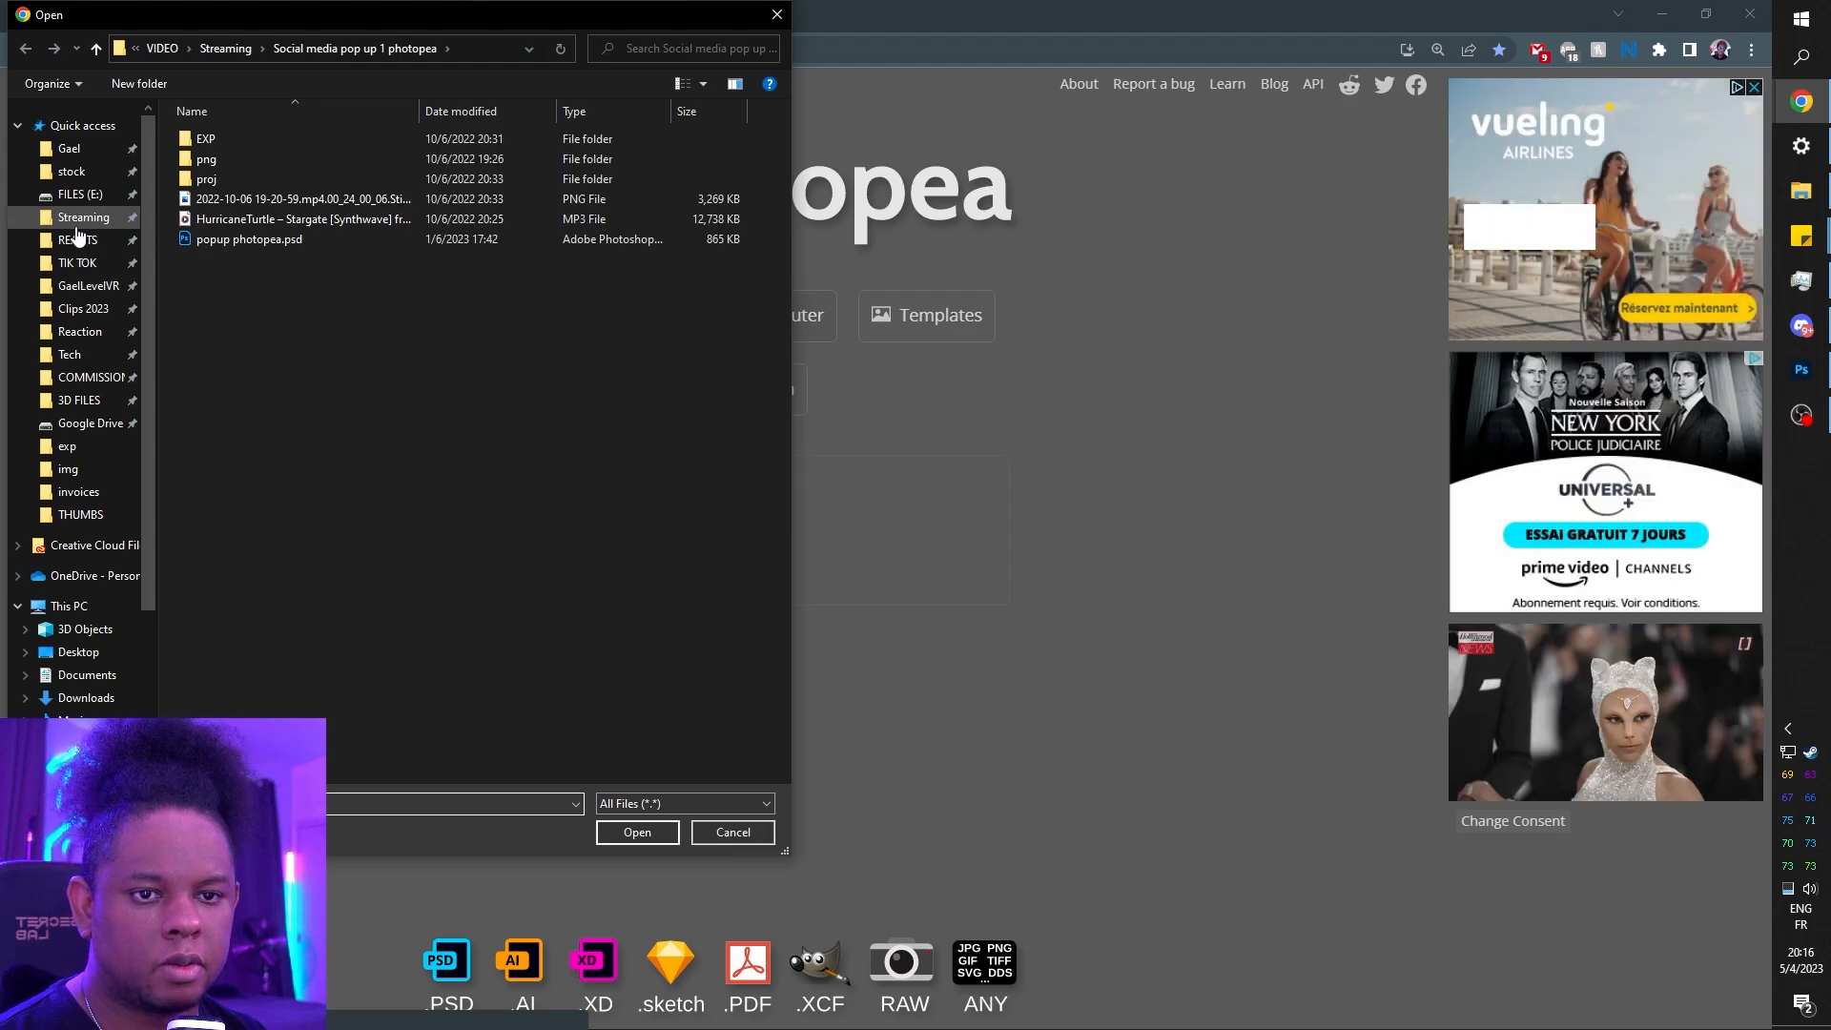
double_click(287, 178)
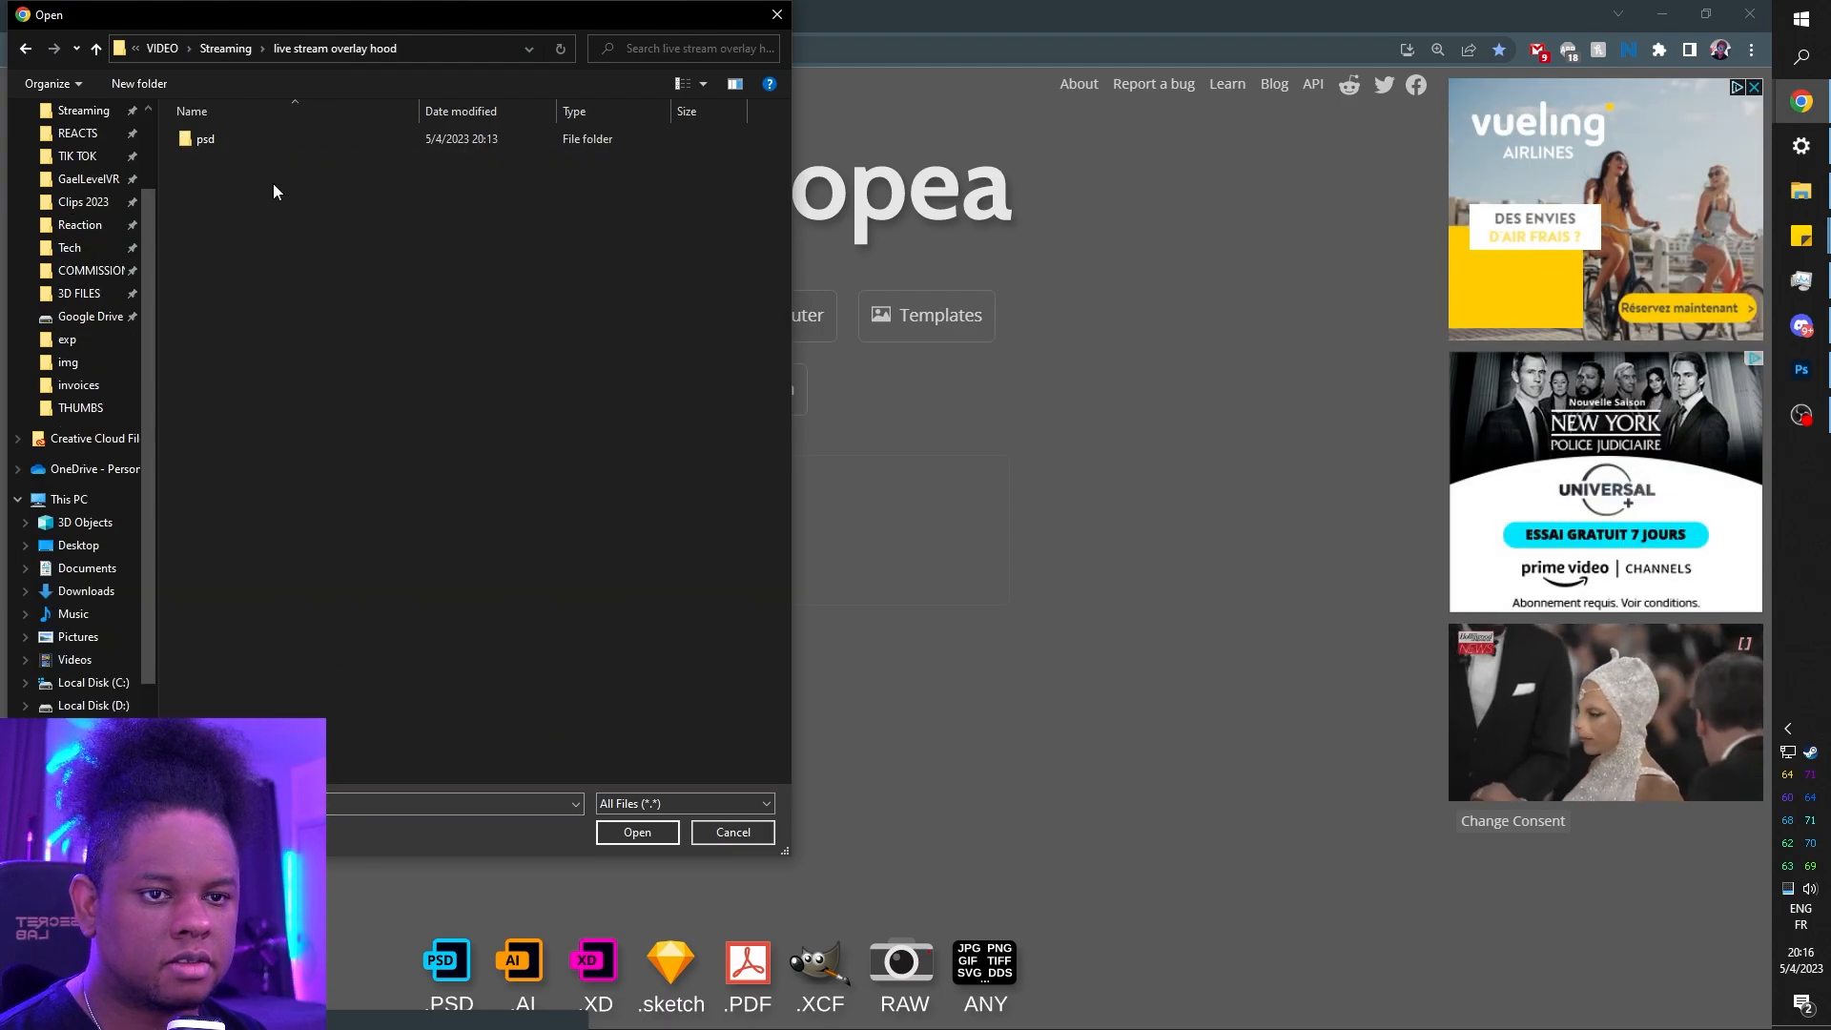
double_click(232, 134)
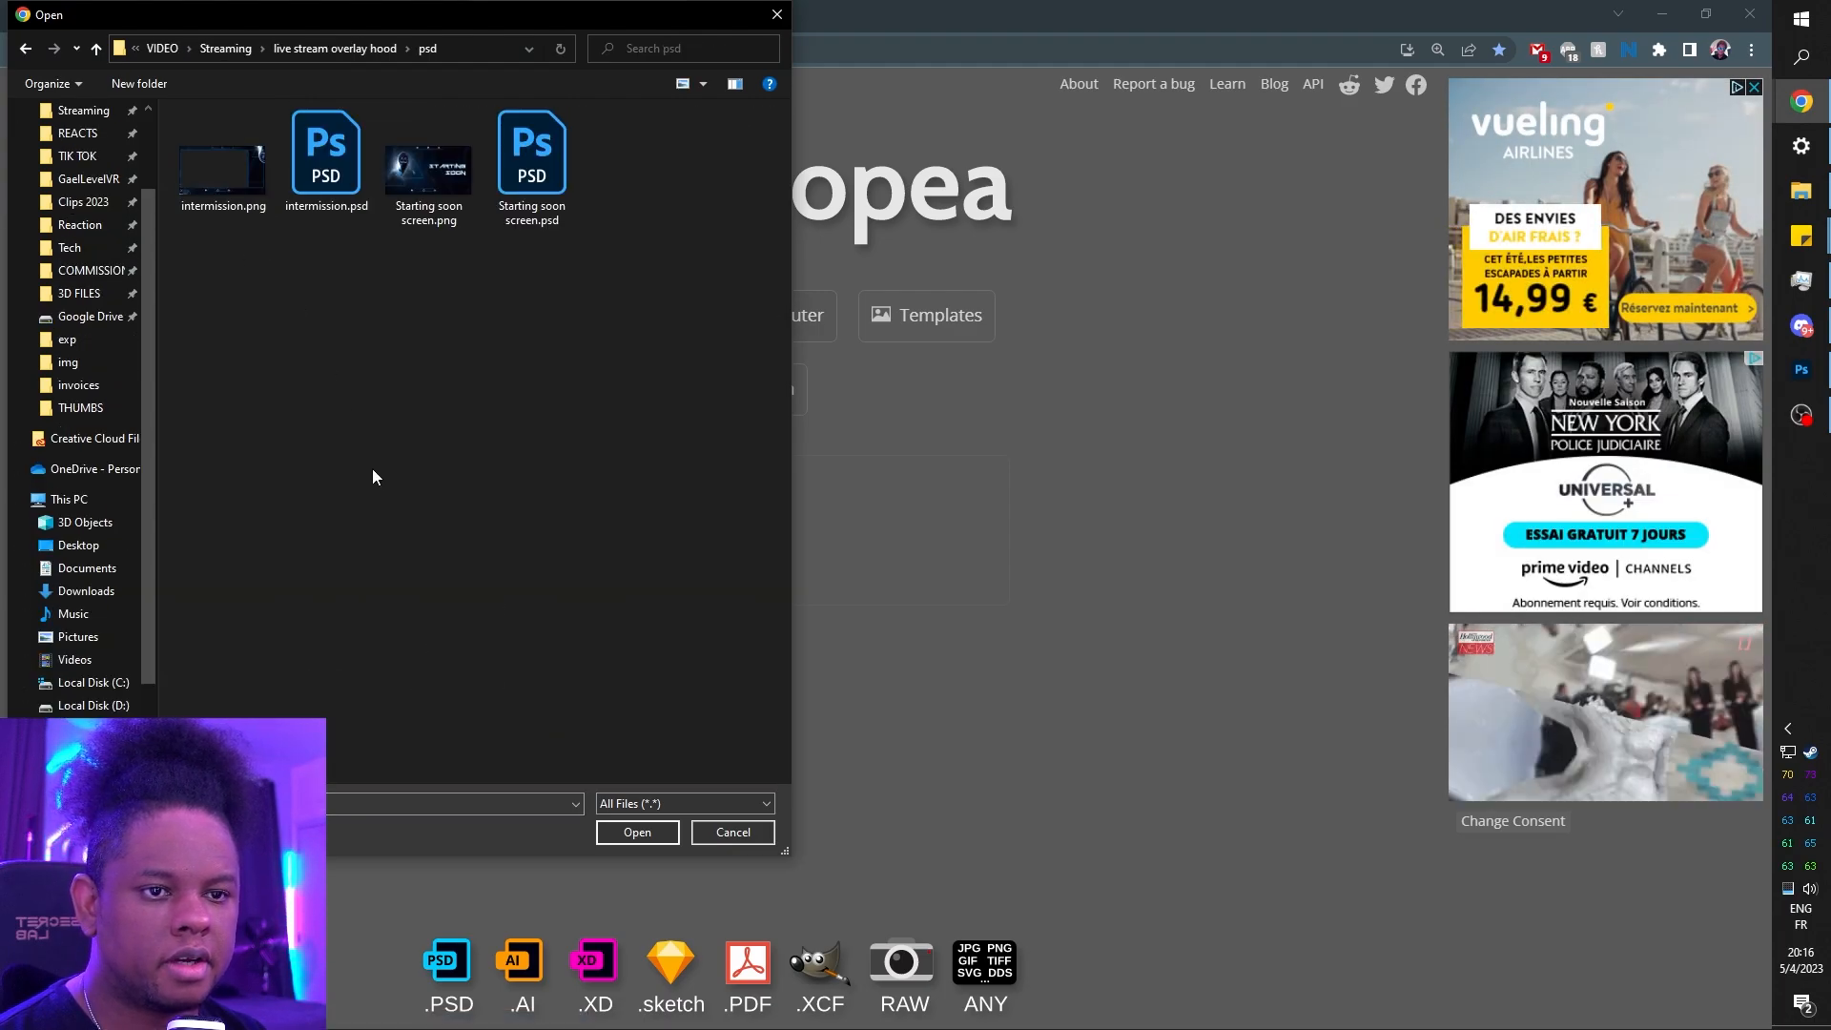
click(551, 162)
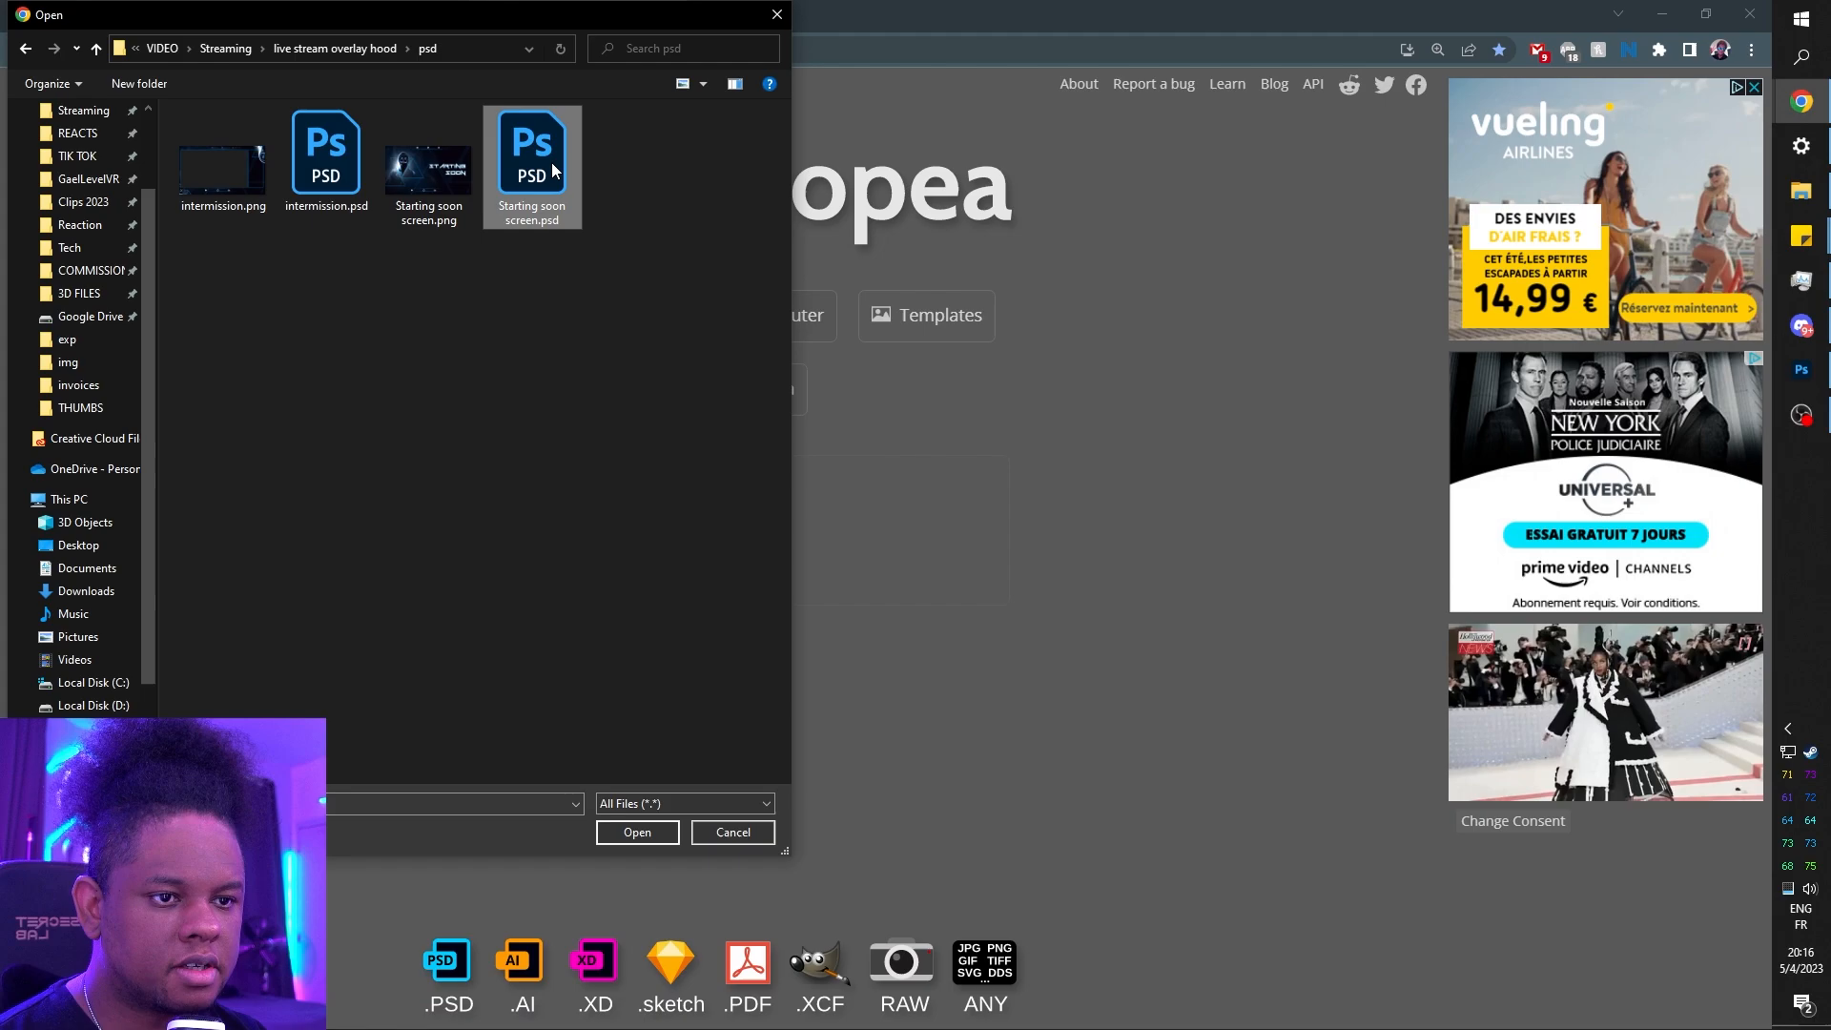
click(637, 832)
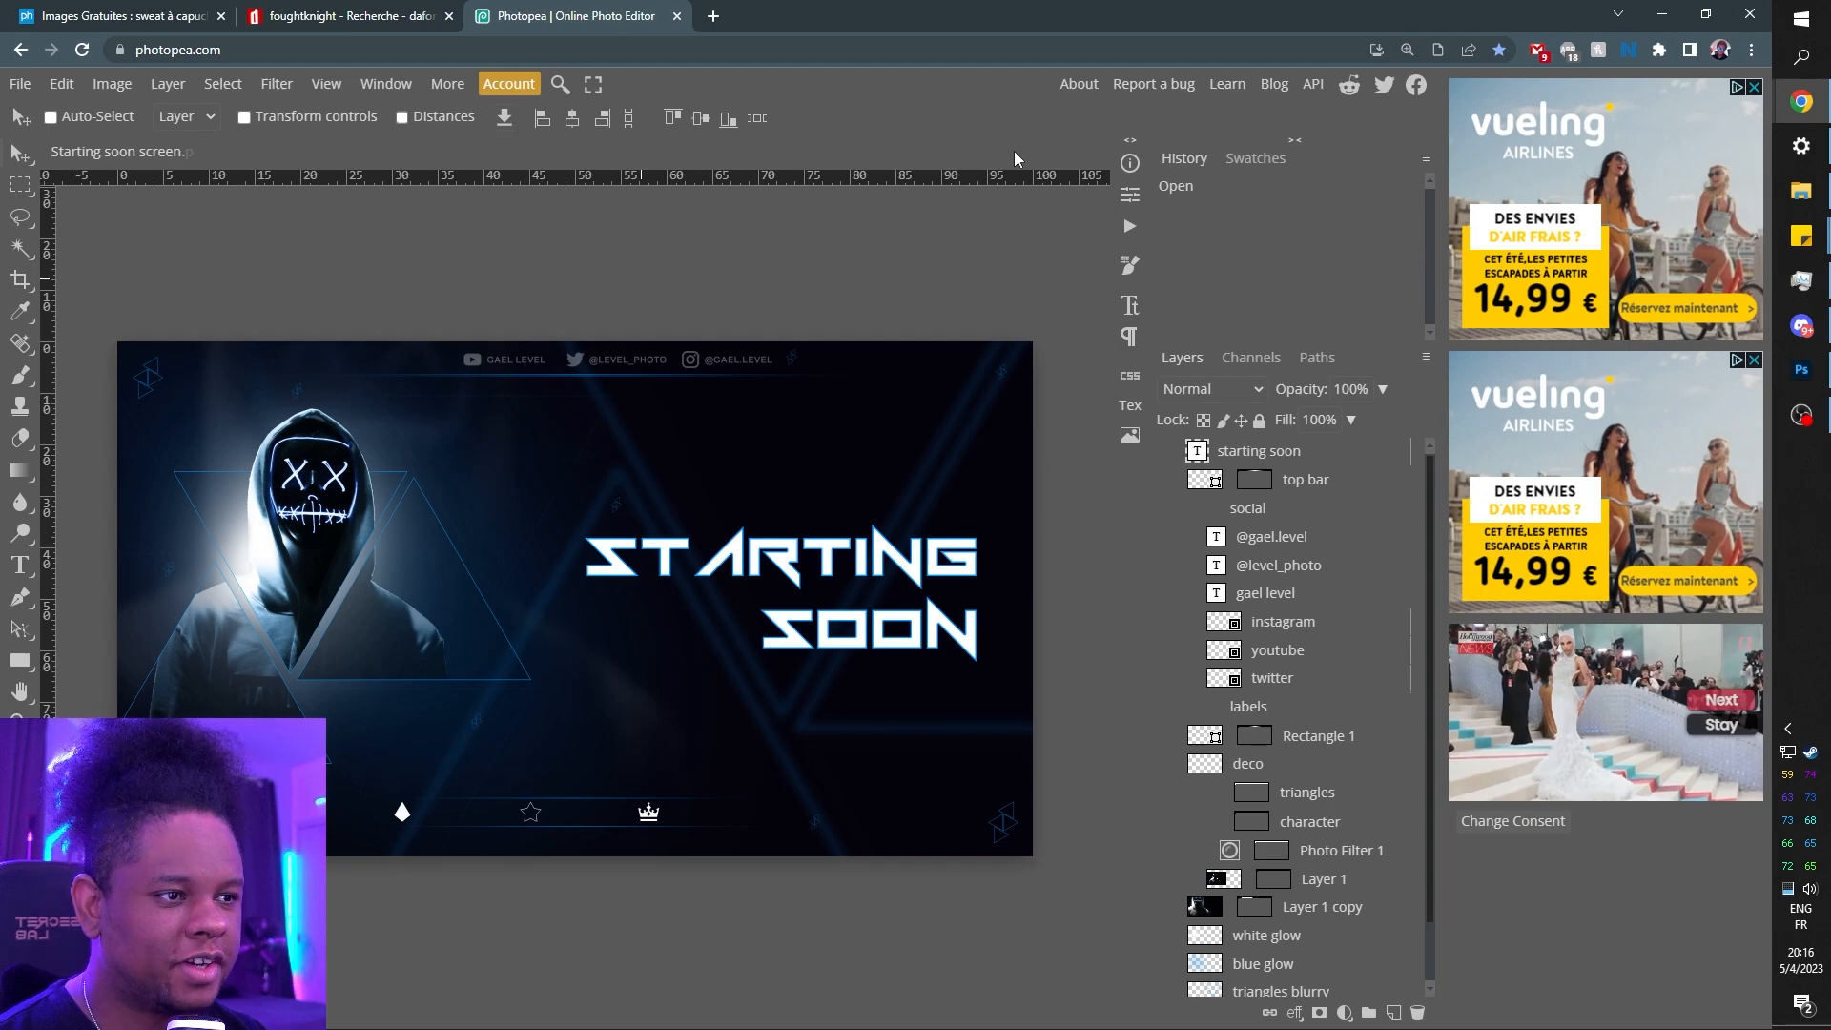
- Toggle the Night Eye dark mode for the page and reopen Starting soon screen.psd
right_click(978, 112)
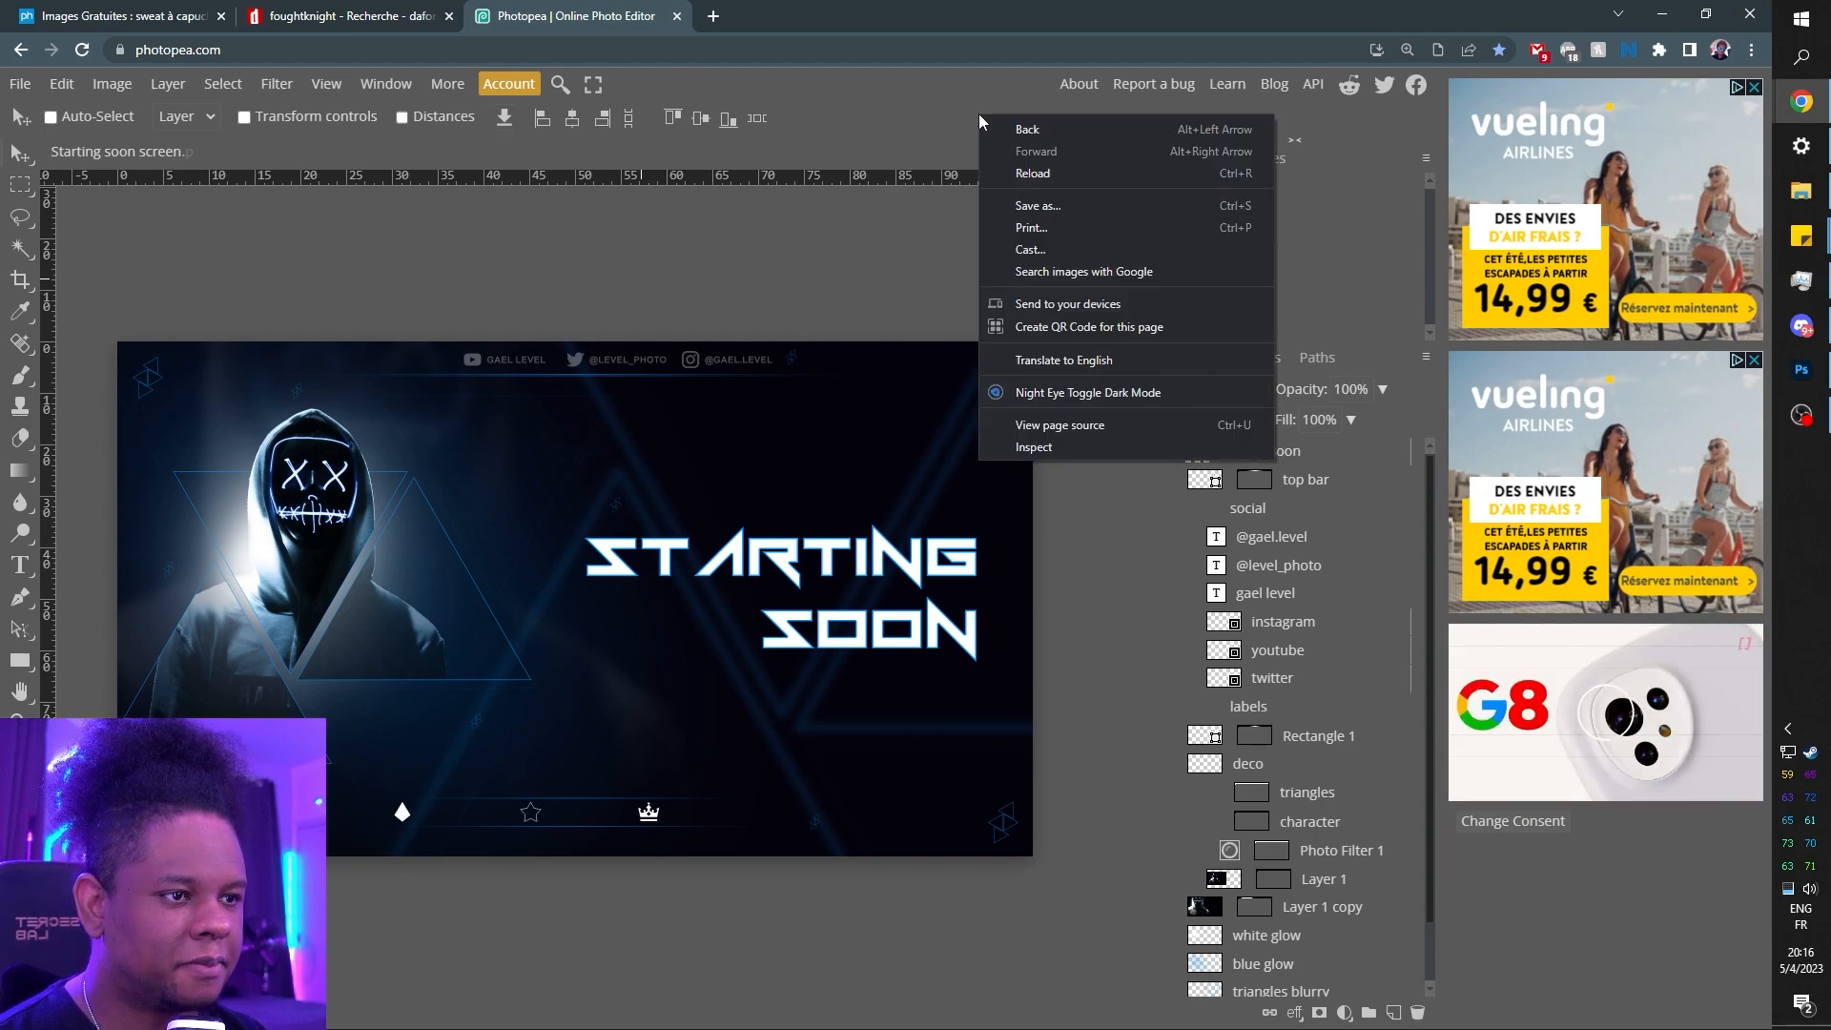
click(1063, 393)
key(ctrl+o)
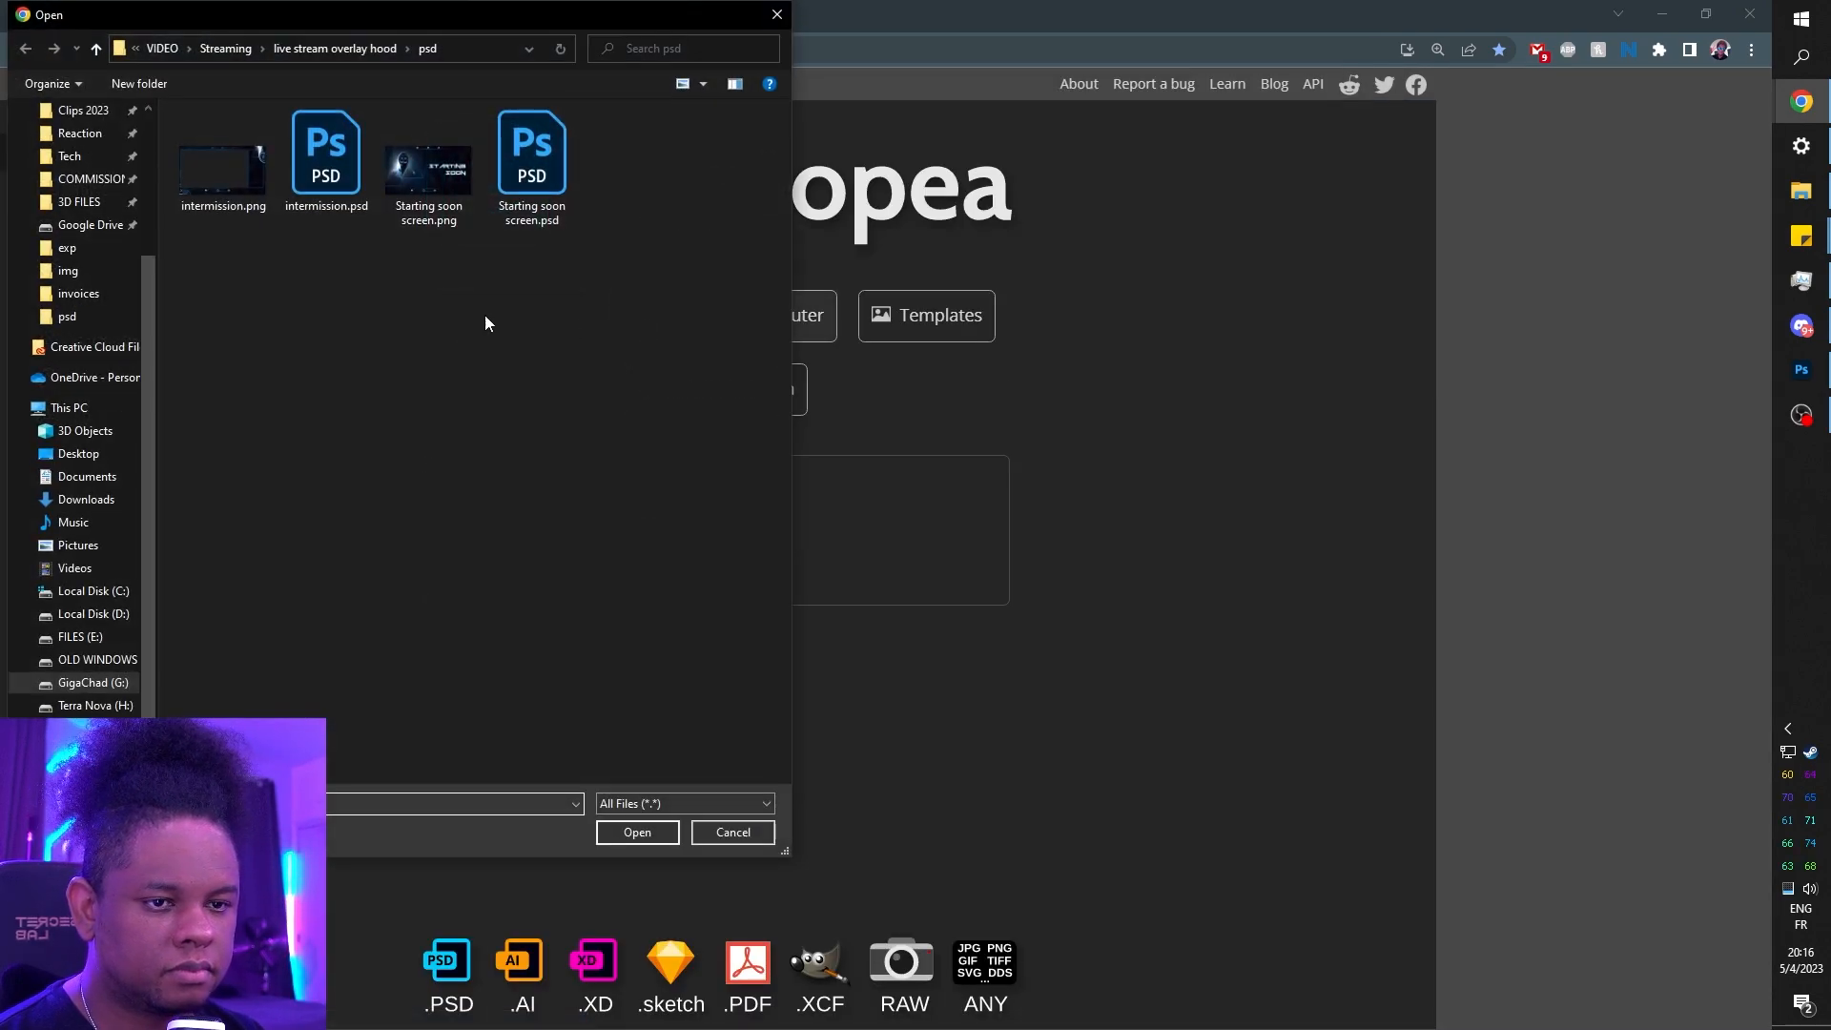
double_click(531, 157)
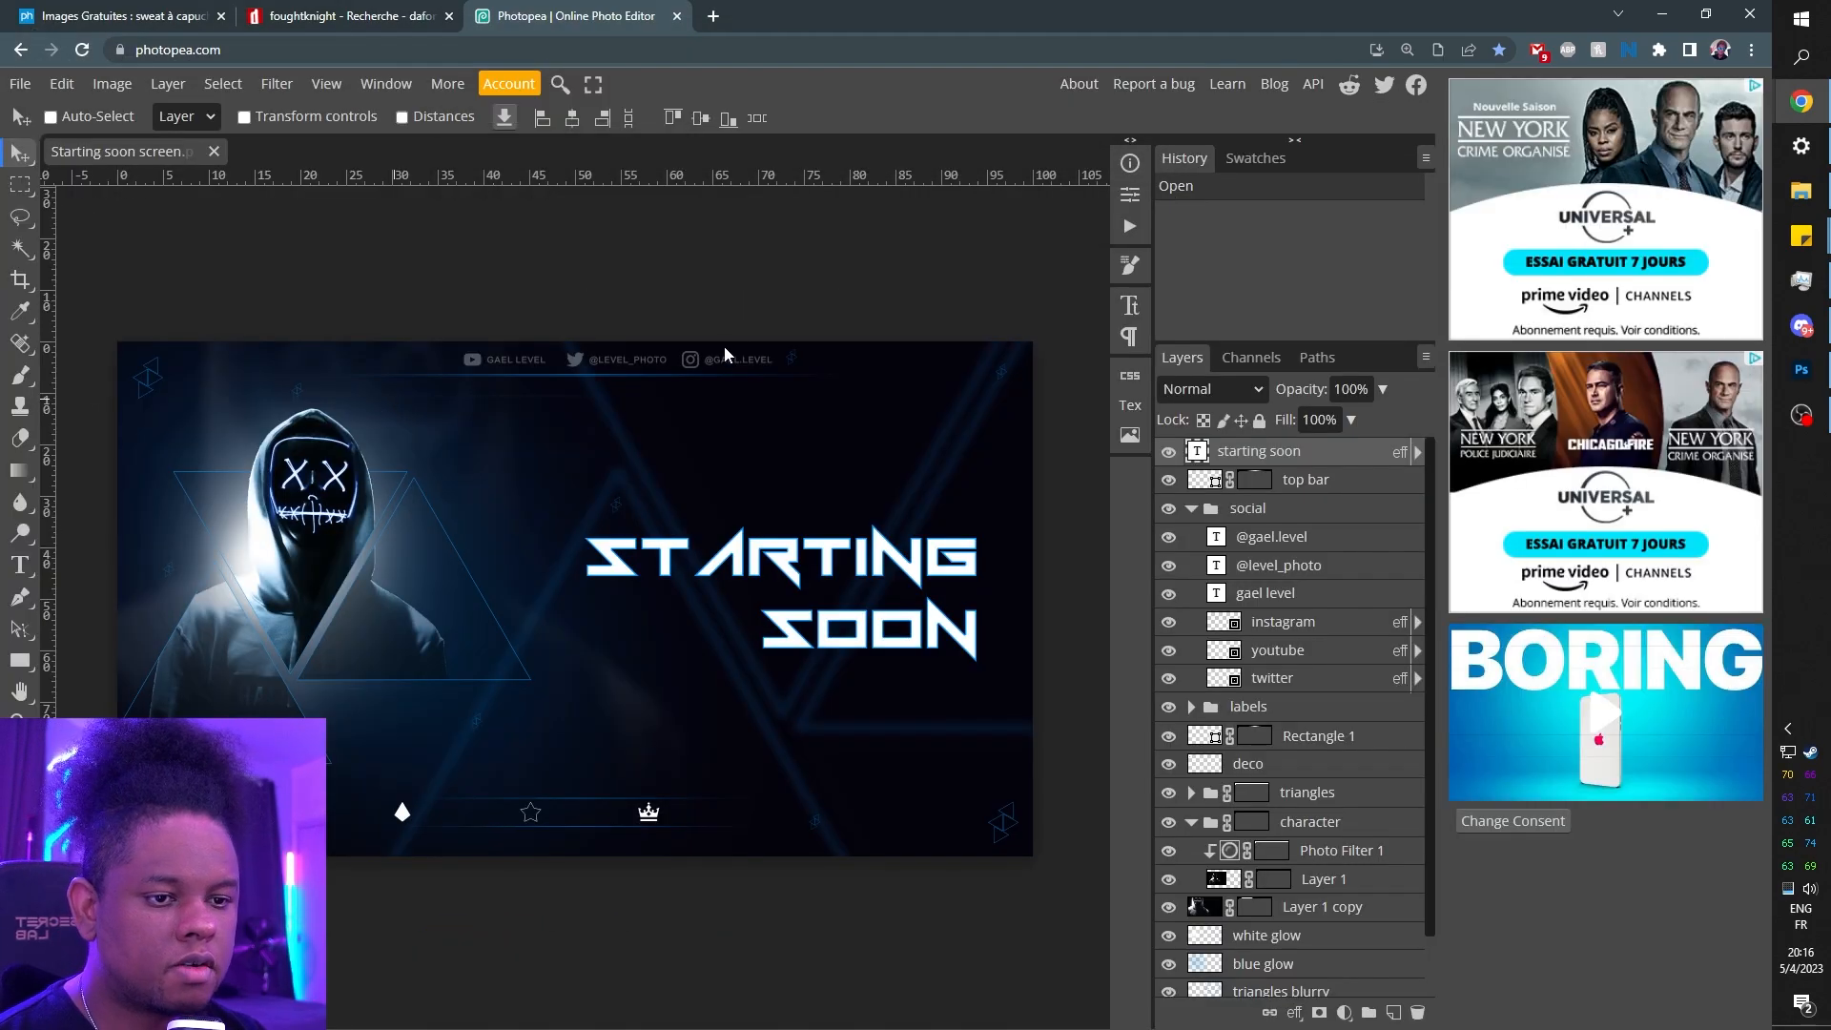
- Try to load the FoughtKnight font file from the FONTS folder for the starting soon text
click(20, 571)
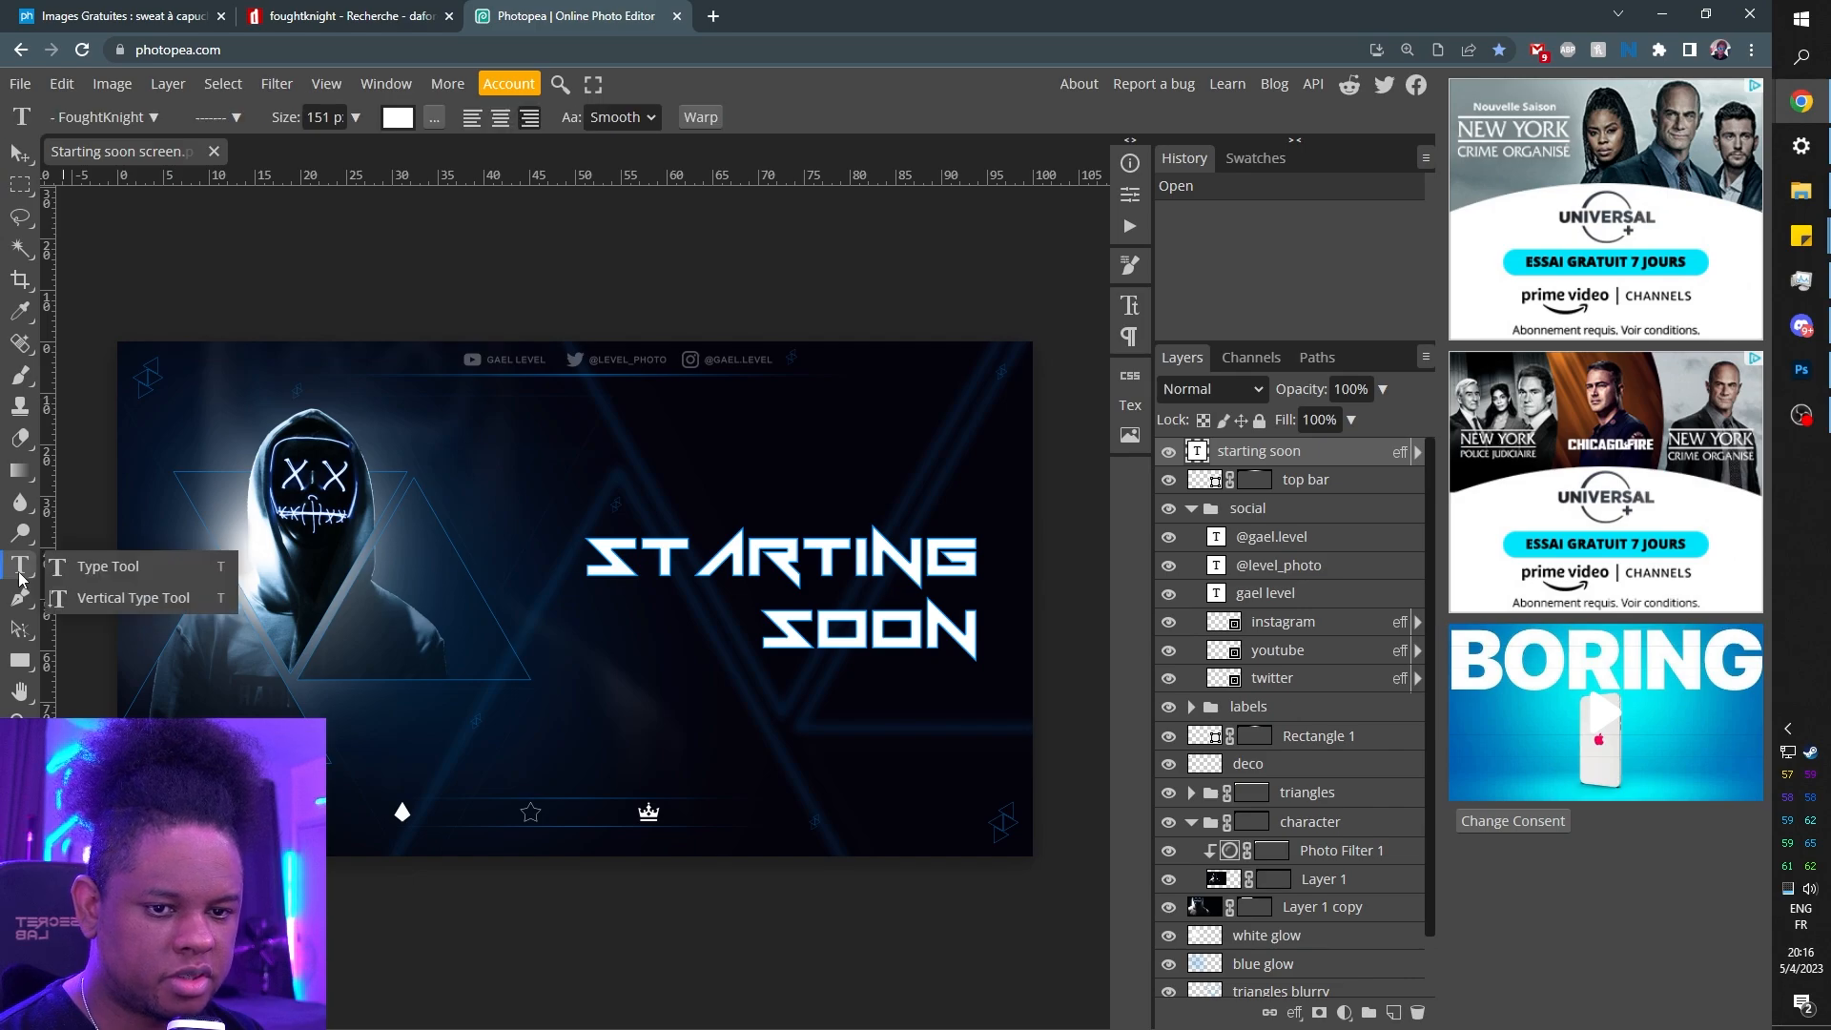
click(155, 117)
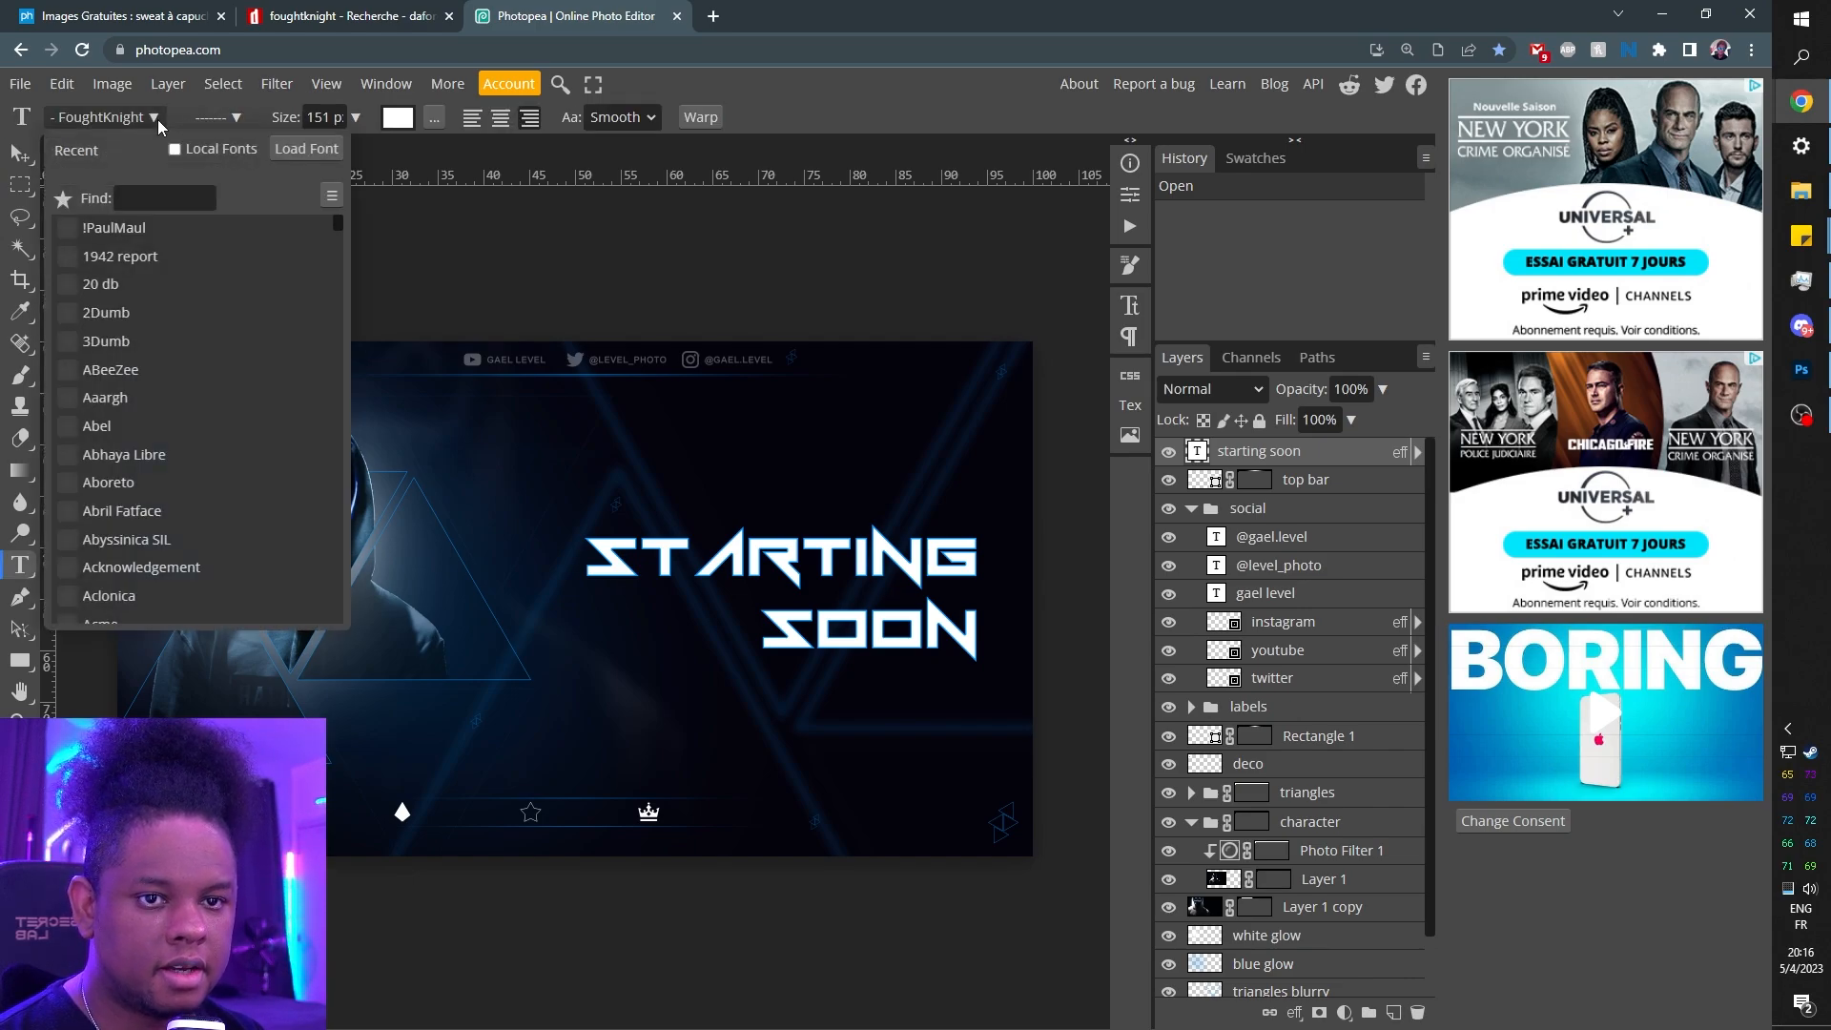
click(316, 151)
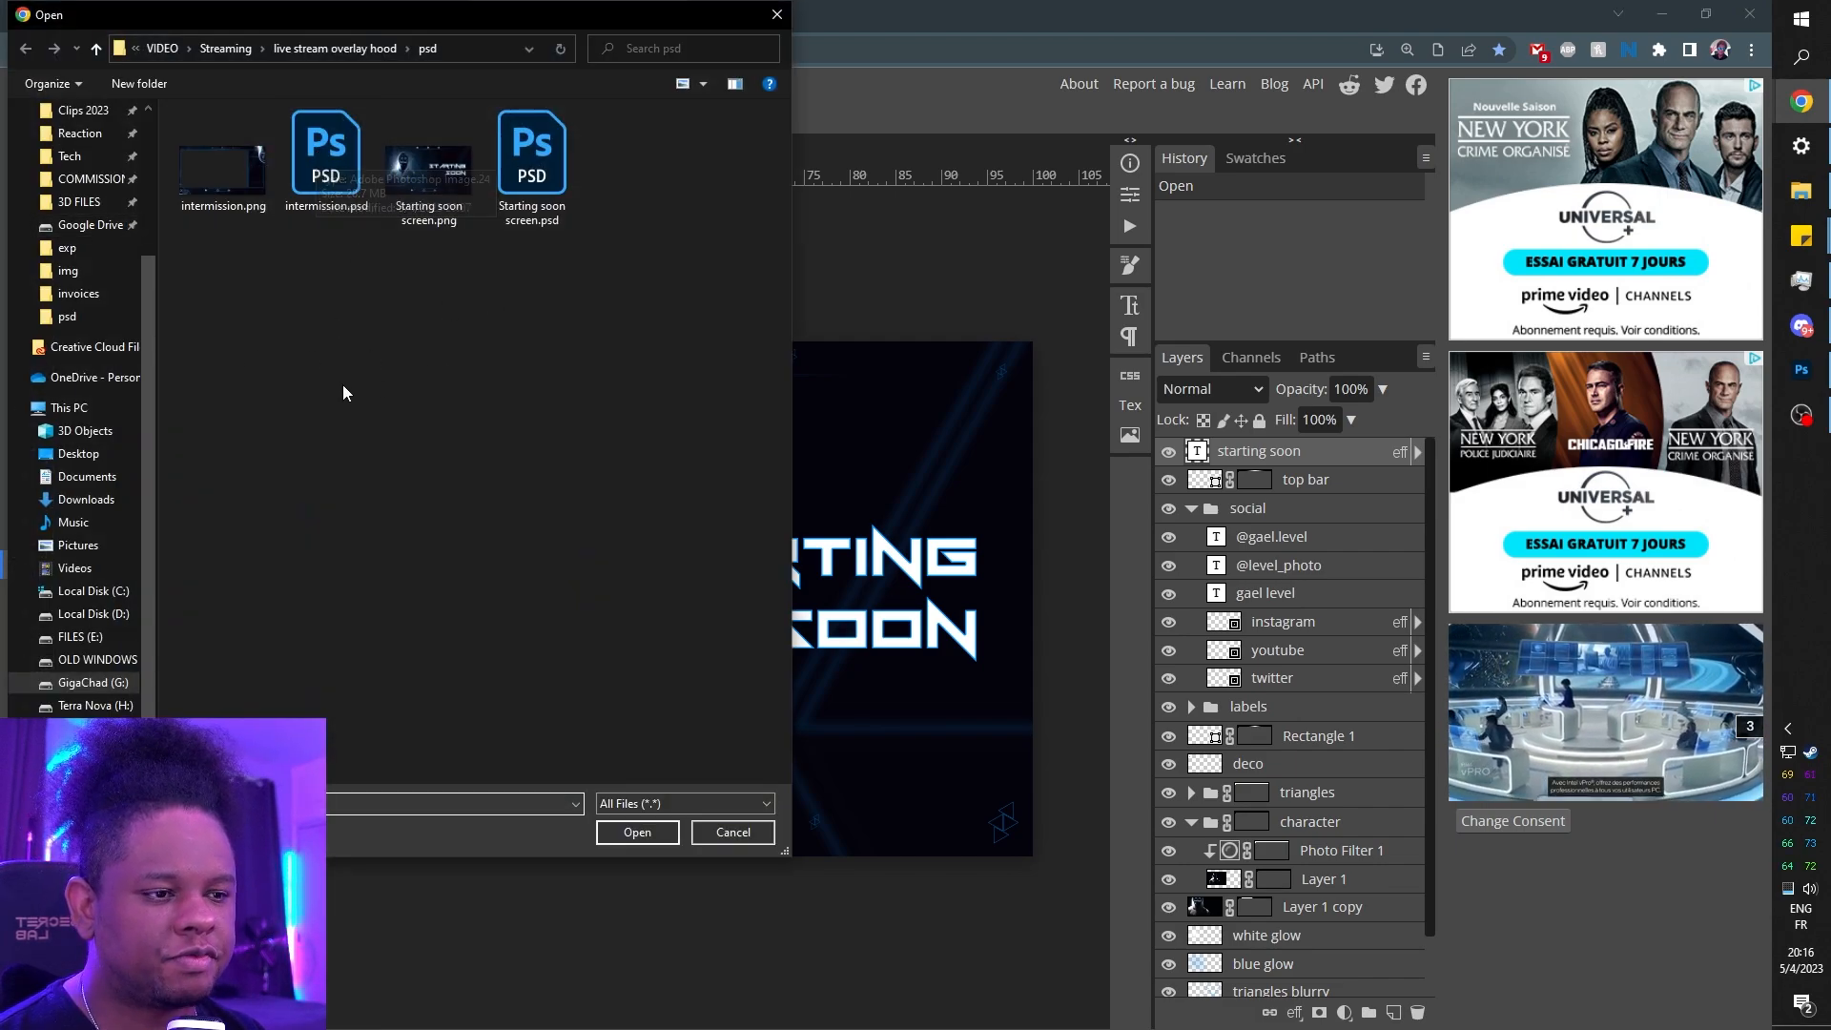
scroll(117, 278, up, 3)
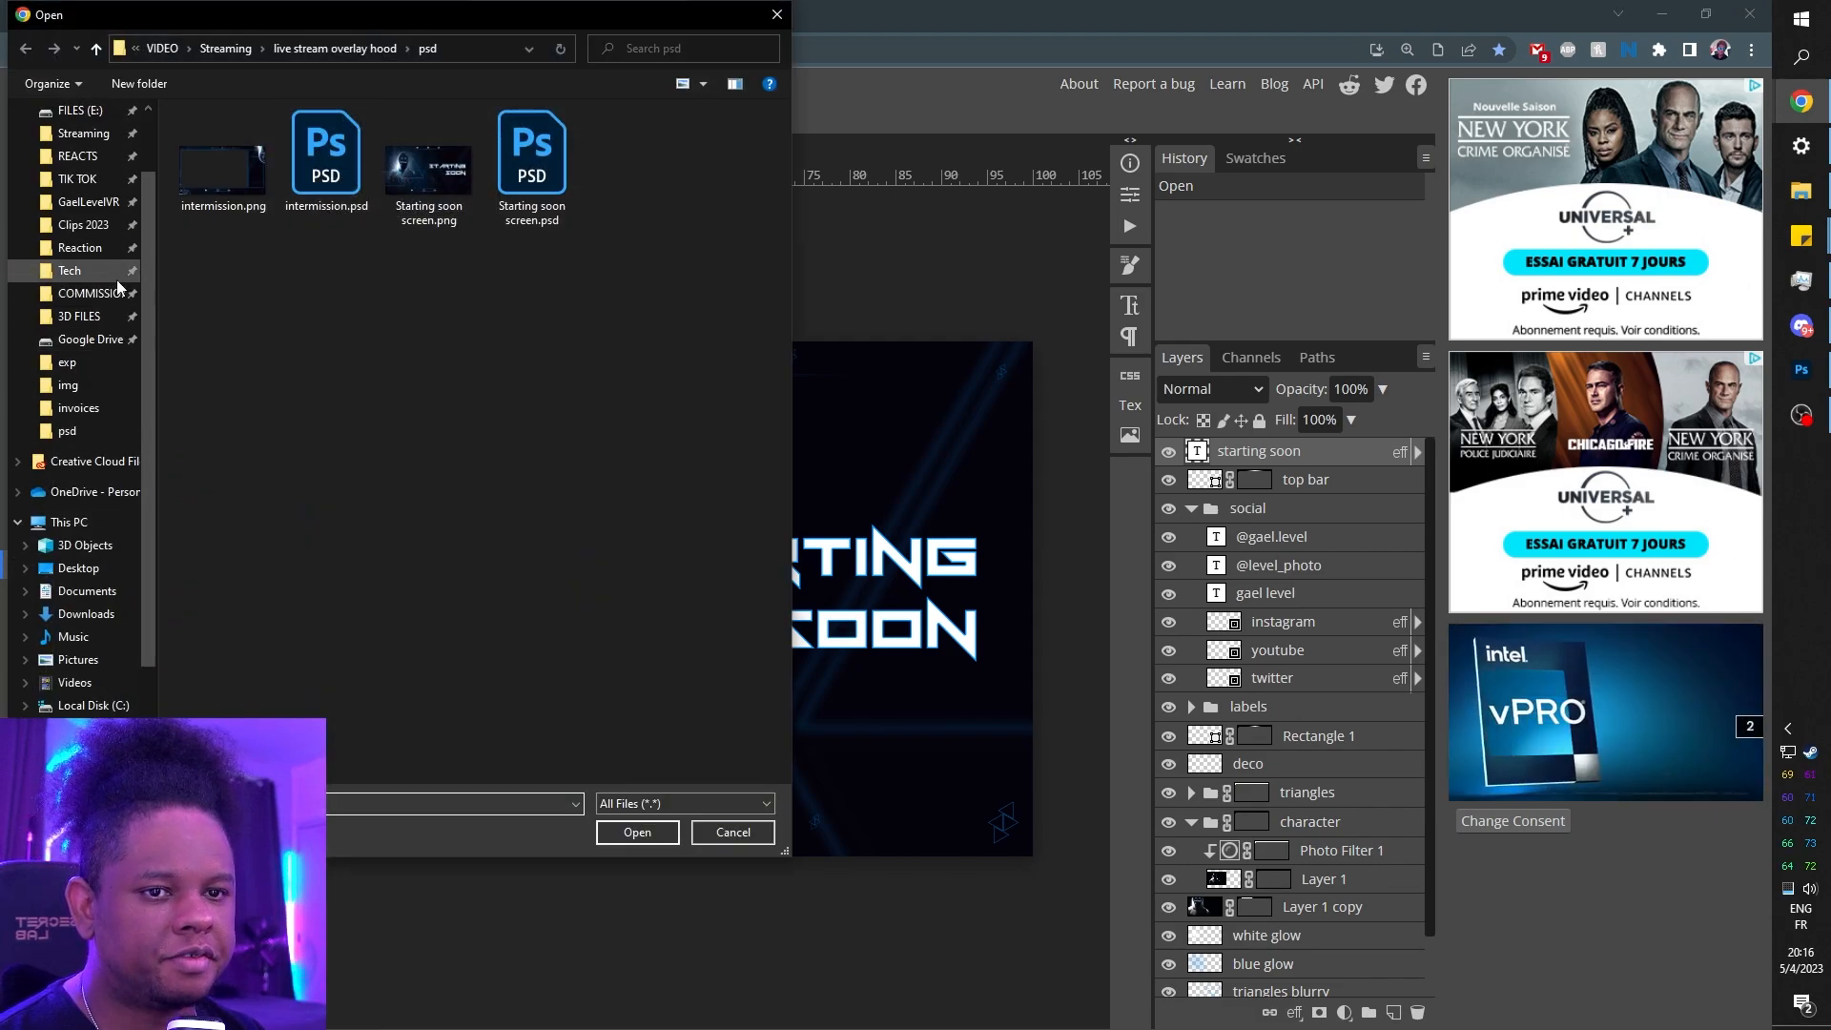
key(f)
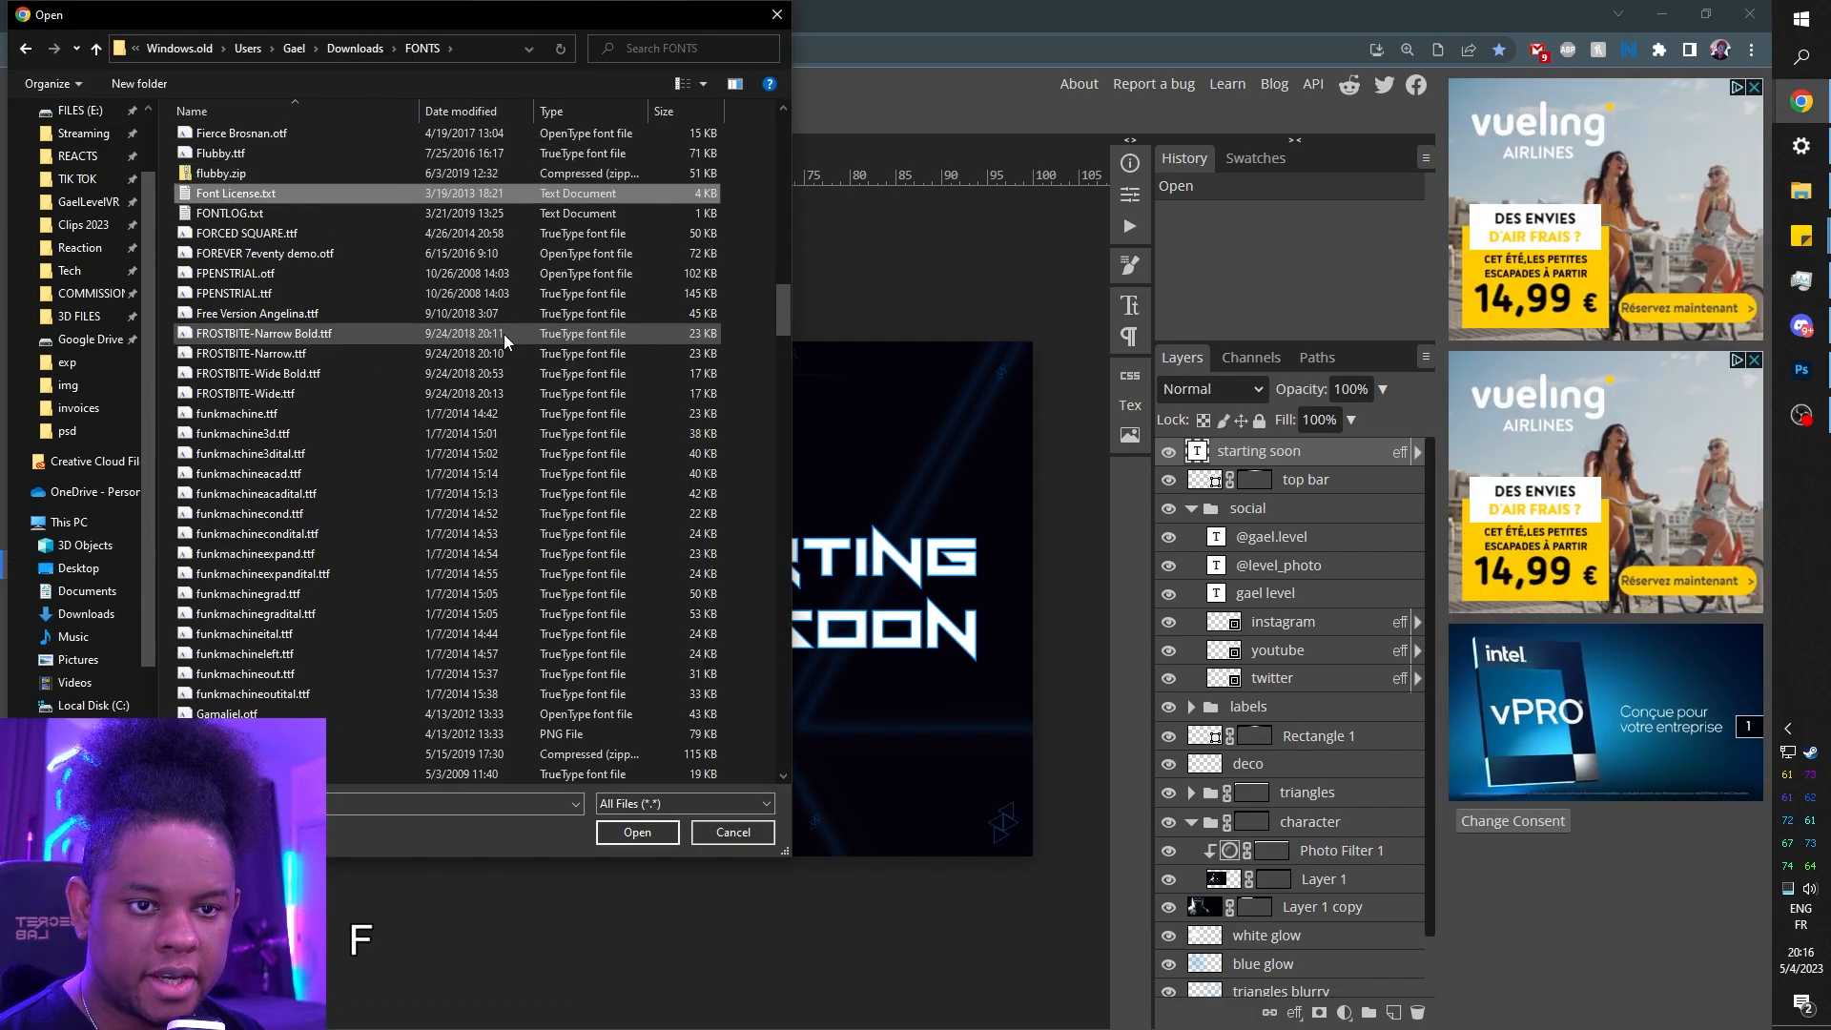
key(f)
key(f)
key(f)
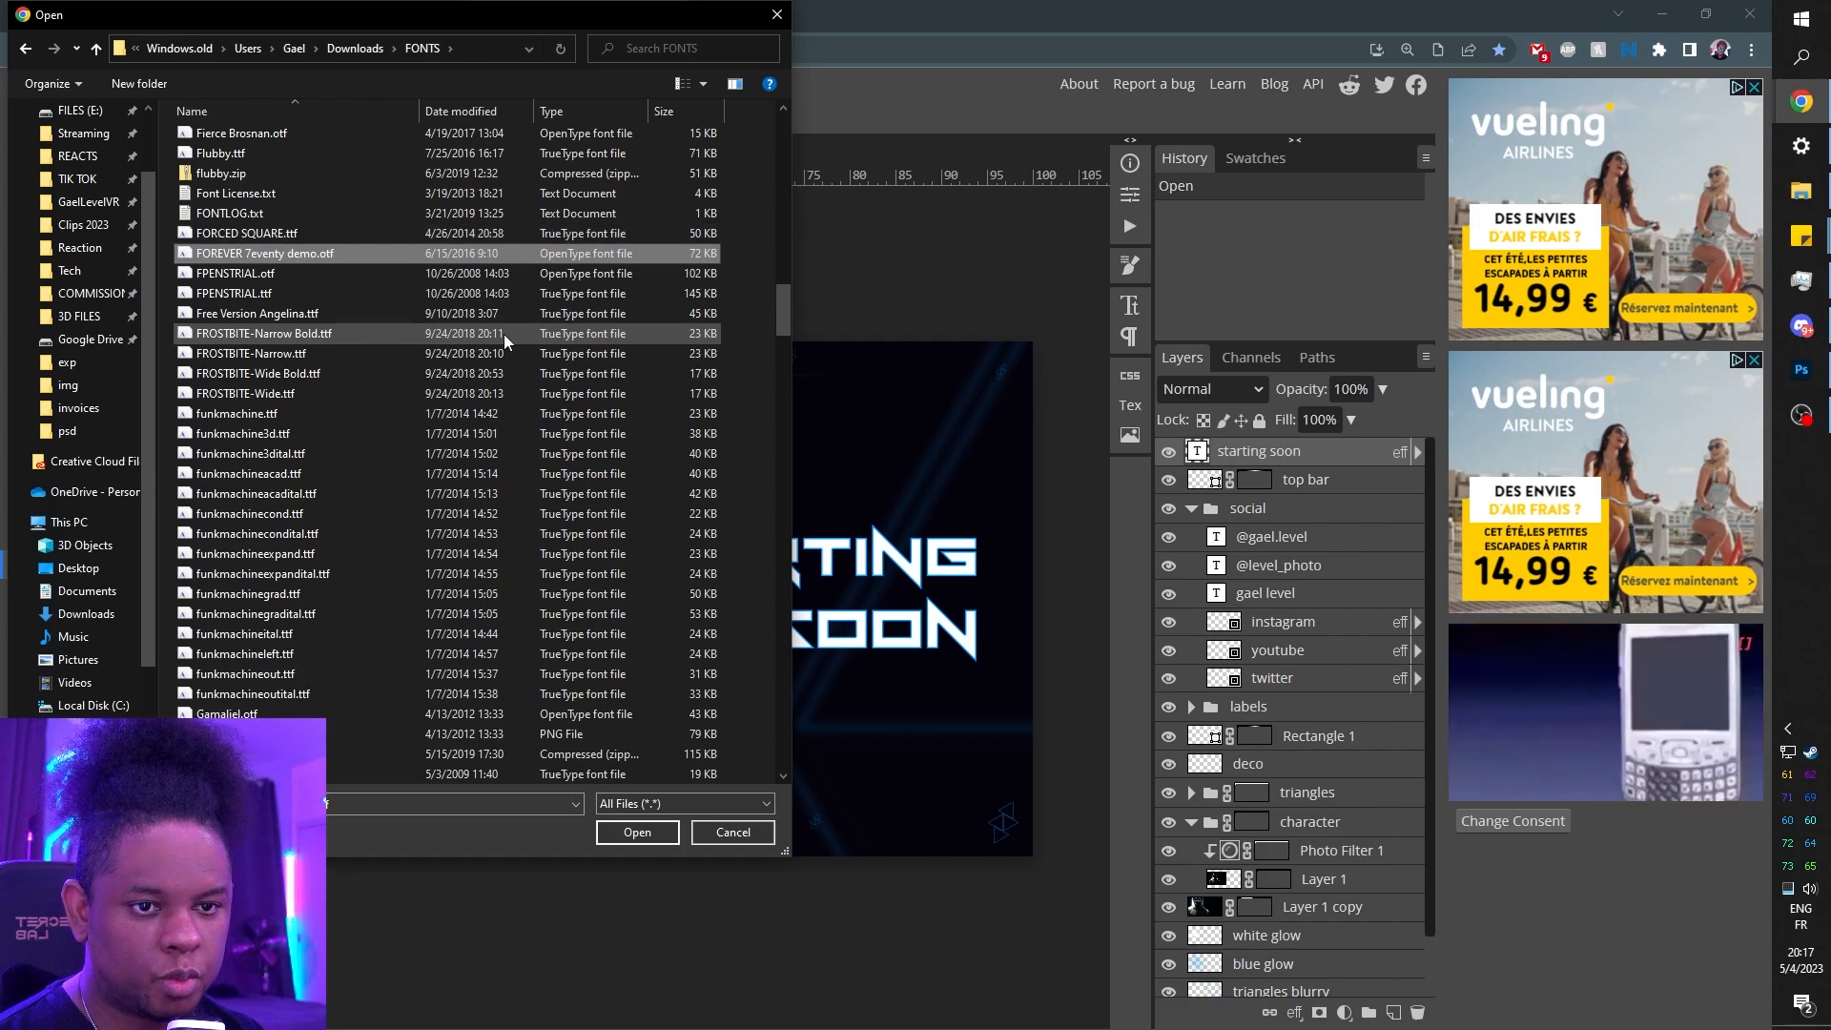
scroll(392, 462, down, 5)
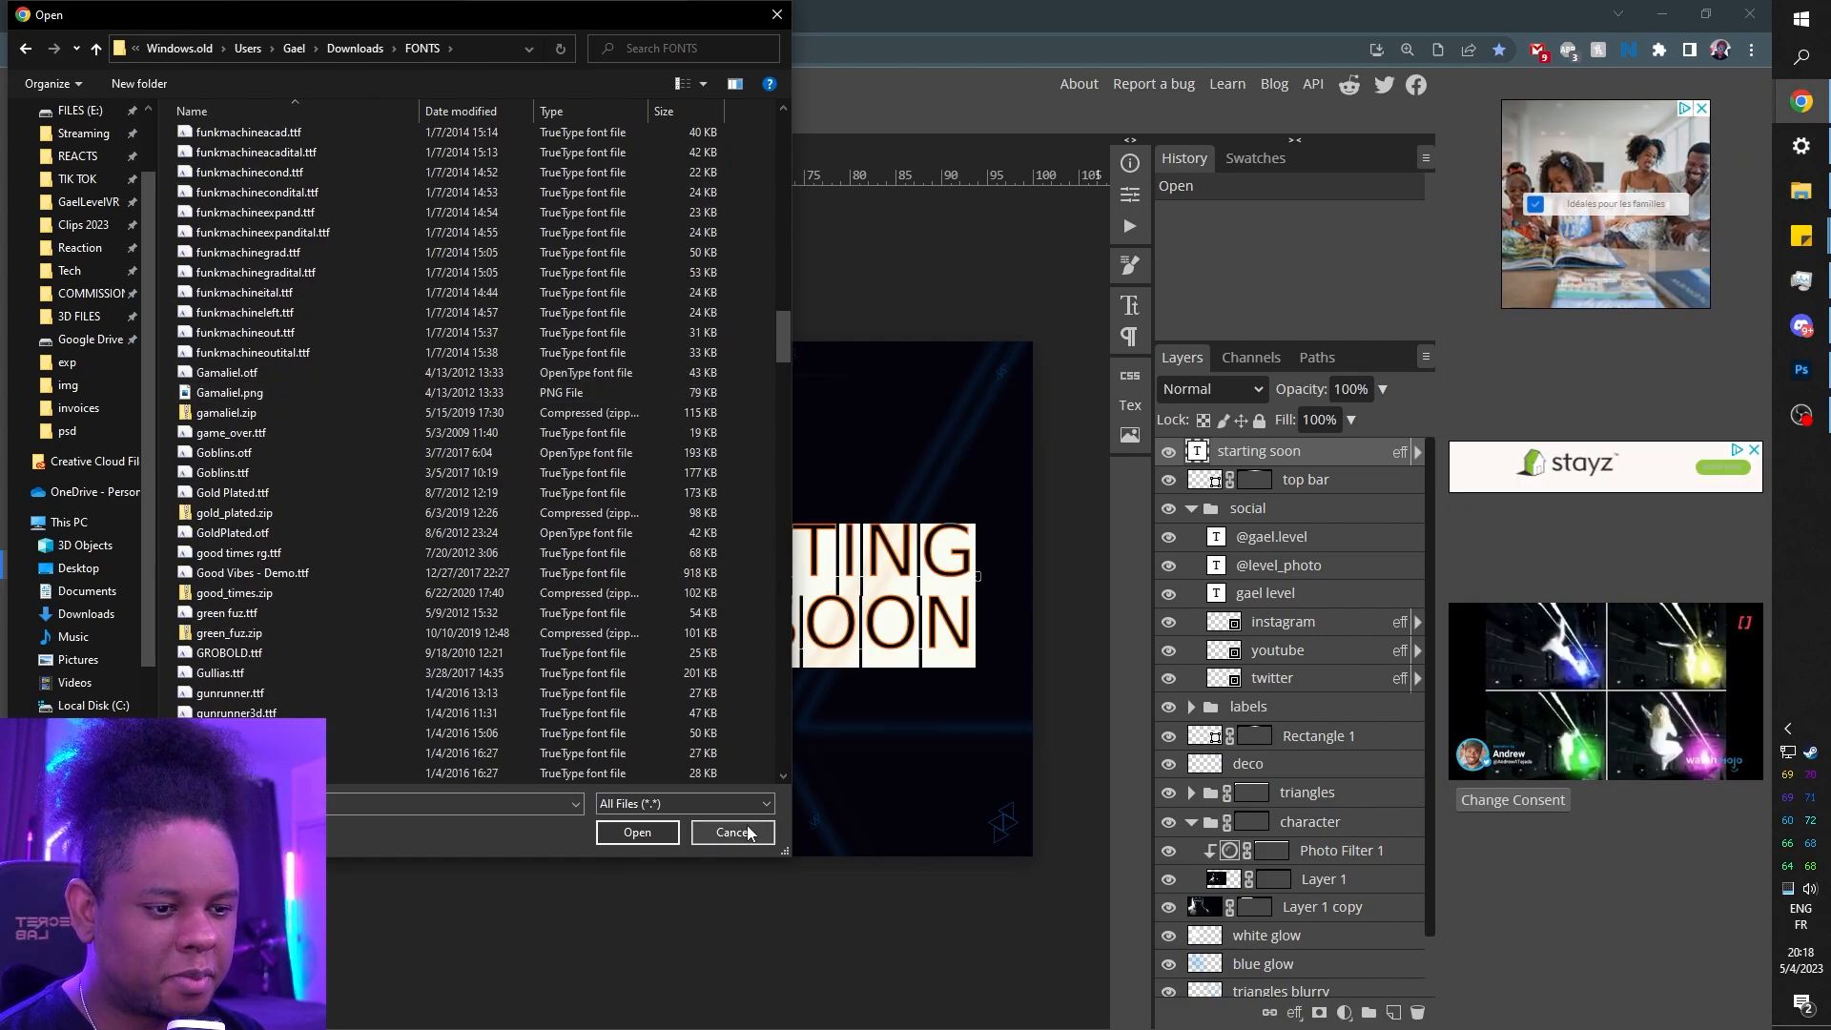
click(733, 832)
- Get FoughtKnight from the DaFont results and load FoughtKnight.ttf from the FONTS folder into Photopea, keeping it for future sessions
click(275, 25)
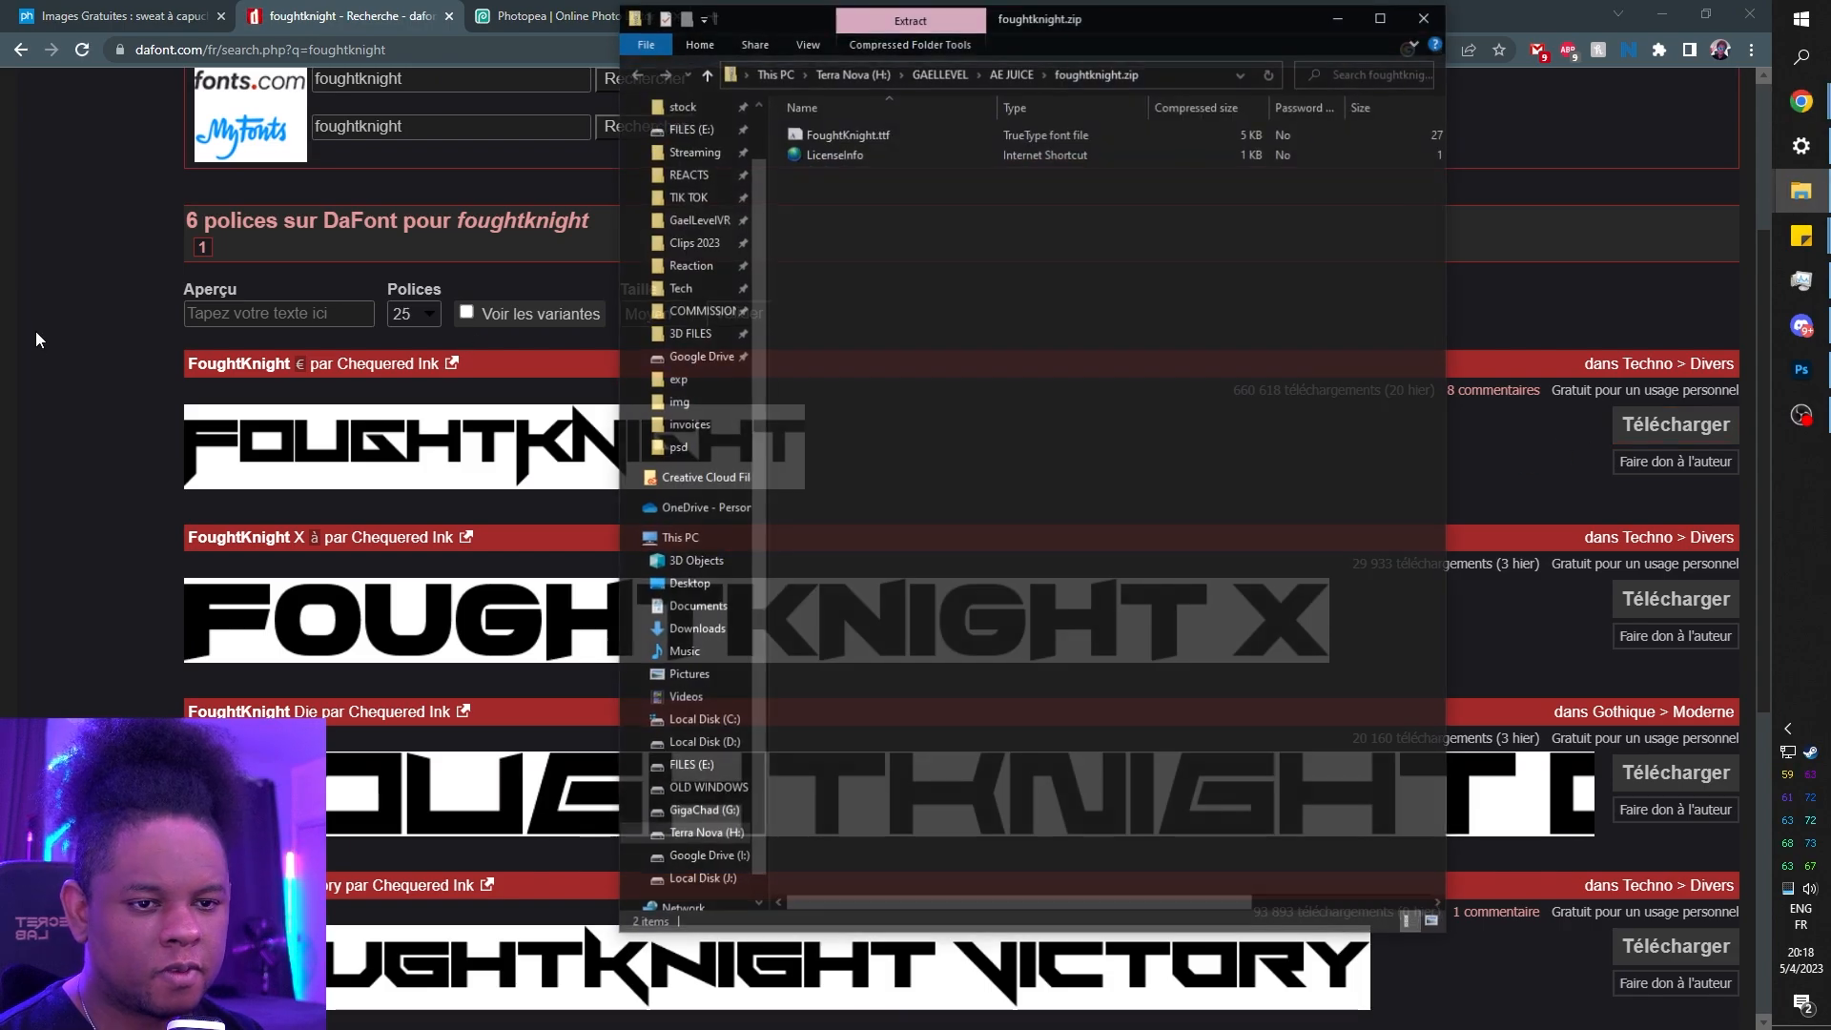
key(alt+Up)
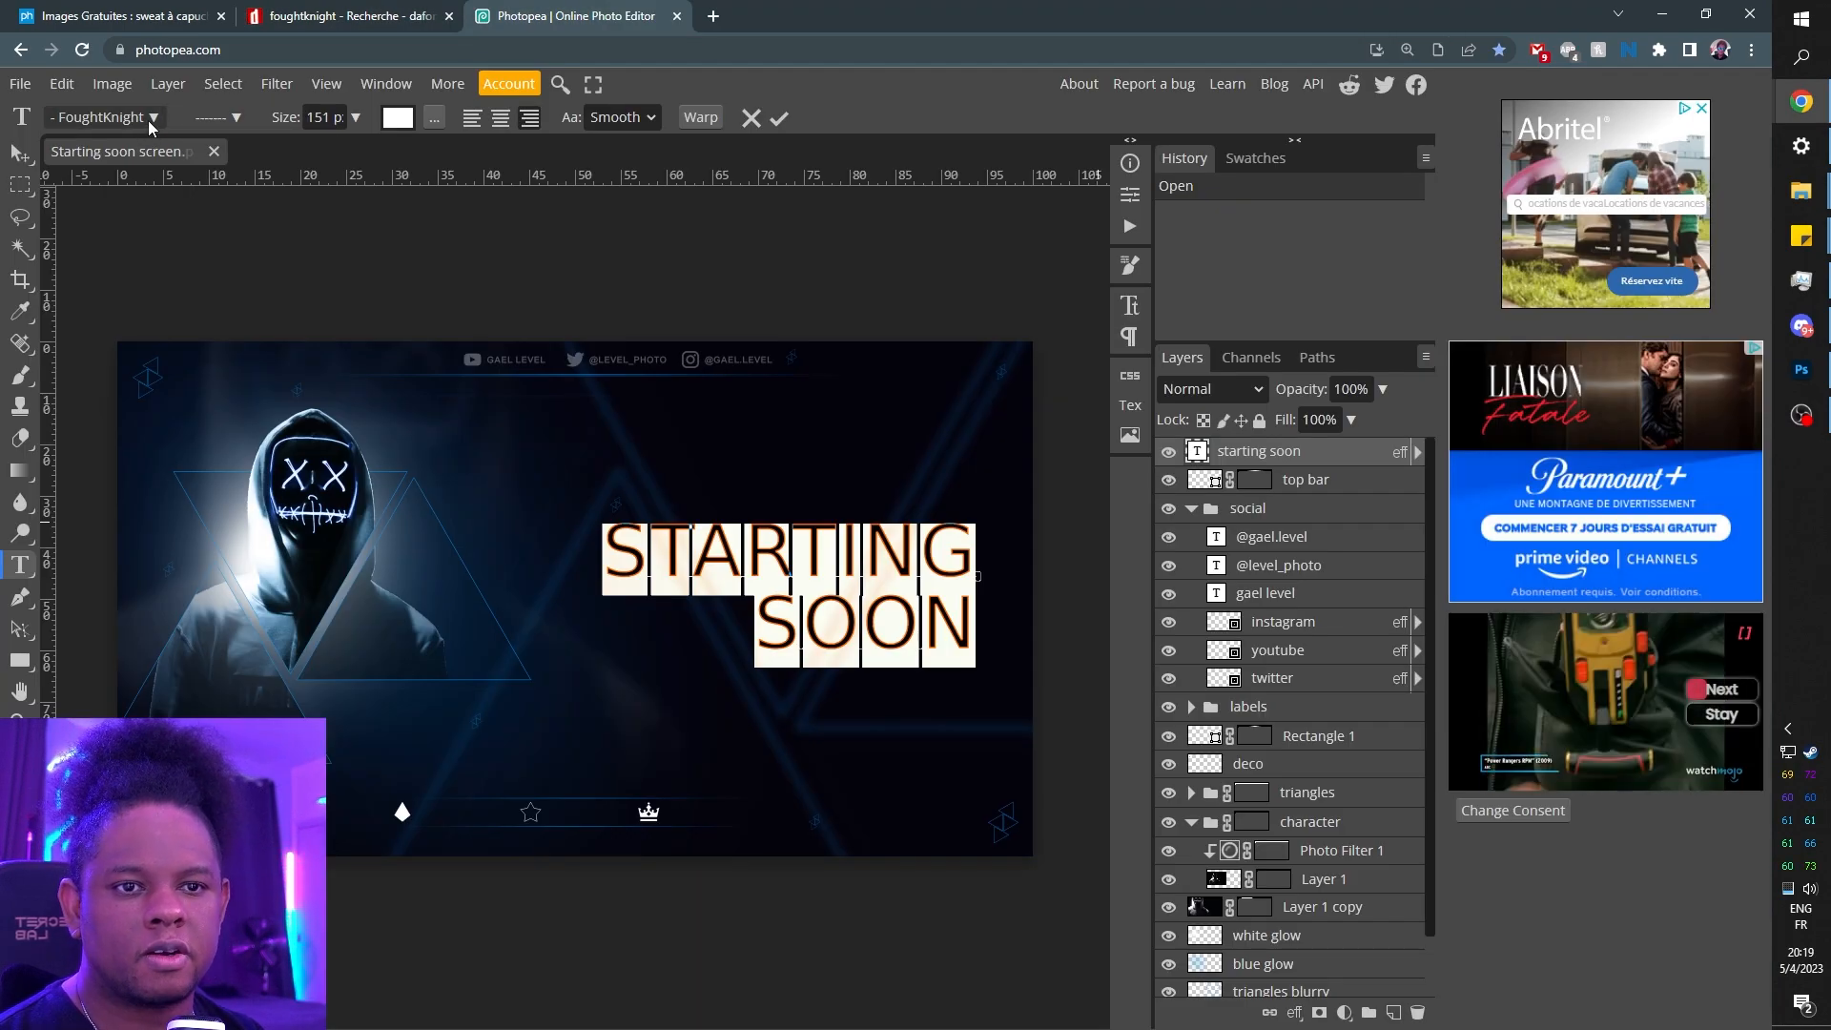
click(151, 118)
click(312, 151)
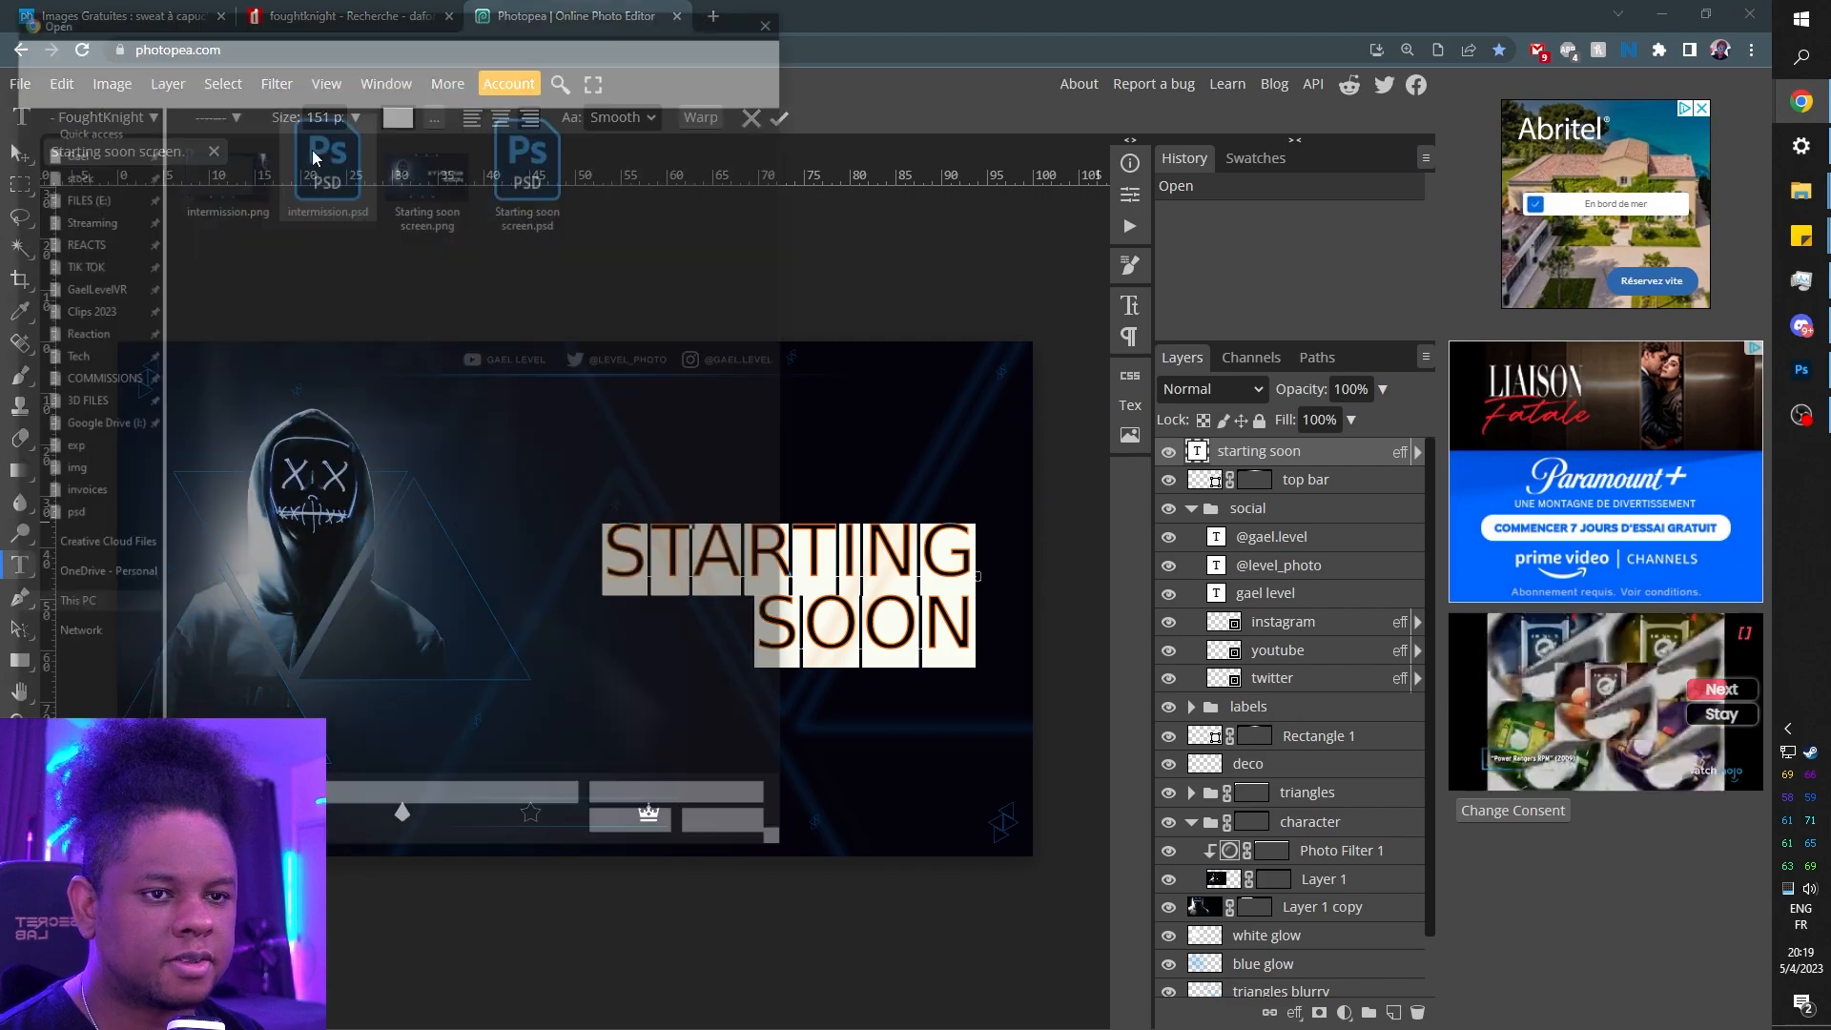
scroll(306, 410, down, 5)
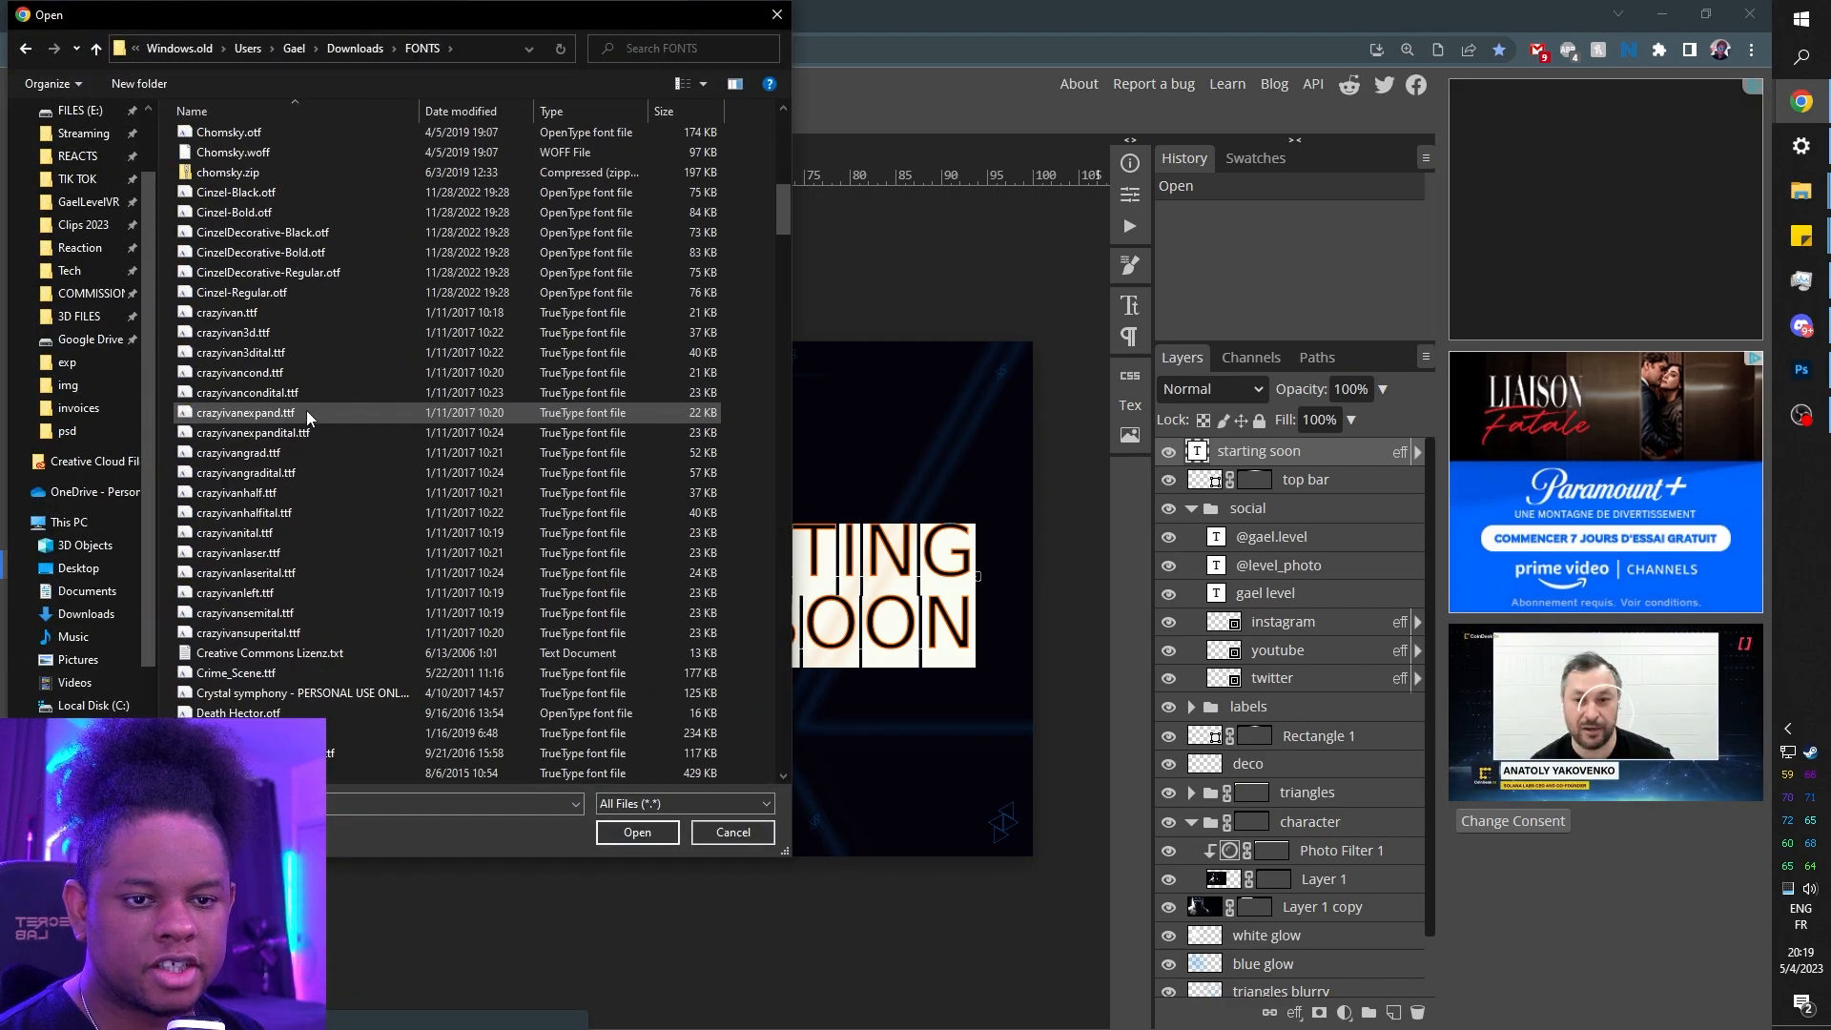
scroll(276, 432, down, 5)
key(f)
click(286, 274)
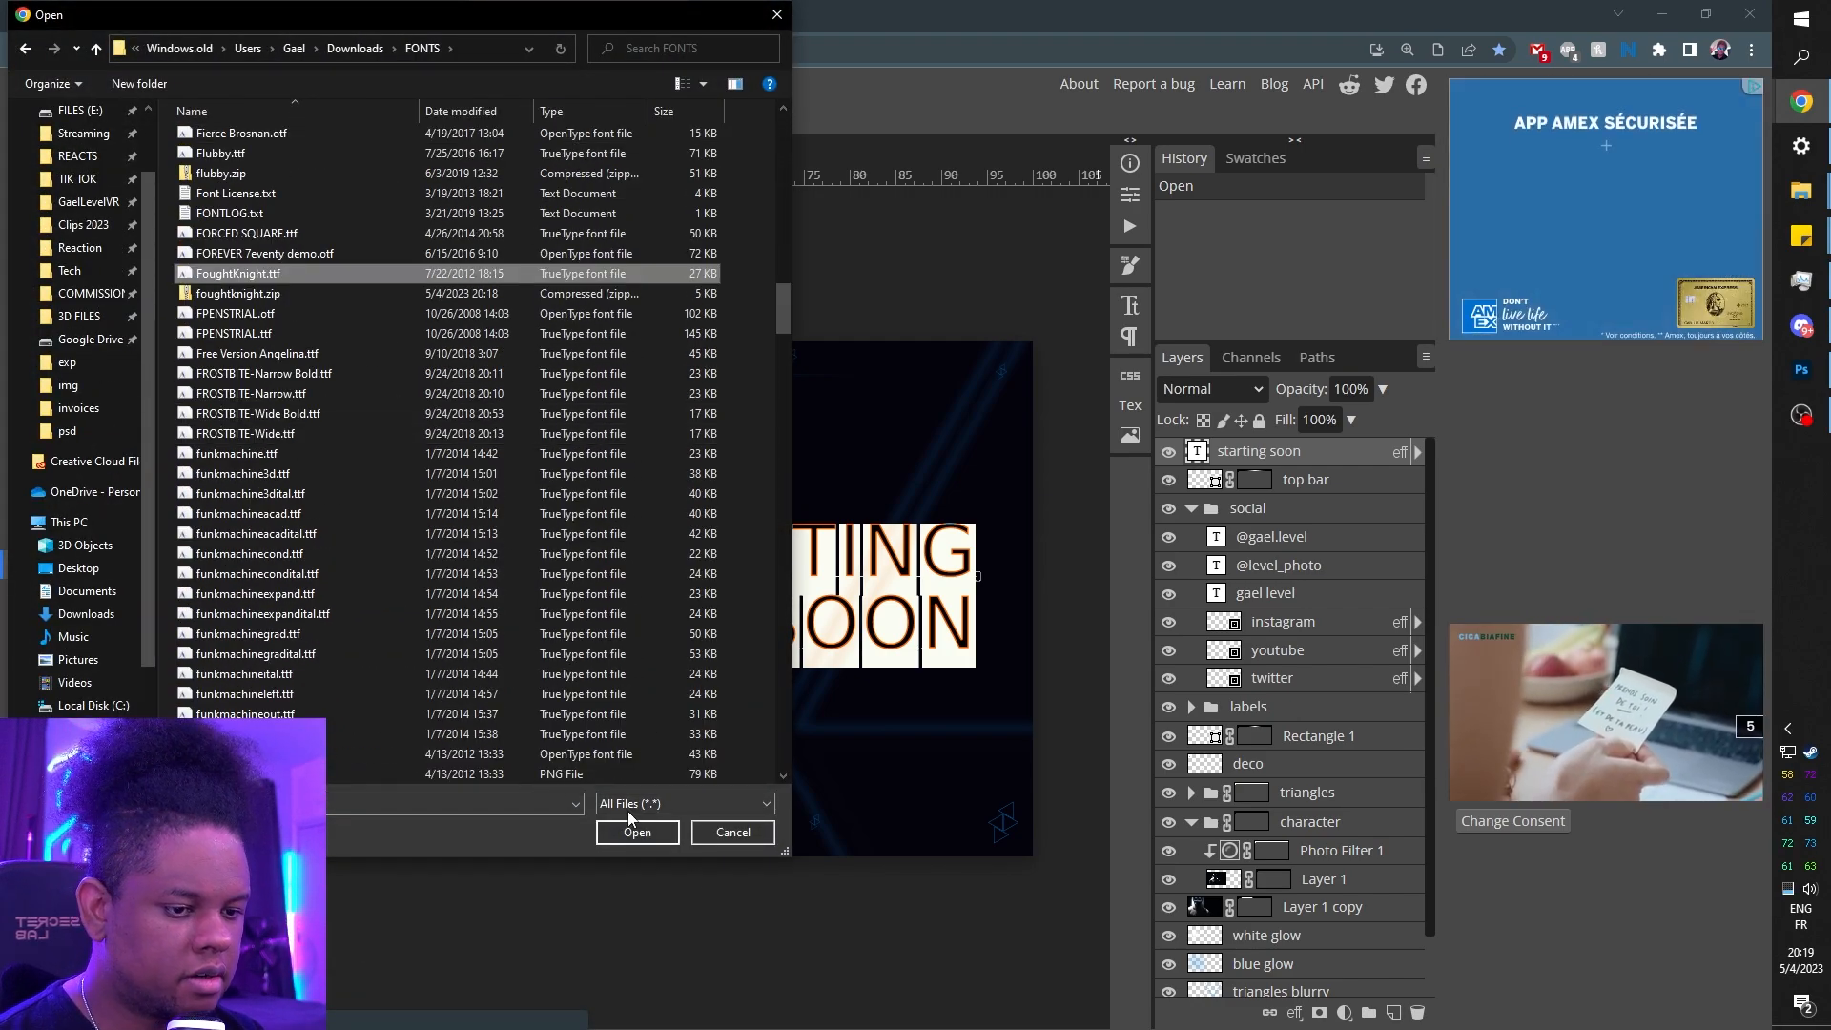
click(637, 833)
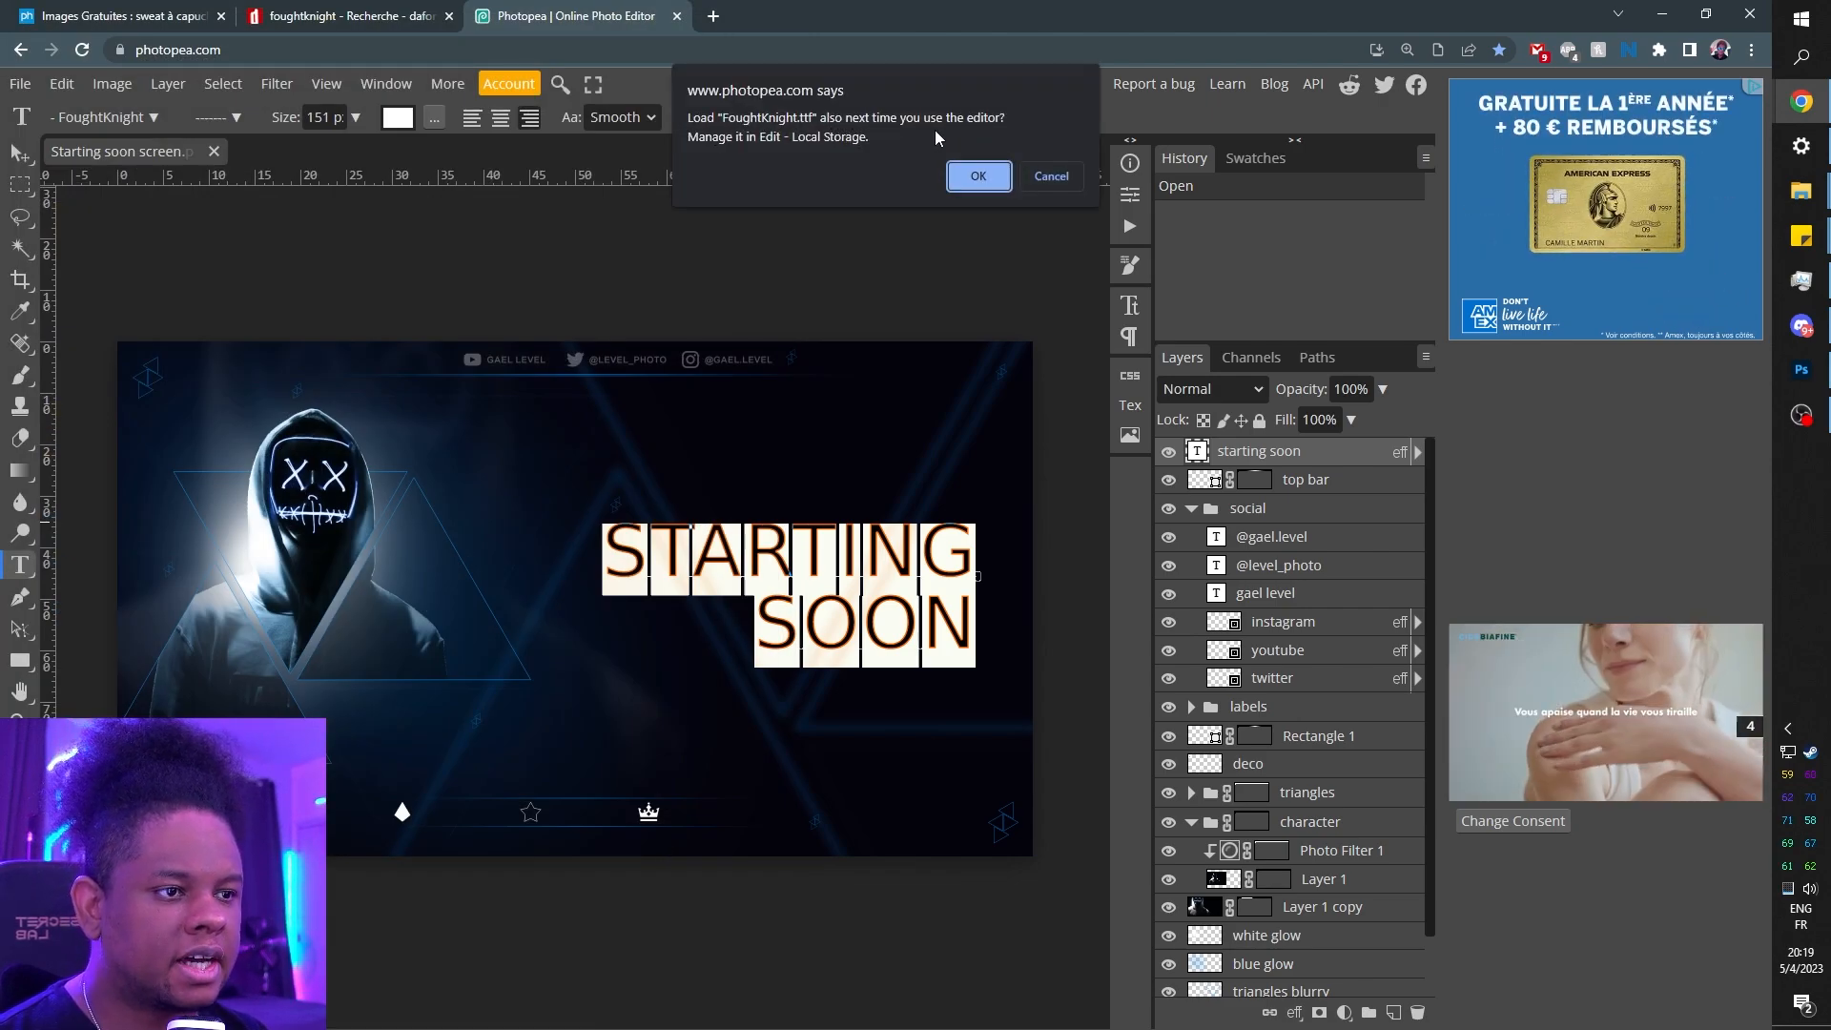
click(976, 175)
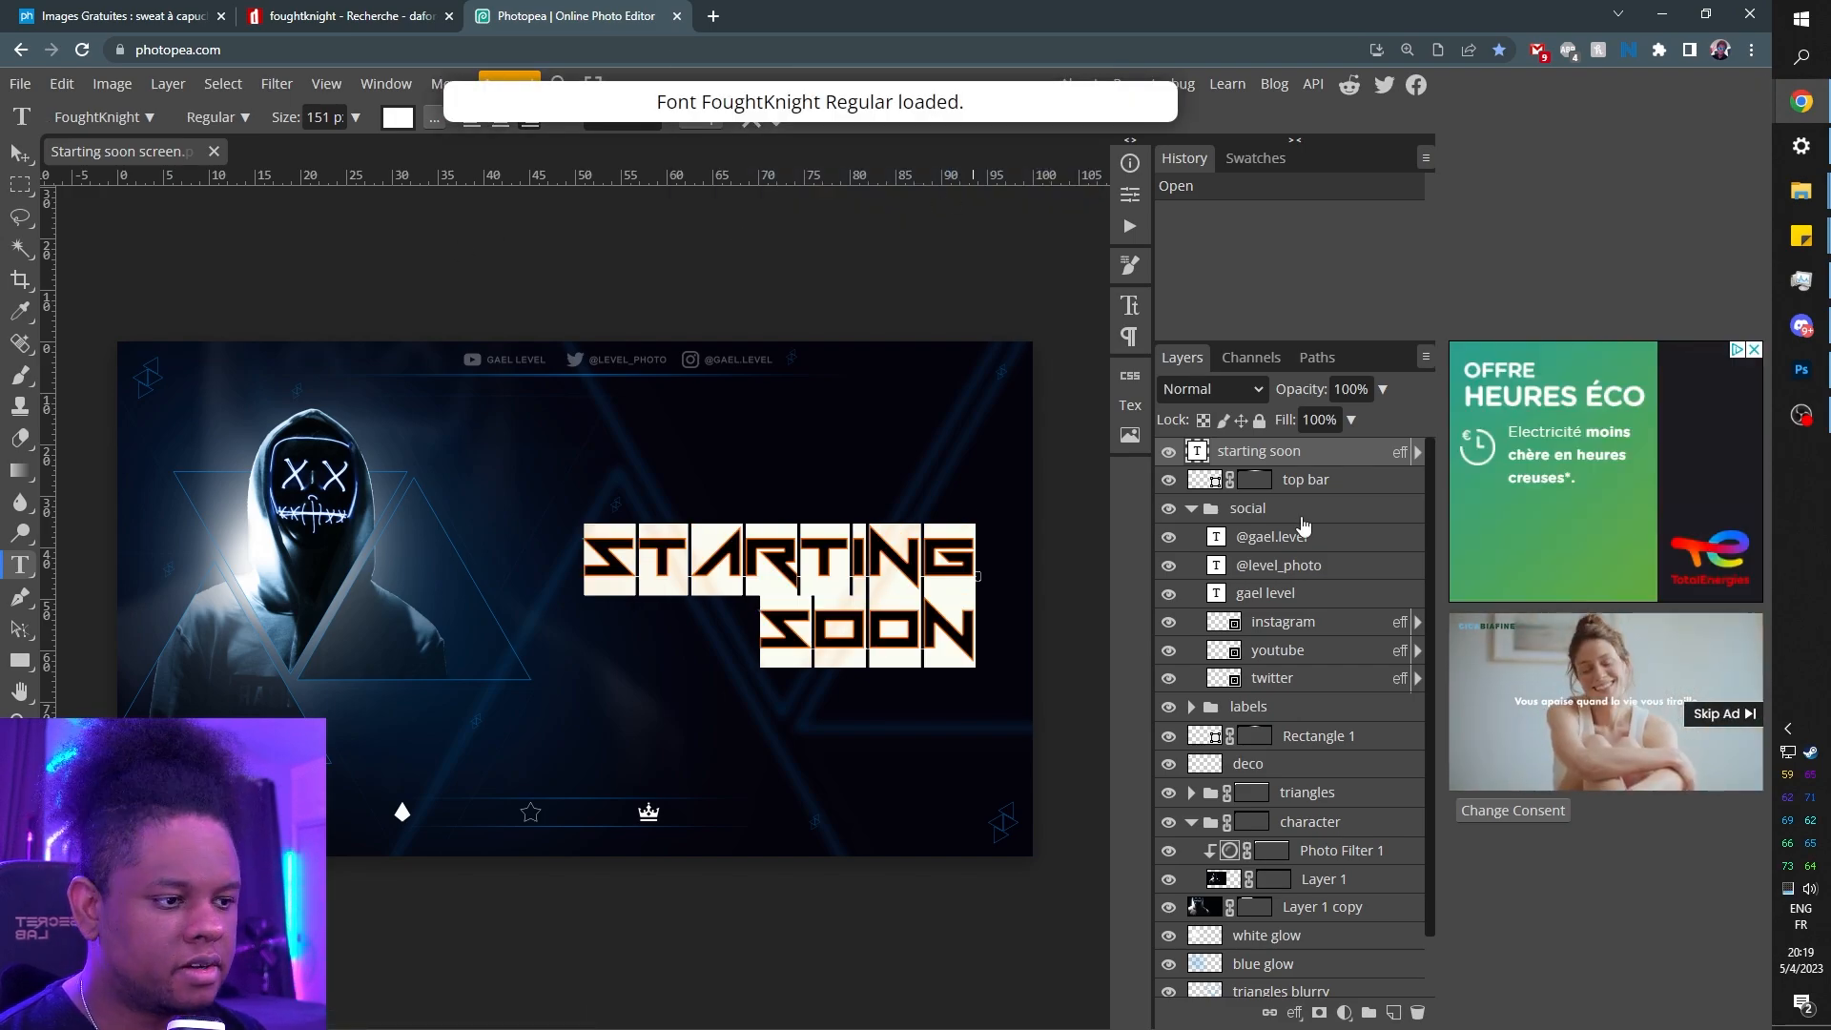
- Replace the starting soon text with "BE RIGHT BACK" on two lines, breaking before "BACK"
text(BE RIGHT)
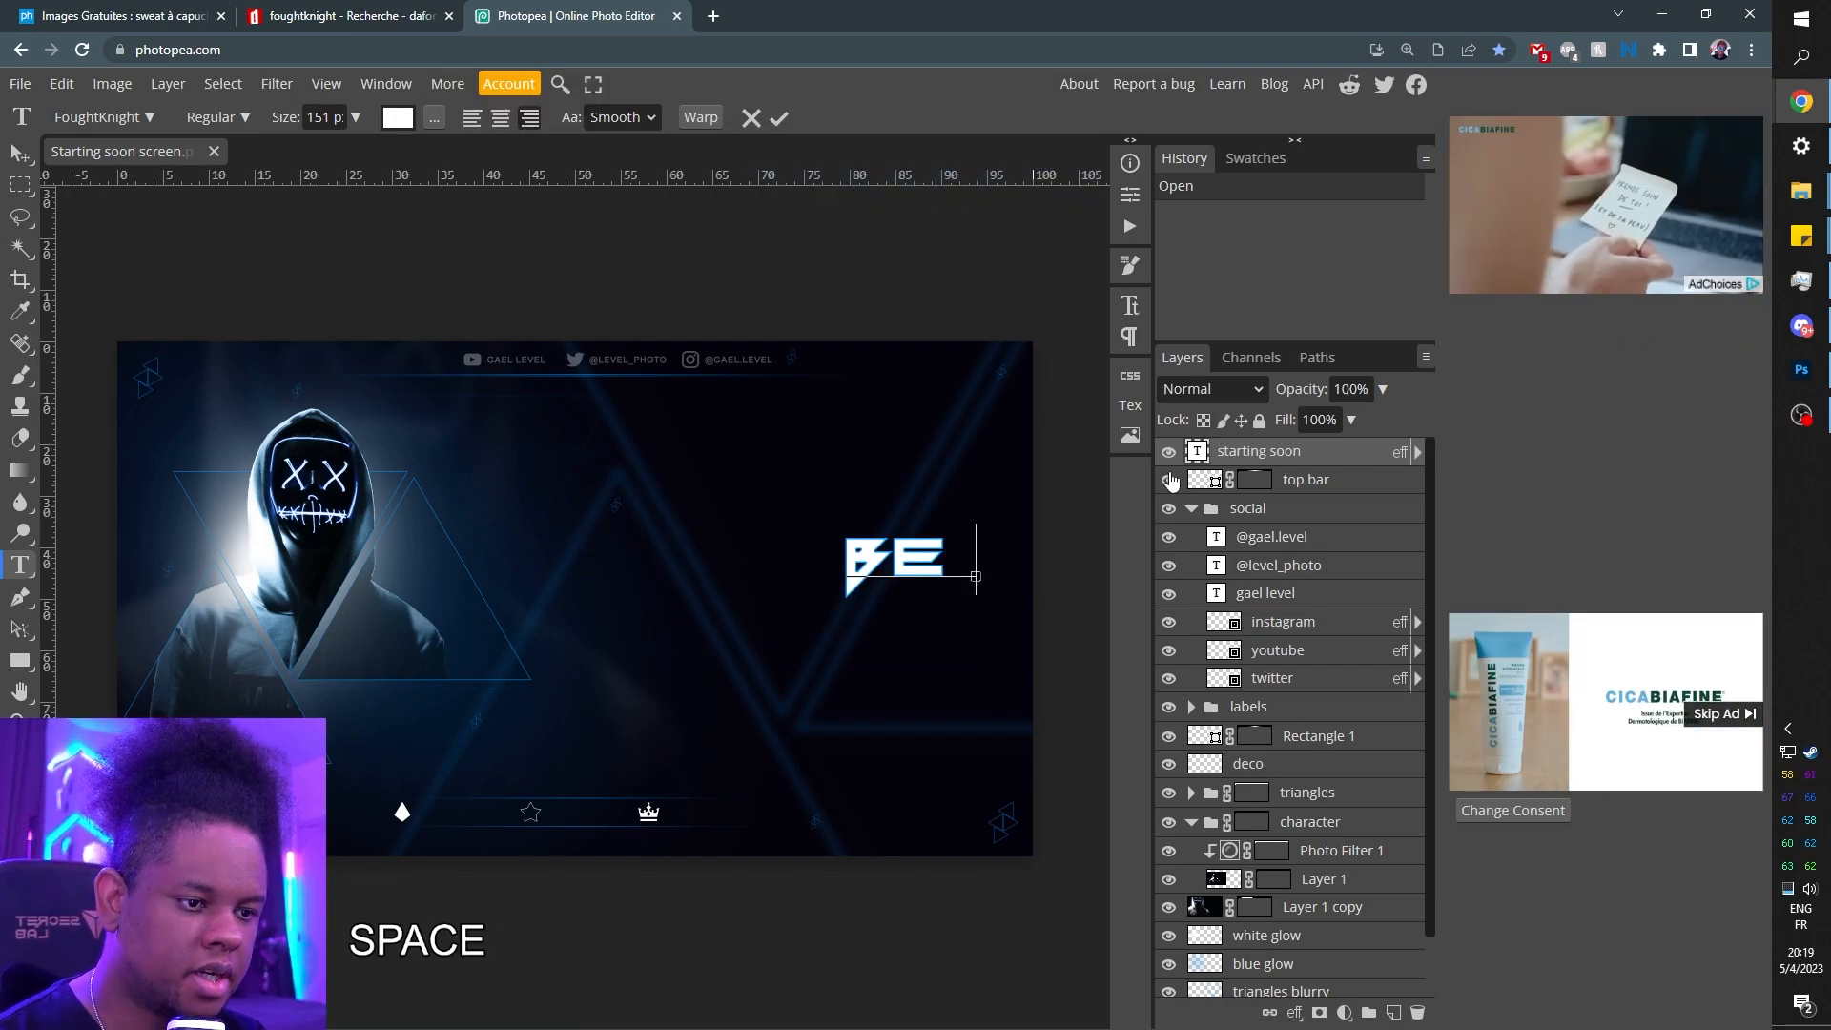
key(Return)
text(BACK)
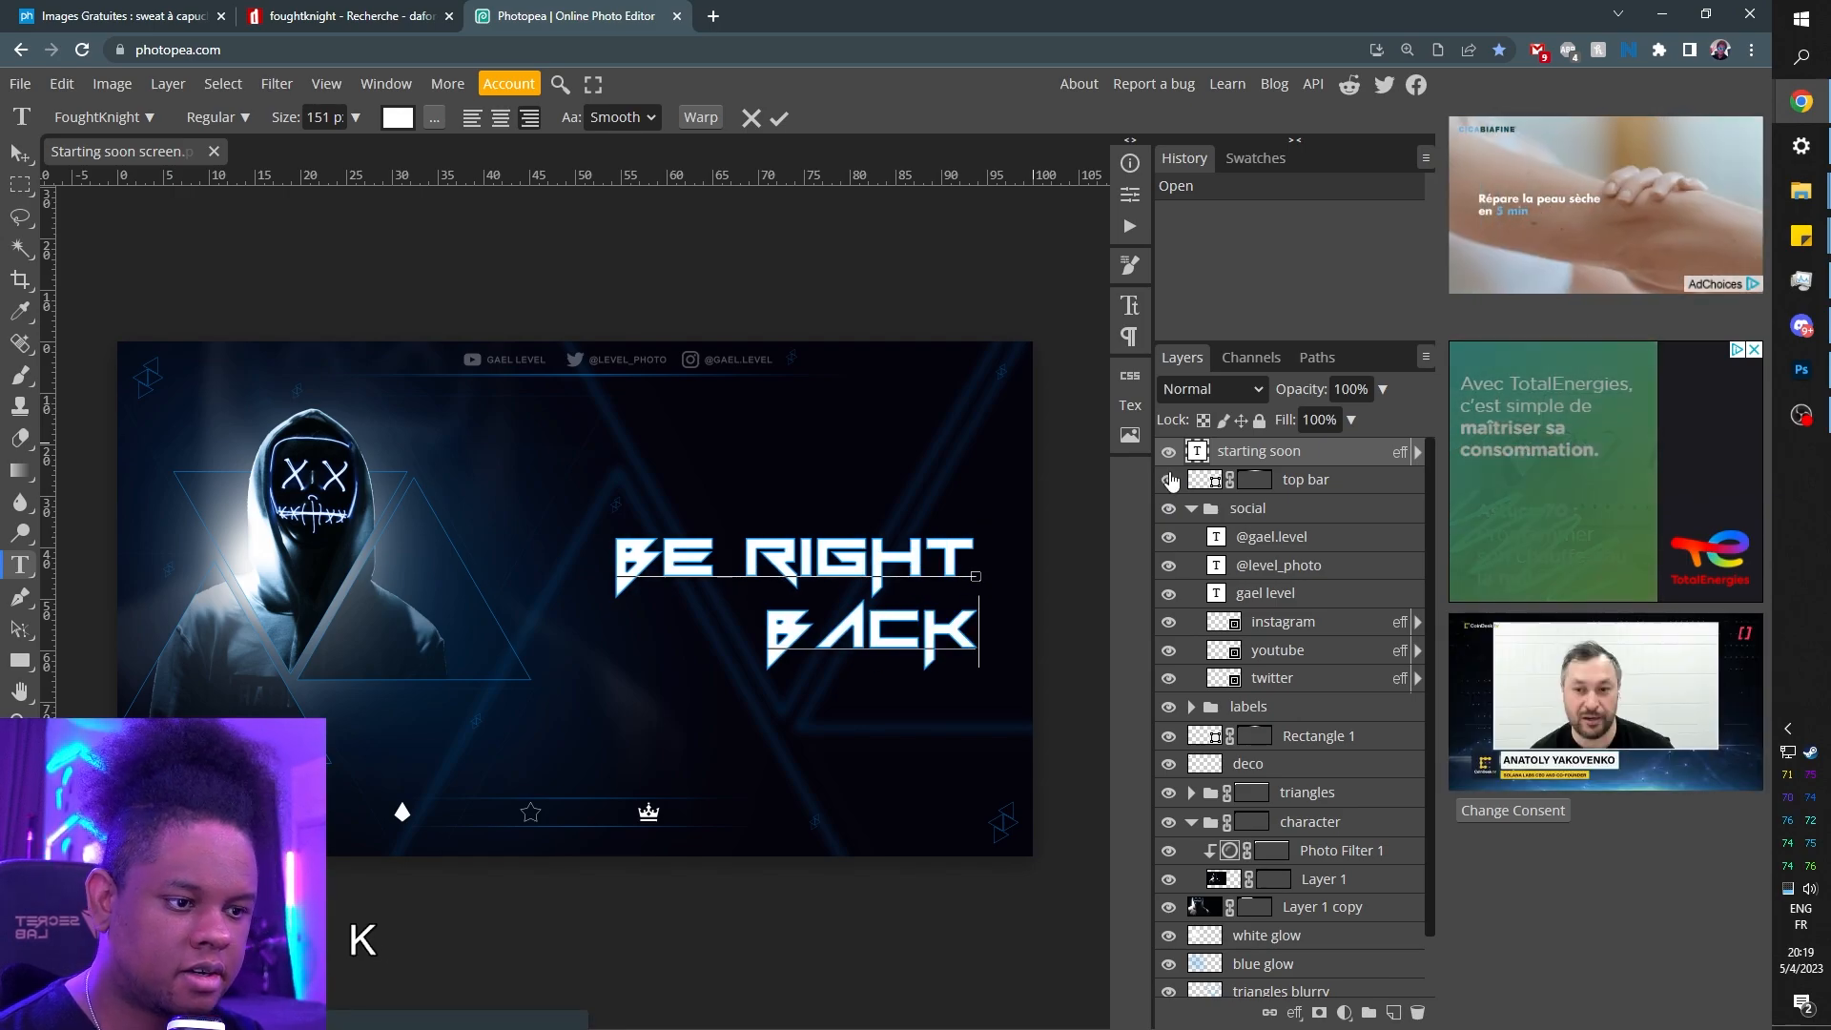
- Clear the title text and enter "STREAM ENDING" on two lines instead
key(BackSpace)
key(BackSpace)
key(BackSpace)
key(BackSpace)
key(BackSpace)
key(BackSpace)
key(BackSpace)
key(BackSpace)
key(BackSpace)
key(BackSpace)
key(BackSpace)
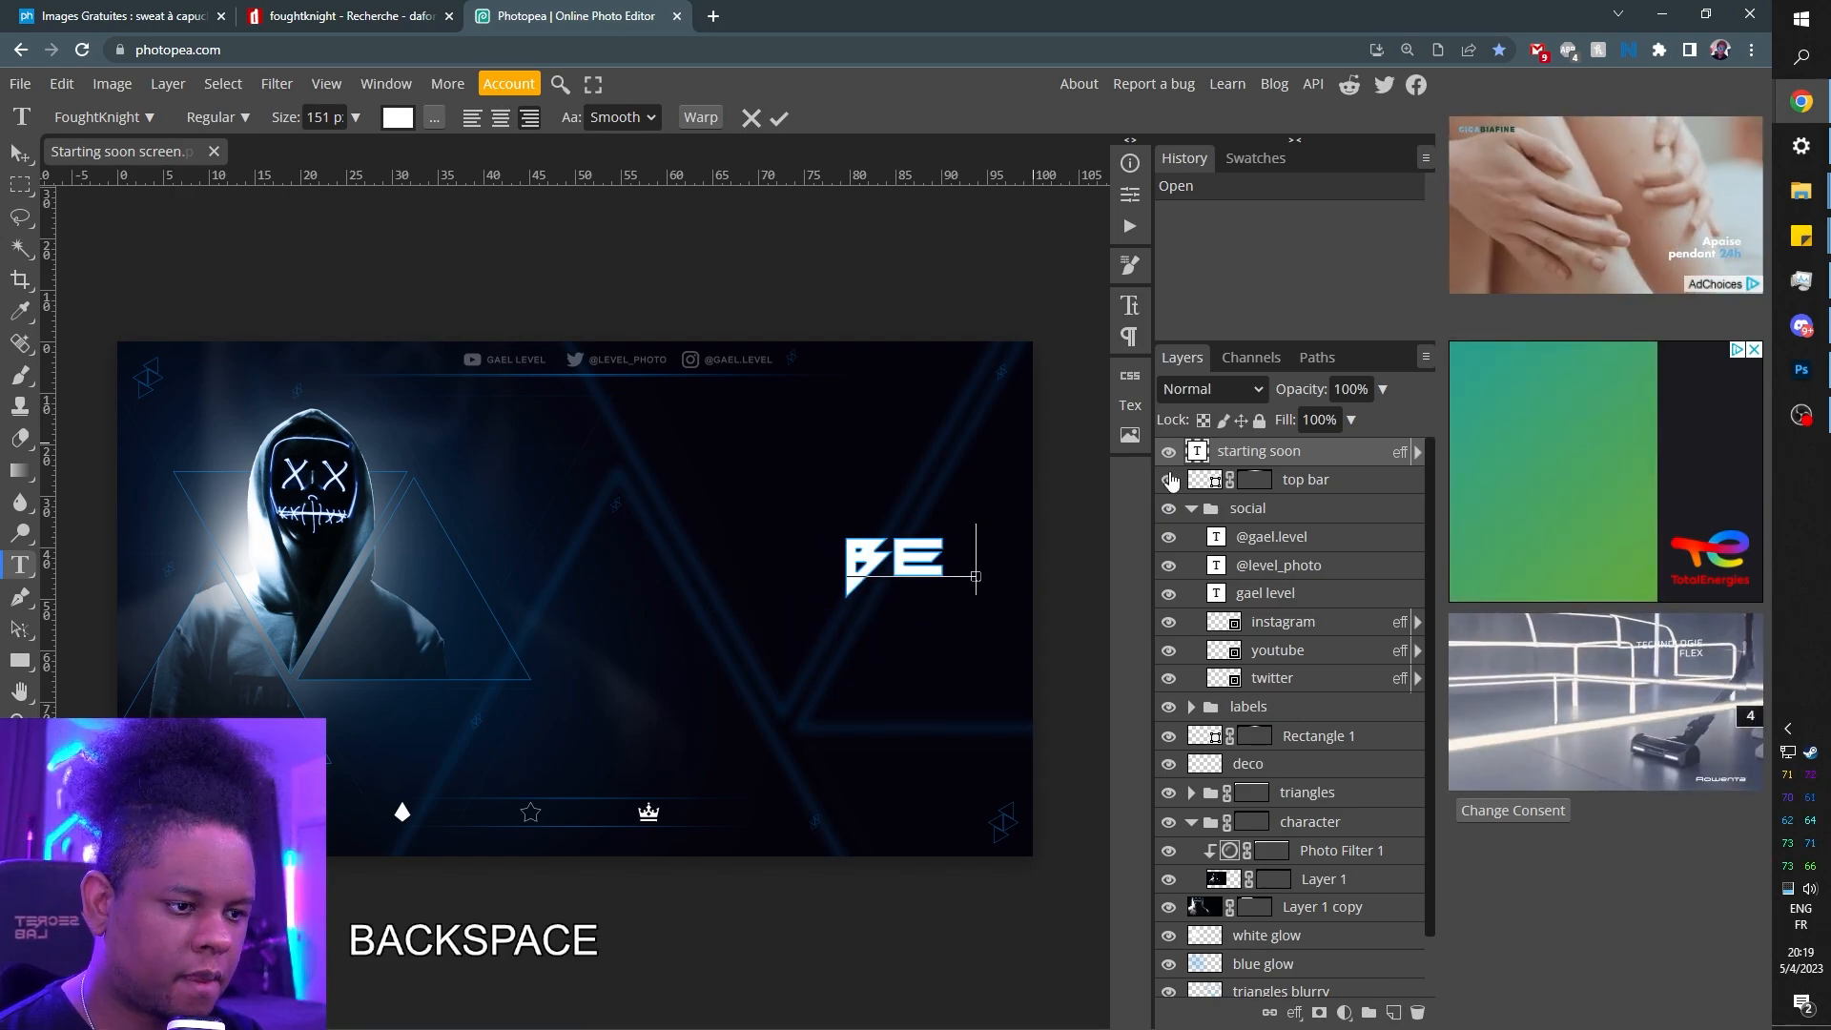
key(ctrl+a)
key(BackSpace)
text(STREAM)
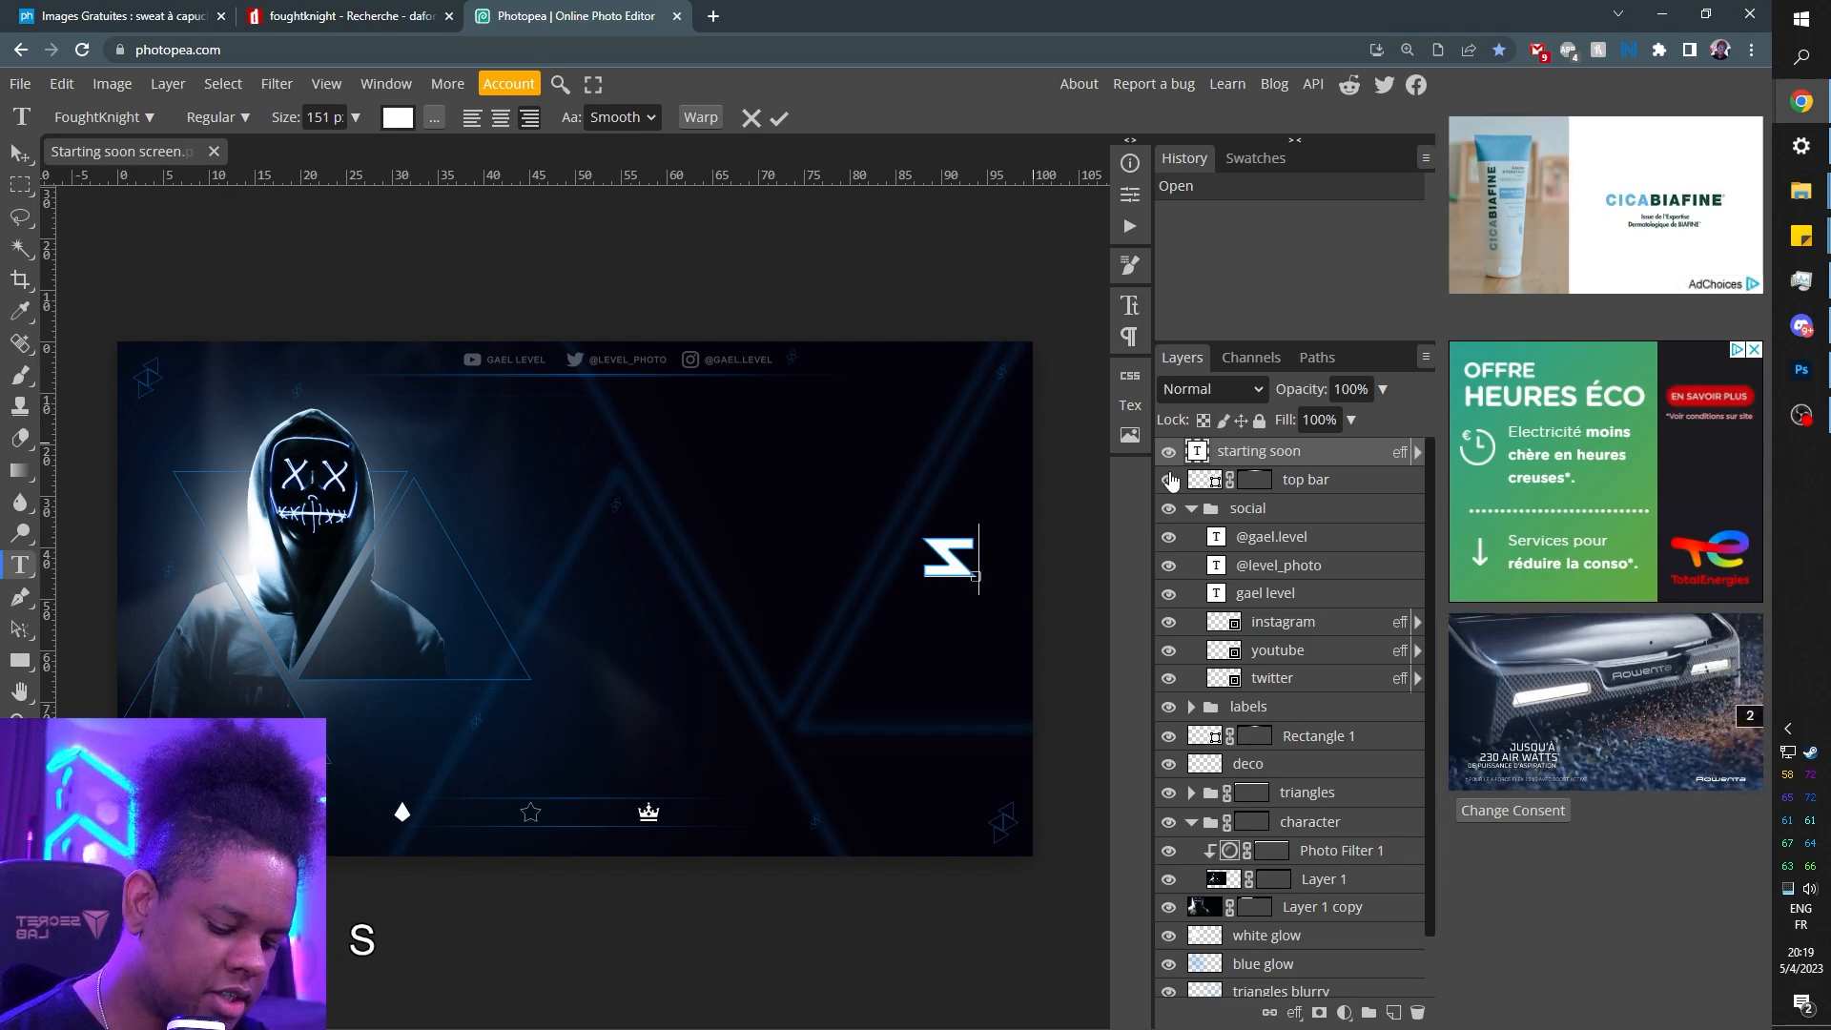
key(Return)
text(ENDING)
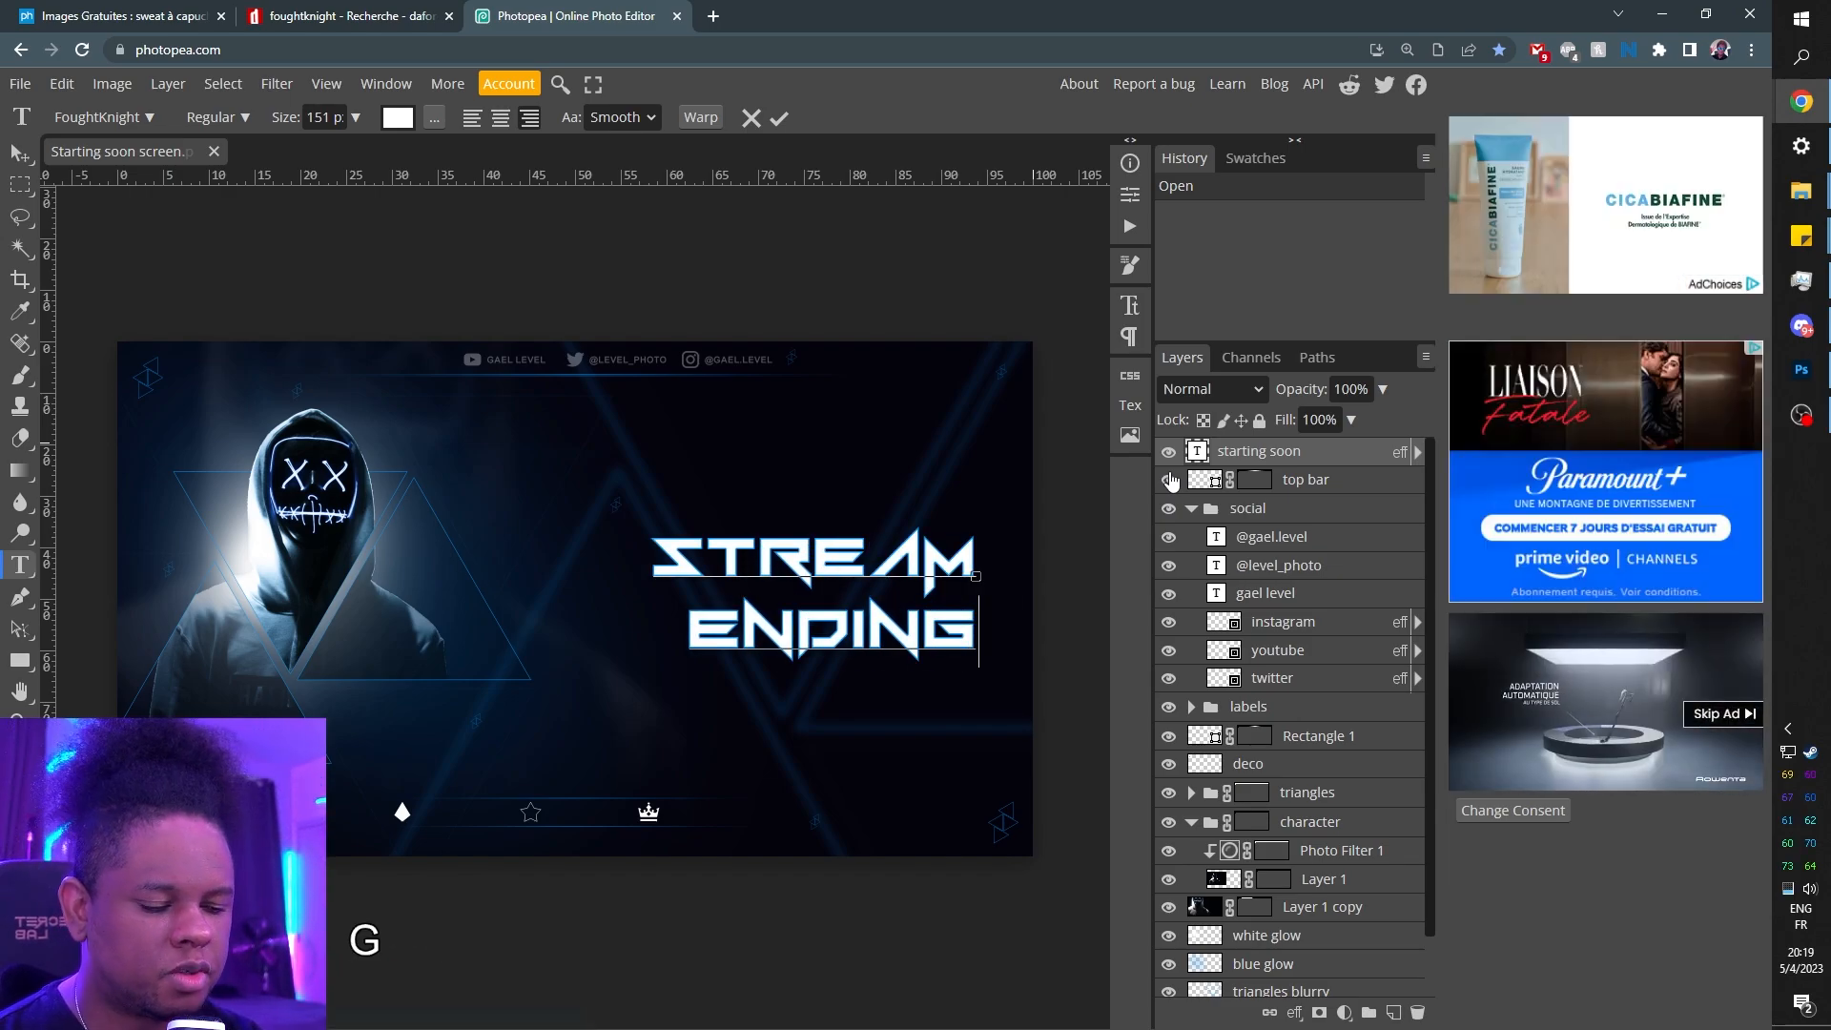
- Replace the whole title text with "OFFLINE"
key(BackSpace)
key(BackSpace)
key(shift+Up)
key(shift+Up)
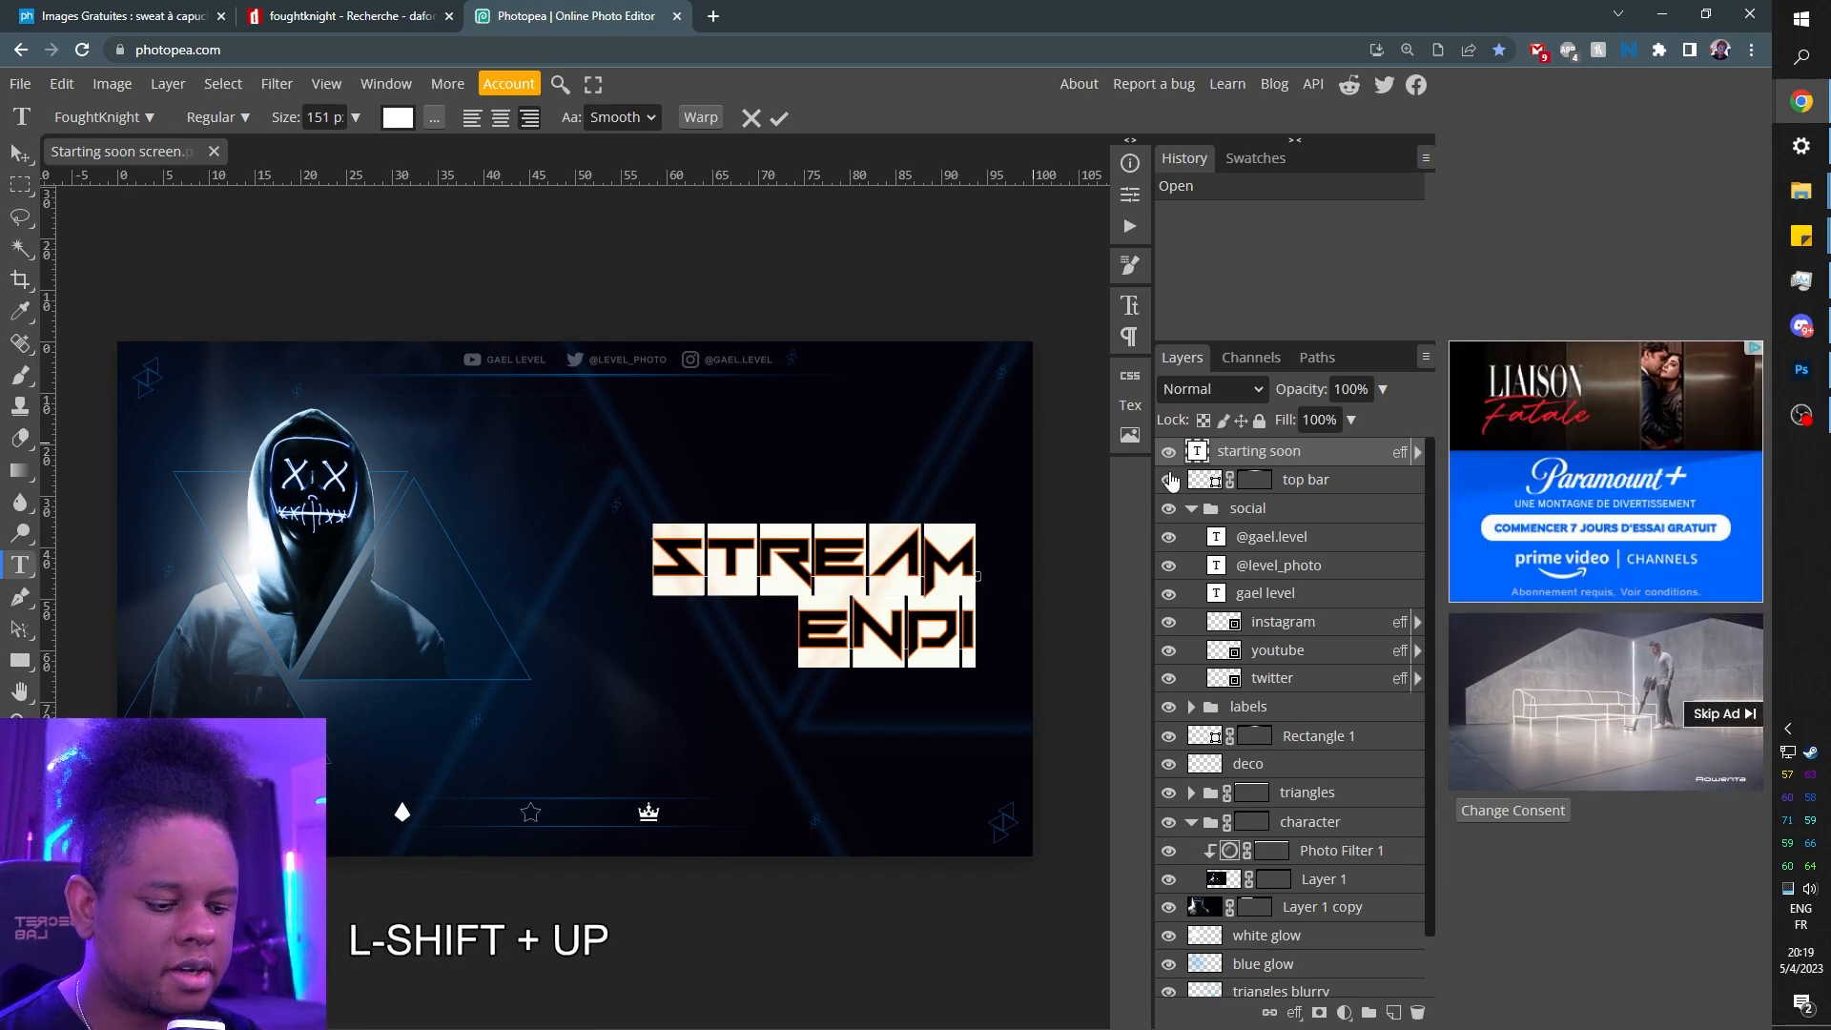
text(OFFLINE)
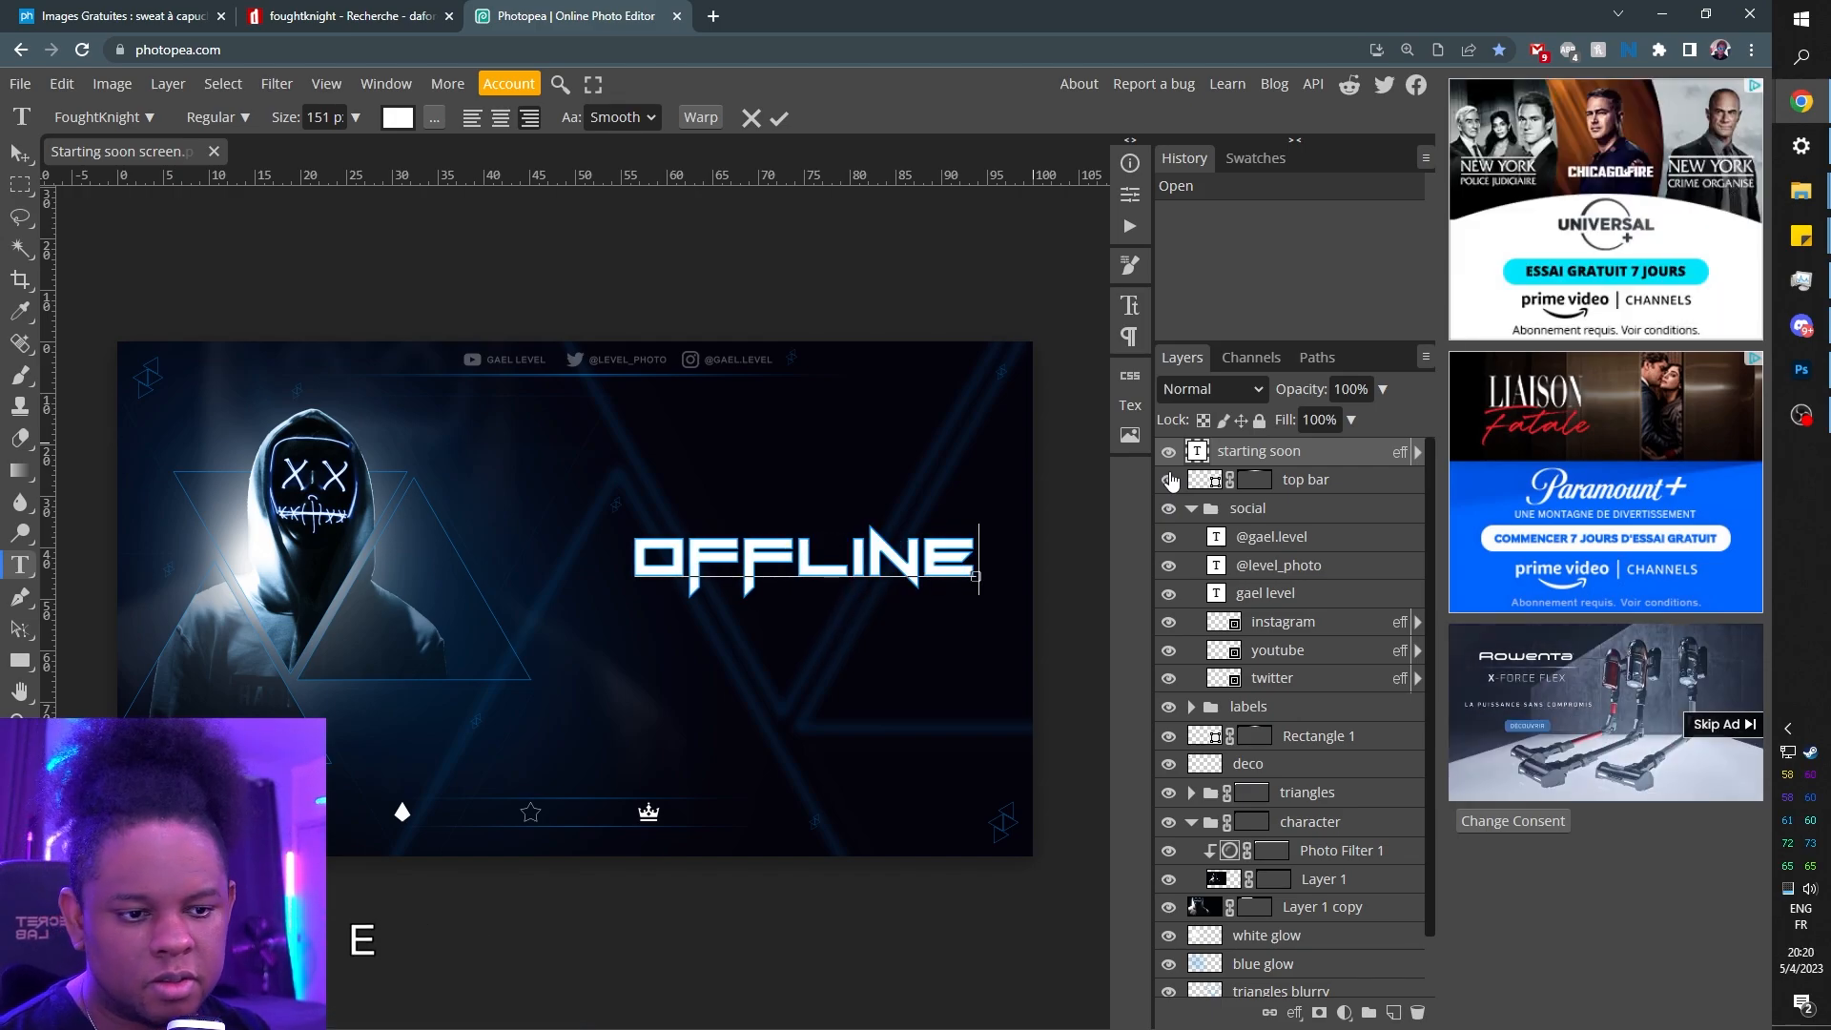
- Look at the PNG export settings for the overlay and close them without saving
click(20, 84)
mouse_move(92, 393)
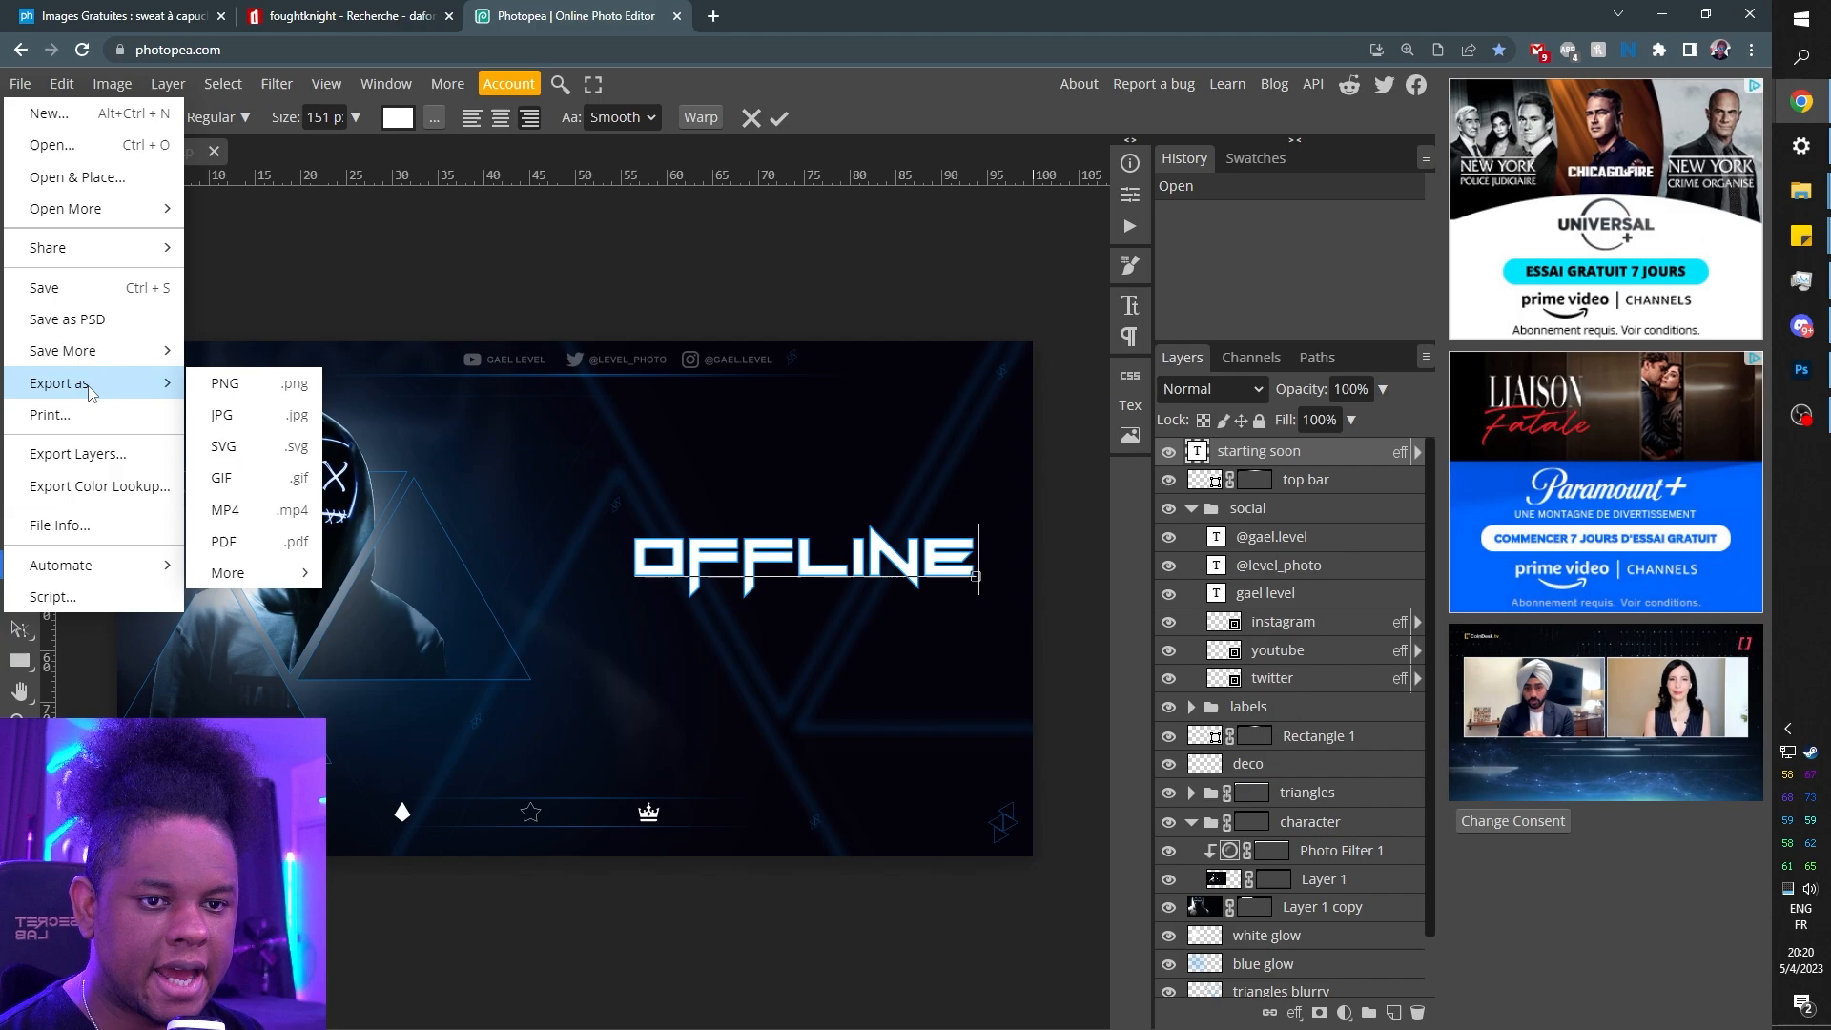
click(295, 393)
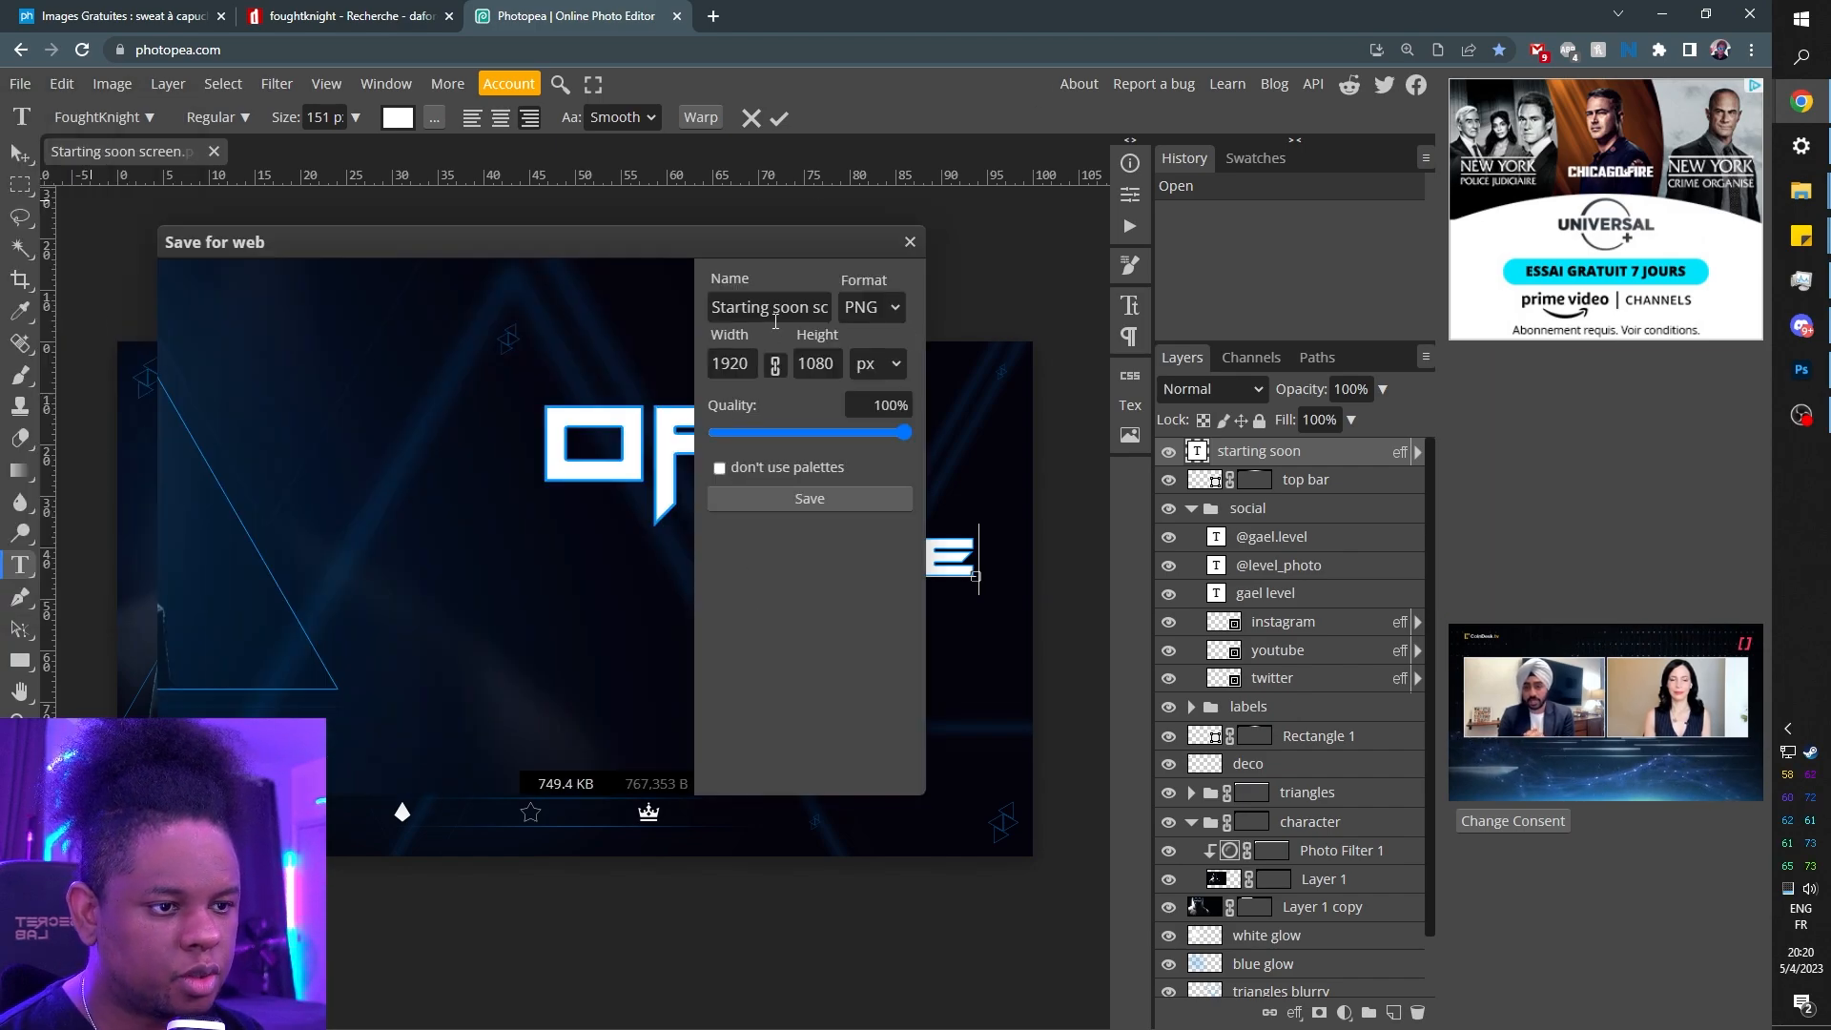
click(910, 243)
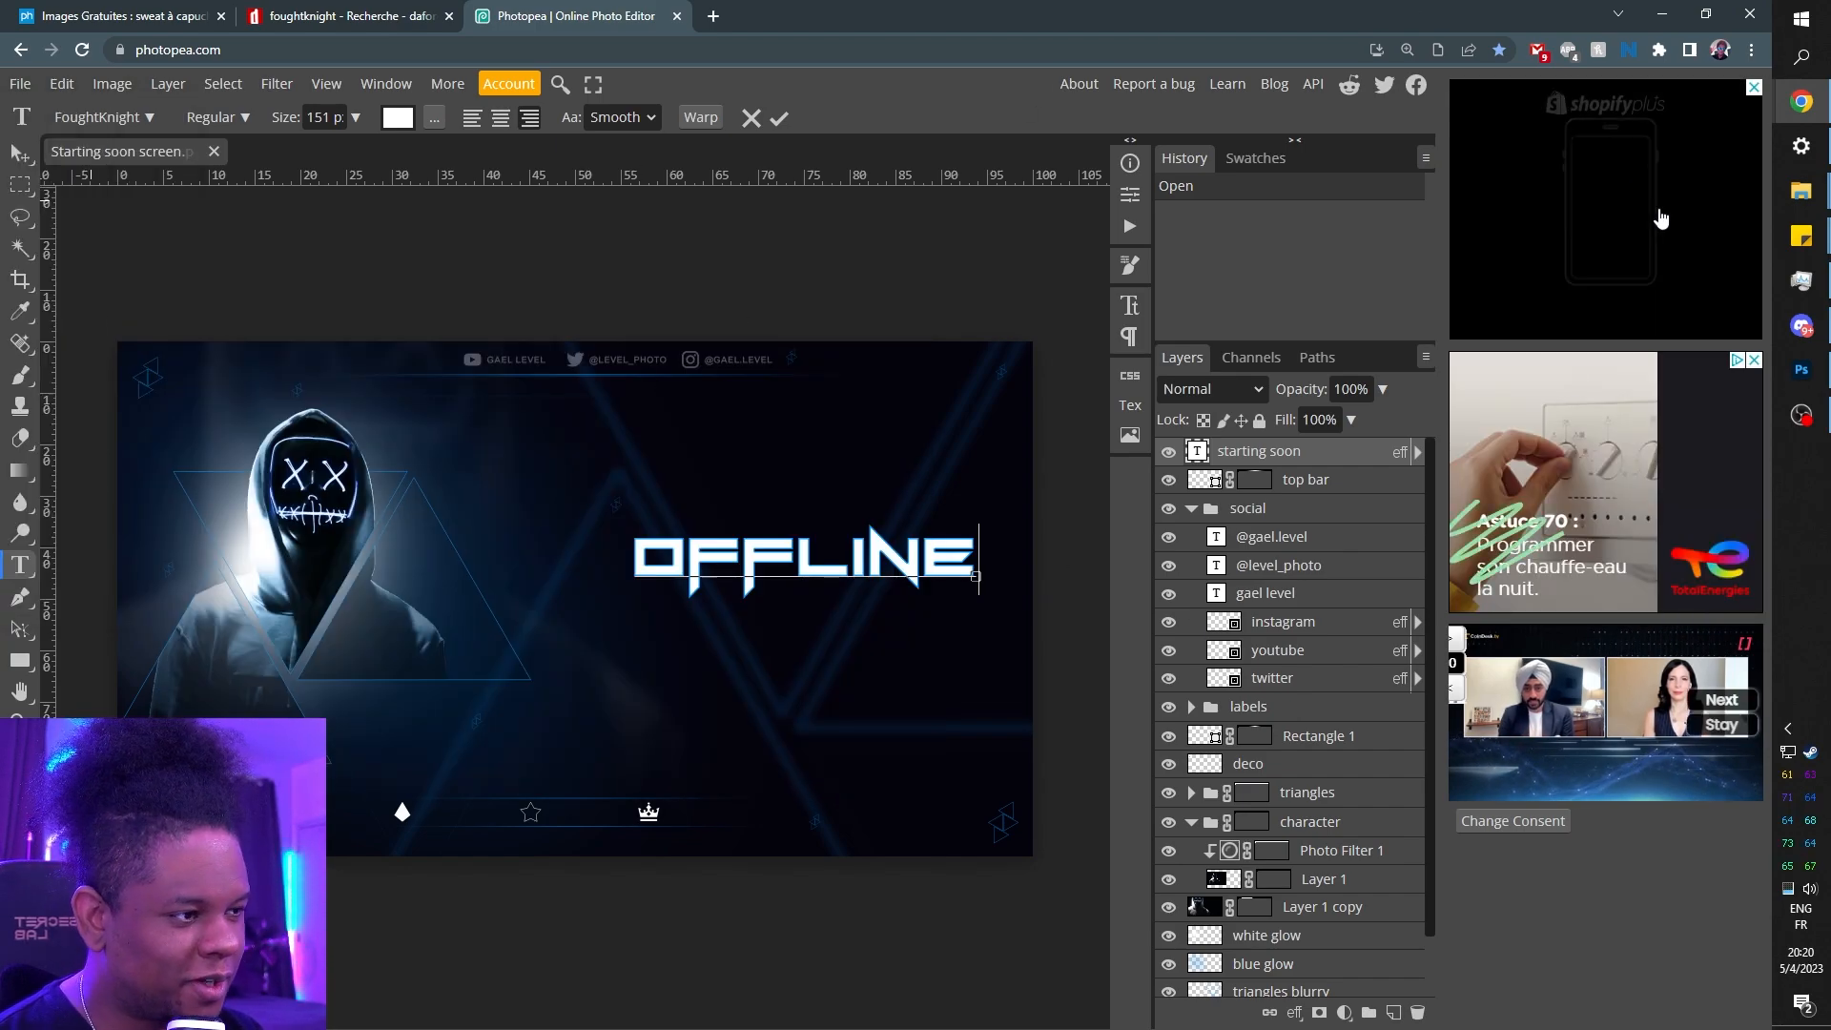
- Try recolouring the overlay with a Hue/Saturation adjustment layer, shifting the hue to 162
scroll(555, 297, down, 2)
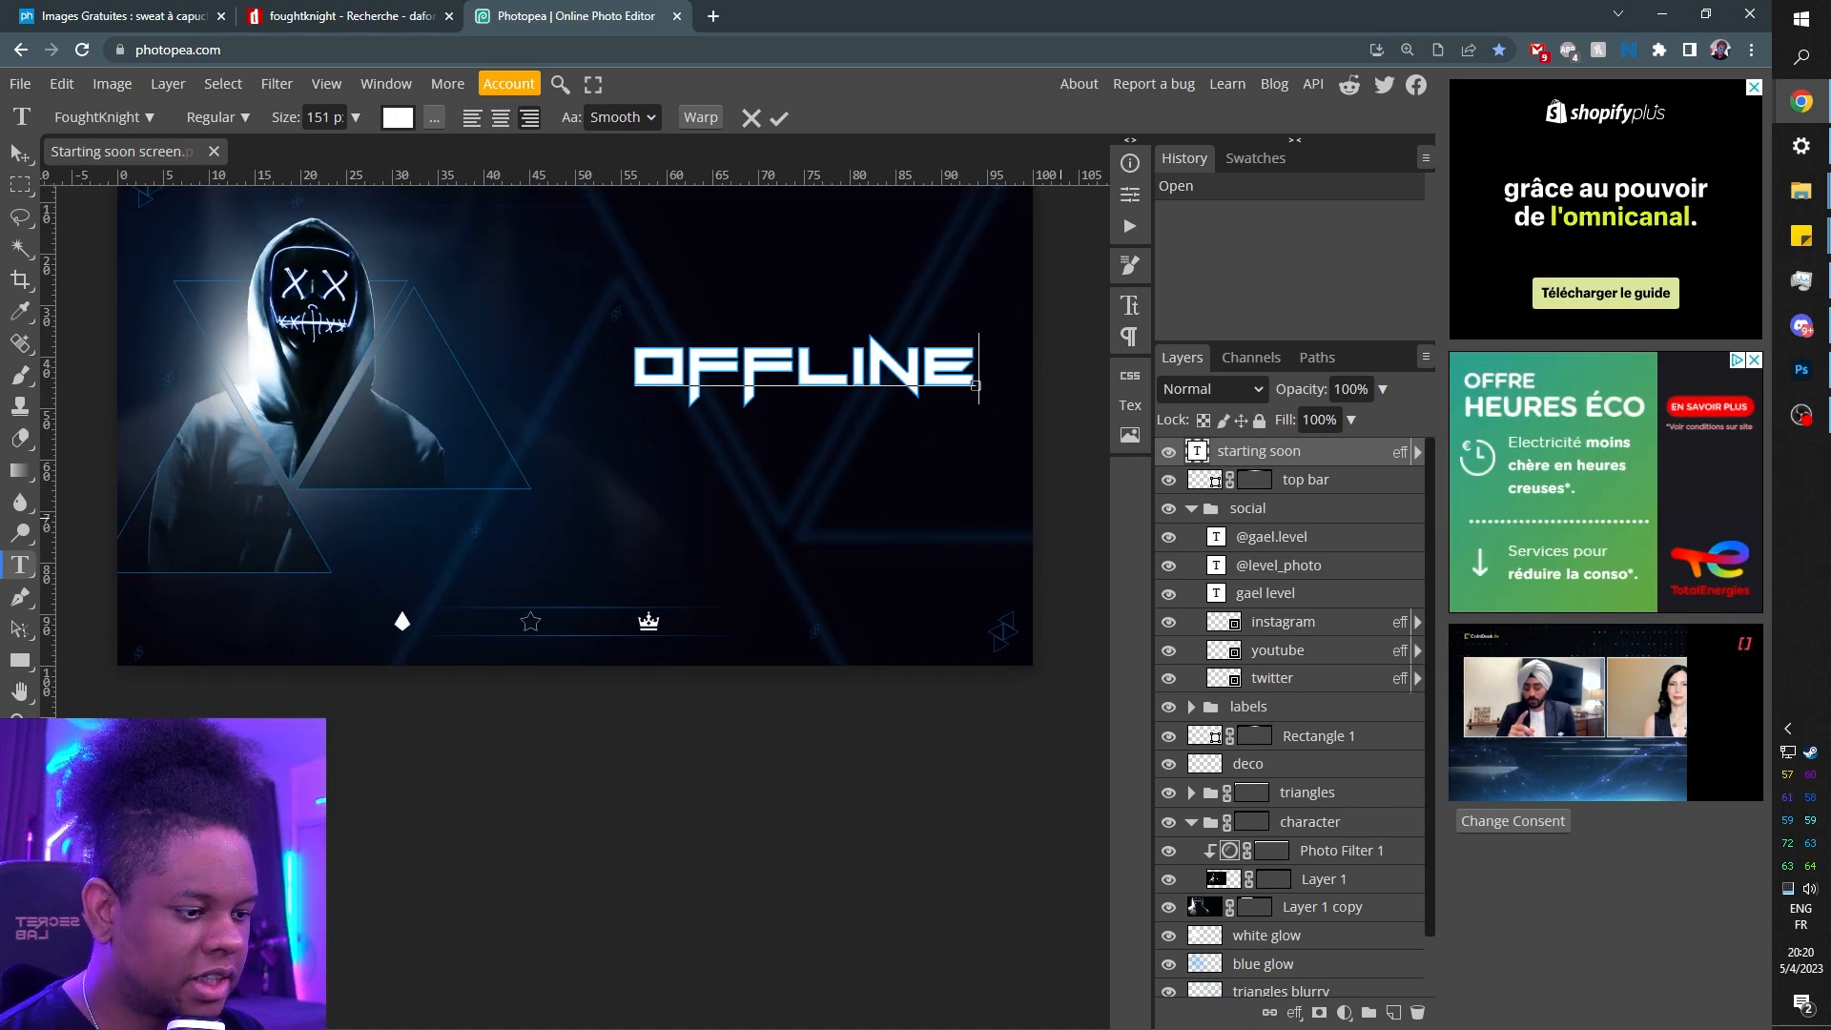
click(1345, 1013)
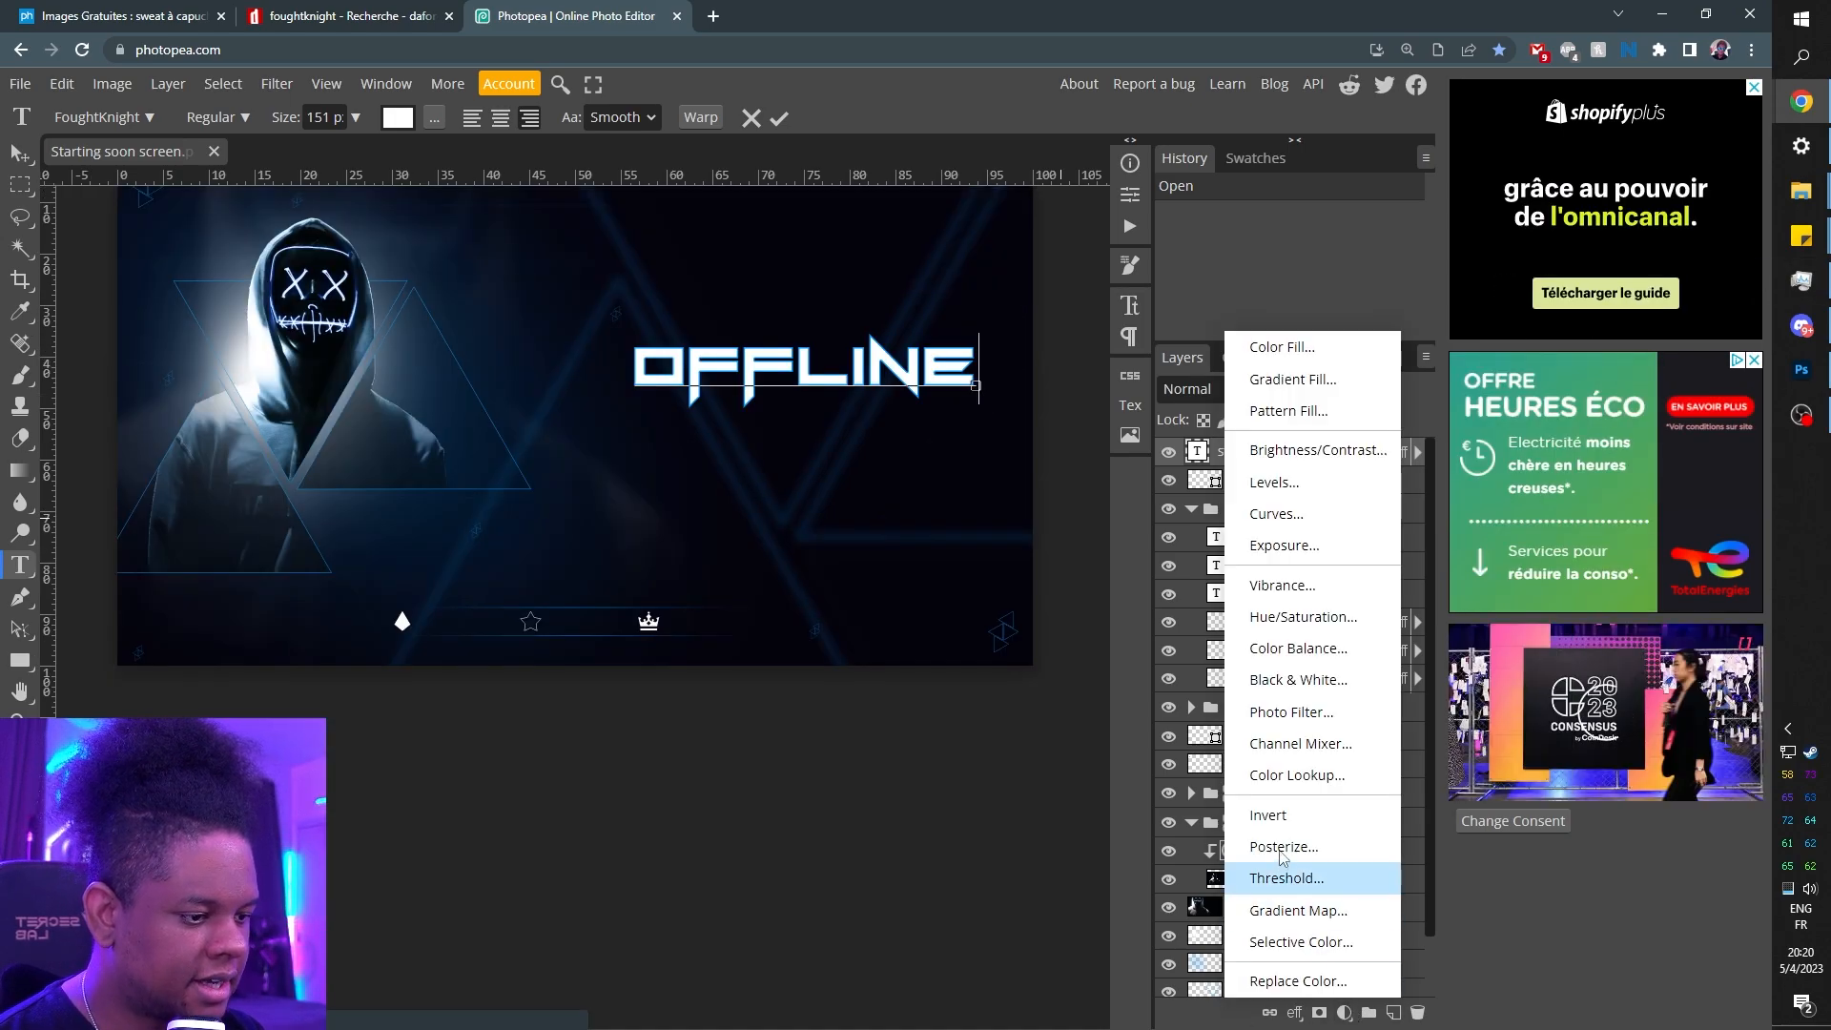
click(1303, 616)
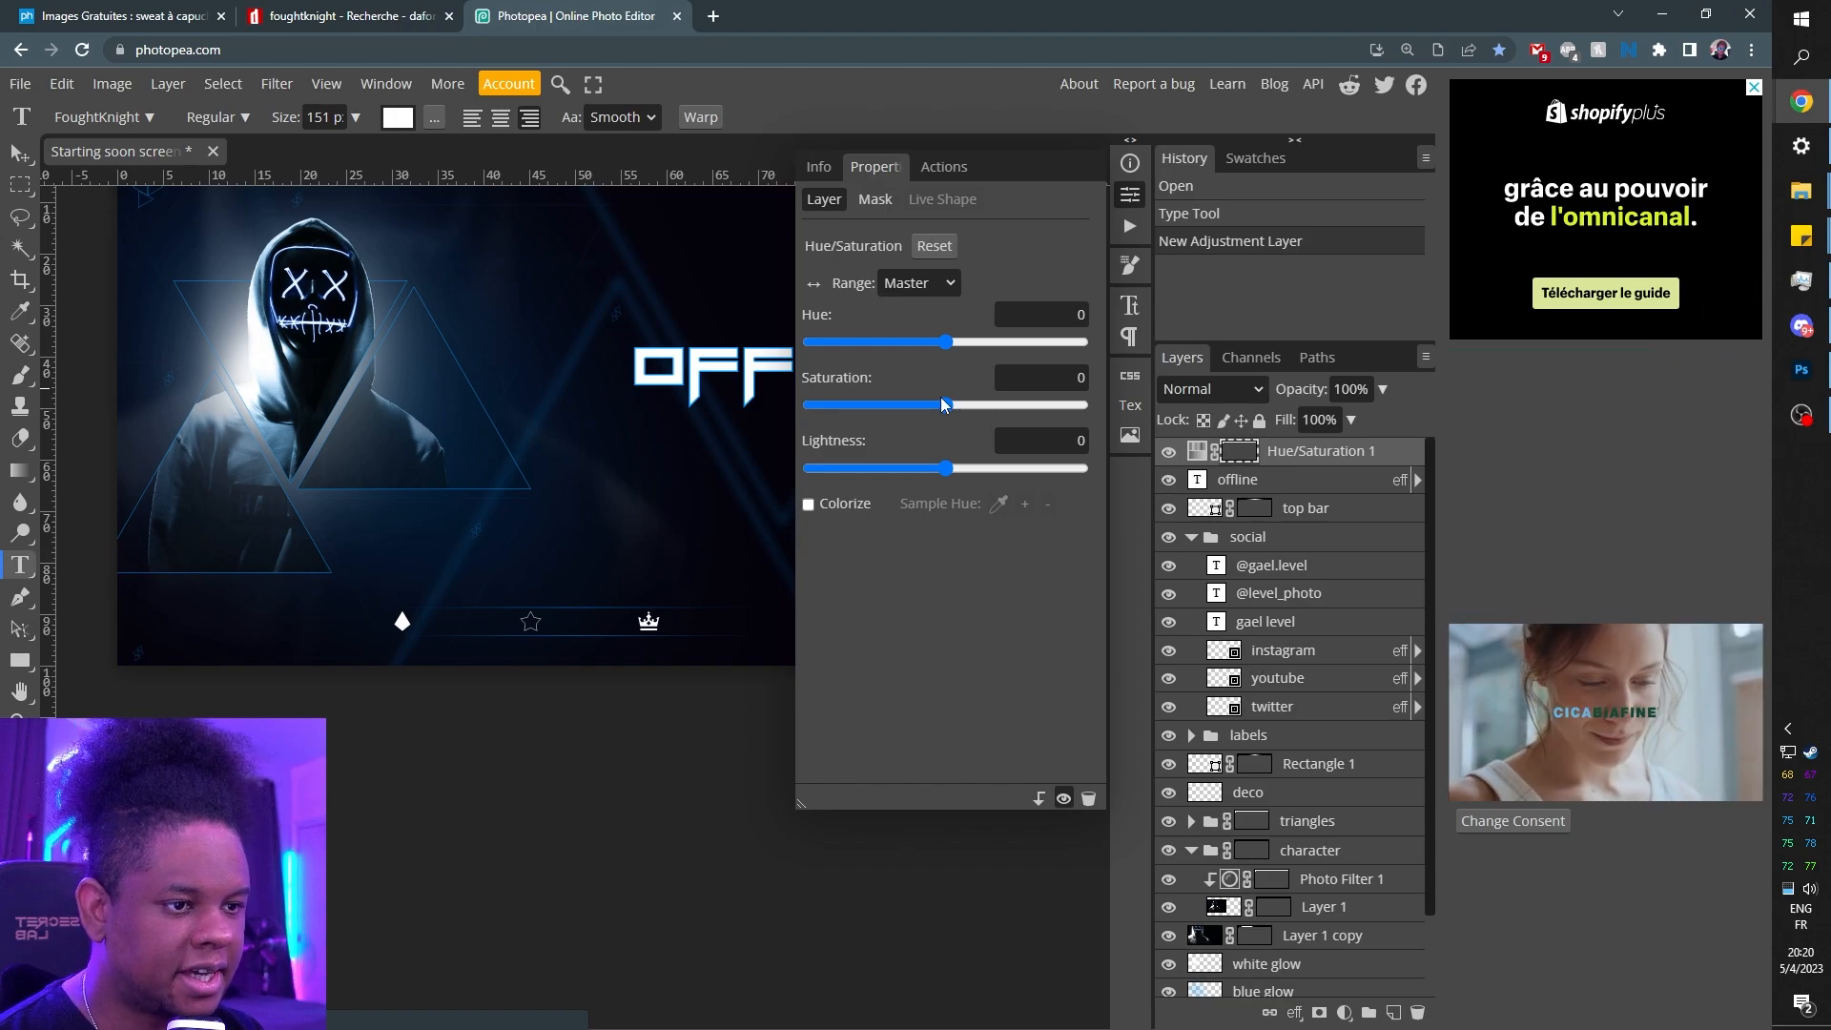
drag(948, 345, 1070, 345)
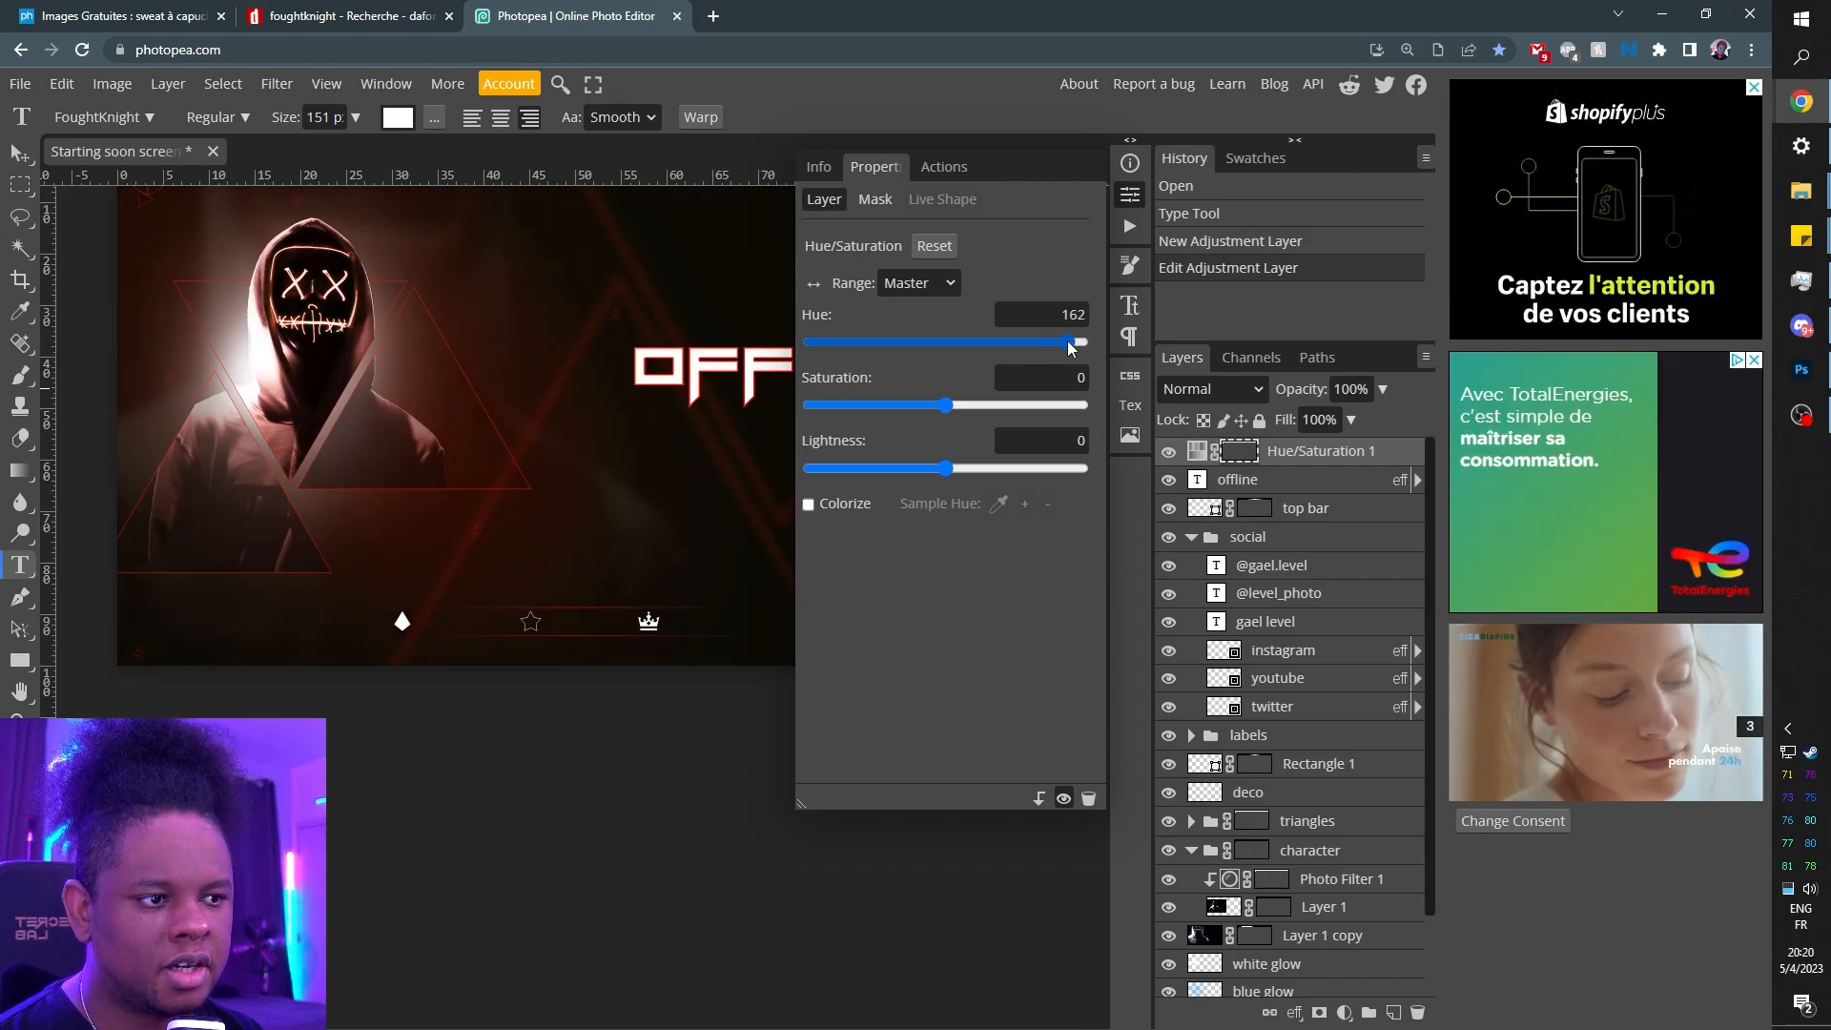
click(888, 345)
- Start closing the Photopea tab, cancel leaving the page, and switch to intermission.psd in Photoshop
click(676, 18)
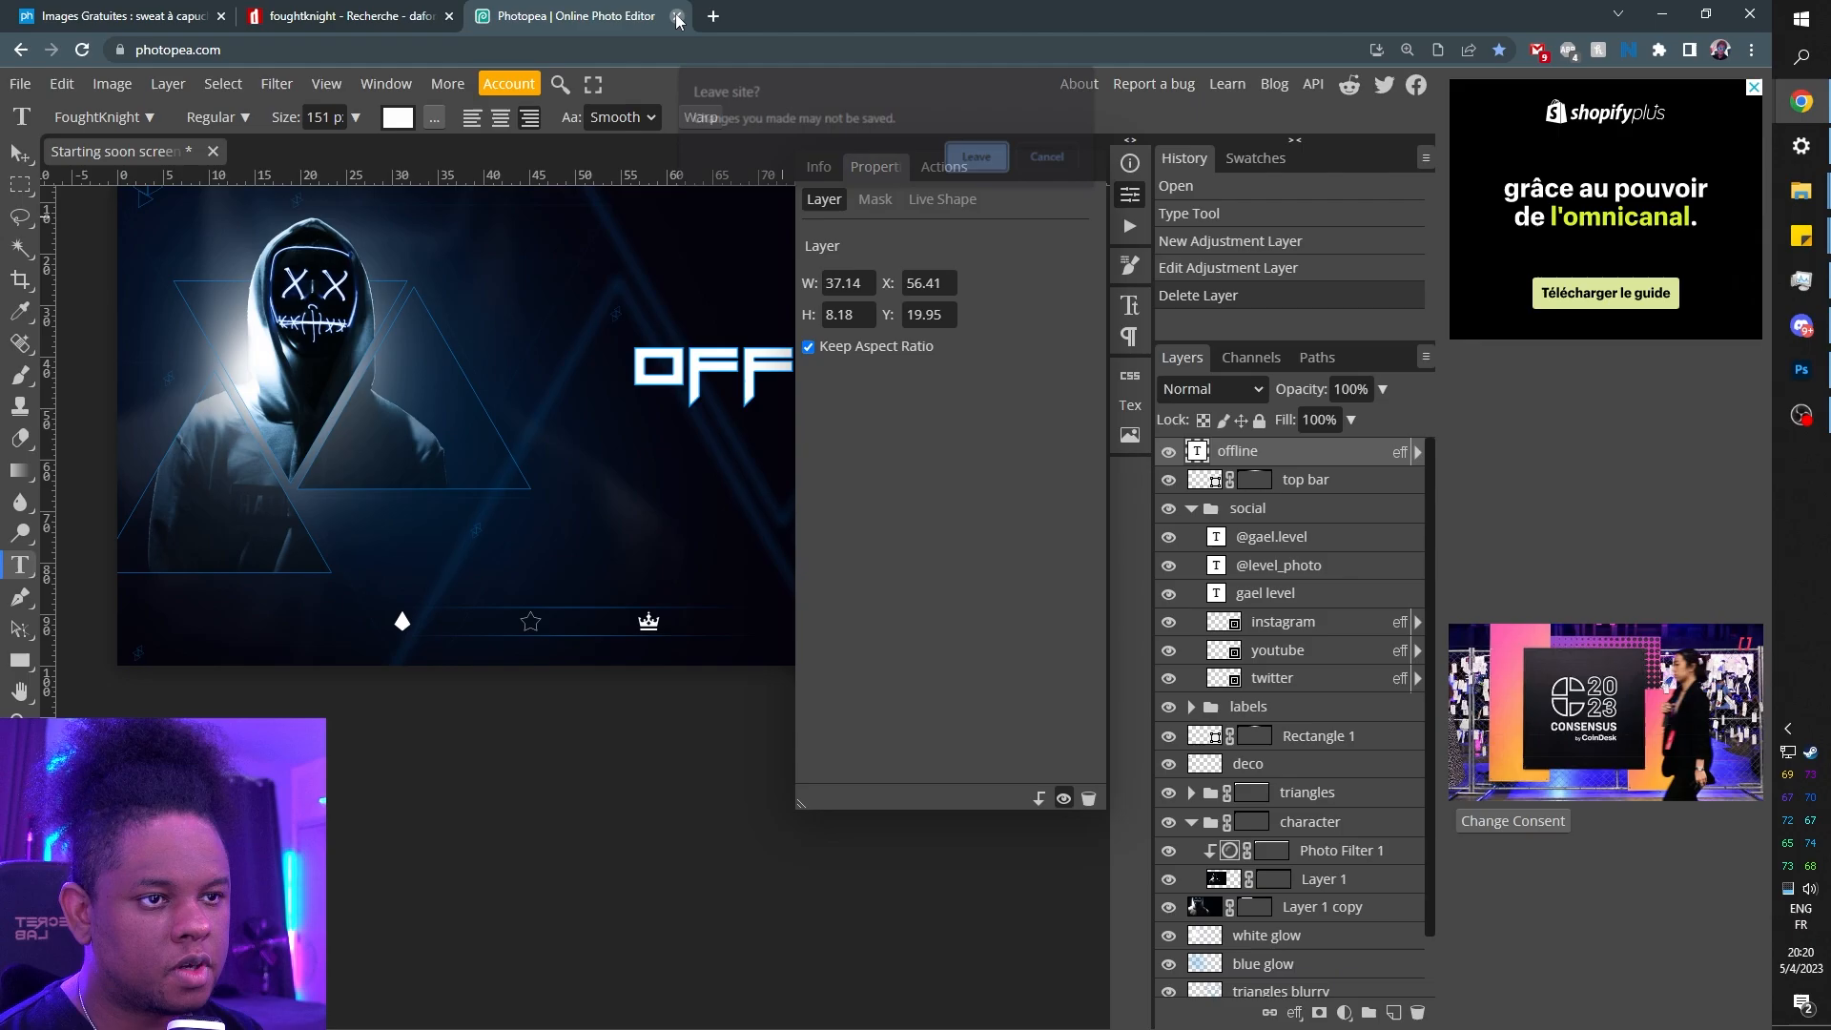
click(1045, 162)
click(1801, 372)
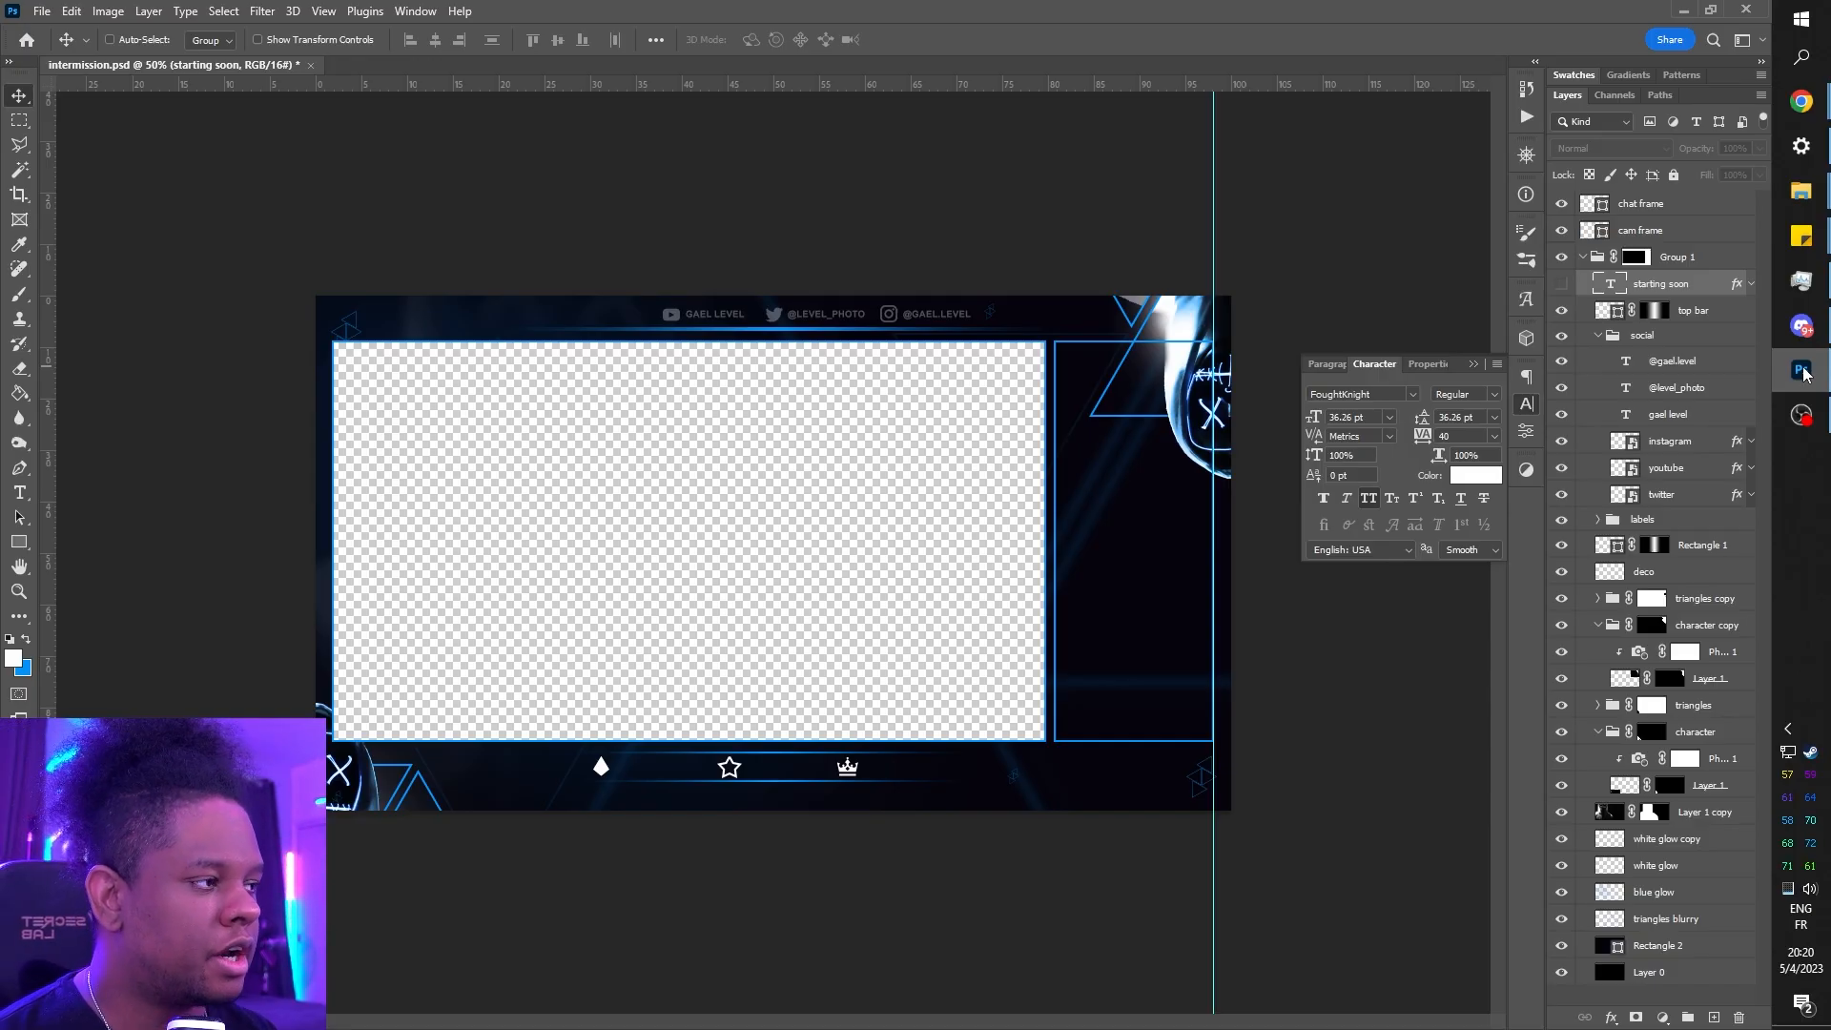